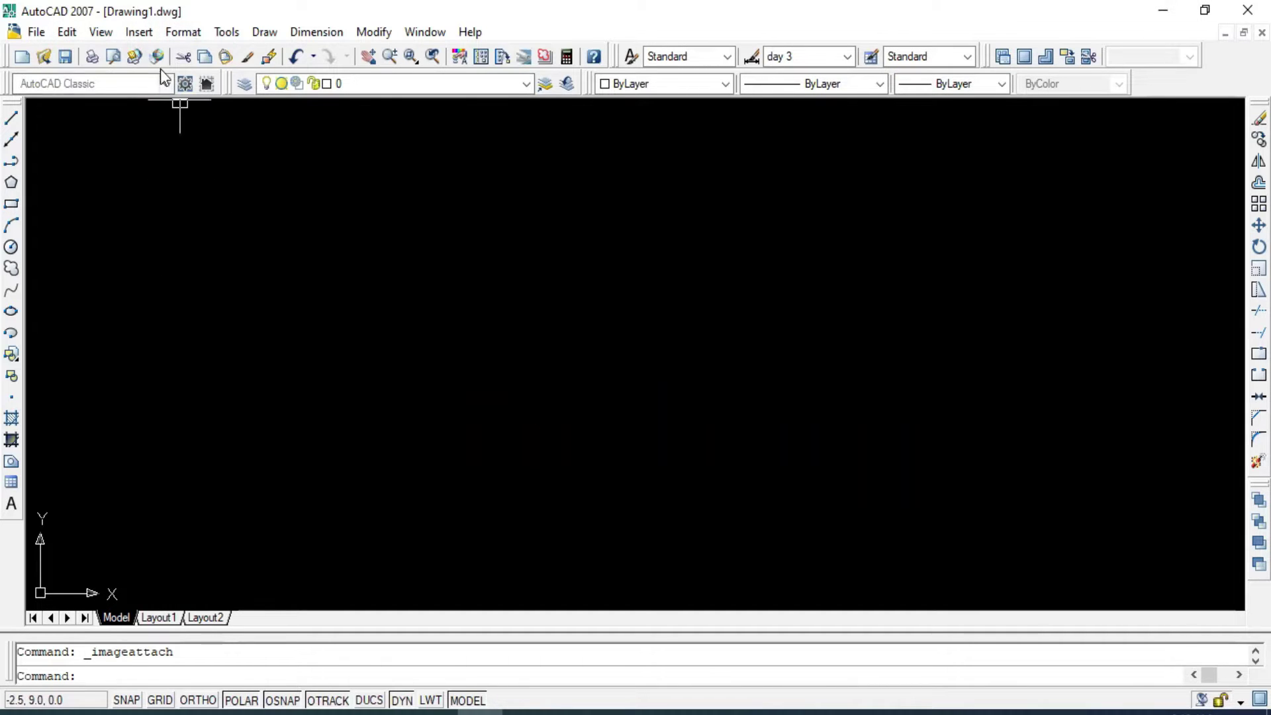
Pick the 'draw 1' padlock image in the After 8th sem Exam folder as a raster image reference.
left_click(139, 32)
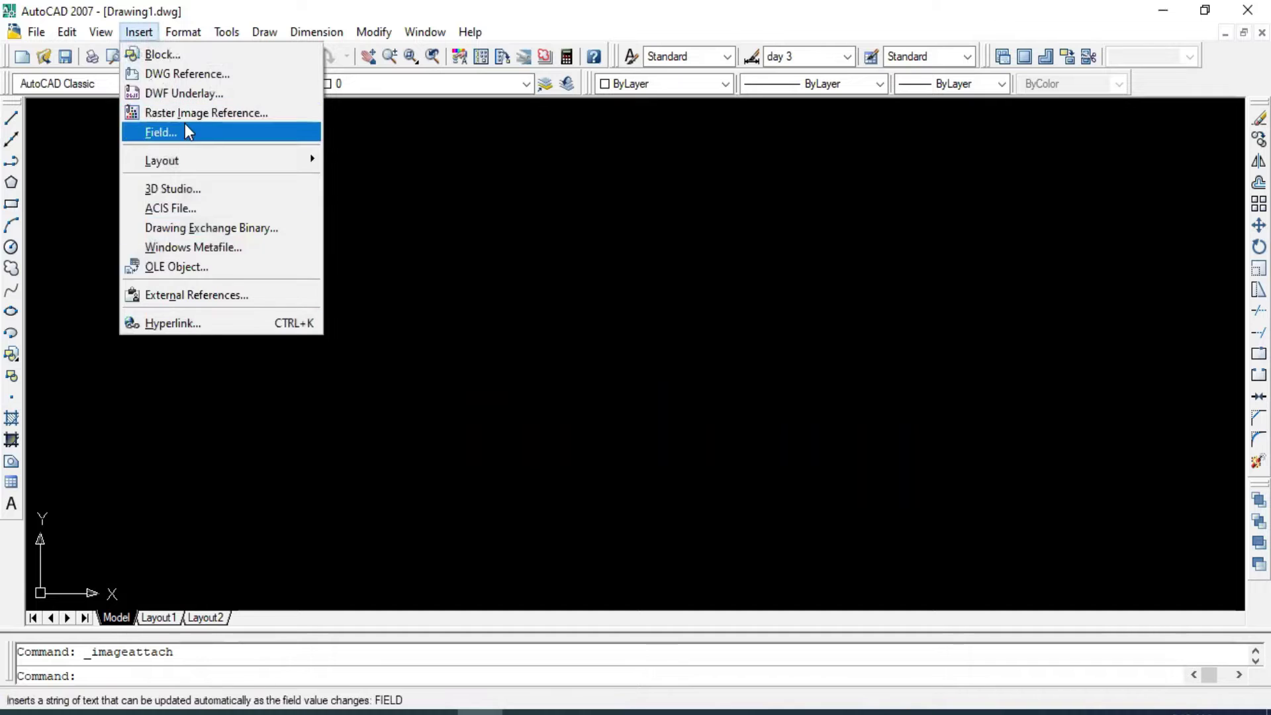
left_click(232, 115)
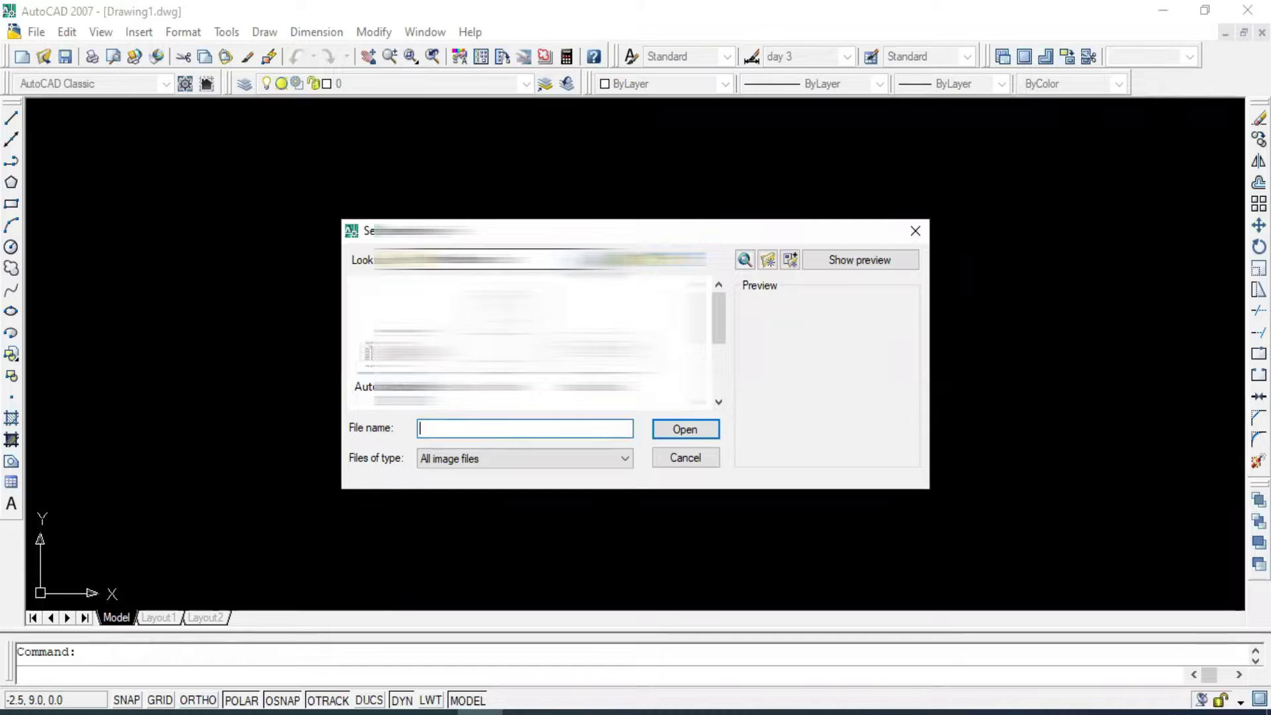
left_click(539, 260)
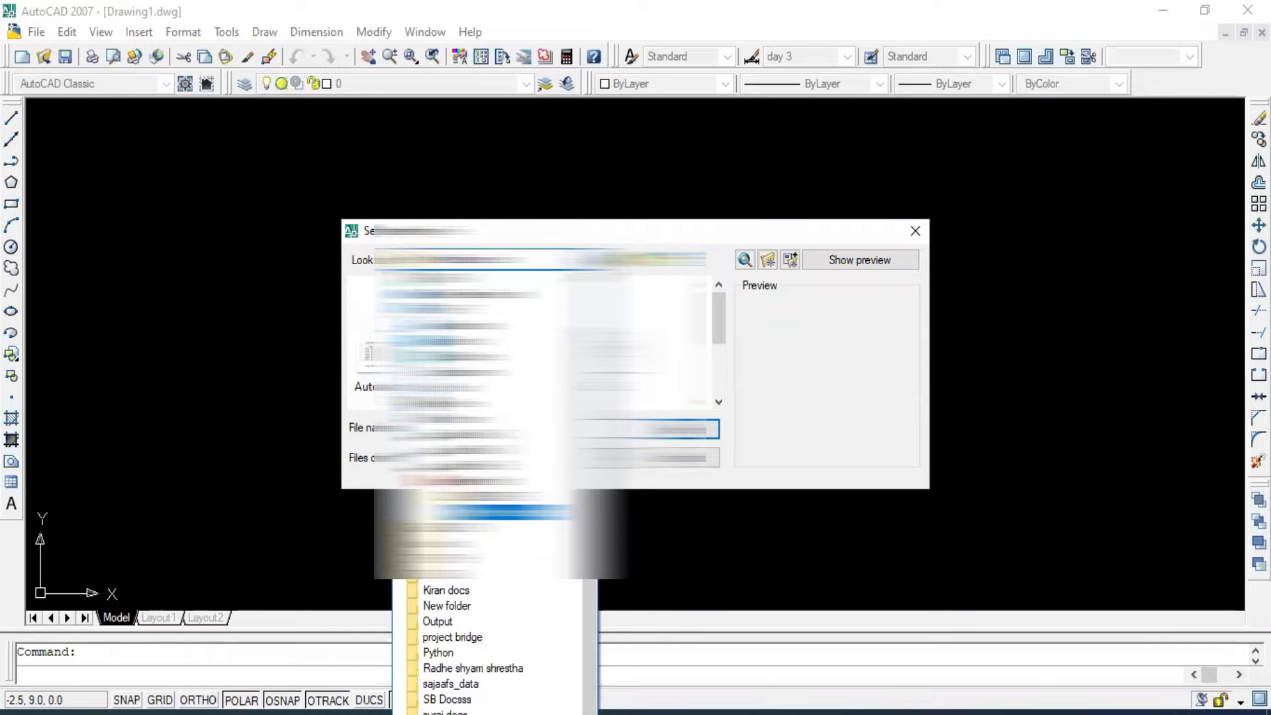
left_click(503, 511)
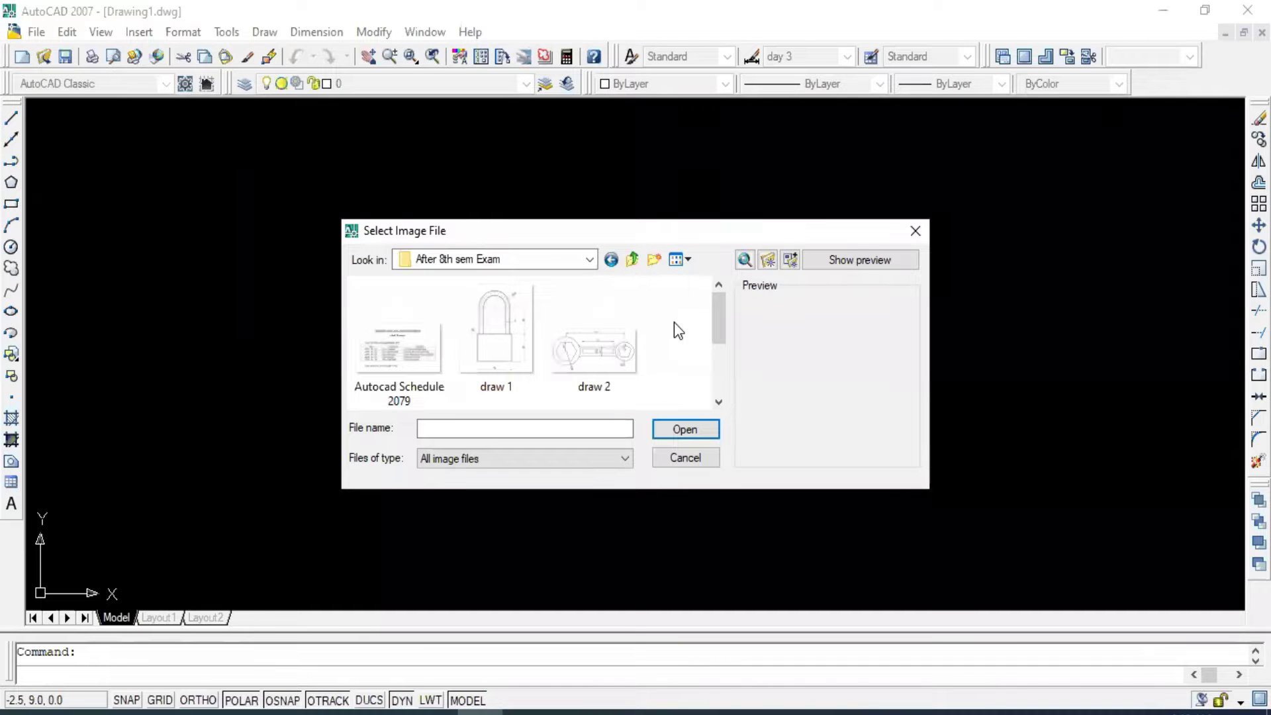
left_click(458, 459)
left_click(495, 333)
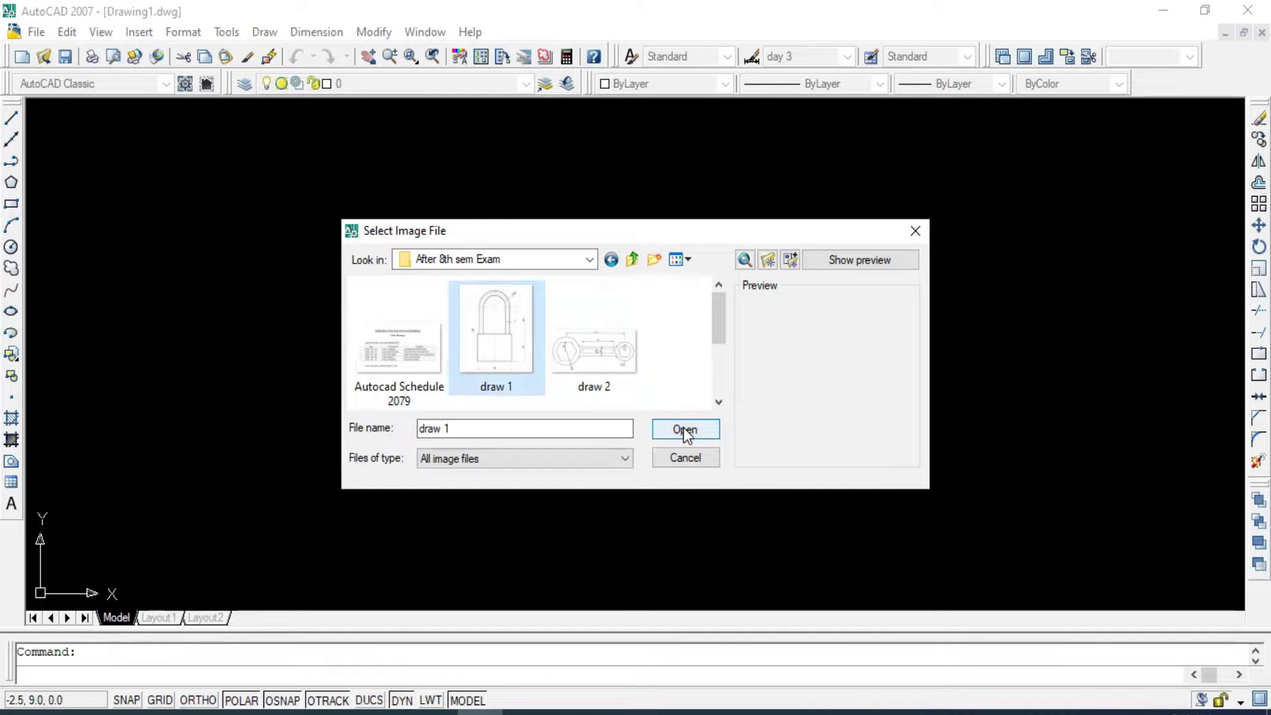
left_click(685, 431)
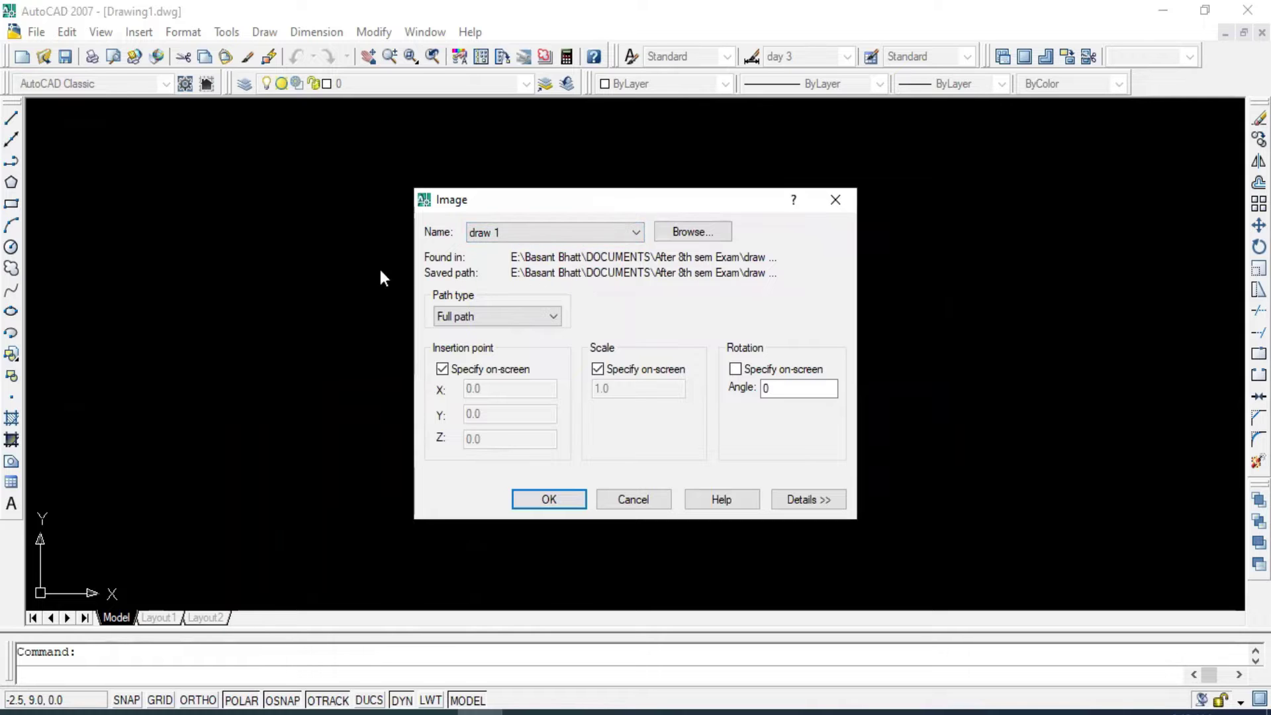
Attach draw 1 with insertion point and scale both set to Specify on-screen.
left_click(442, 370)
left_click(442, 369)
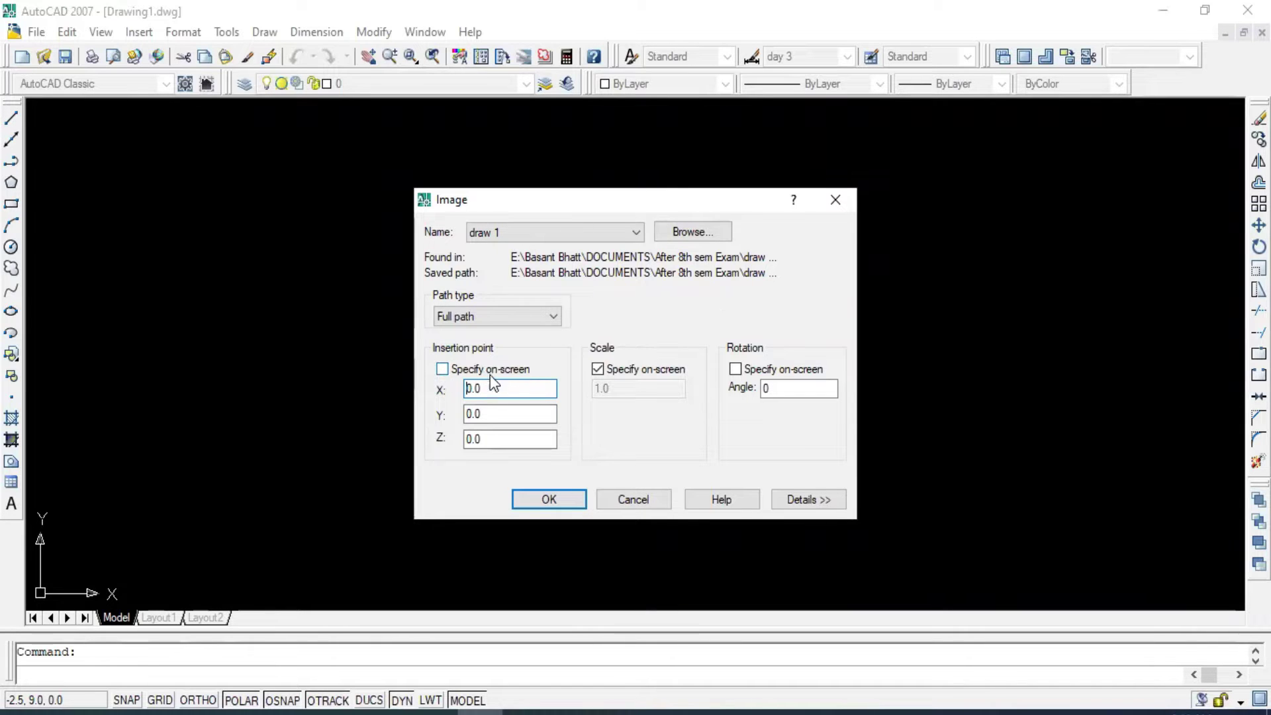
left_click(446, 372)
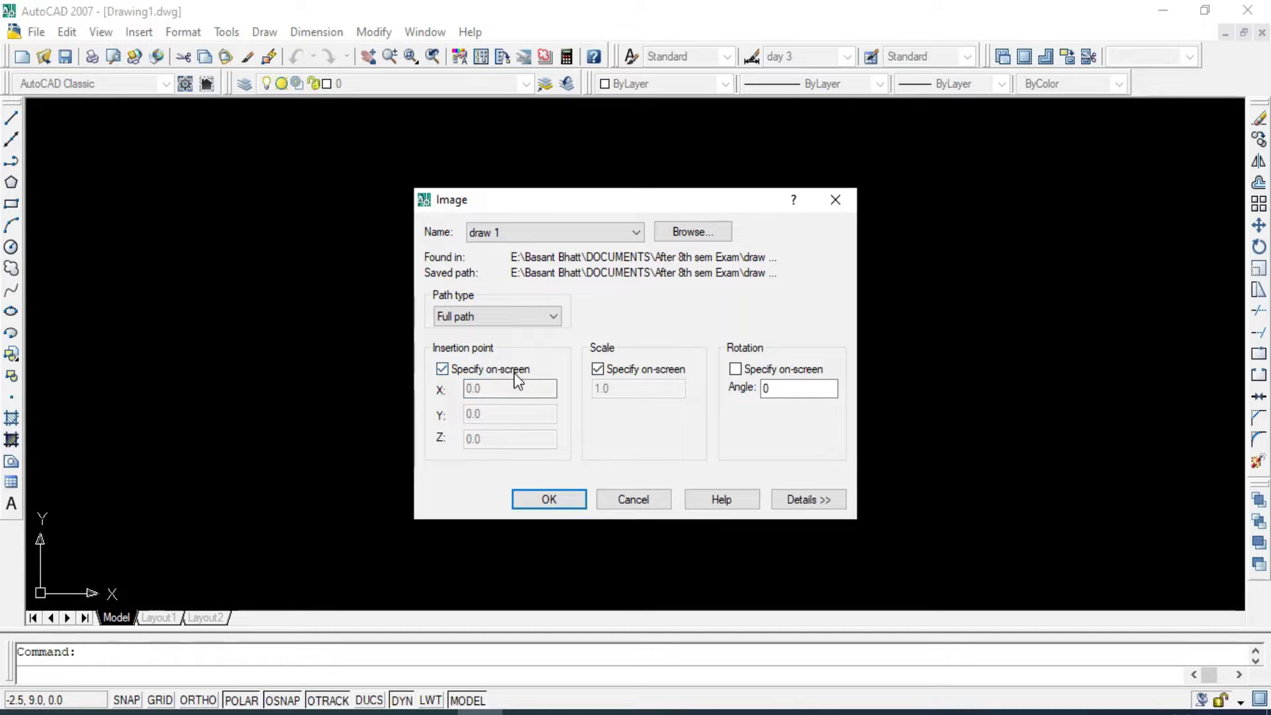
left_click(544, 494)
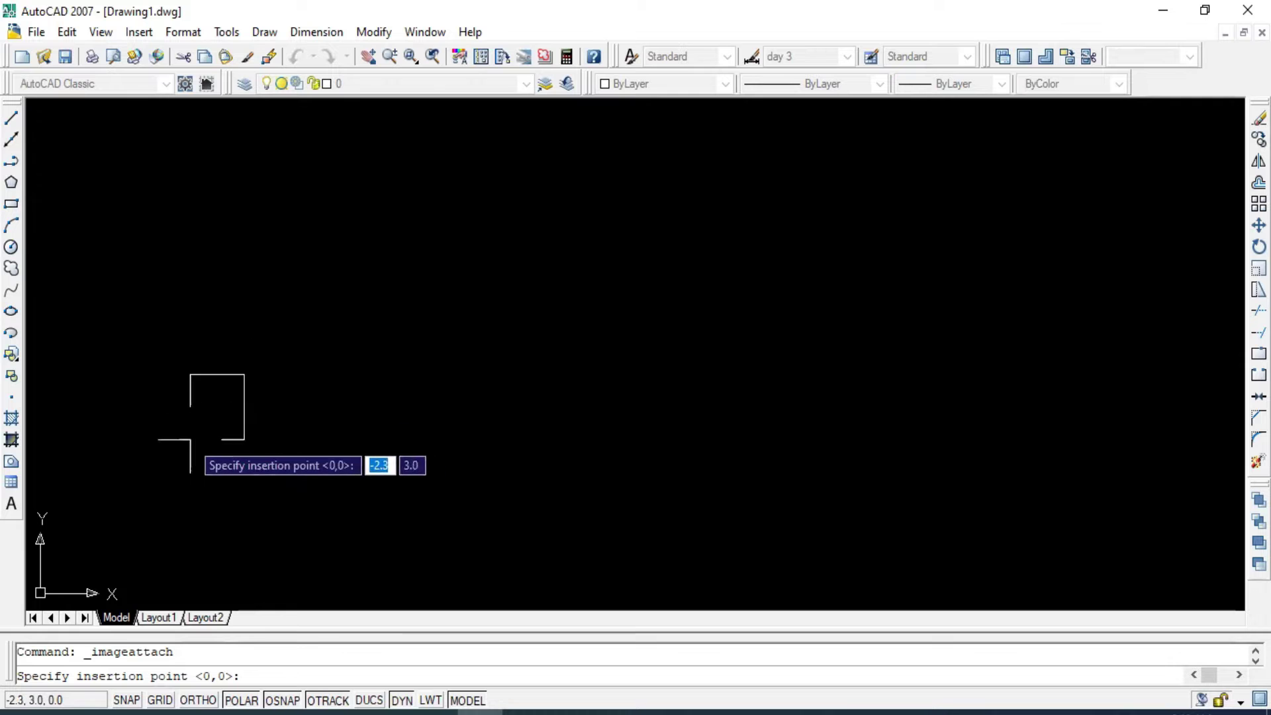
Place the padlock image at an on-screen insertion point and scale, then frame it in view.
left_click(182, 456)
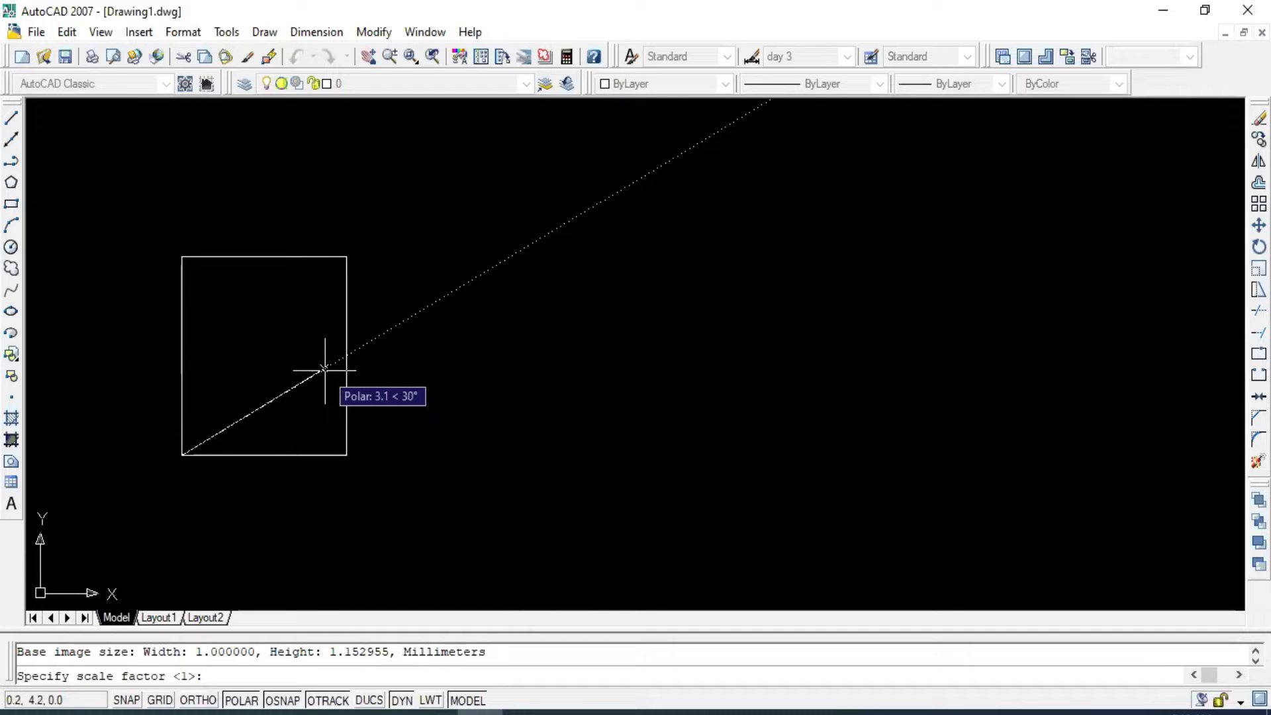
left_click(324, 370)
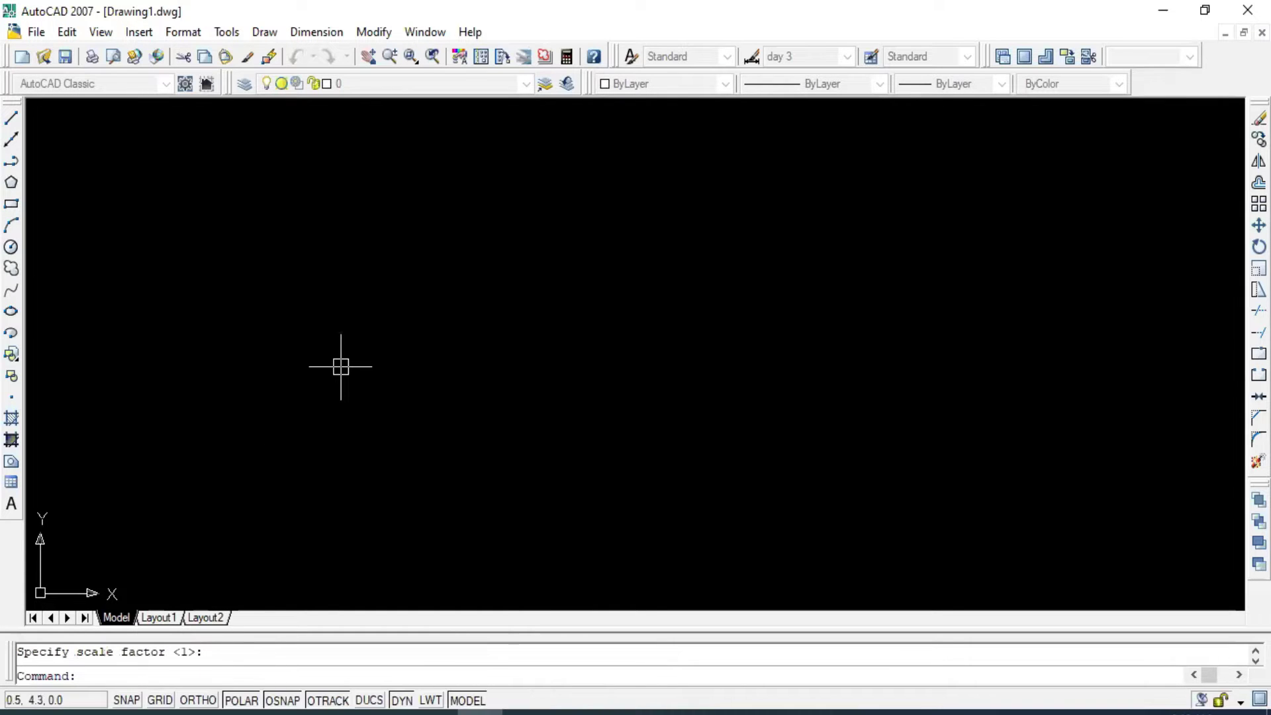
scroll(255, 291, "up", 4)
scroll(255, 291, "down", 3)
middle_click_drag(287, 255, 214, 210)
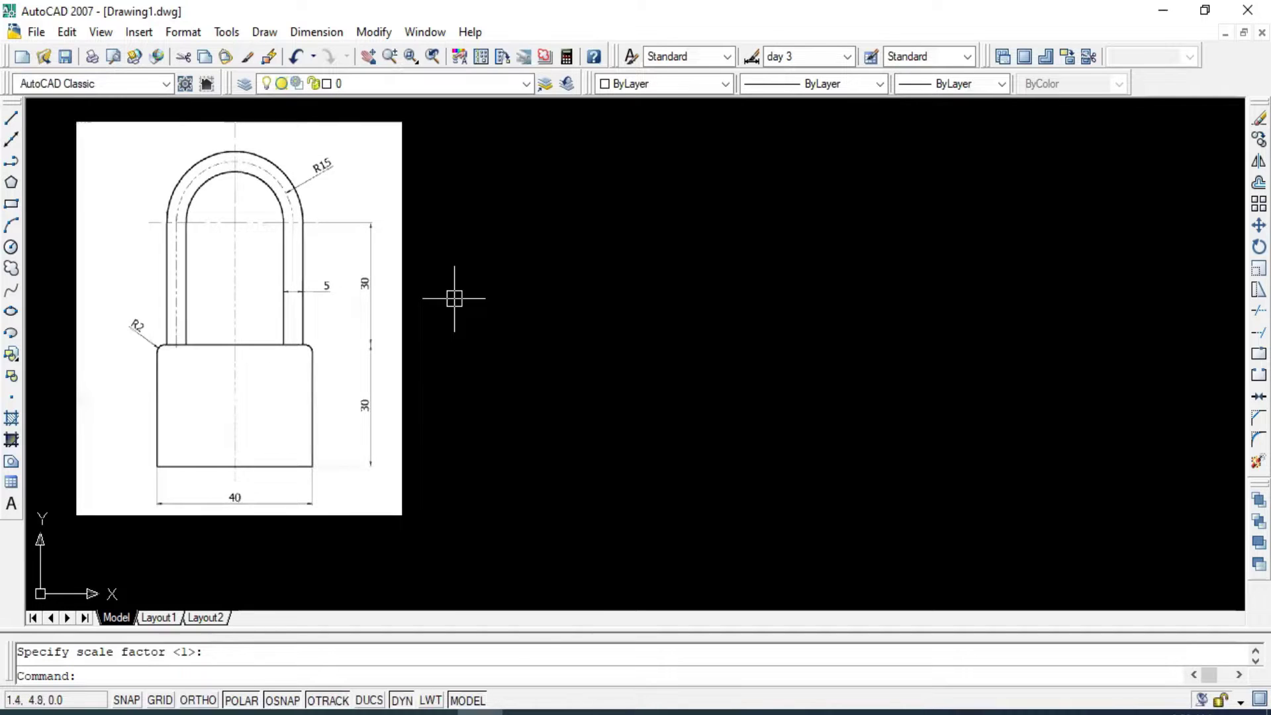
scroll(454, 298, "down", 2)
middle_click_drag(337, 275, 381, 286)
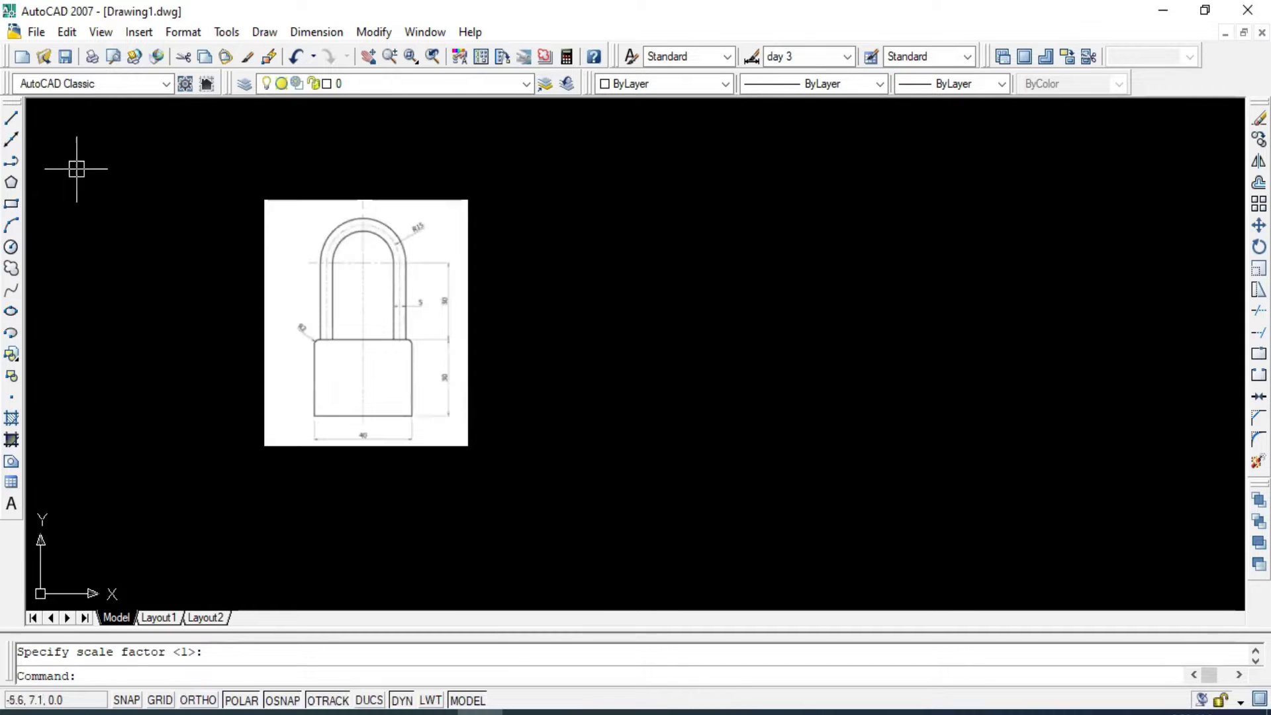
Draw two connected lines forming a peak right of the image, then select the image.
left_click(11, 118)
left_click(506, 389)
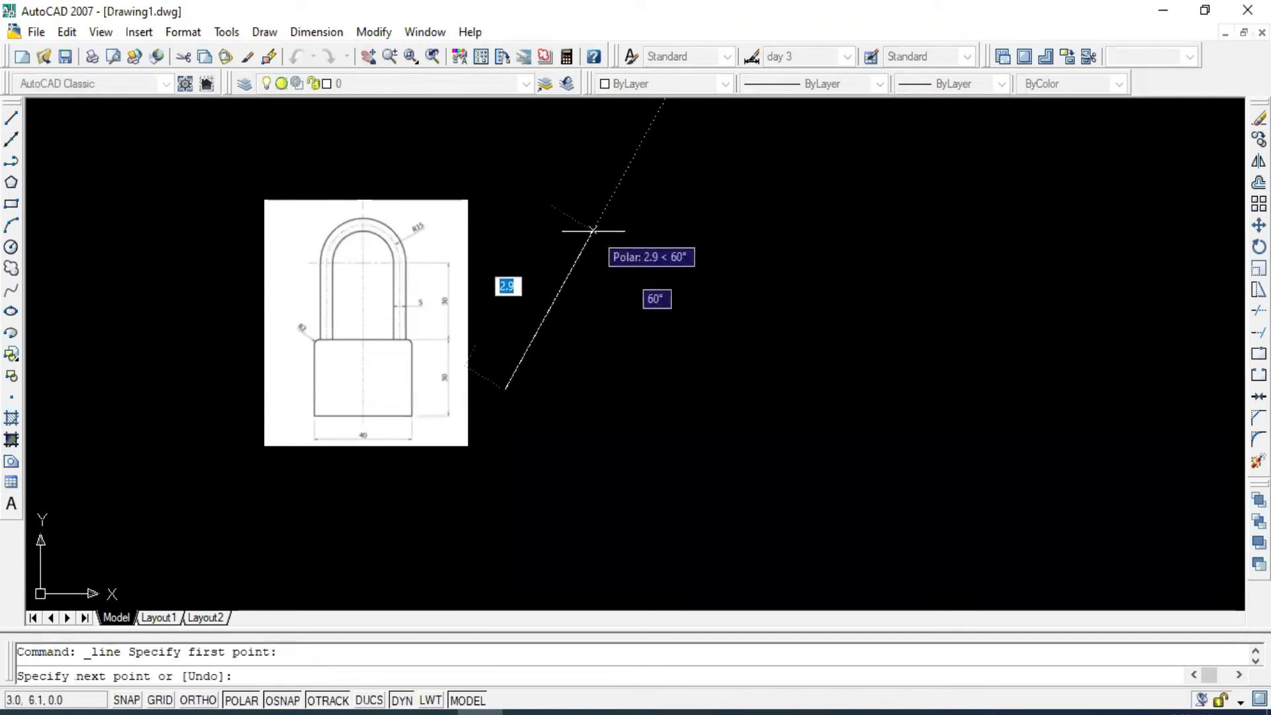
left_click(593, 231)
left_click(655, 311)
key("Escape")
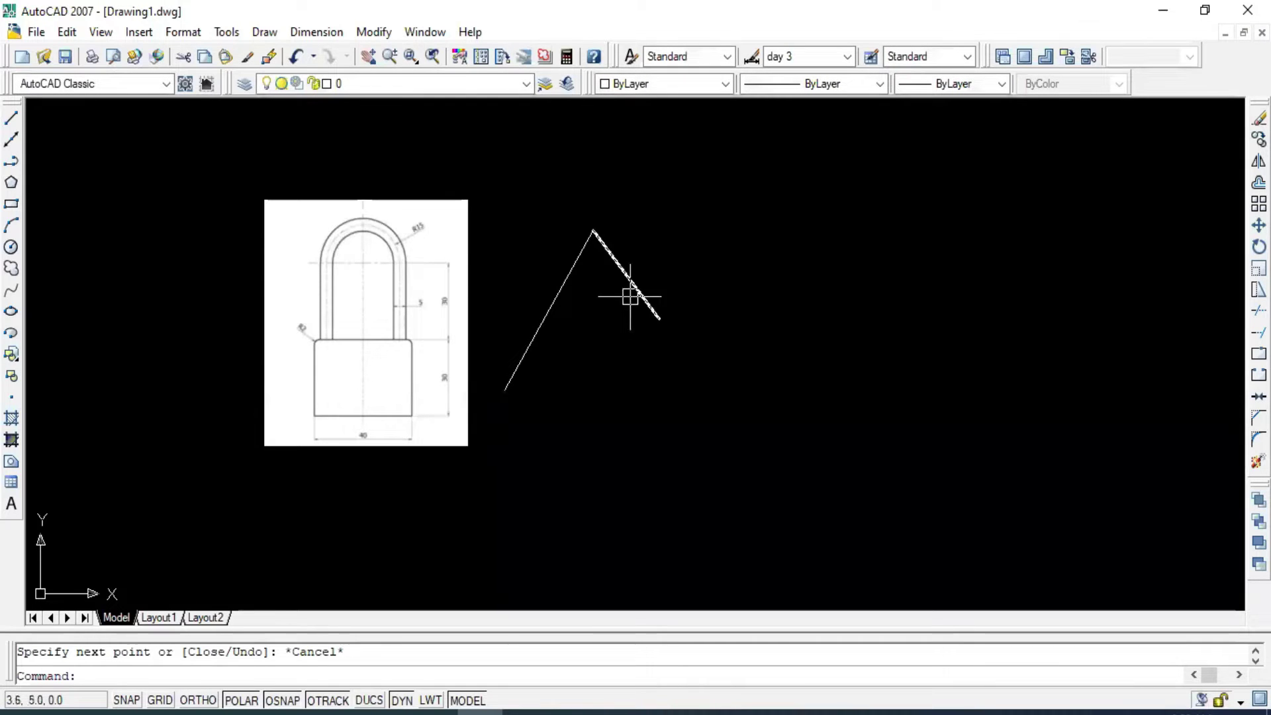
left_click(439, 247)
left_click(349, 295)
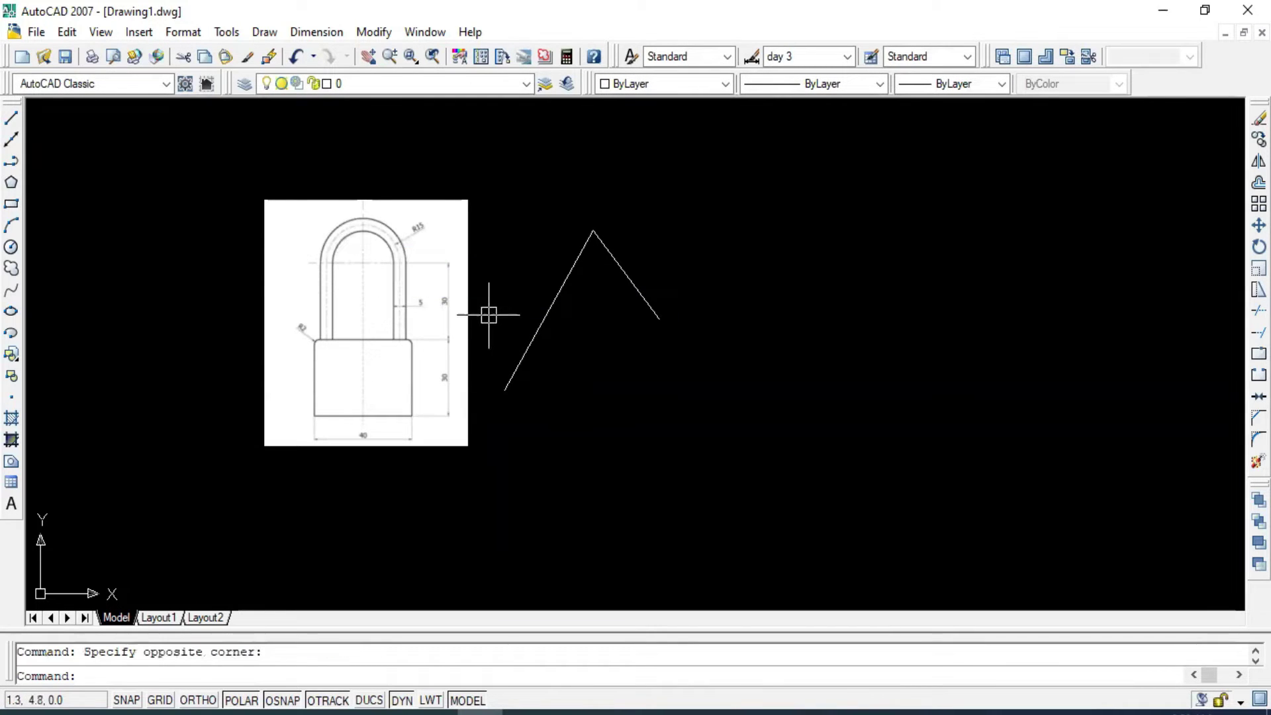
Move the padlock image to a new spot further right.
right_click(358, 242)
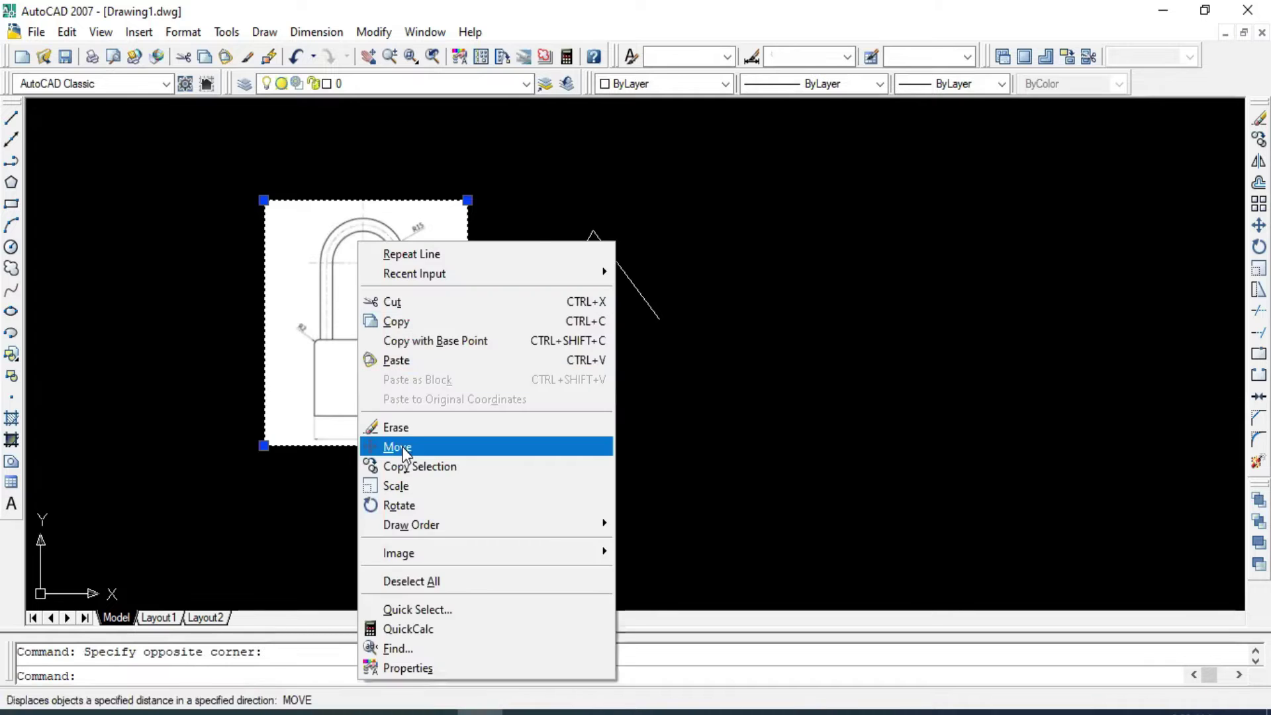
left_click(400, 447)
left_click(372, 368)
left_click(590, 350)
right_click(582, 331)
left_click(666, 256)
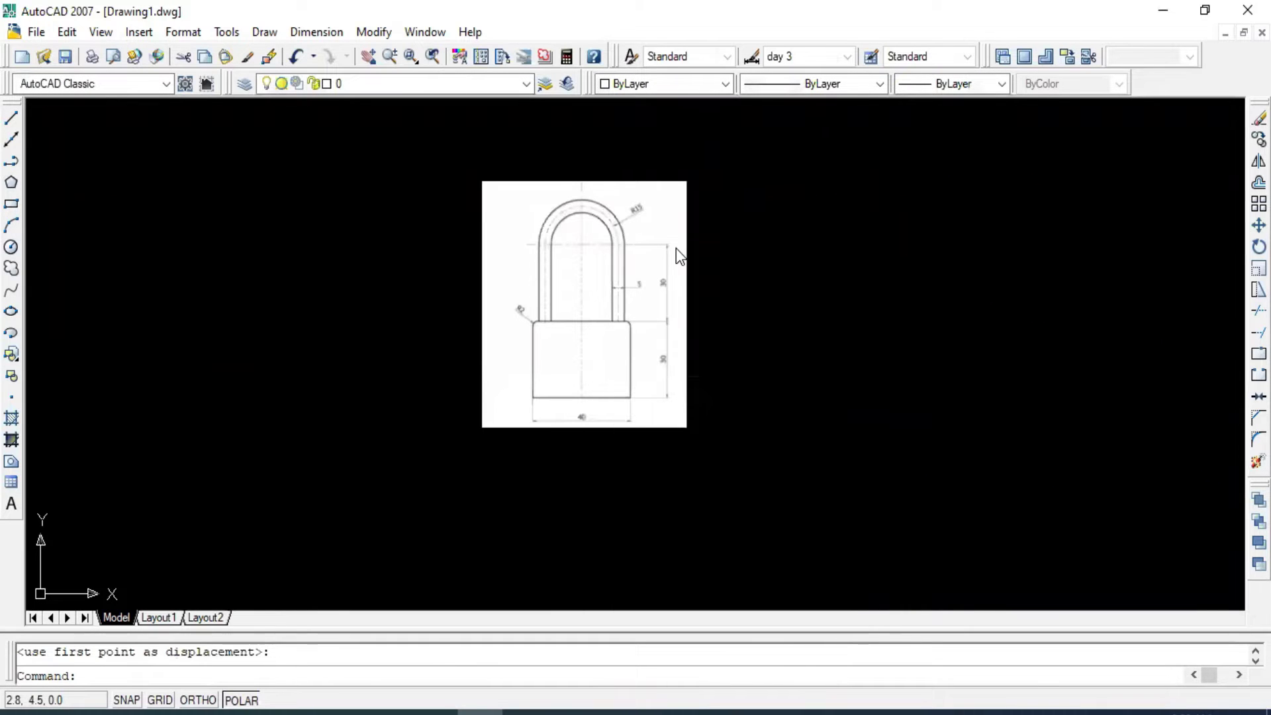
Select the padlock image and move it back further left.
left_click(638, 282)
left_click(755, 326)
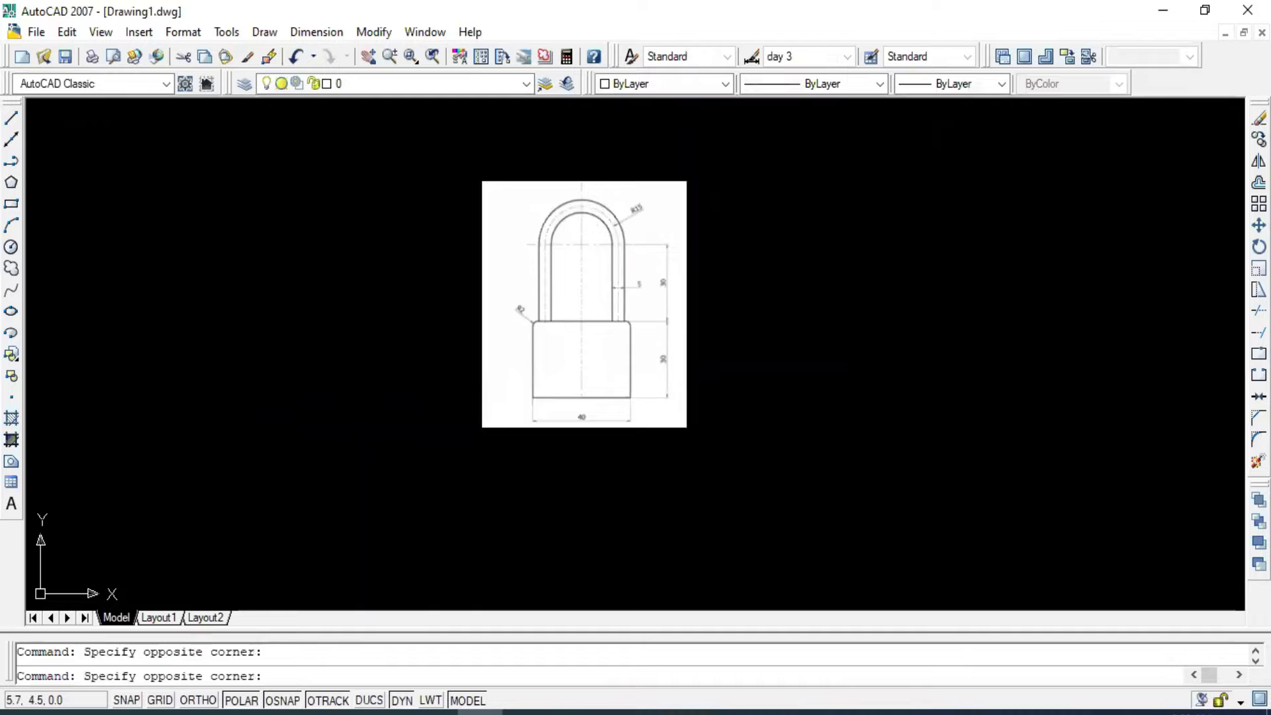
left_click(660, 263)
right_click(658, 256)
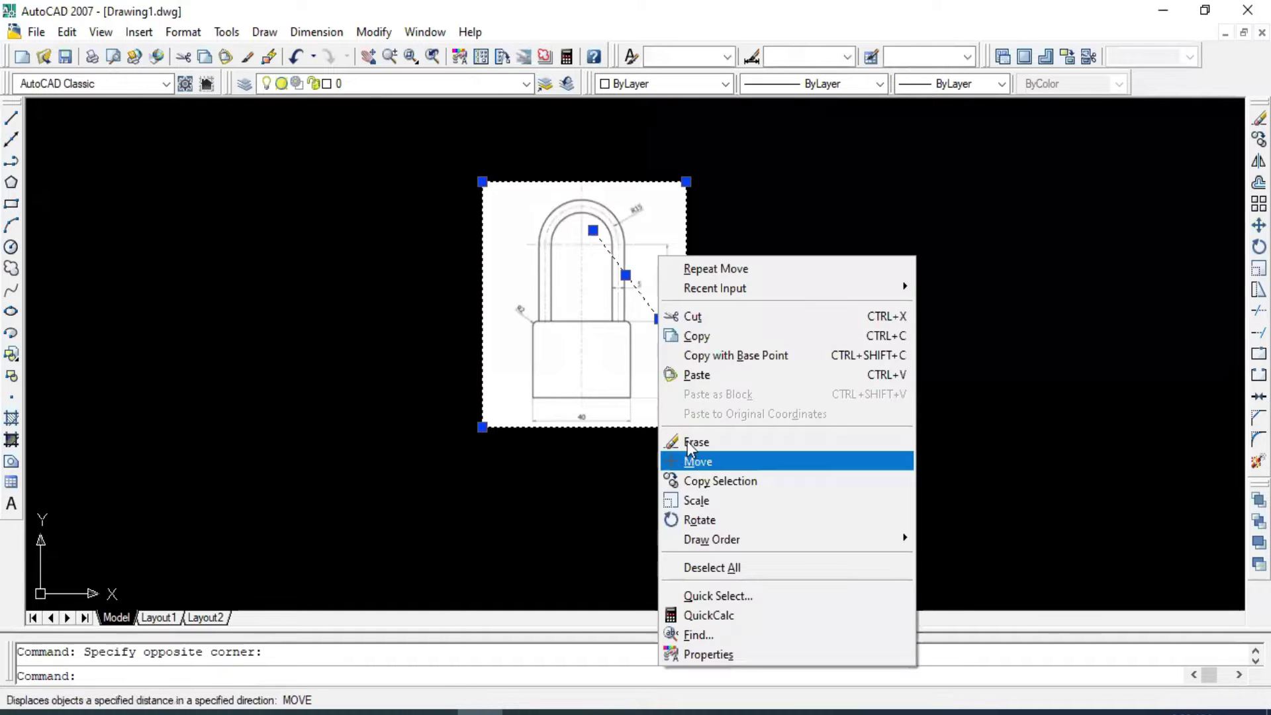
left_click(720, 224)
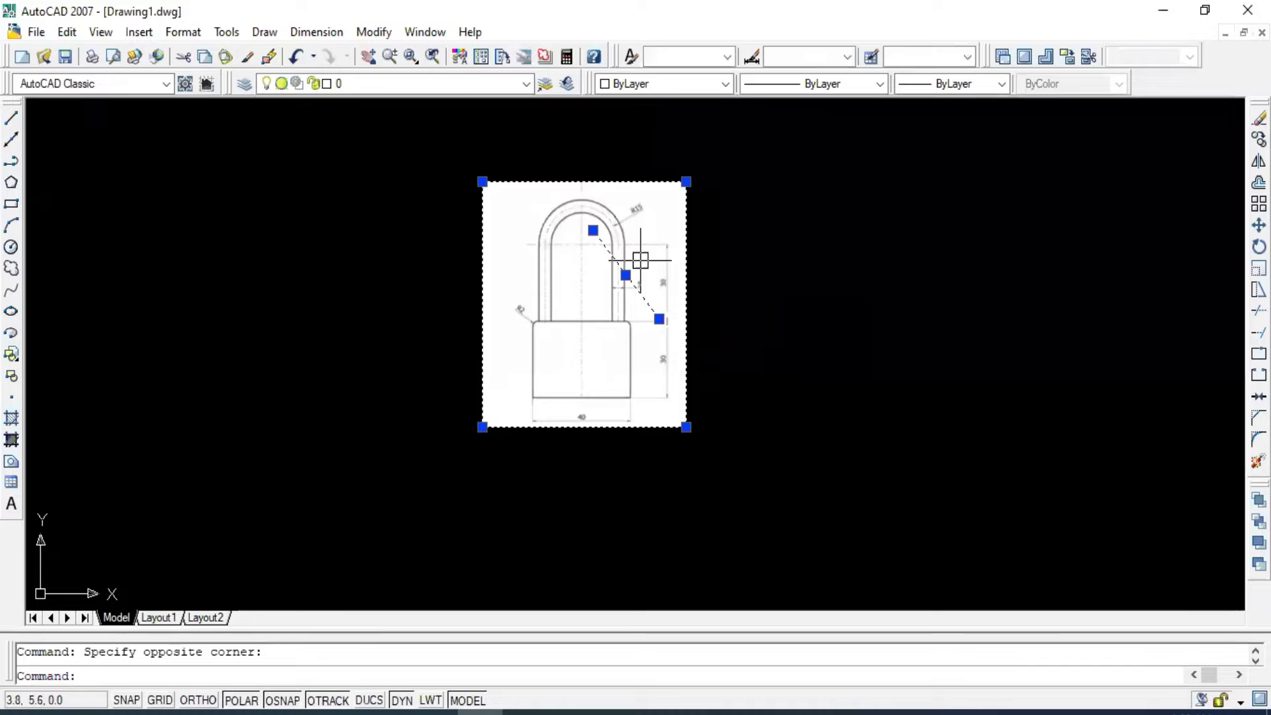
scroll(620, 267, "up", 2)
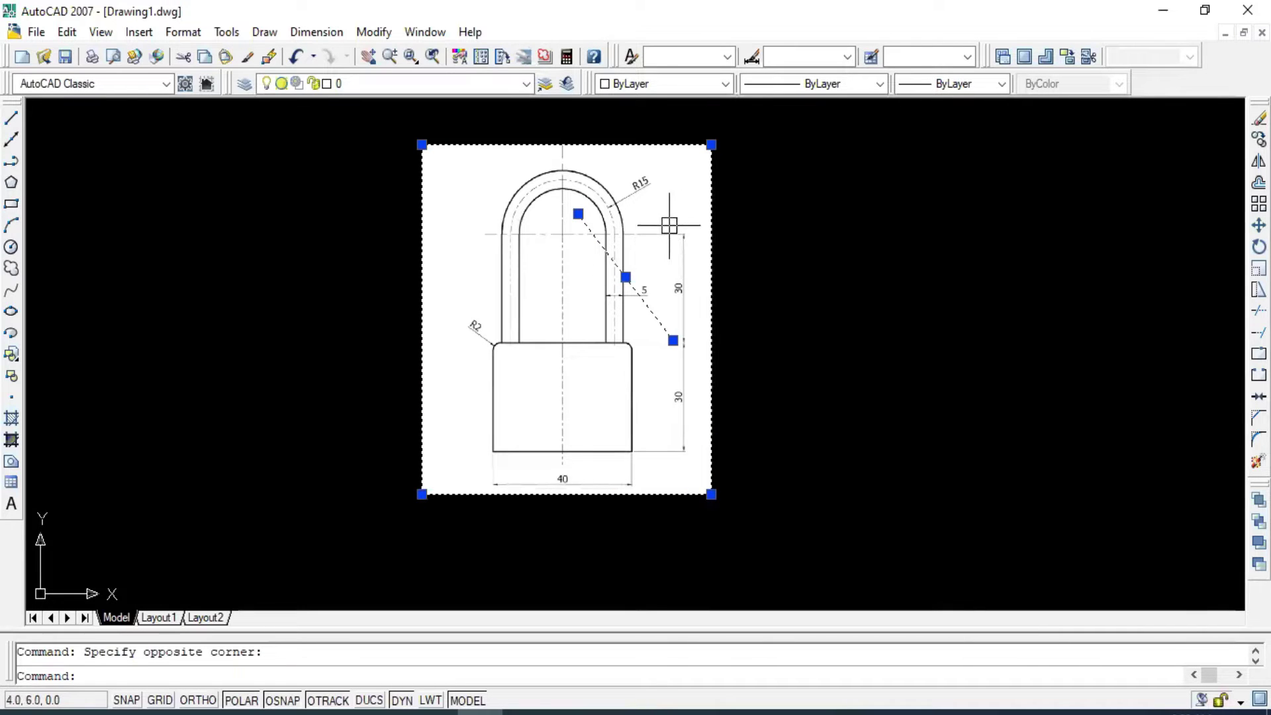
right_click(676, 279)
left_click(711, 484)
left_click(684, 342)
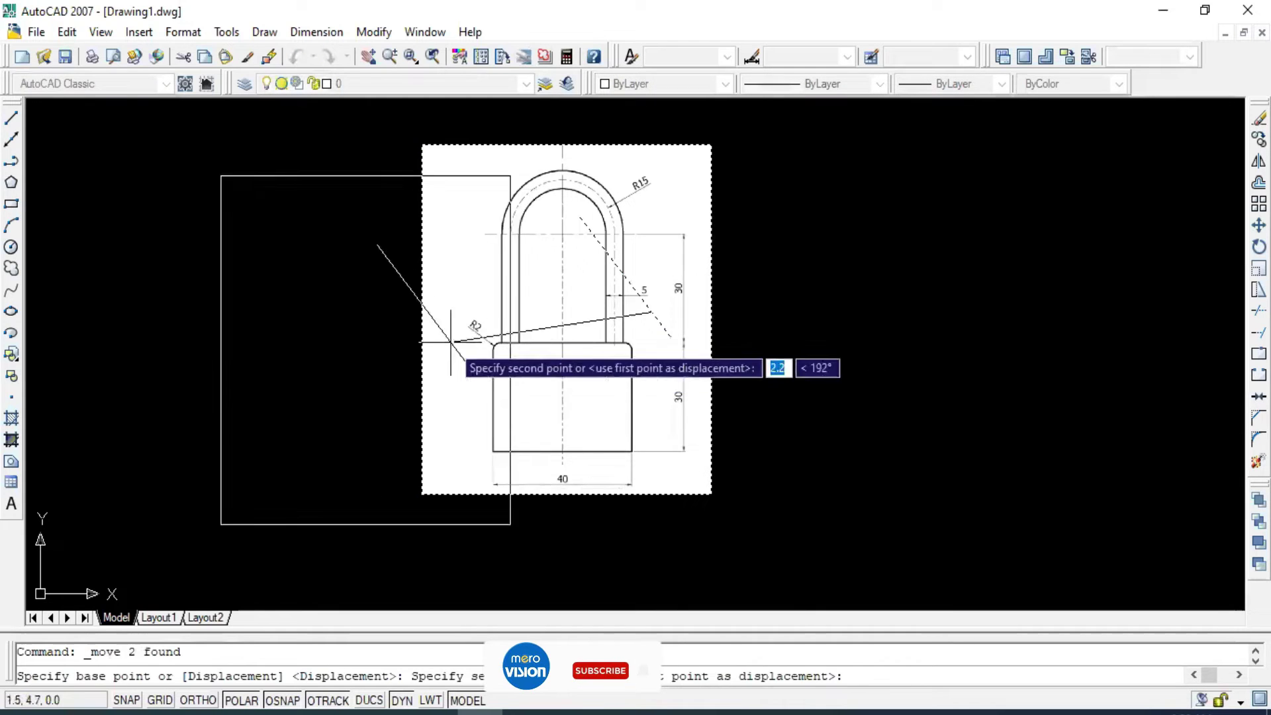
left_click(453, 363)
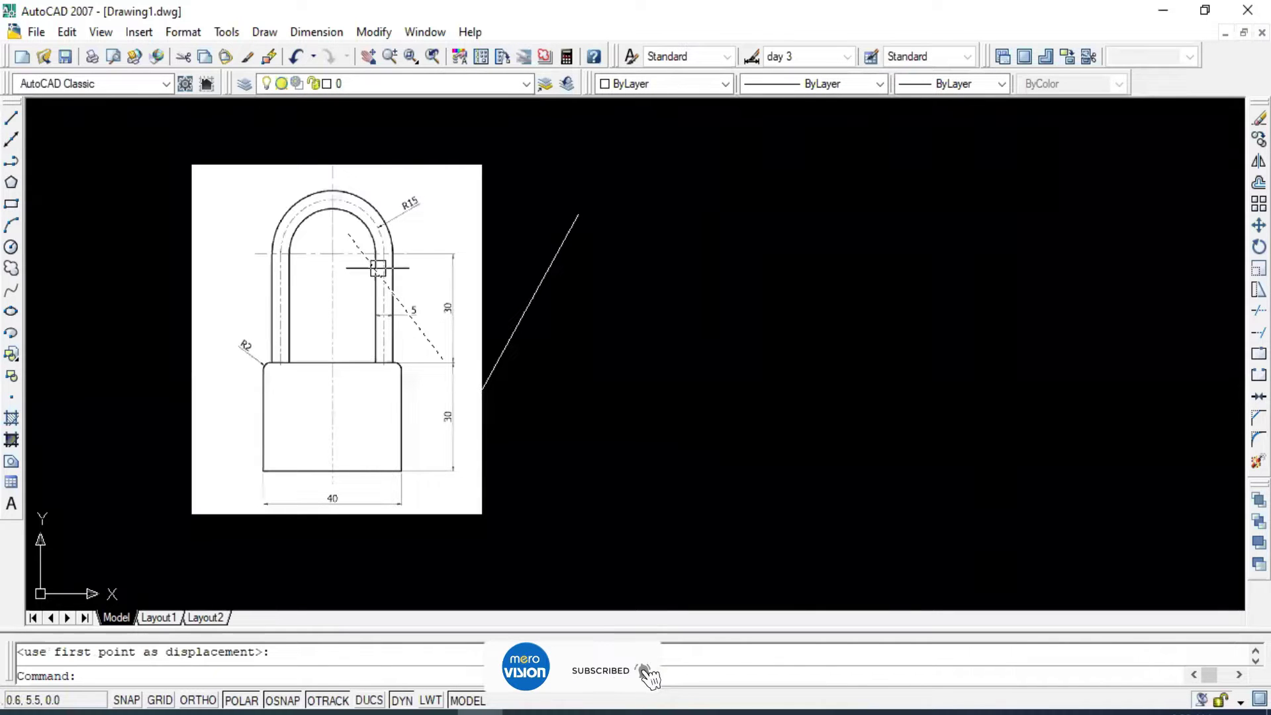
key("Escape")
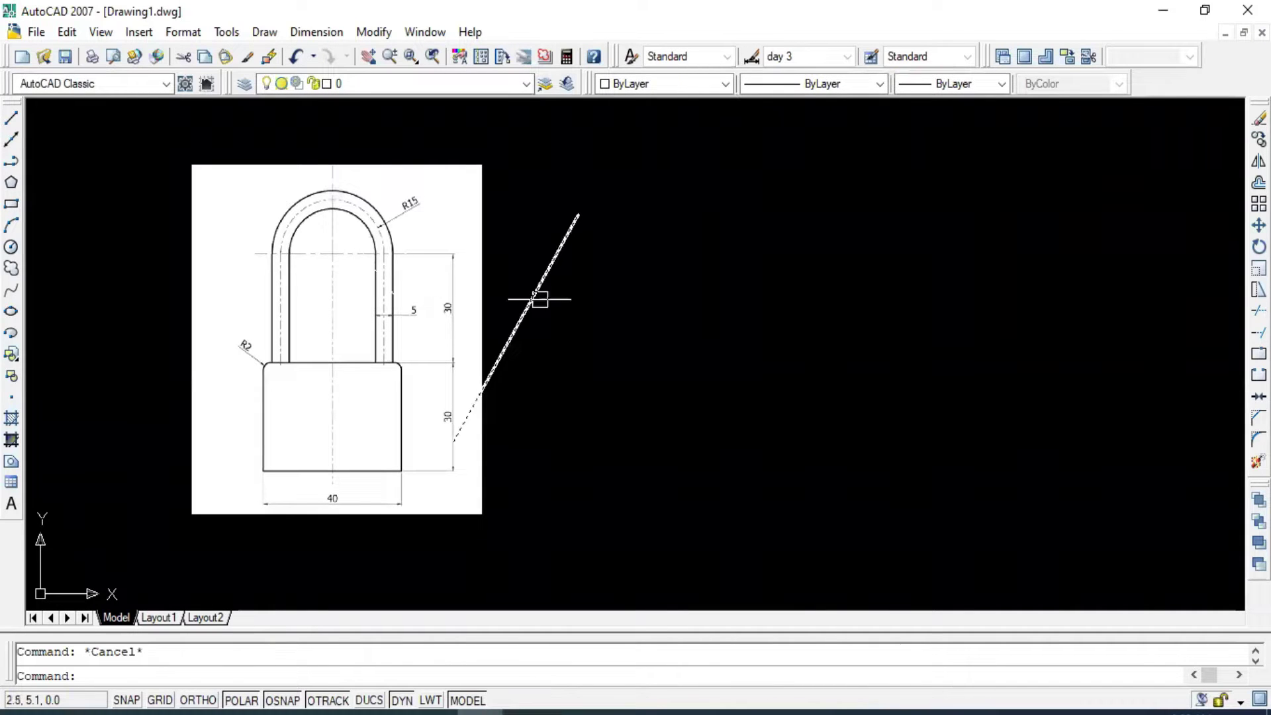
Delete the dashed diagonal line over the padlock.
left_click(513, 279)
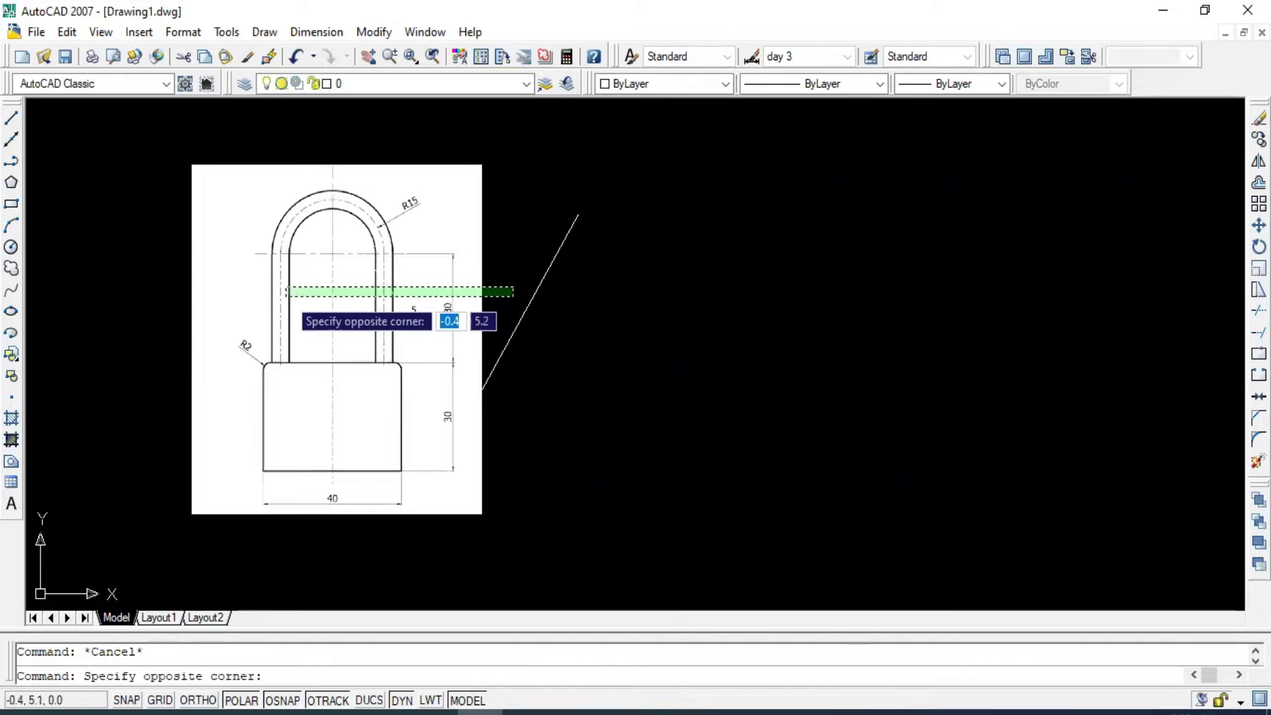
left_click(374, 302)
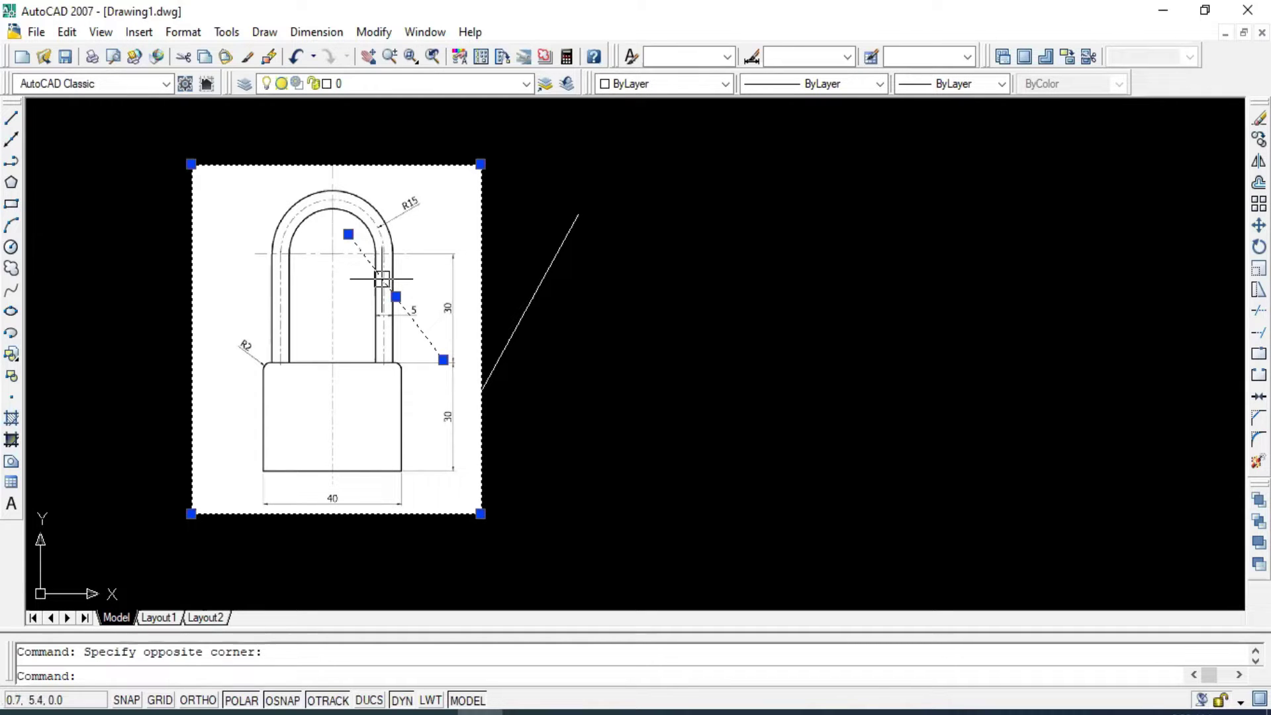
key("Delete")
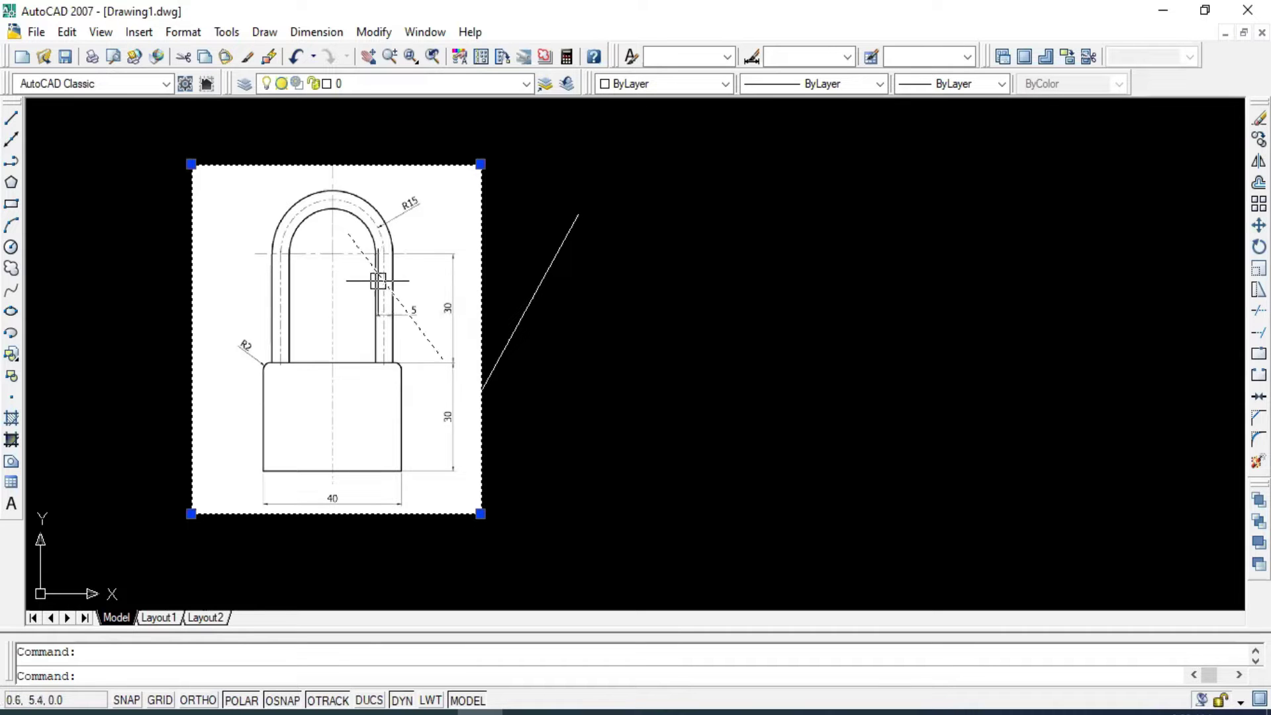
Move the padlock image to the upper left of the canvas.
right_click(261, 363)
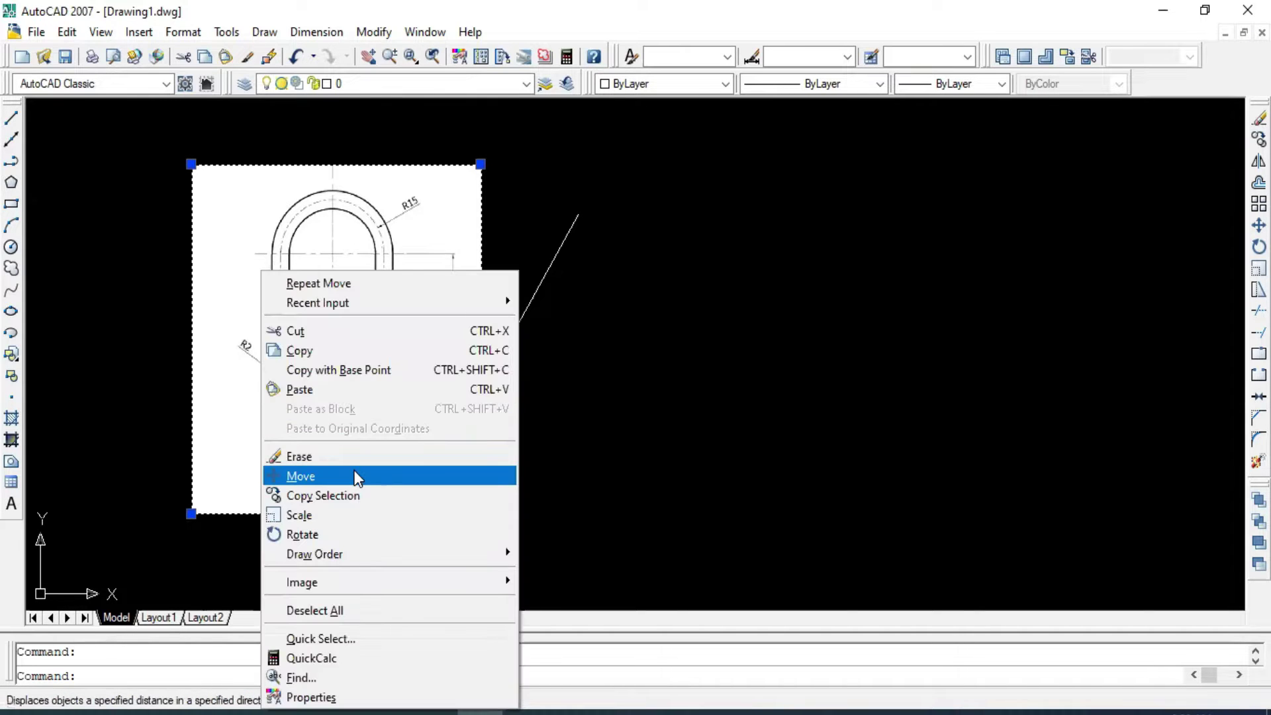
left_click(357, 476)
left_click(263, 361)
left_click(108, 349)
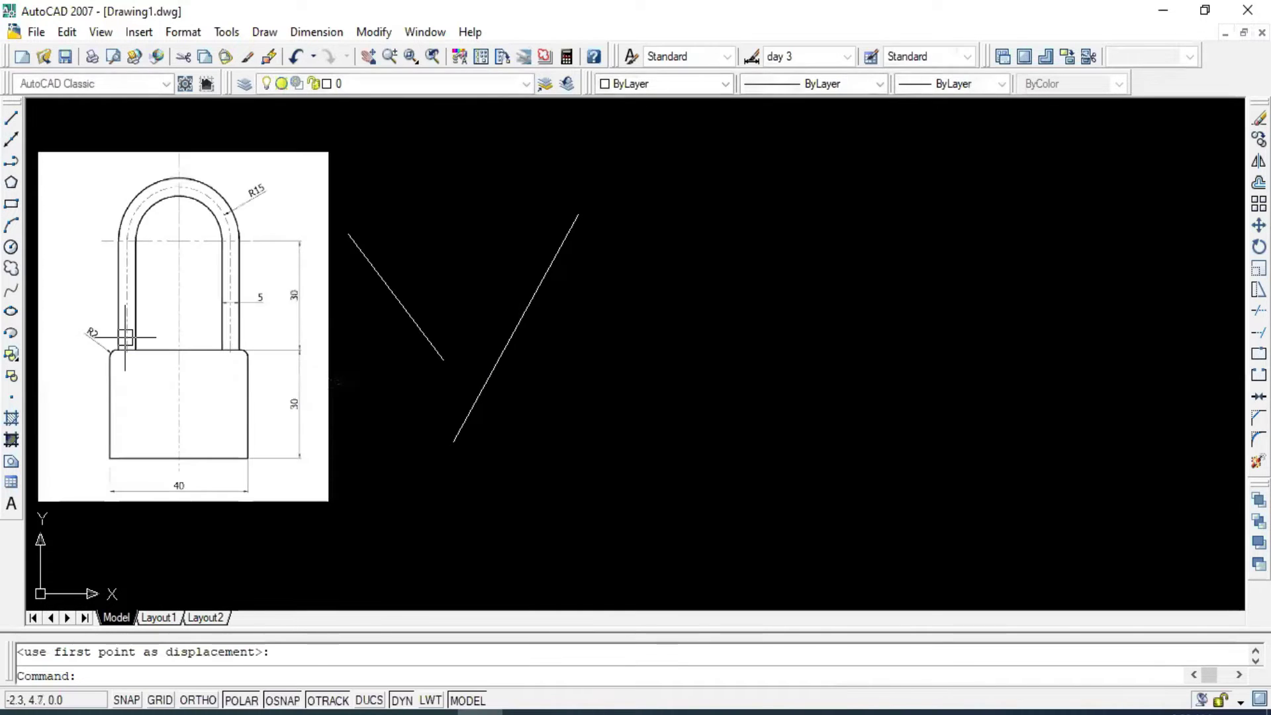
Erase the two stray lines and frame the padlock in view.
left_click(389, 283)
left_click(522, 360)
left_click(474, 343)
key("Delete")
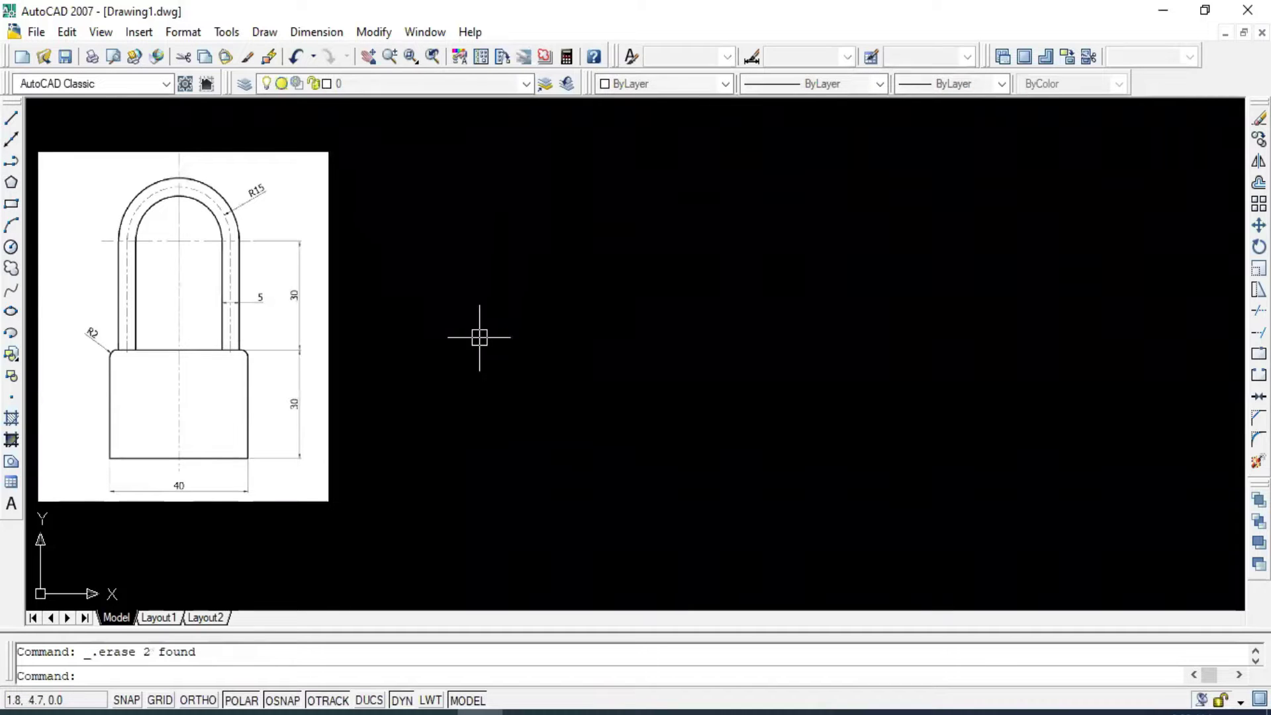
scroll(479, 336, "down", 2)
scroll(377, 315, "up", 2)
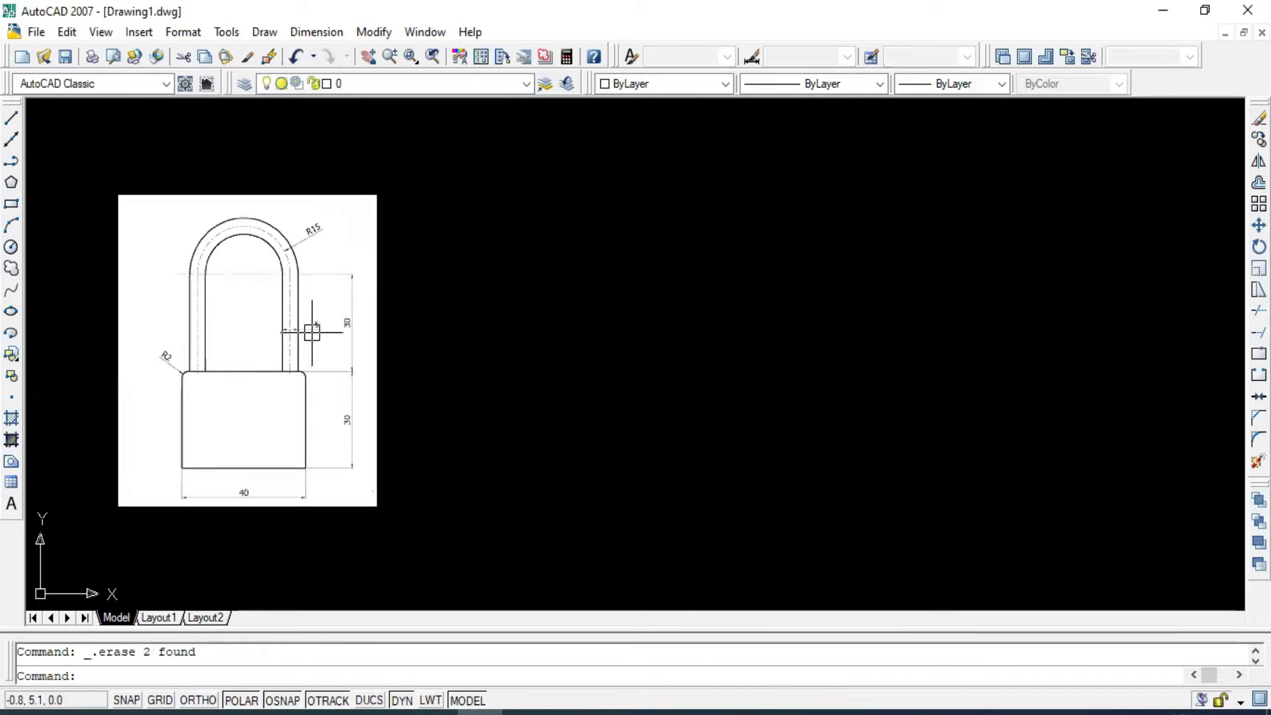
scroll(310, 329, "up", 2)
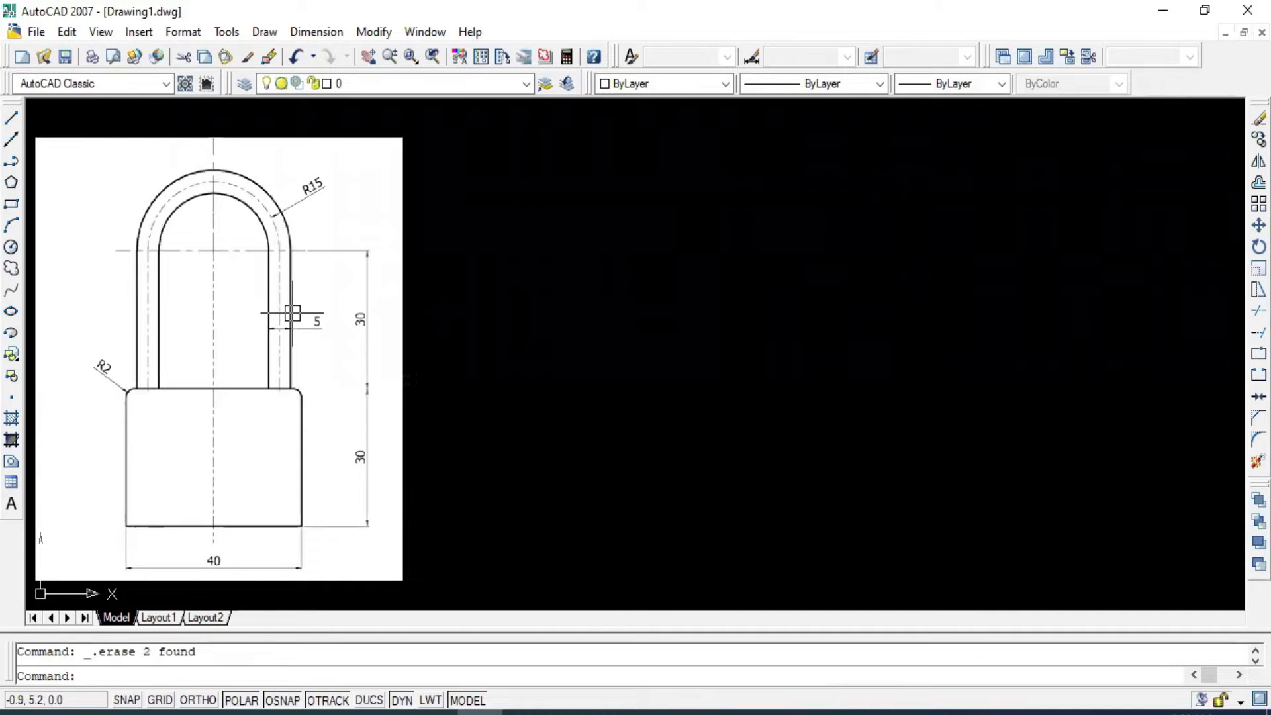
middle_click_drag(301, 312, 303, 304)
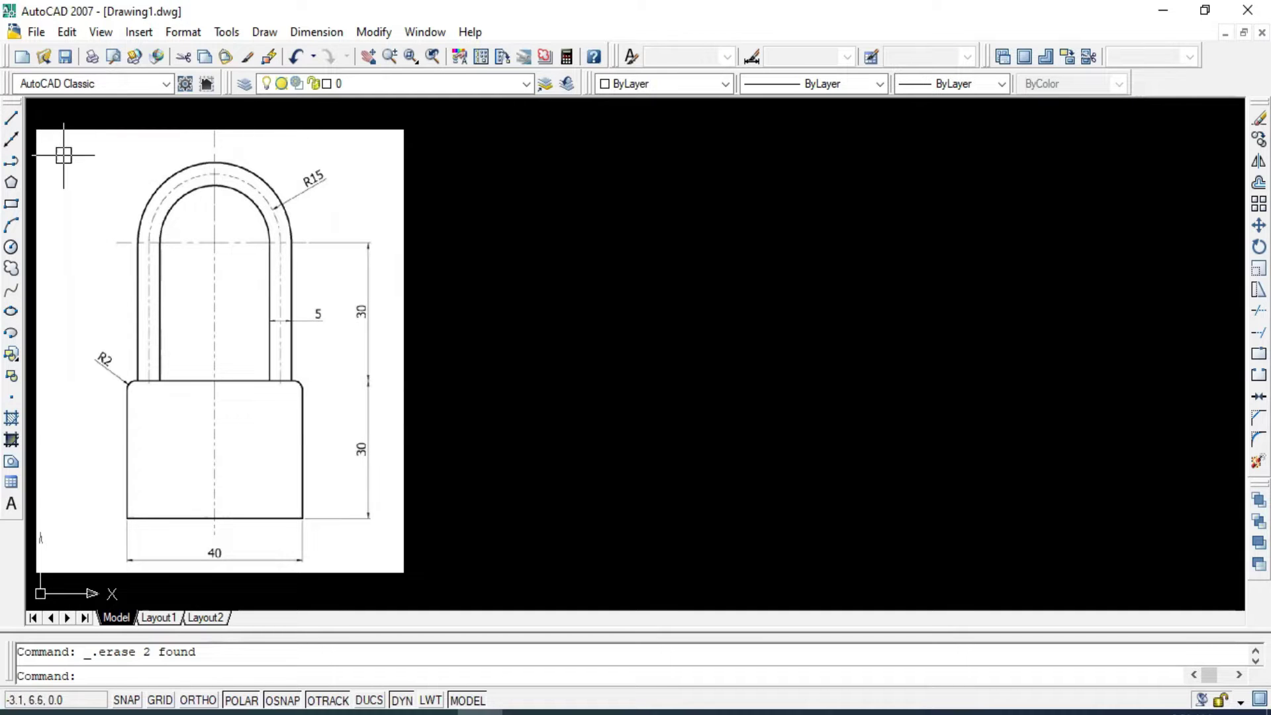
Draw crossing horizontal and vertical construction lines right of the padlock image.
left_click(12, 151)
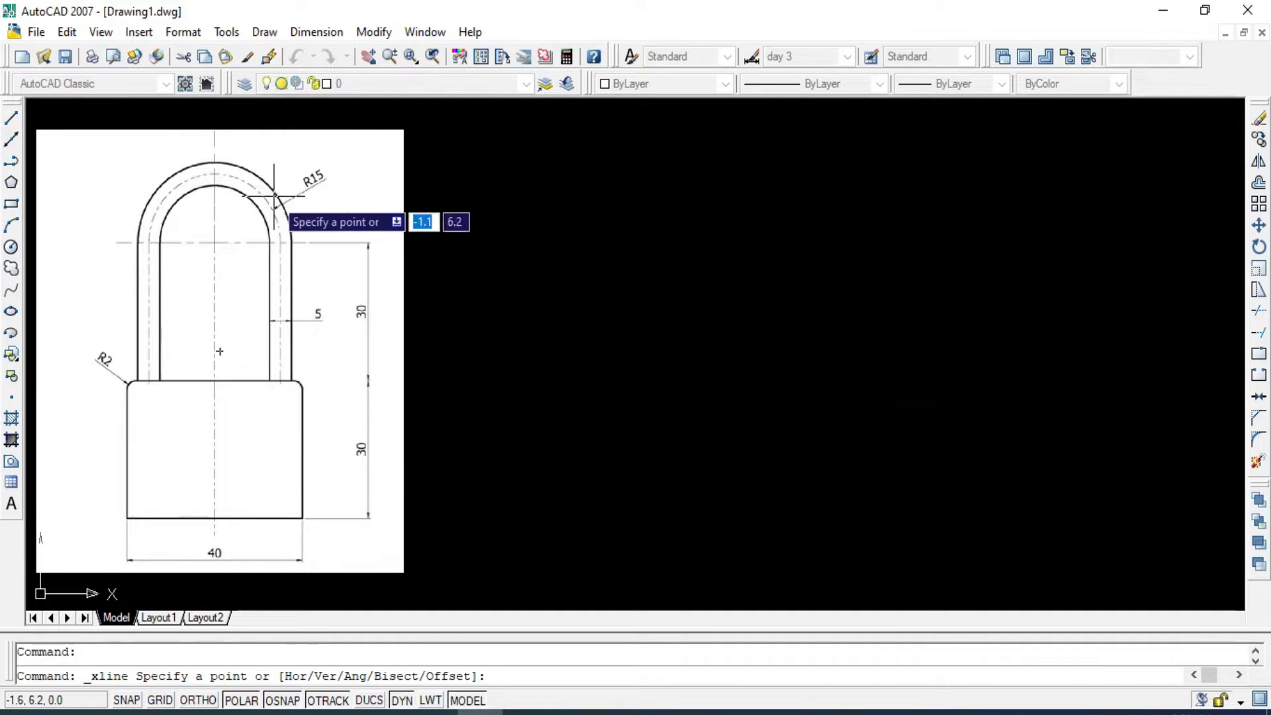
left_click(794, 362)
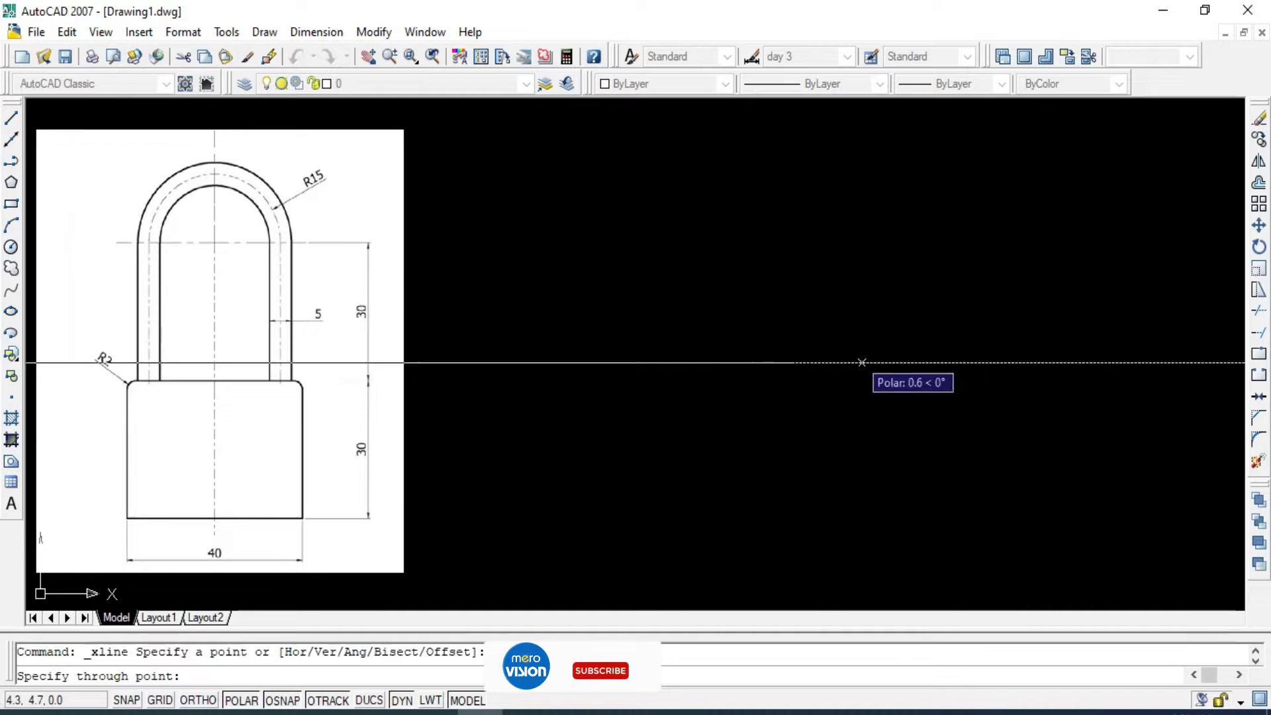
left_click(970, 363)
left_click(795, 195)
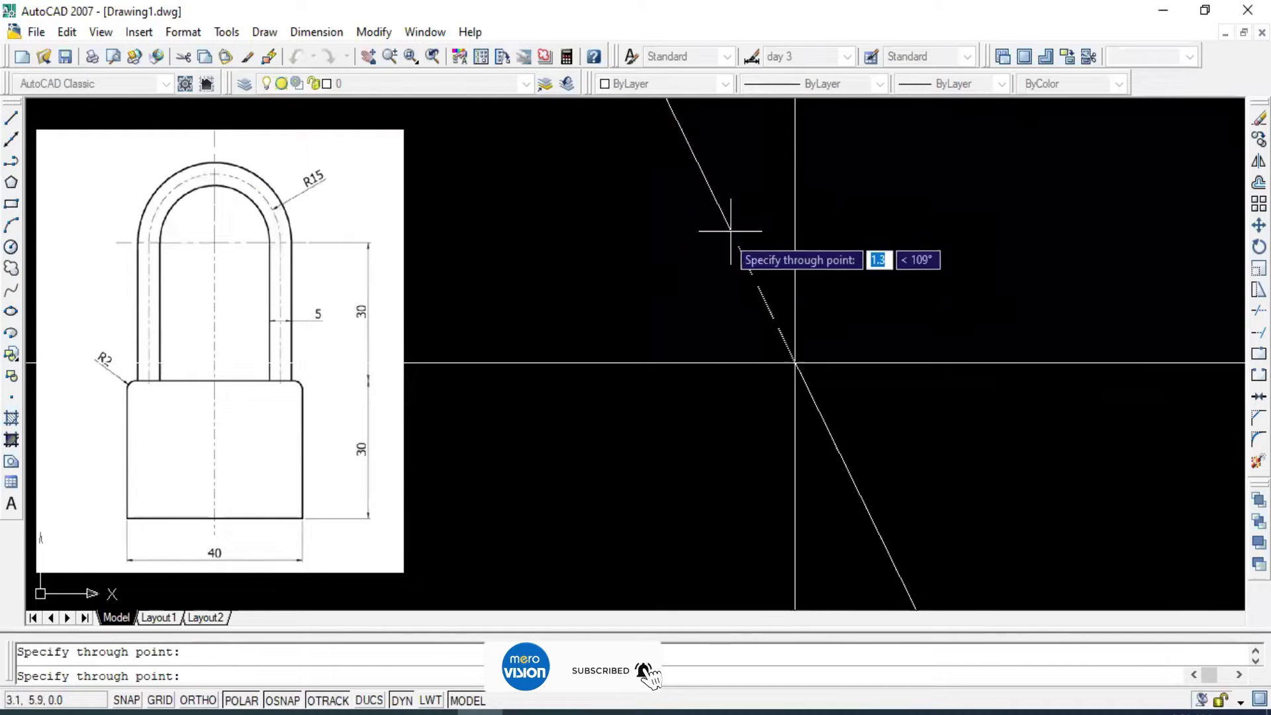
key("Escape")
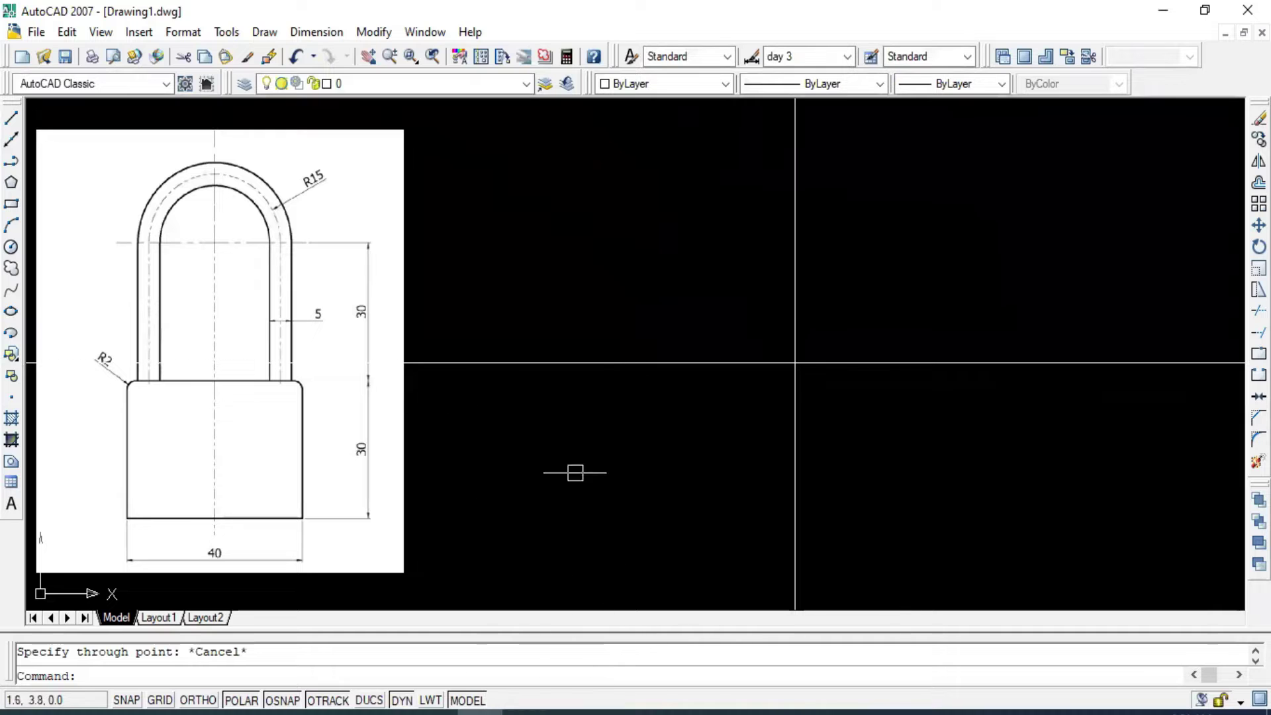
Leave SNAP and GRID off, and turn on POLAR, DYN and OTRACK.
left_click(138, 704)
left_click(159, 703)
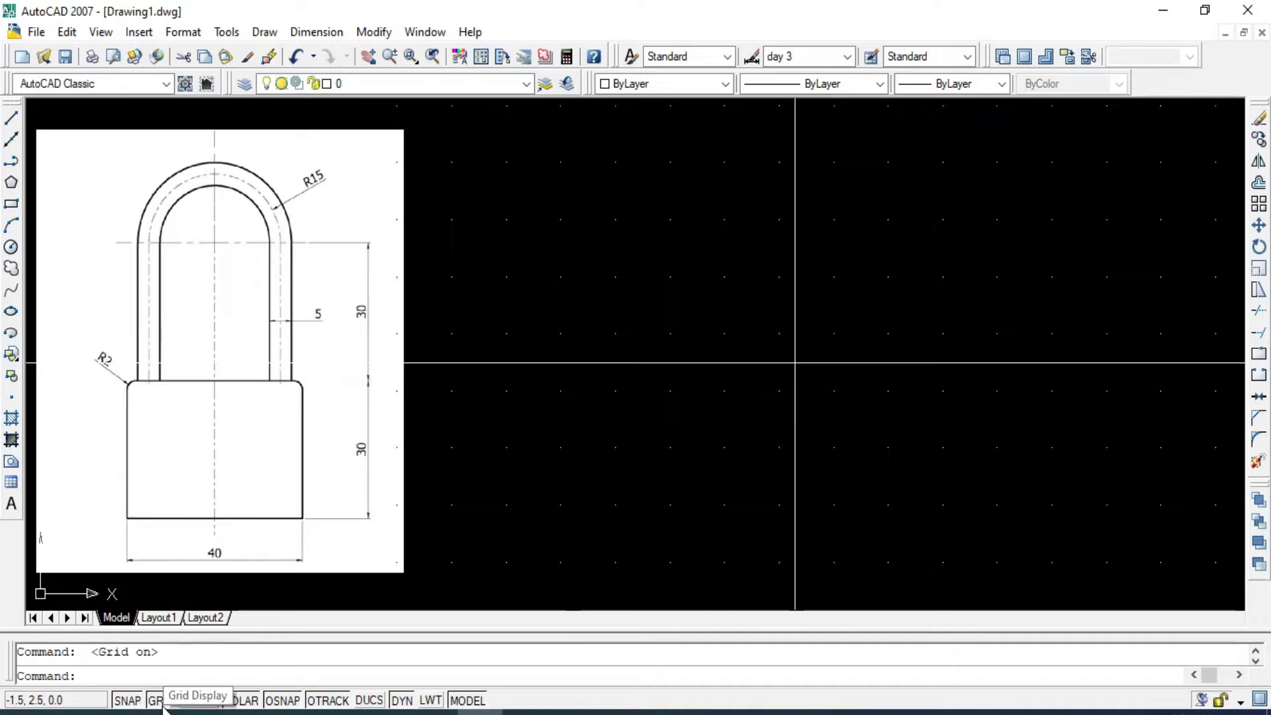
left_click(136, 701)
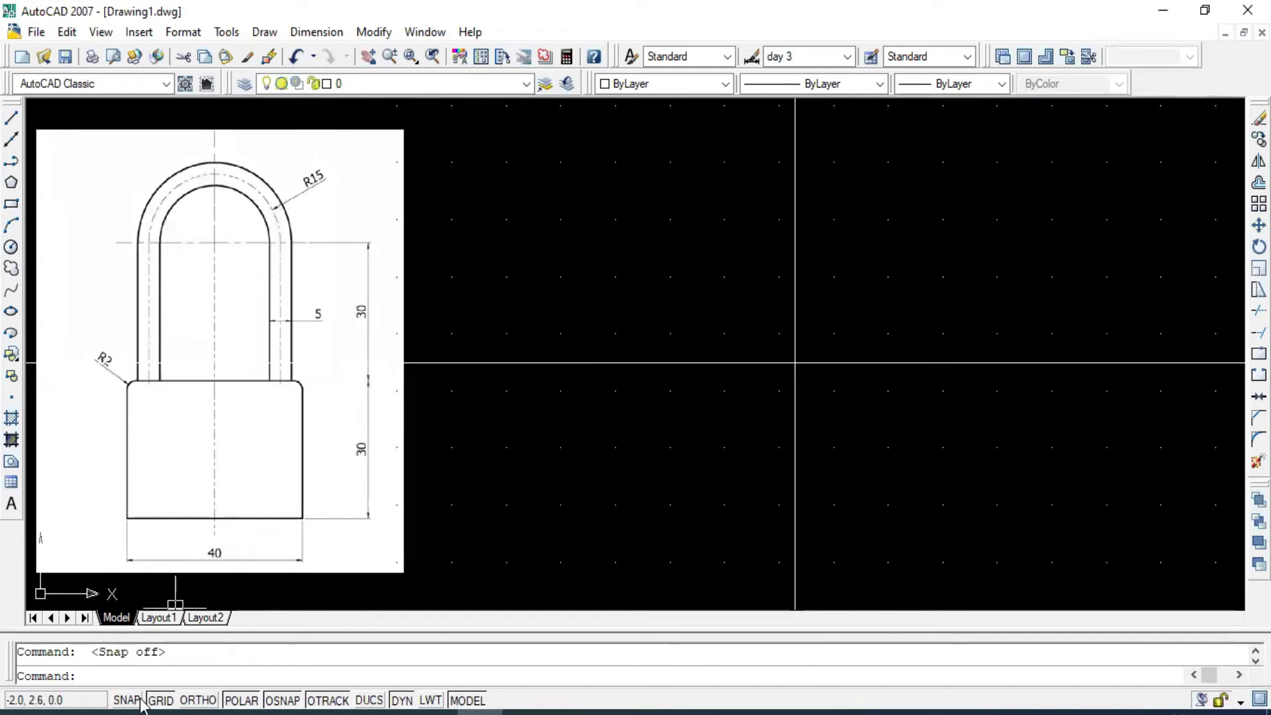
left_click(161, 700)
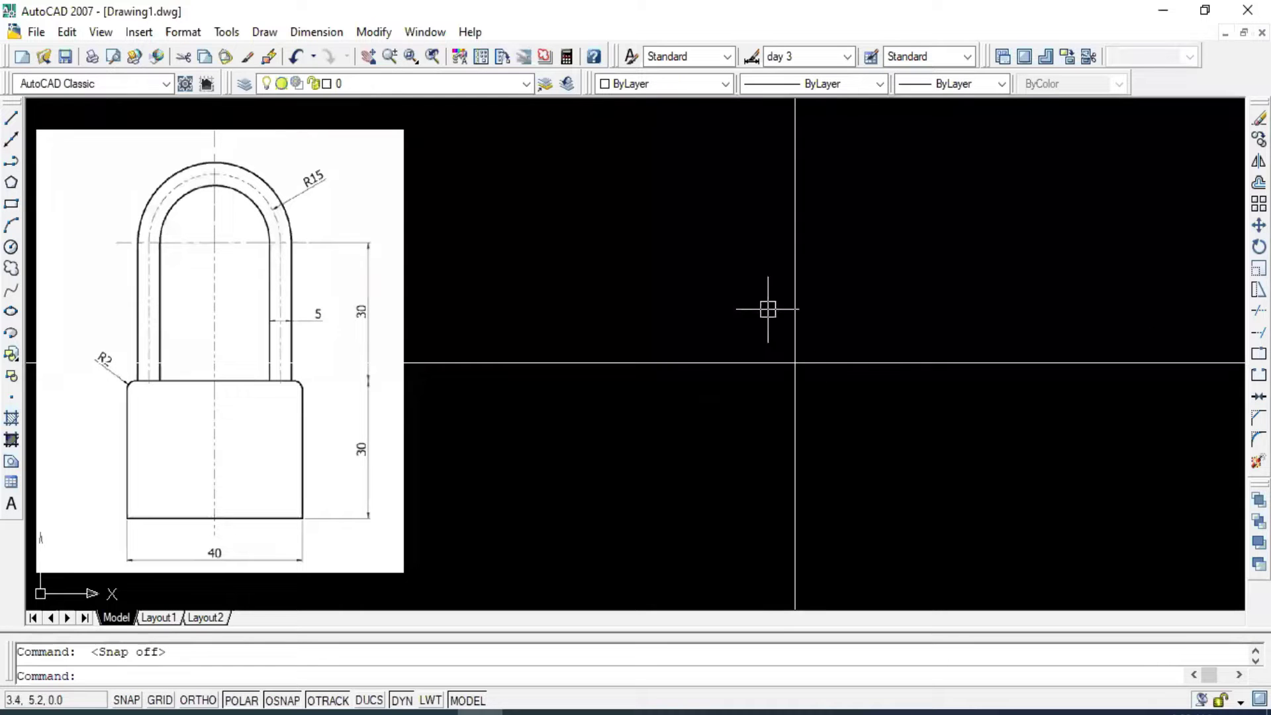
left_click(206, 703)
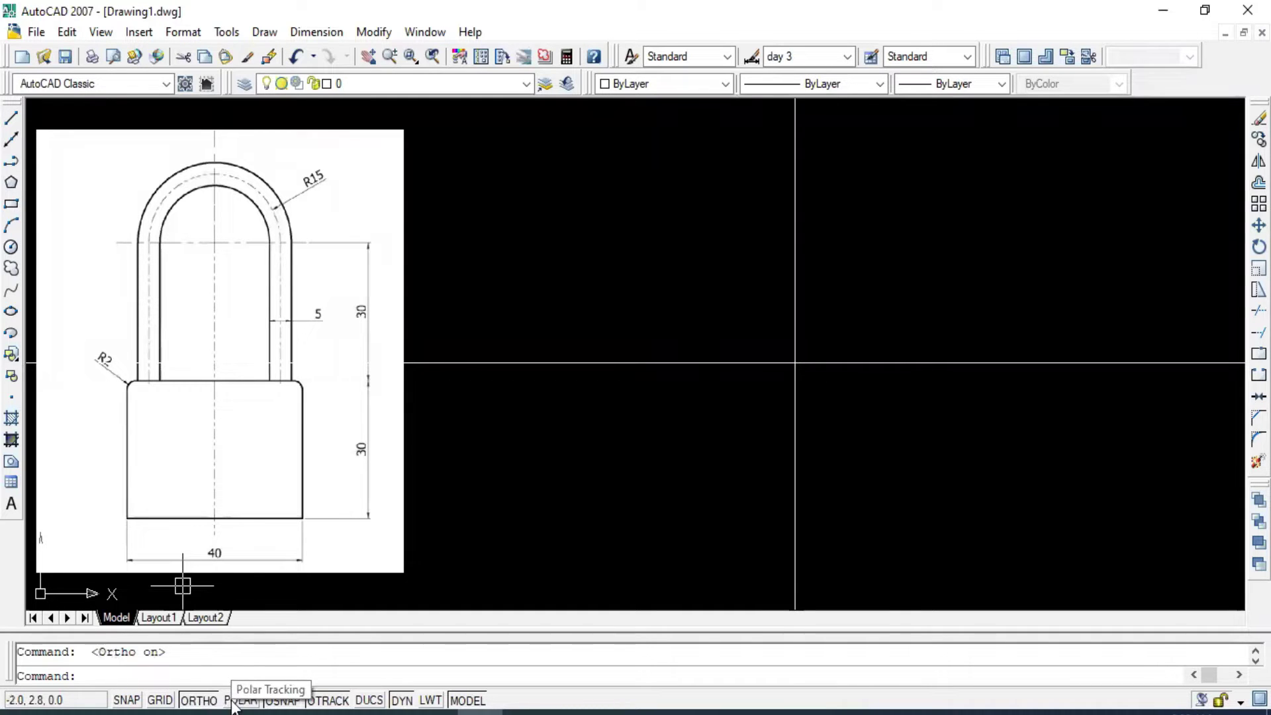
left_click(241, 703)
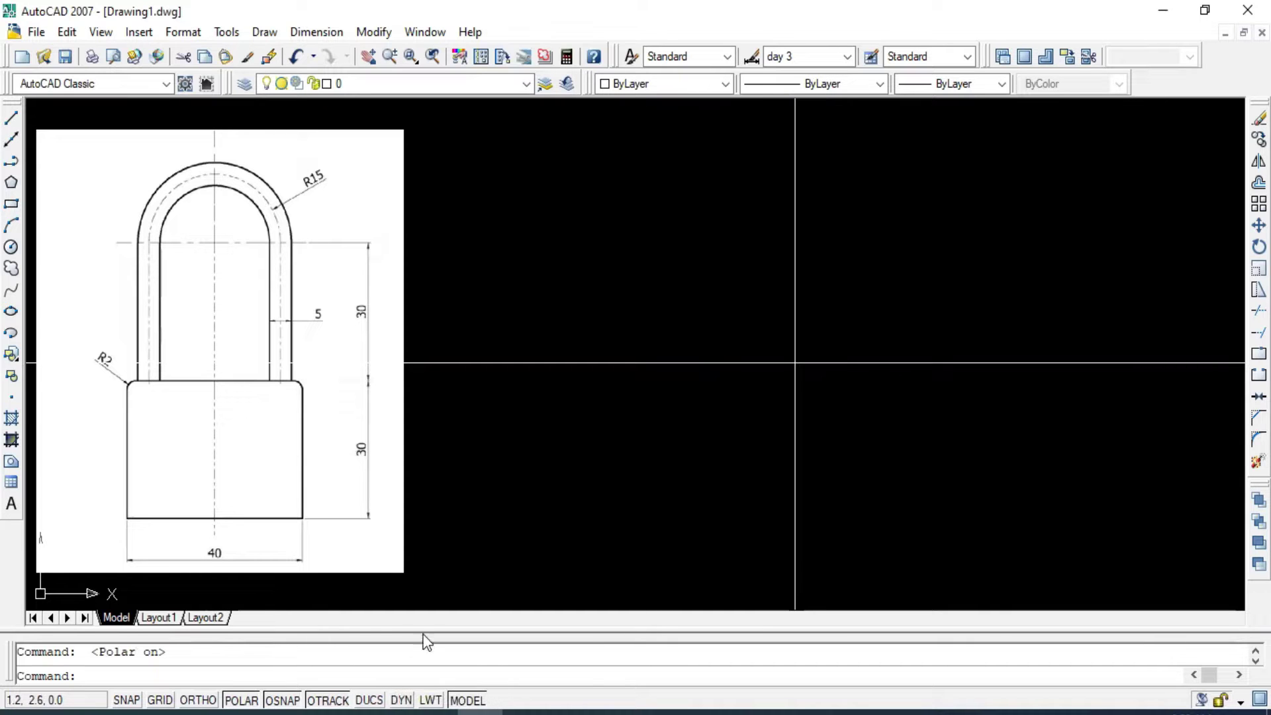
left_click(399, 700)
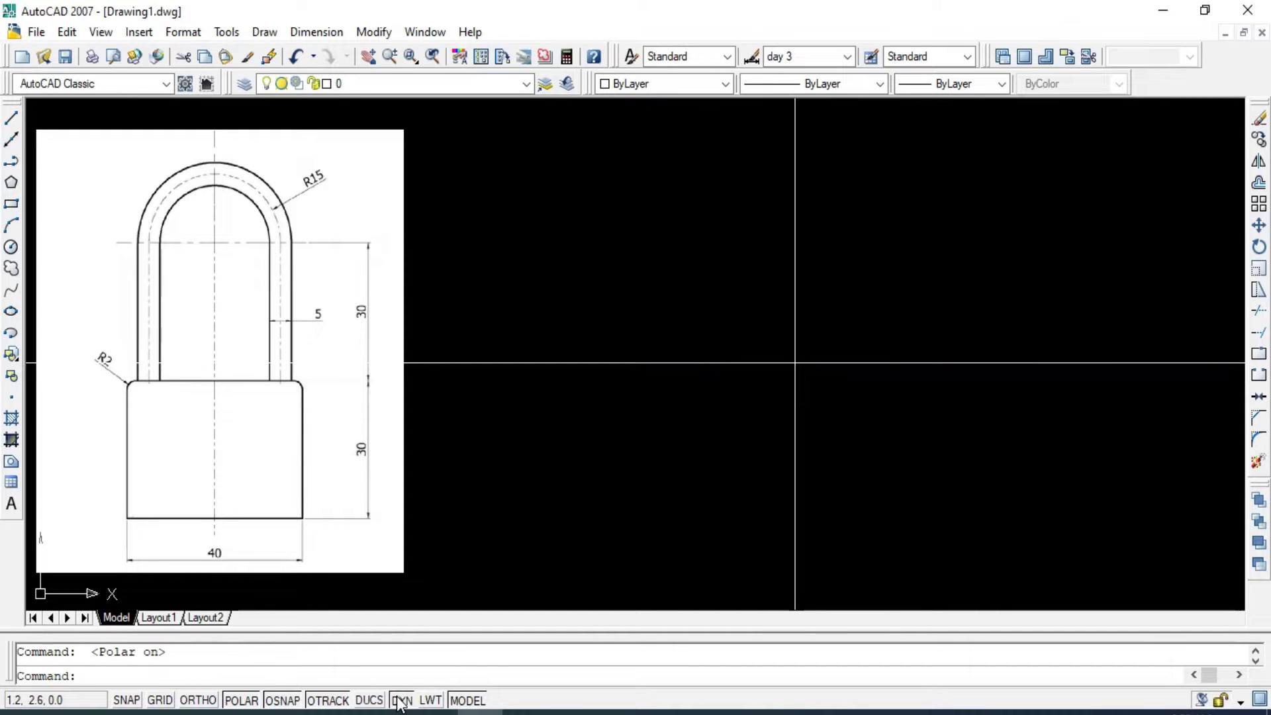
left_click(329, 700)
left_click(314, 704)
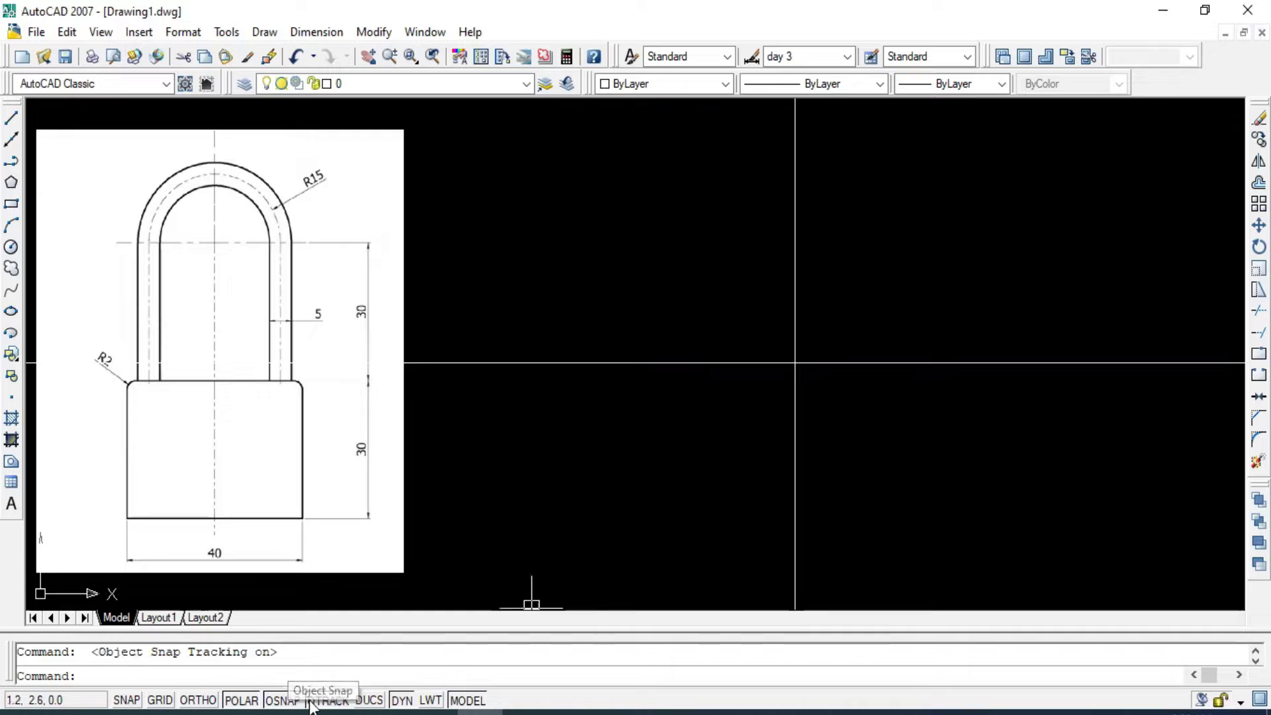
Select and then deselect the vertical and horizontal construction lines.
left_click(893, 443)
key("Escape")
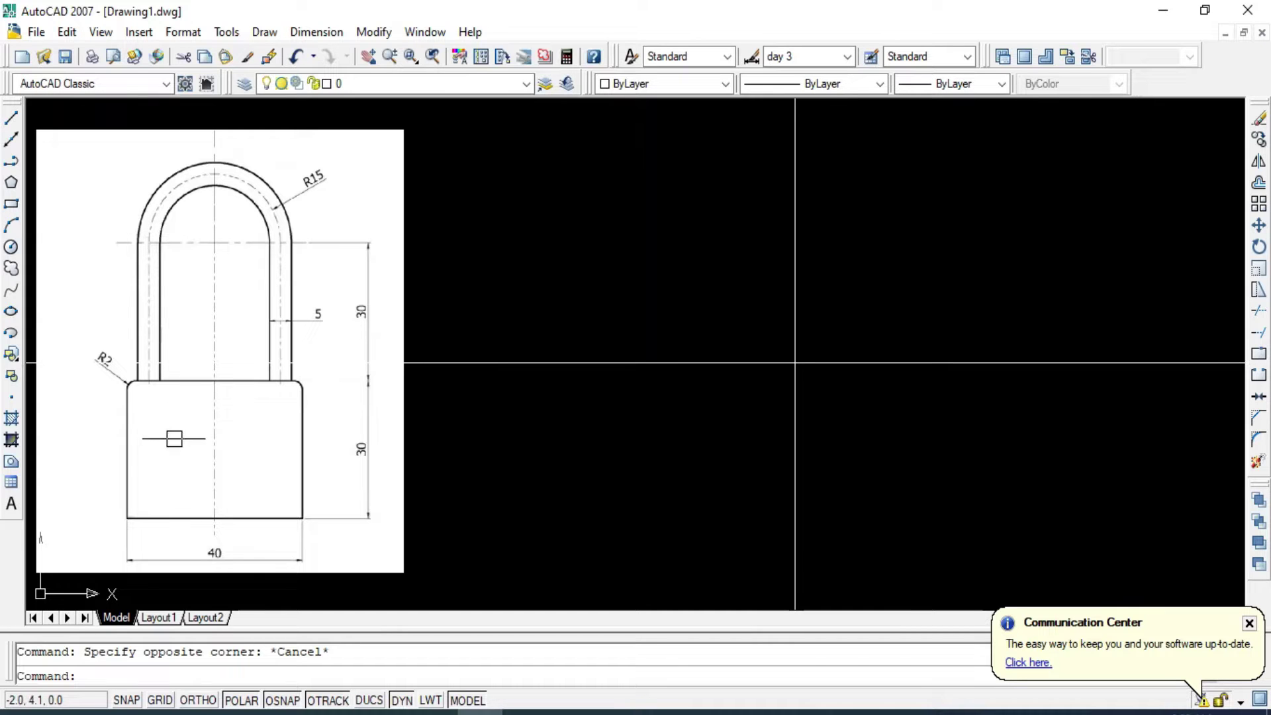
left_click(794, 303)
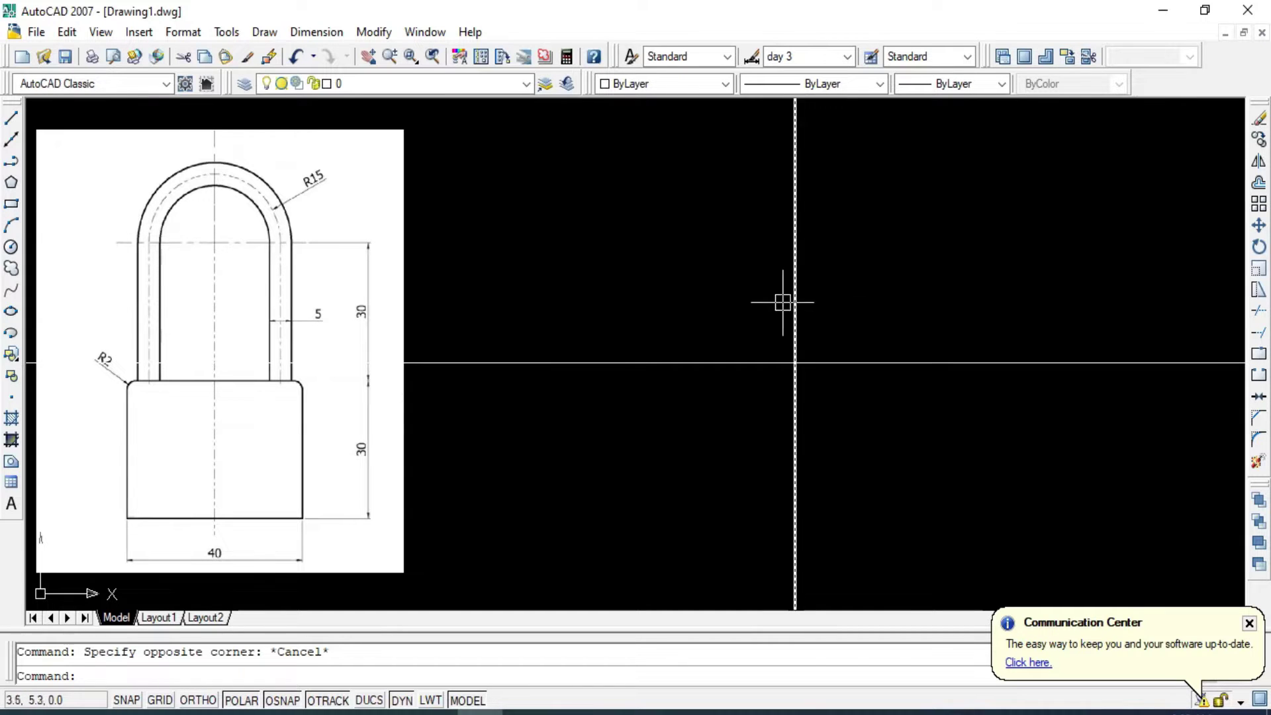
key("Escape")
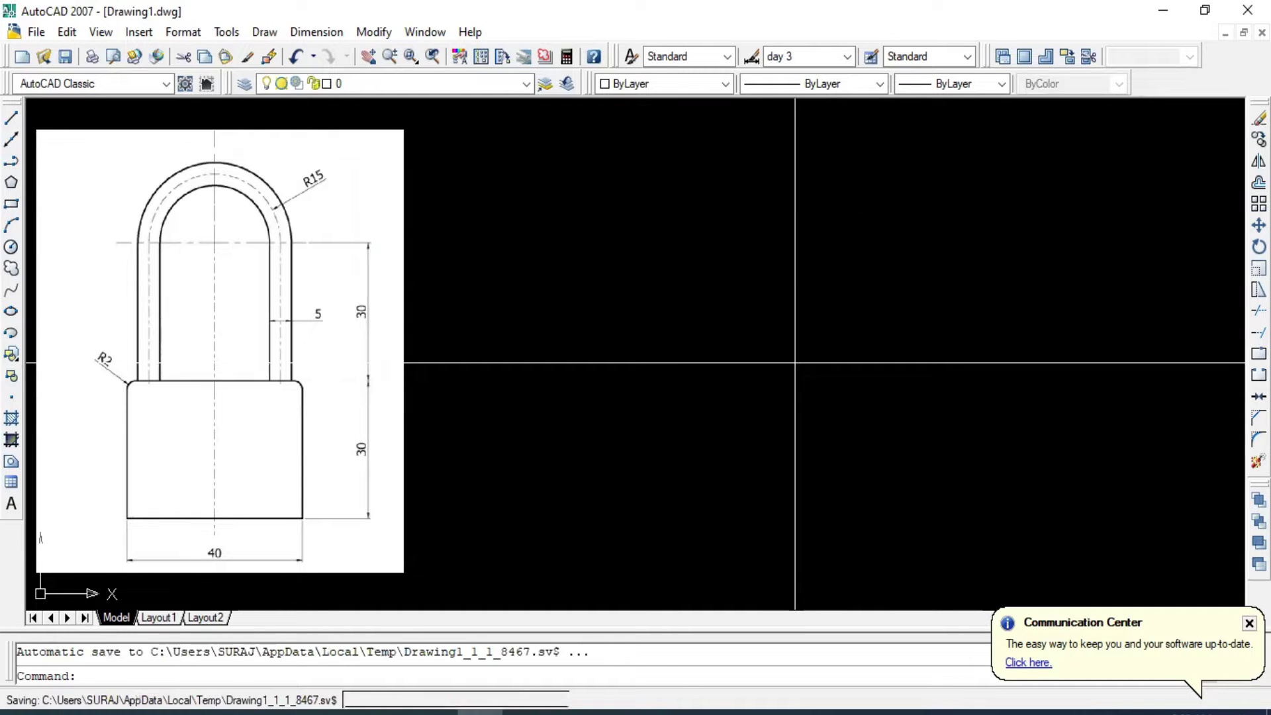
left_click(710, 363)
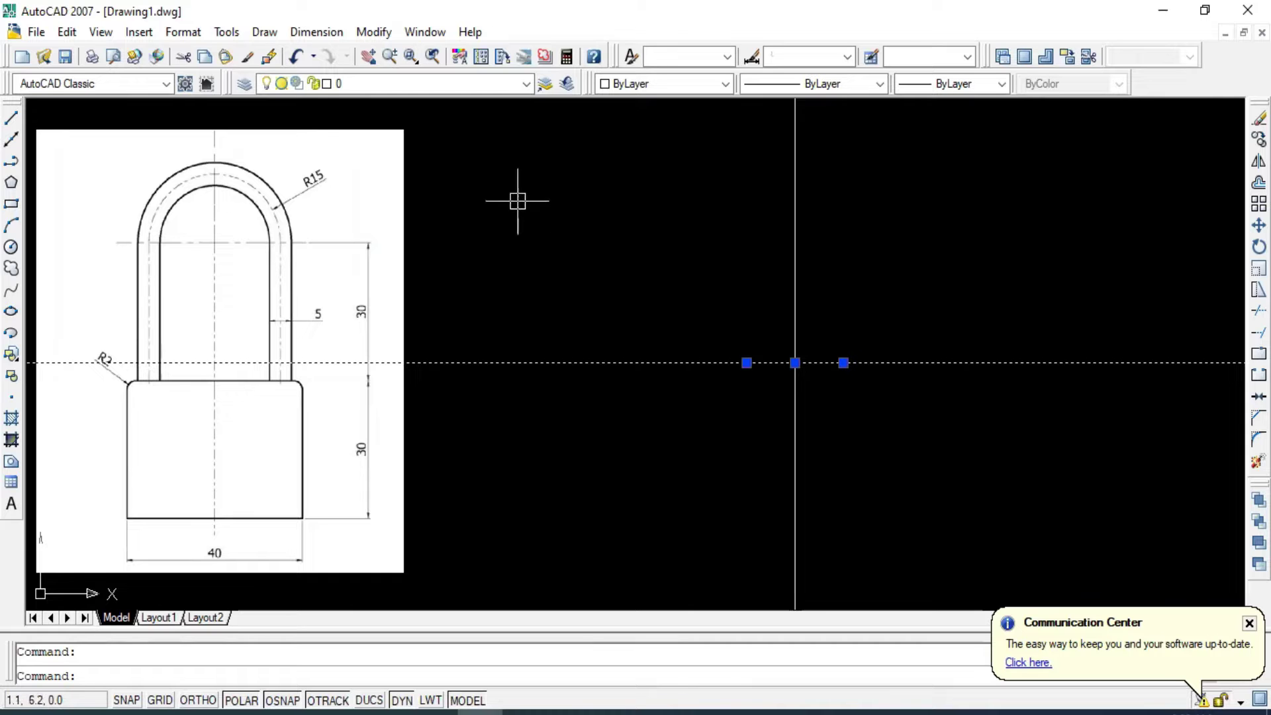
key("Escape")
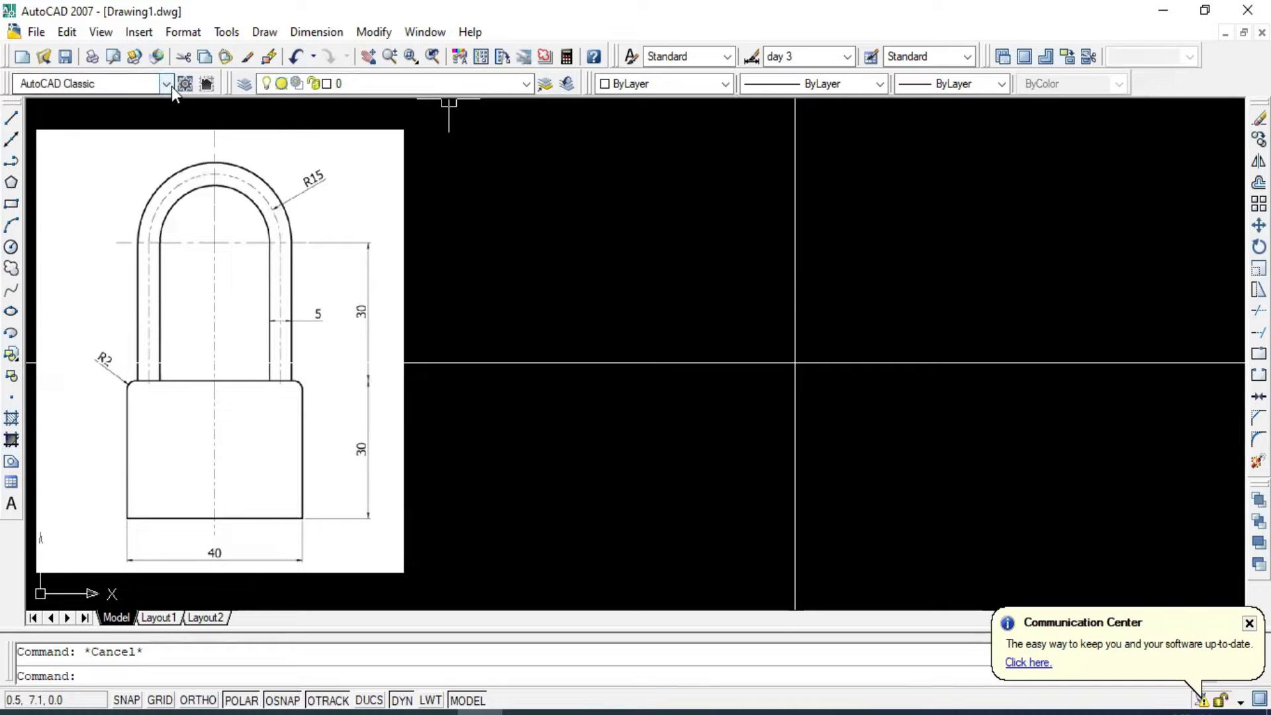
Add new layers in the Layer Properties Manager, creating Layer1, Layer2 and Layer3.
left_click(245, 86)
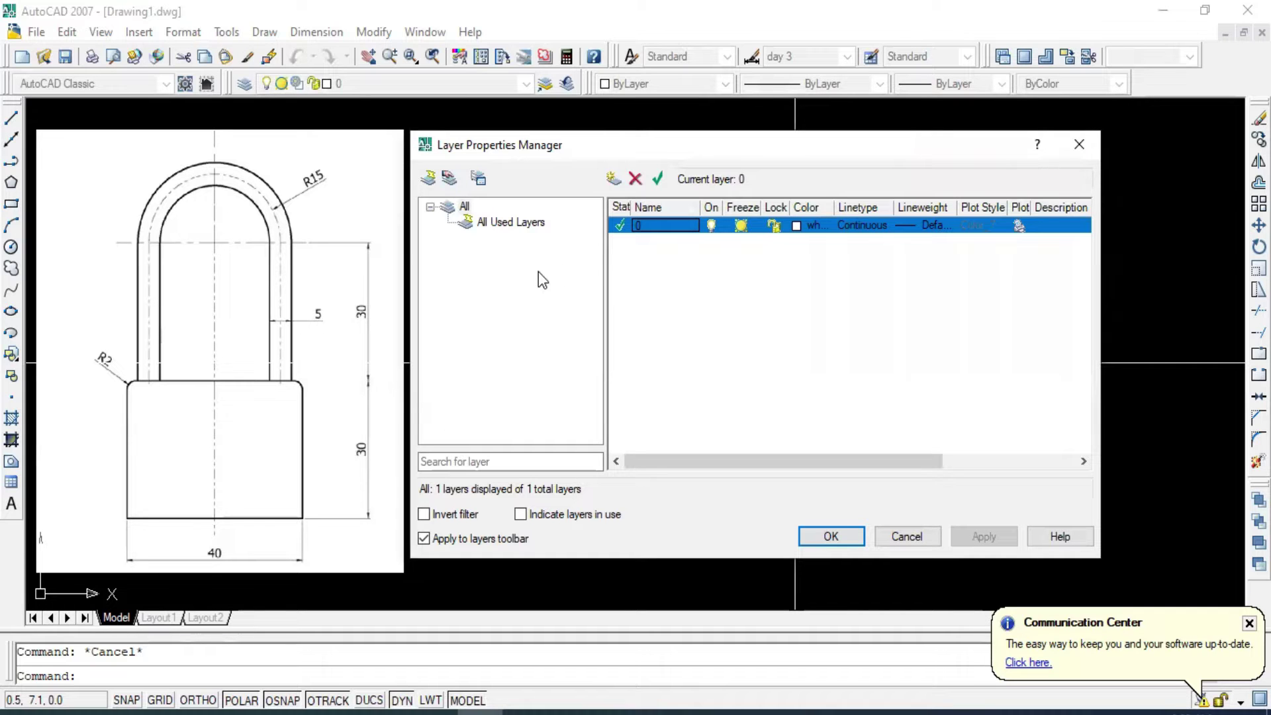
left_click(614, 179)
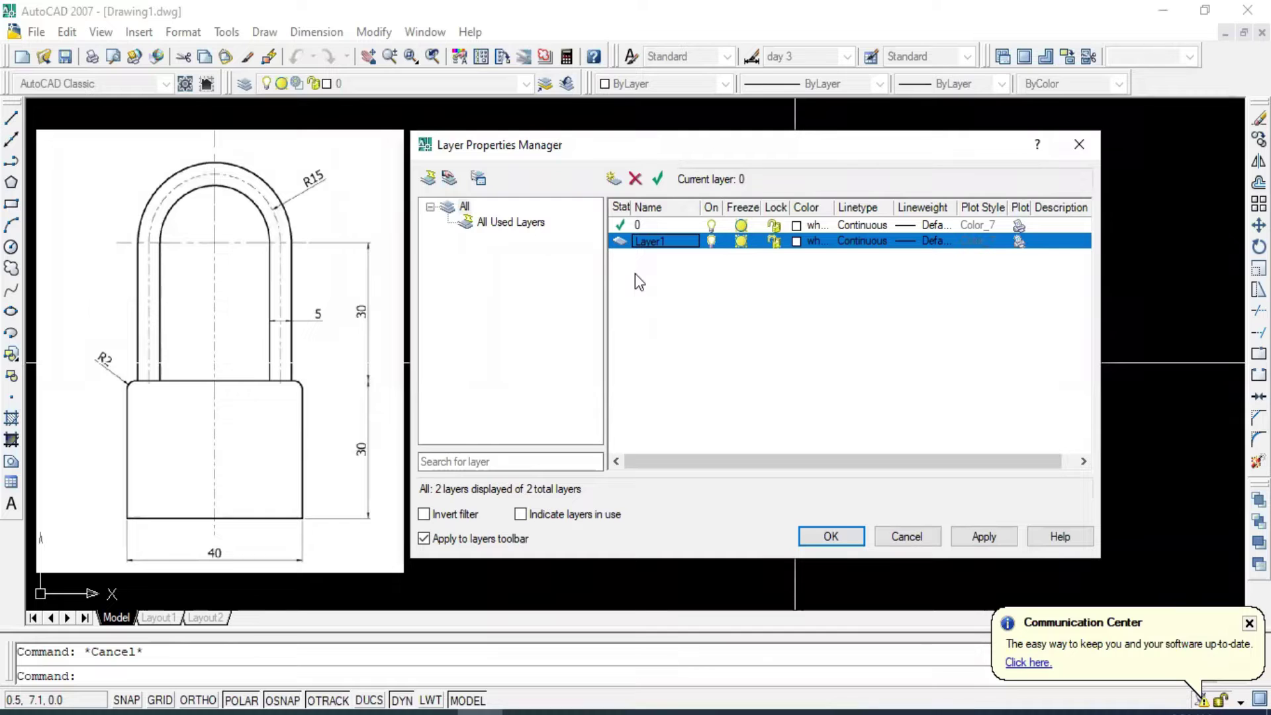
left_click(640, 226)
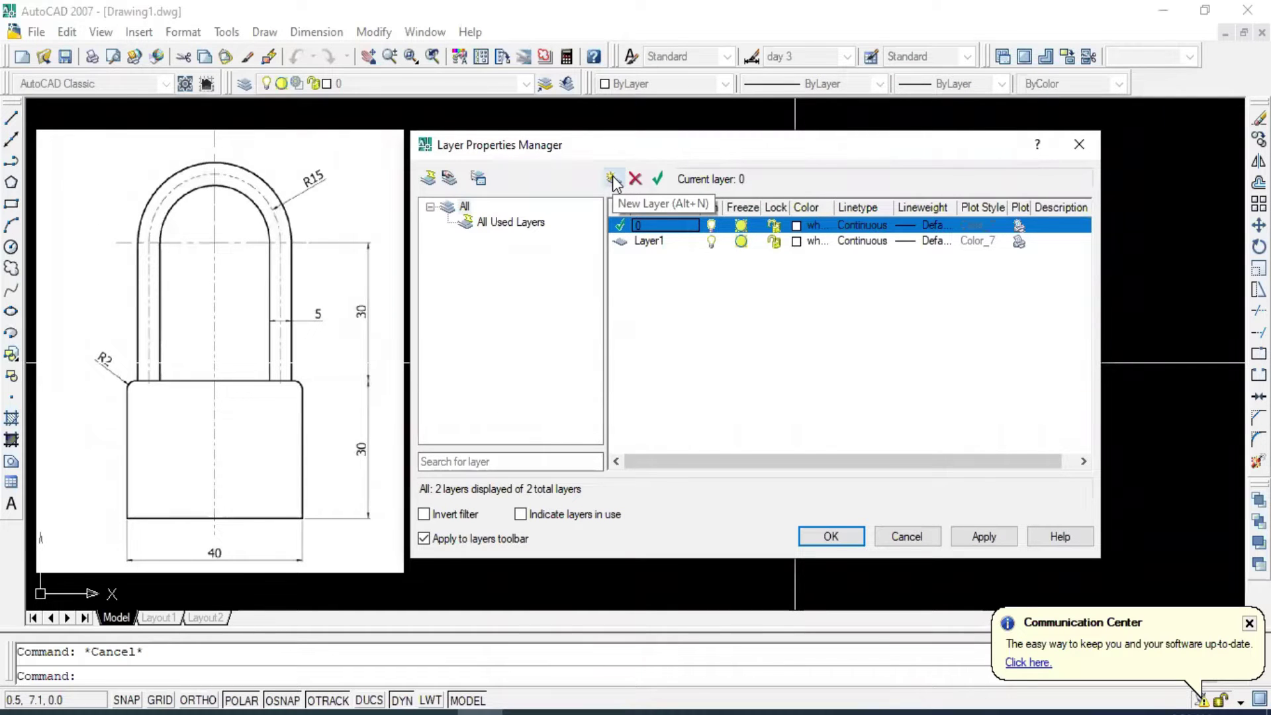
left_click(614, 180)
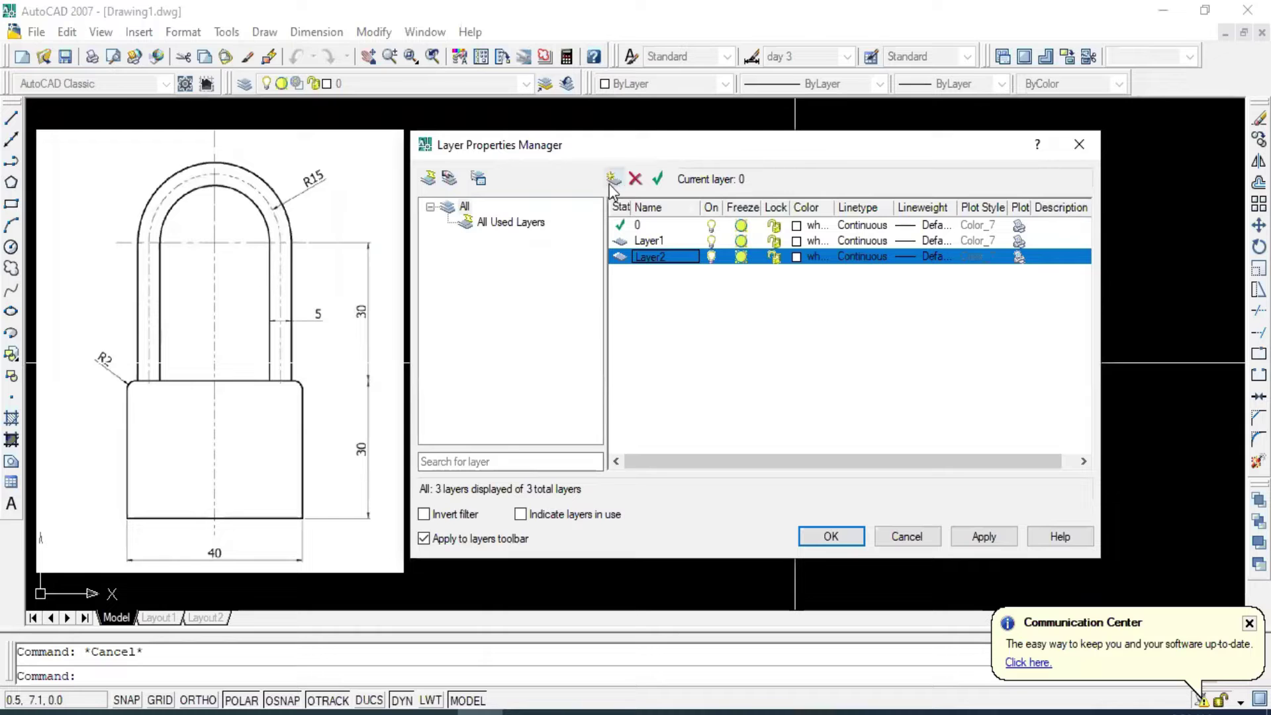
left_click(614, 180)
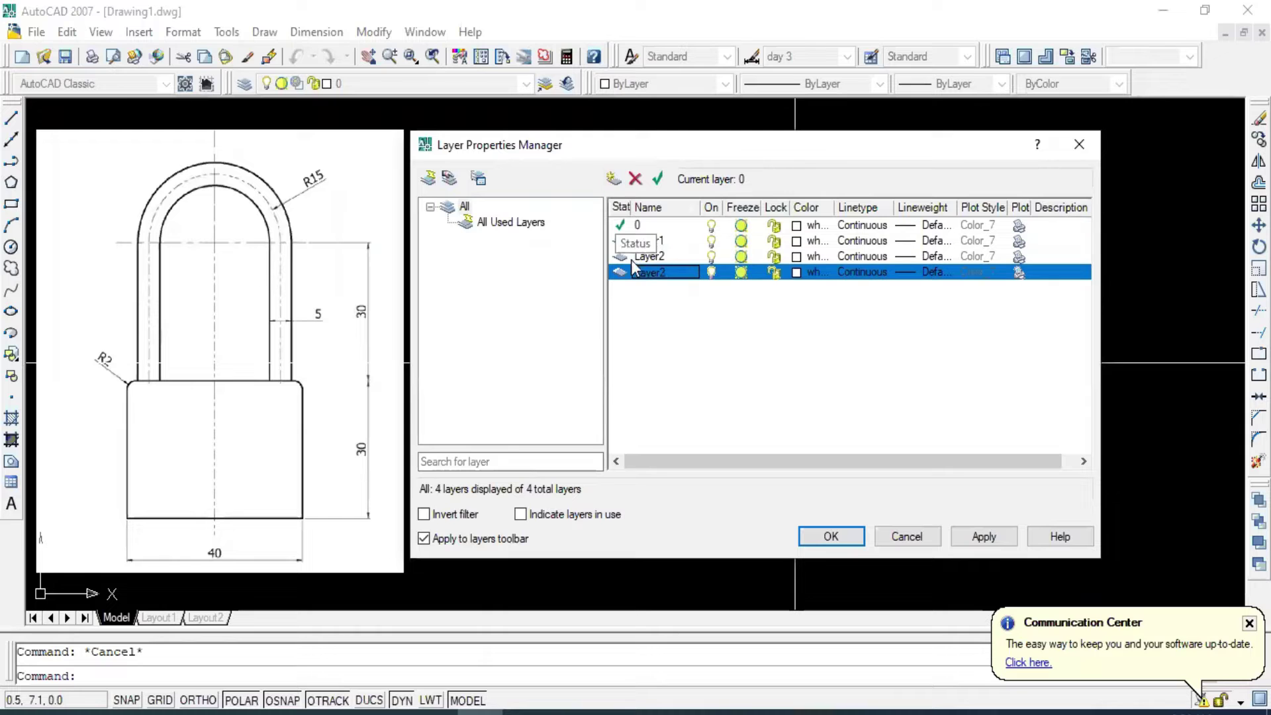
Delete the extra Layer3, leaving 0, Layer1 and Layer2.
left_click(634, 180)
left_click(635, 179)
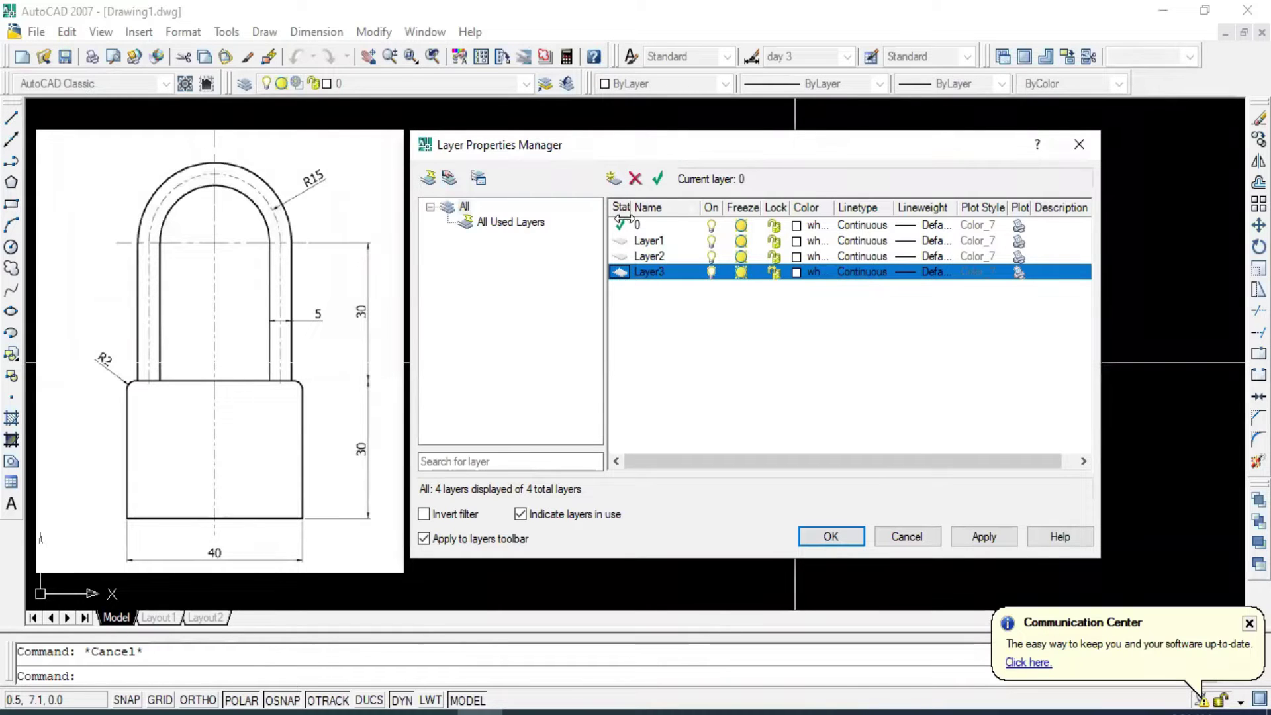
left_click(637, 181)
left_click(999, 538)
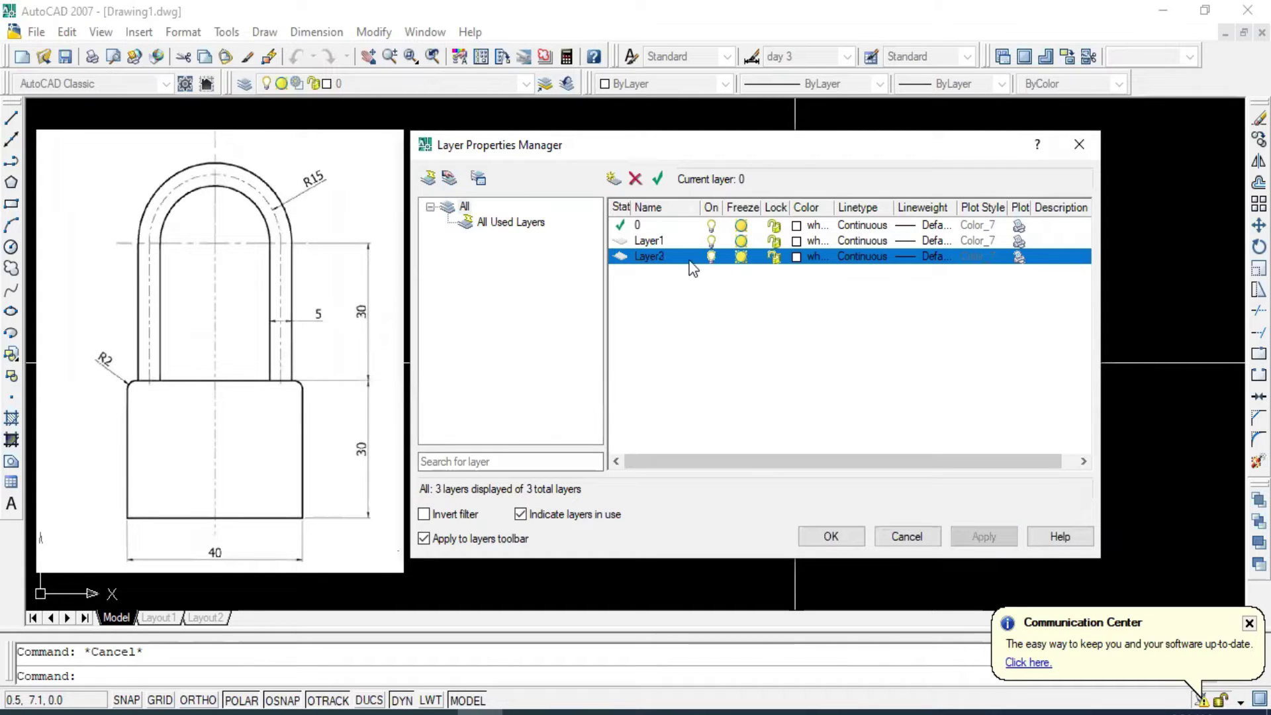
Rename Layer1 to 'rec'.
left_click(646, 242)
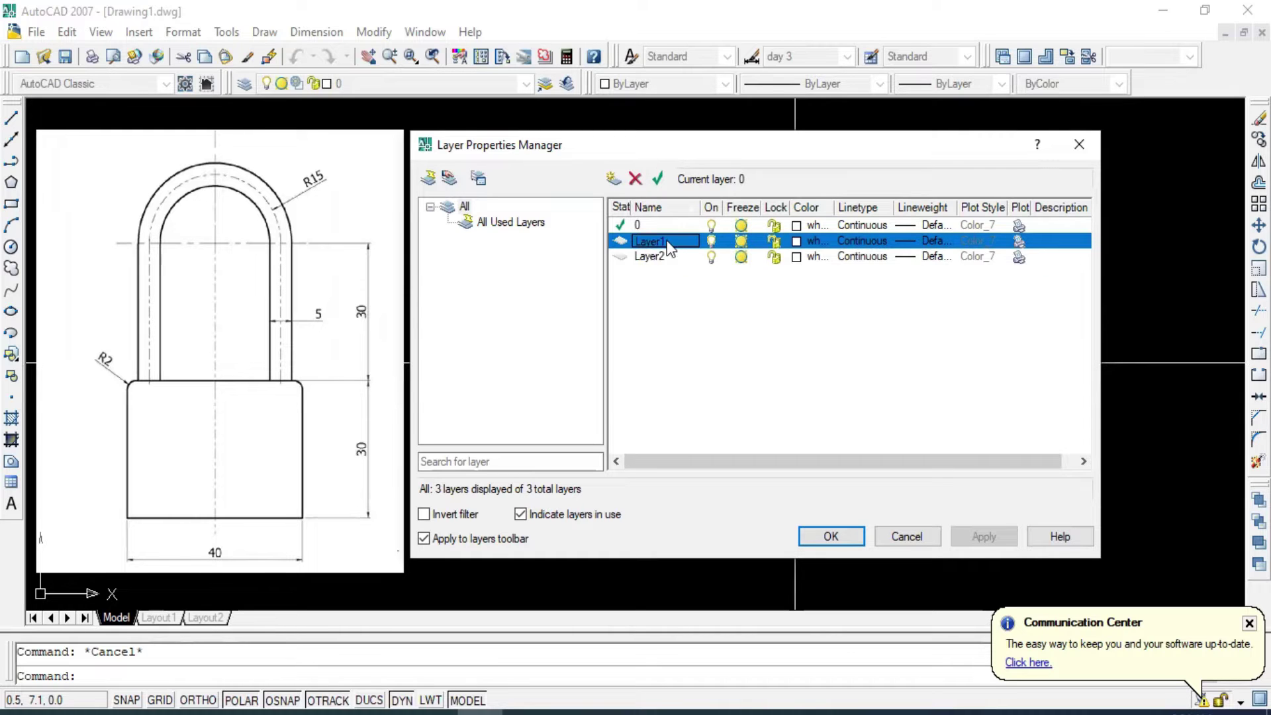
left_click(667, 243)
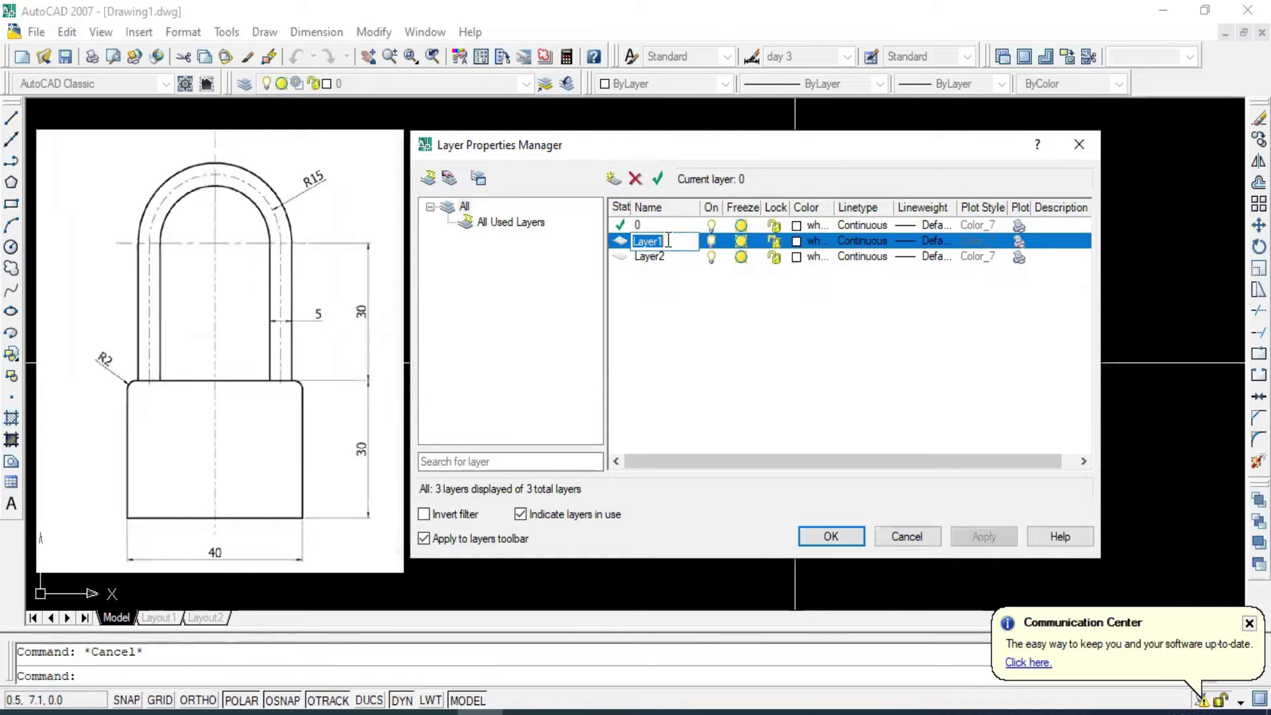
left_click(675, 319)
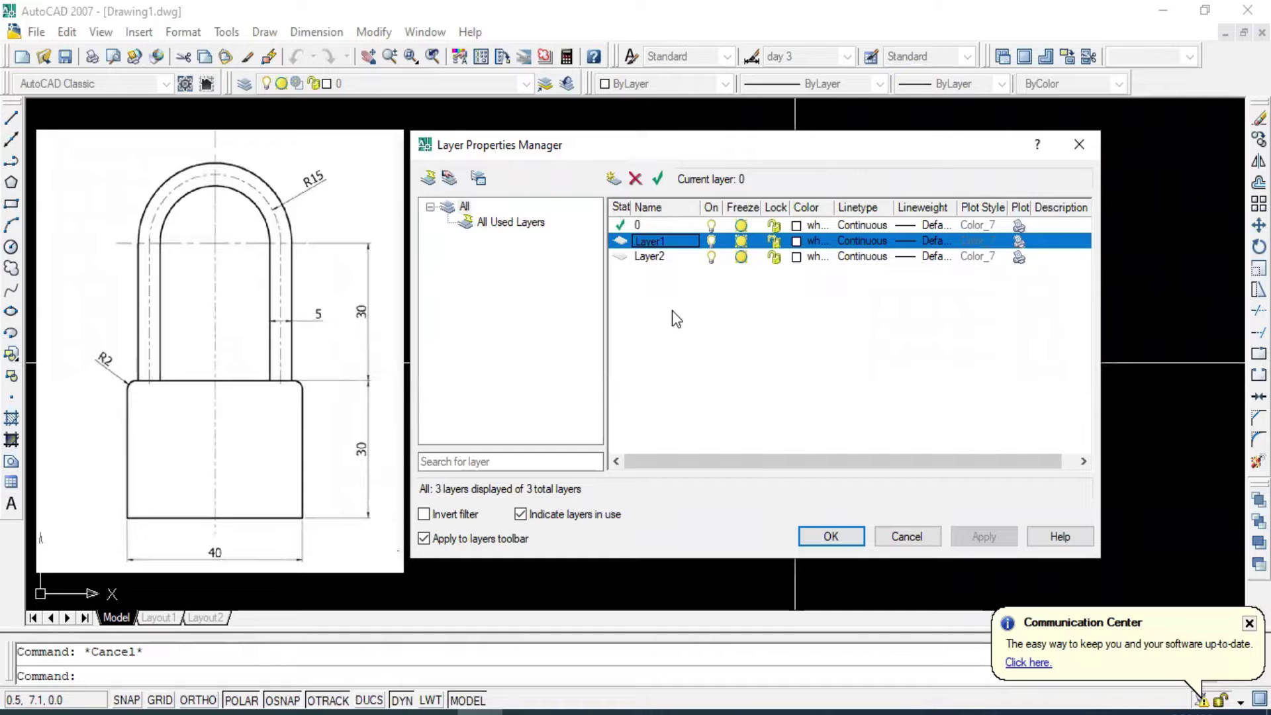
left_click(669, 243)
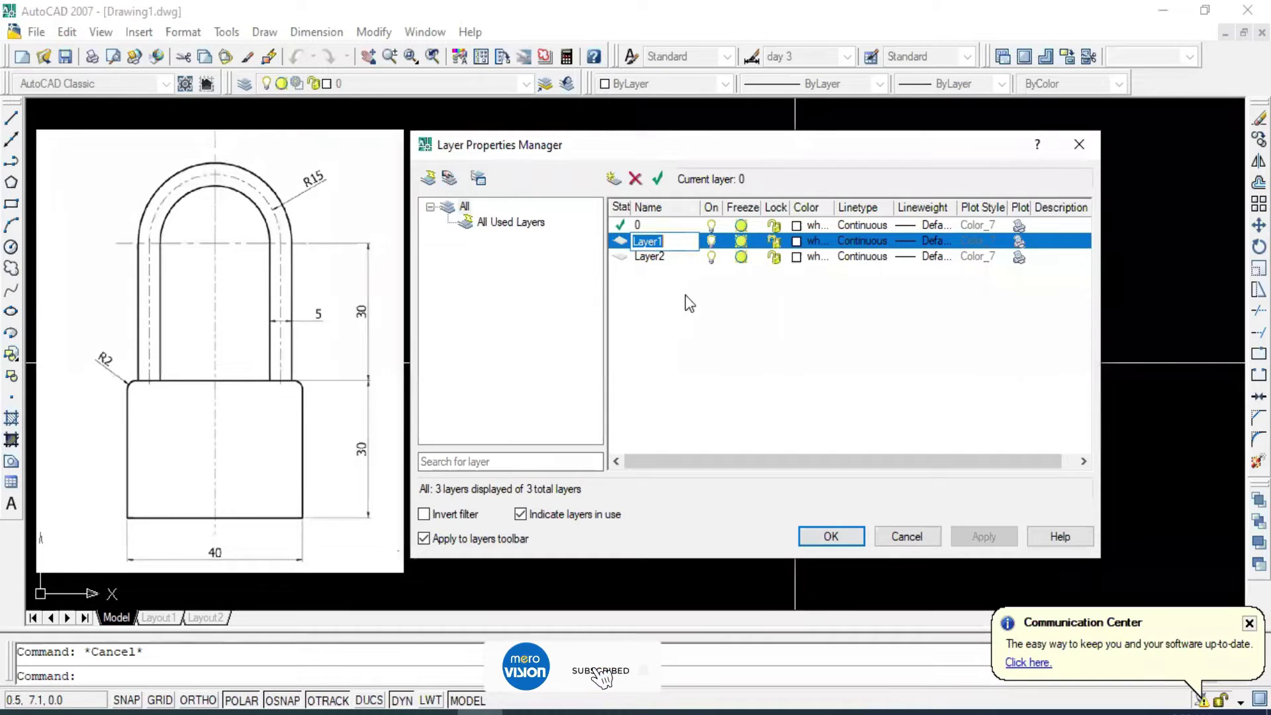
type("re")
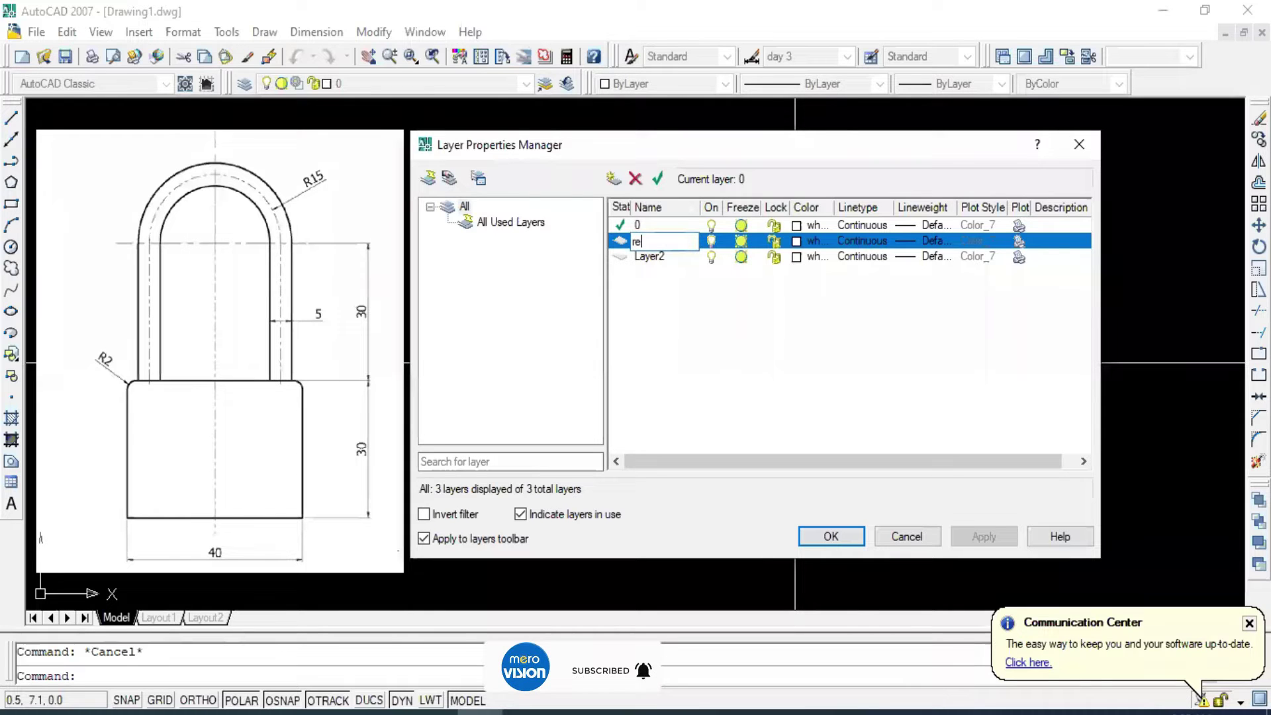
type("c")
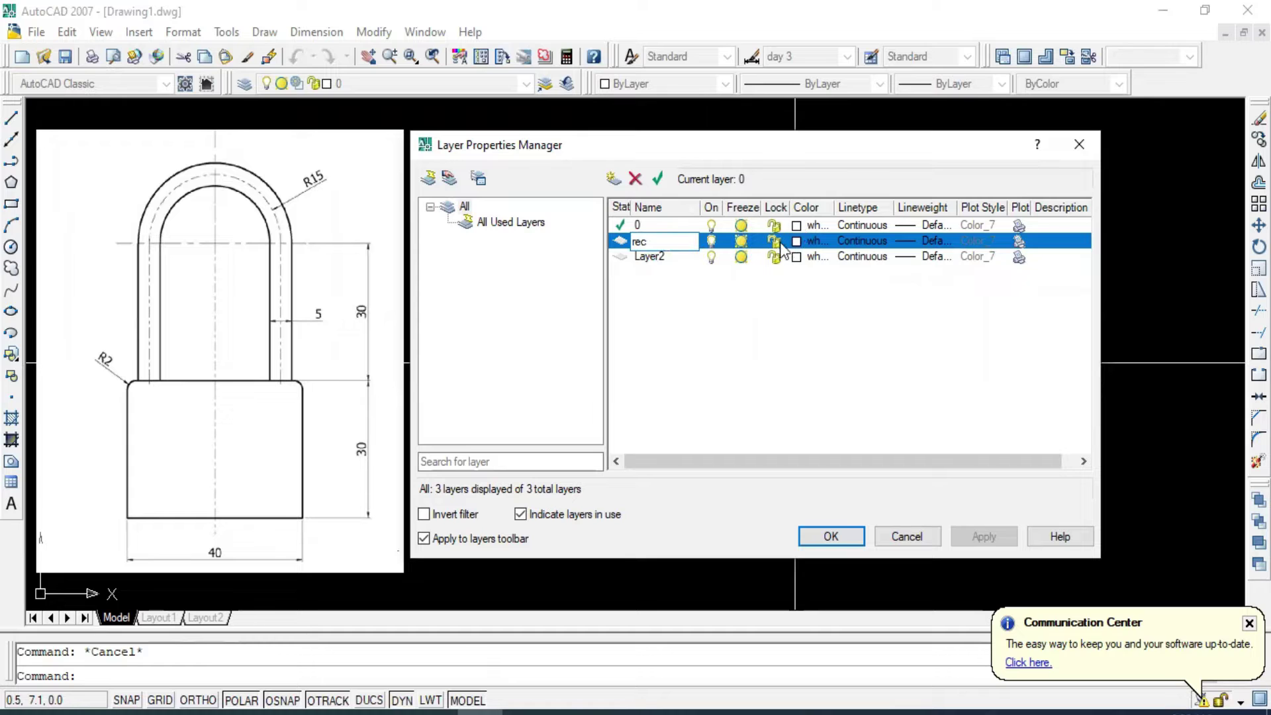
Set the rec layer's colour to index colour 20.
left_click(797, 241)
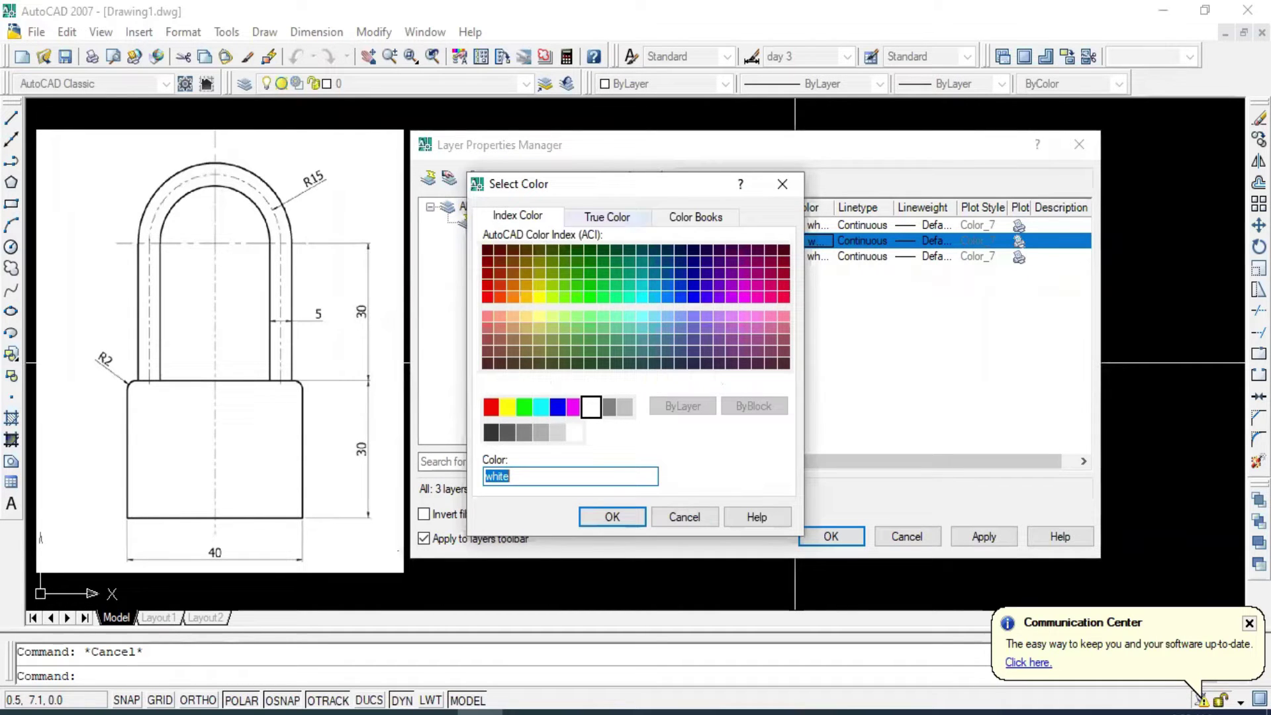
left_click(500, 296)
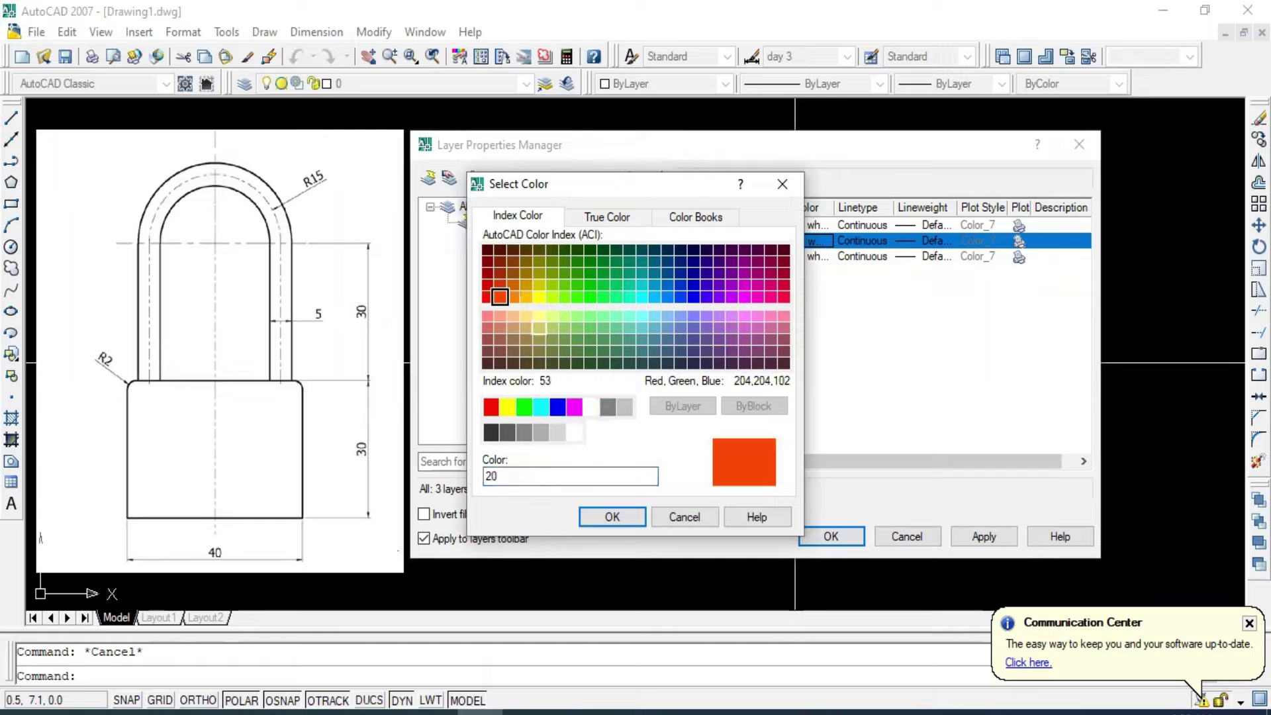
left_click(587, 218)
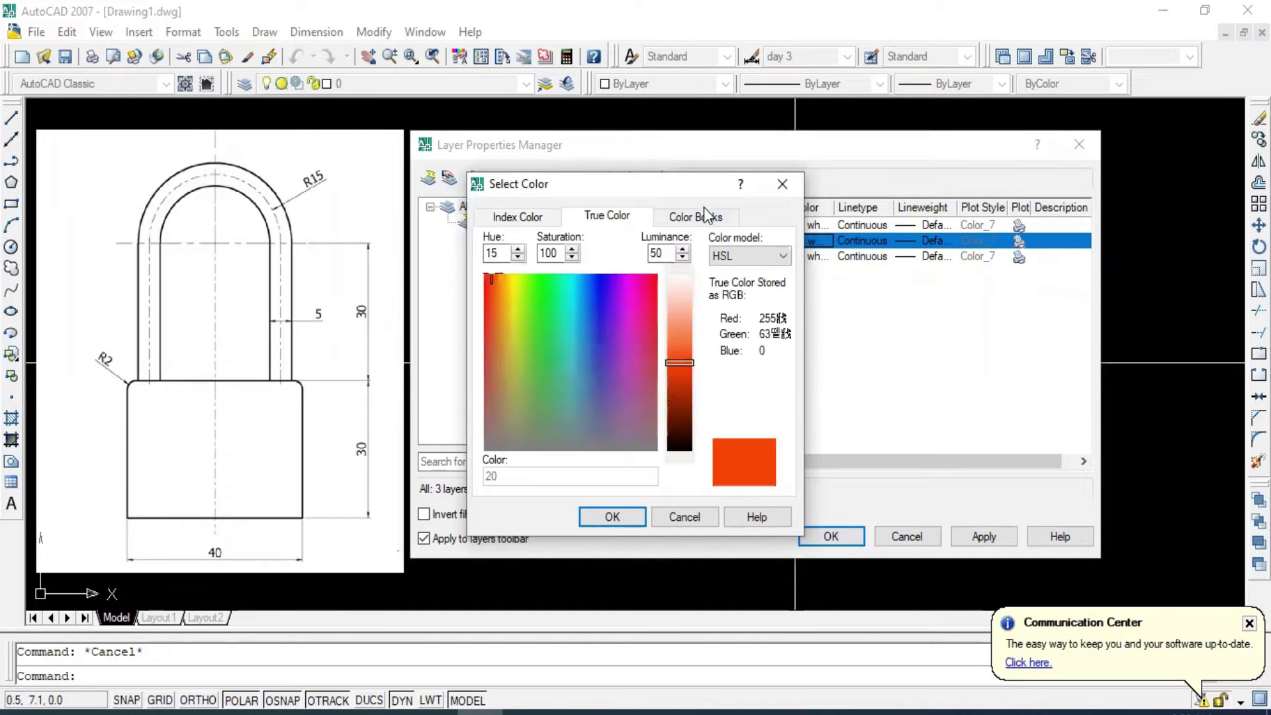
left_click(705, 209)
left_click(521, 219)
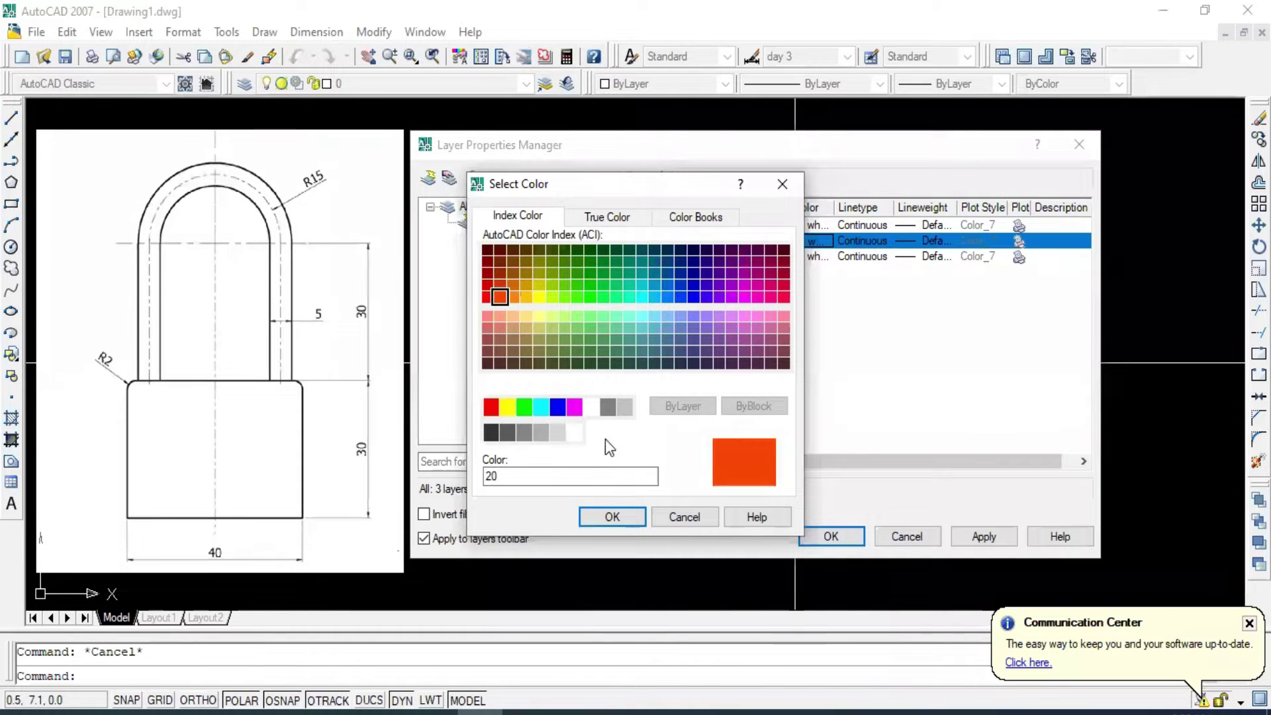
left_click(612, 519)
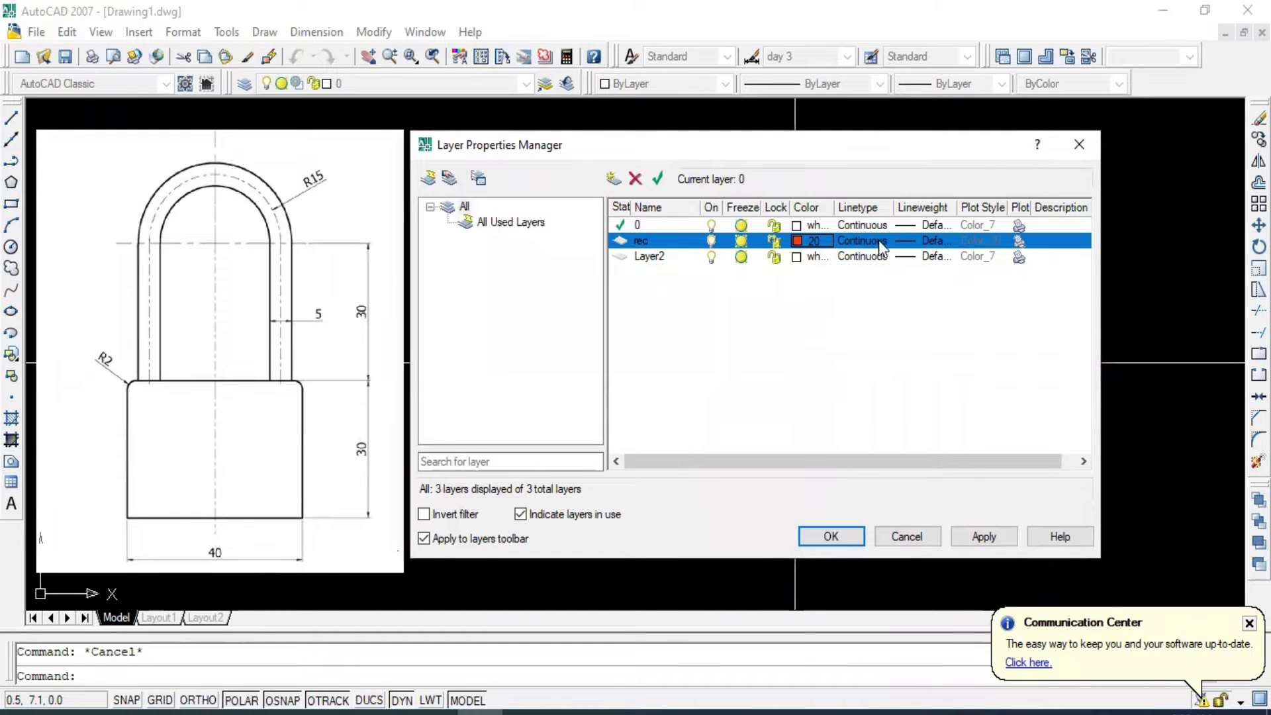
Keep the rec layer's linetype as Continuous without loading ACAD_ISO06W100.
left_click(845, 240)
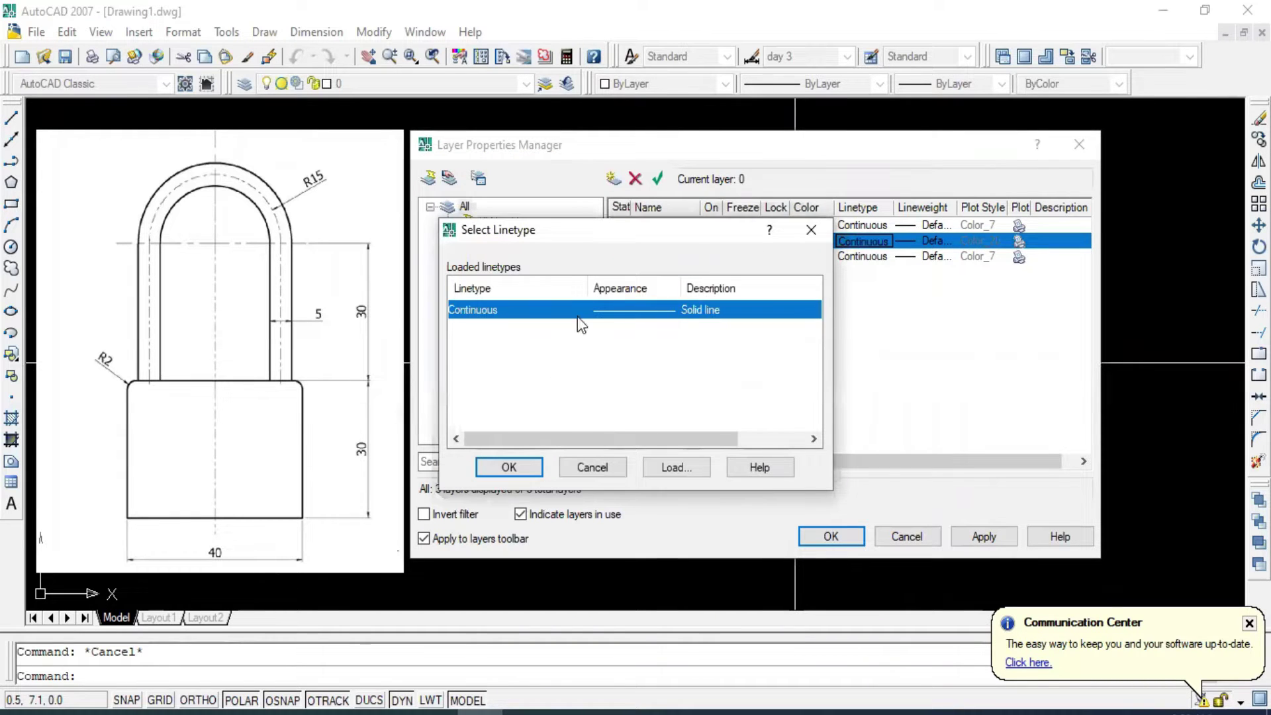
left_click(566, 345)
left_click(525, 310)
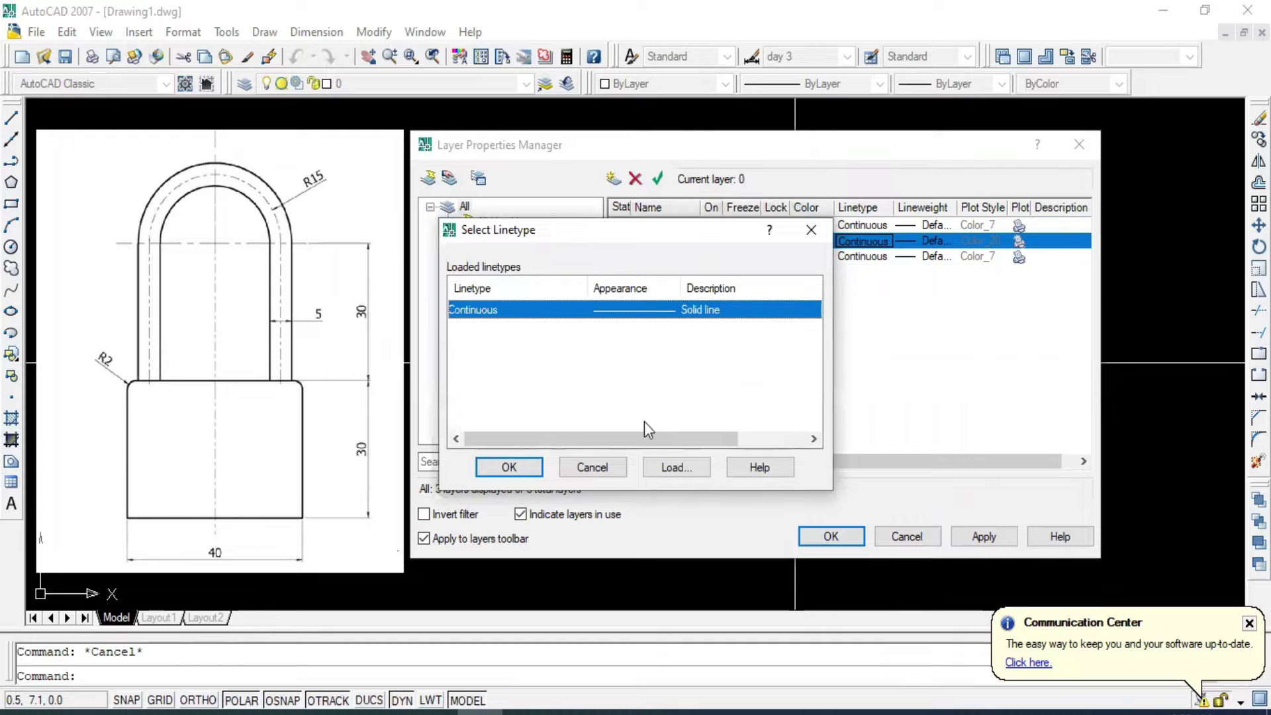
left_click(672, 473)
scroll(598, 351, "down", 5)
scroll(598, 351, "up", 4)
left_click(609, 345)
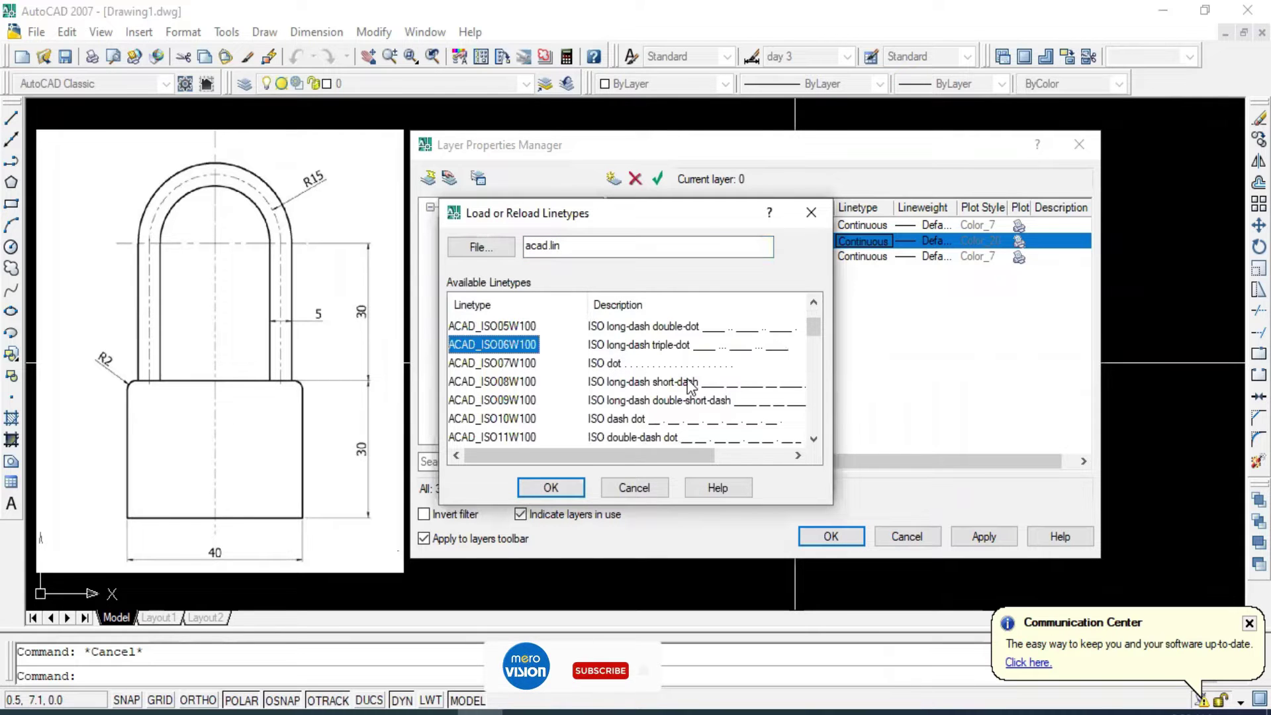
left_click(634, 488)
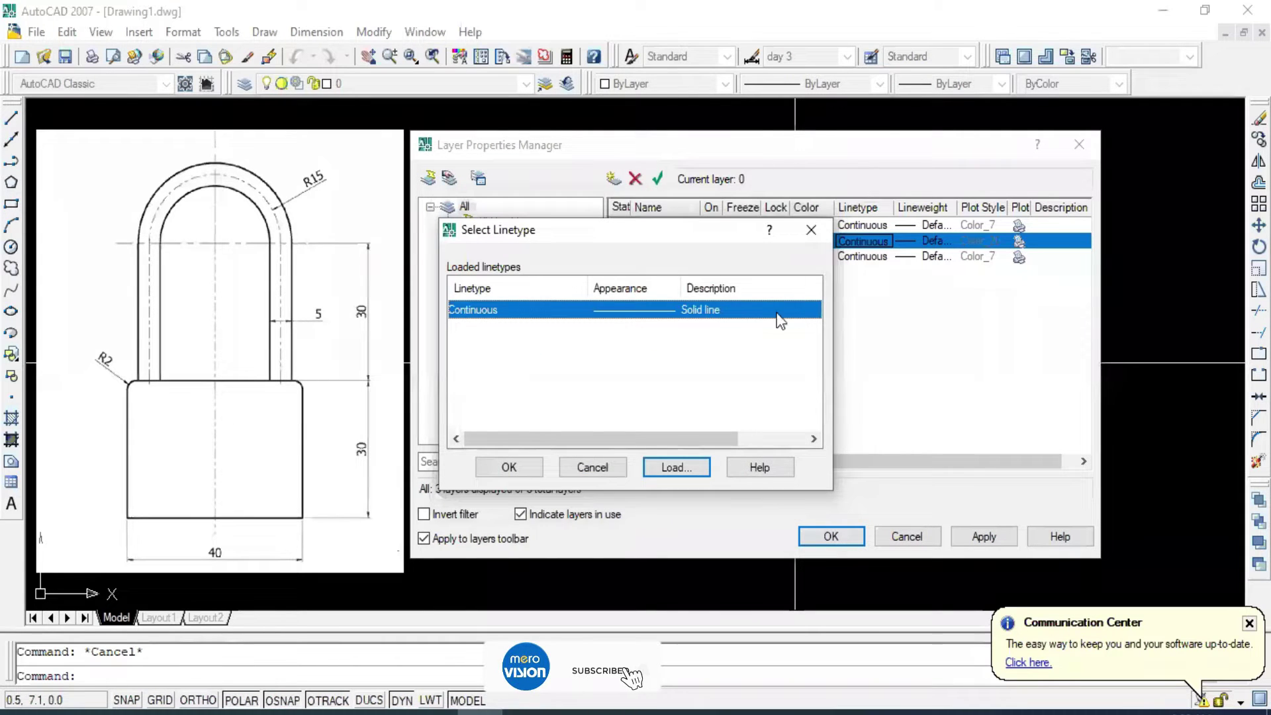
left_click(617, 463)
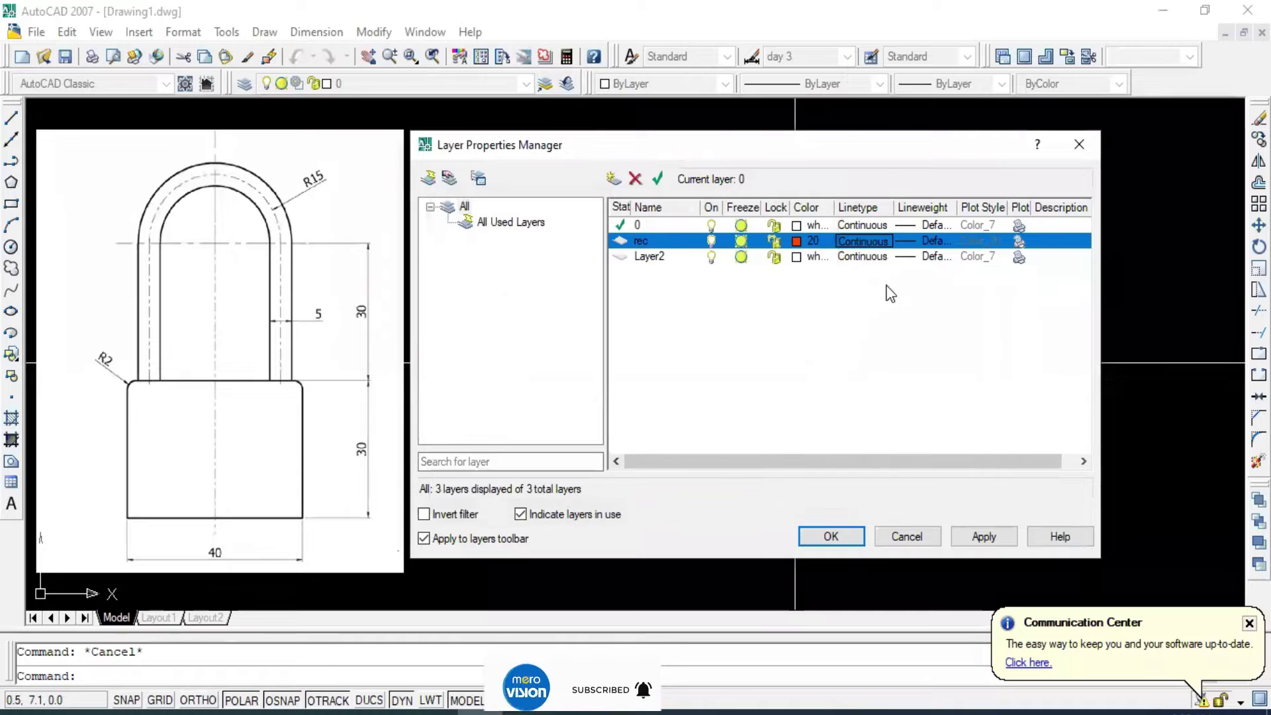
Set the rec layer's lineweight to 0.09 mm.
left_click(911, 241)
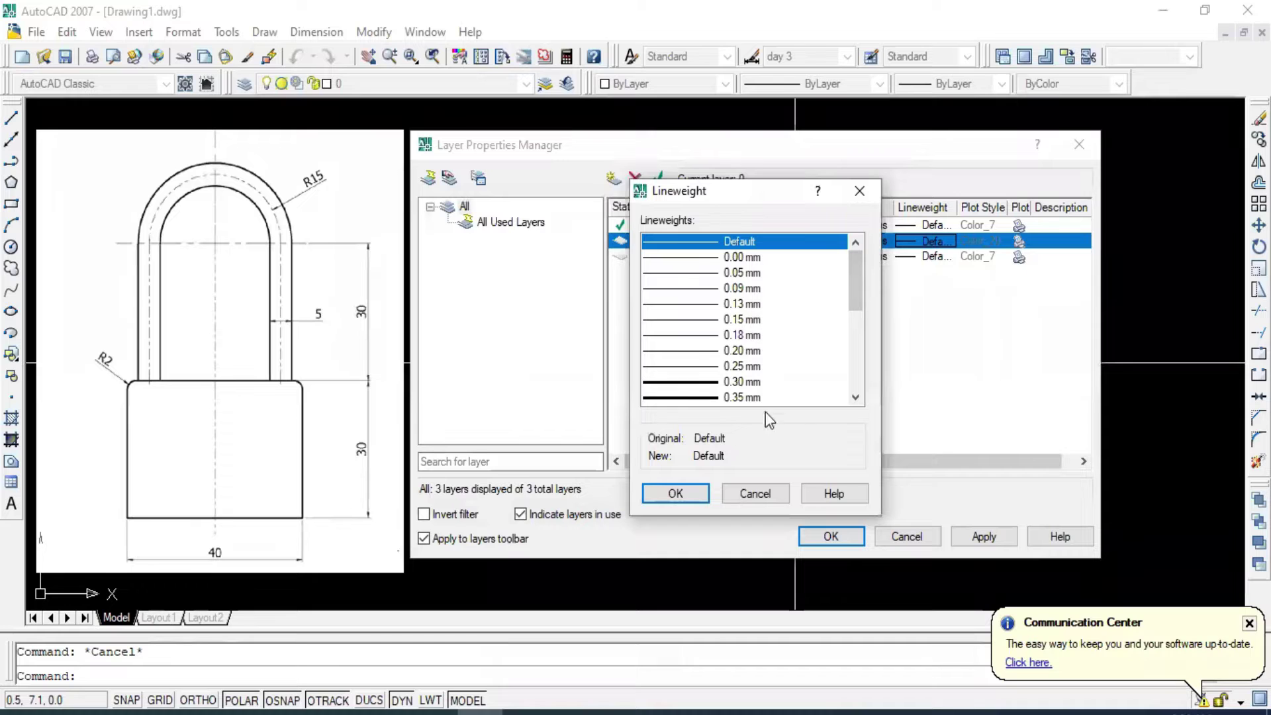
scroll(761, 324, "down", 3)
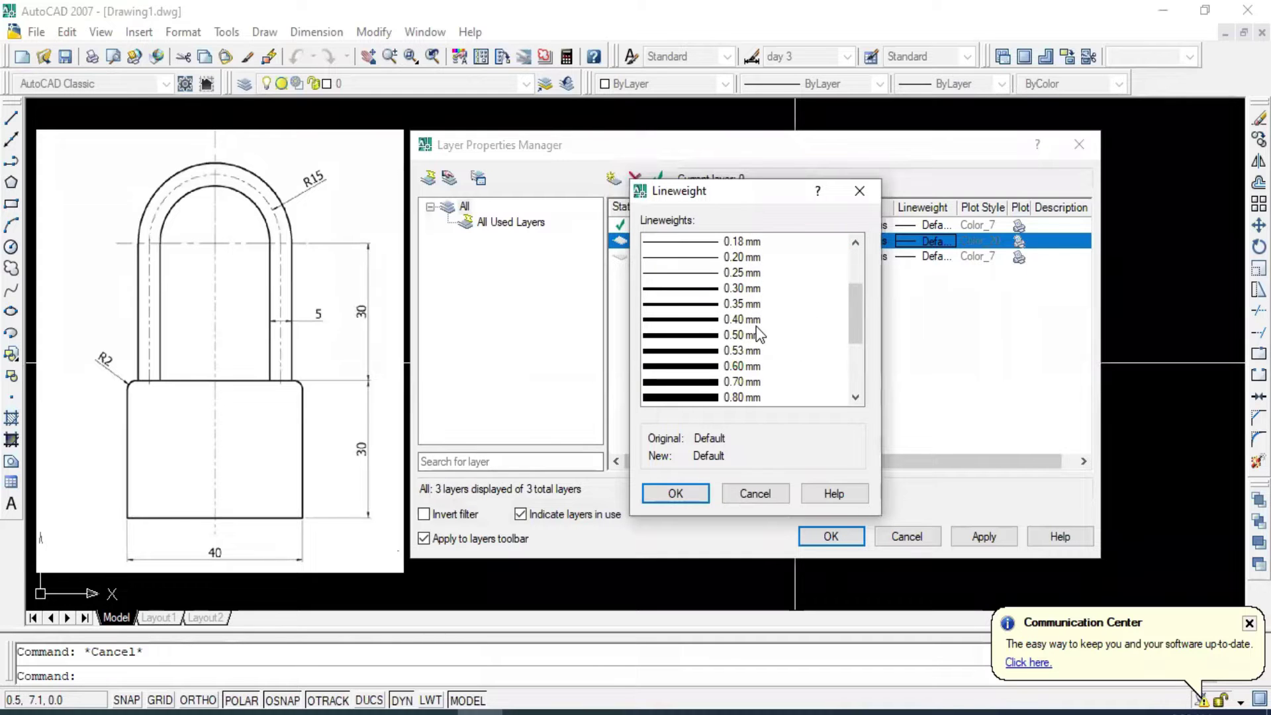
scroll(756, 327, "up", 3)
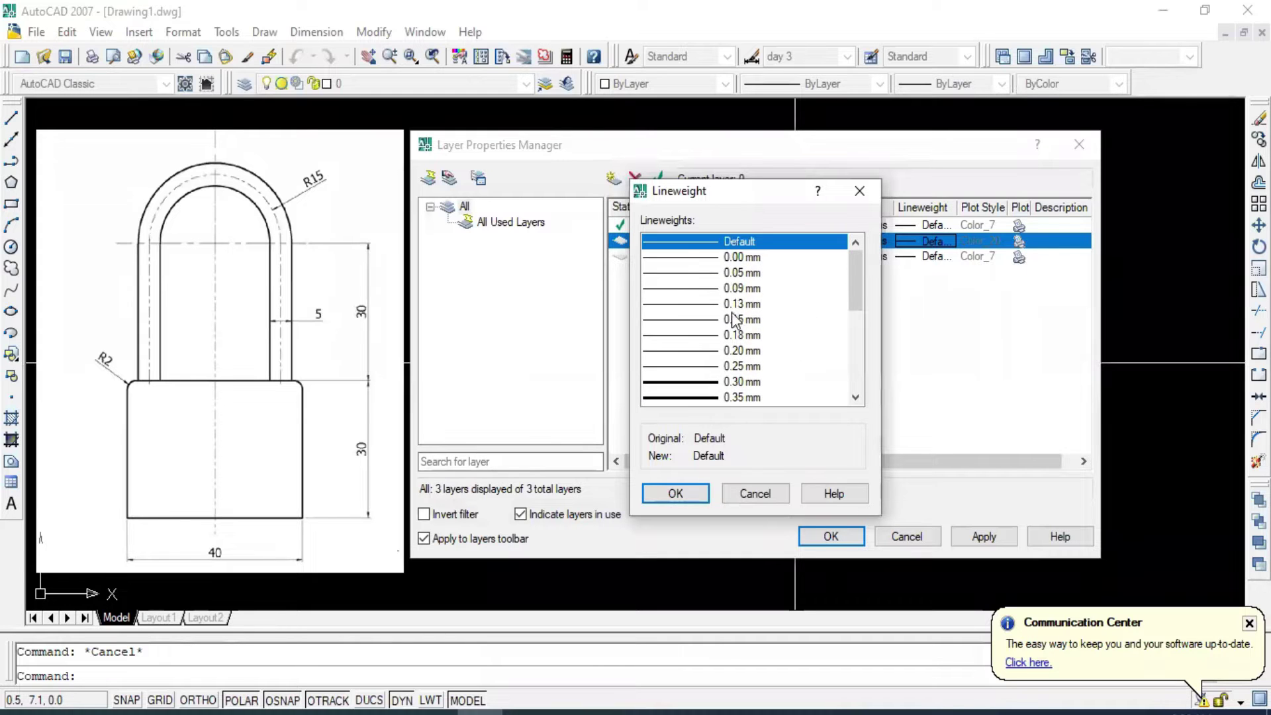
left_click(701, 289)
left_click(678, 486)
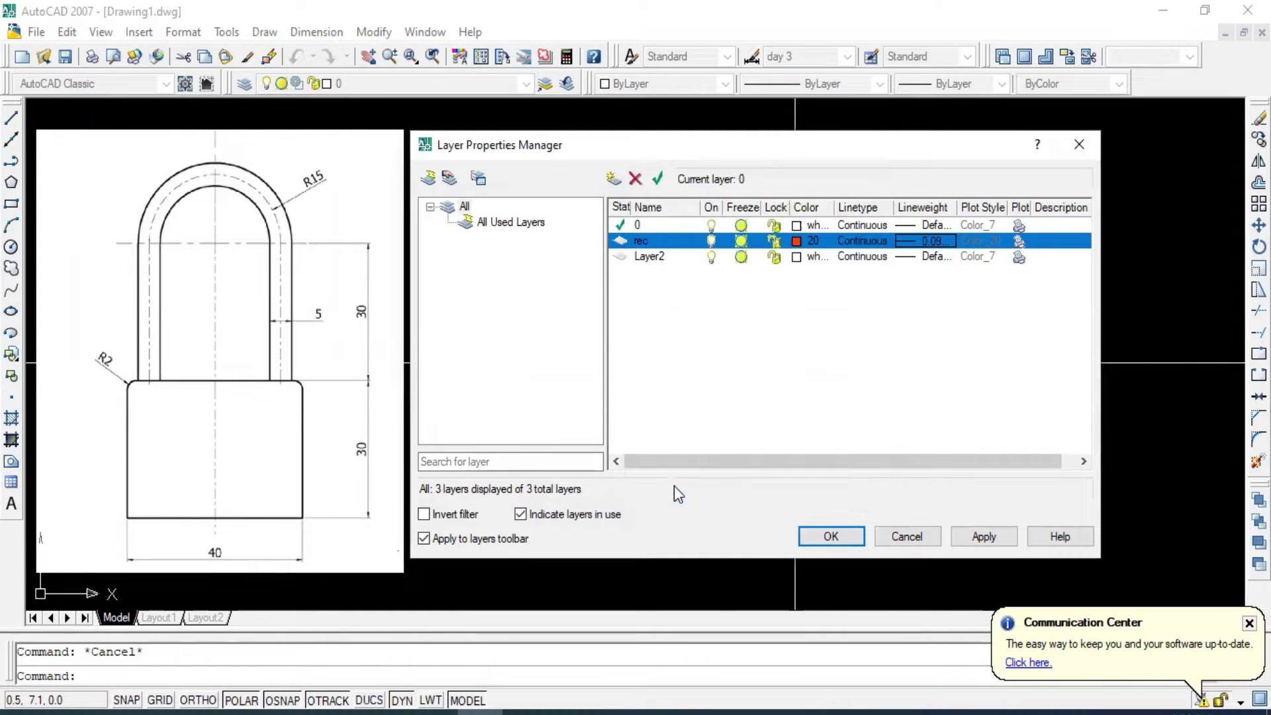
Rename Layer2 to 'ushap'.
double_click(651, 251)
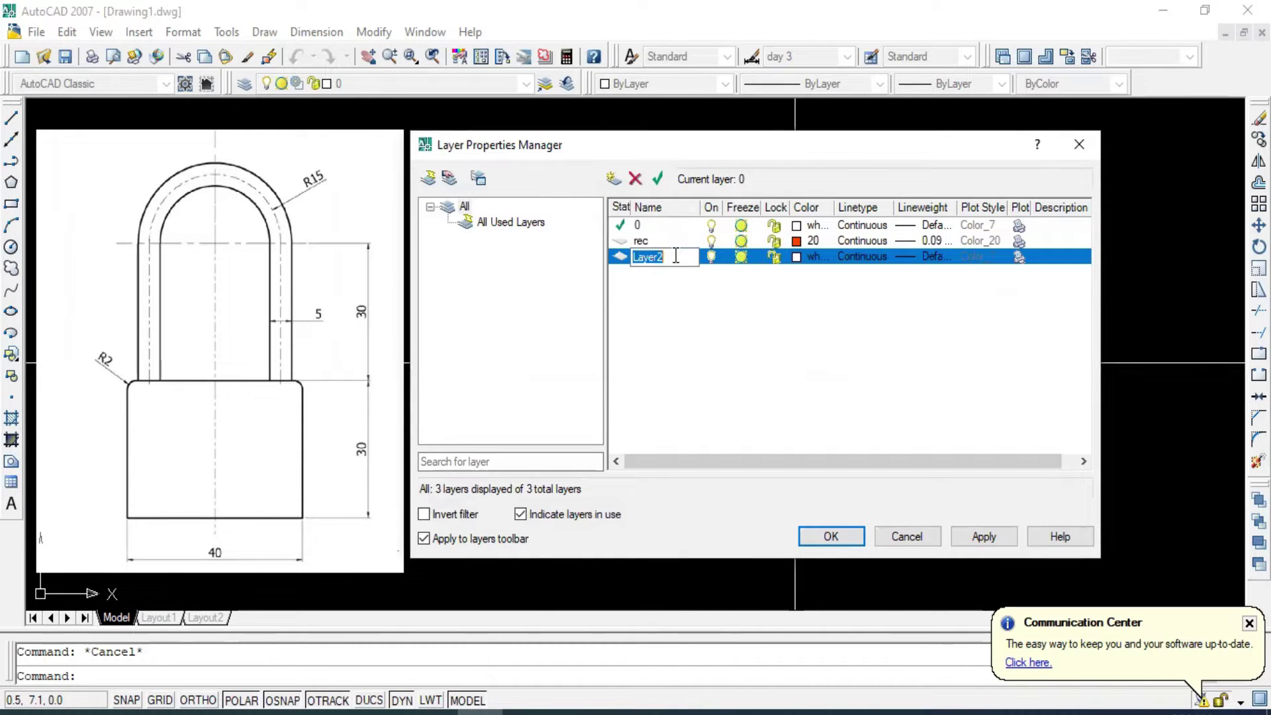
key("BackSpace")
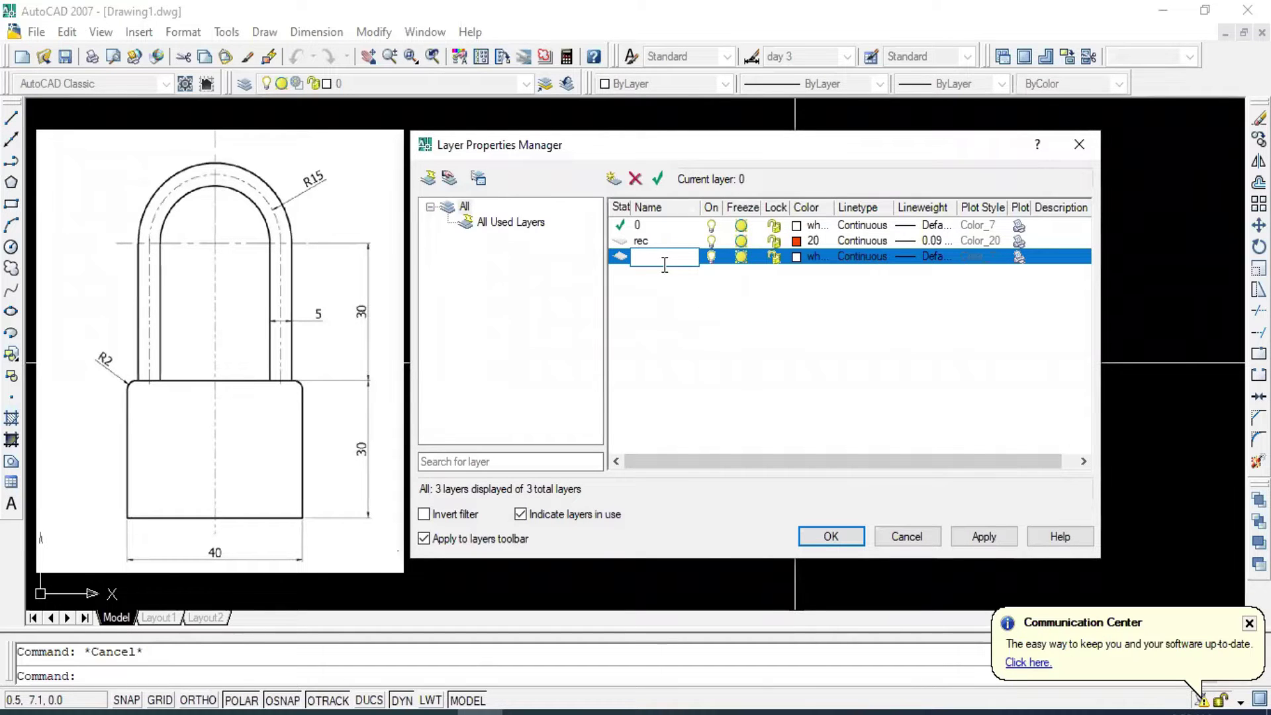
type("ushap")
Set the ushap layer's colour to index colour 233.
left_click(794, 259)
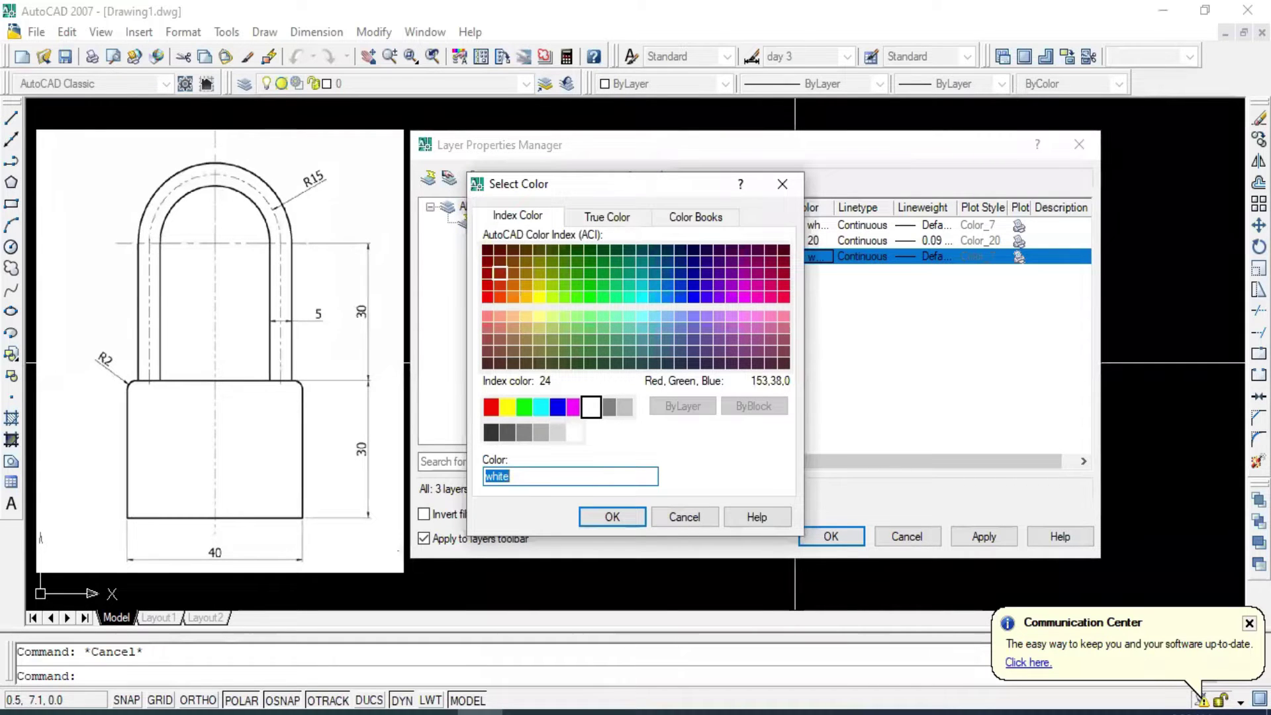
left_click(745, 339)
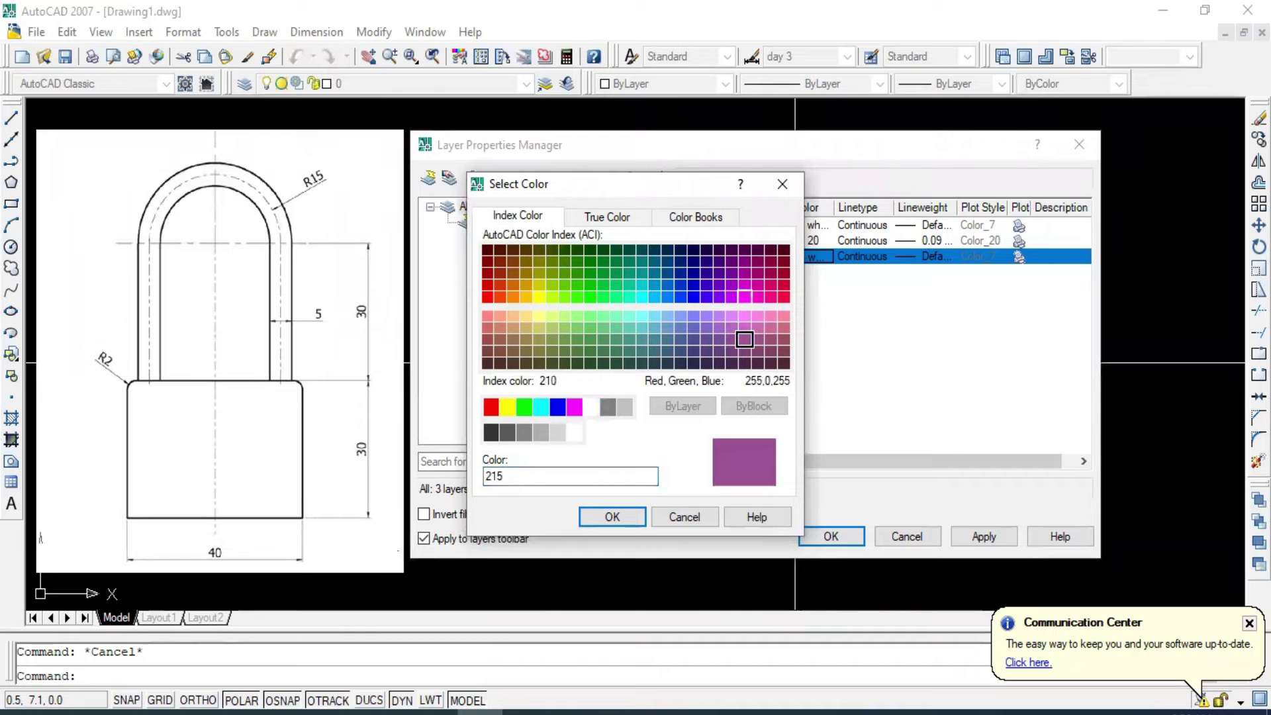
left_click(770, 327)
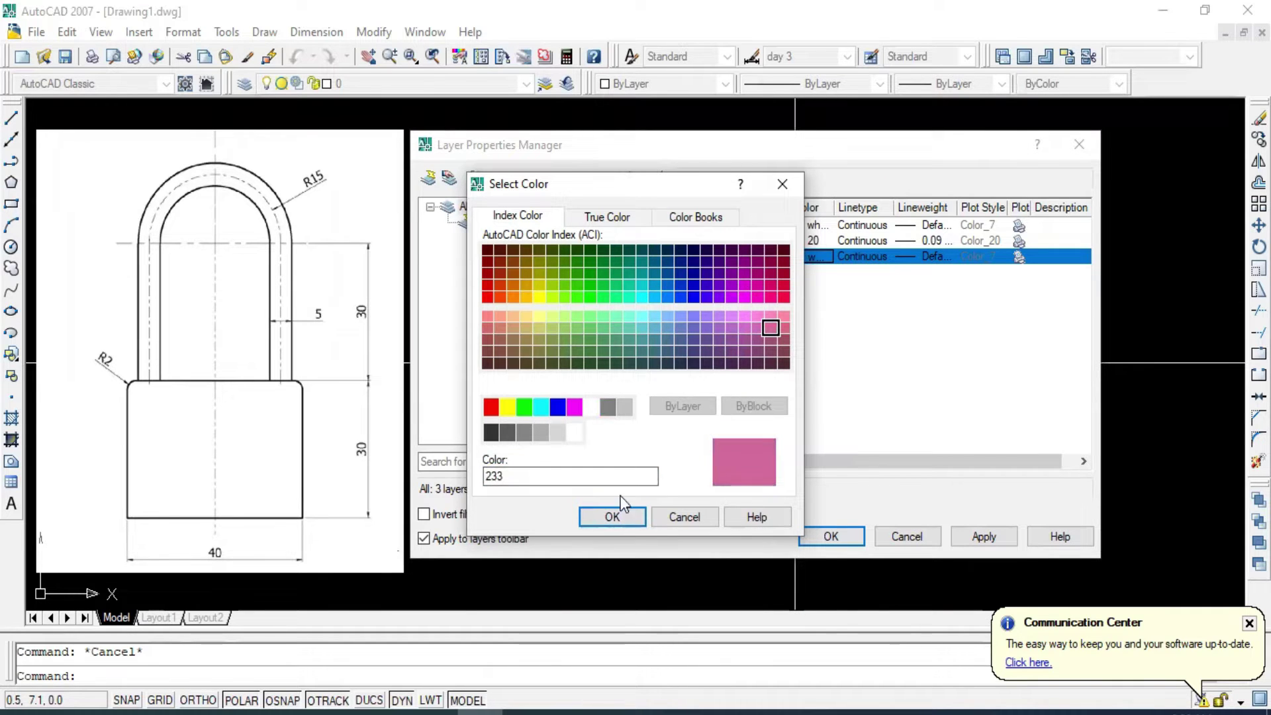
left_click(613, 515)
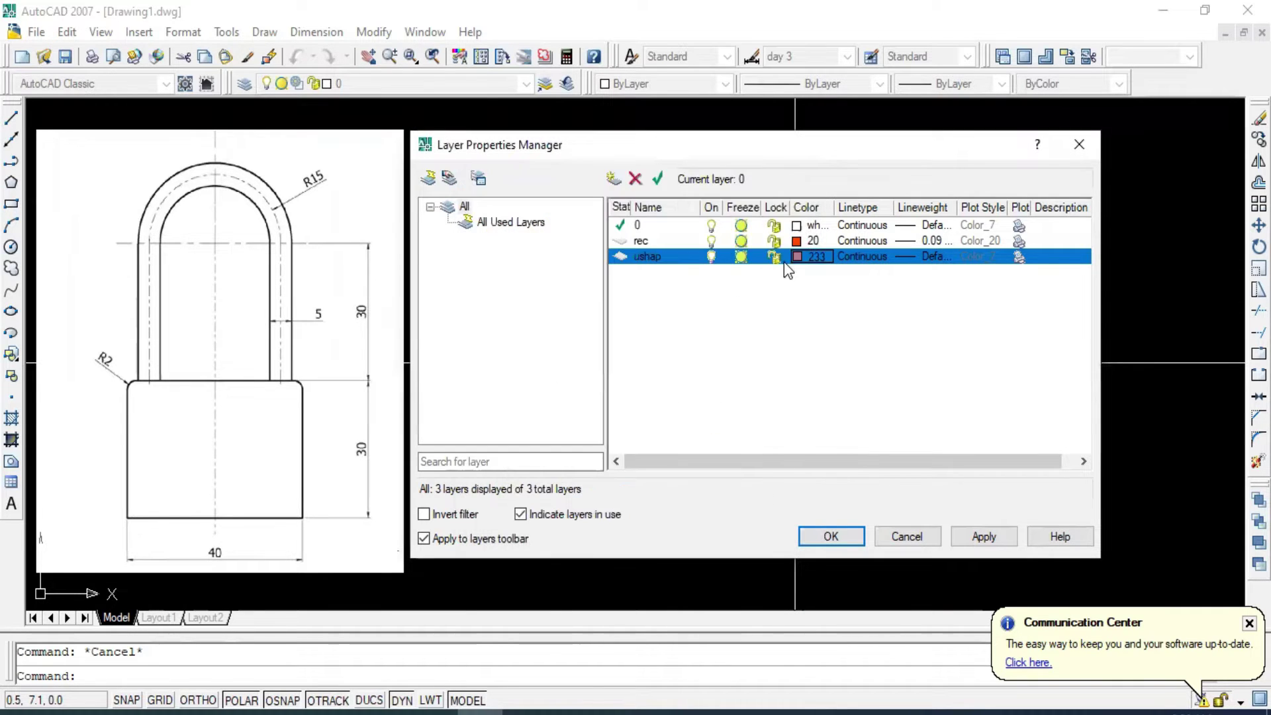
Keep Continuous as the ushap layer's linetype, without loading ACAD_ISO03W100, and apply the layer changes.
left_click(867, 258)
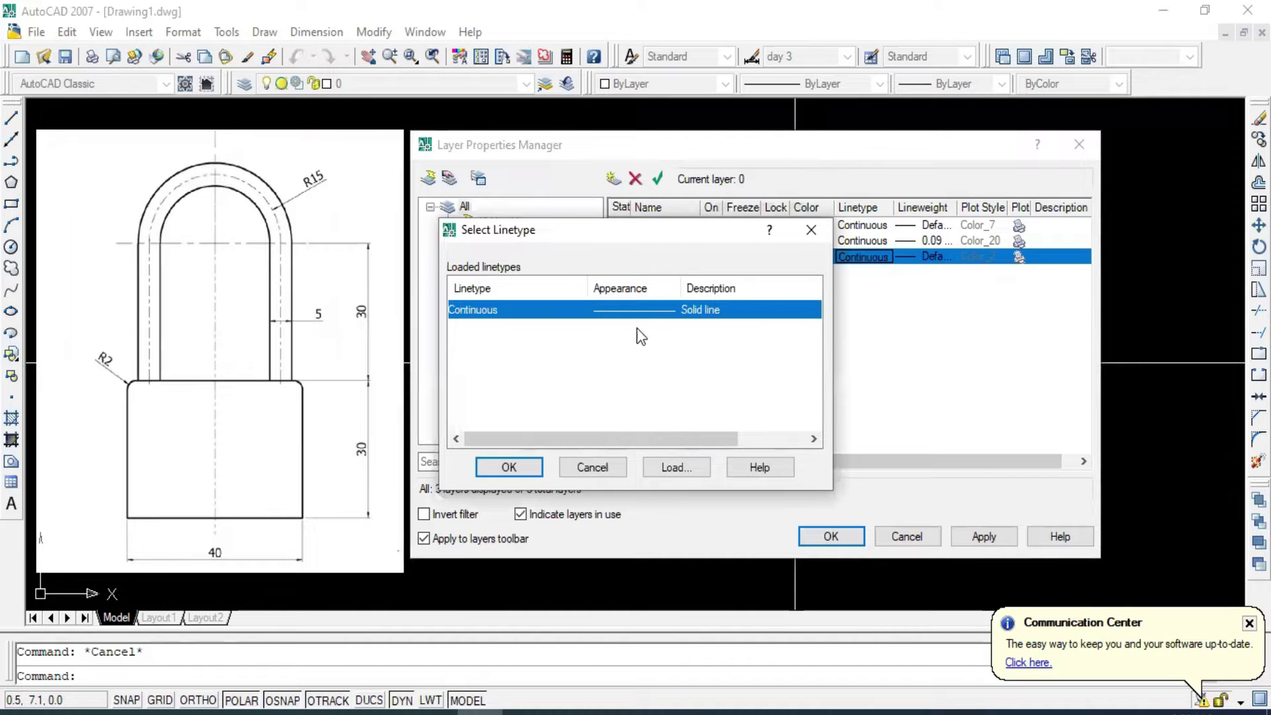
left_click(681, 462)
scroll(669, 384, "down", 1)
scroll(677, 402, "down", 3)
scroll(672, 359, "up", 2)
scroll(672, 359, "up", 2)
left_click(699, 349)
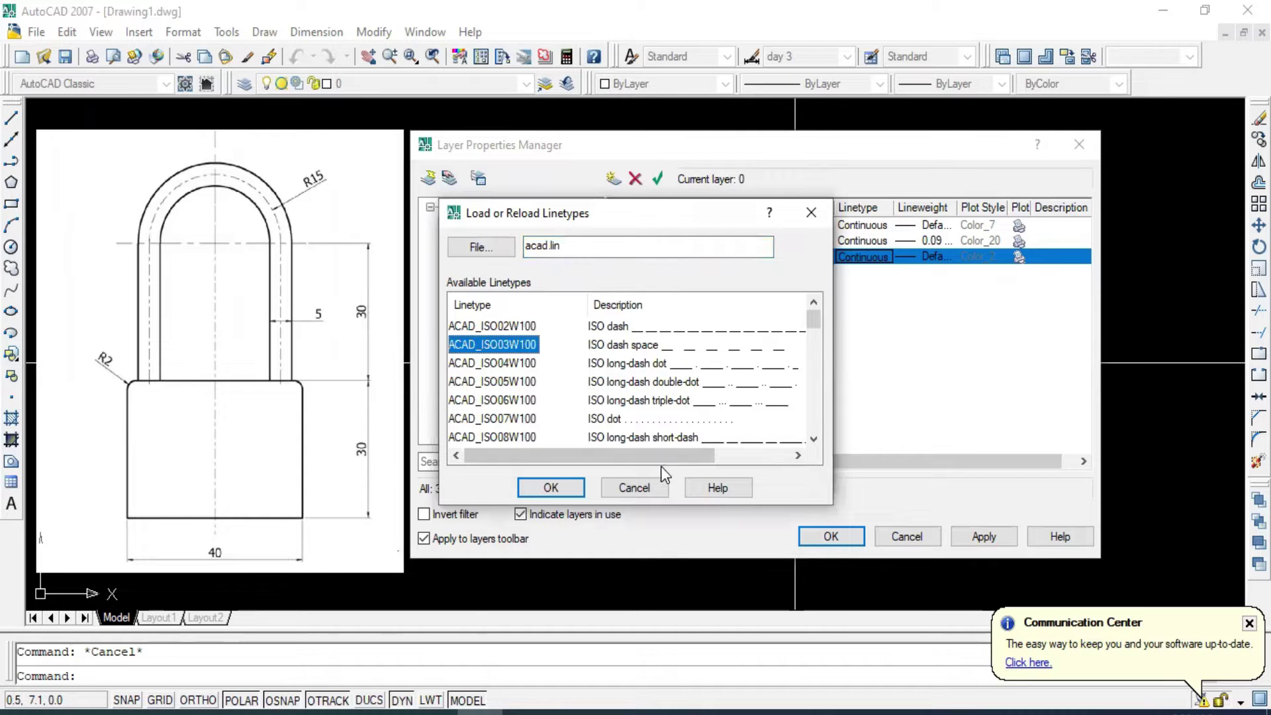
left_click(632, 487)
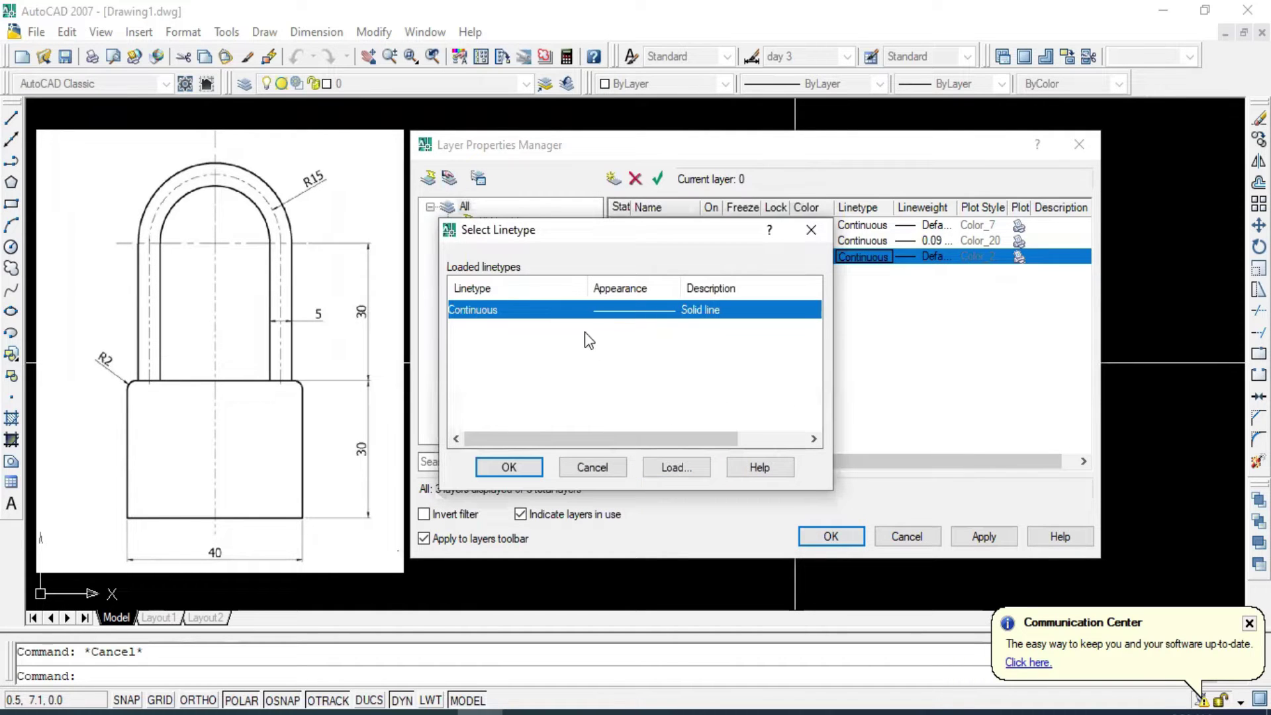
left_click(509, 467)
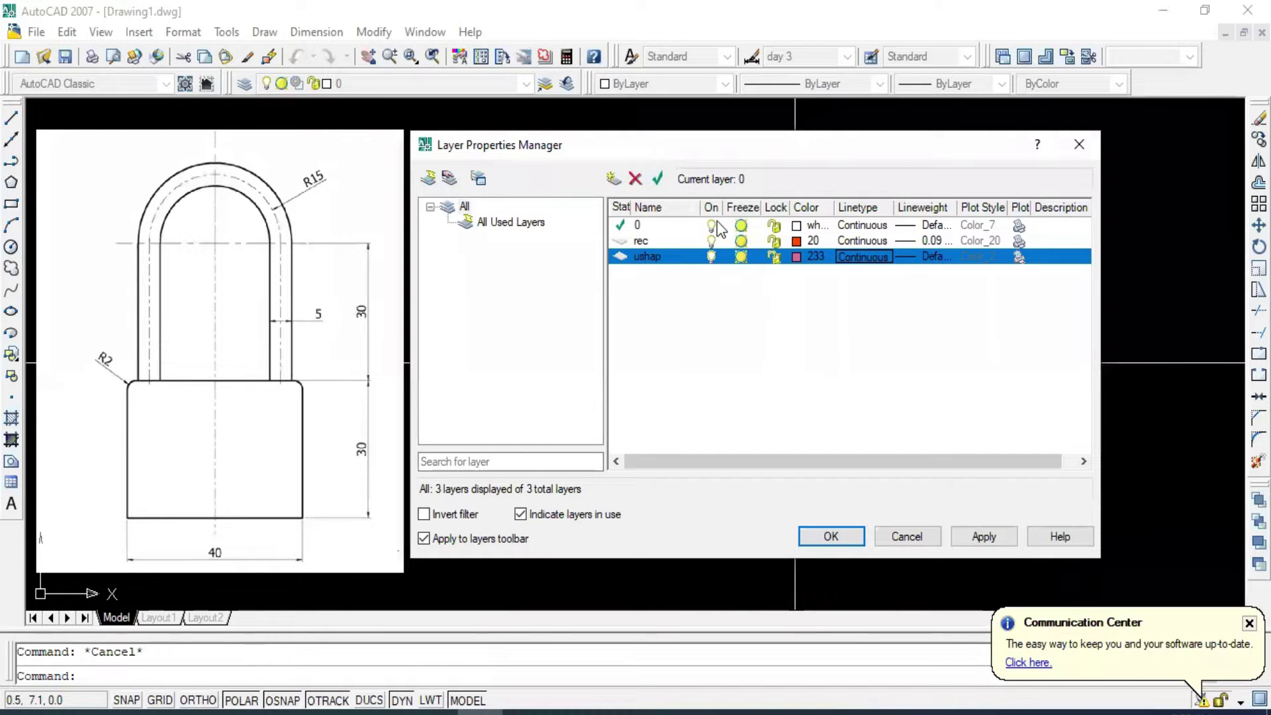
left_click(981, 530)
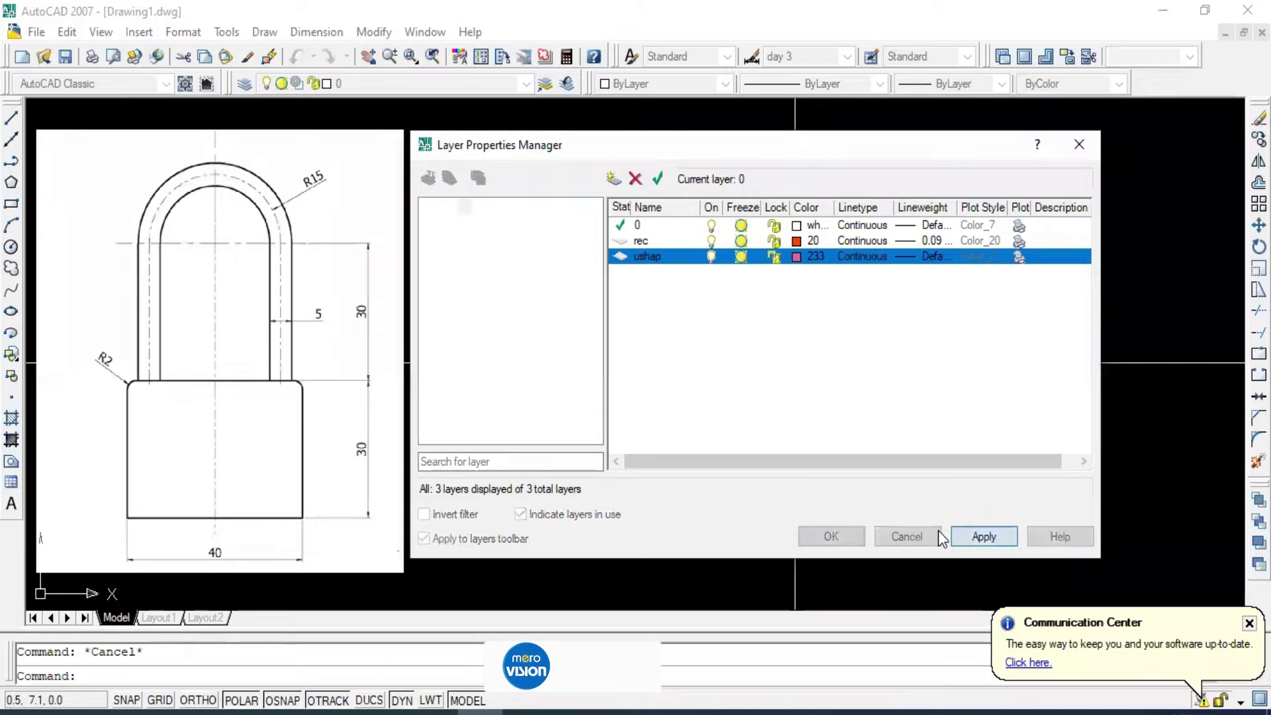
Close the Layer Properties Manager and drop down the layer list showing 0, rec and ushap.
left_click(836, 534)
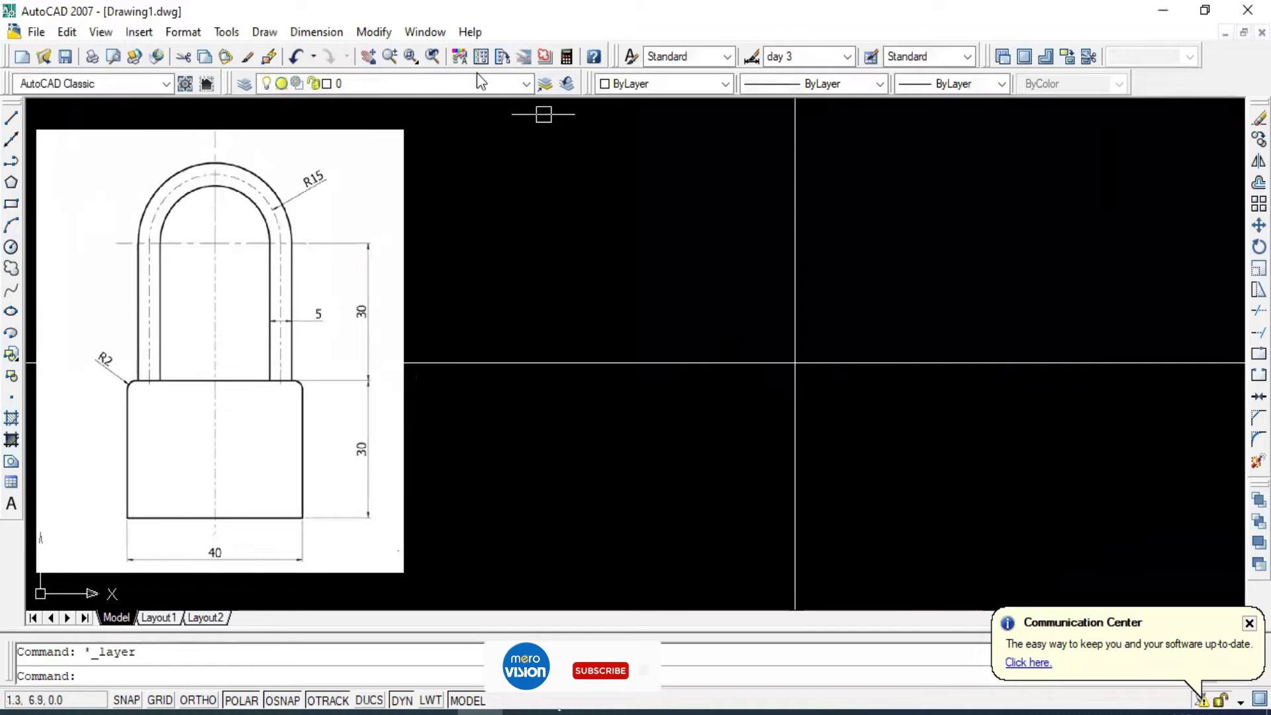
left_click(244, 83)
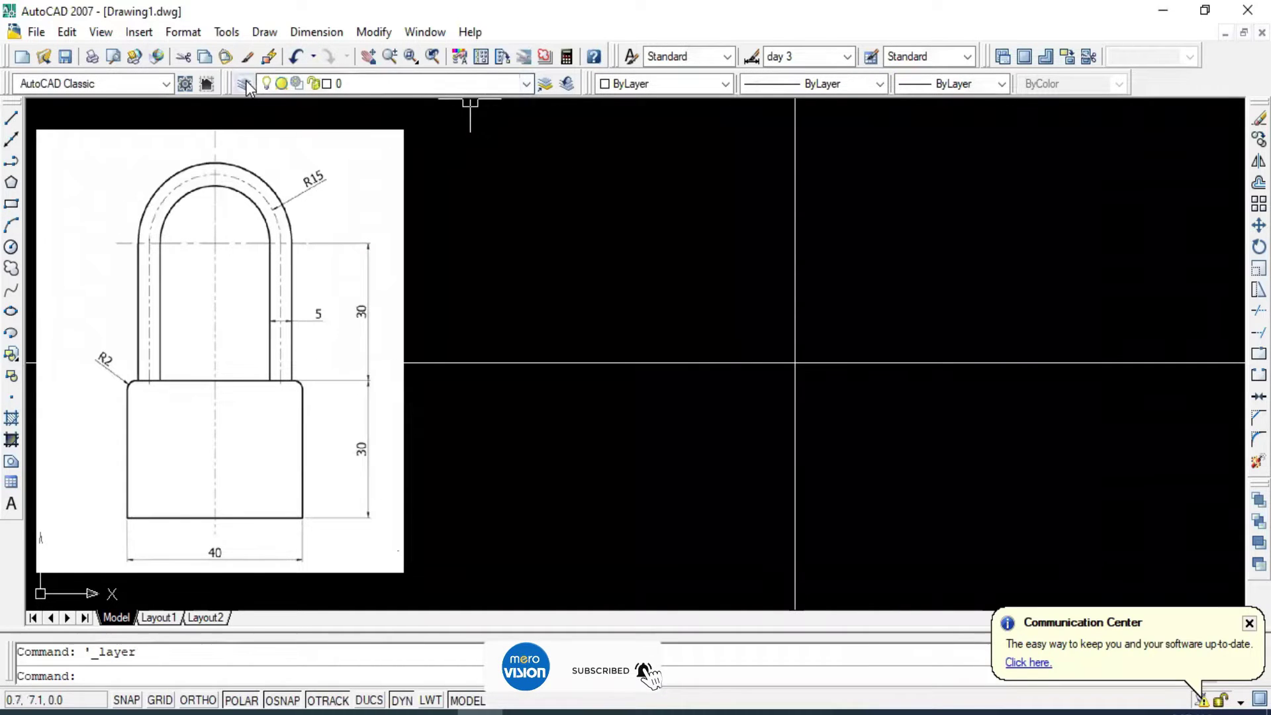
left_click(1079, 156)
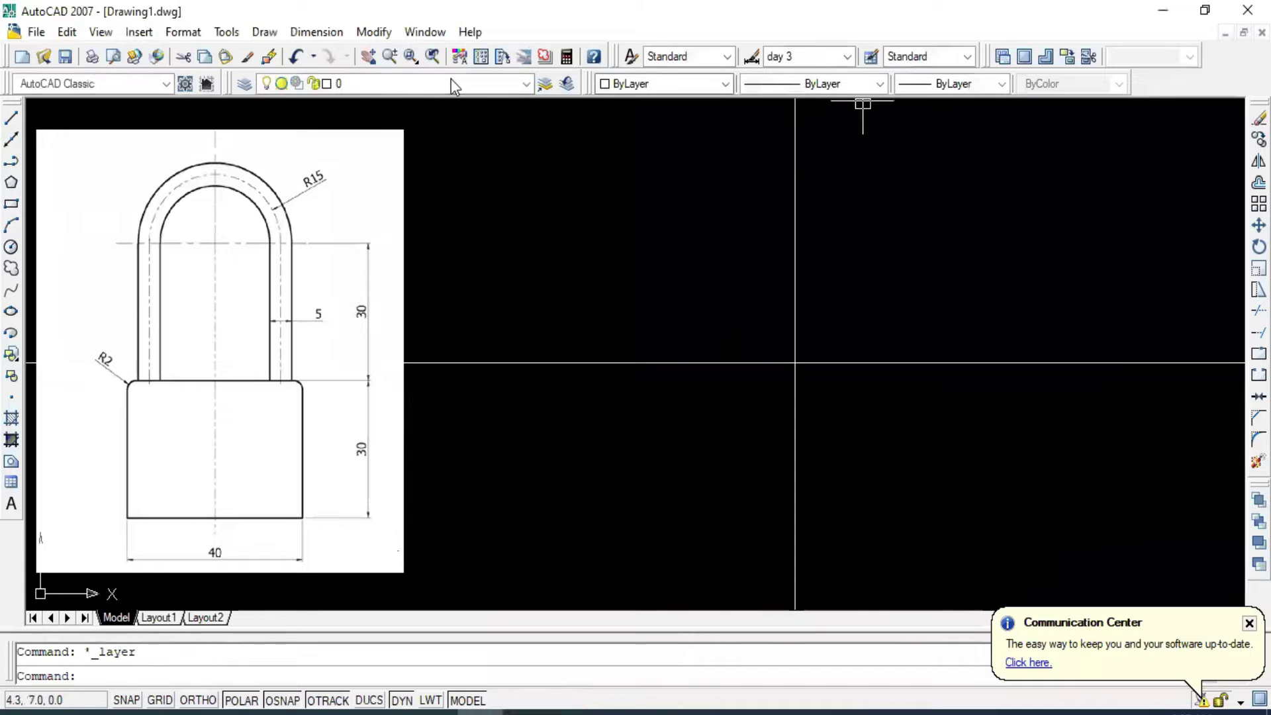
left_click(528, 81)
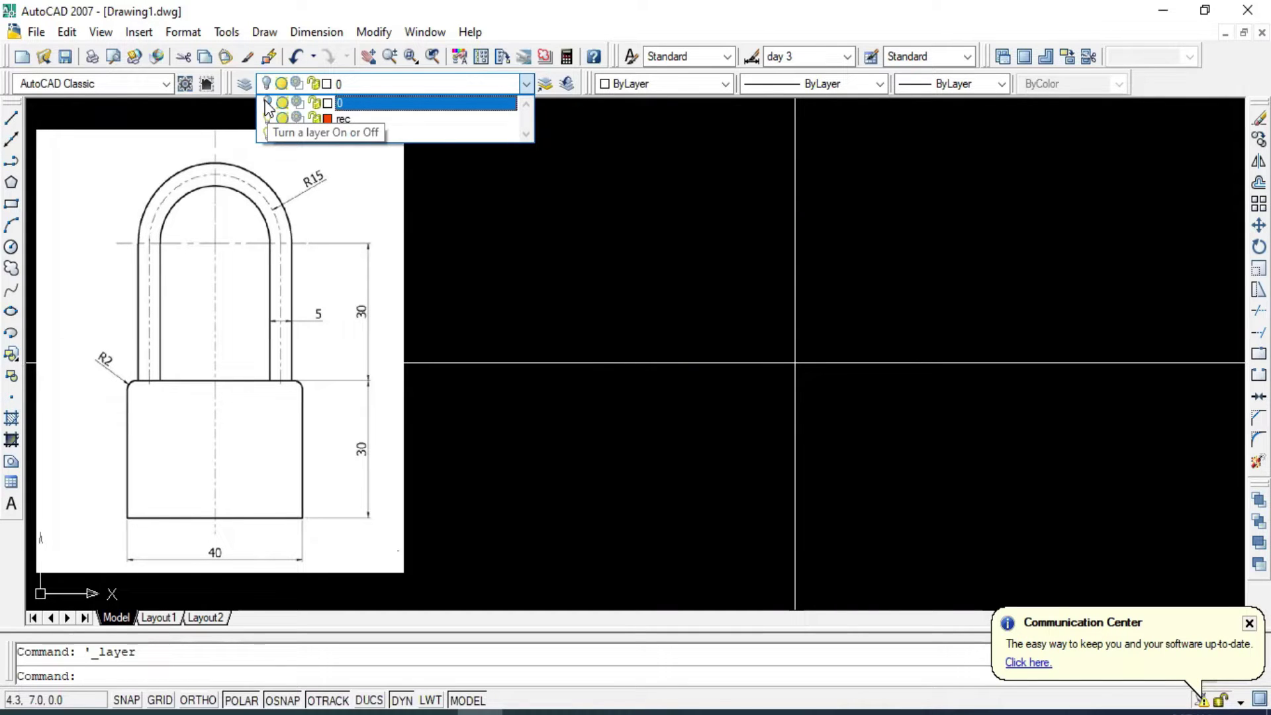
Lock layer 0 and confirm the padlock image can no longer be erased.
left_click(281, 104)
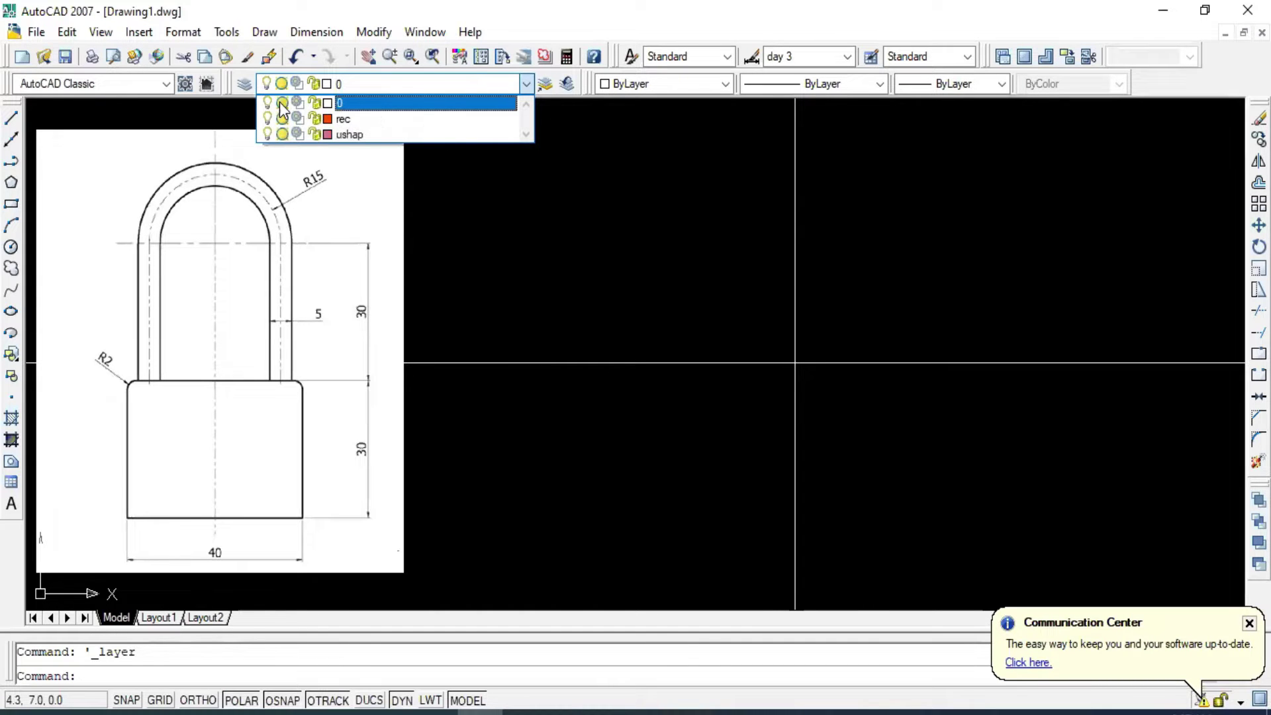
left_click(316, 103)
left_click(813, 179)
left_click(801, 192)
key("Delete")
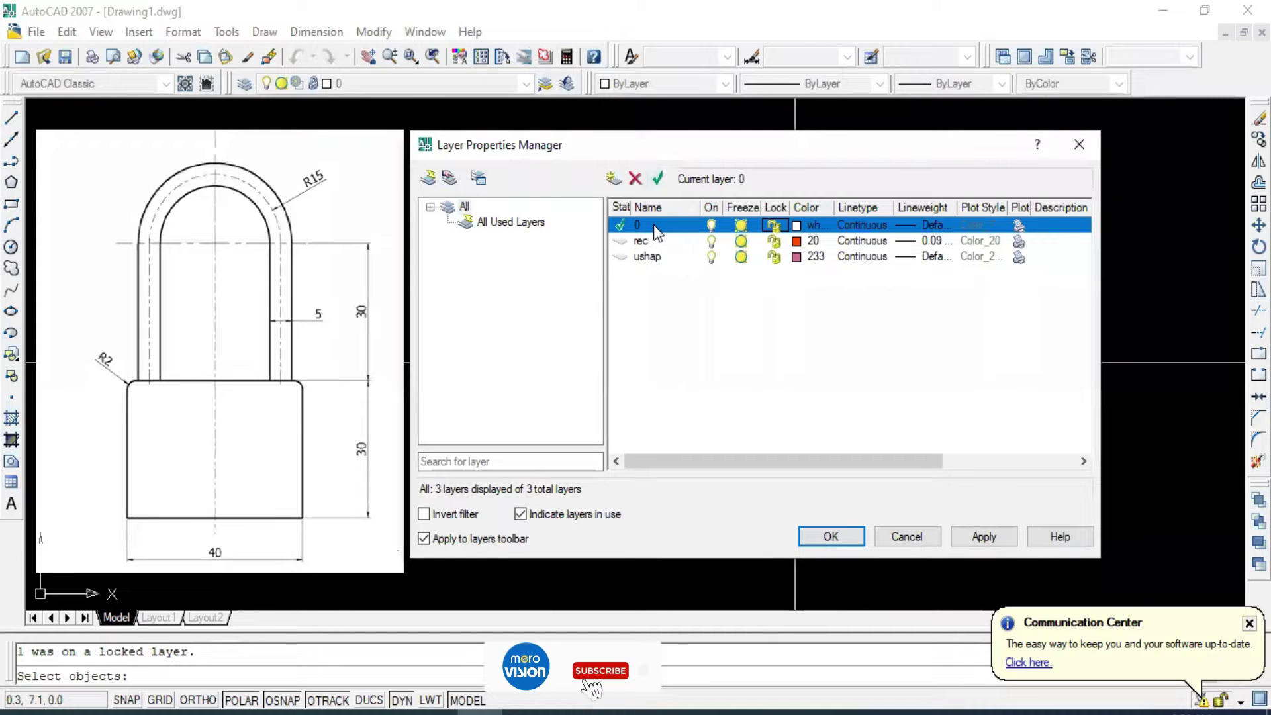
Set rec as the current layer in the Layer Properties Manager and apply it.
left_click(646, 242)
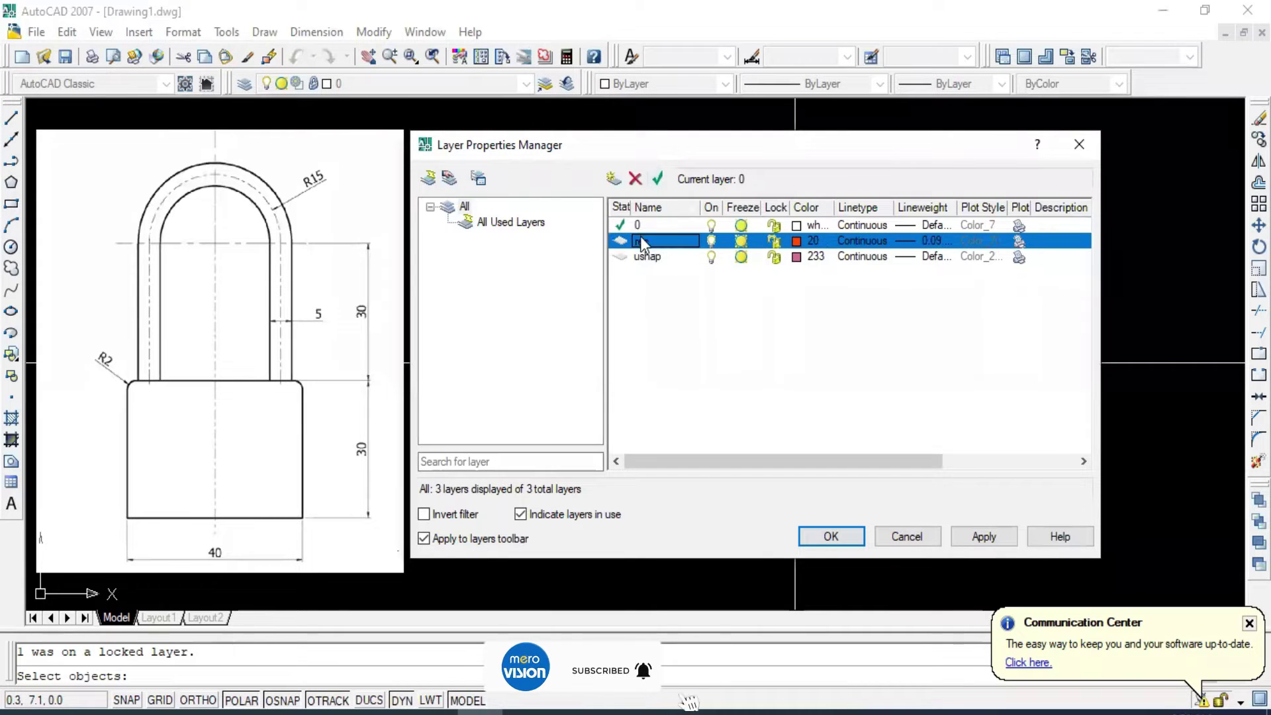
left_click(659, 178)
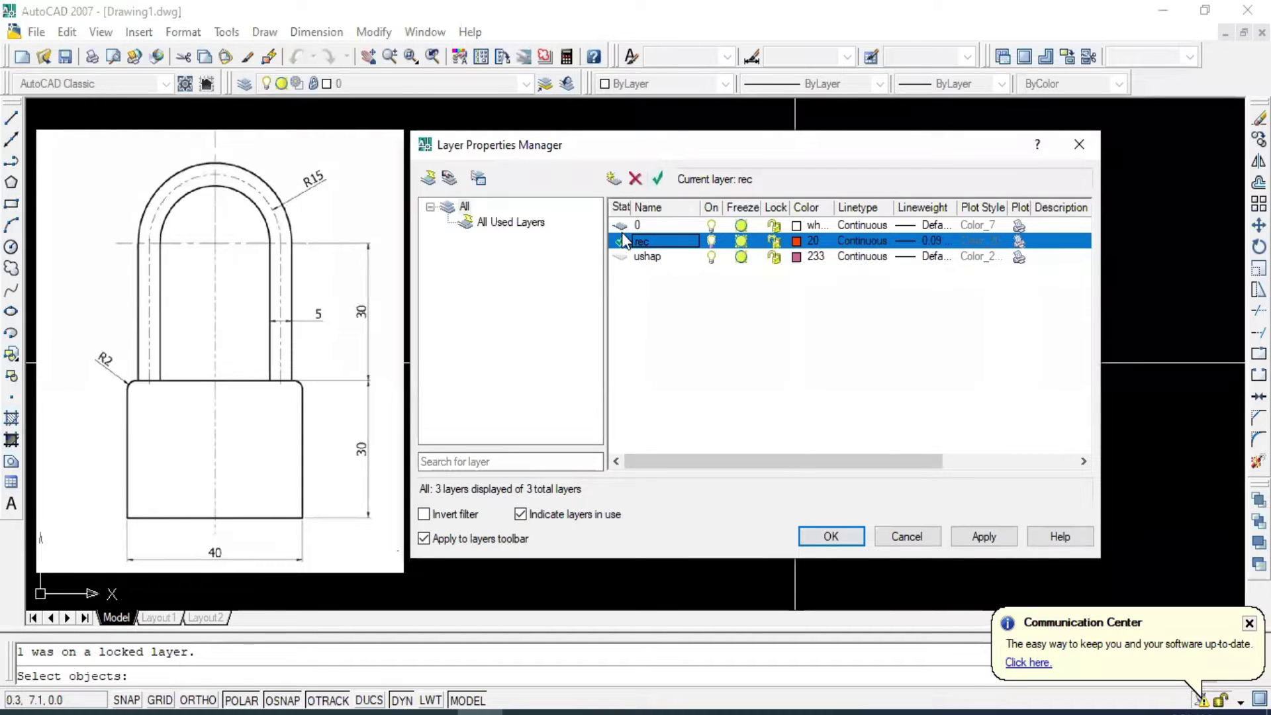
left_click(984, 536)
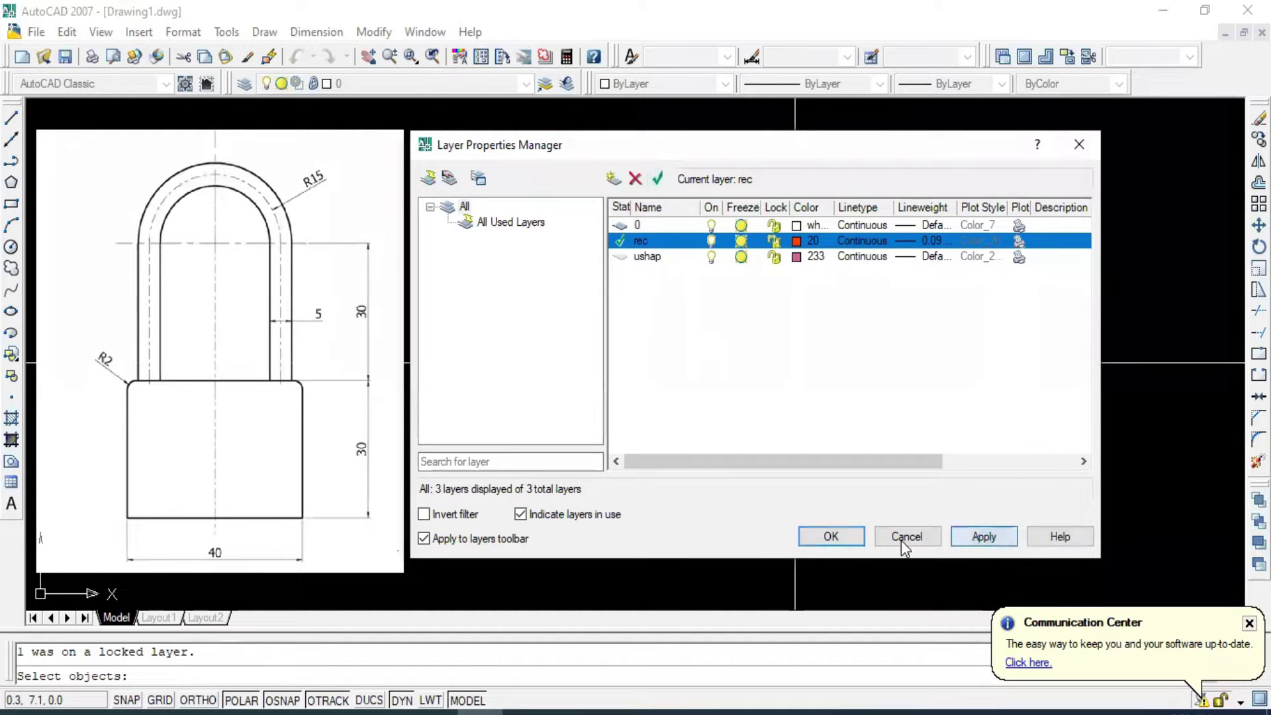
left_click(830, 536)
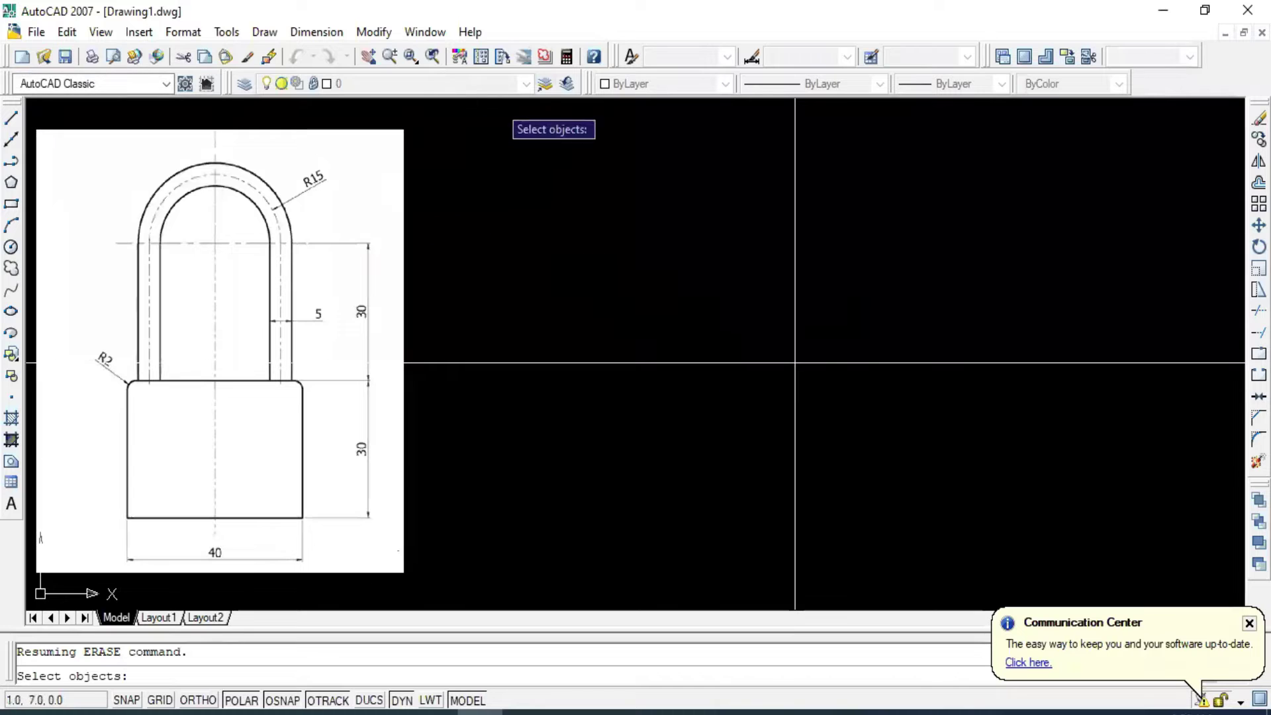
Draw a horizontal test line on layer 0.
key("Escape")
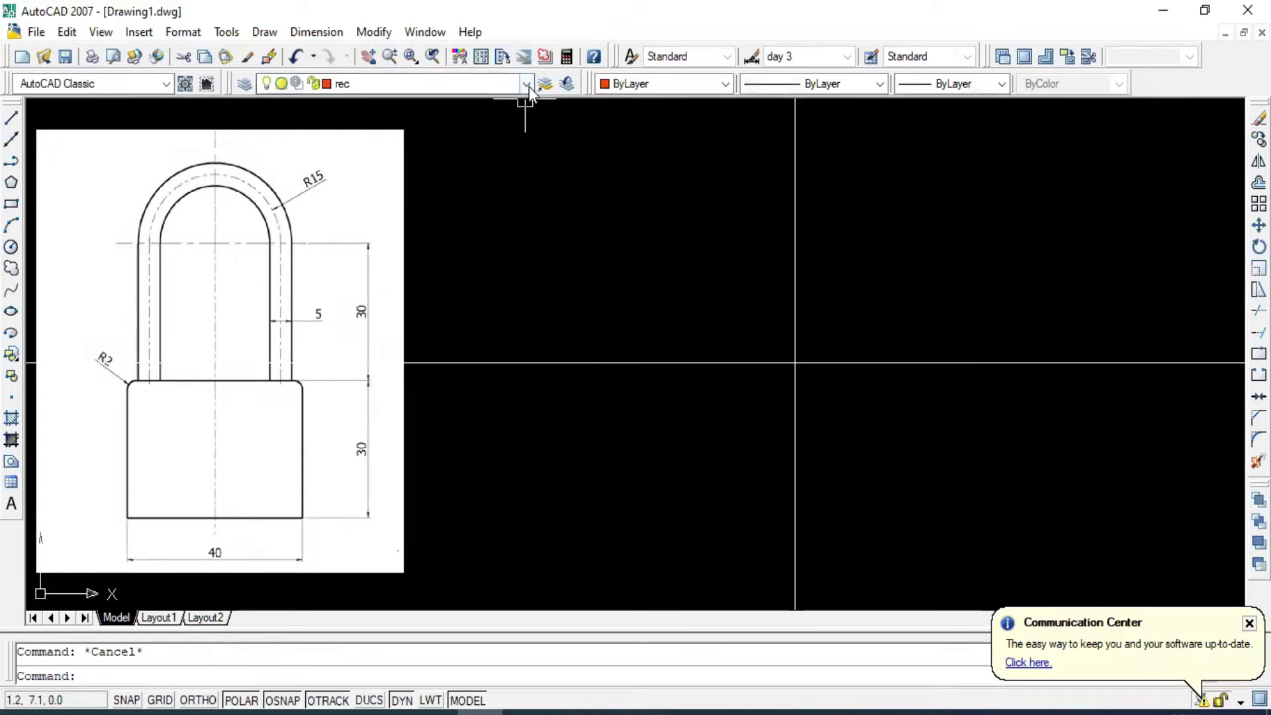
left_click(525, 84)
left_click(351, 103)
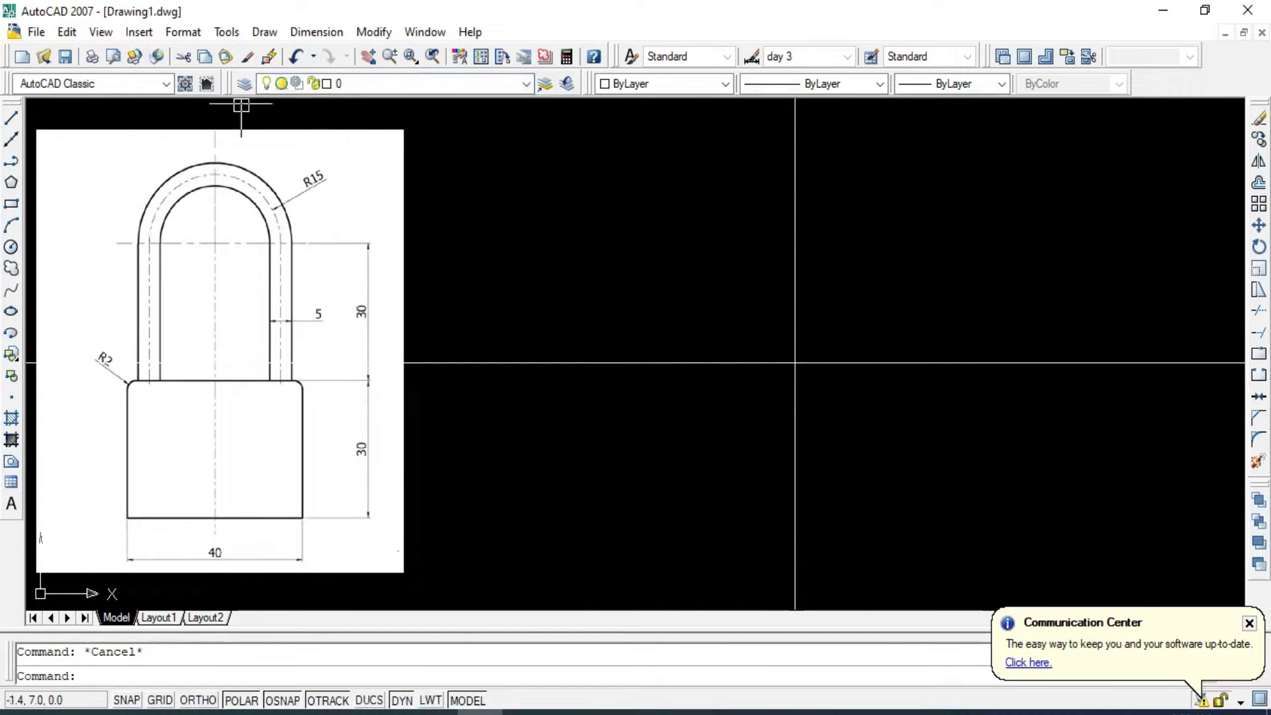
left_click(11, 118)
left_click(597, 234)
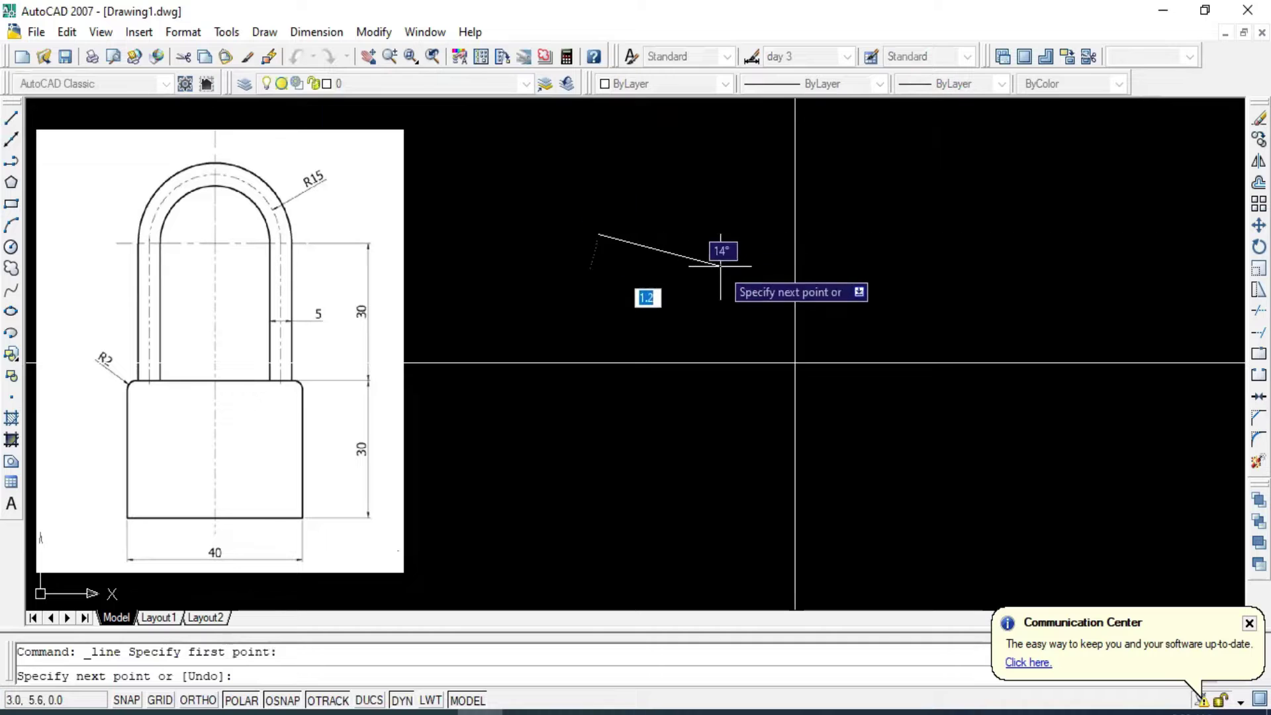
left_click(736, 233)
key("Escape")
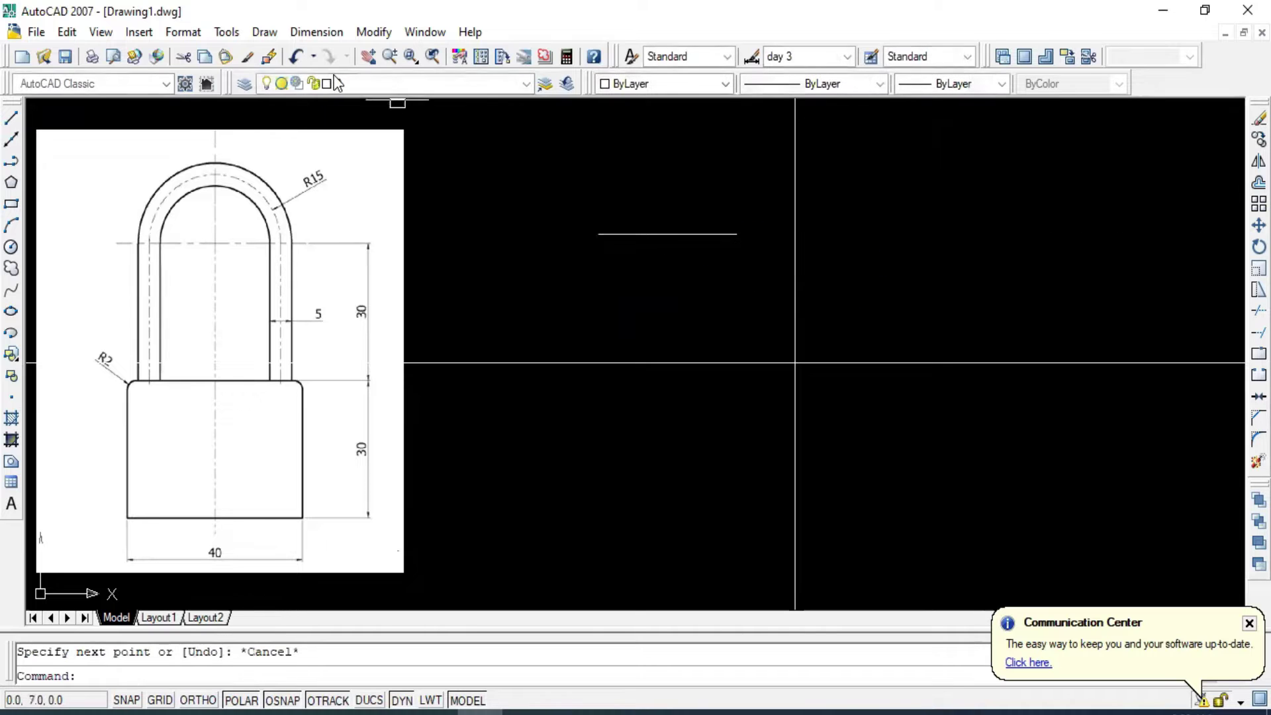
Draw a red vertical test line on the rec layer.
left_click(526, 83)
left_click(359, 120)
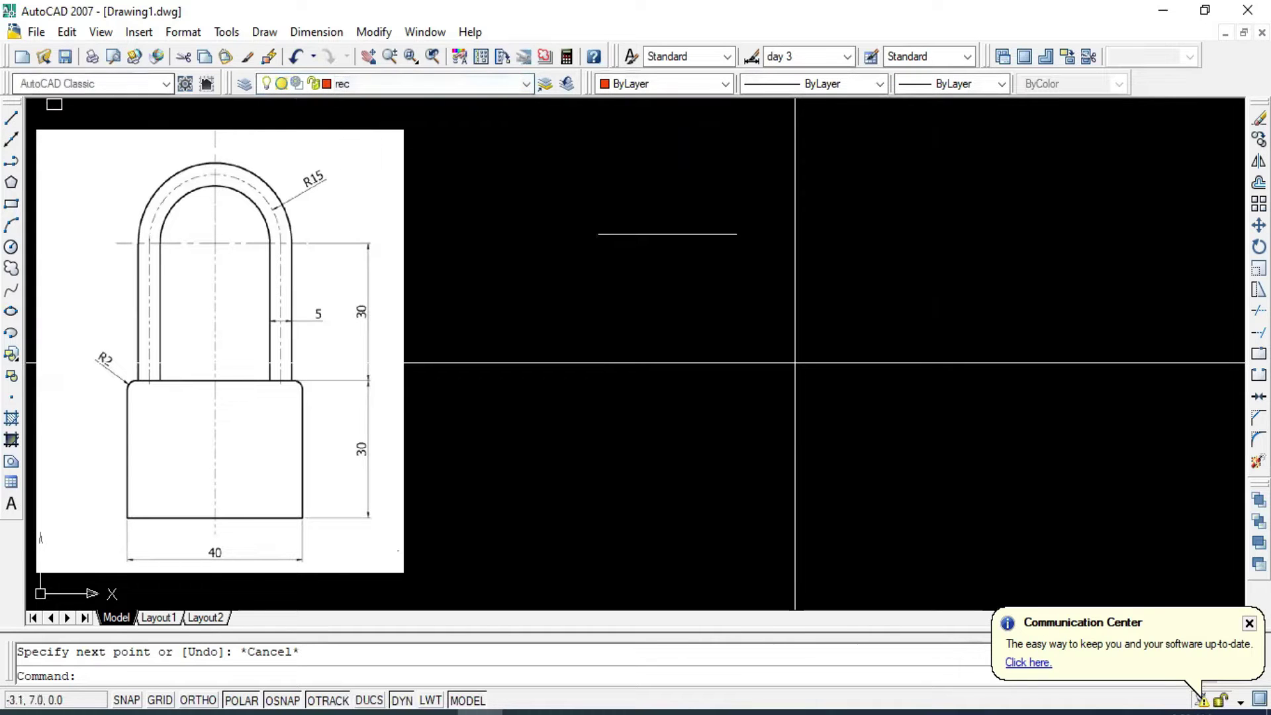
left_click(11, 117)
left_click(516, 272)
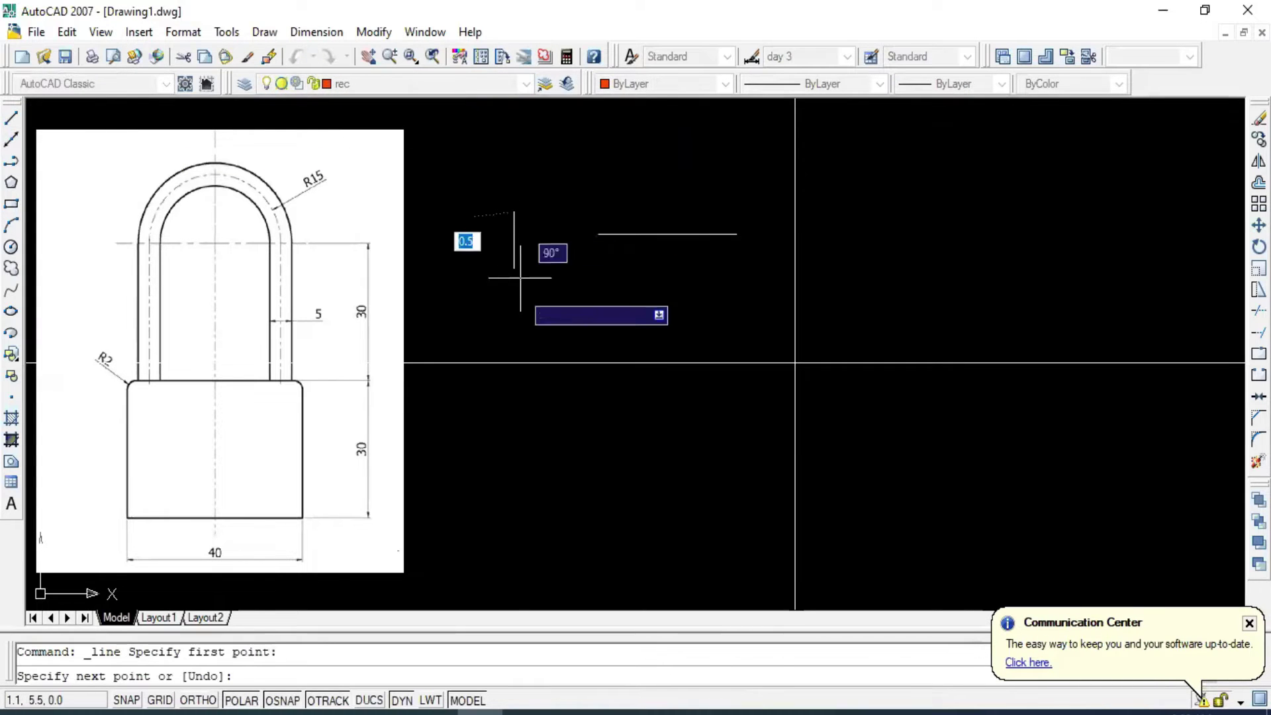
left_click(515, 312)
key("Escape")
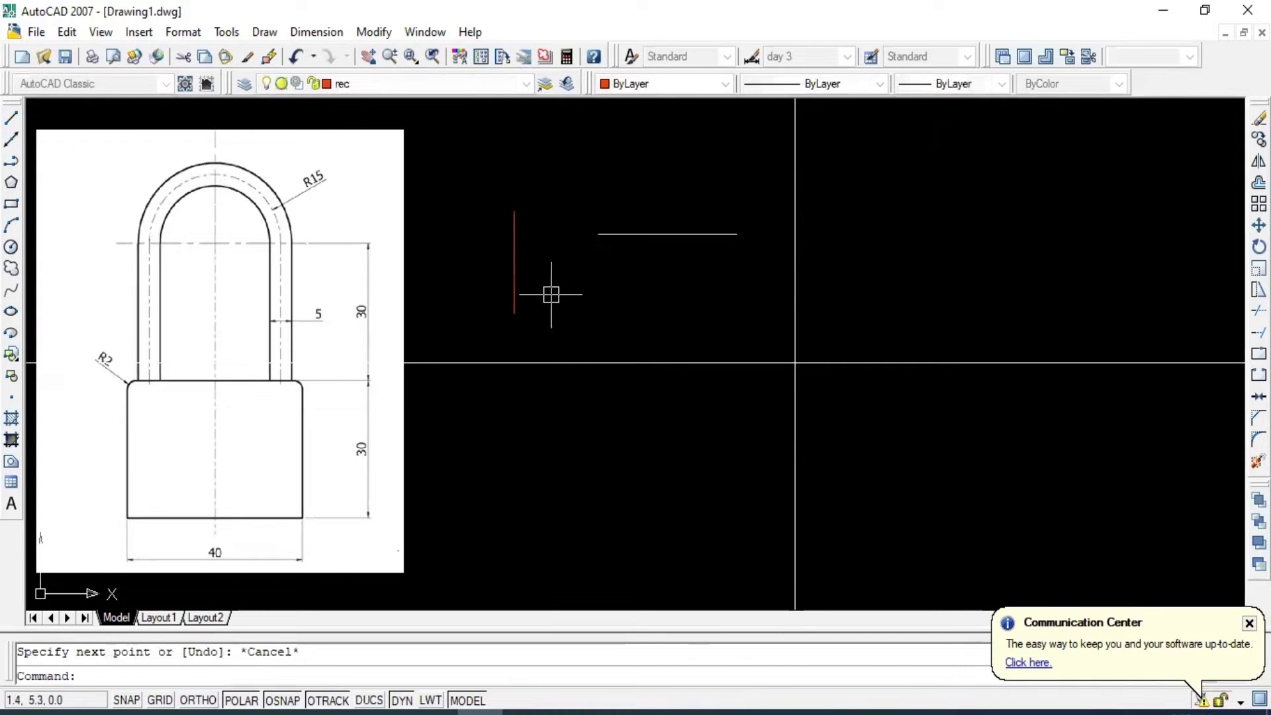
Make ushap current, try a line there, then window-select and delete the three test lines.
left_click(526, 84)
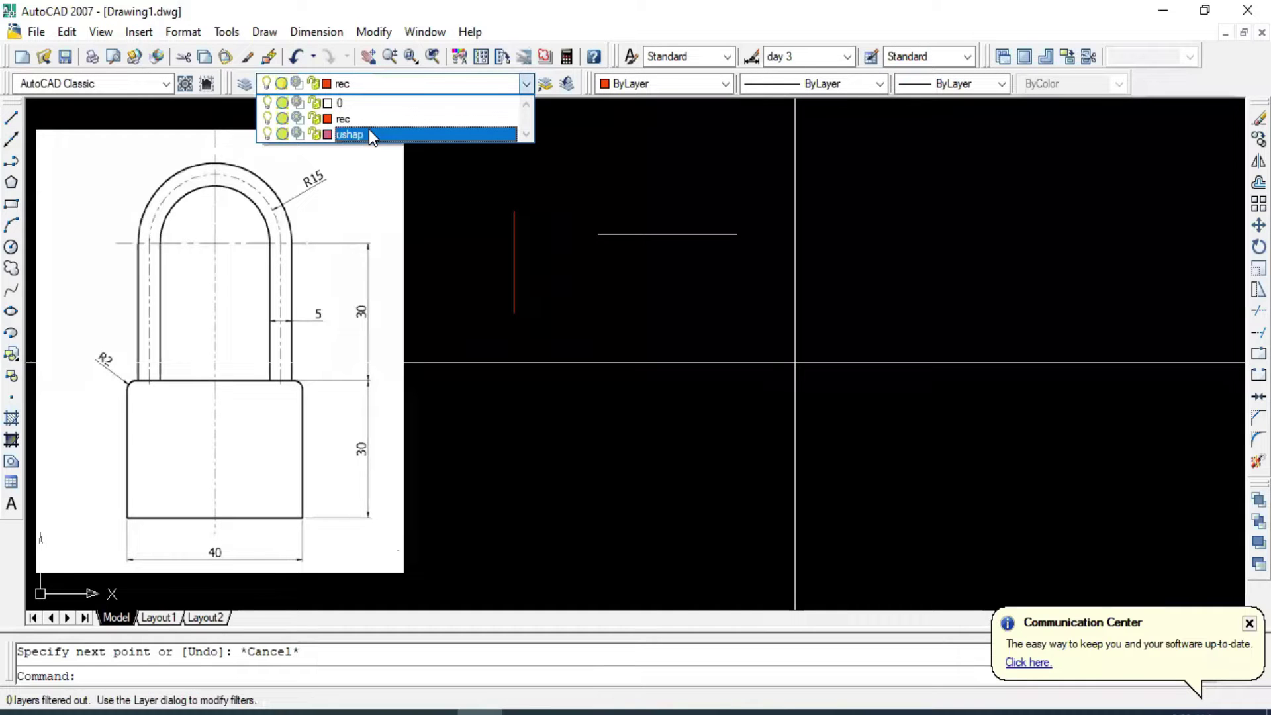
left_click(379, 135)
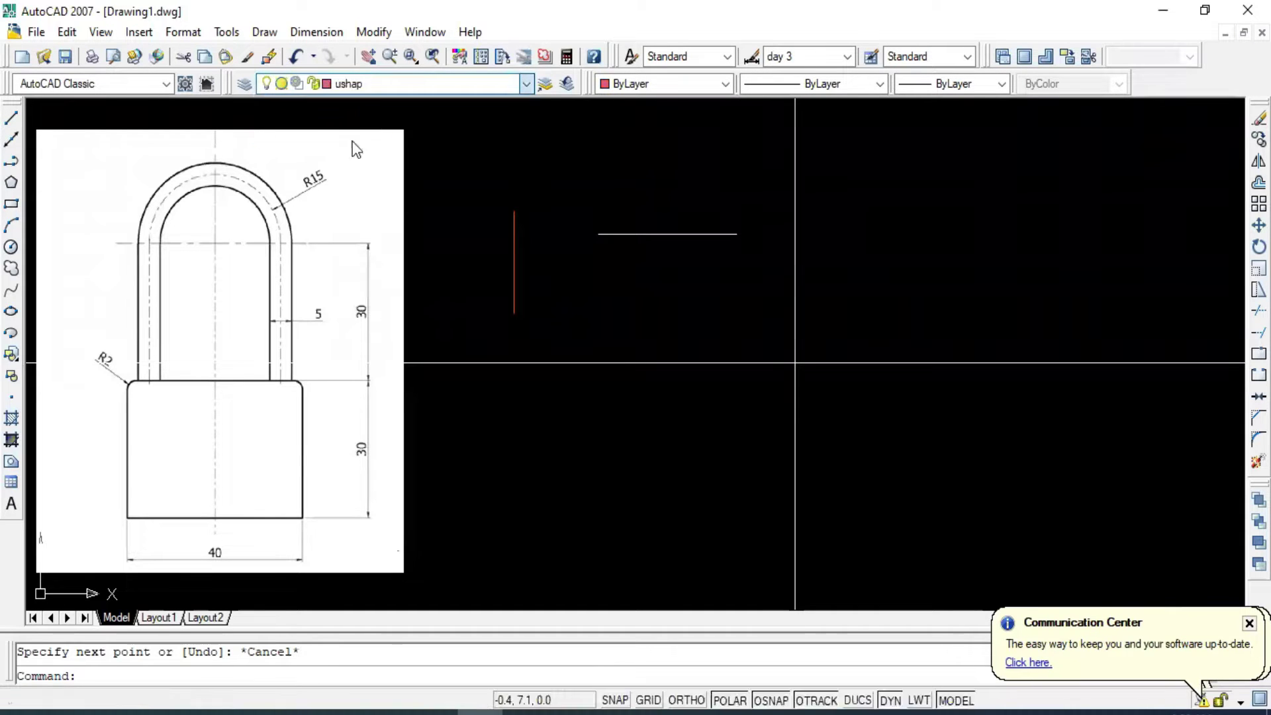
left_click(11, 118)
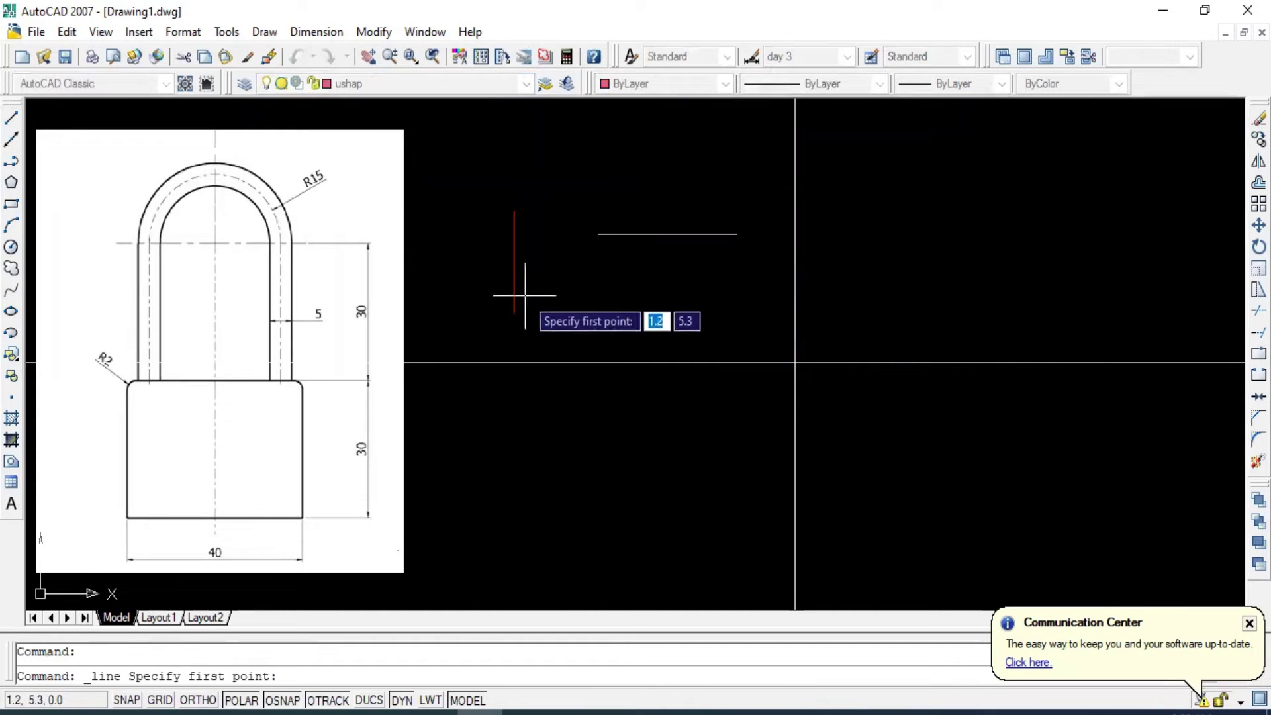
left_click(560, 315)
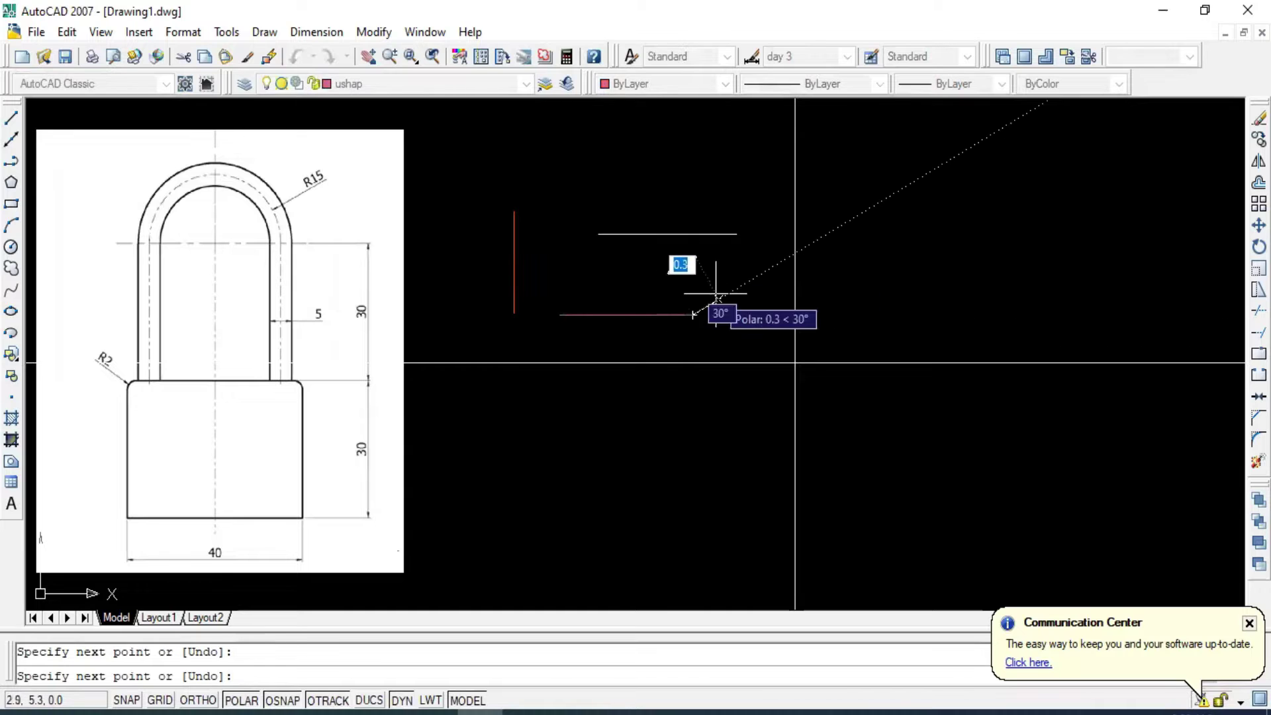
key("Escape")
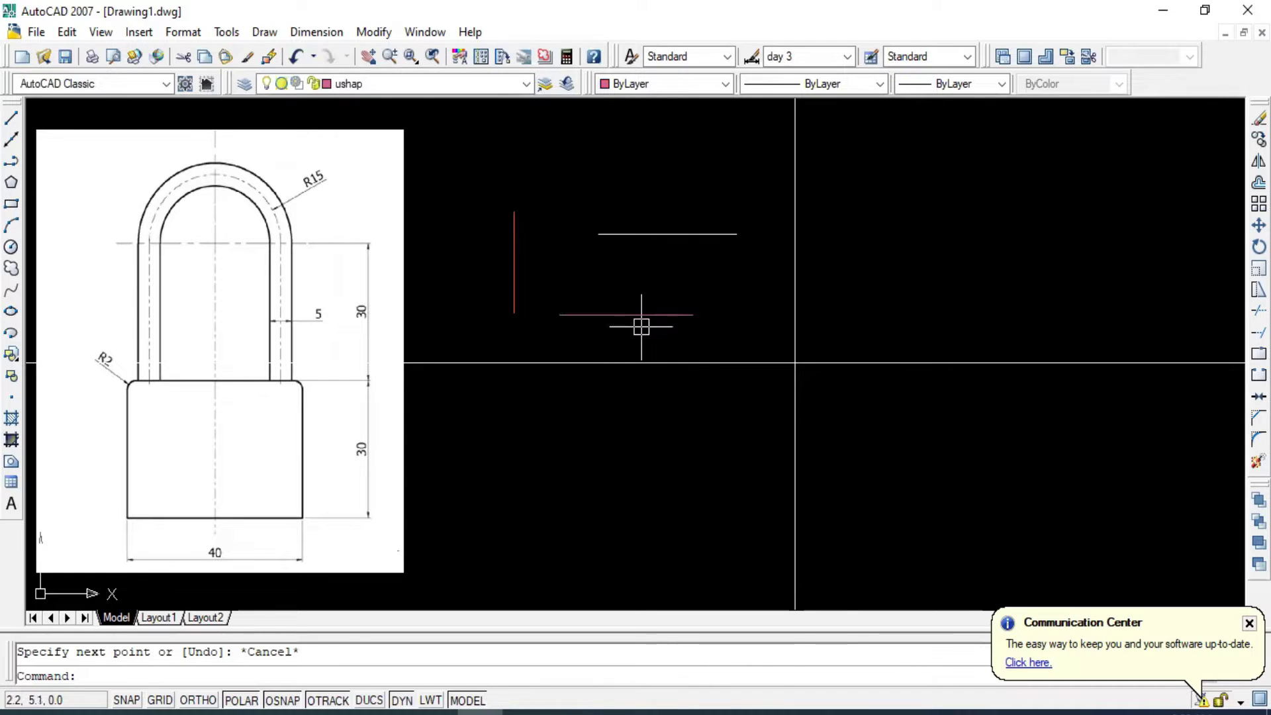
left_click(642, 327)
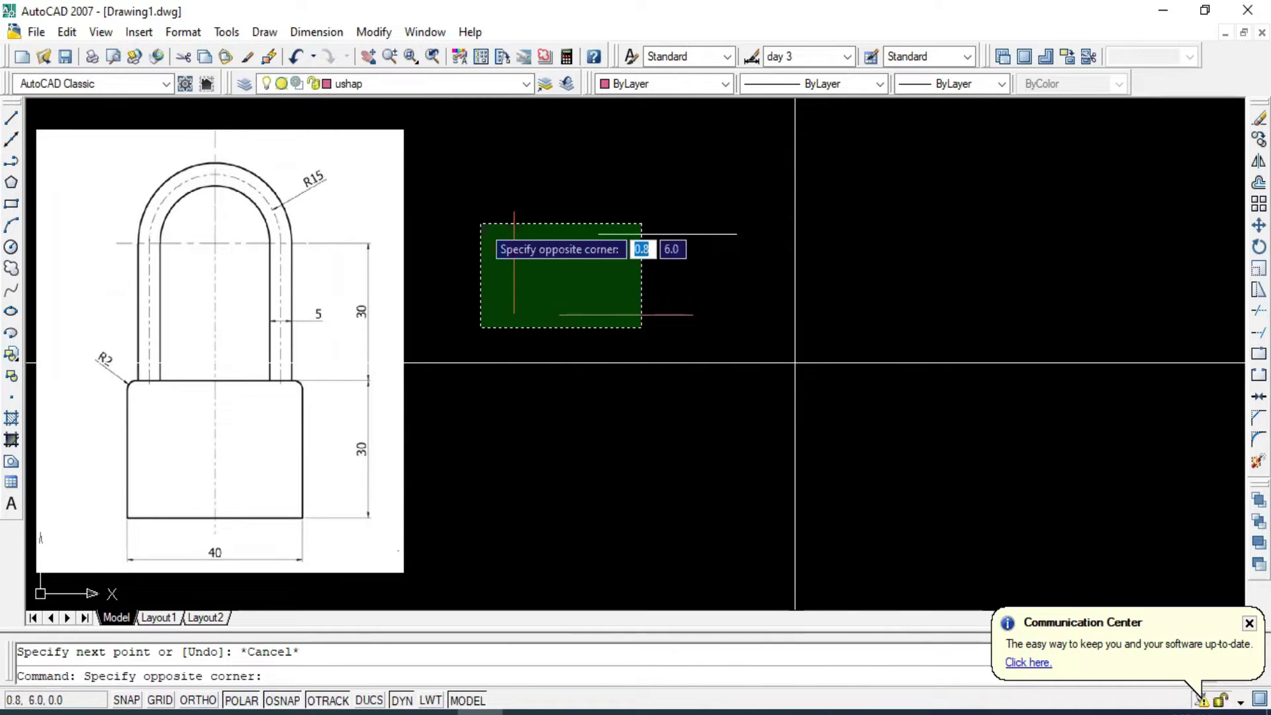
left_click(480, 223)
key("Delete")
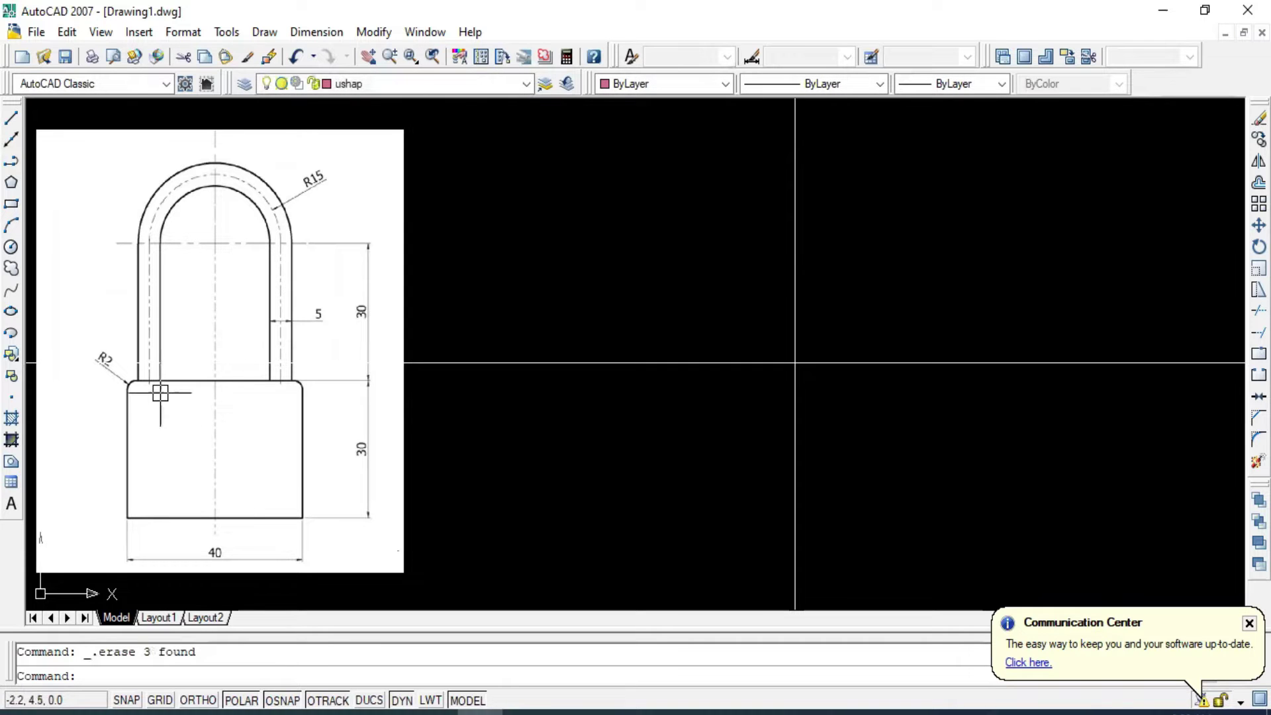
Make rec the current layer and reposition the view.
left_click(526, 83)
left_click(388, 132)
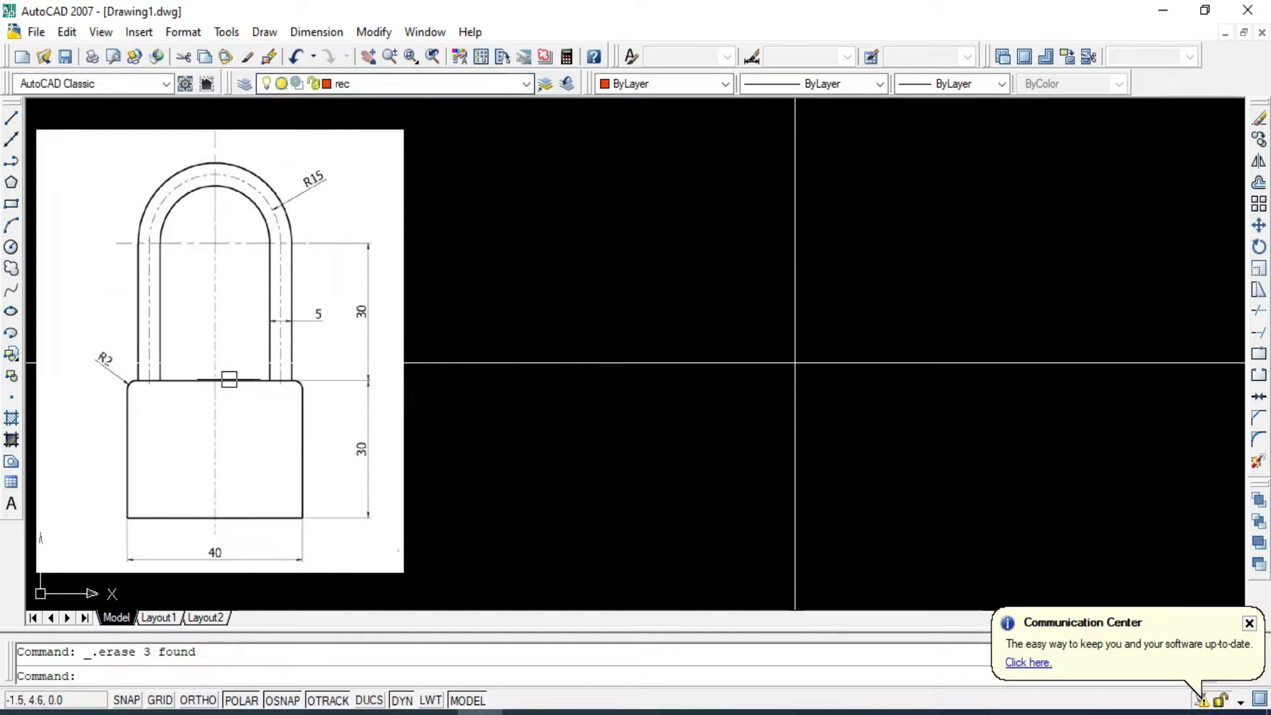
scroll(700, 310, "down", 2)
scroll(700, 309, "up", 1)
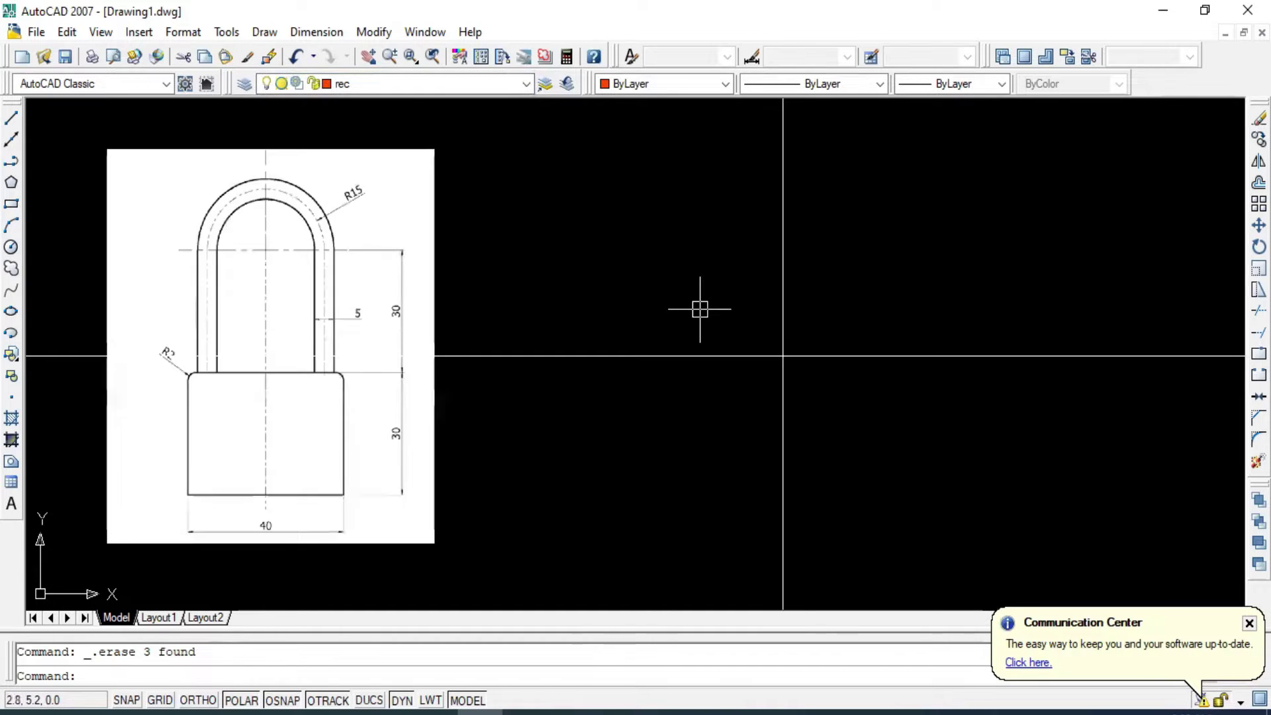
middle_click_drag(698, 309, 664, 302)
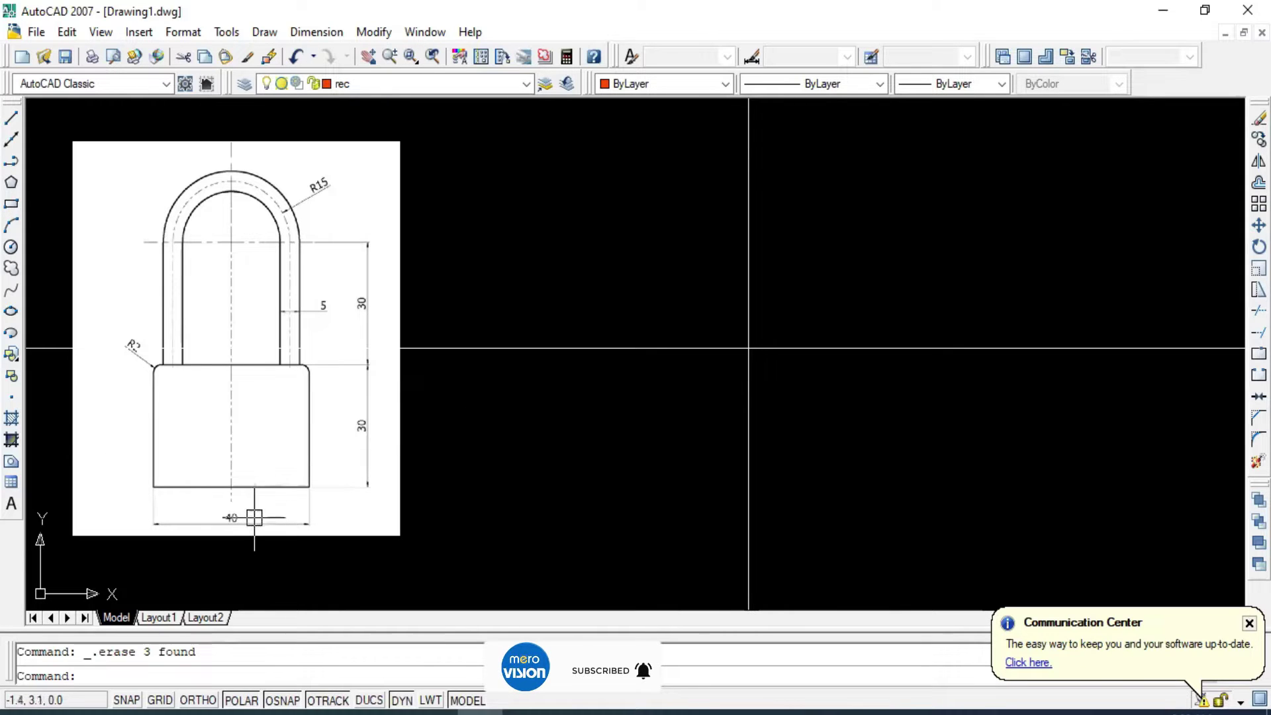
Draw a 20-unit horizontal line from the construction lines' snap point.
left_click(12, 136)
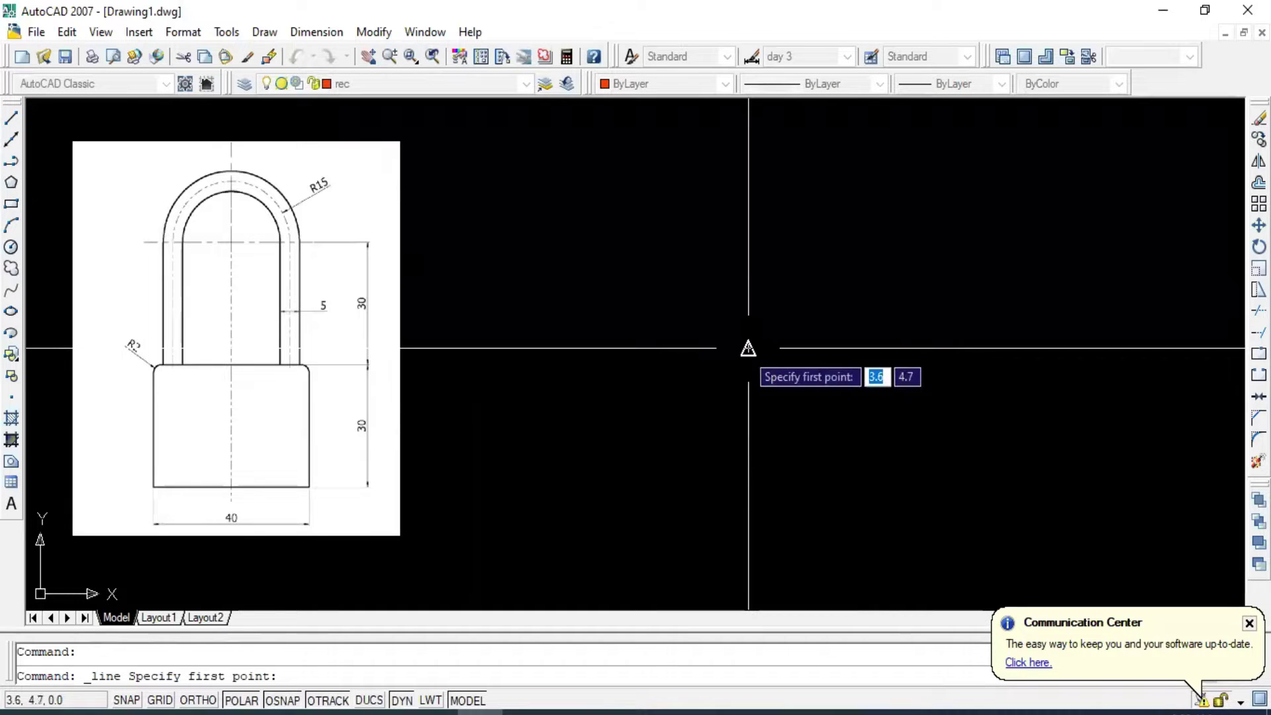
left_click(748, 347)
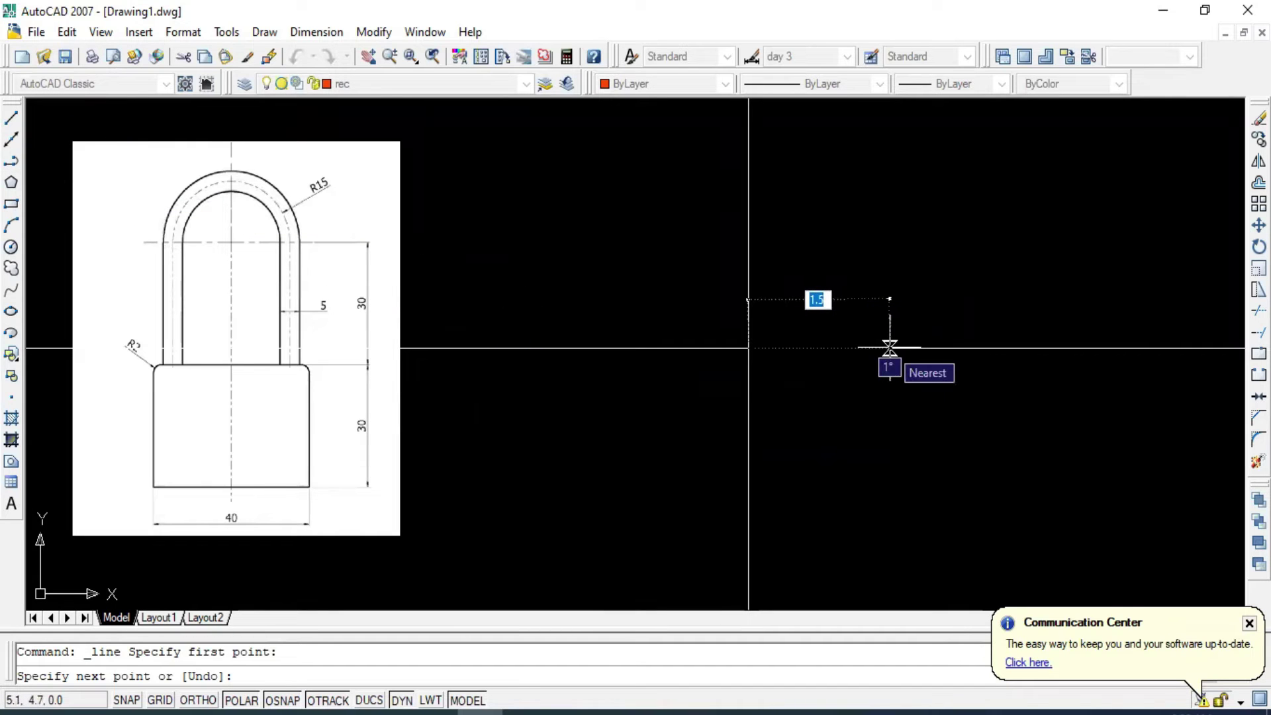
type("20")
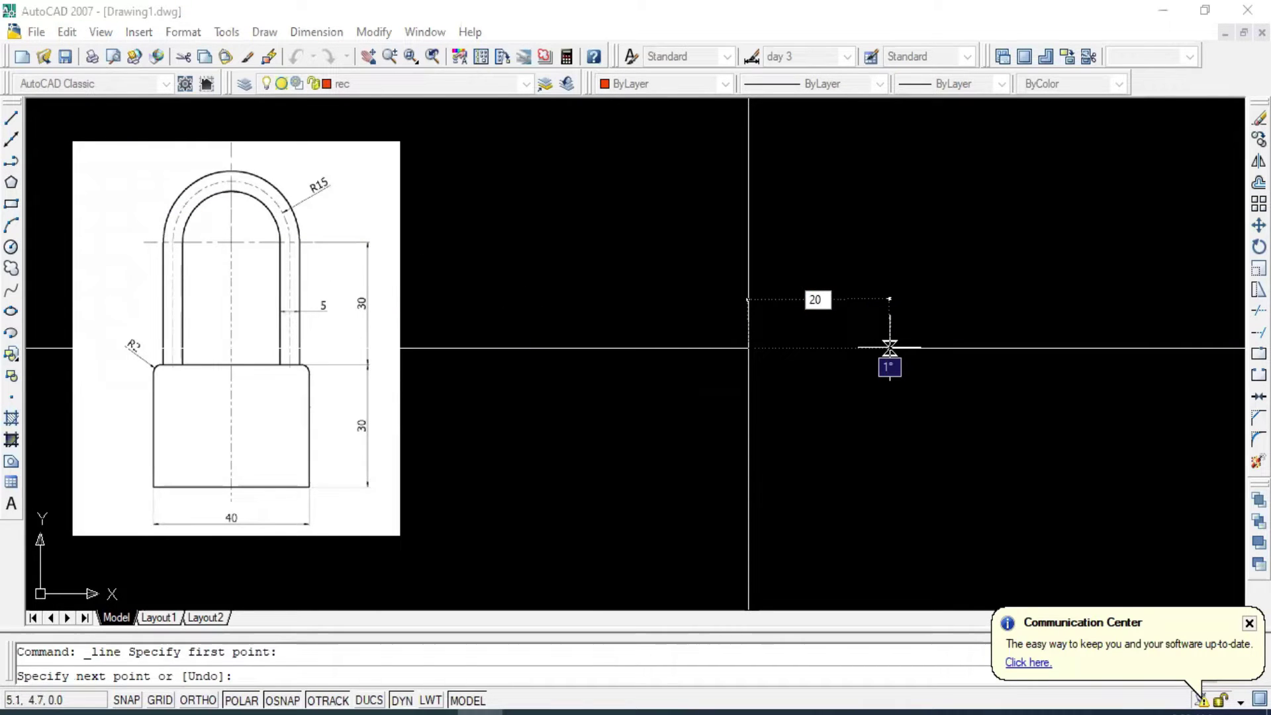
key("Return")
key("Return")
scroll(444, 327, "down", 8)
left_click(414, 335)
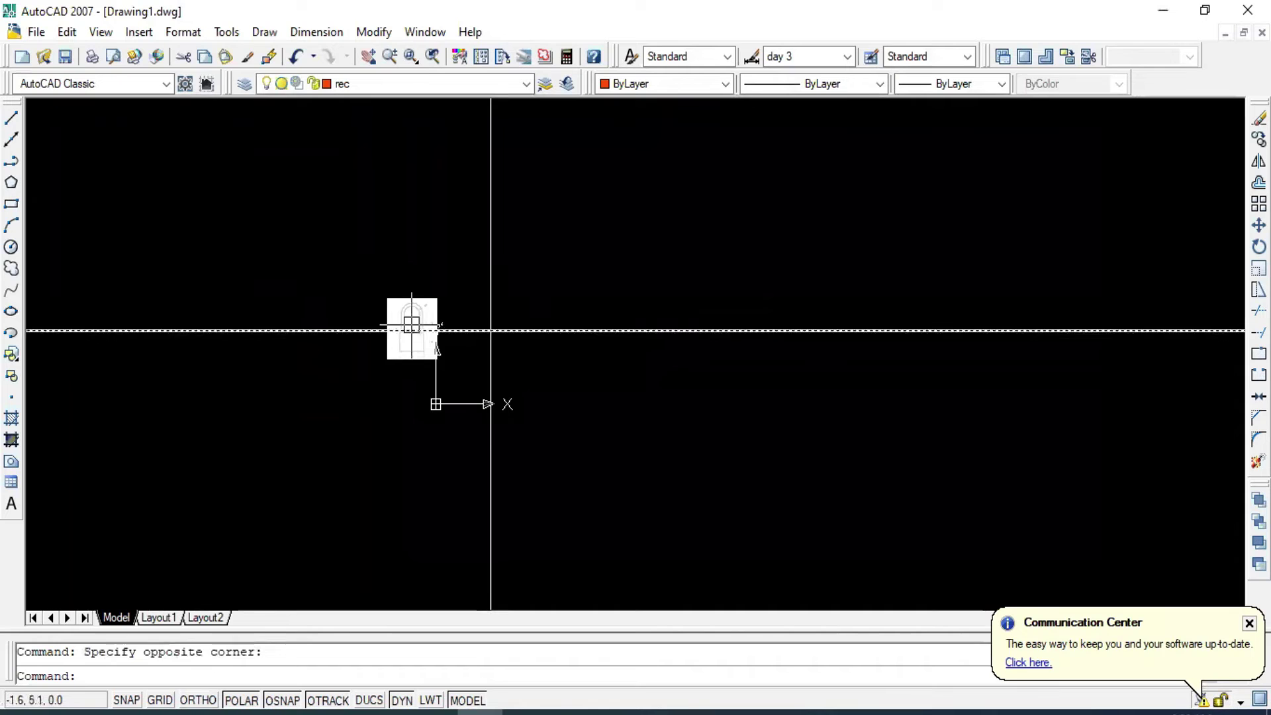
Select the padlock reference image and enlarge it by dragging its corner grip.
key("Escape")
left_click(415, 311)
key("Escape")
left_click(414, 301)
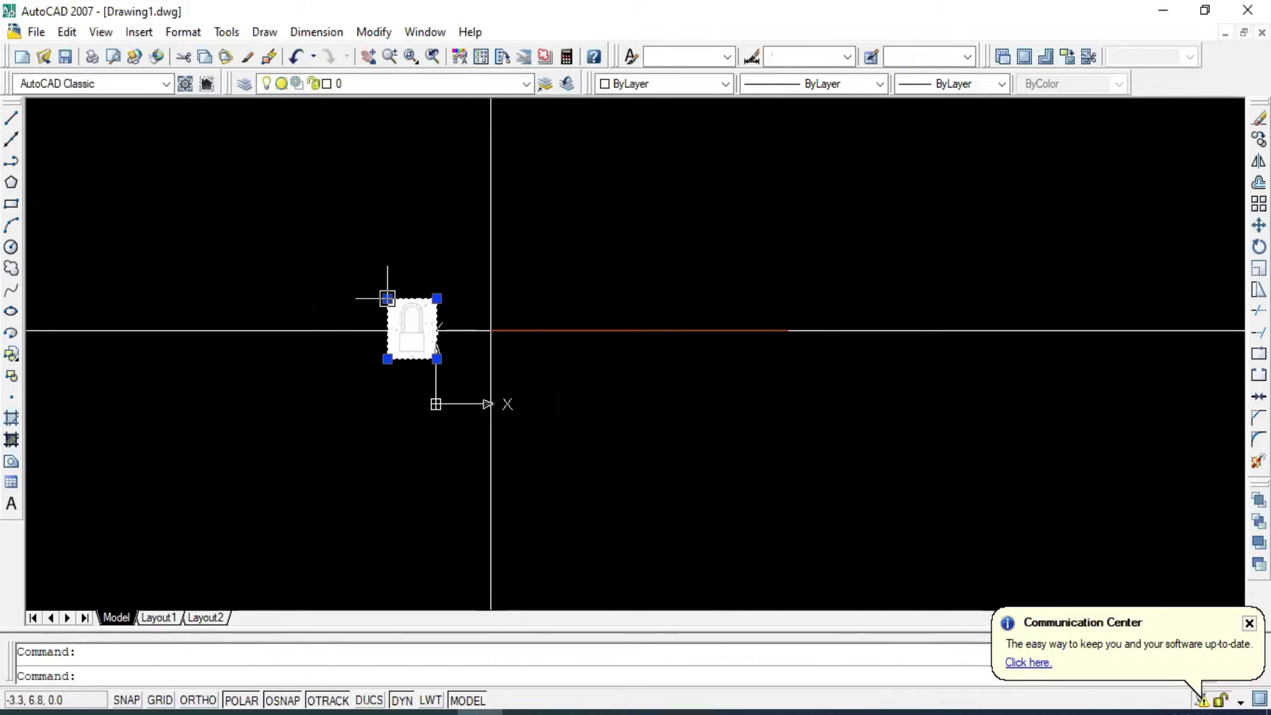
left_click(387, 299)
left_click(301, 206)
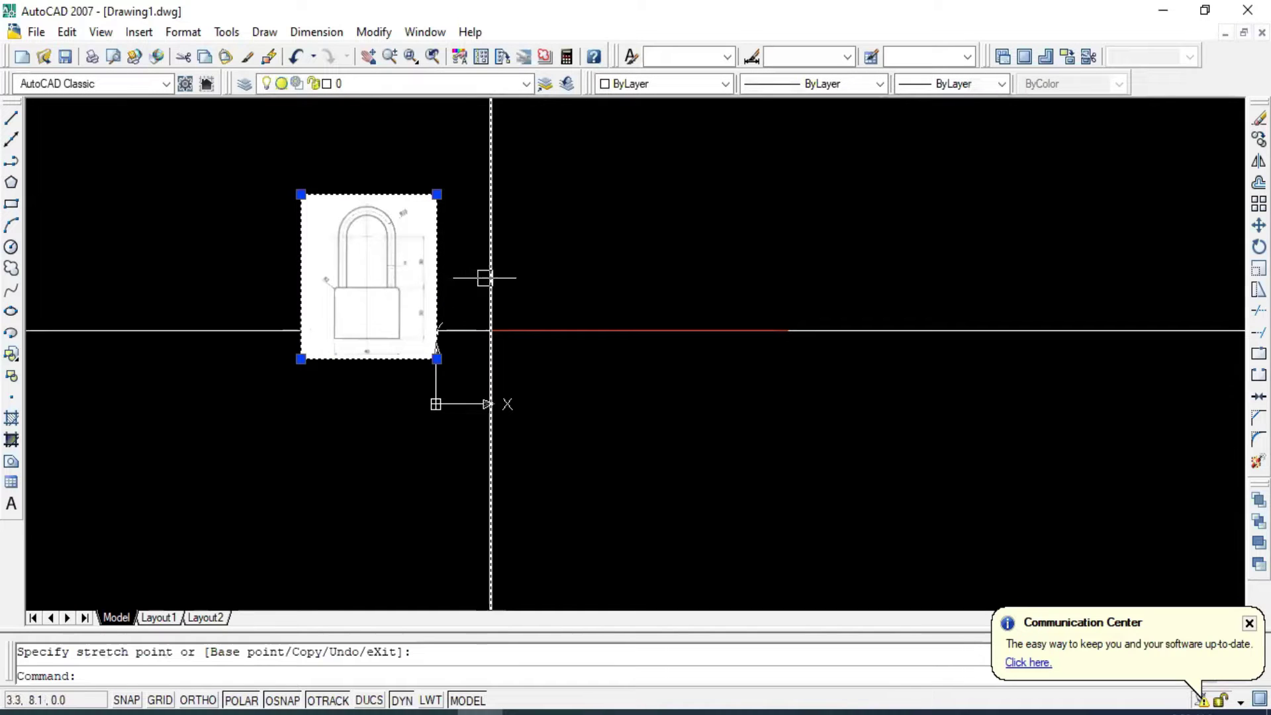
middle_click_drag(439, 275, 510, 296)
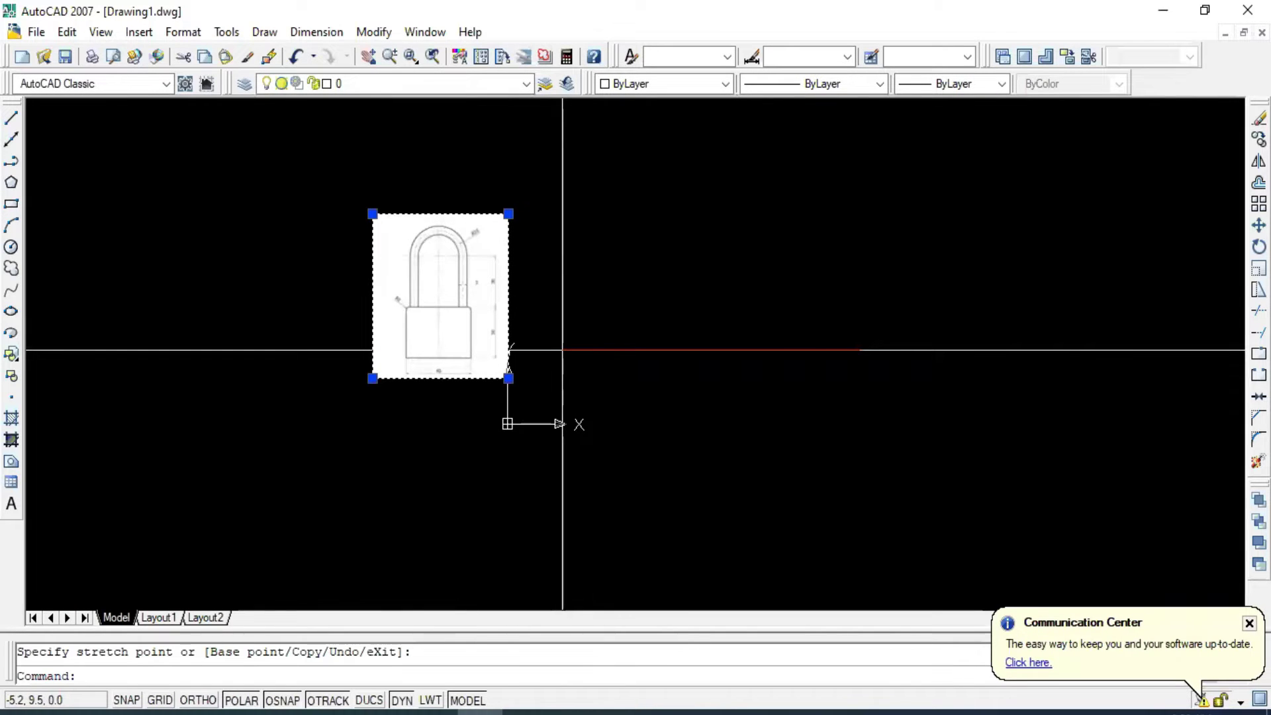
Move the padlock image to the left of the red line and frame both in view.
right_click(562, 350)
left_click(470, 476)
left_click(483, 306)
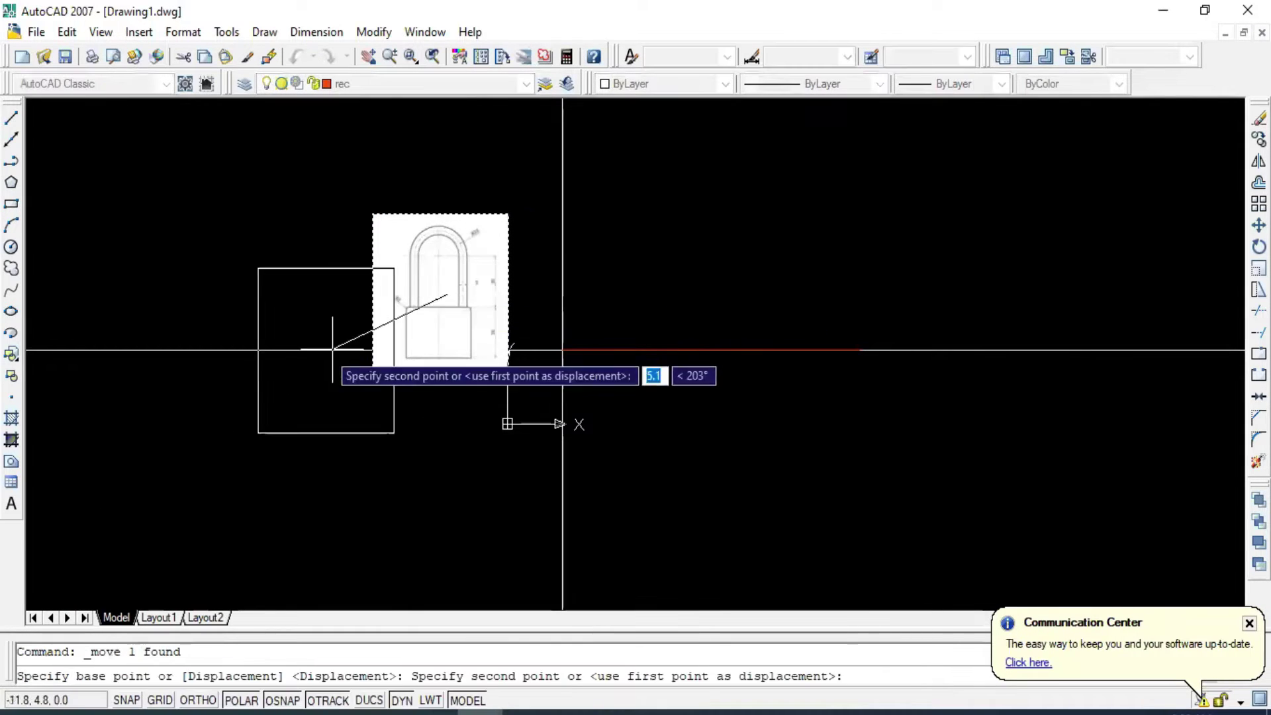
left_click(228, 363)
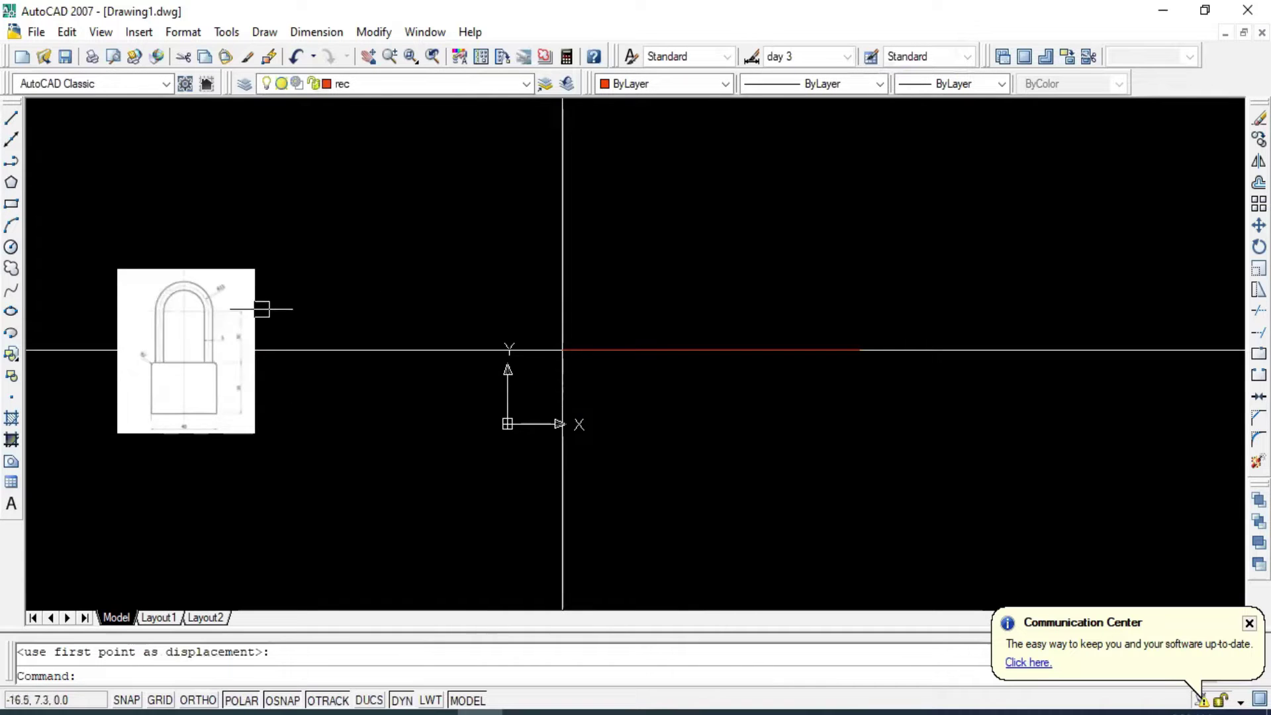
scroll(261, 309, "up", 2)
middle_click_drag(243, 311, 292, 275)
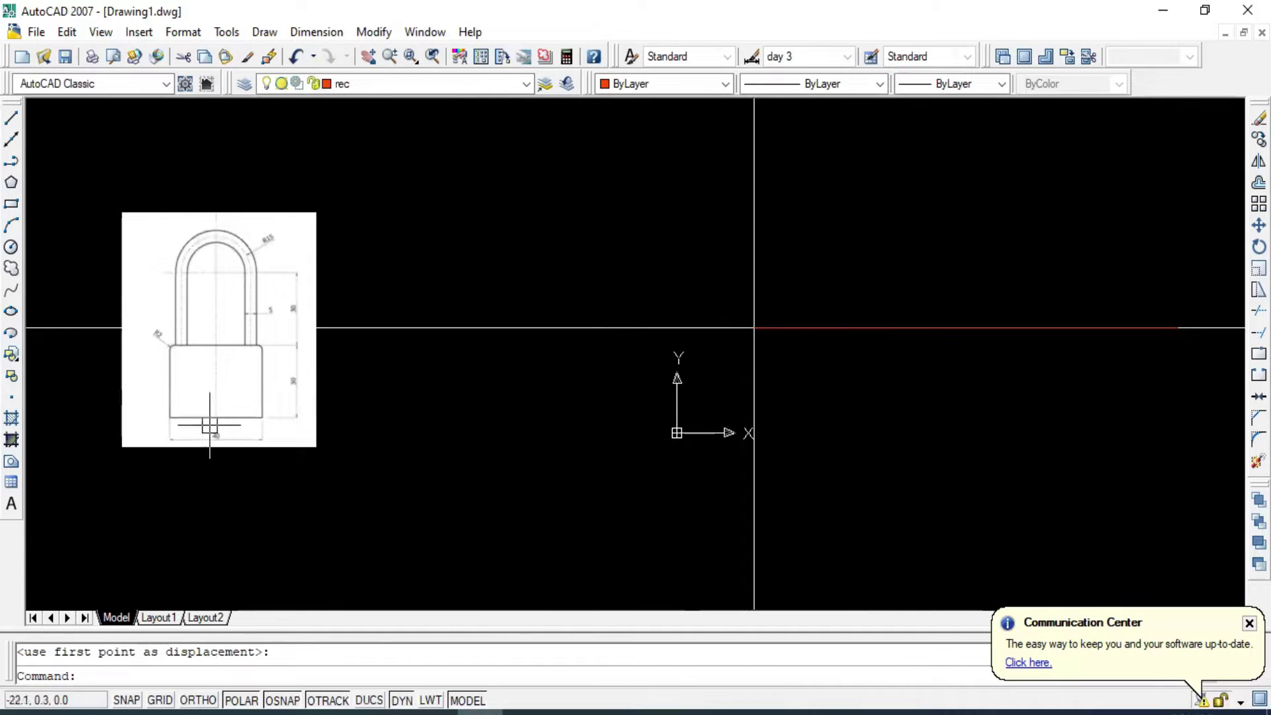
Extend the red line 20 units left at 180° from its endpoint.
left_click(11, 117)
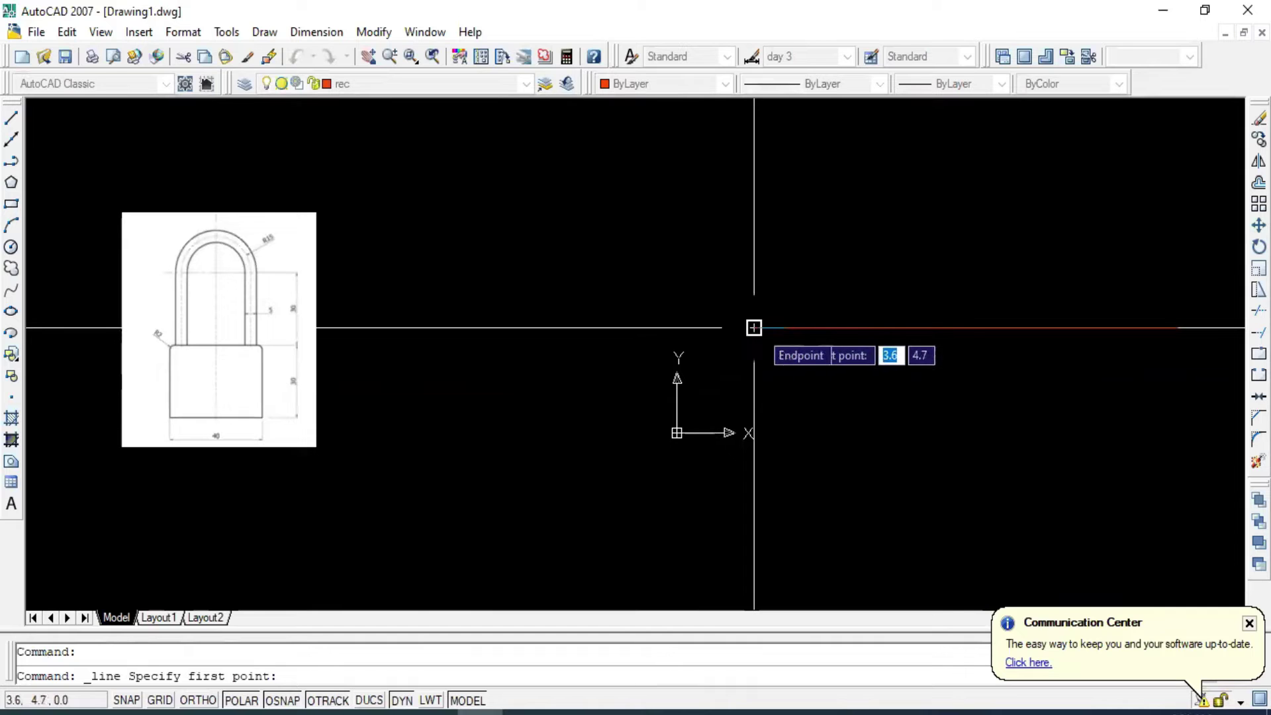
key("Escape")
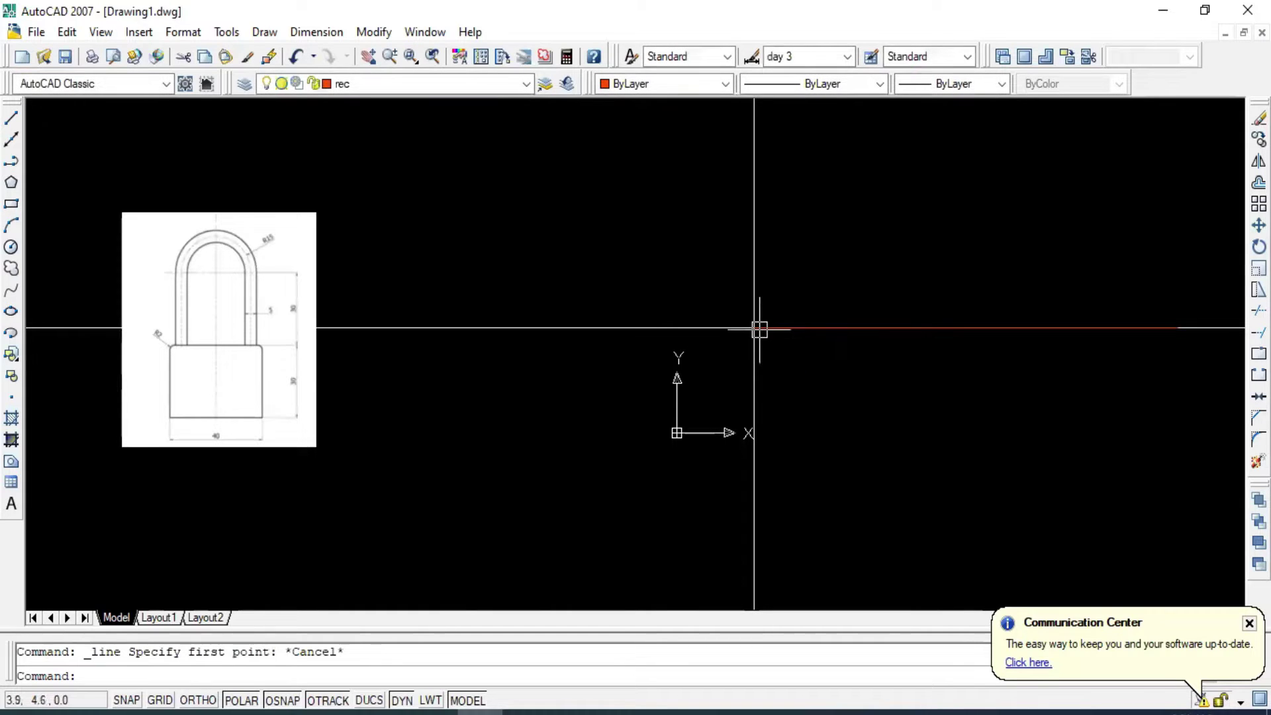
left_click(11, 119)
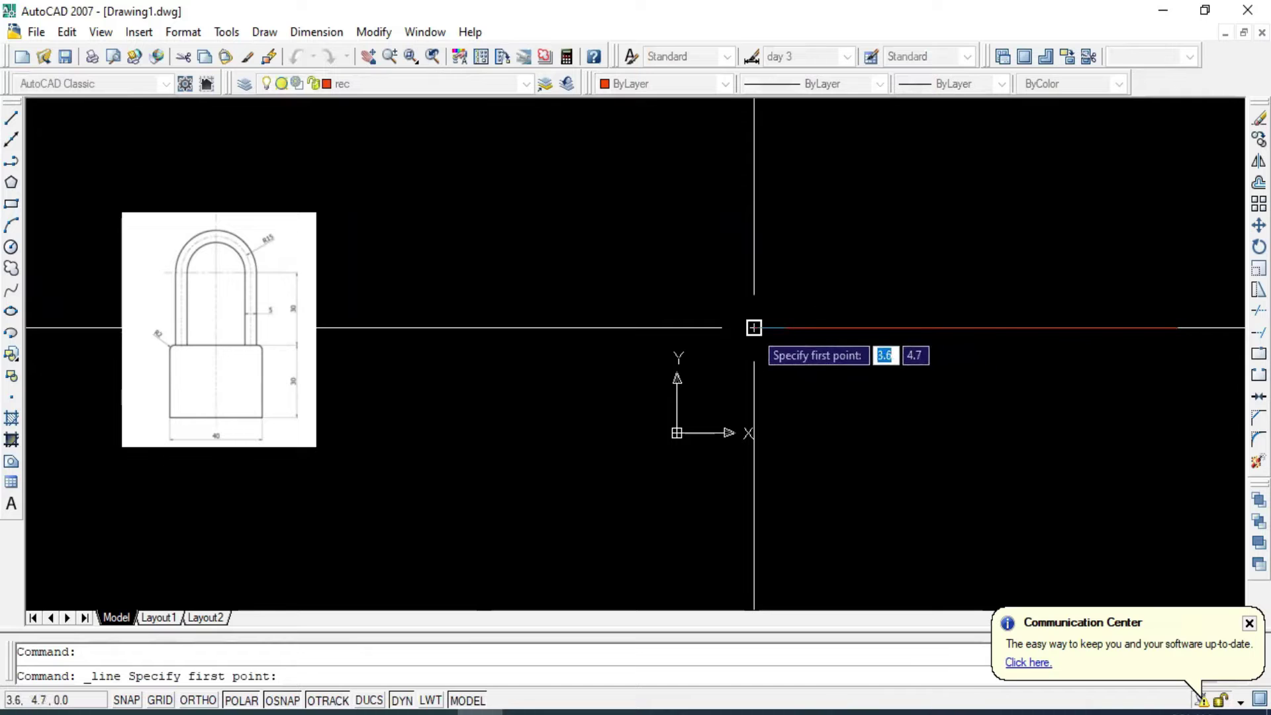
left_click(753, 327)
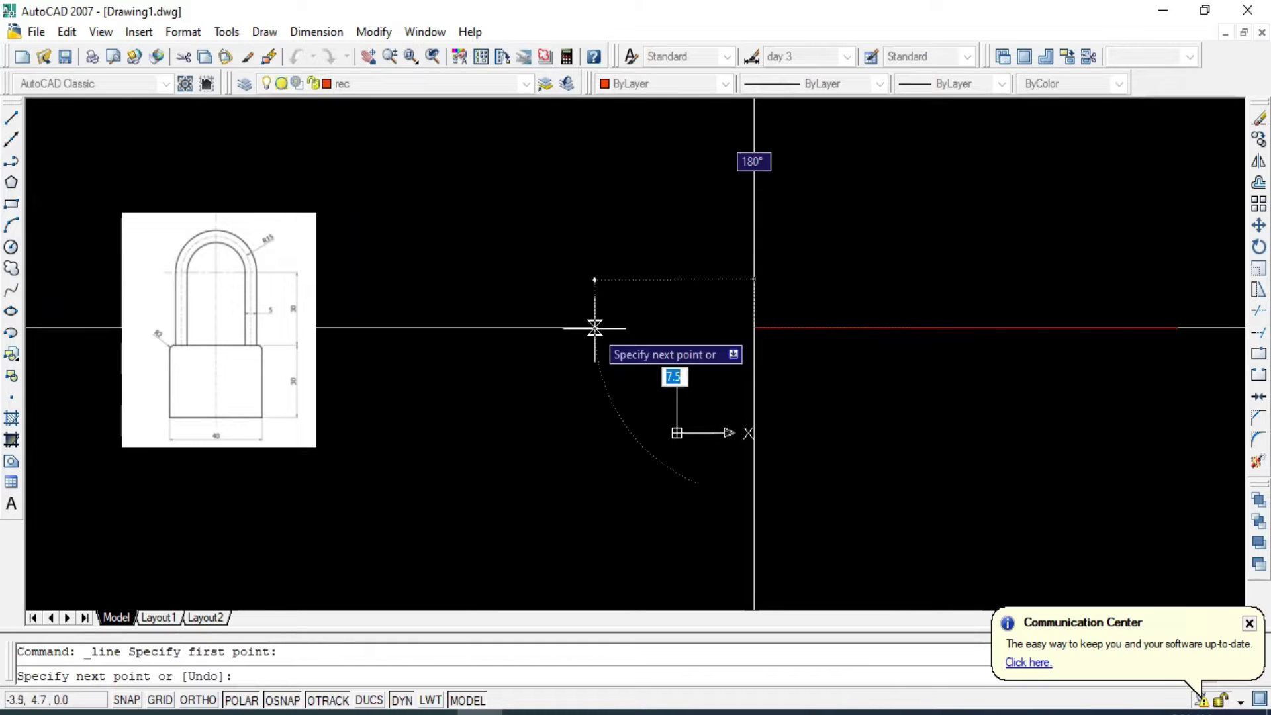
type("20")
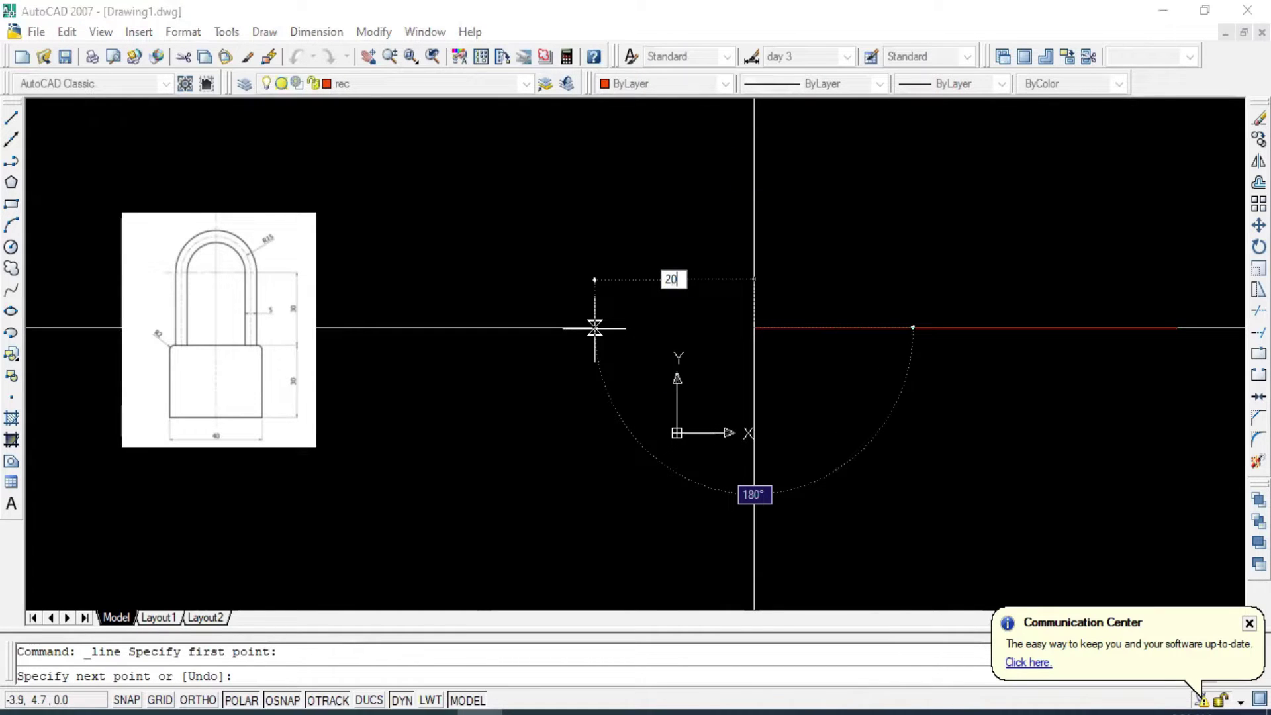
key("Tab")
type("1")
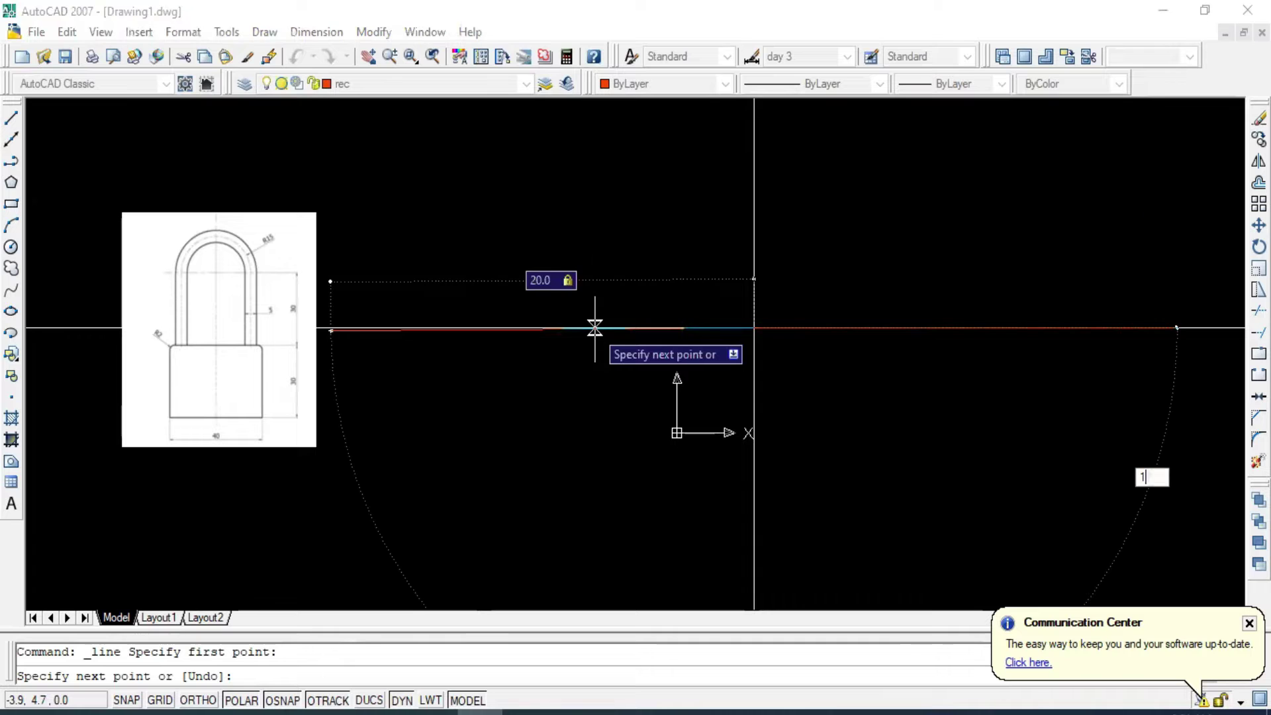
key("Return")
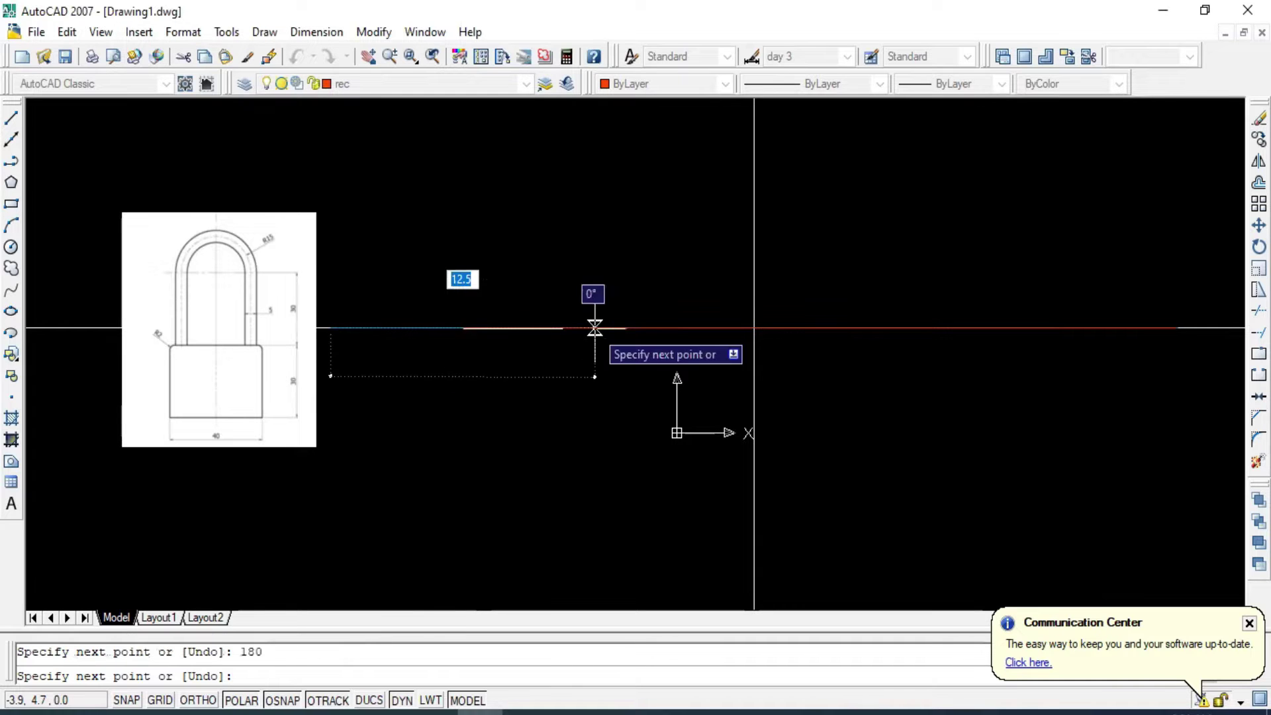
key("Escape")
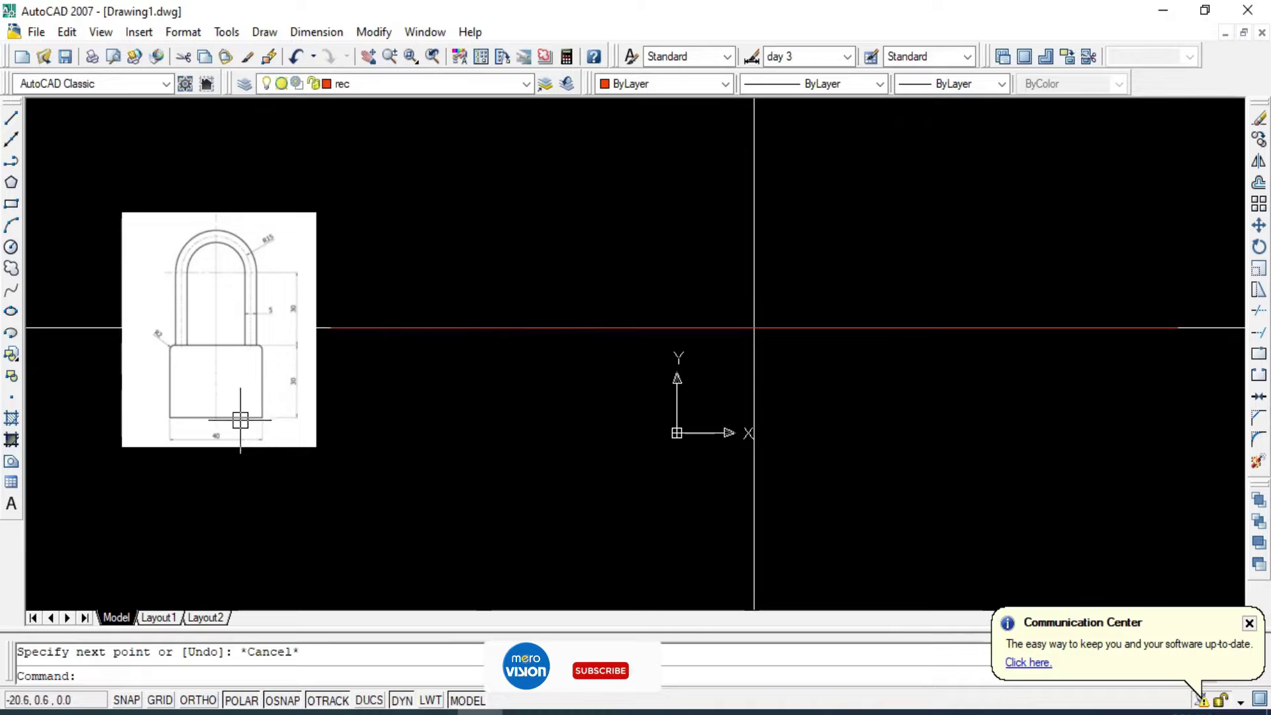
Start a new line and pan and zoom to frame the padlock image and rec line.
scroll(219, 417, "up", 2)
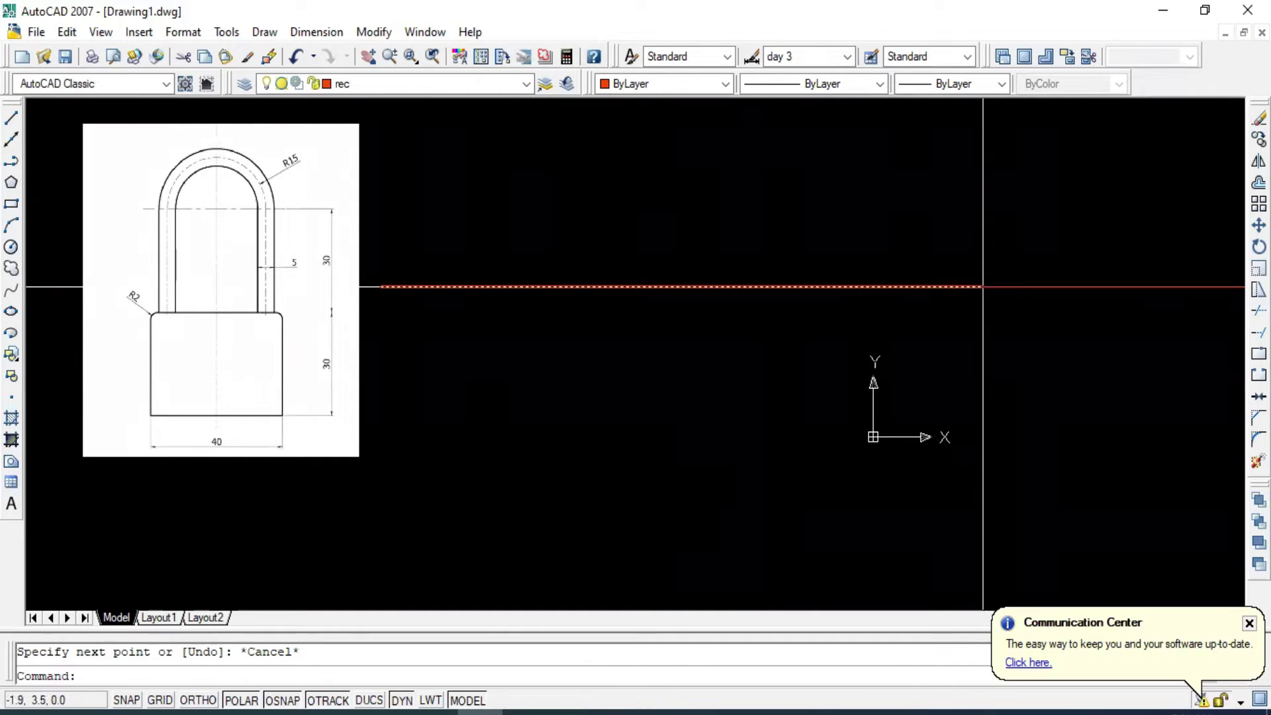
middle_click_drag(991, 349, 895, 390)
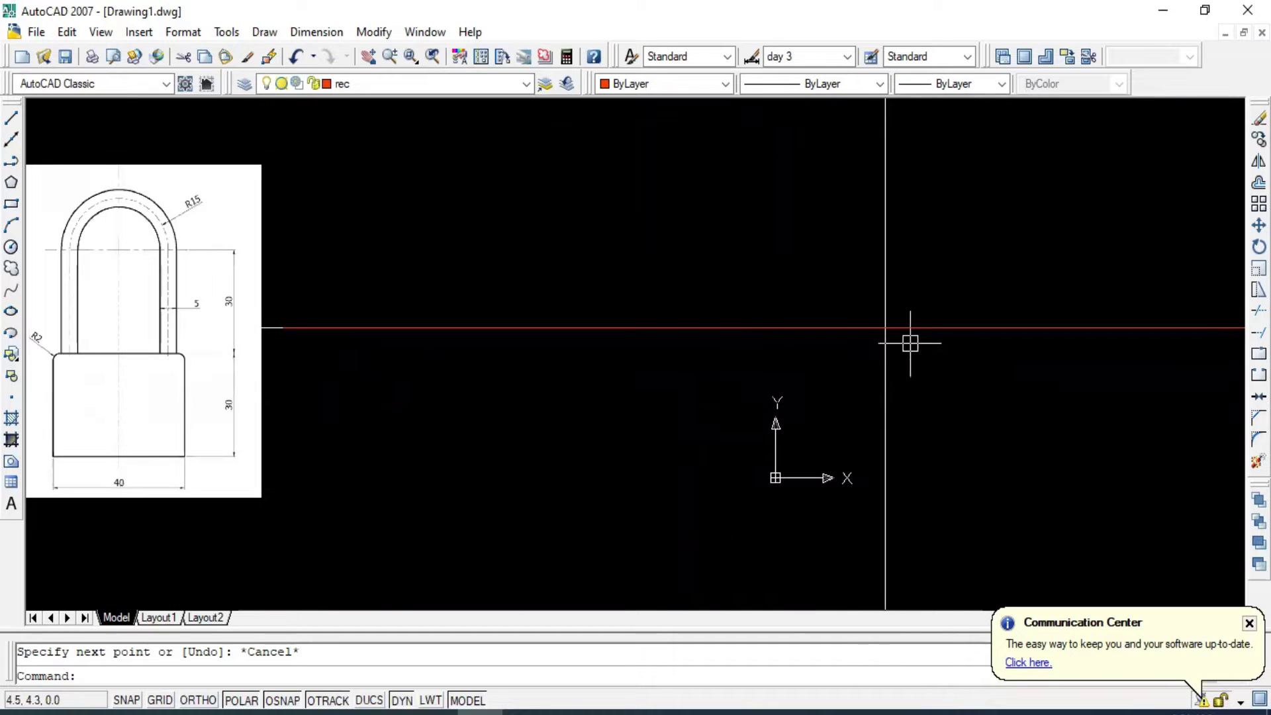
middle_click_drag(907, 340, 975, 322)
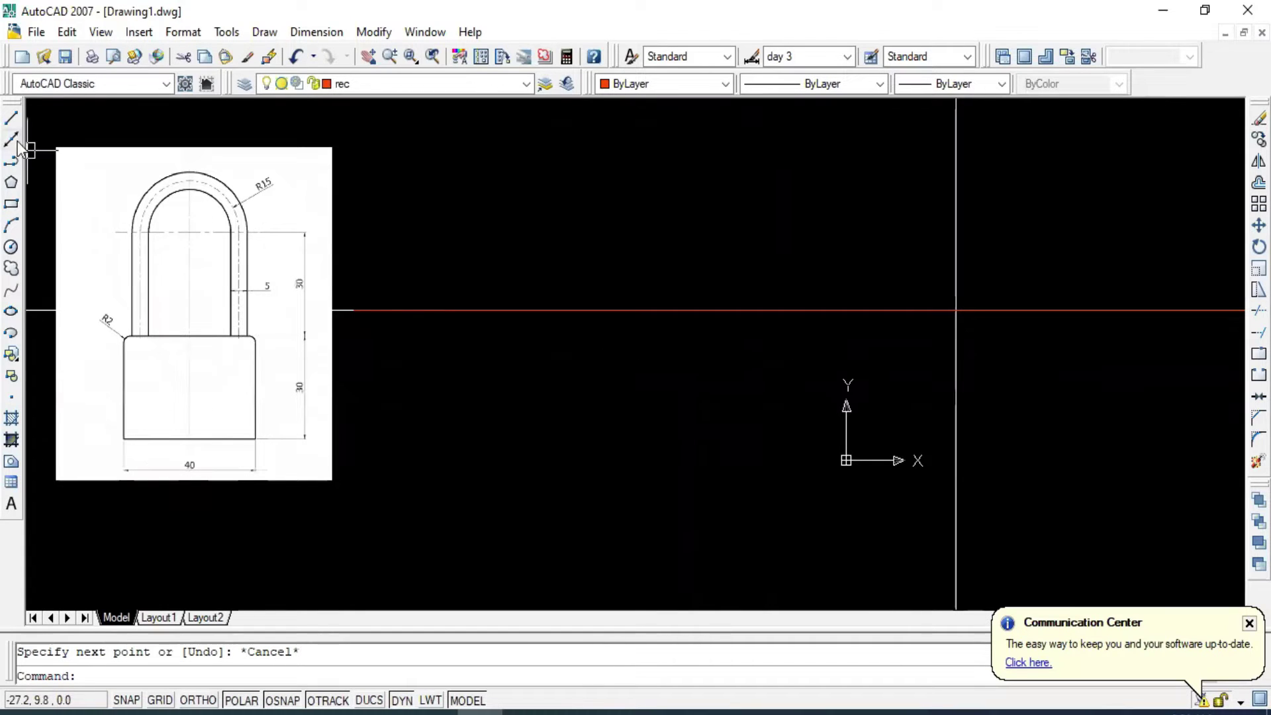
left_click(22, 119)
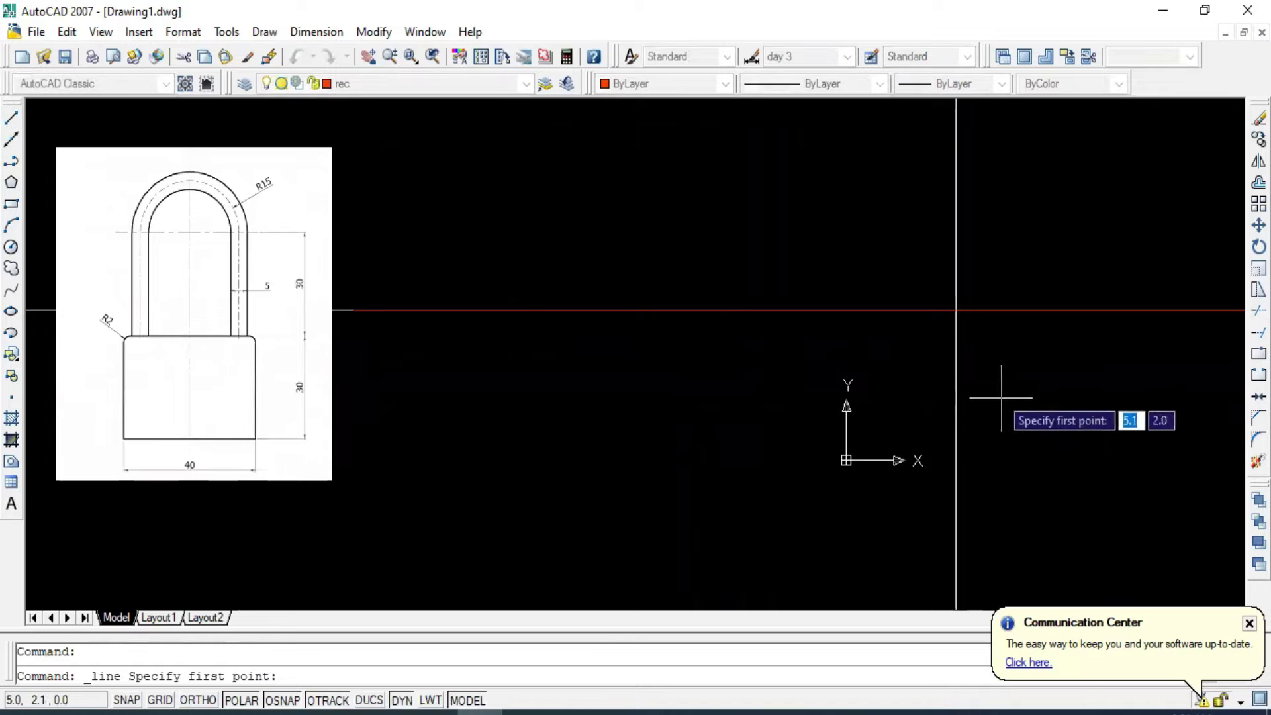
middle_click_drag(980, 411, 811, 409)
scroll(583, 411, "down", 2)
middle_click_drag(517, 412, 586, 412)
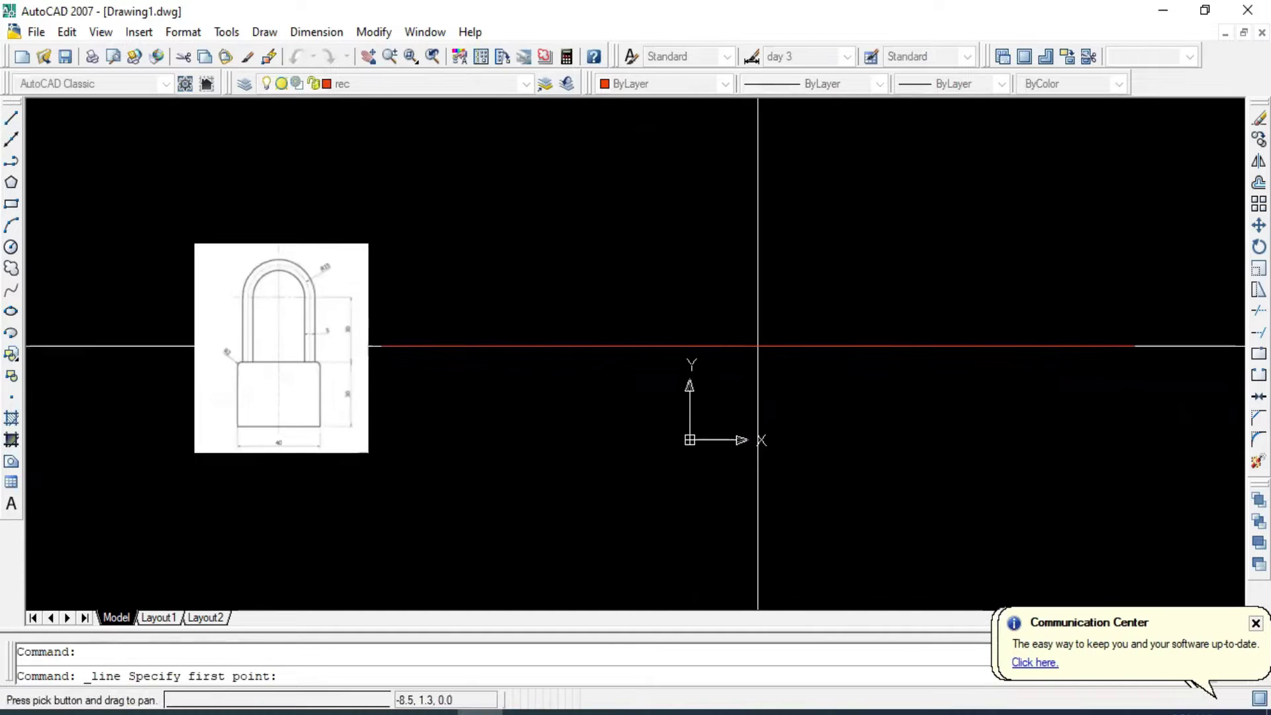
scroll(379, 410, "up", 1)
scroll(379, 411, "up", 1)
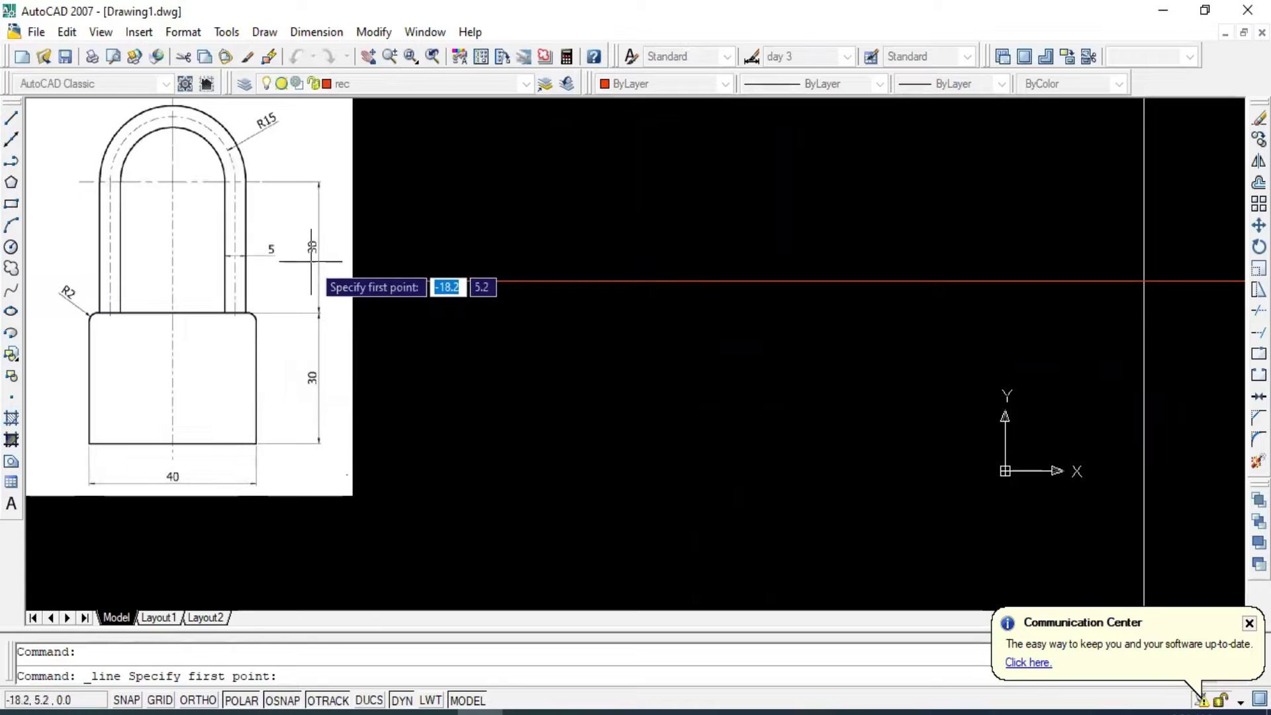
scroll(728, 404, "down", 1)
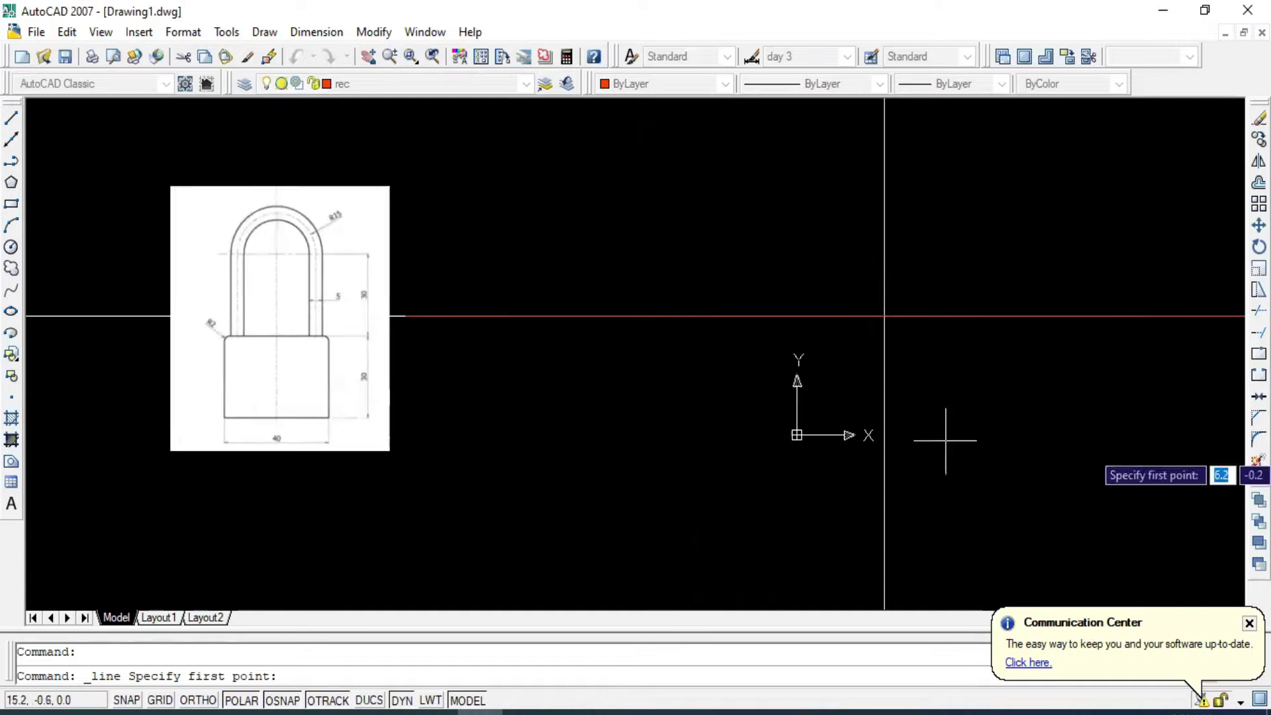
middle_click_drag(945, 434, 753, 431)
scroll(880, 351, "down", 1)
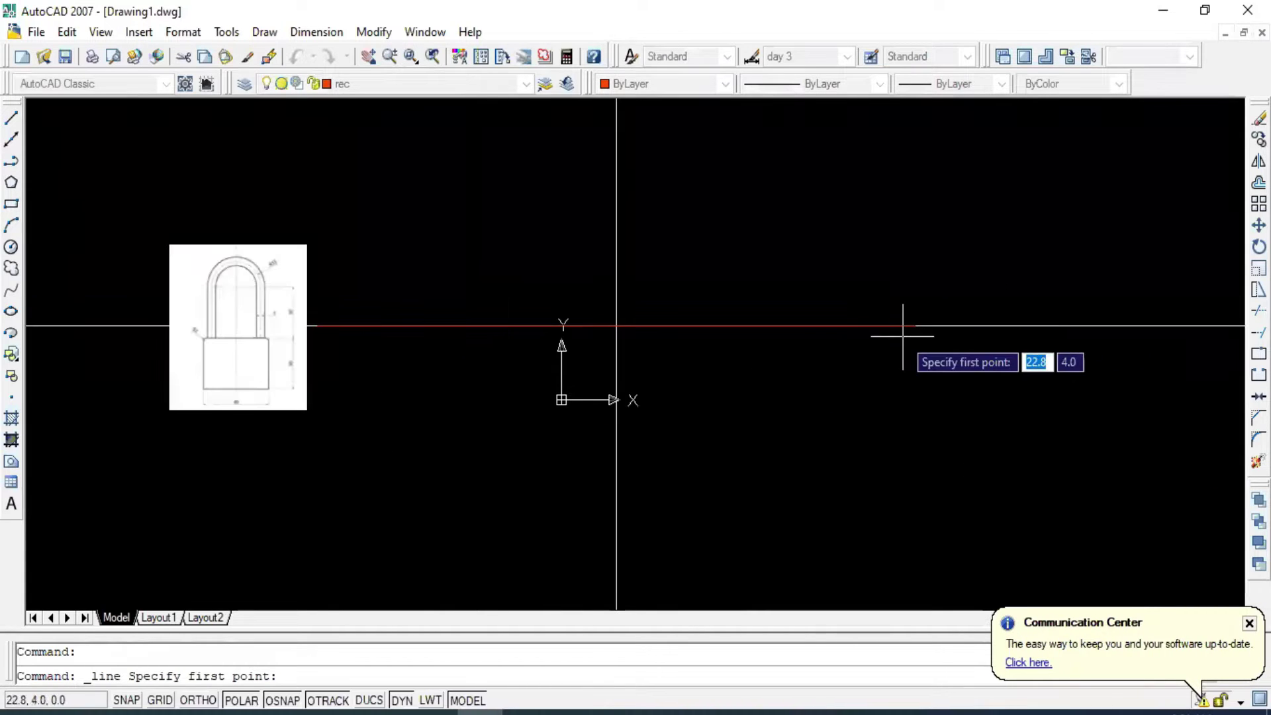
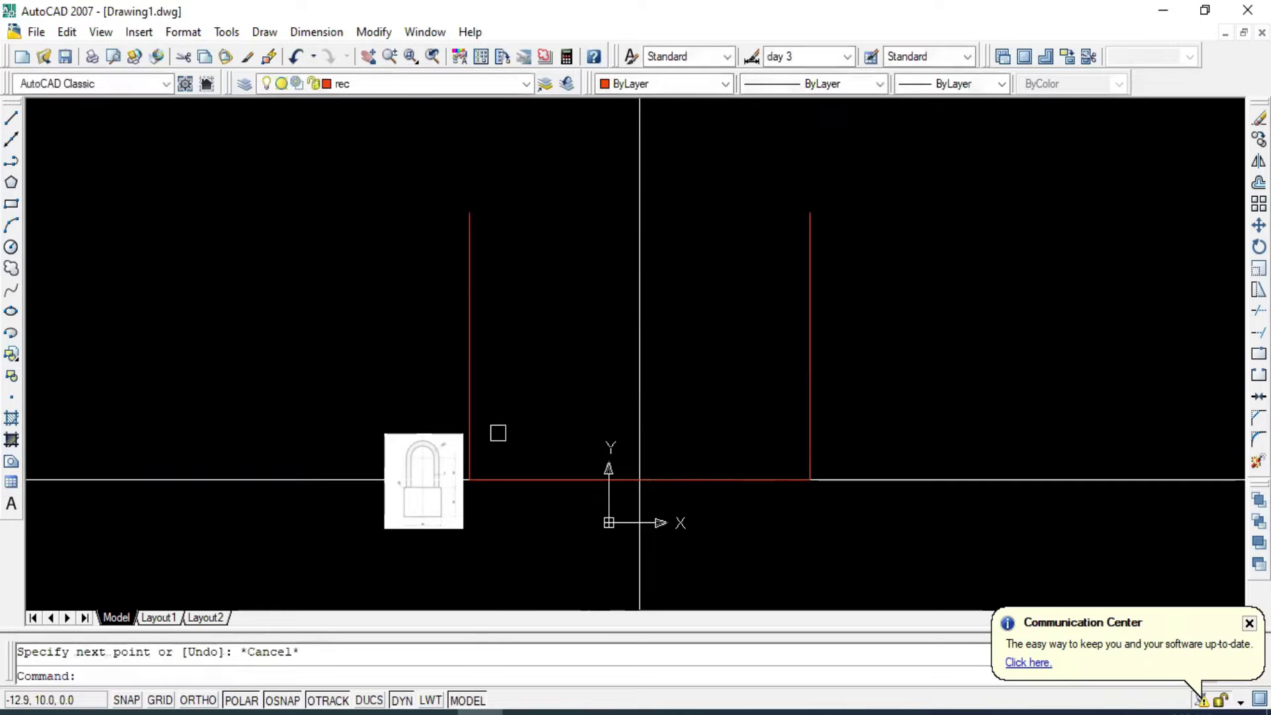
Draw a top edge joining the tops of the two red verticals.
left_click(415, 479)
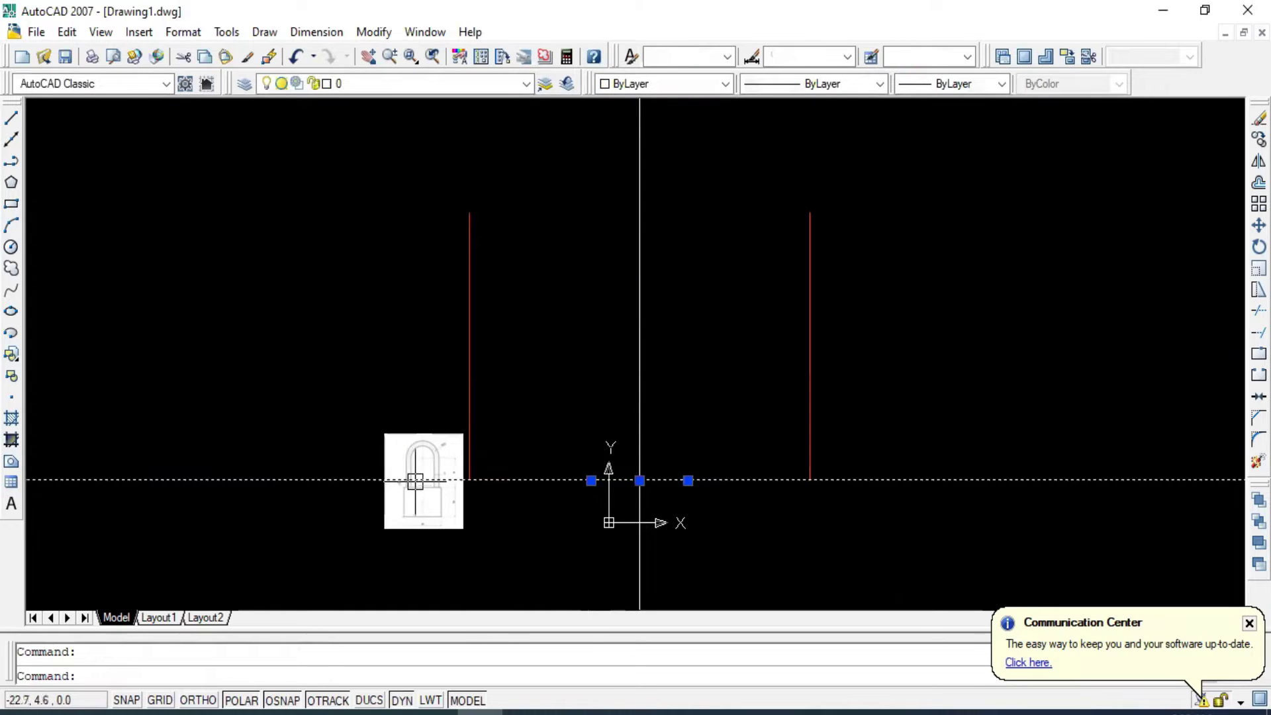
key("Escape")
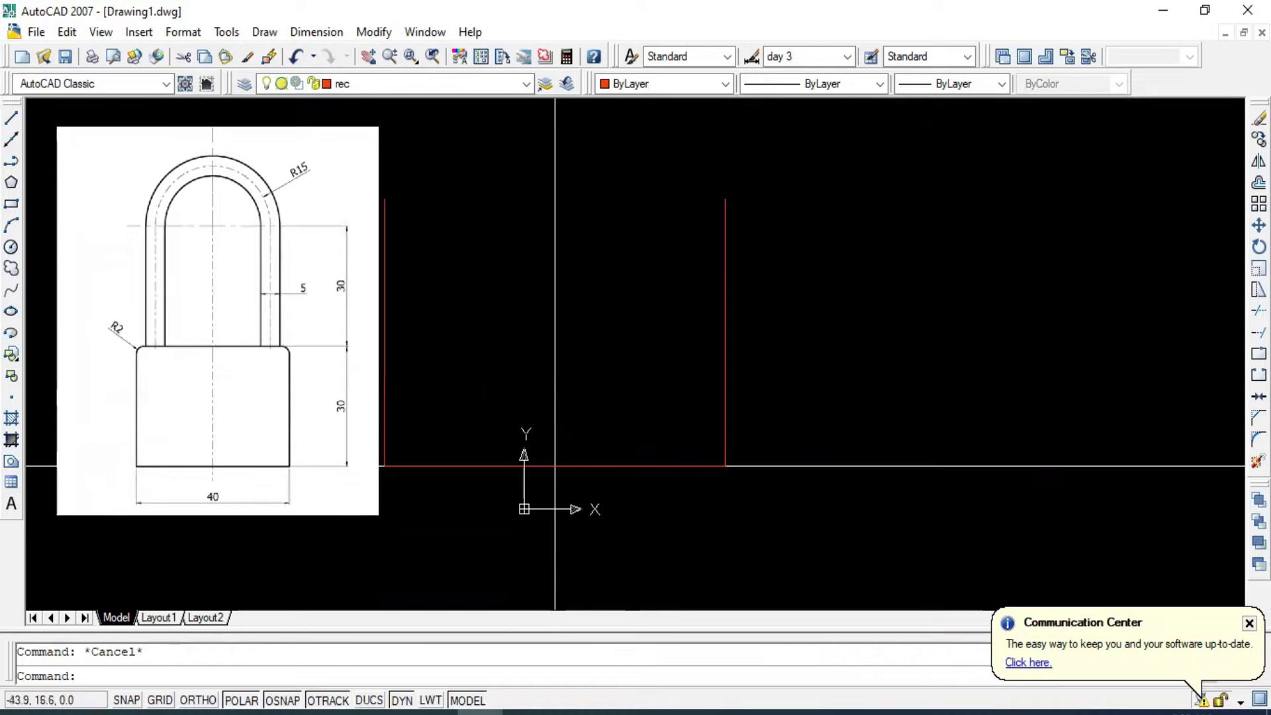
left_click(11, 118)
left_click(384, 198)
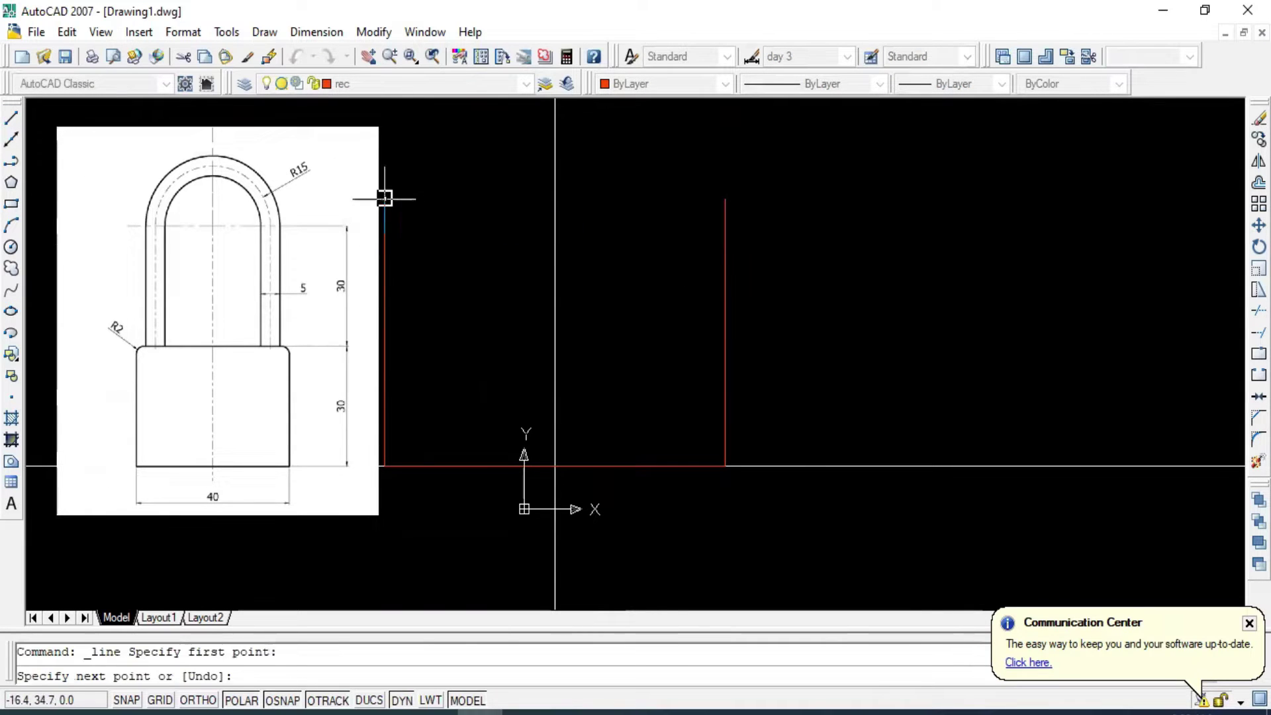
left_click(724, 198)
key("Escape")
key("Return")
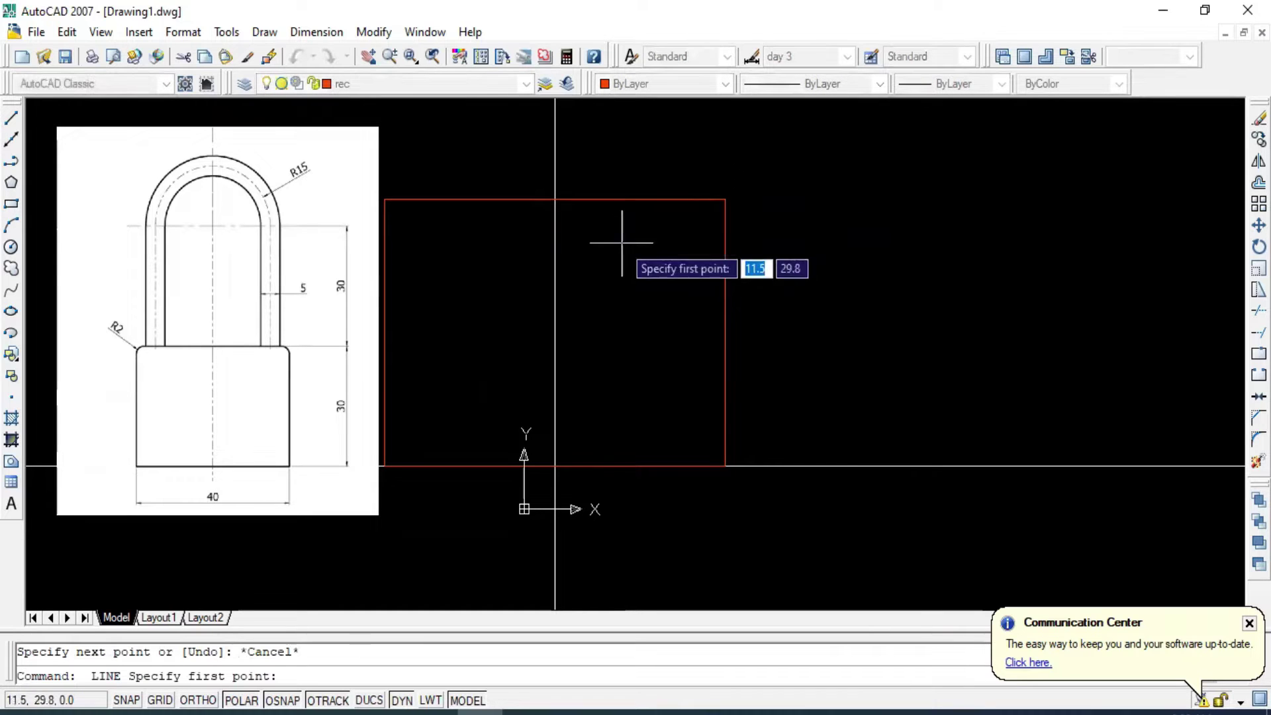
key("Escape")
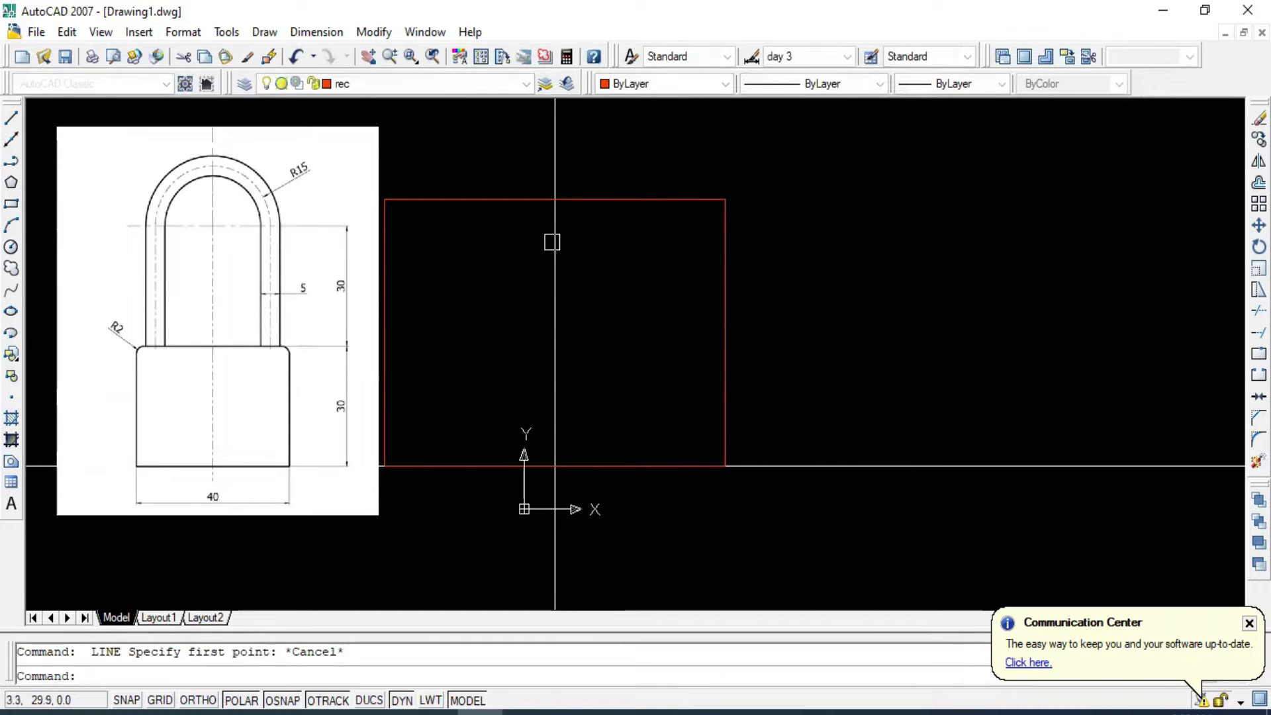
type("l")
key("Escape")
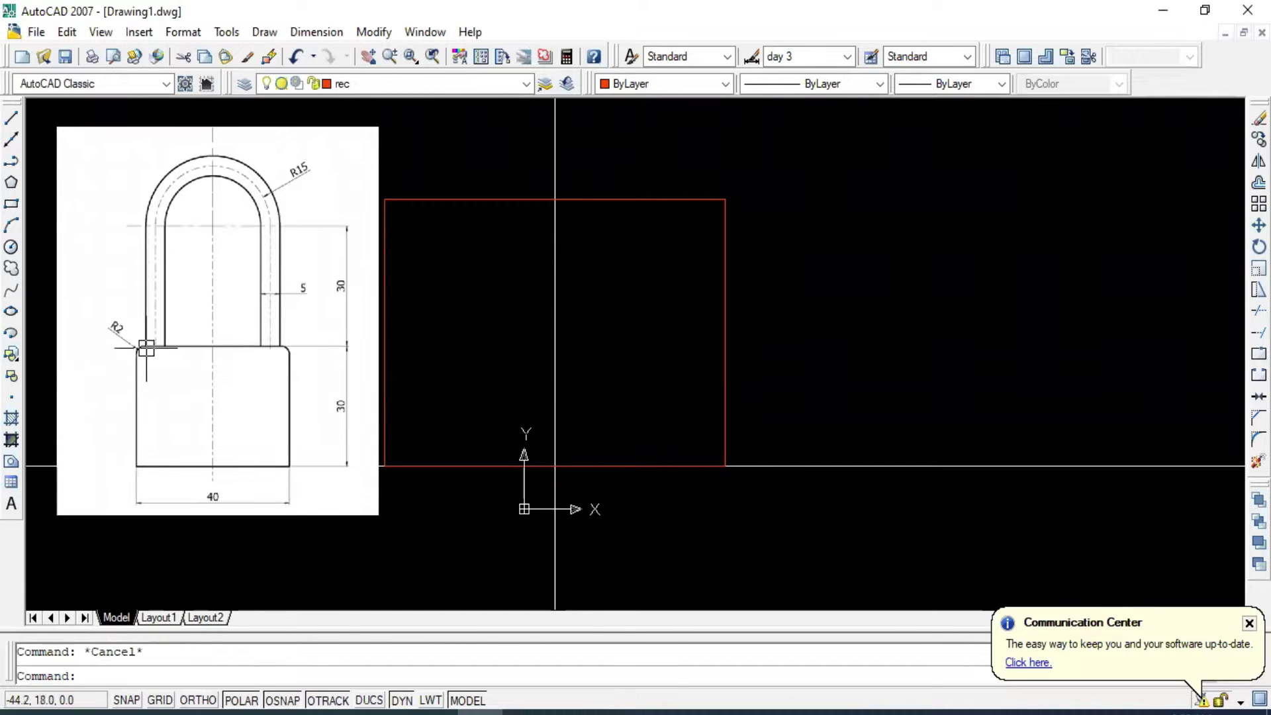
scroll(147, 349, "up", 2)
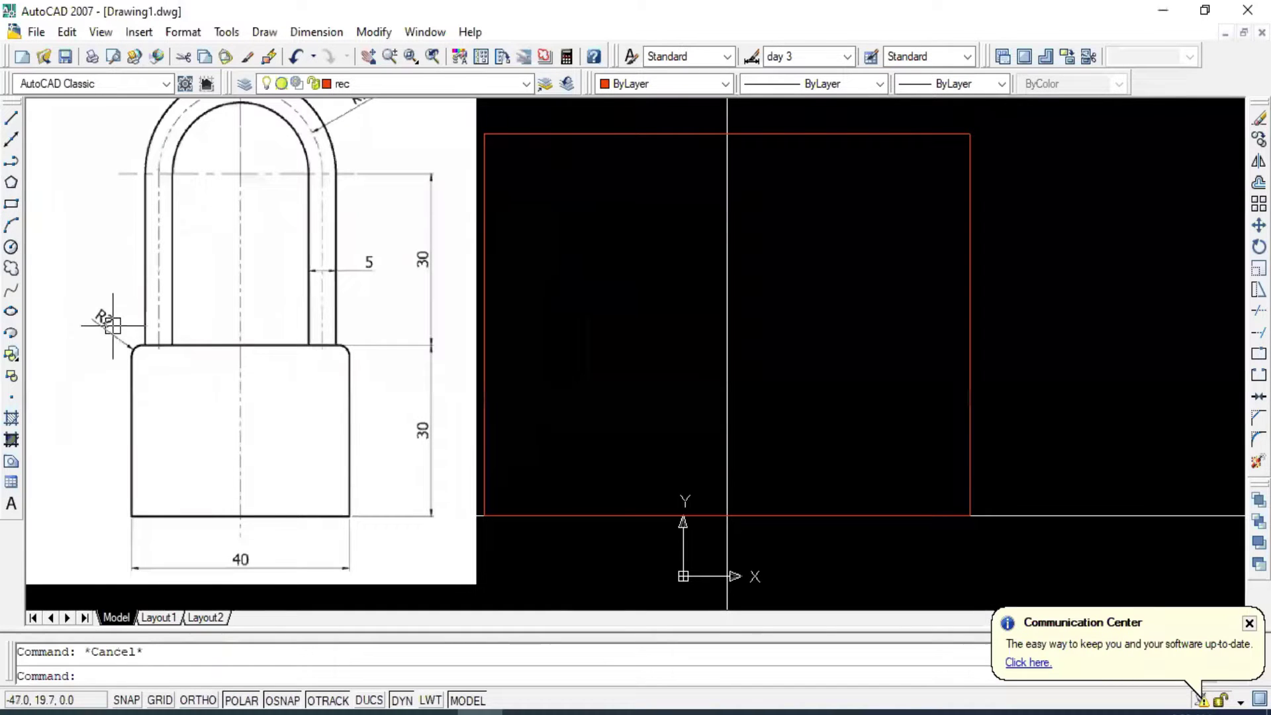
scroll(112, 326, "down", 3)
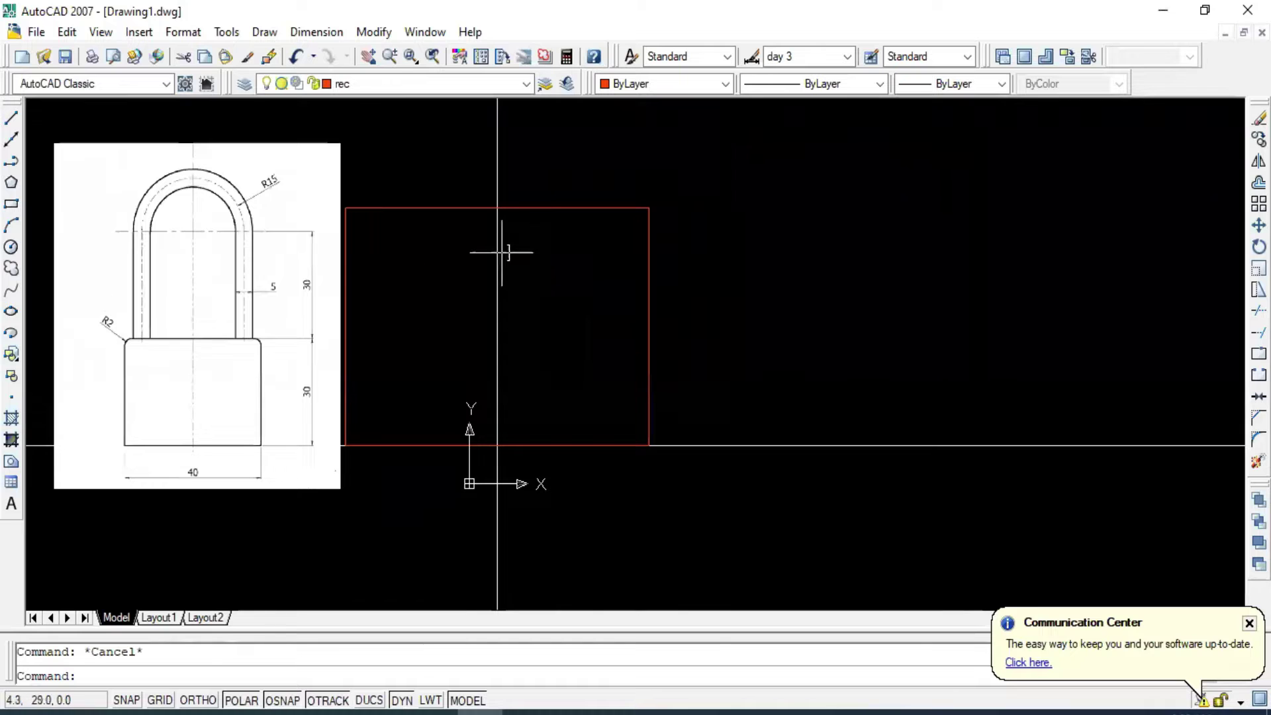
middle_click_drag(501, 253, 598, 280)
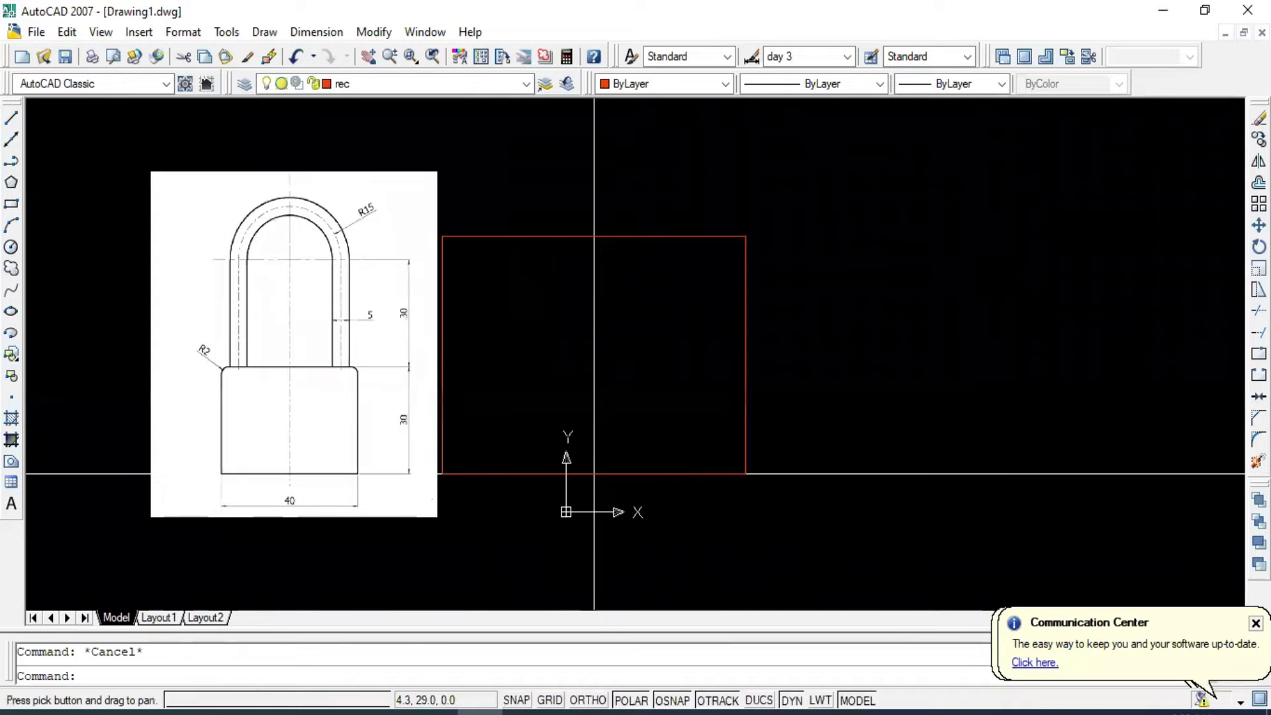
type("f")
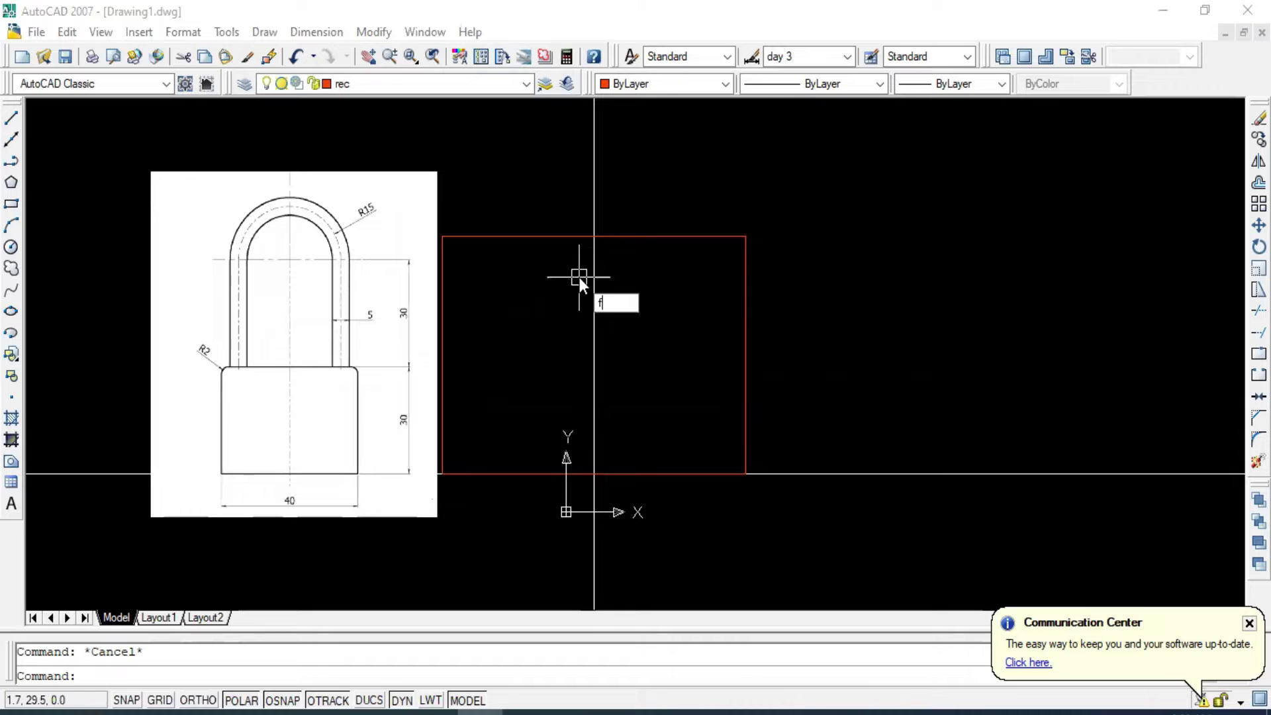
Fillet the rectangle's top-right and top-left corners with radius 2.
key("Return")
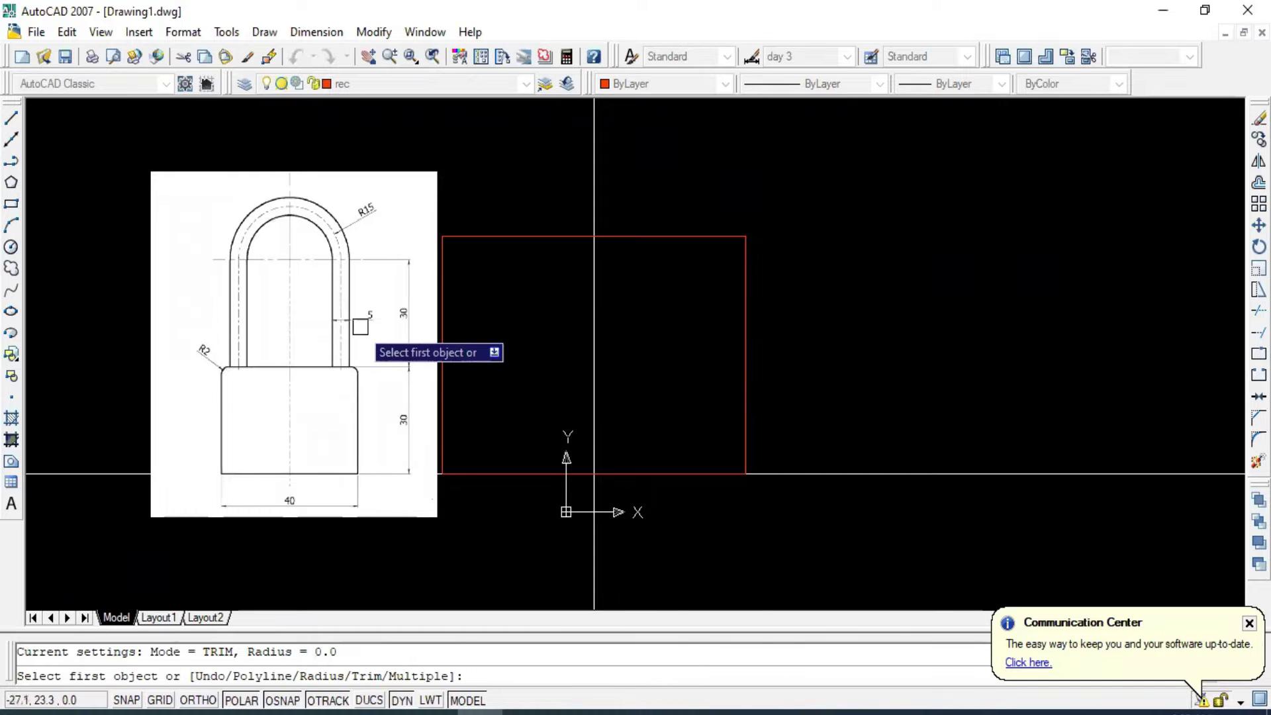
type("r")
key("Return")
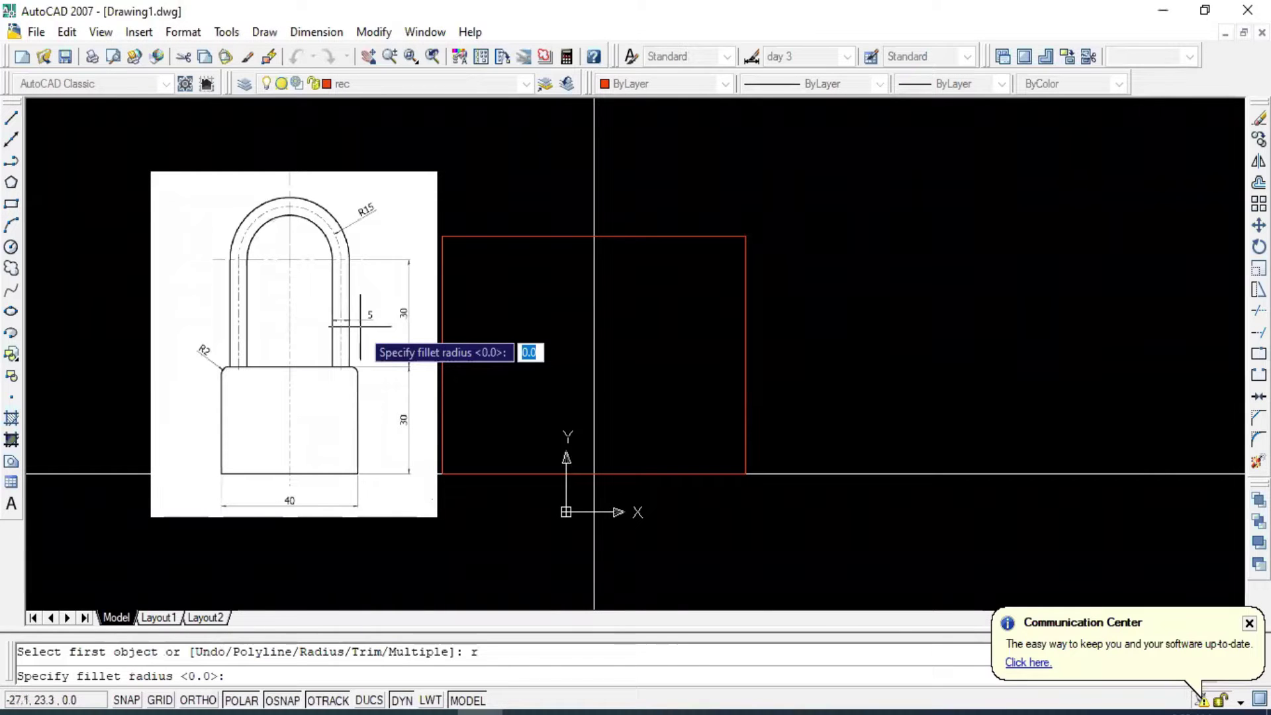
type("2")
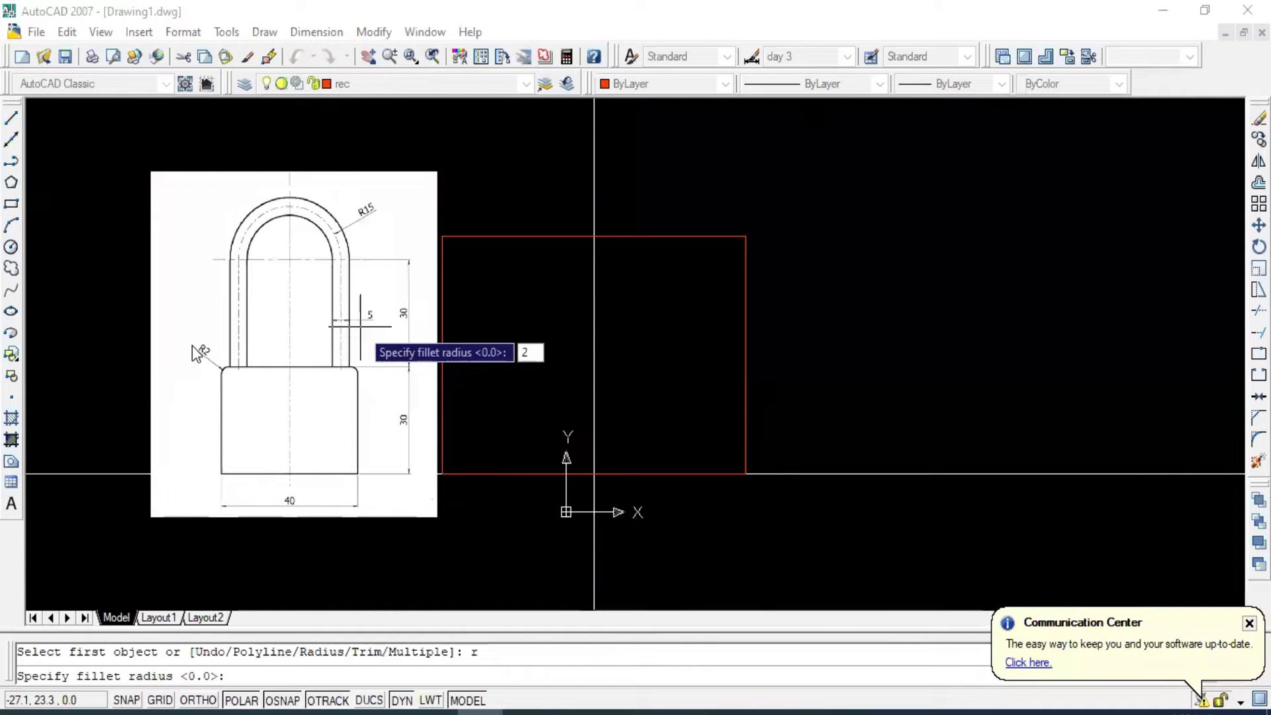
key("Return")
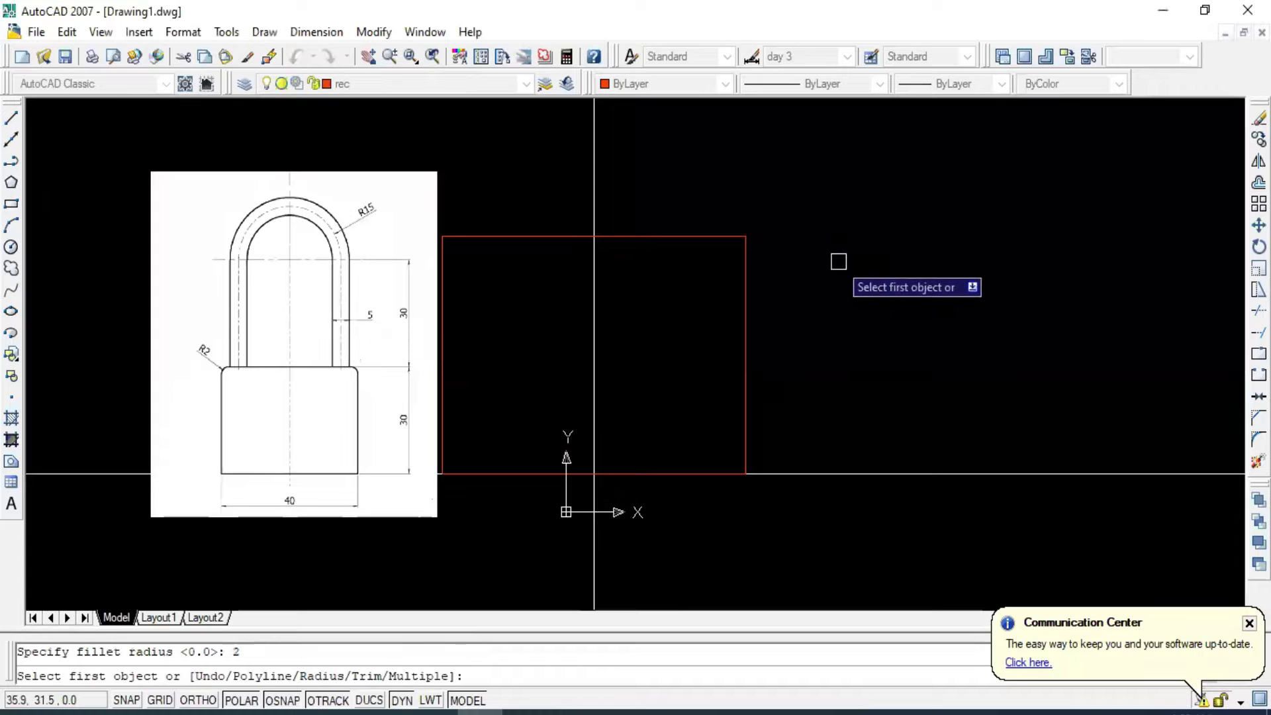
left_click(753, 265)
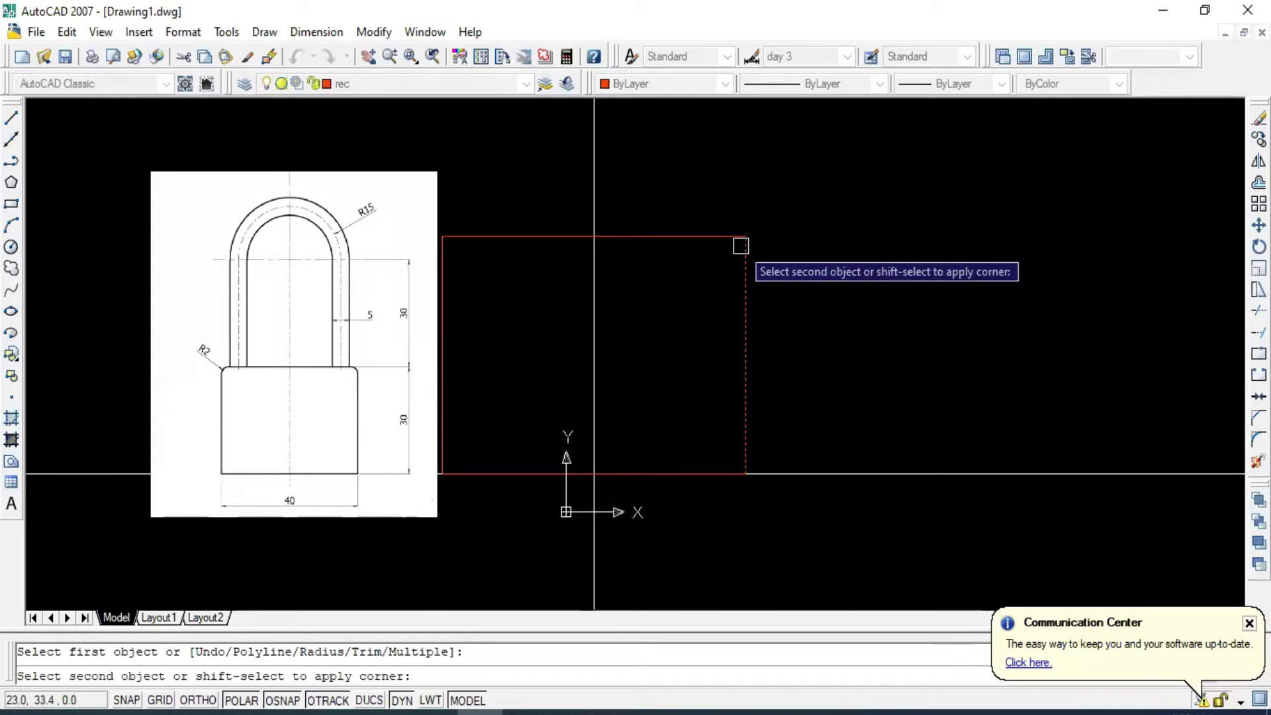
left_click(734, 239)
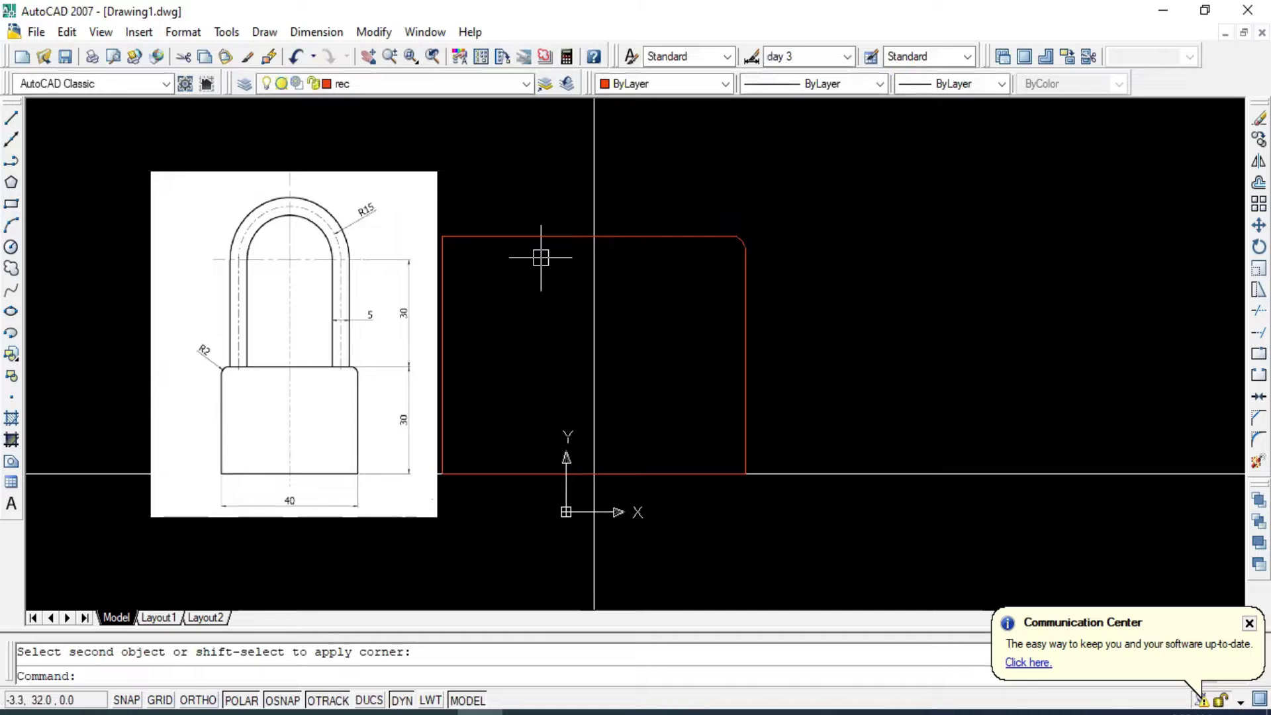
key("Return")
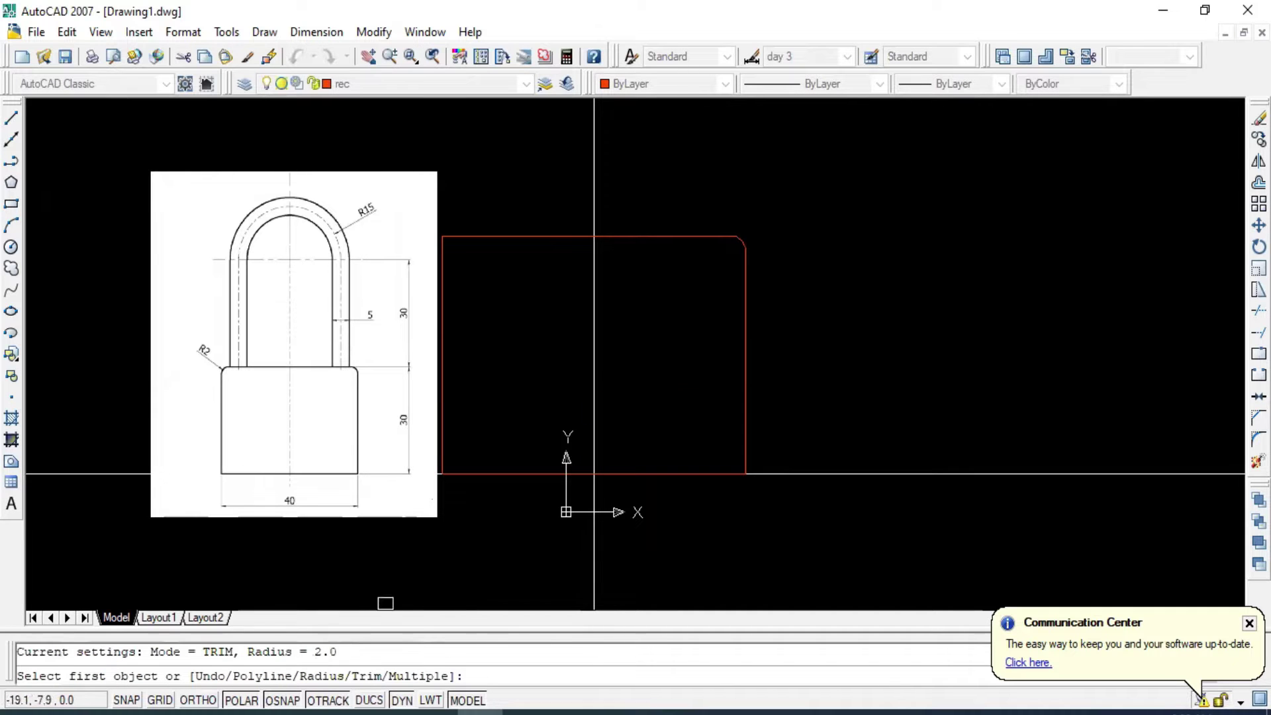
left_click(474, 237)
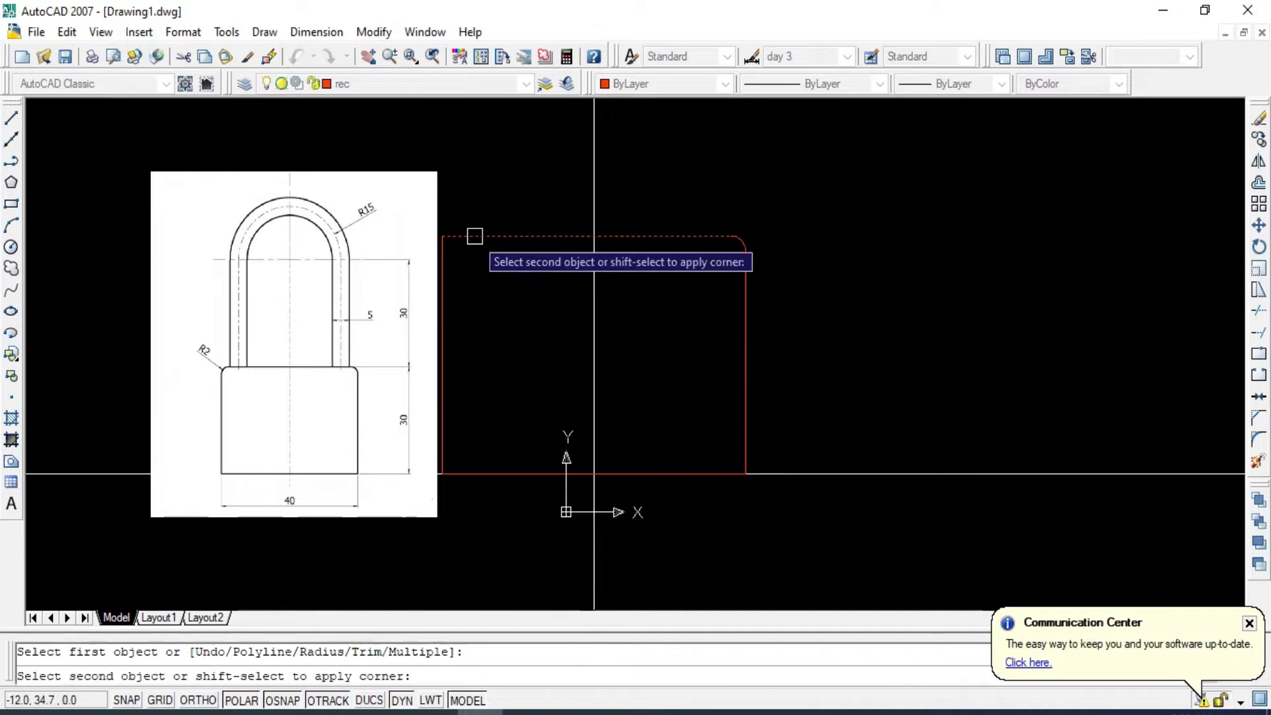
left_click(447, 265)
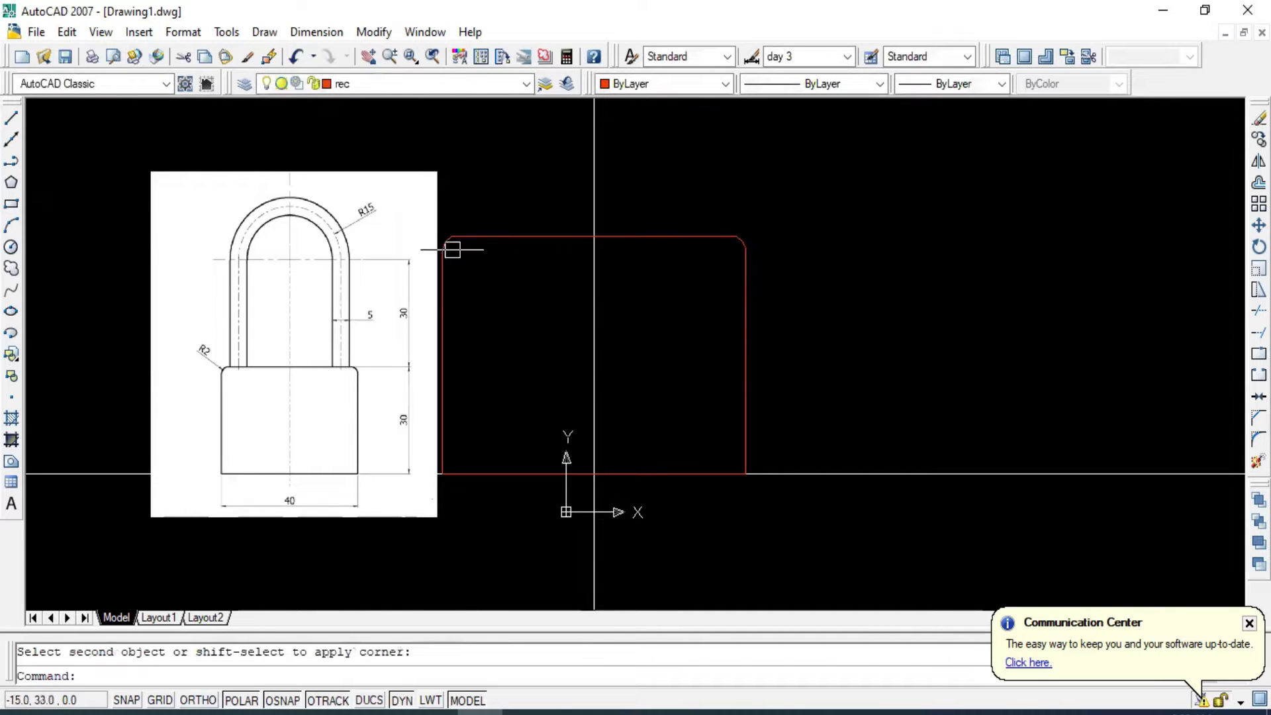
middle_click_drag(637, 280, 642, 330)
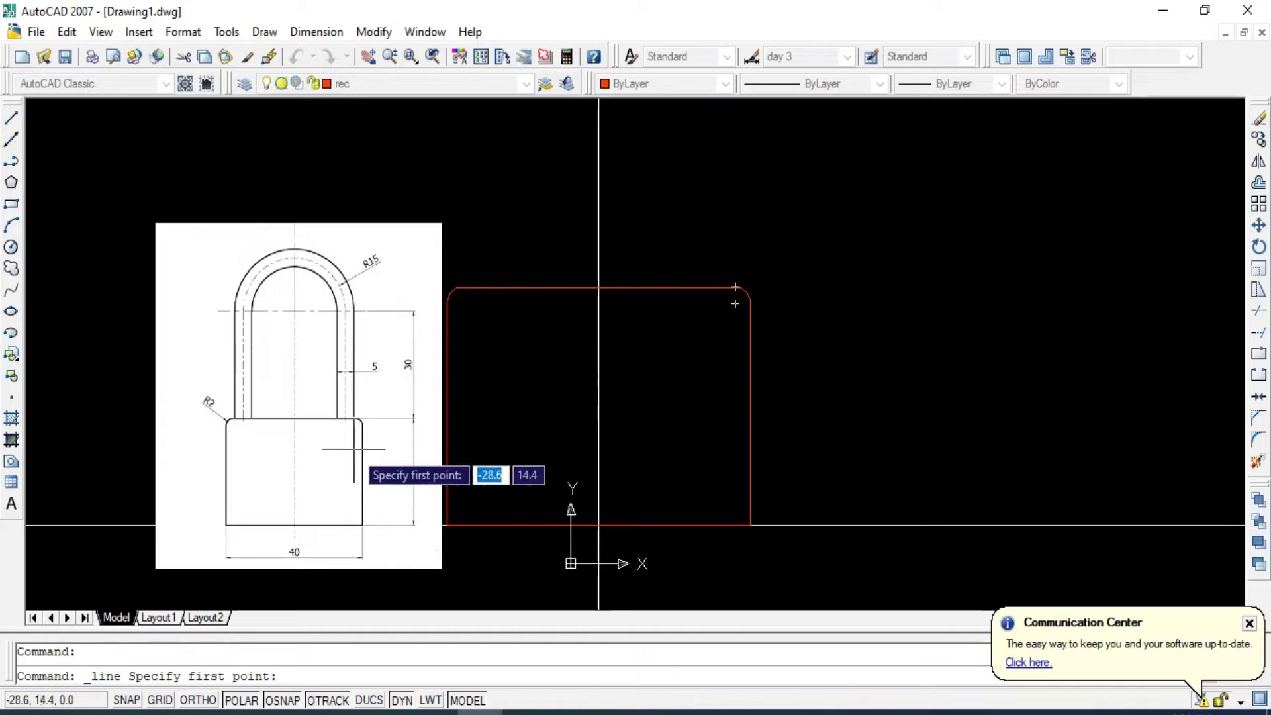
Draw a 30-unit line straight up from the top edge's endpoint beside the right fillet.
scroll(357, 424, "up", 5)
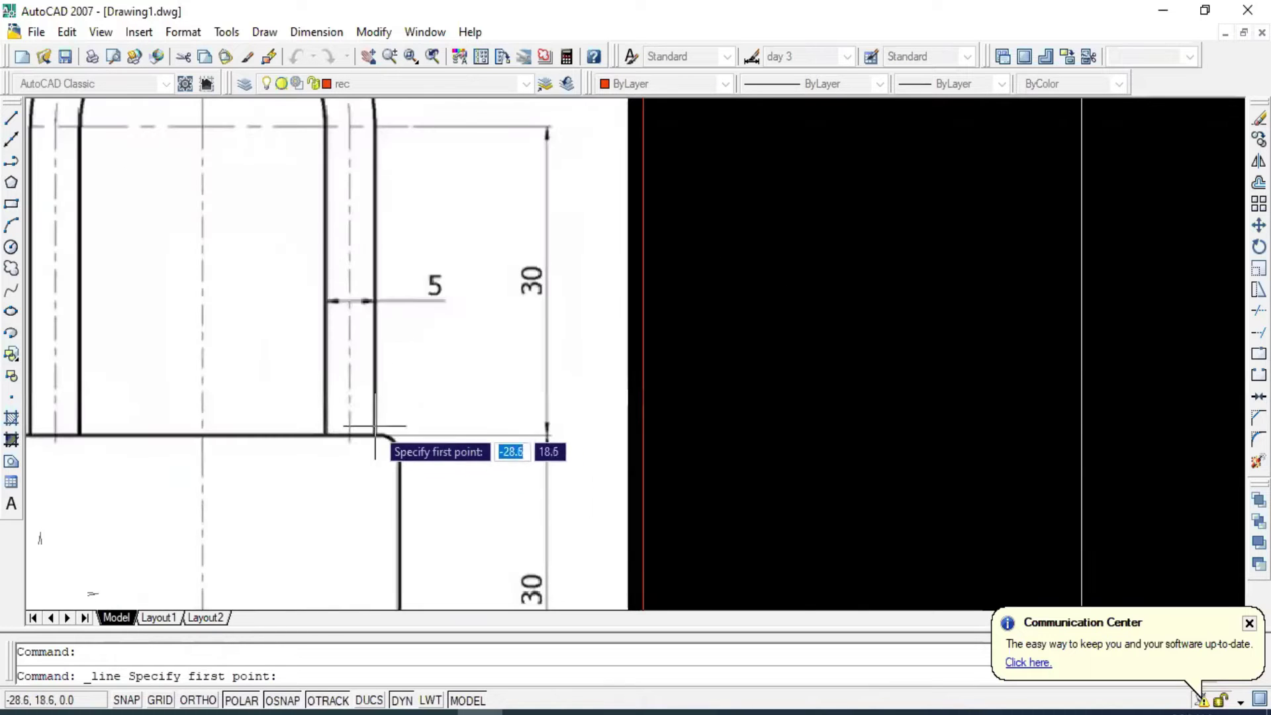
scroll(315, 457, "down", 2)
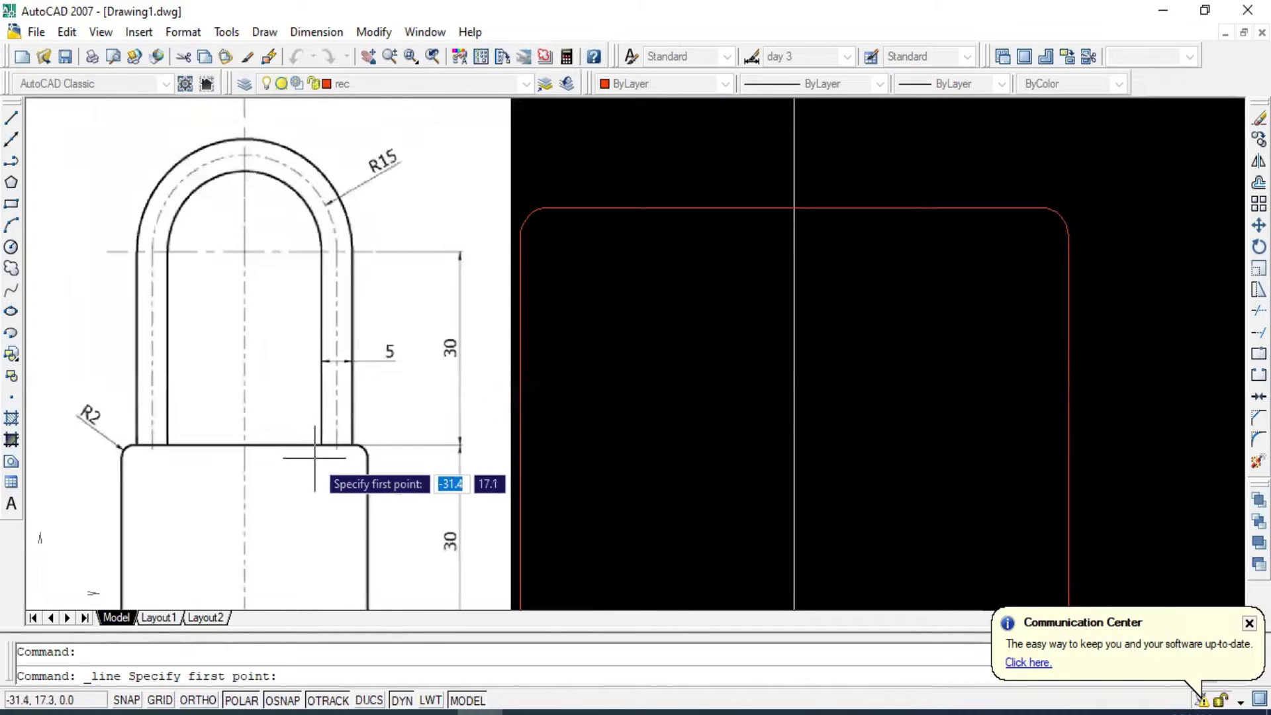
scroll(314, 457, "down", 2)
scroll(791, 266, "up", 2)
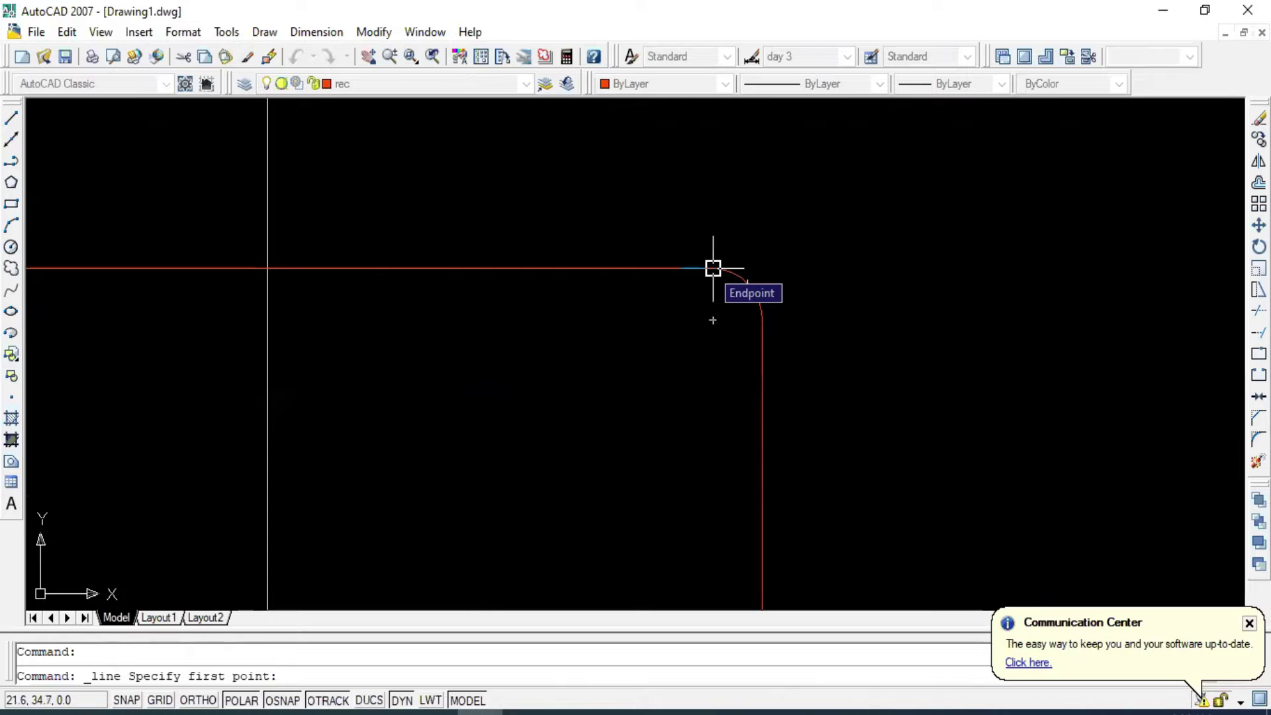
left_click(713, 268)
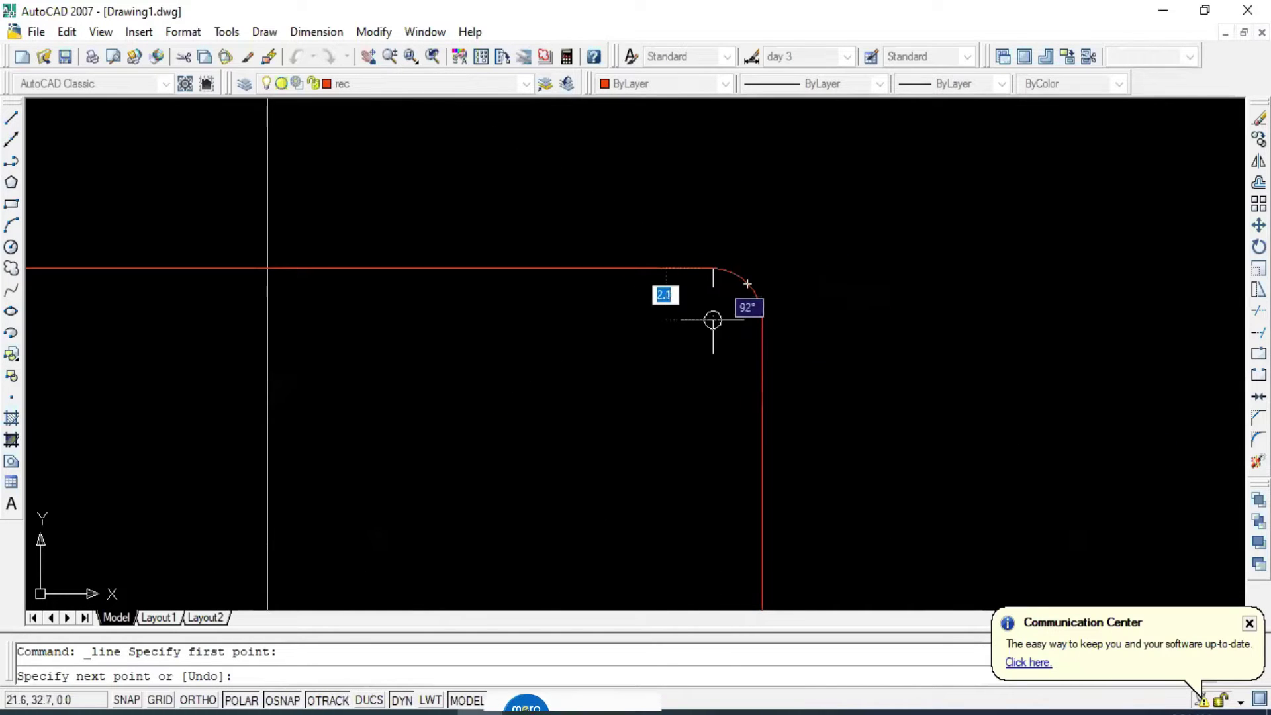
scroll(710, 319, "down", 5)
middle_click_drag(715, 251, 721, 378)
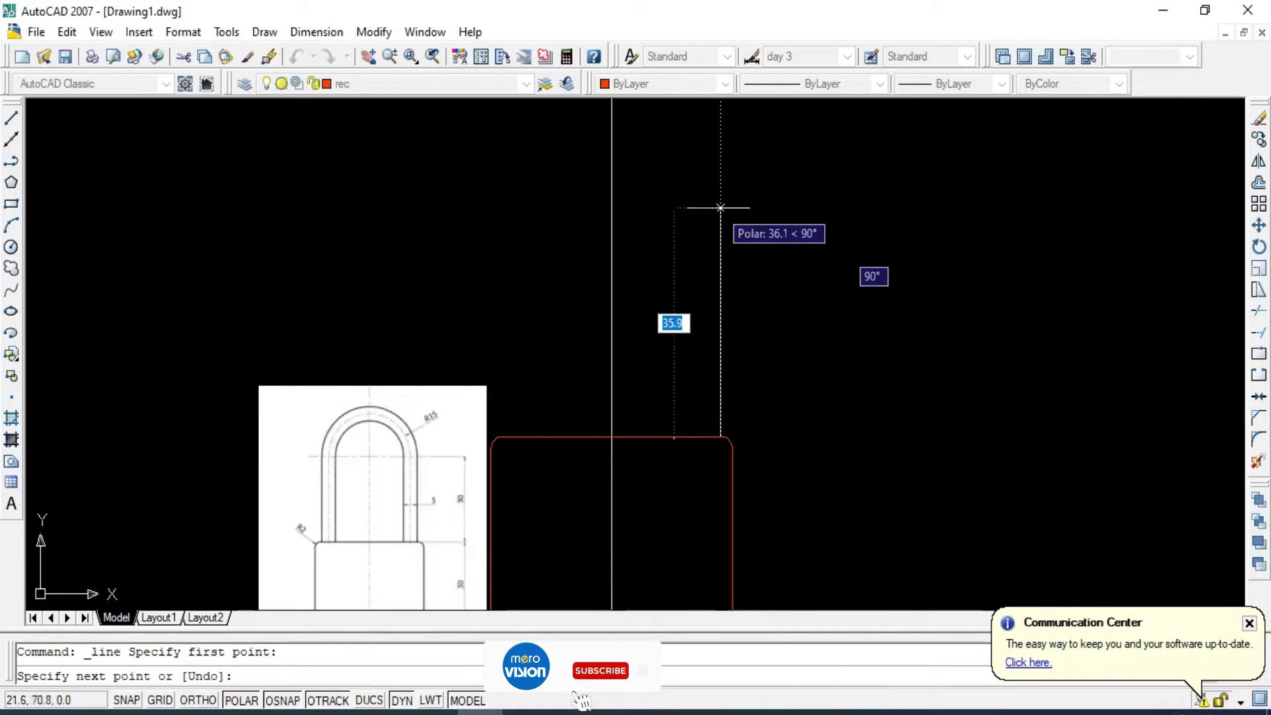
type("30")
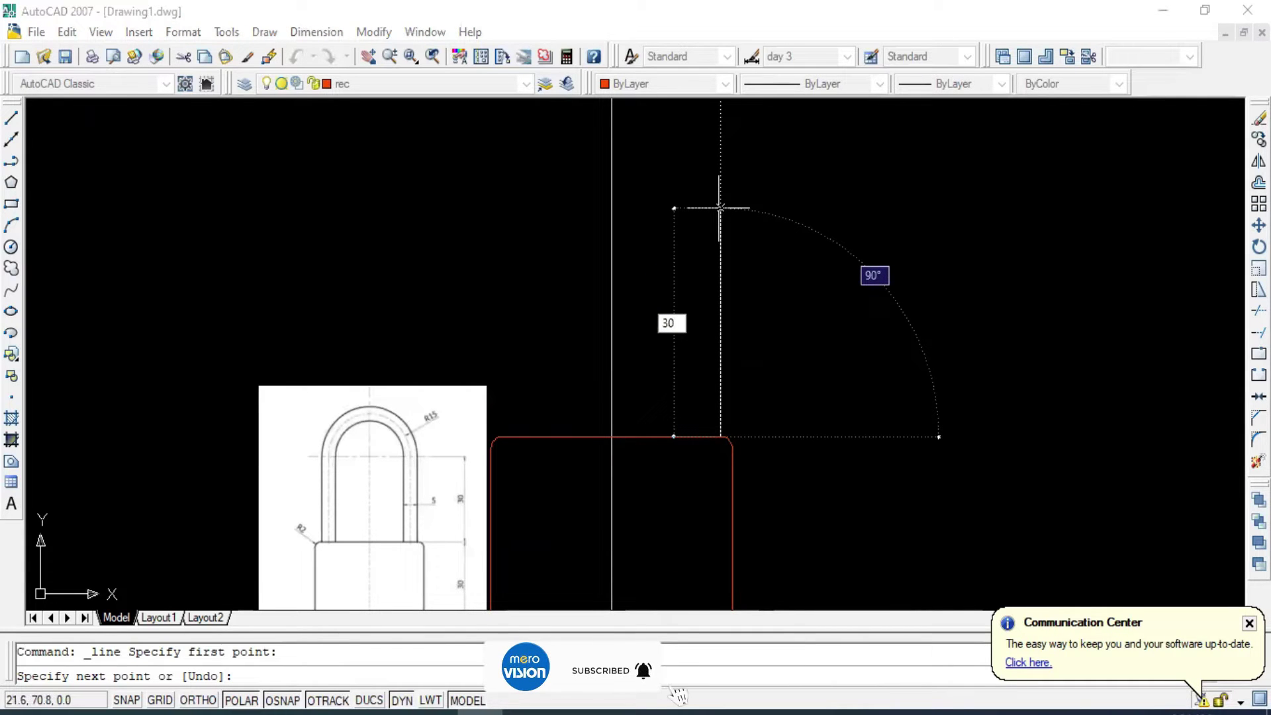
key("Tab")
type("9")
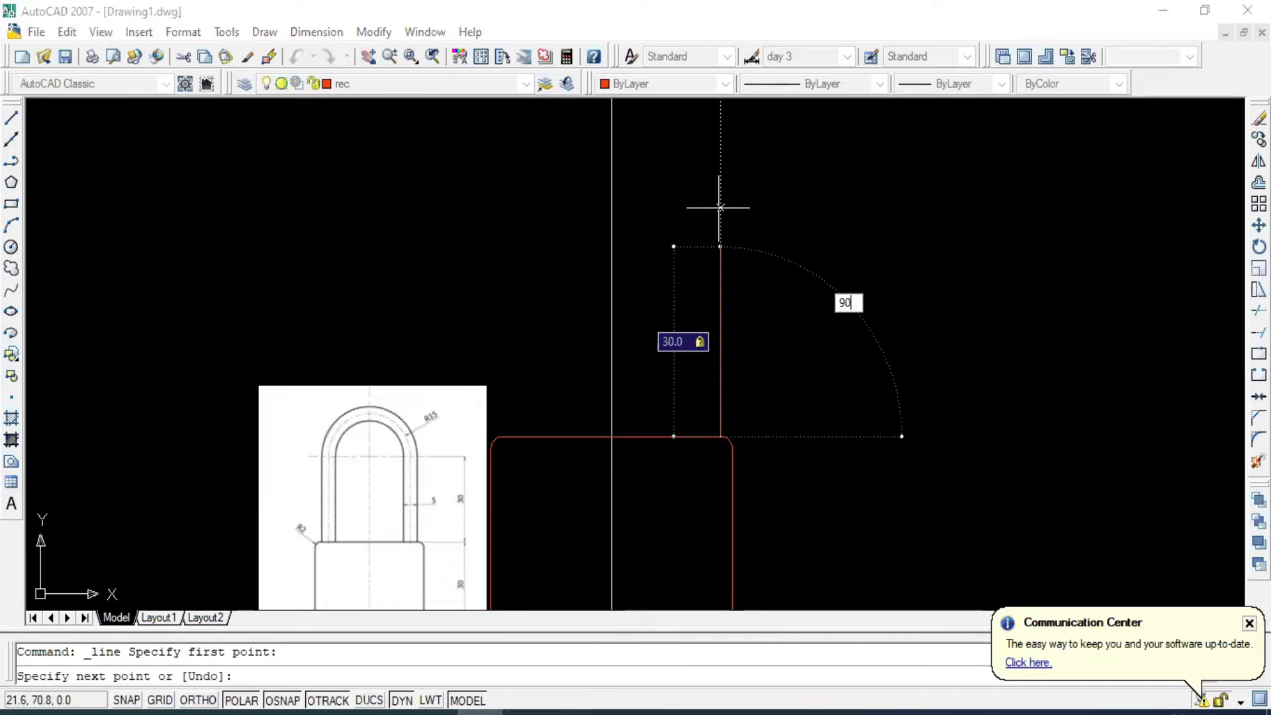
key("Return")
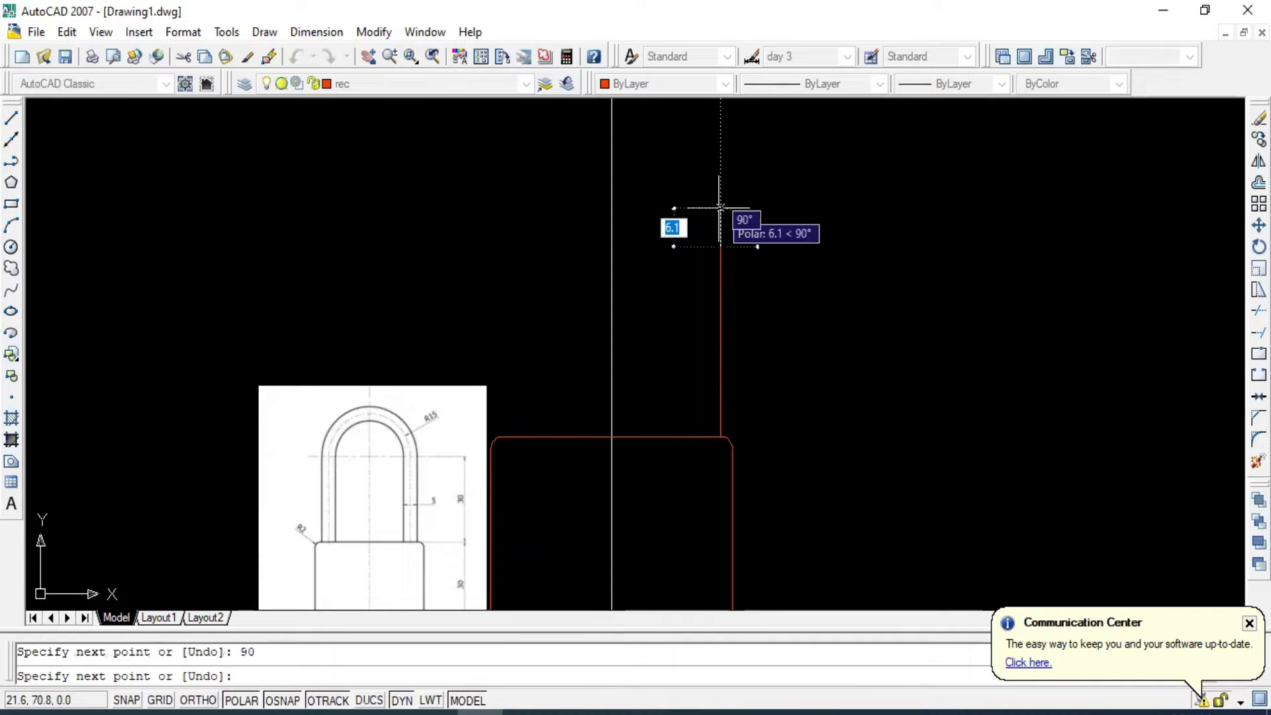
key("Escape")
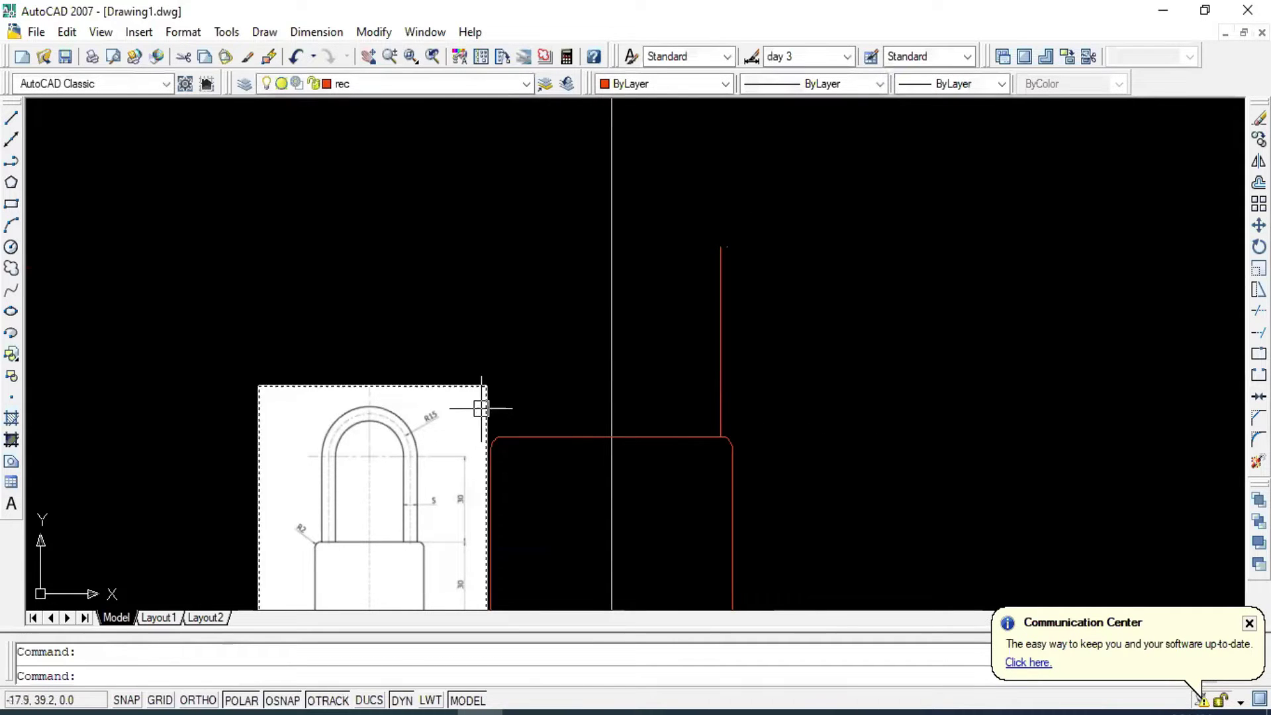
middle_click_drag(481, 409, 520, 297)
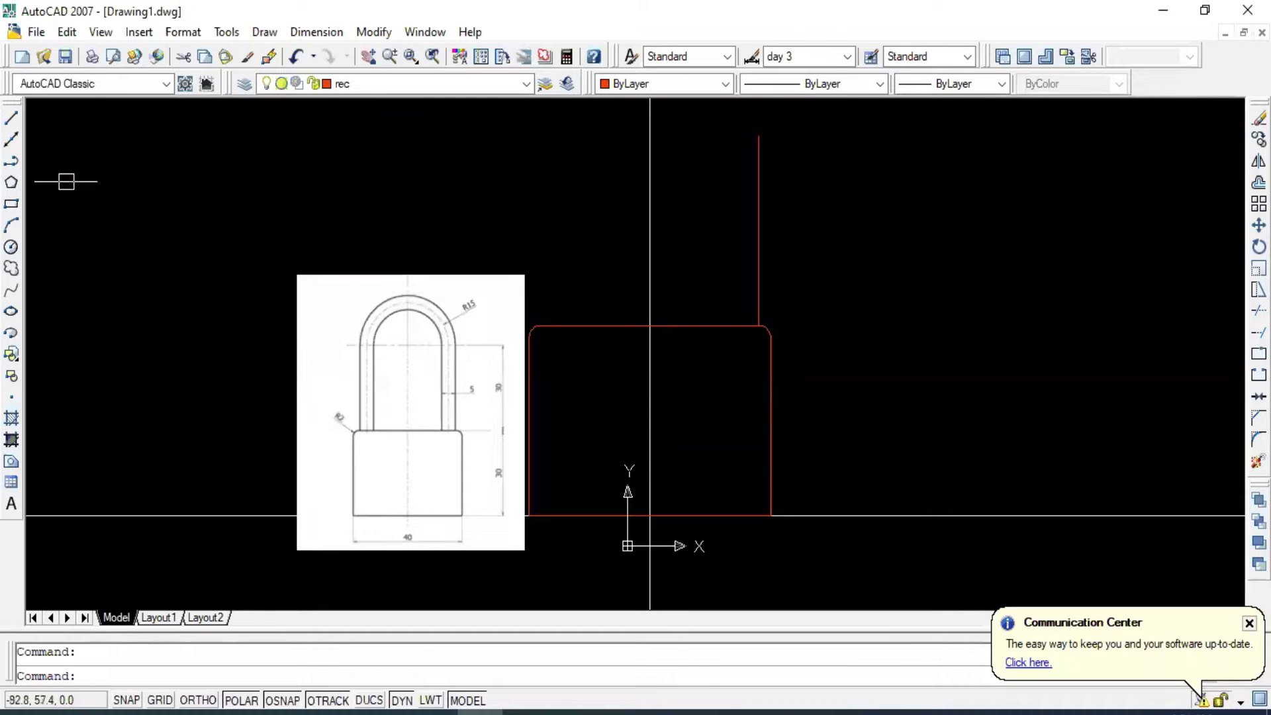
Draw a matching 30-unit line at 90° up from the body's top-left corner.
left_click(10, 119)
scroll(530, 324, "up", 3)
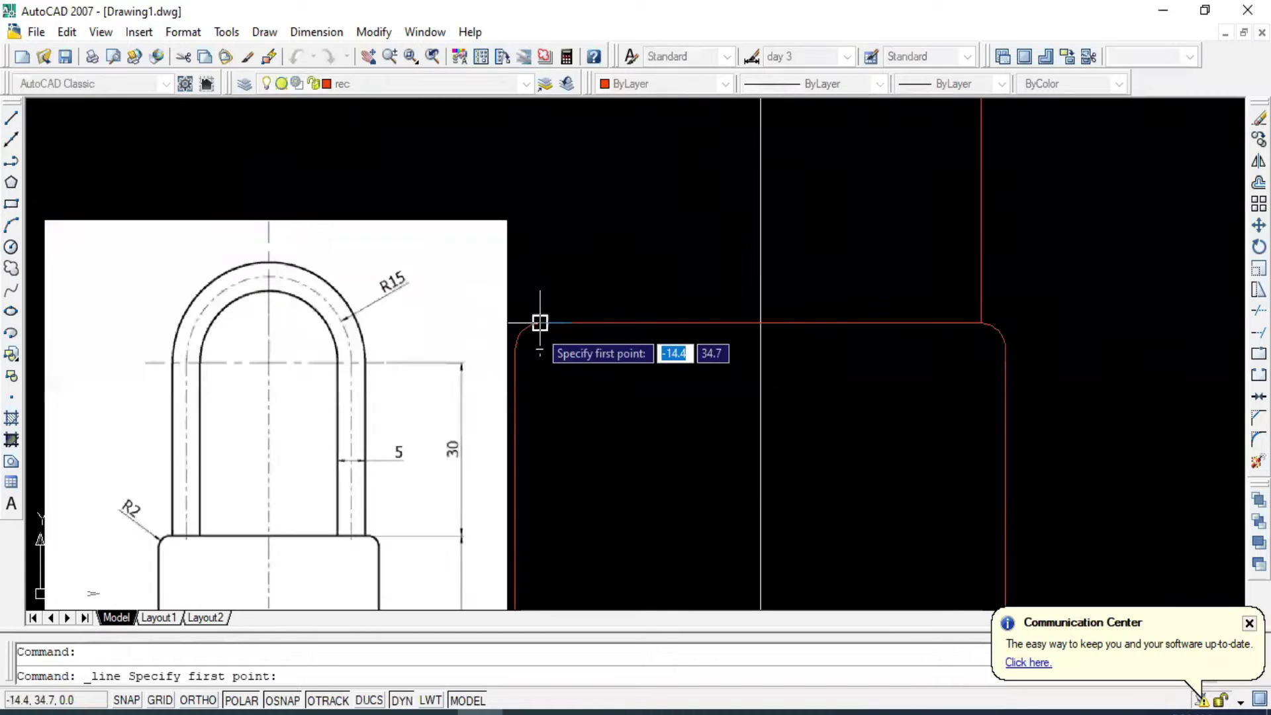
left_click(530, 324)
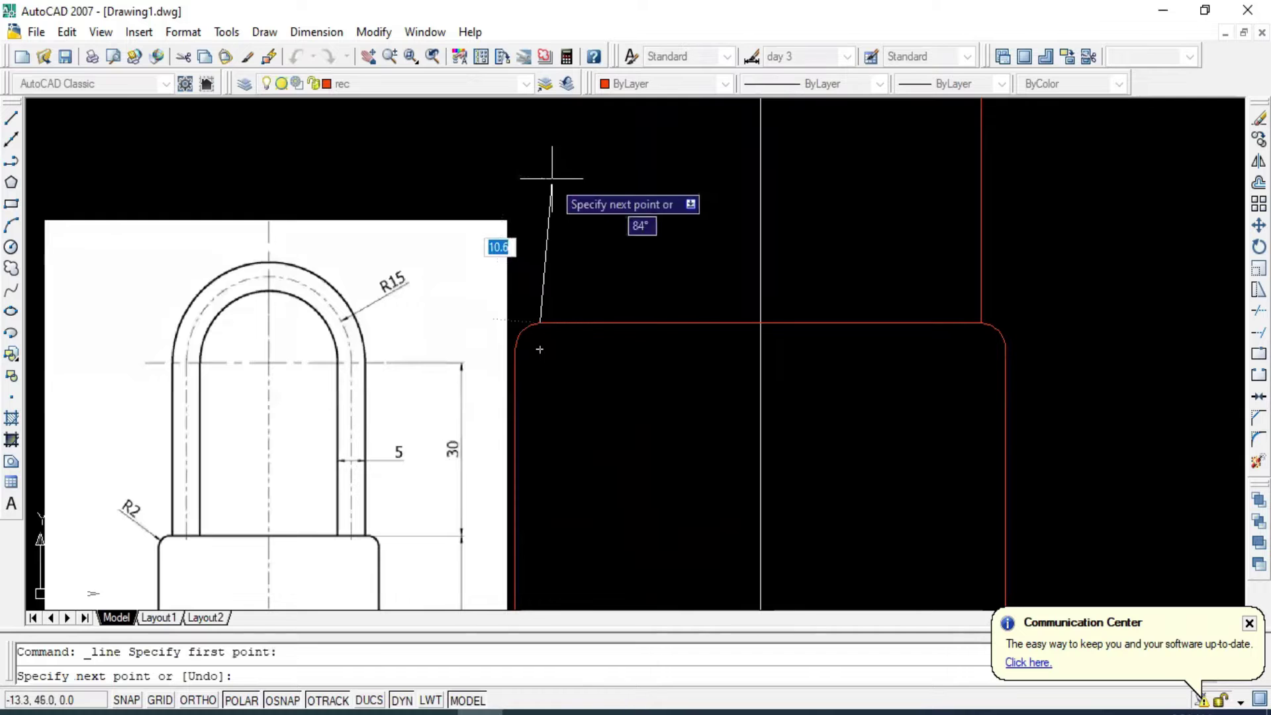
scroll(520, 142, "down", 2)
middle_click_drag(539, 321, 539, 453)
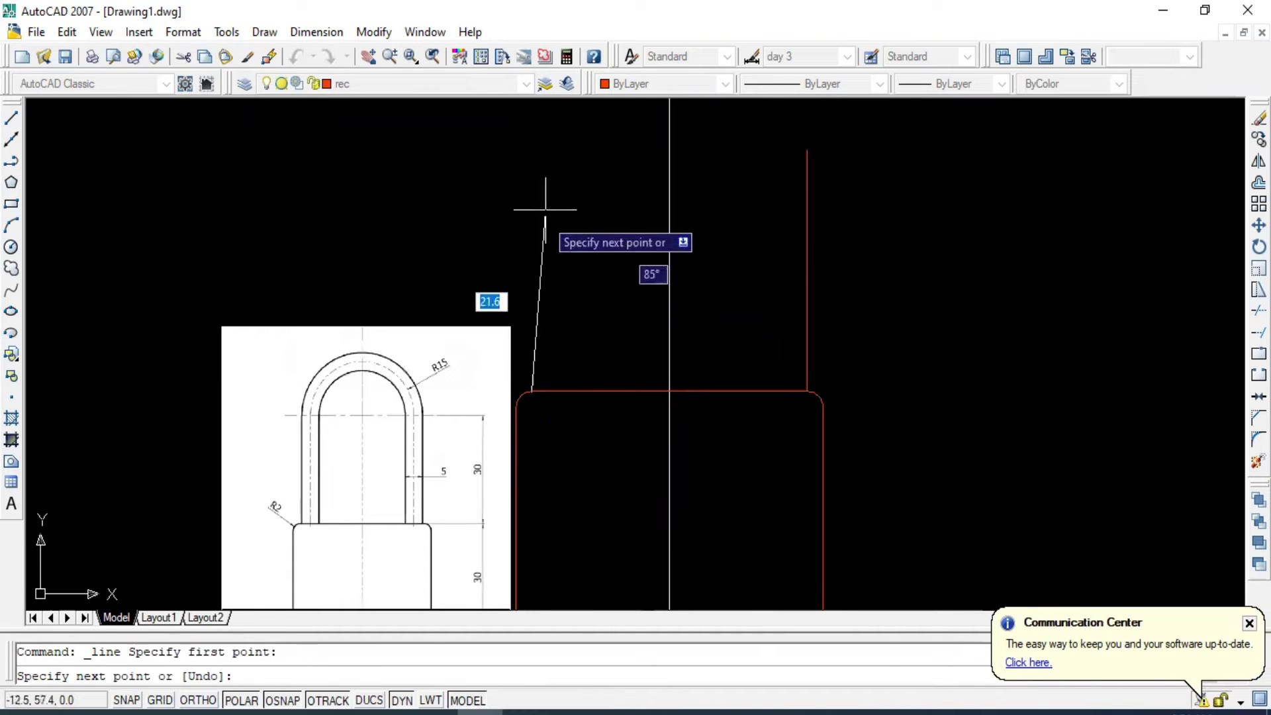
type("30")
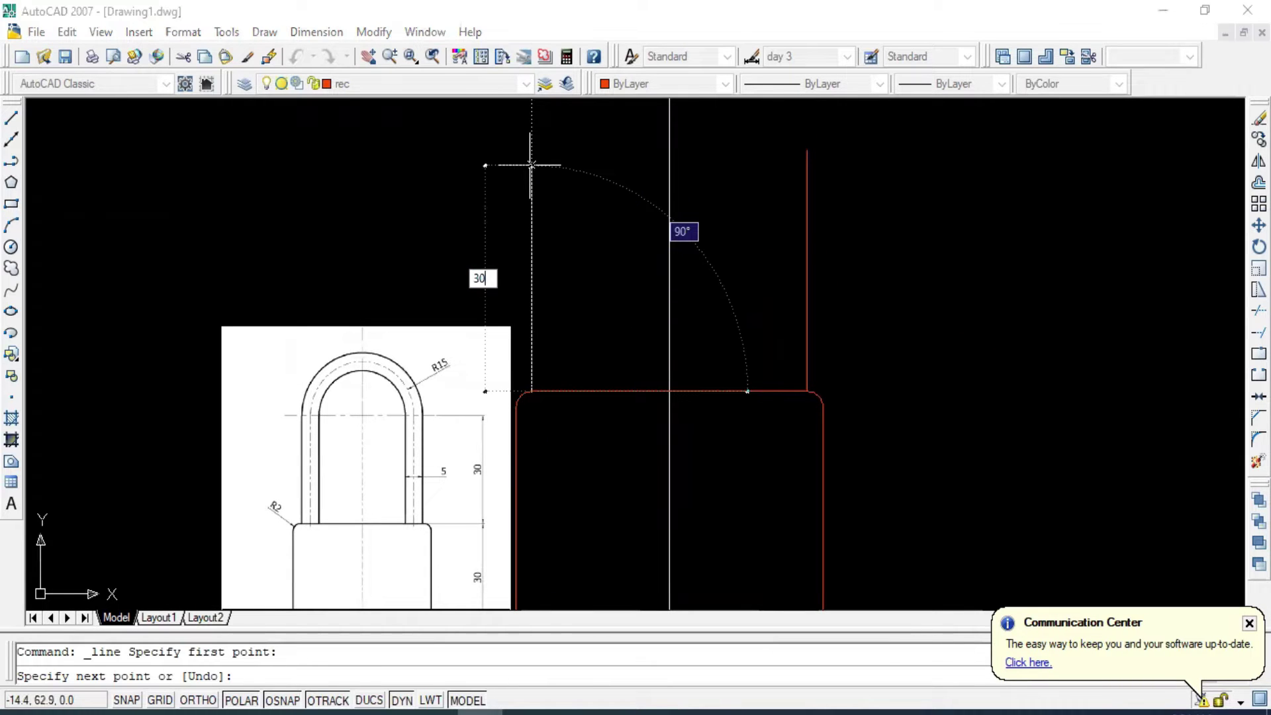
key("BackSpace")
key("BackSpace")
type("90")
key("Return")
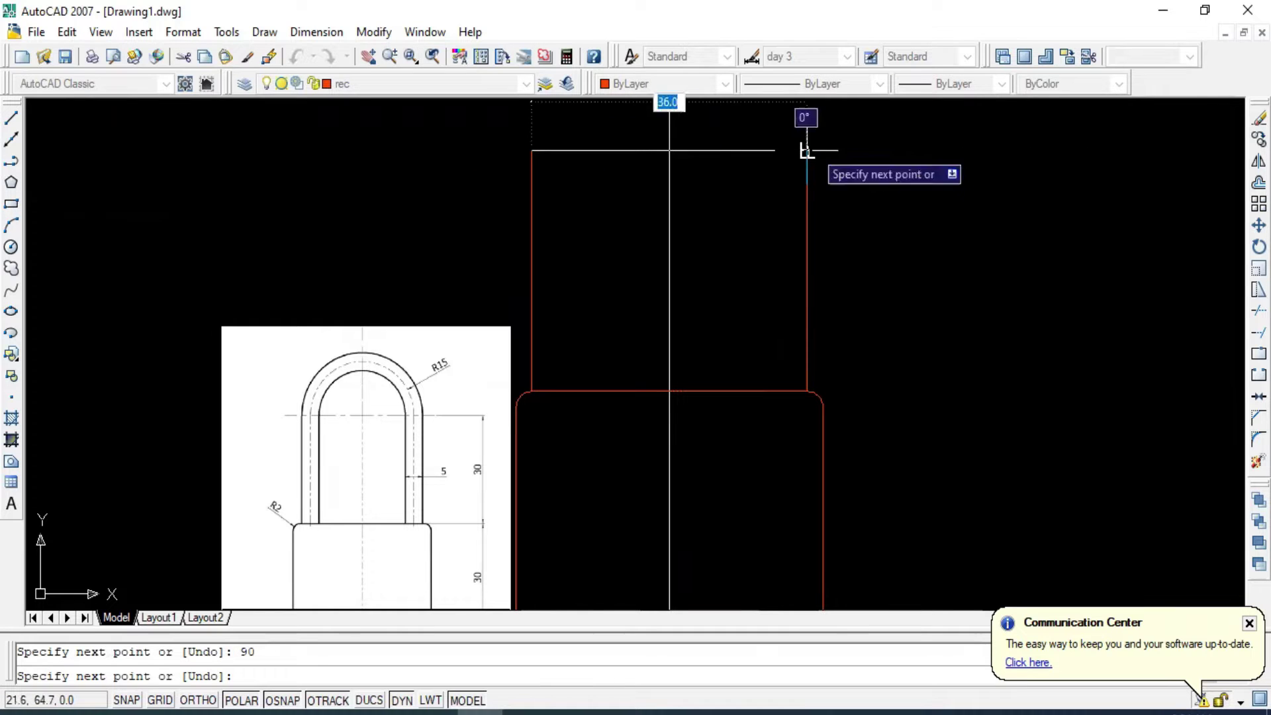
key("Escape")
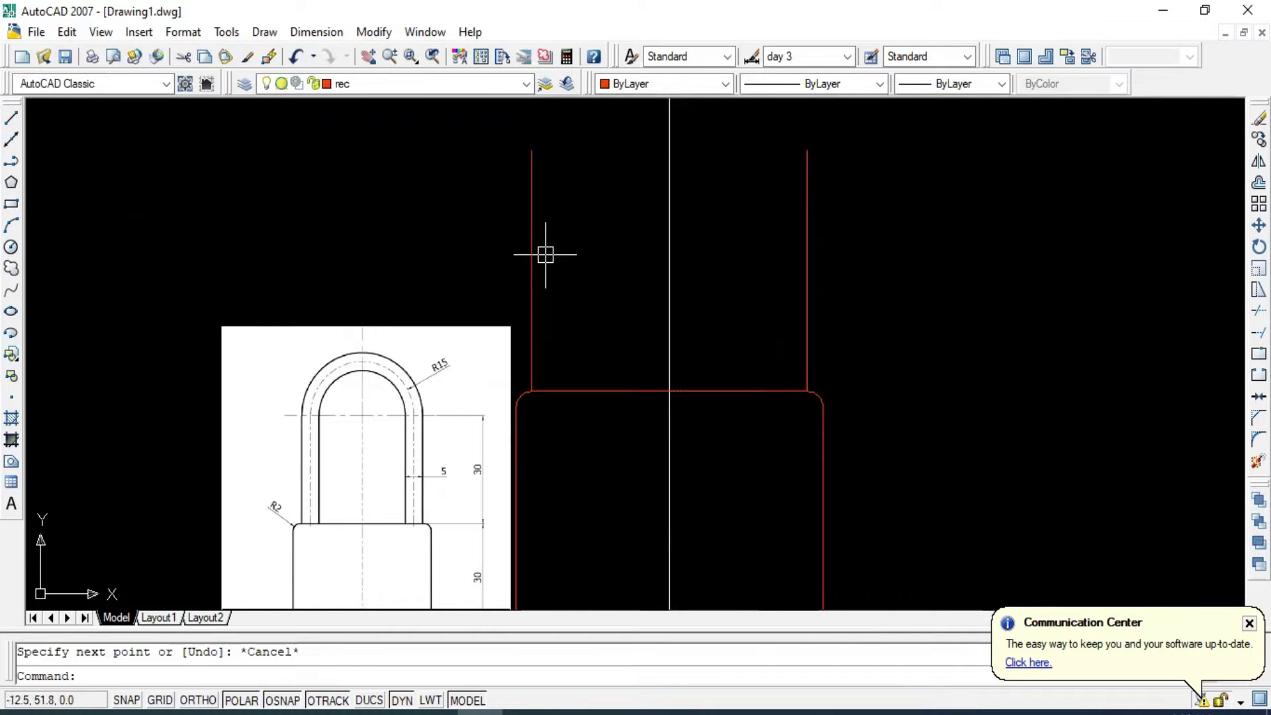
middle_click_drag(371, 469, 354, 375)
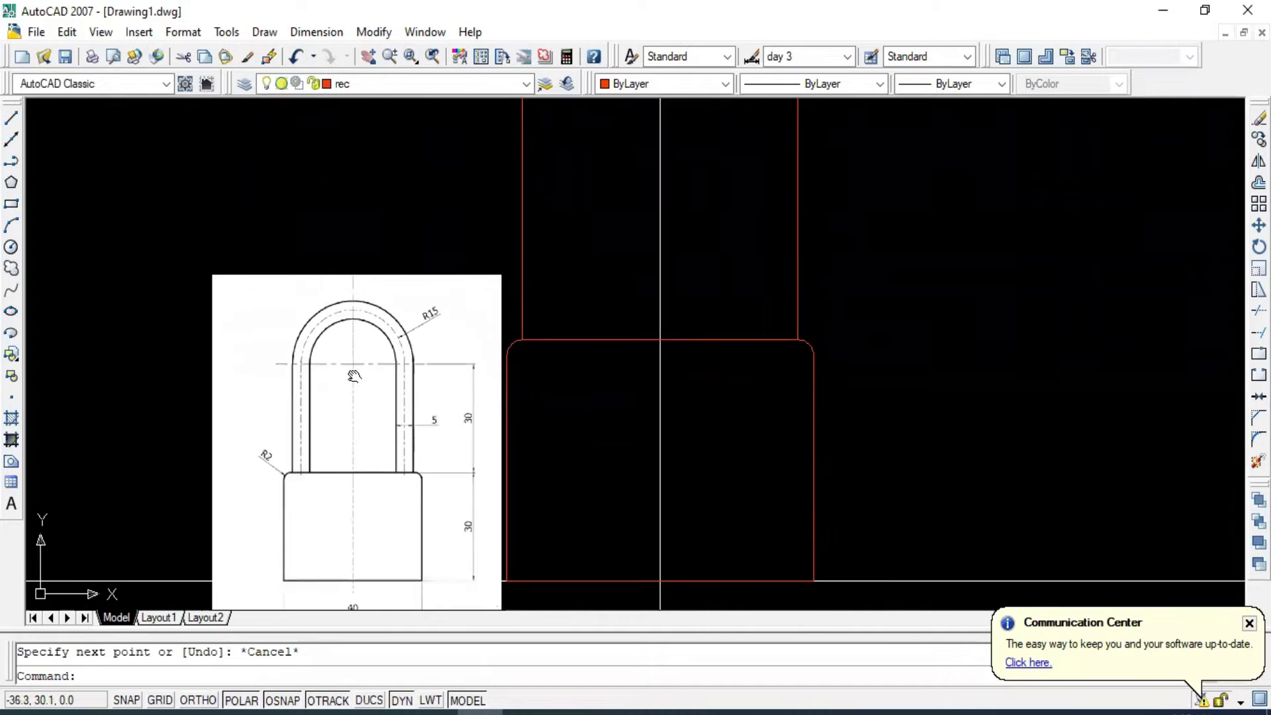
scroll(337, 224, "down", 2)
middle_click_drag(335, 235, 298, 239)
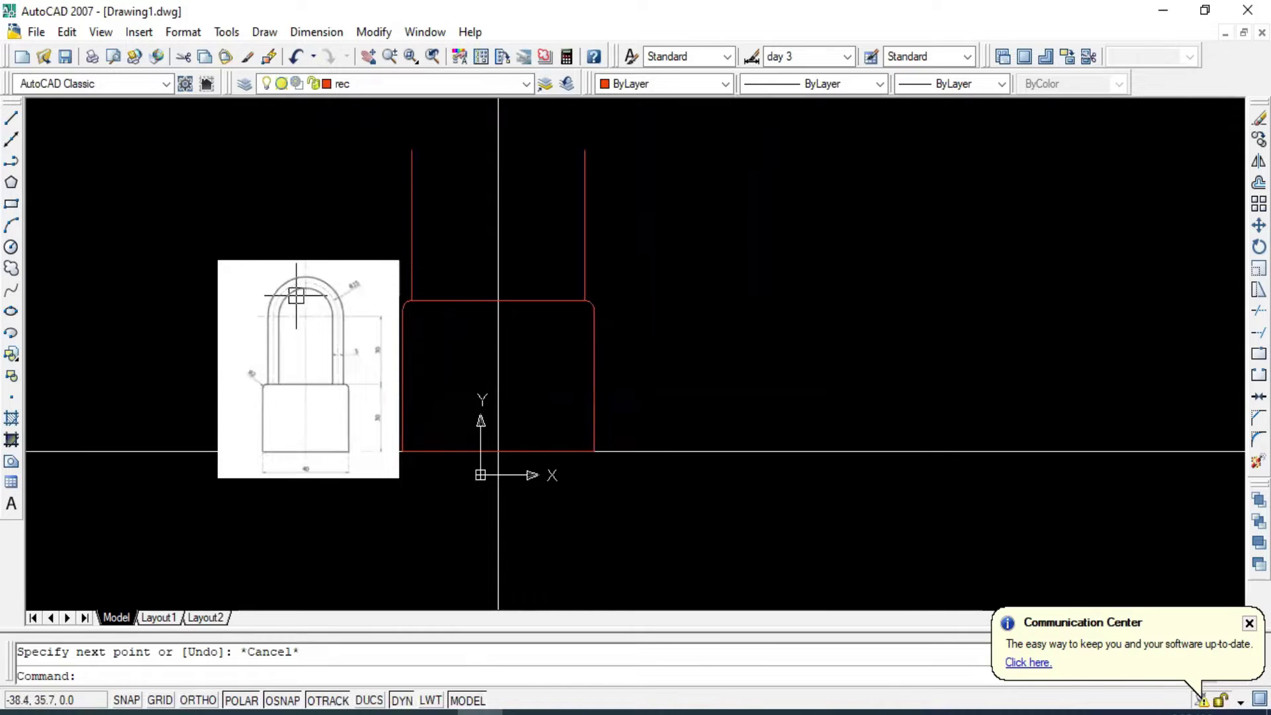
middle_click_drag(507, 292, 568, 342)
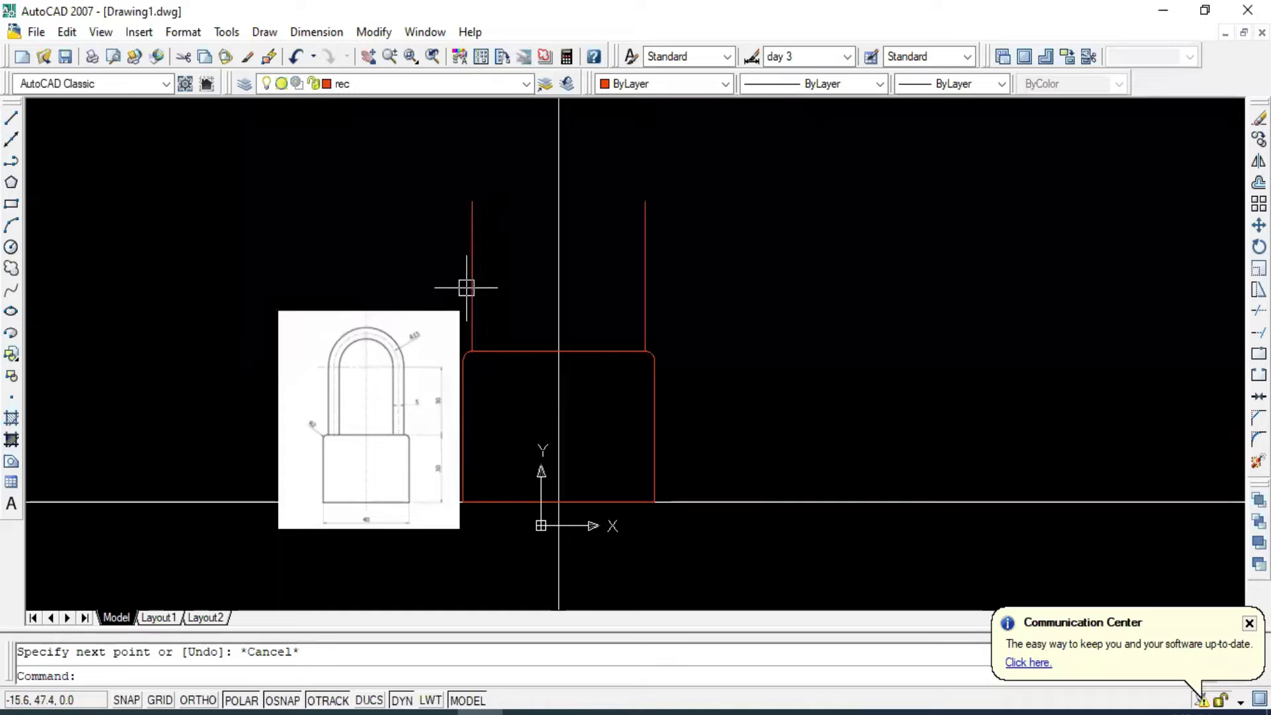
Move both vertical shackle lines onto the ushap layer.
left_click(655, 259)
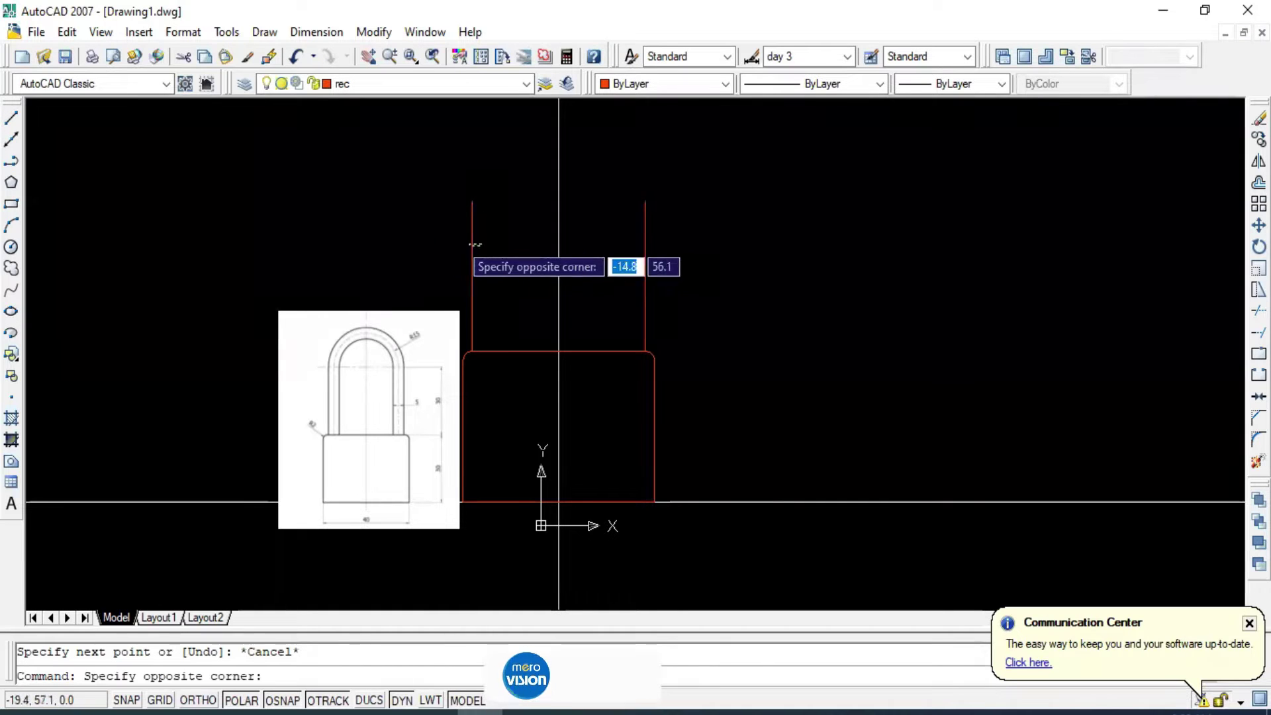
left_click(467, 292)
left_click(651, 252)
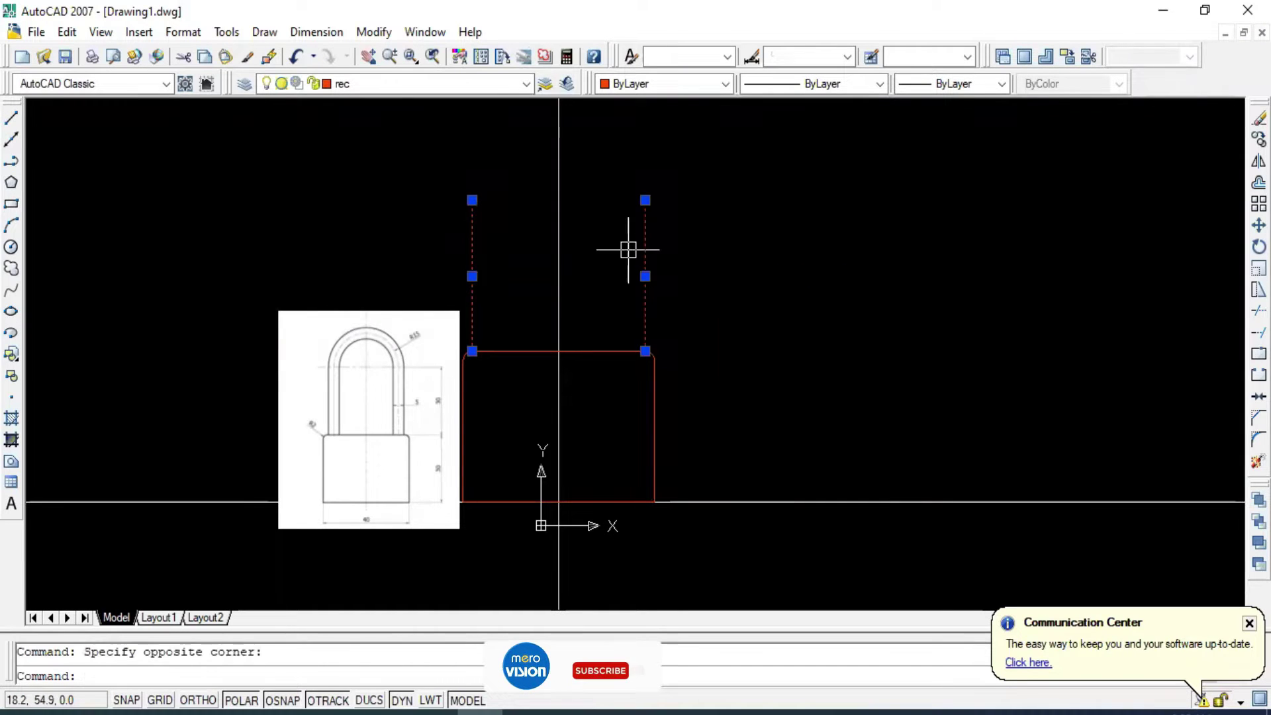
left_click(526, 84)
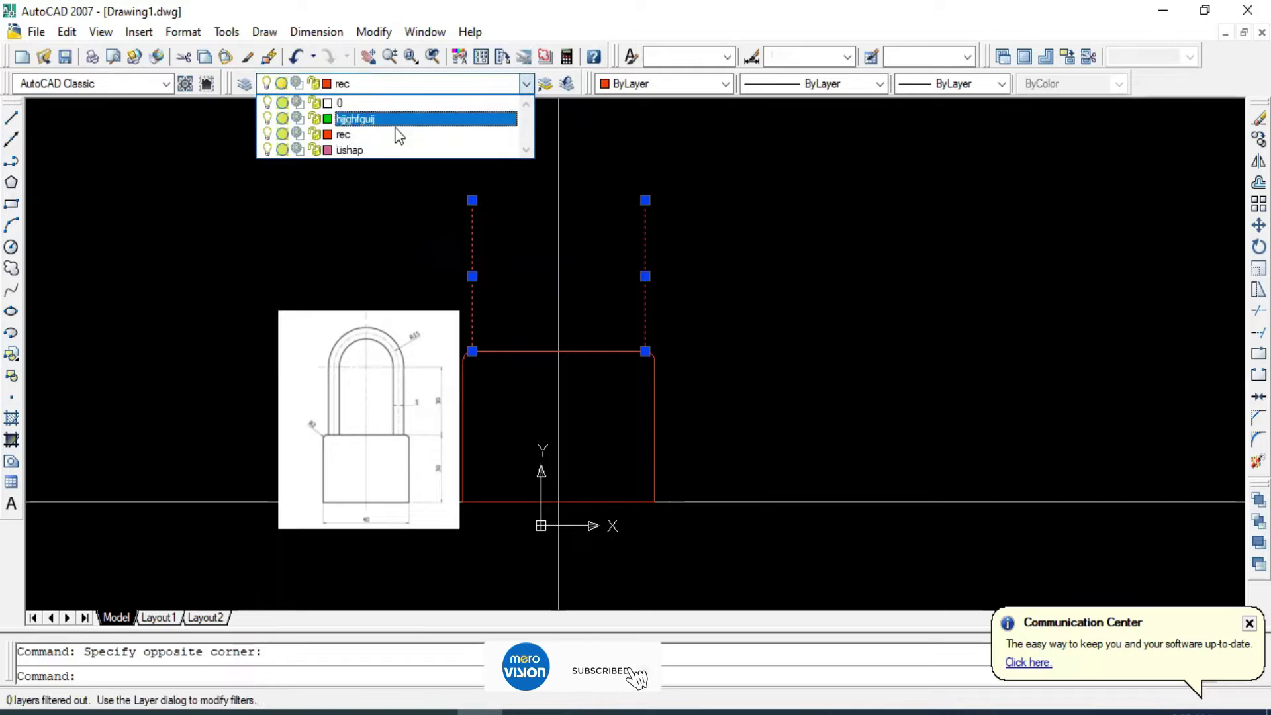
left_click(350, 150)
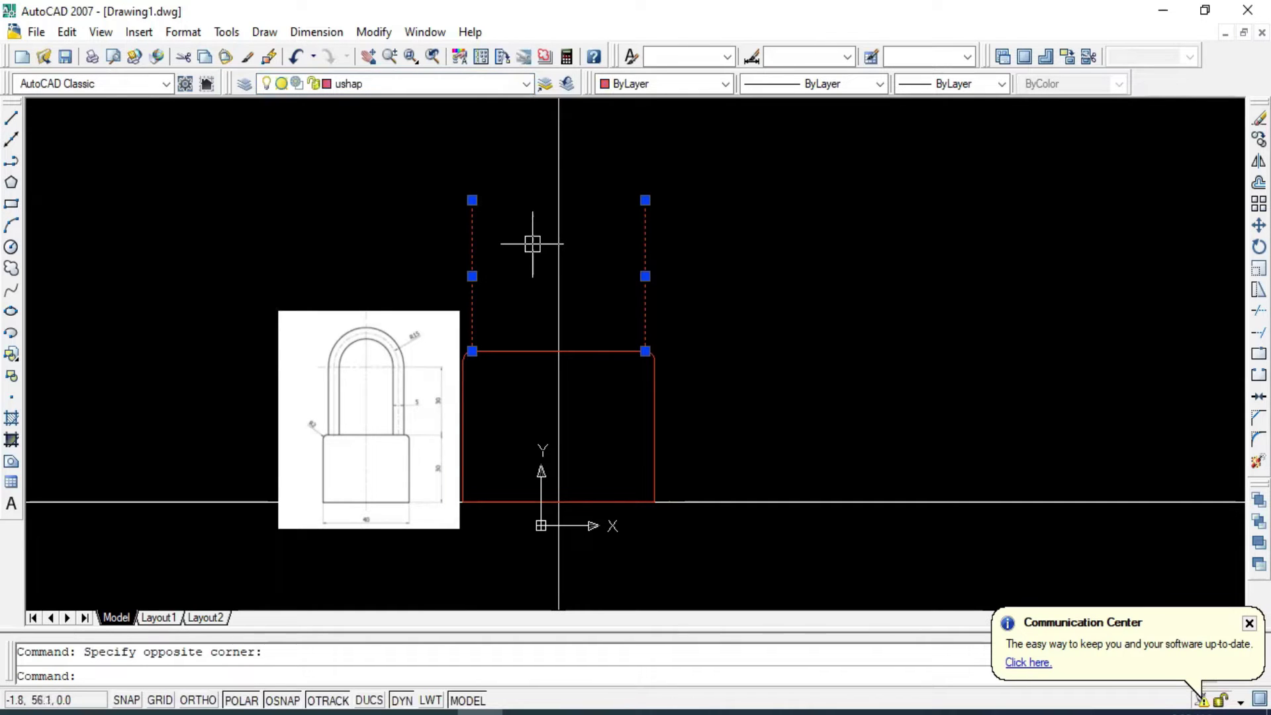
key("Escape")
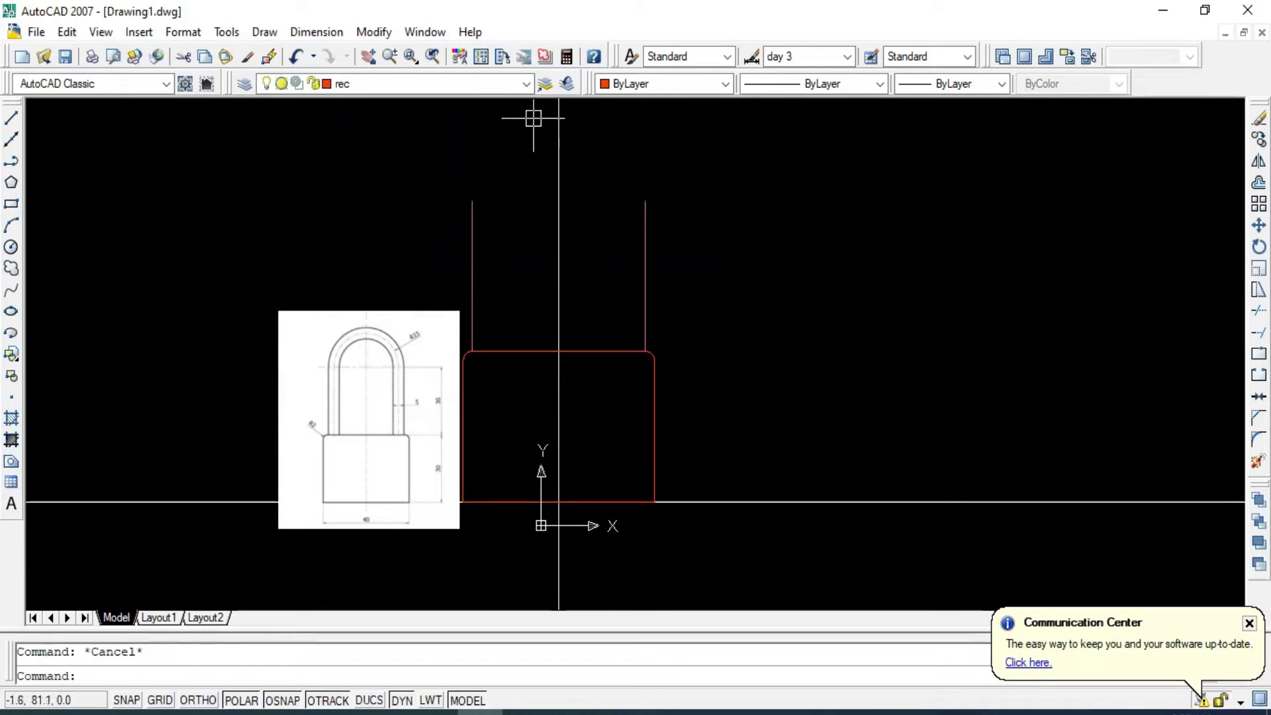
Make ushap the current layer and confirm it in the Layer Properties Manager.
left_click(526, 86)
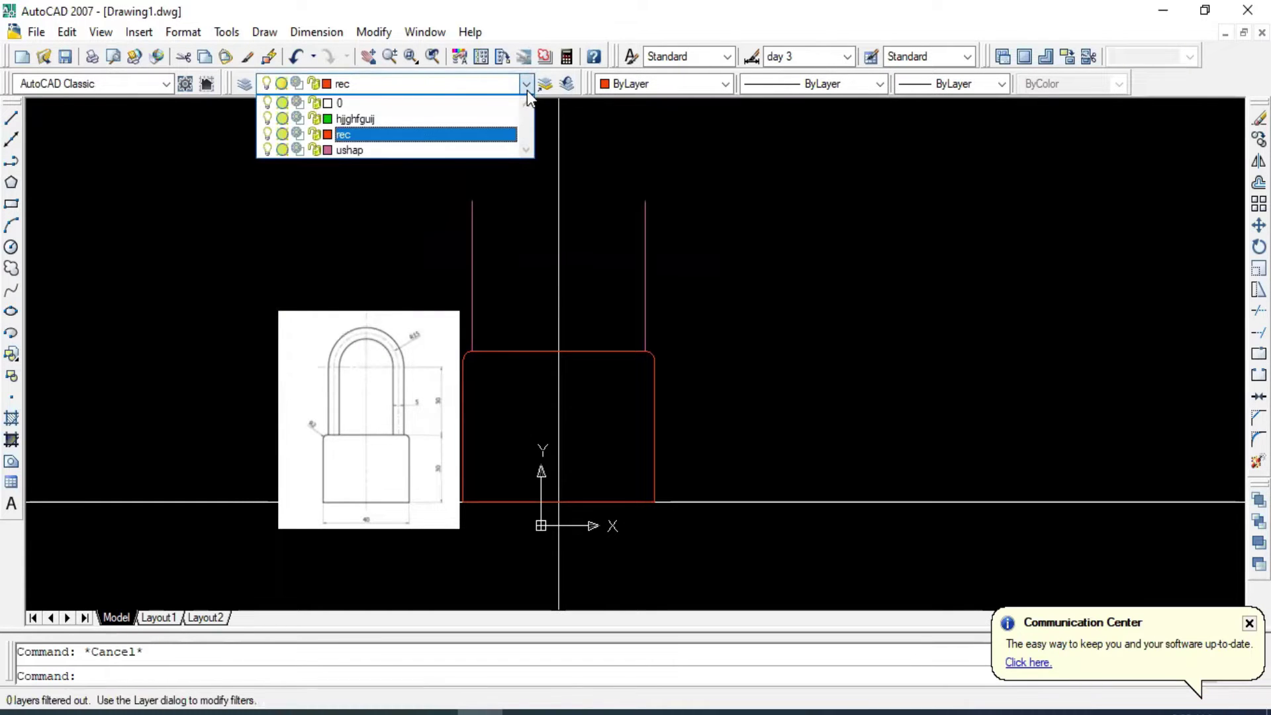
left_click(501, 221)
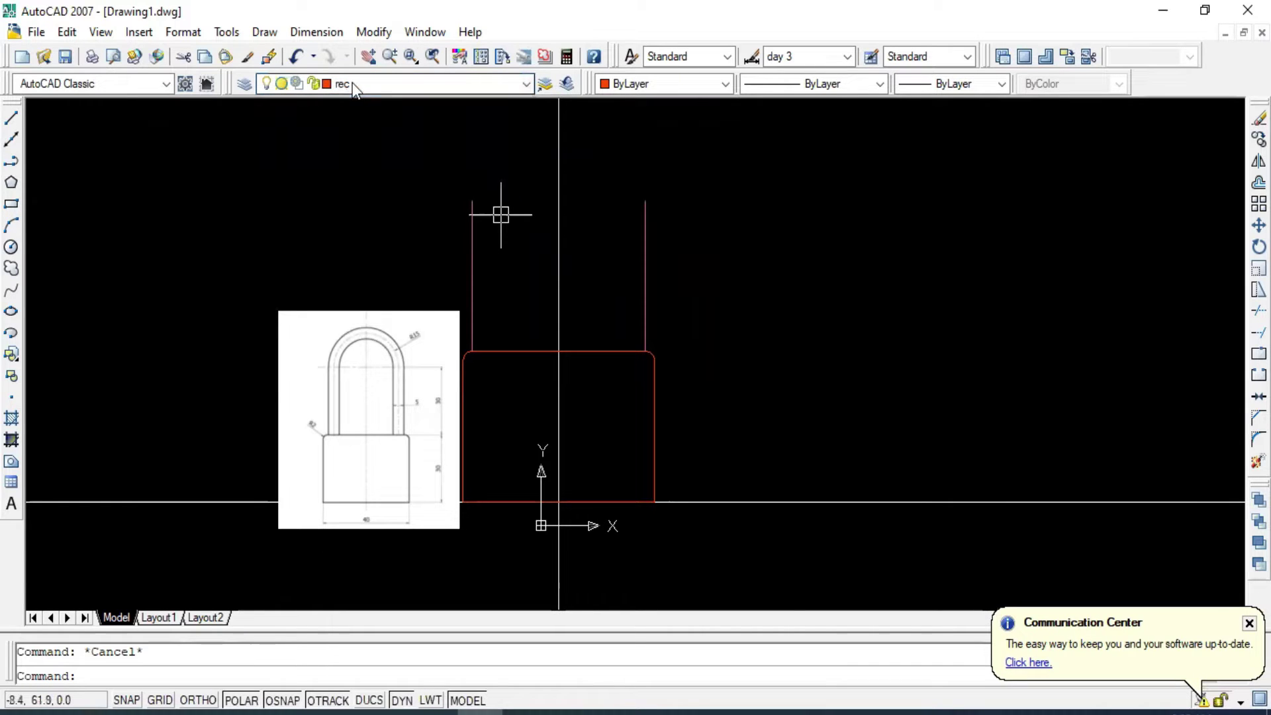
left_click(527, 84)
left_click(352, 147)
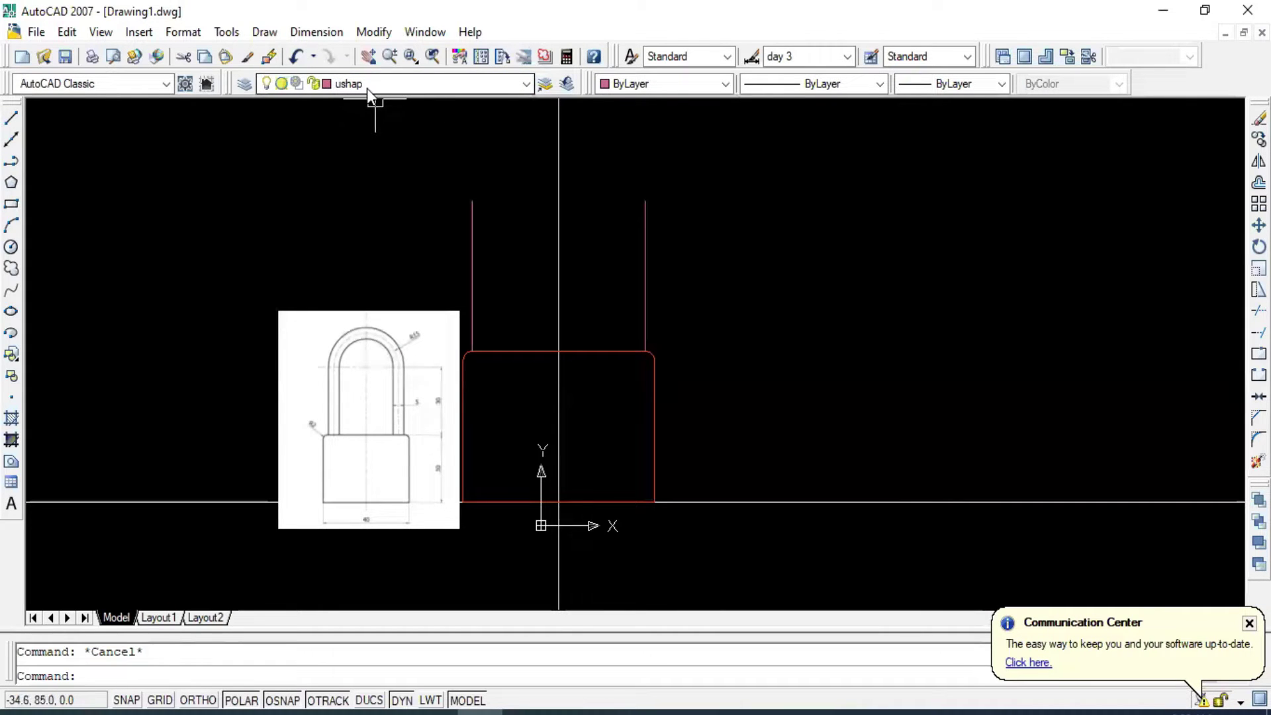
left_click(245, 86)
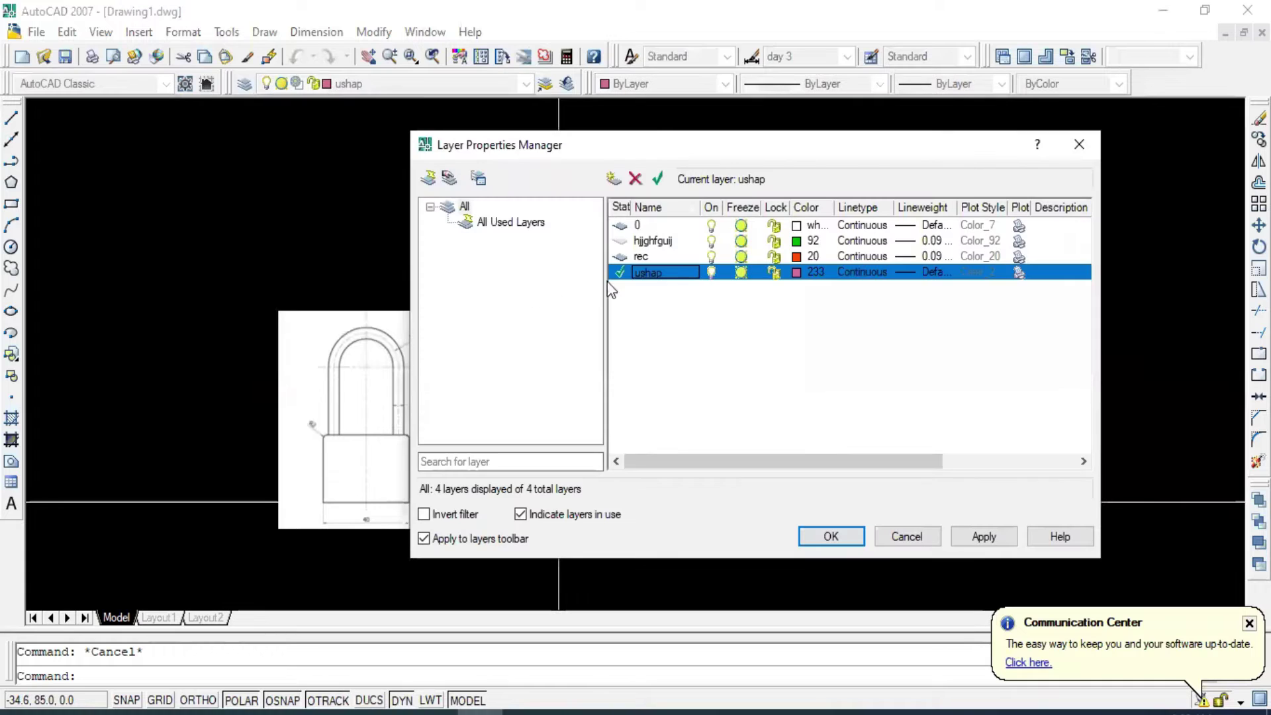
left_click(832, 536)
scroll(249, 312, "up", 2)
scroll(424, 323, "up", 1)
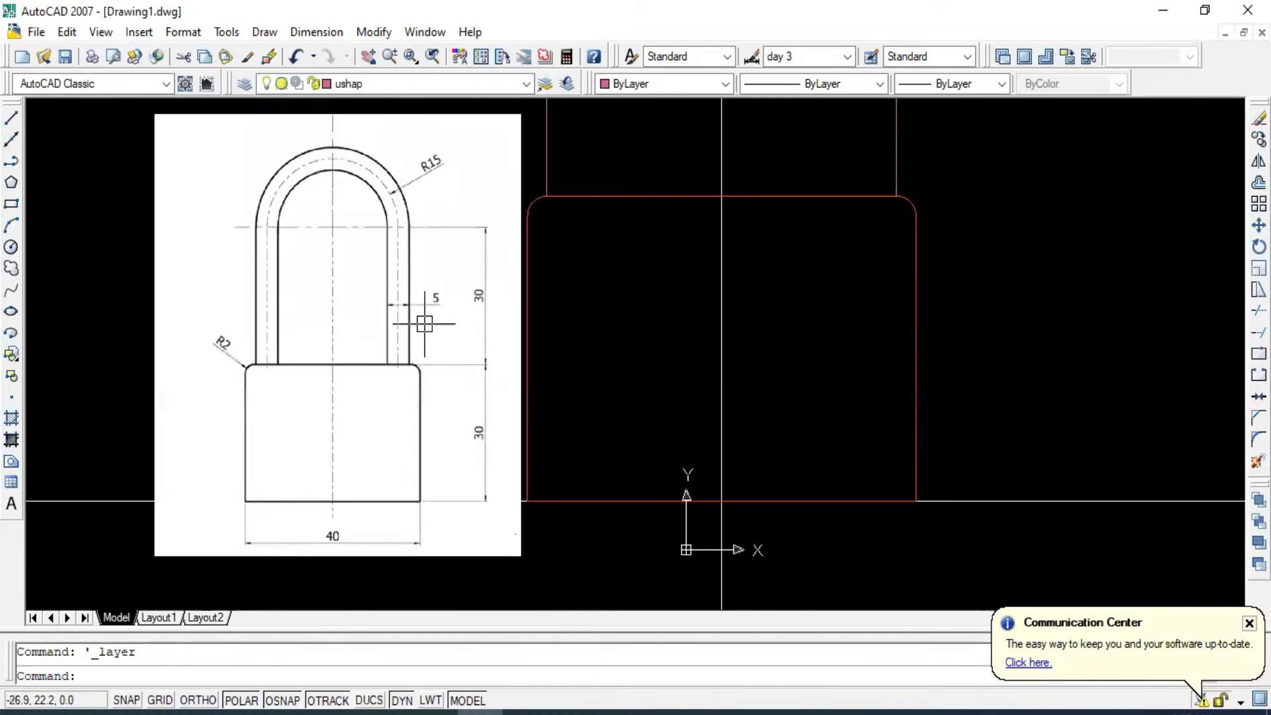
scroll(403, 306, "up", 1)
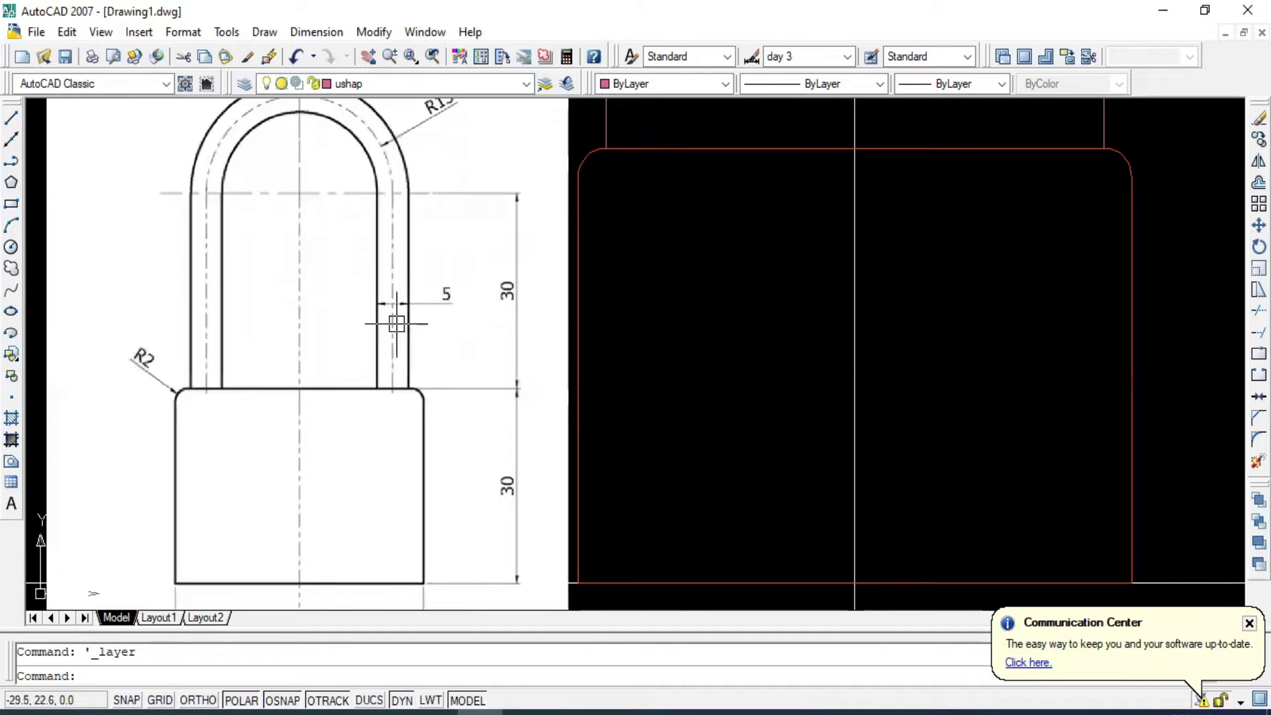
scroll(415, 321, "down", 1)
middle_click_drag(443, 299, 367, 389)
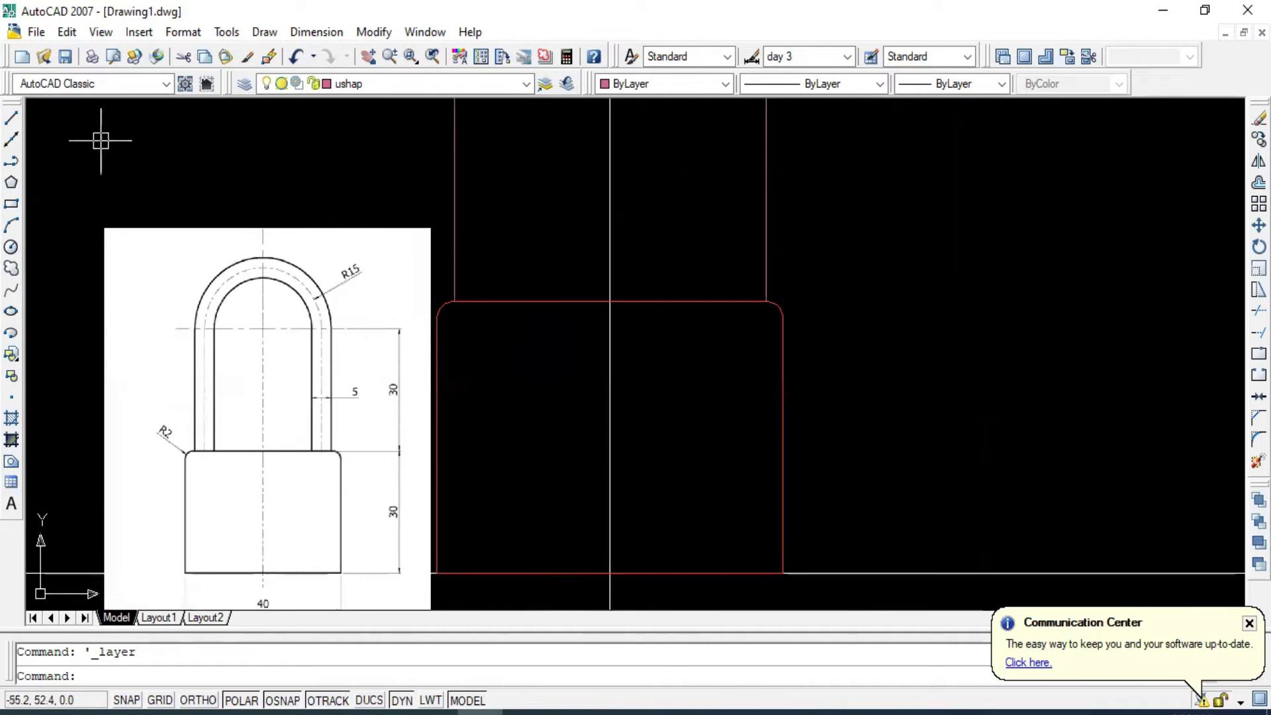
scroll(391, 312, "down", 1)
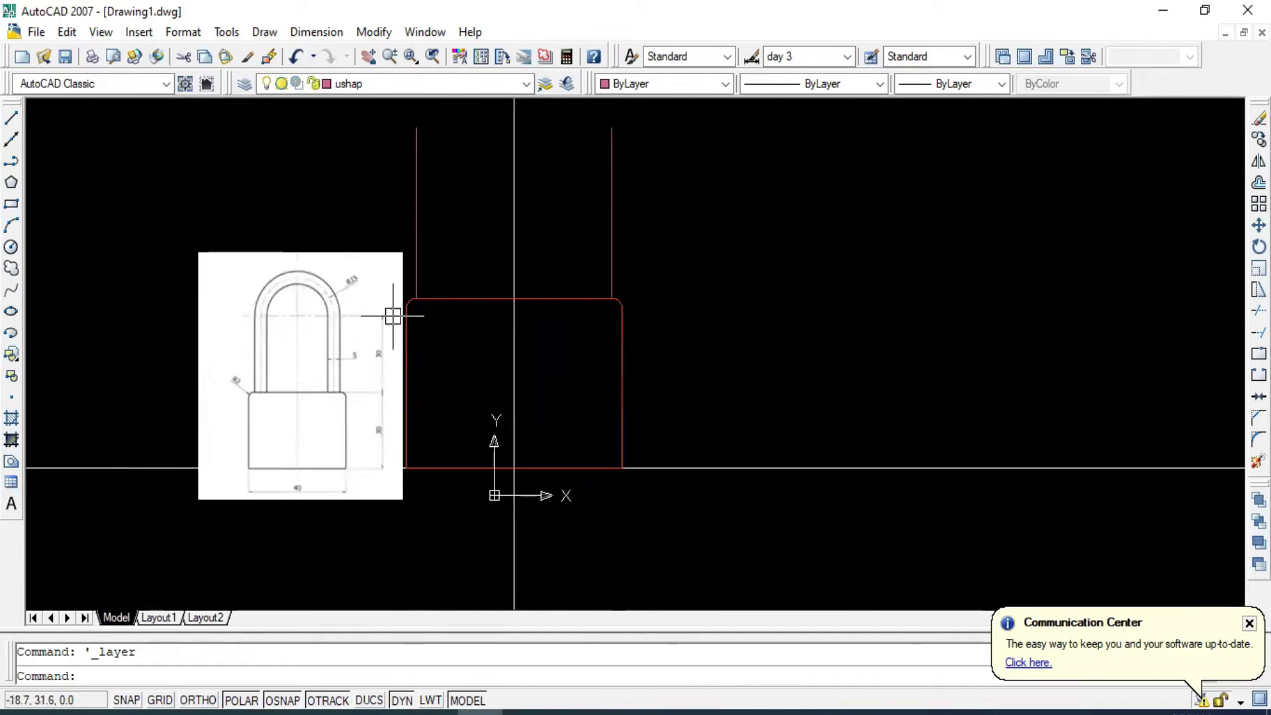
Draw a trial 5-unit line from the top of the left shackle line.
left_click(13, 120)
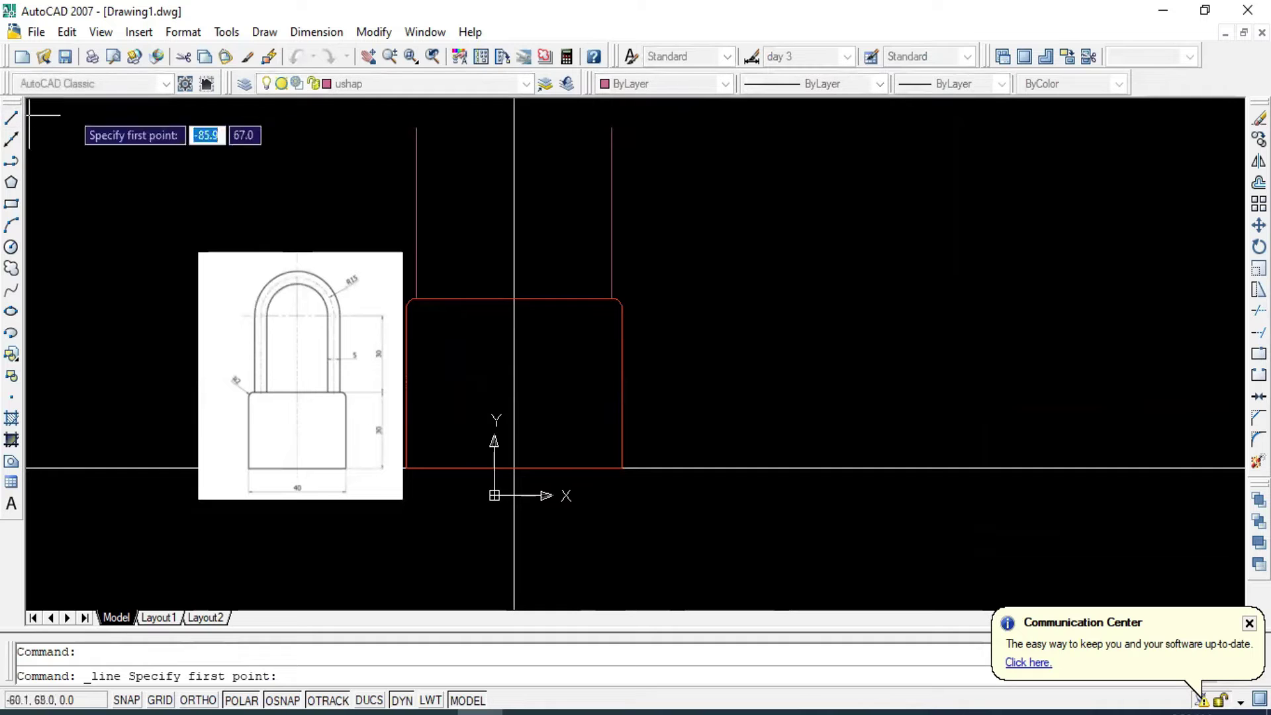
left_click(416, 127)
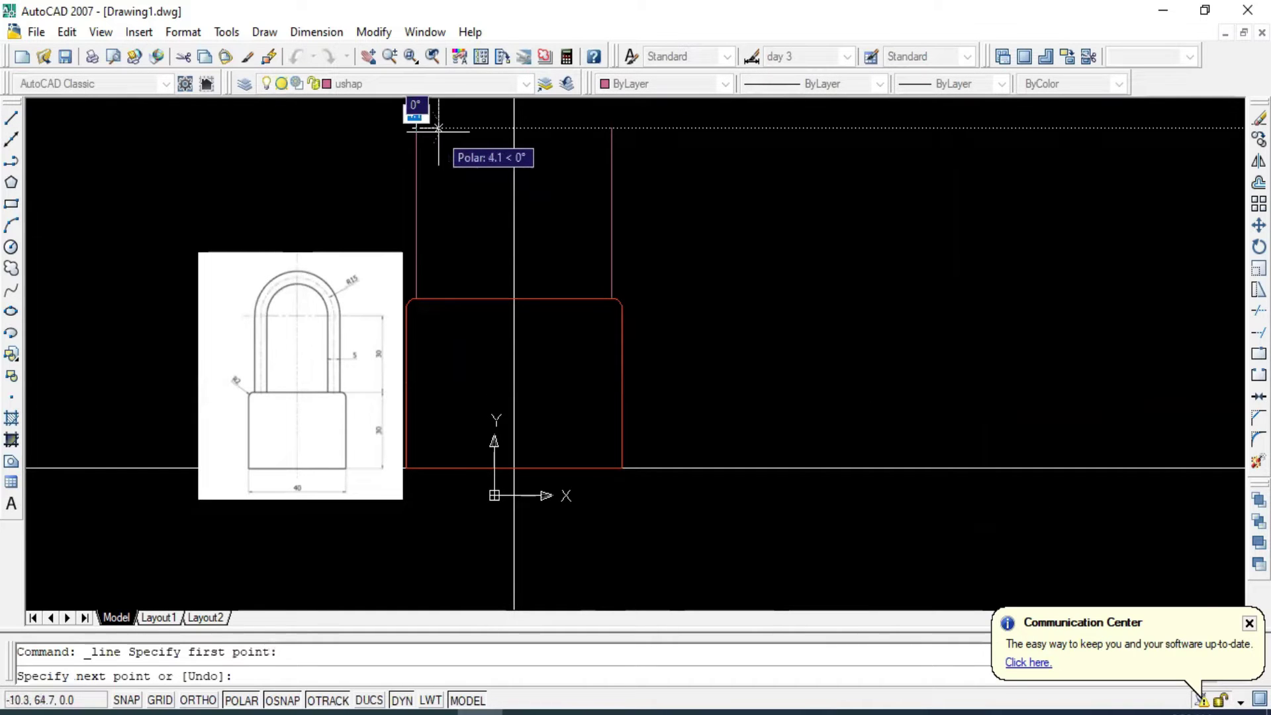
type("5")
key("Return")
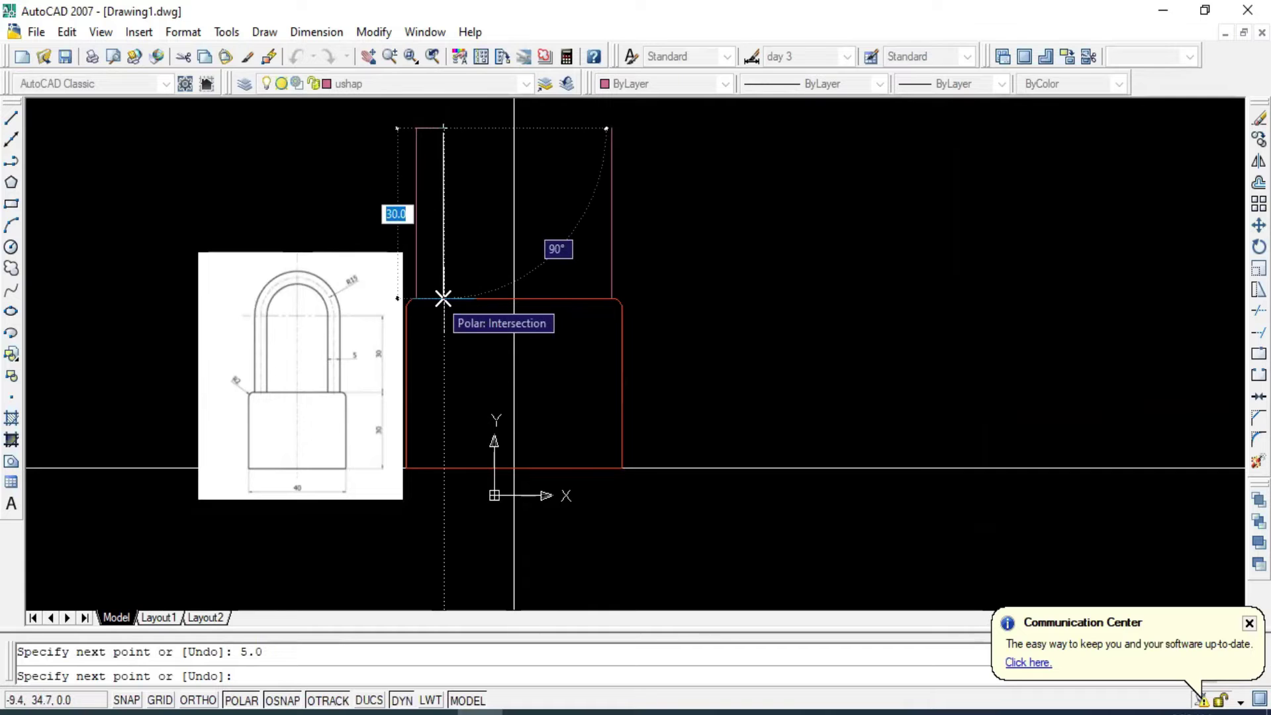
key("Escape")
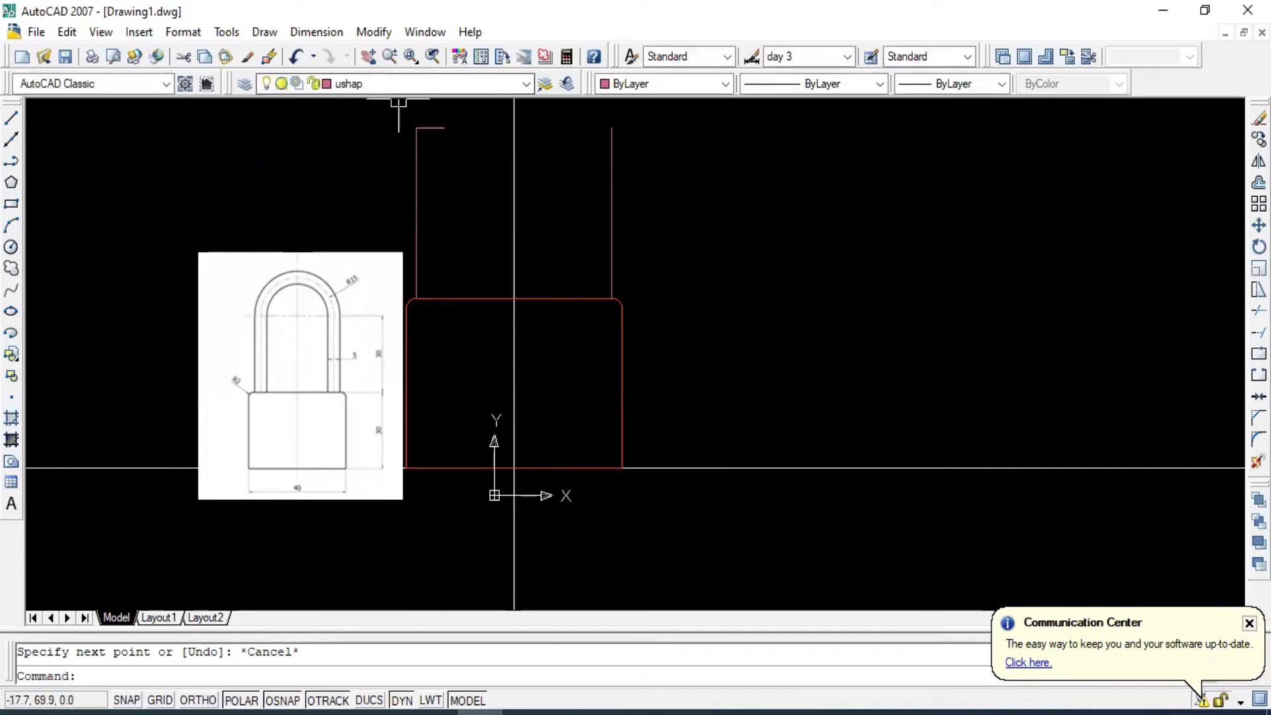
Erase the short trial line and start the OFFSET command.
left_click(397, 113)
left_click(453, 149)
key("Delete")
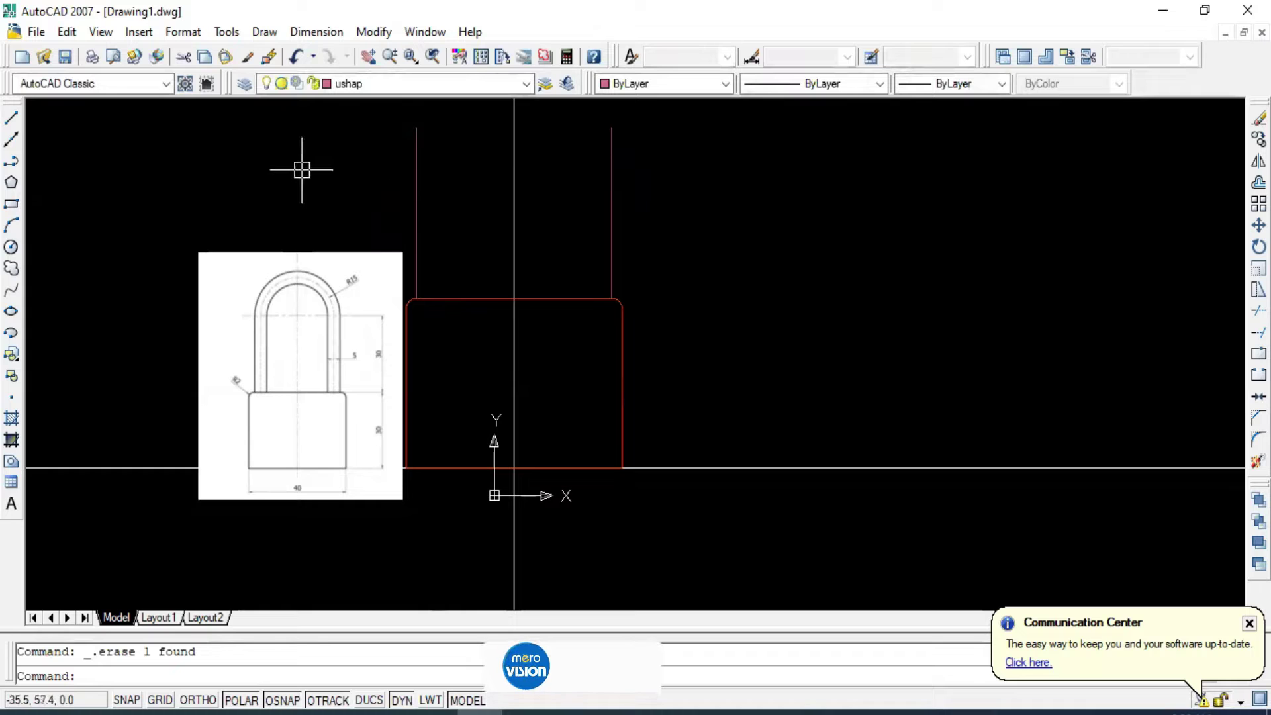
type("o")
key("Return")
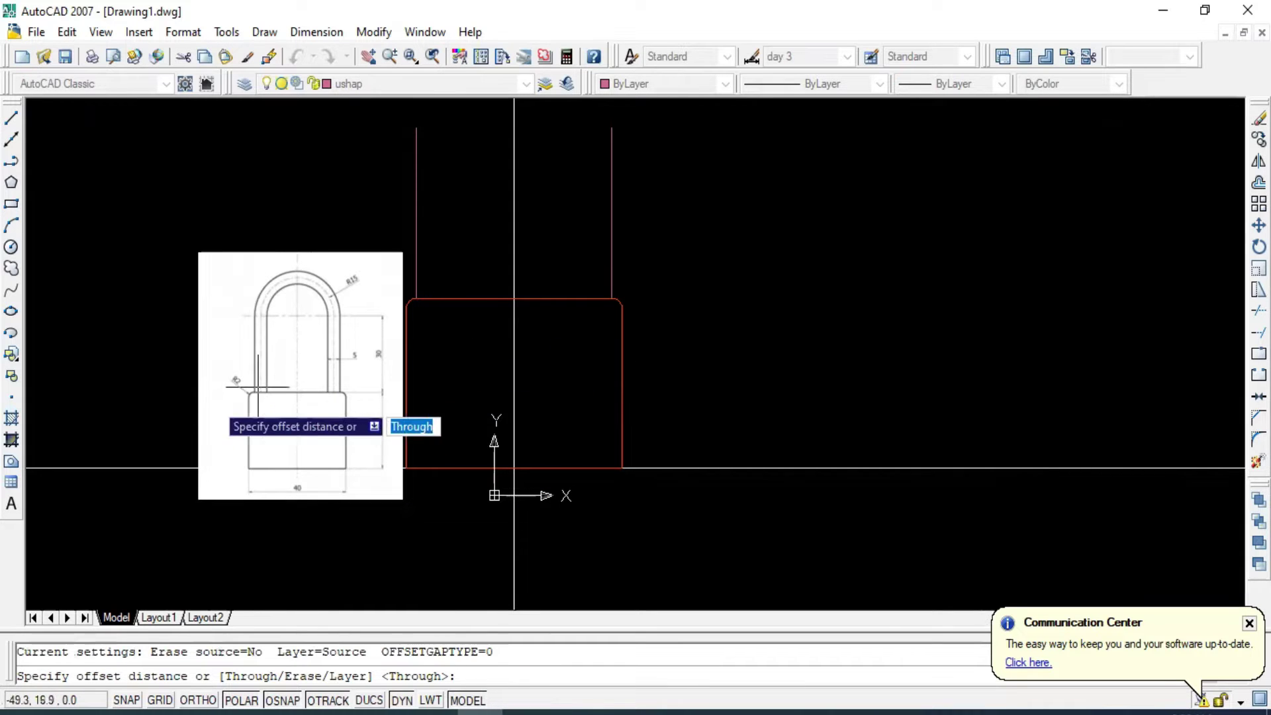
Offset the right and left shackle lines 5 units inward to form inner legs.
scroll(318, 372, "up", 2)
scroll(323, 368, "up", 1)
scroll(325, 364, "down", 2)
scroll(324, 365, "down", 2)
type("5")
key("Return")
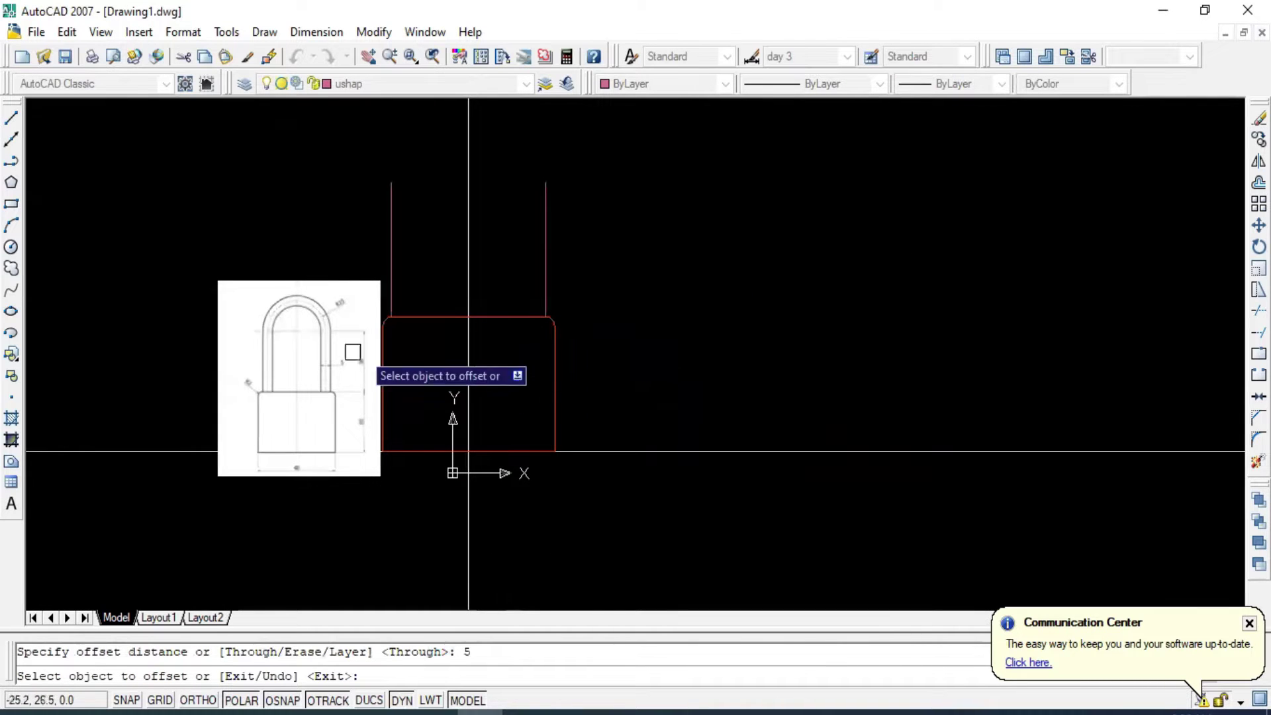
scroll(338, 354, "up", 3)
scroll(675, 339, "down", 2)
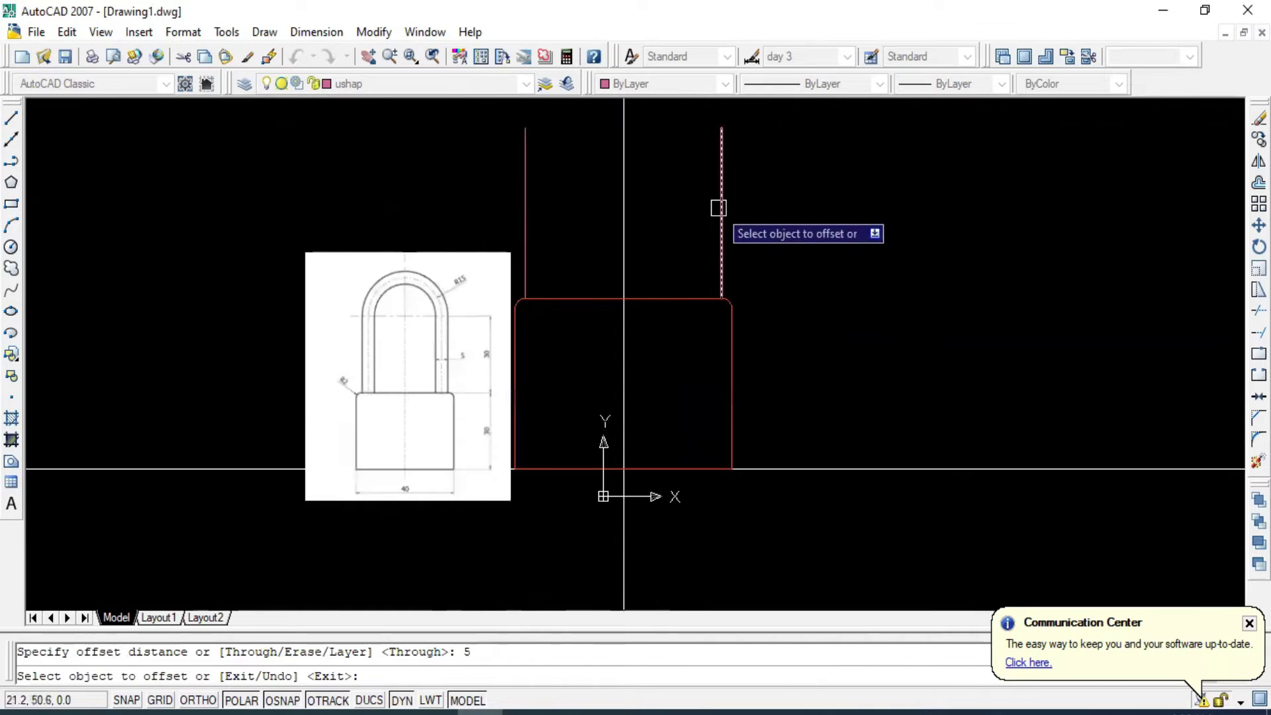
left_click(719, 208)
left_click(672, 211)
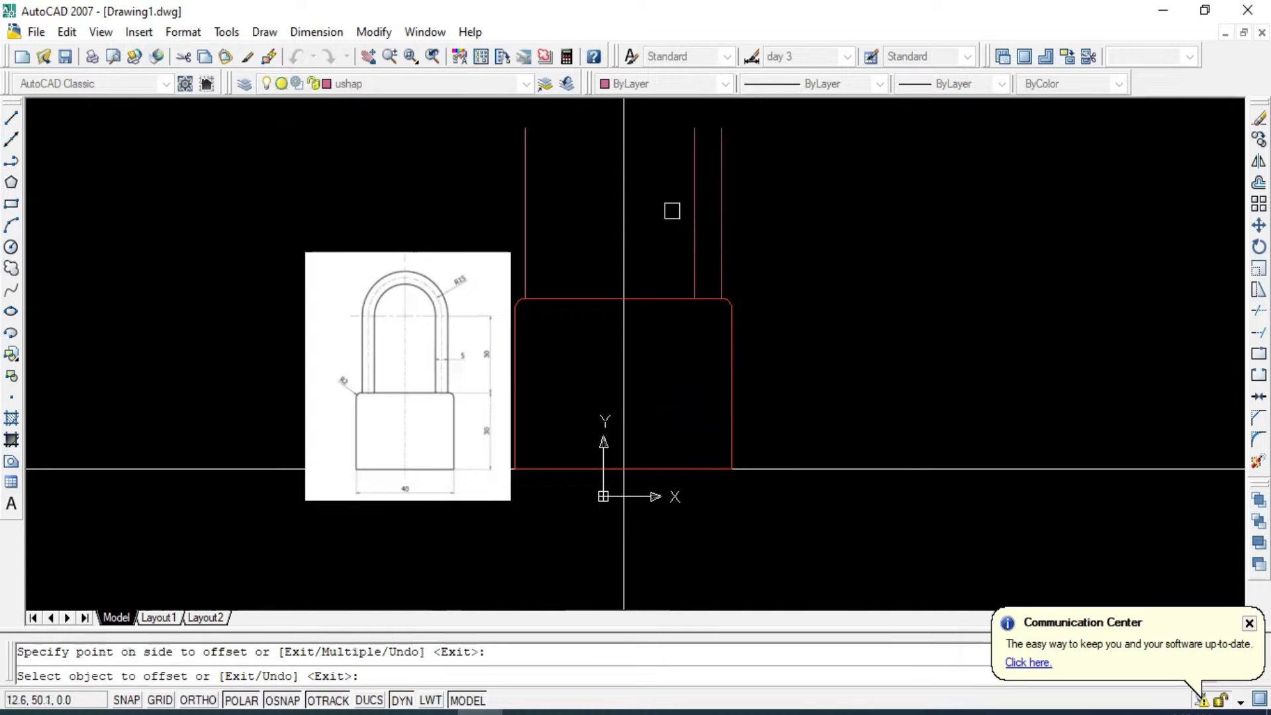
left_click(524, 209)
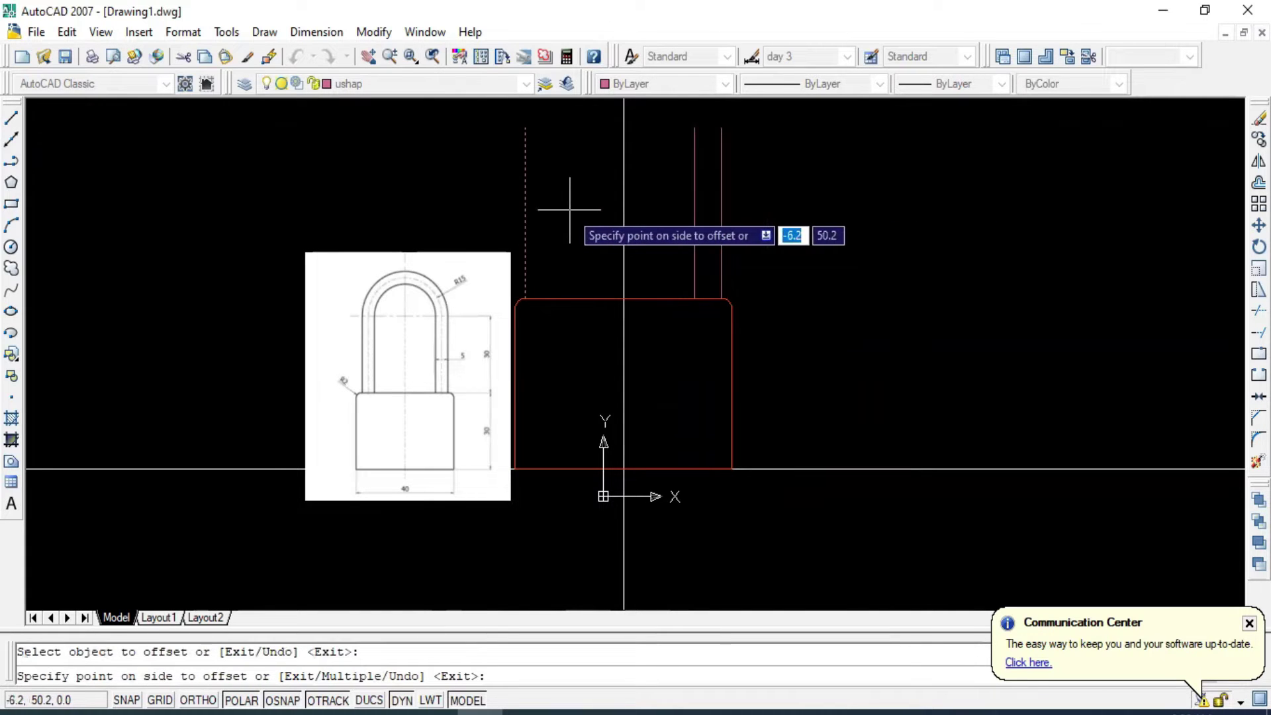
left_click(570, 210)
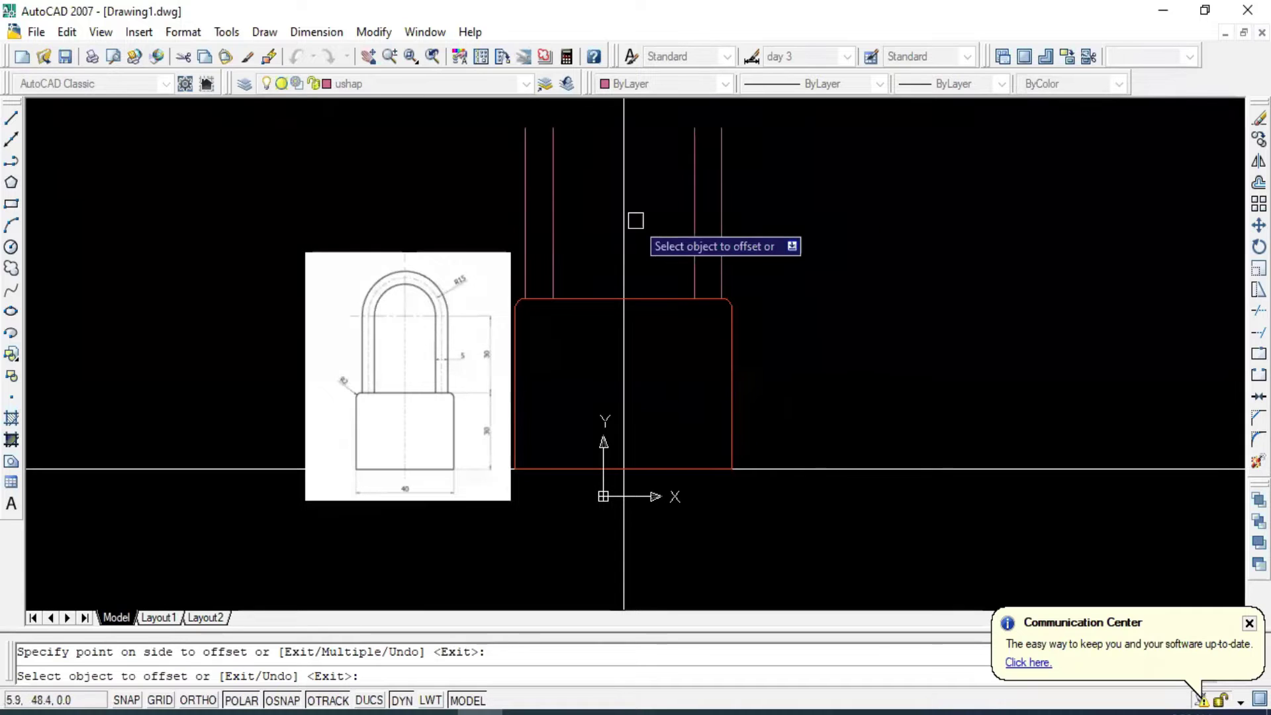
key("Escape")
middle_click_drag(647, 249, 623, 326)
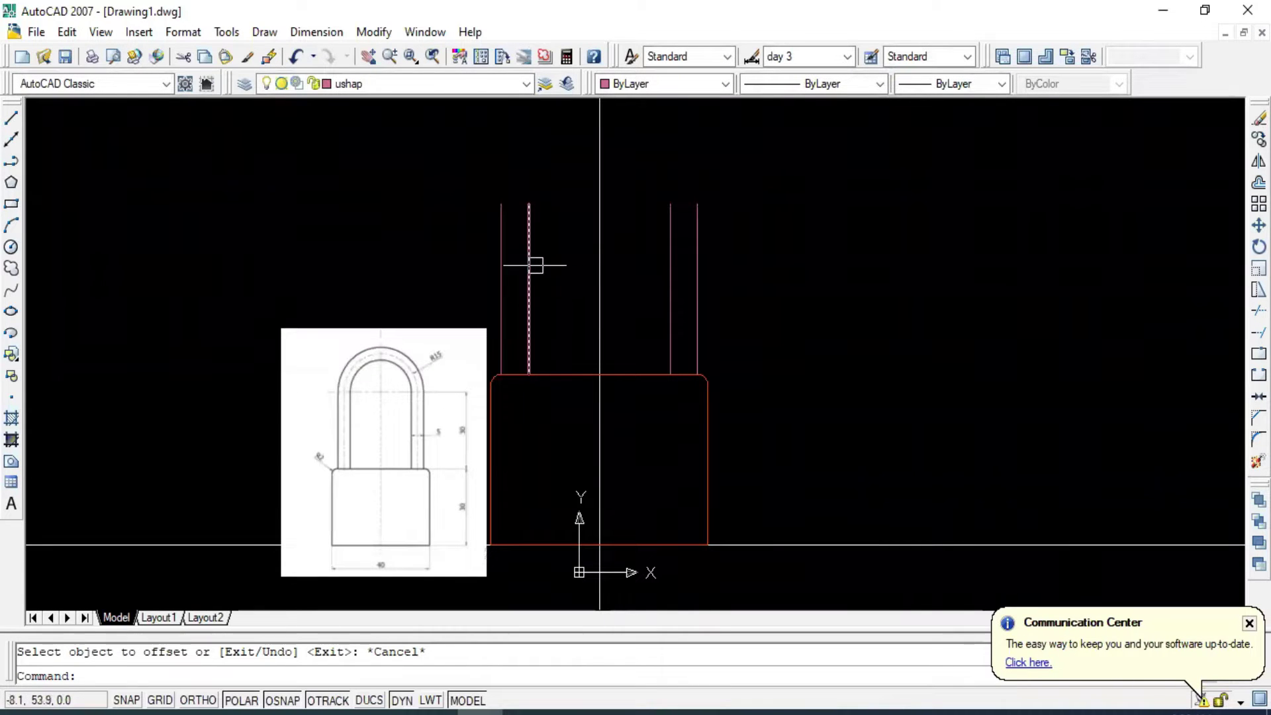
scroll(411, 394, "up", 2)
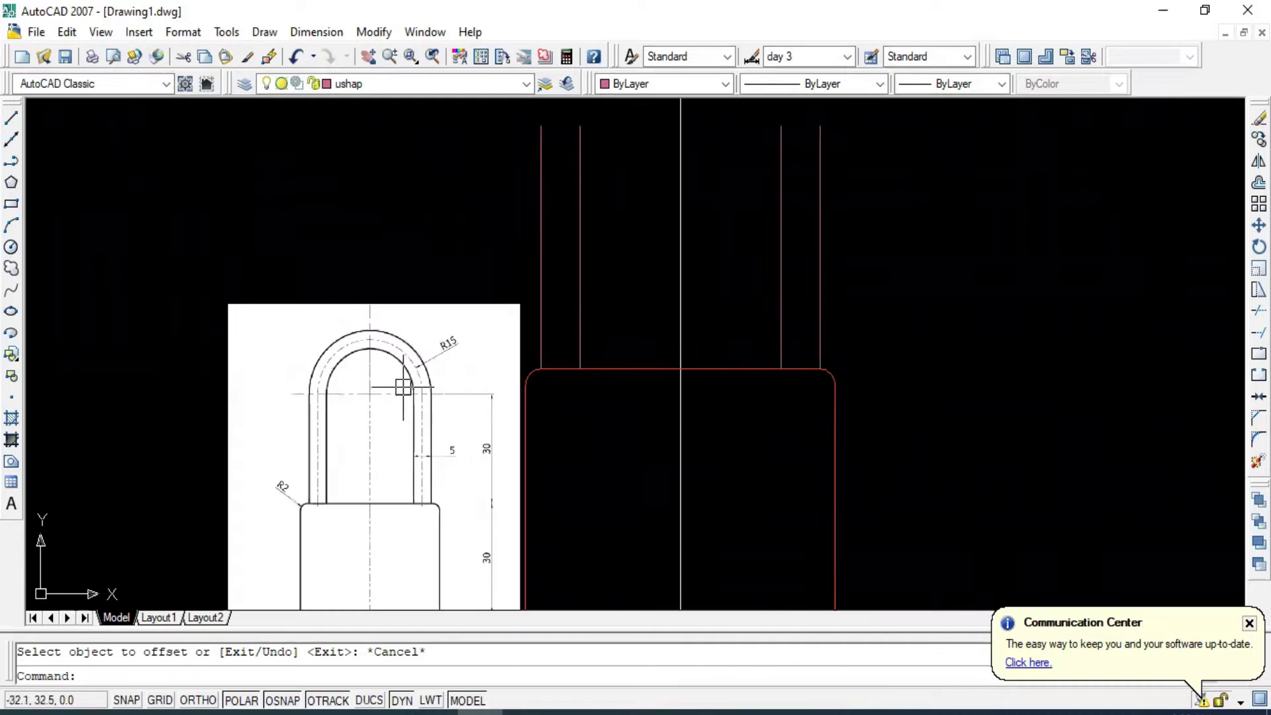
scroll(349, 409, "up", 3)
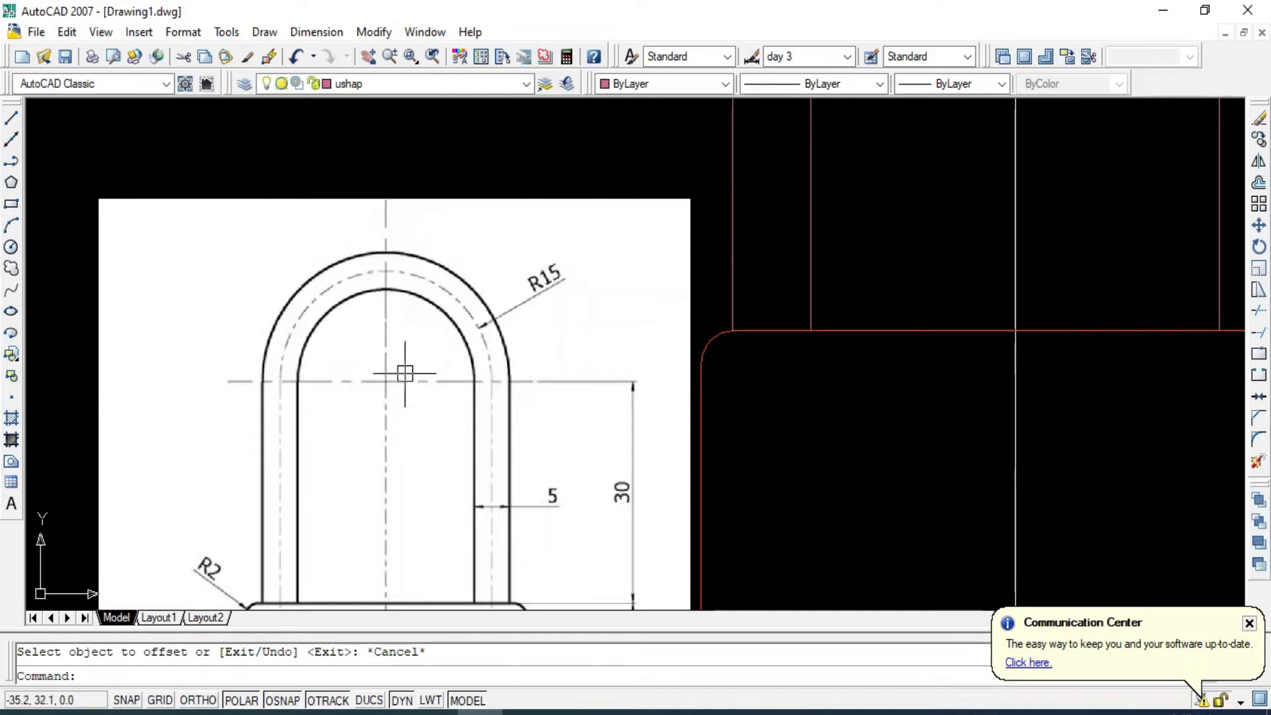
scroll(751, 315, "down", 1)
middle_click_drag(917, 217, 697, 388)
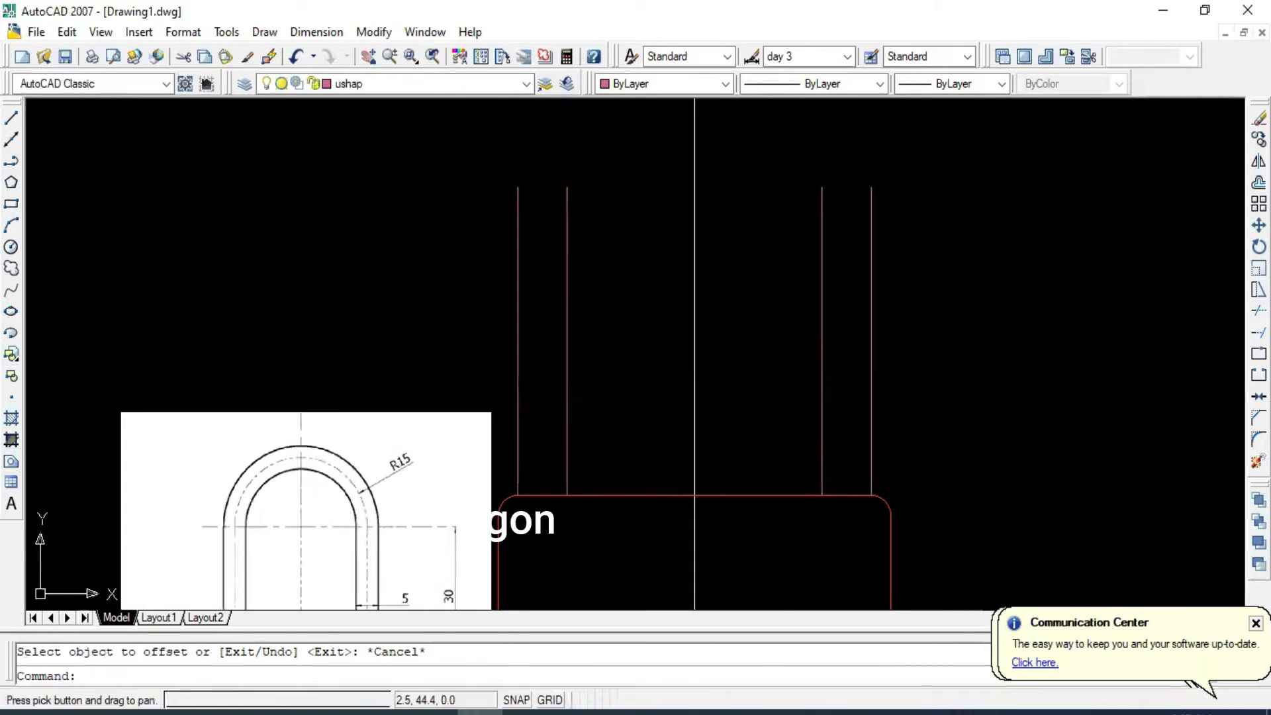
left_click(11, 118)
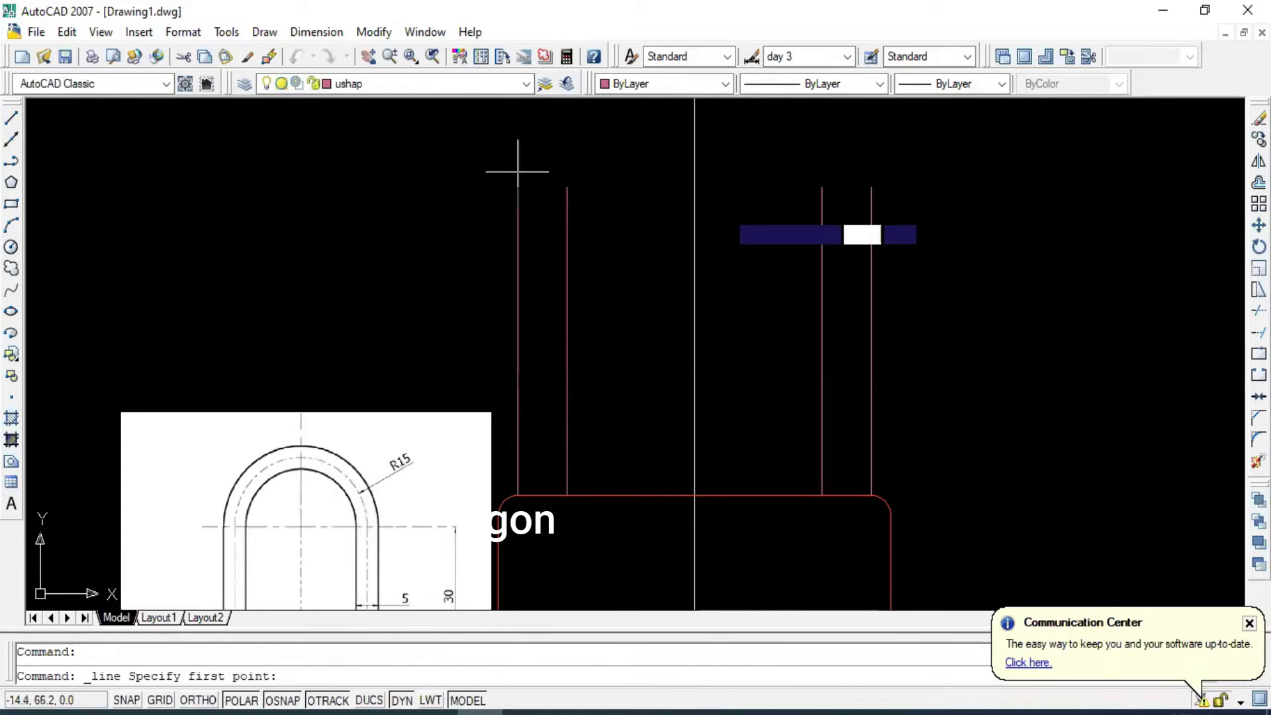
left_click(567, 187)
left_click(822, 187)
key("Escape")
scroll(700, 221, "down", 1)
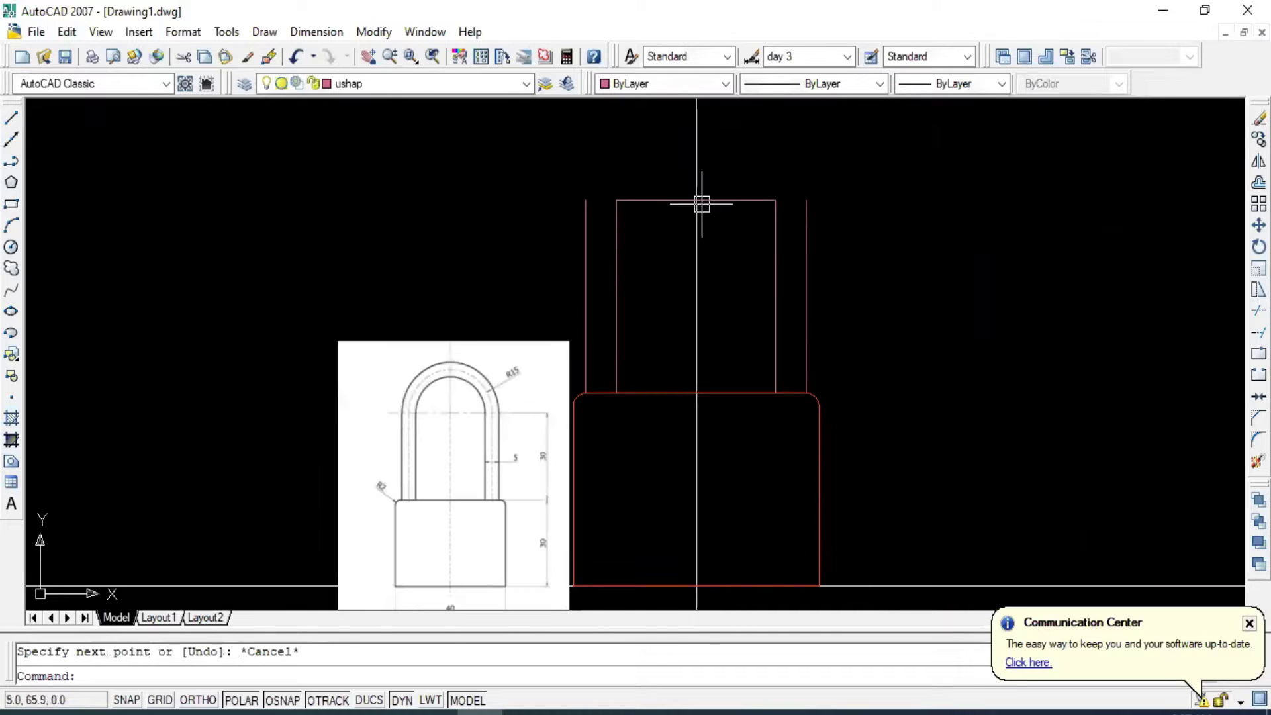
scroll(474, 403, "up", 1)
scroll(478, 400, "up", 1)
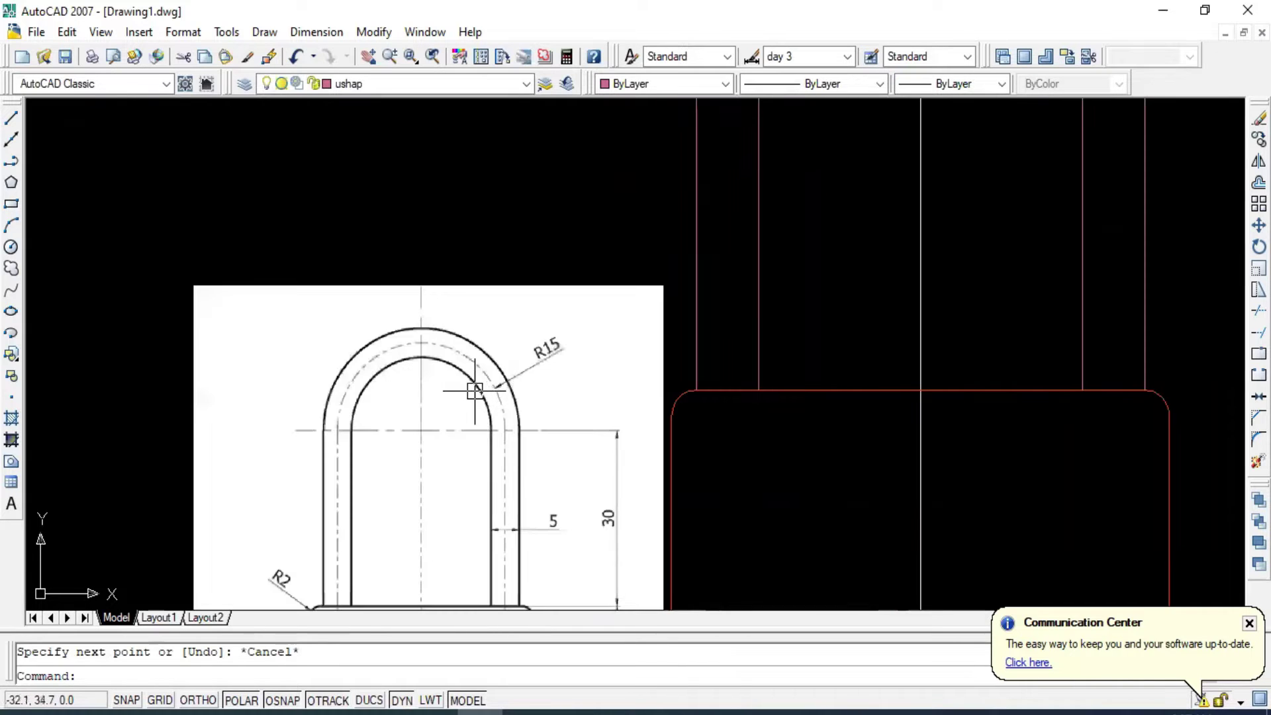
scroll(481, 397, "up", 1)
scroll(482, 397, "up", 1)
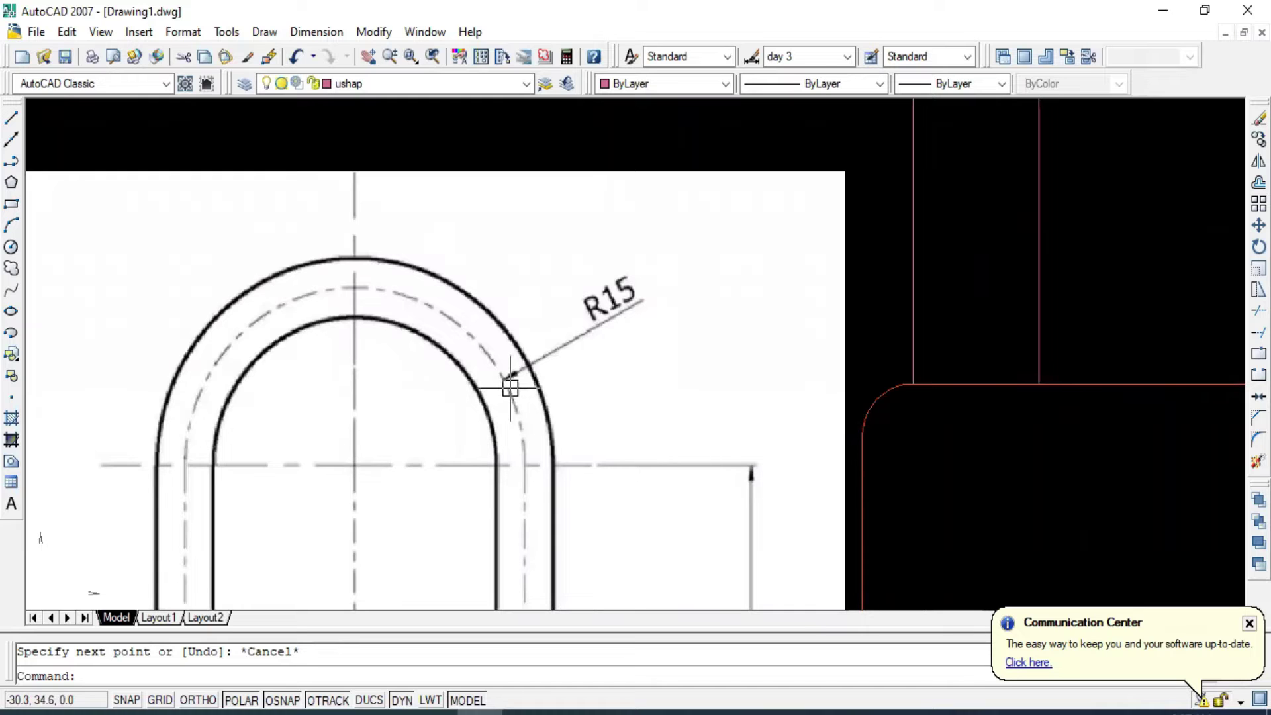
scroll(510, 388, "down", 2)
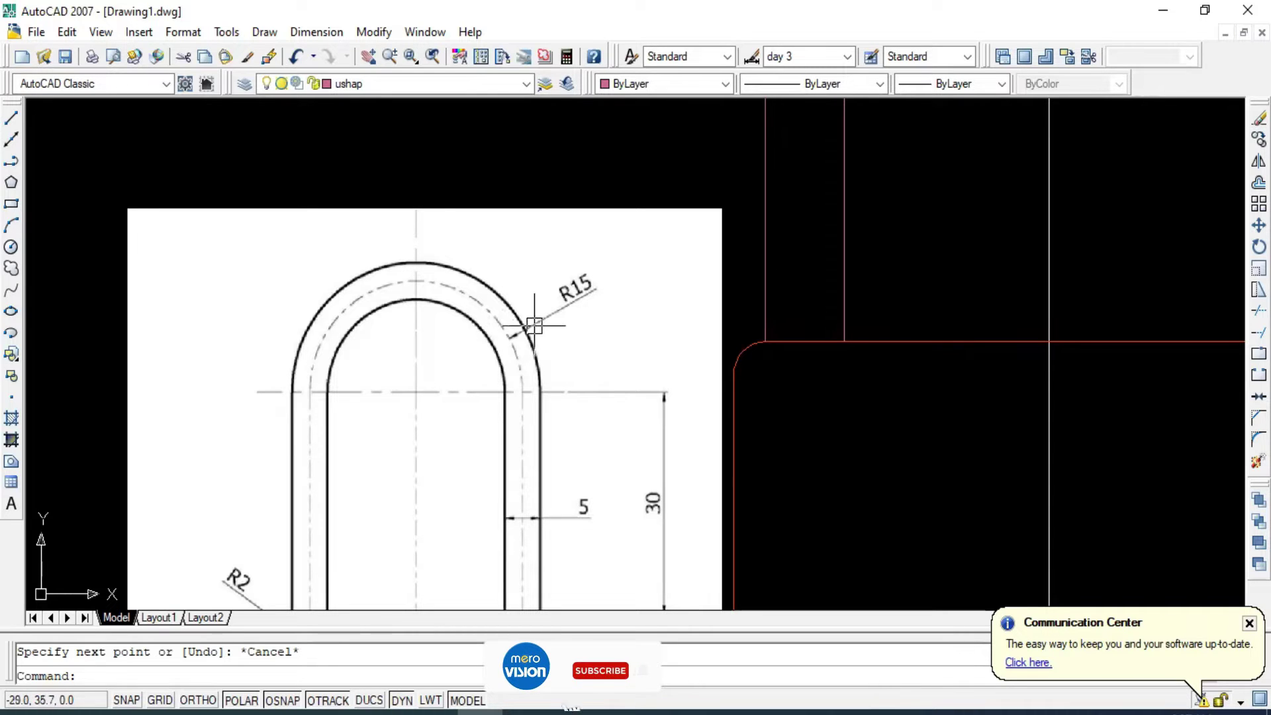
scroll(459, 383, "down", 2)
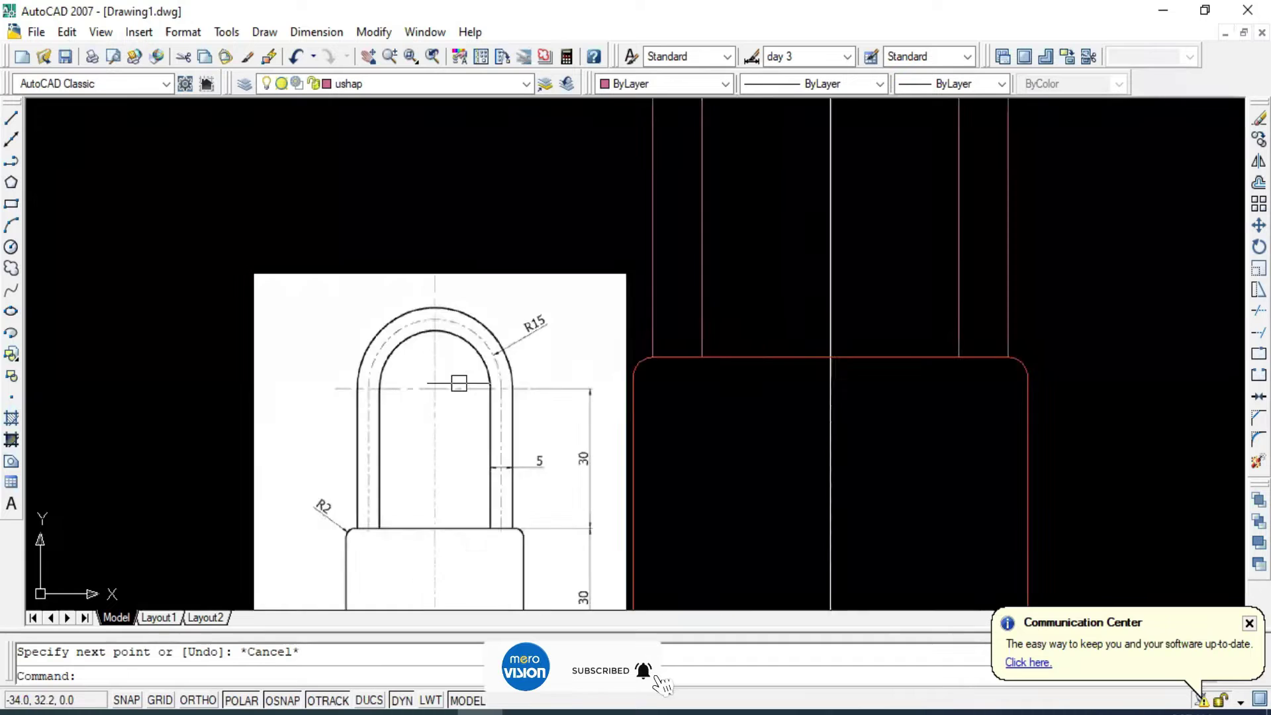
scroll(536, 368, "down", 1)
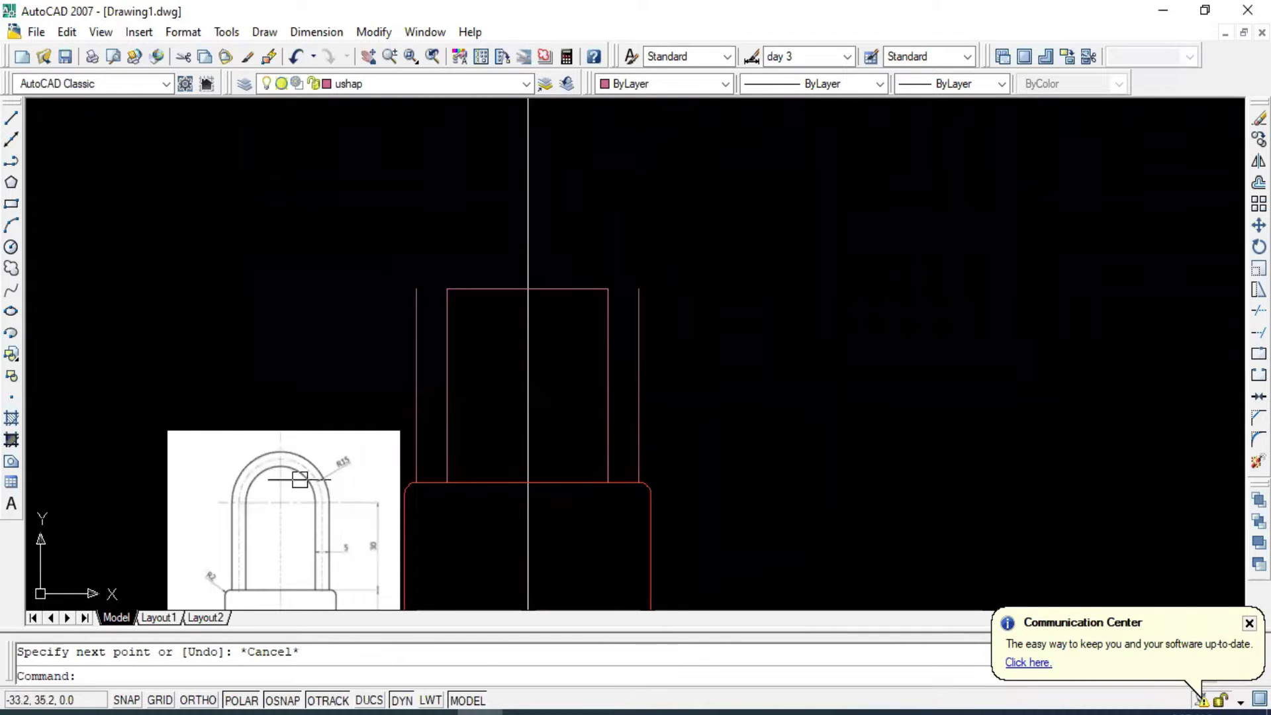
left_click(488, 291)
key("Delete")
scroll(488, 291, "up", 2)
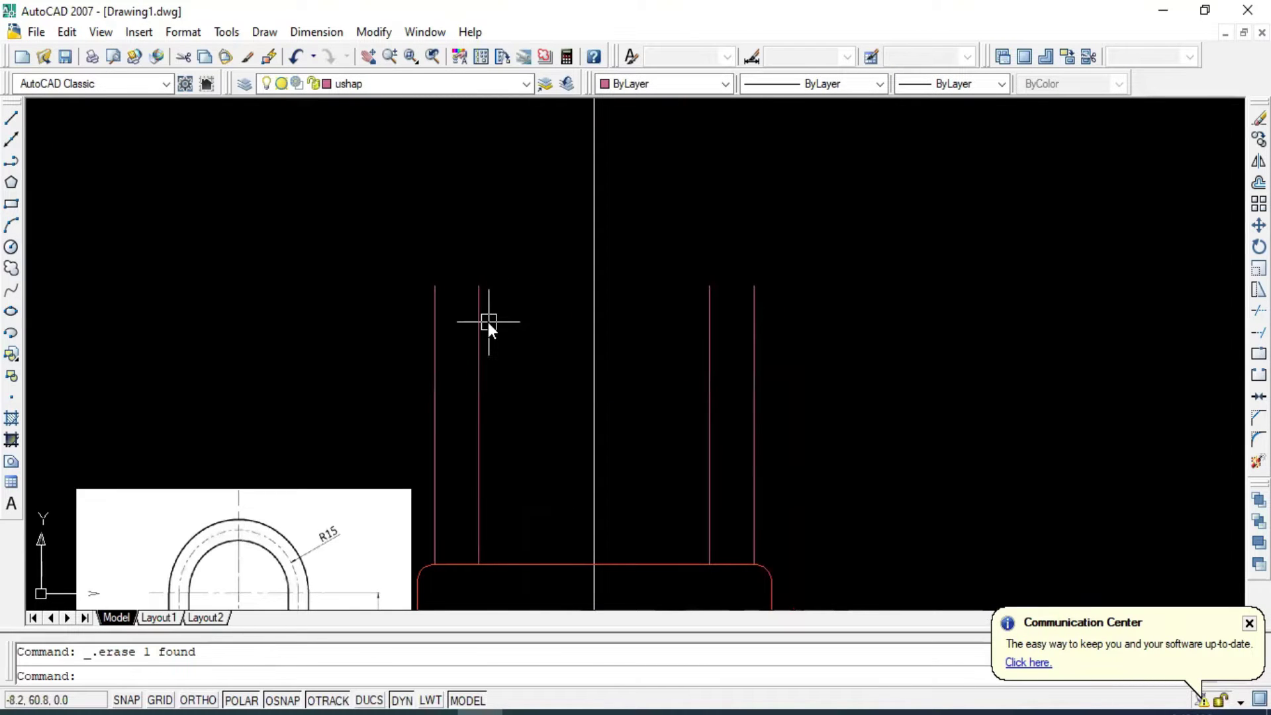
type("f")
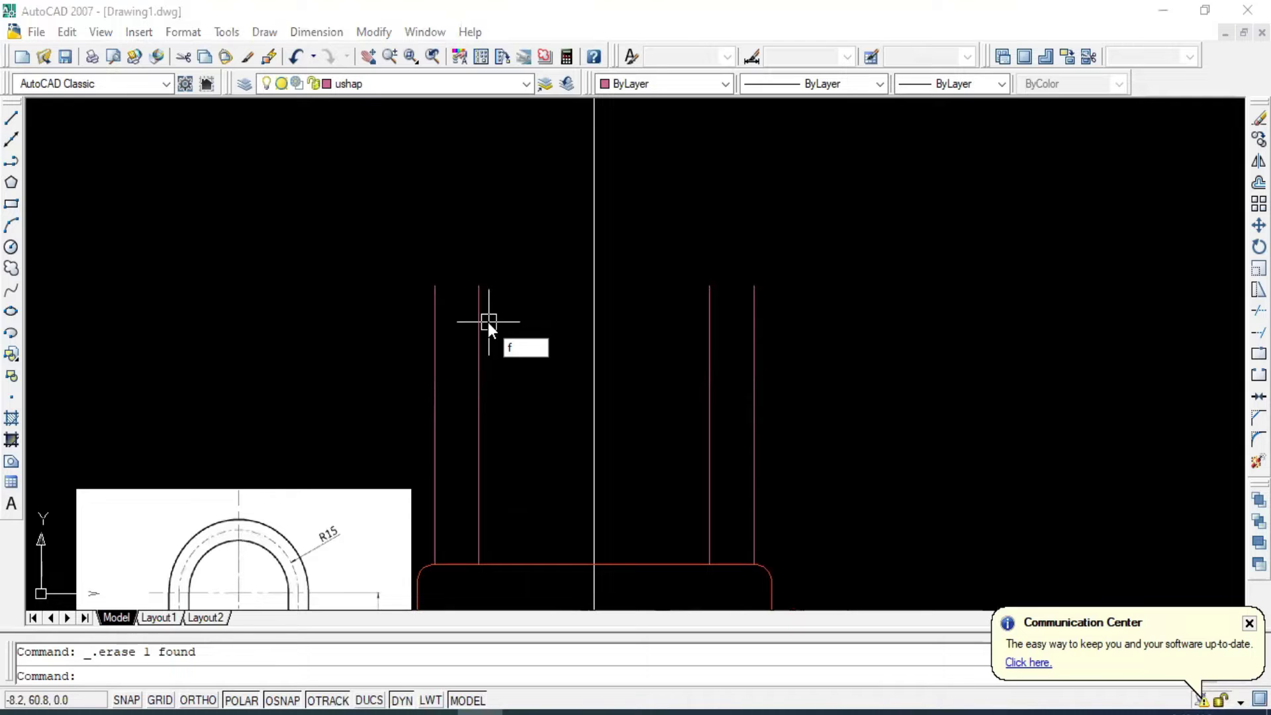
Fillet the left and right inner shackle lines together with radius 12.5.
key("Return")
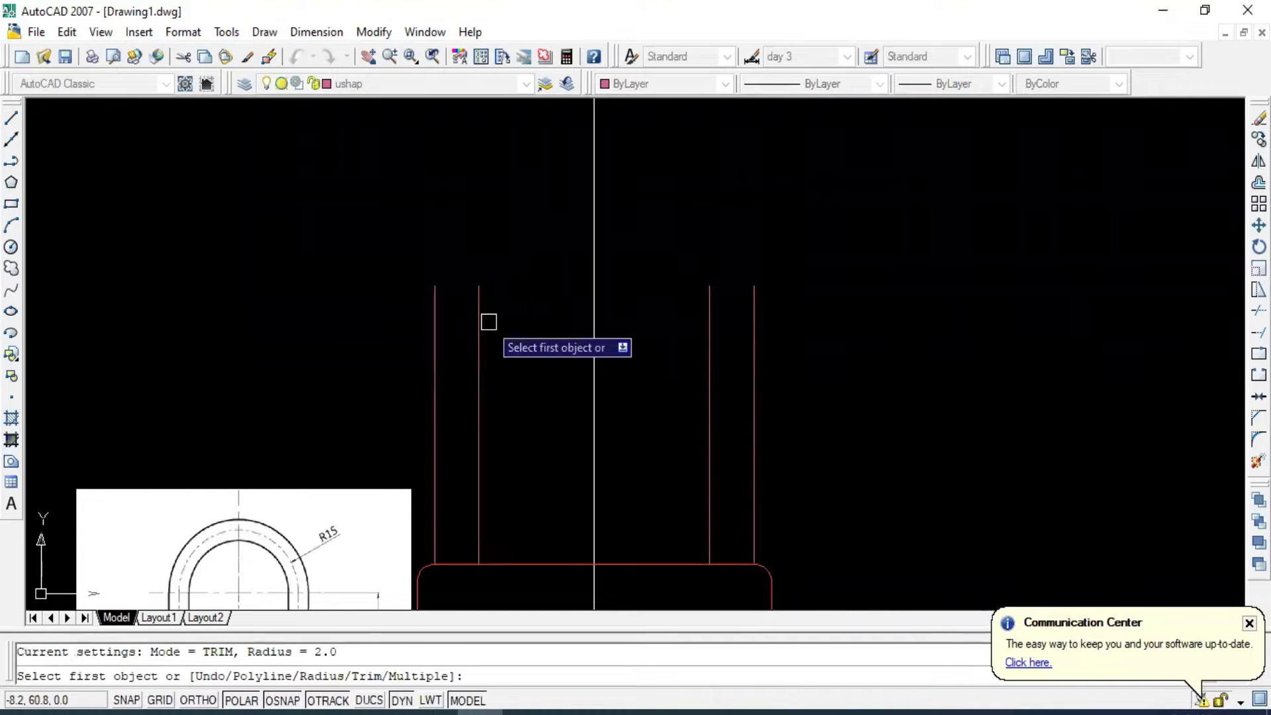
type("r")
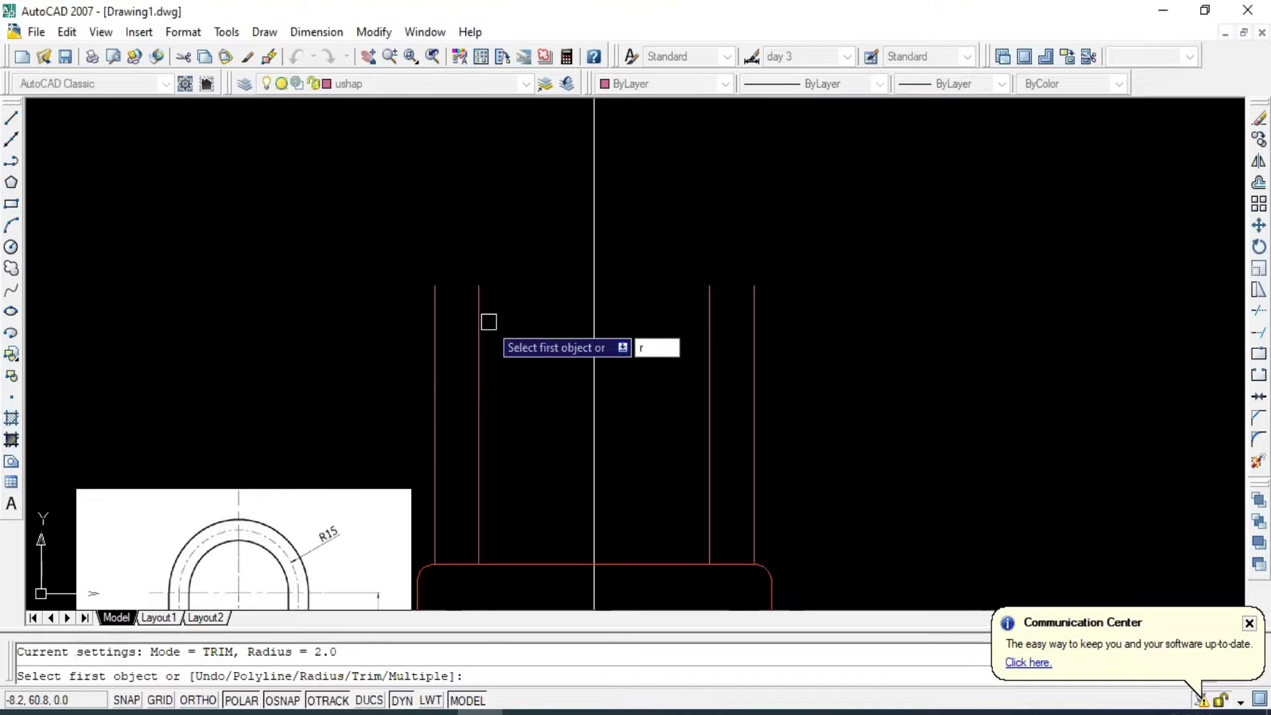
key("Return")
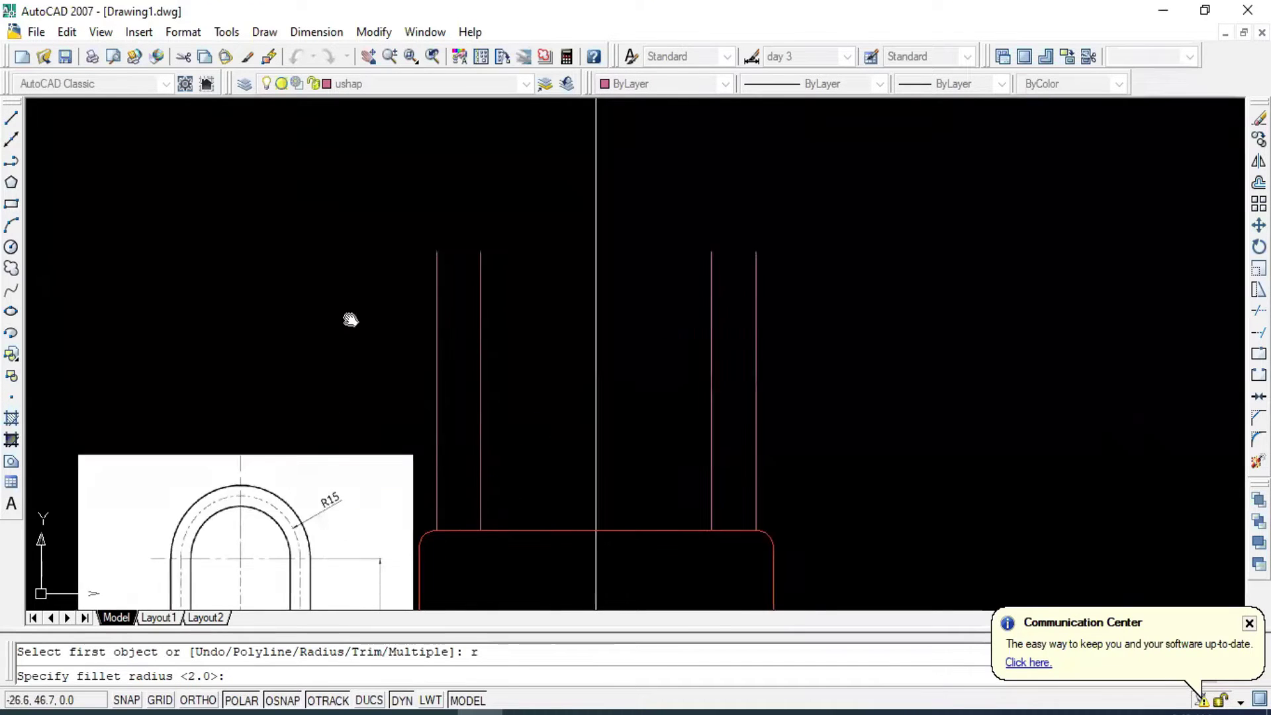
middle_click_drag(349, 320, 392, 129)
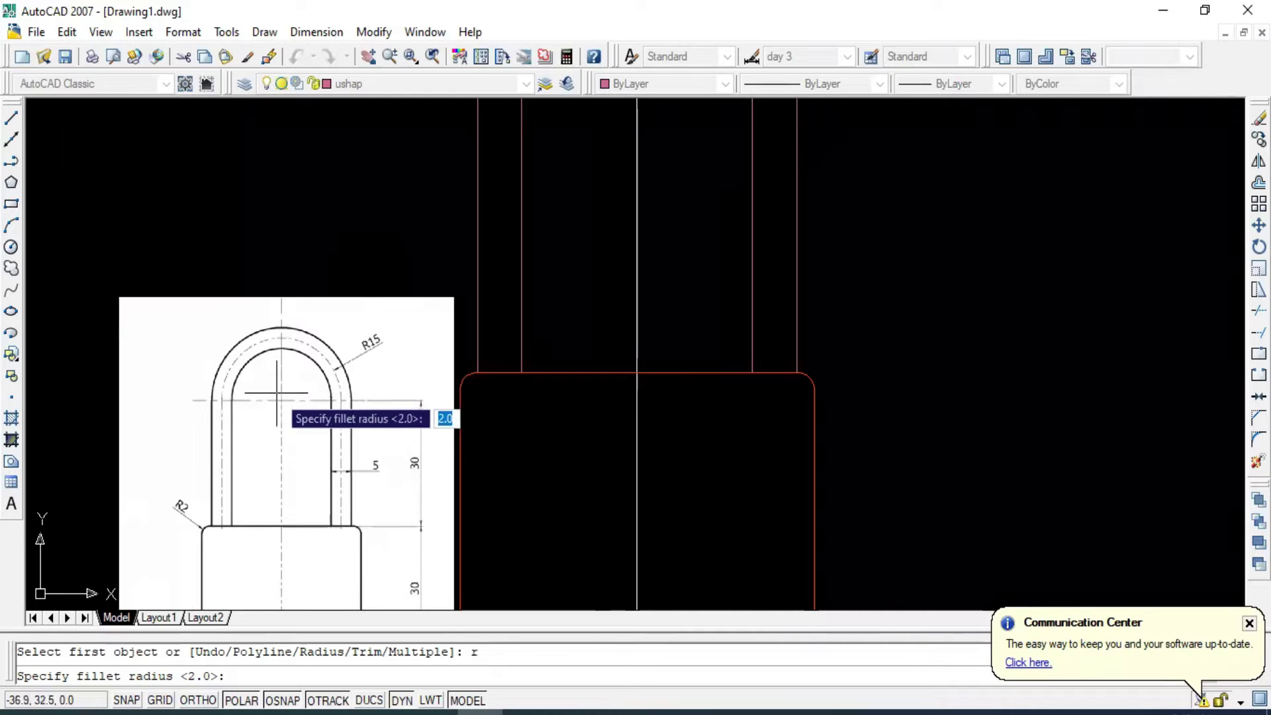
type("1")
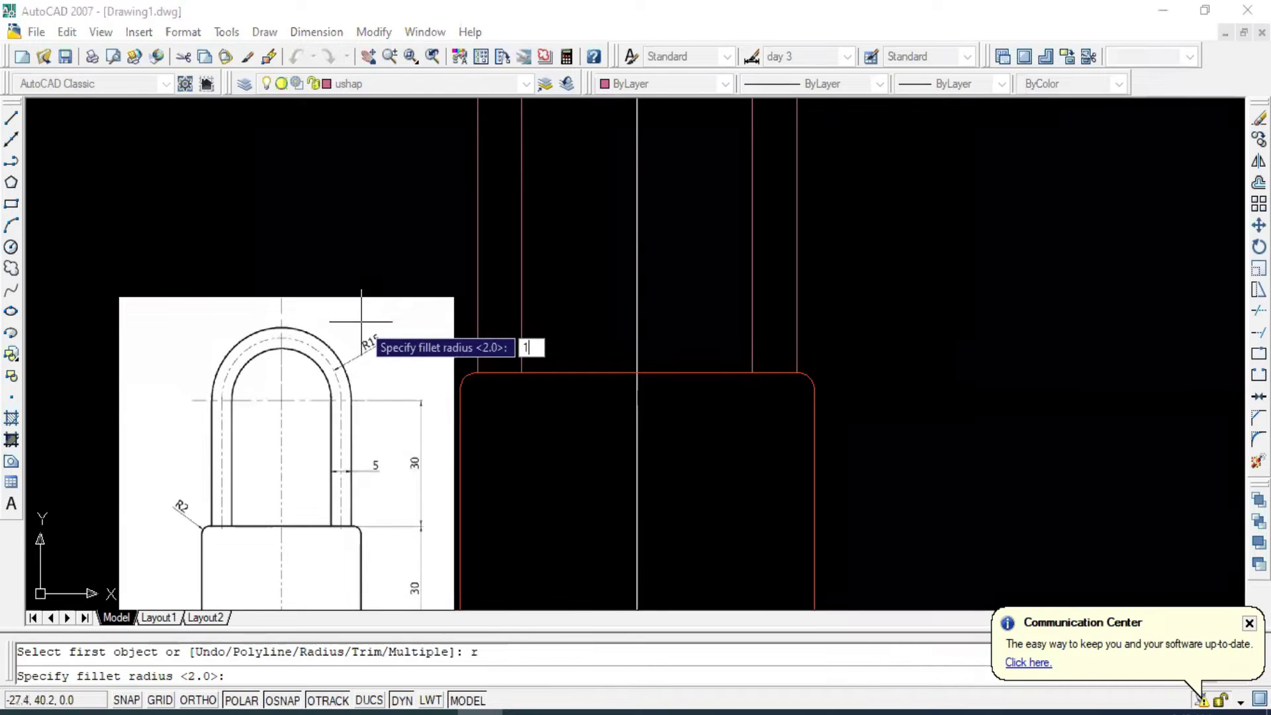
key("Return")
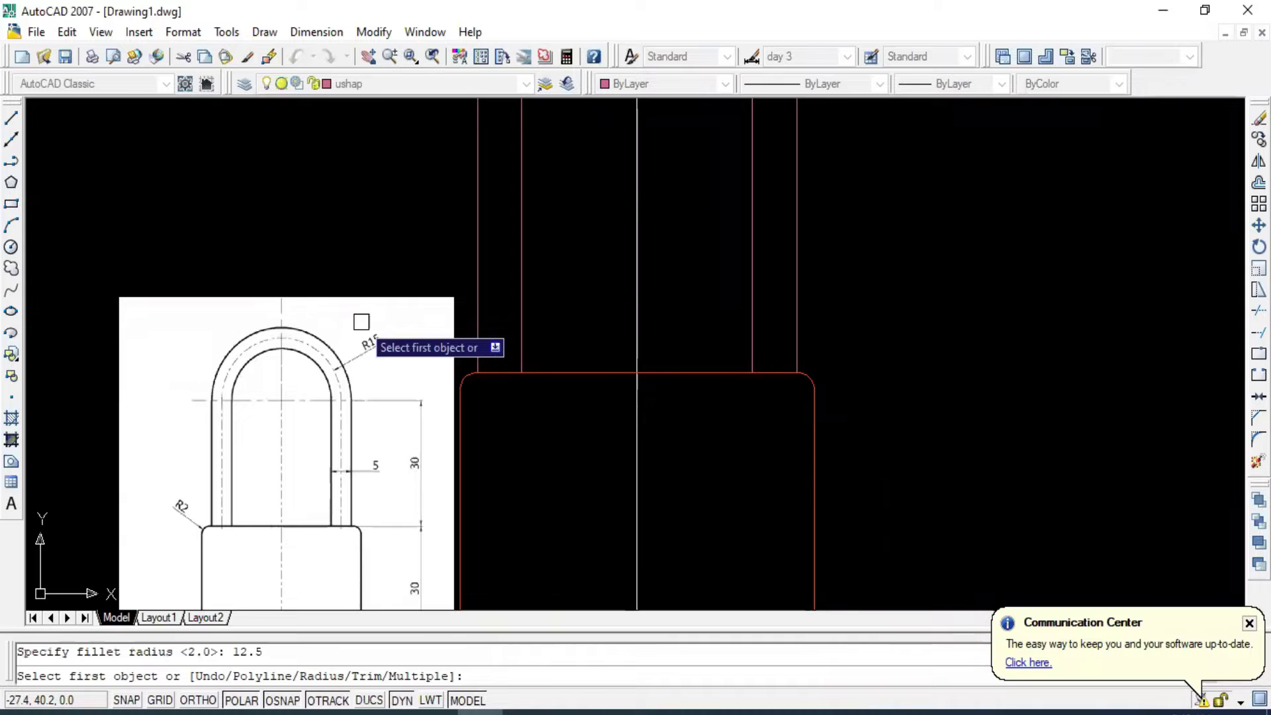
middle_click_drag(361, 322, 279, 524)
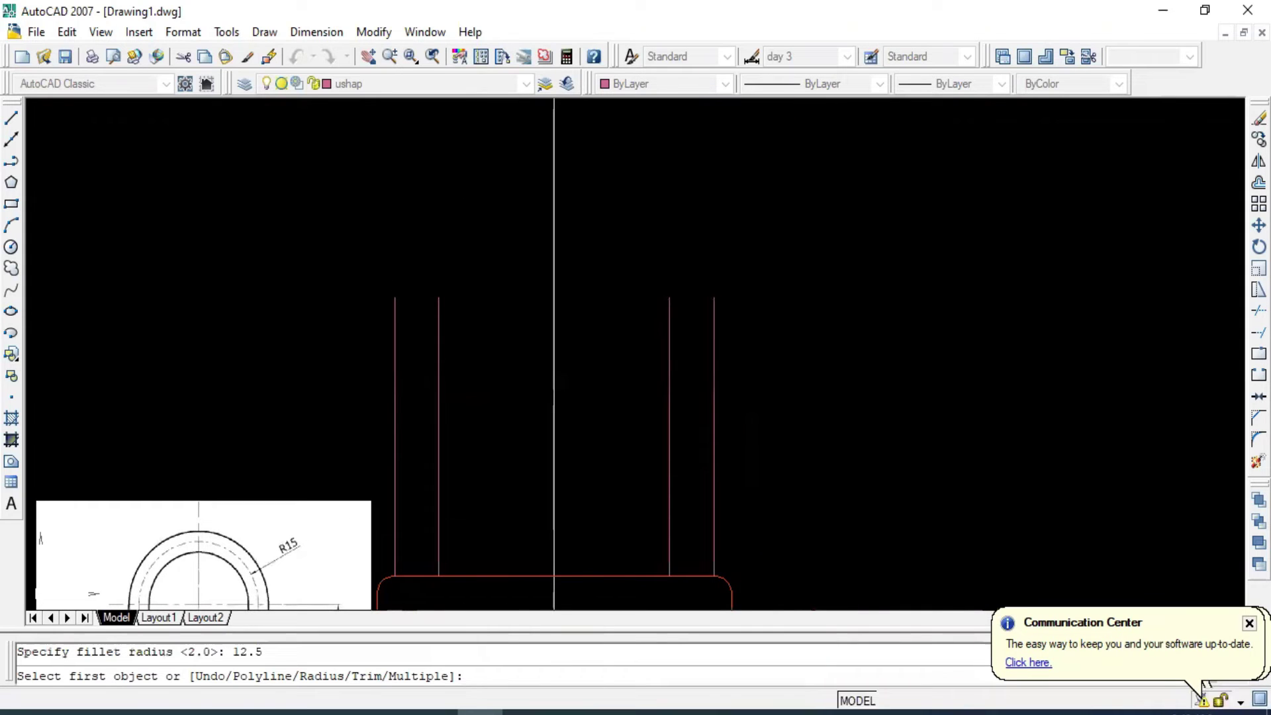
left_click(440, 326)
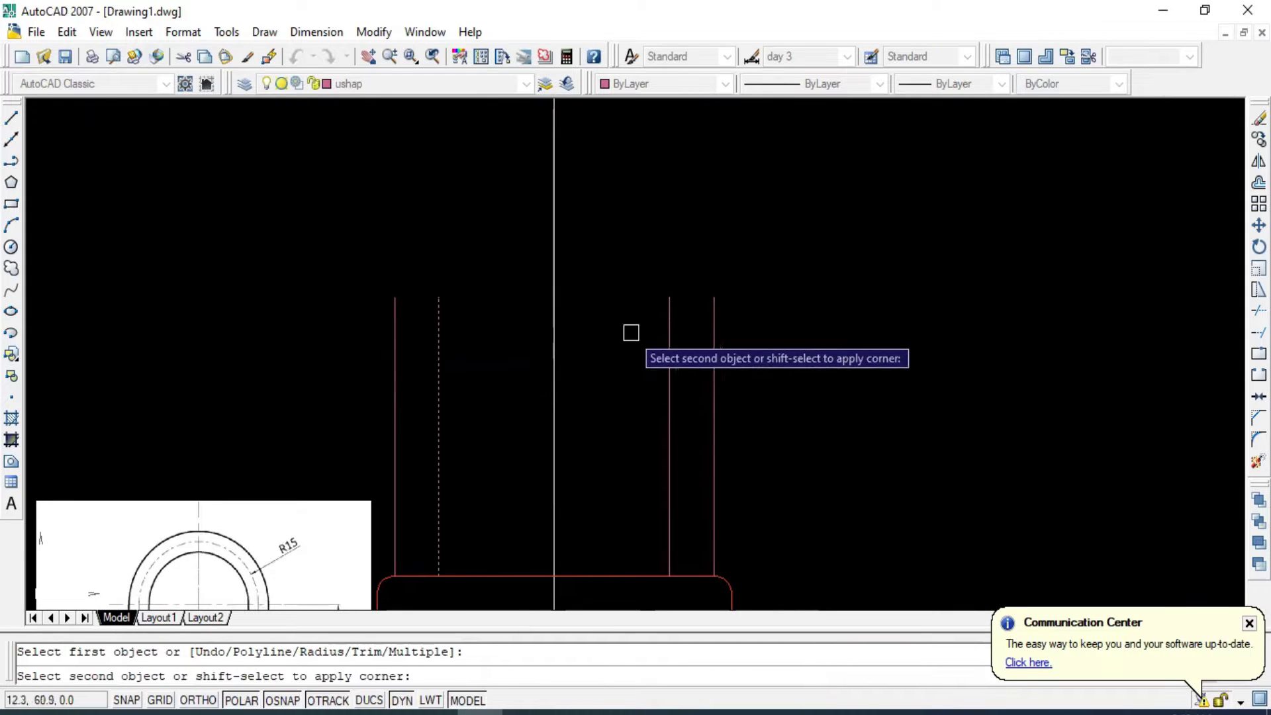
left_click(667, 326)
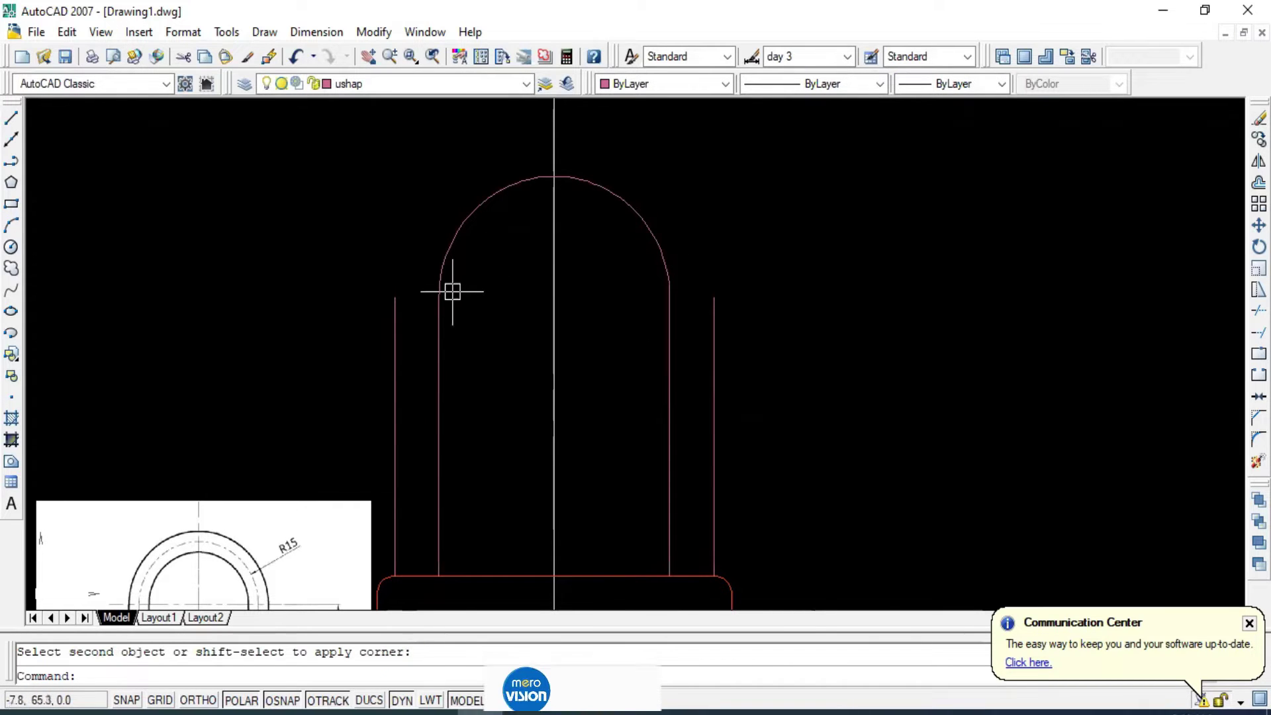
scroll(490, 322, "down", 2)
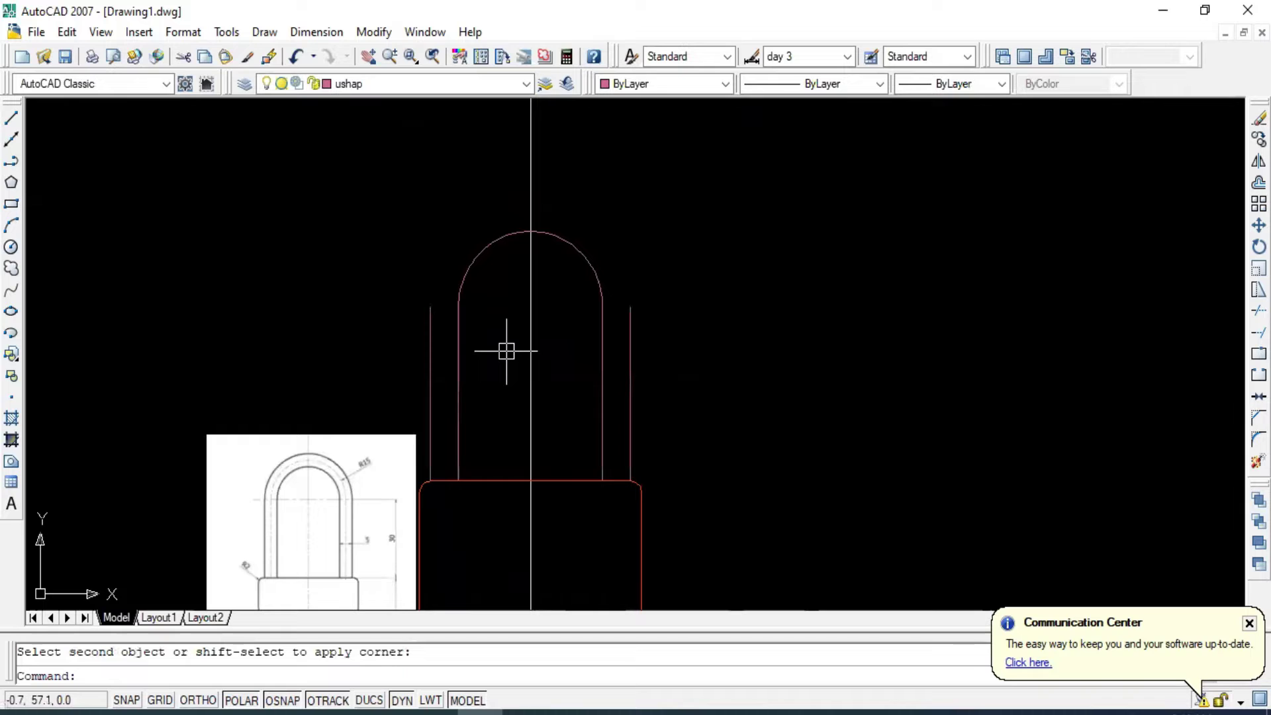
Fillet the left and right outer shackle lines together with radius 17.5.
type("f")
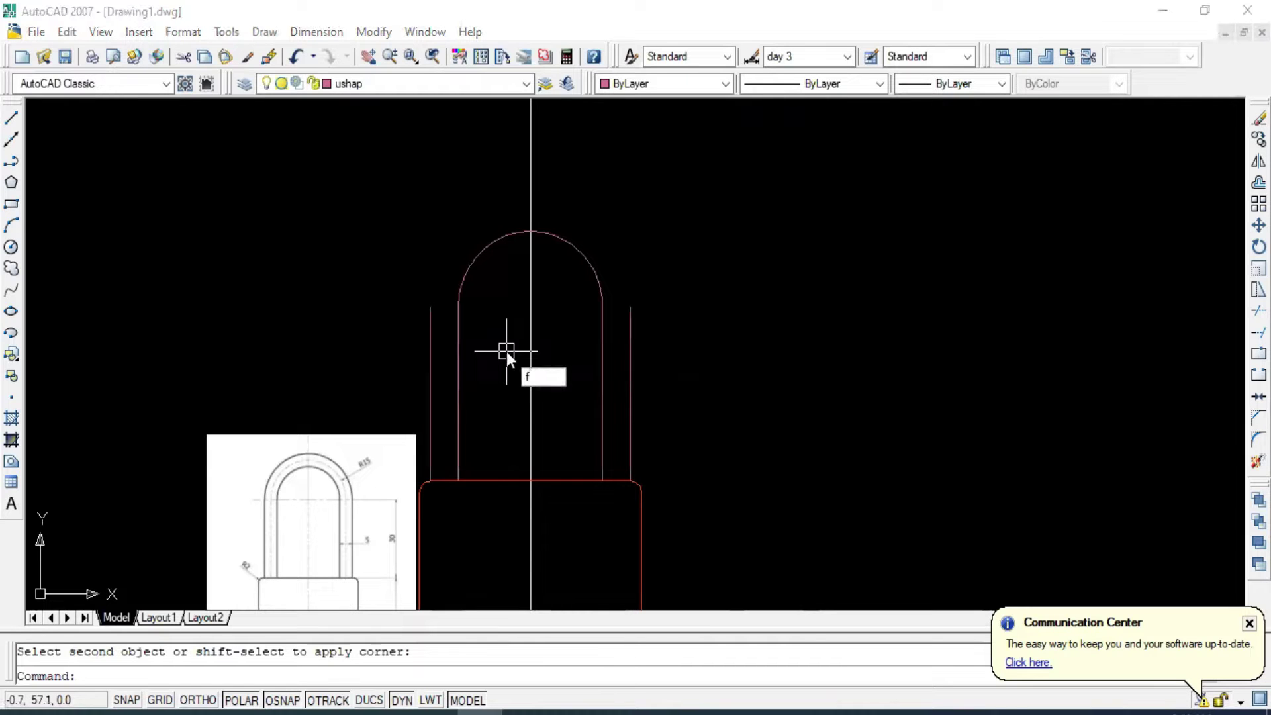
key("BackSpace")
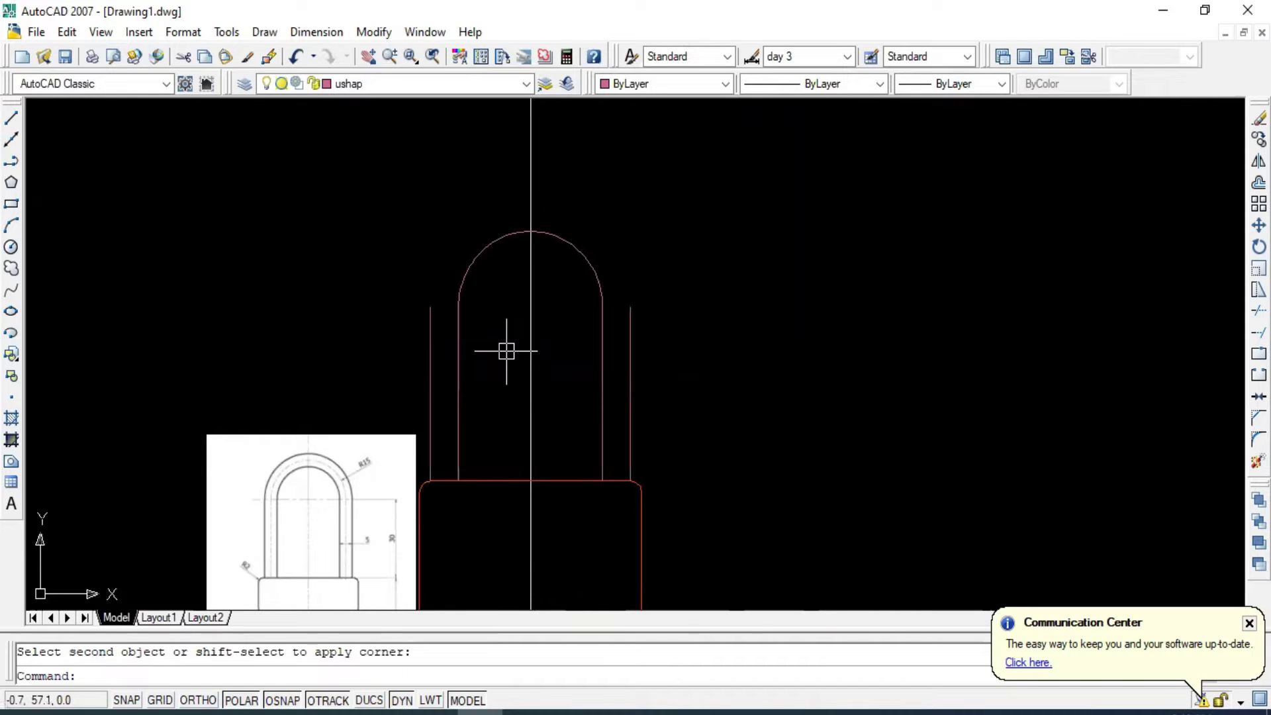
key("Escape")
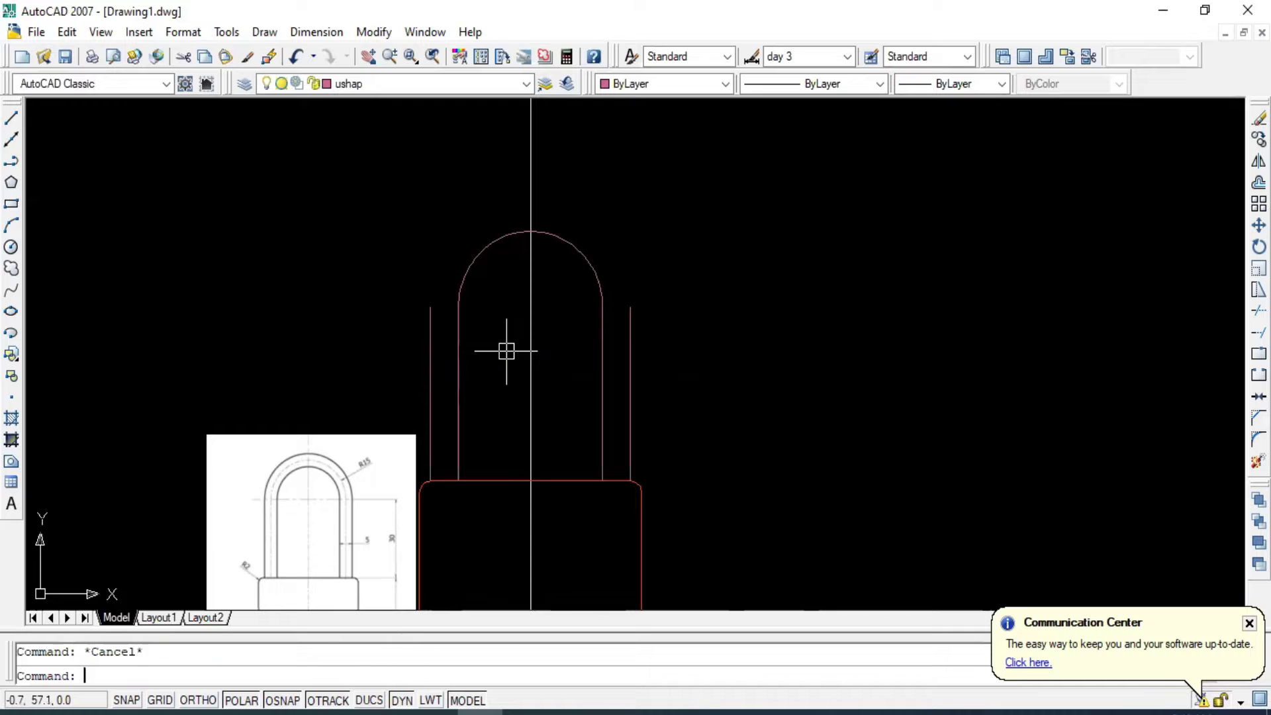
key("Return")
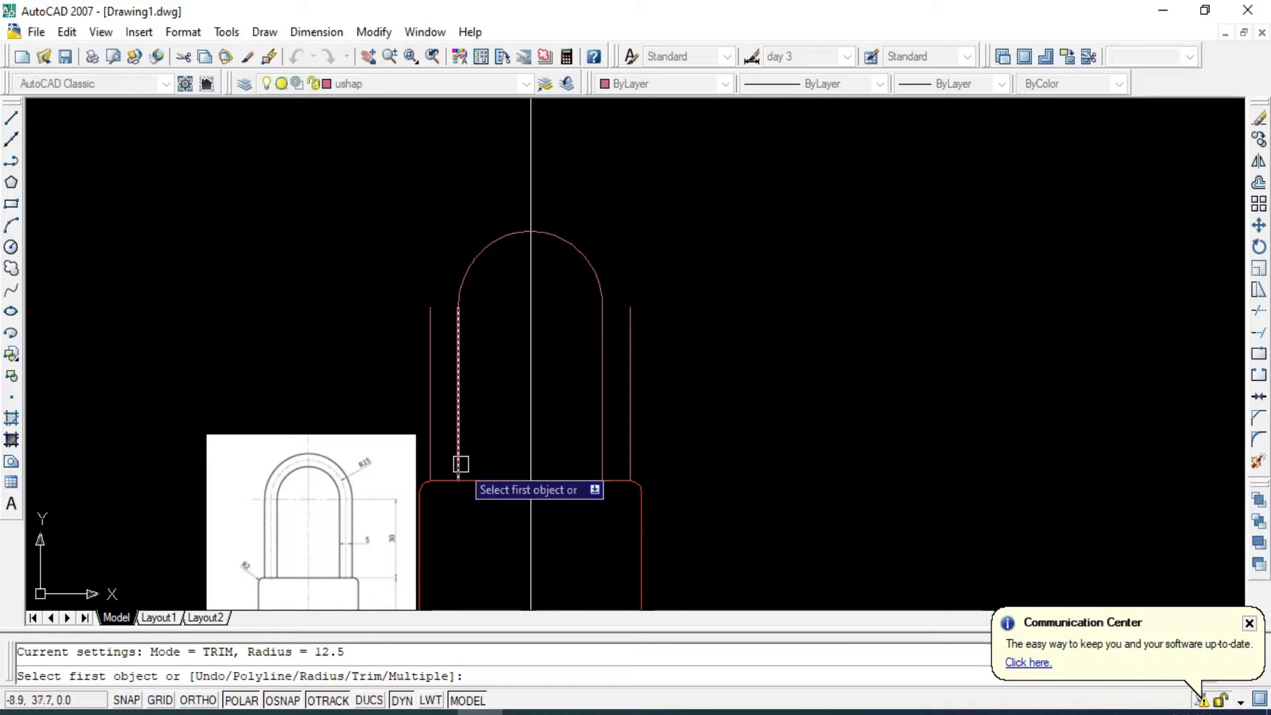
type("r")
key("Return")
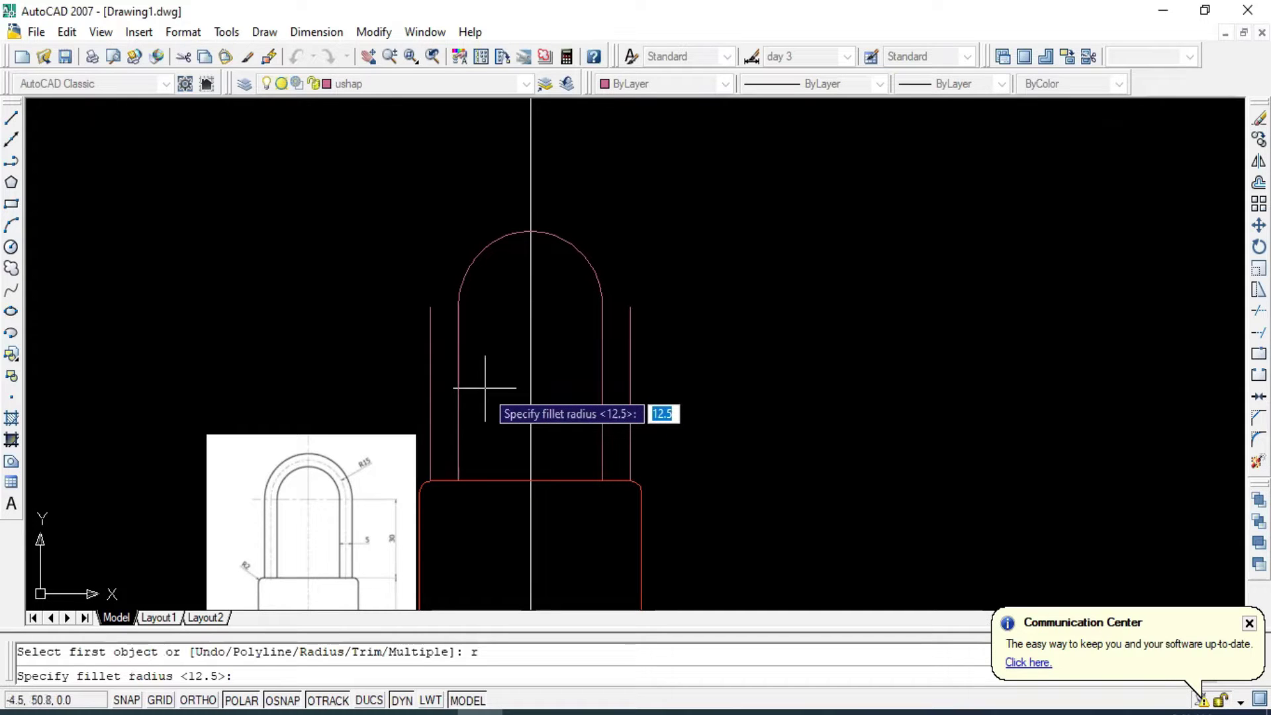
type("1")
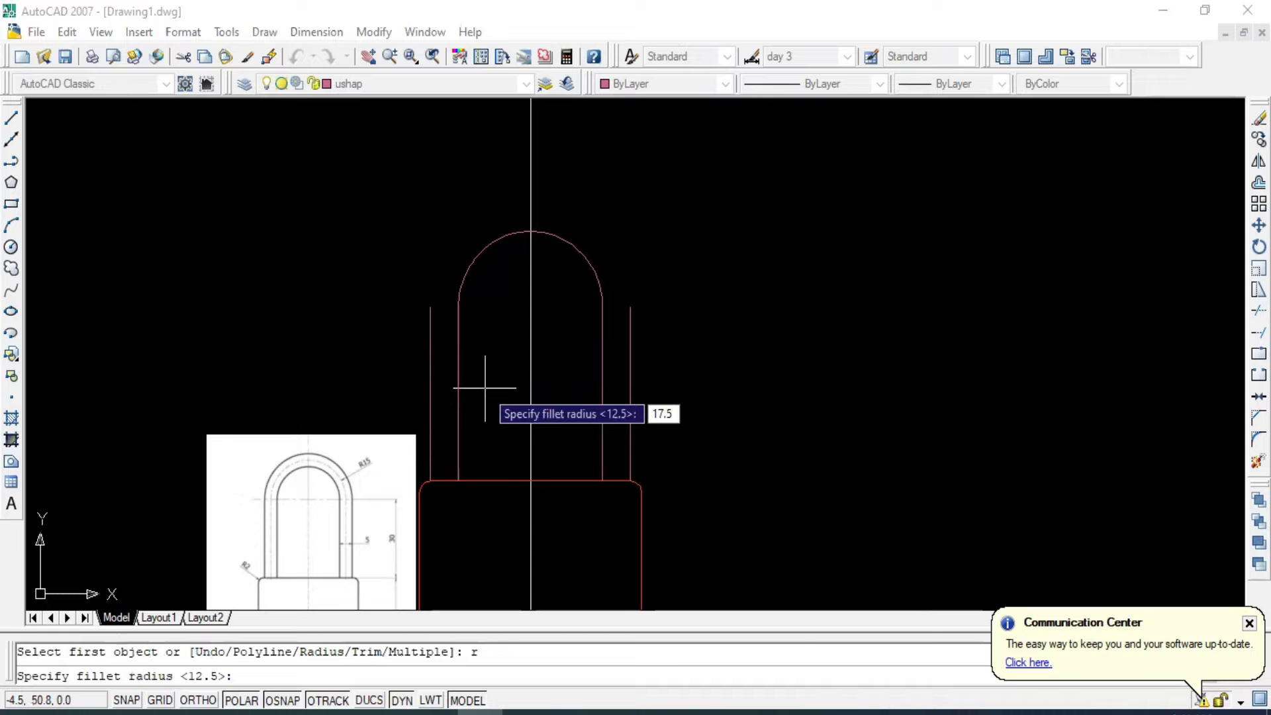
key("Return")
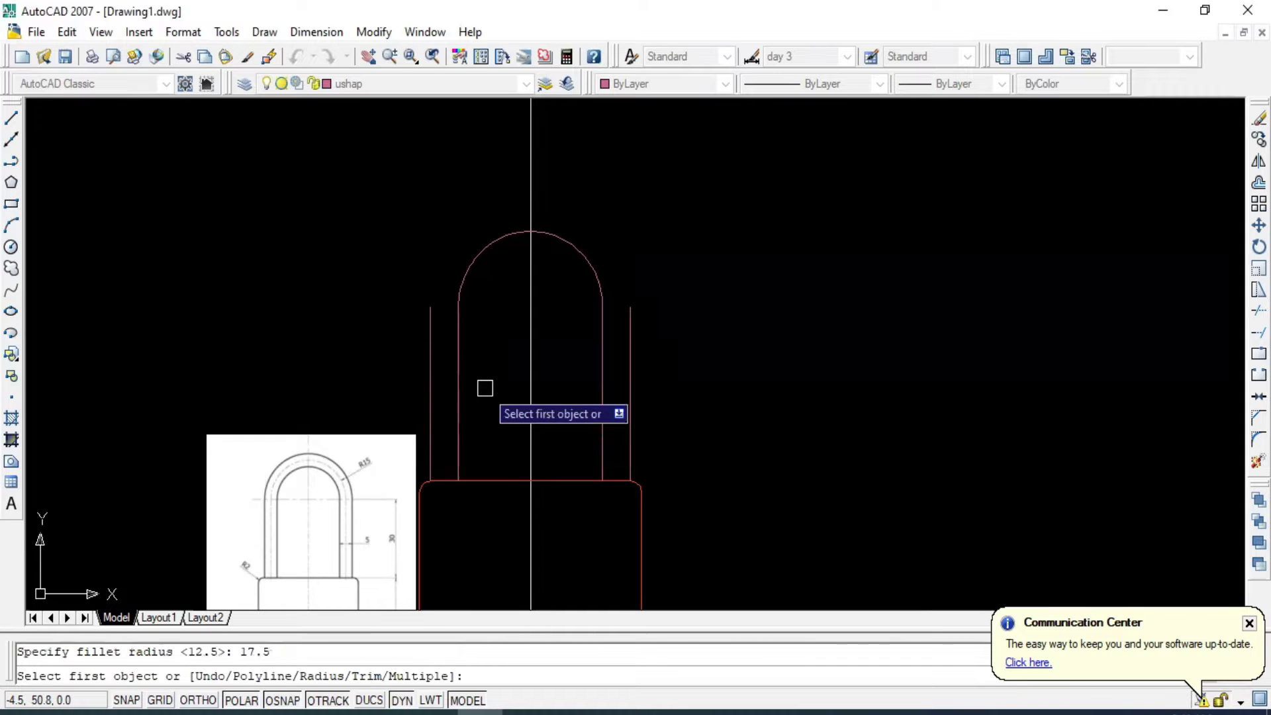
left_click(432, 317)
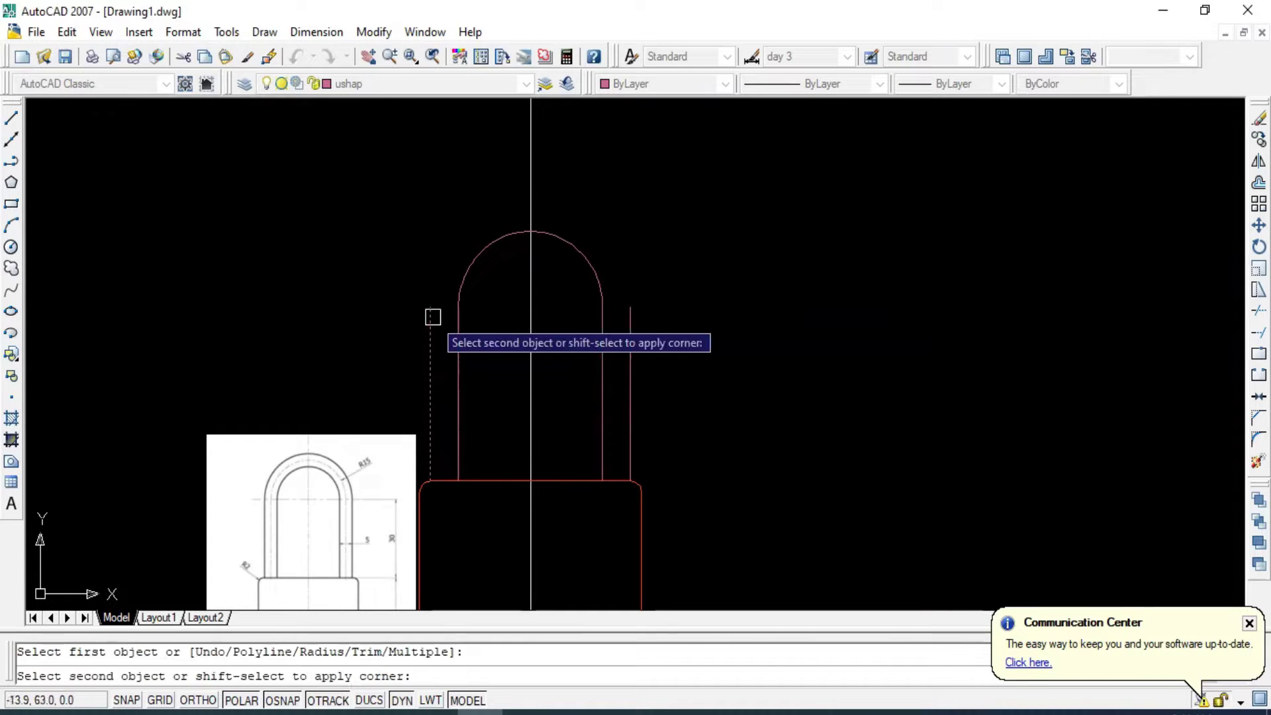
left_click(632, 321)
scroll(567, 369, "down", 2)
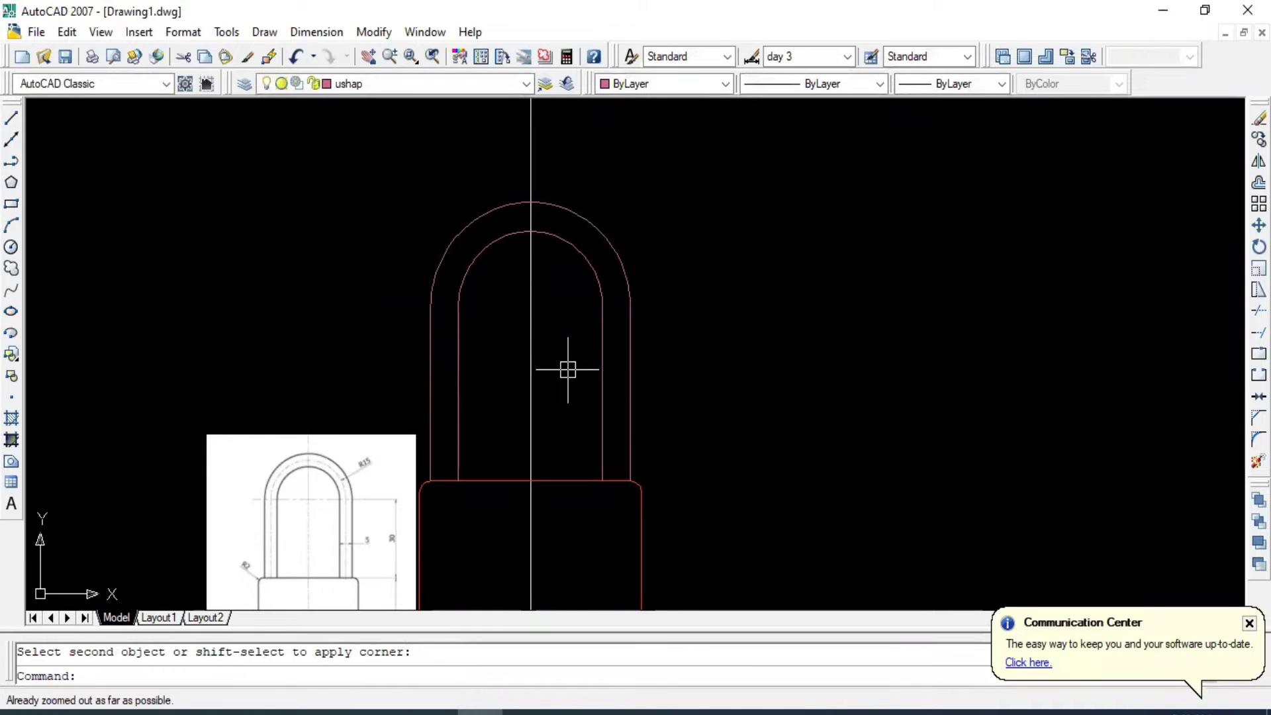
middle_click_drag(541, 420, 564, 344)
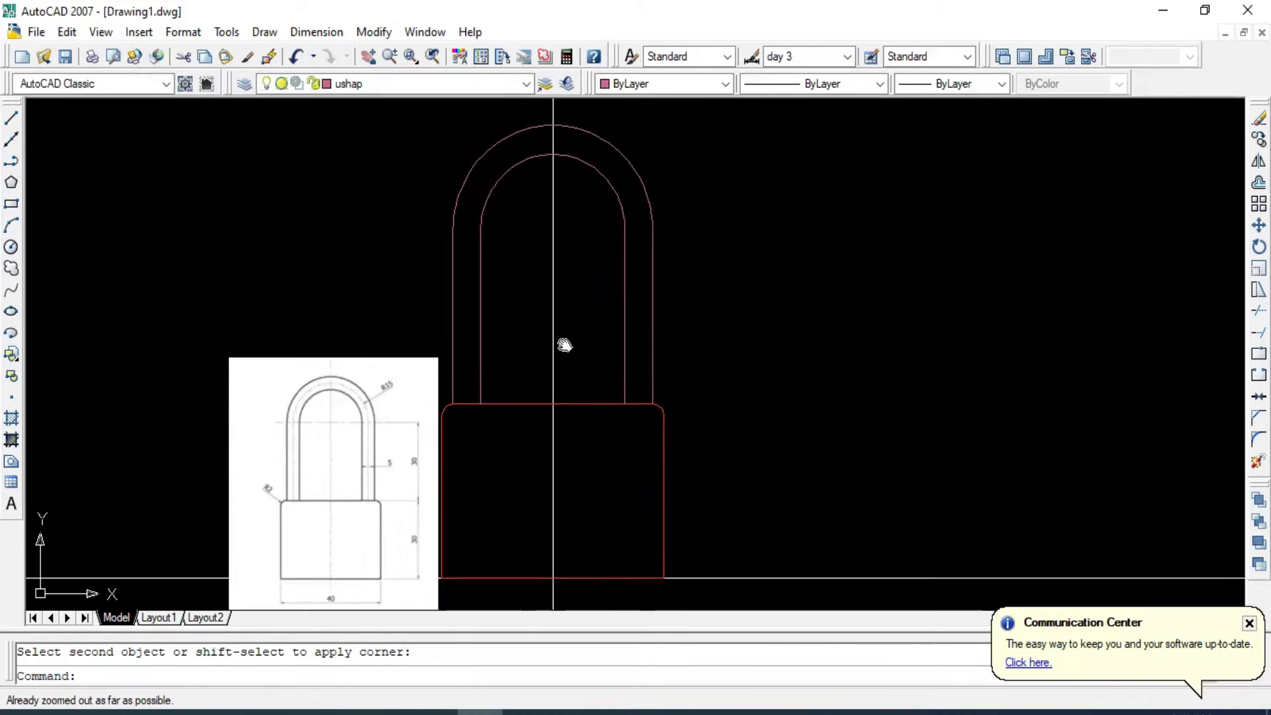
Erase the vertical centerline and the horizontal construction line.
mouse_move(695, 335)
middle_mouse_down()
mouse_move(521, 325)
mouse_move(567, 340)
middle_mouse_up()
scroll(519, 355, "down", 2)
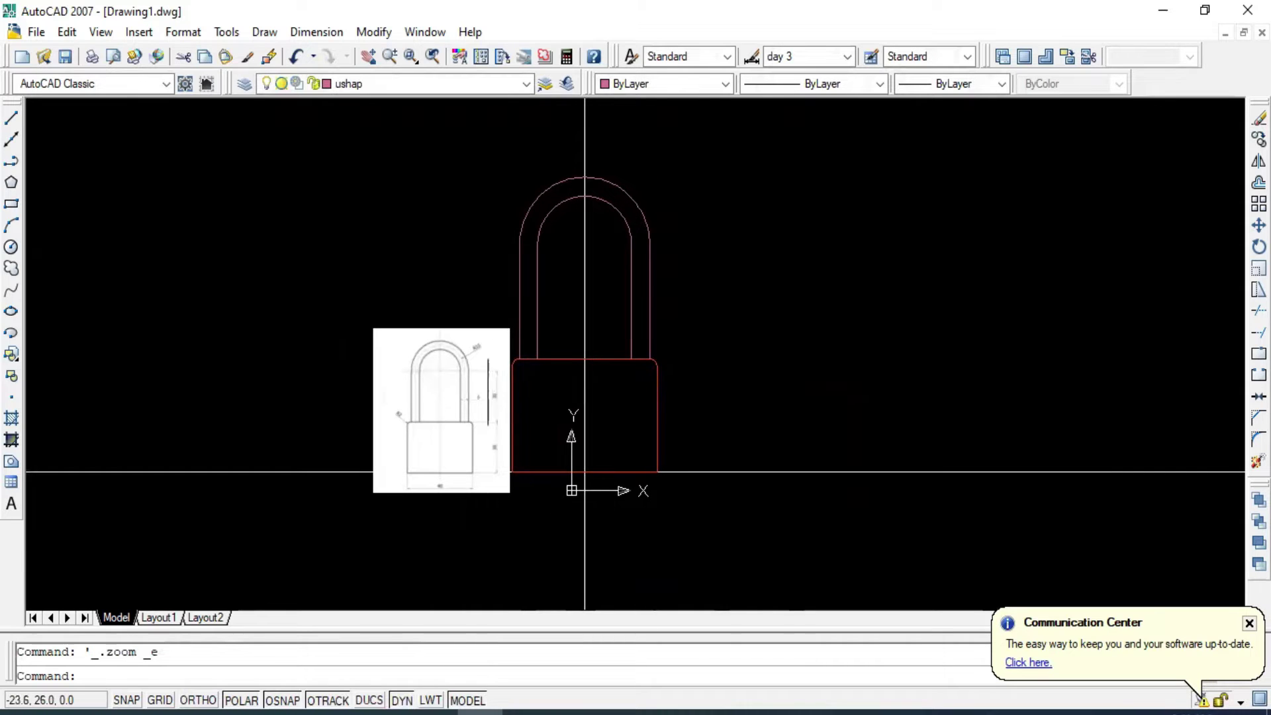
left_click(446, 391)
left_click(373, 328)
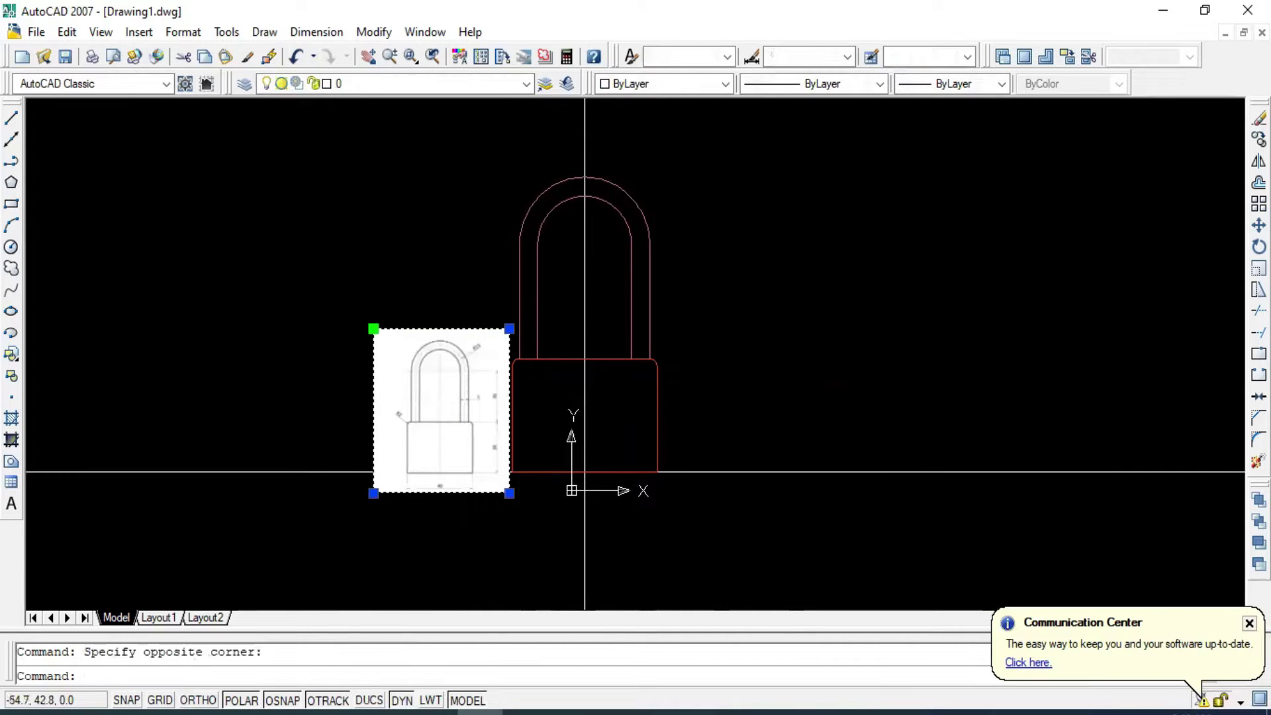
right_click(372, 463)
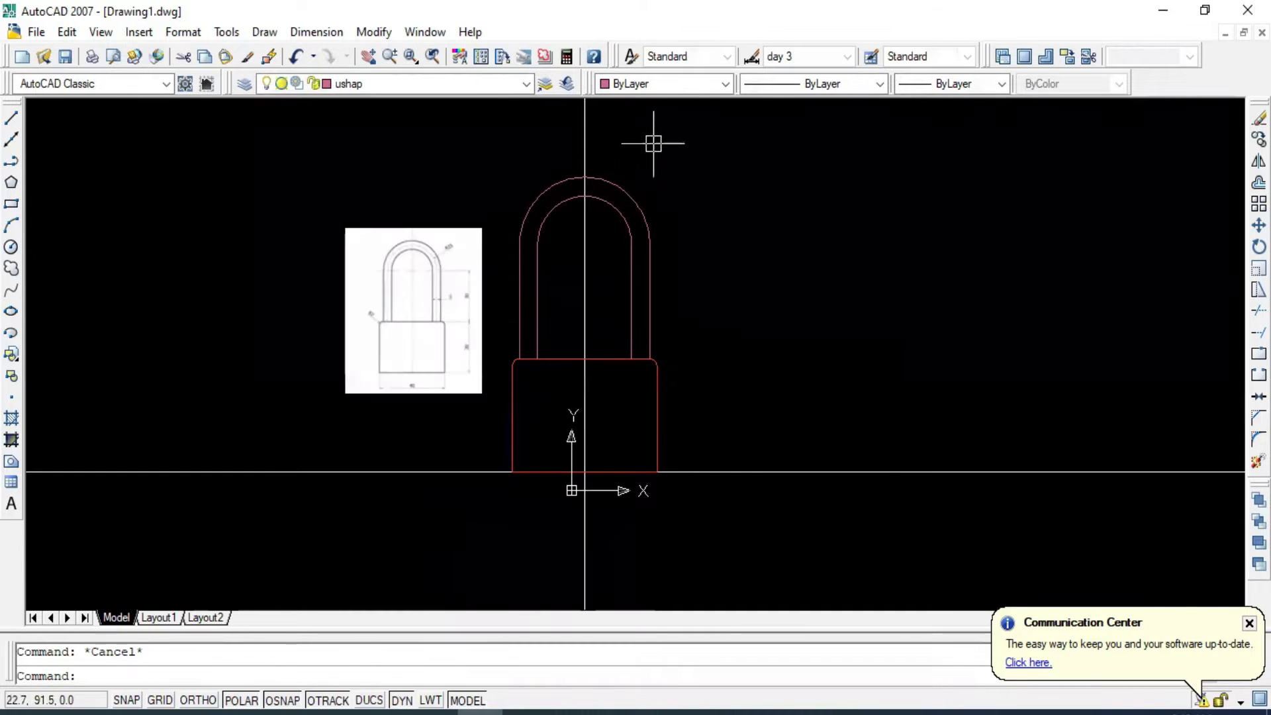
left_click(653, 143)
left_click(551, 136)
key("Delete")
left_click(864, 368)
left_click(814, 559)
key("Delete")
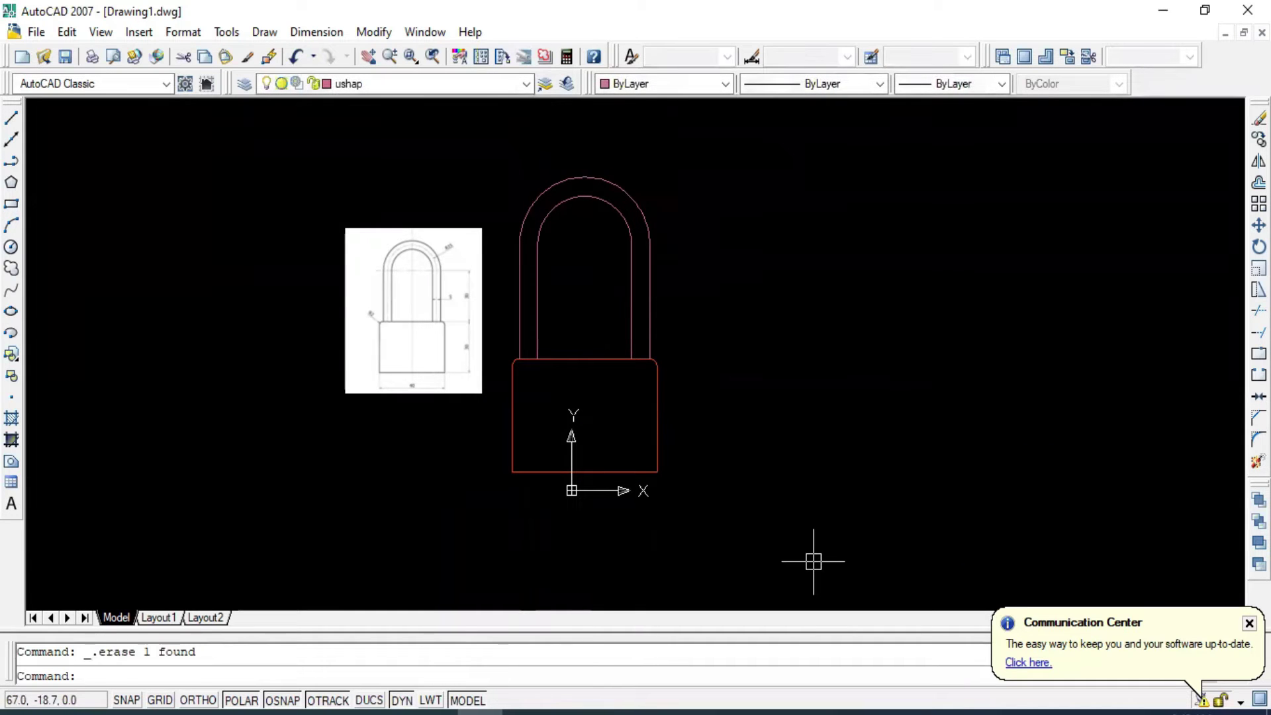
Move the whole padlock outline to the right of the reference image.
left_click(765, 434)
left_click(305, 228)
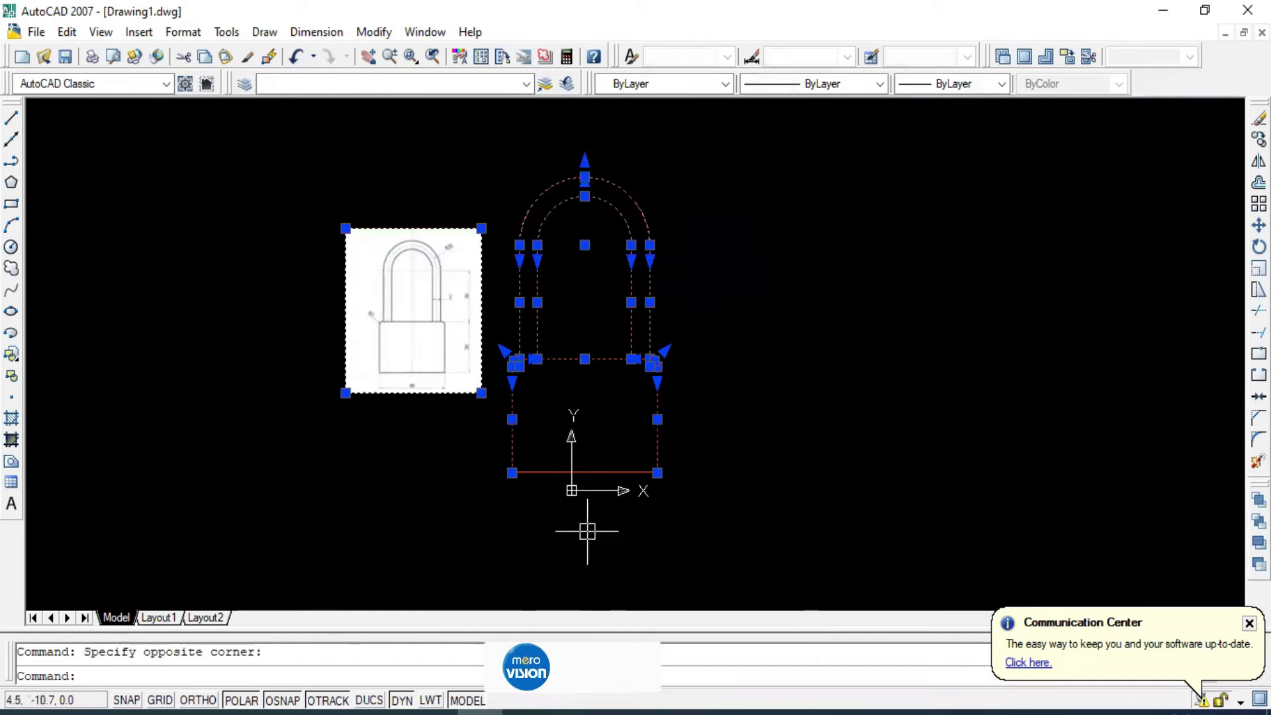
left_click(727, 491)
left_click(581, 393)
right_click(580, 415)
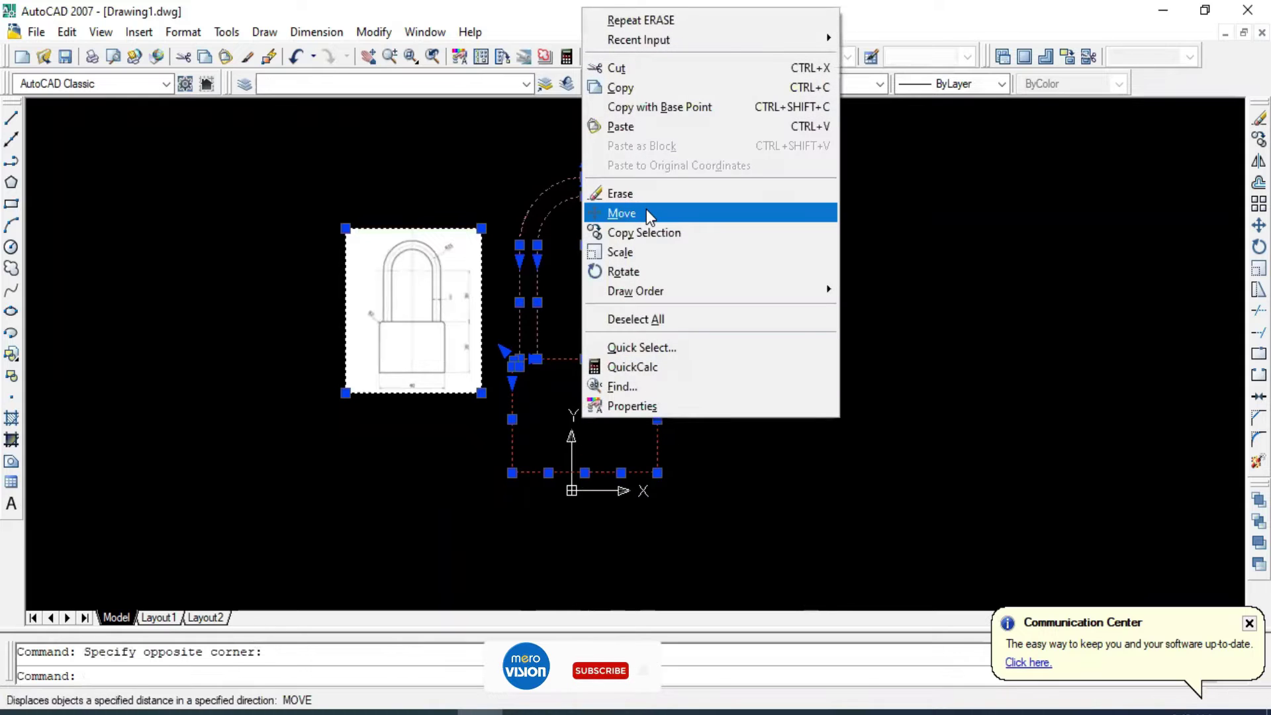
left_click(646, 209)
left_click(573, 267)
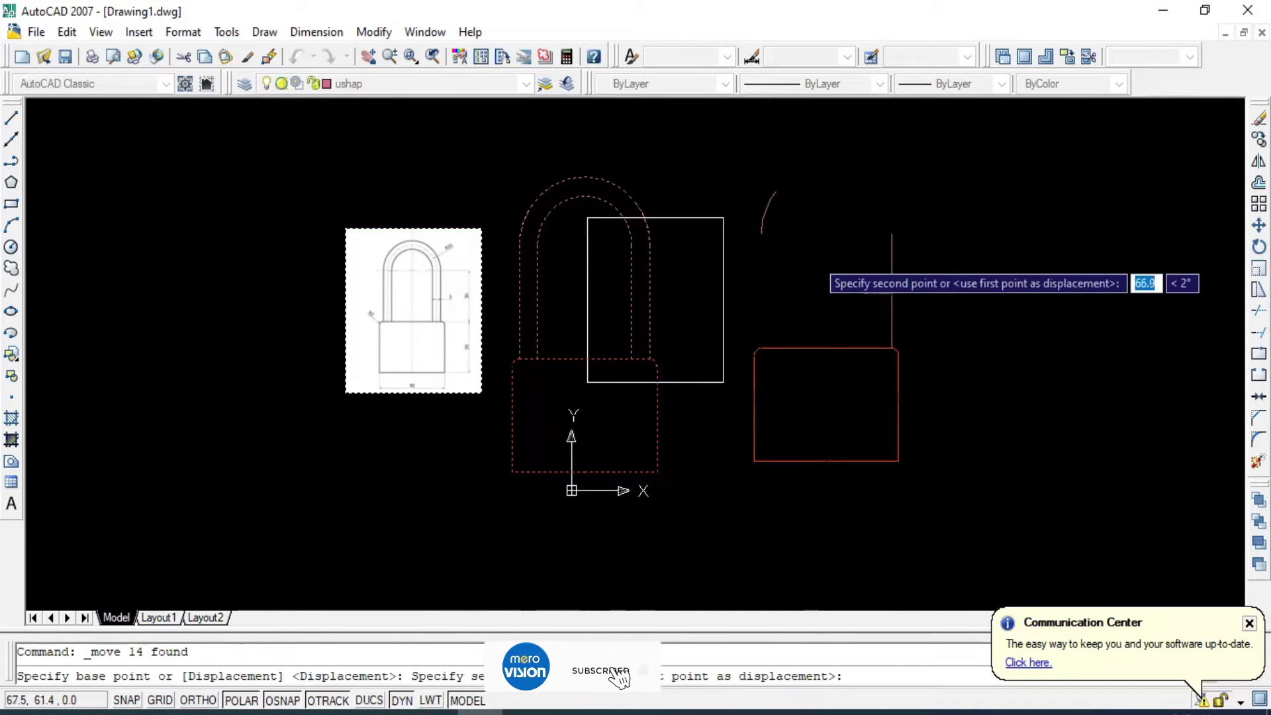
left_click(815, 257)
middle_click_drag(712, 345, 584, 354)
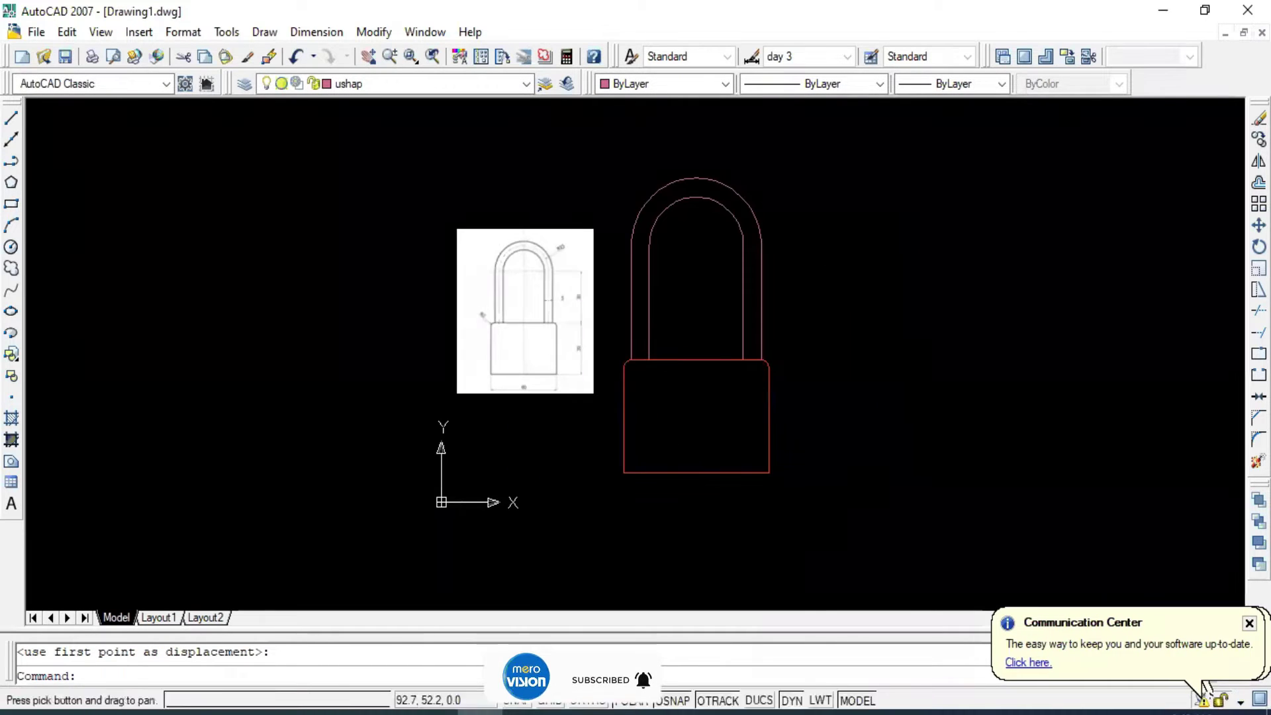
scroll(588, 321, "up", 2)
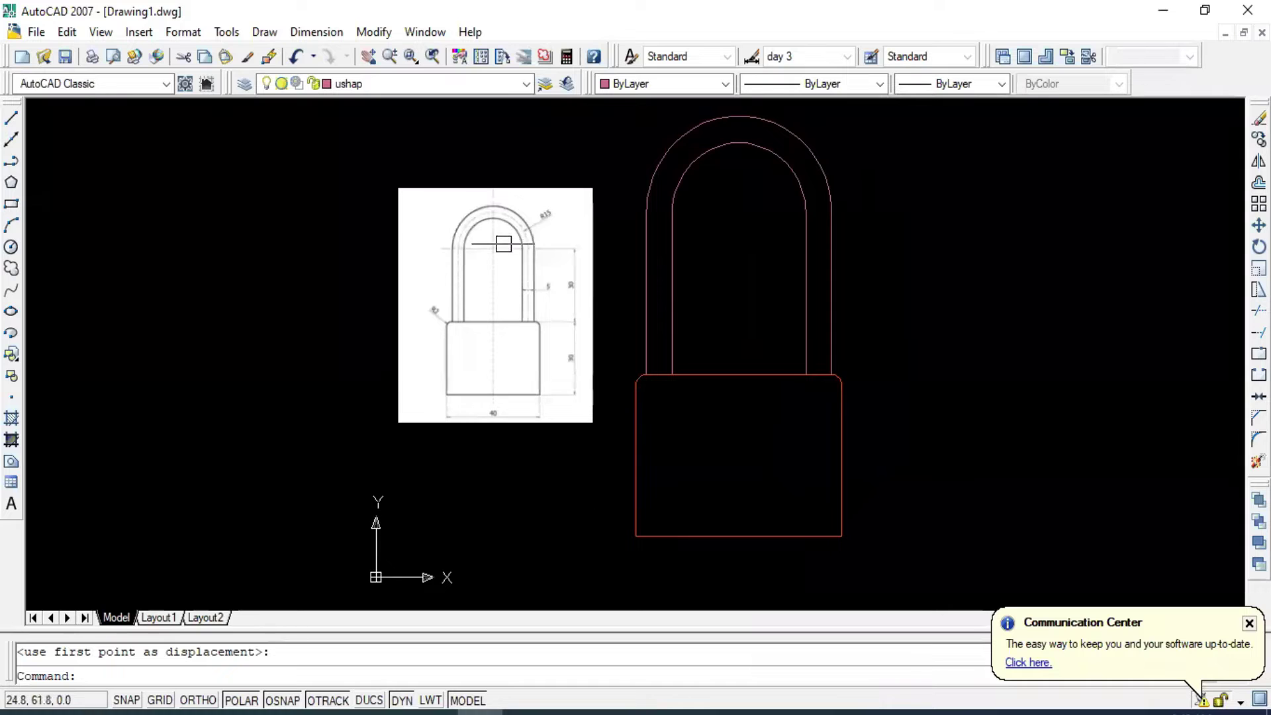
left_click(399, 279)
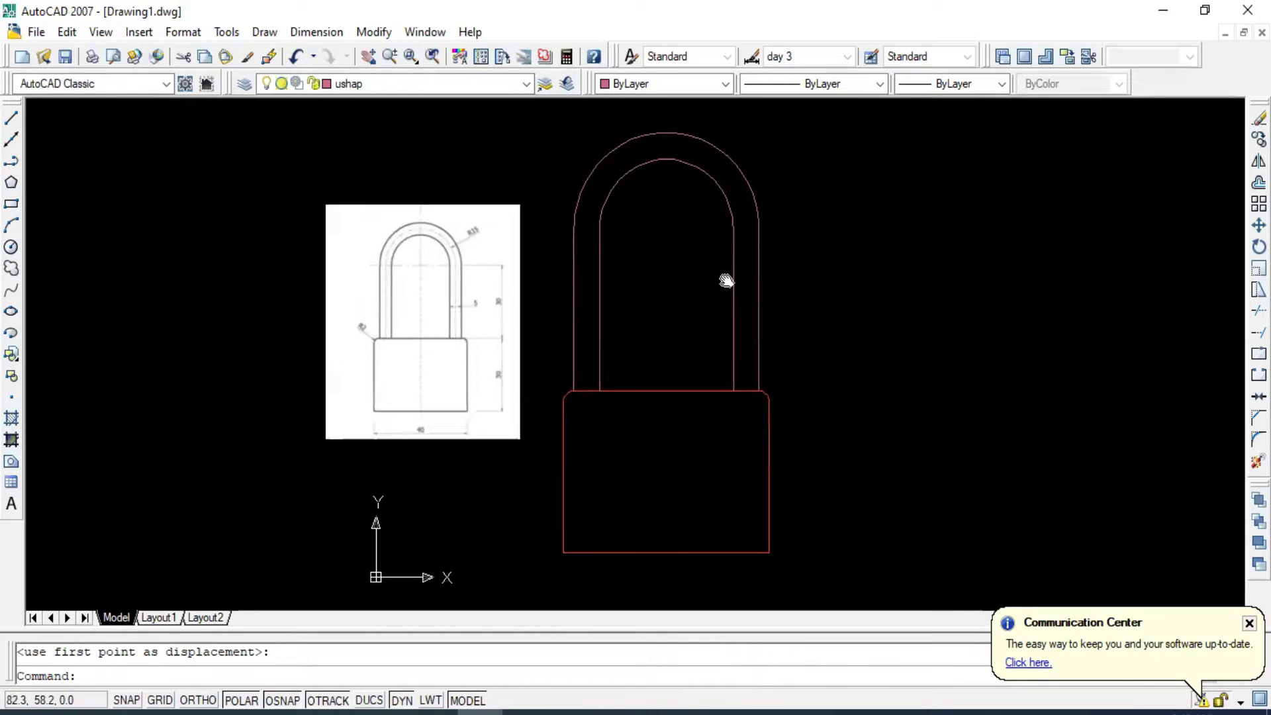
middle_click_drag(787, 264, 726, 280)
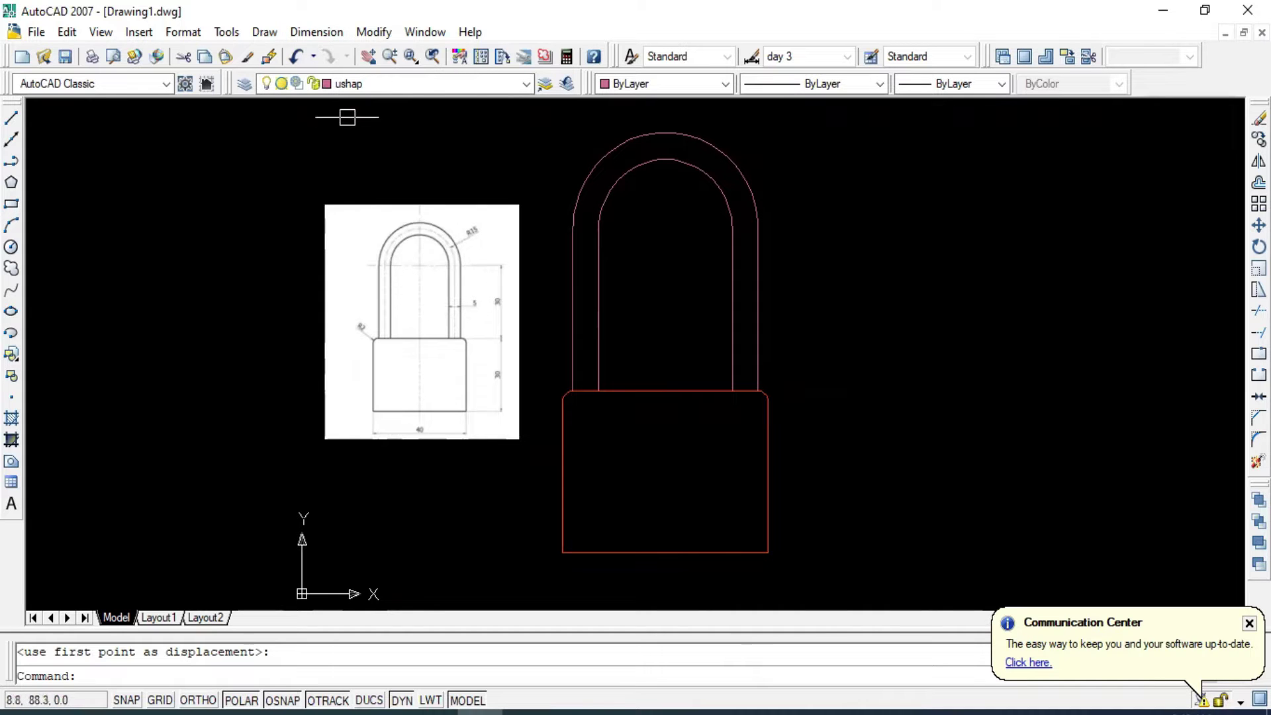
Dimension the padlock body's bottom edge corner to corner, placing the 40.0 width dimension below it.
left_click(318, 31)
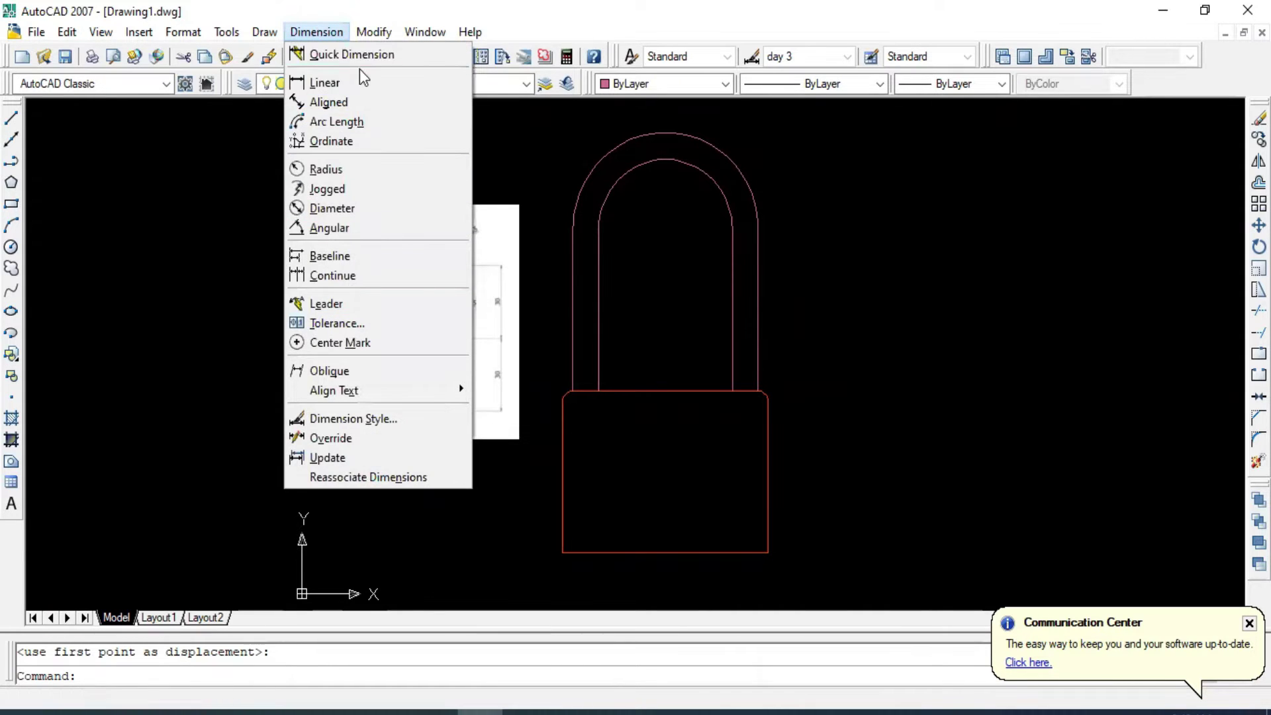
left_click(436, 237)
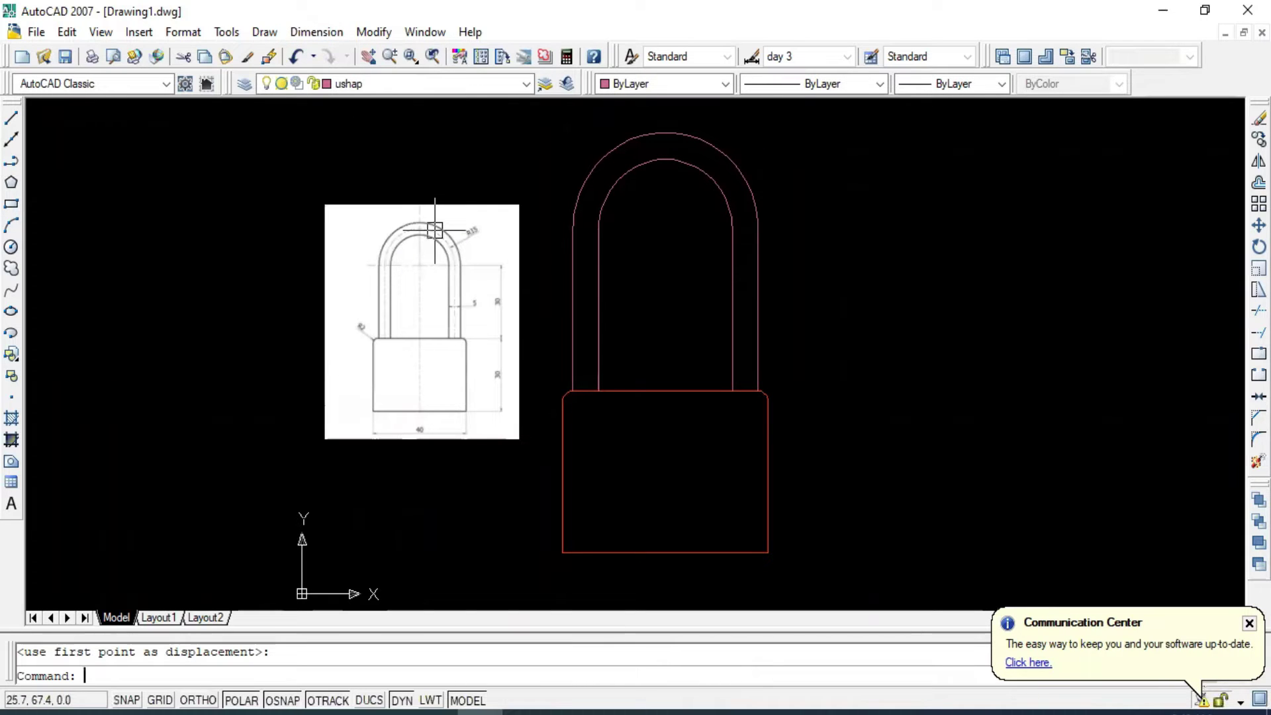
key("Escape")
type("d")
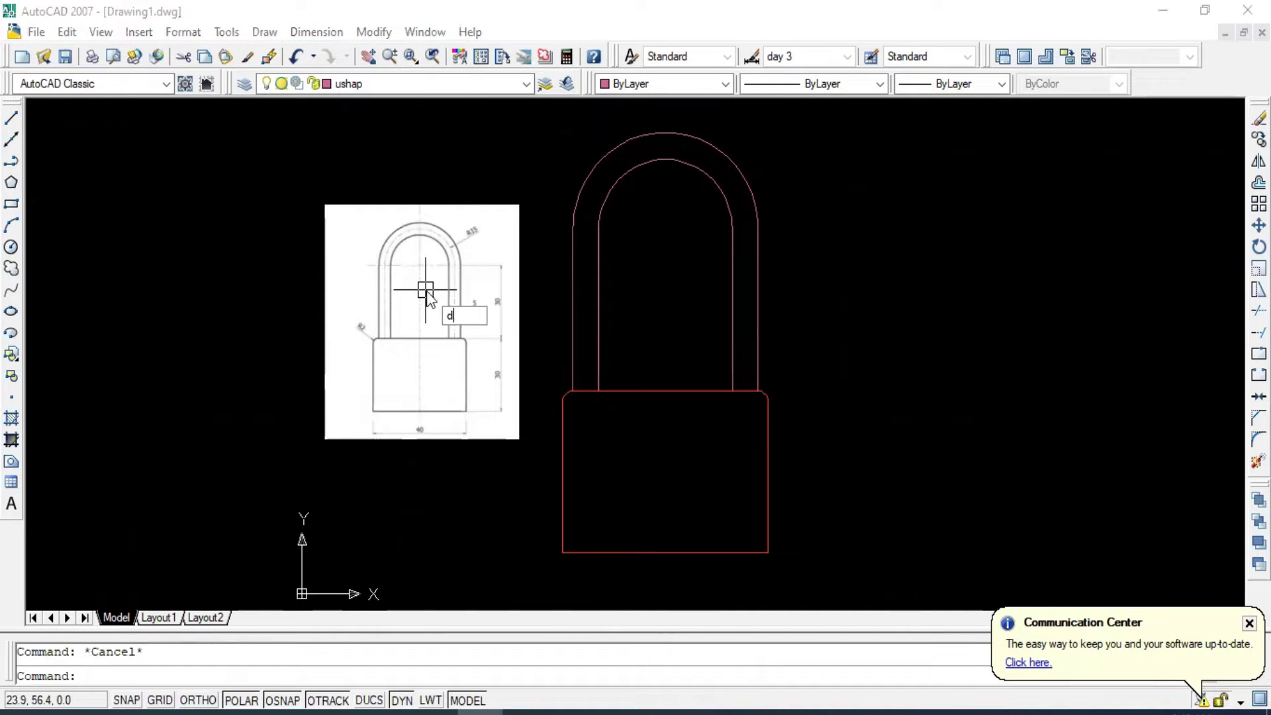
key("Return")
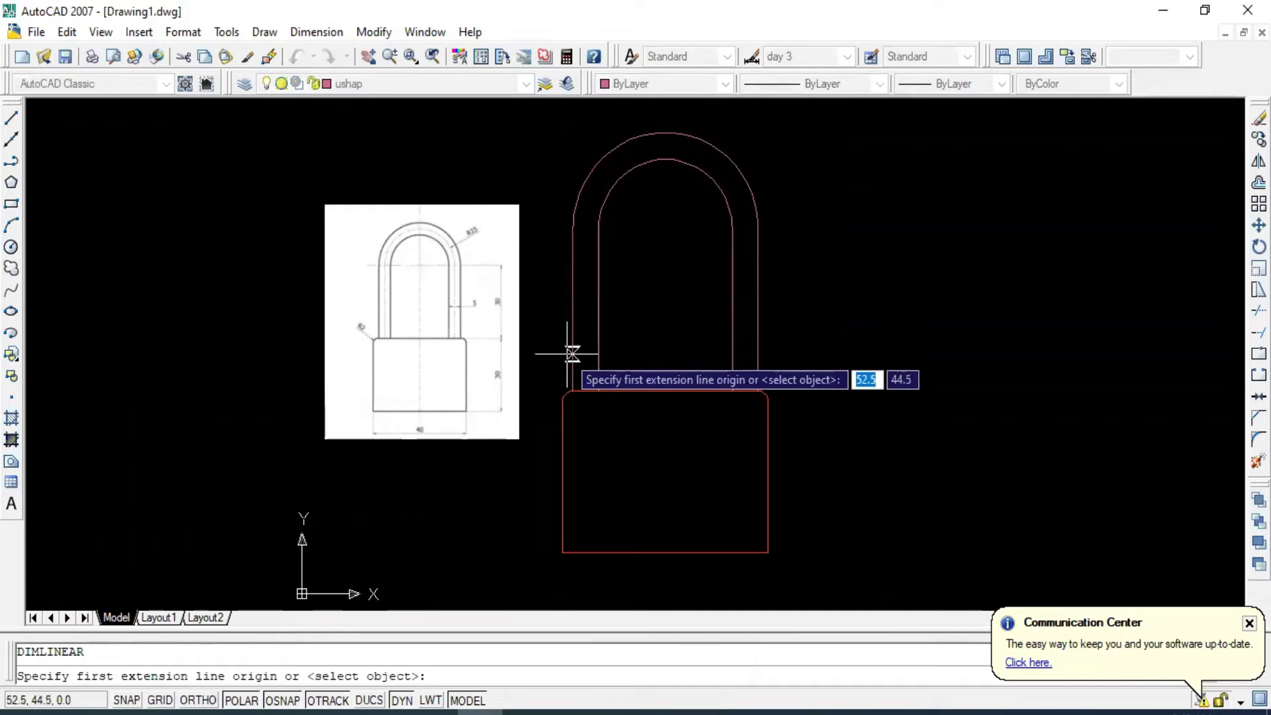
left_click(562, 552)
left_click(767, 552)
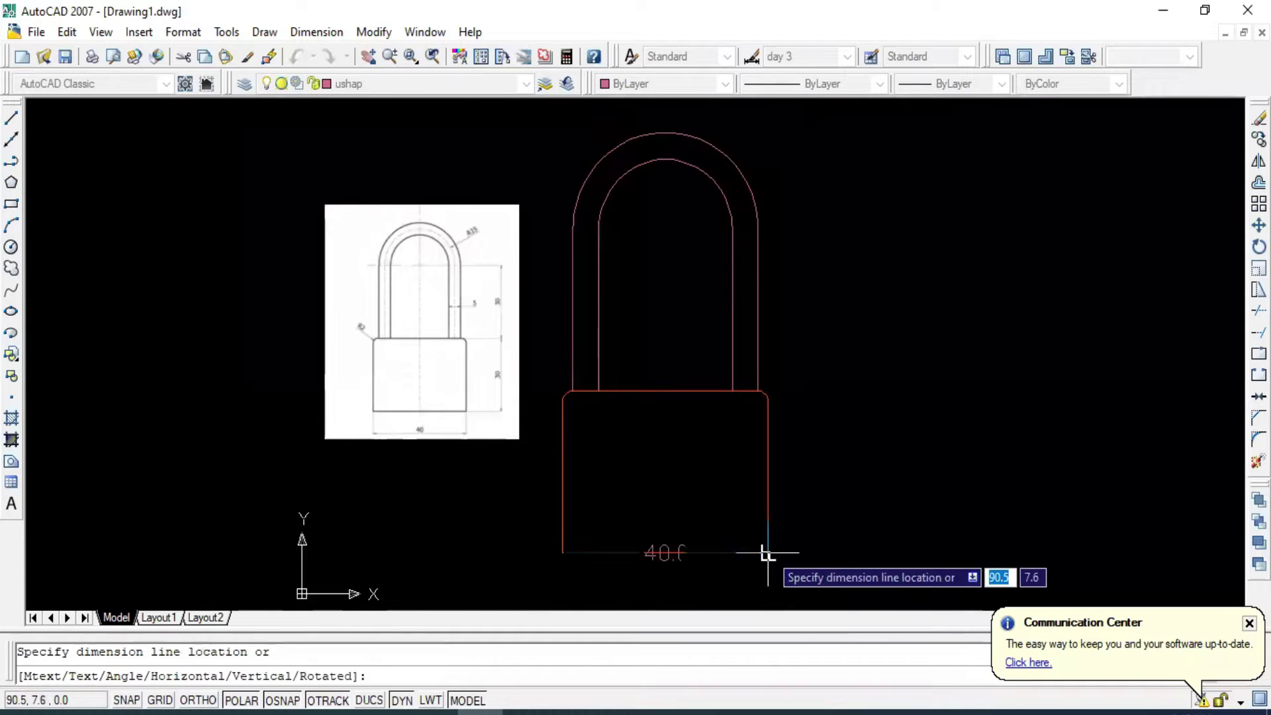
middle_click_drag(750, 445, 750, 307)
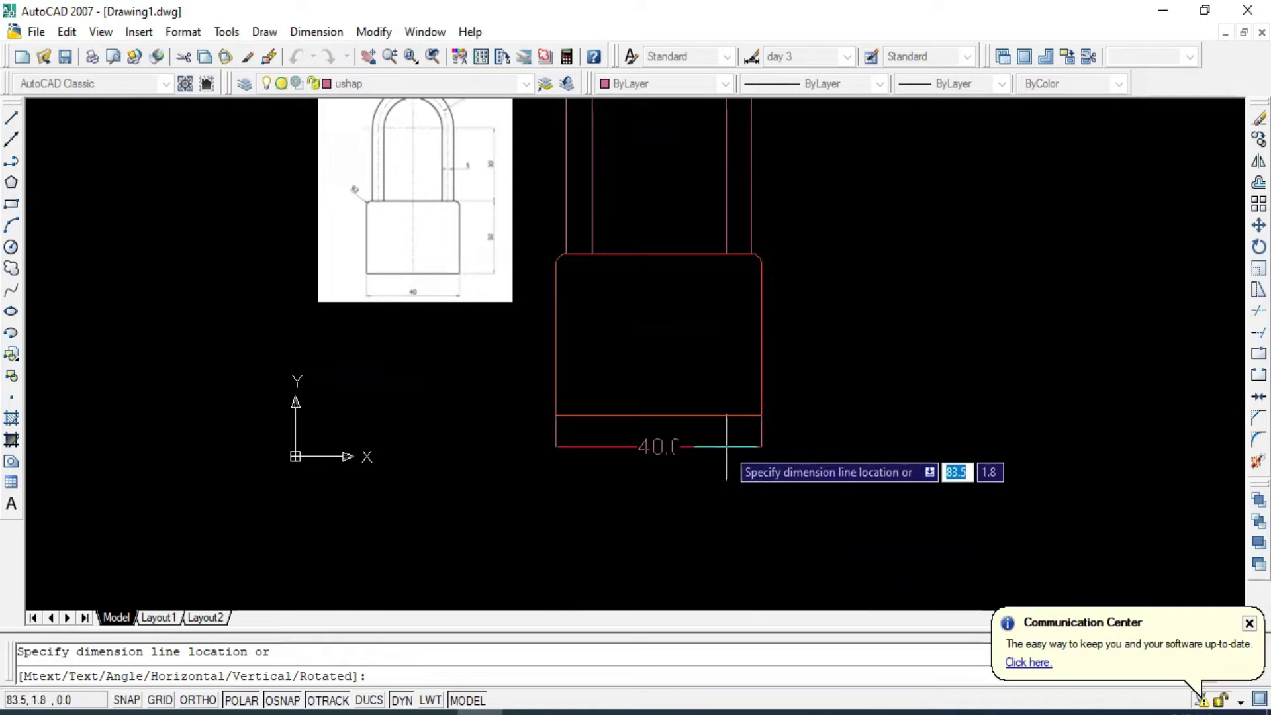
left_click(726, 453)
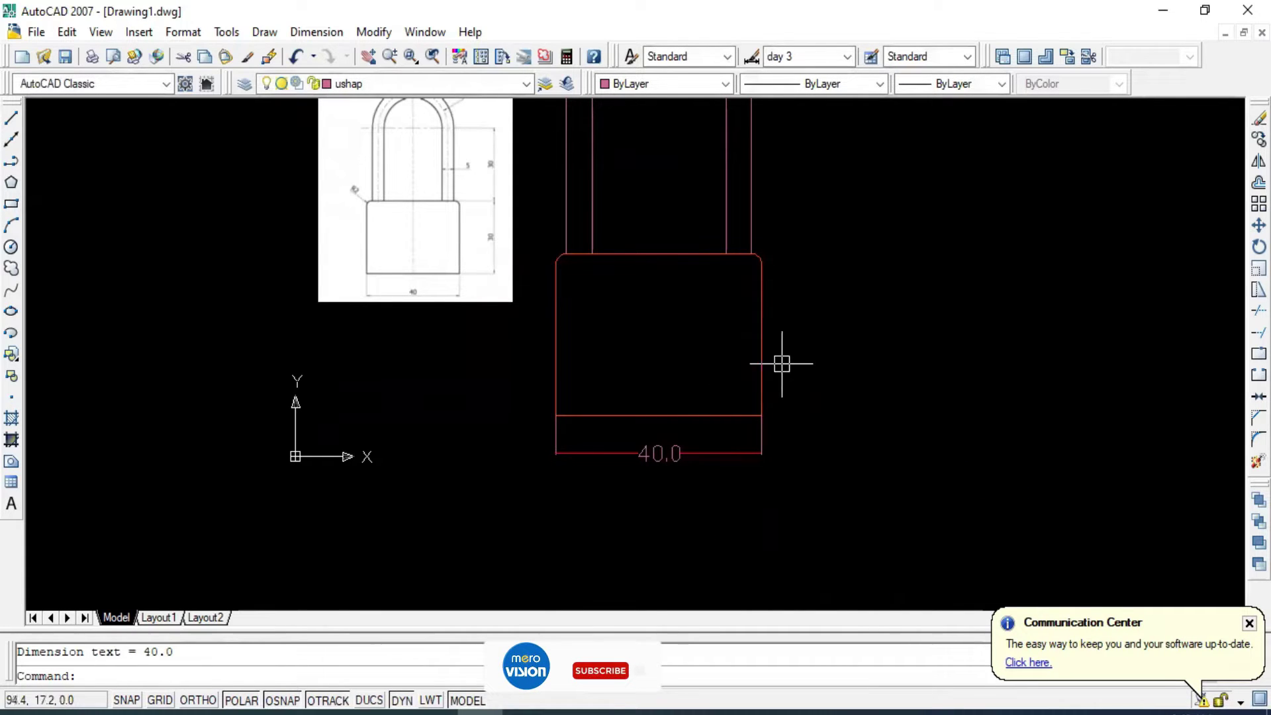
Make Standard the current dimension style in place of day 3.
left_click(753, 57)
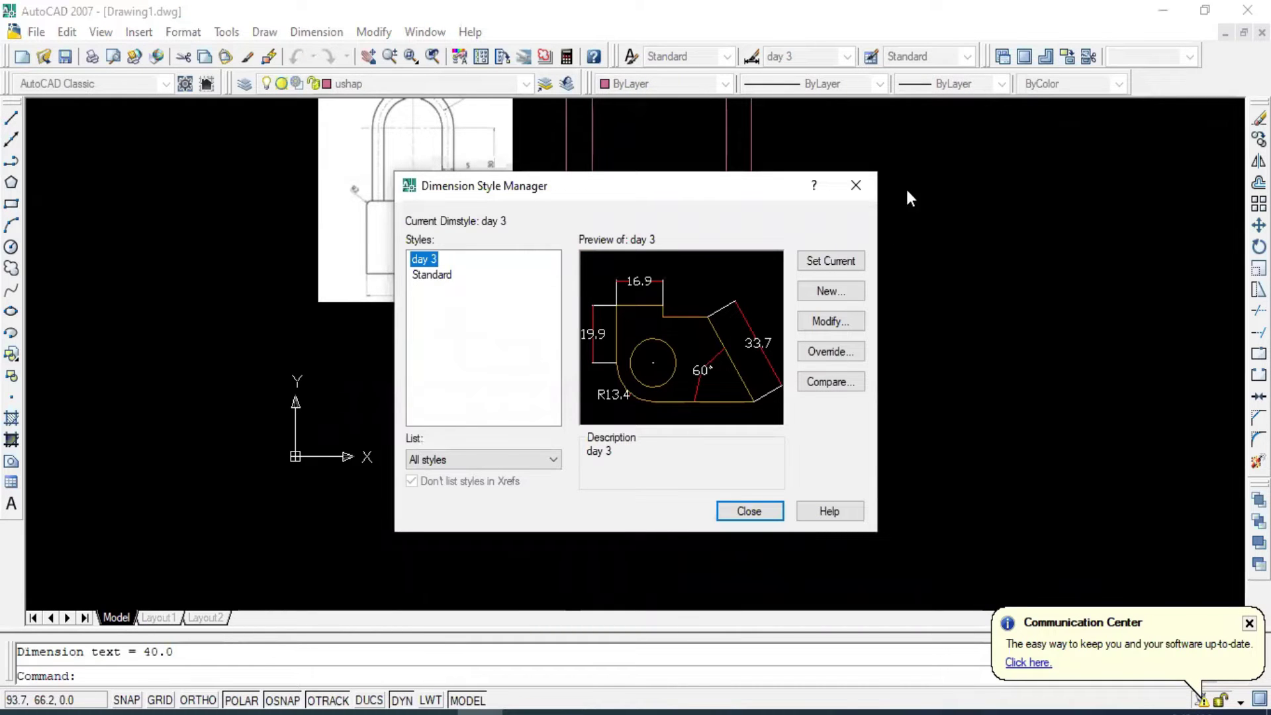
left_click(862, 184)
left_click(848, 53)
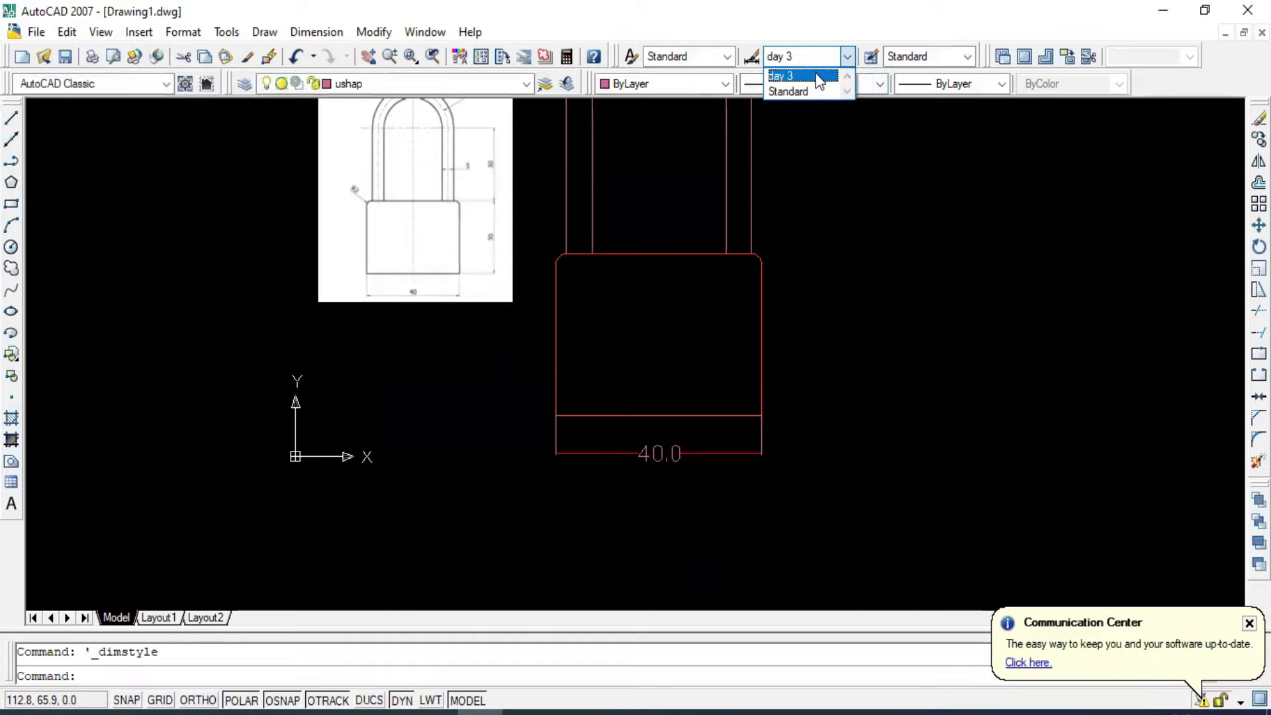
left_click(803, 91)
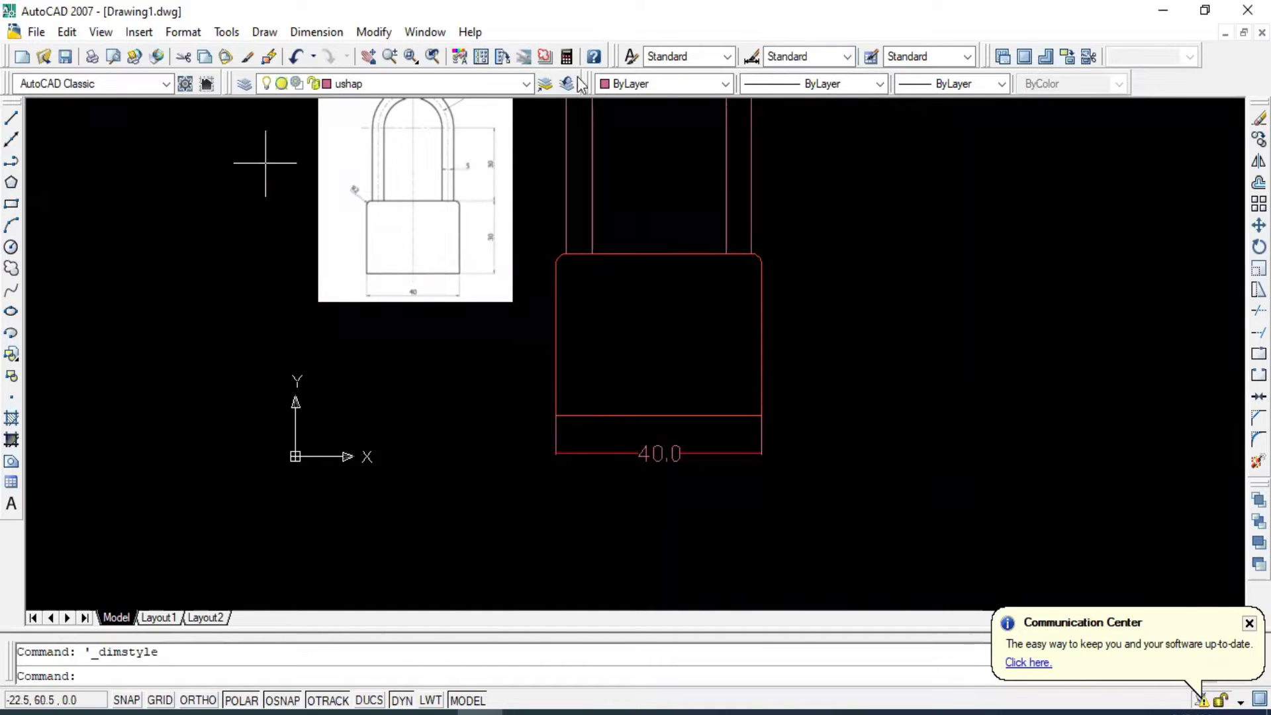
Start a second linear dimension and pan to show the padlock body.
left_click(338, 34)
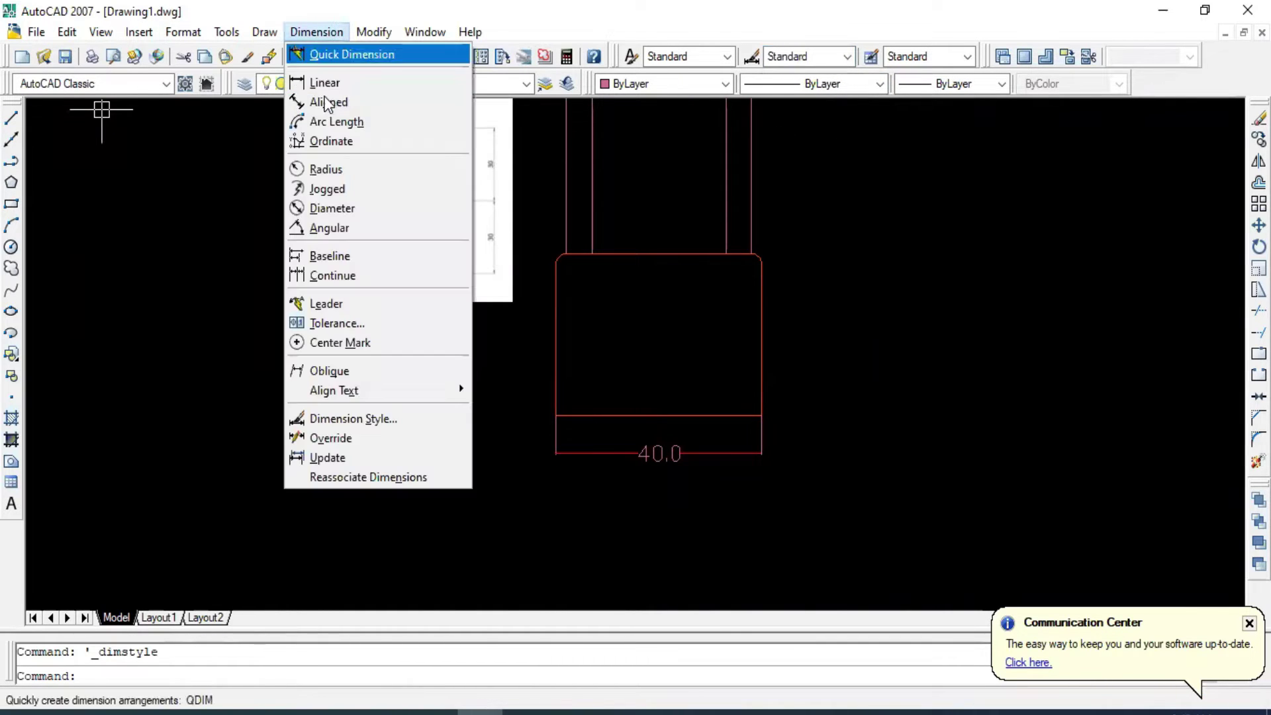
left_click(324, 80)
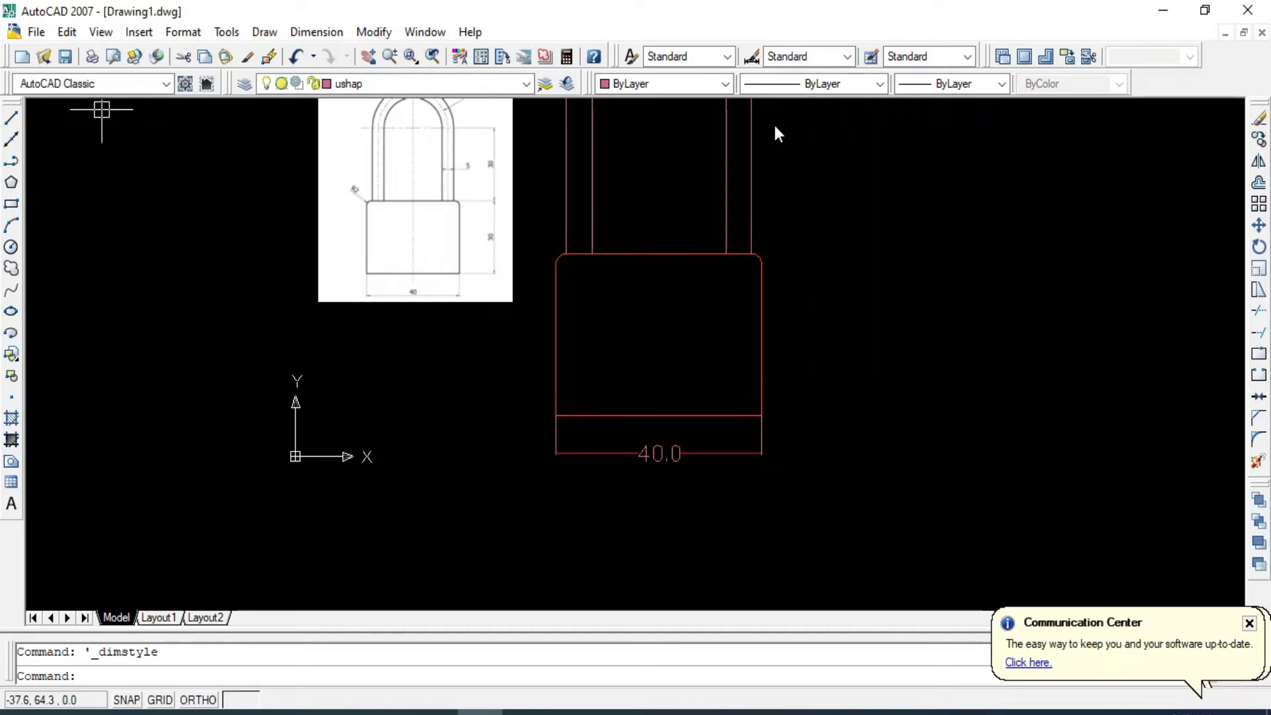
middle_click_drag(774, 131, 712, 157)
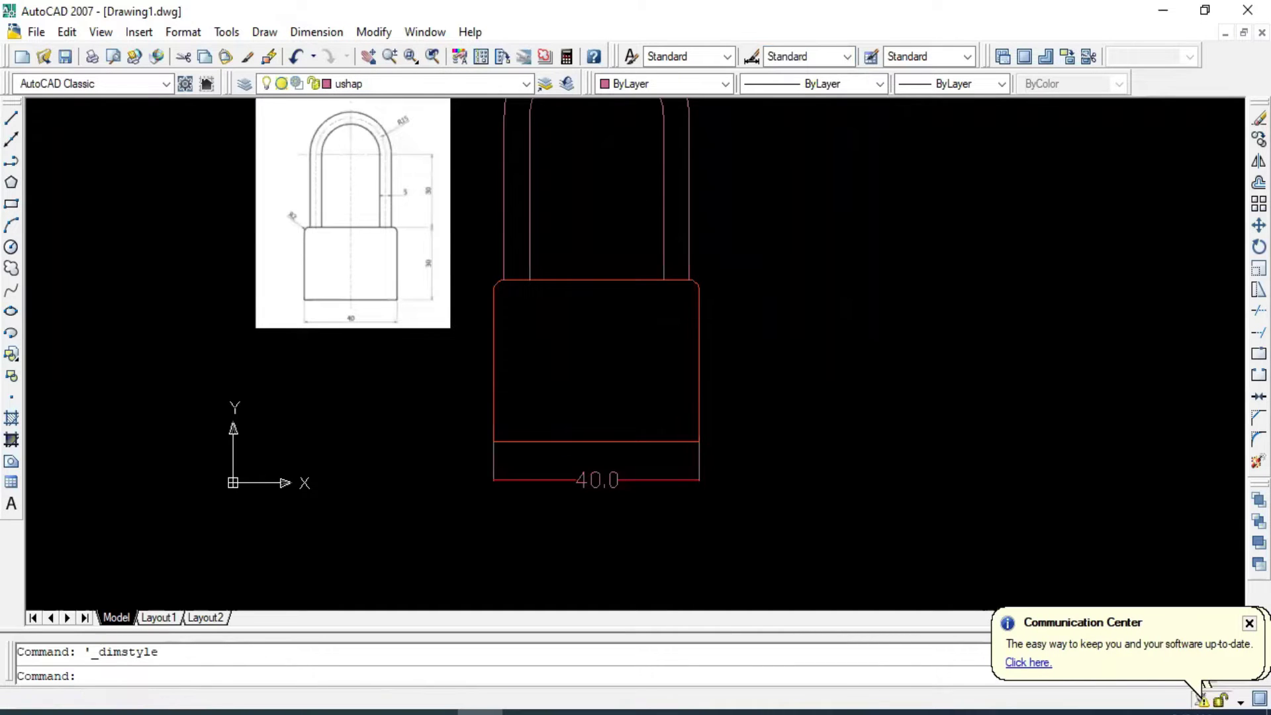
Add a vertical dimension along the body's right side, from the lower corner to the top-right corner.
left_click(699, 441)
scroll(700, 236, "up", 3)
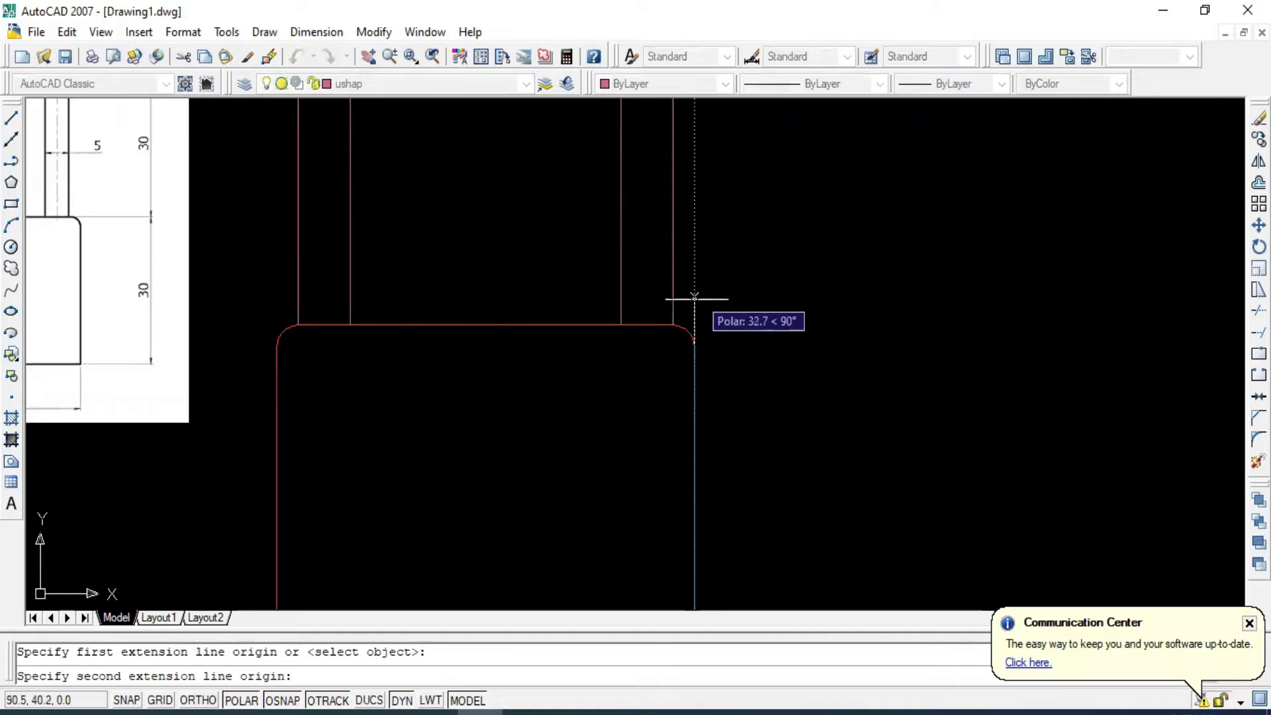
left_click(672, 324)
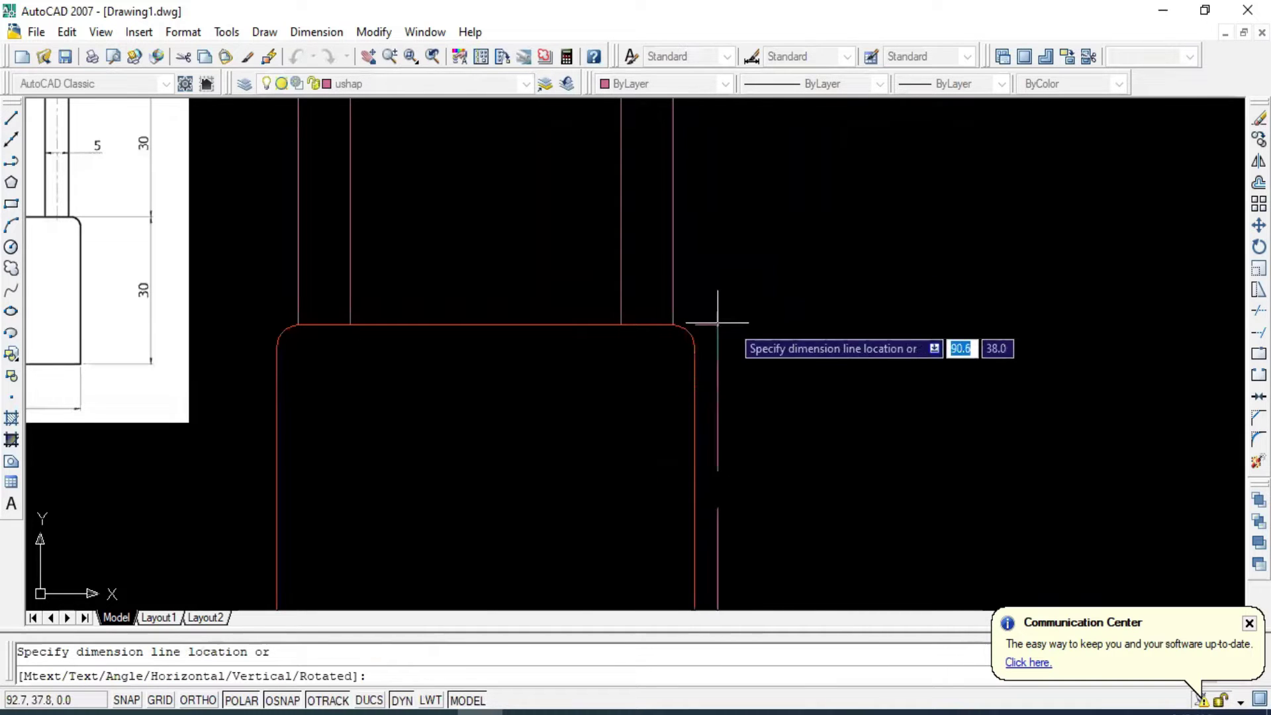
left_click(889, 324)
scroll(889, 323, "down", 2)
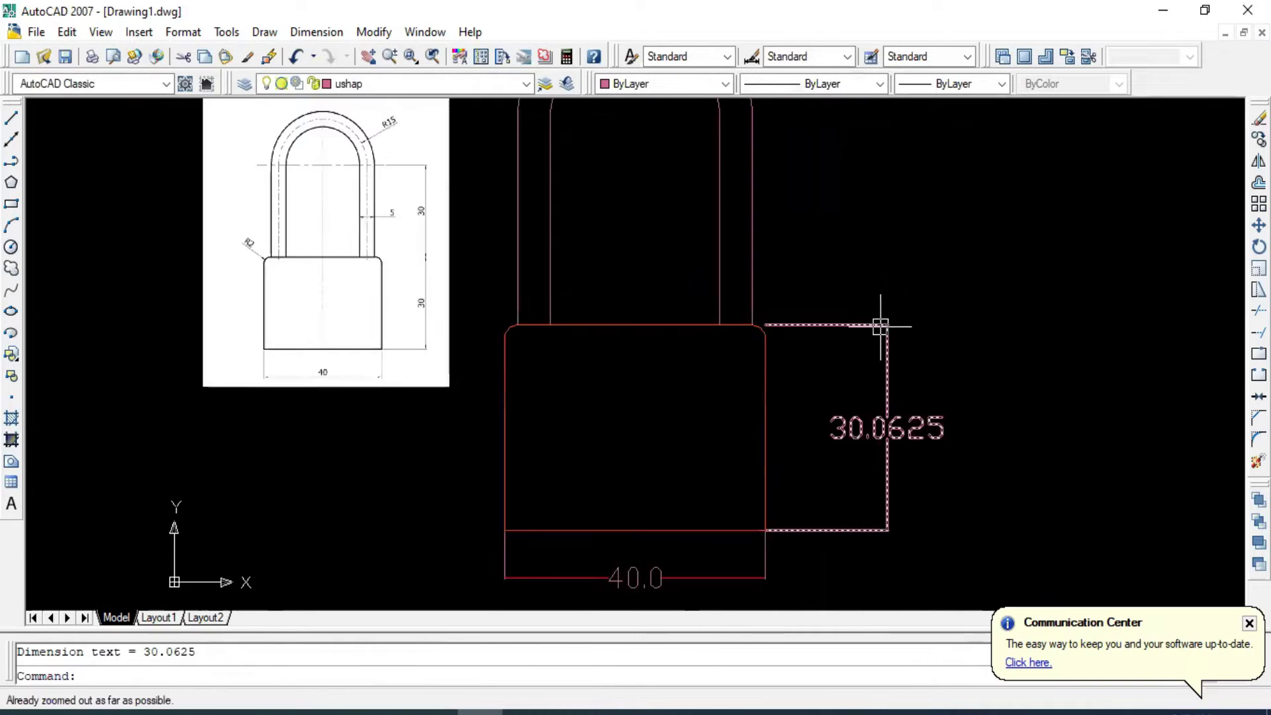
middle_click_drag(878, 325, 856, 246)
key("Escape")
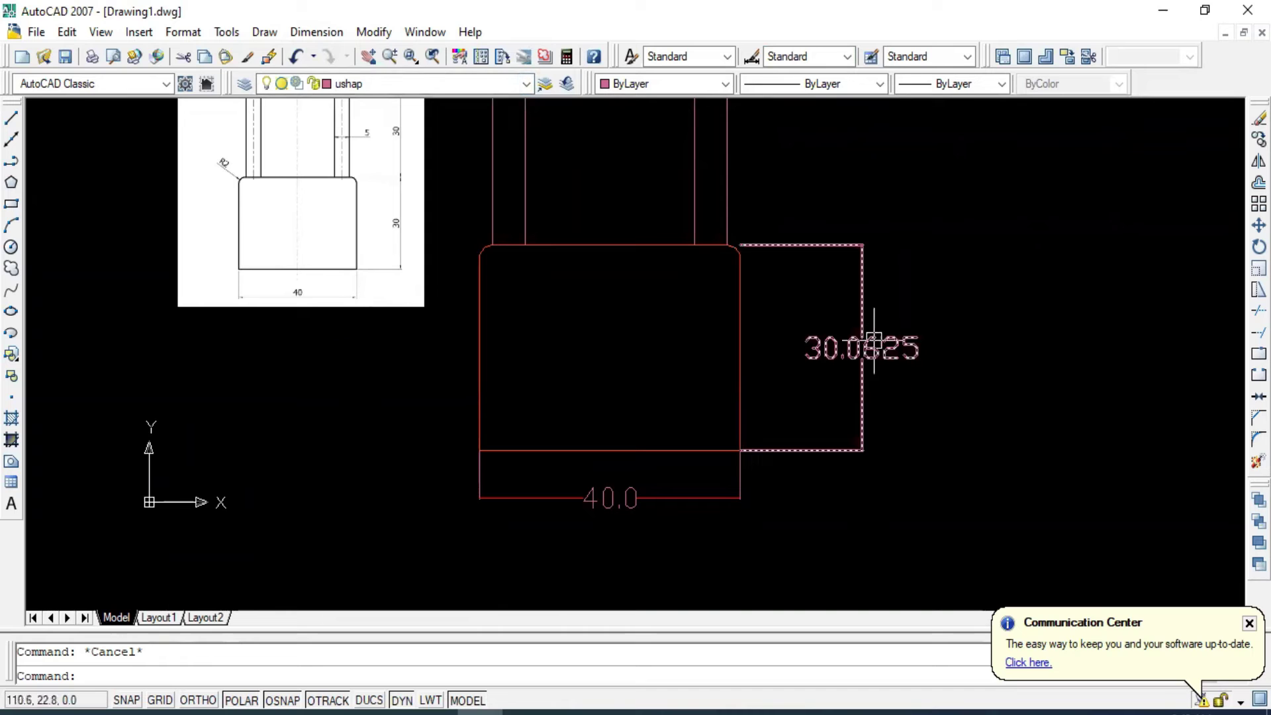
Restyle the vertical dimension to day 3 so it reads 30.1, then bring the shackle into view.
left_click(845, 61)
left_click(841, 88)
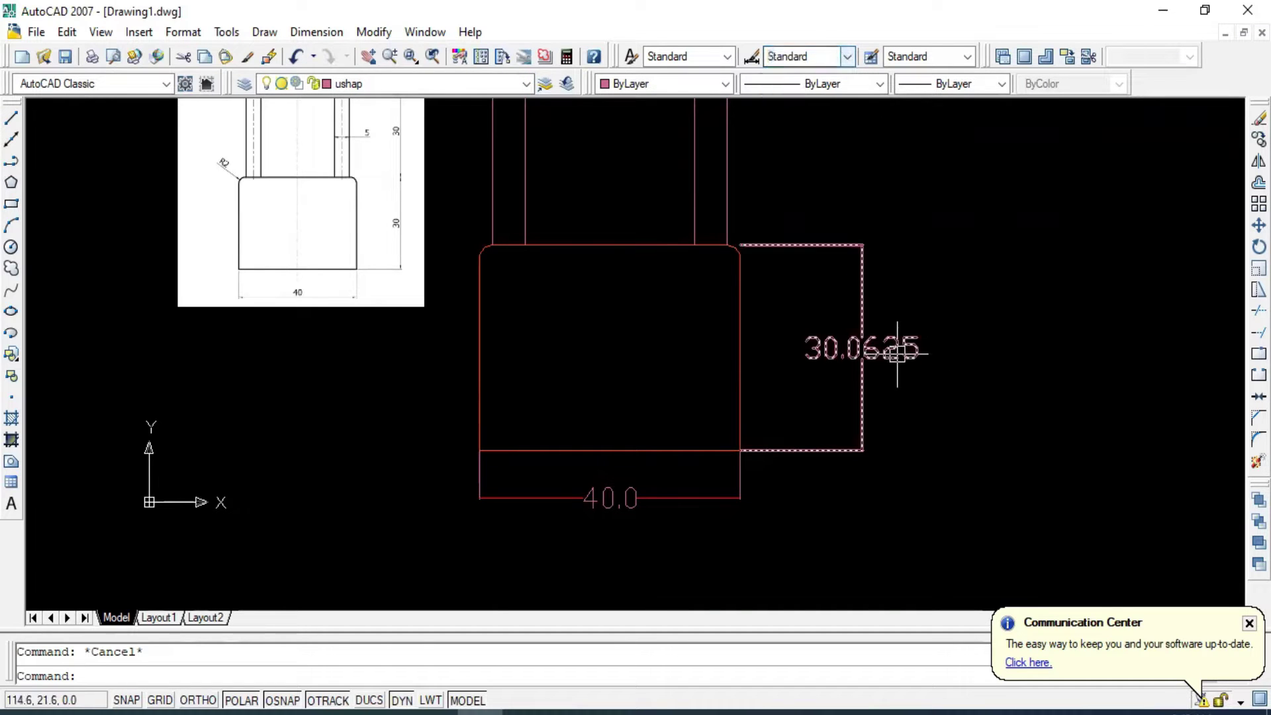
left_click(846, 61)
left_click(840, 88)
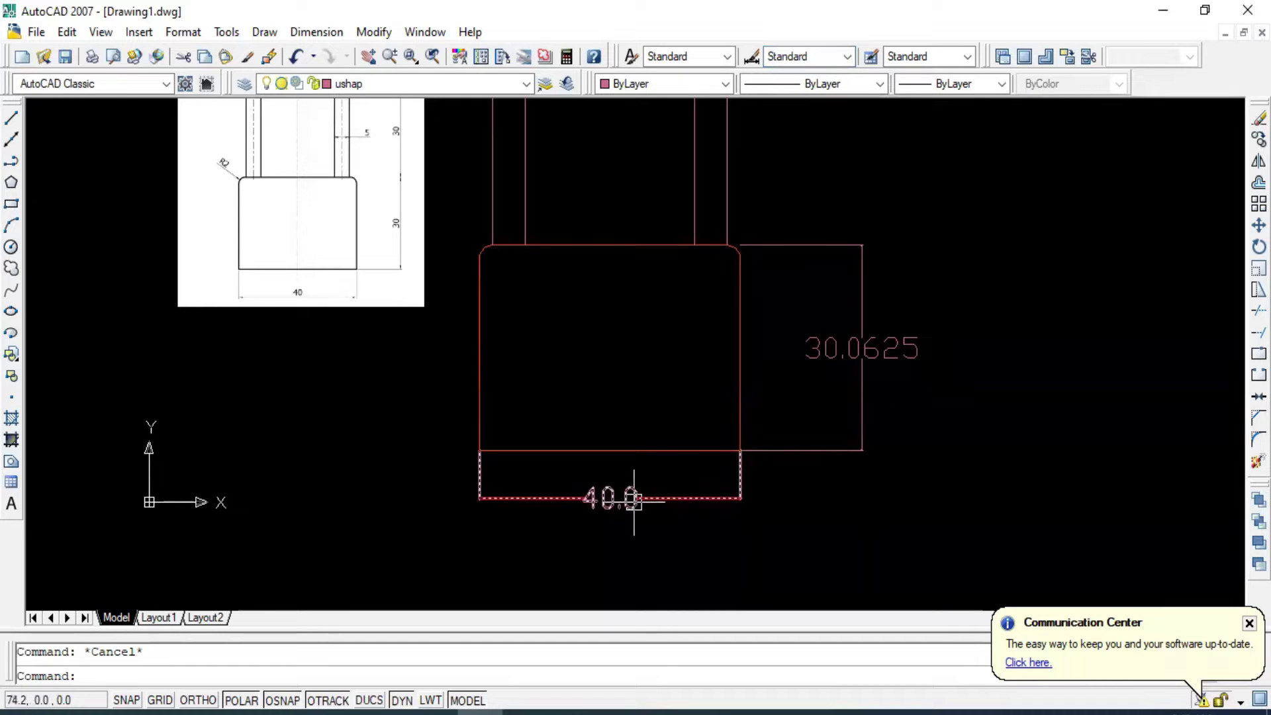
left_click(922, 448)
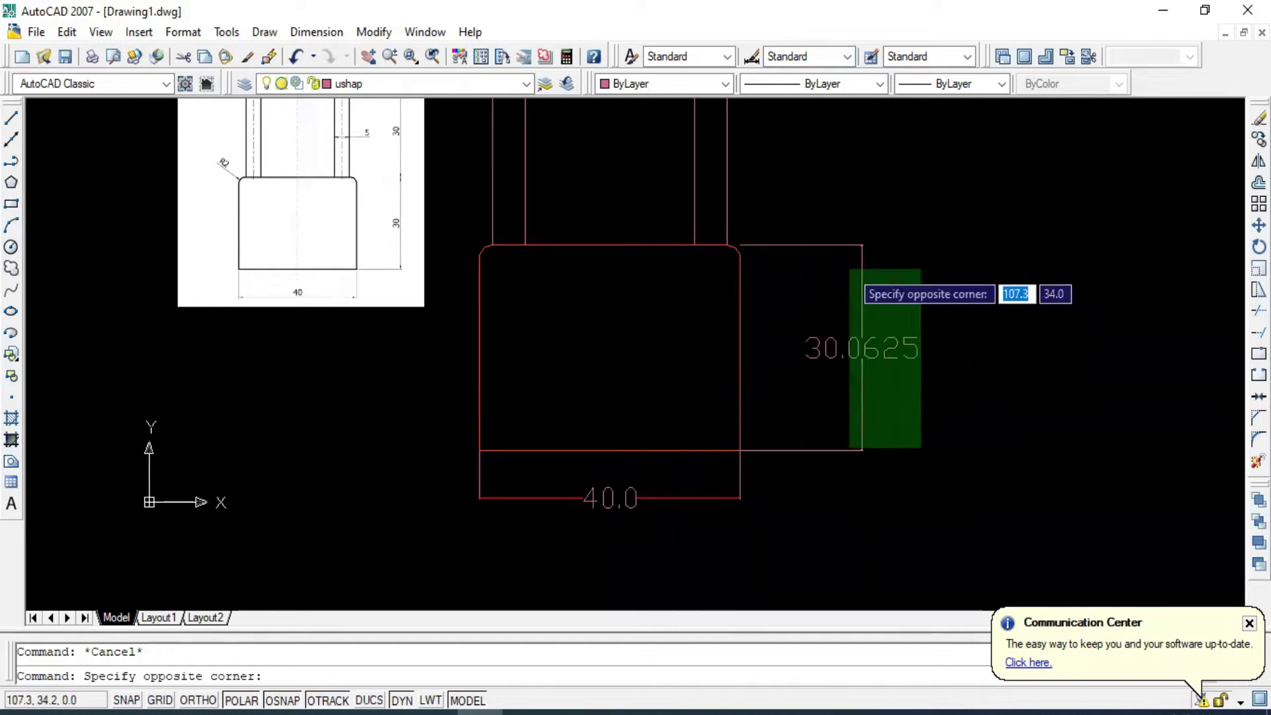
left_click(850, 269)
left_click(845, 58)
left_click(798, 74)
key("Escape")
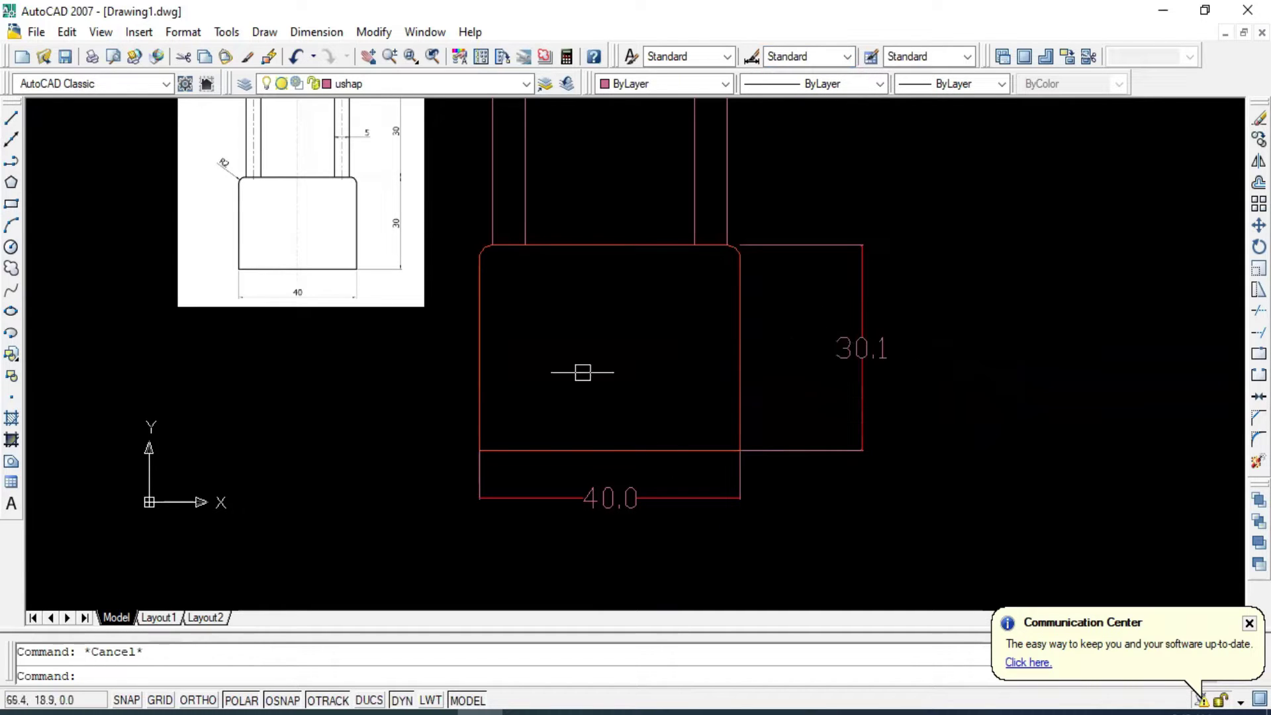
scroll(839, 431, "down", 2)
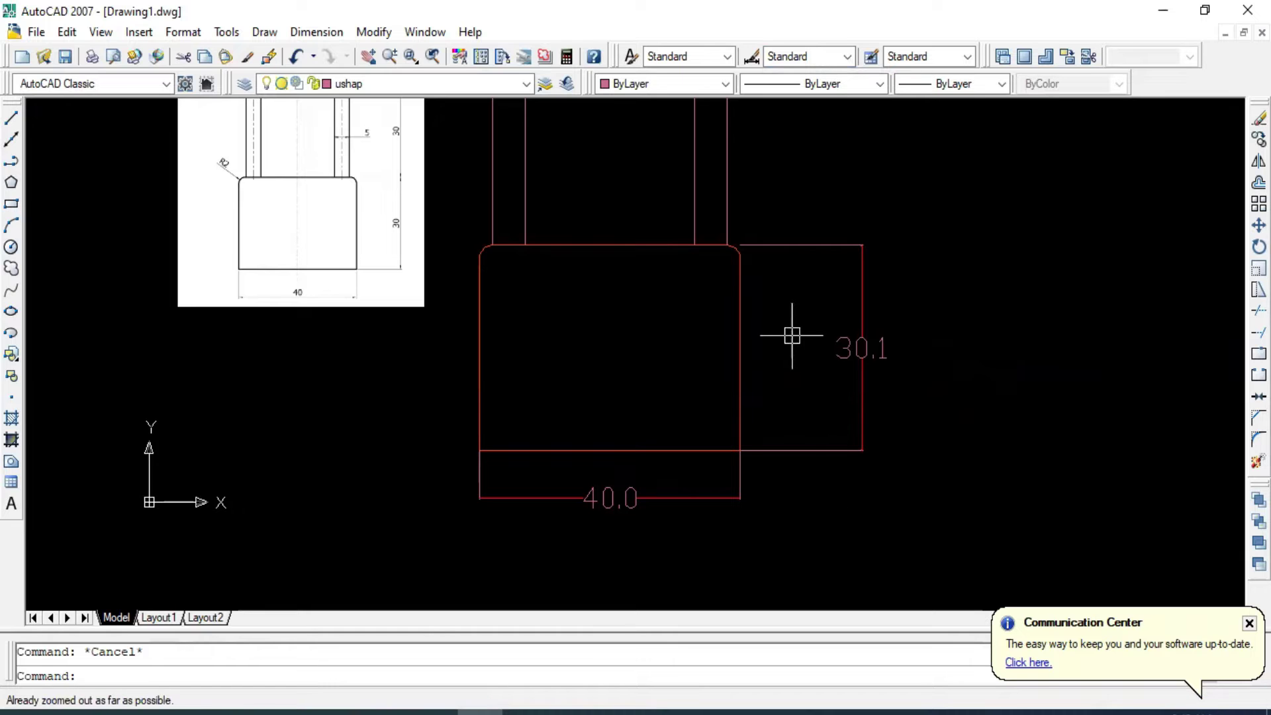
middle_click_drag(808, 236, 760, 351)
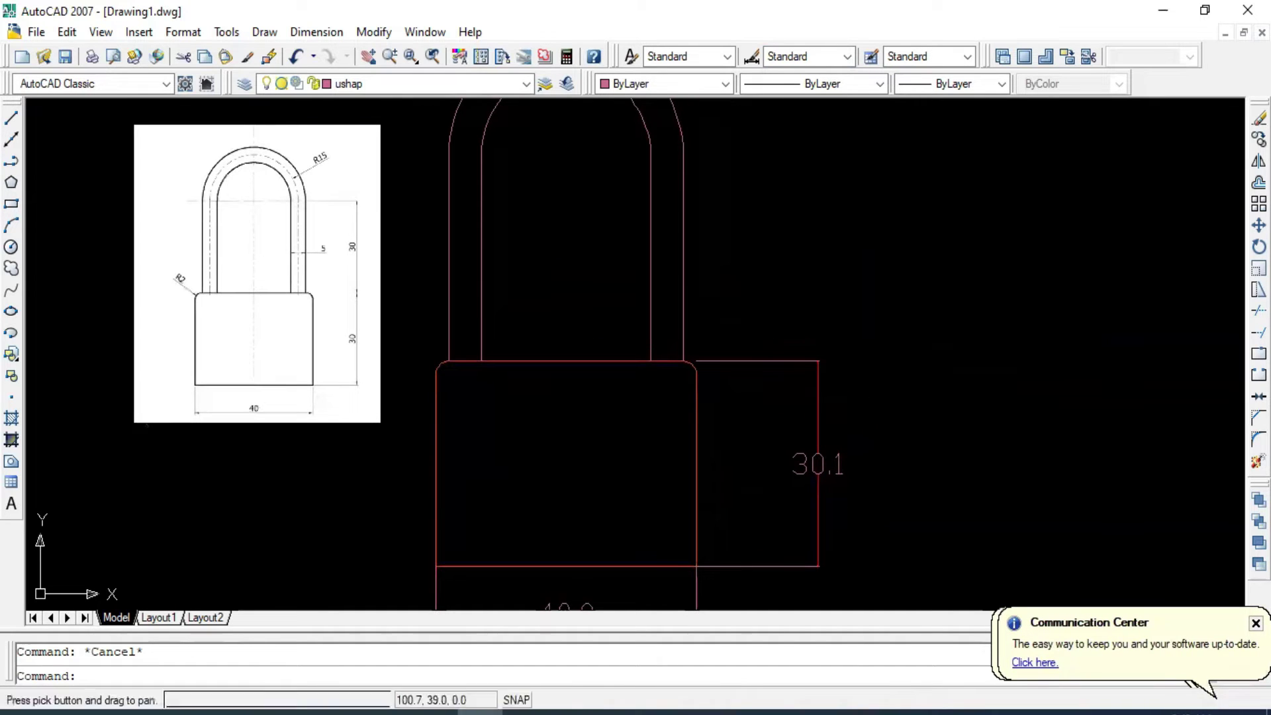
Add a radius dimension to the body's rounded top-right corner, with the label placed up and right.
middle_click_drag(709, 304, 721, 297)
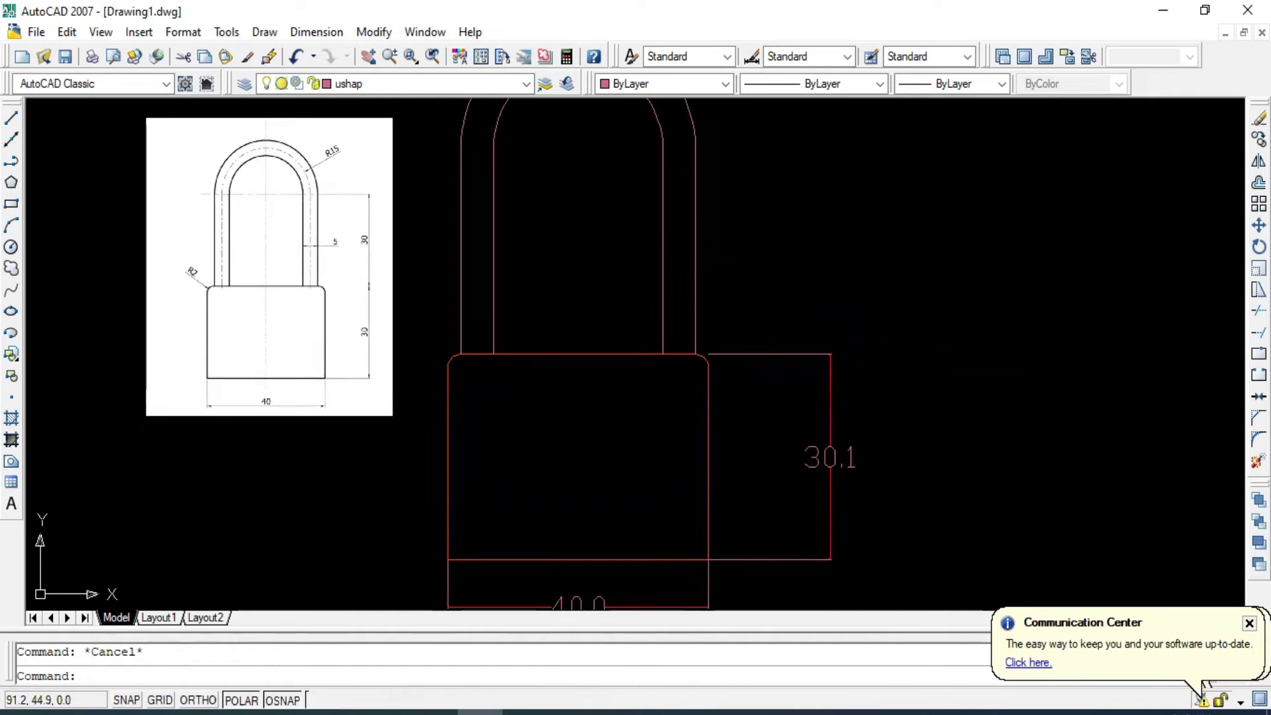
left_click(317, 32)
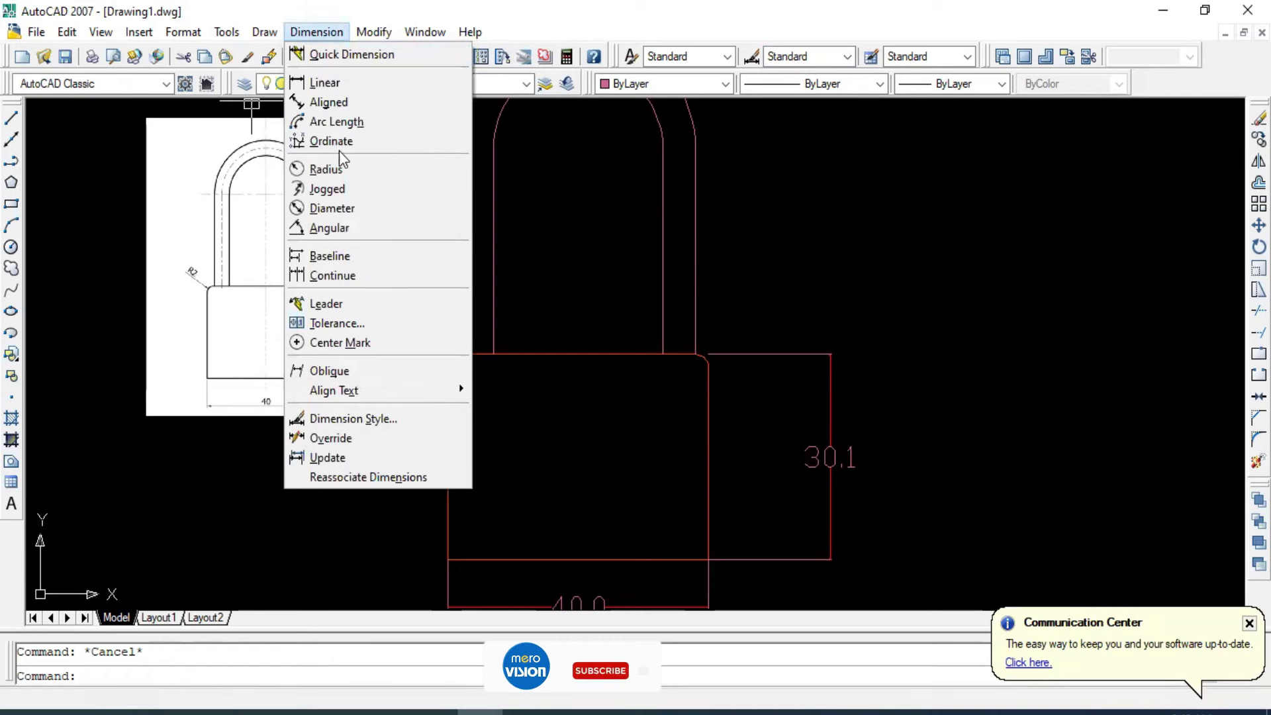
left_click(340, 170)
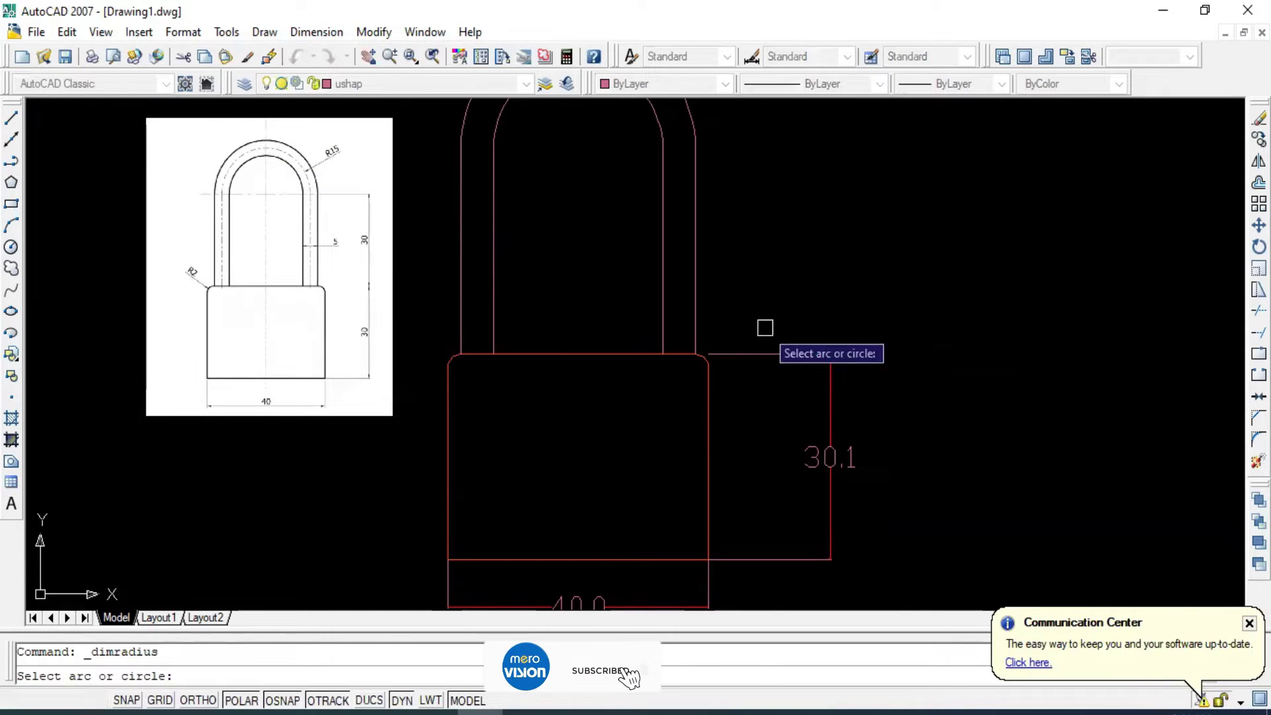
scroll(697, 358, "up", 2)
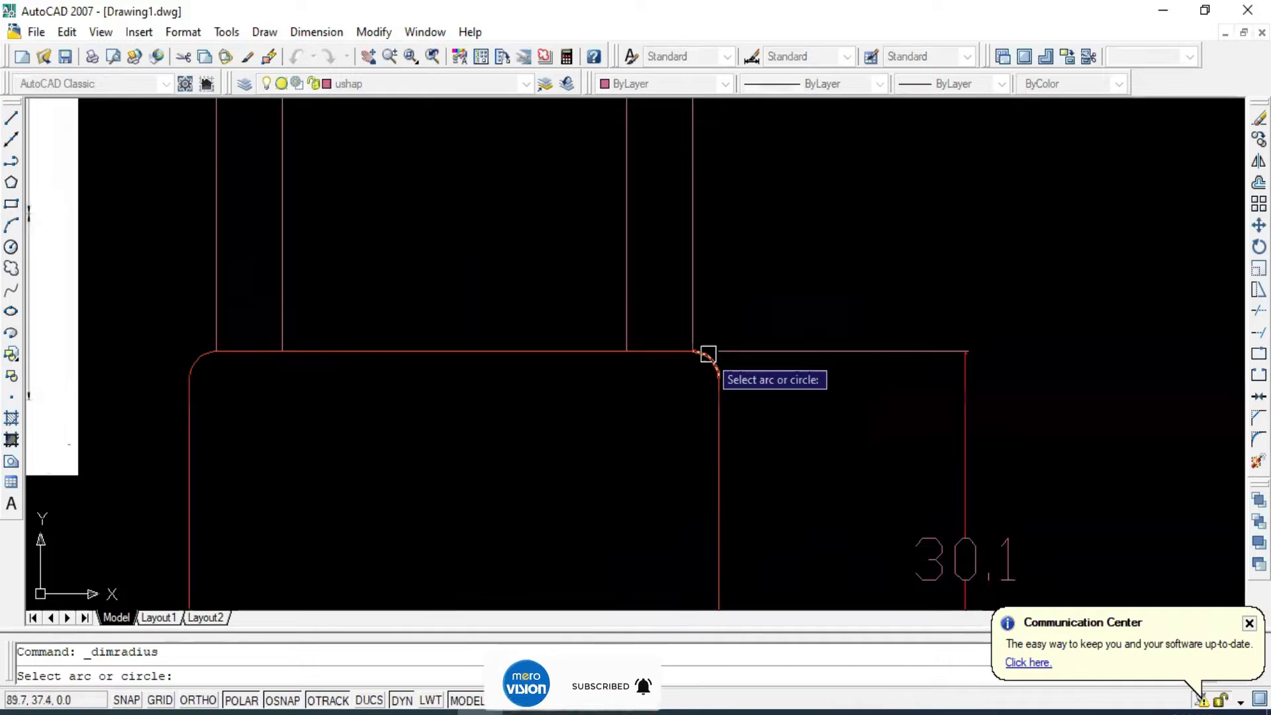
left_click(705, 355)
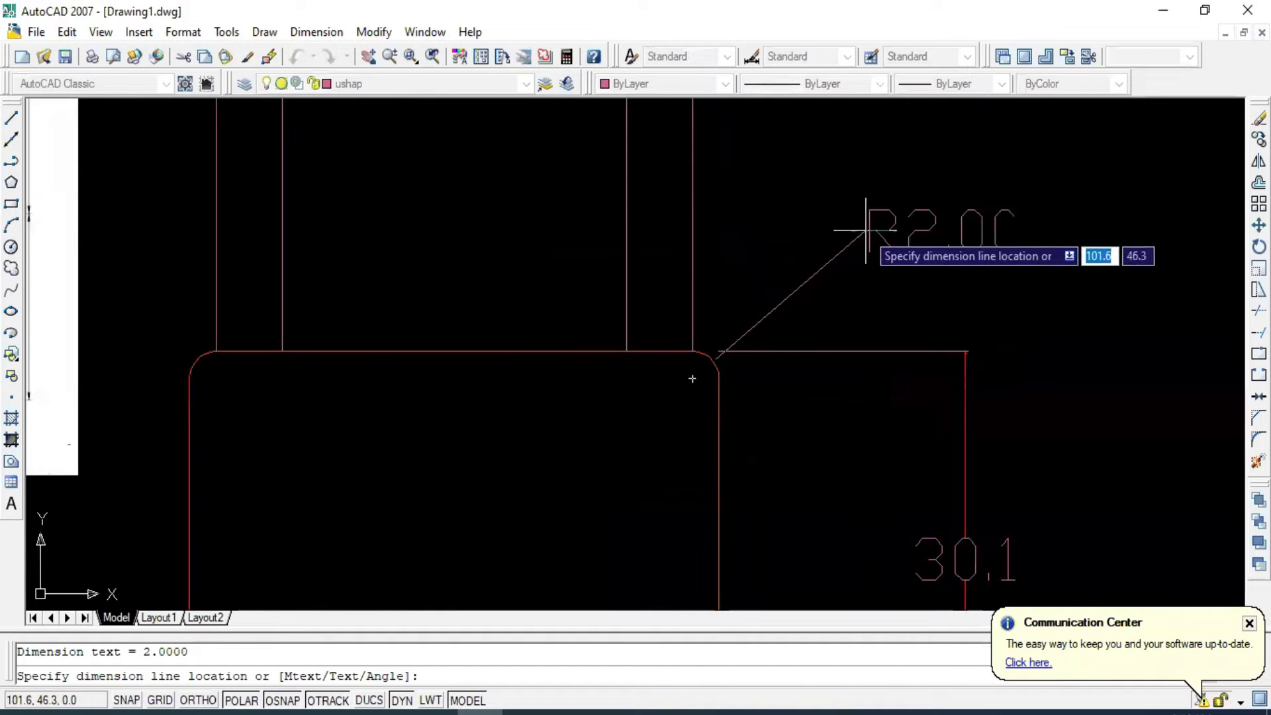
left_click(965, 212)
scroll(772, 317, "down", 2)
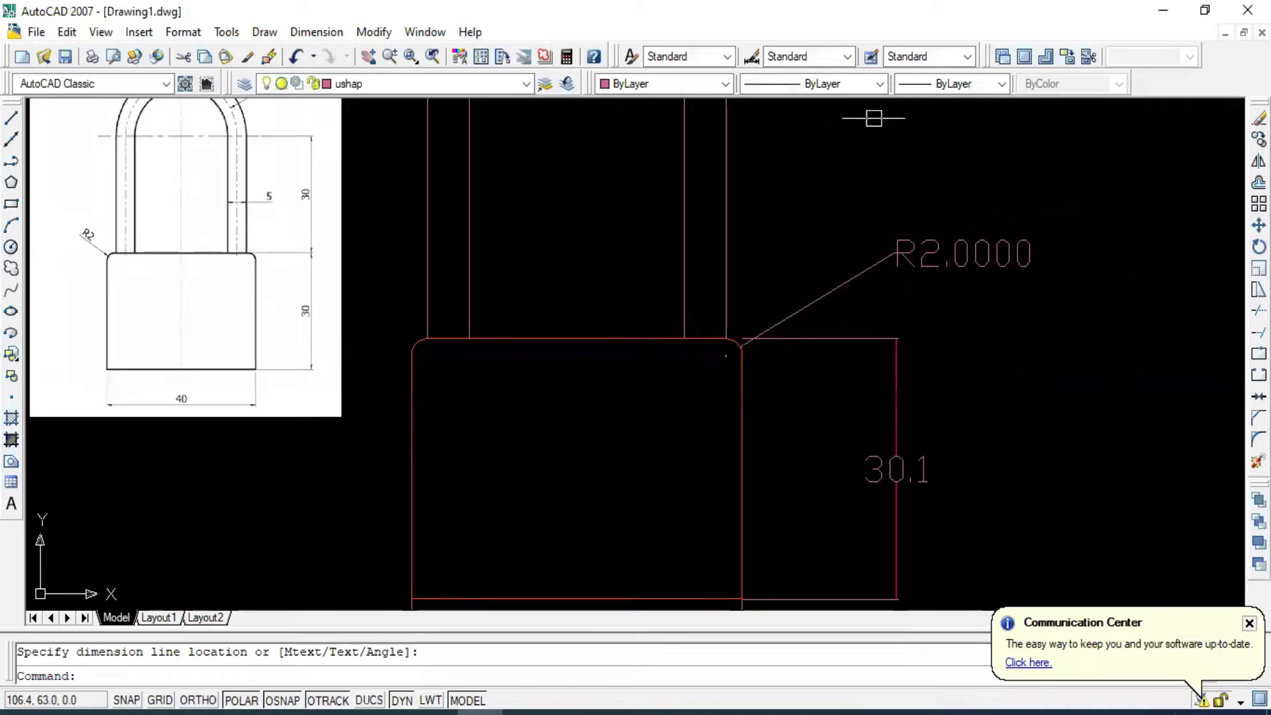
Apply the day 3 dimension style to the radius dimension so it reads R2.0.
left_click(850, 58)
left_click(781, 77)
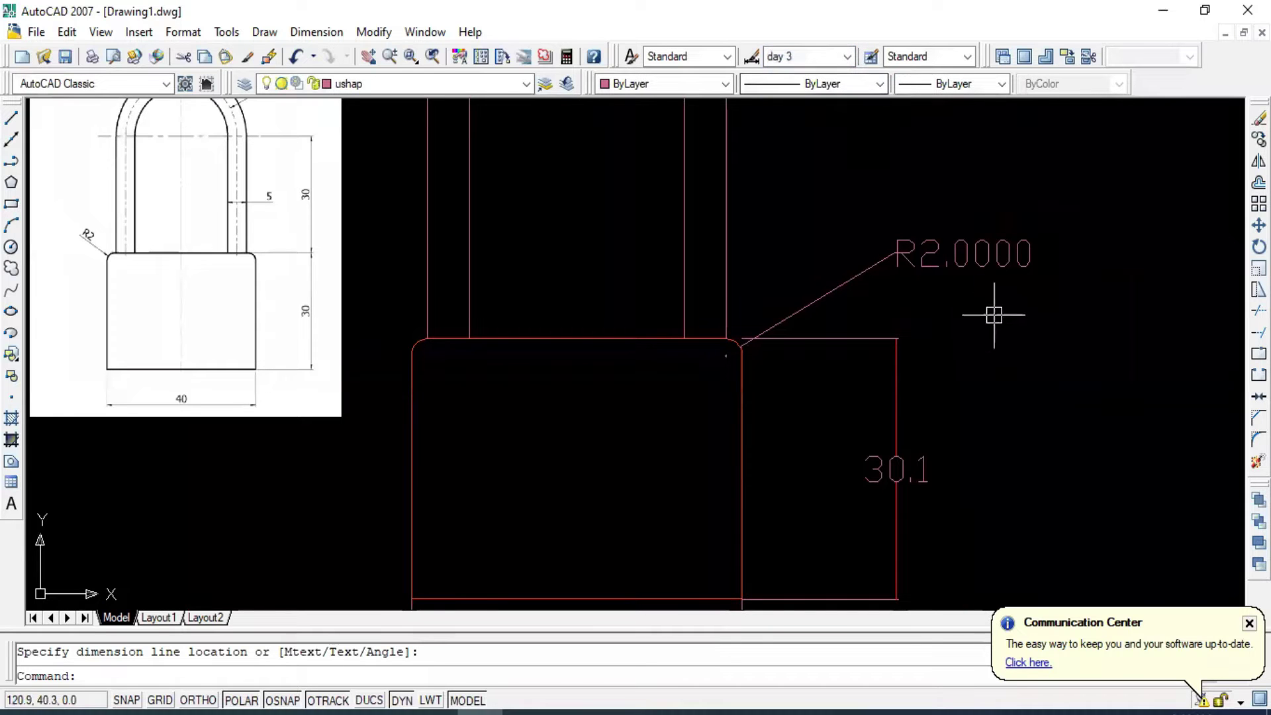
left_click(993, 311)
left_click(899, 171)
left_click(848, 56)
left_click(801, 77)
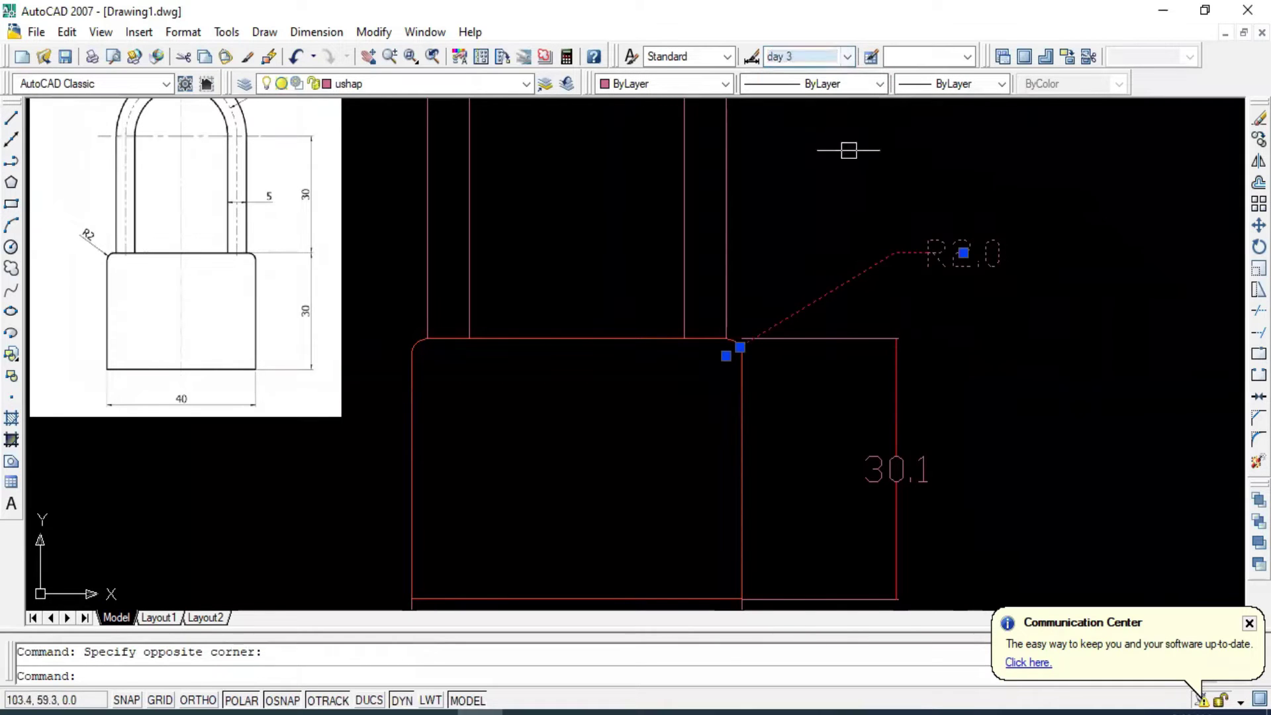
key("Escape")
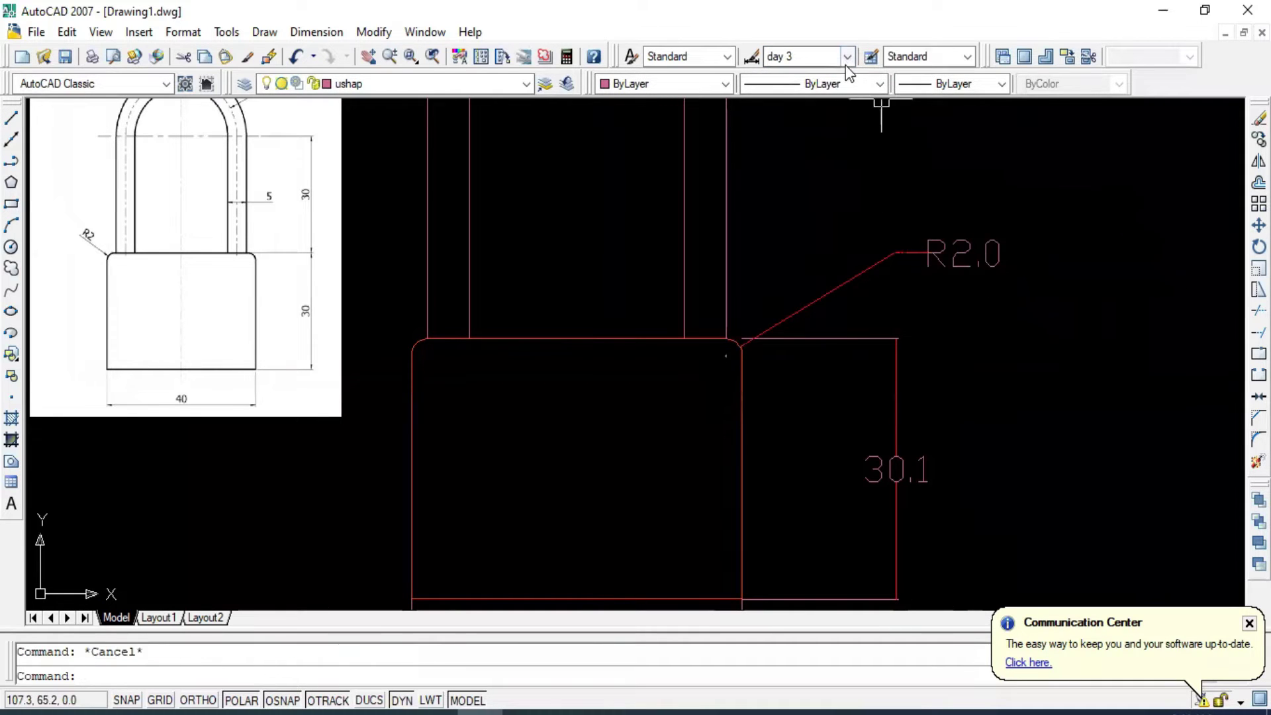
scroll(874, 292, "down", 1)
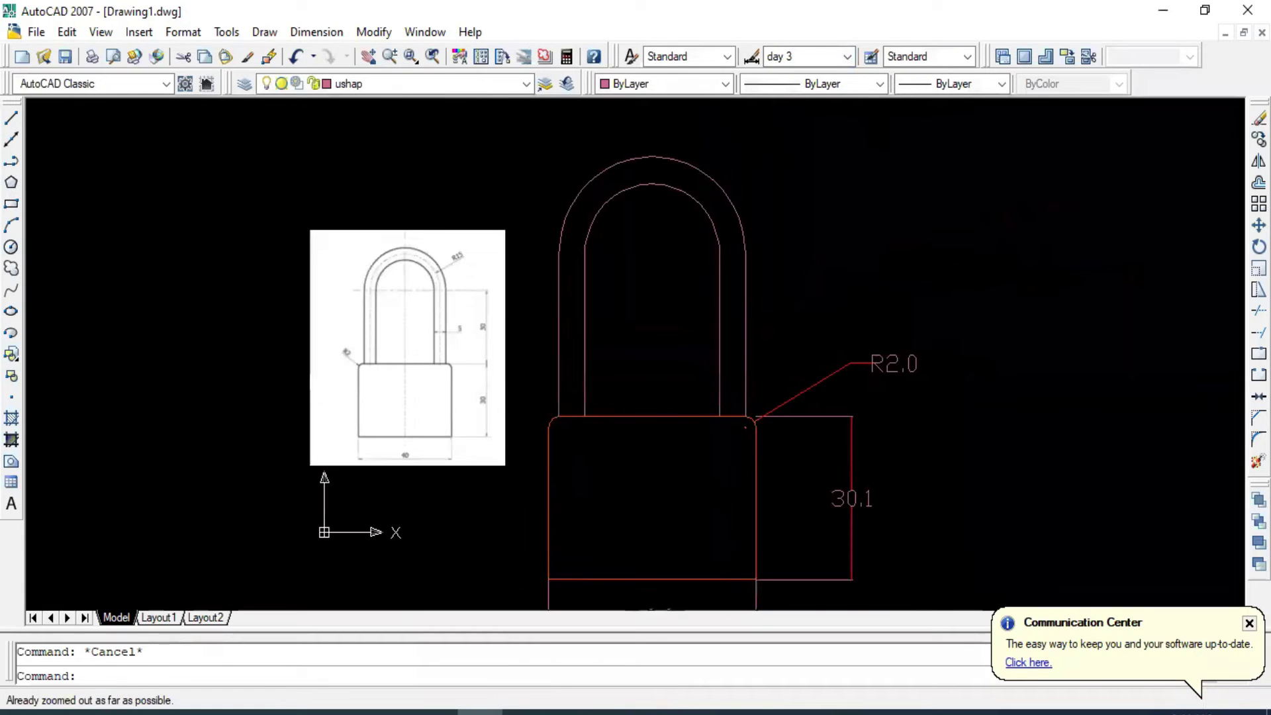
Dimension the right shackle leg's thickness between its inner and outer edges as 5.0.
scroll(874, 218, "down", 1)
scroll(518, 315, "up", 1)
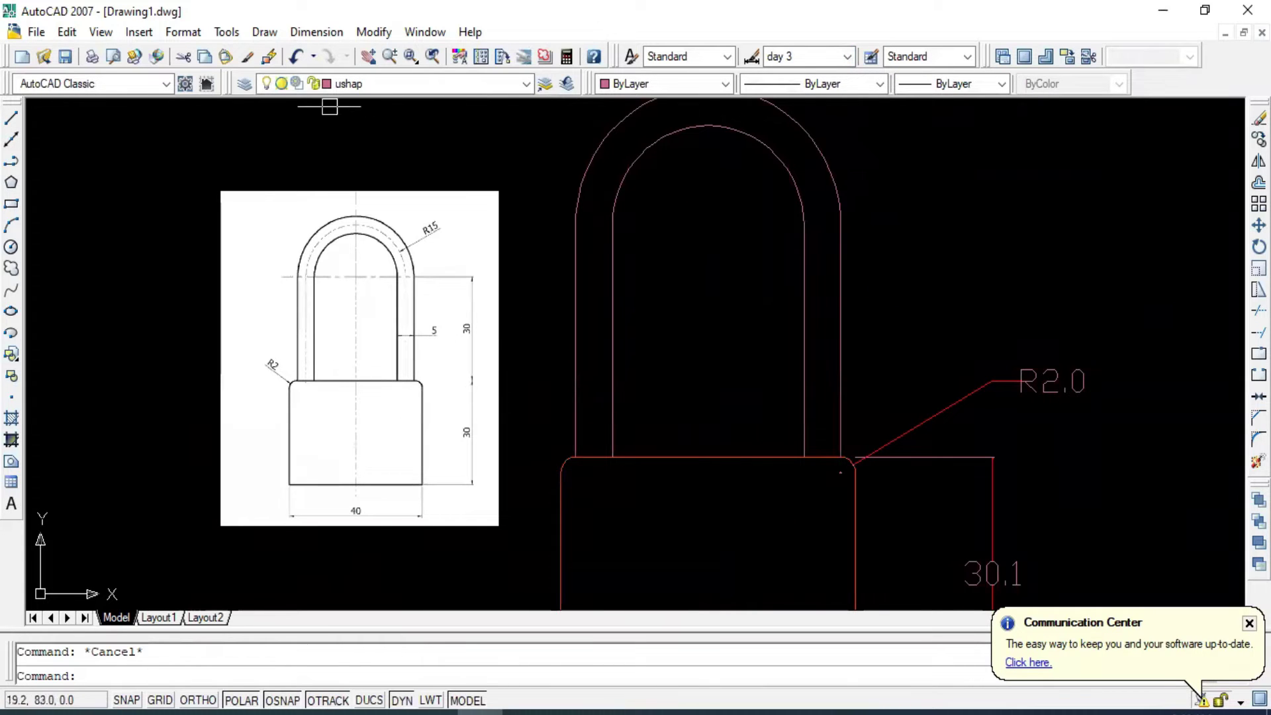
left_click(317, 32)
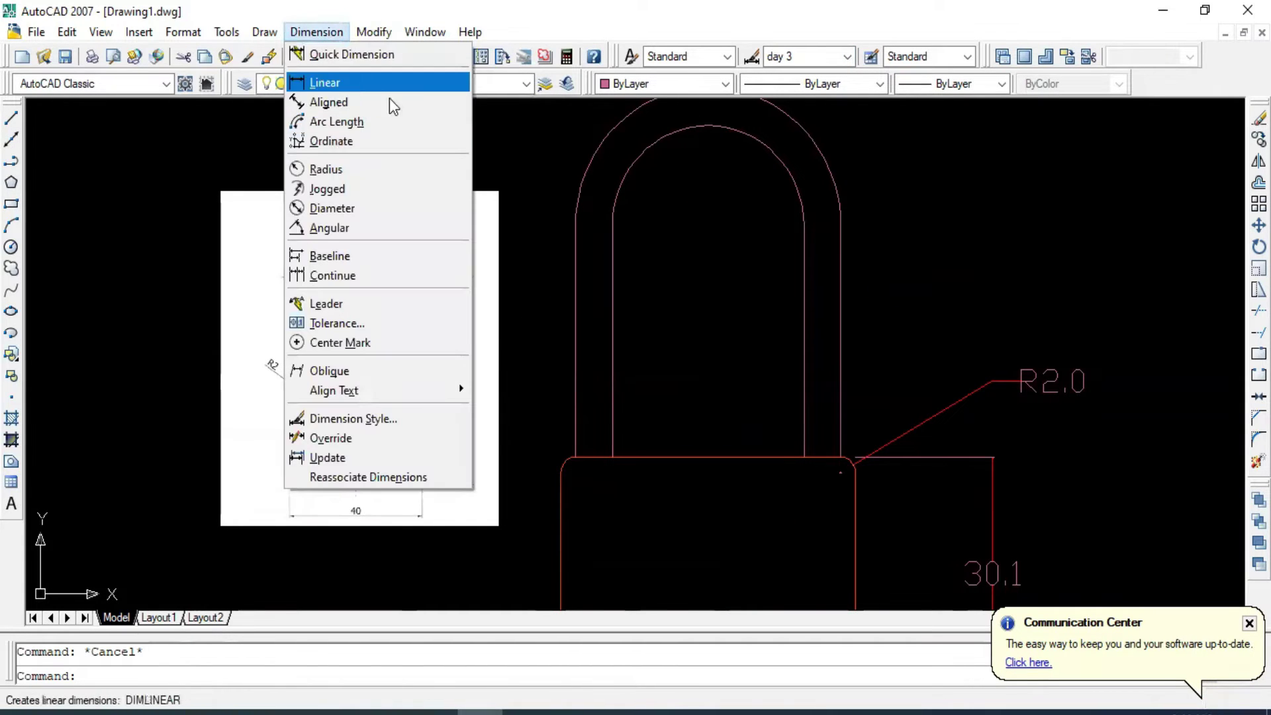
left_click(387, 80)
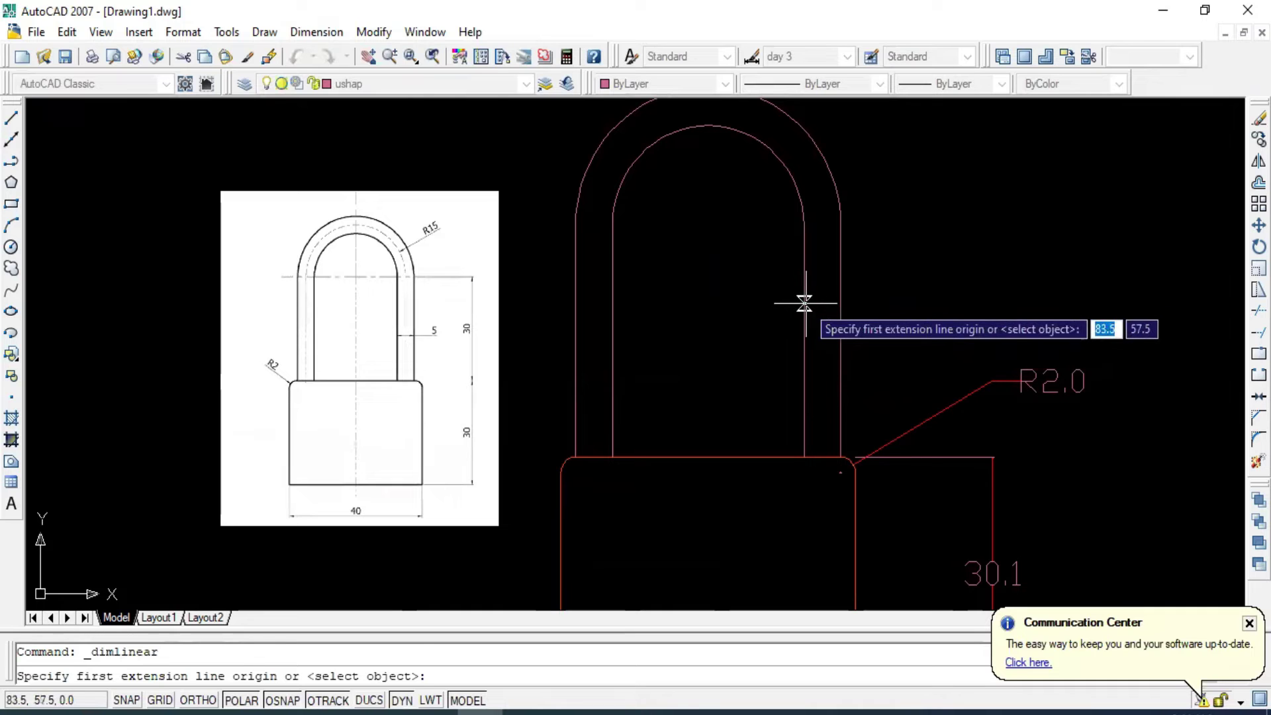
left_click(804, 302)
left_click(839, 298)
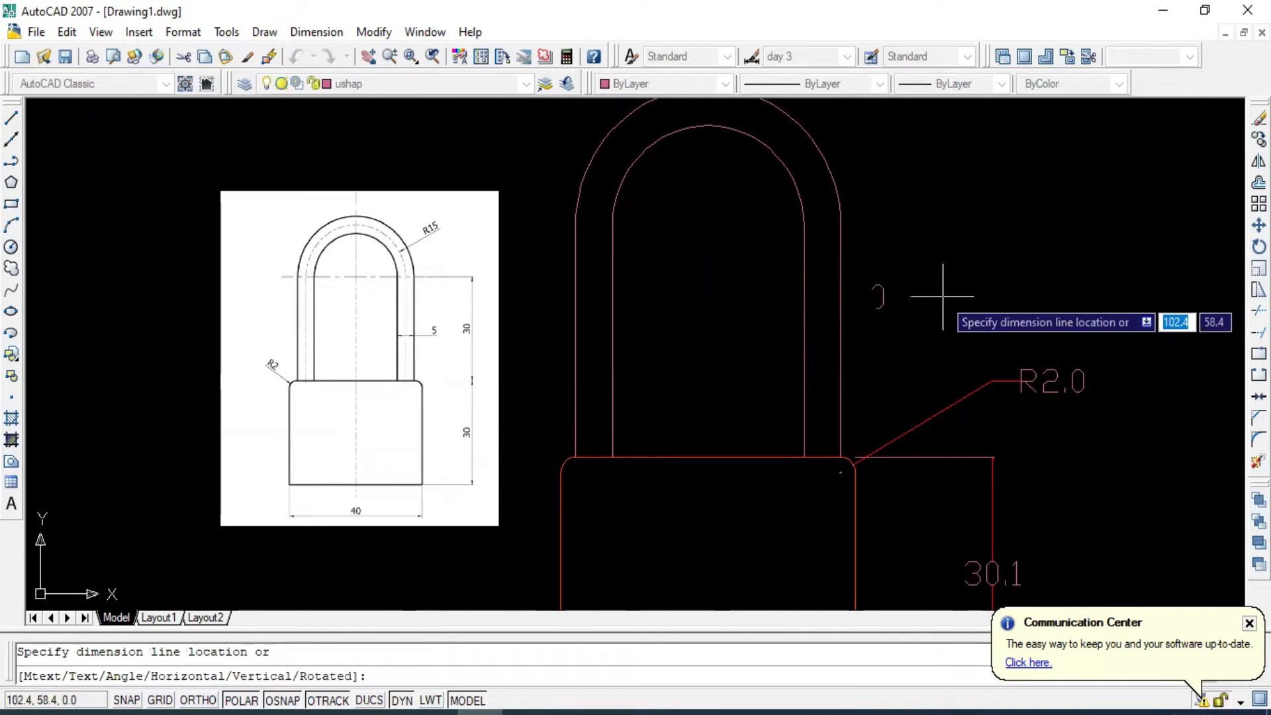
left_click(993, 284)
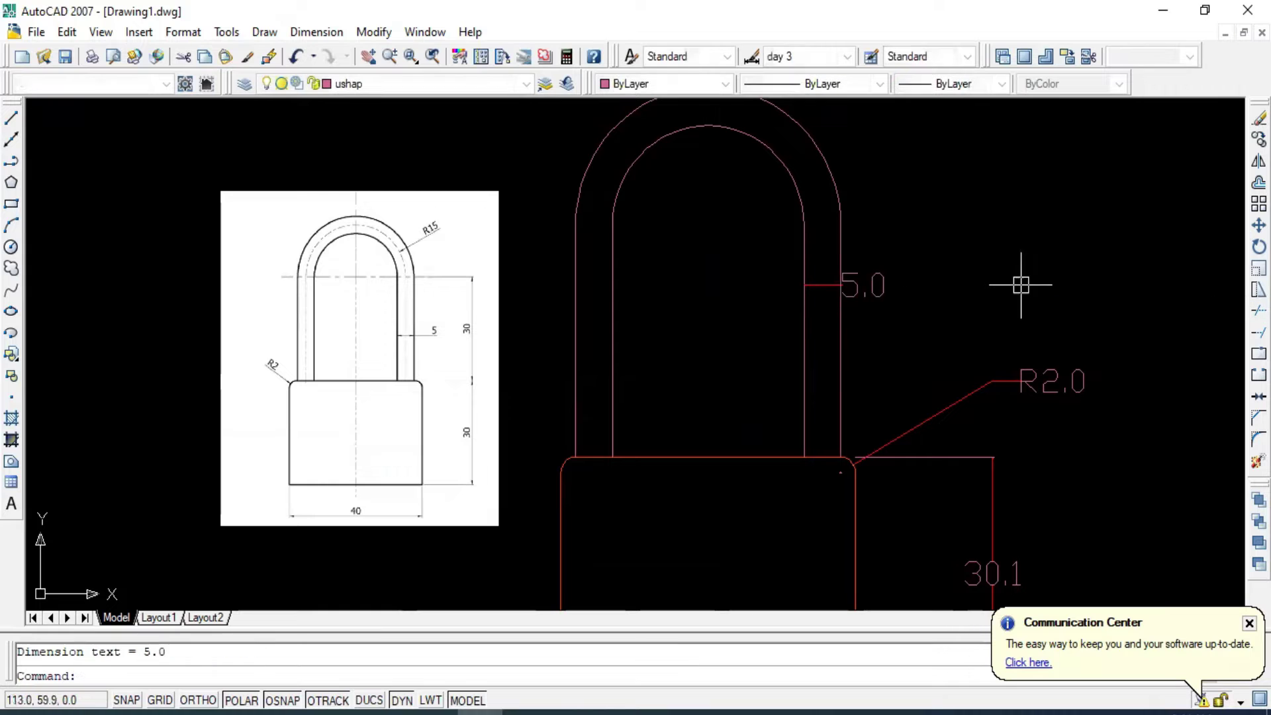
Keep the 5.0 dimension in the day 3 style and zoom out to show the whole padlock.
left_click(928, 332)
left_click(833, 218)
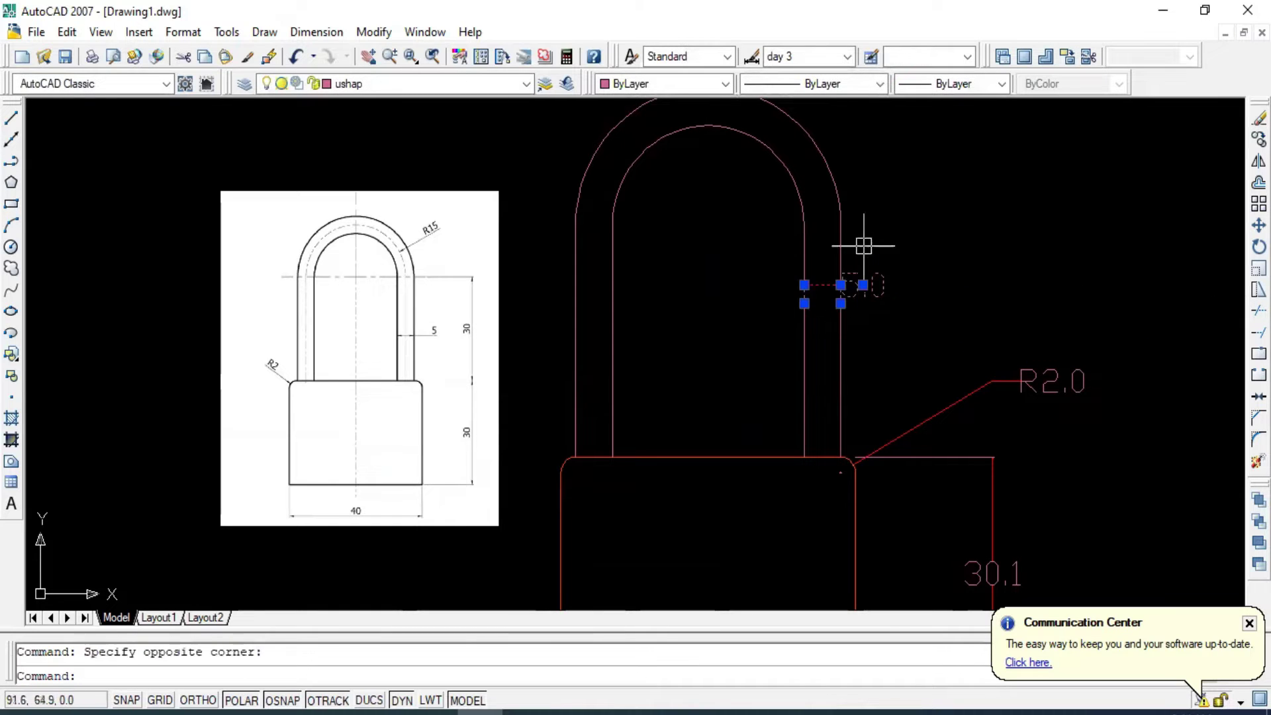
left_click(848, 57)
left_click(814, 74)
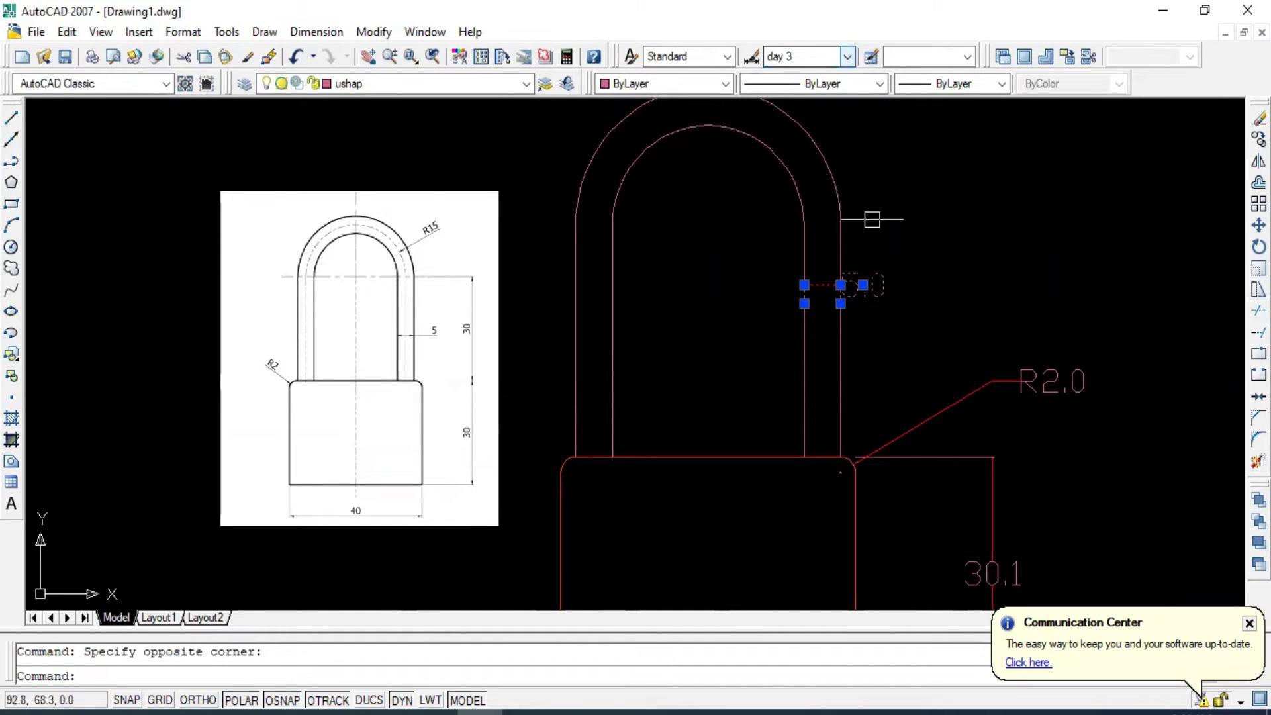
key("Escape")
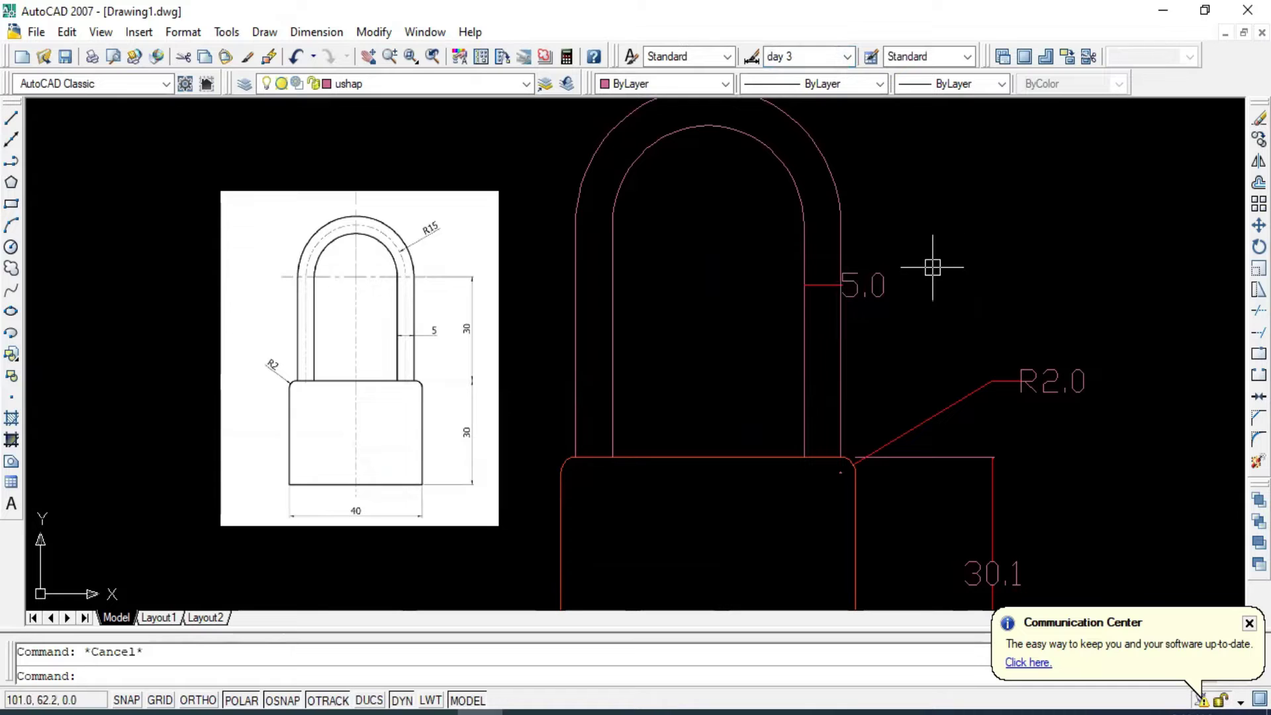
scroll(907, 272, "down", 2)
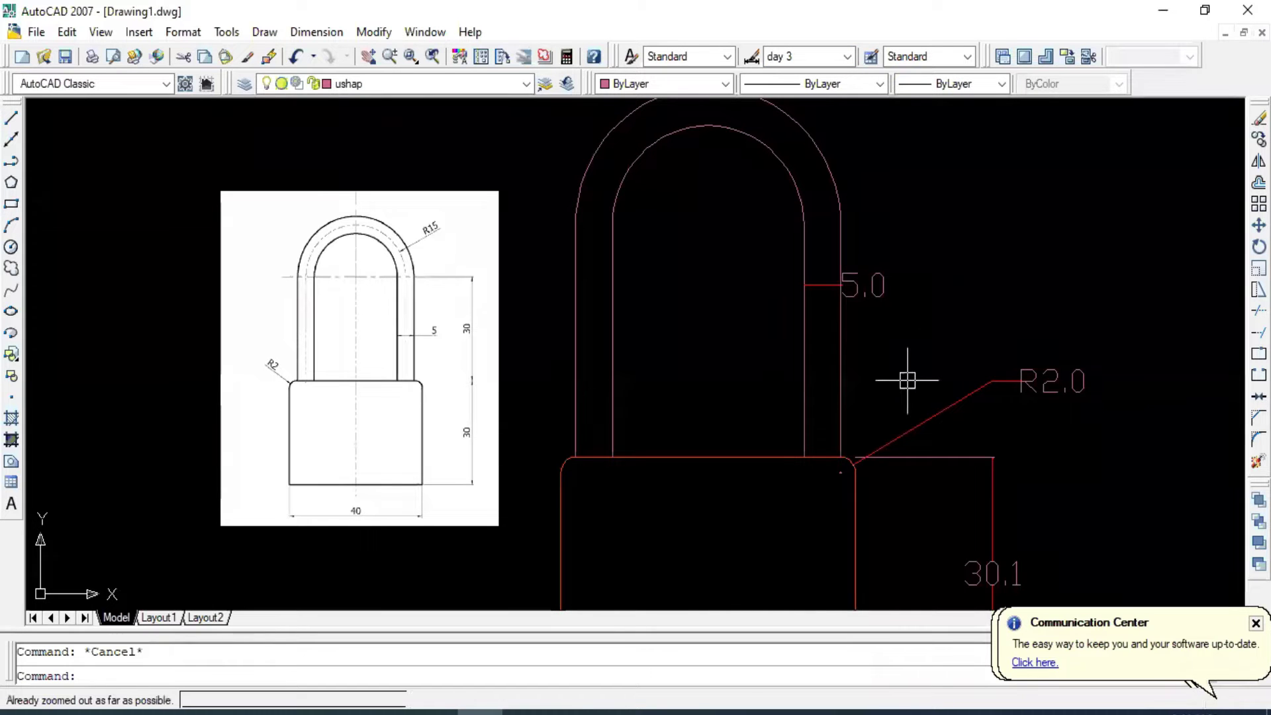
scroll(907, 380, "down", 2)
mouse_move(908, 380)
middle_mouse_down()
mouse_move(900, 250)
mouse_move(820, 316)
mouse_move(745, 337)
middle_mouse_up()
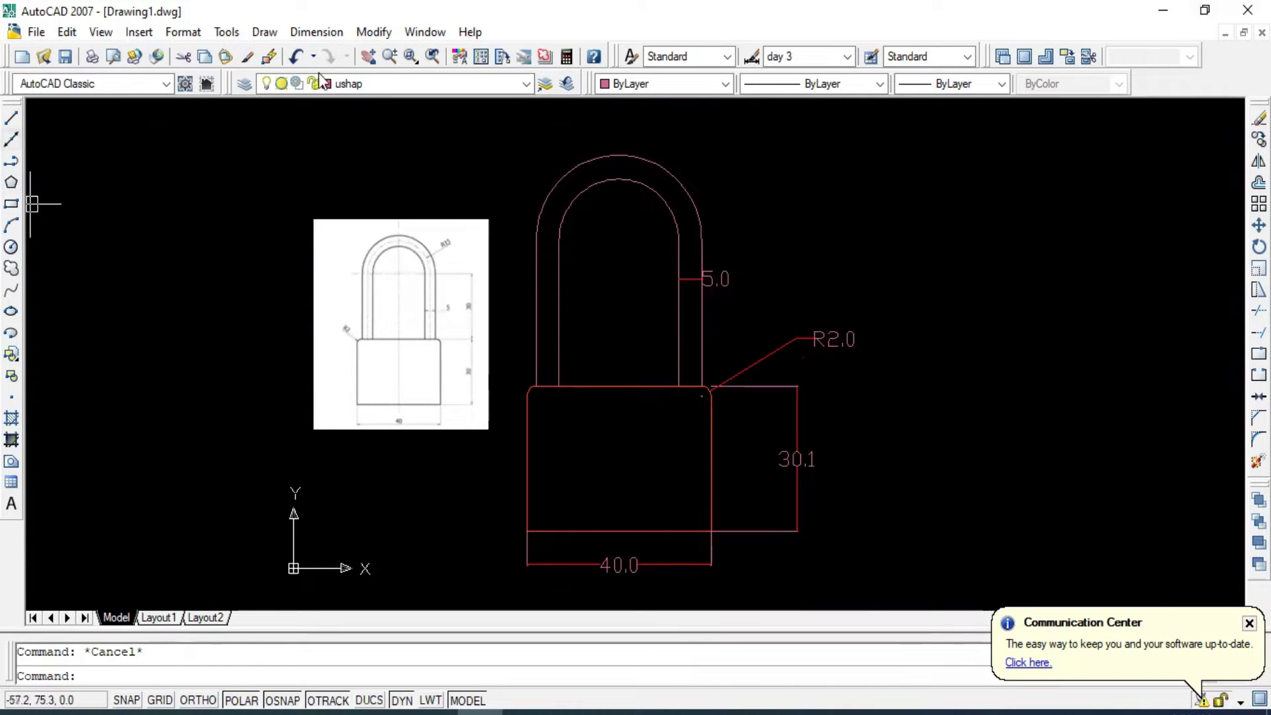
Briefly start a radius dimension, then zoom and pan to centre the shackle.
left_click(316, 32)
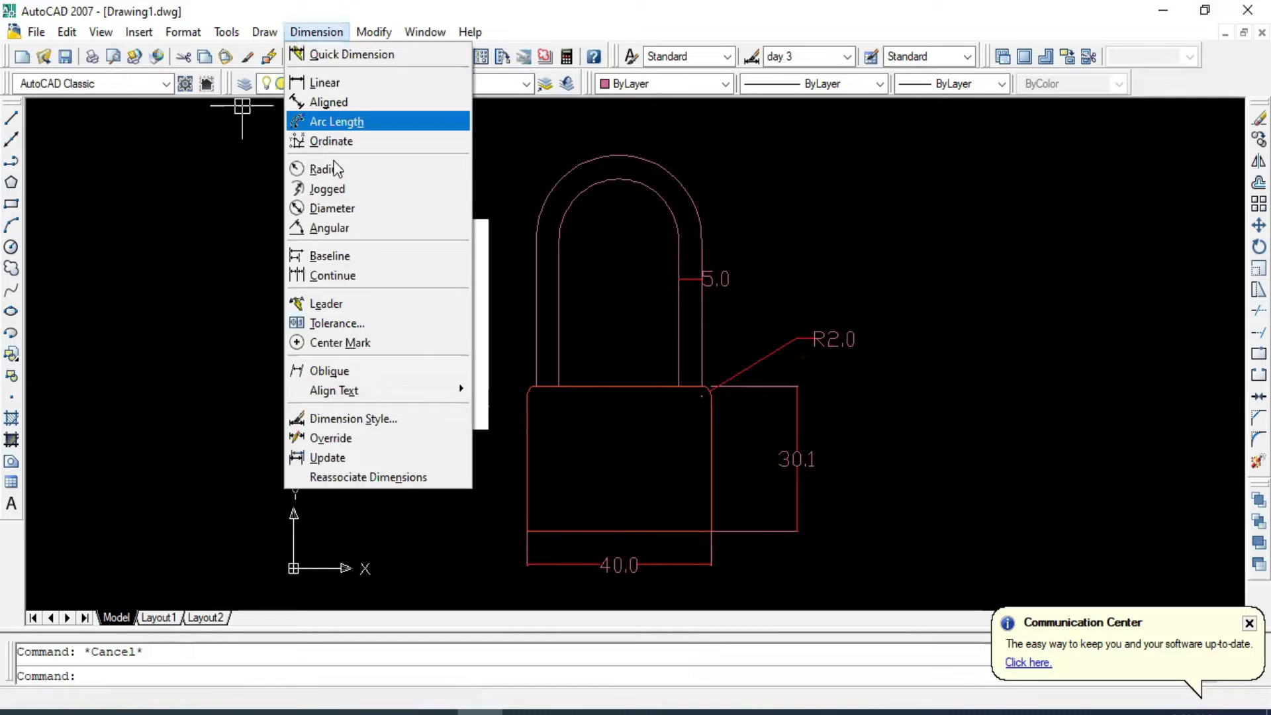
left_click(321, 169)
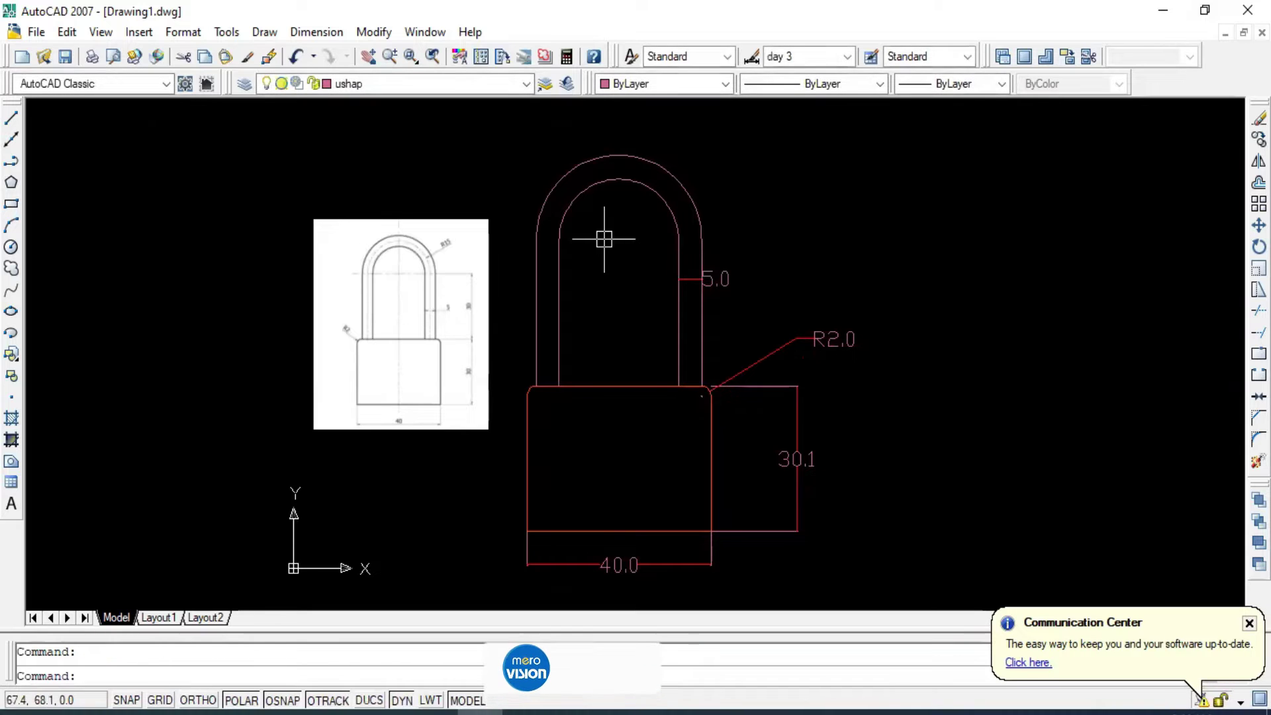
scroll(383, 273, "up", 2)
scroll(385, 260, "up", 1)
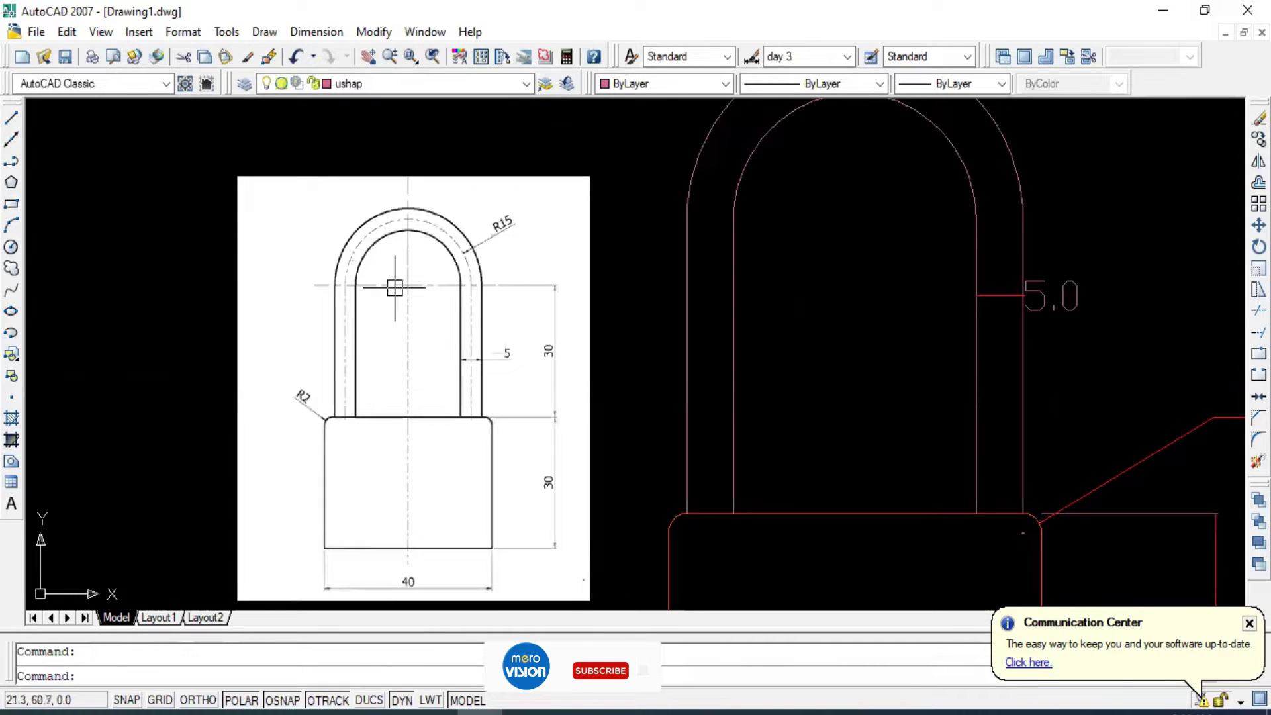
scroll(387, 258, "down", 1)
scroll(396, 256, "up", 1)
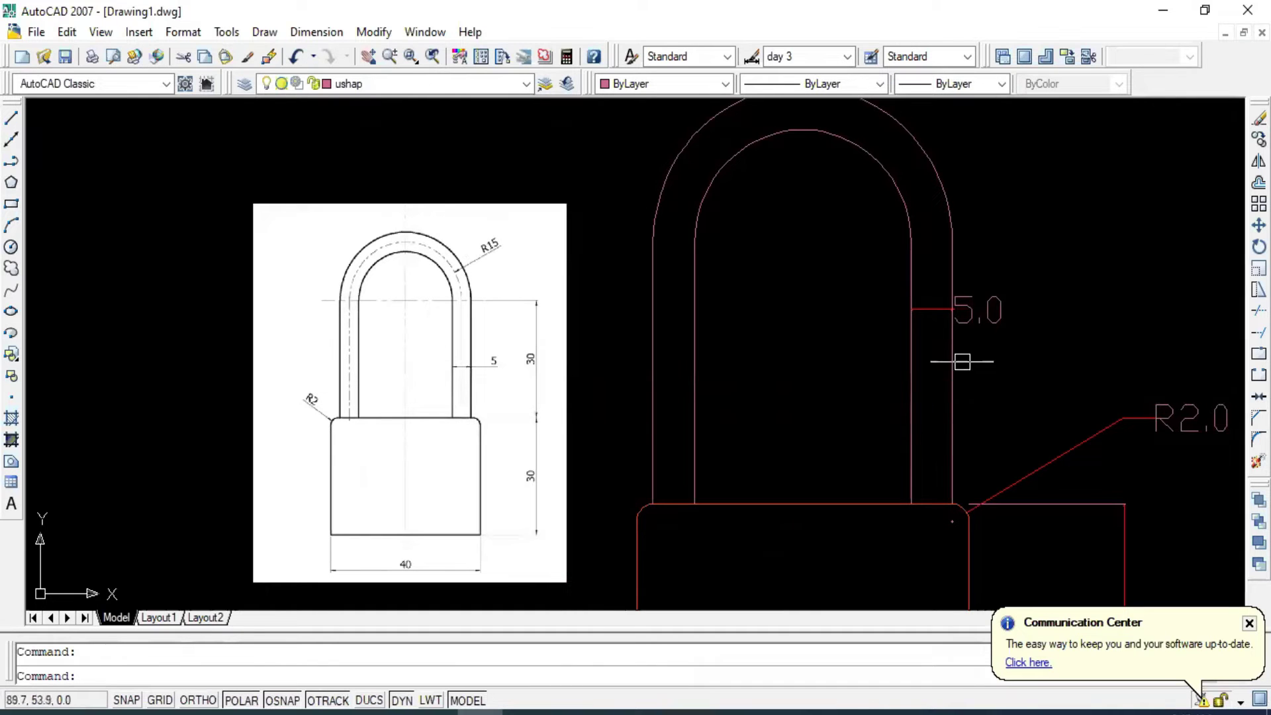
middle_click_drag(964, 360, 851, 323)
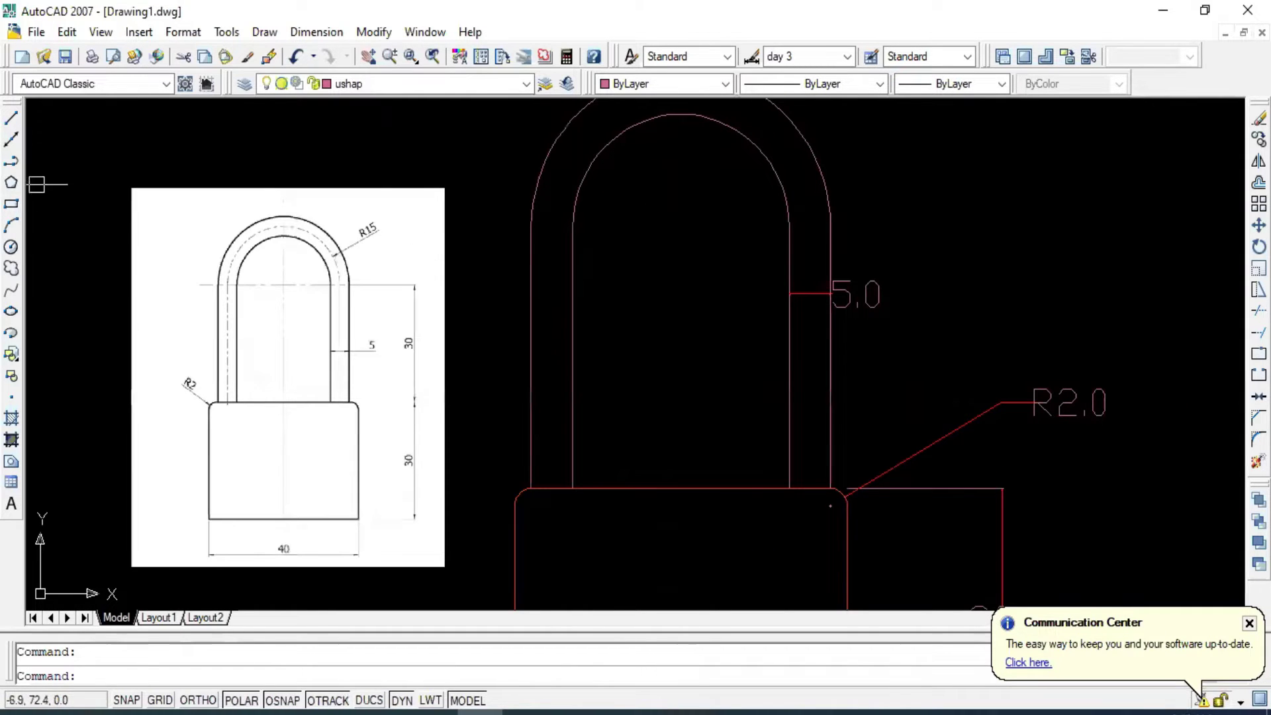
Dimension the shackle's straight height, from the body top to the arc start, as 30.0.
left_click(317, 32)
left_click(328, 82)
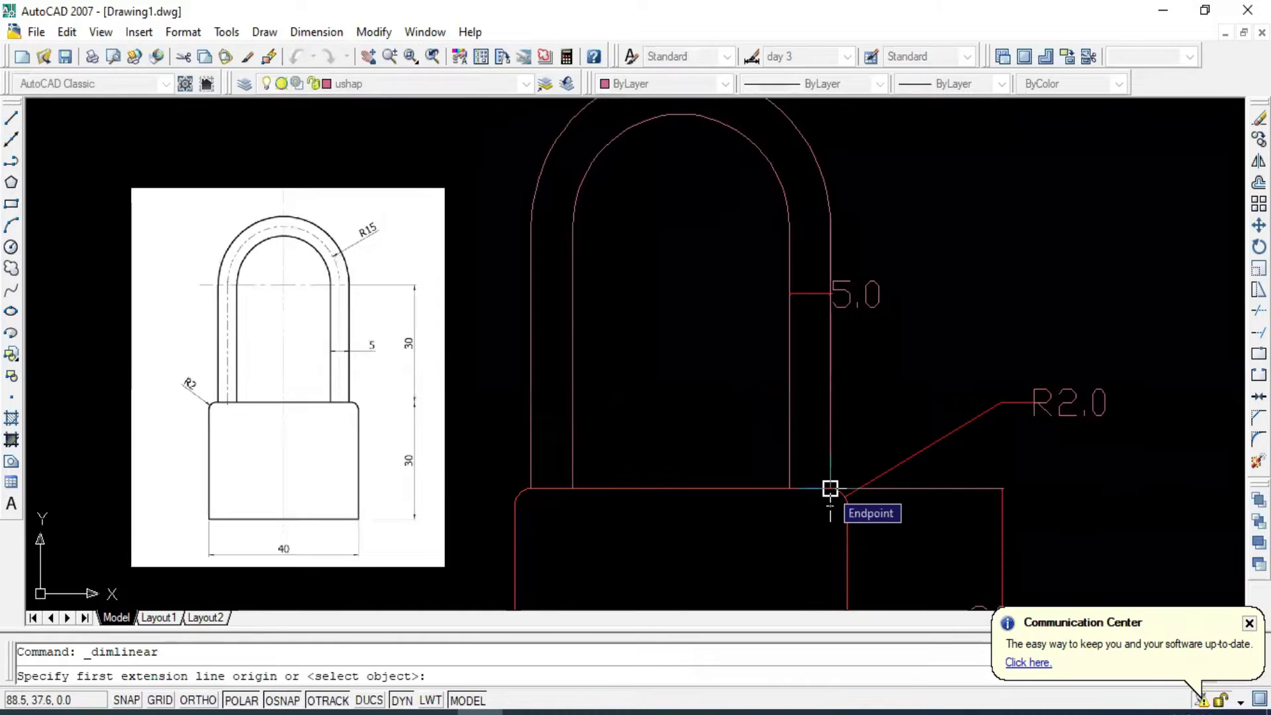
left_click(830, 489)
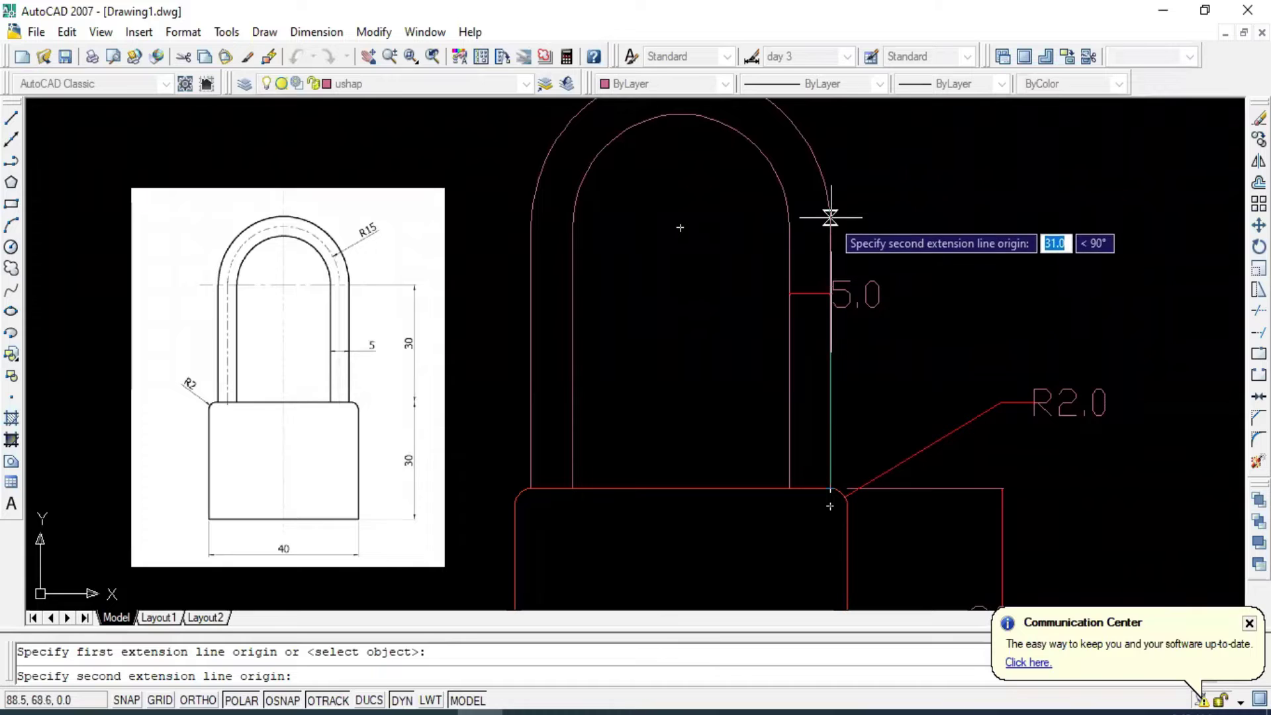
left_click(829, 223)
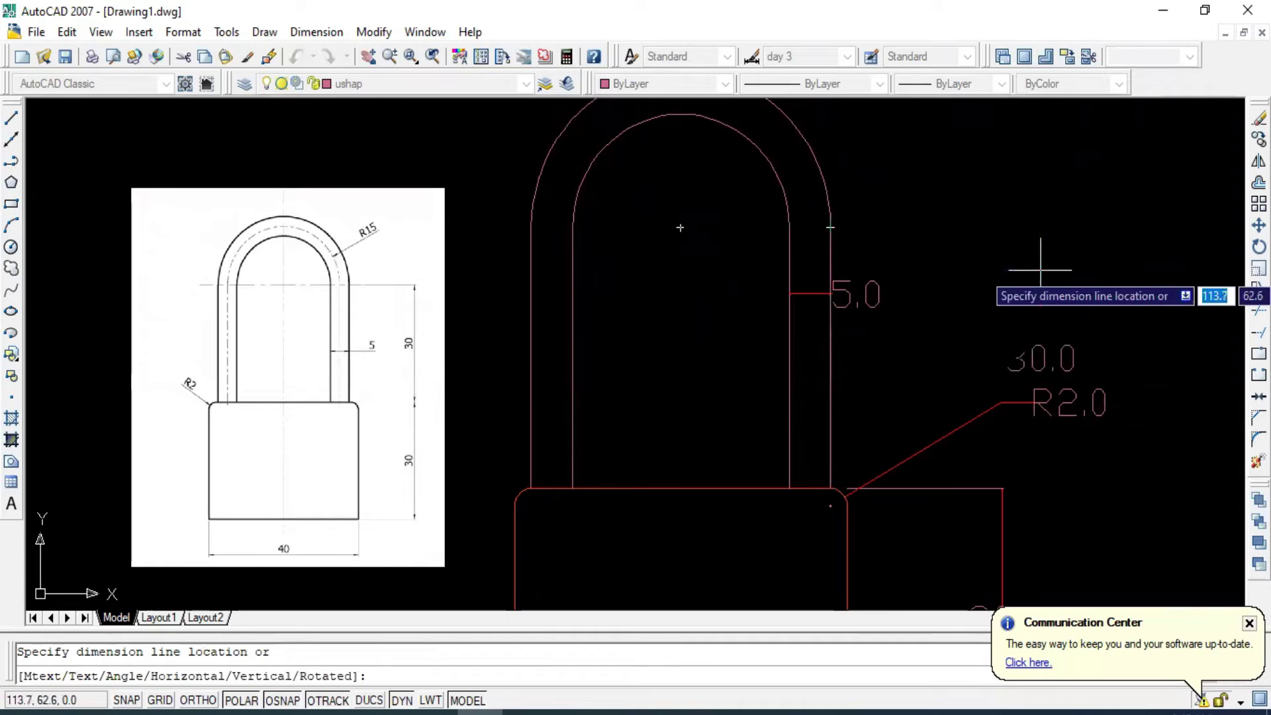
left_click(1005, 265)
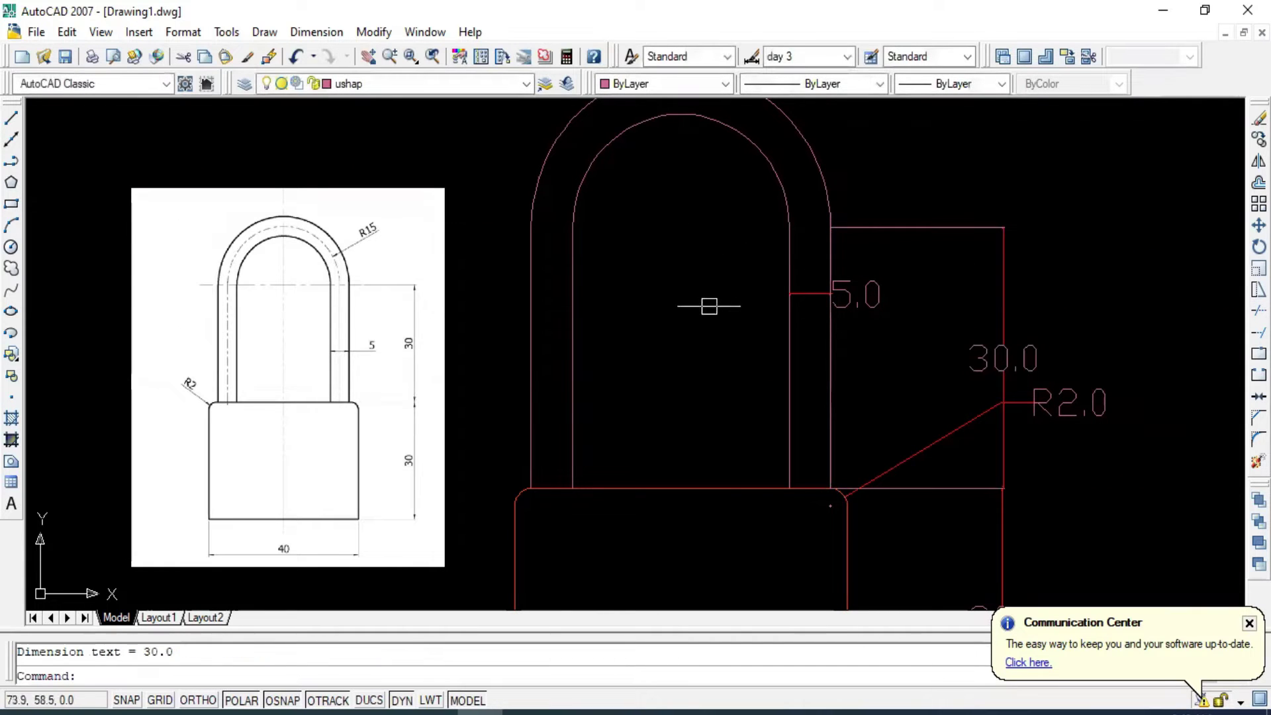
scroll(647, 354, "down", 2)
Zoom and pan to recentre the padlock drawing.
scroll(652, 199, "up", 2)
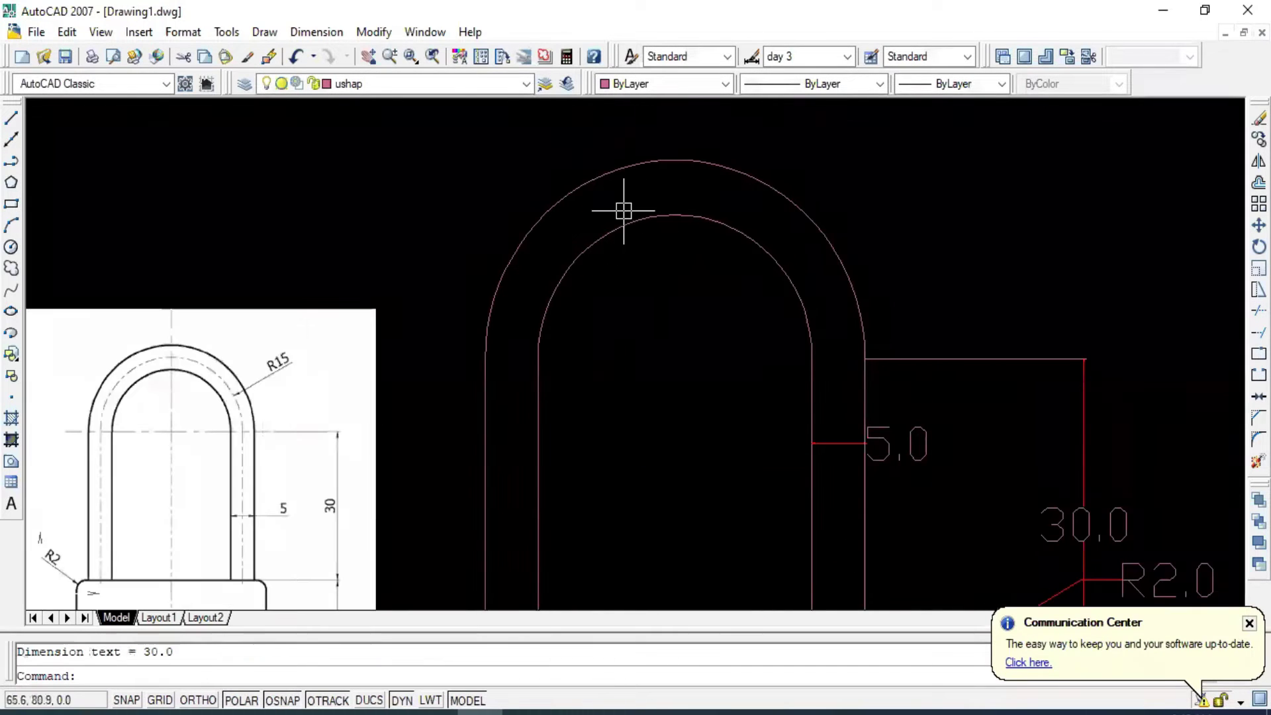
scroll(688, 252, "down", 2)
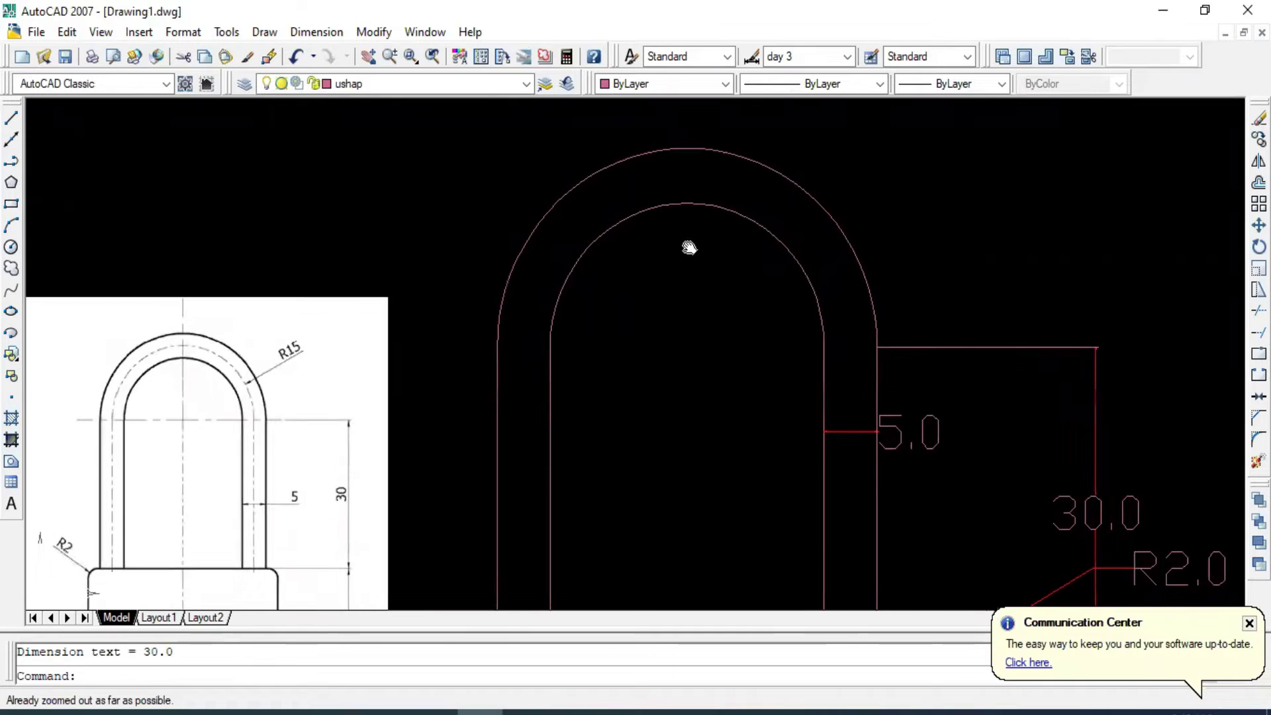
middle_click_drag(580, 392, 598, 313)
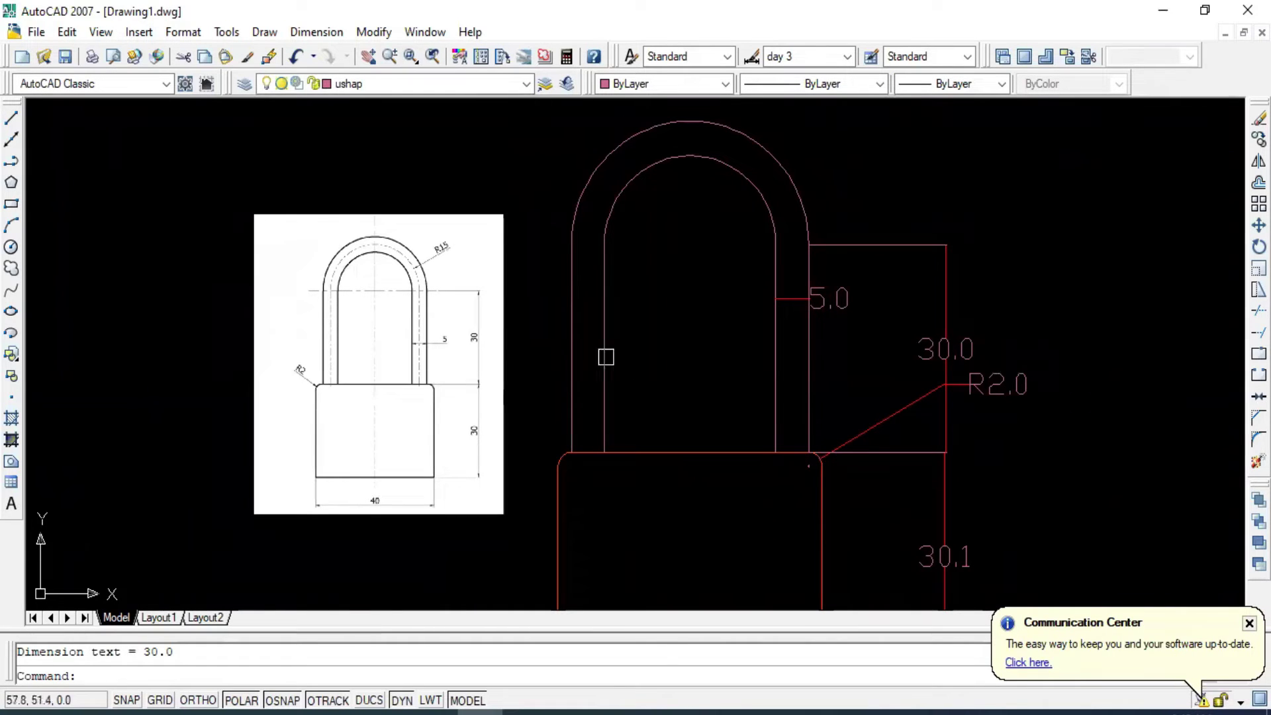
scroll(391, 331, "up", 2)
scroll(417, 265, "up", 3)
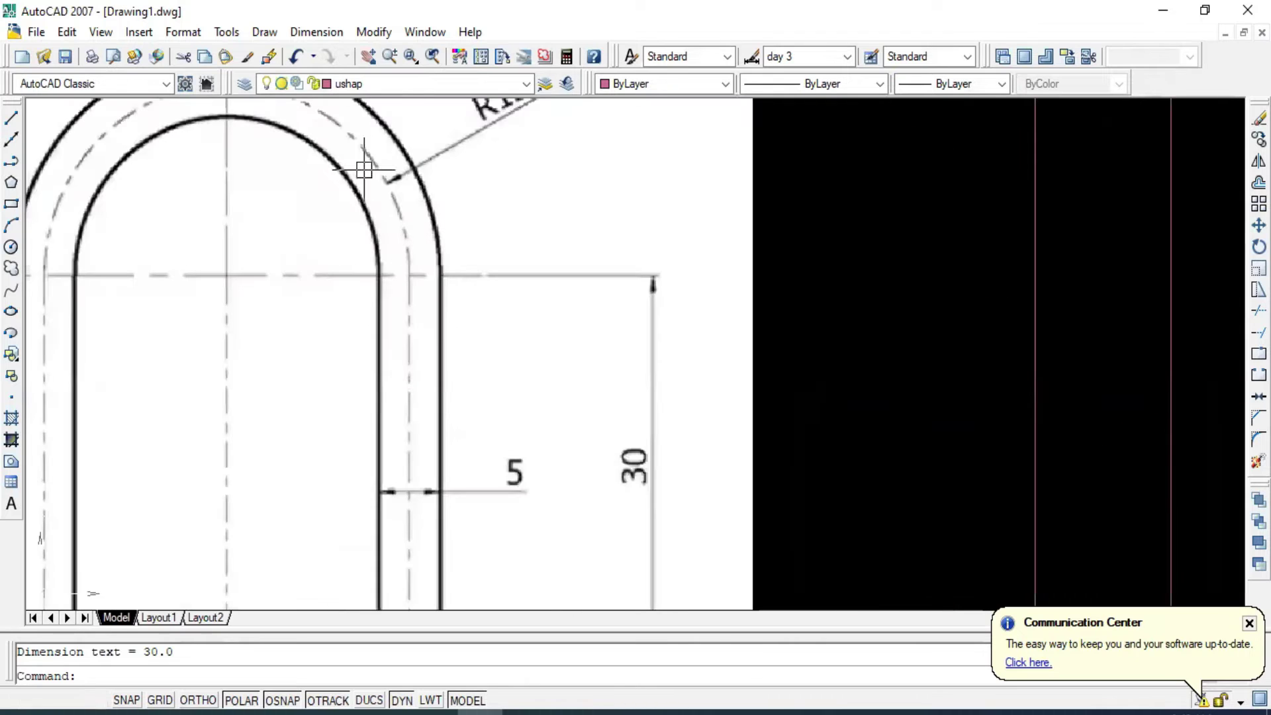
scroll(412, 307, "down", 4)
scroll(411, 318, "up", 1)
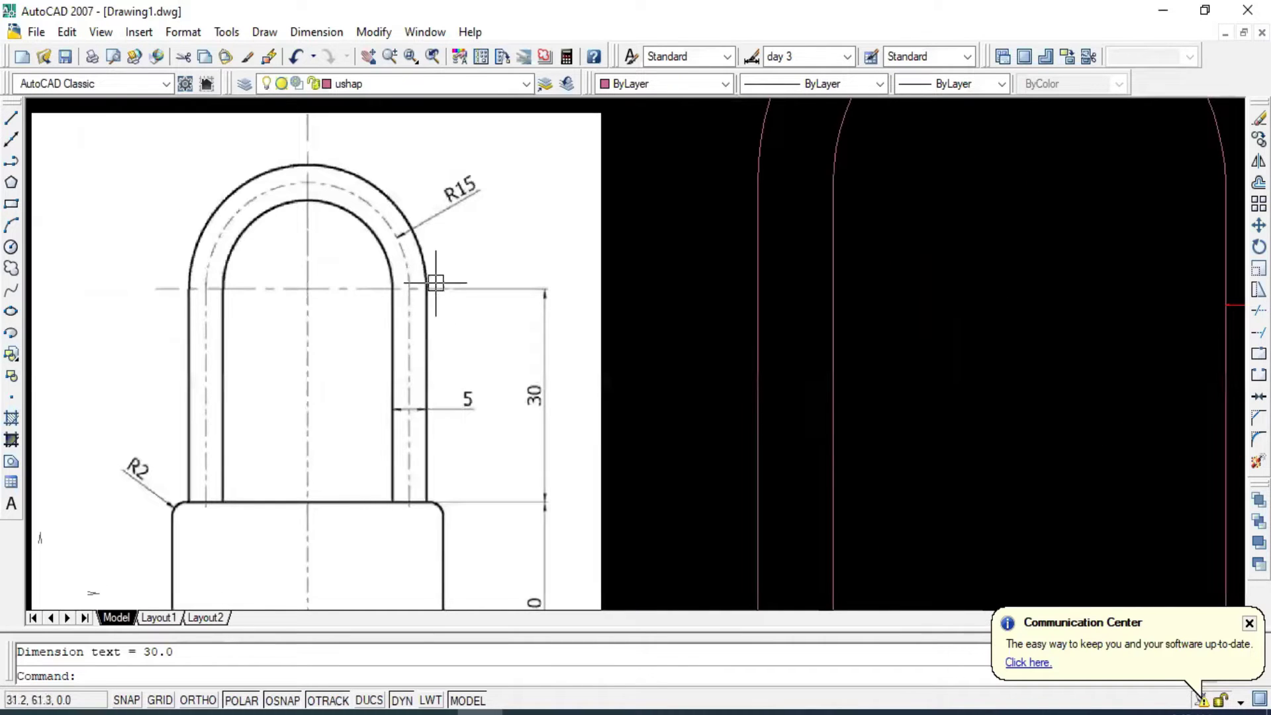
scroll(405, 291, "down", 1)
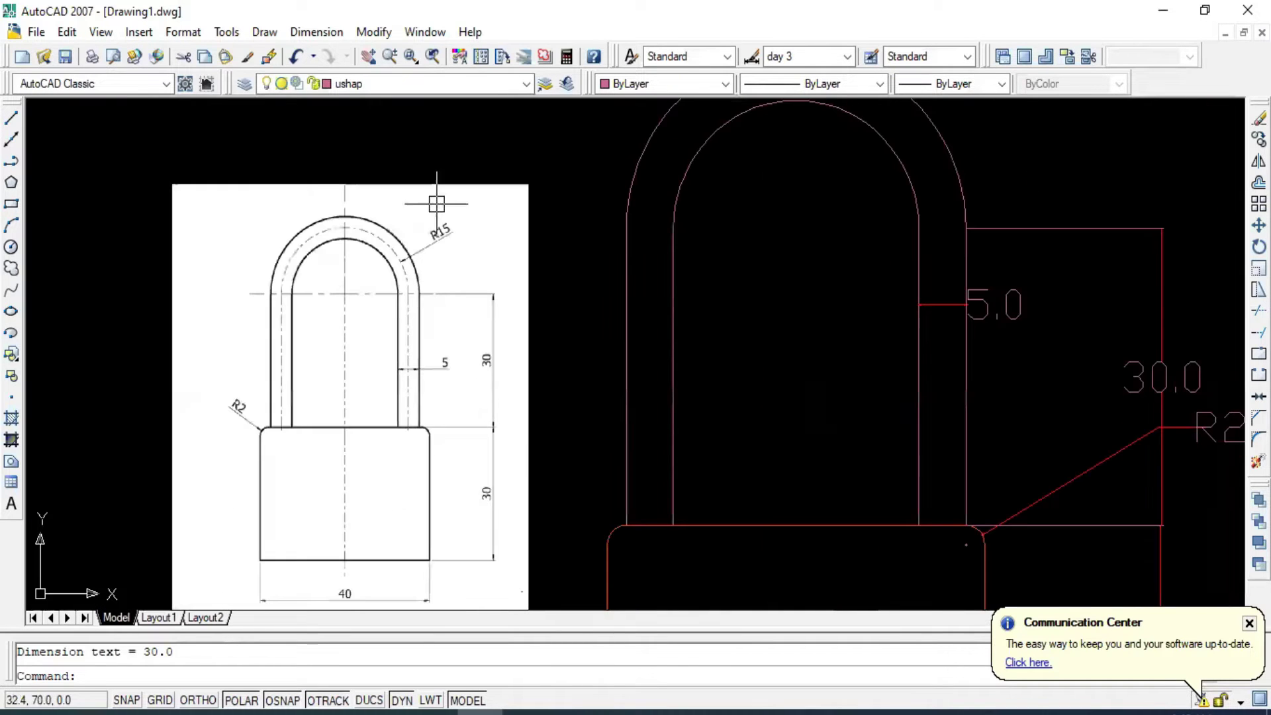
Check the layer list with ushap kept current, then open the Layer Properties Manager.
left_click(527, 84)
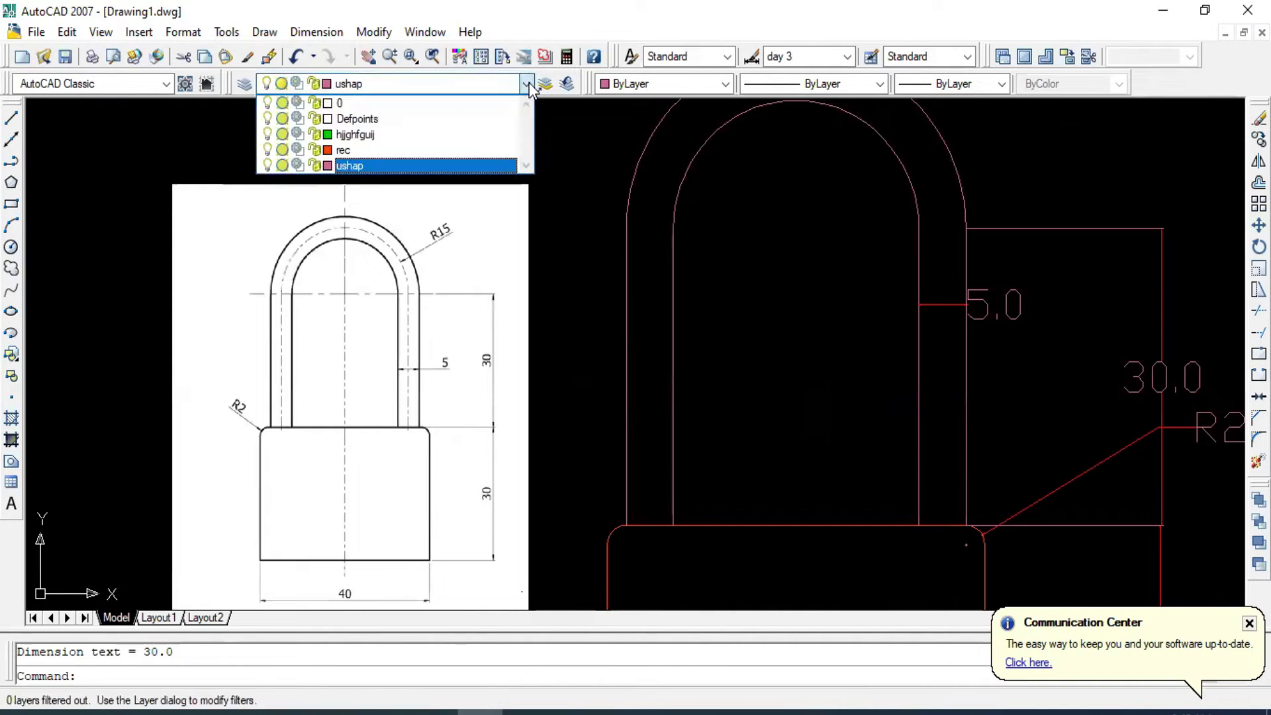
left_click(252, 83)
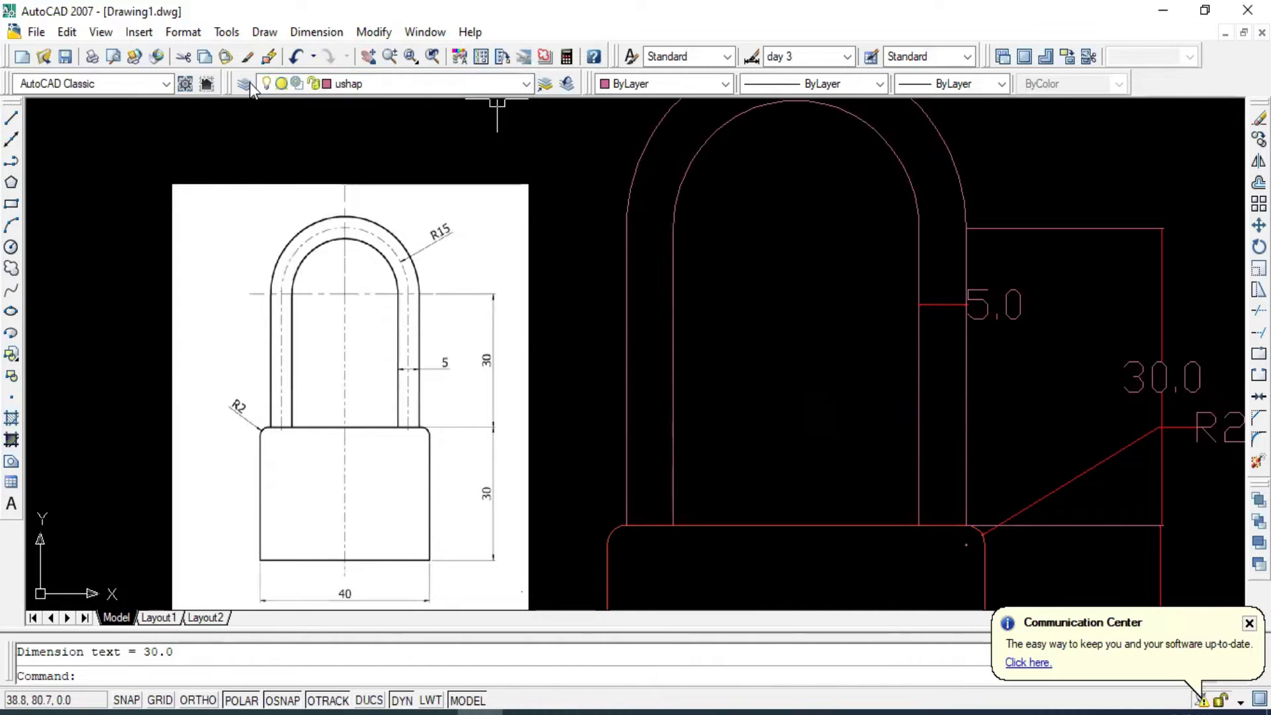
left_click(245, 85)
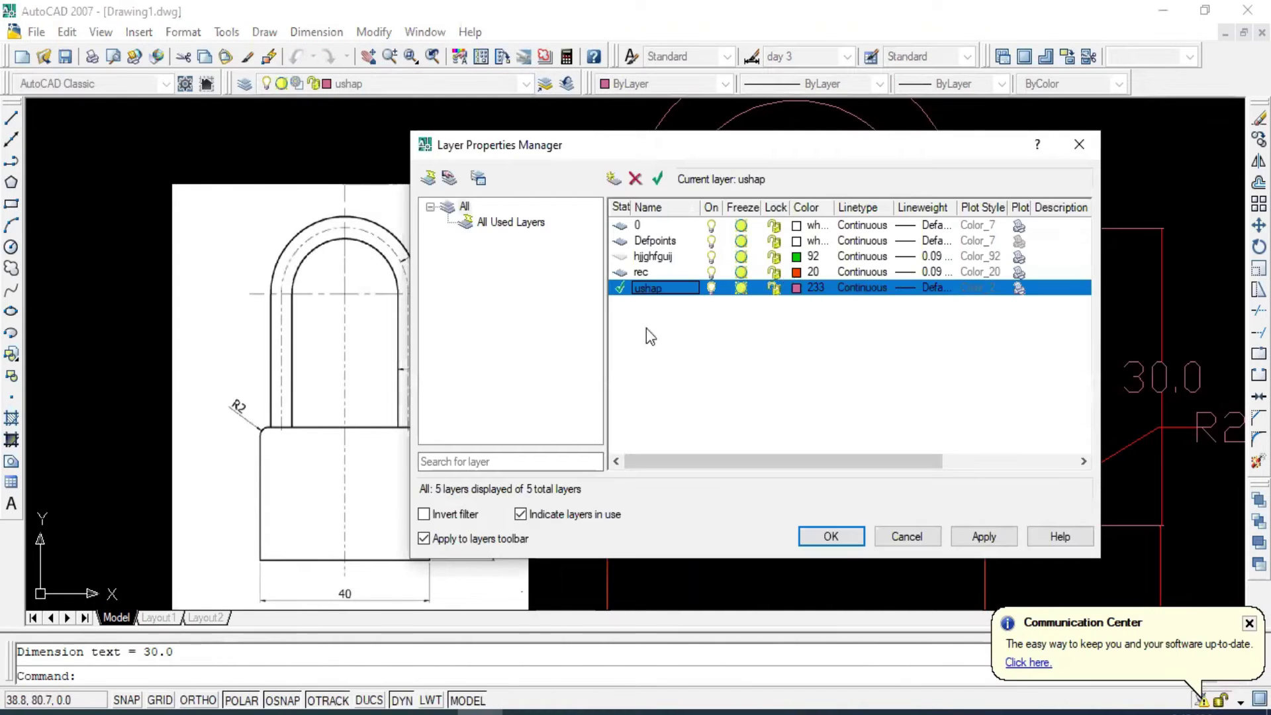
Make the hjjghfguij layer current, rename it center, and list the loadable linetypes for it.
left_click(647, 258)
double_click(647, 257)
type("center")
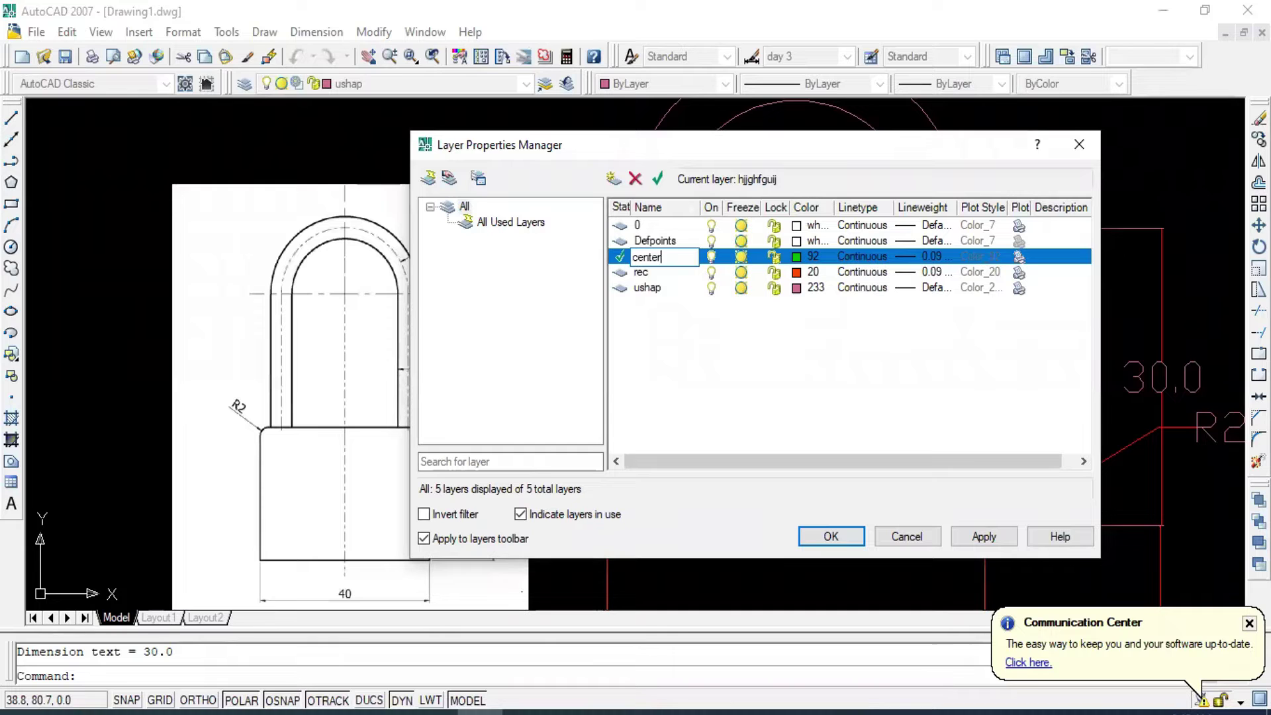
left_click(856, 253)
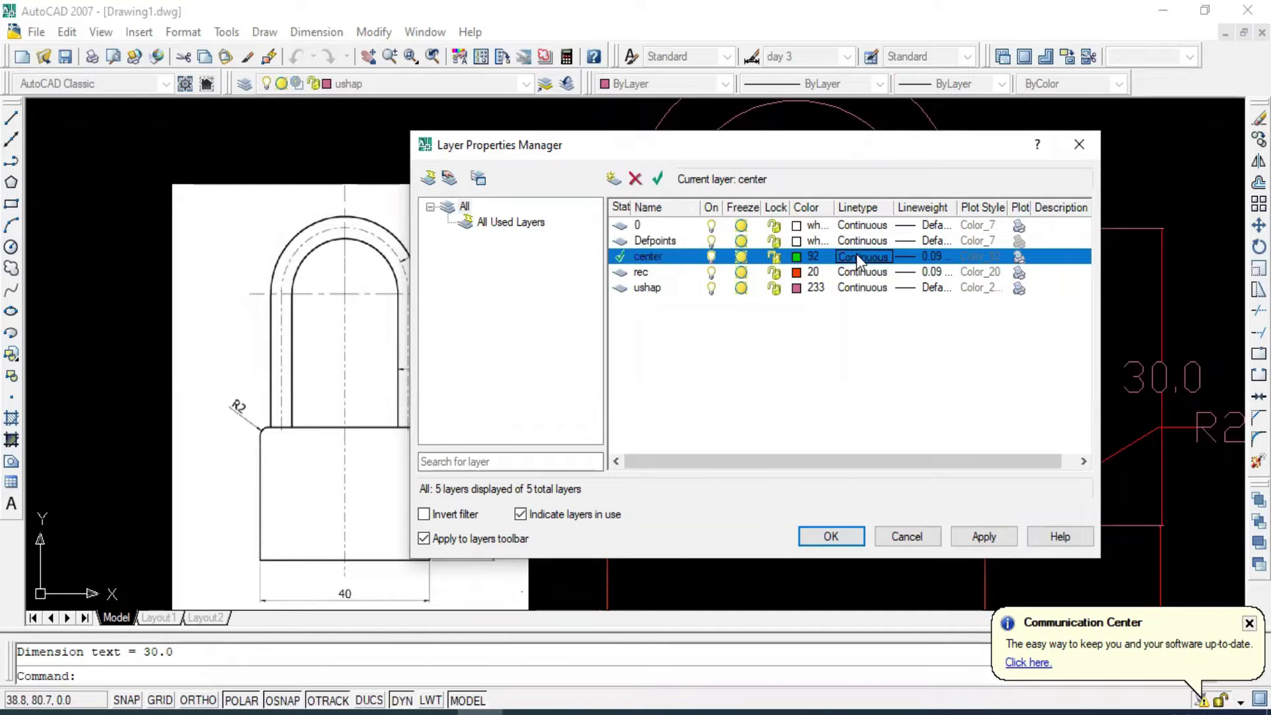
left_click(680, 468)
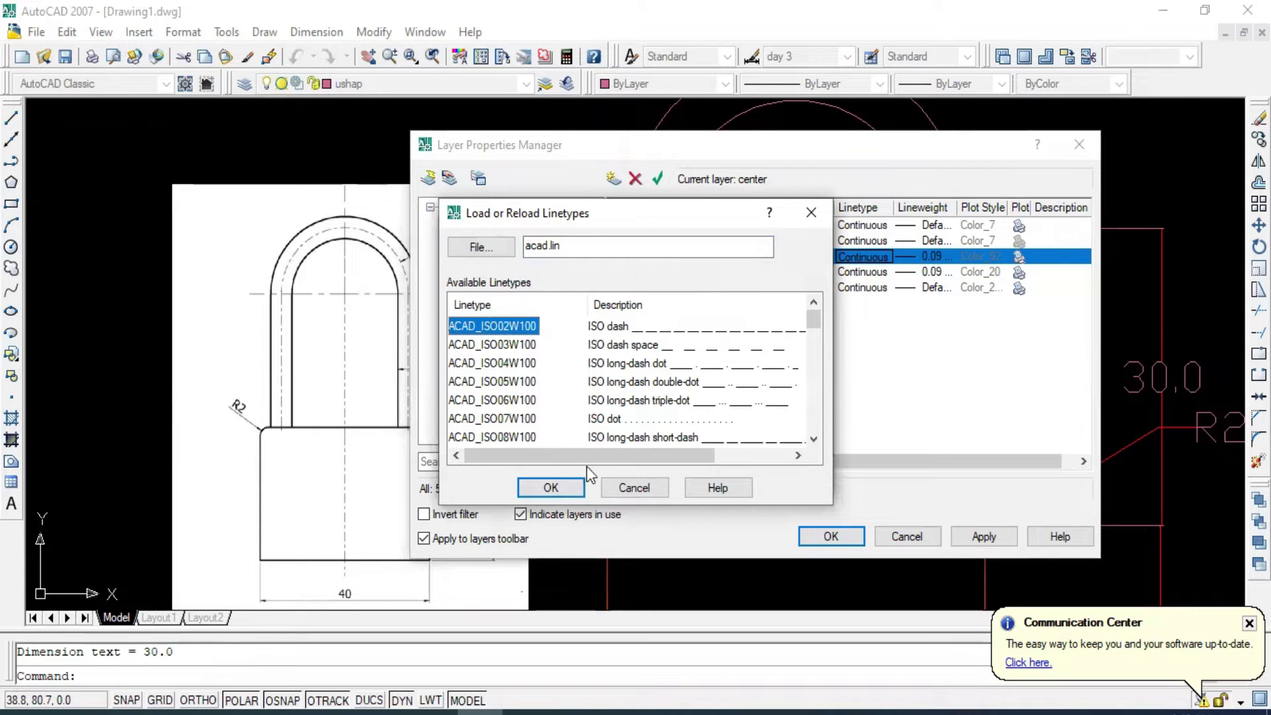
Load ACAD_ISO02W100 and assign it as the center layer's linetype.
left_click(554, 487)
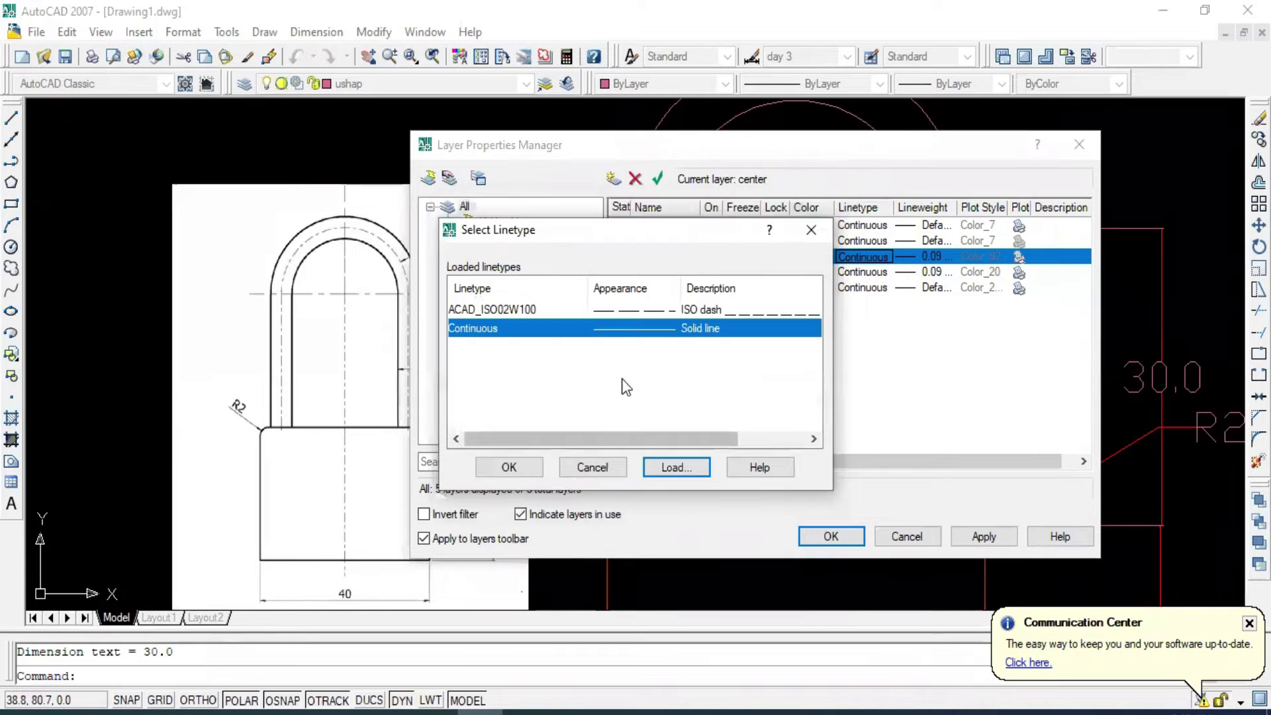
left_click(550, 311)
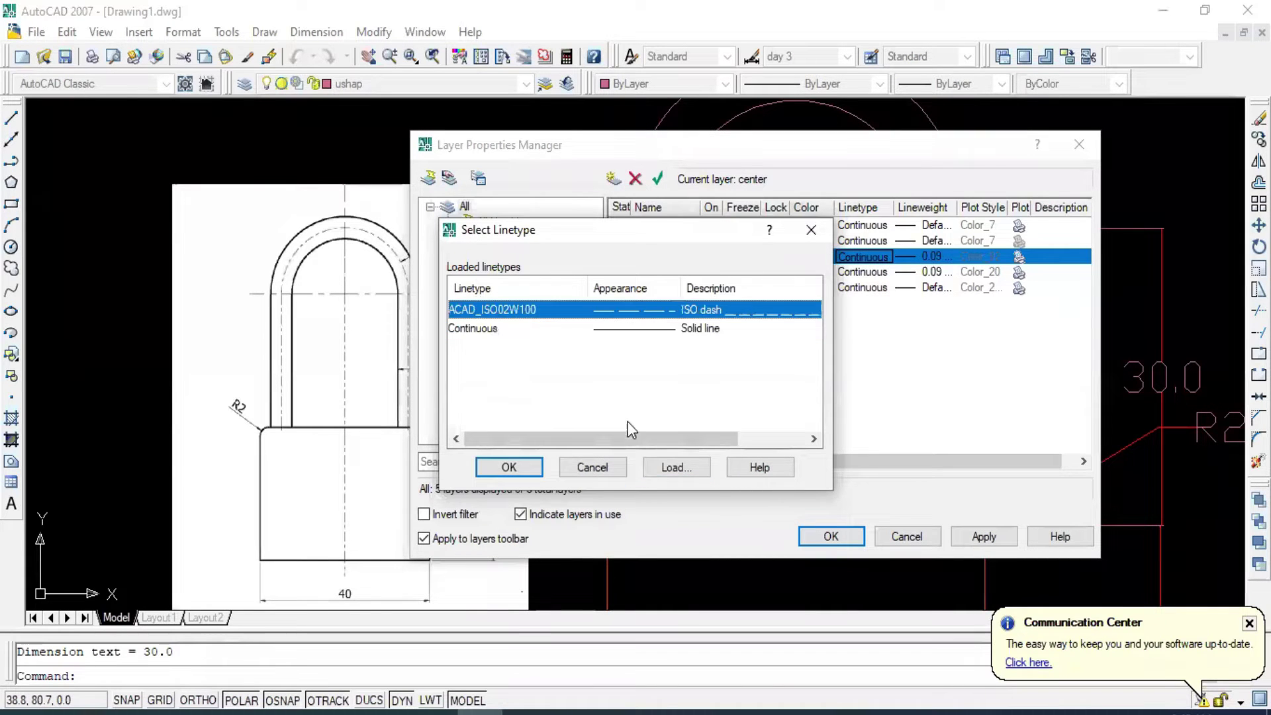
left_click(517, 468)
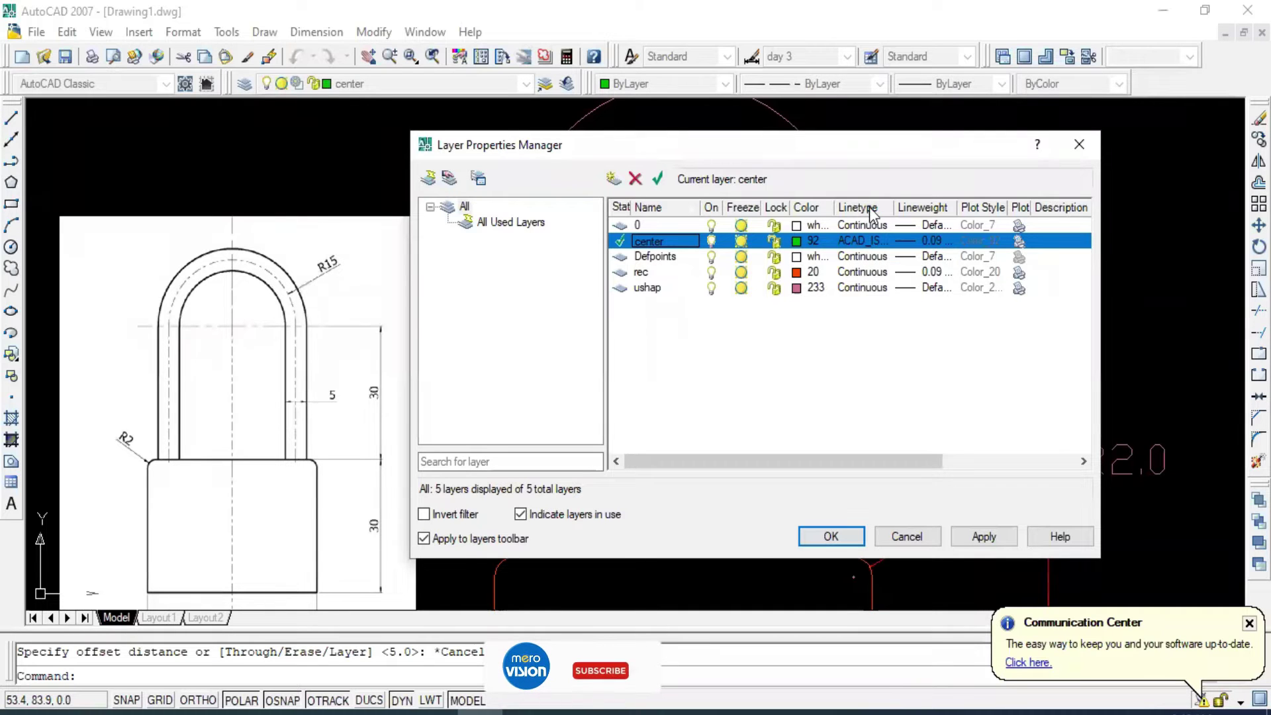
Reopen the center layer's linetype choices and pick the Continuous linetype.
left_click(864, 240)
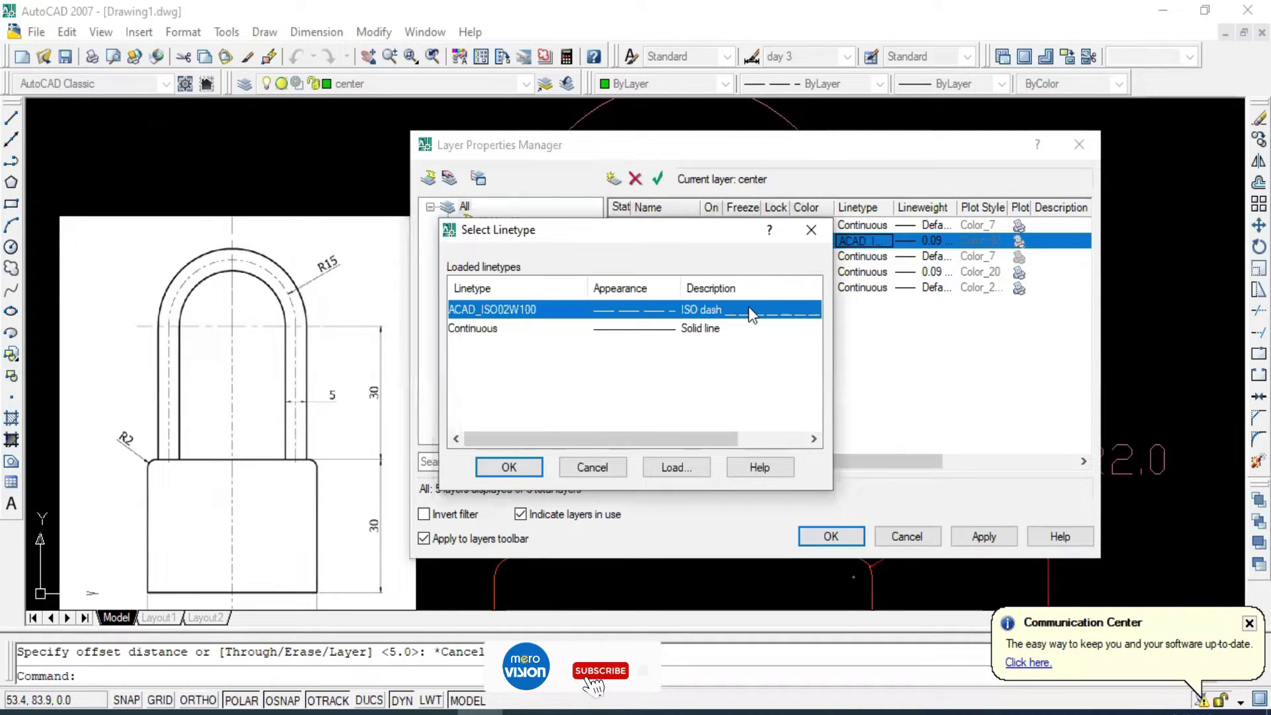
left_click(594, 348)
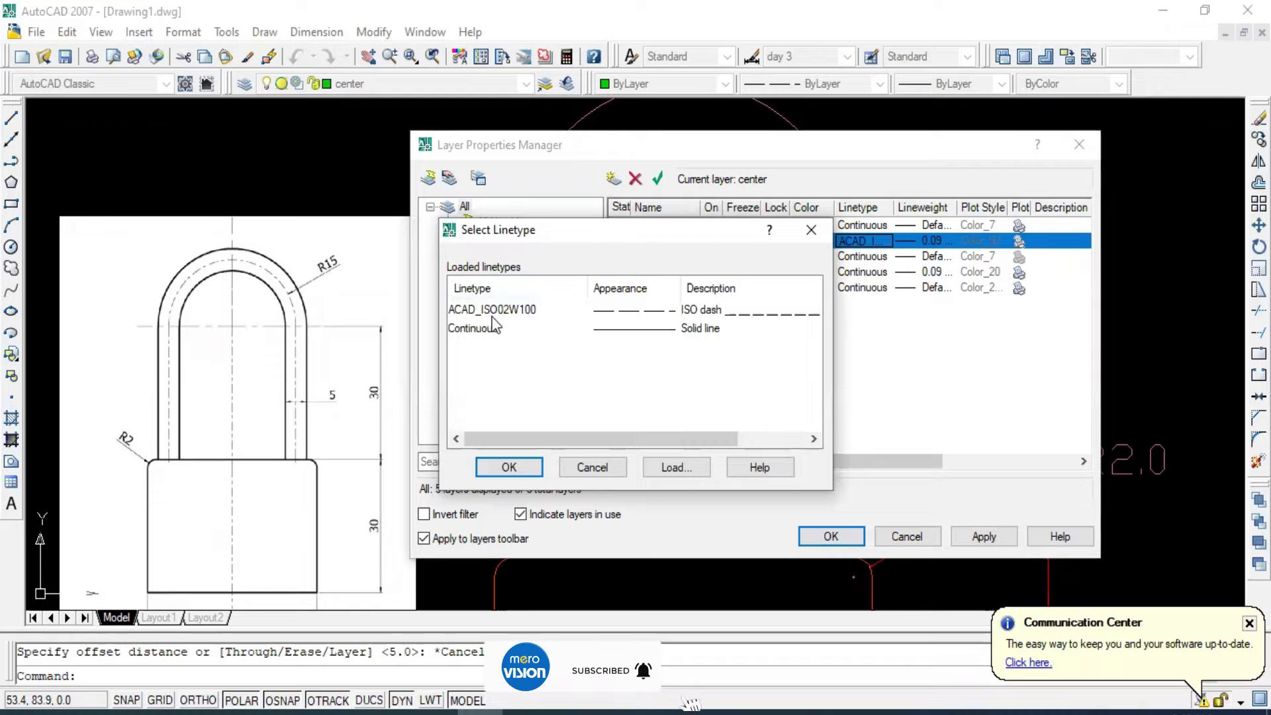
left_click(479, 330)
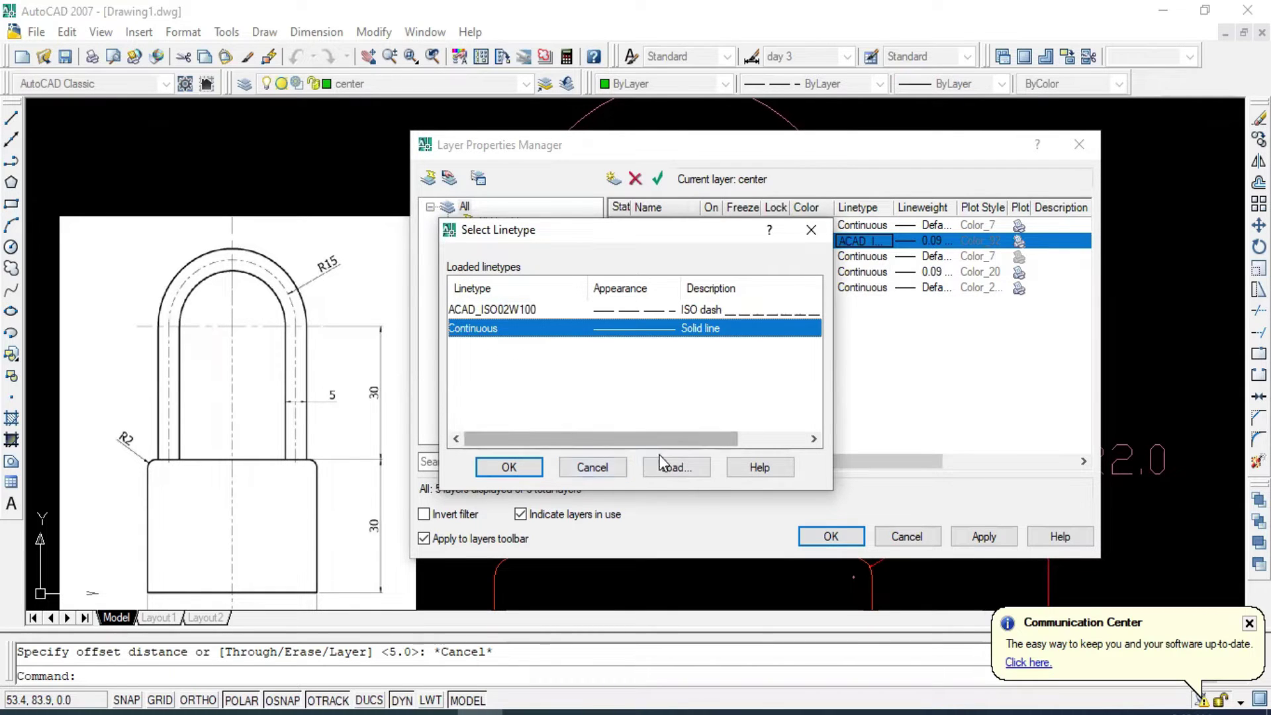
Browse the loadable acad.lin linetypes and select CENTER2.
left_click(695, 470)
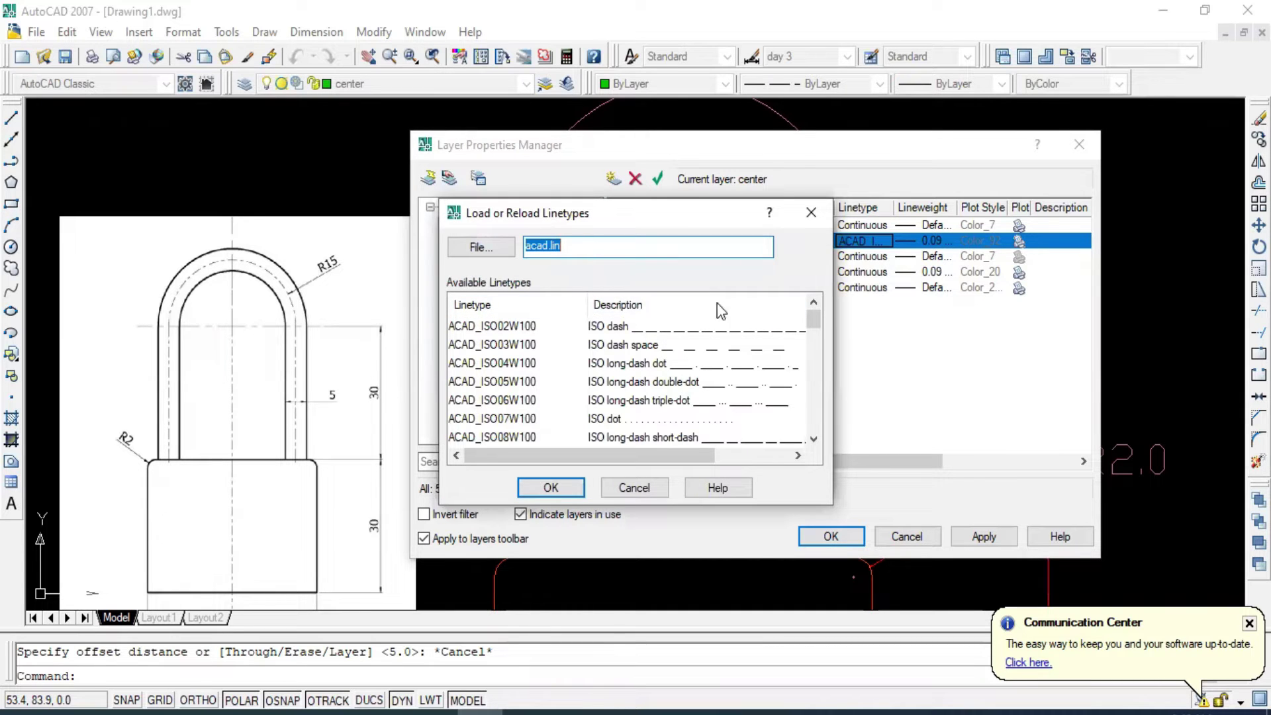
scroll(760, 341, "down", 4)
scroll(766, 350, "up", 3)
scroll(765, 350, "up", 1)
left_click(635, 329)
scroll(636, 351, "down", 3)
left_click(636, 363)
scroll(637, 364, "down", 2)
left_click(637, 364)
scroll(636, 363, "down", 3)
scroll(637, 363, "up", 3)
left_click(636, 363)
scroll(637, 363, "down", 1)
scroll(637, 364, "up", 1)
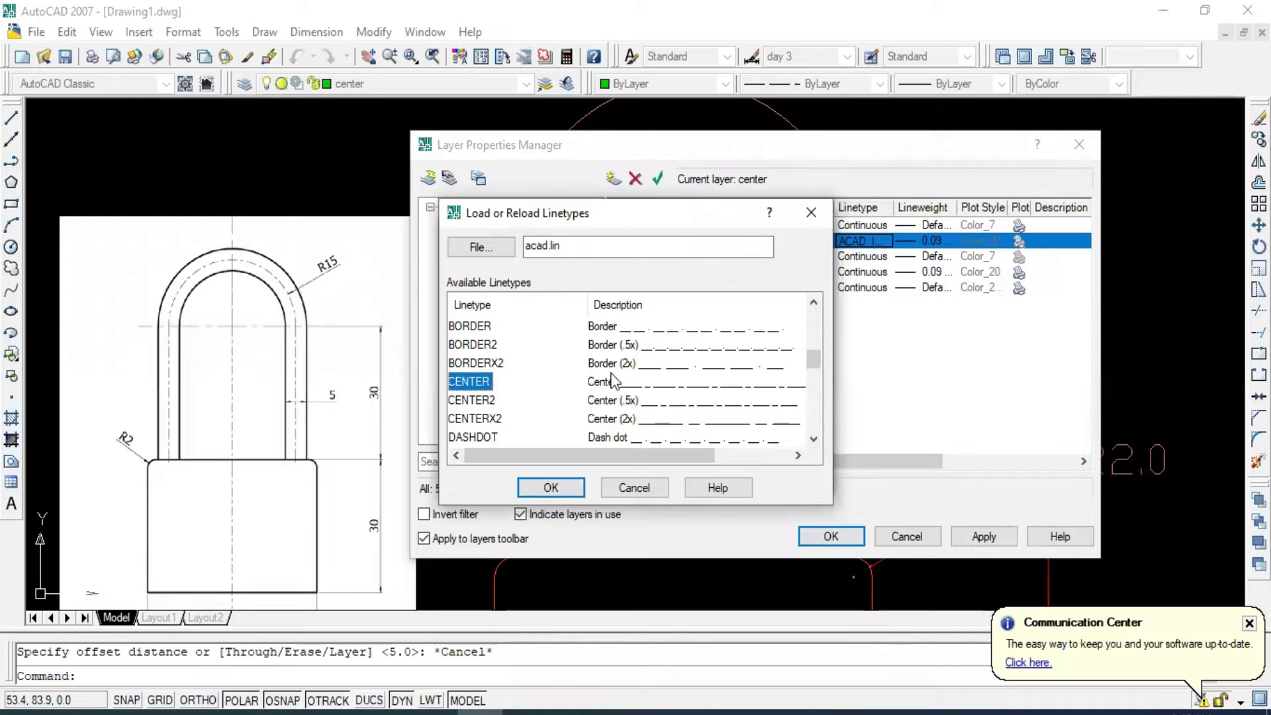
left_click(473, 403)
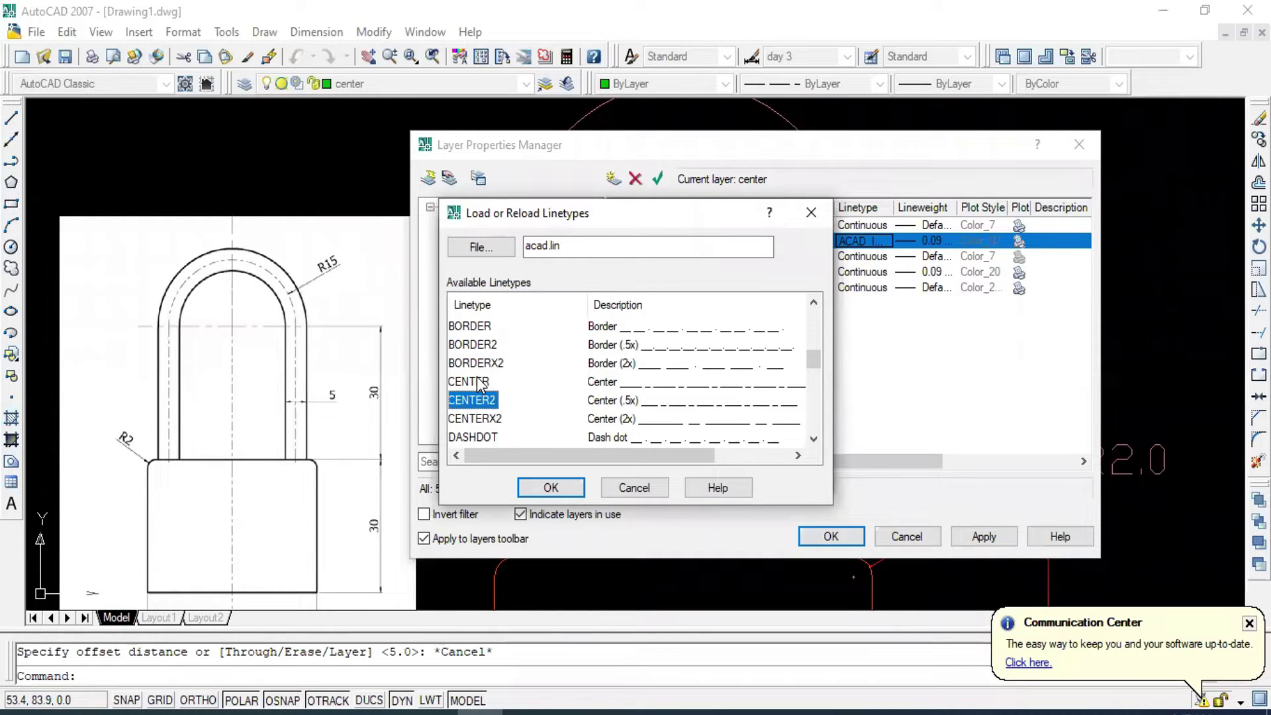
left_click(479, 383)
left_click(474, 404)
Load CENTER2 and assign it as the center layer's linetype.
left_click(556, 490)
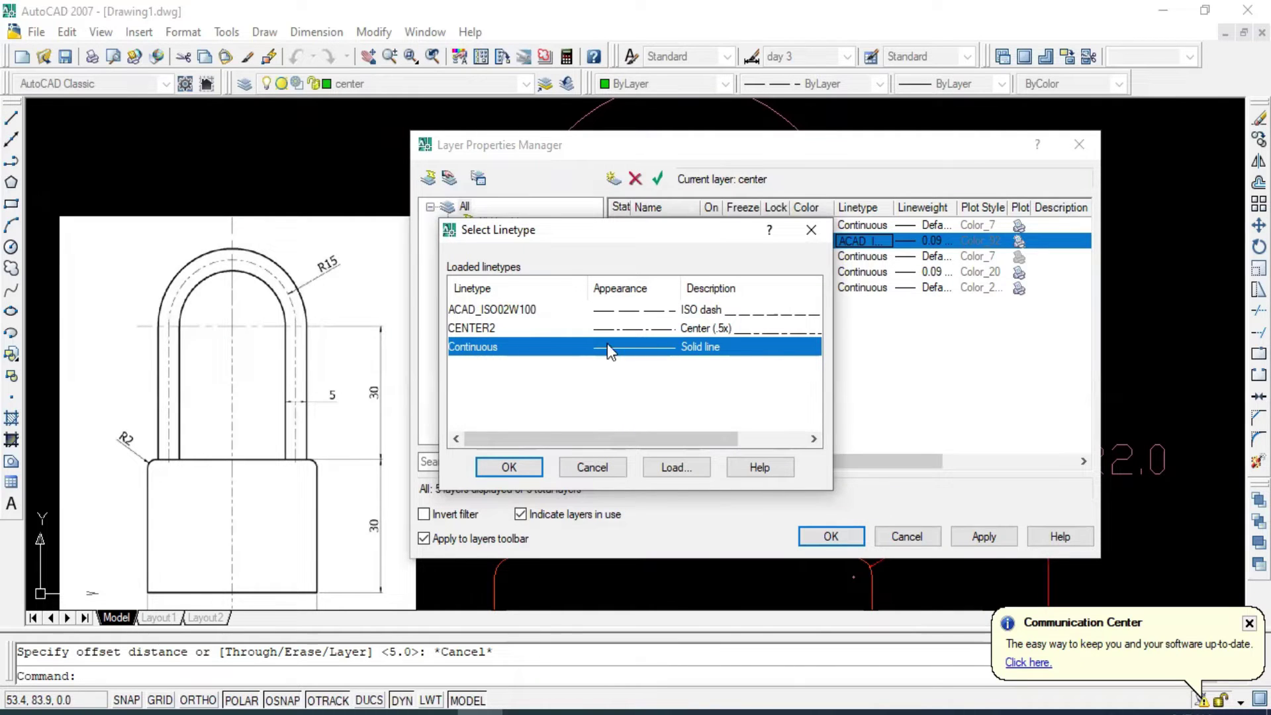
left_click(486, 328)
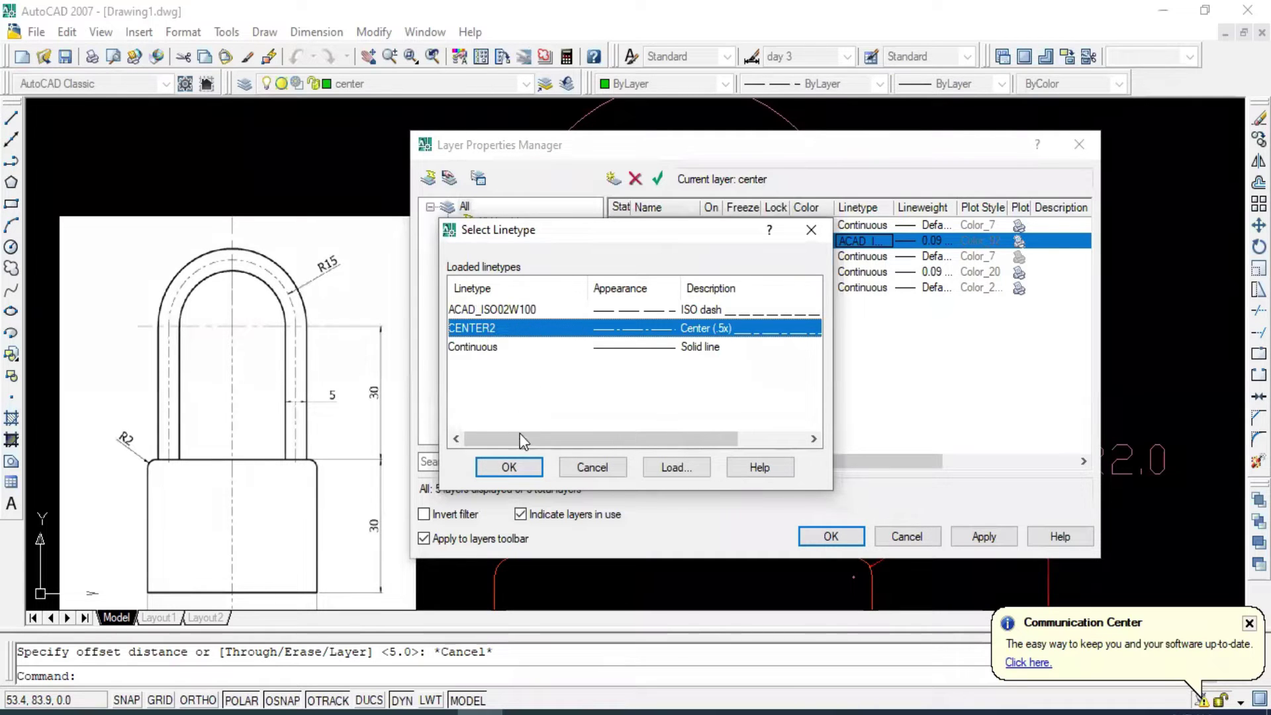
left_click(507, 467)
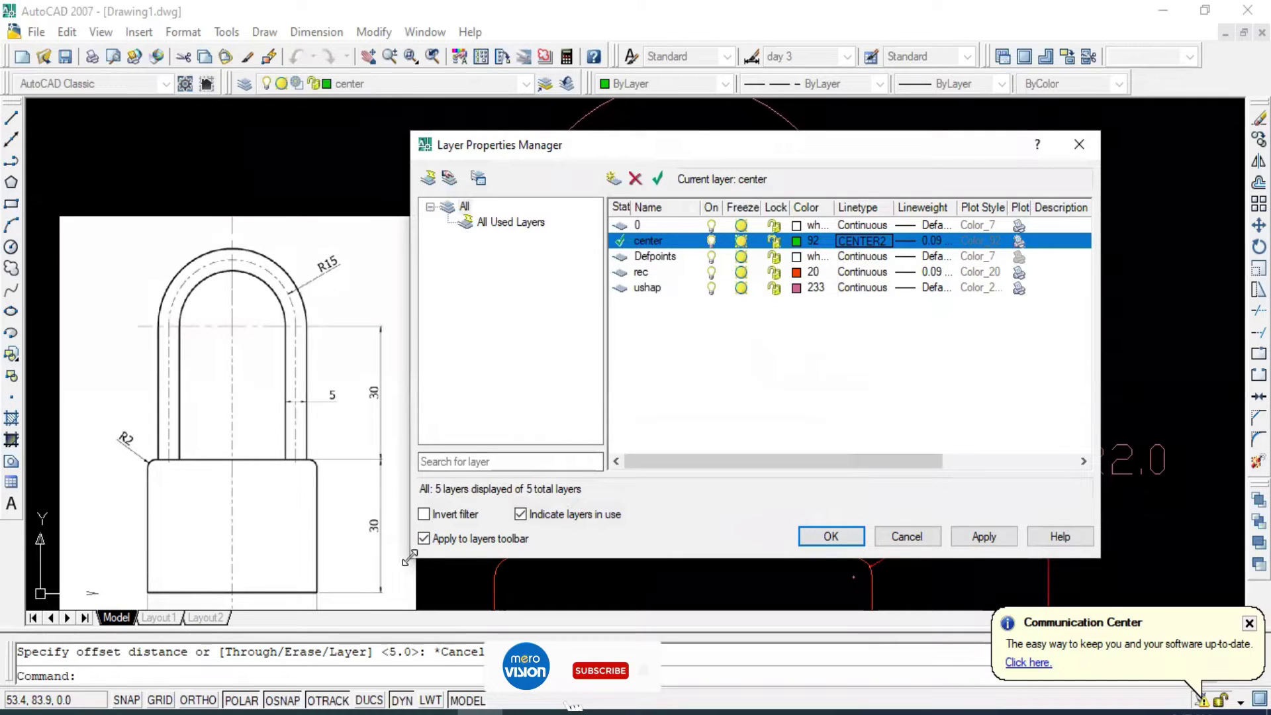
Widen the Linetype column, apply the layer changes, and close the layer manager.
left_click_drag(409, 557, 282, 595)
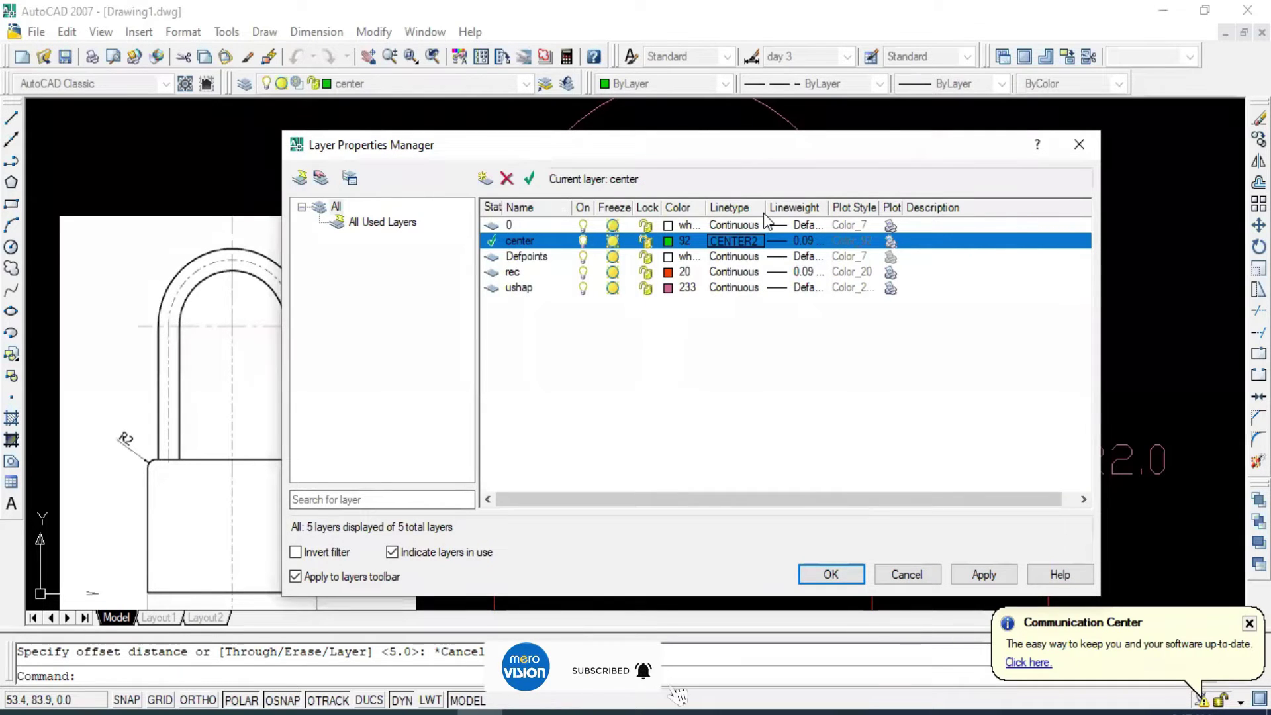
left_click_drag(768, 207, 814, 207)
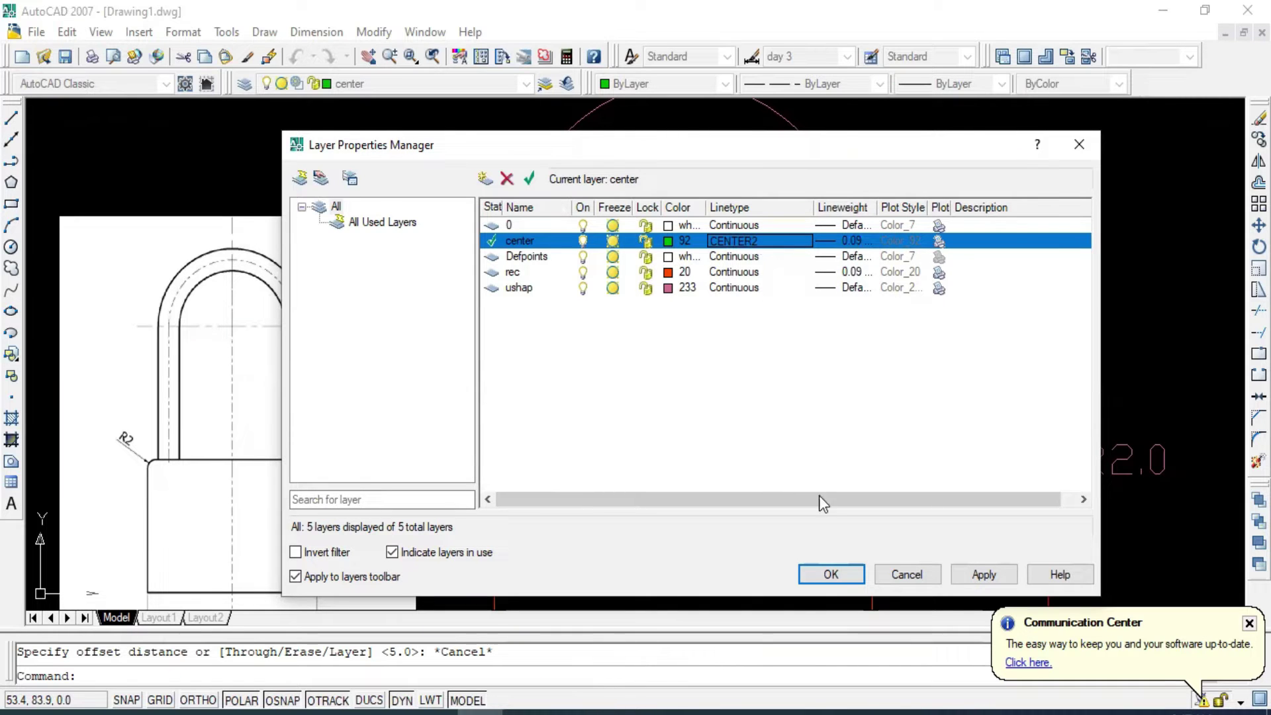
left_click(978, 575)
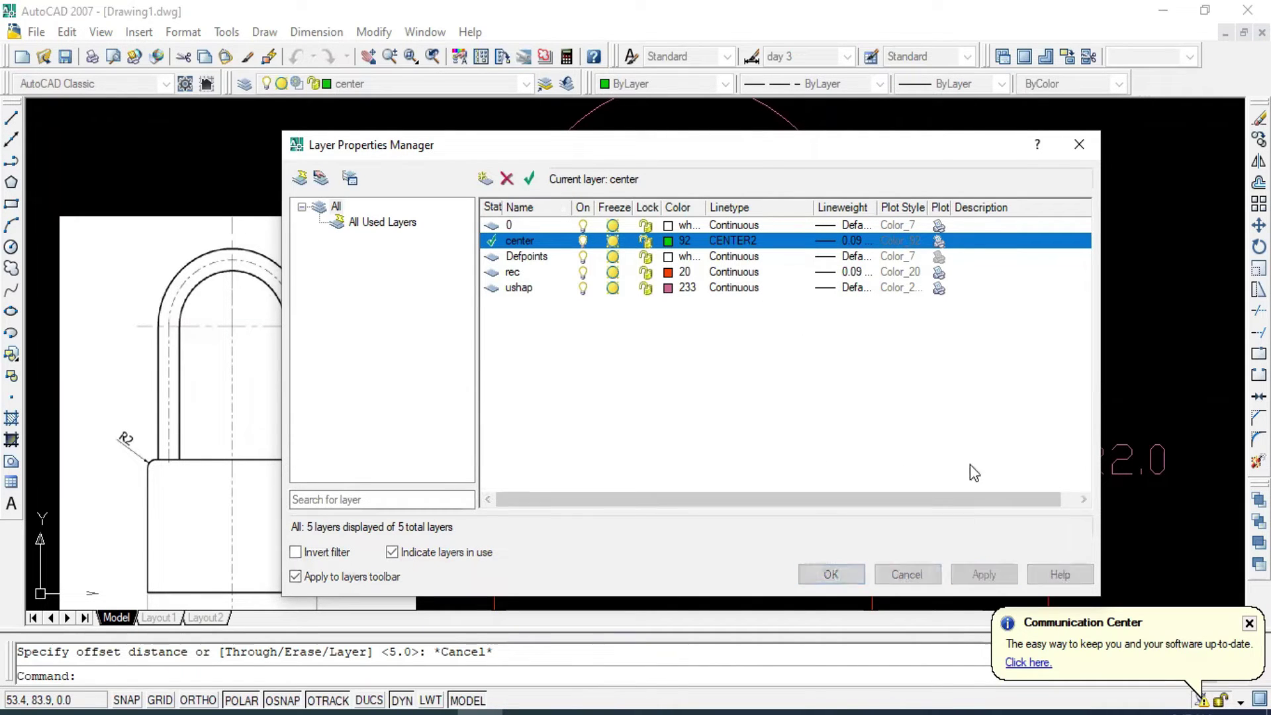
left_click(831, 575)
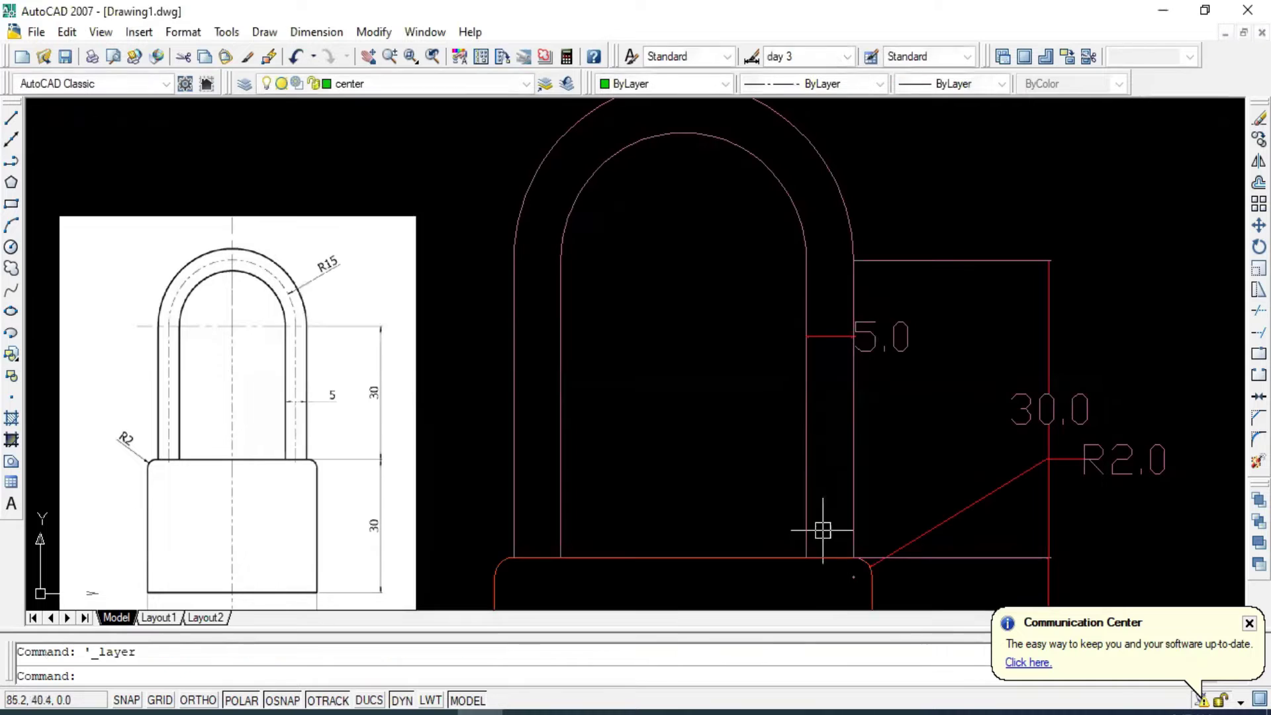
left_click(526, 84)
Keep center as the current layer and start Offset with a 2.5 distance.
left_click(374, 119)
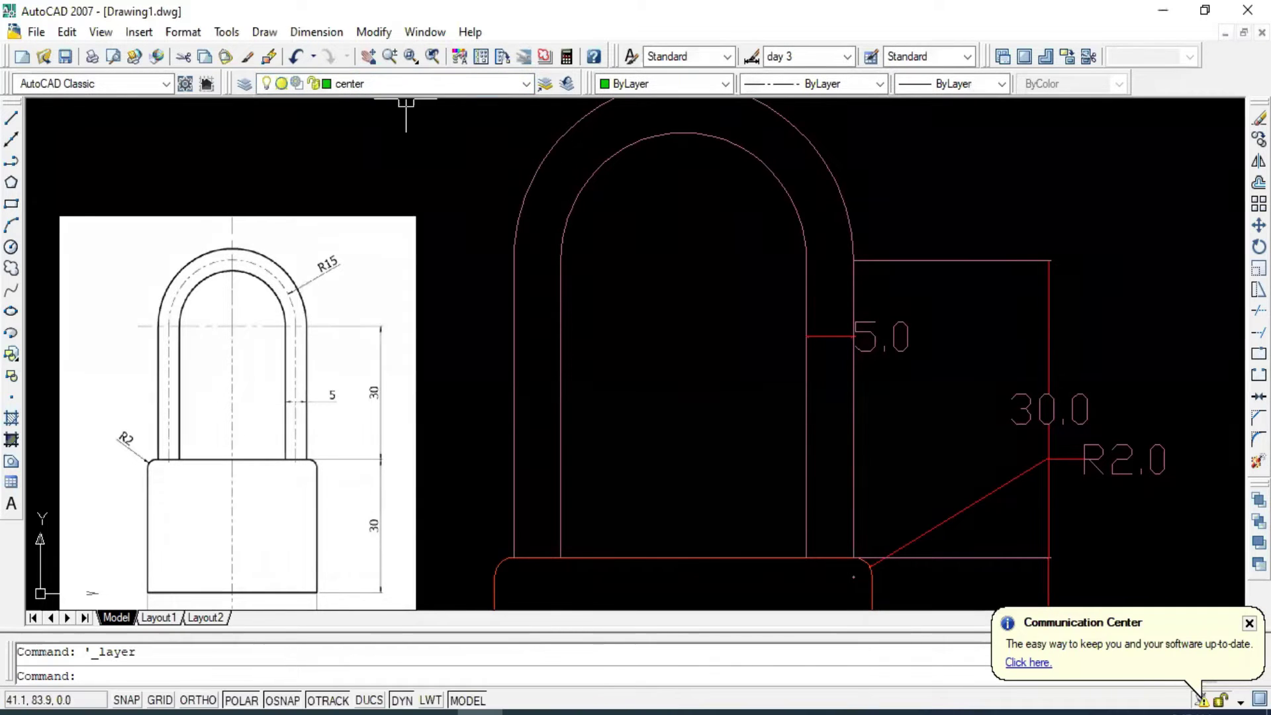
scroll(610, 235, "down", 1)
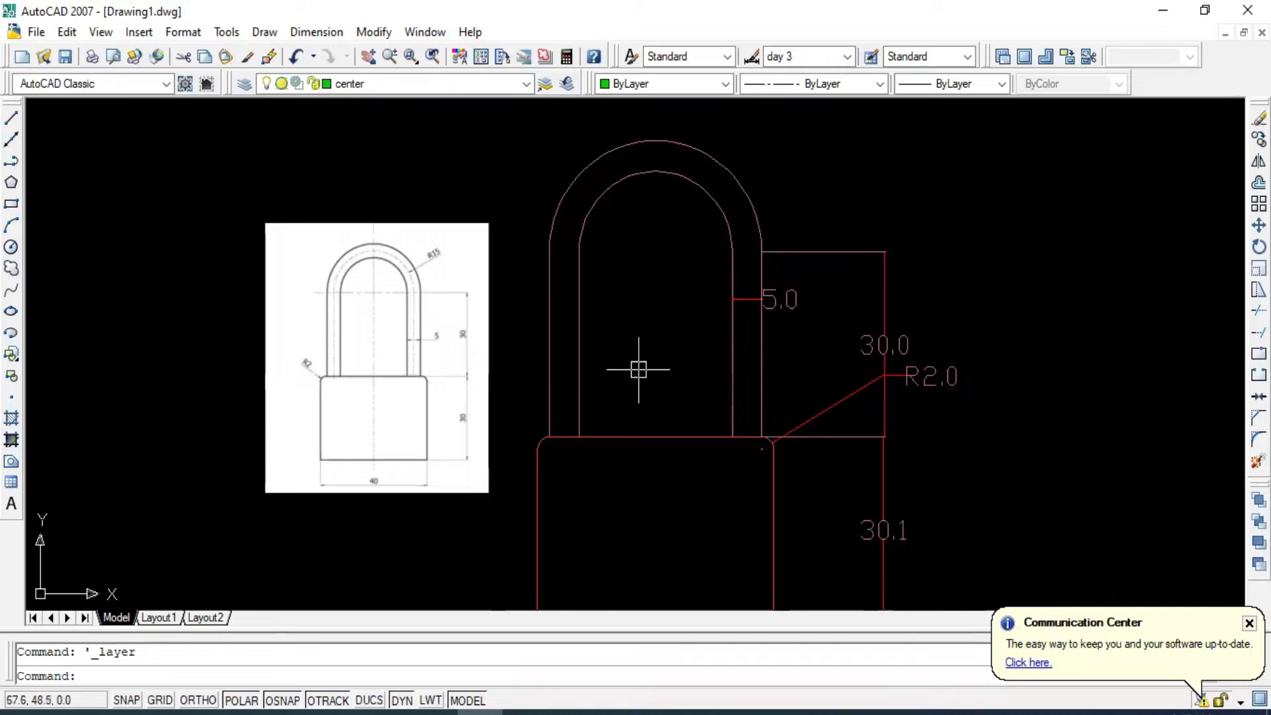
type("o")
key("Return")
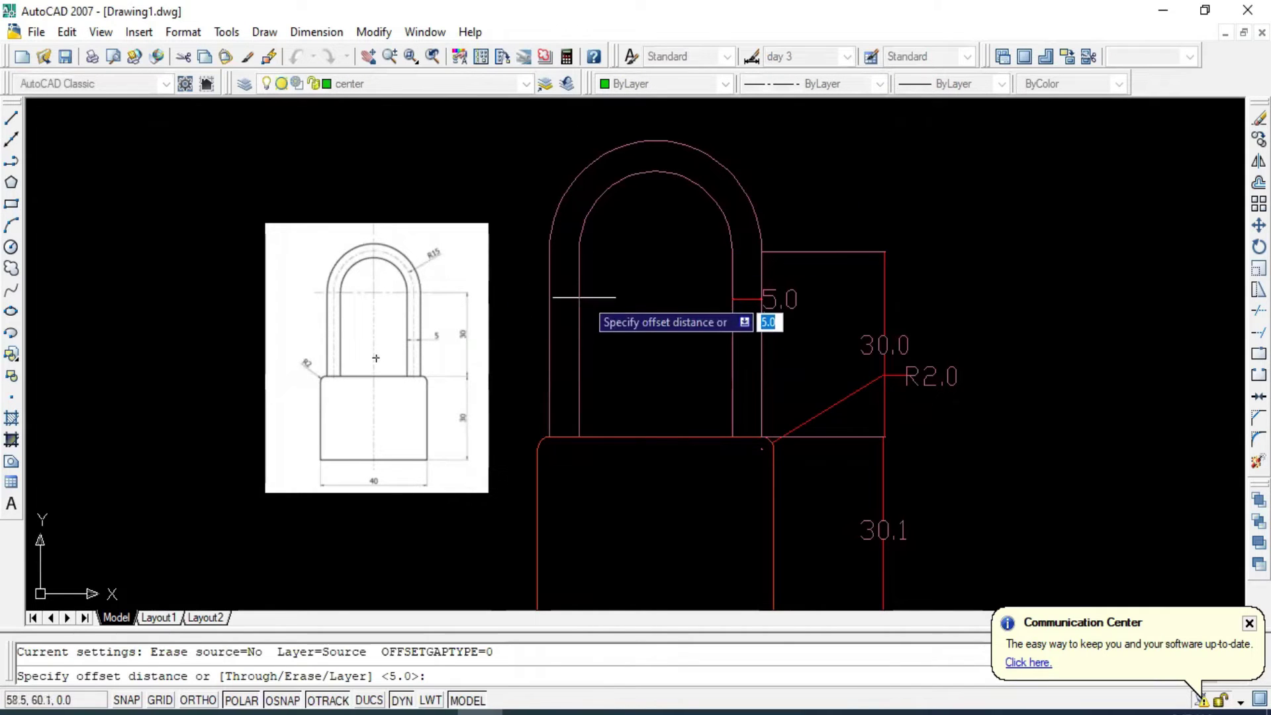
scroll(541, 430, "up", 1)
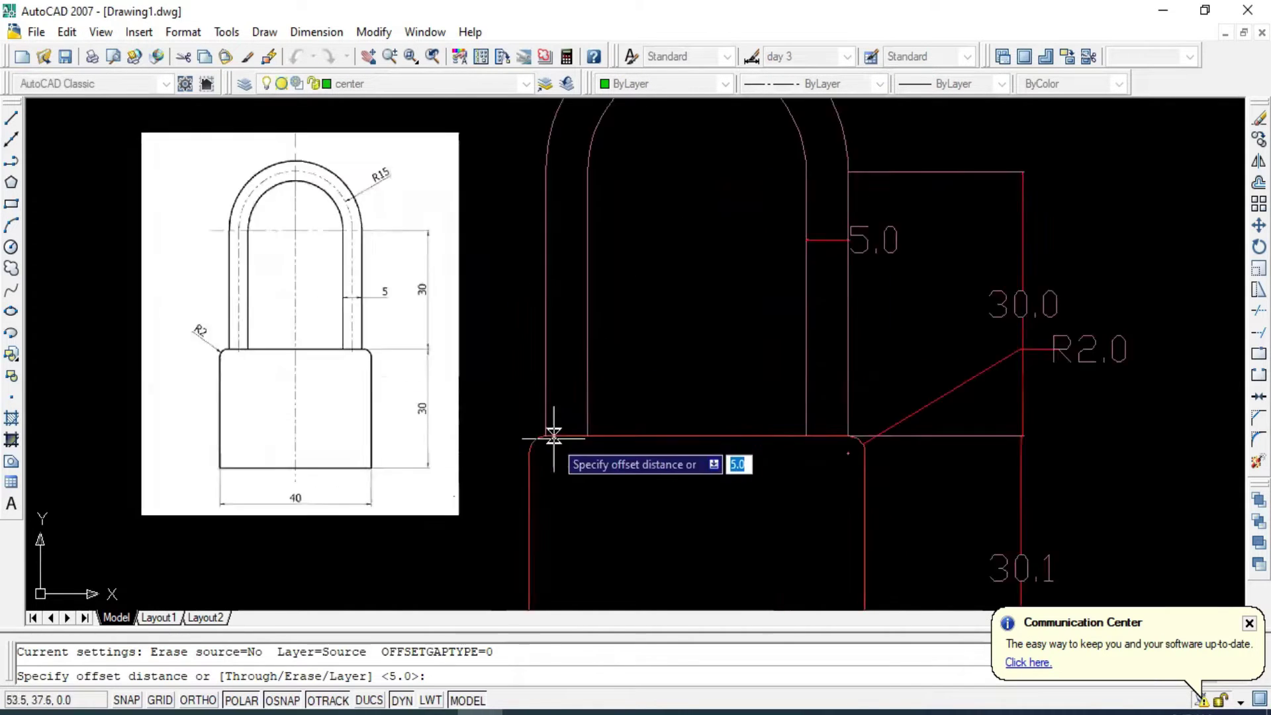
scroll(540, 434, "up", 1)
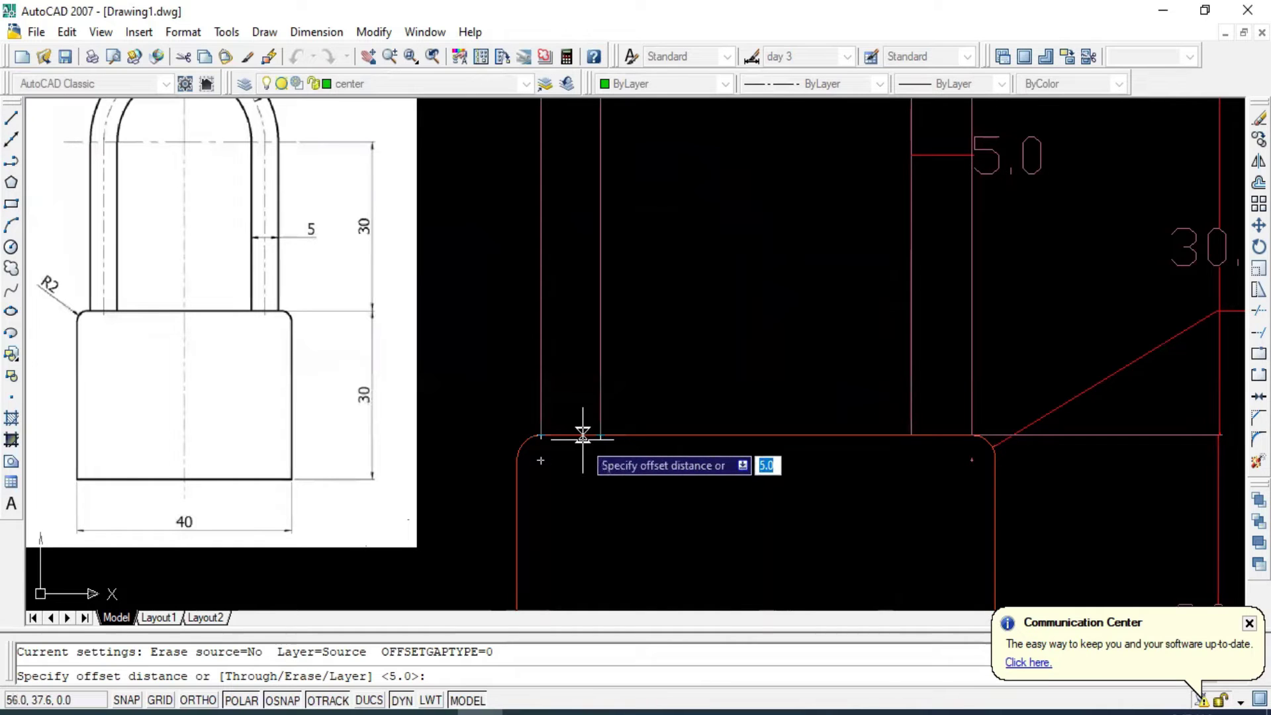
type("2")
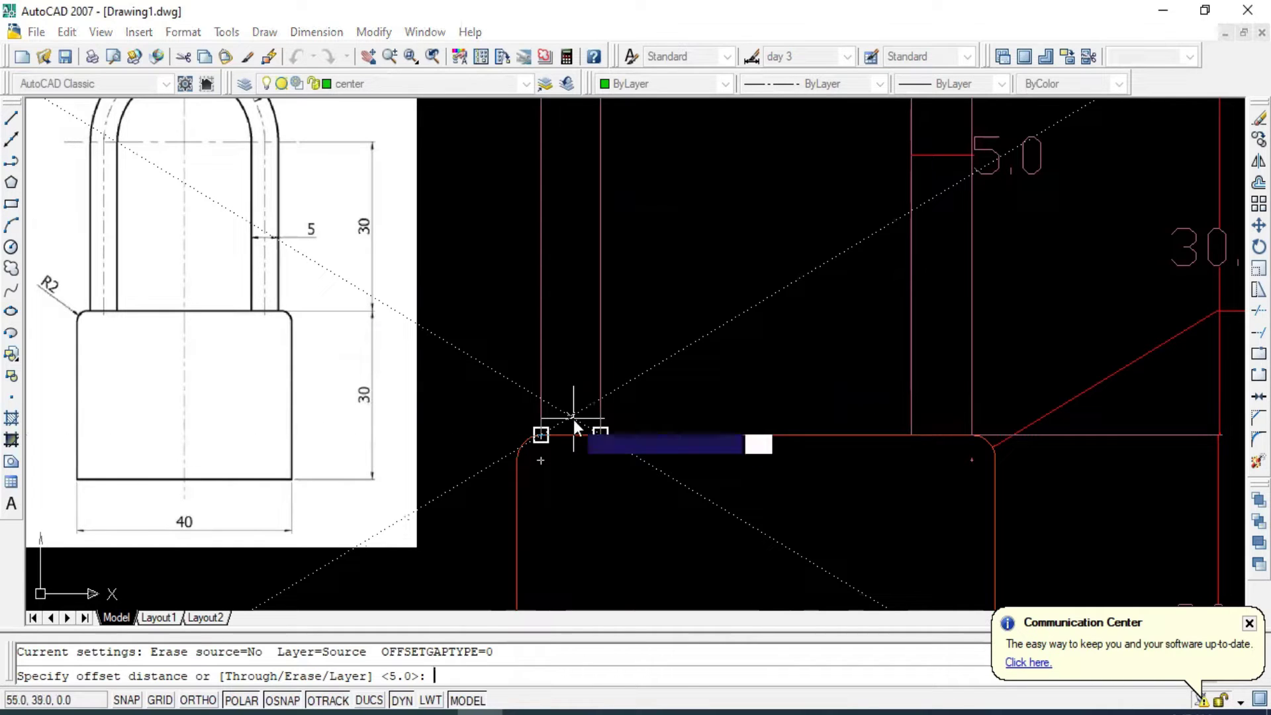
type(".5")
key("Return")
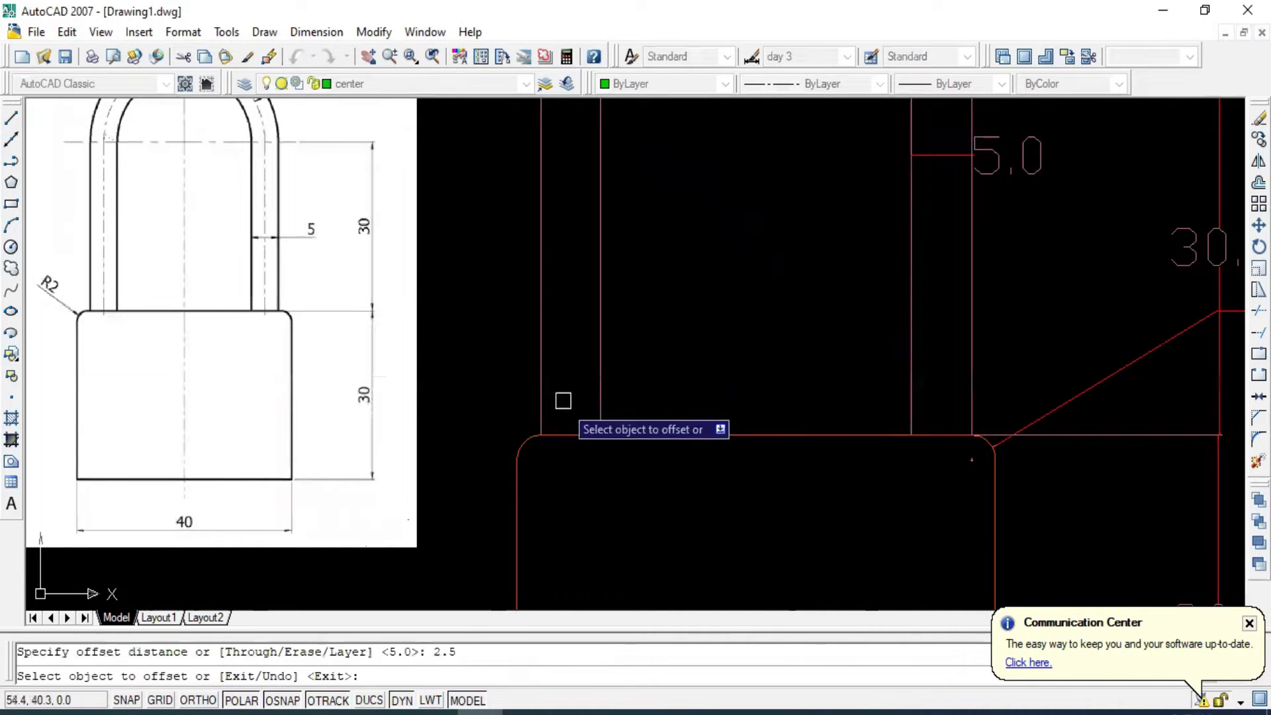
Offset the shackle's outer arc and side lines 2.5 inward.
left_click(545, 366)
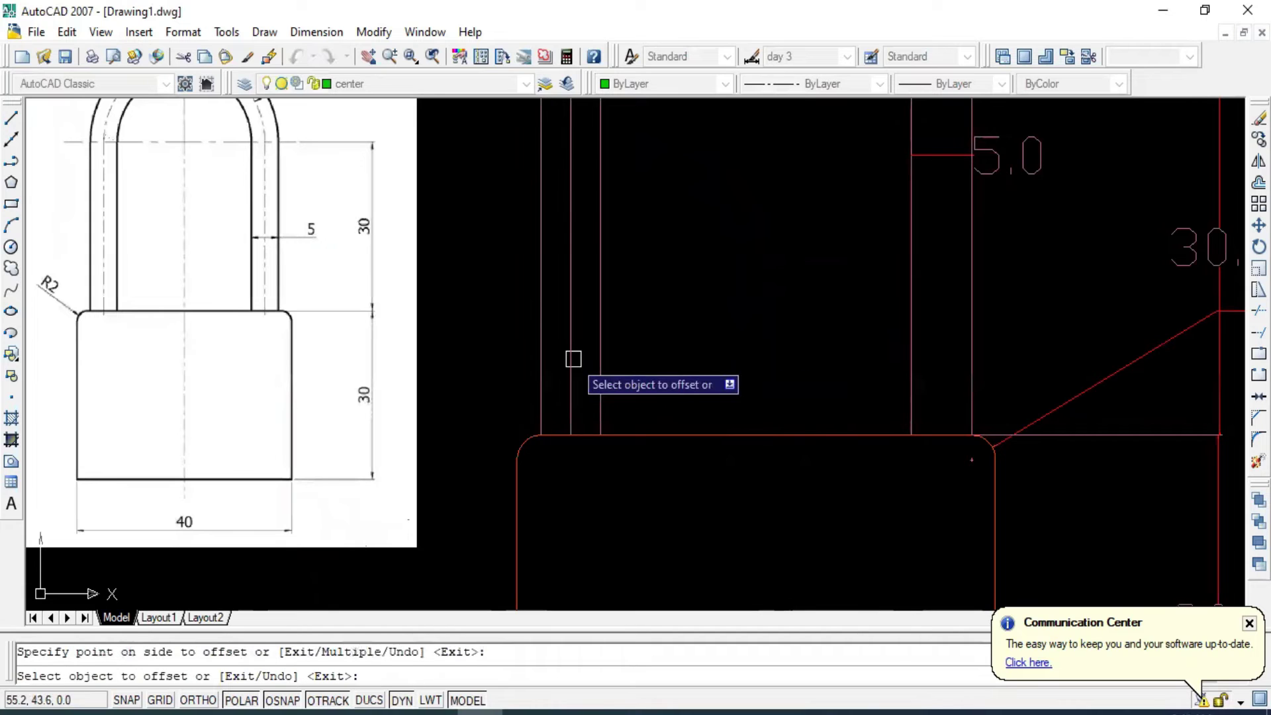
scroll(607, 418, "down", 4)
scroll(629, 231, "up", 2)
left_click(622, 192)
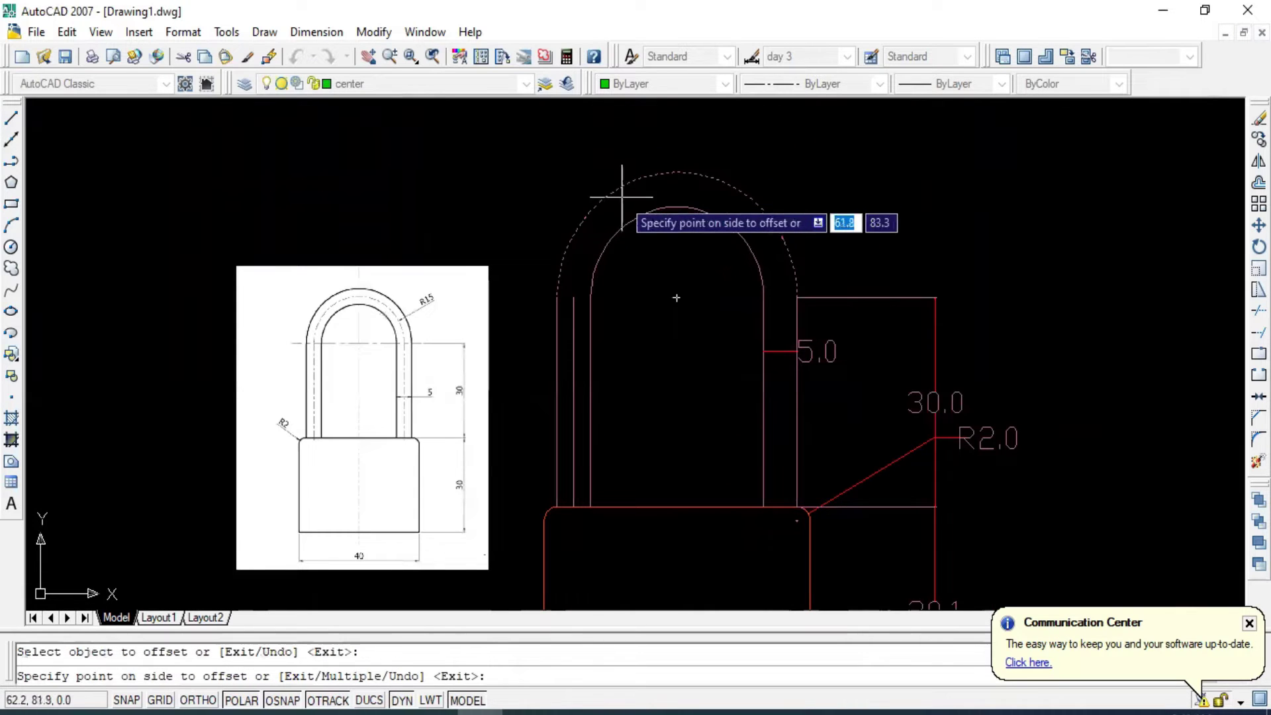
left_click(626, 214)
left_click(795, 376)
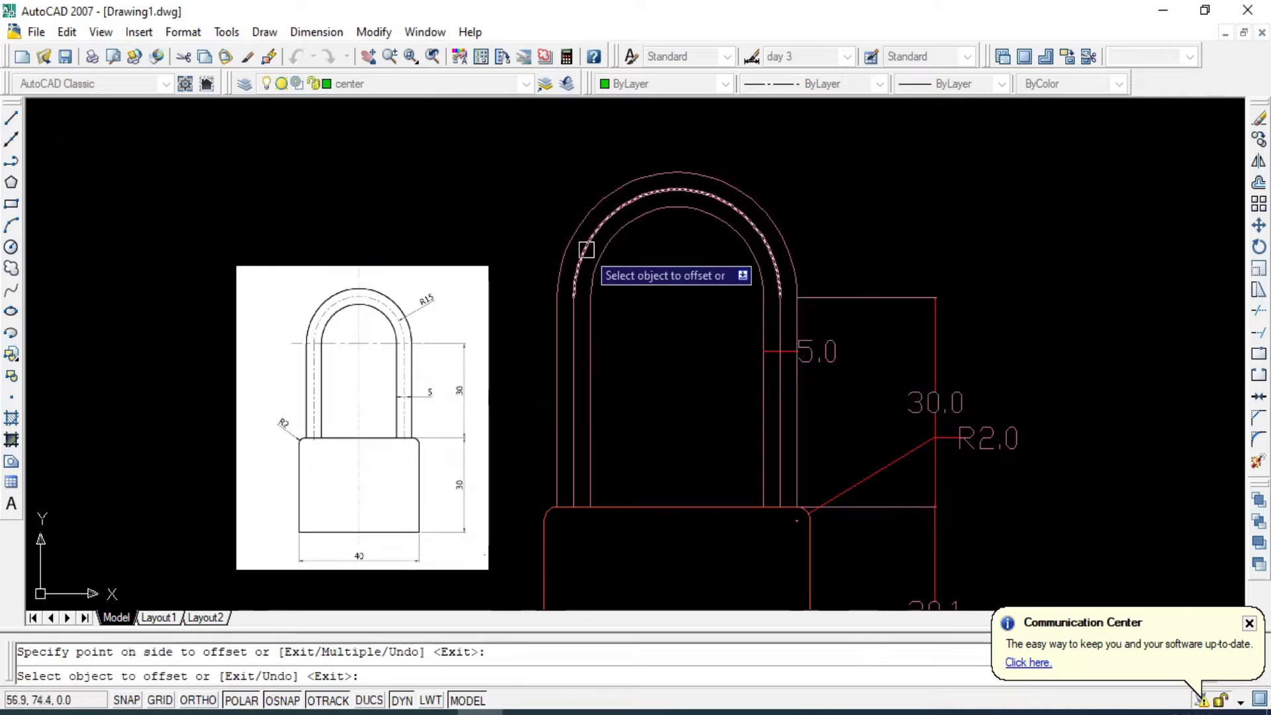
key("Escape")
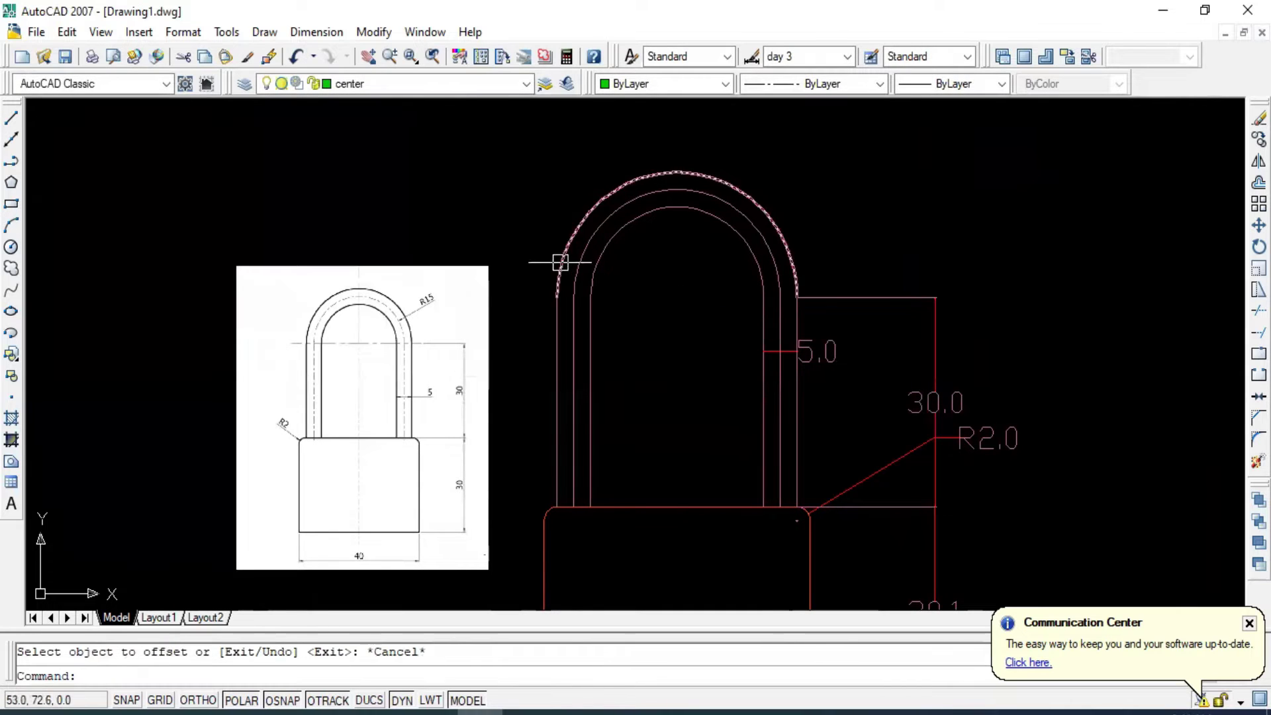
Move the middle shackle arc and left side line onto the green center layer.
left_click(585, 263)
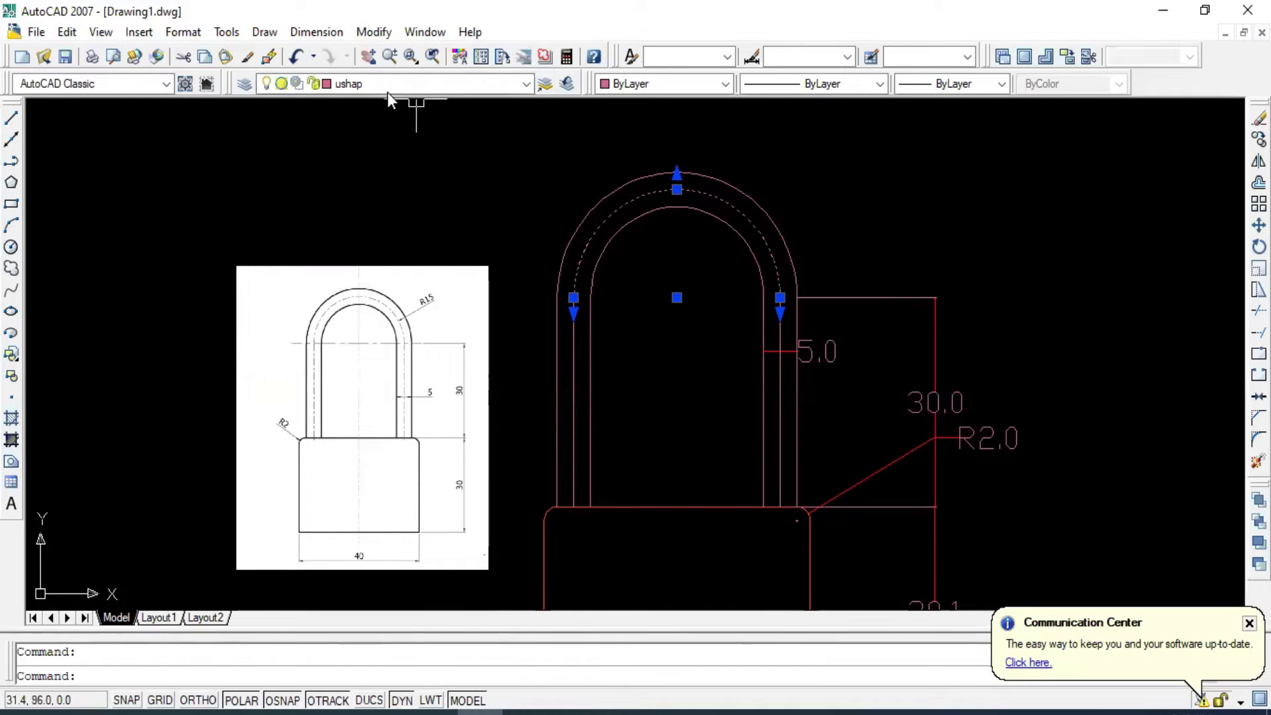
left_click(573, 397)
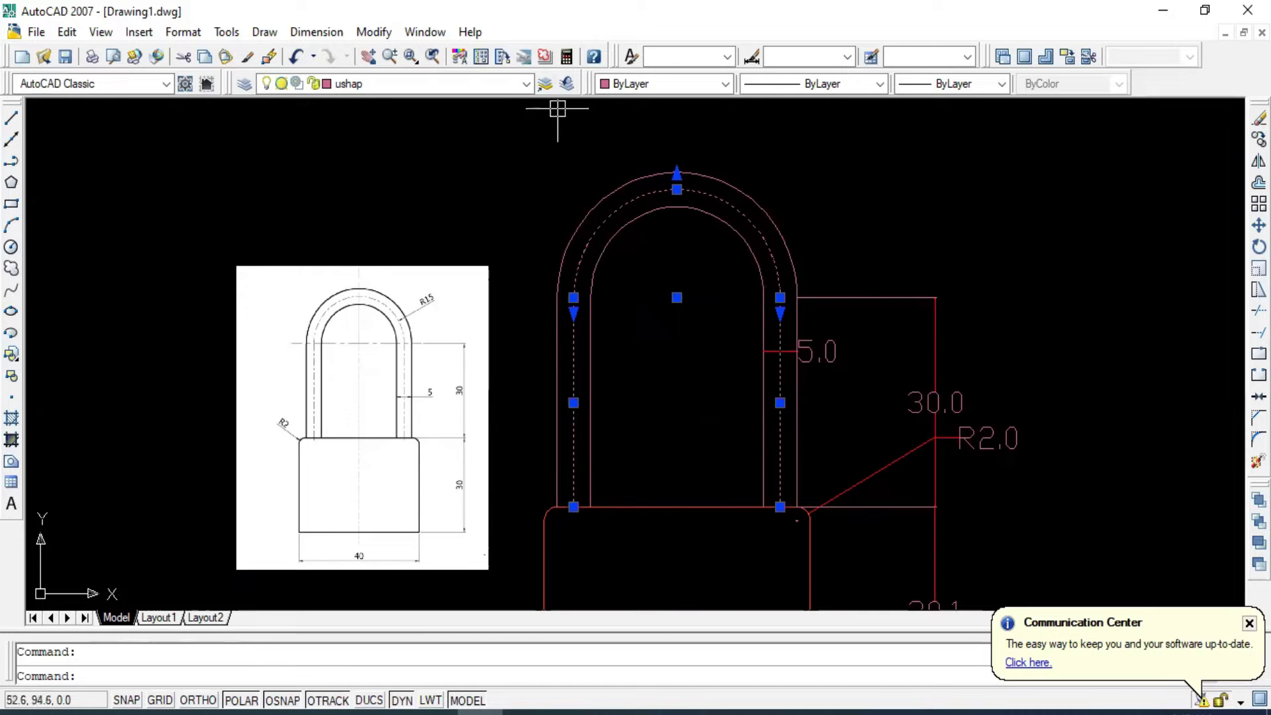
left_click(524, 83)
left_click(398, 116)
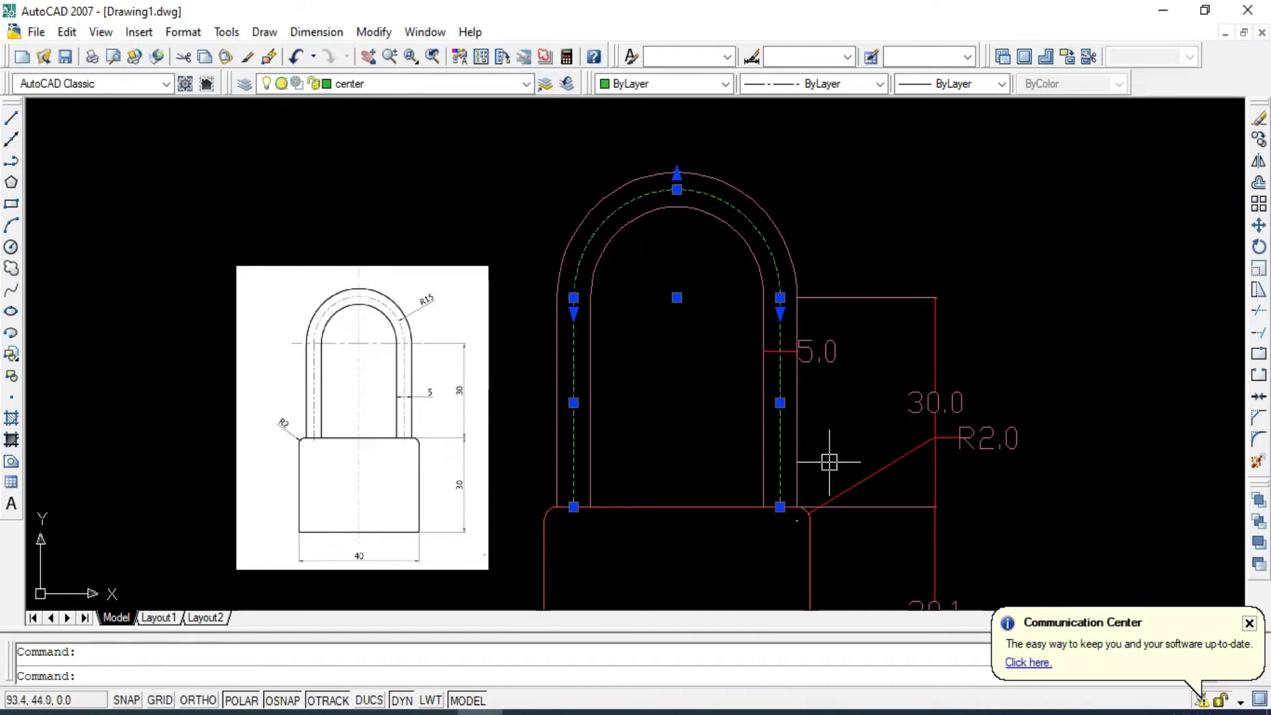
key("Escape")
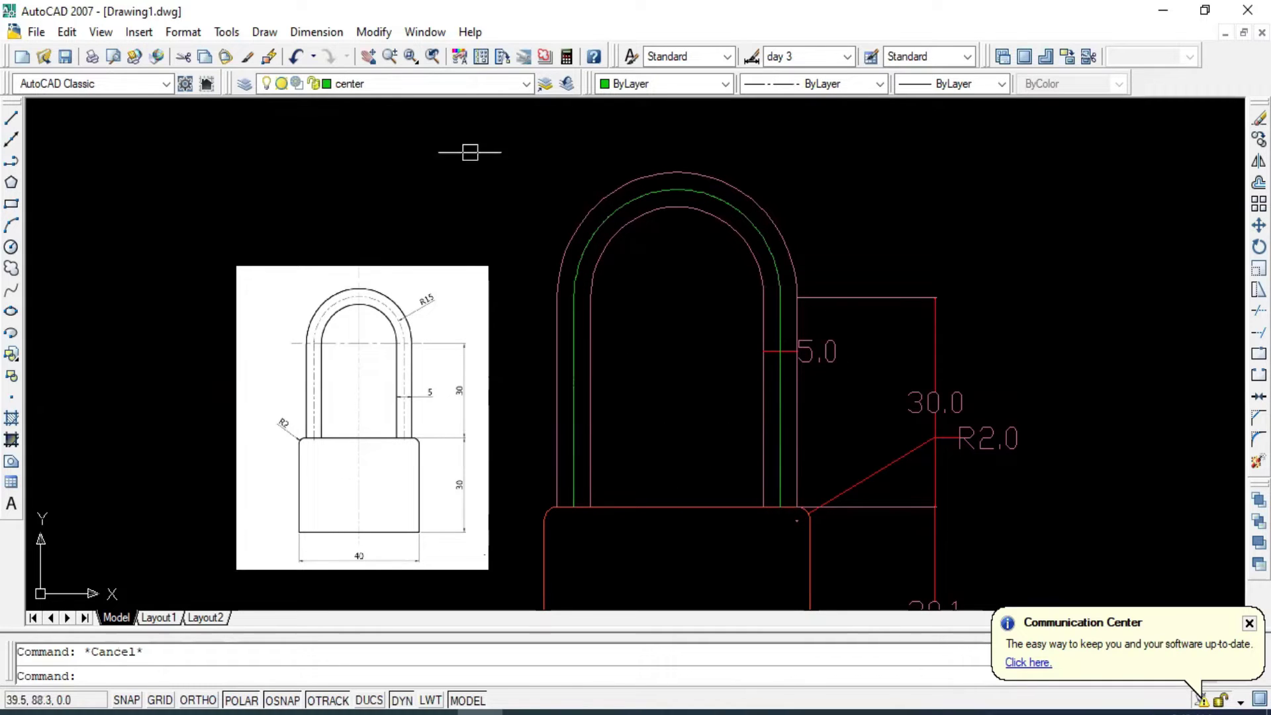
scroll(683, 424, "down", 2)
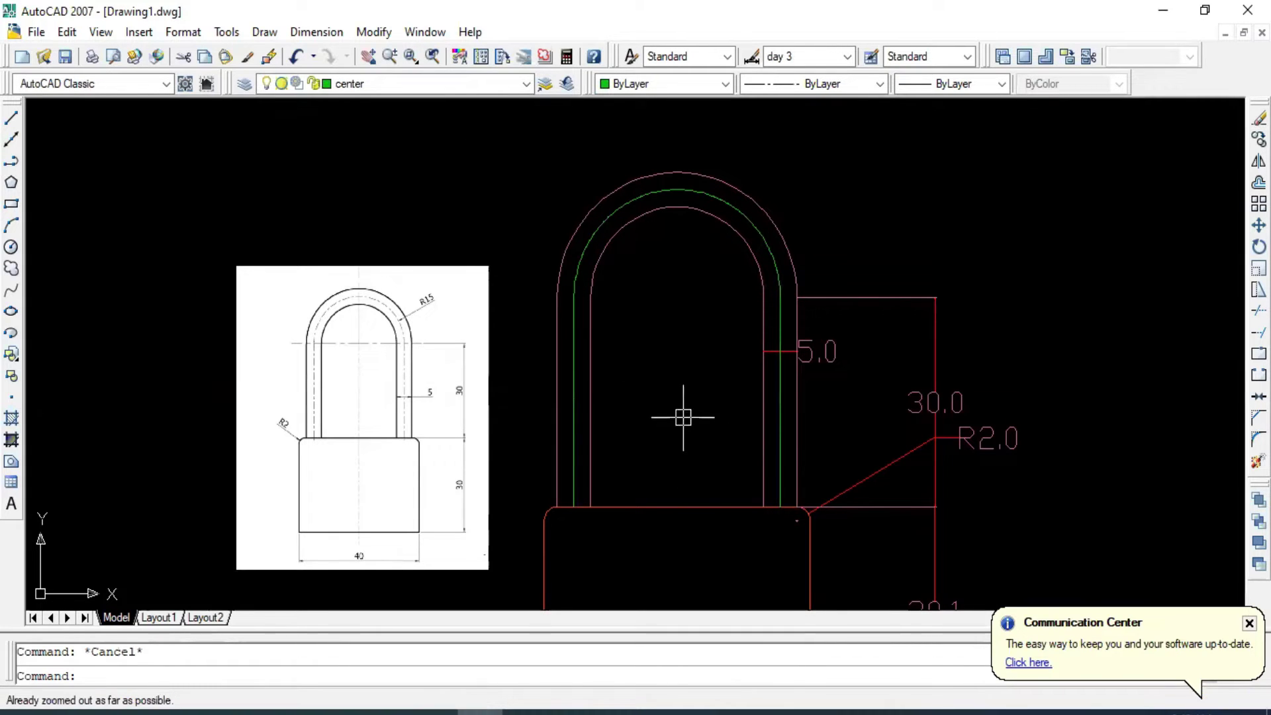
Label the green middle shackle arc with an R15.5 radius dimension up-right of the shackle.
left_click(316, 33)
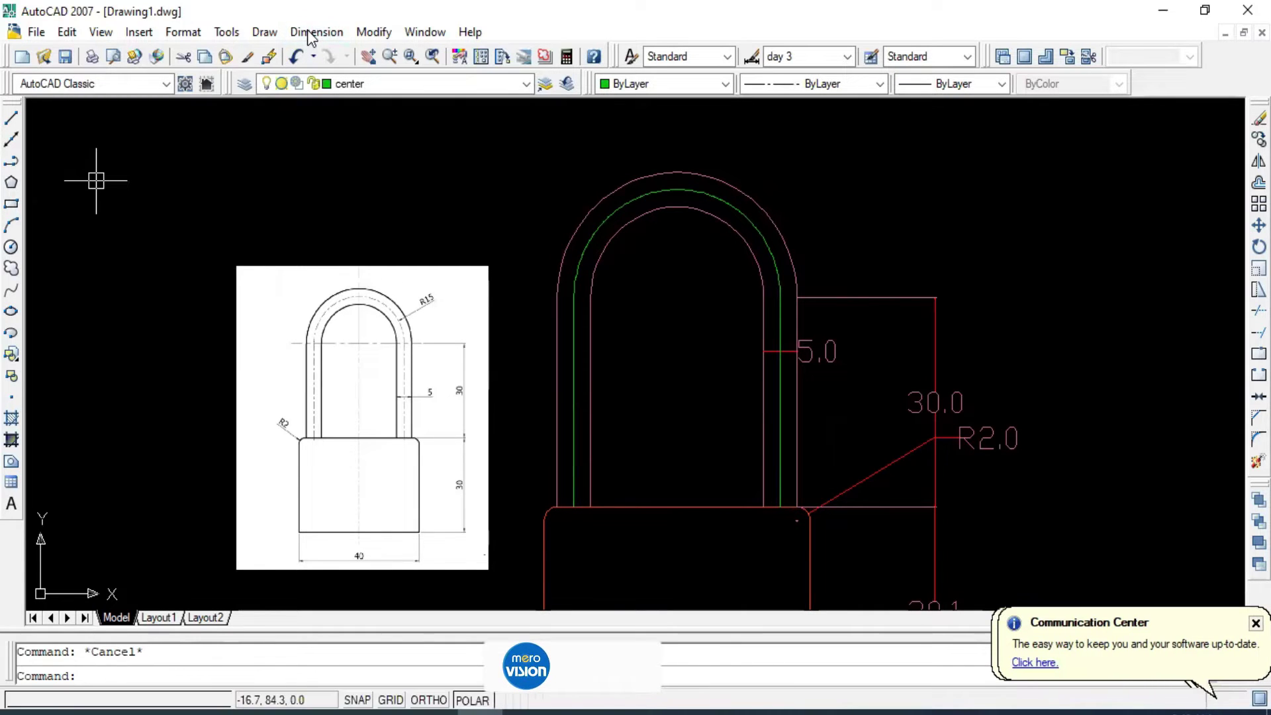
left_click(315, 32)
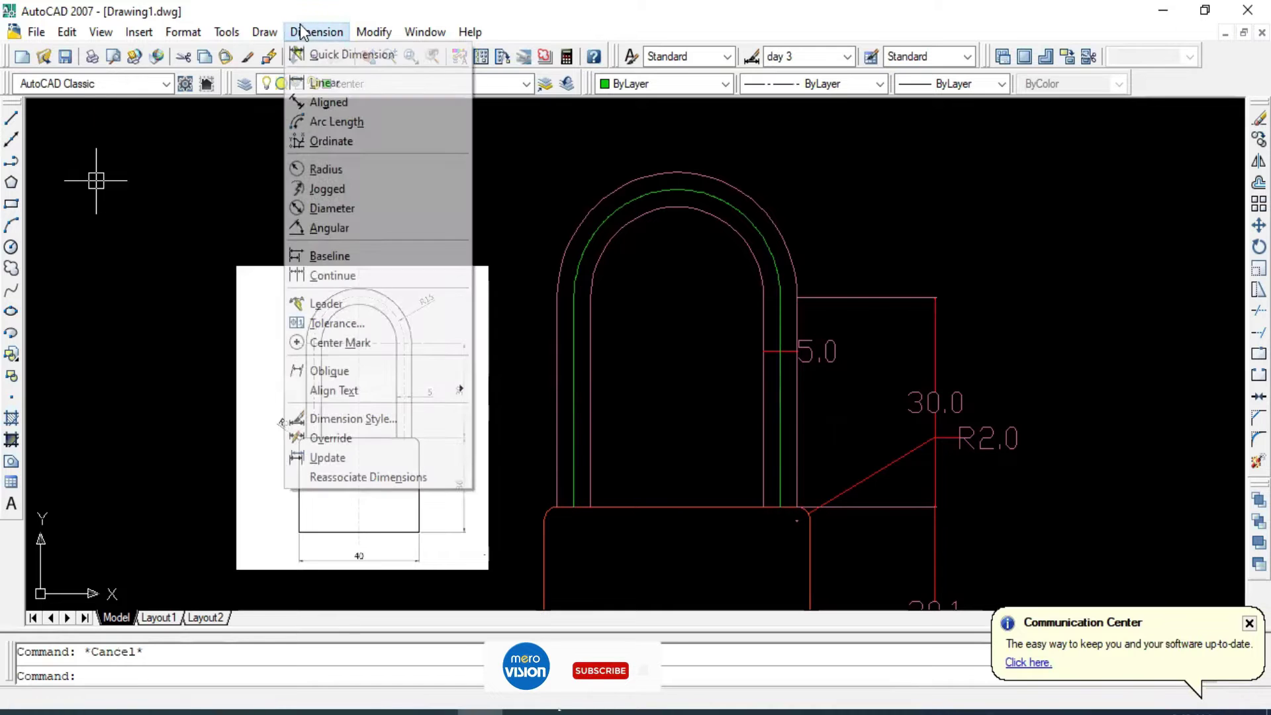
left_click(344, 173)
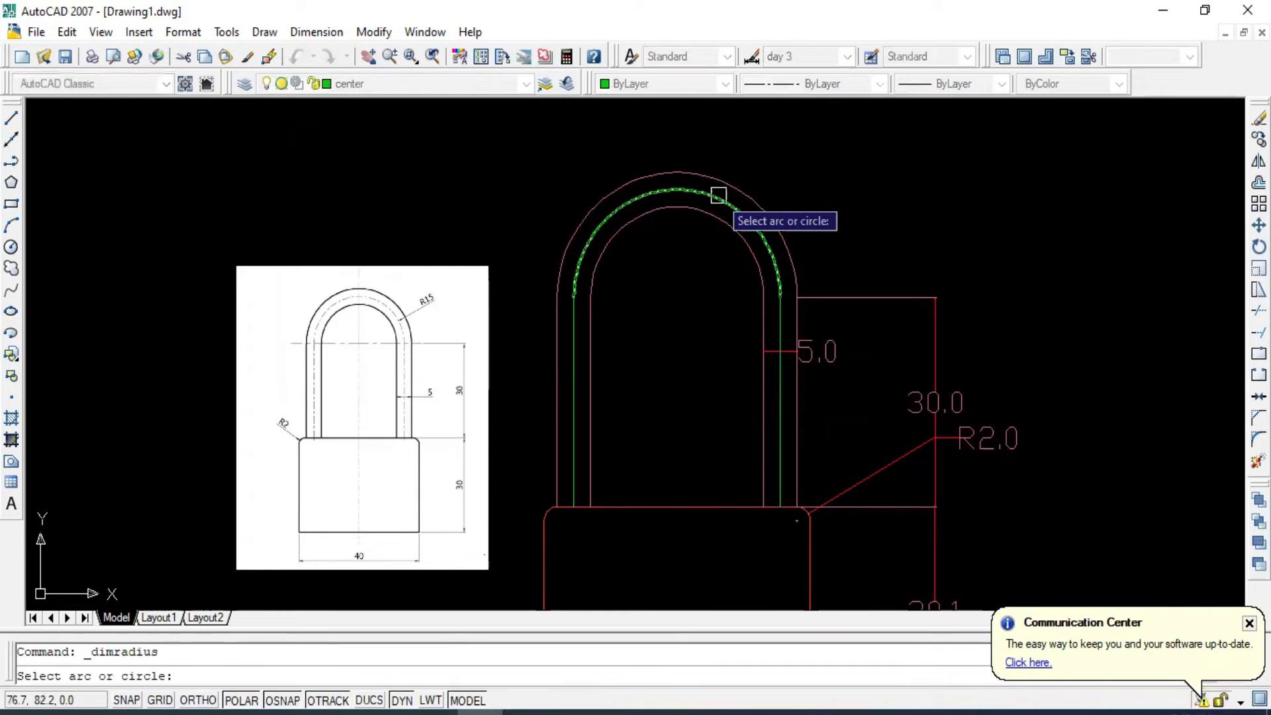
left_click(718, 194)
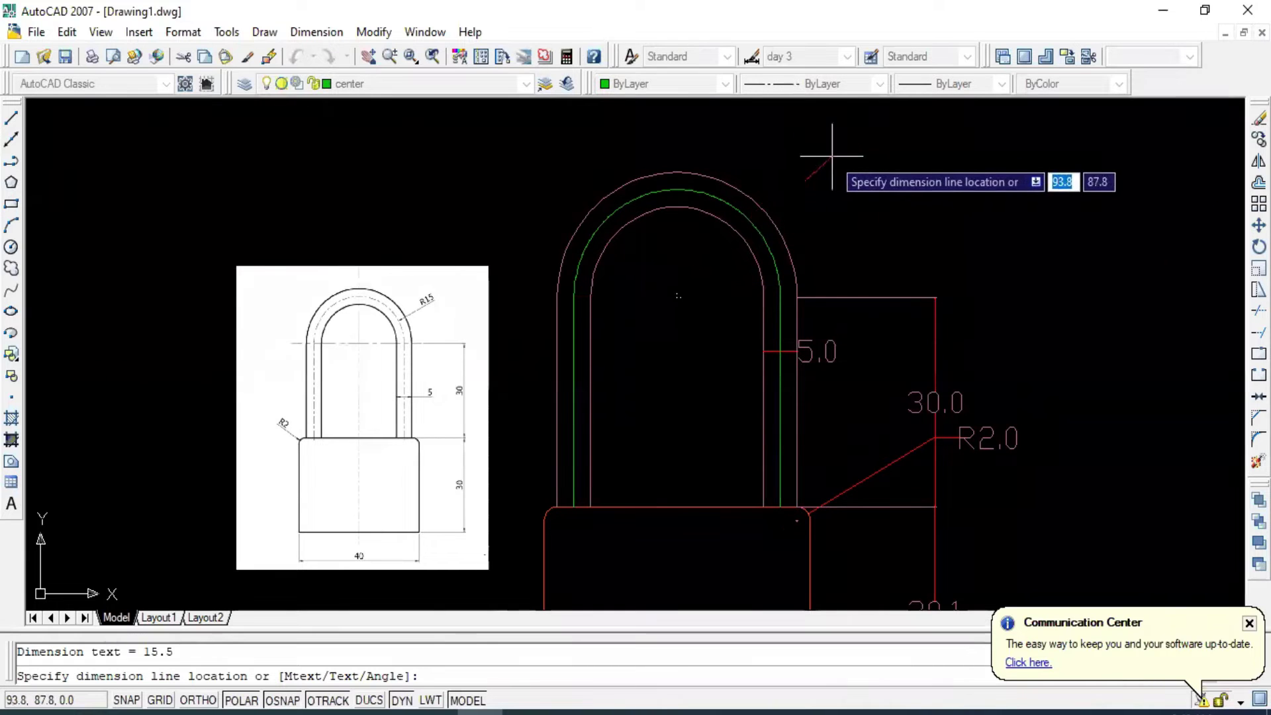
middle_click_drag(761, 116, 663, 178)
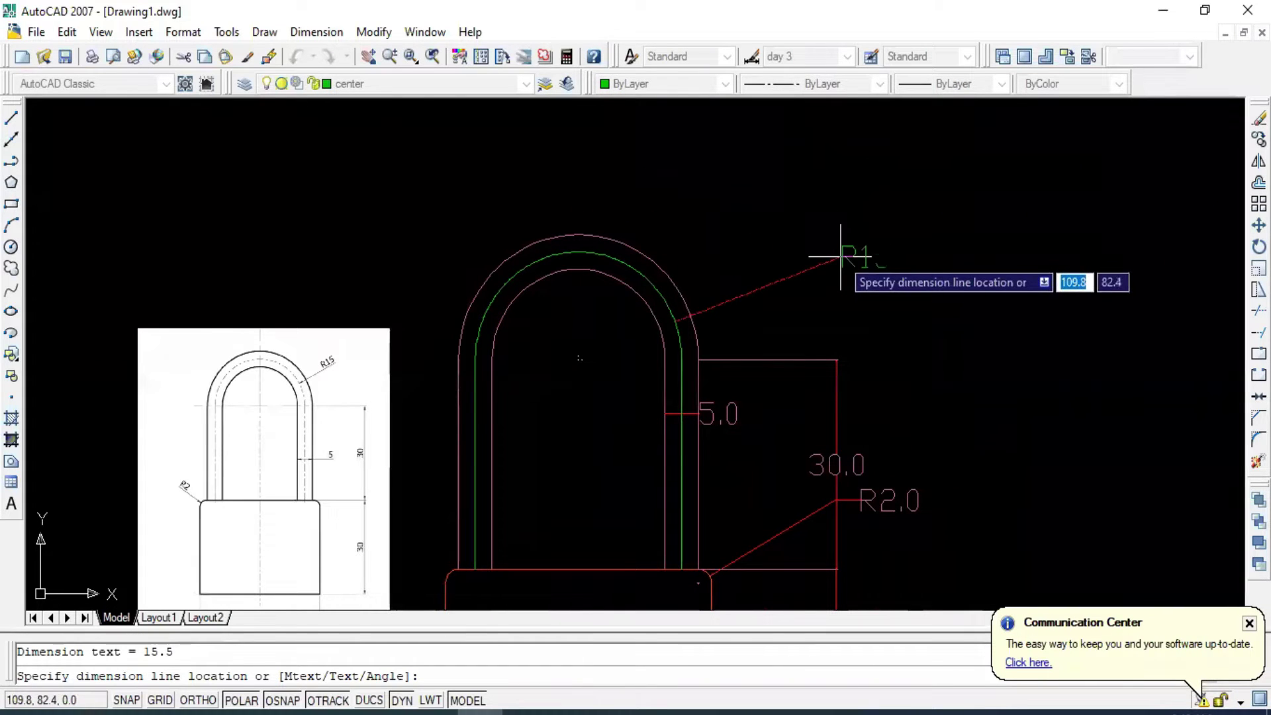
left_click(841, 256)
key("Escape")
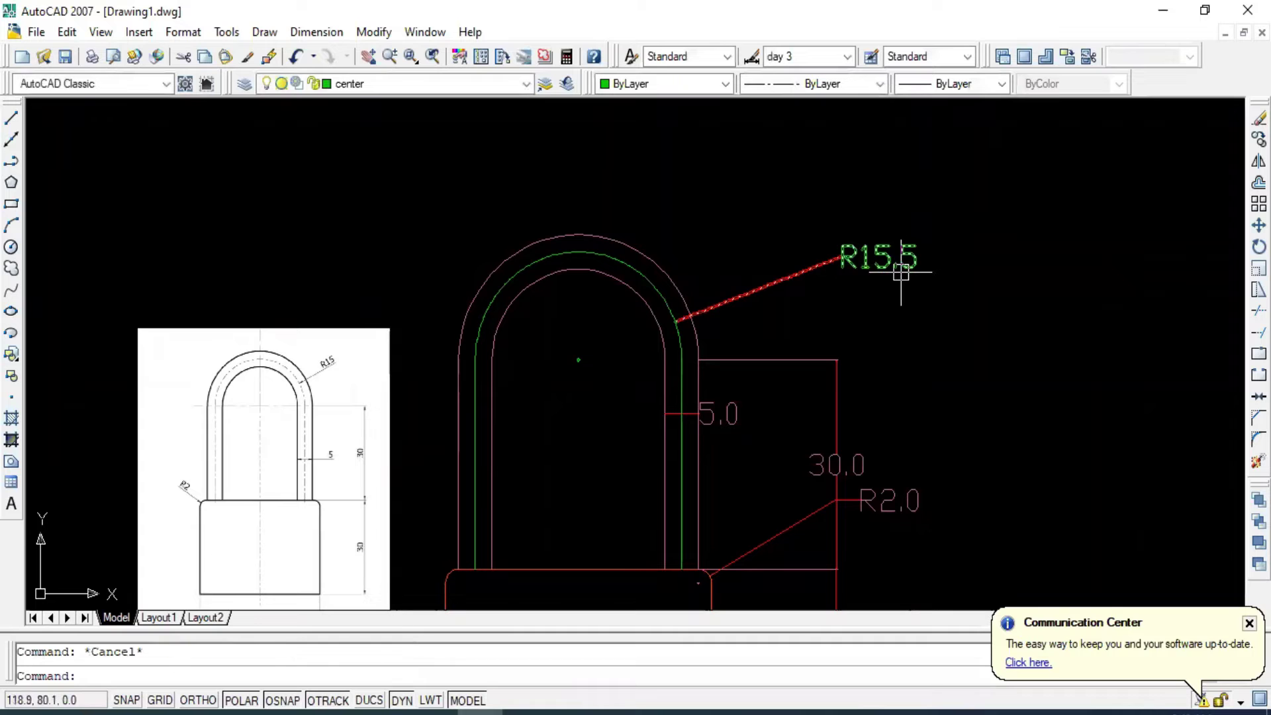
left_click(860, 237)
left_click(722, 126)
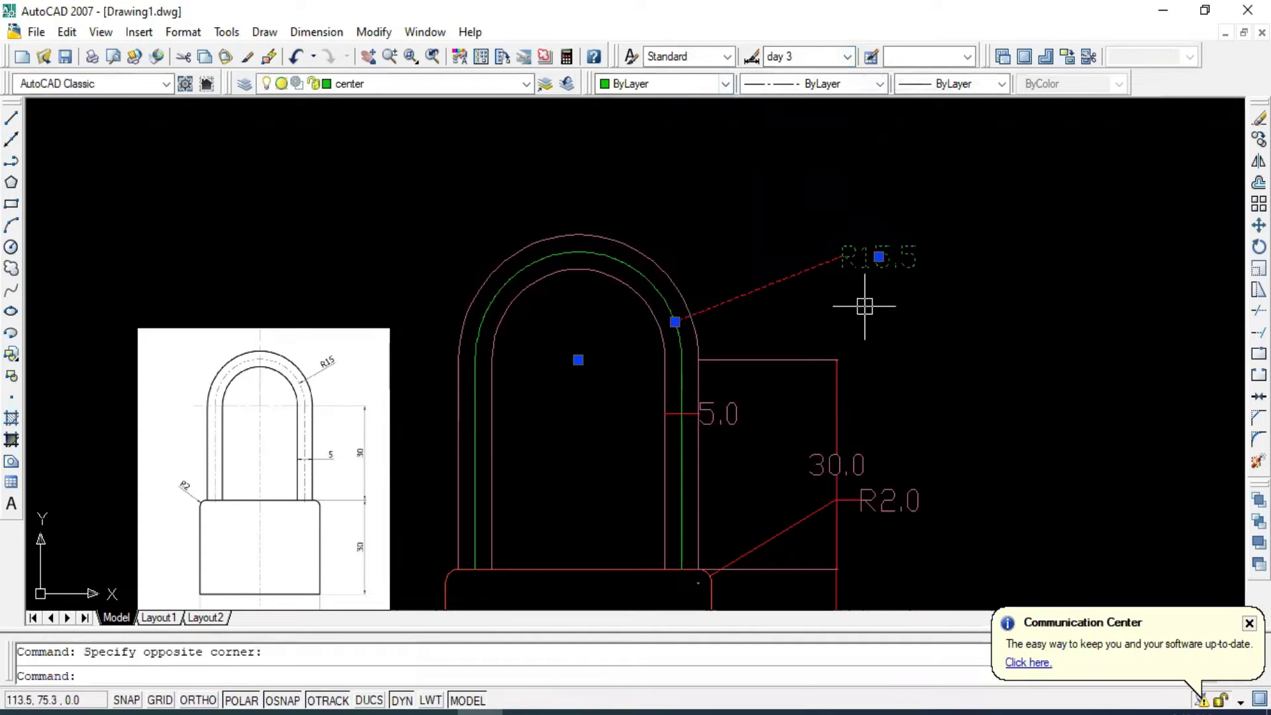
key("Escape")
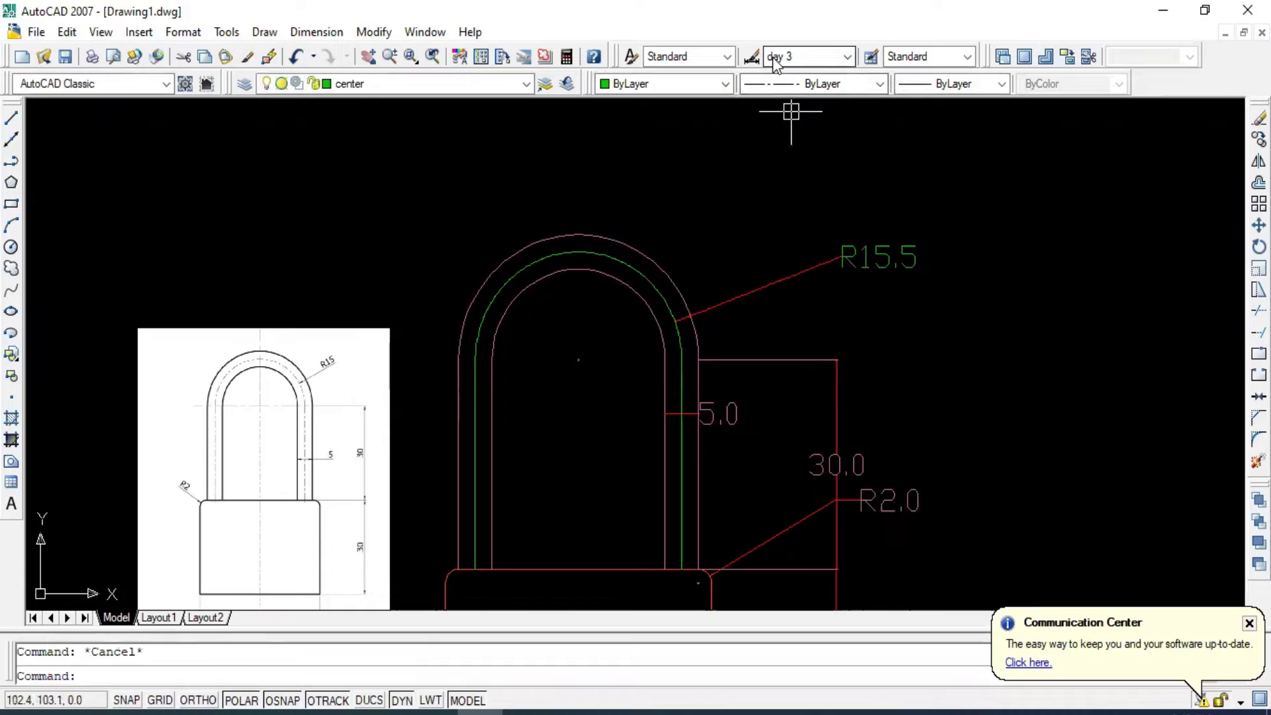
Set the day 3 dimension style's text colour to Yellow and make it current.
left_click(753, 57)
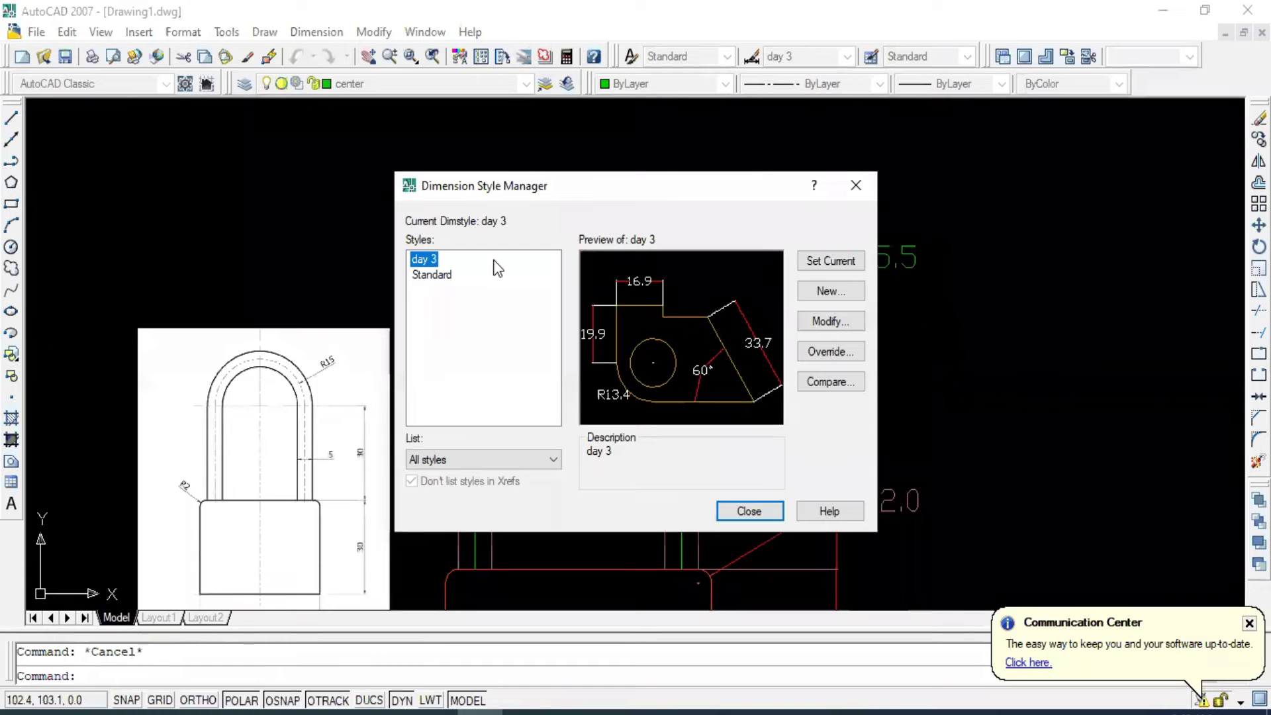
left_click(831, 321)
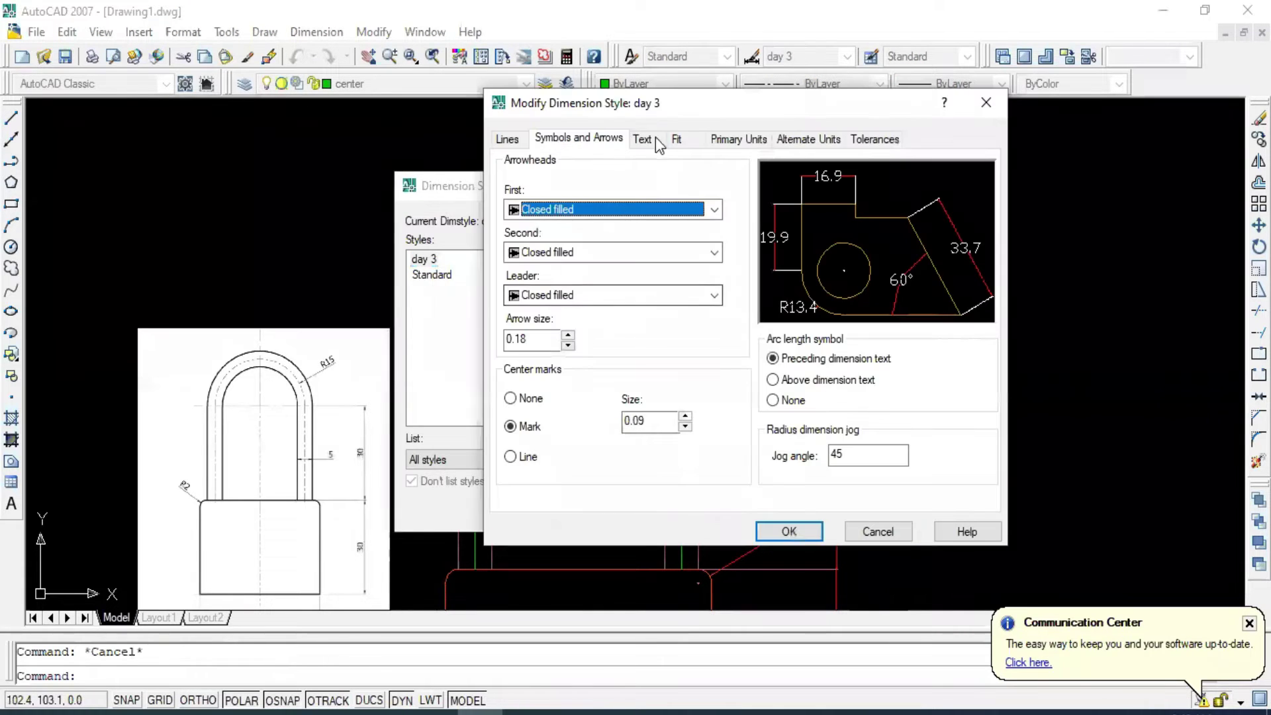
left_click(642, 139)
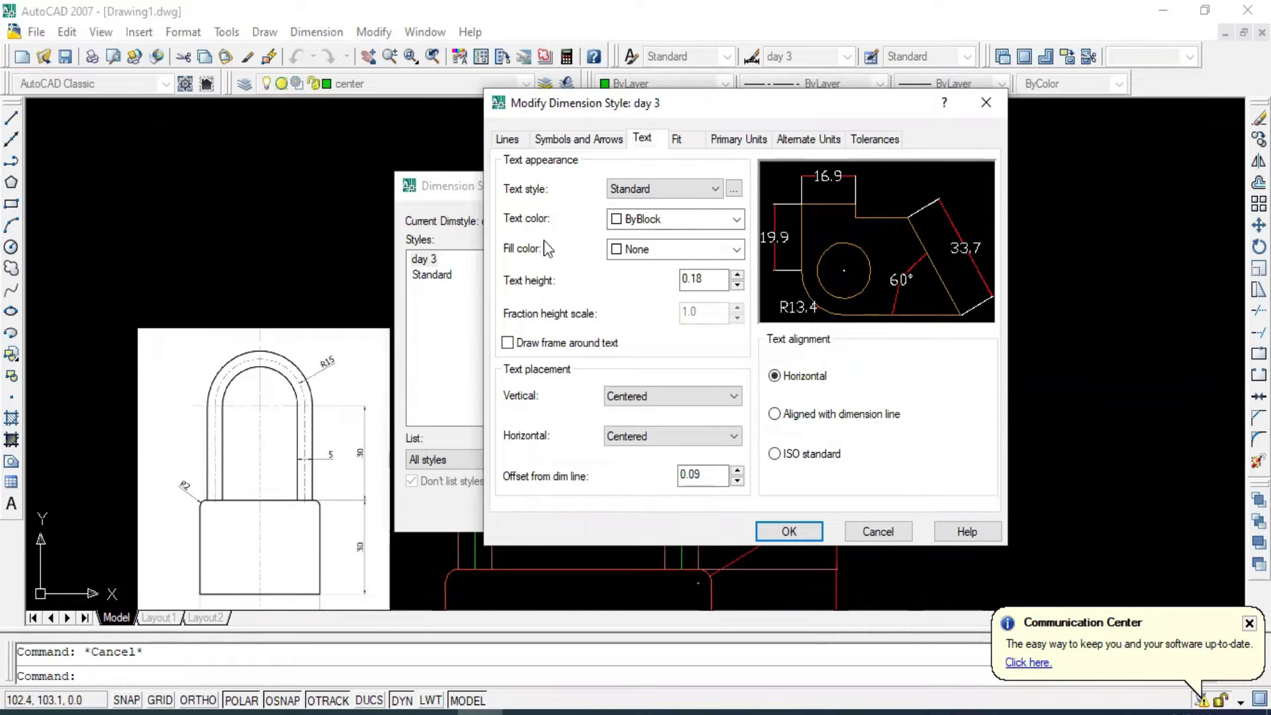
left_click(734, 223)
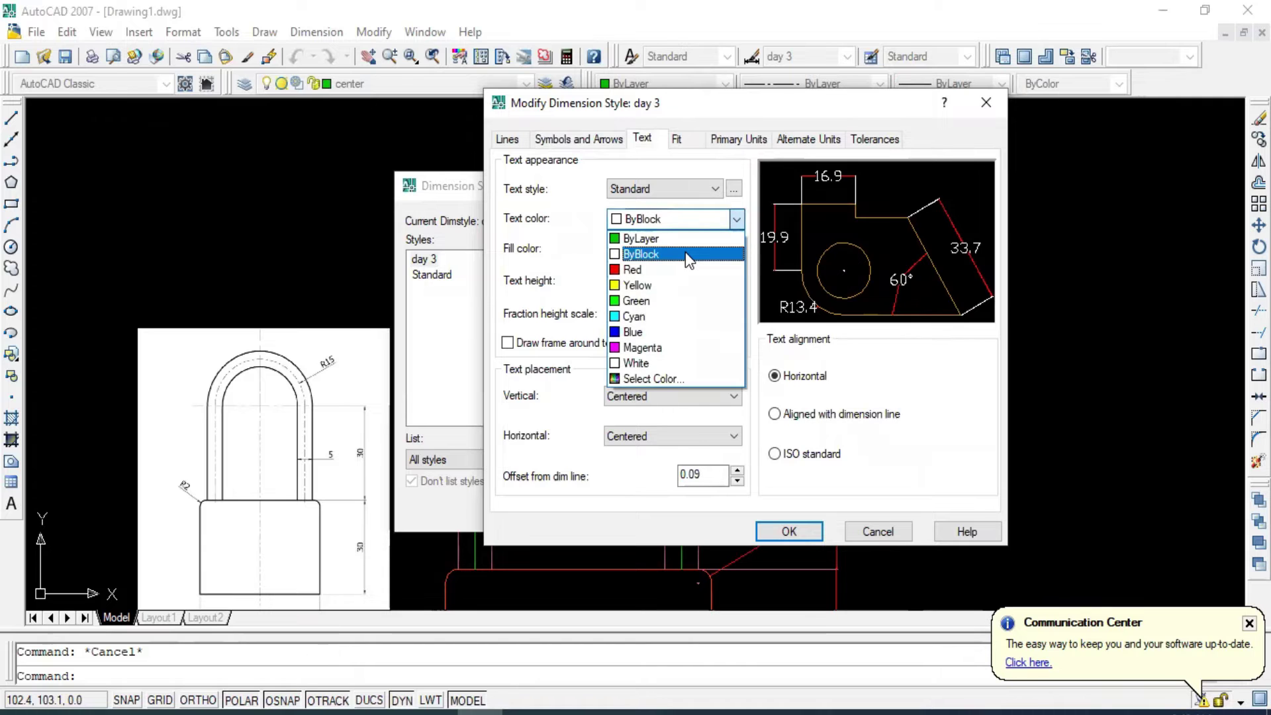
left_click(646, 267)
left_click(735, 220)
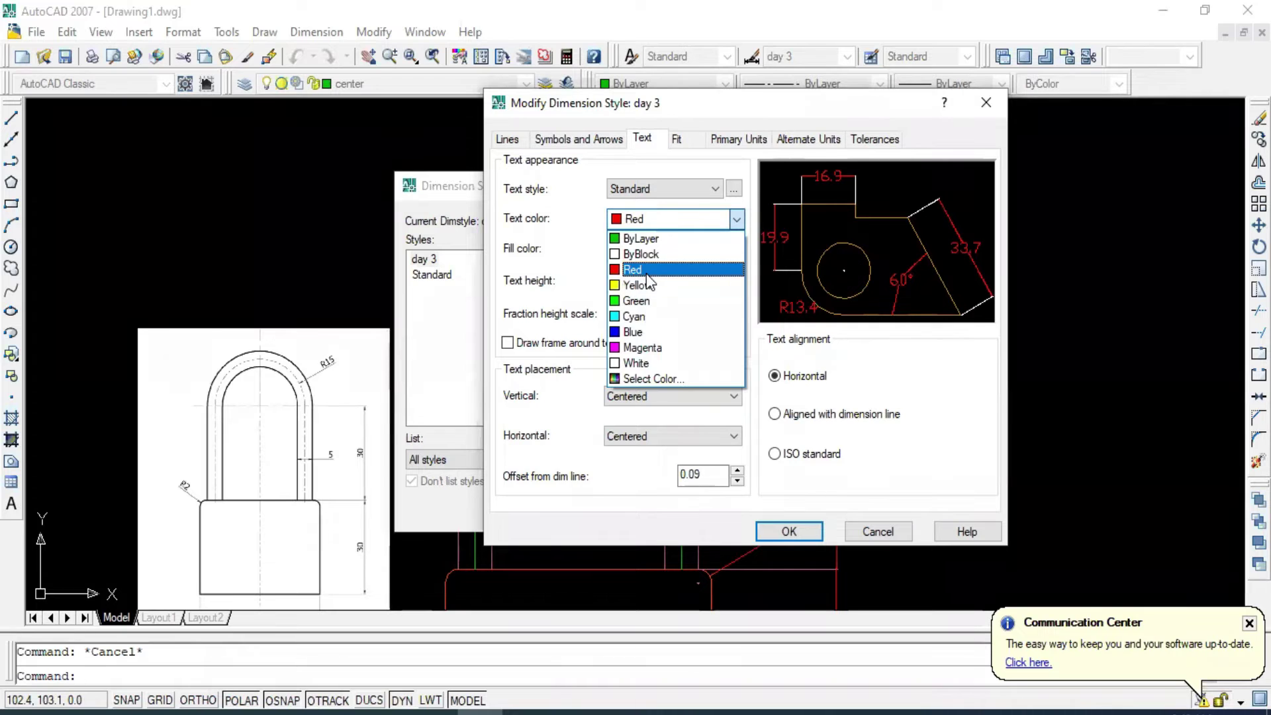
left_click(636, 286)
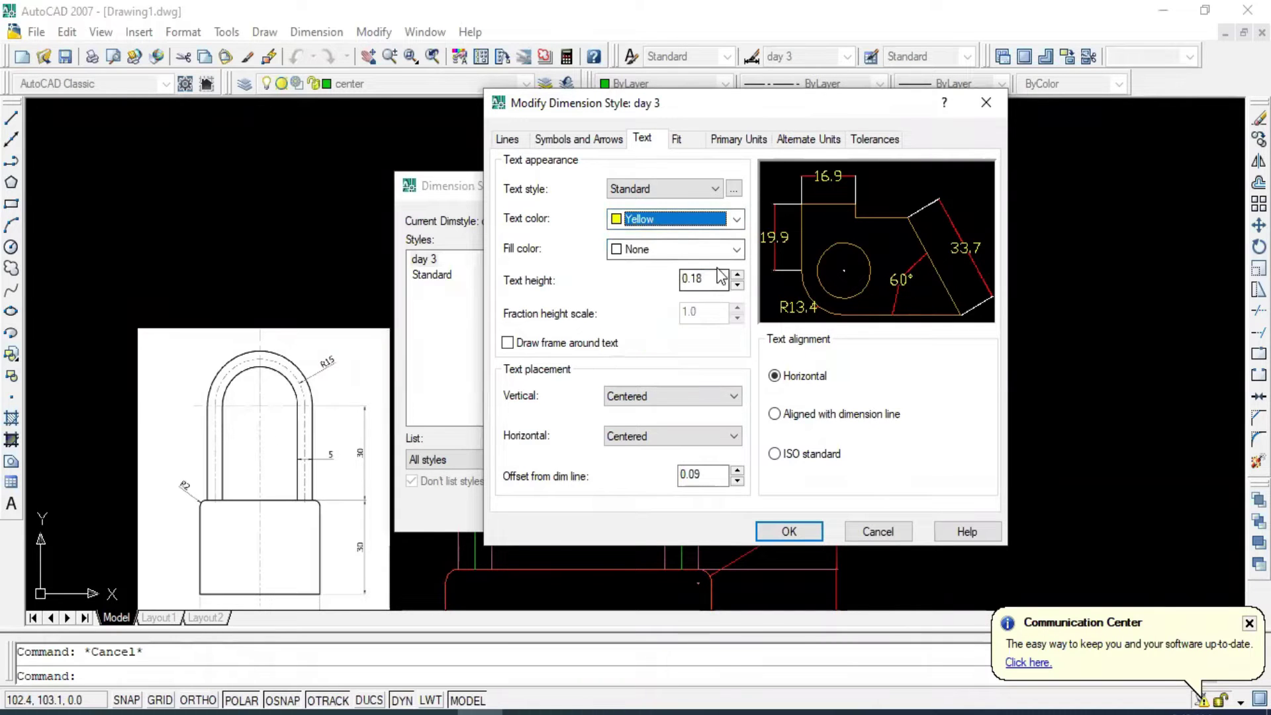
left_click(789, 529)
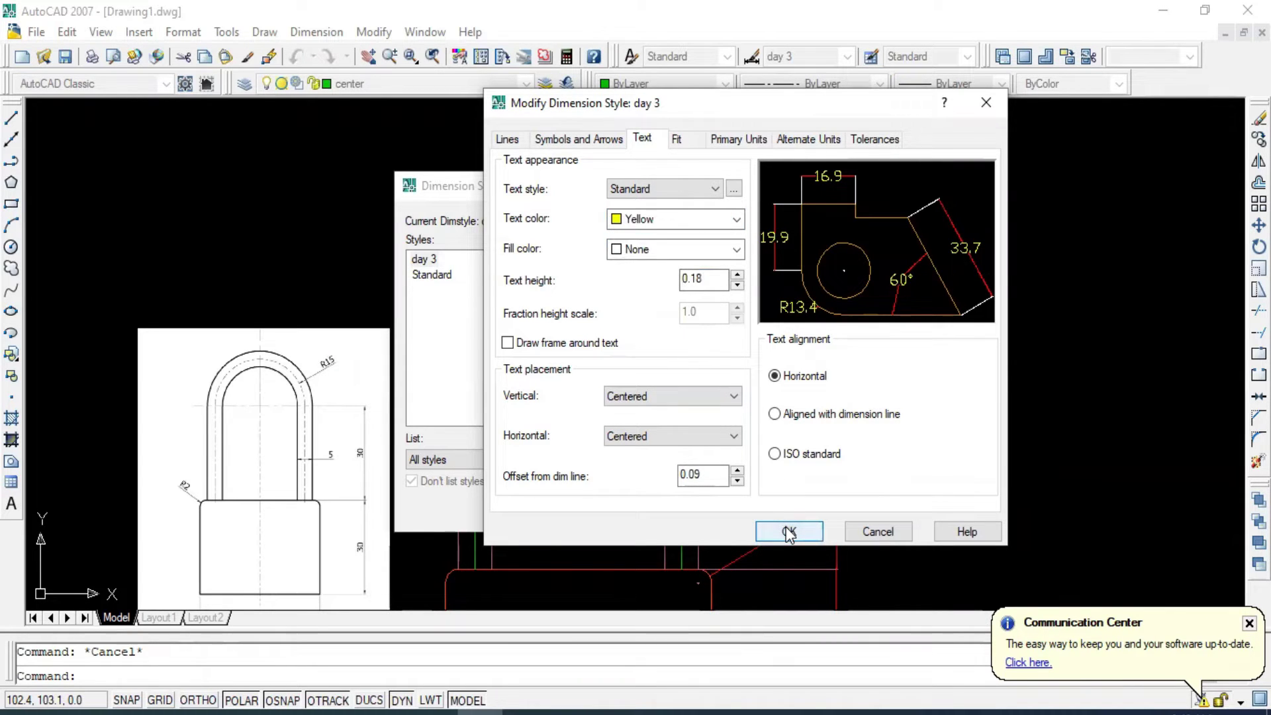
left_click(789, 532)
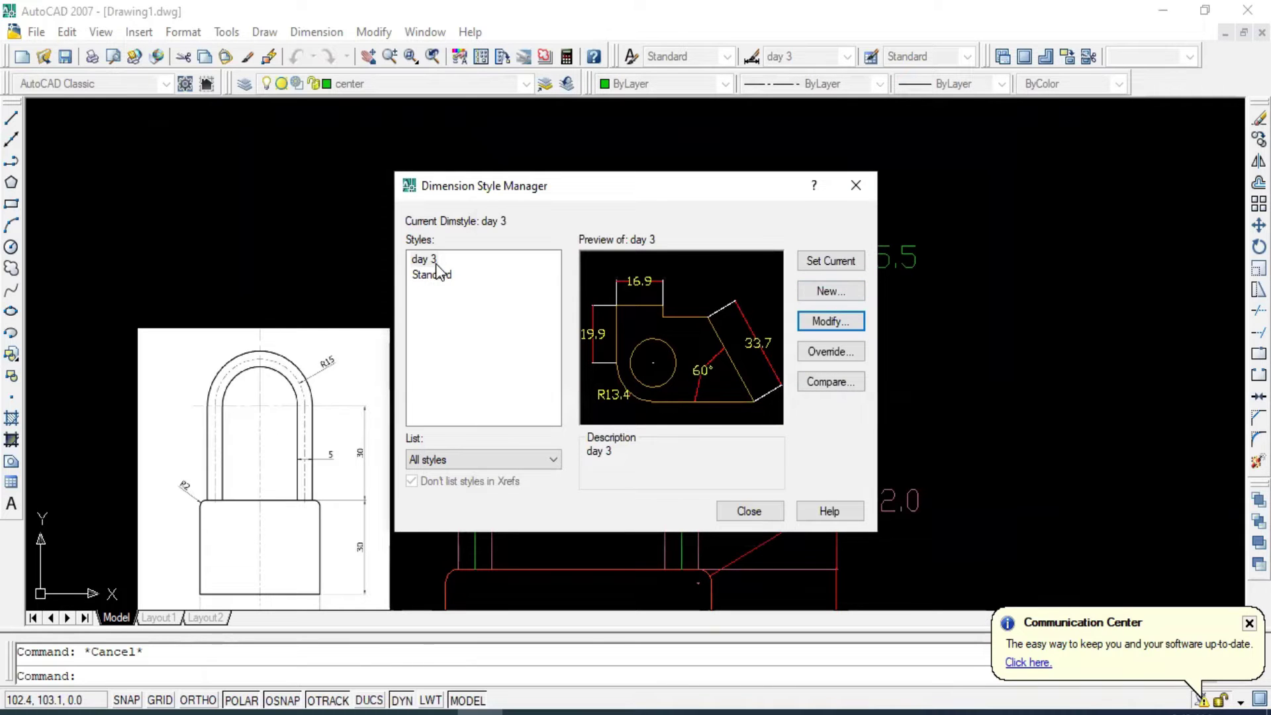
left_click(838, 261)
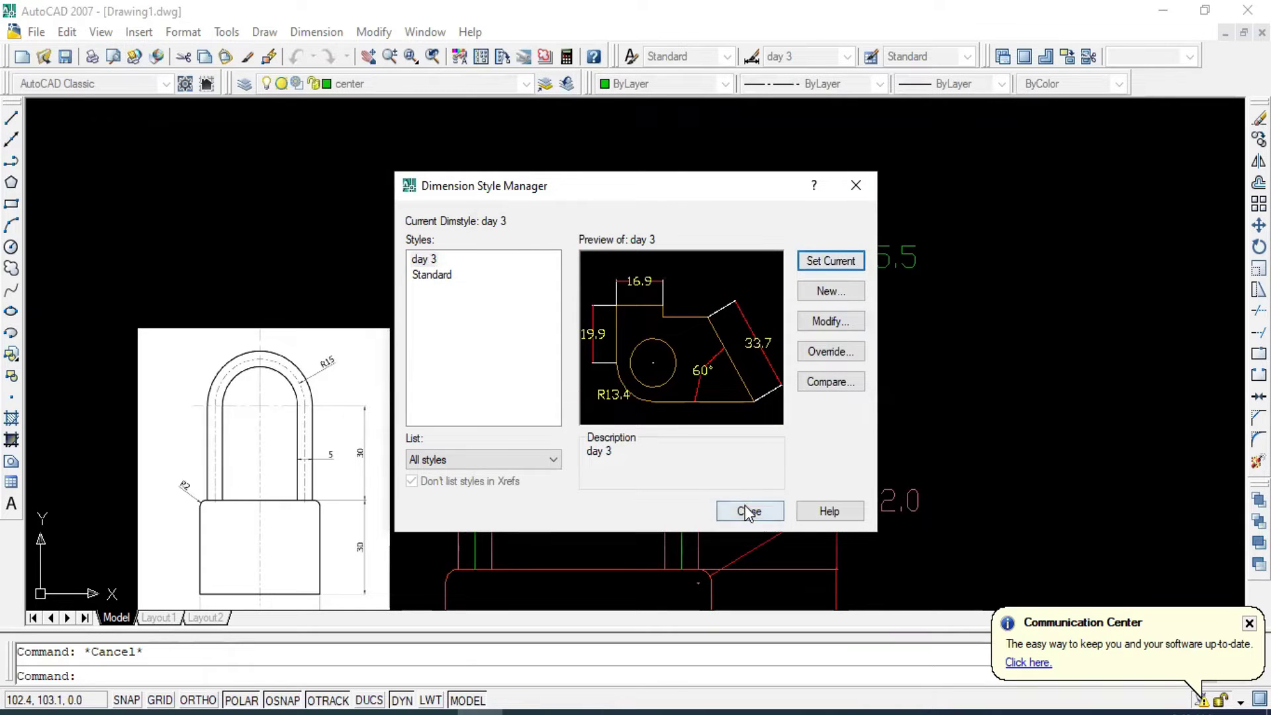
left_click(744, 511)
scroll(814, 236, "down", 1)
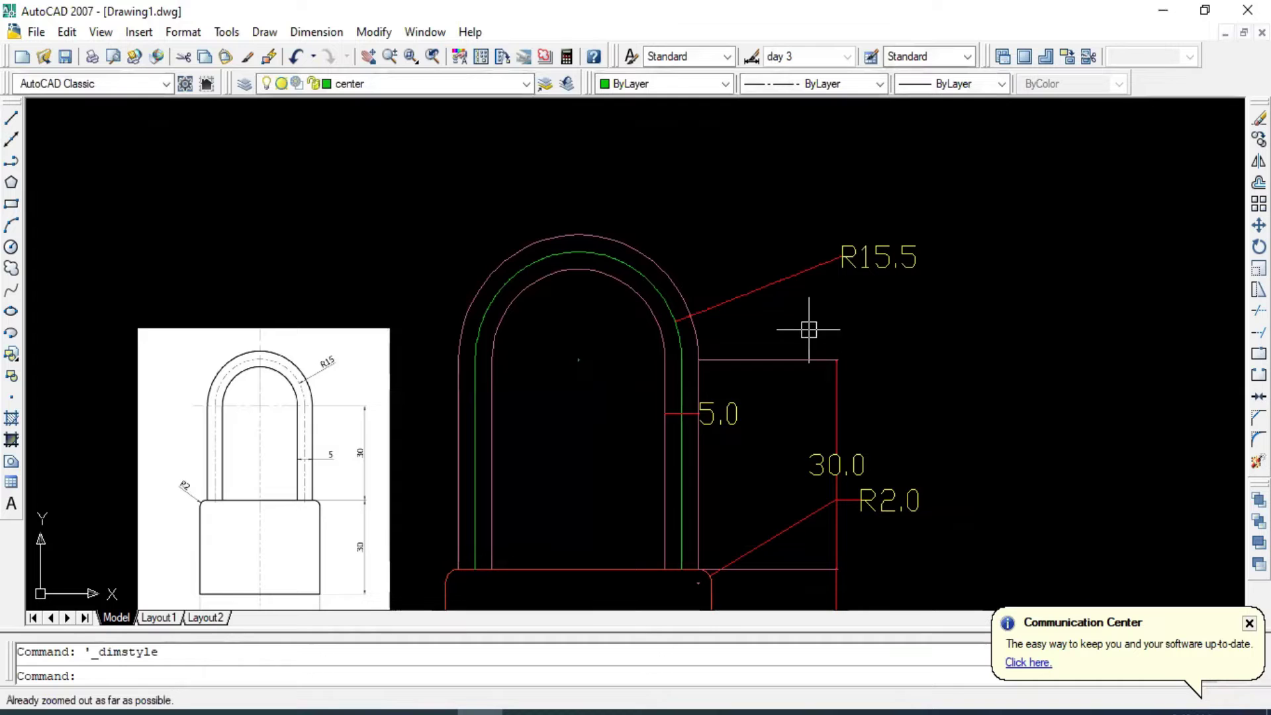
Pan and zoom to extents so the whole padlock drawing is visible.
middle_click_drag(653, 523, 630, 389)
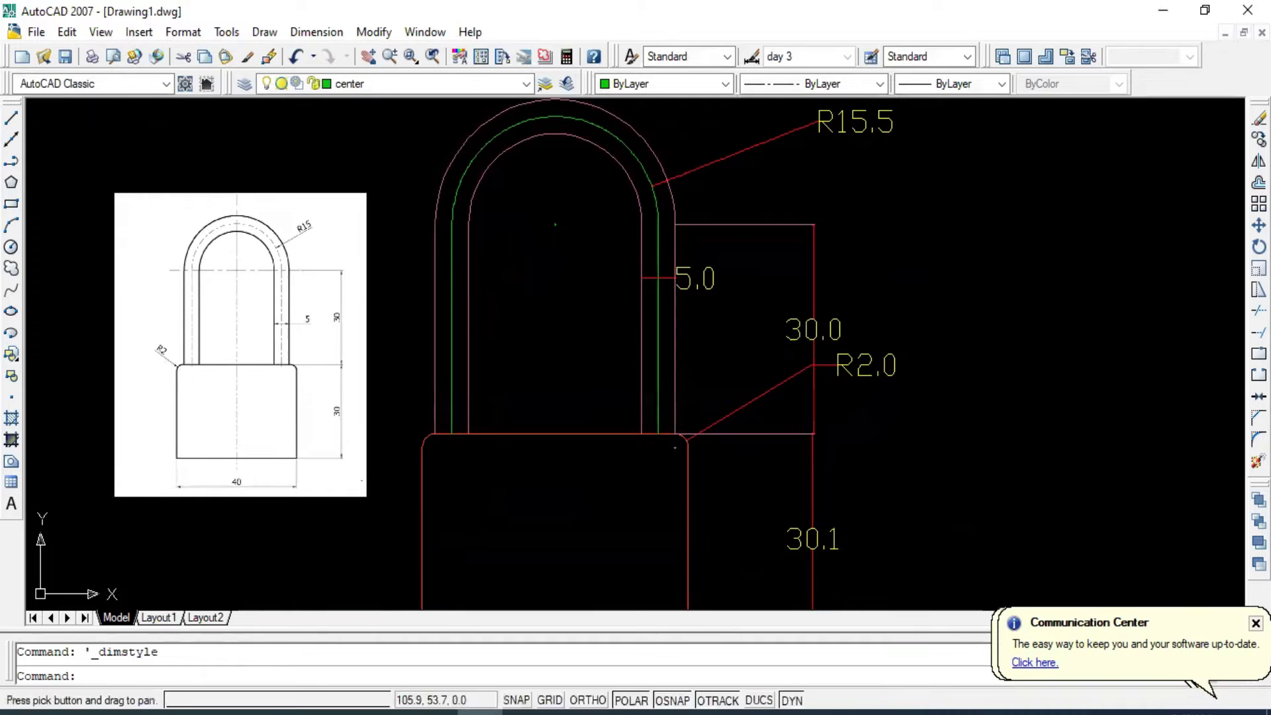
scroll(788, 324, "up", 2)
middle_click(788, 323)
middle_click(788, 323)
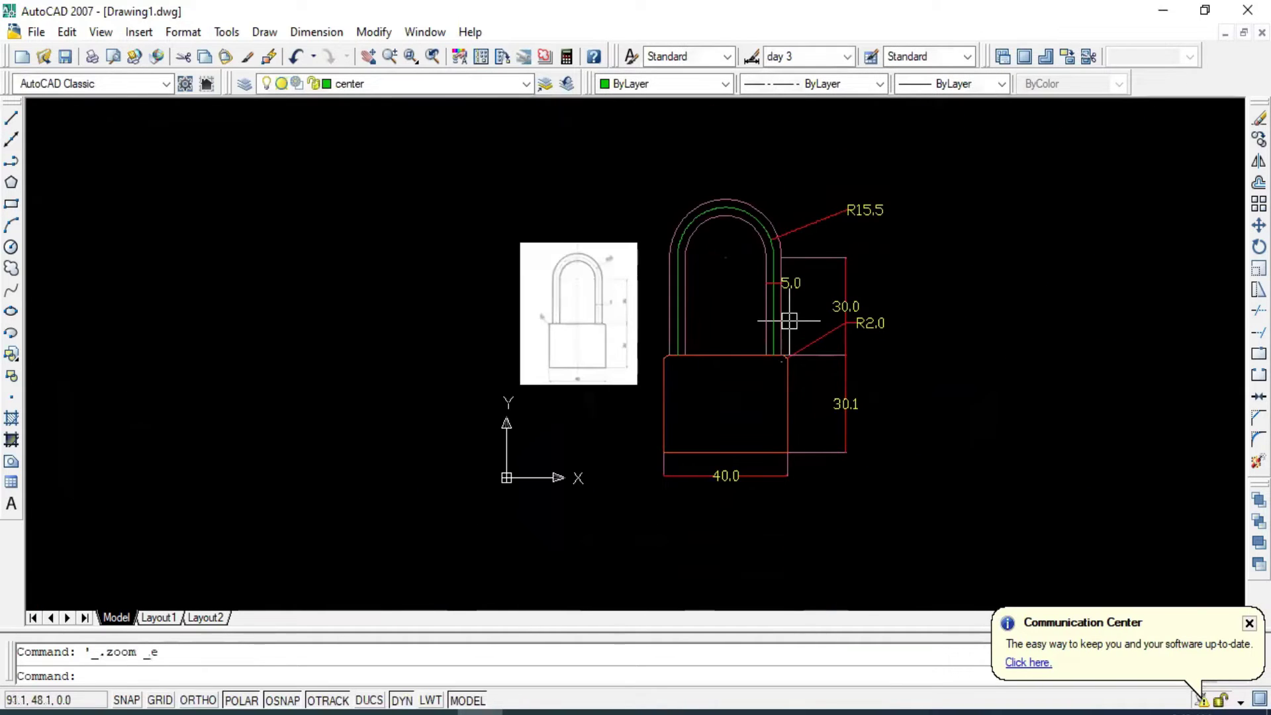
key("Escape")
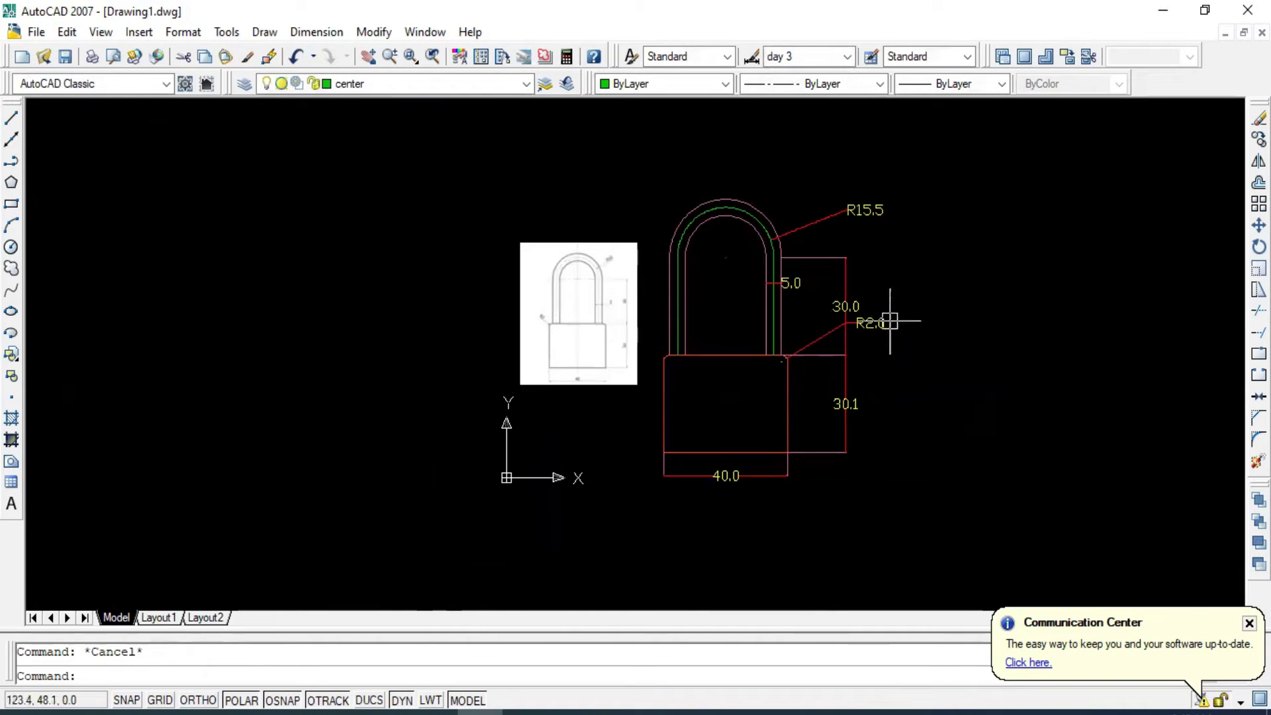
scroll(709, 320, "up", 2)
scroll(662, 304, "up", 2)
scroll(654, 302, "down", 2)
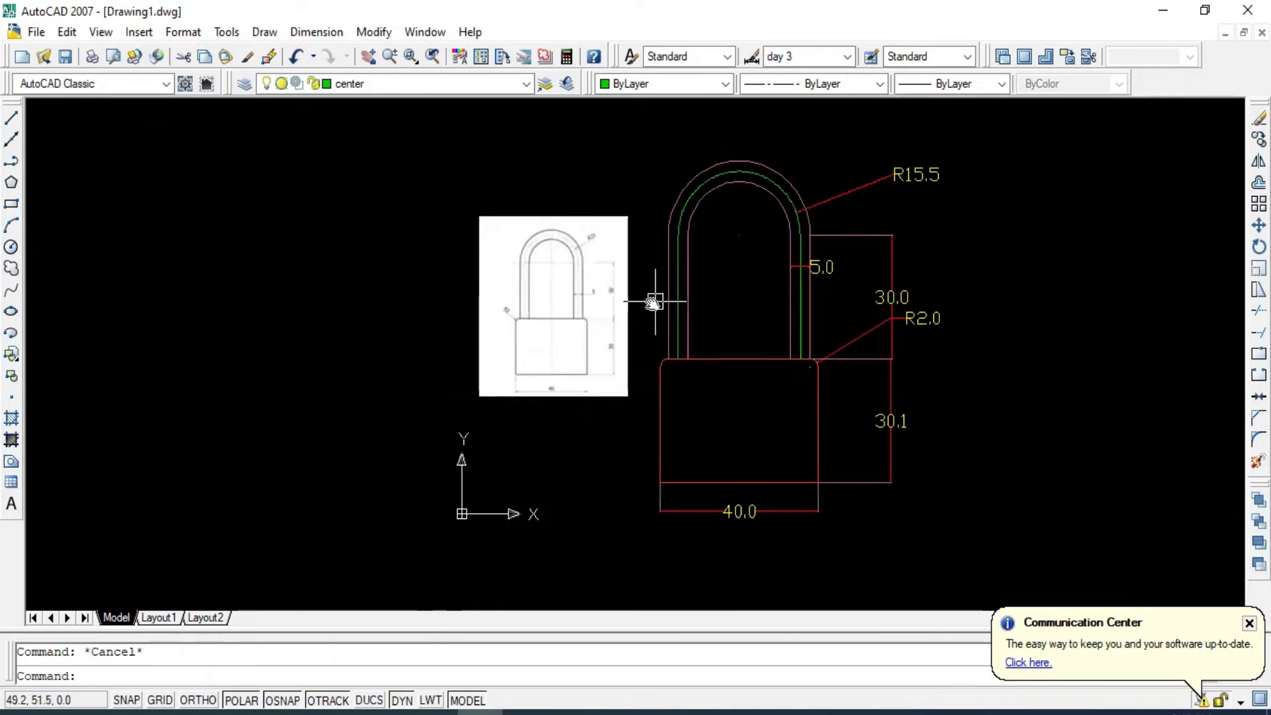
middle_click_drag(655, 302, 458, 306)
left_click(432, 240)
key("Escape")
Zoom and pan the padlock further right, then fit the whole drawing in view.
scroll(558, 289, "up", 2)
scroll(557, 293, "up", 2)
scroll(557, 294, "up", 1)
scroll(557, 293, "up", 1)
scroll(557, 293, "down", 3)
scroll(558, 293, "down", 4)
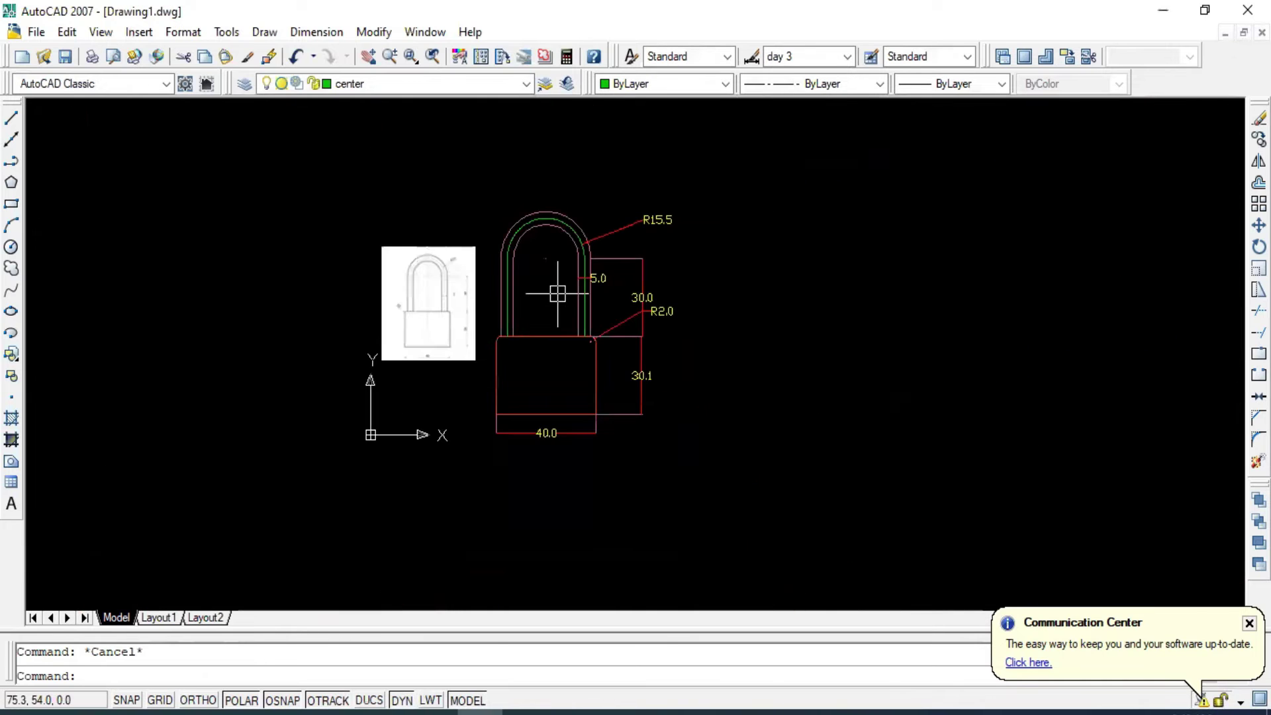
scroll(557, 293, "up", 3)
scroll(558, 287, "down", 2)
middle_click_drag(562, 287, 654, 287)
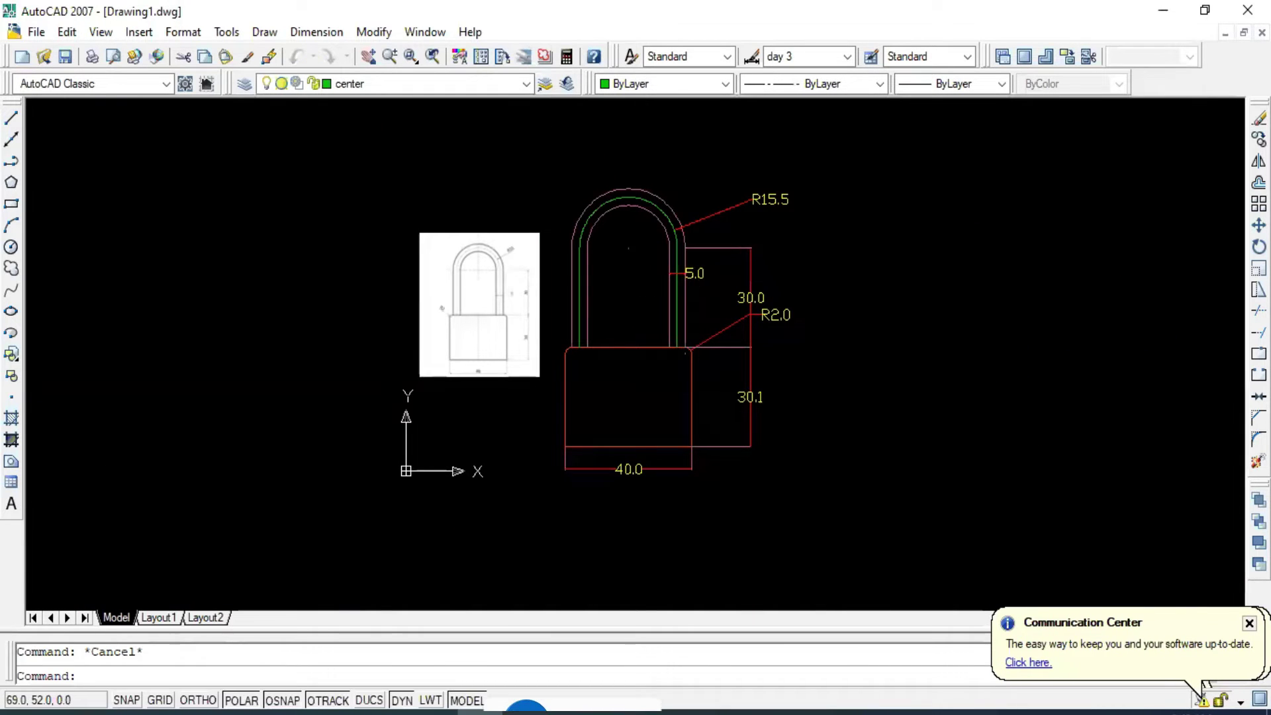
middle_click(625, 299)
middle_click(624, 299)
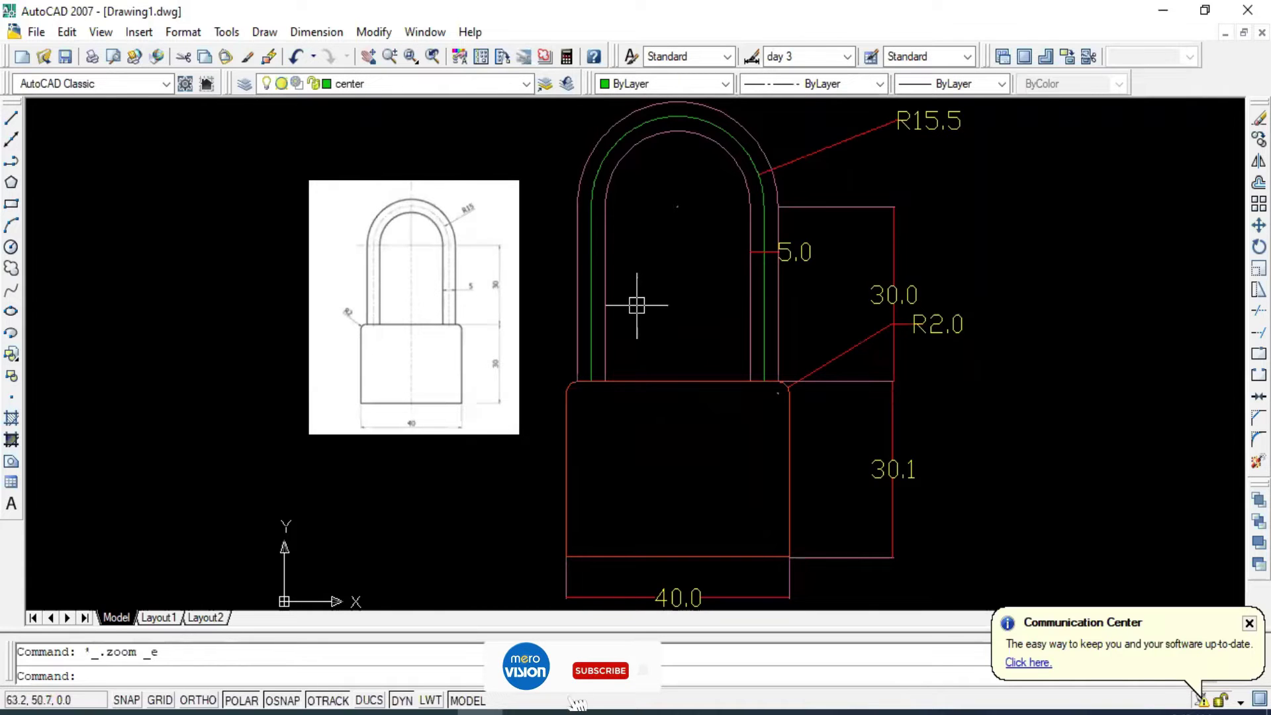
type("z")
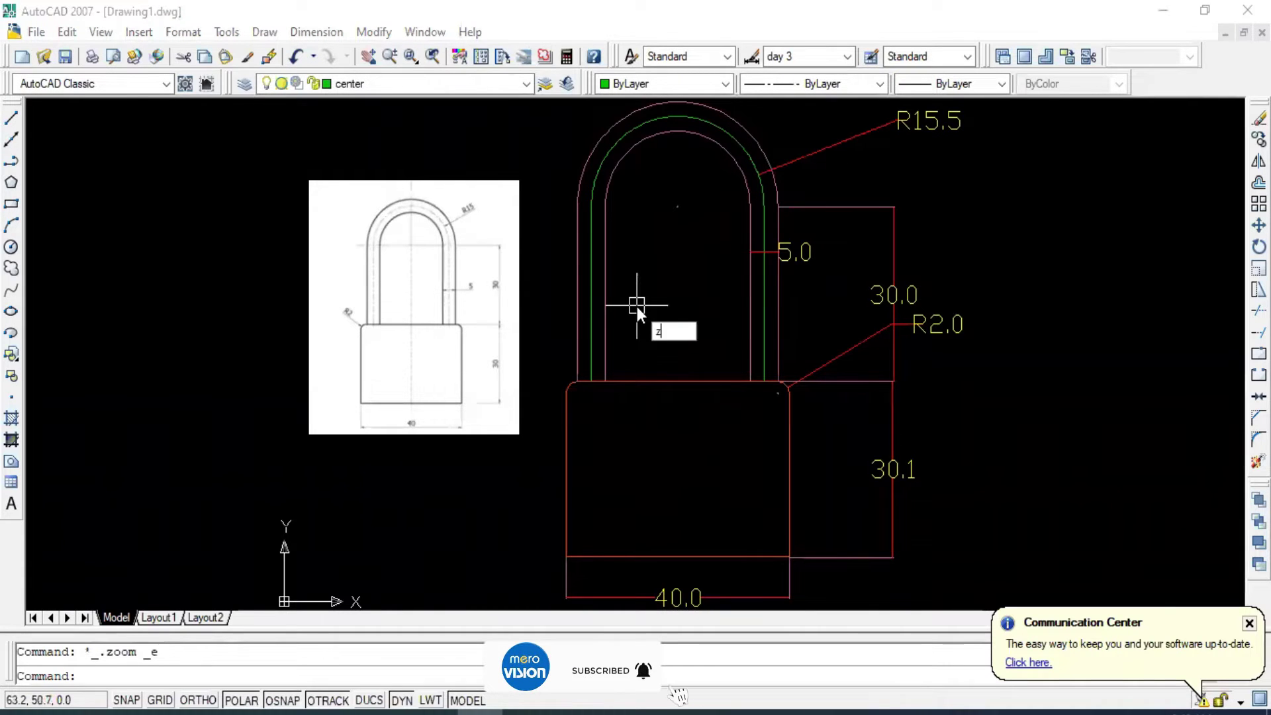
key("Return")
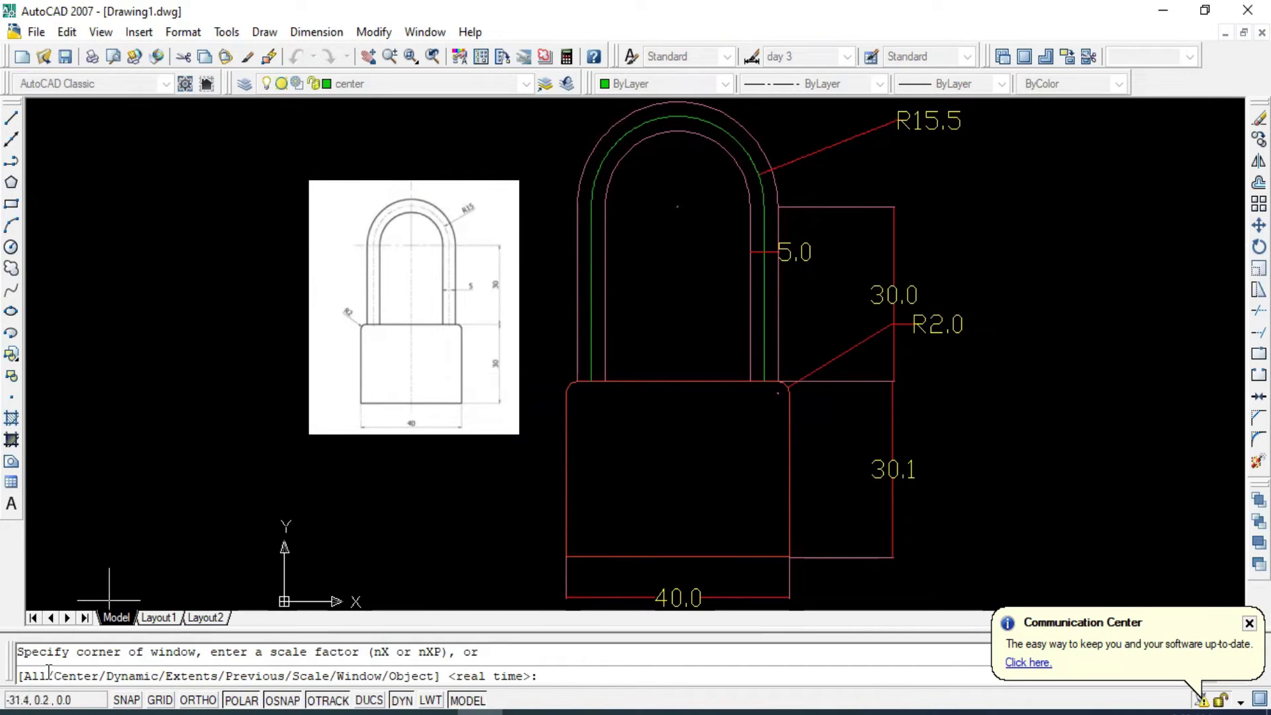
Zoom to All, then to the Extents of the drawing.
type("a")
key("Return")
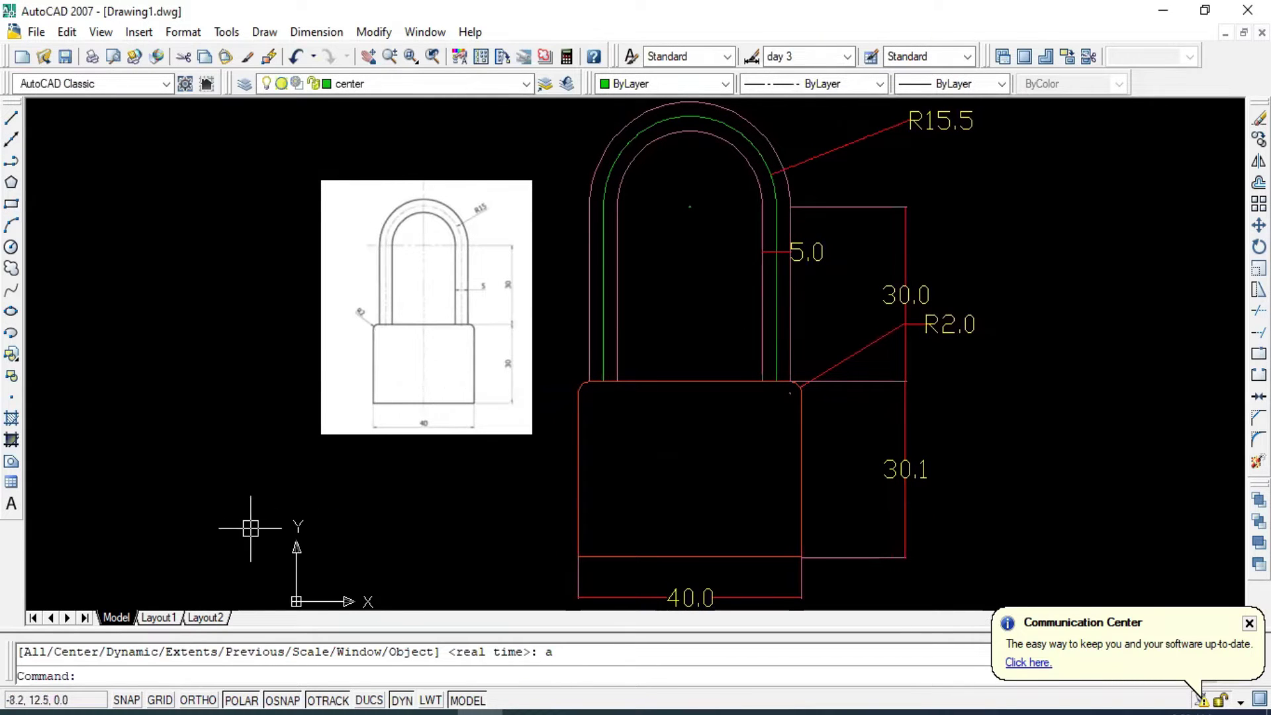
scroll(645, 336, "up", 5)
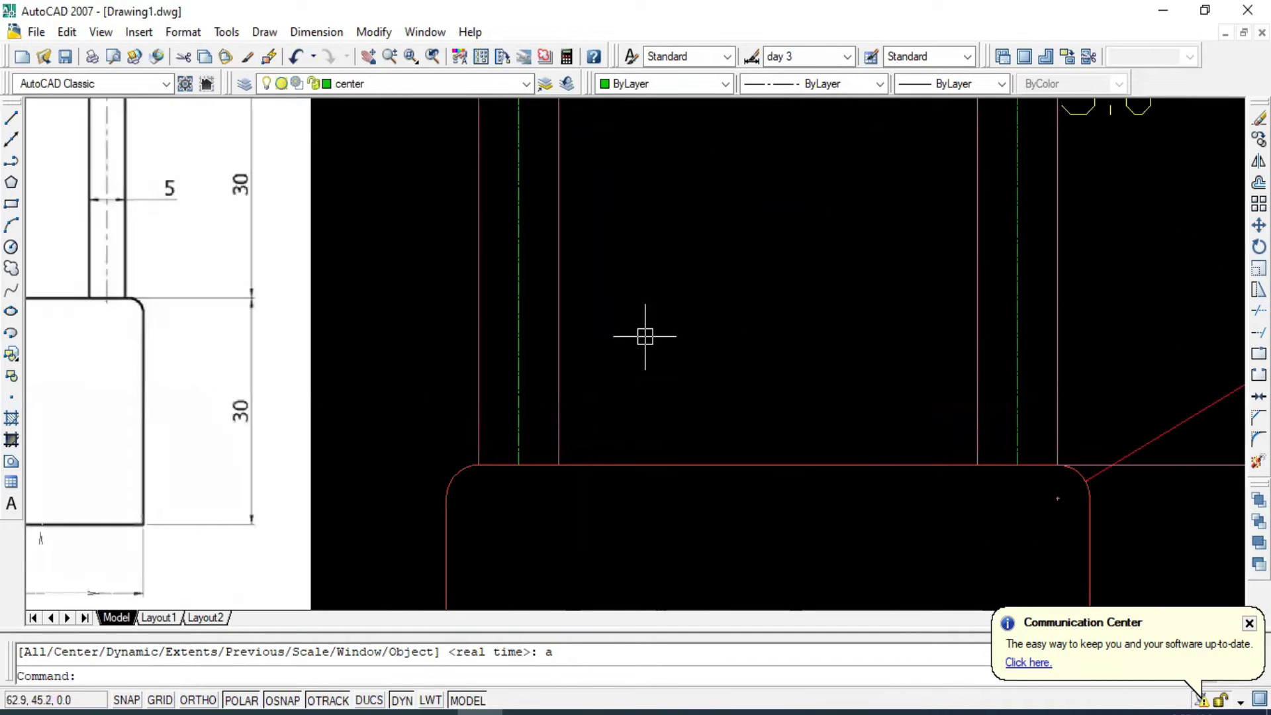
type("z")
key("Return")
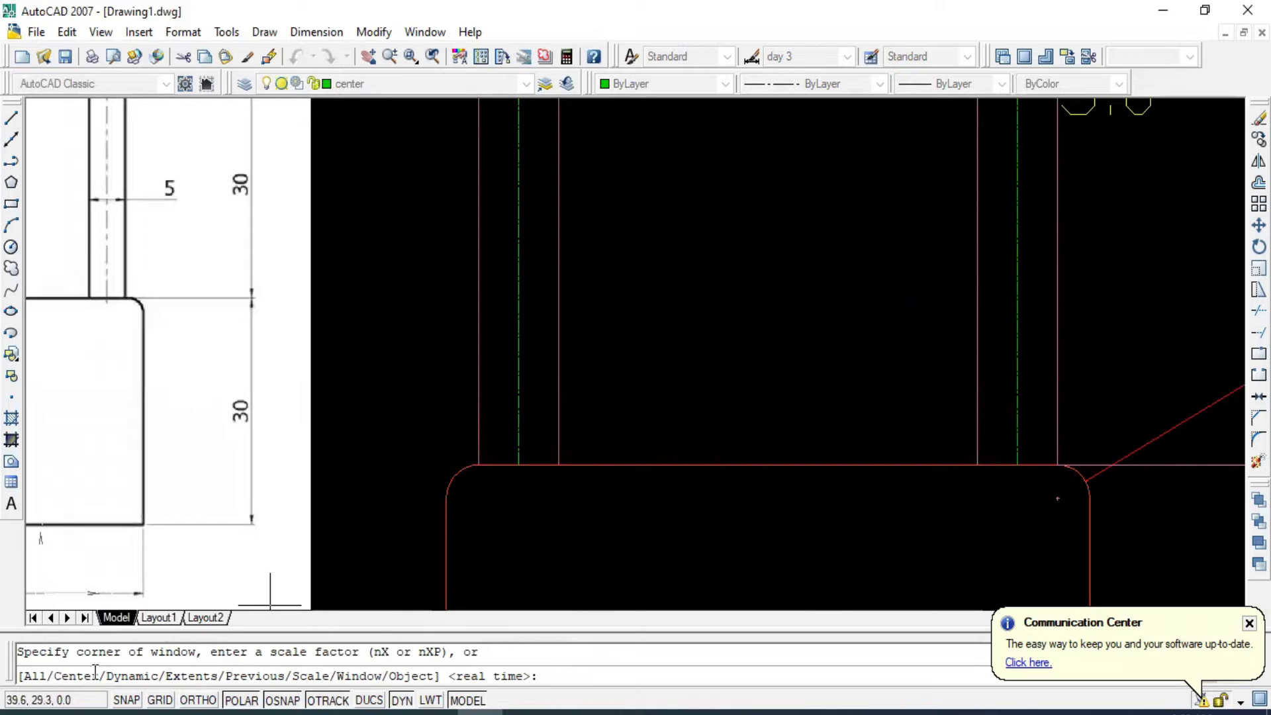
type("e")
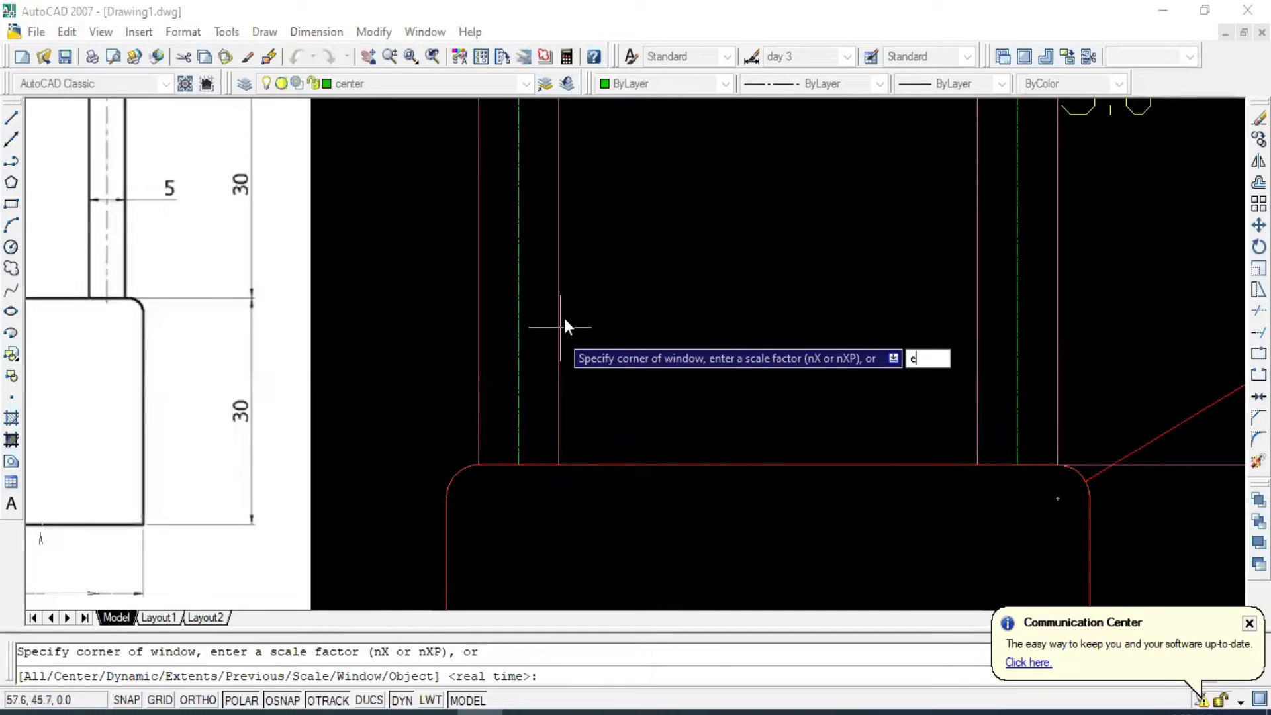
key("Return")
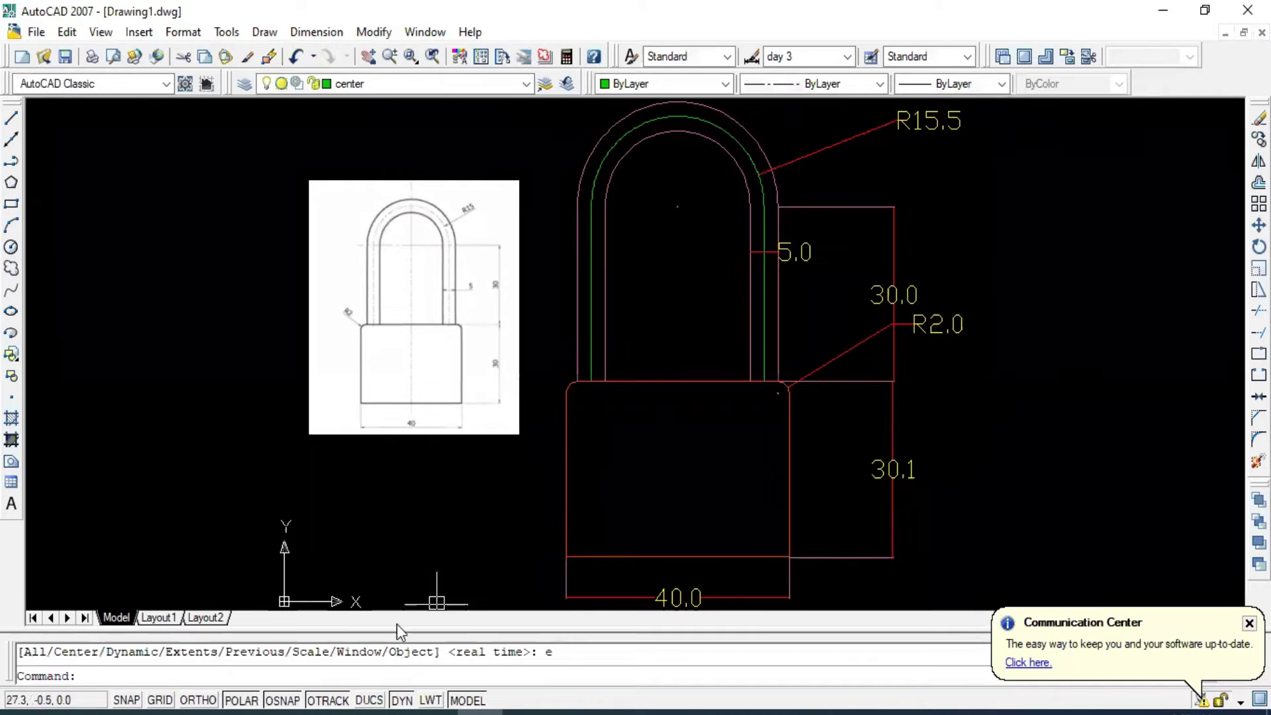
Zoom a window around the shackle for a close-up.
type("z")
key("Return")
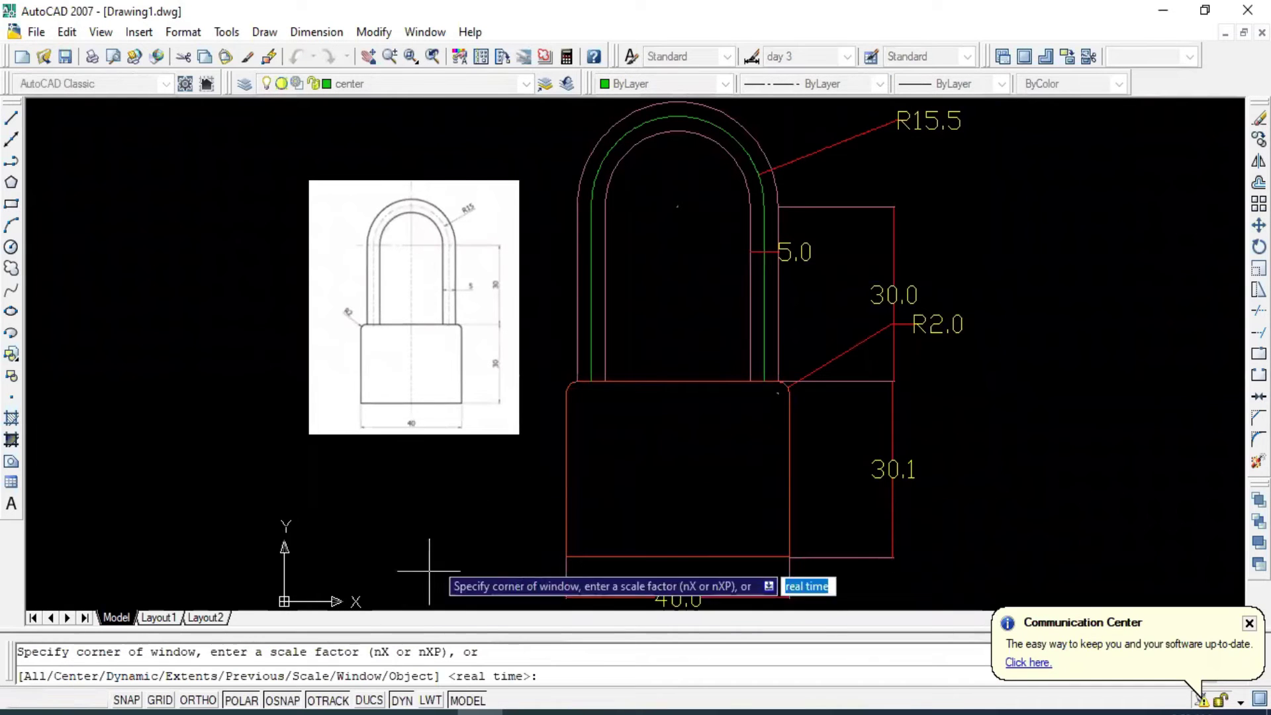
type("w")
key("Return")
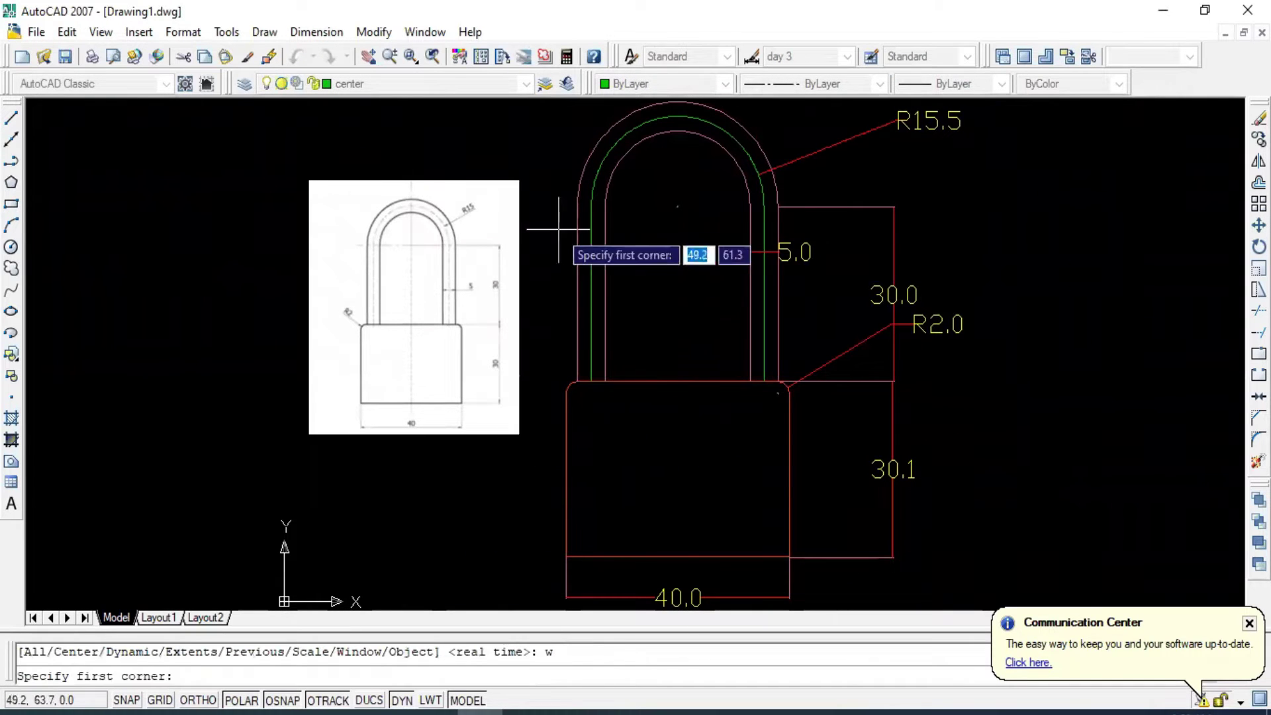
left_click(564, 152)
left_click(719, 392)
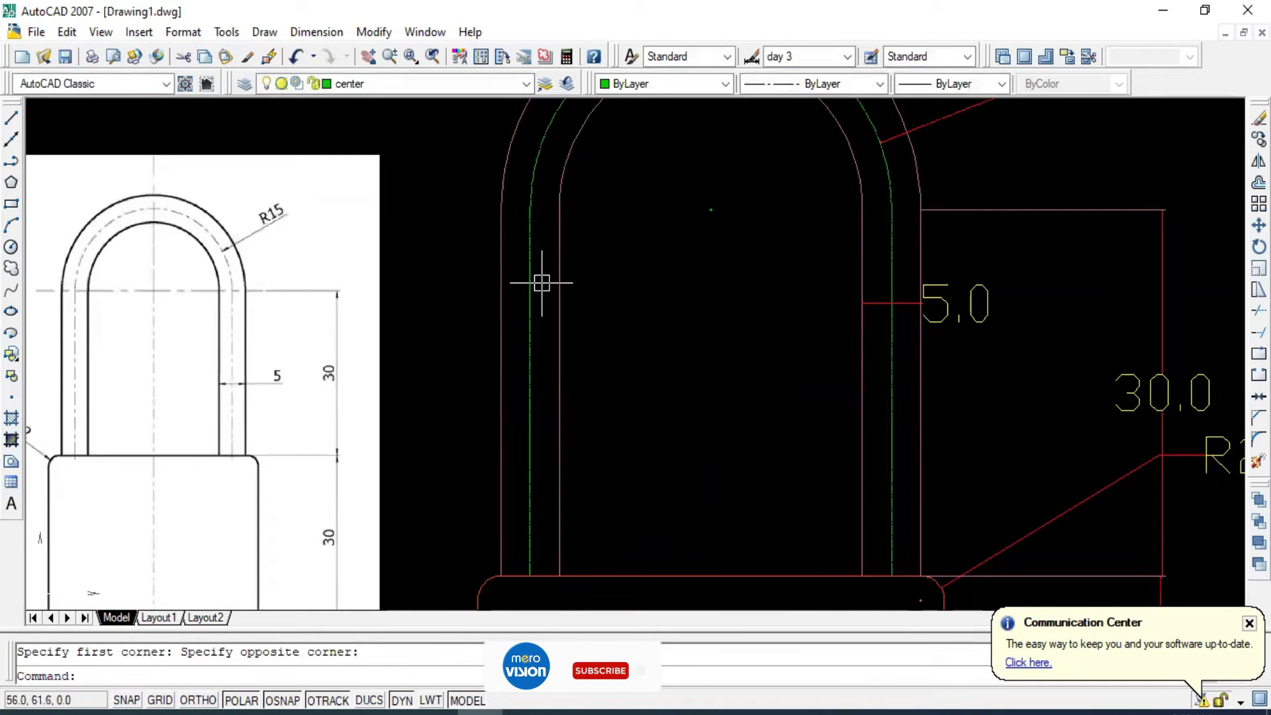
Return to the previous view, then pan and zoom out to a smaller padlock view.
type("z")
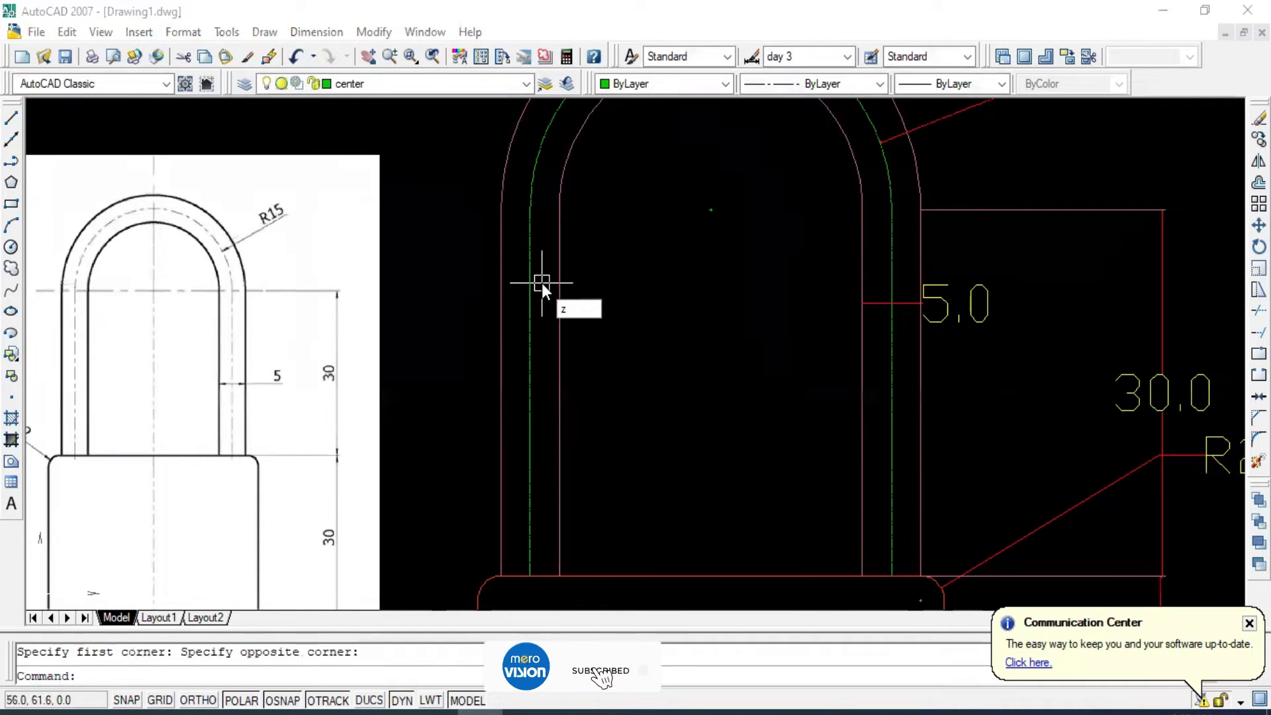
key("Return")
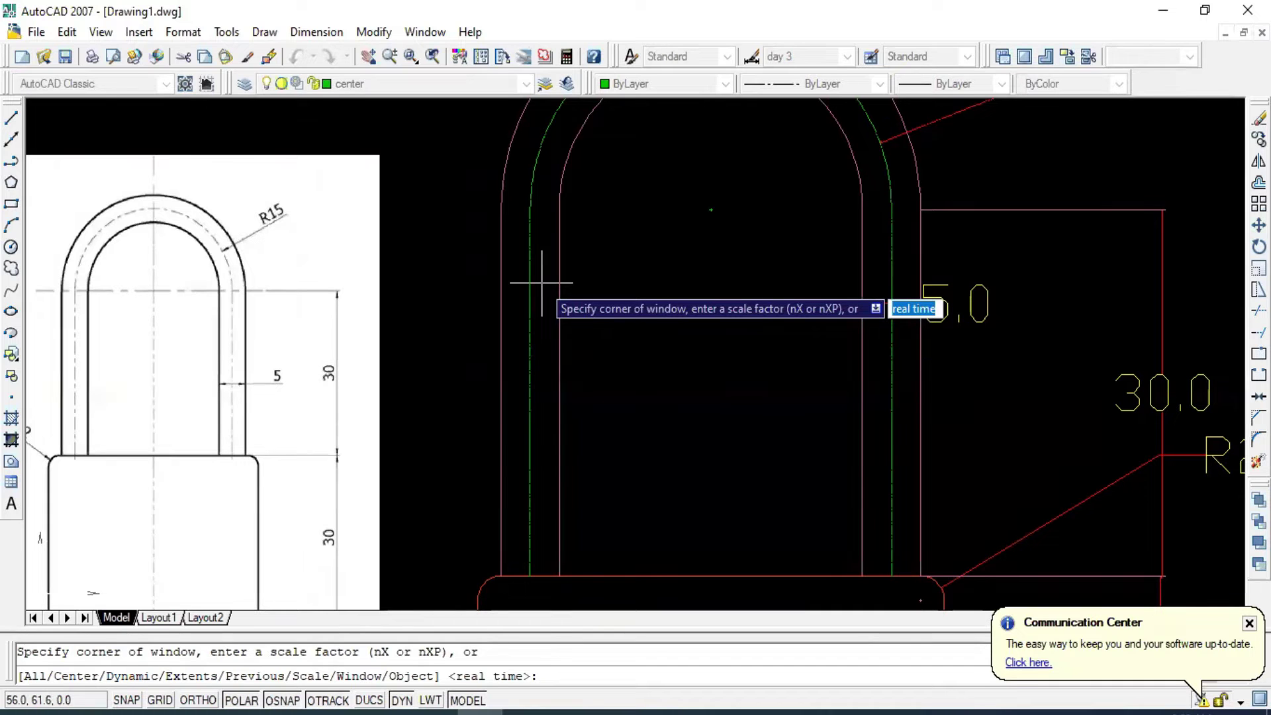
type("p")
key("Return")
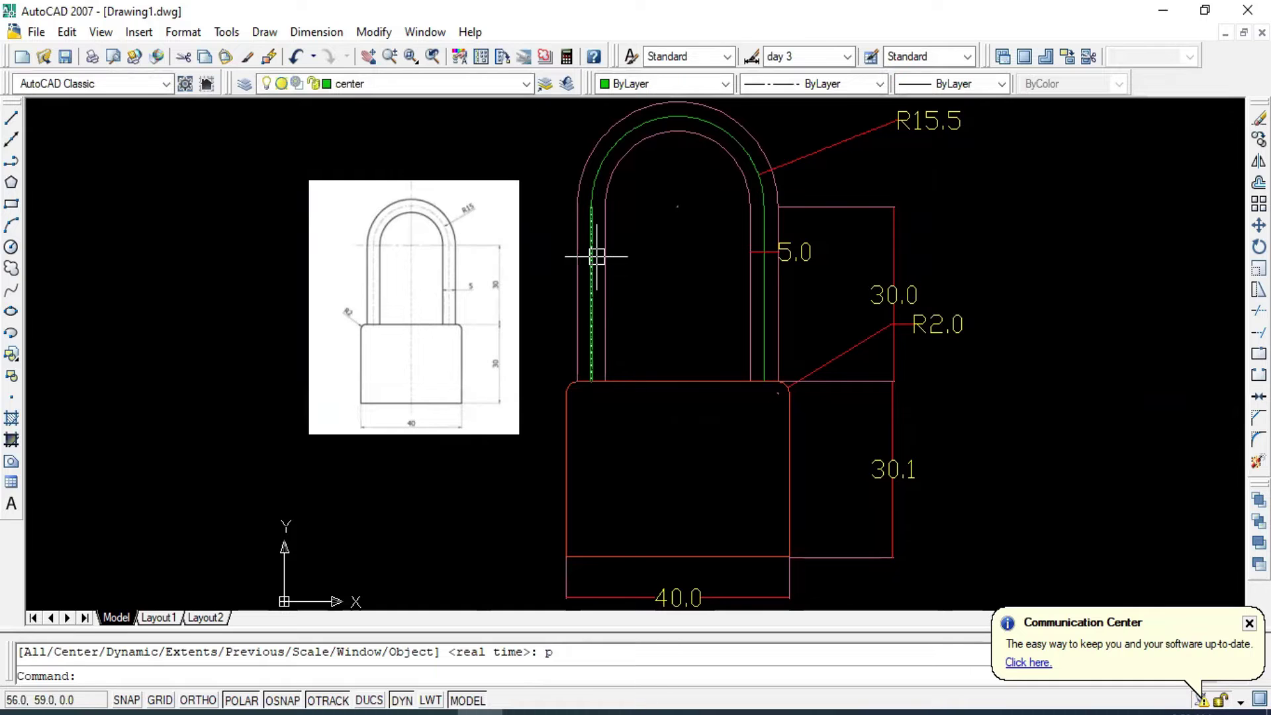
key("Escape")
mouse_move(636, 278)
middle_mouse_down()
mouse_move(607, 305)
mouse_move(491, 300)
middle_mouse_up()
scroll(463, 297, "down", 2)
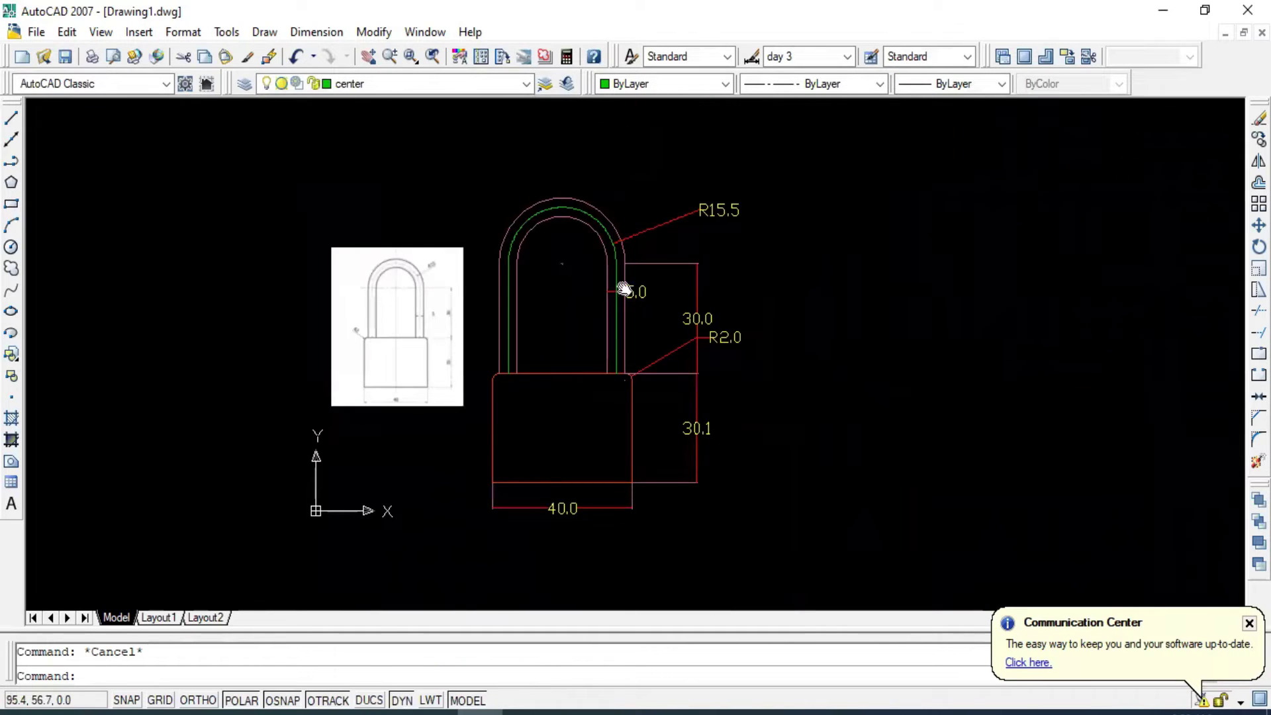
middle_click_drag(625, 286, 514, 244)
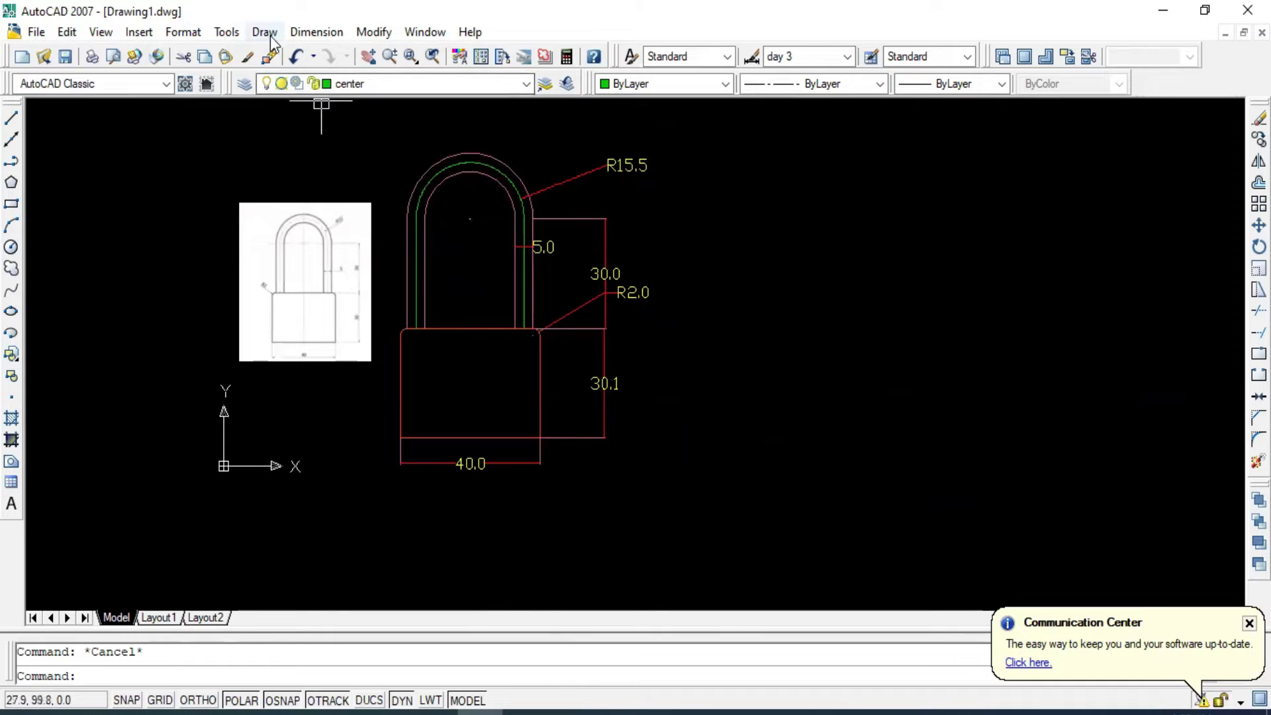
Attach the draw 2 spanner image as a raster reference right of the padlock.
left_click(140, 33)
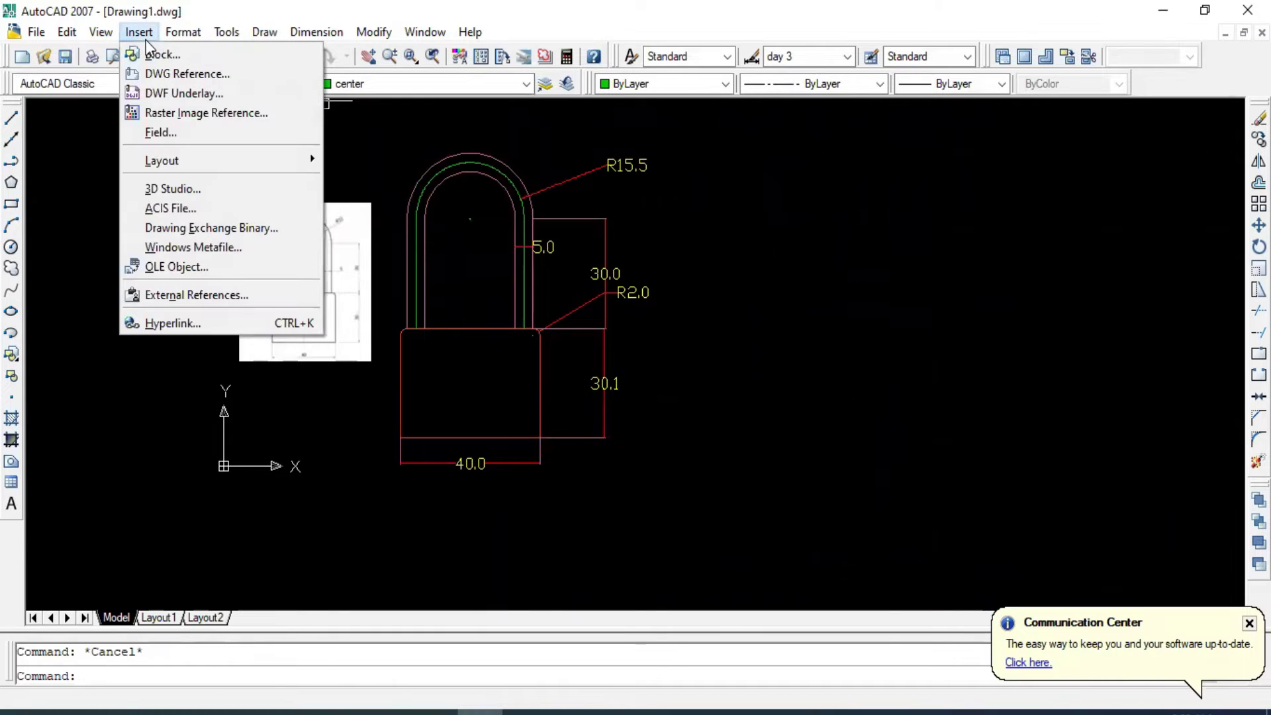
left_click(167, 112)
left_click(618, 337)
scroll(546, 341, "down", 2)
scroll(536, 359, "up", 2)
scroll(536, 359, "down", 2)
scroll(596, 348, "up", 2)
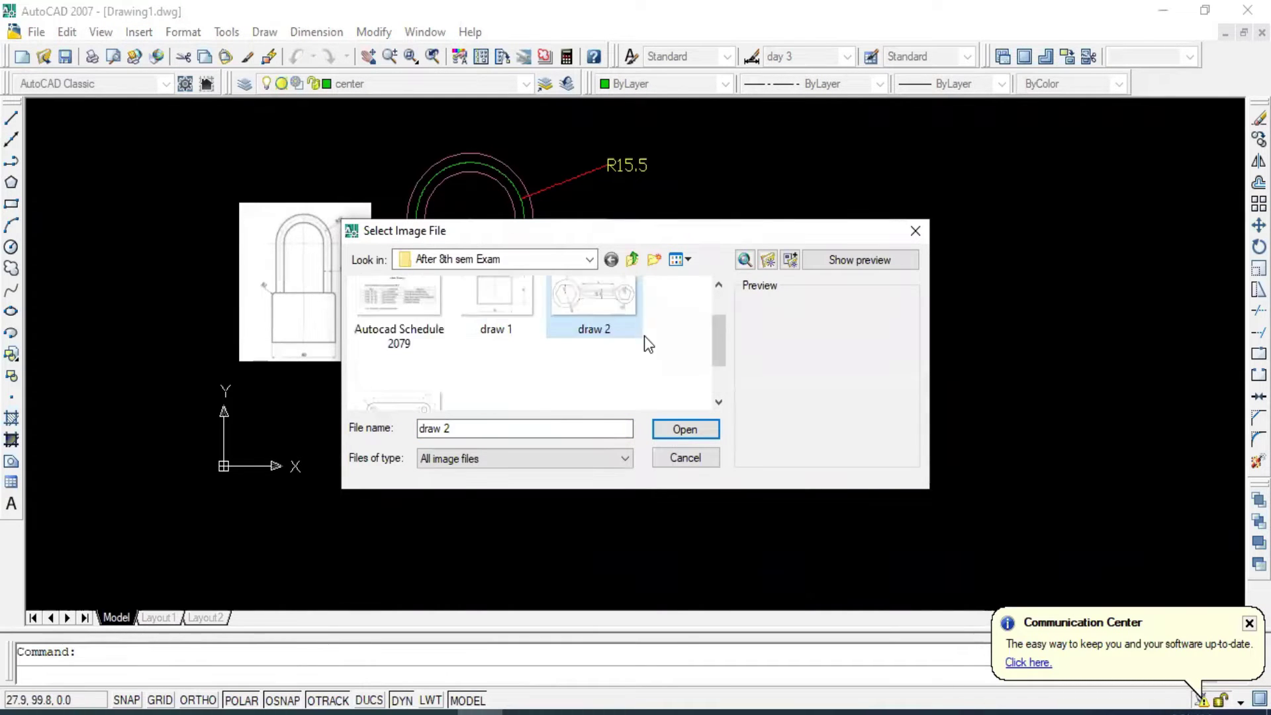
left_click(677, 431)
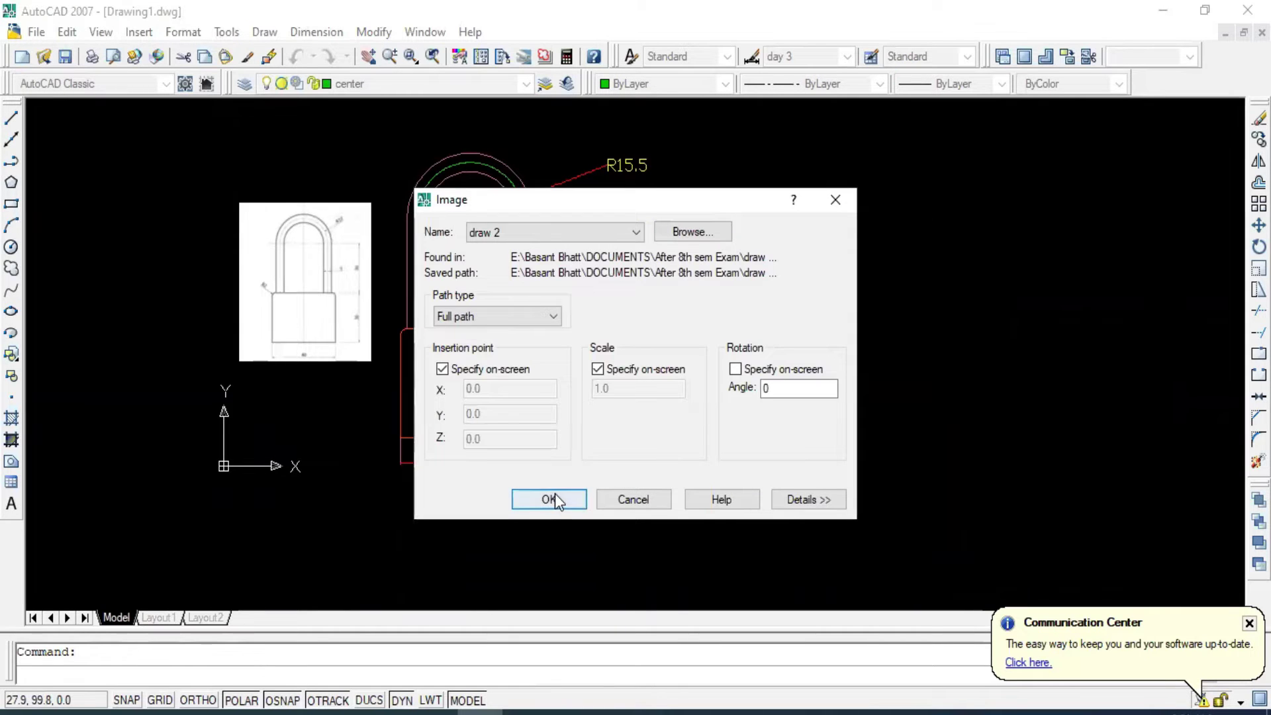
left_click(548, 499)
middle_click_drag(654, 422, 493, 451)
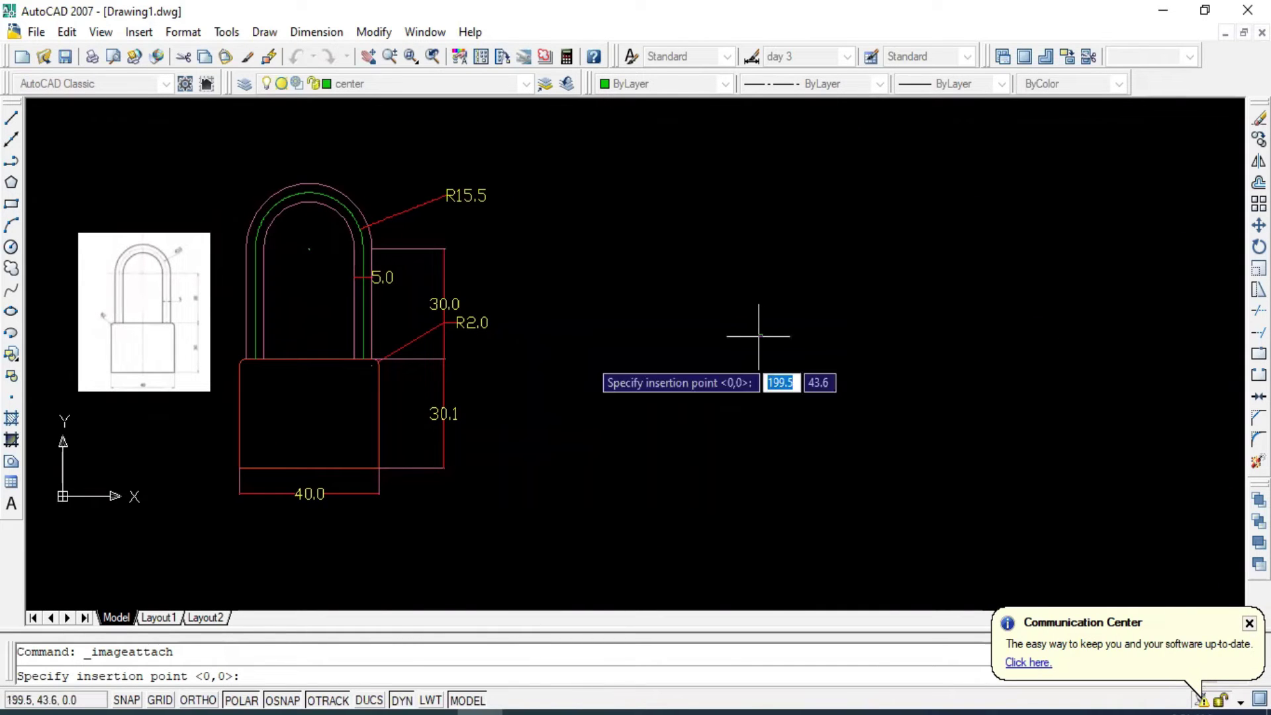
left_click(575, 429)
Keep the image at scale 1 and pan until the spanner image fills the canvas's left side.
left_click(751, 251)
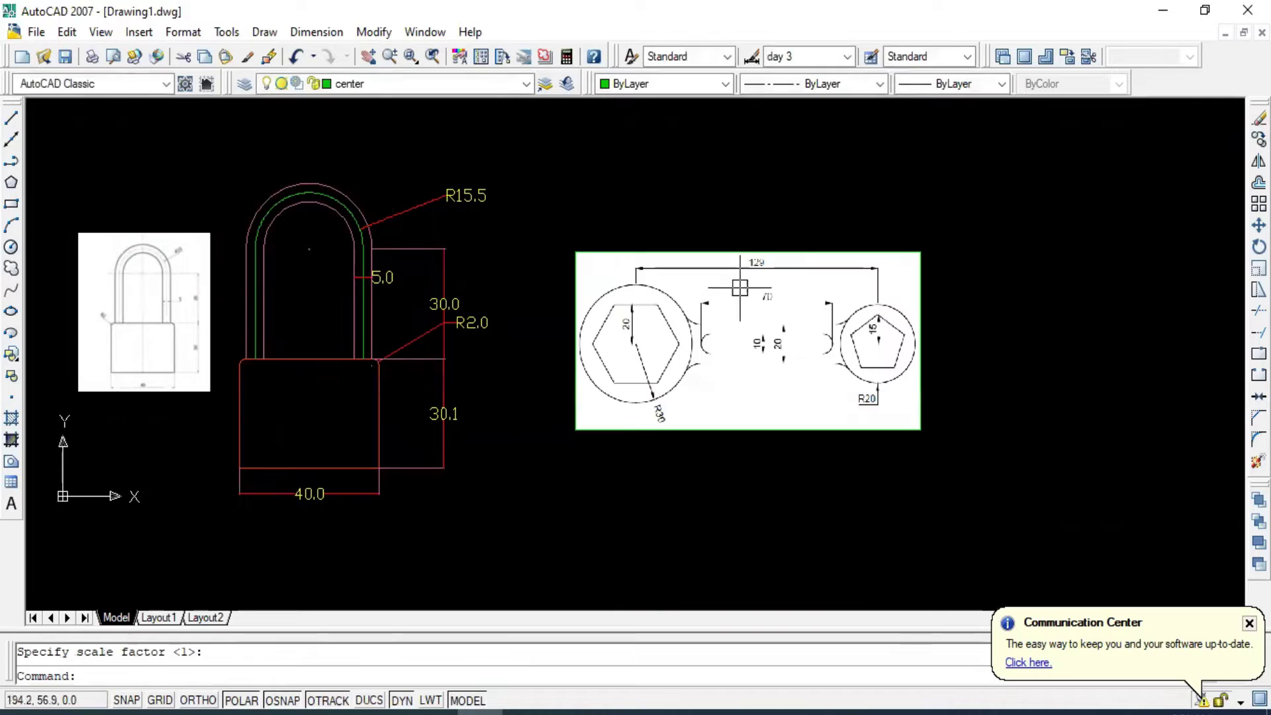
scroll(742, 312, "up", 2)
scroll(743, 311, "up", 1)
mouse_move(742, 311)
middle_mouse_down()
mouse_move(445, 288)
mouse_move(650, 302)
middle_mouse_up()
scroll(510, 288, "down", 2)
scroll(474, 298, "up", 1)
scroll(474, 299, "down", 2)
scroll(649, 303, "down", 2)
scroll(581, 307, "up", 1)
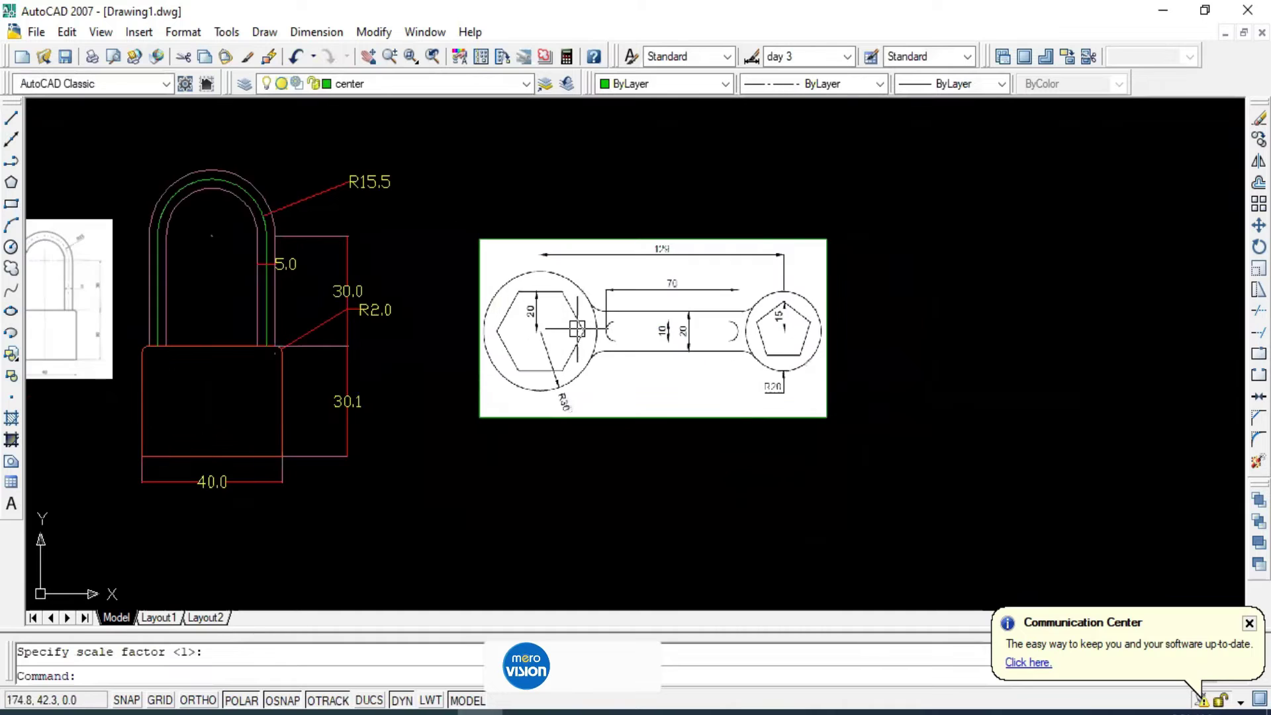
scroll(563, 305, "down", 1)
middle_click_drag(927, 291, 557, 279)
scroll(557, 279, "up", 1)
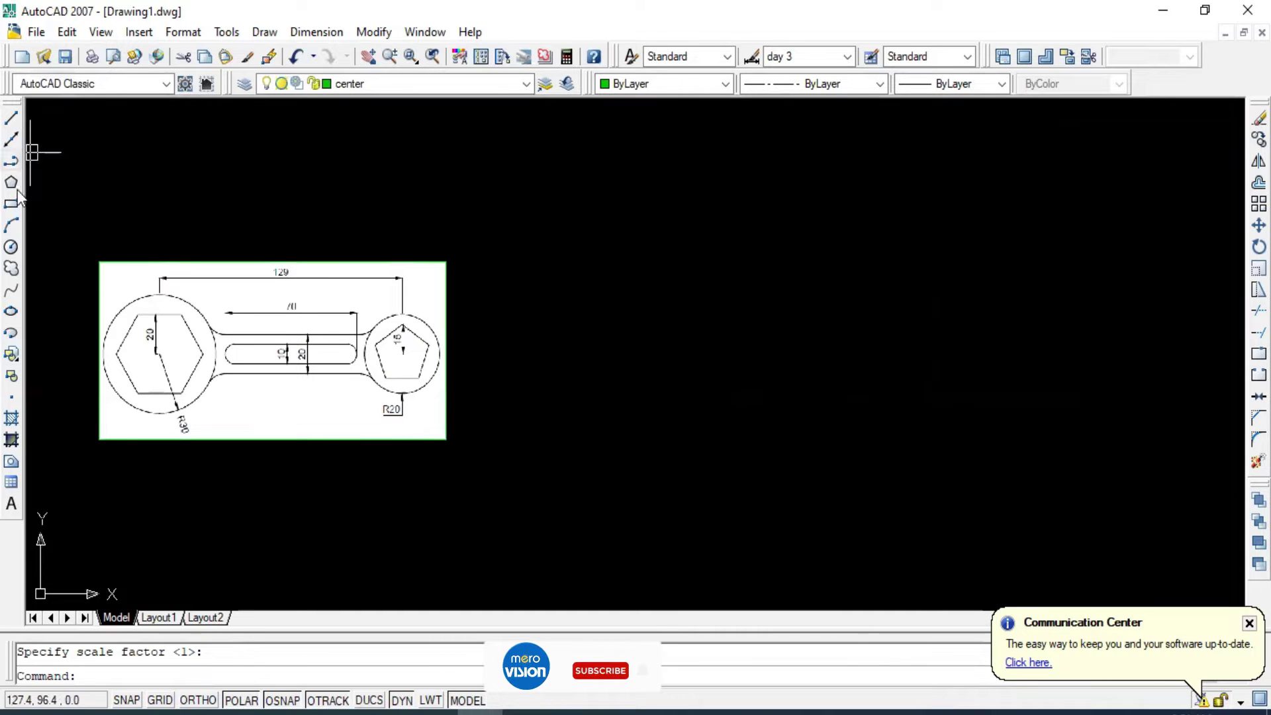
mouse_move(207, 355)
middle_mouse_down()
mouse_move(273, 334)
mouse_move(446, 360)
mouse_move(320, 261)
middle_mouse_up()
scroll(272, 334, "up", 1)
scroll(347, 326, "up", 2)
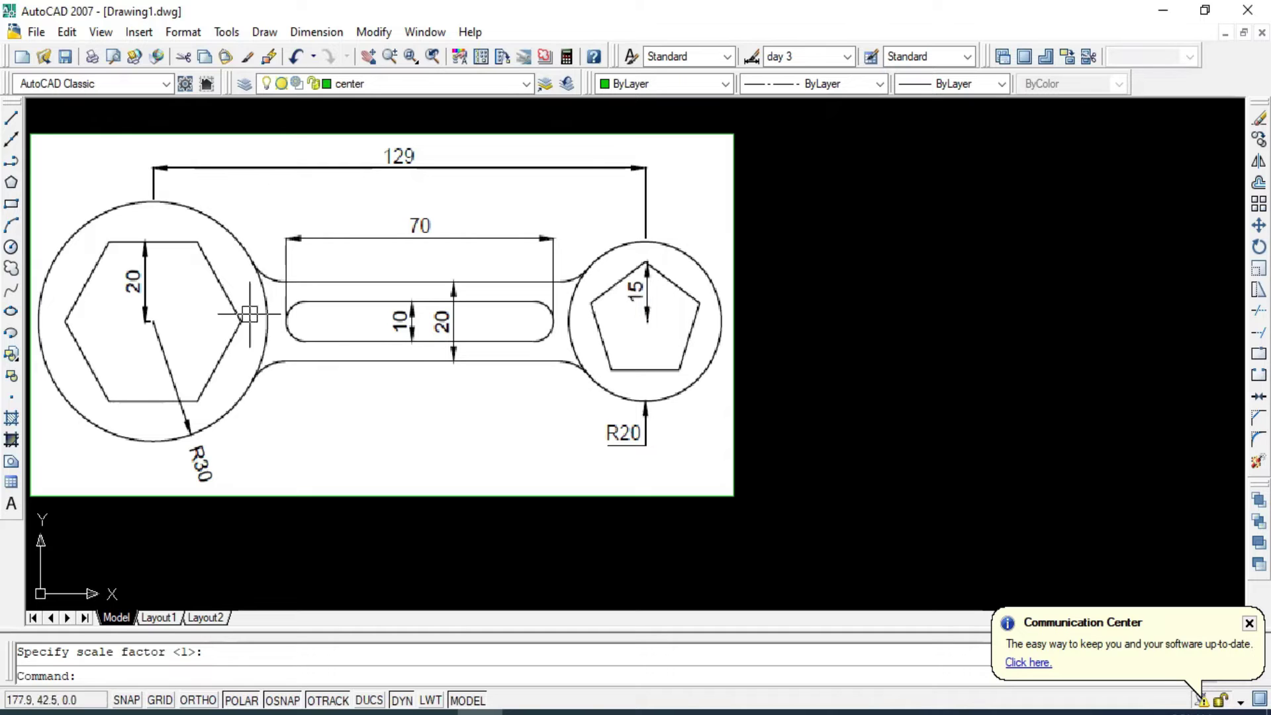
scroll(179, 331, "down", 2)
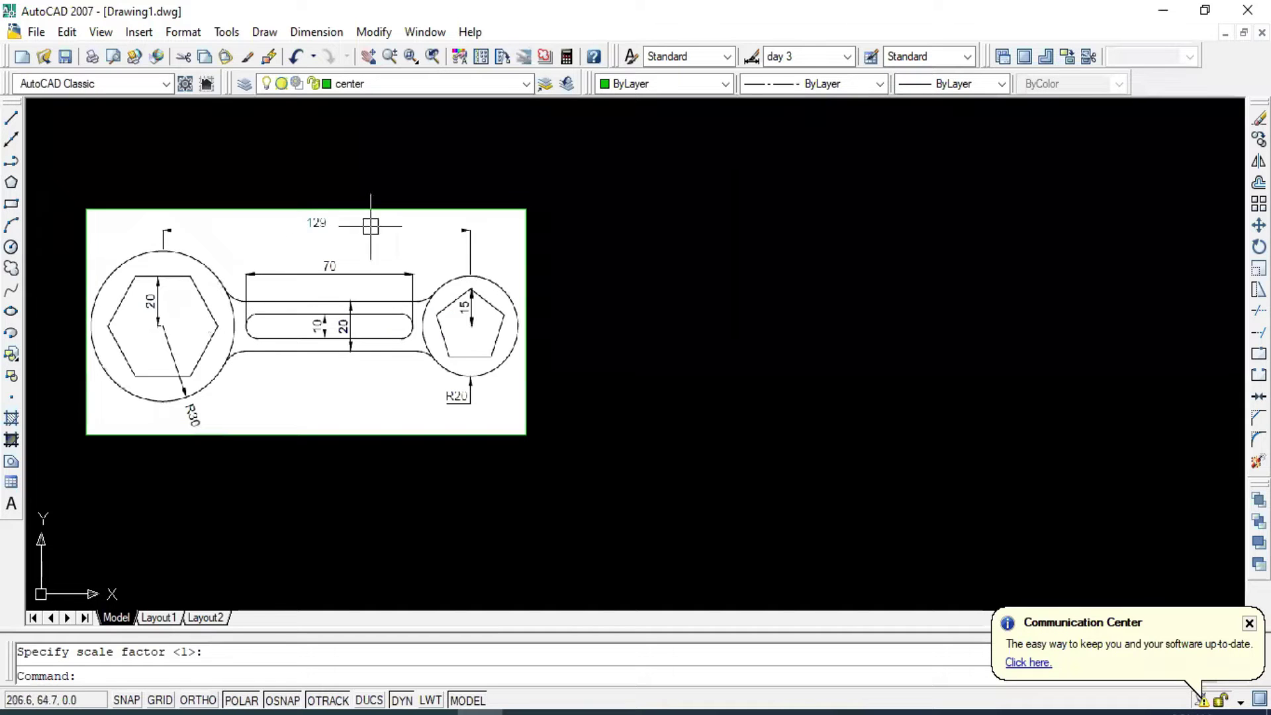
On layer 0, draw horizontal and vertical construction lines through the spanner's base point.
left_click(520, 86)
left_click(363, 104)
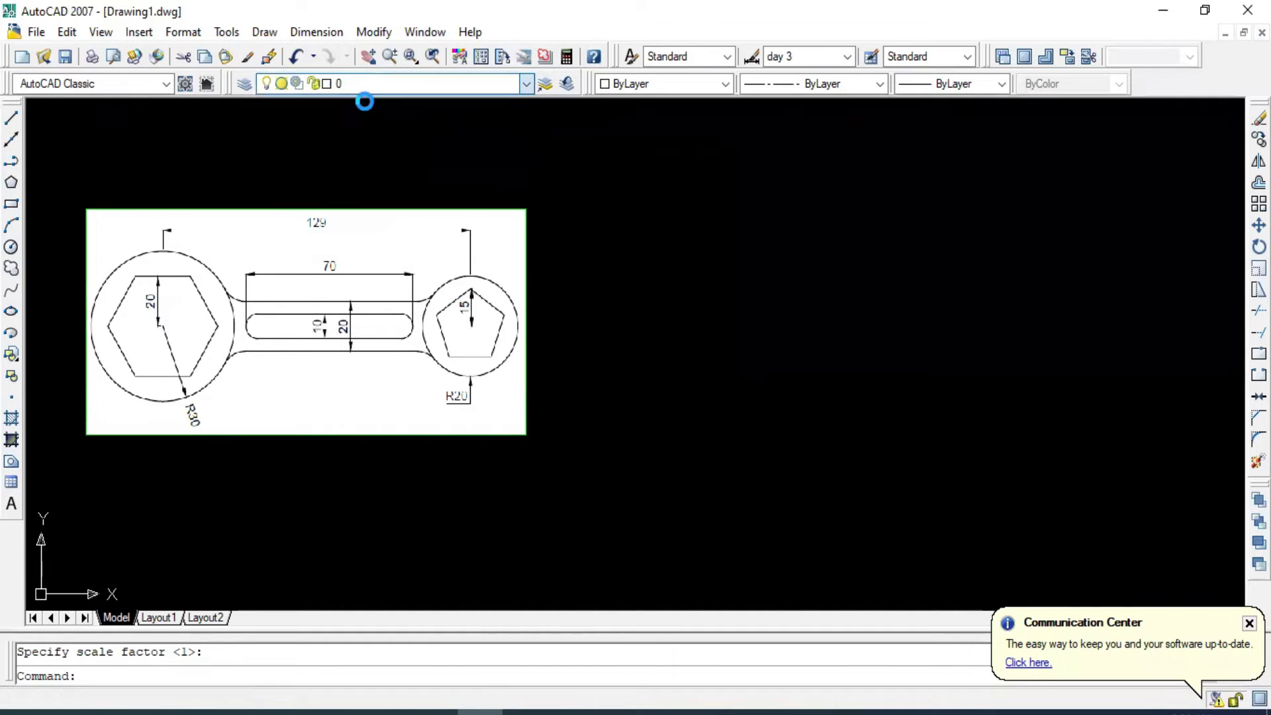
left_click(11, 140)
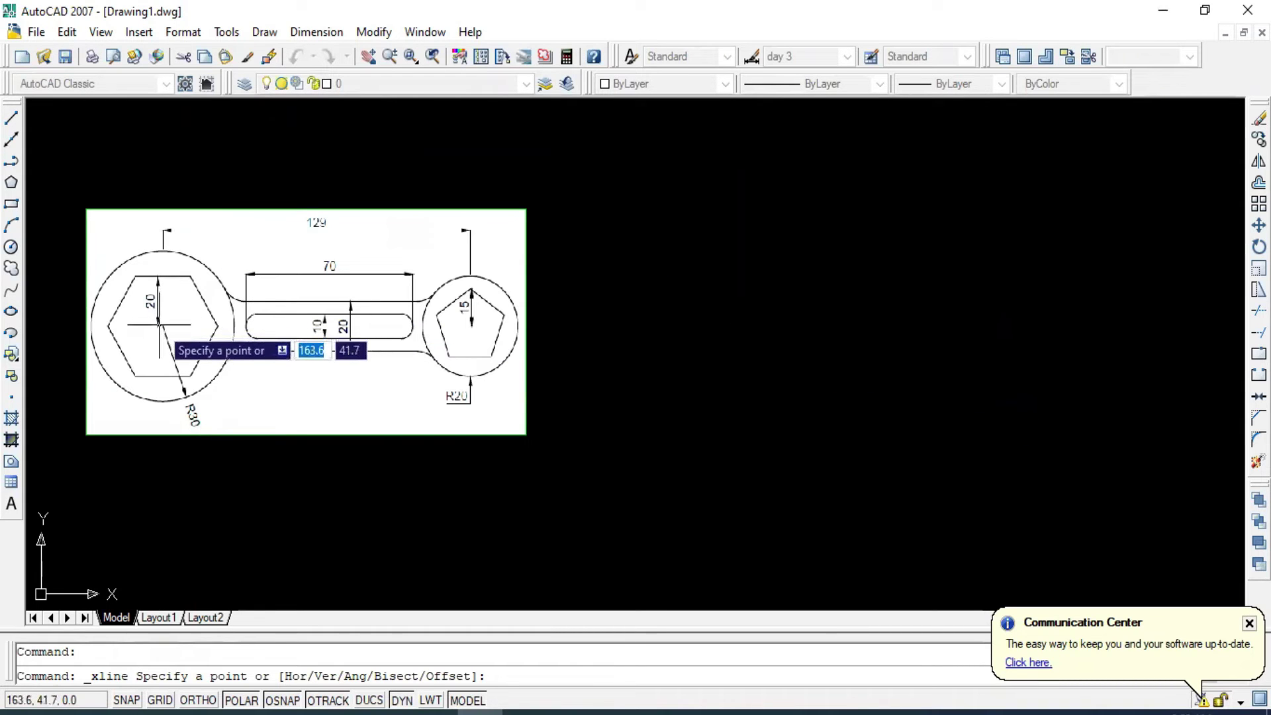
left_click(755, 320)
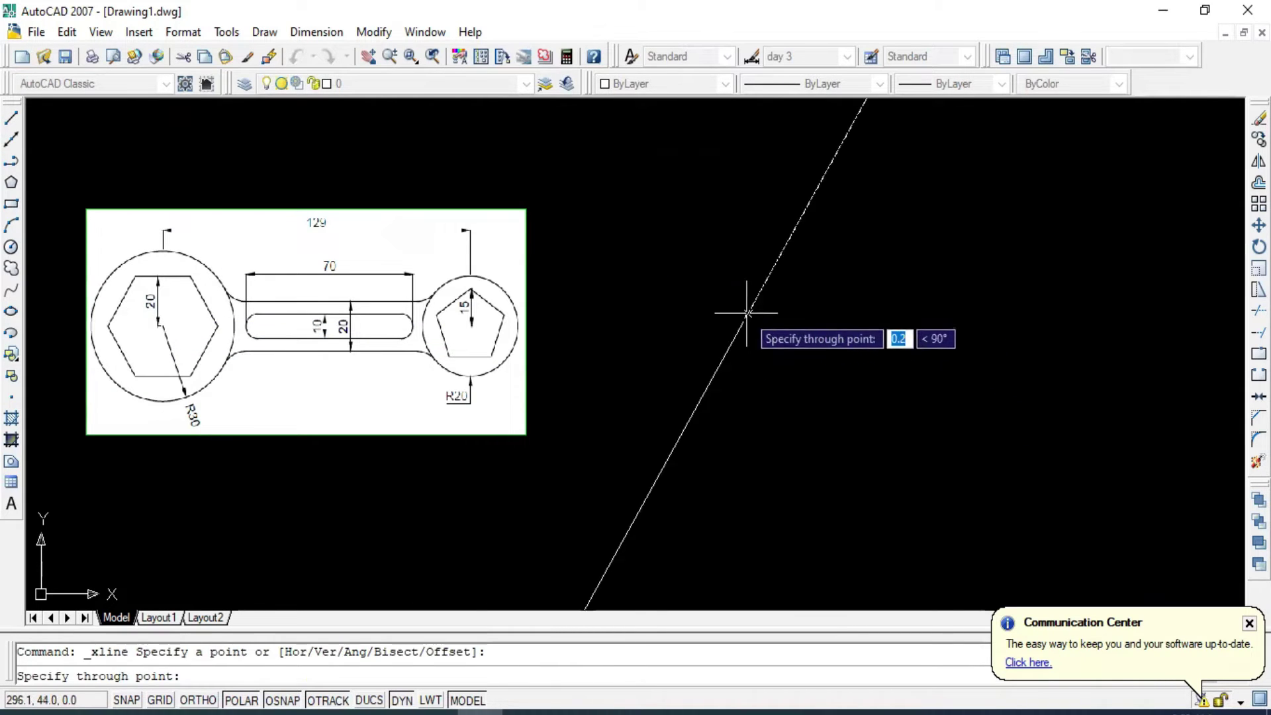
left_click(936, 322)
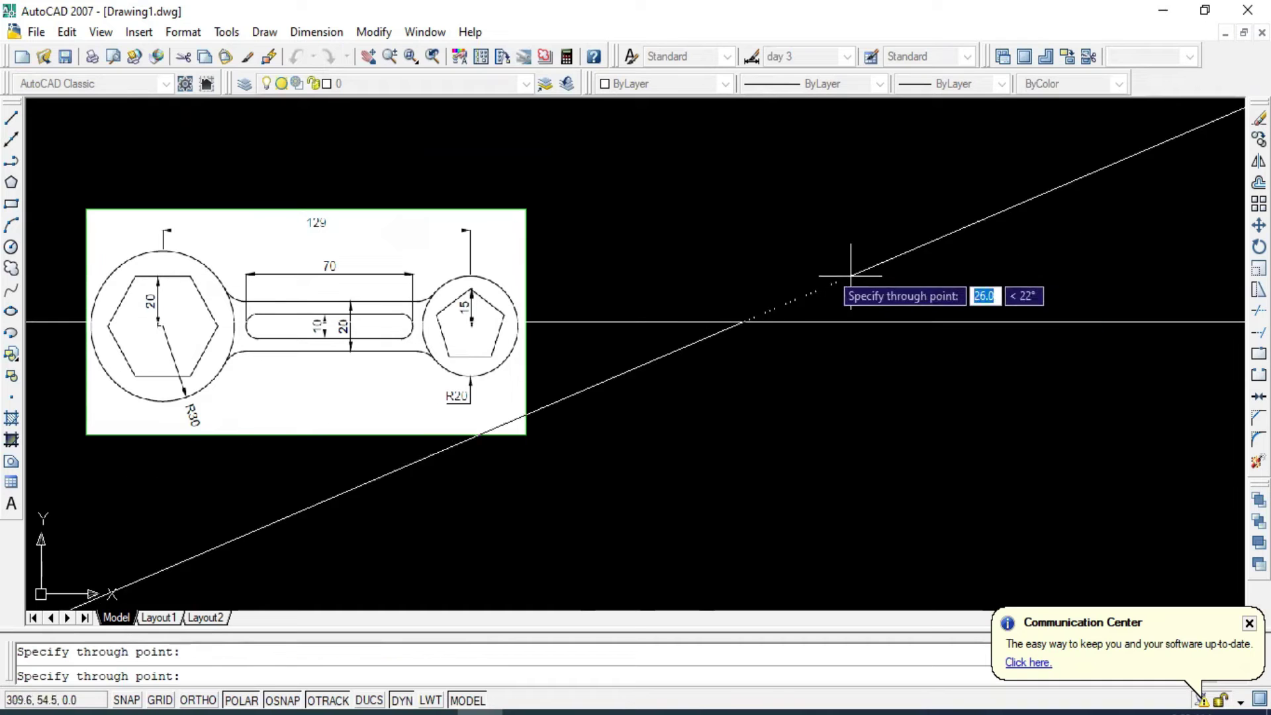
left_click(744, 178)
key("Escape")
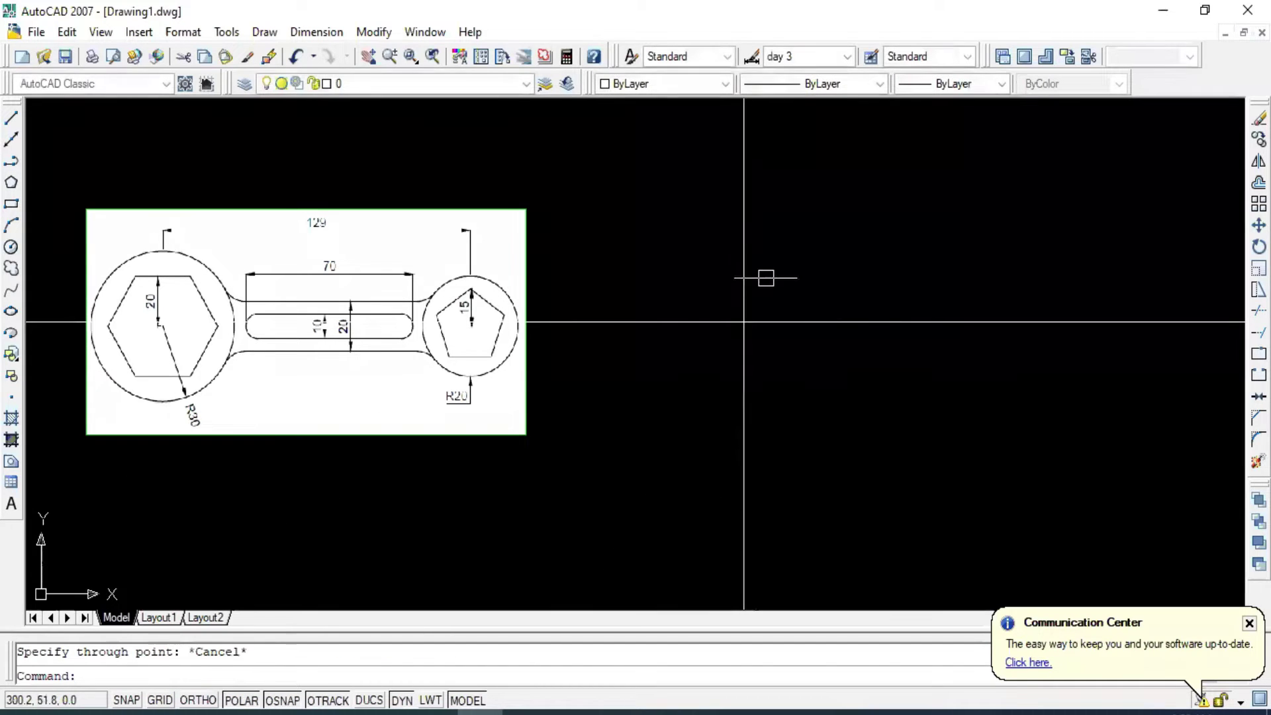
Cancel a stray Line, then zoom and pan to the empty area right of the spanner.
left_click(11, 120)
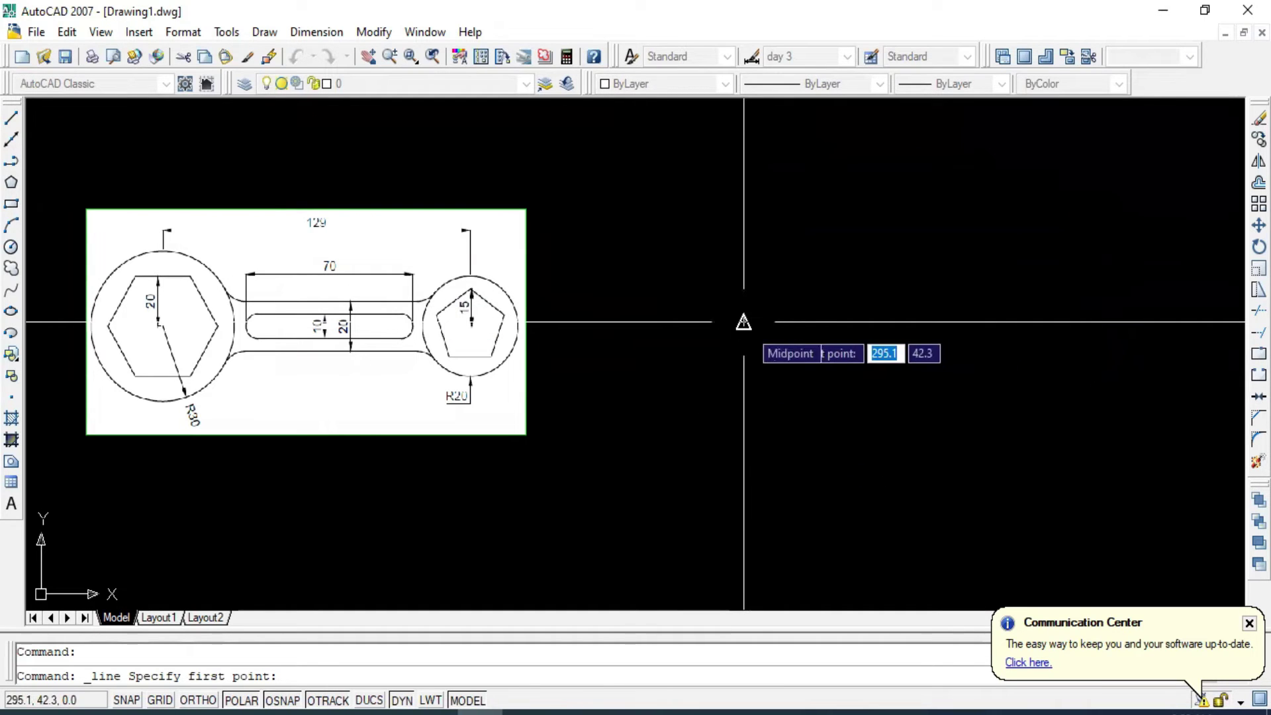
key("Escape")
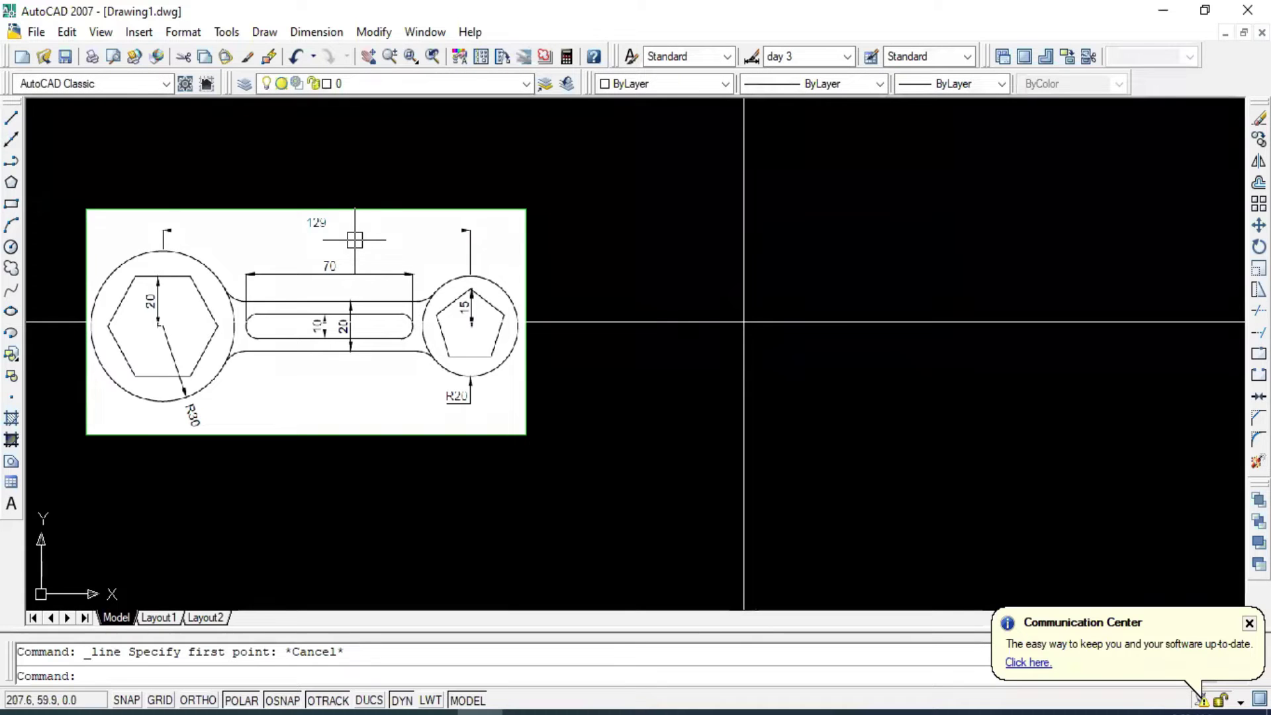
scroll(608, 306, "up", 1)
mouse_move(769, 329)
middle_mouse_down()
mouse_move(608, 307)
mouse_move(997, 322)
middle_mouse_up()
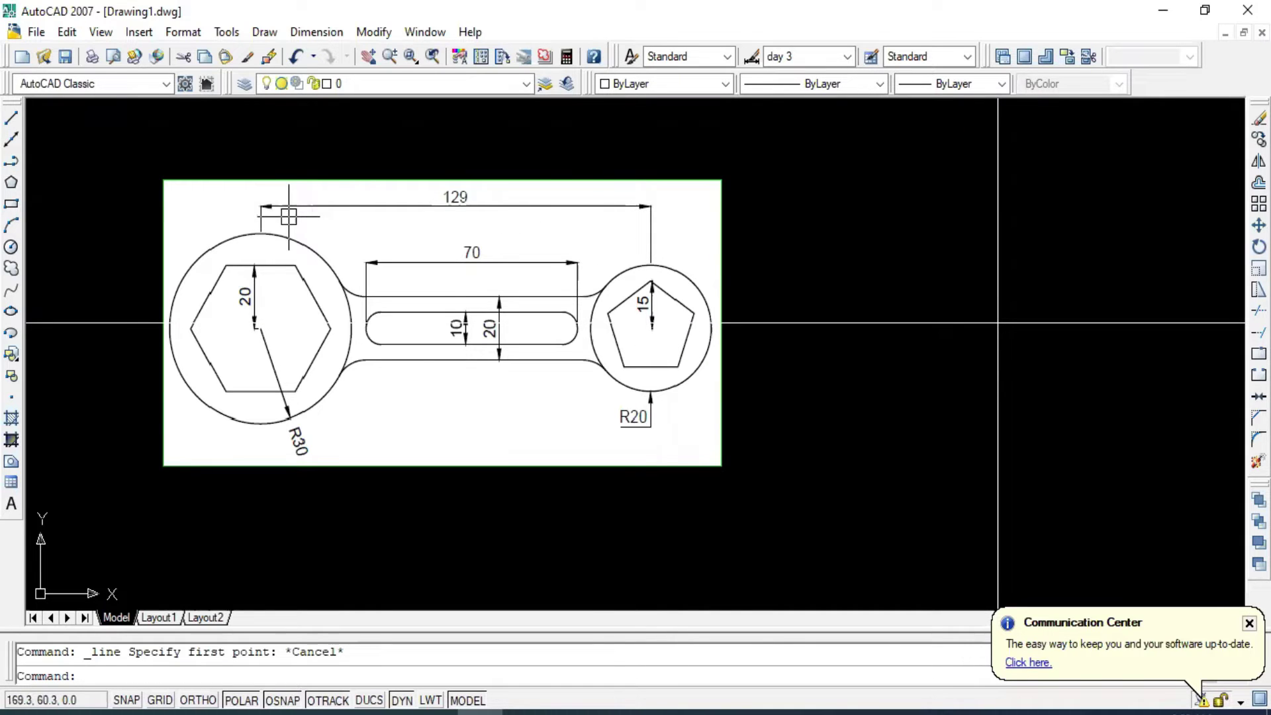
middle_click_drag(730, 240, 340, 254)
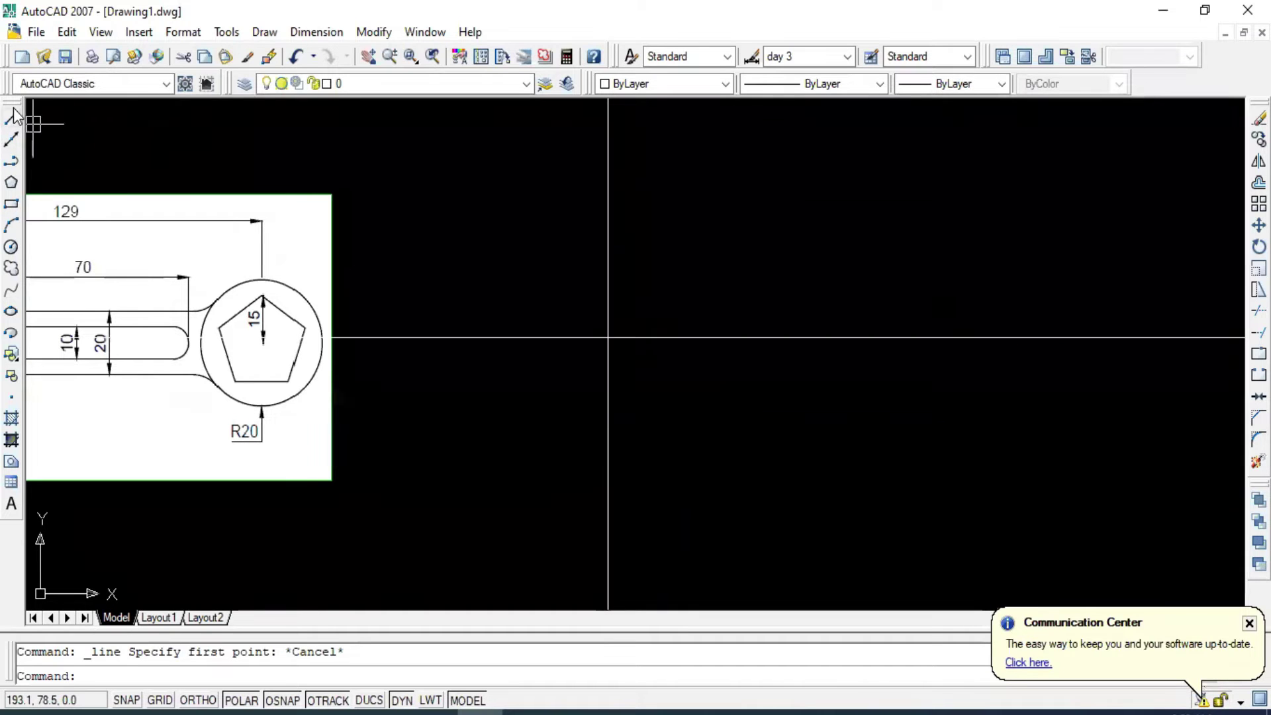
left_click(12, 141)
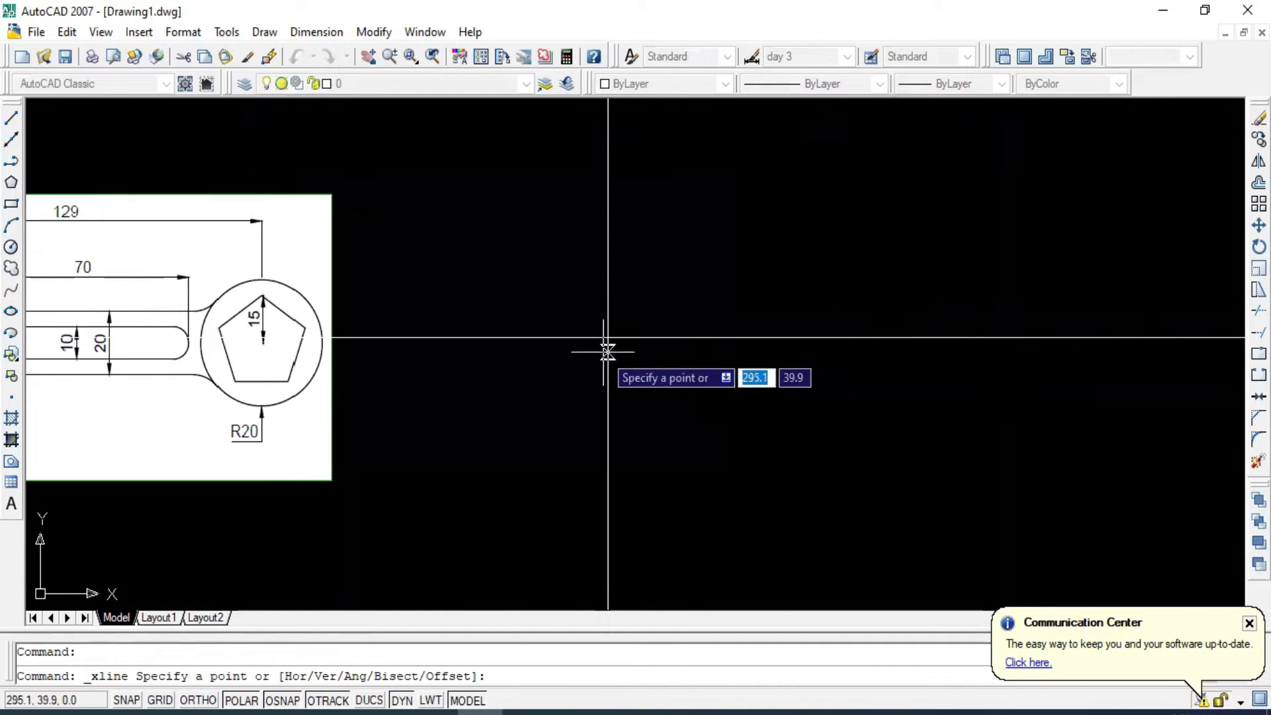
Offset the first vertical construction line 129 units to the right to match the spanner length.
key("Escape")
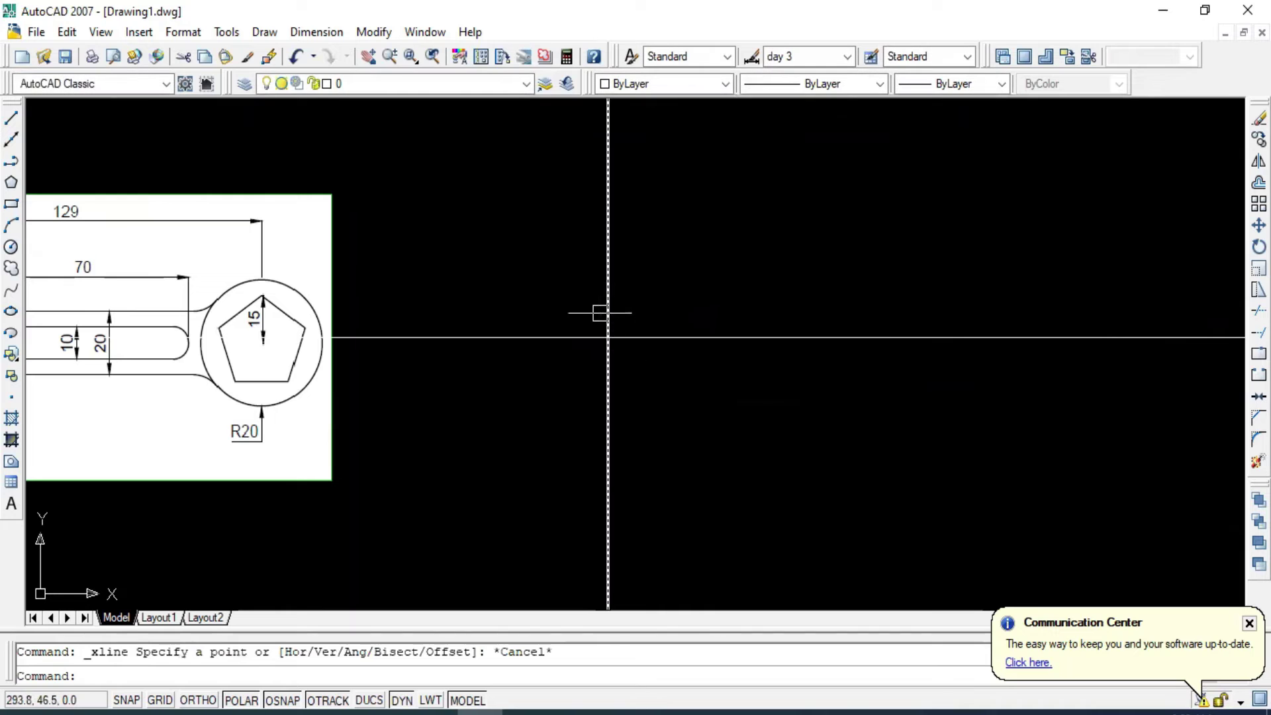
type("o")
key("Return")
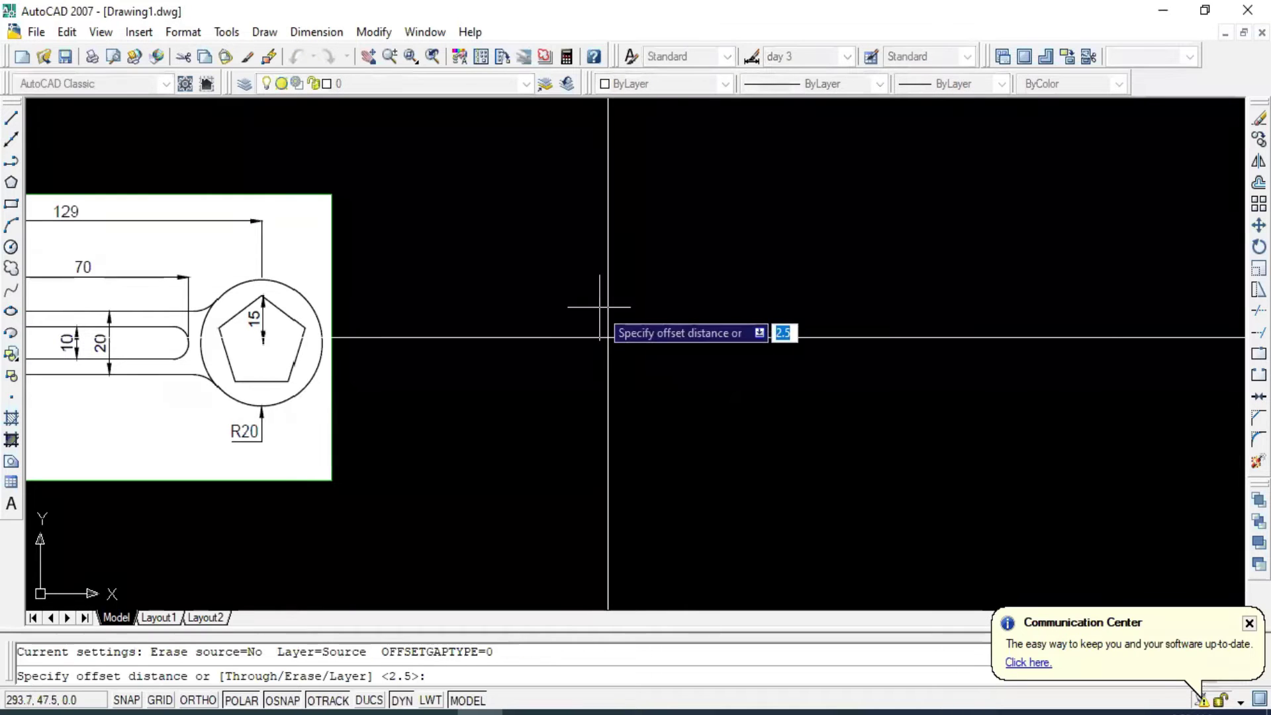
type("1")
key("Return")
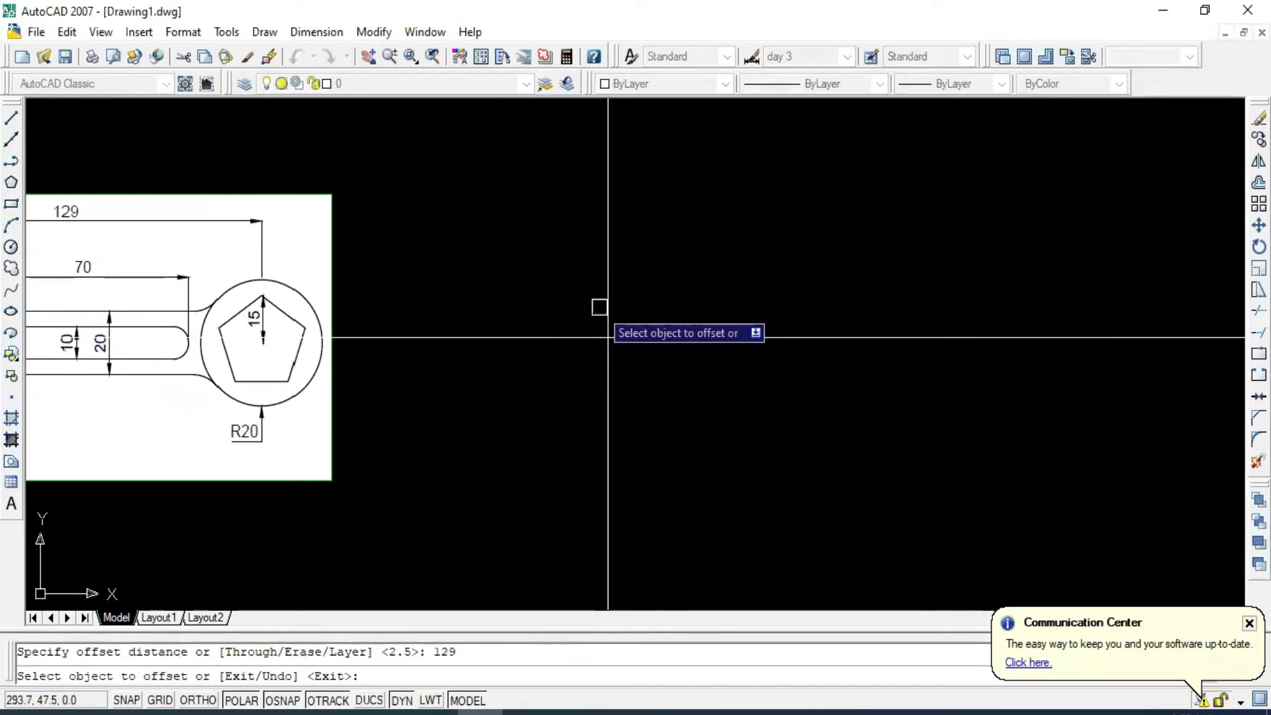
left_click(607, 289)
left_click(1032, 306)
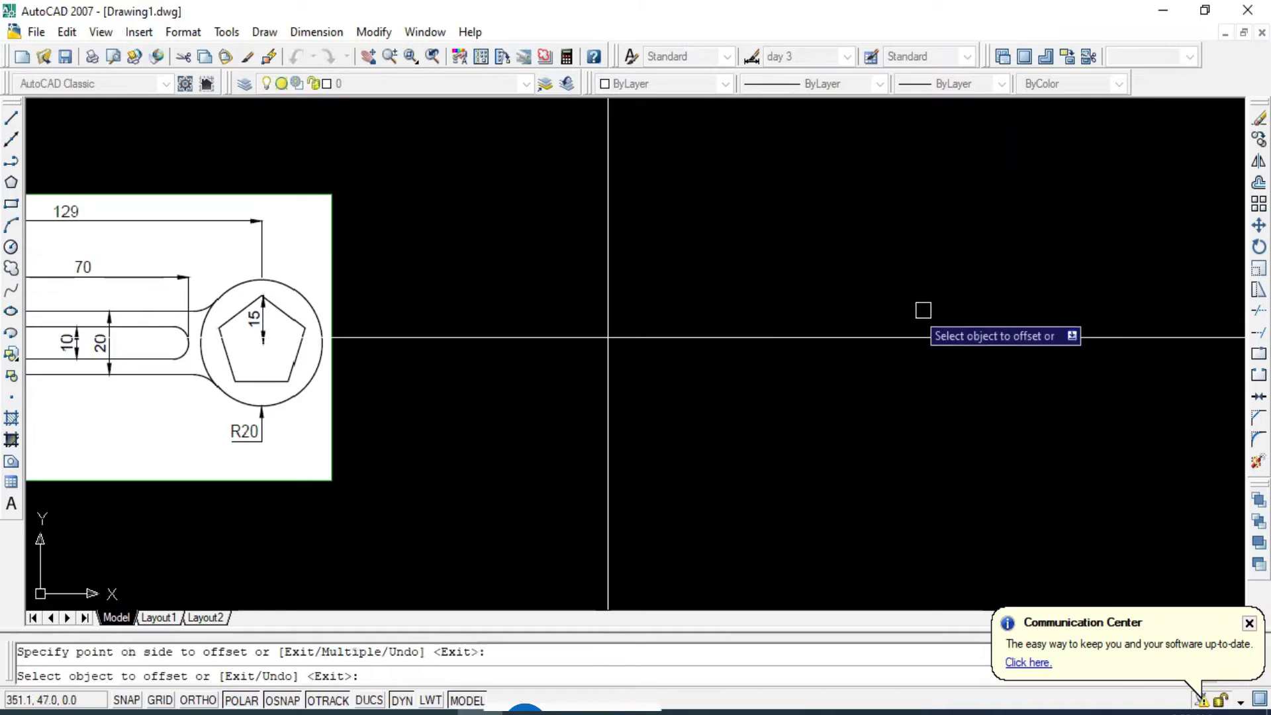
scroll(738, 334, "down", 2)
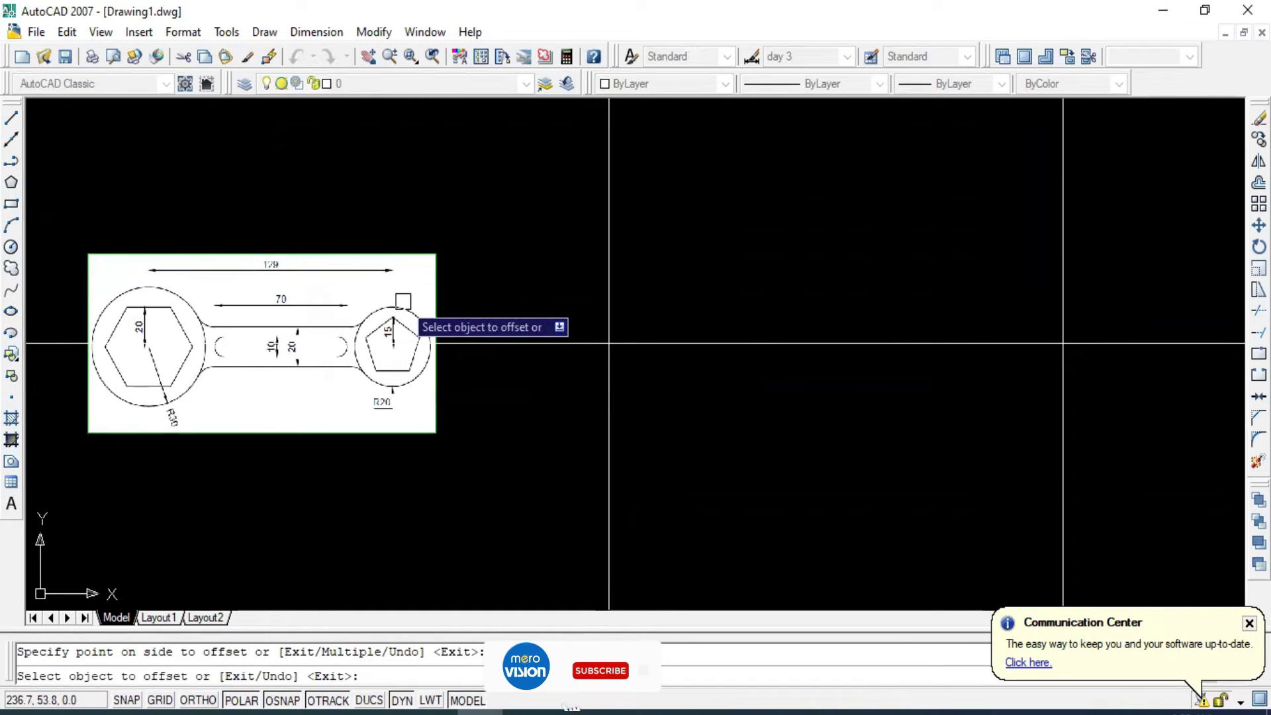
key("Escape")
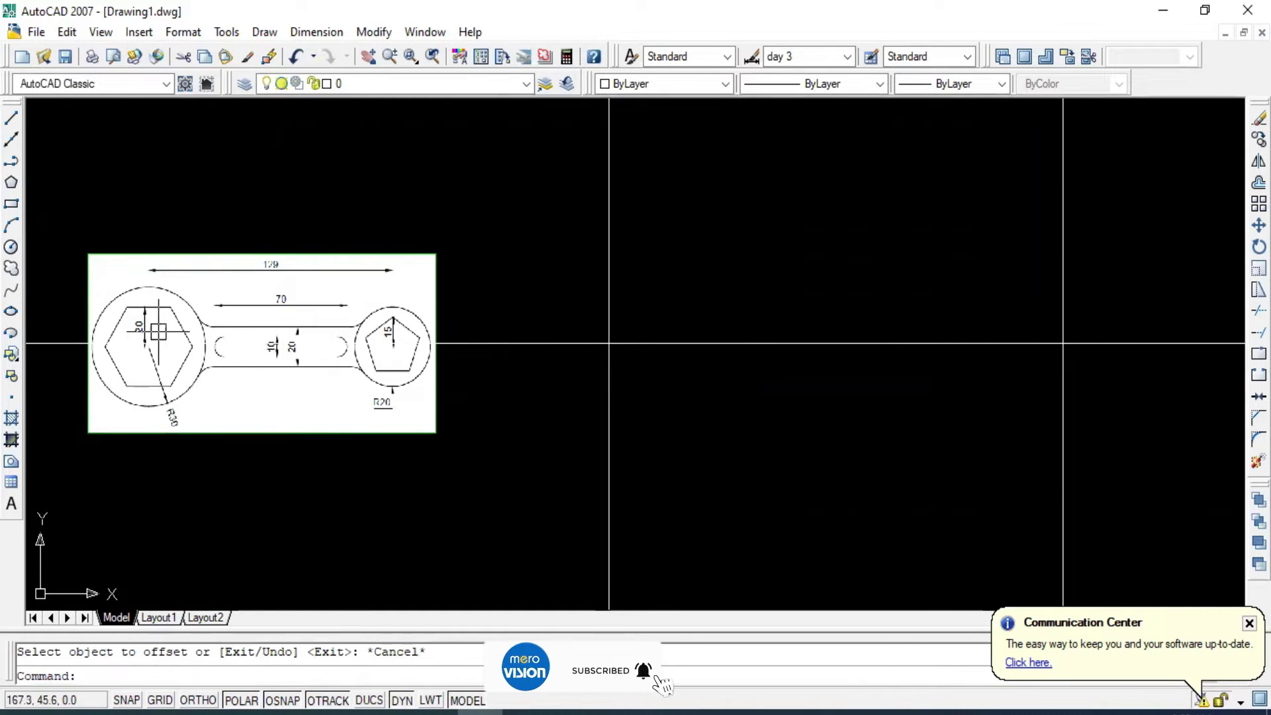
scroll(158, 331, "up", 2)
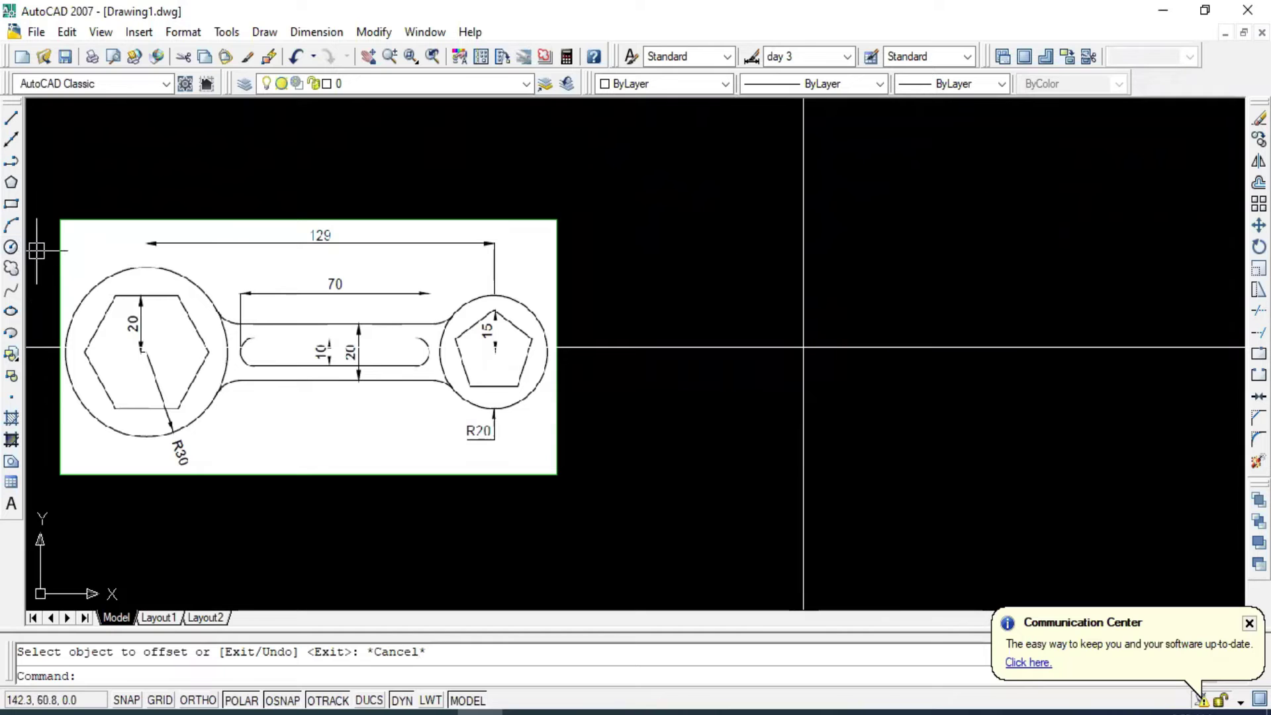
Abandon a started circle and switch the current layer from rec to ushap.
type("c")
key("Return")
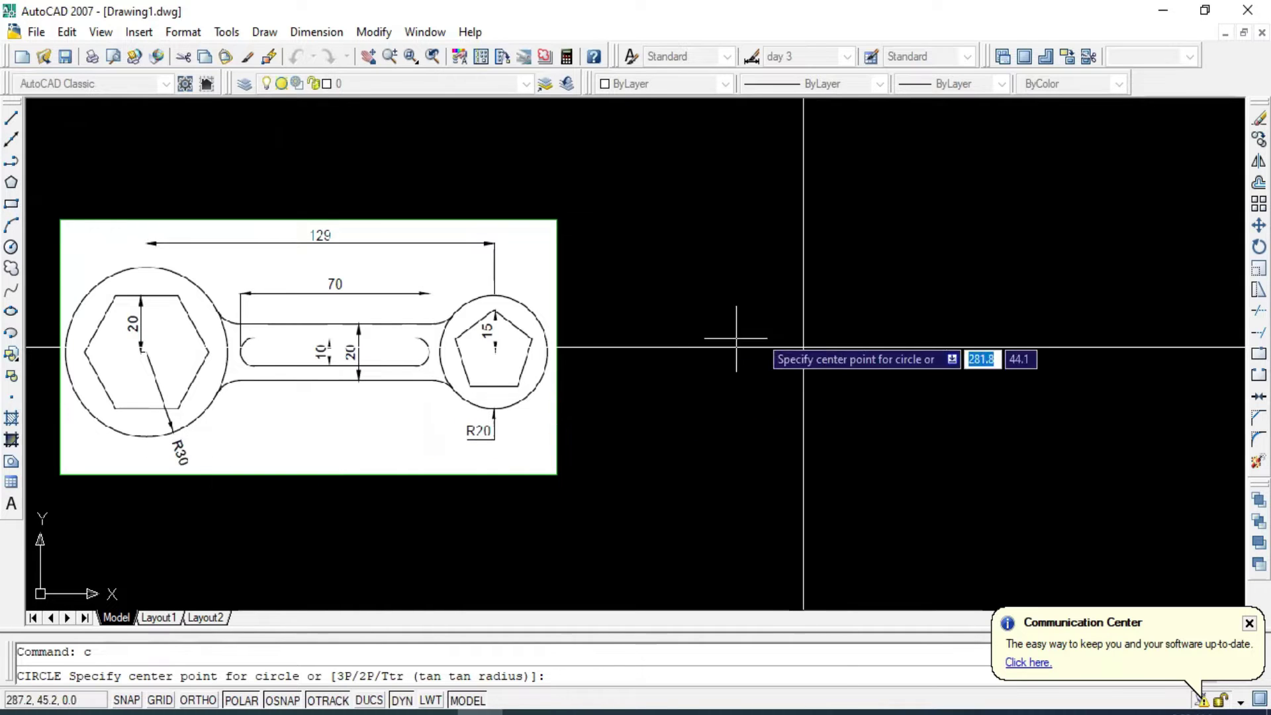
key("Escape")
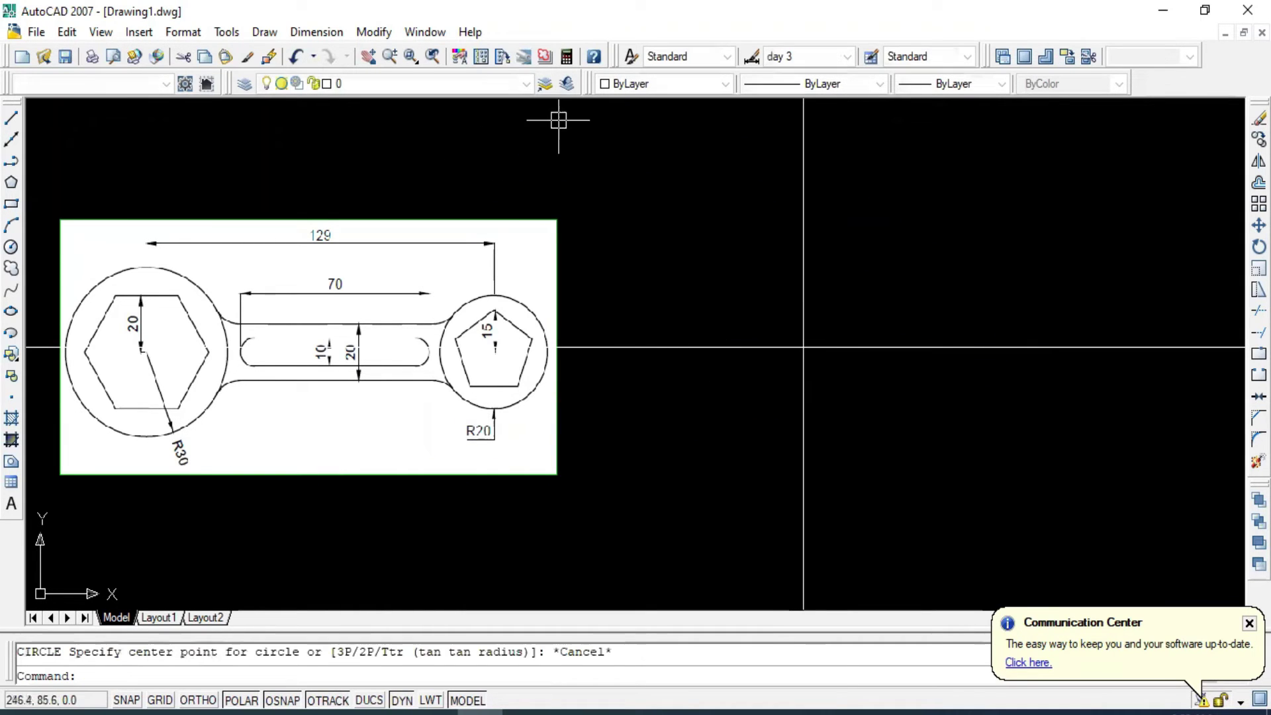
left_click(526, 84)
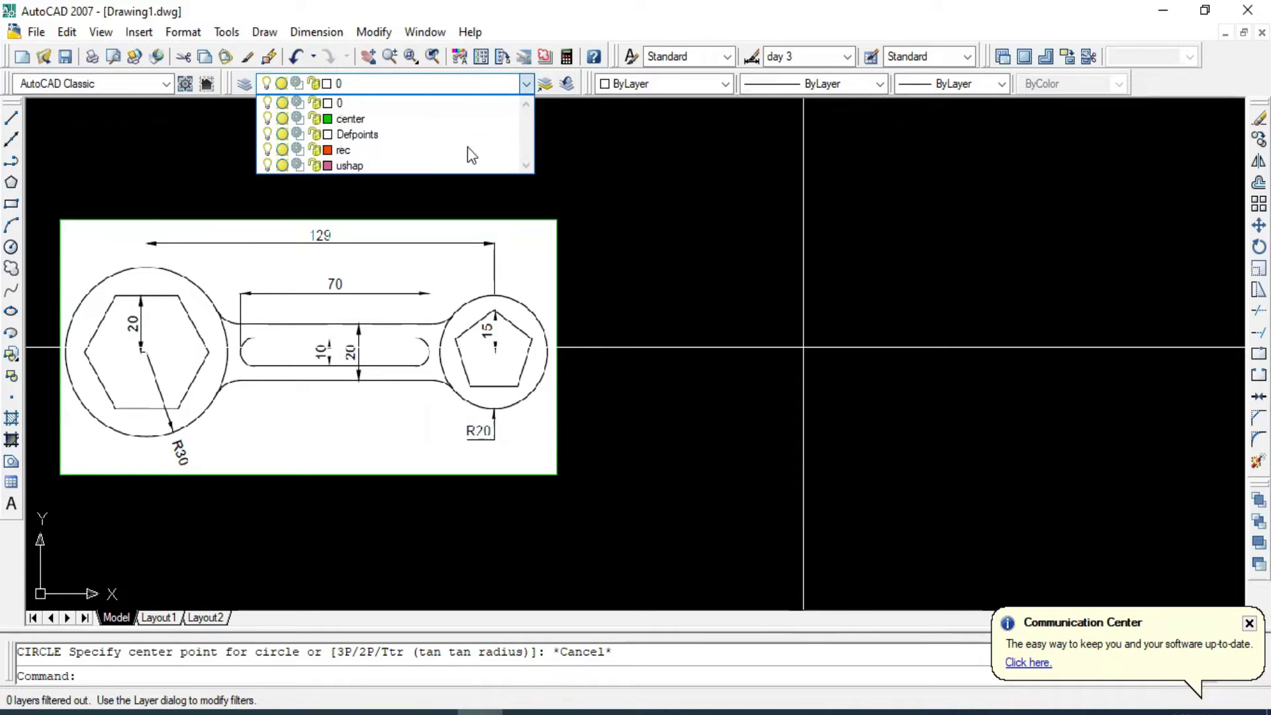
left_click(366, 151)
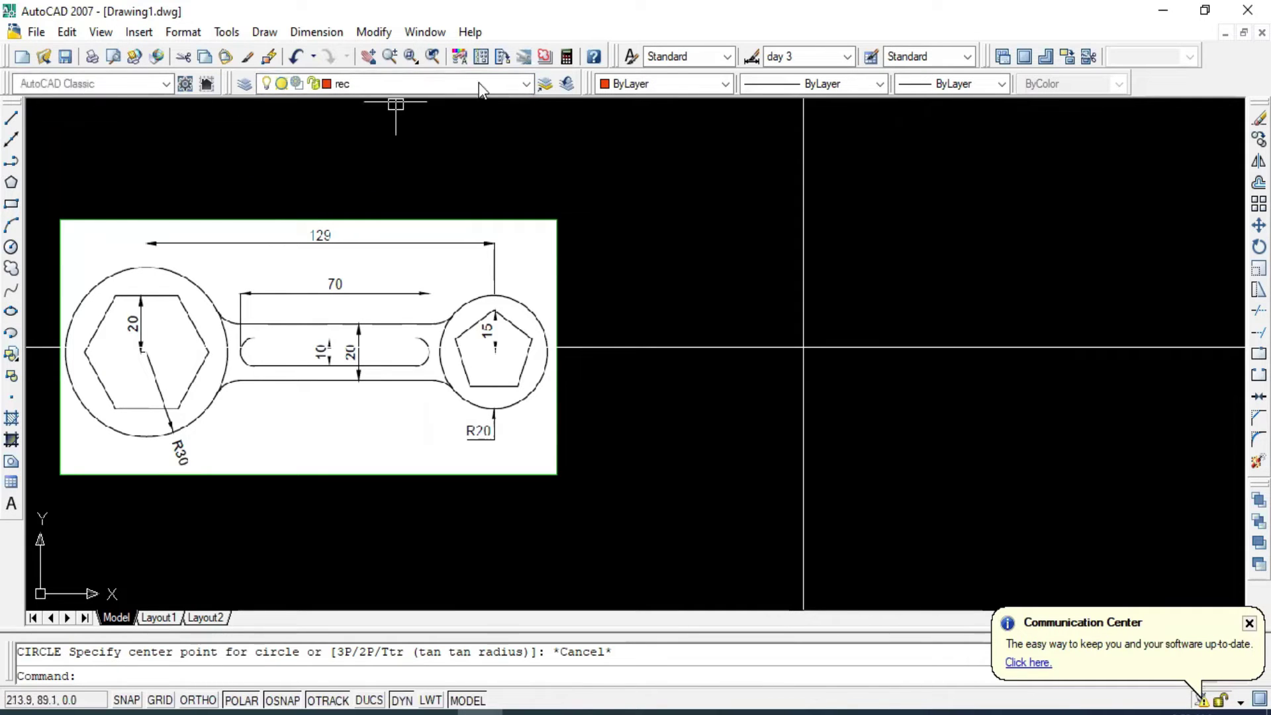
left_click(529, 83)
left_click(371, 165)
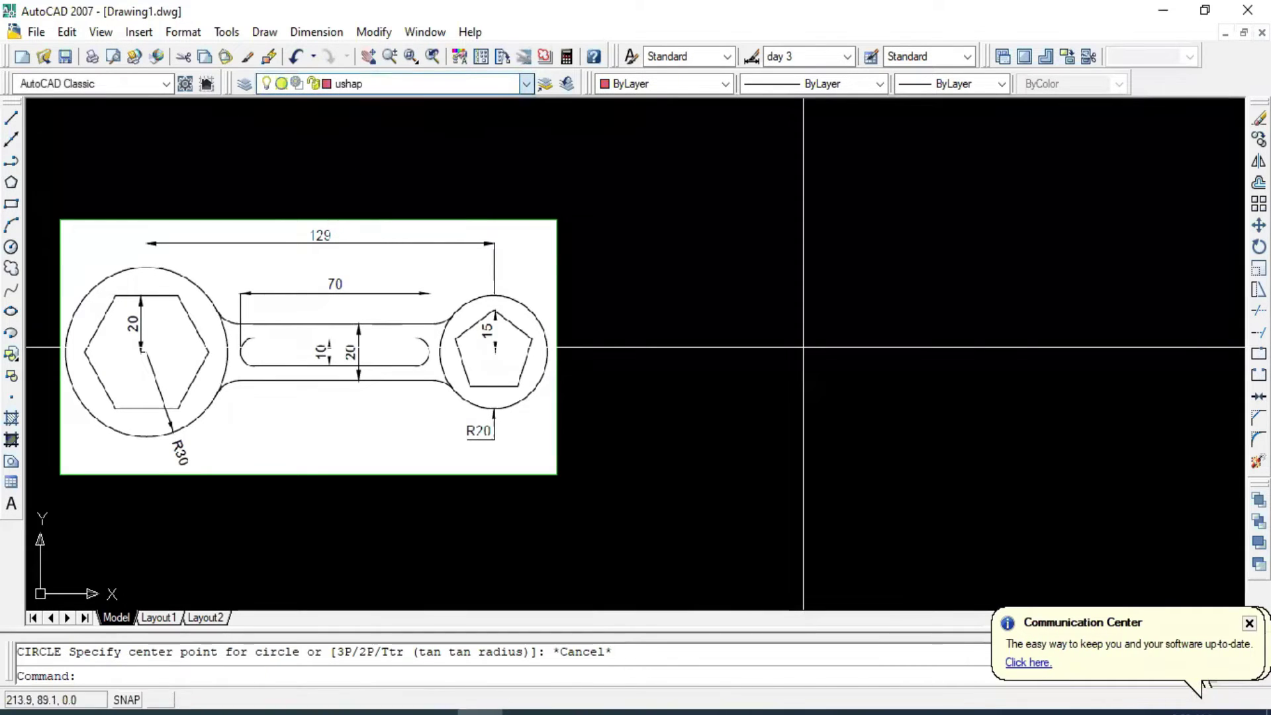
Draw a radius 30 circle centred at the construction-line intersection.
left_click(11, 250)
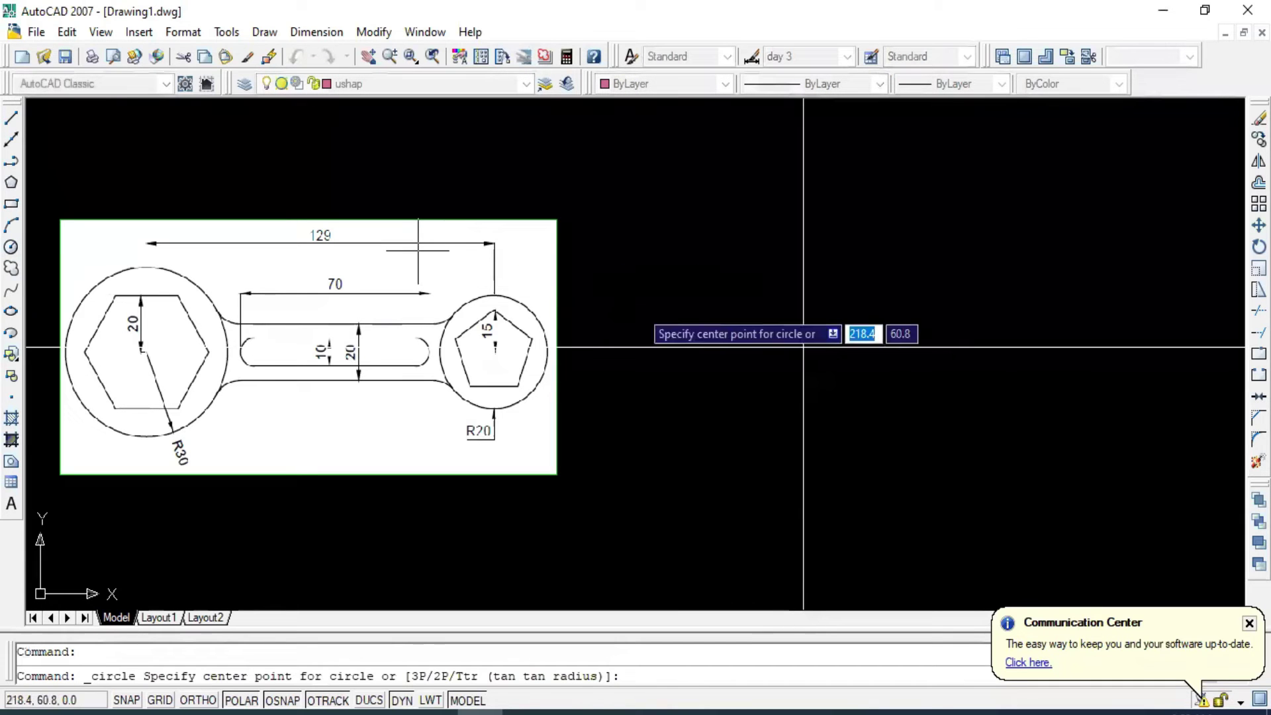
left_click(804, 347)
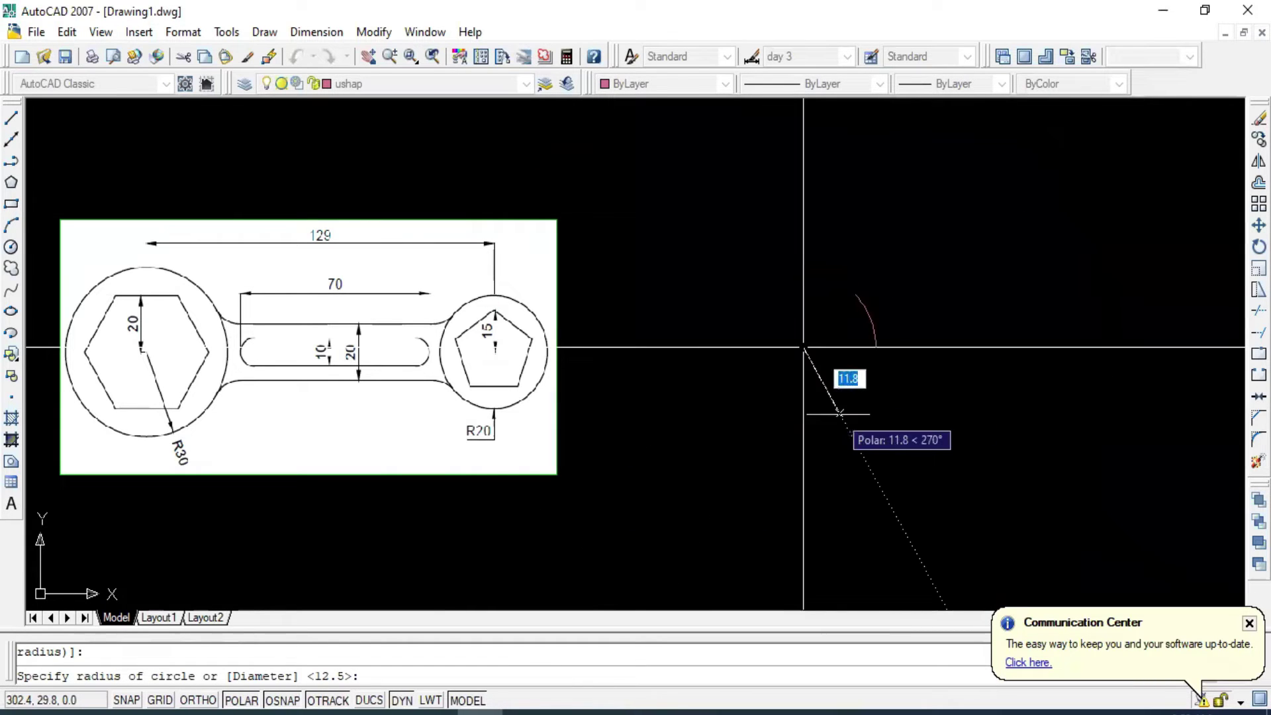
key("BackSpace")
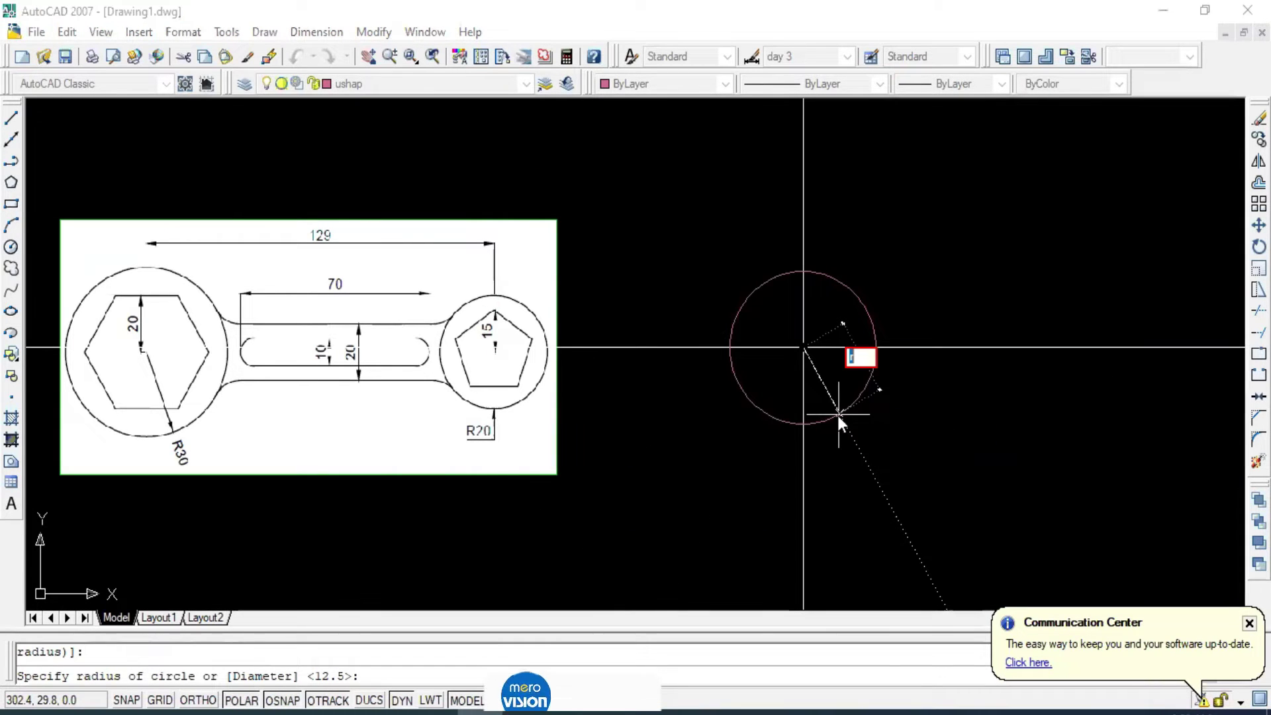
type("30")
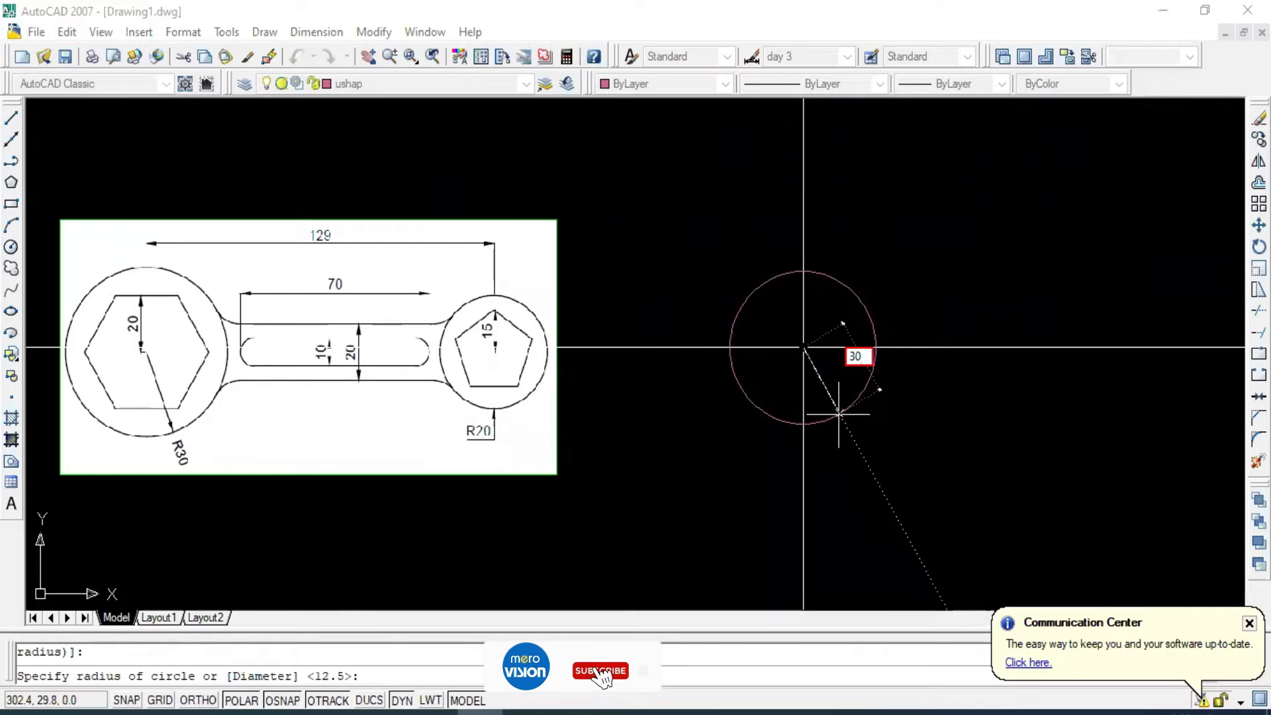
key("Return")
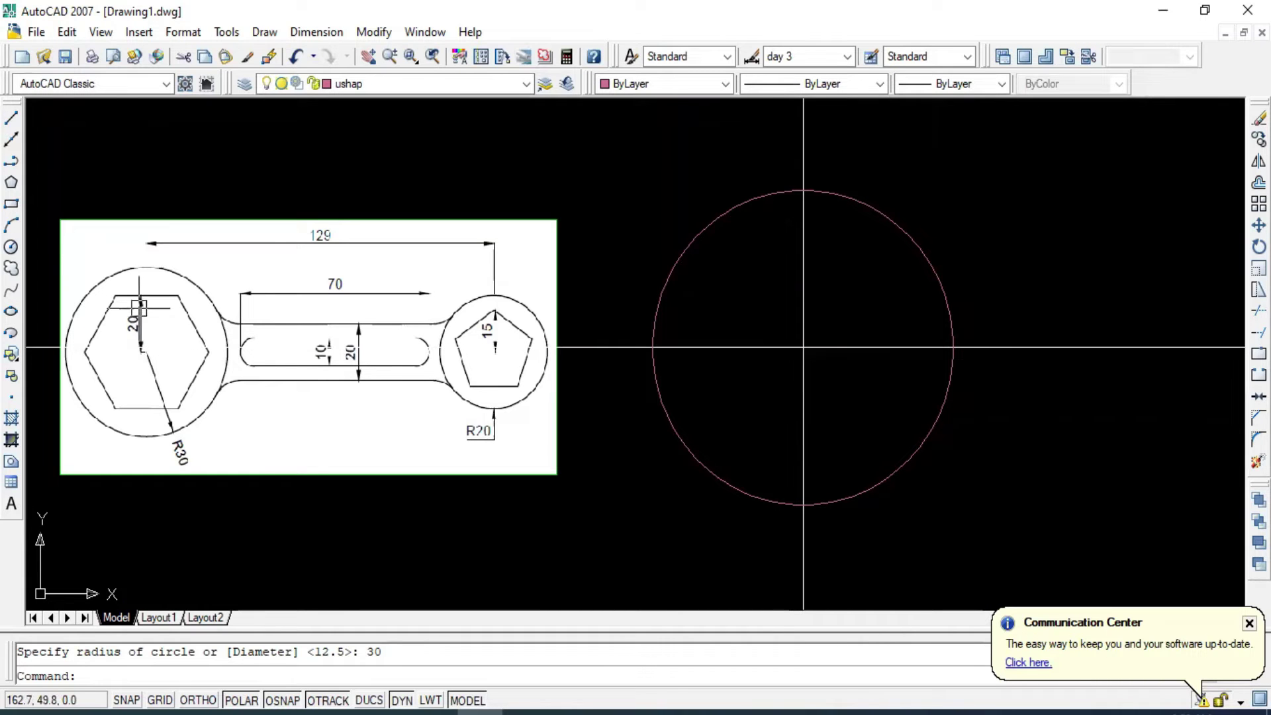
left_click(13, 187)
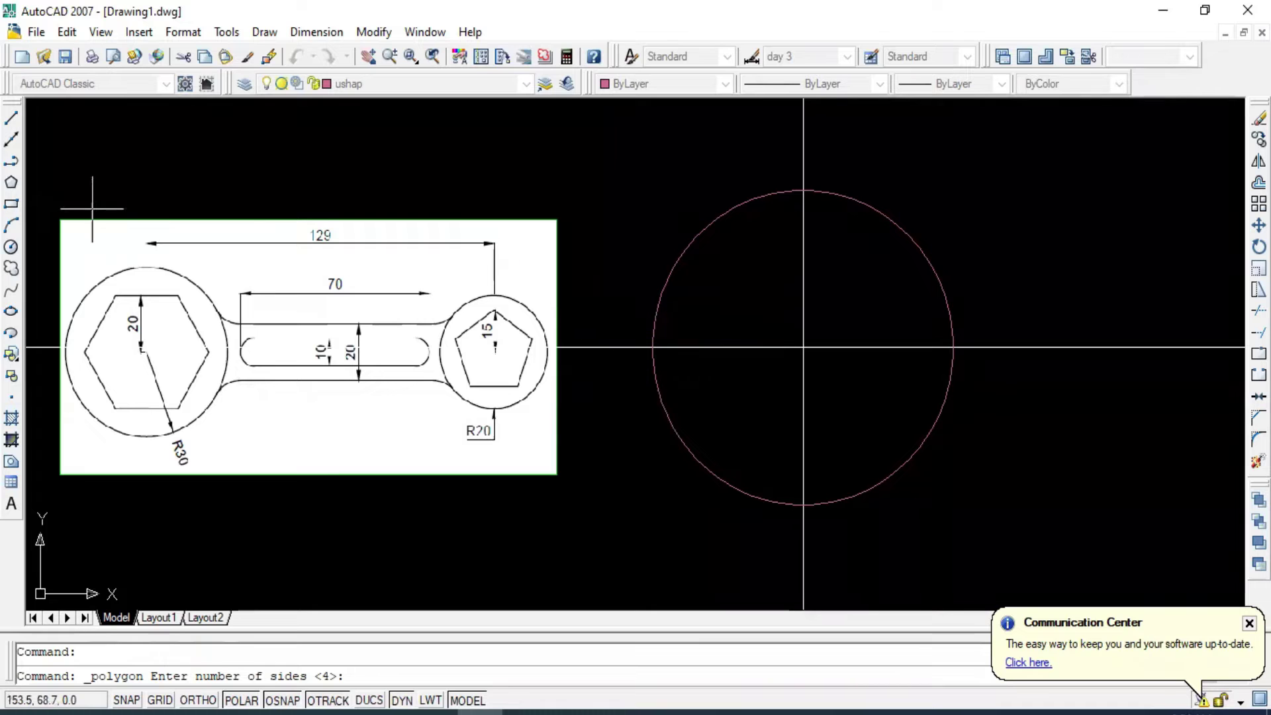
Start a 6-sided polygon centred at the construction-line crossing inside the R30 circle.
left_click_drag(15, 184, 556, 284)
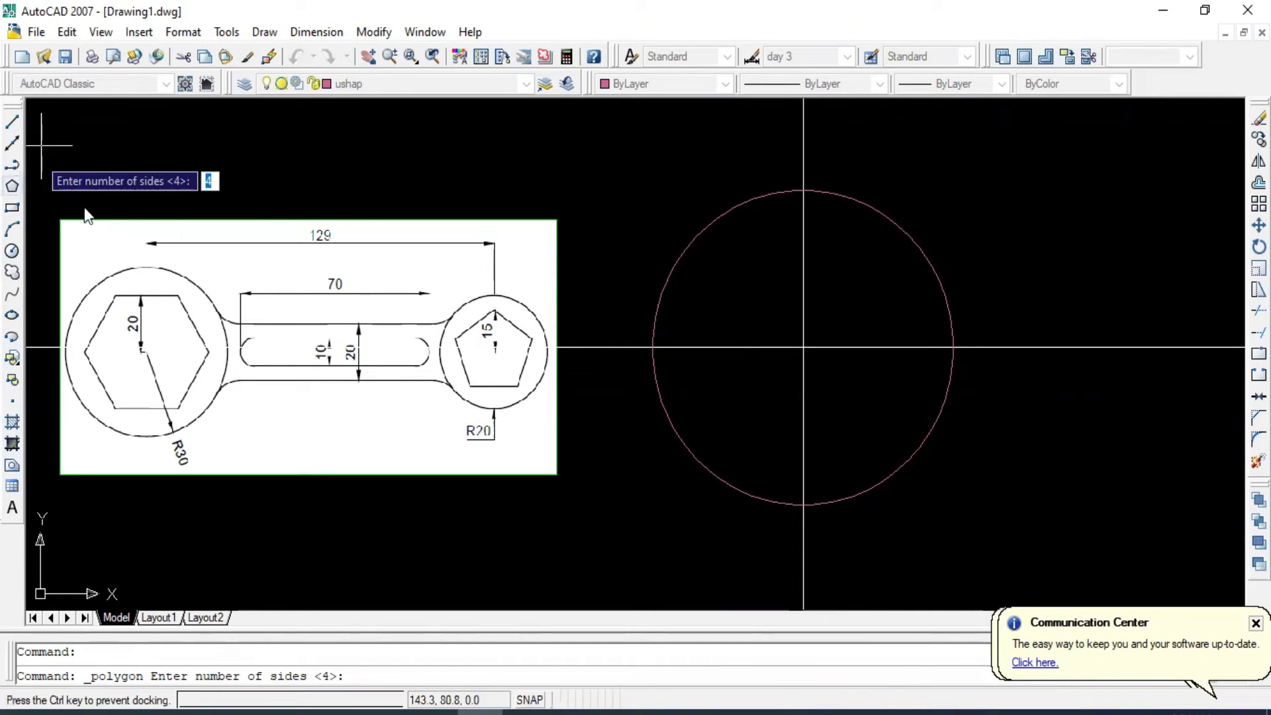
key("Escape")
key("Return")
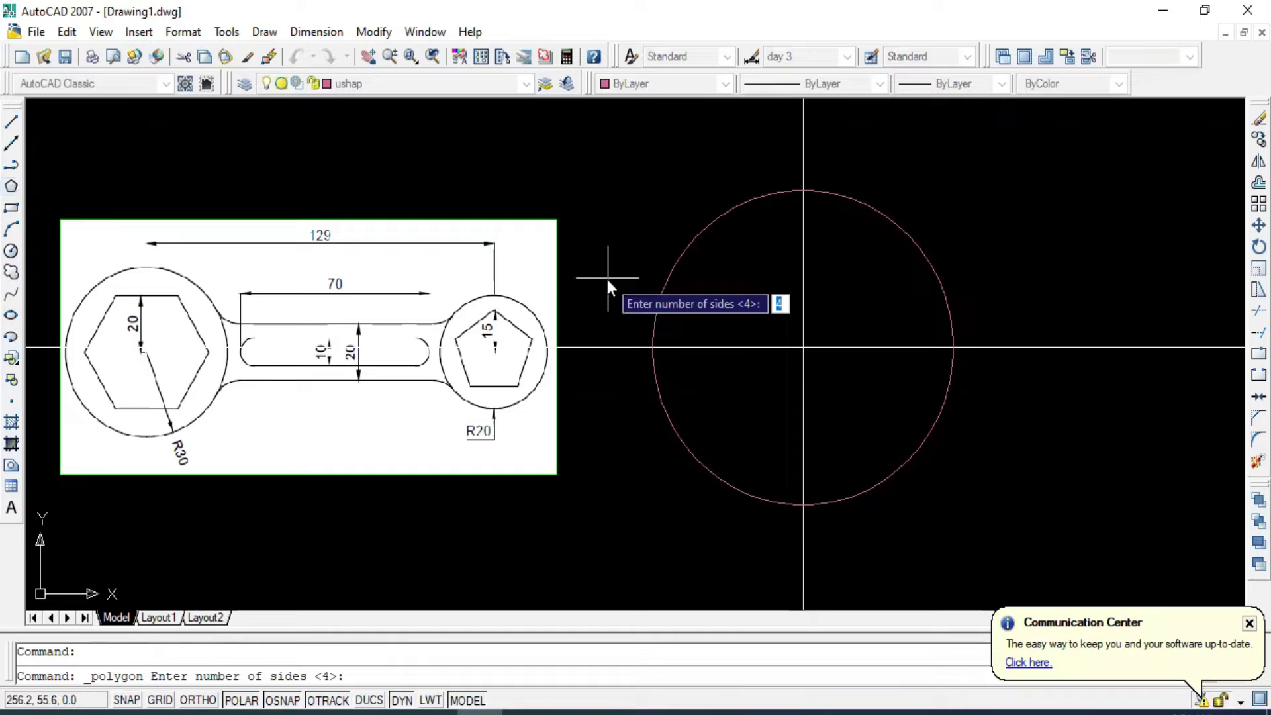
type("6")
key("Return")
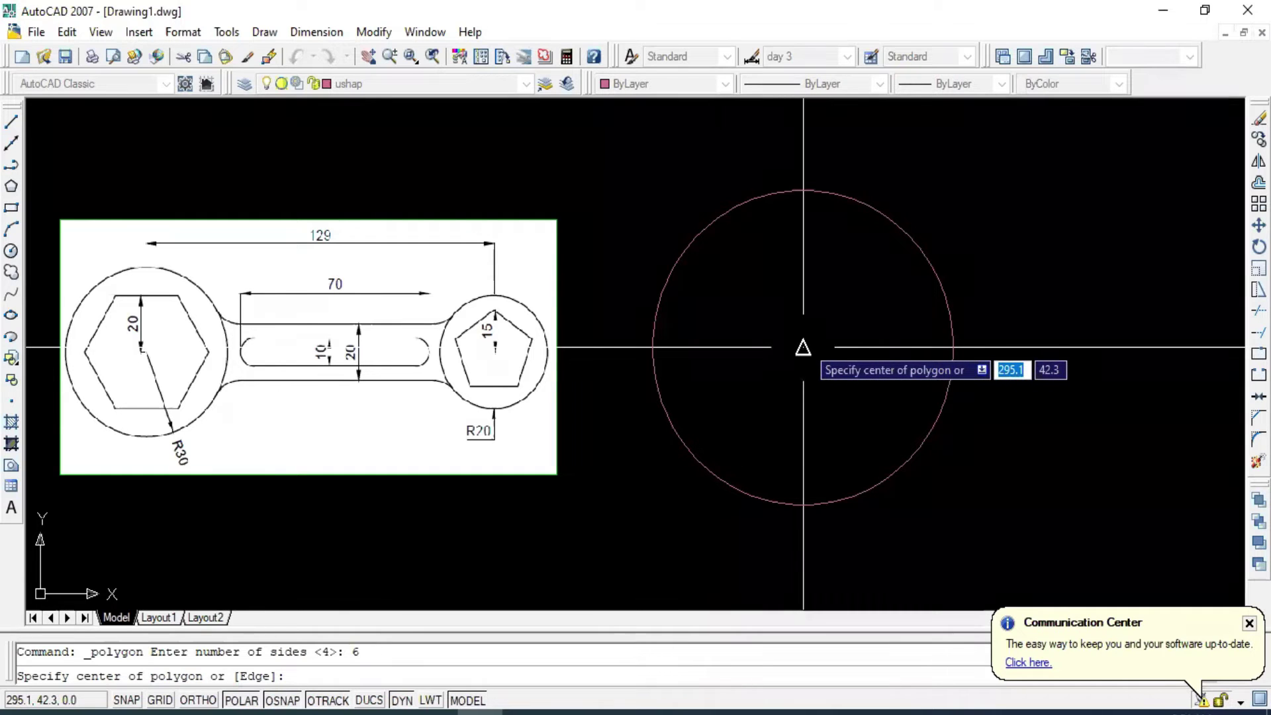
left_click(803, 347)
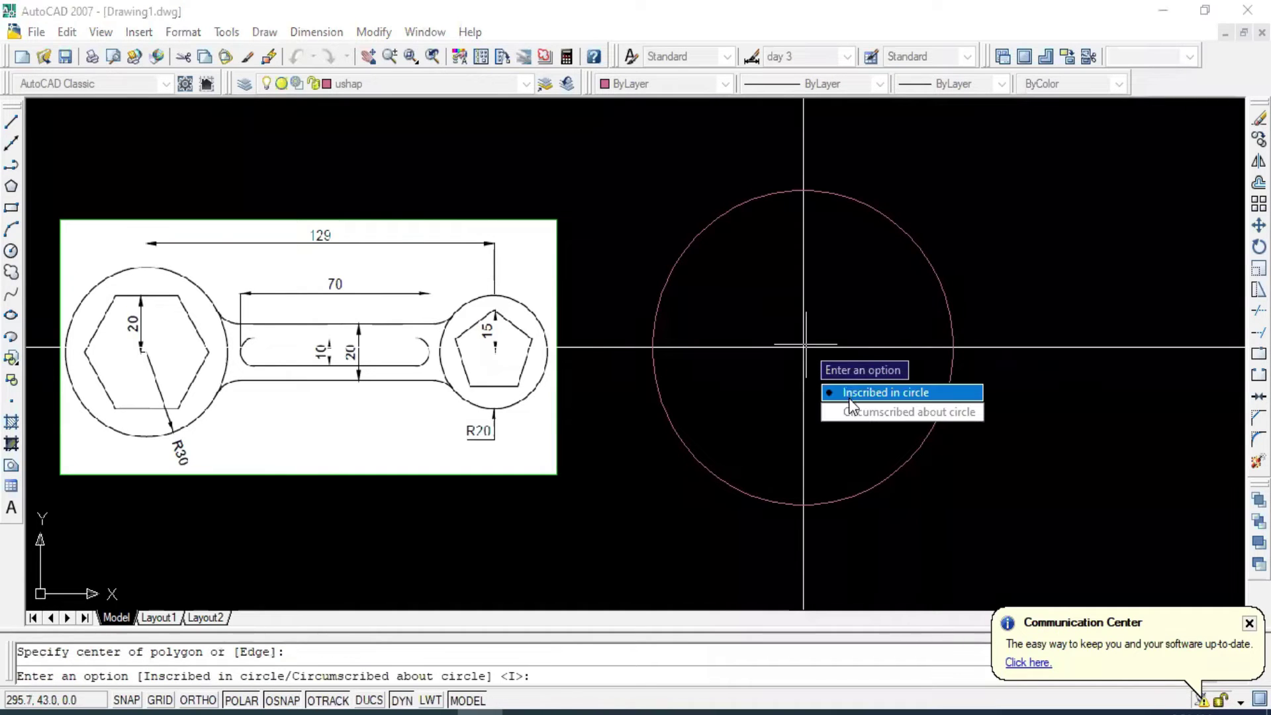
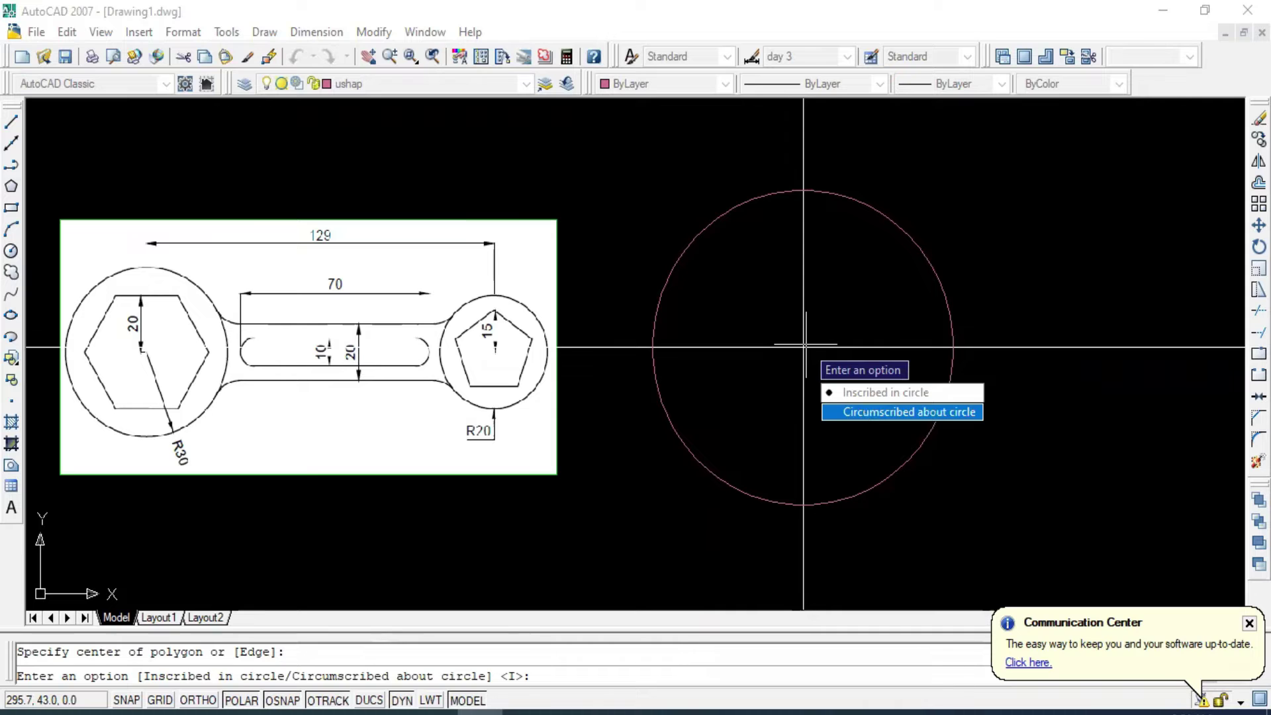
Finish the hexagon circumscribed about a radius-20 circle in the large left circle.
left_click(862, 410)
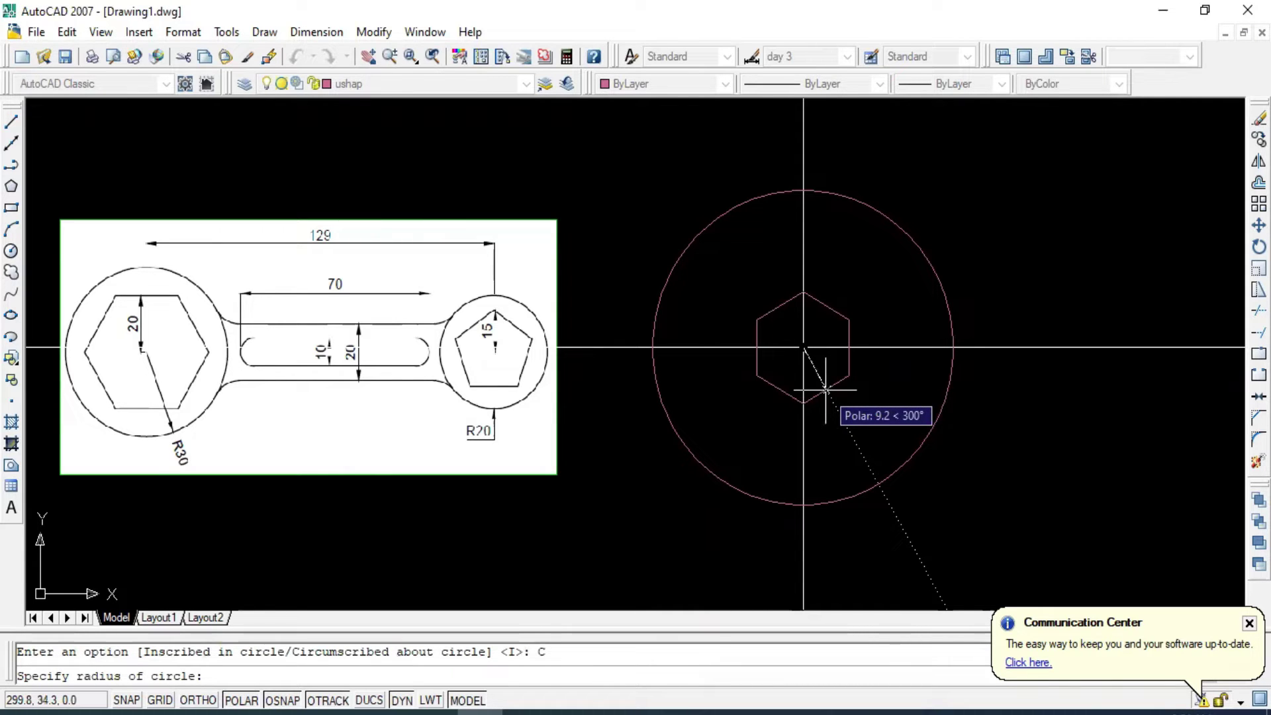
type("2")
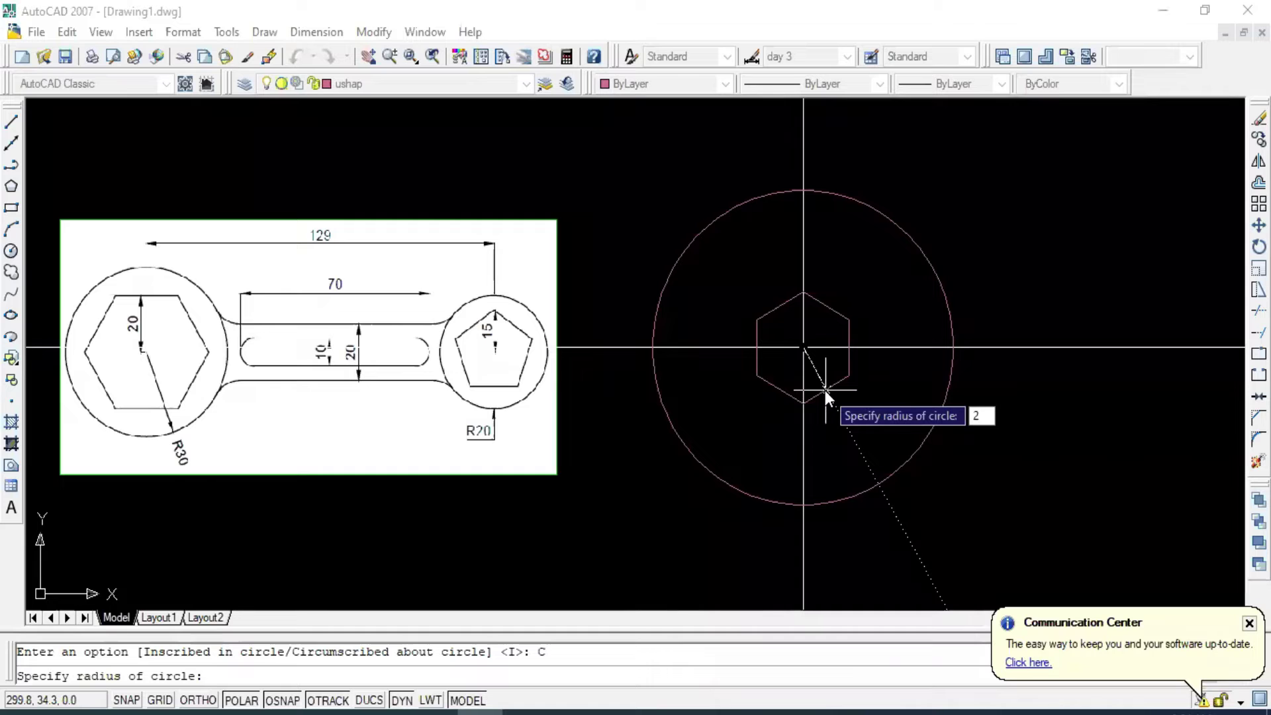
type("0")
key("Return")
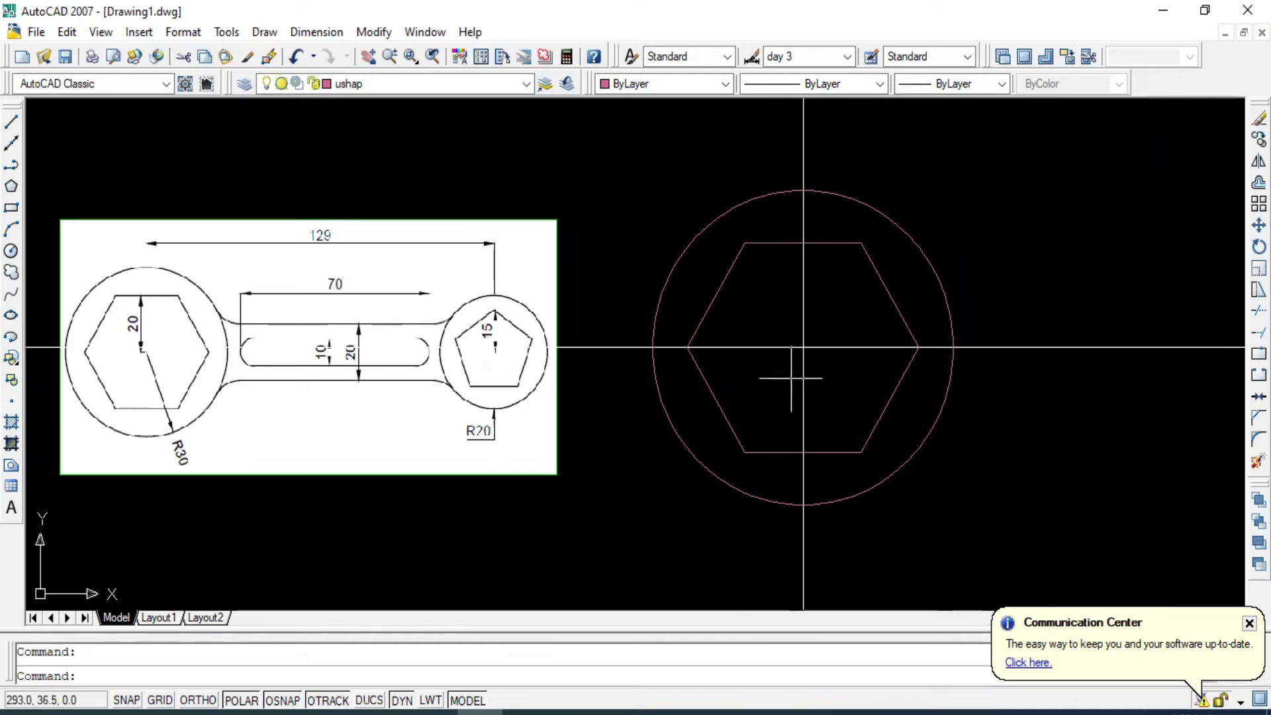
Draw a radius-20 circle centred on the right centre-line intersection.
scroll(792, 378, "down", 2)
scroll(228, 304, "up", 1)
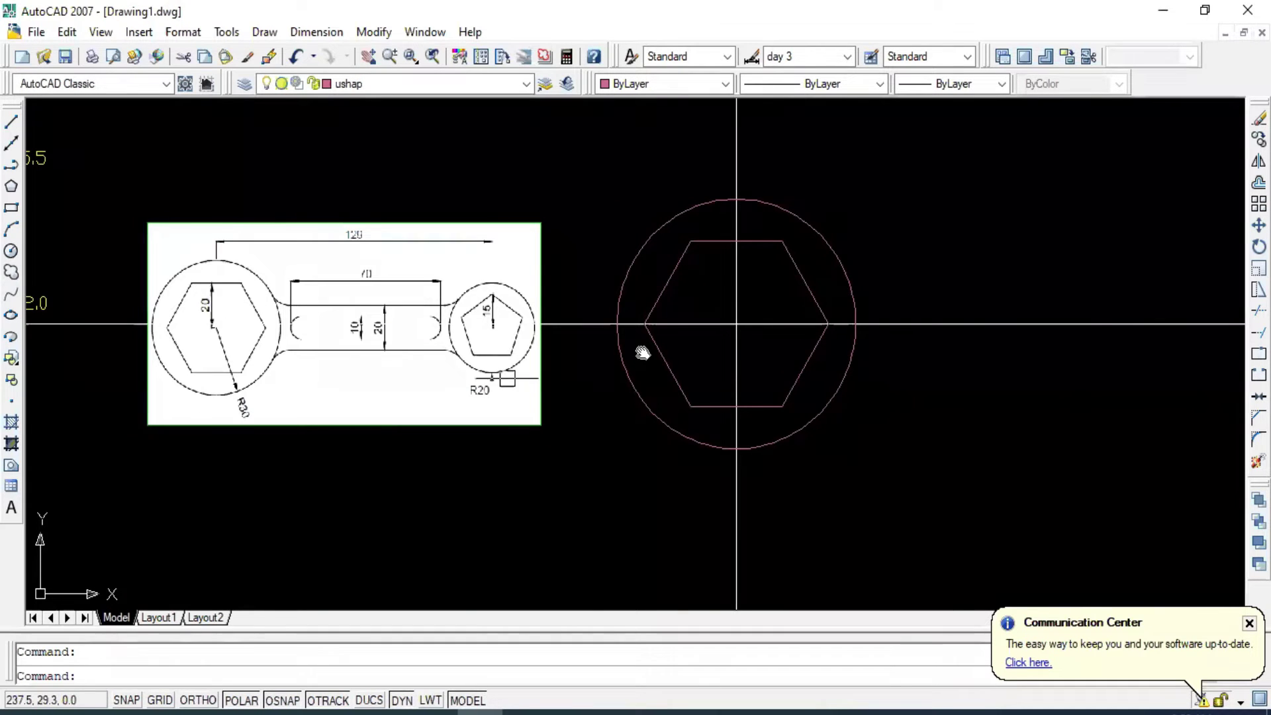
middle_click_drag(647, 352, 498, 351)
scroll(587, 323, "down", 1)
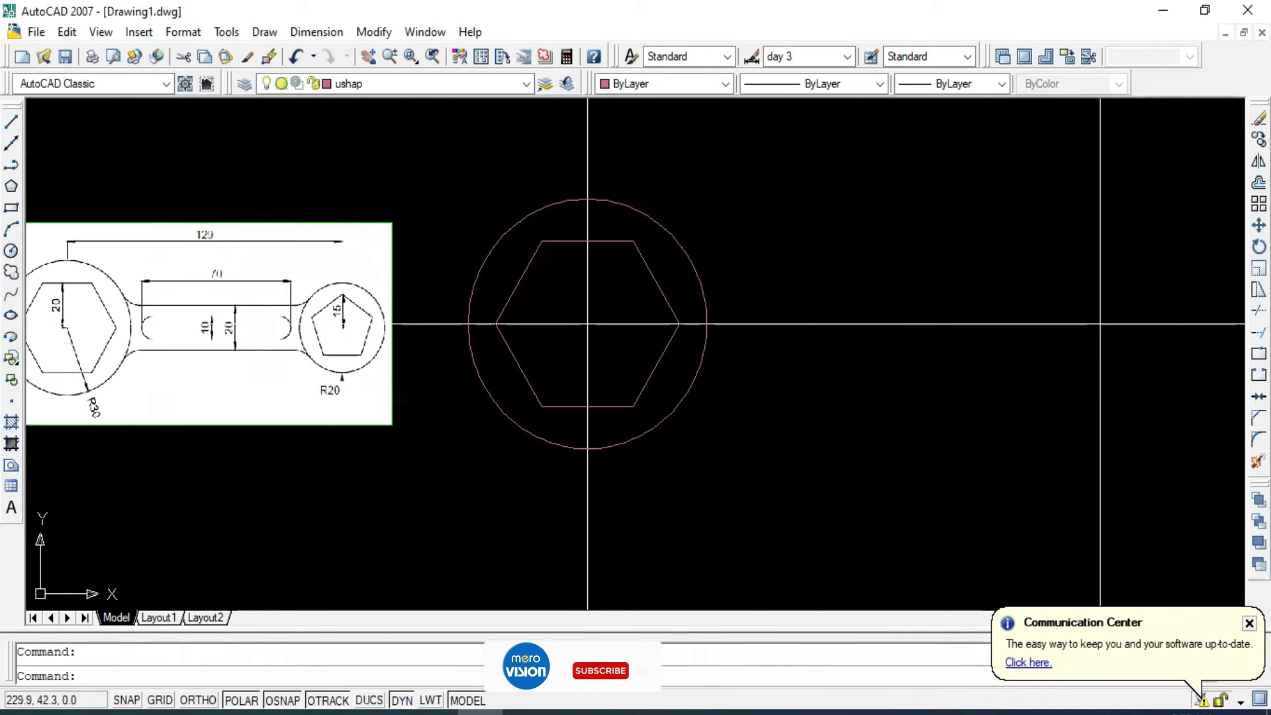
left_click(11, 250)
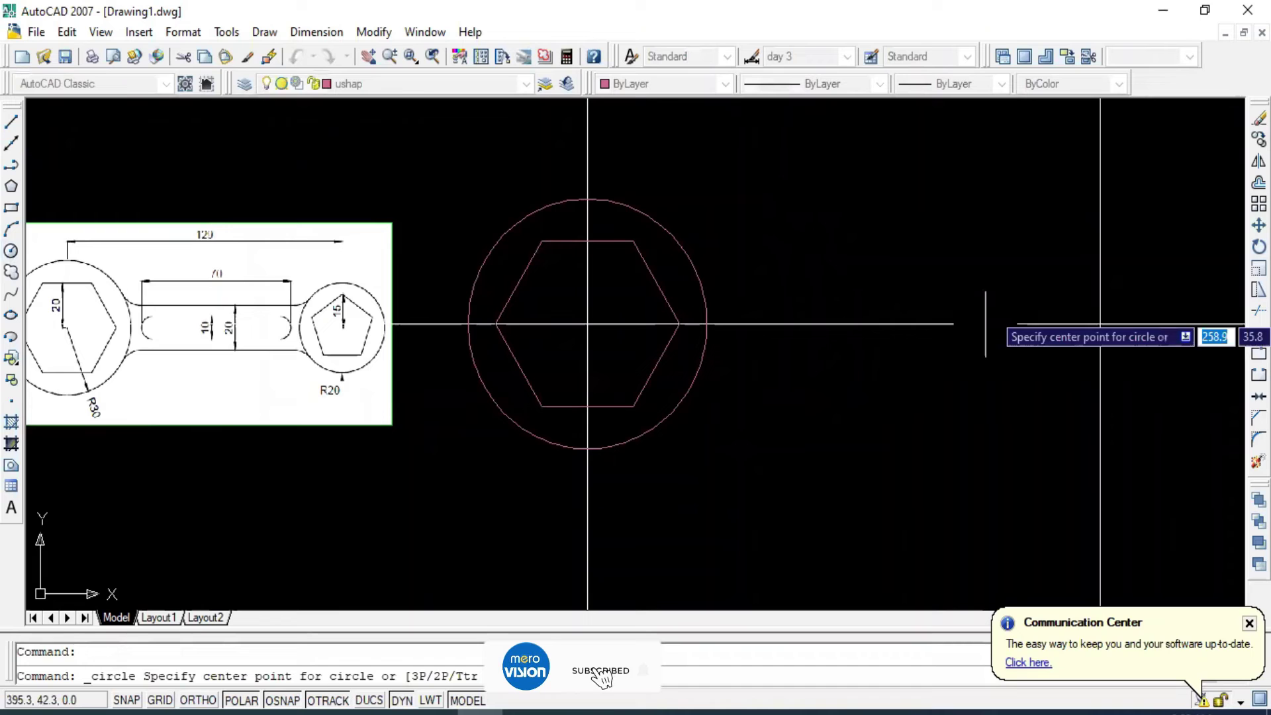
left_click(1100, 324)
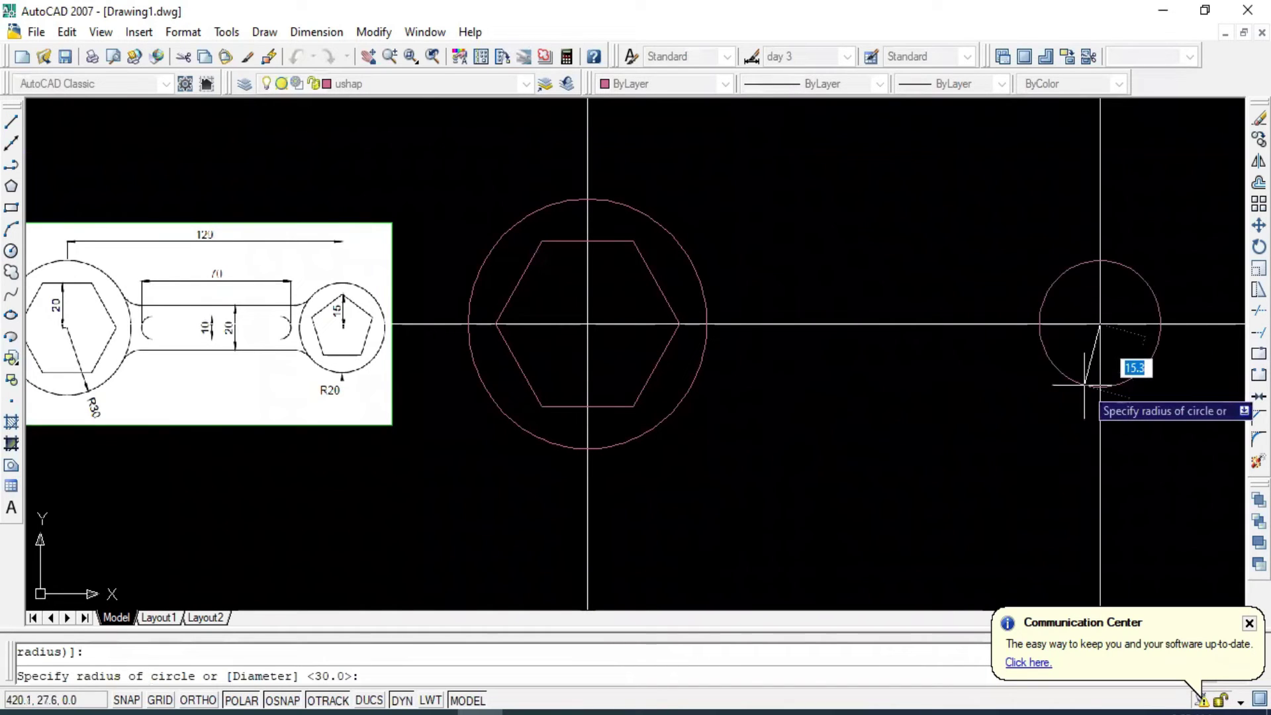
type("20")
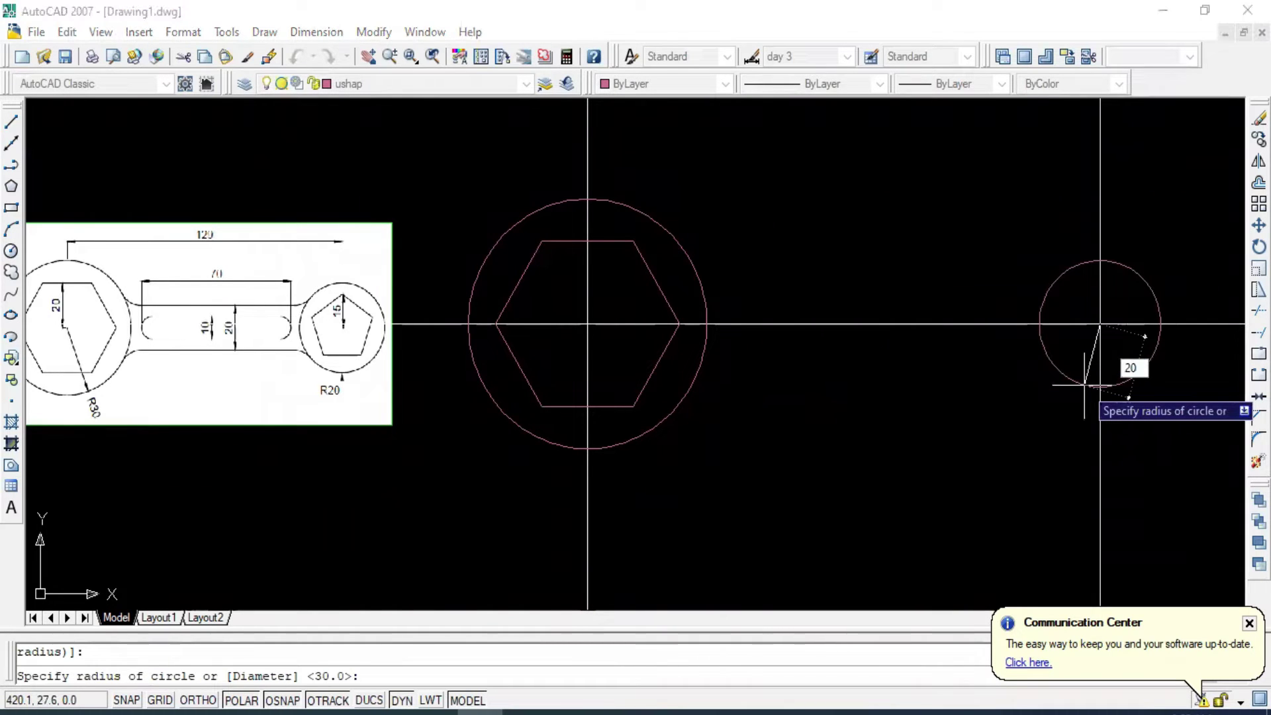
key("Return")
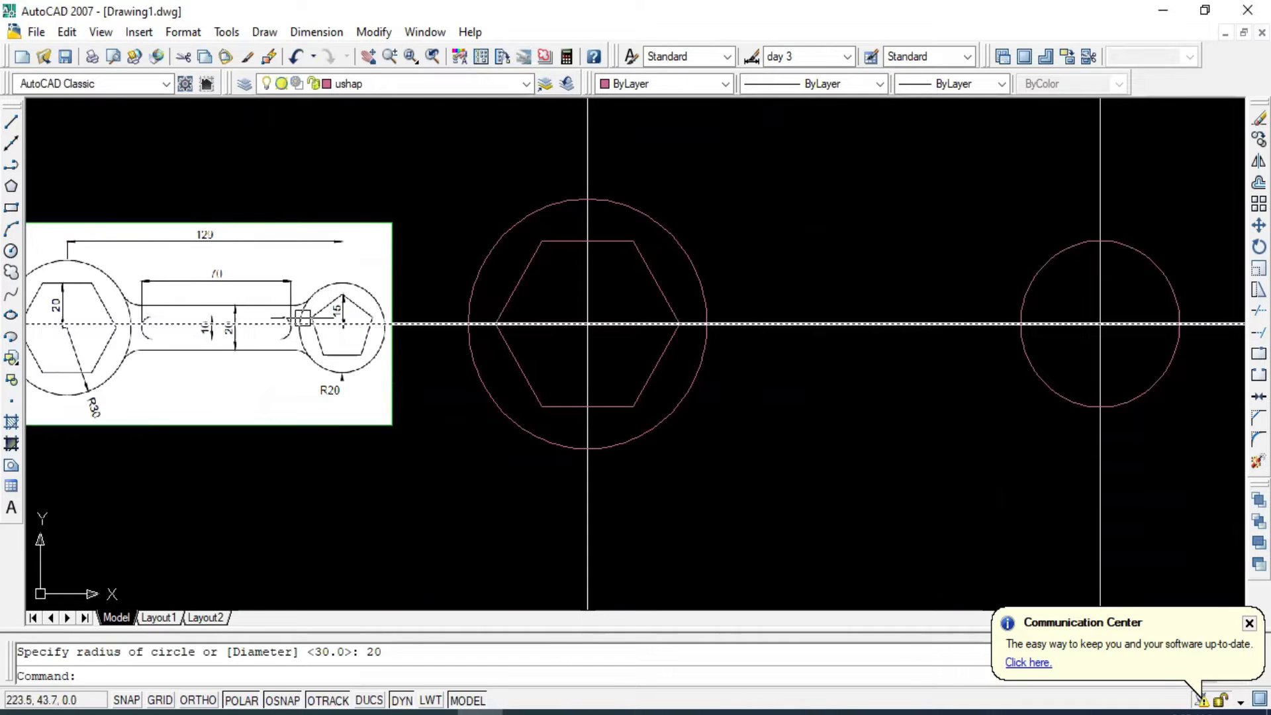
Move the hexagon onto the rec layer and make rec the current layer.
left_click(518, 290)
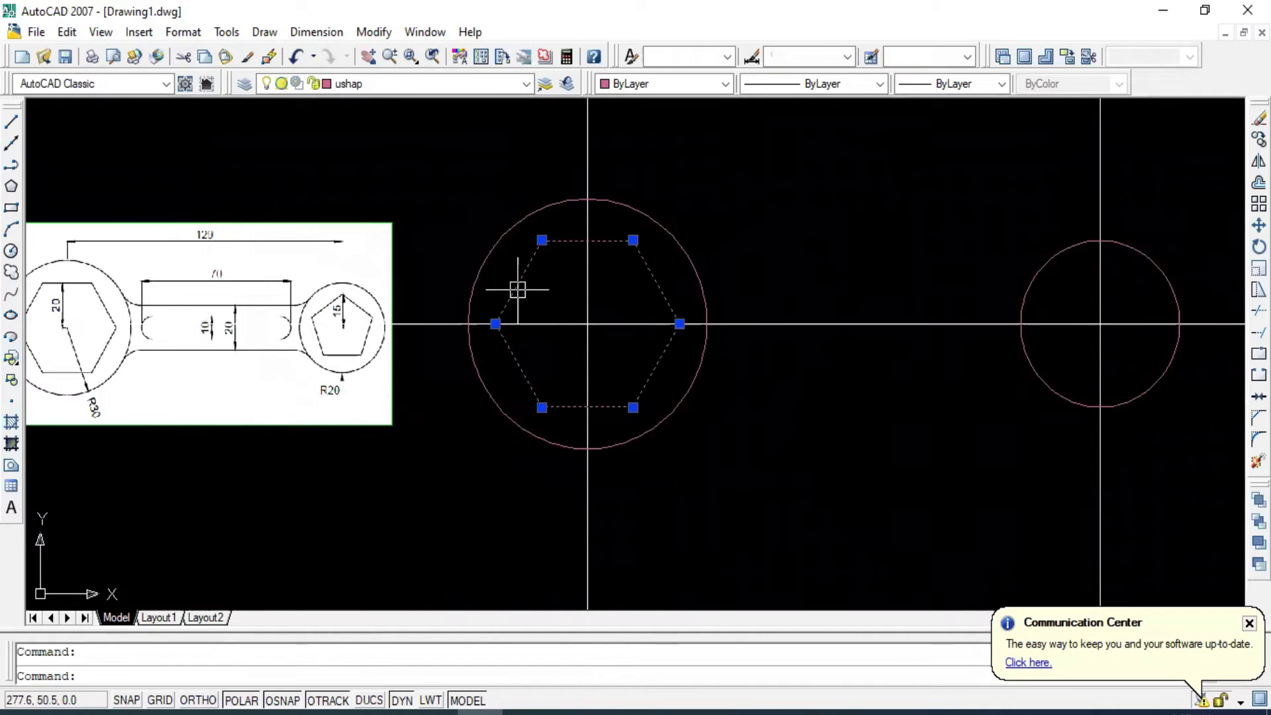
left_click(526, 84)
left_click(362, 147)
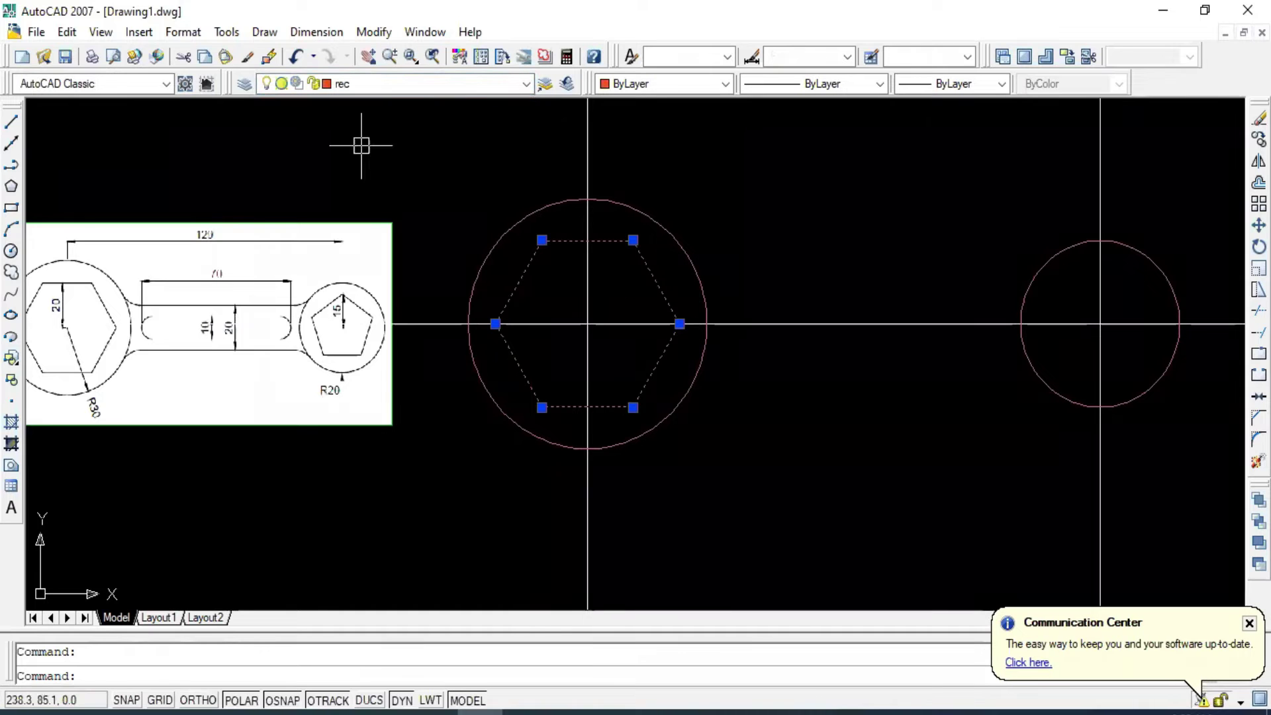
key("Escape")
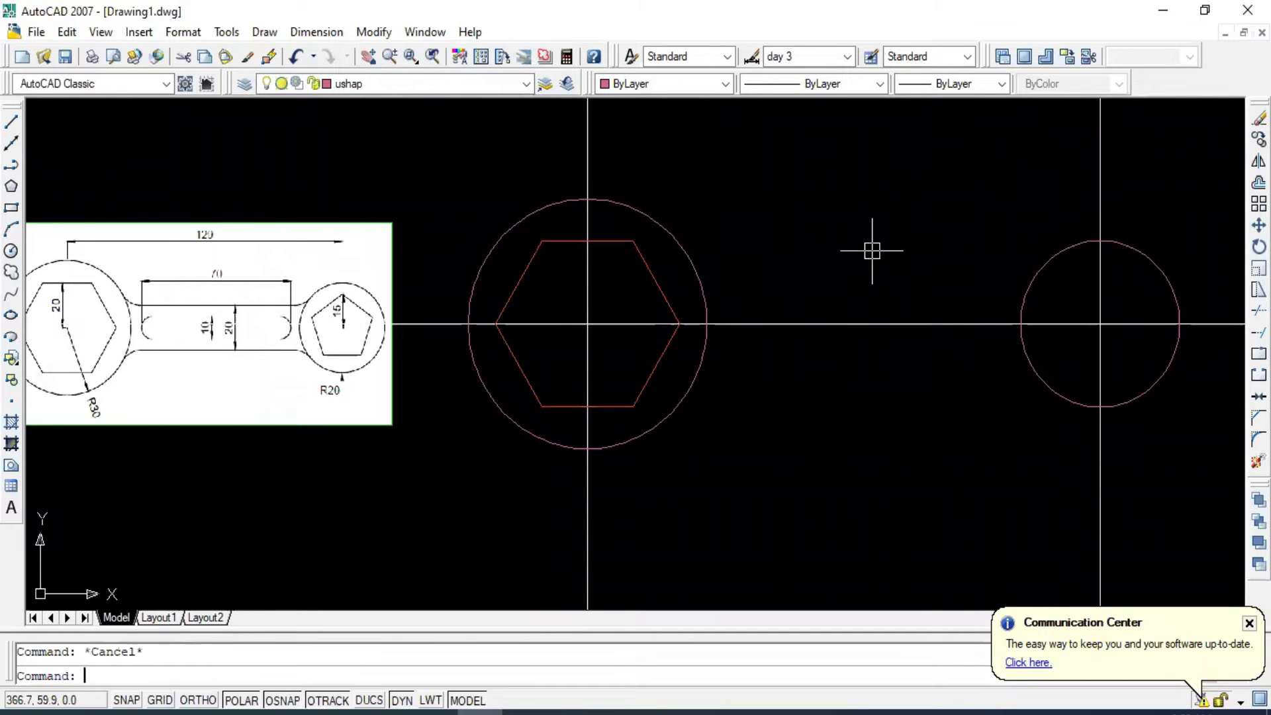
left_click(525, 84)
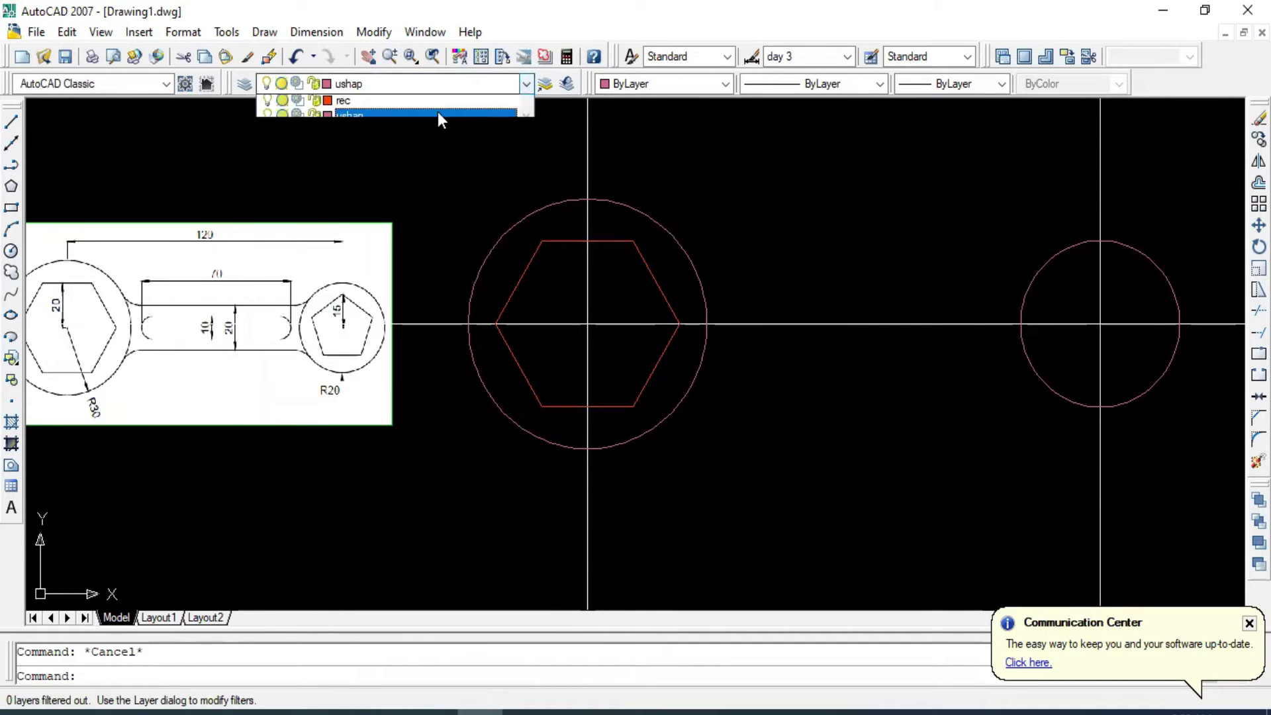
left_click(349, 142)
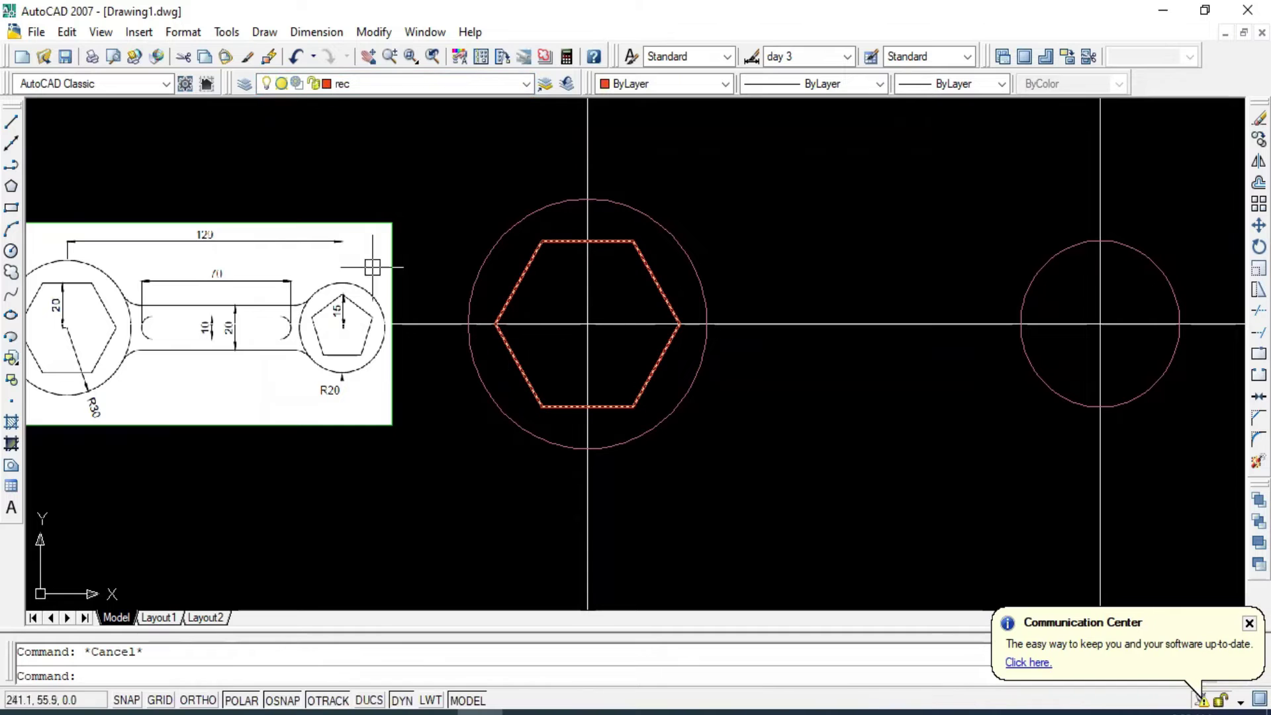
Draw a five-sided polygon inscribed at radius 15, centred in the right circle.
left_click(12, 188)
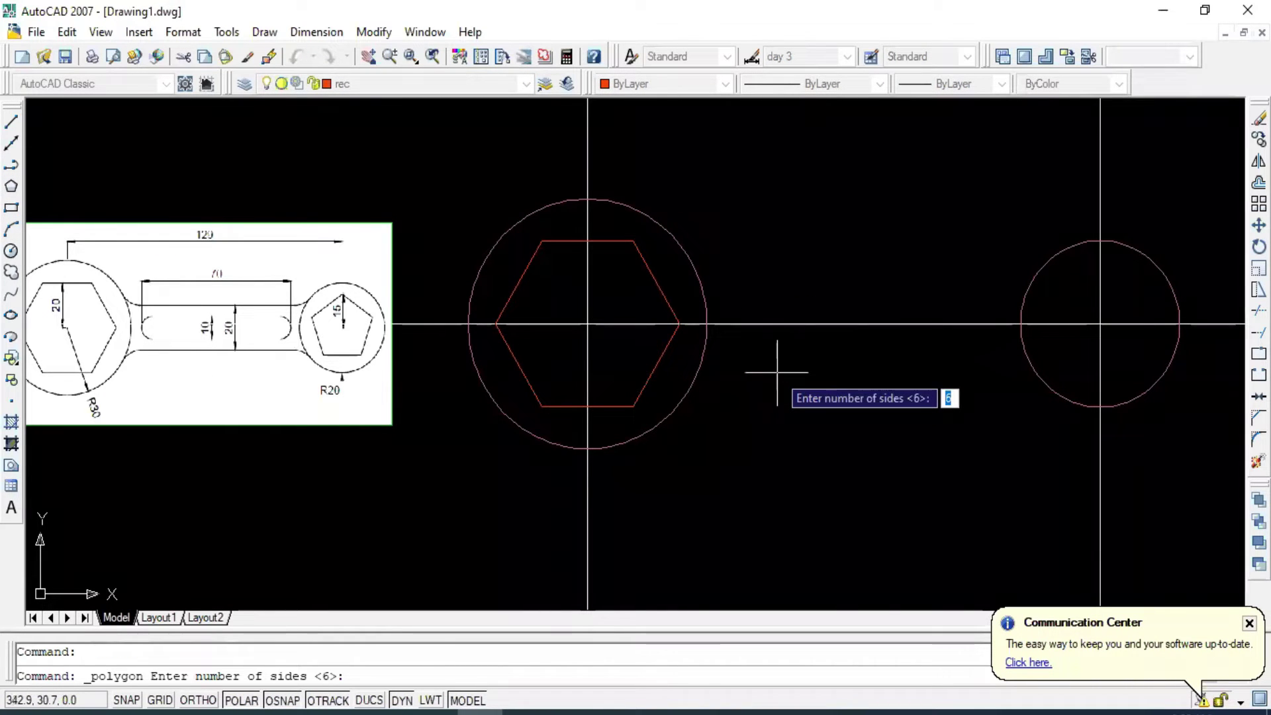
type("5")
key("Return")
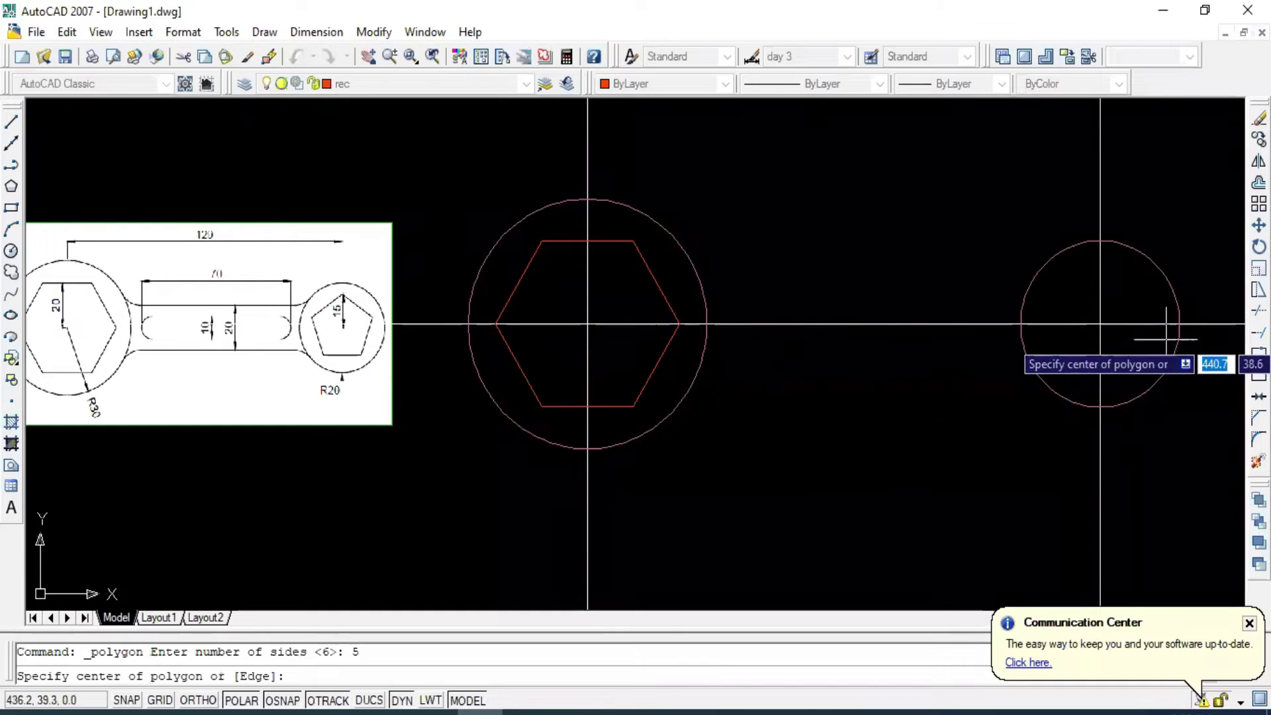
left_click(1100, 324)
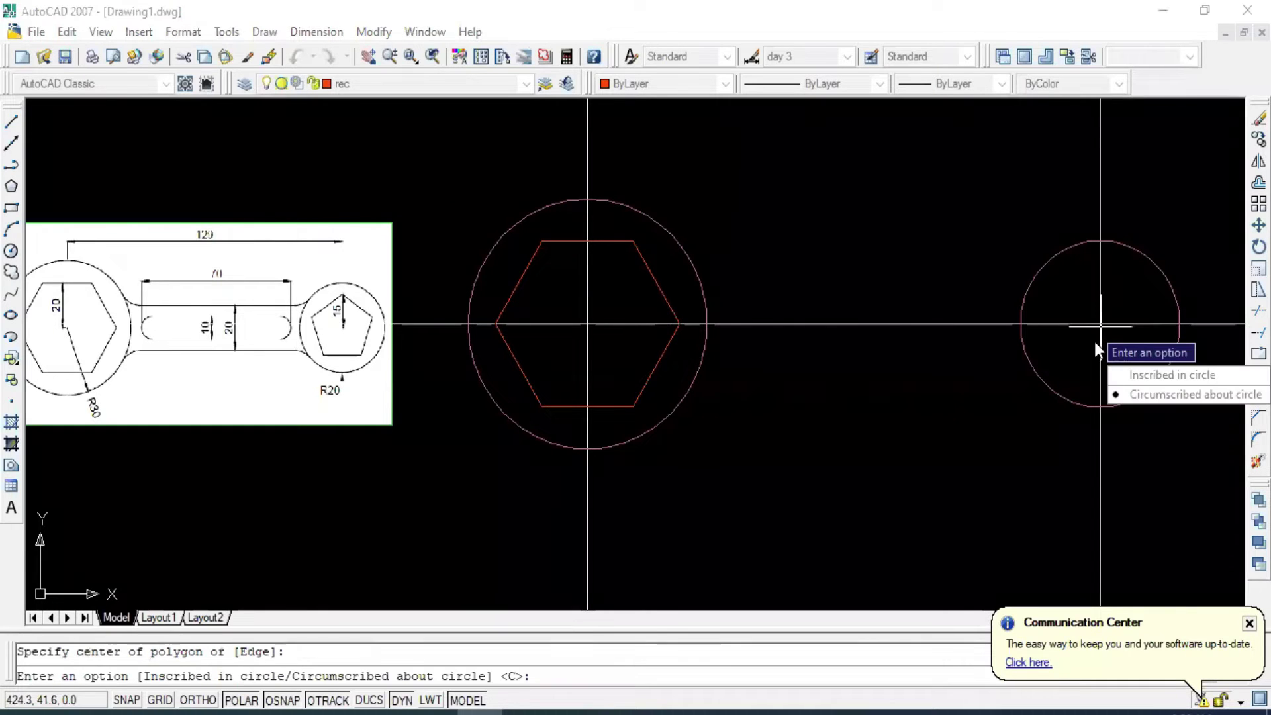
left_click(1149, 383)
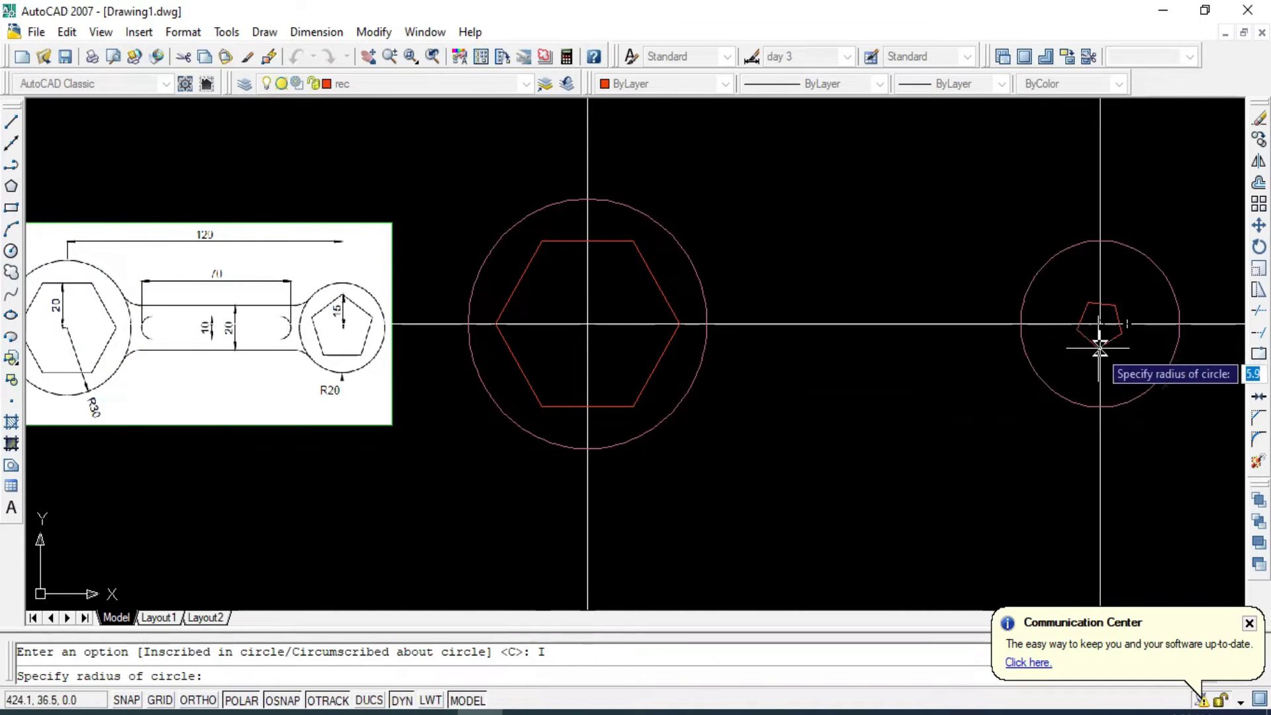
scroll(1100, 351, "up", 1)
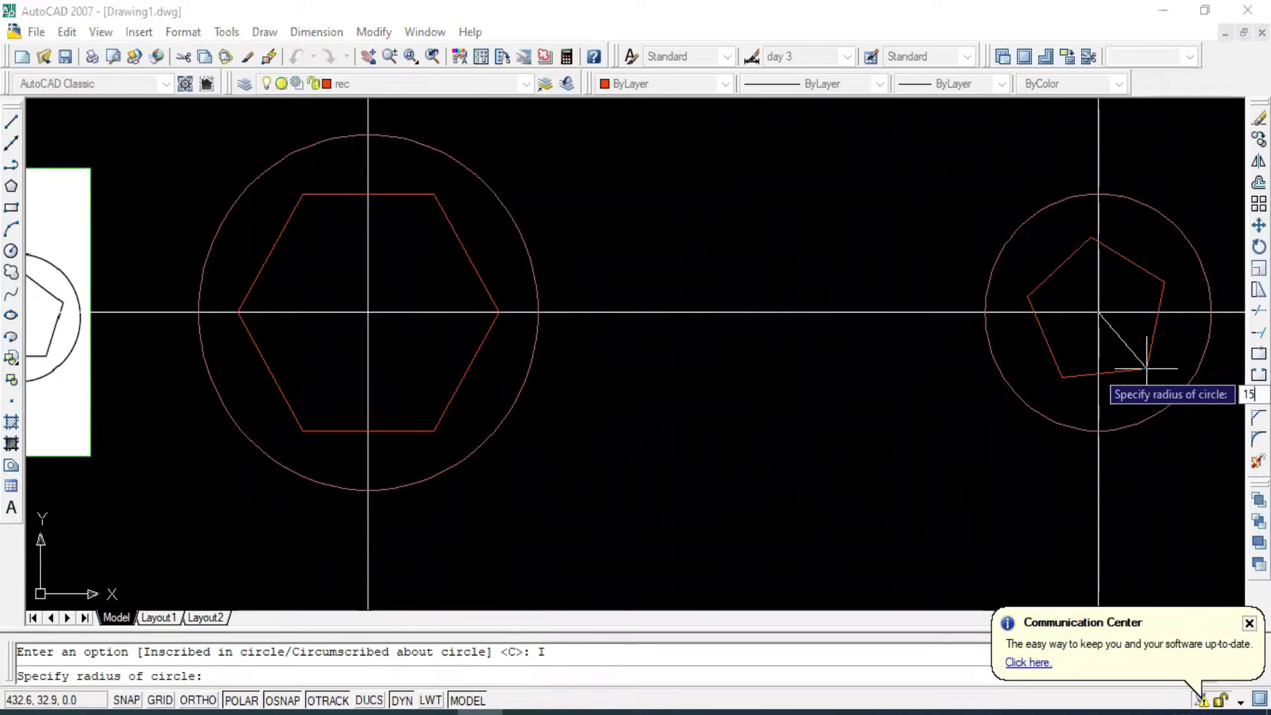
type("15")
key("Return")
scroll(1146, 369, "down", 3)
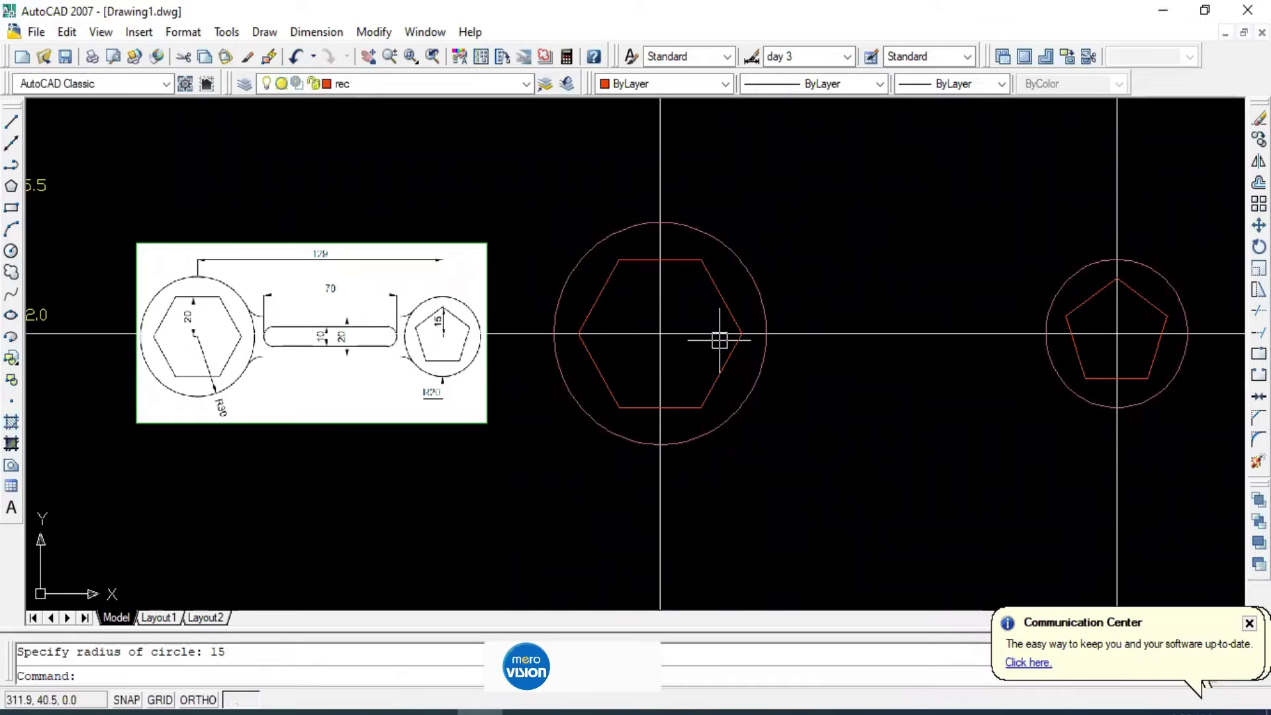
Make ushap the current layer and pan the view onto the spanner reference image.
left_click(1066, 283)
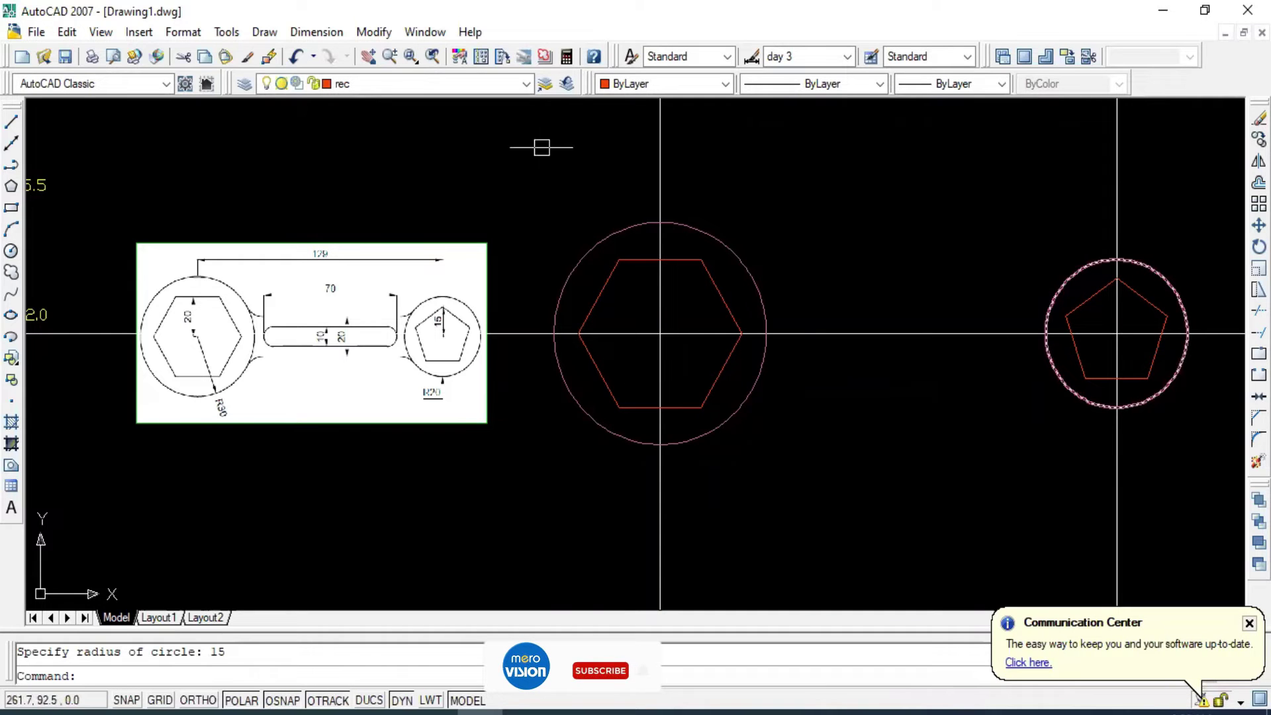
left_click(527, 84)
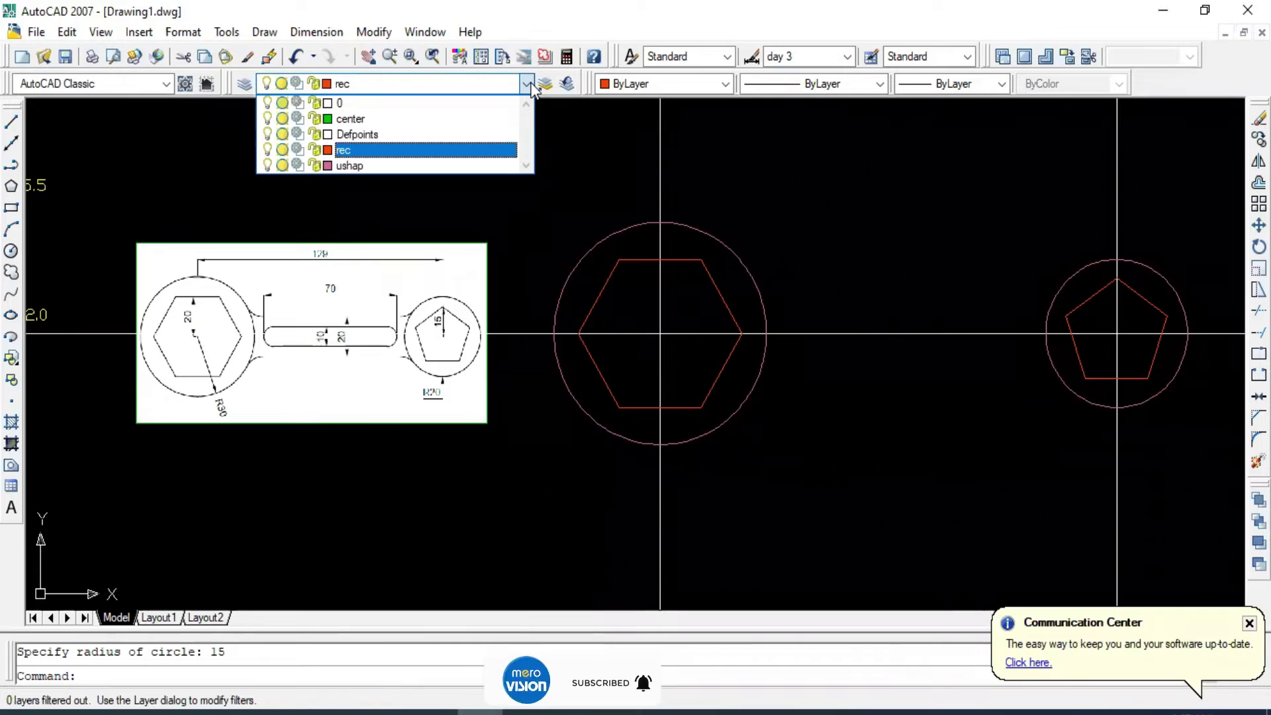
left_click(531, 84)
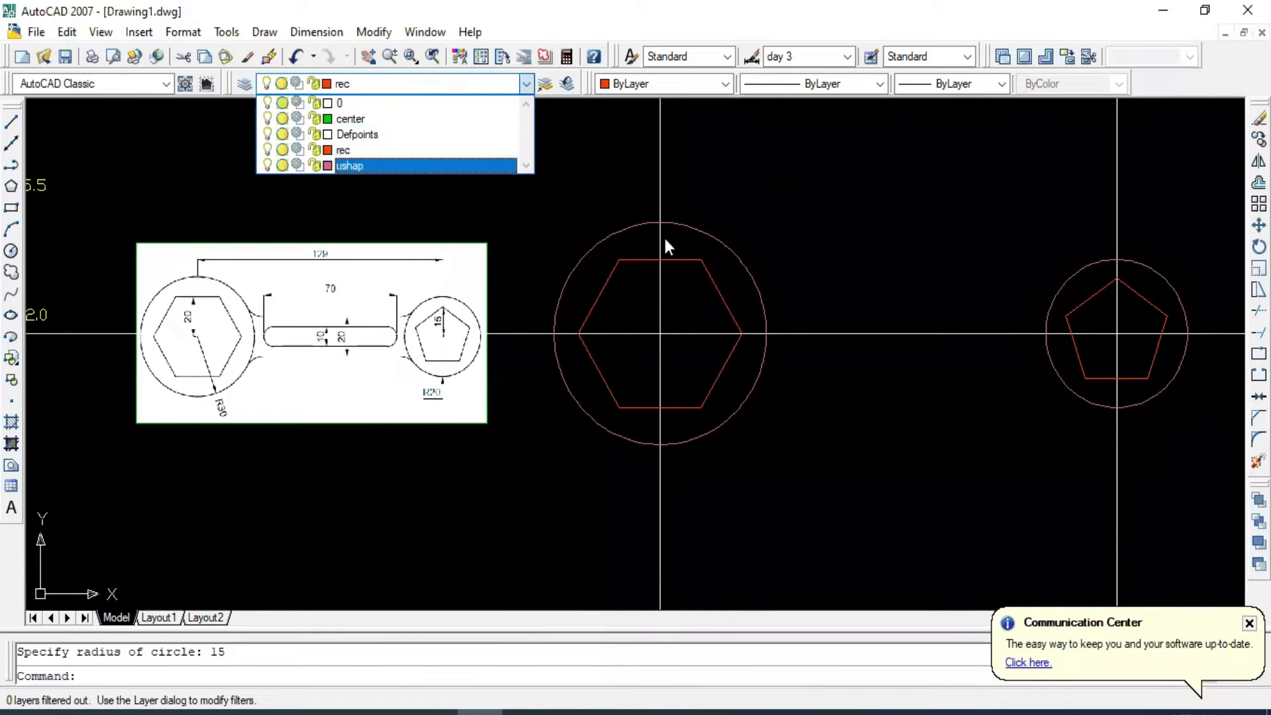
left_click(382, 165)
scroll(285, 321, "up", 3)
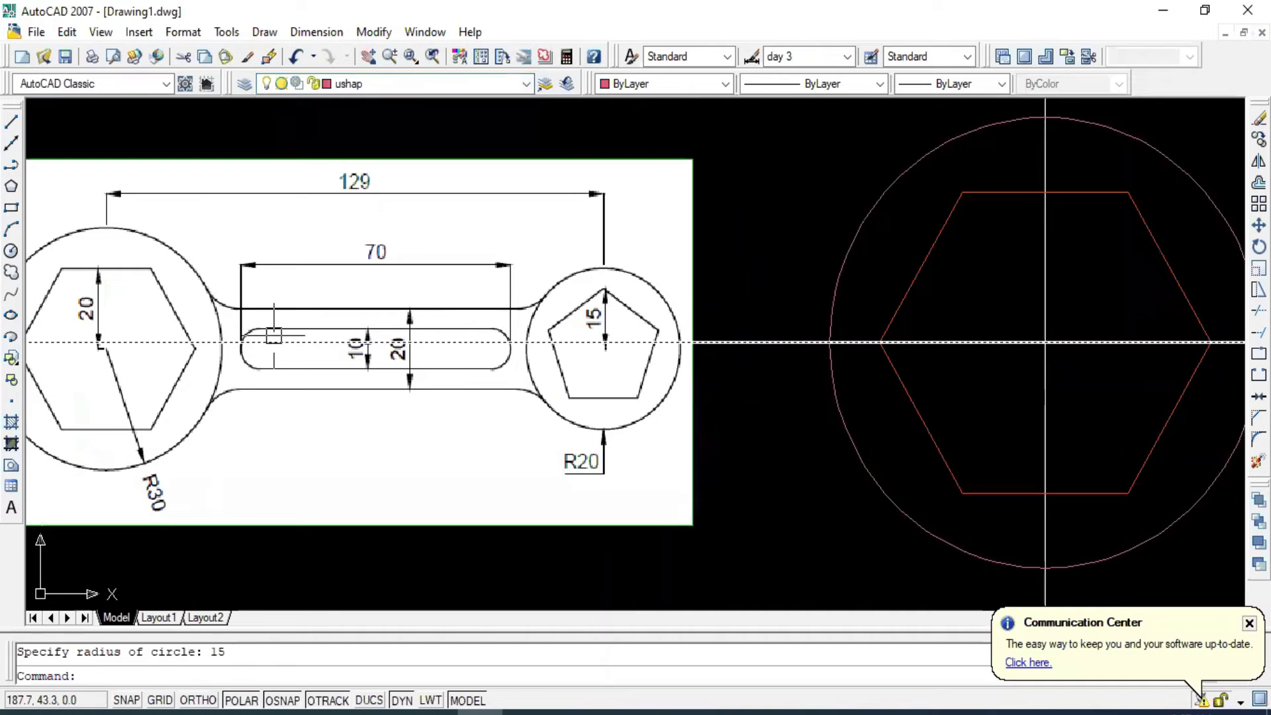
middle_click_drag(276, 338, 292, 300)
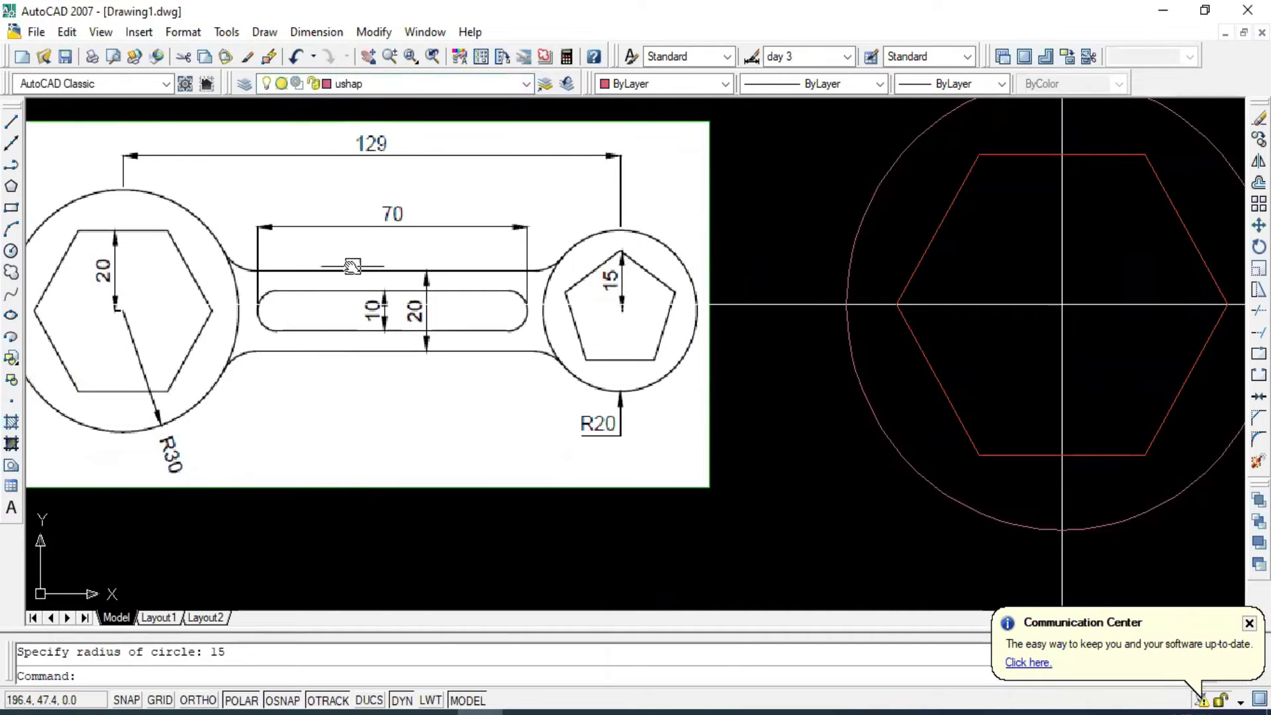
middle_click_drag(354, 259, 325, 258)
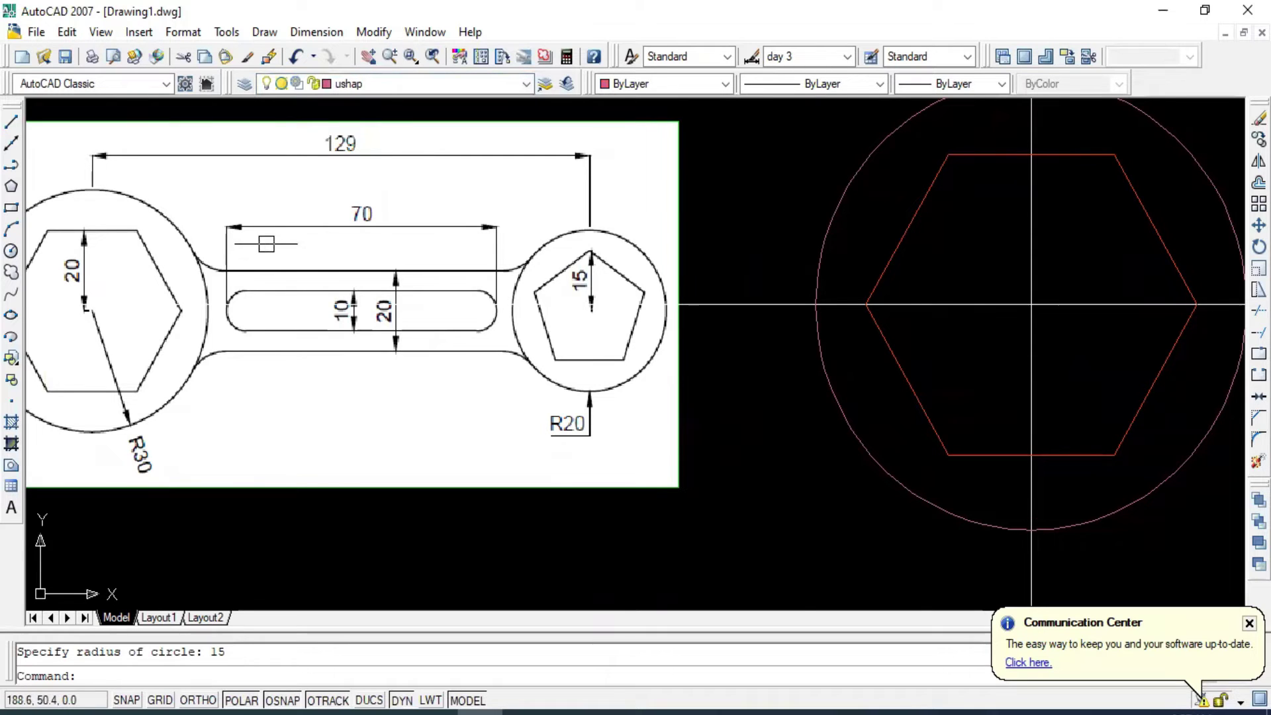
left_click(11, 121)
scroll(253, 321, "down", 2)
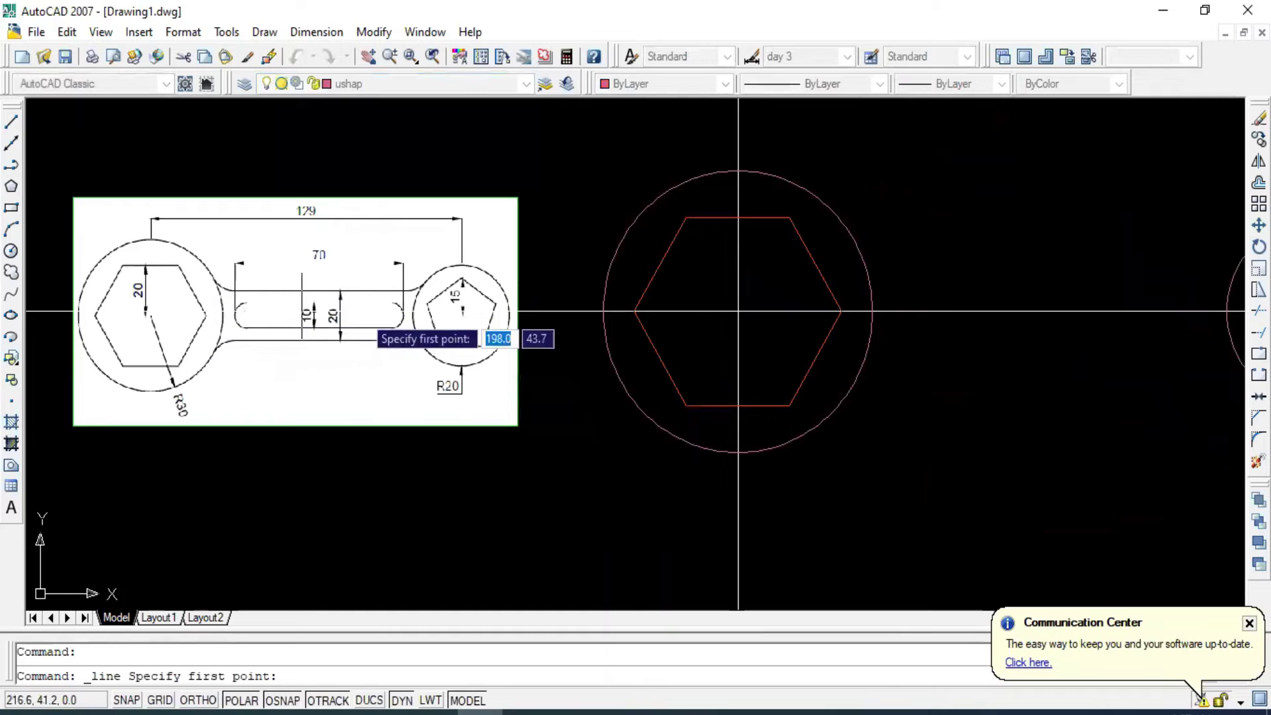
middle_click_drag(849, 325, 737, 324)
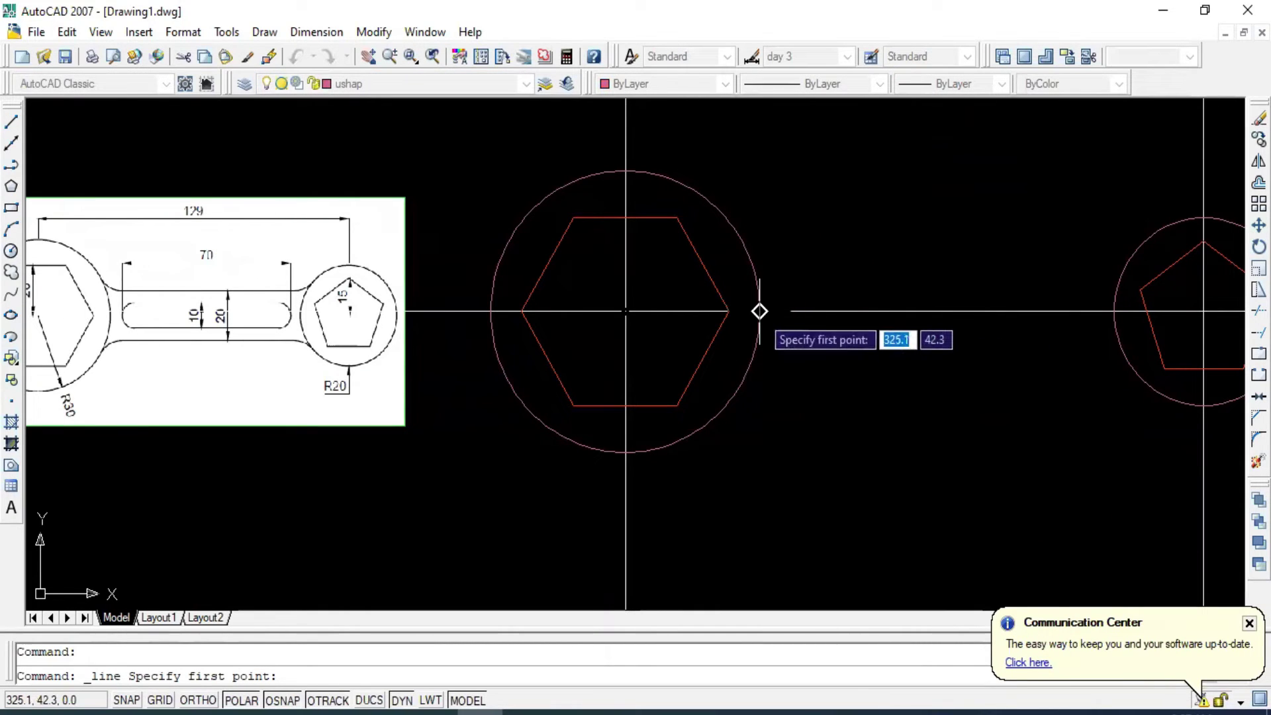
left_click(759, 311)
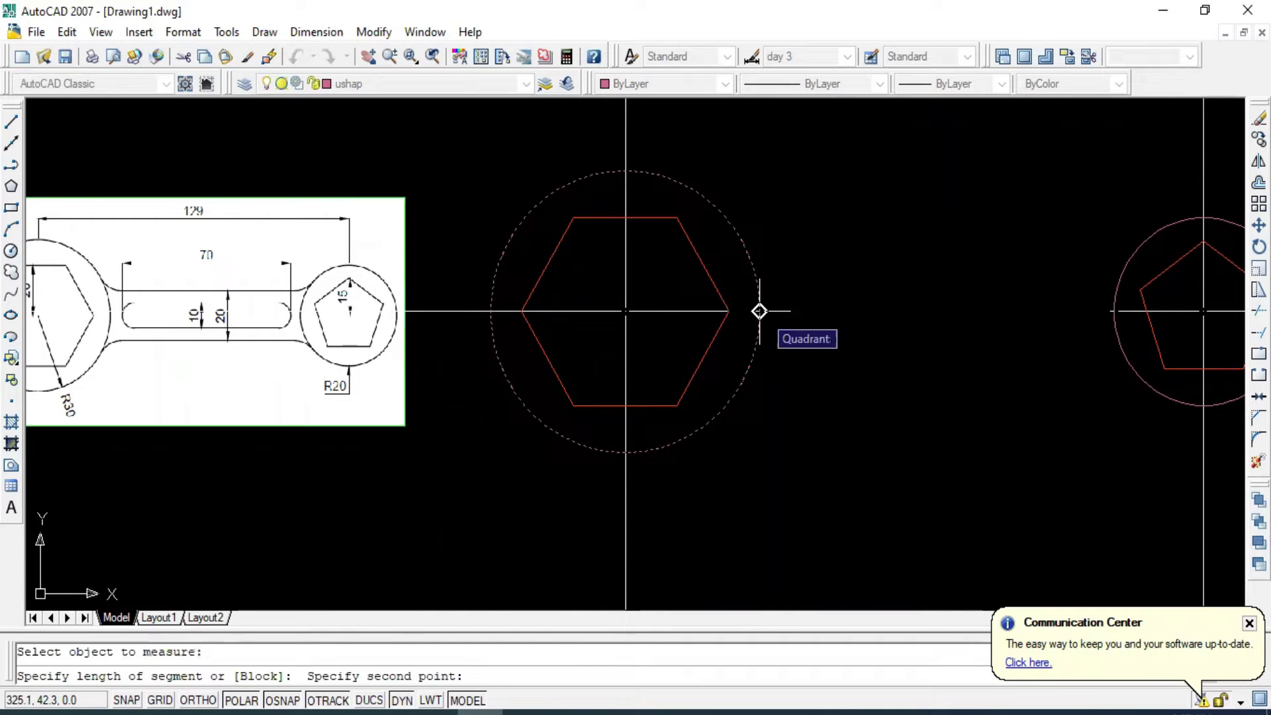
left_click(759, 311)
key("Escape")
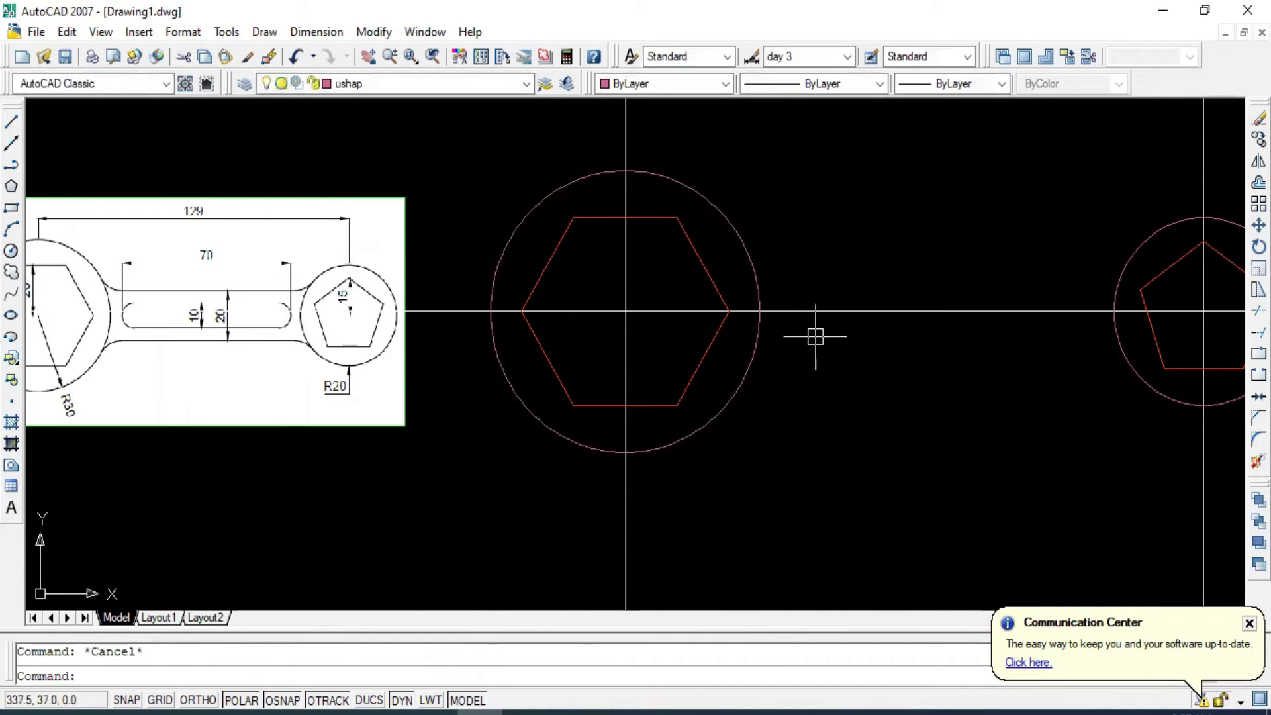
scroll(758, 322, "down", 2)
middle_click_drag(788, 302, 732, 317)
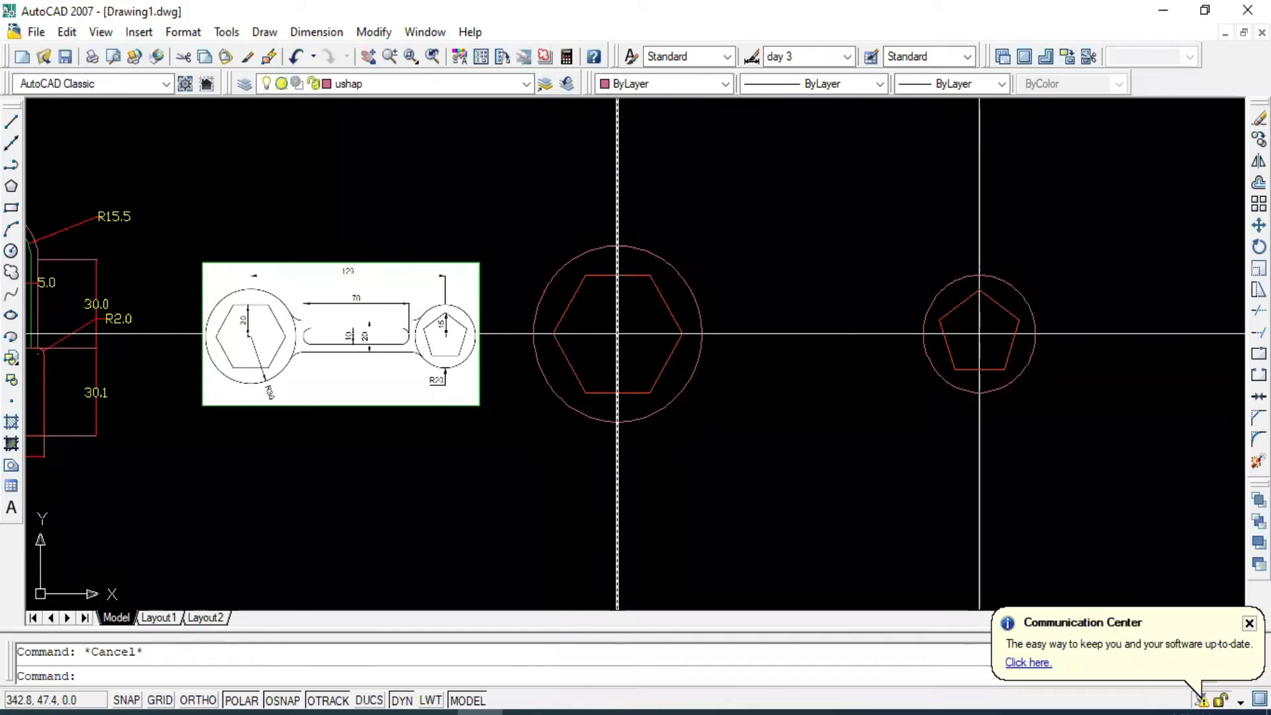
scroll(551, 335, "up", 2)
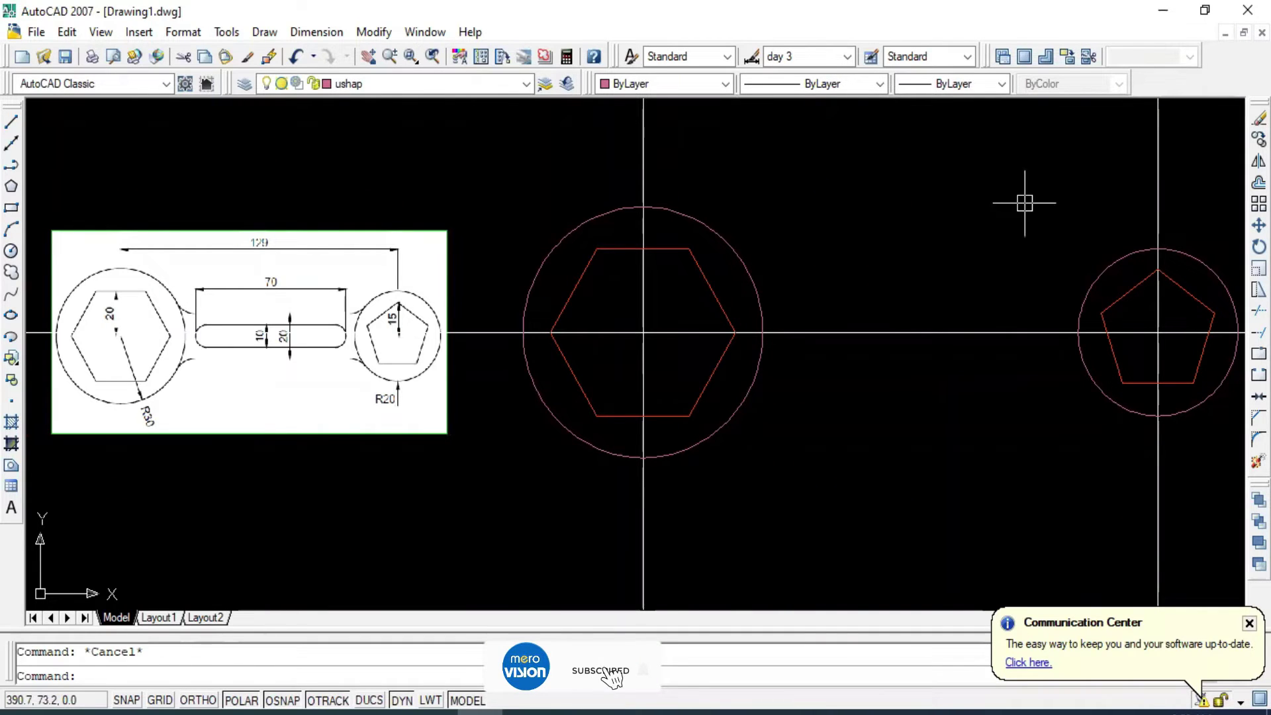
middle_click_drag(953, 305, 825, 284)
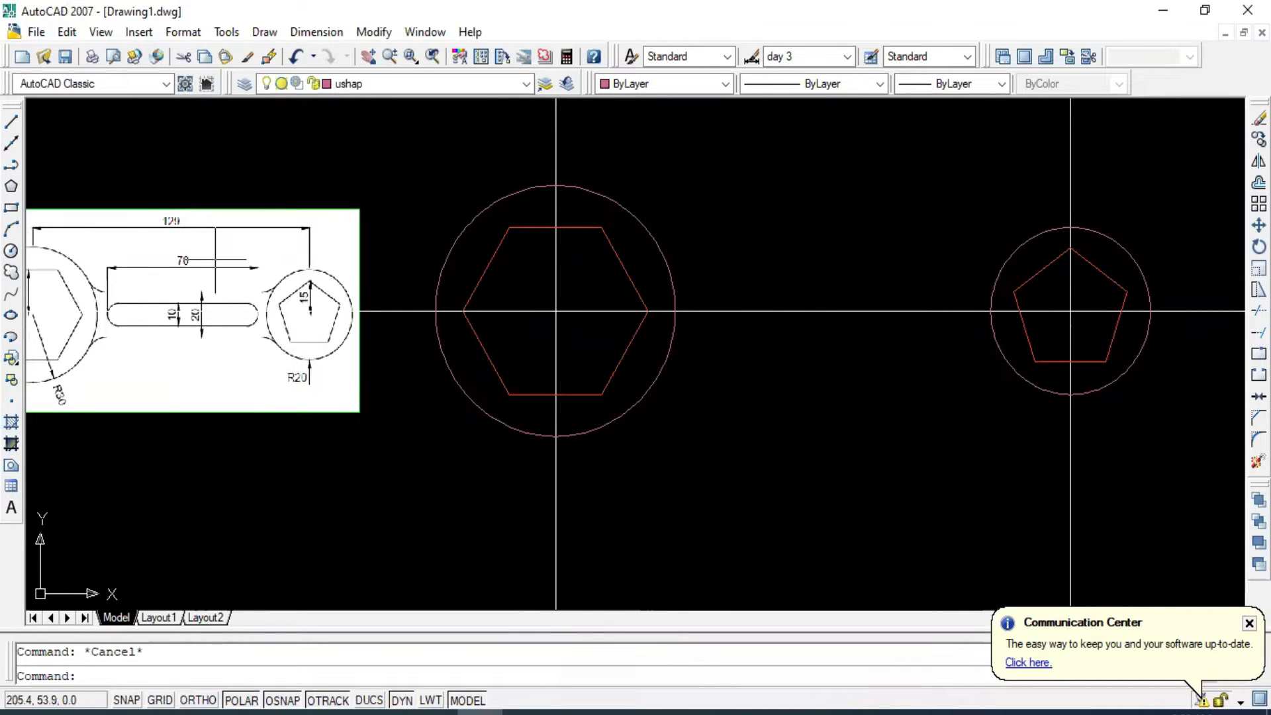
Draw a 4.5-unit line at 0° from the hexagon circle's edge.
left_click(11, 126)
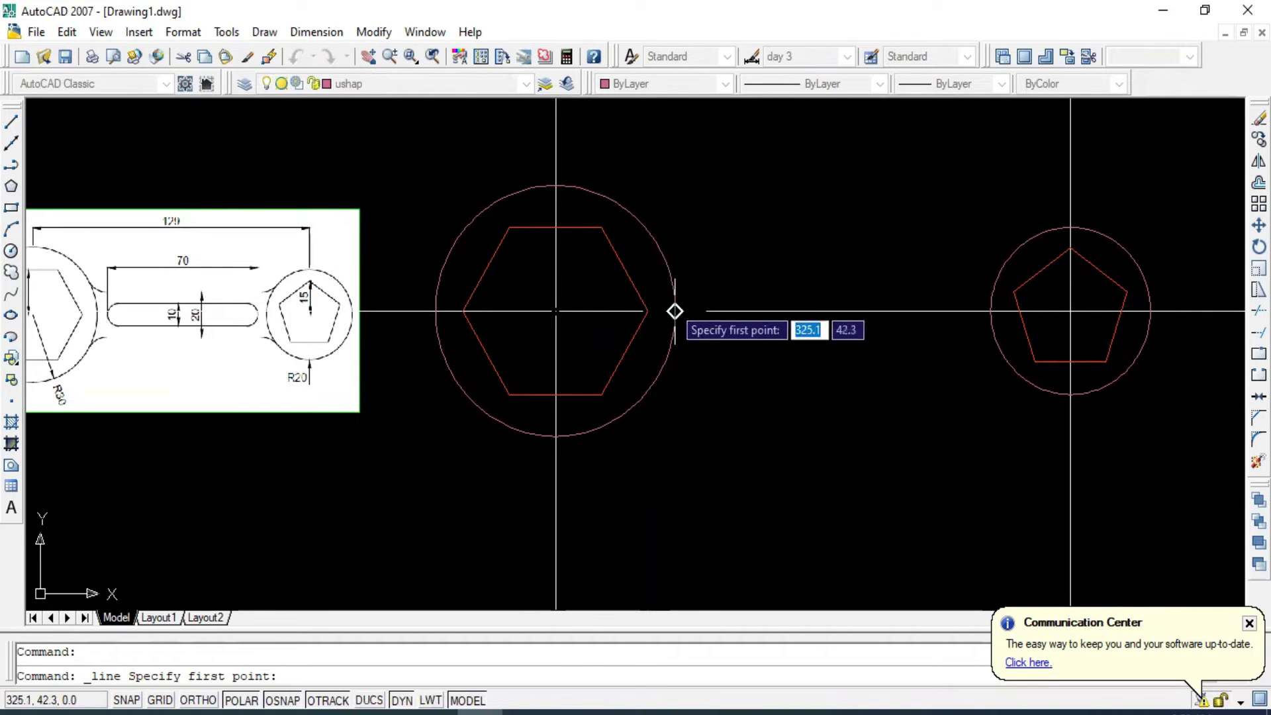
left_click(674, 311)
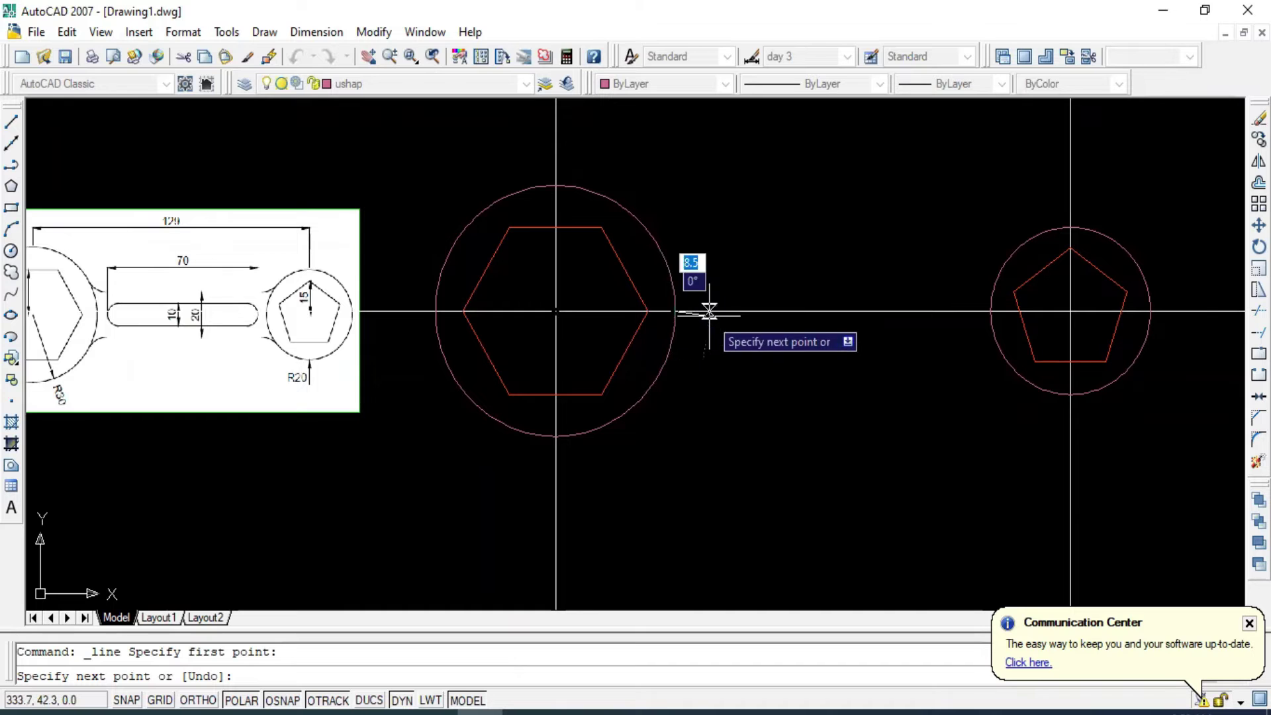
type("4")
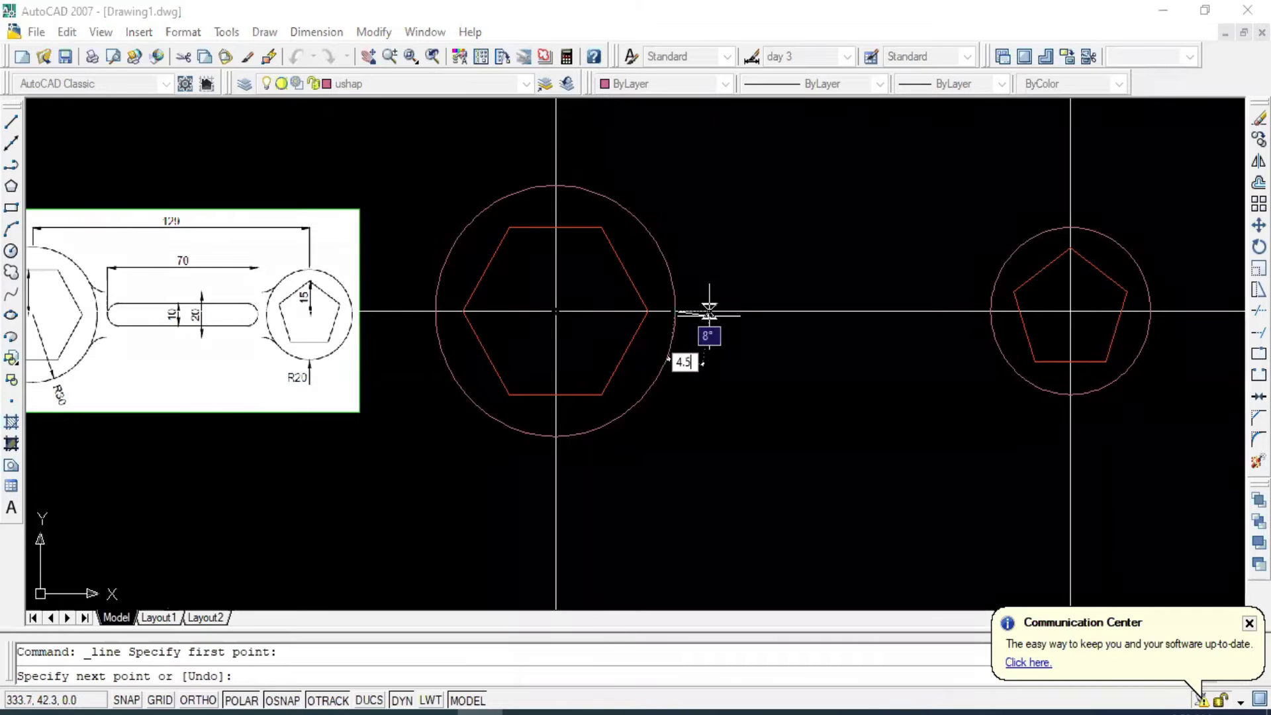
key("Tab")
type("0")
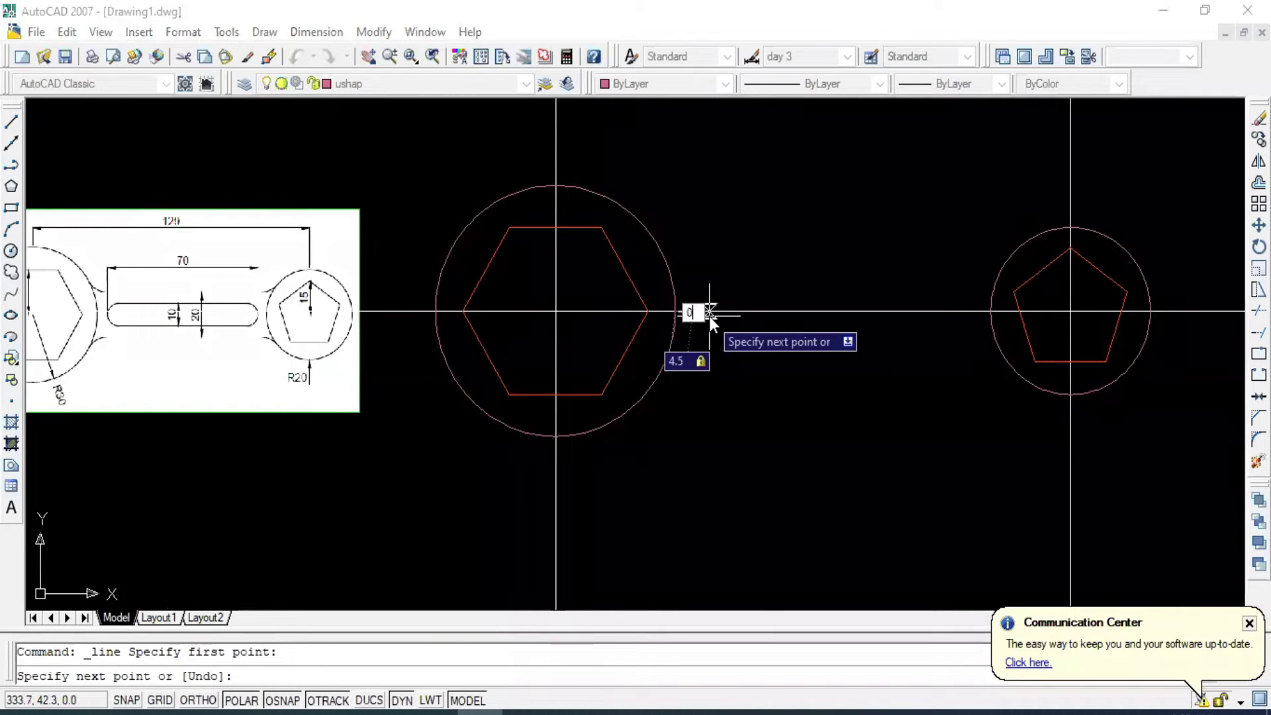
key("Return")
key("Escape")
Draw a 4.5-unit line at 180° from the pentagon circle's edge.
key("Return")
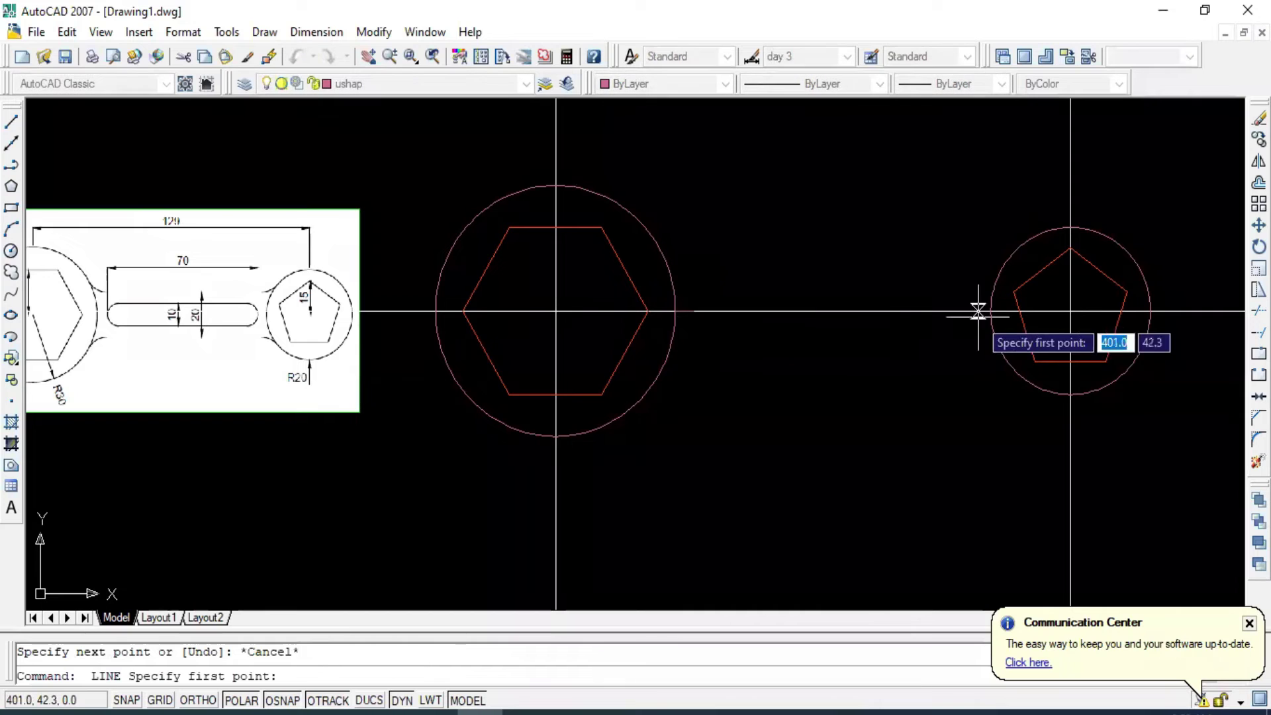
left_click(991, 311)
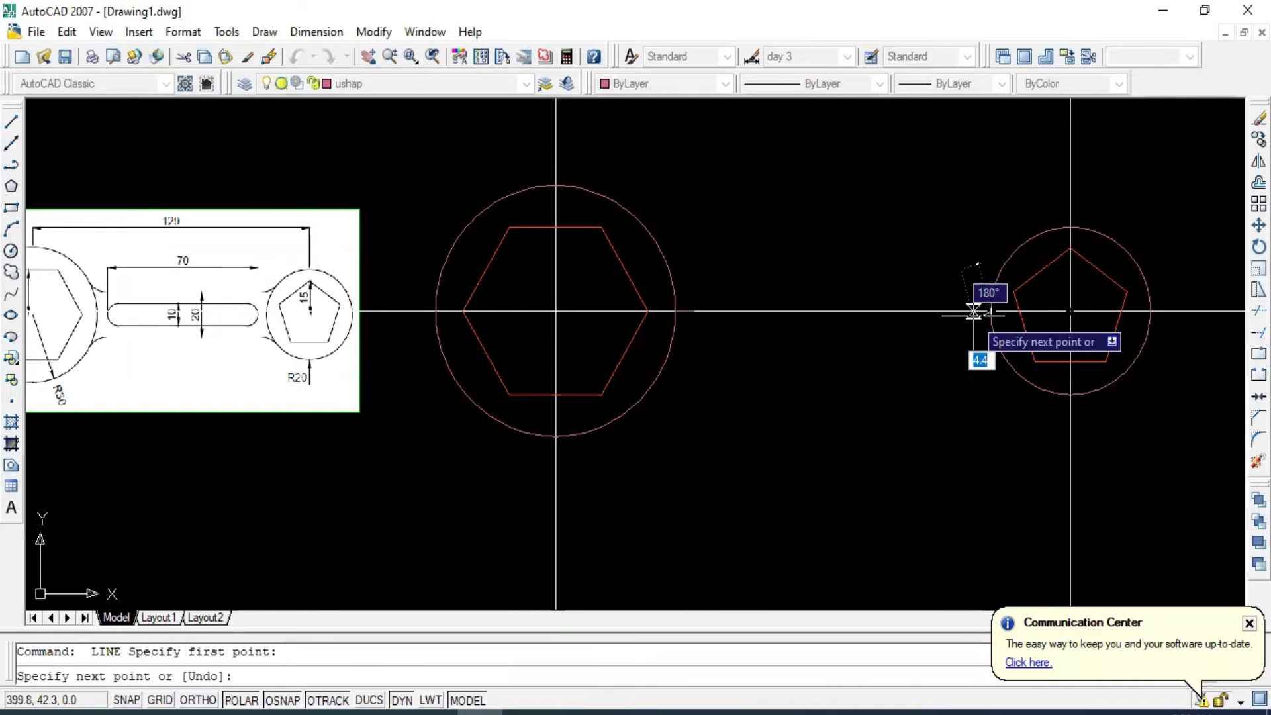
type("4")
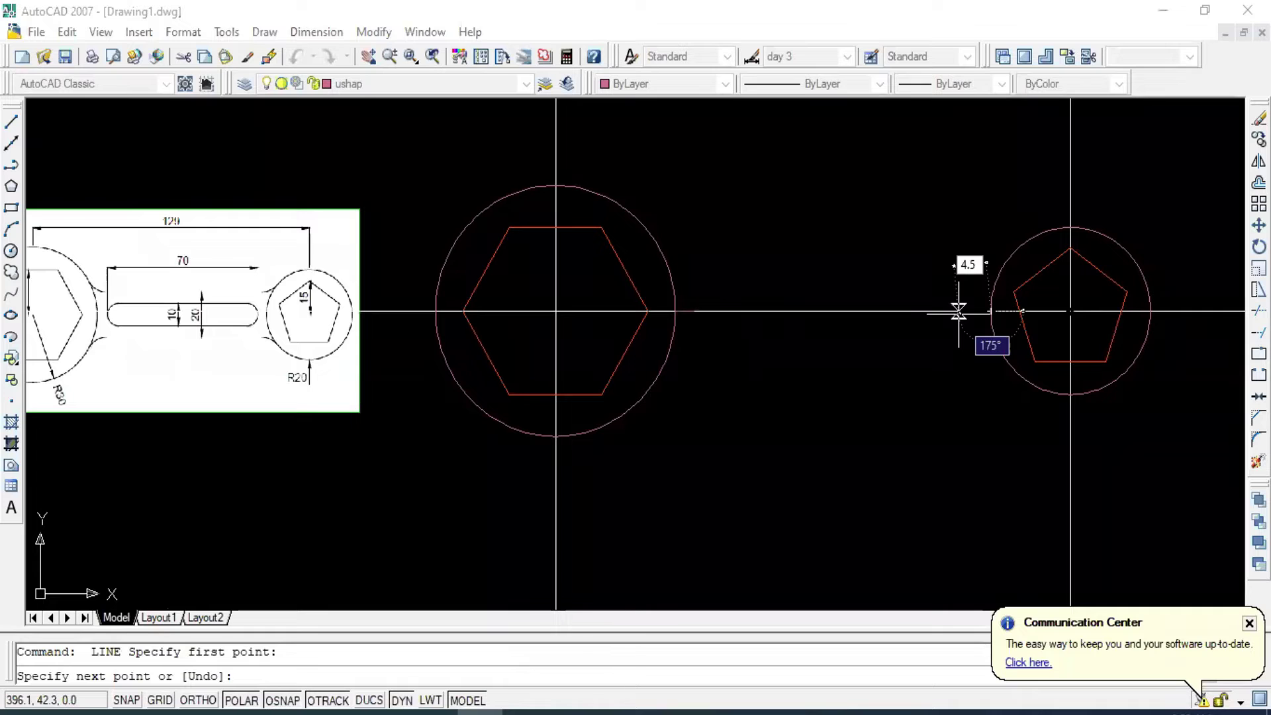
key("Tab")
type("1")
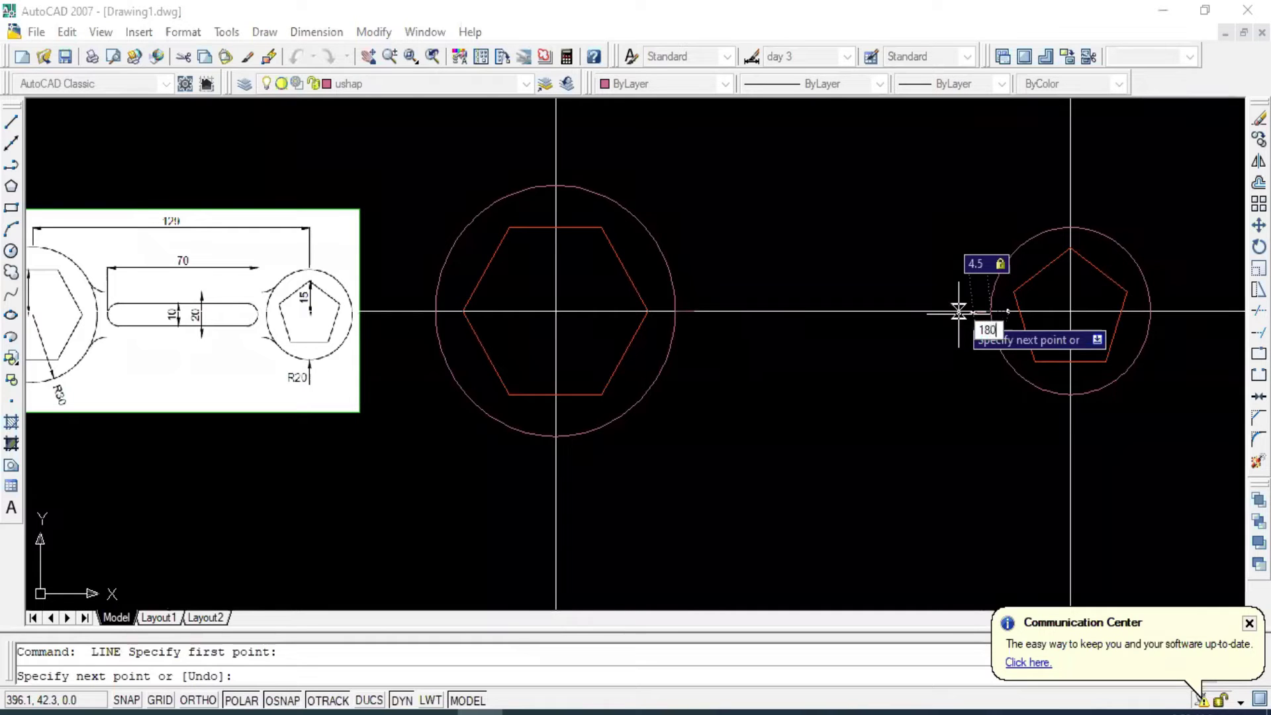
key("Return")
key("Escape")
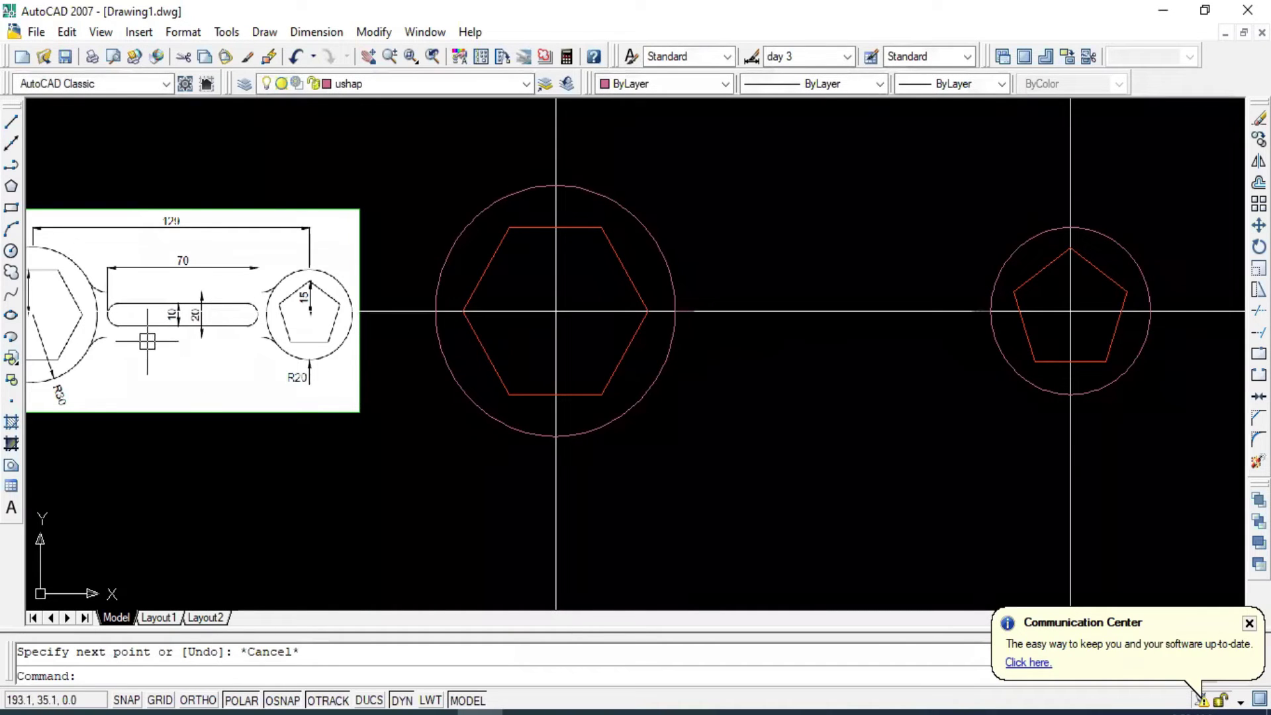
Draw 5-unit lines up and down from the hexagon circle's right edge, forming a short vertical mark.
left_click(9, 125)
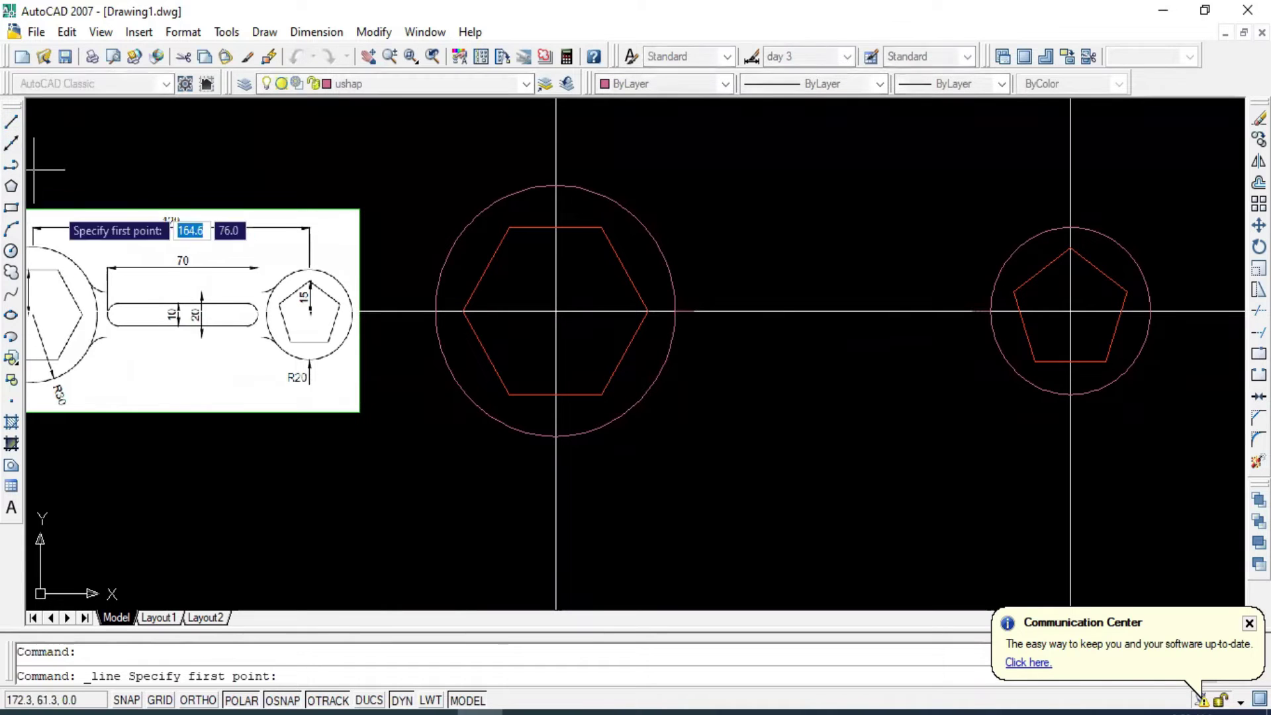
scroll(114, 318, "up", 2)
middle_click_drag(114, 317, 119, 315)
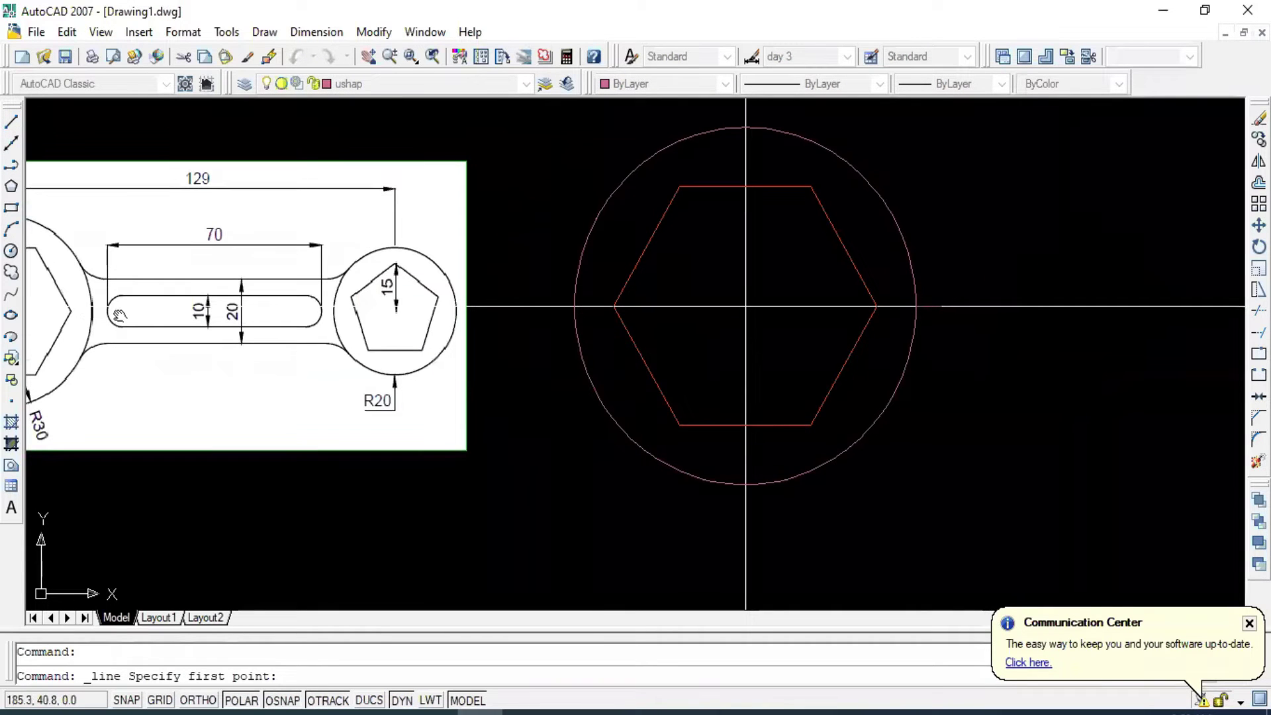
left_click(941, 306)
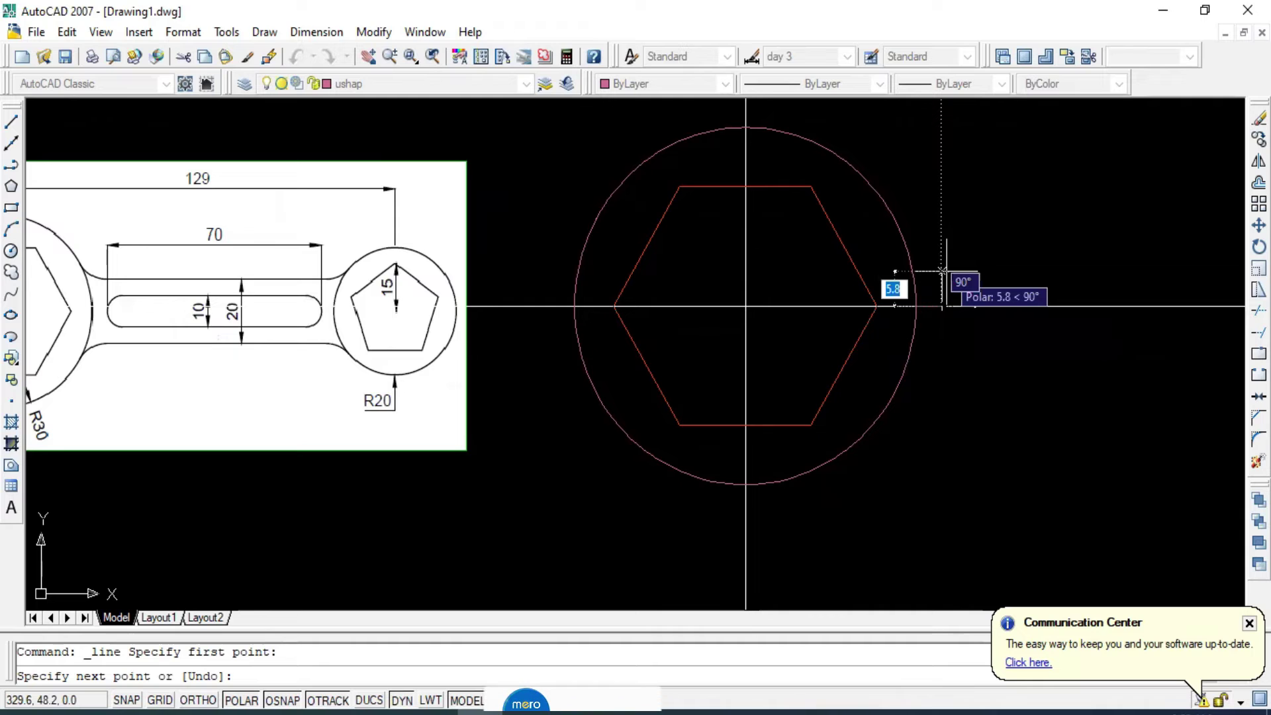
type("5")
key("Return")
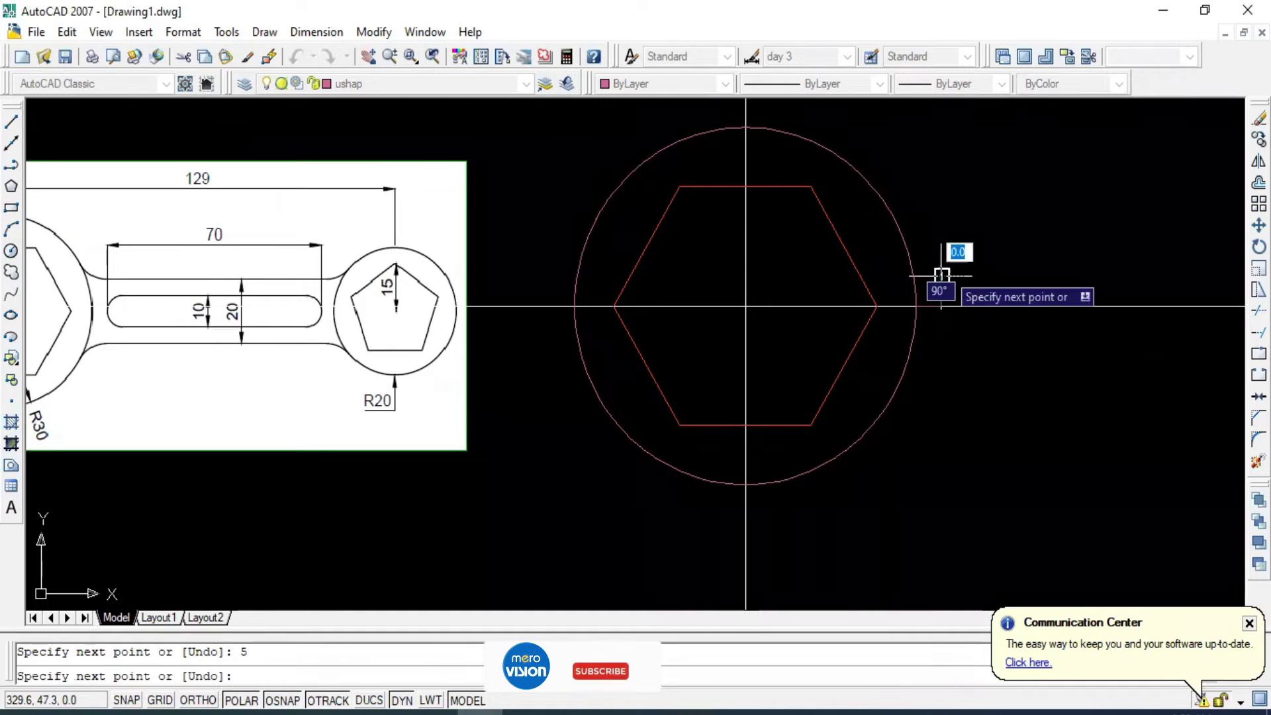
key("Escape")
key("Return")
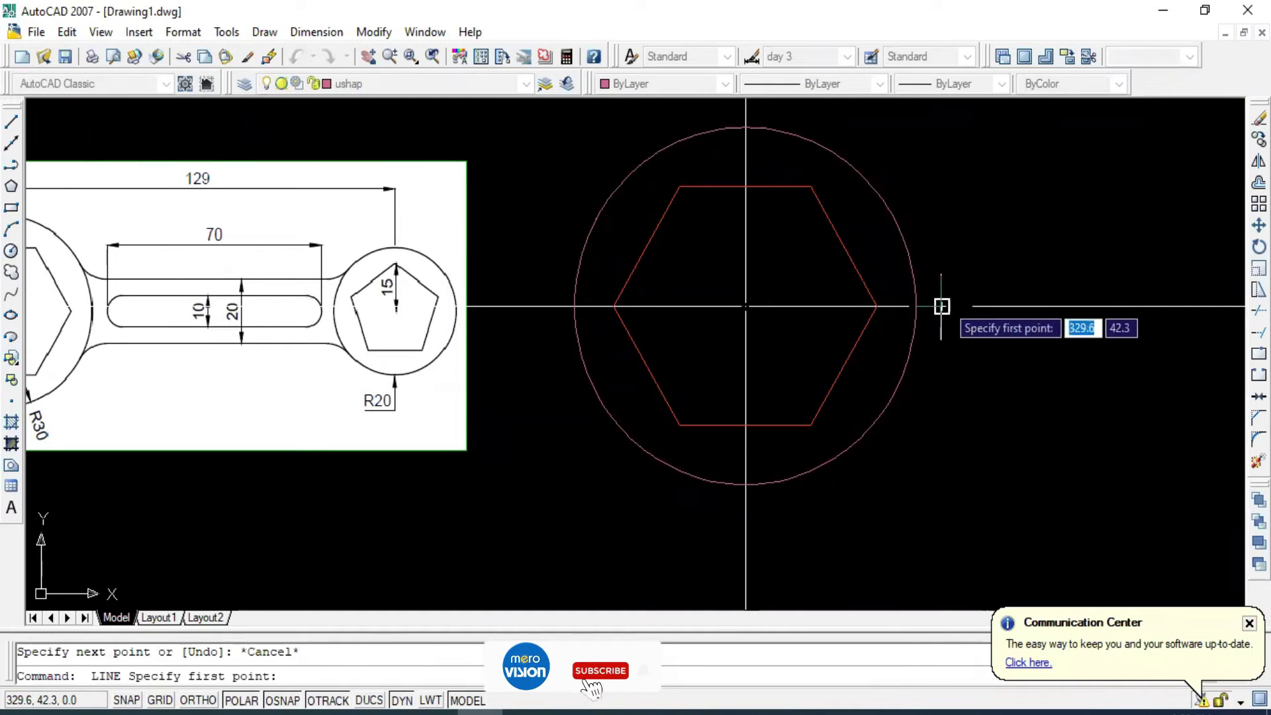
left_click(944, 304)
type("5")
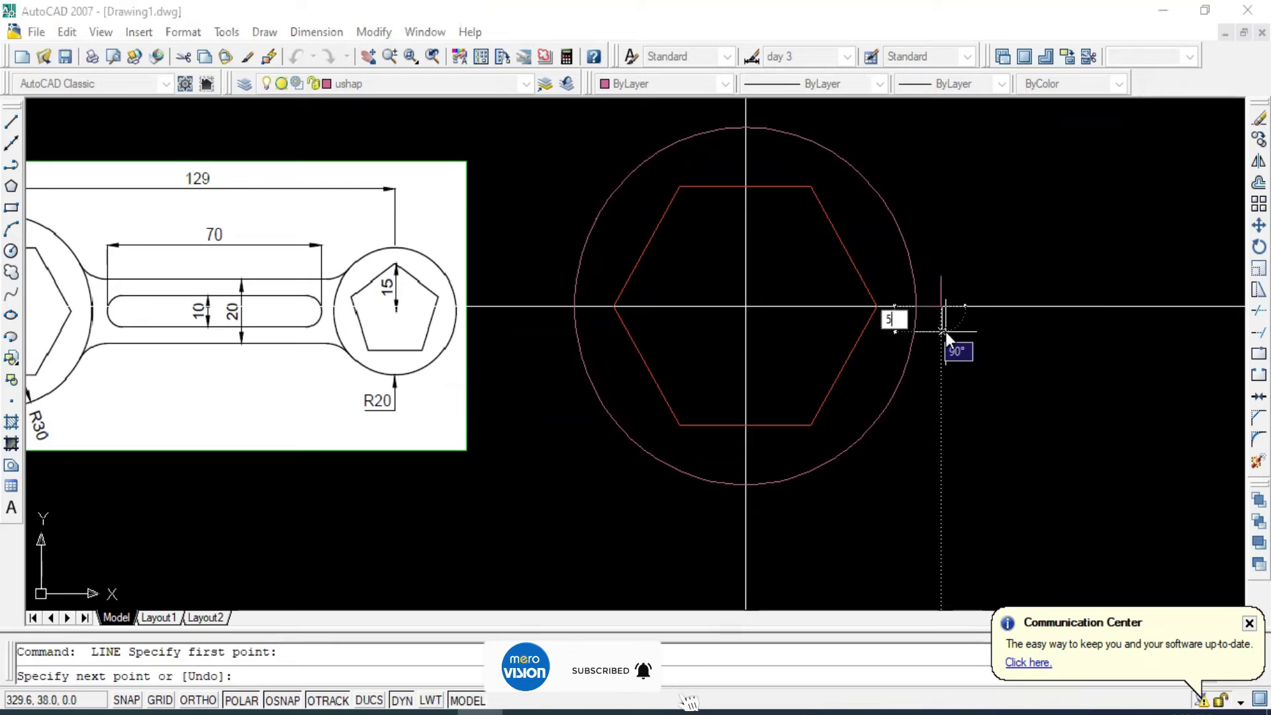
key("Return")
key("Escape")
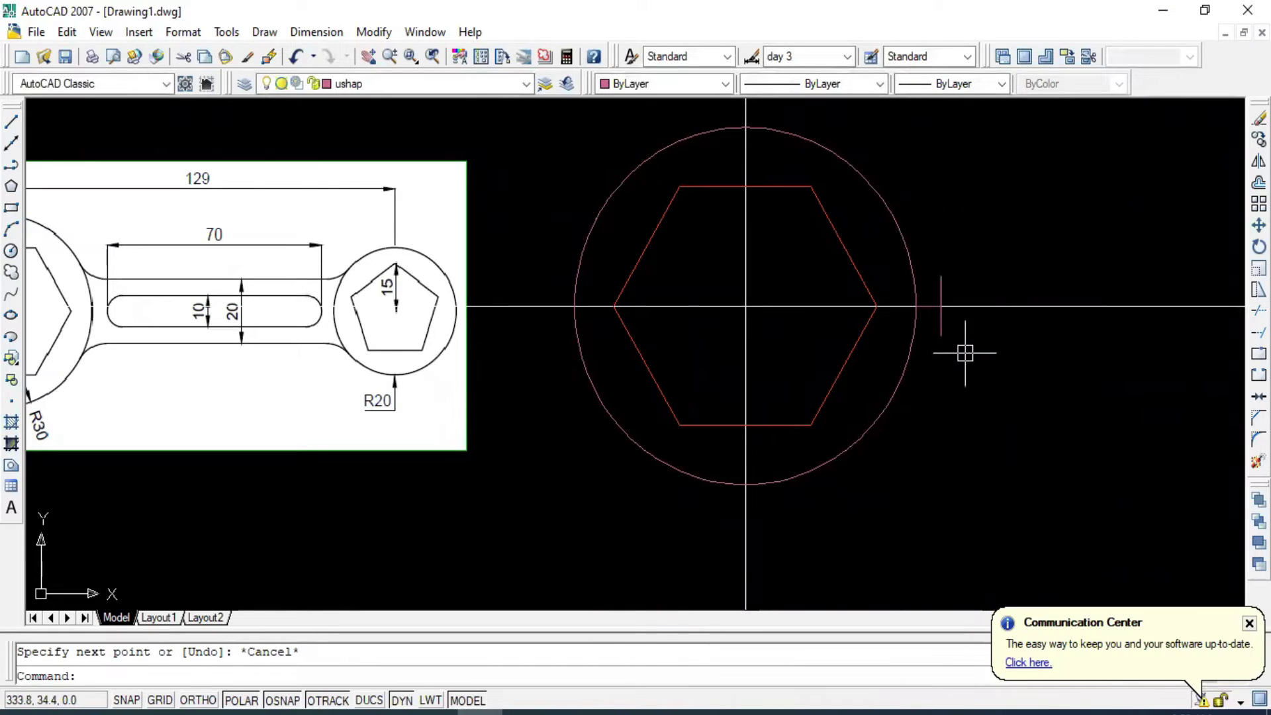
Draw a horizontal line from the short mark's top to near the pentagon's circle.
left_click(12, 125)
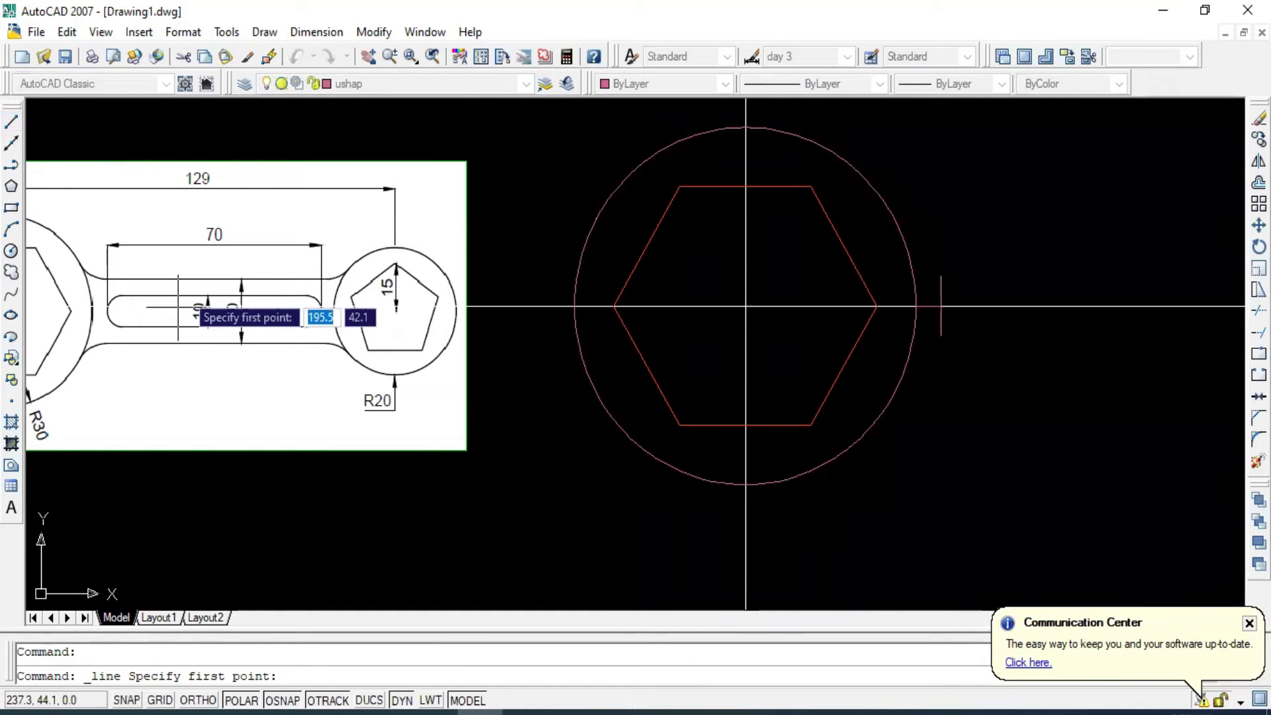
middle_click_drag(868, 250, 507, 267)
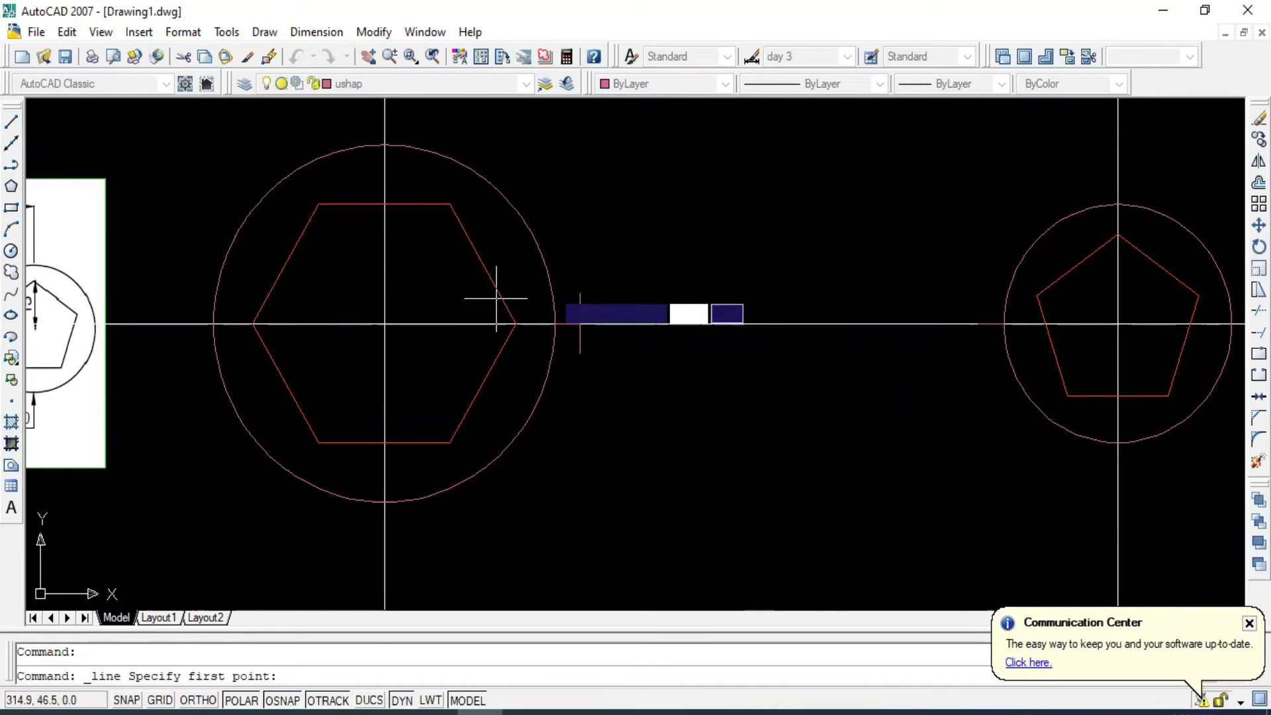
left_click(580, 293)
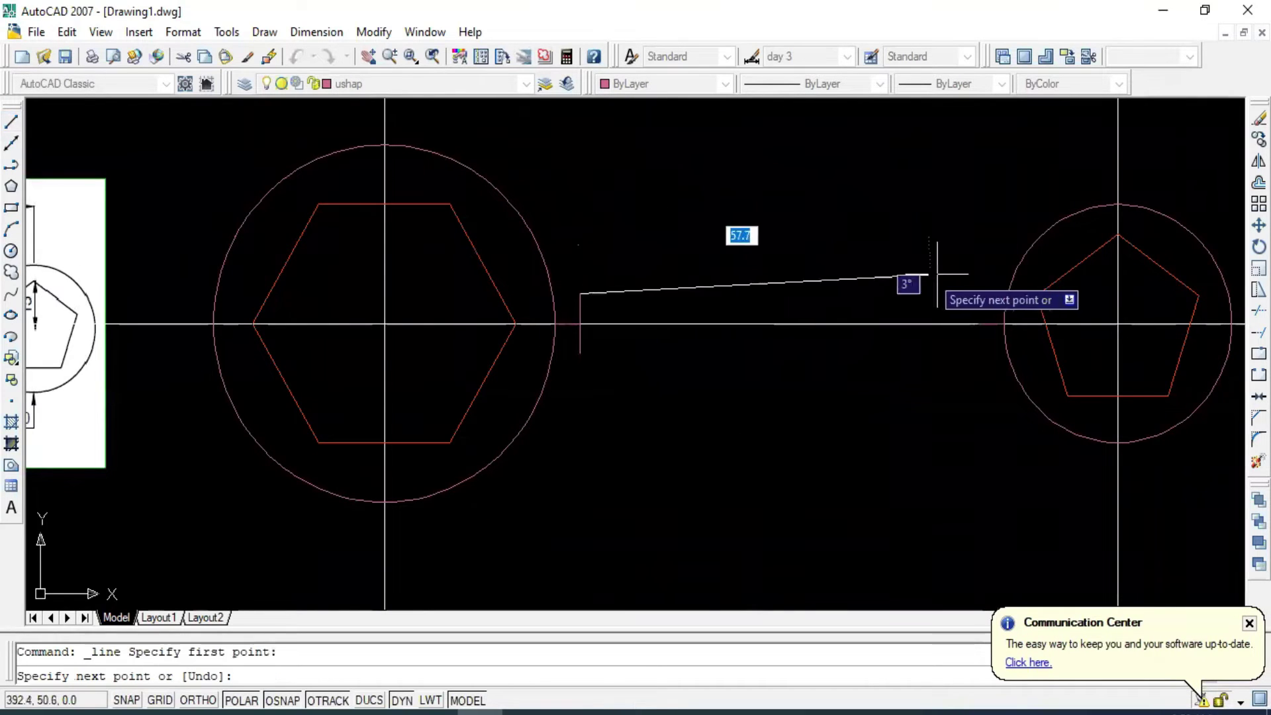
left_click(978, 293)
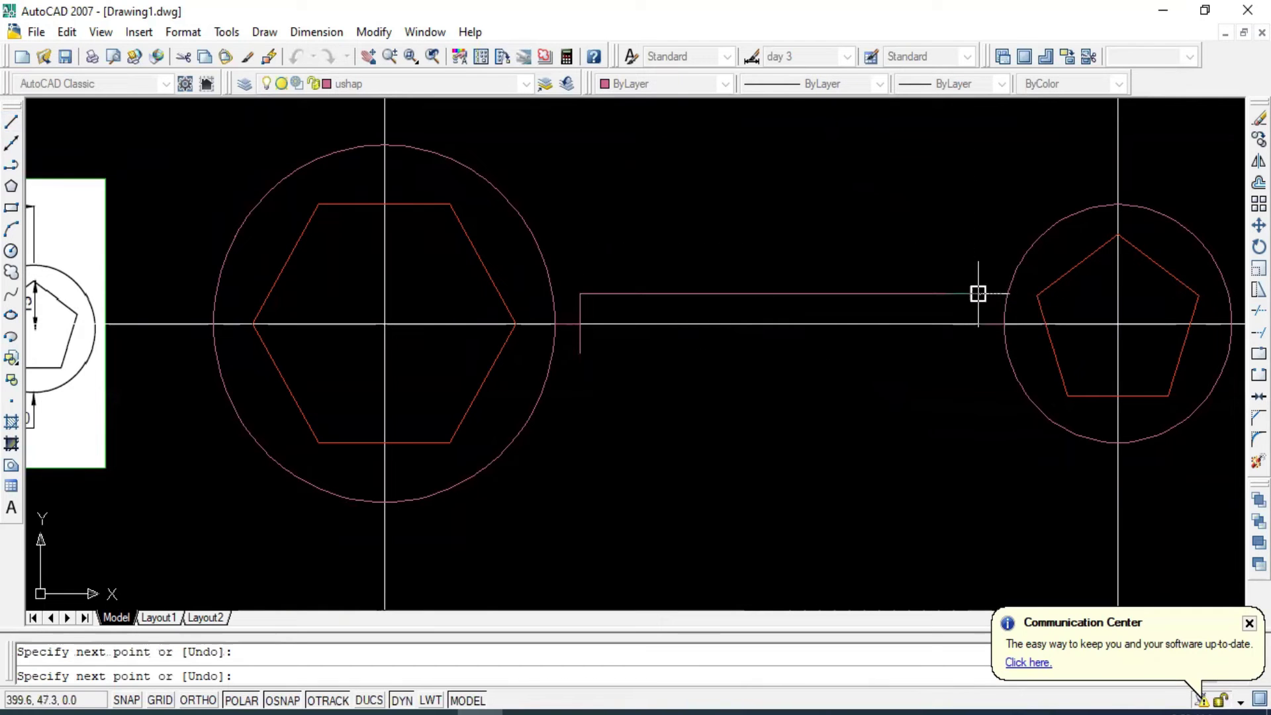
key("Escape")
Reframe the hexagon and pentagon drawing and start the Offset command.
scroll(827, 288, "down", 2)
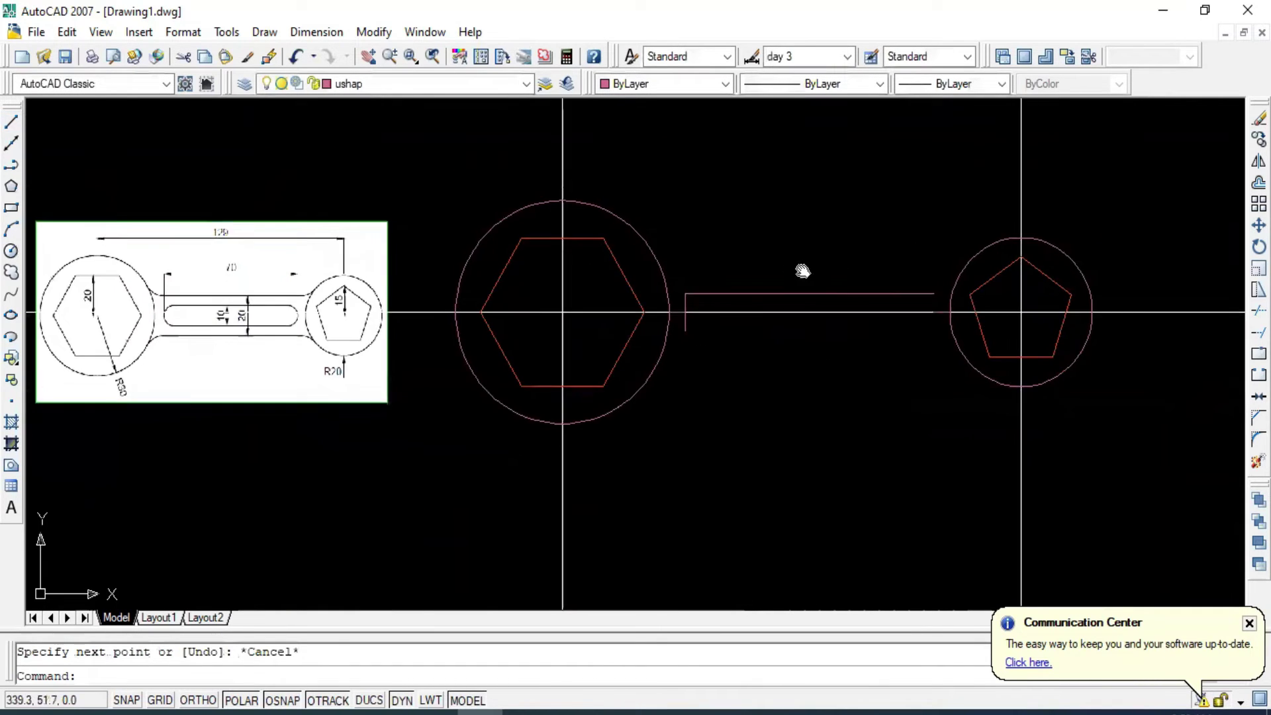
middle_click_drag(805, 278, 1009, 278)
scroll(399, 305, "up", 3)
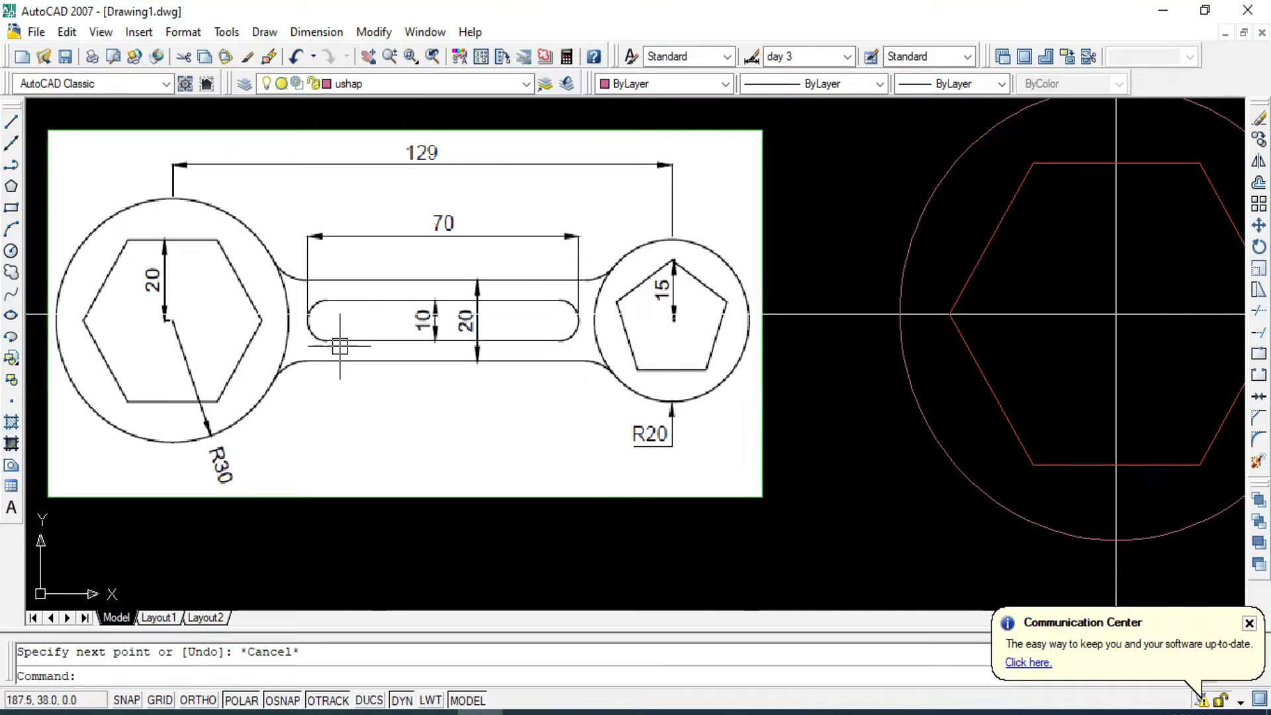
scroll(313, 330, "down", 1)
middle_click_drag(602, 284, 362, 321)
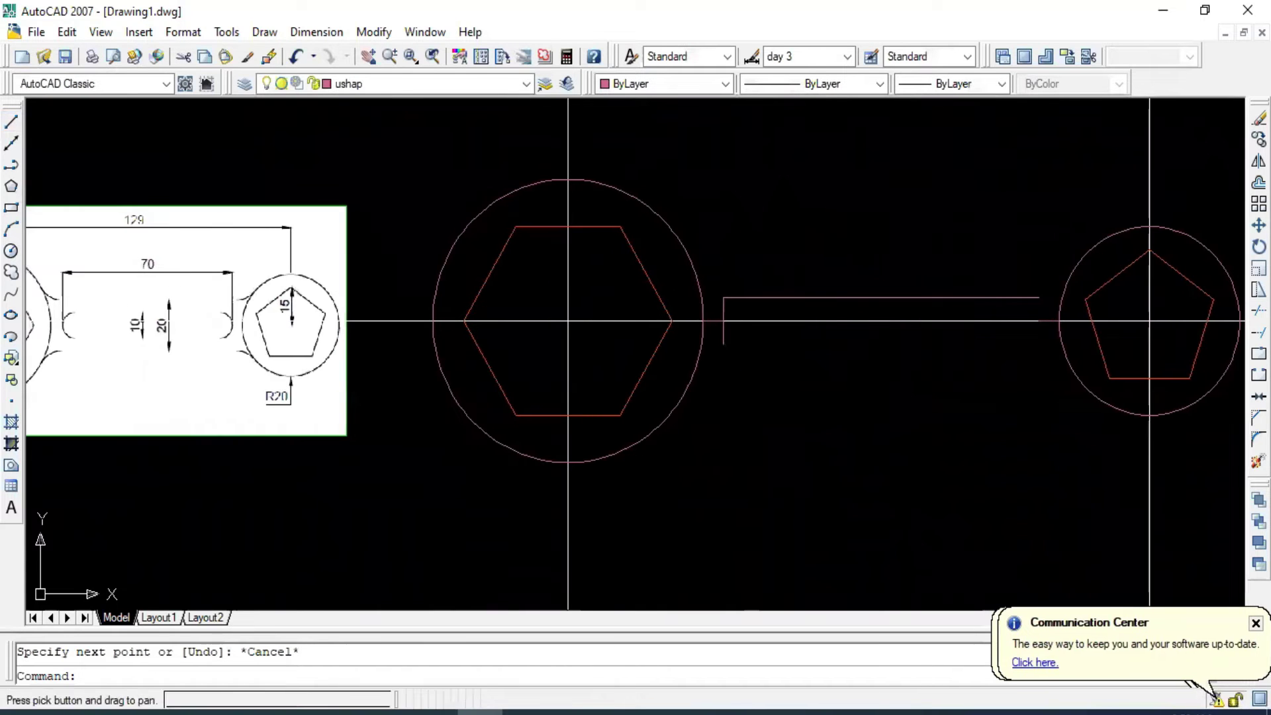
middle_click_drag(777, 286, 864, 252)
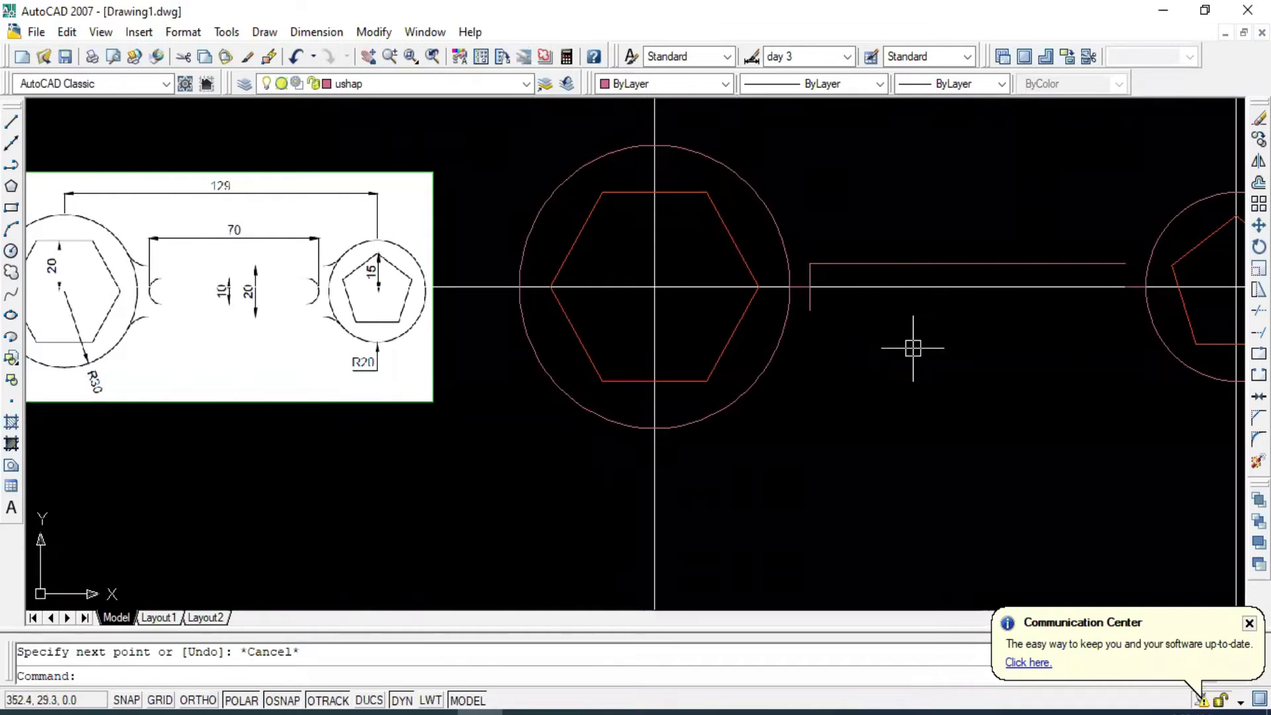
type("o")
key("Return")
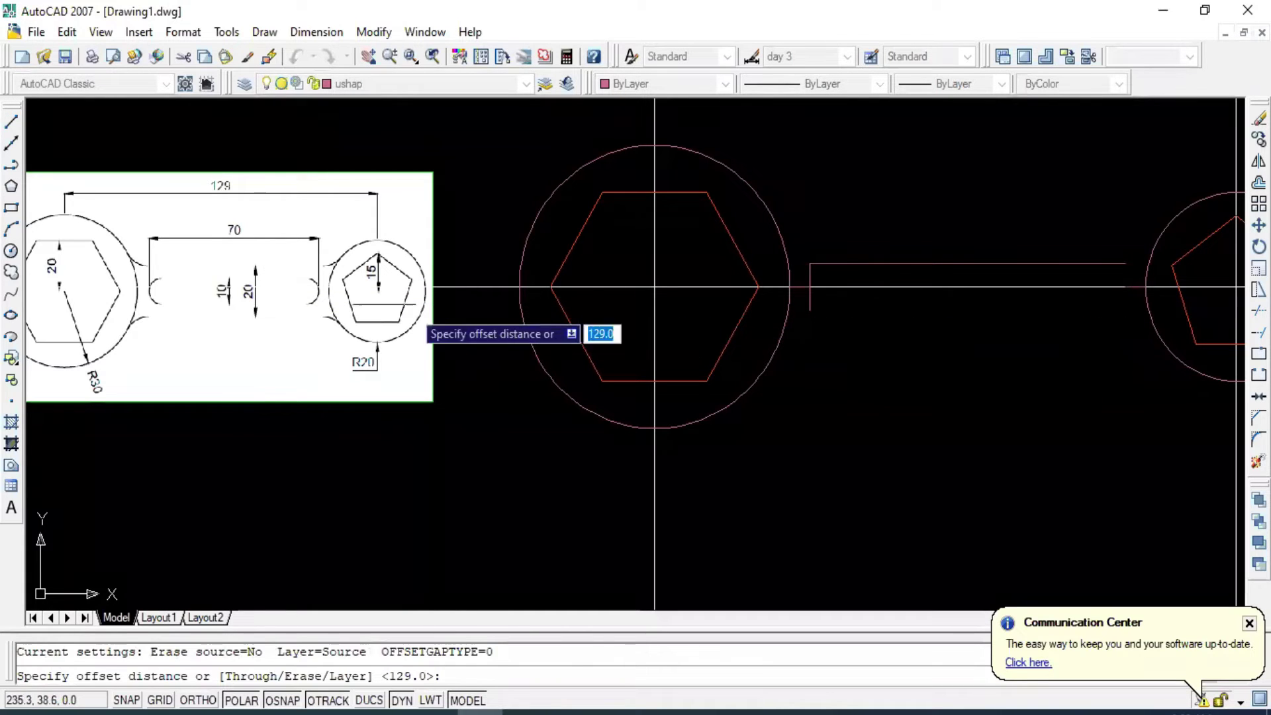
Offset the centre line 10 units downward to form a handle edge.
scroll(218, 291, "up", 2)
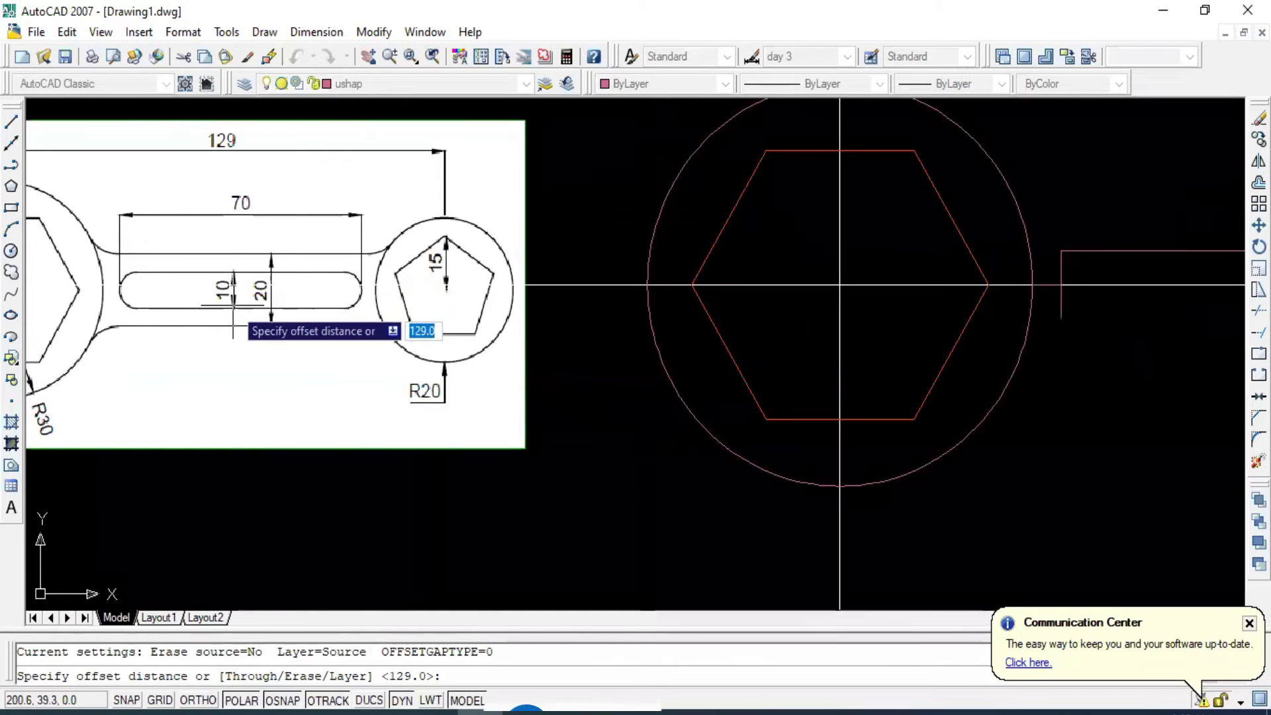
scroll(686, 305, "down", 2)
type("10")
key("Return")
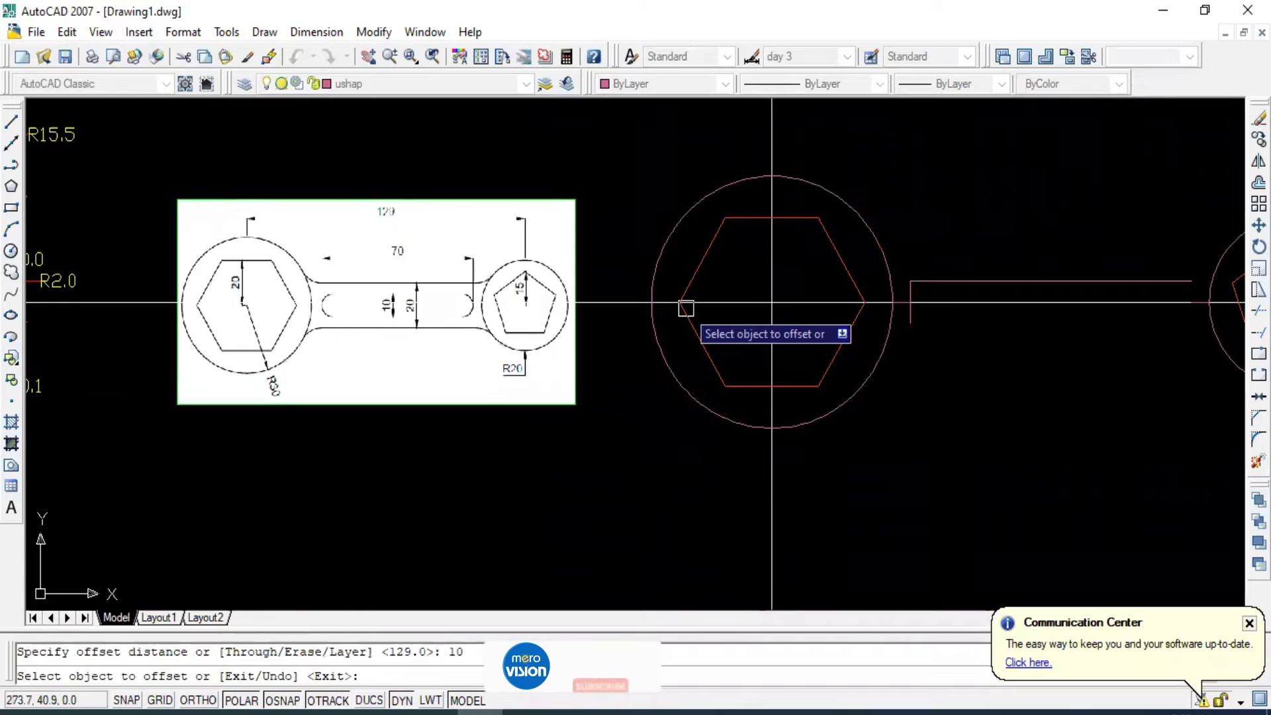
left_click(997, 303)
left_click(997, 350)
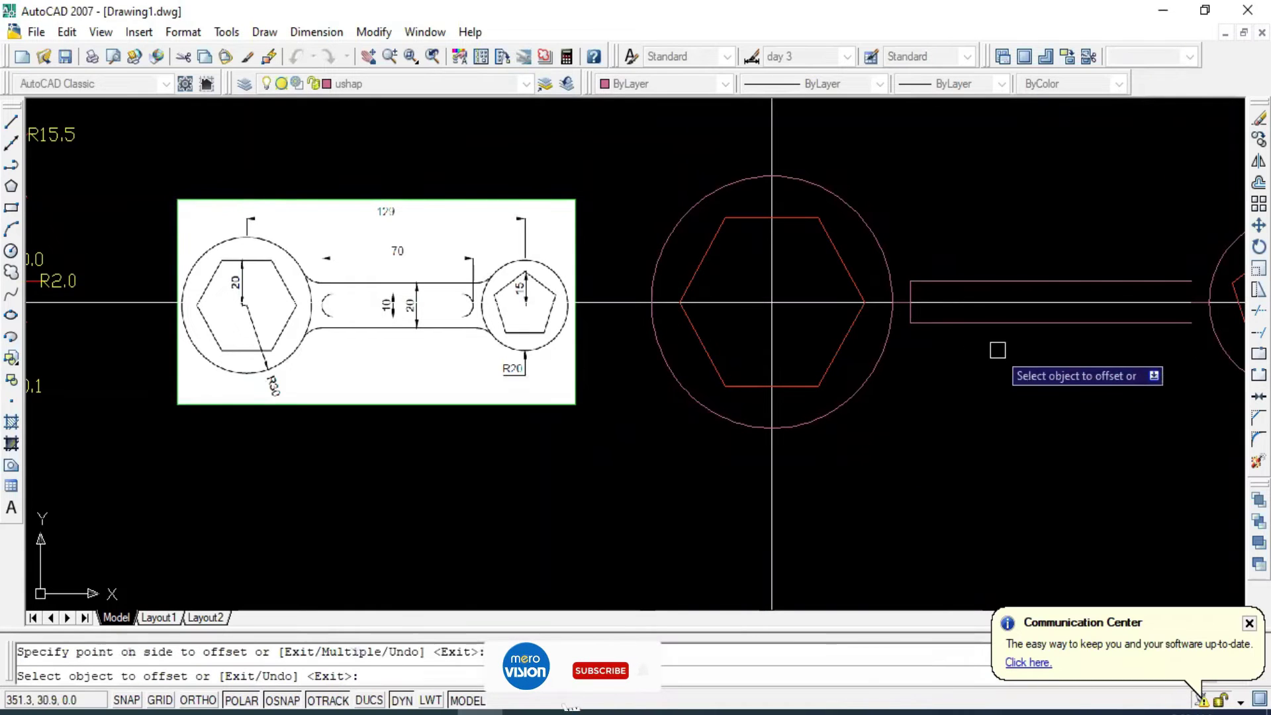
key("Escape")
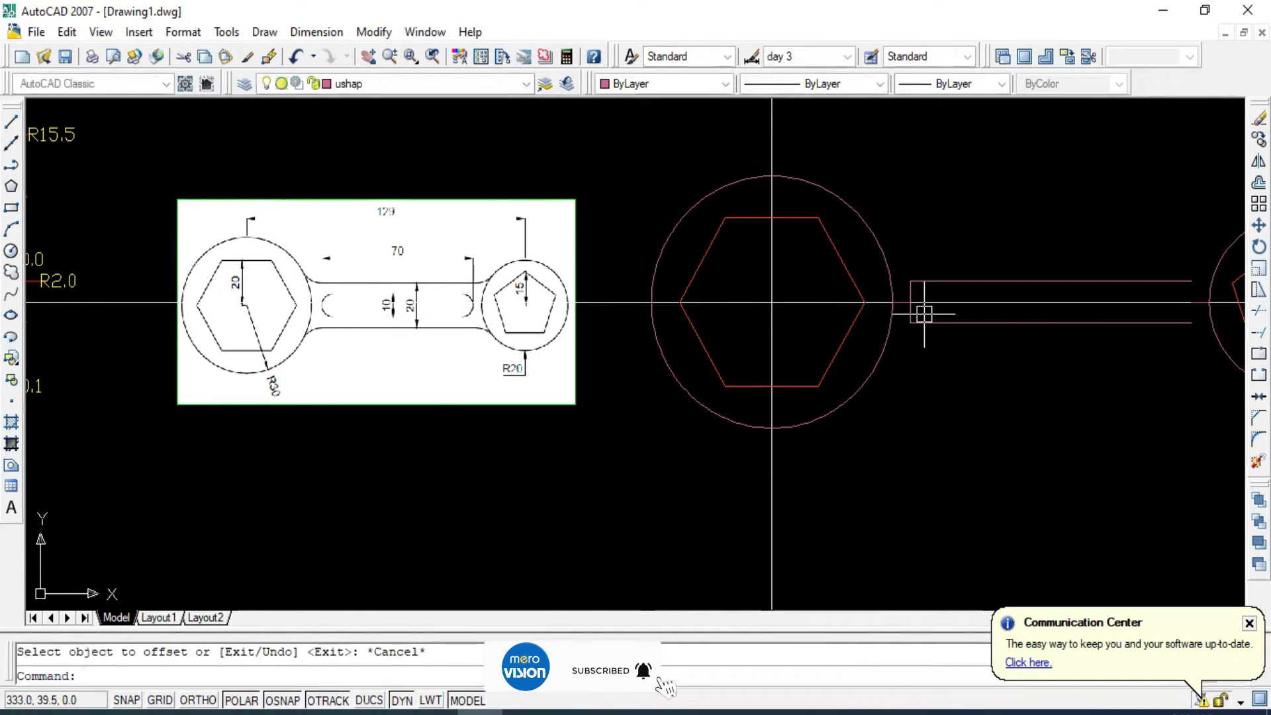
Delete the short vertical lines at the handle end and reframe both wrench ends.
scroll(924, 314, "up", 2)
left_click(902, 308)
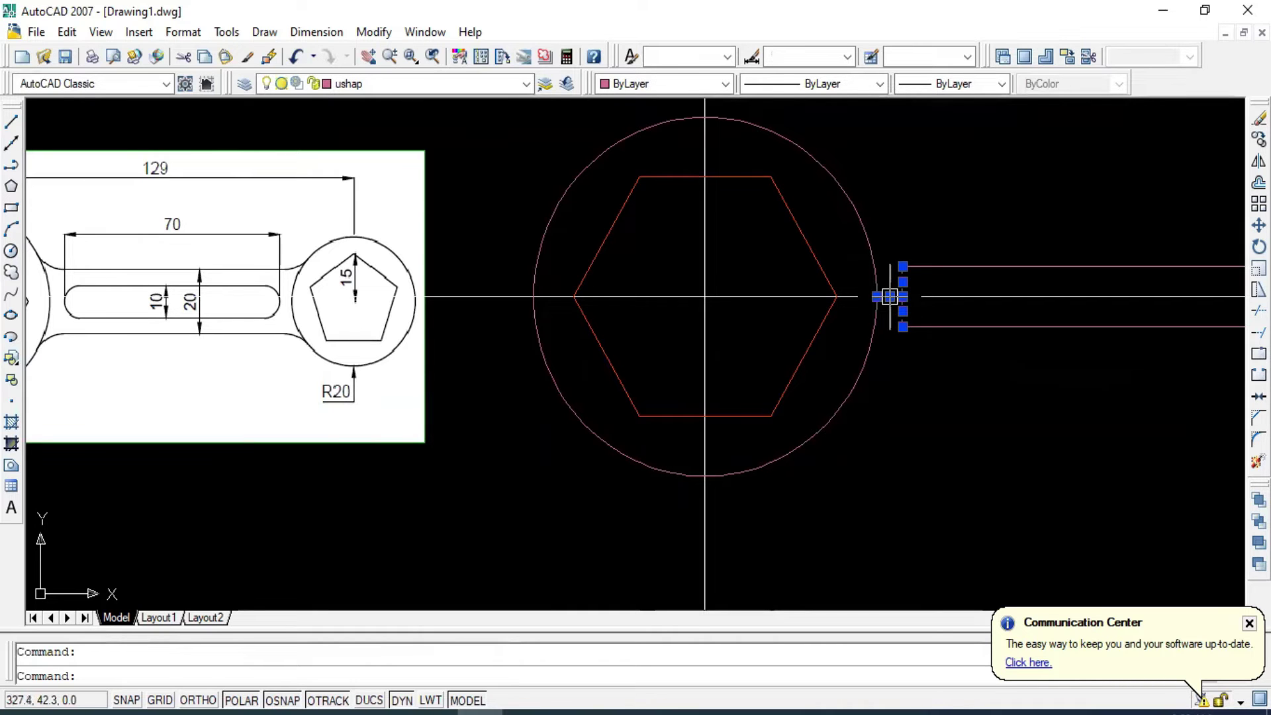
key("Delete")
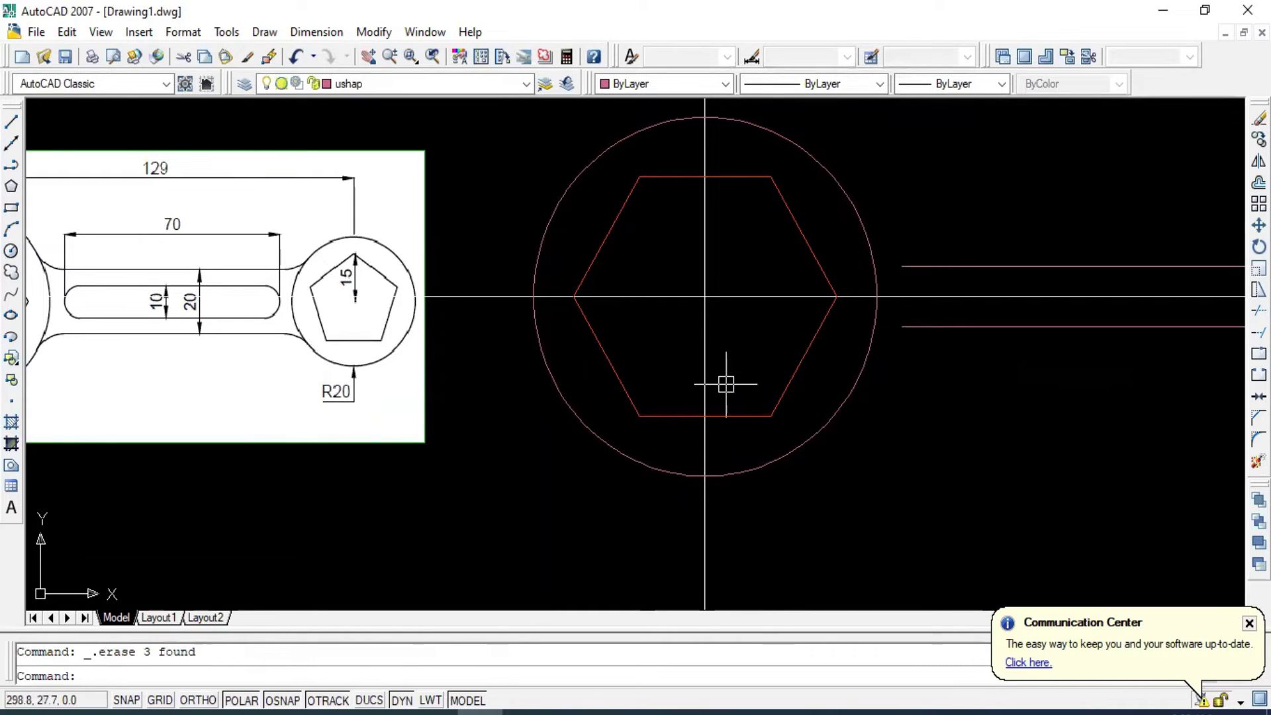
scroll(906, 351, "down", 2)
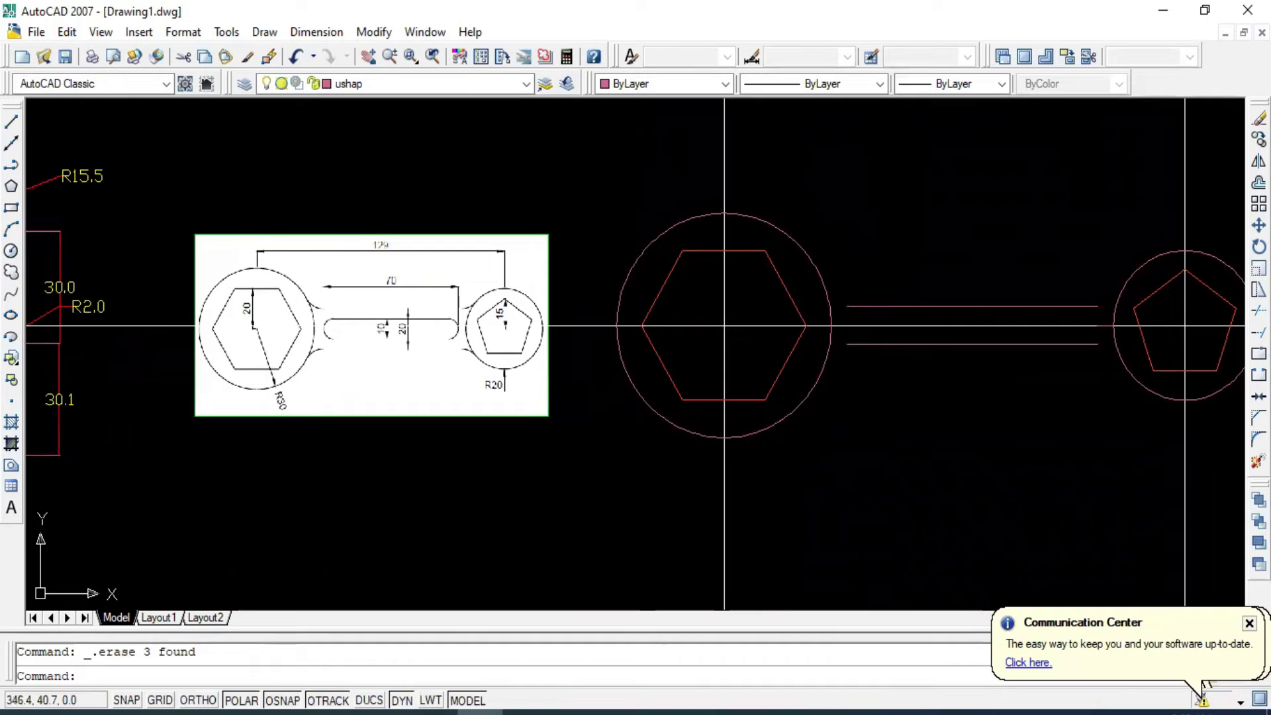
scroll(894, 331, "up", 1)
scroll(894, 331, "down", 1)
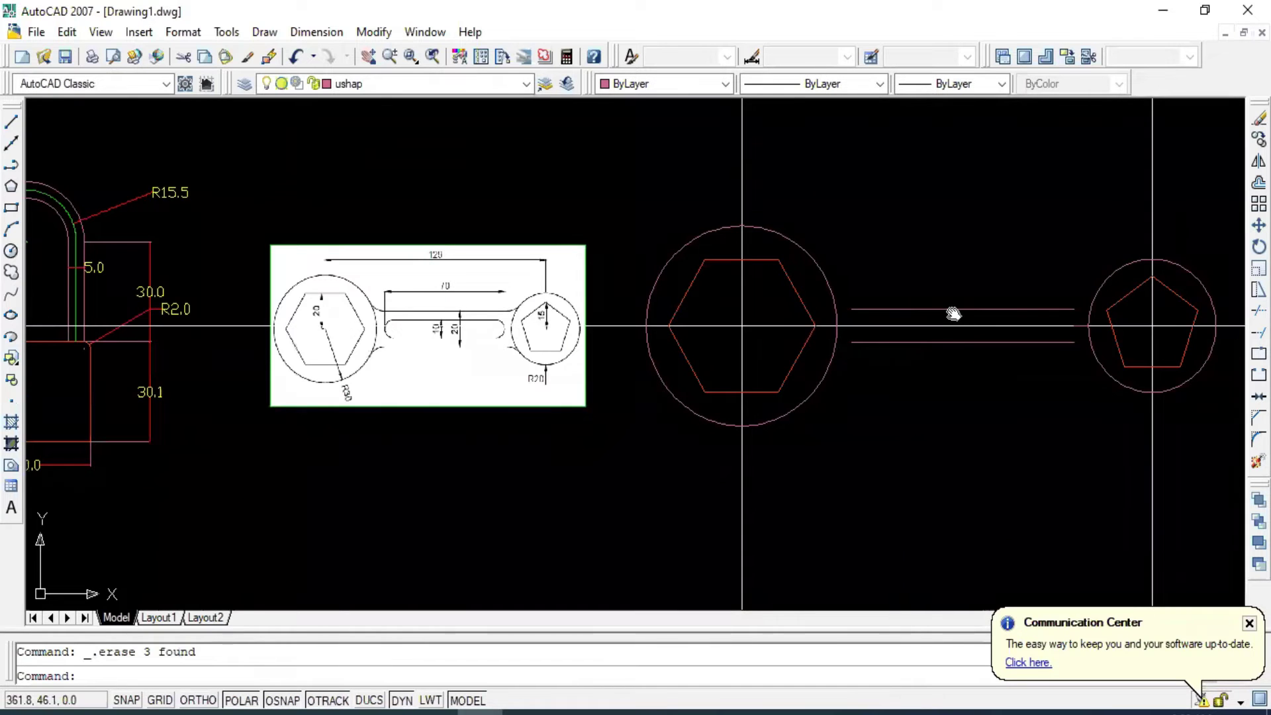
middle_click_drag(954, 315, 903, 315)
scroll(458, 314, "up", 1)
scroll(456, 331, "up", 1)
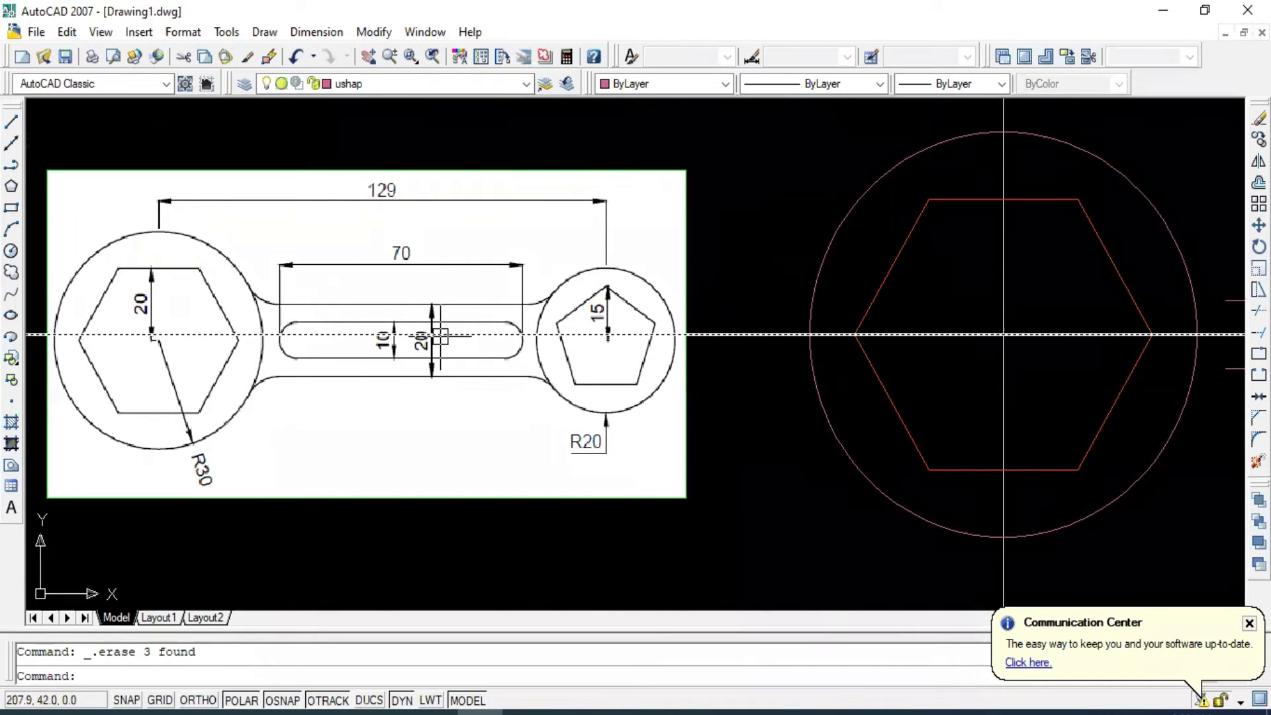
scroll(443, 293, "down", 2)
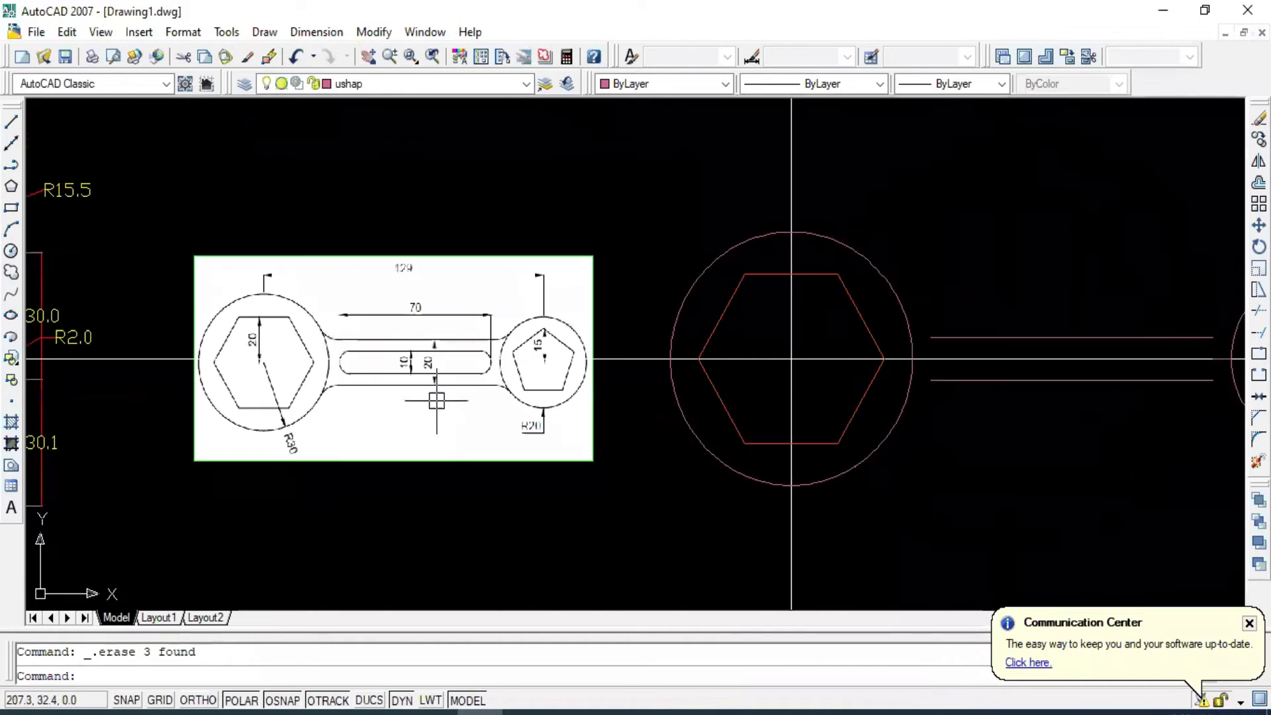
middle_click_drag(707, 349, 658, 349)
scroll(658, 349, "up", 1)
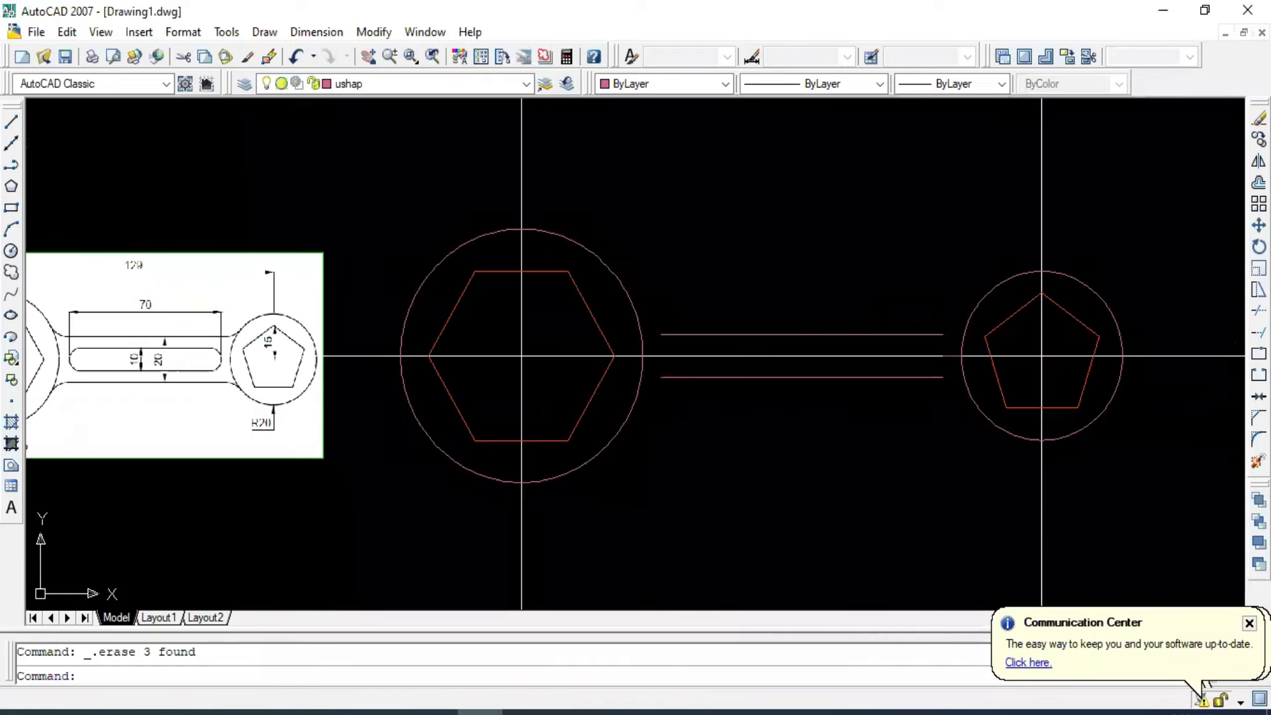
middle_click_drag(514, 329, 693, 296)
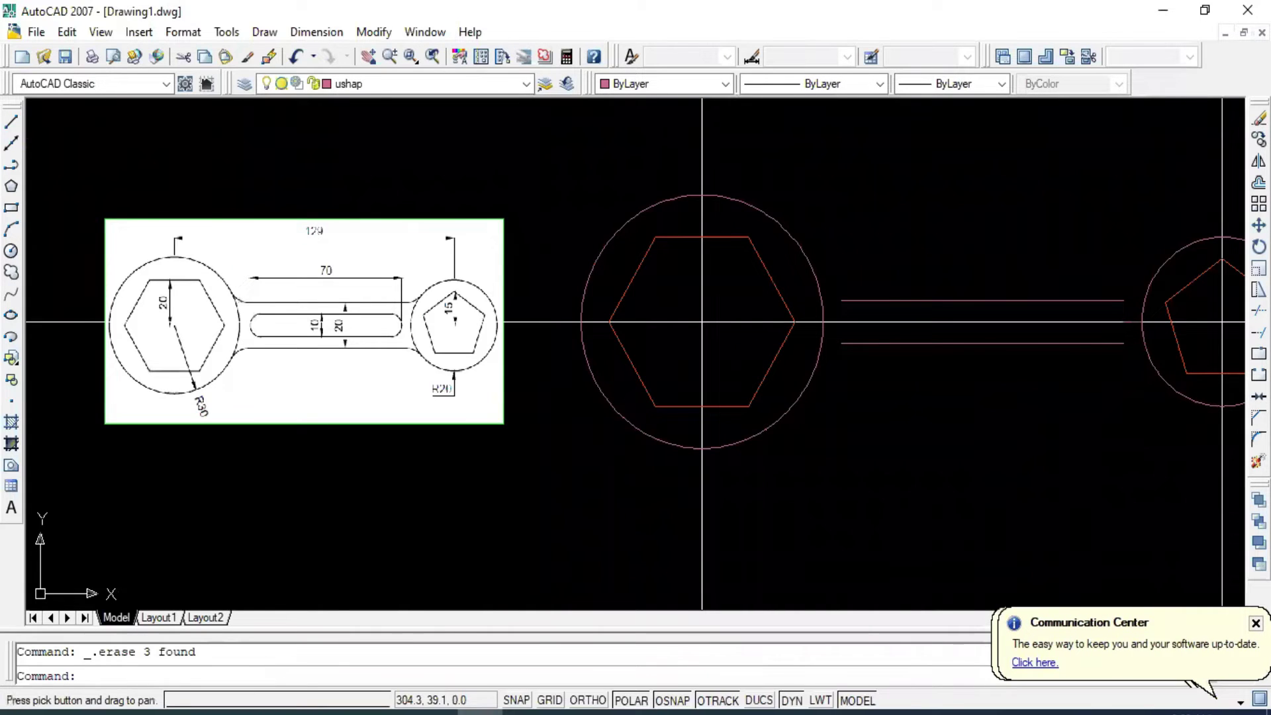
scroll(319, 286, "up", 3)
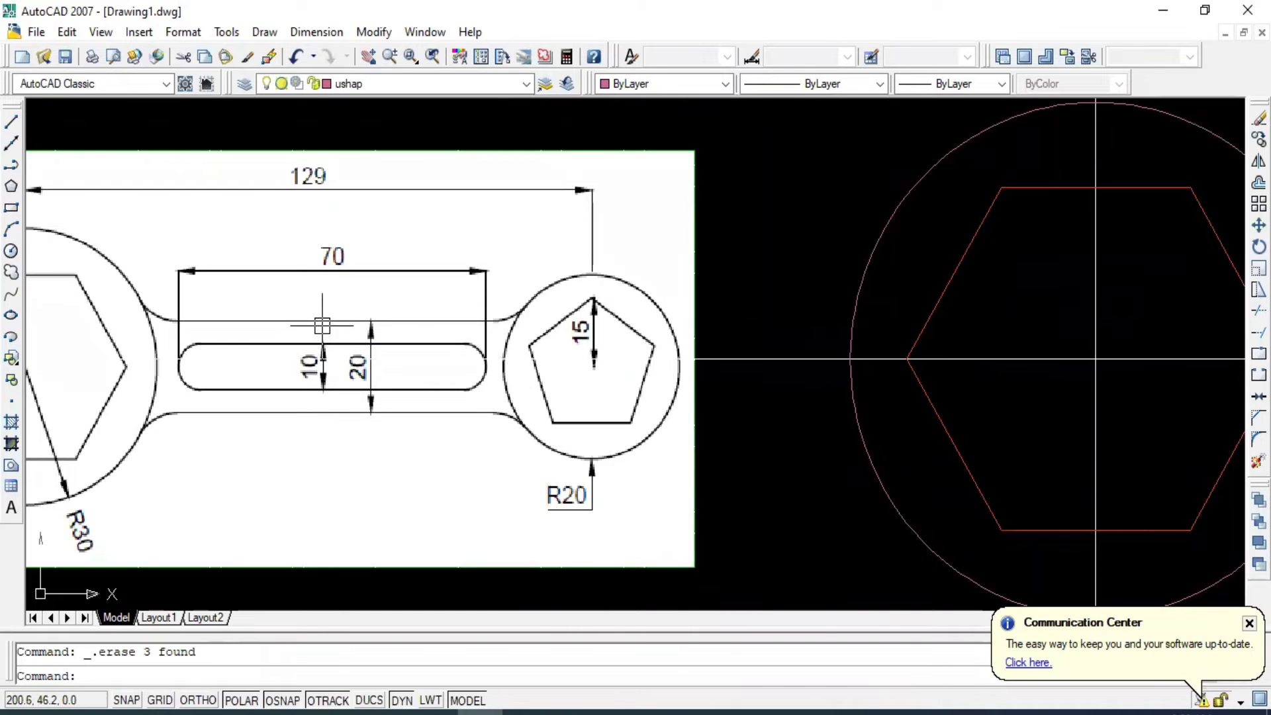
scroll(324, 378, "down", 3)
middle_click_drag(735, 379, 693, 362)
Offset the handle lines by 5 to add the inner slot lines above and below.
type("o")
key("Return")
type("5")
key("Return")
left_click(773, 365)
left_click(772, 398)
left_click(777, 456)
key("Escape")
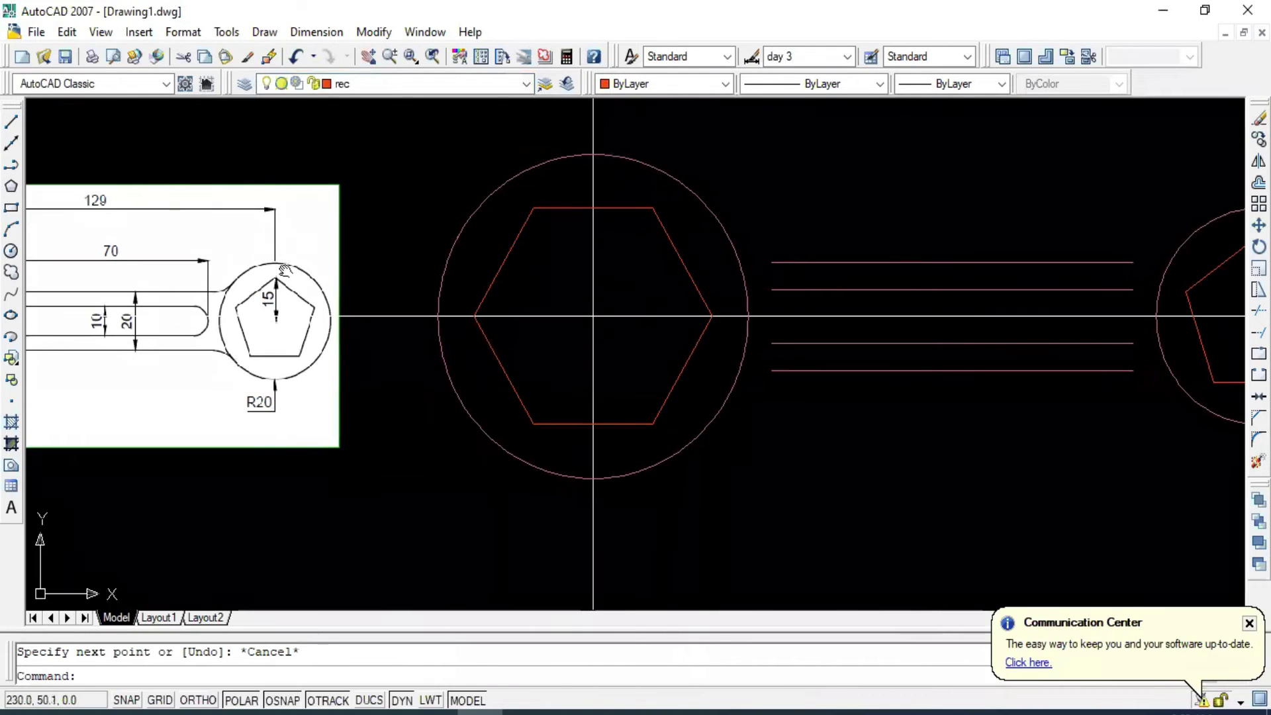
middle_click_drag(285, 270, 438, 224)
scroll(342, 246, "up", 1)
scroll(341, 246, "up", 1)
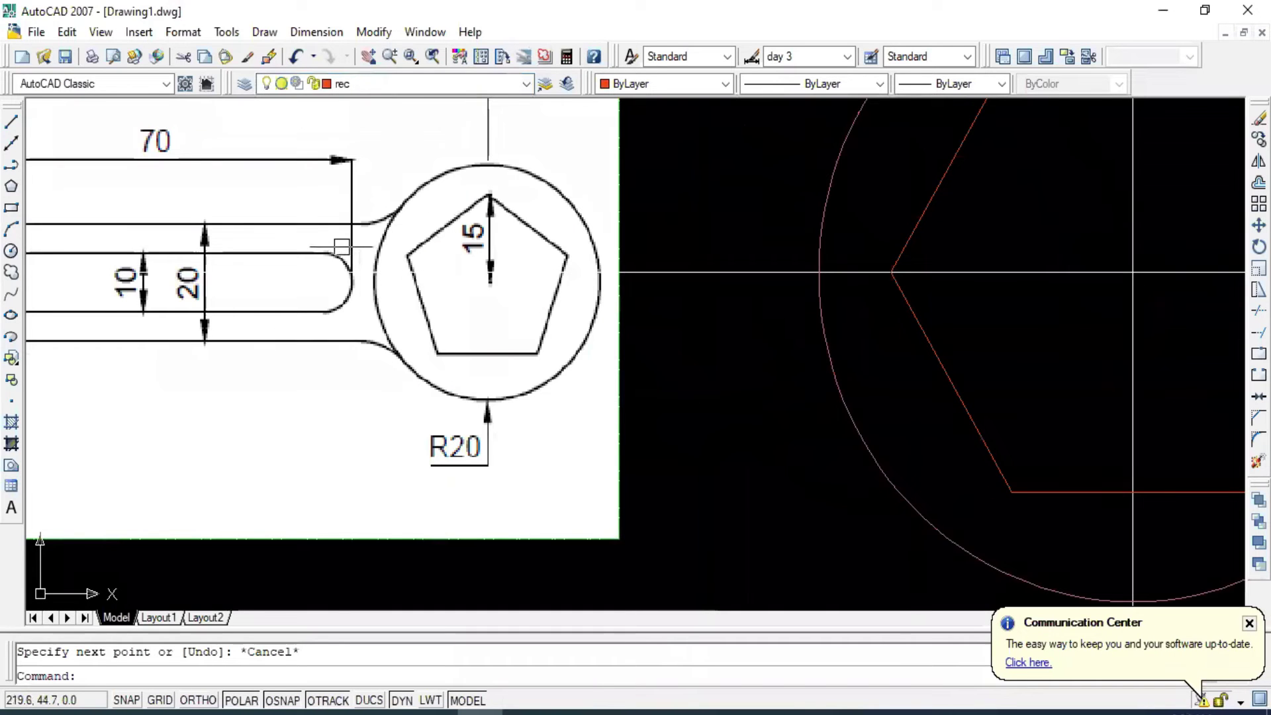
scroll(304, 302, "down", 3)
scroll(304, 301, "up", 3)
middle_click_drag(304, 301, 503, 291)
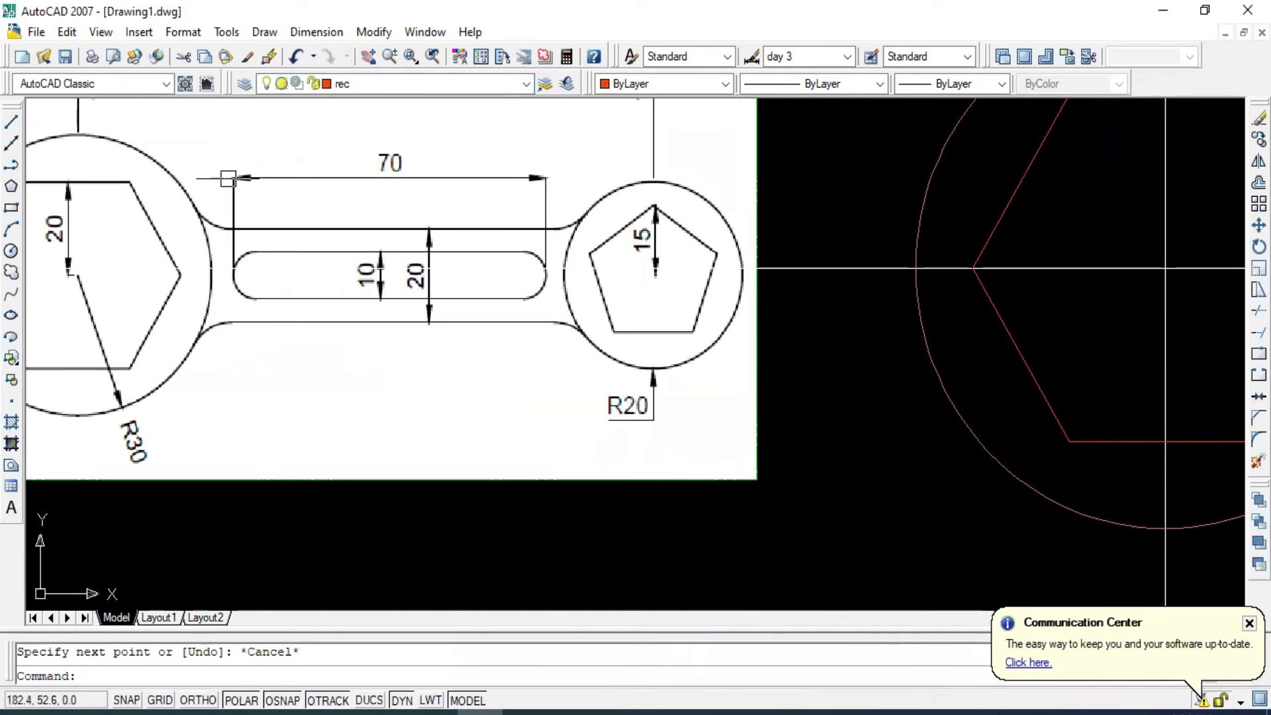
scroll(285, 243, "up", 3)
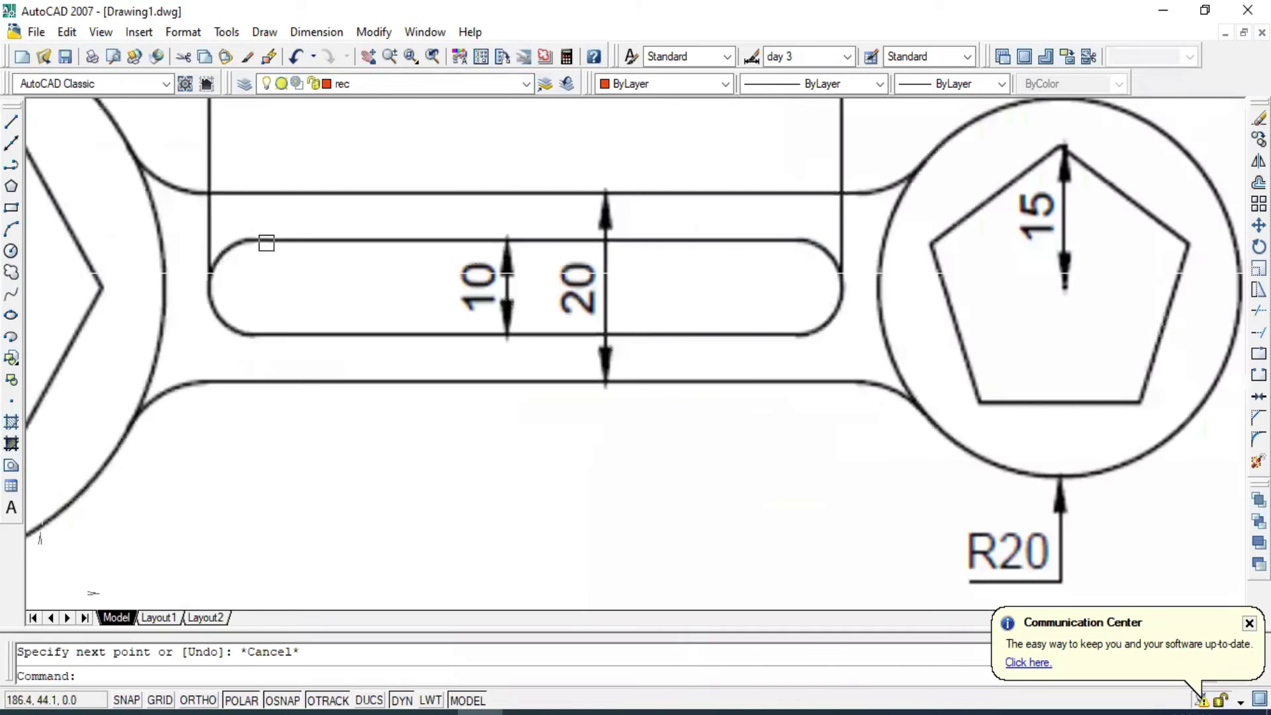
scroll(547, 273, "down", 2)
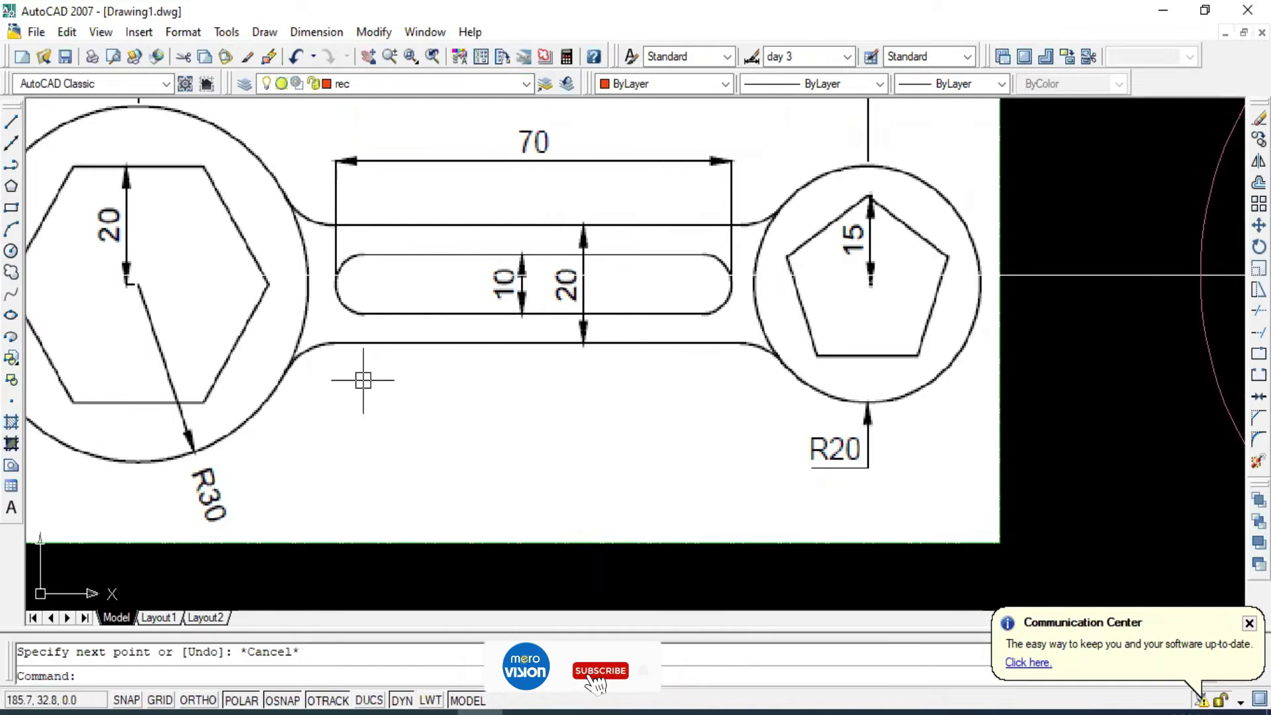
scroll(363, 372, "down", 2)
scroll(363, 377, "up", 1)
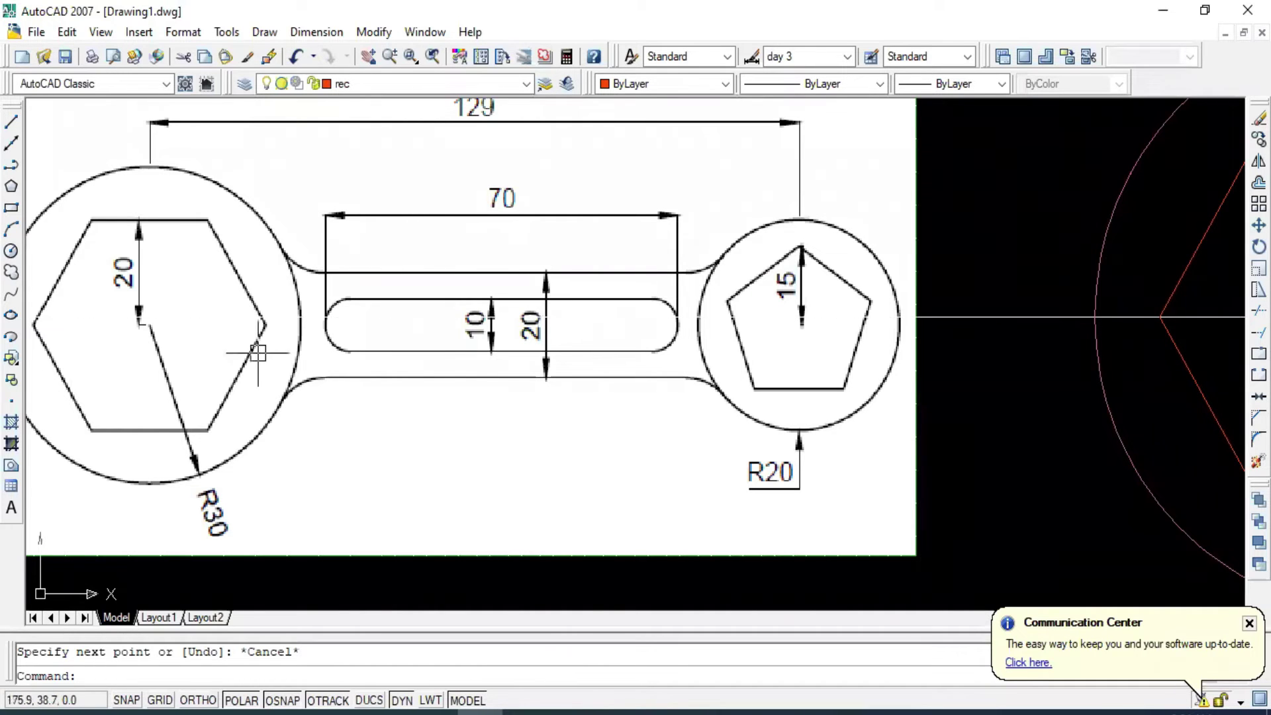
scroll(255, 355, "down", 4)
scroll(758, 284, "up", 5)
middle_click_drag(790, 322, 588, 295)
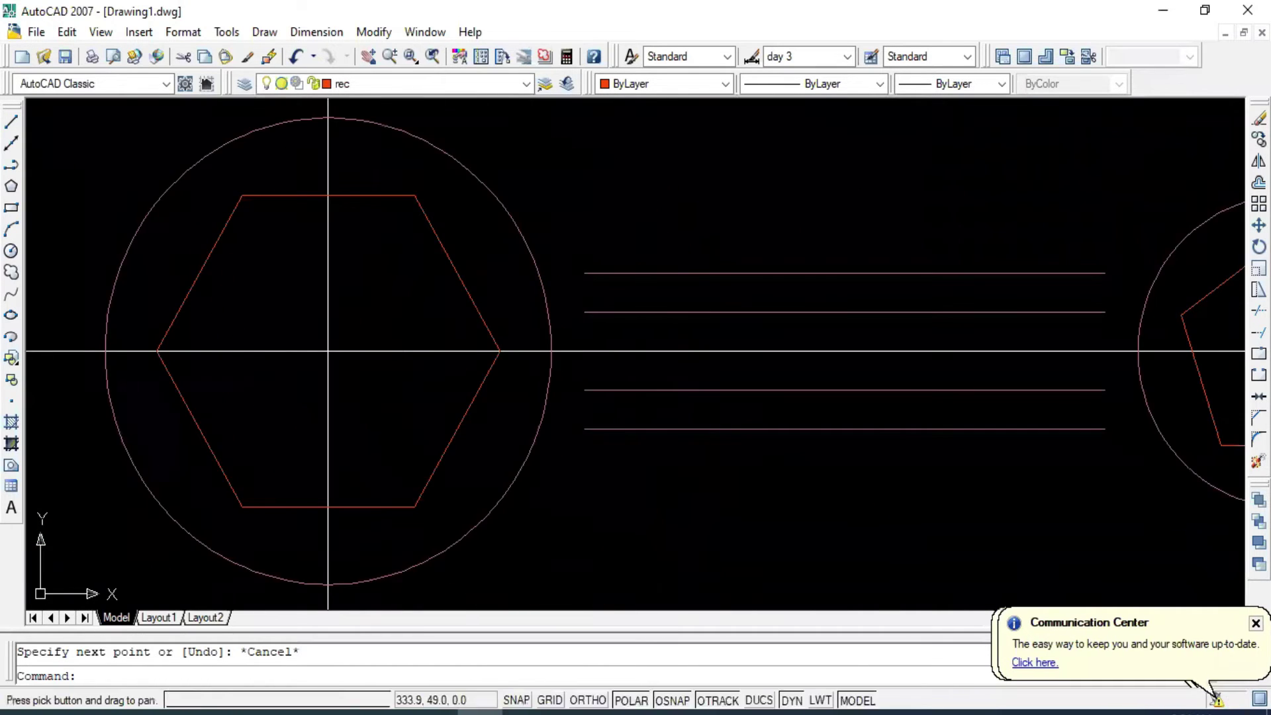
scroll(662, 312, "down", 2)
middle_click_drag(748, 303, 680, 277)
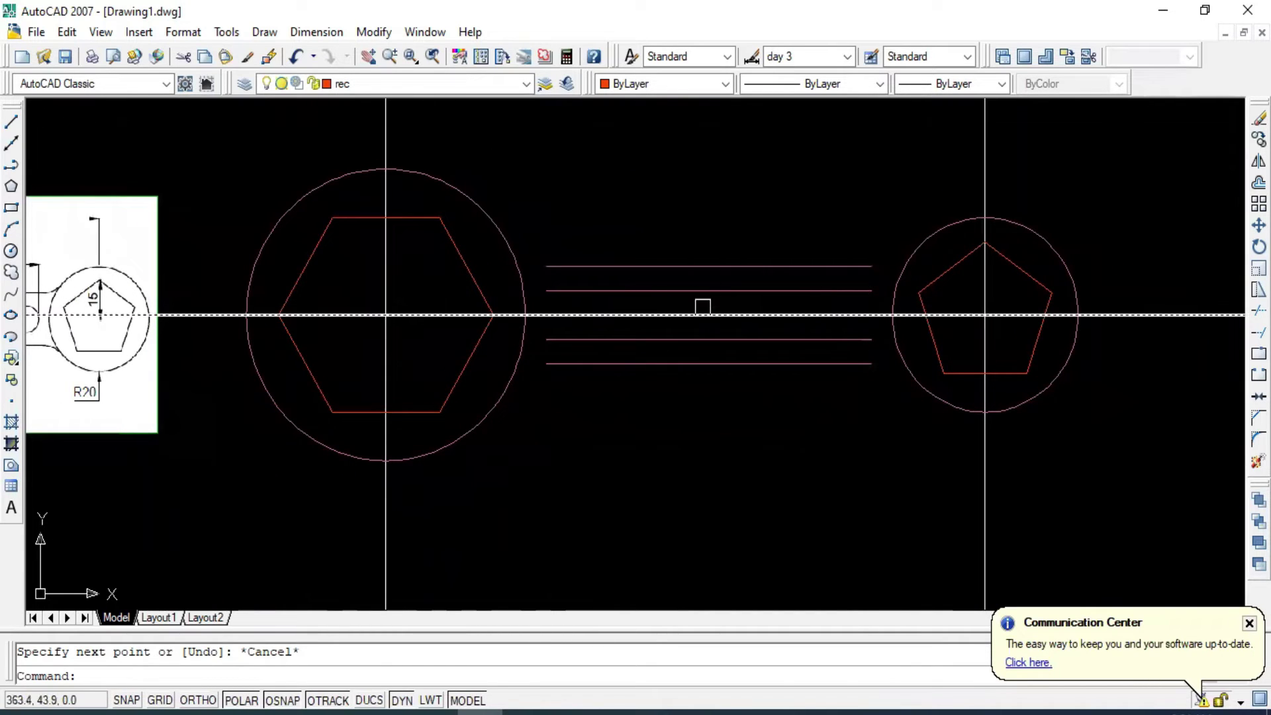
Keep rec as the current layer and cancel a started line.
left_click(528, 85)
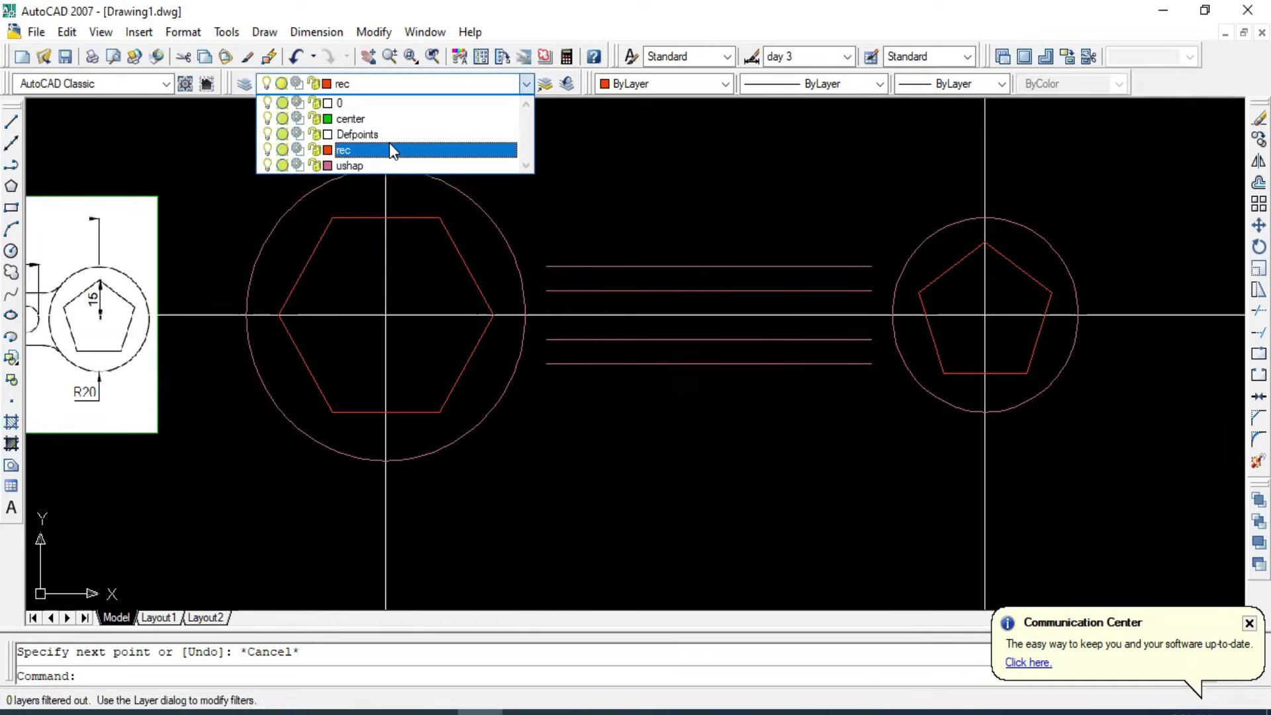
left_click(389, 147)
left_click(601, 289)
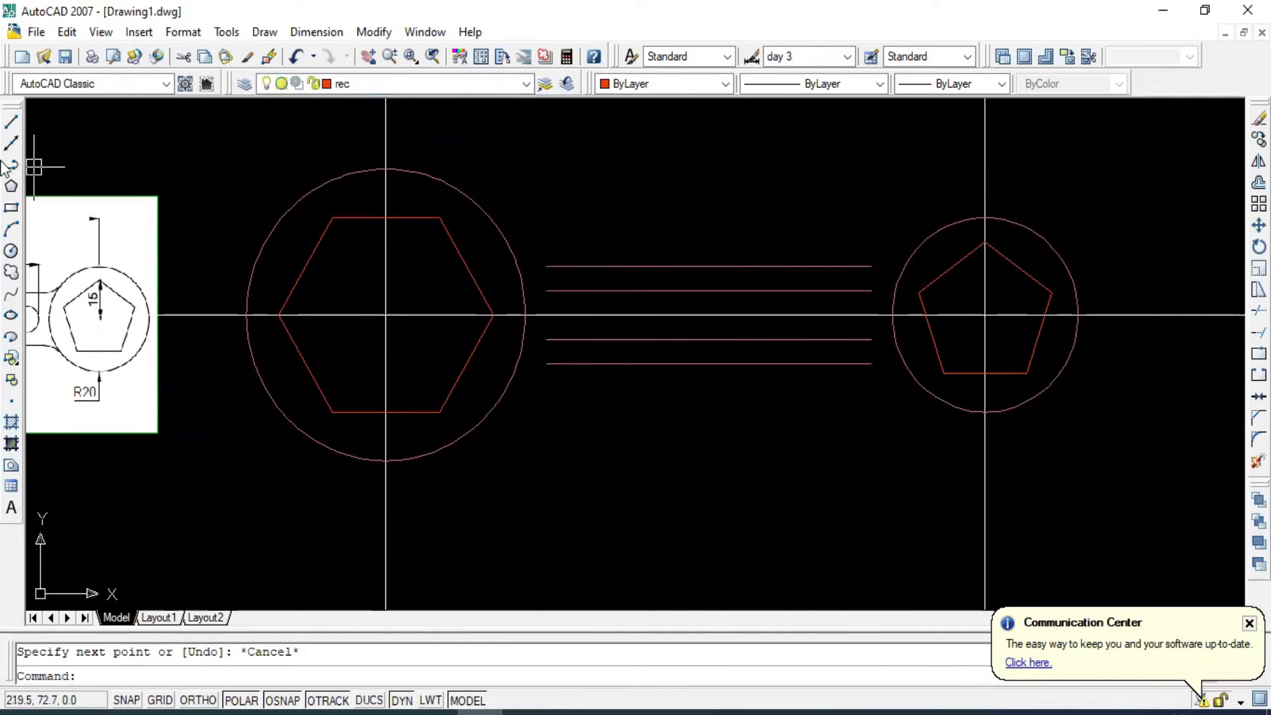
left_click(11, 122)
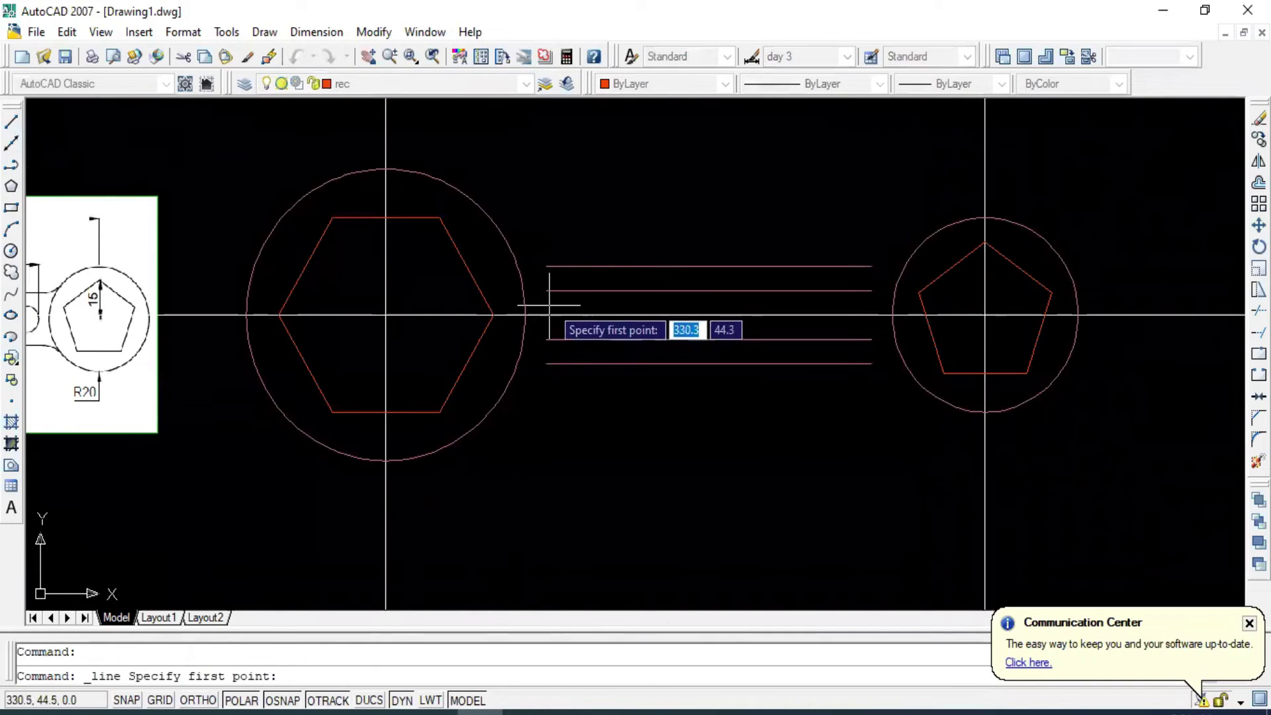
scroll(533, 279, "up", 2)
scroll(535, 281, "up", 2)
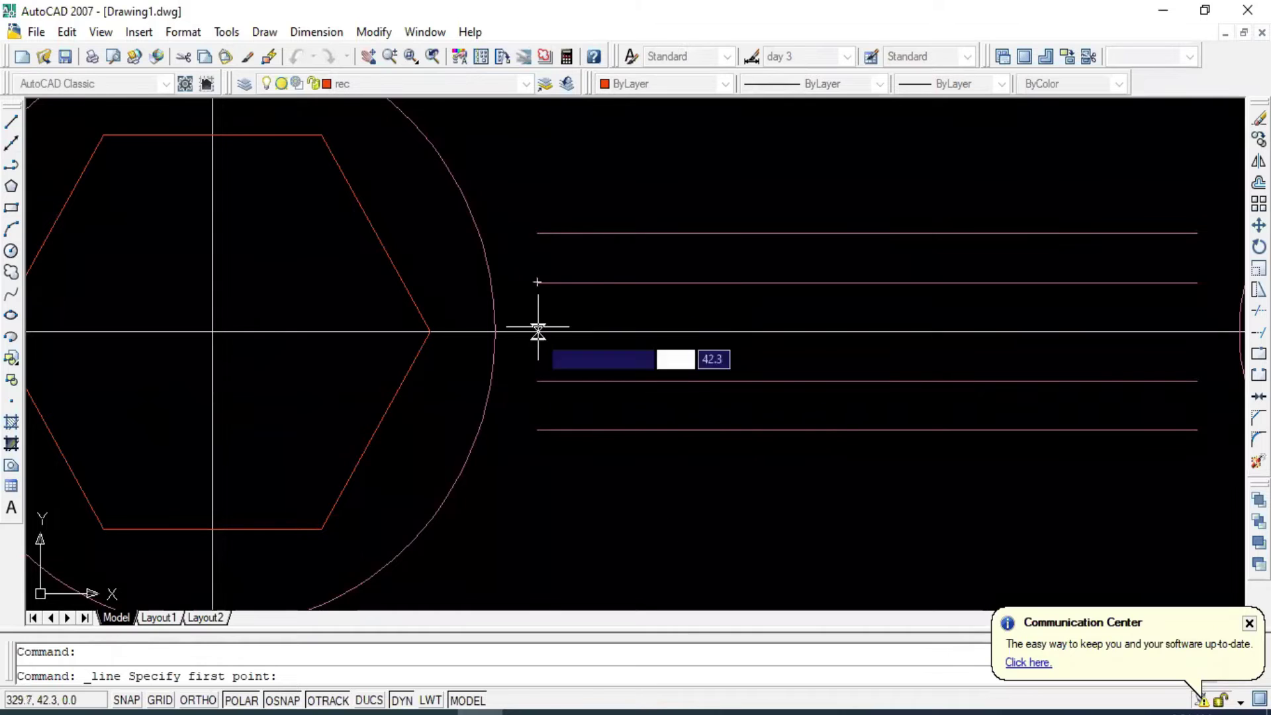
key("Escape")
Offset a handle line 5 units downward.
type("o")
key("Return")
type("5")
key("Return")
left_click(565, 284)
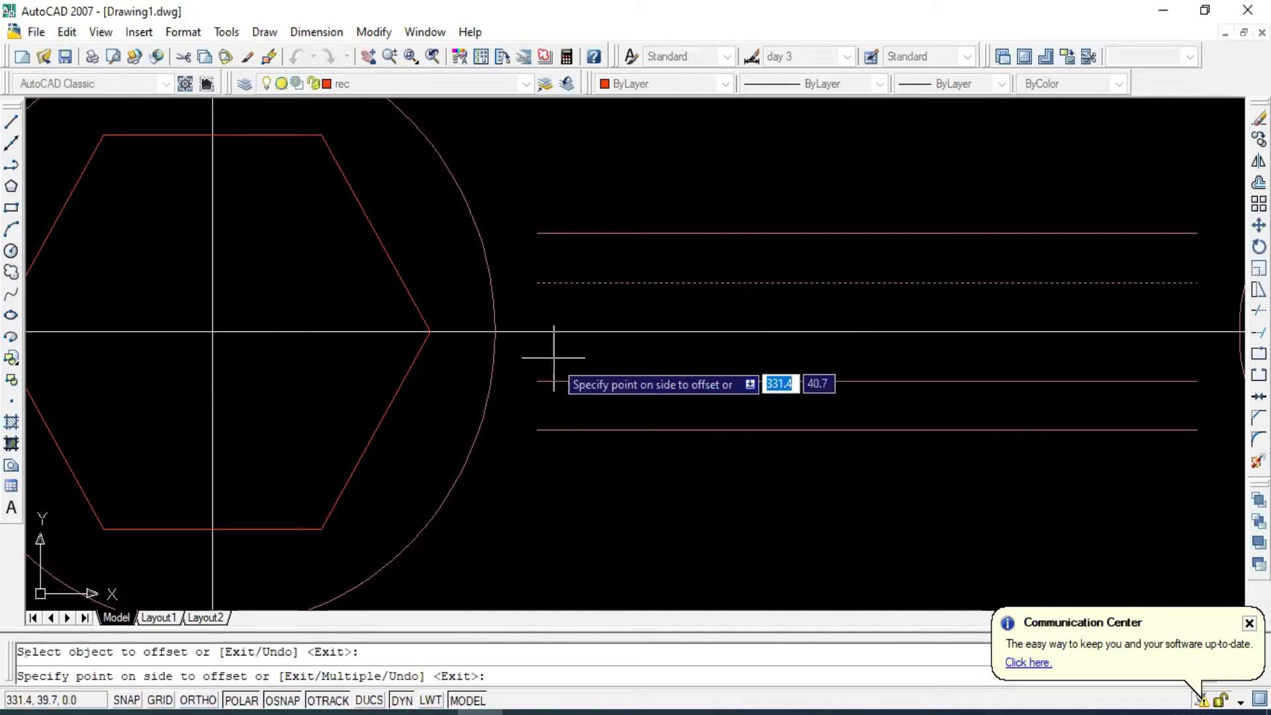
left_click(538, 377)
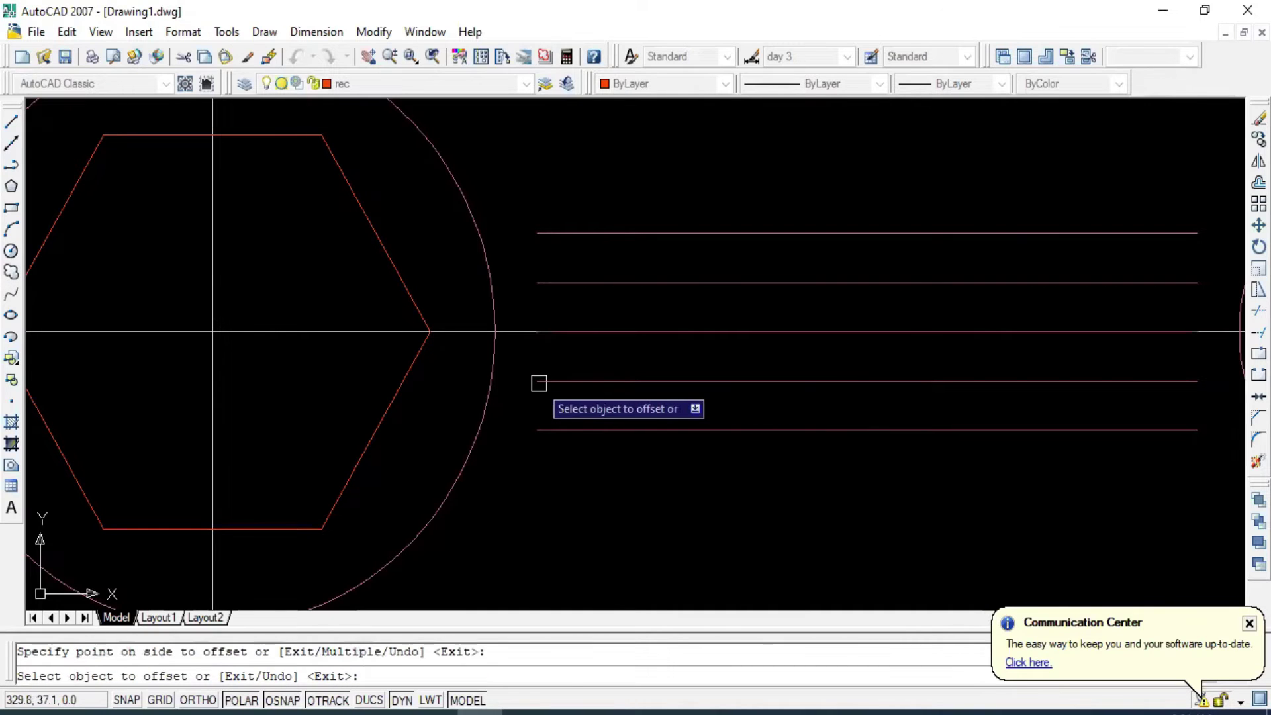
key("Escape")
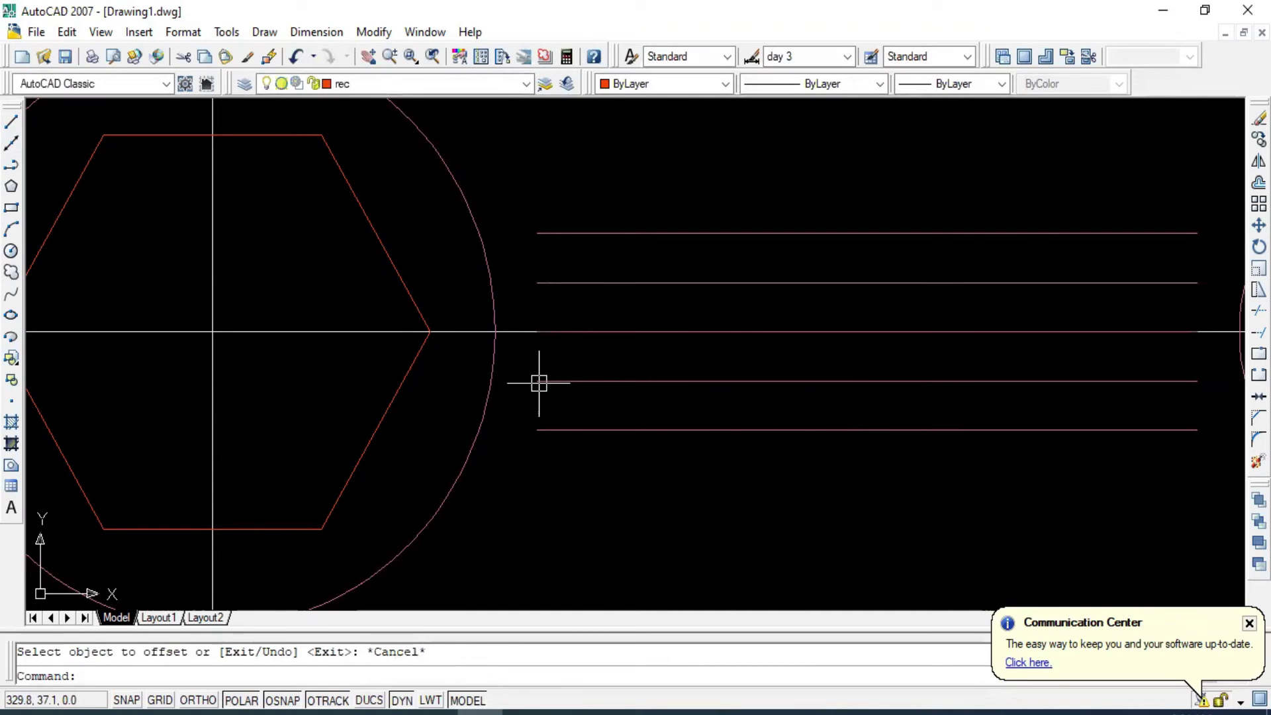
type("f")
Fillet the two handle slot lines with a radius-5 arc.
key("Return")
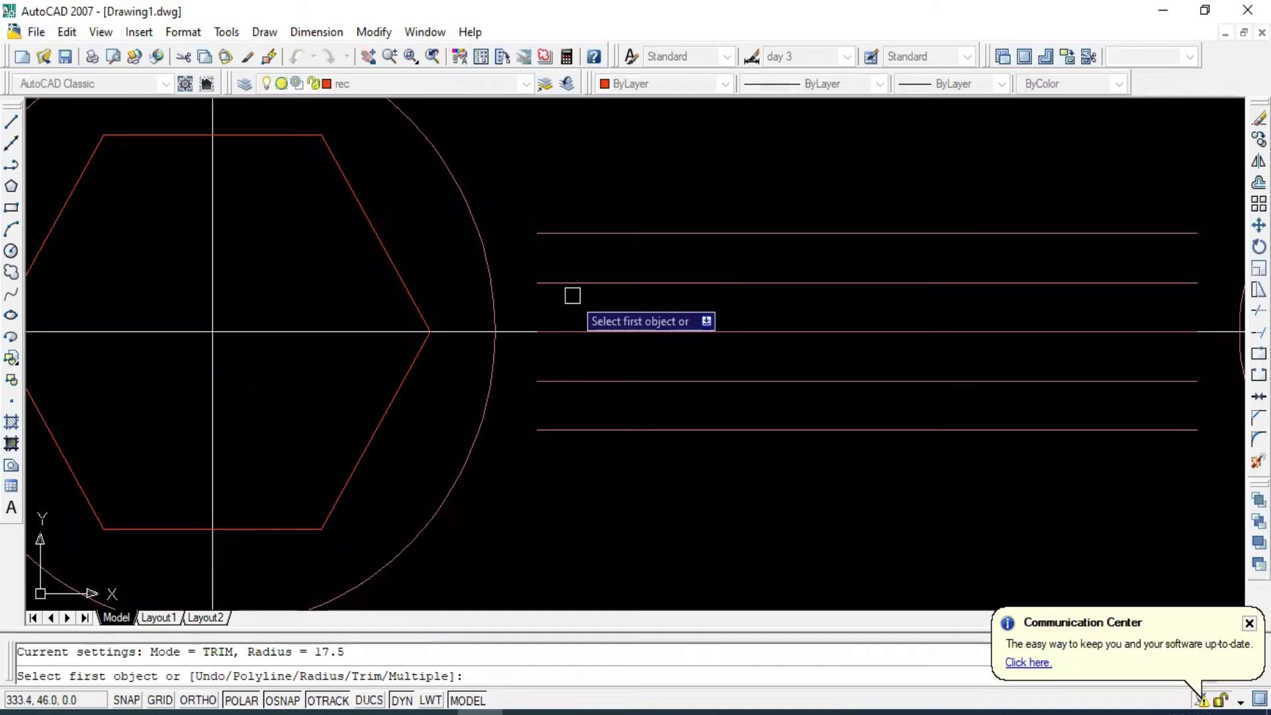
type("r")
key("Return")
type("5")
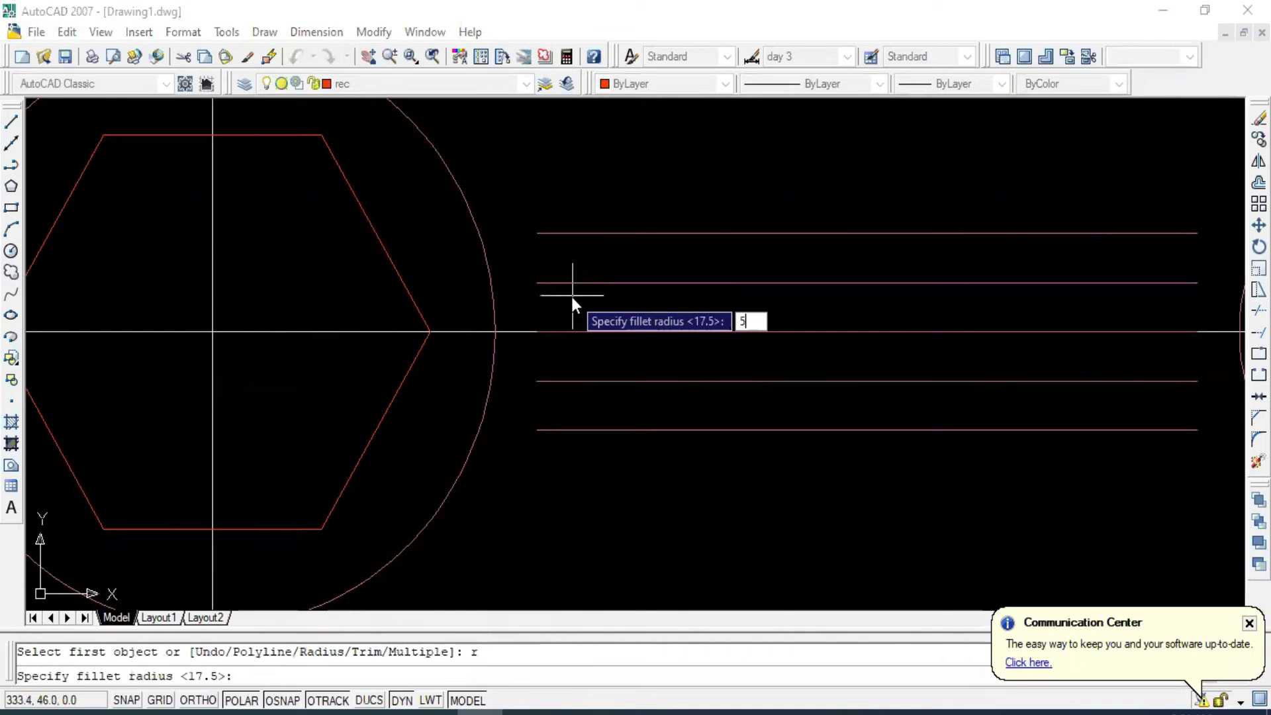
key("Return")
left_click(572, 285)
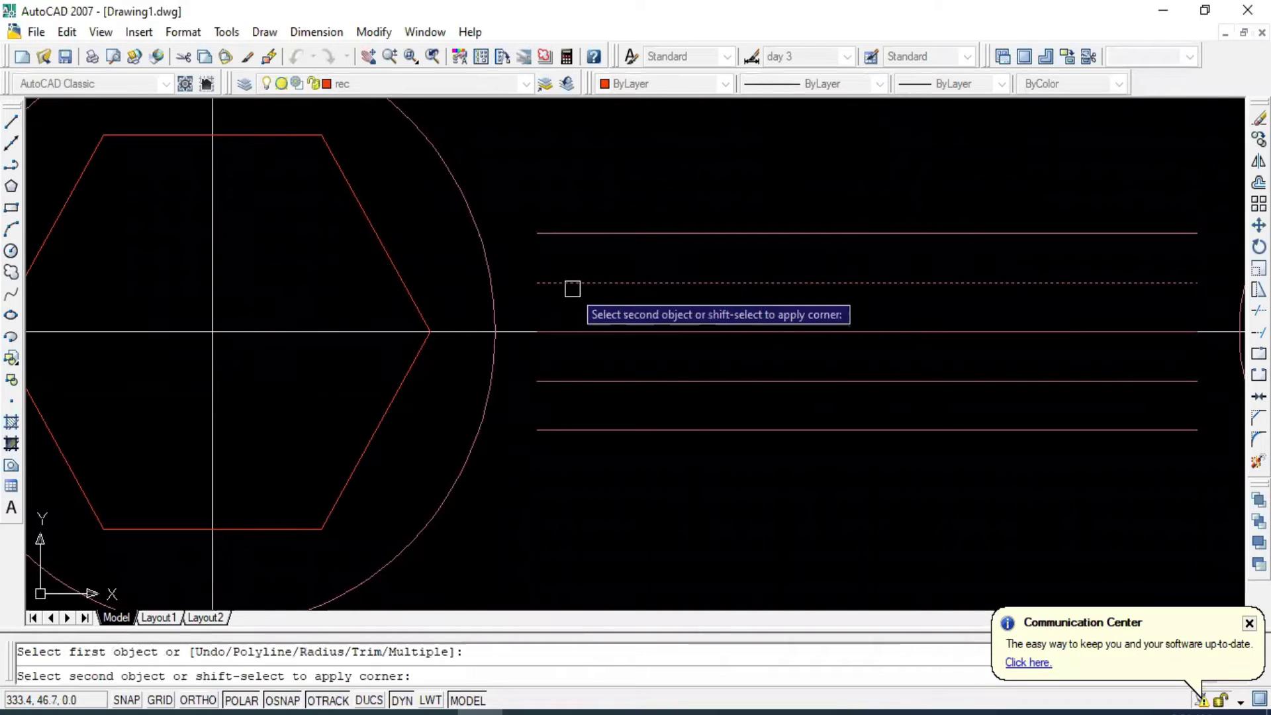
left_click(550, 379)
Delete the rounded arc at the handle's end near the hexagon.
scroll(493, 346, "down", 2)
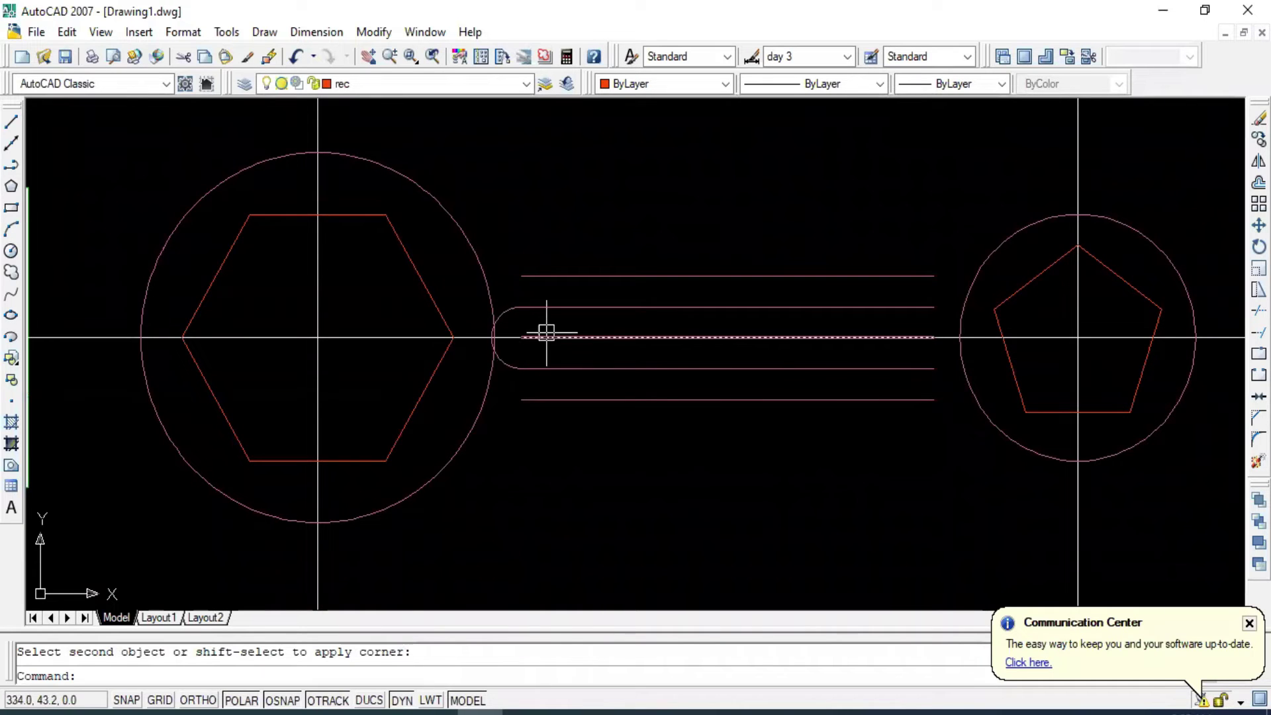
scroll(561, 337, "down", 2)
scroll(590, 331, "up", 3)
scroll(786, 371, "down", 1)
scroll(879, 340, "up", 2)
middle_click_drag(879, 340, 786, 353)
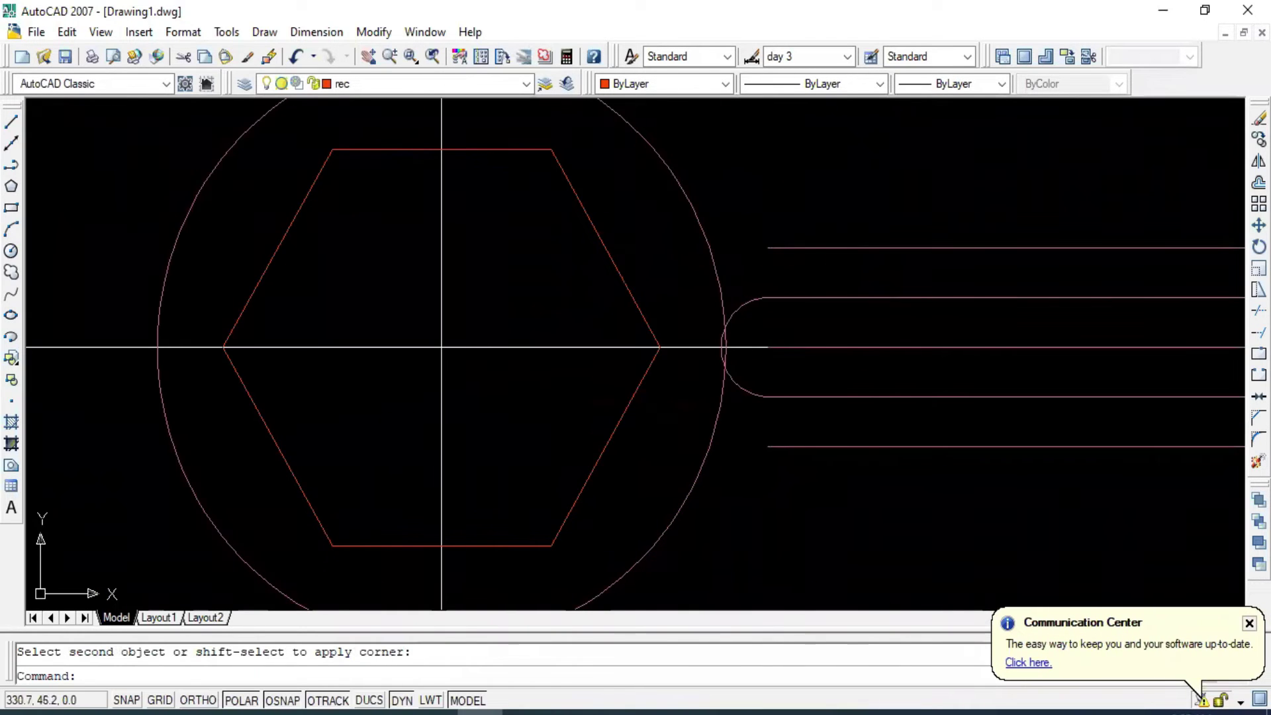
key("Escape")
left_click(754, 296)
key("Delete")
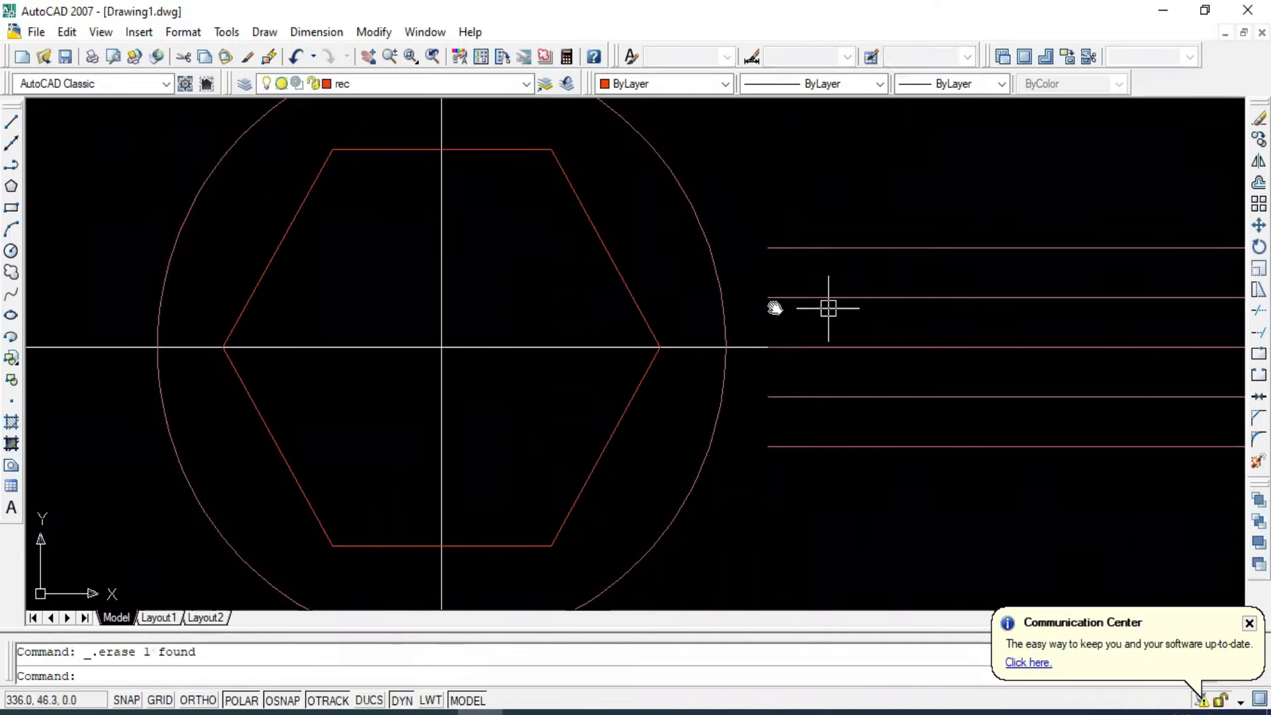
Draw a vertical line from a handle line's left end down past the bottom handle line.
middle_click_drag(772, 307, 574, 318)
left_click(10, 122)
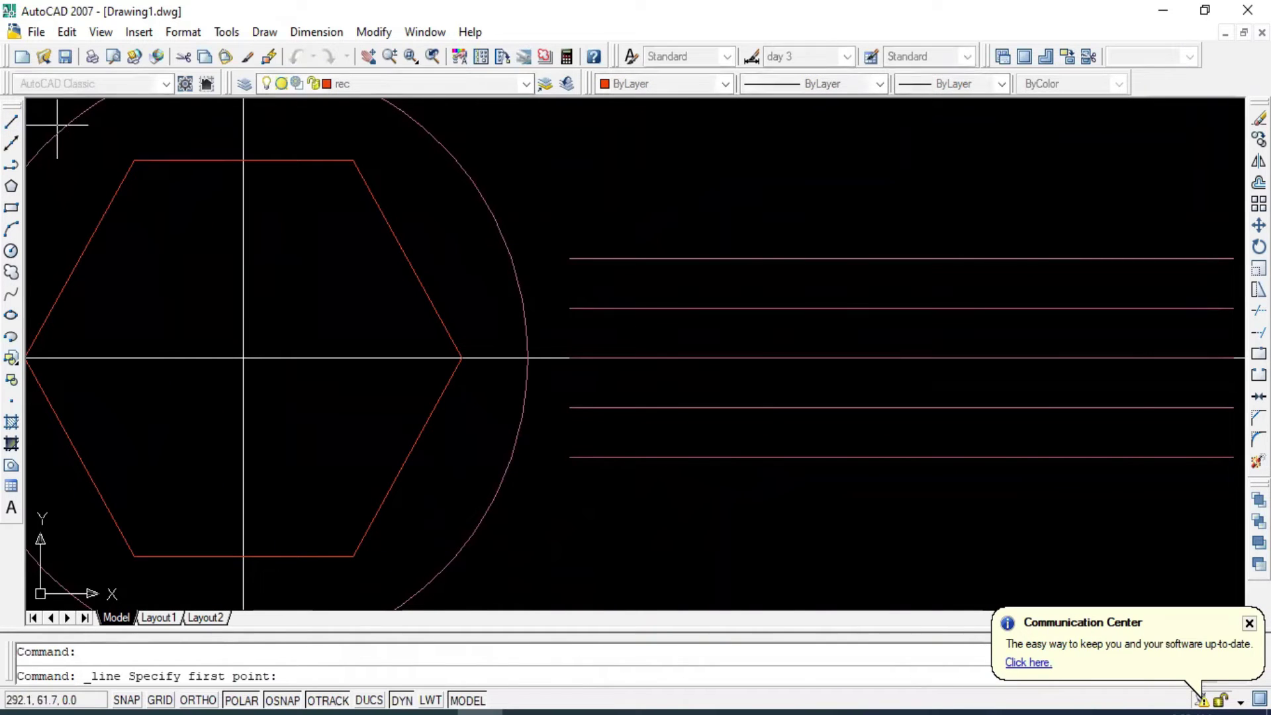
left_click(569, 307)
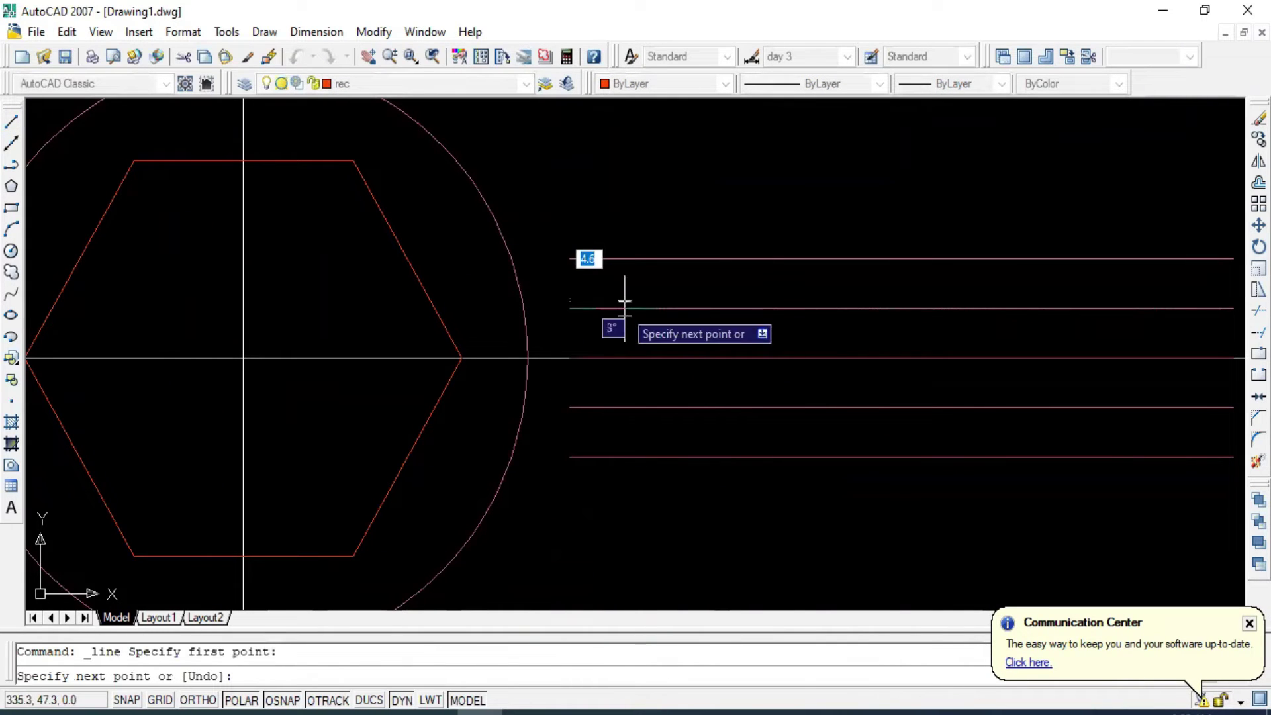
type("5")
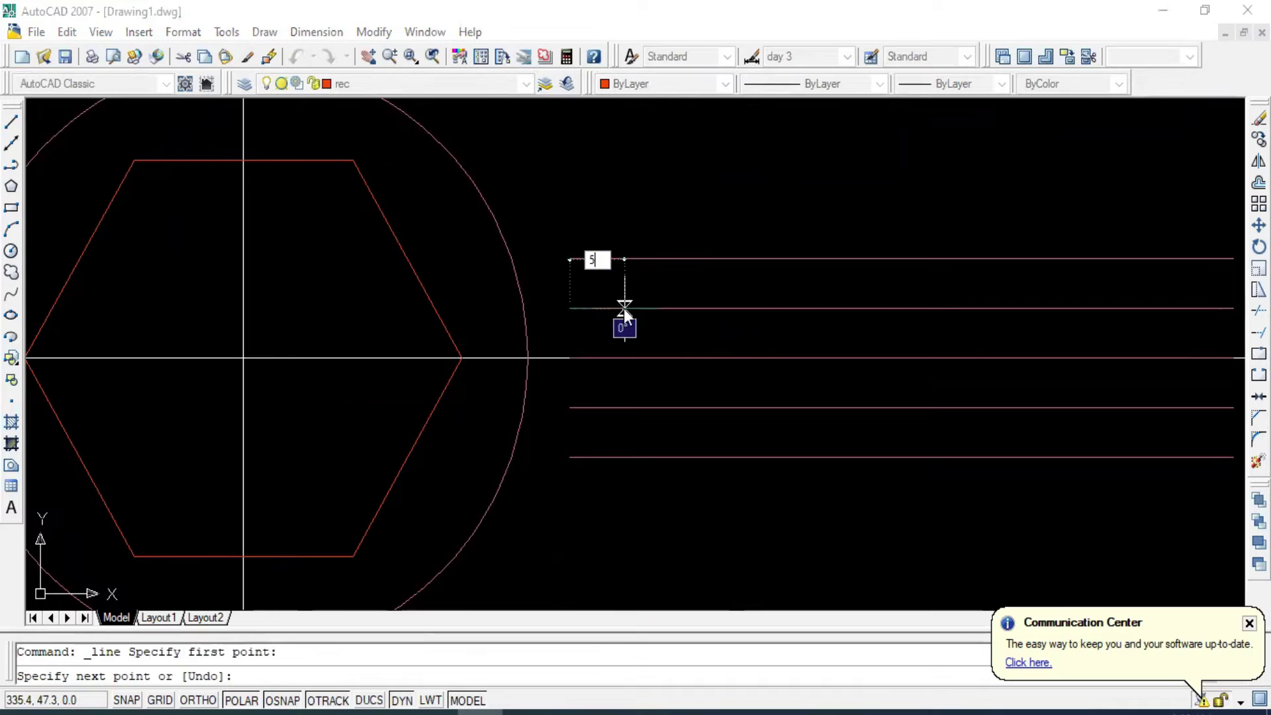
key("Return")
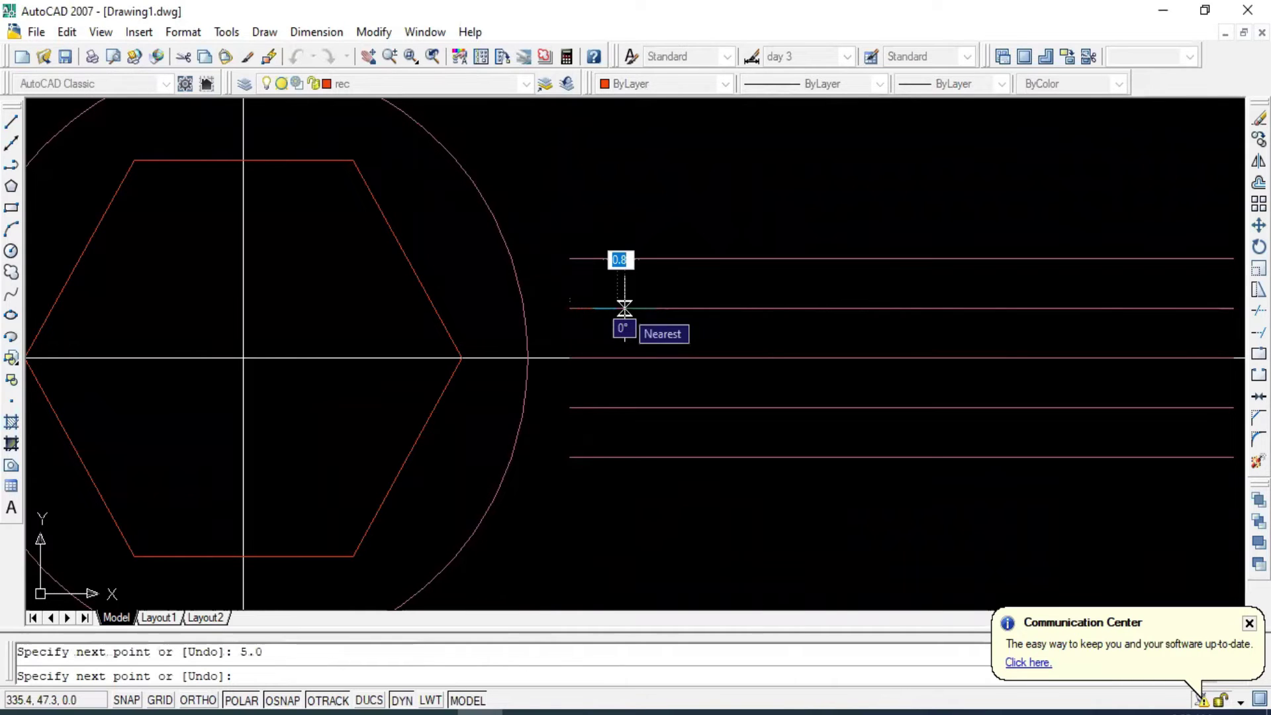
left_click(615, 479)
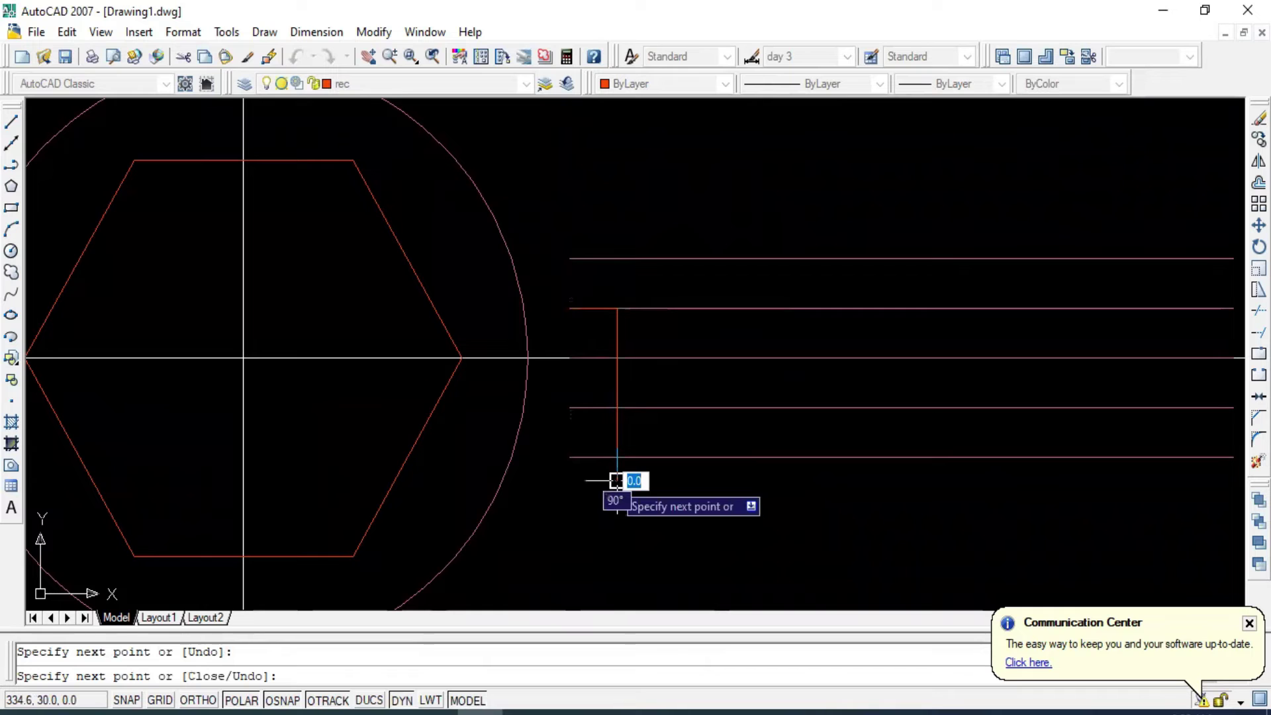
key("Return")
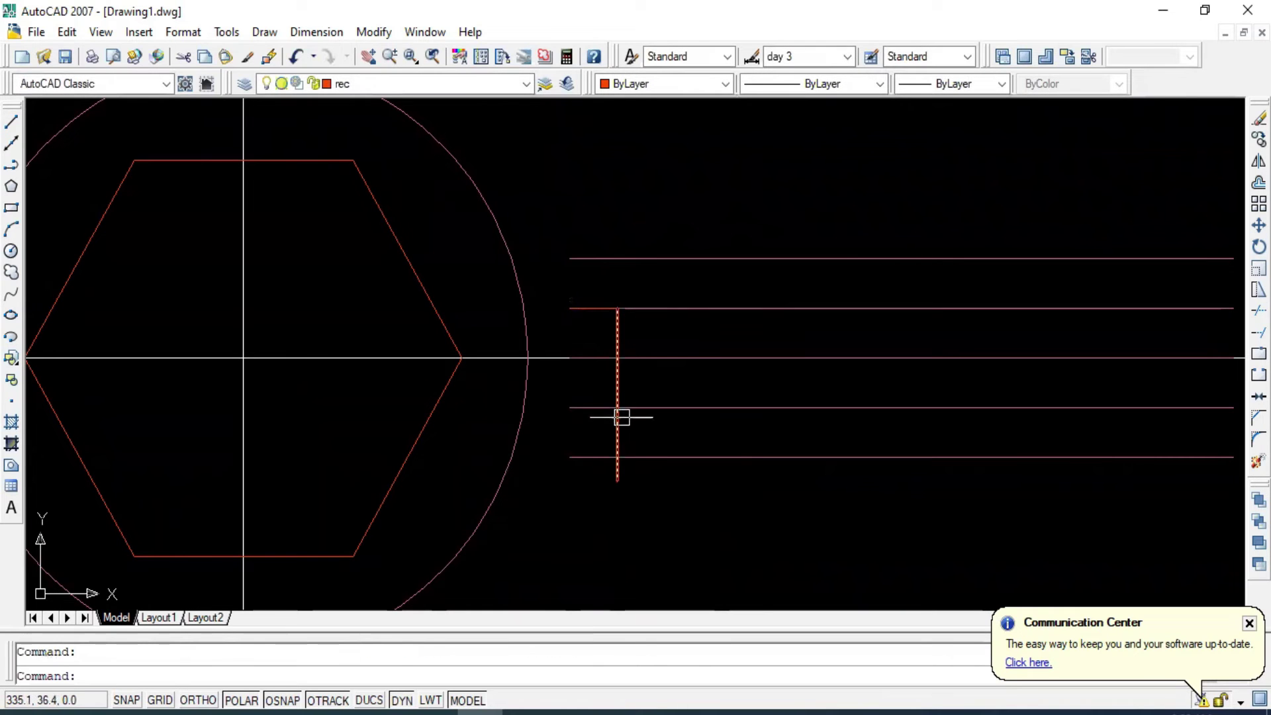
Draw a matching vertical line from a handle line's right end, using a 180 entry, past the lowest line.
scroll(621, 399, "down", 2)
middle_click_drag(620, 400, 562, 385)
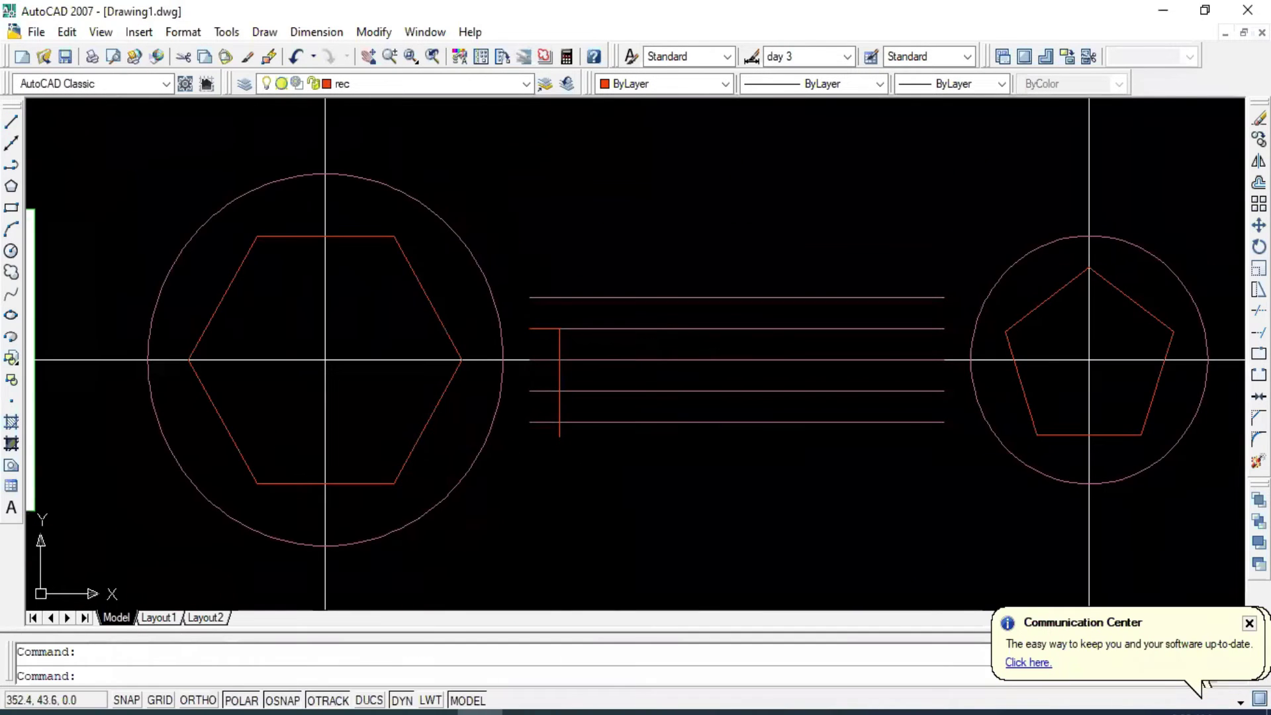
left_click(12, 123)
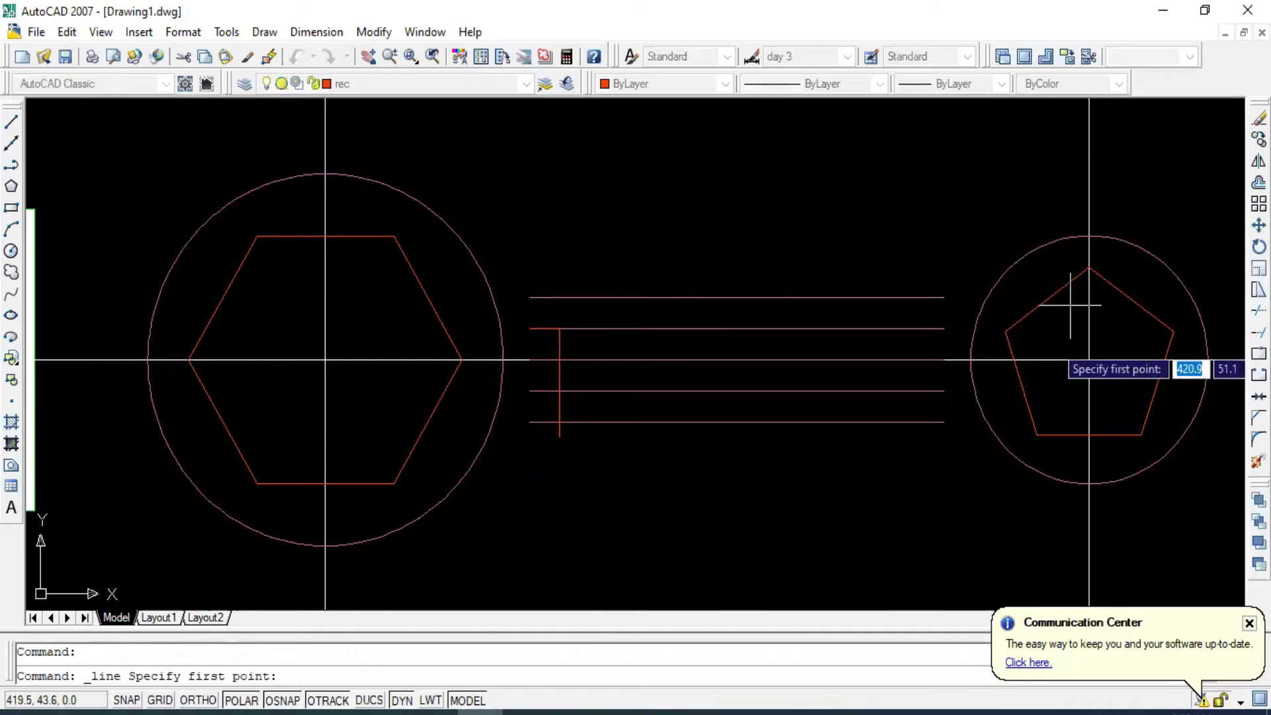
left_click(947, 332)
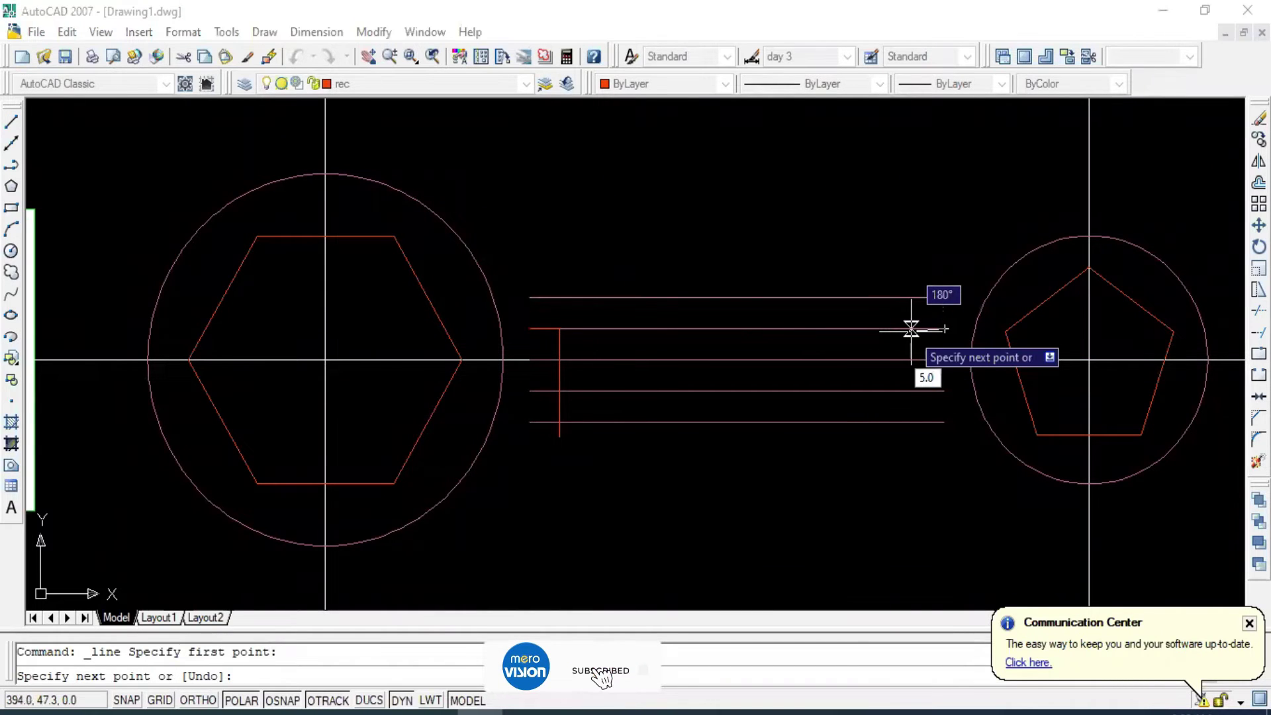
key("Tab")
type("180")
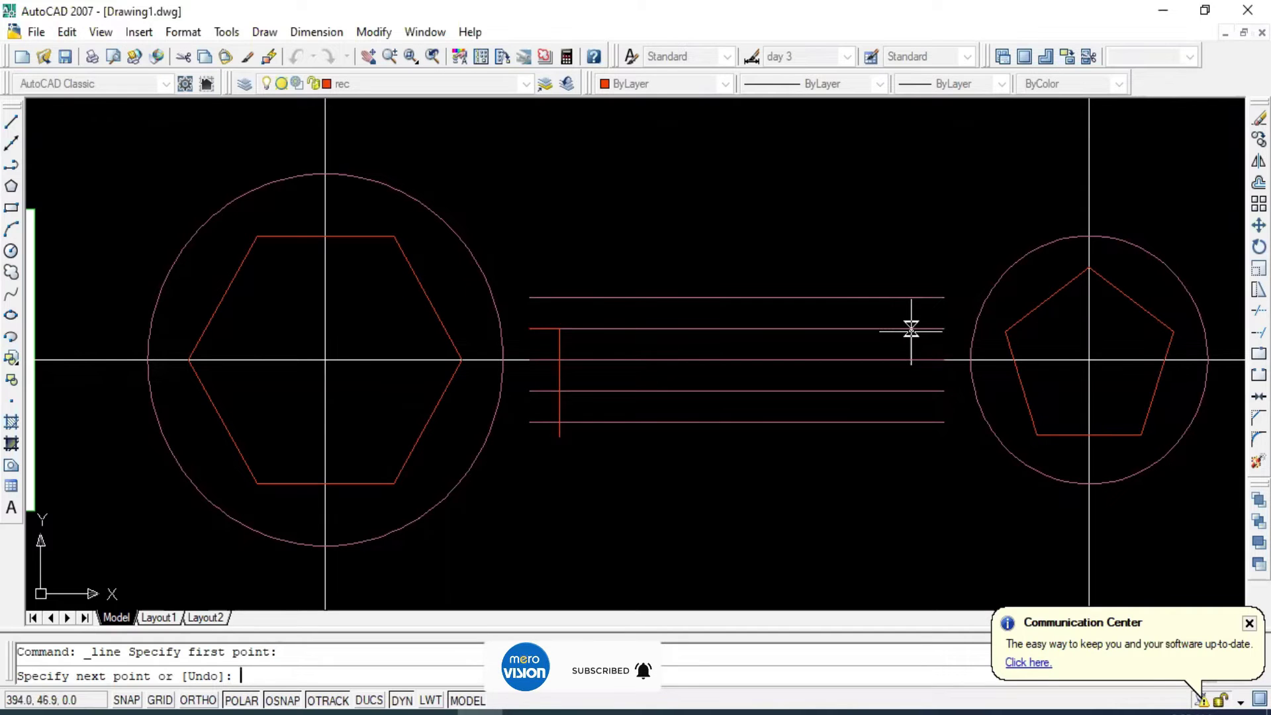
key("Return")
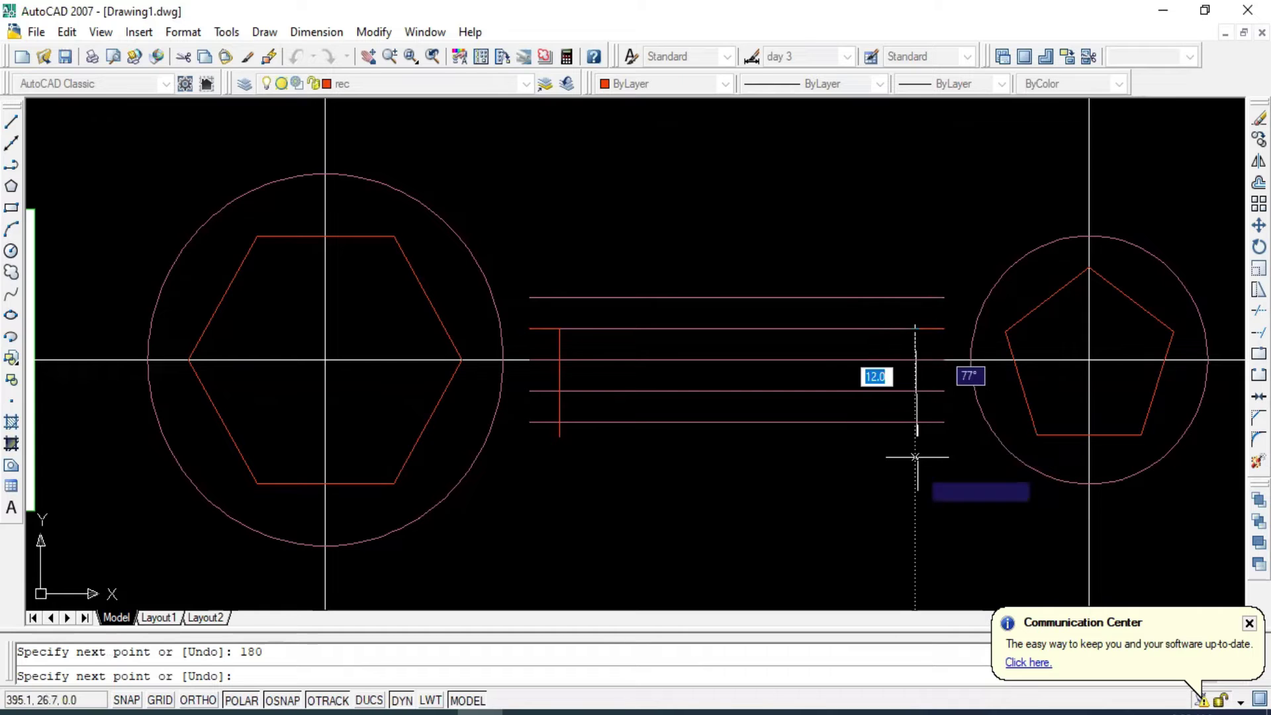
left_click(915, 480)
key("Escape")
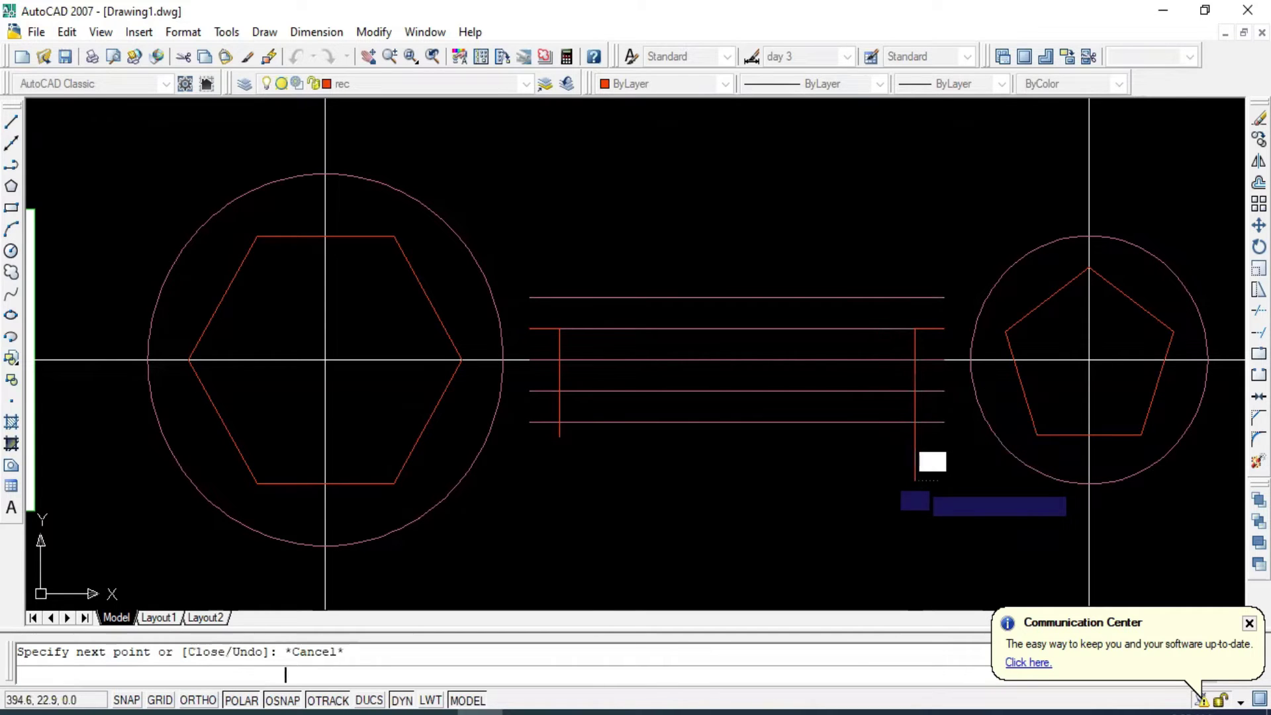
key("Escape")
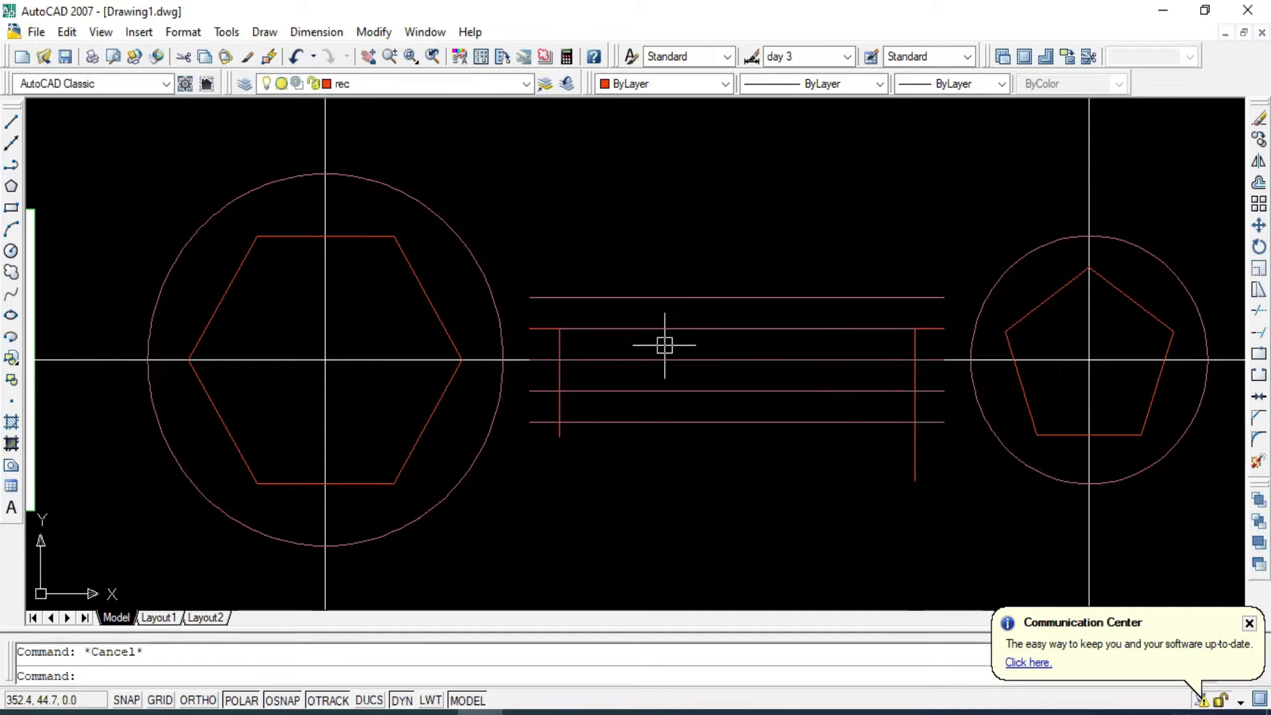
Trim the lower inner handle line at the left vertical line and delete the upper stub.
type("trim")
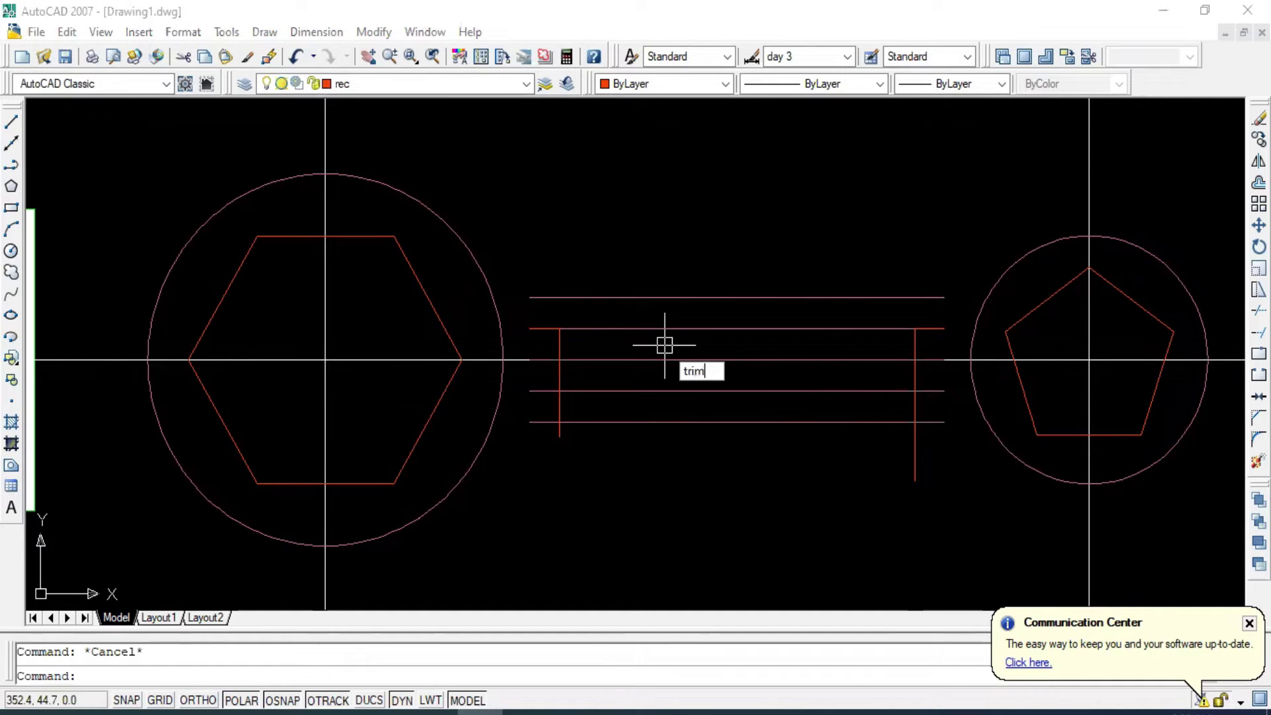
key("Return")
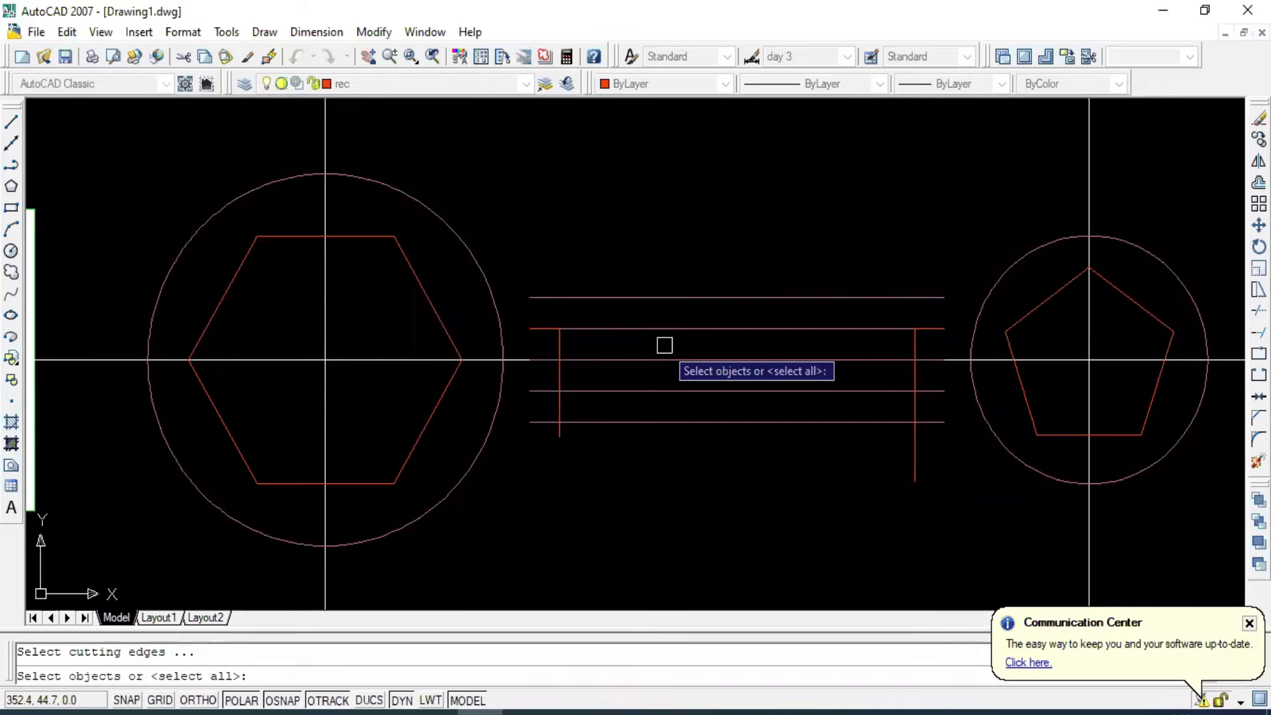
scroll(564, 338, "up", 3)
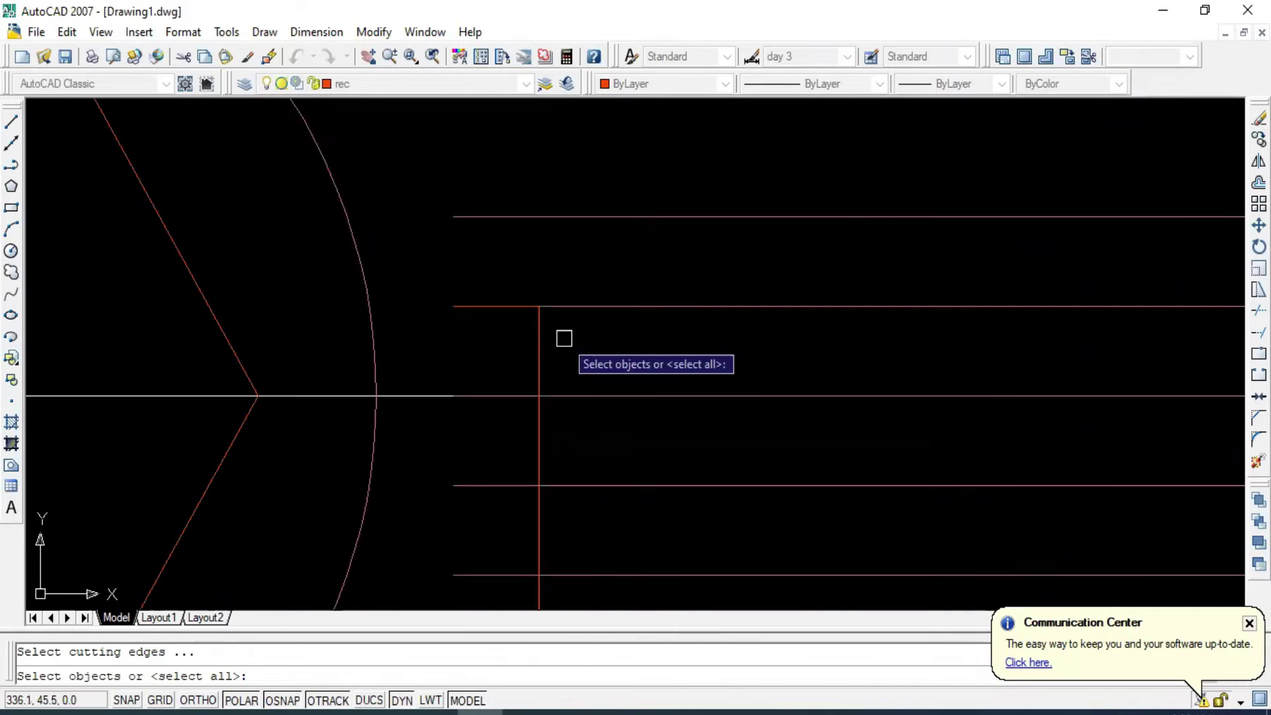
scroll(563, 338, "down", 1)
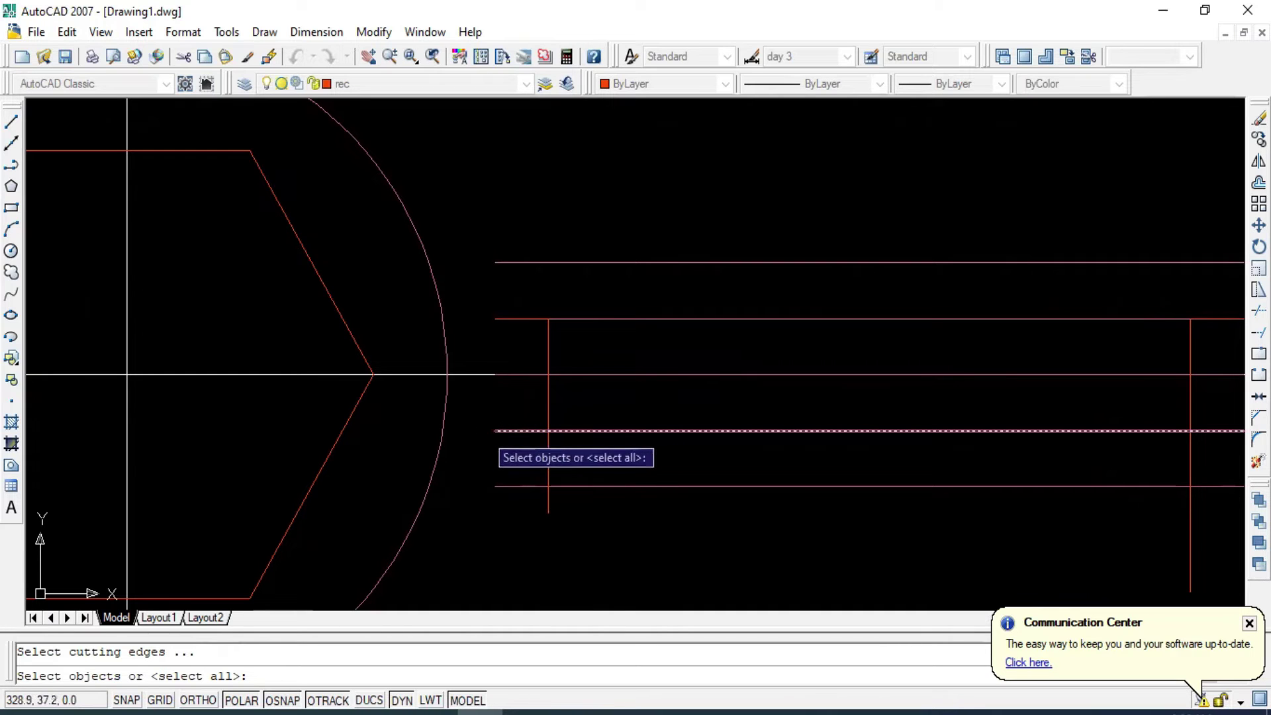
left_click(549, 393)
key("Return")
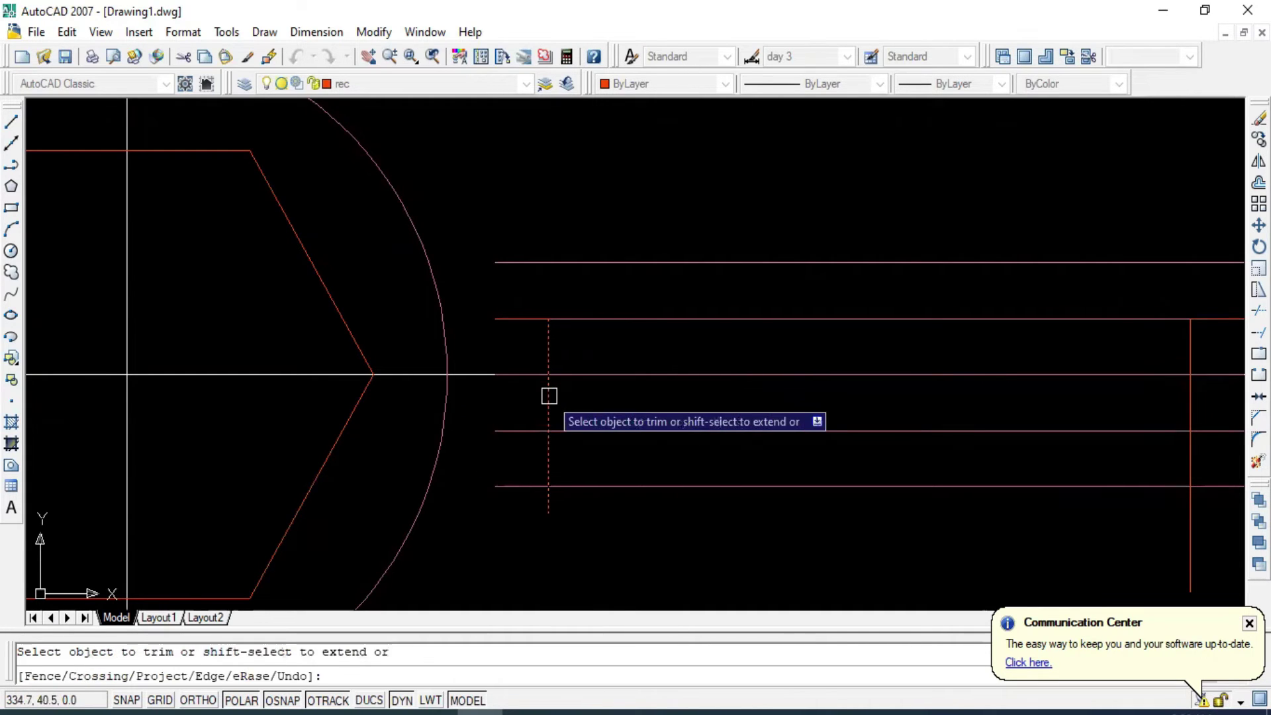
left_click(518, 428)
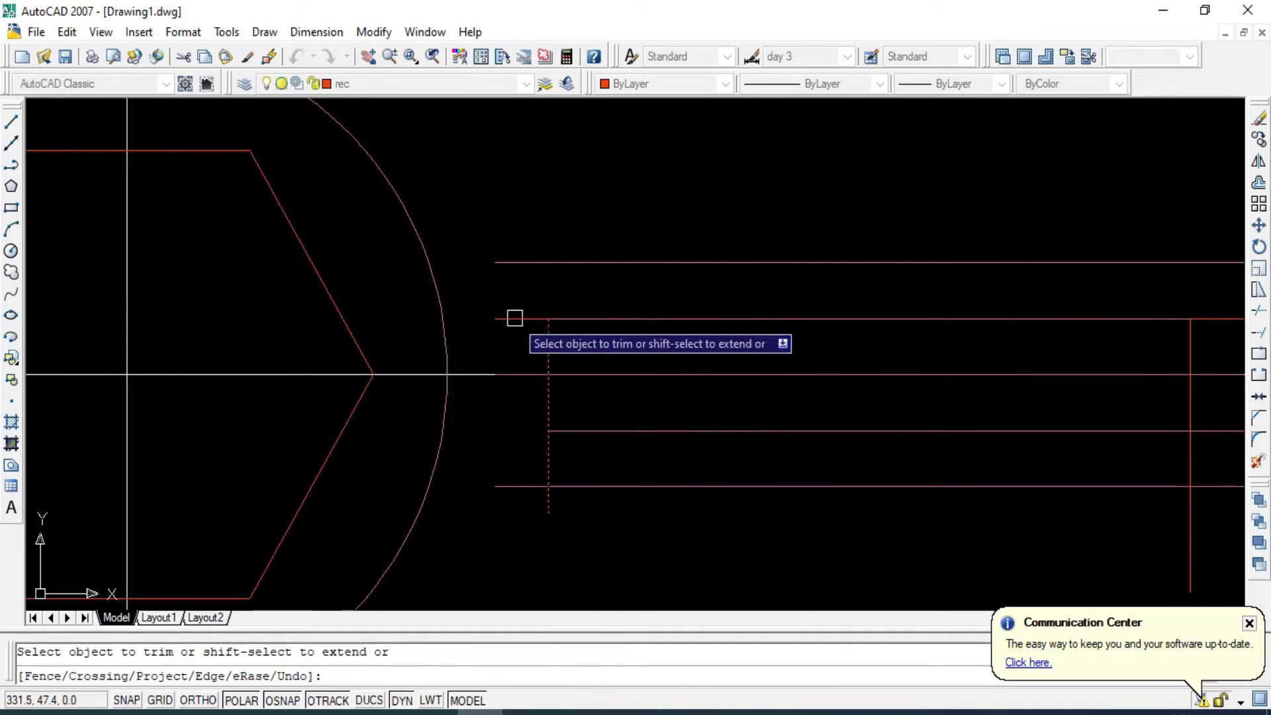
key("Escape")
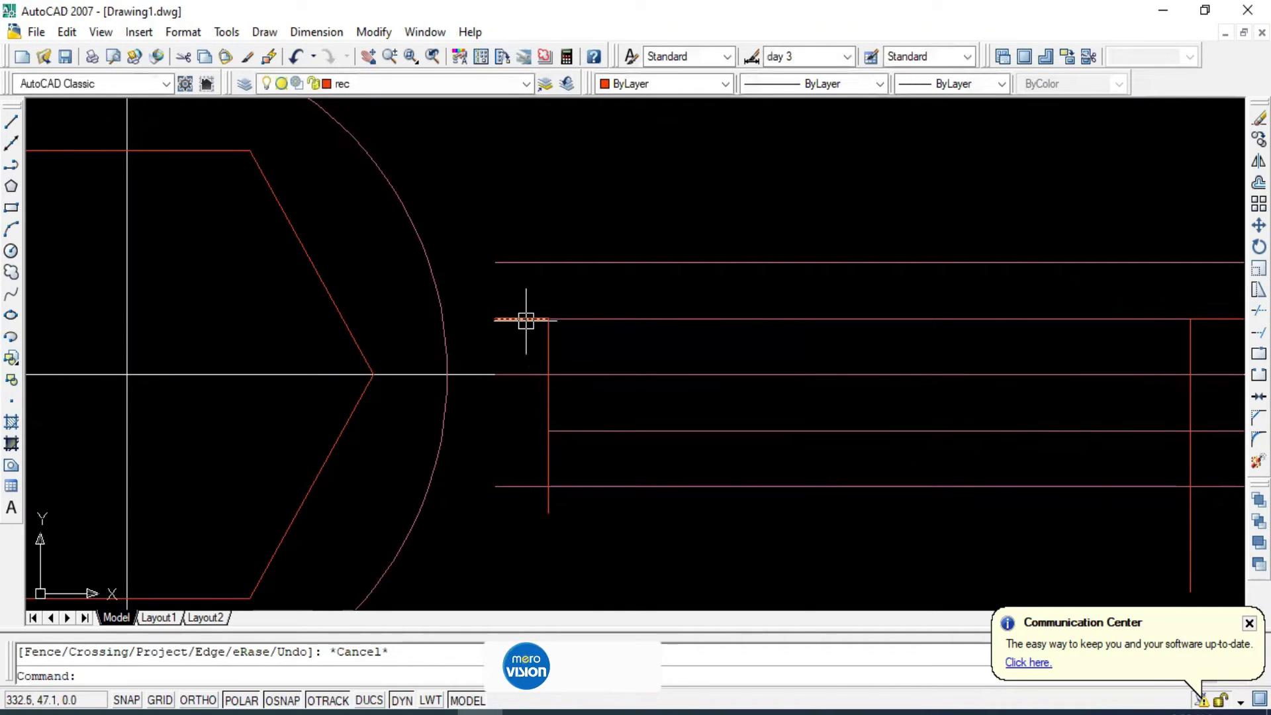
left_click(526, 320)
key("Delete")
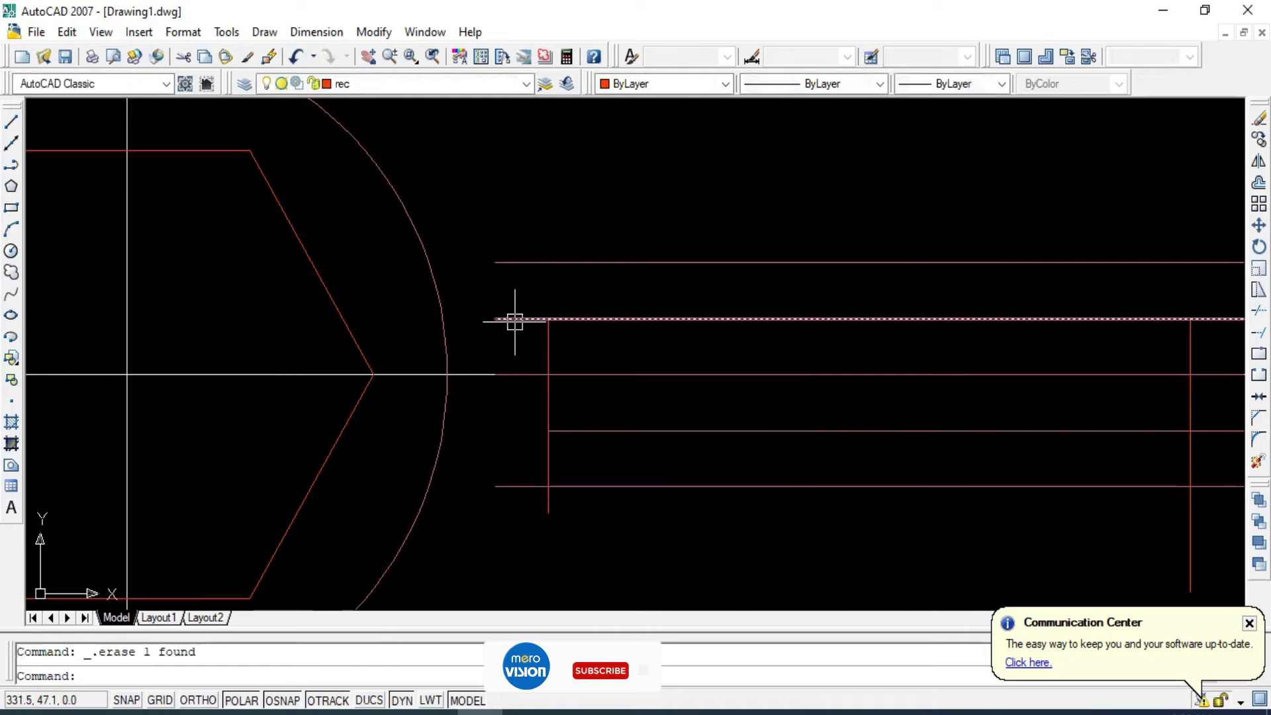
Erase the left vertical construction line, after an undo and a repeated trim attempt.
key("Return")
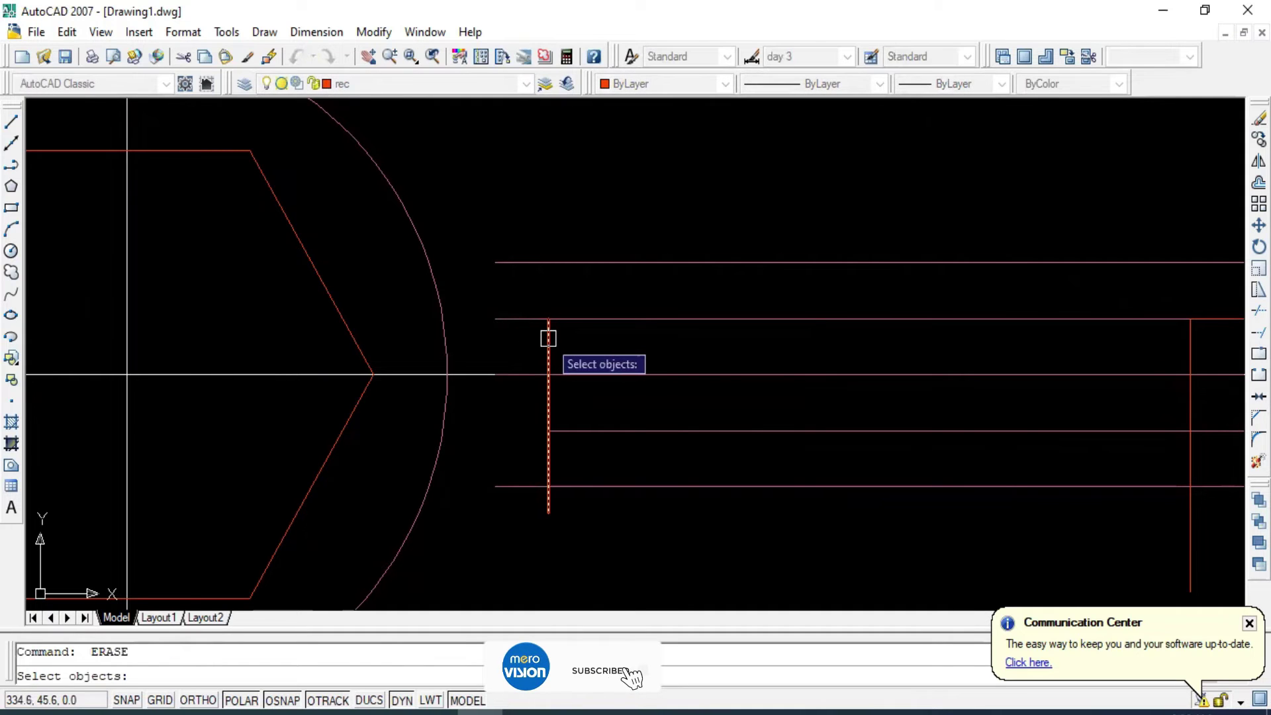
left_click(548, 338)
key("Return")
key("ctrl+z")
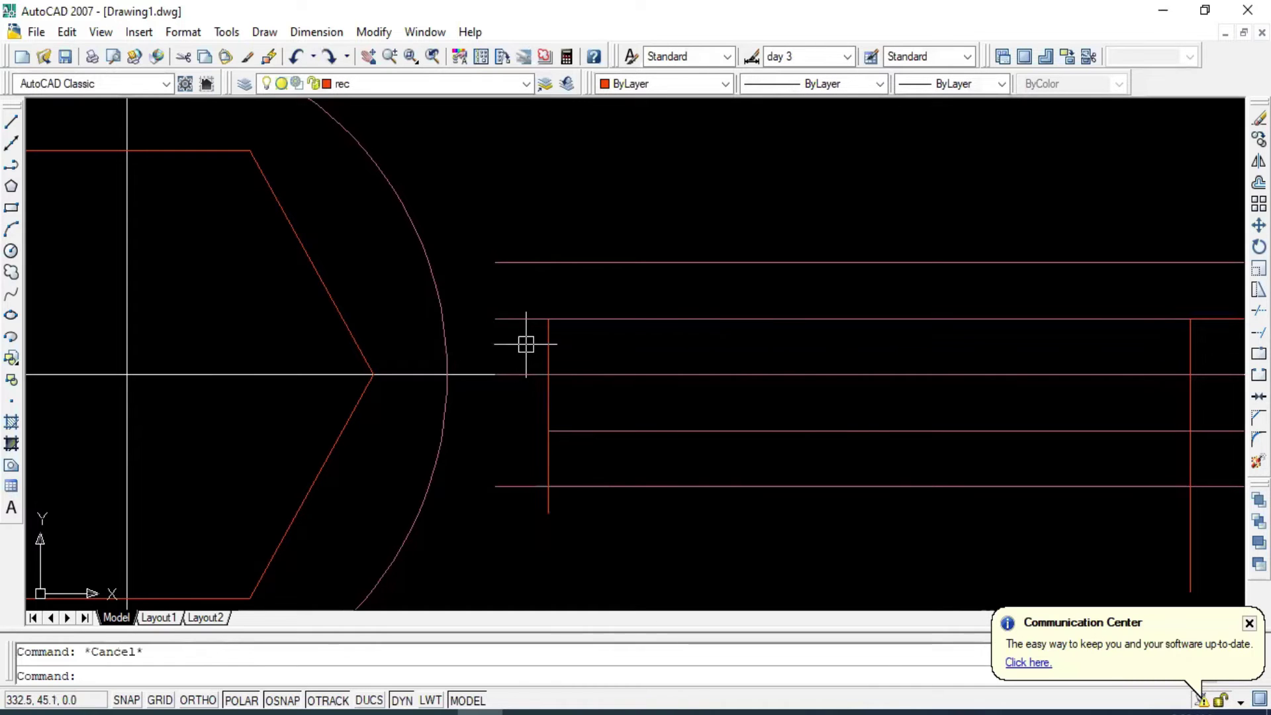
type("tr")
key("Return")
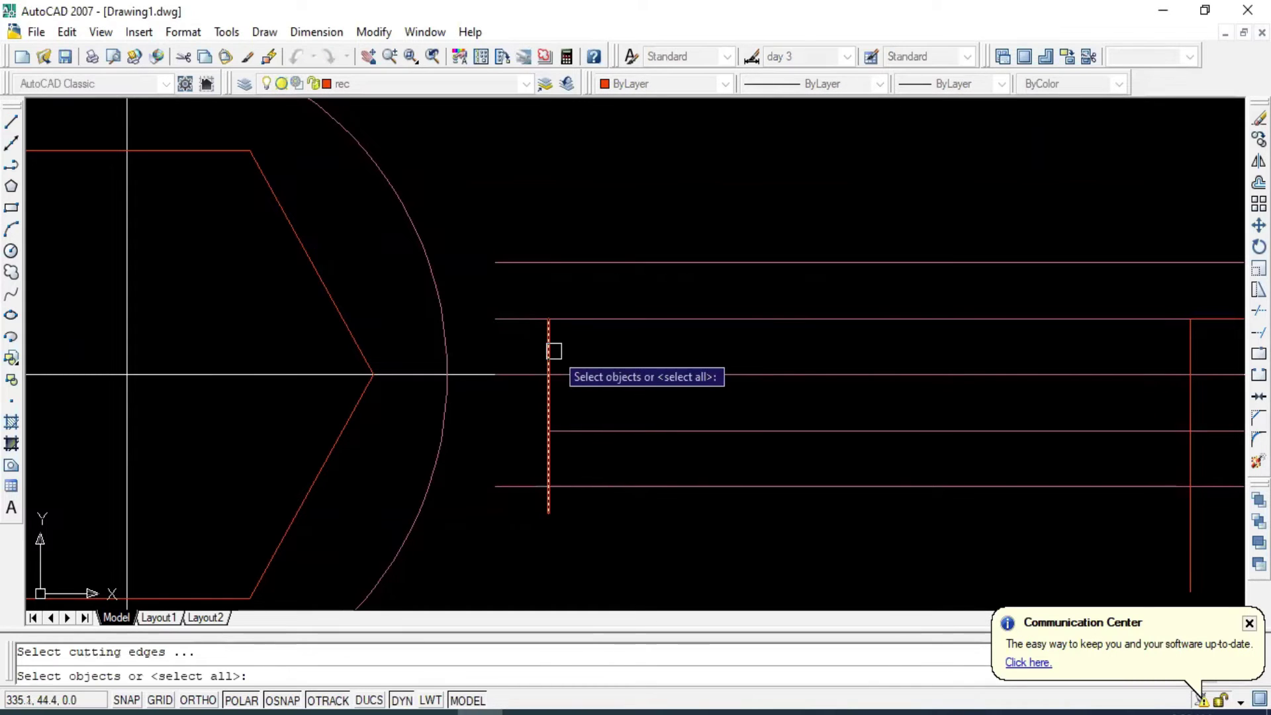
left_click(549, 351)
key("Return")
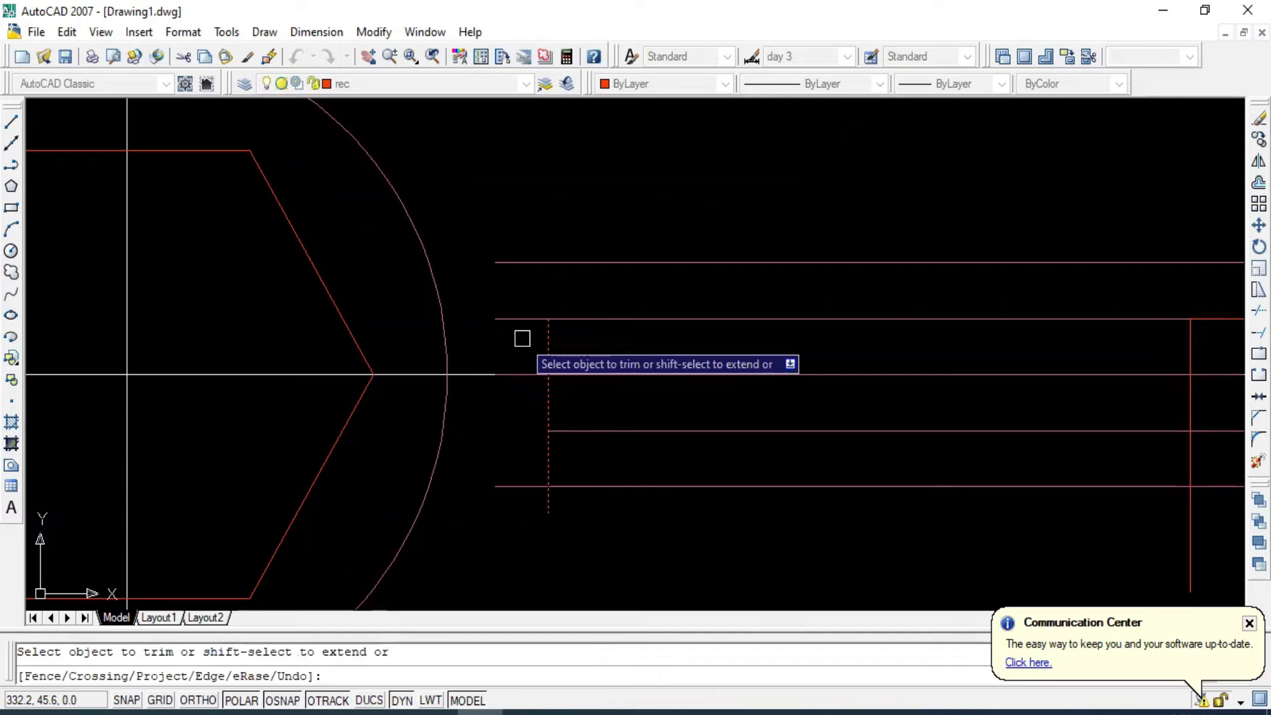
key("Escape")
left_click(548, 345)
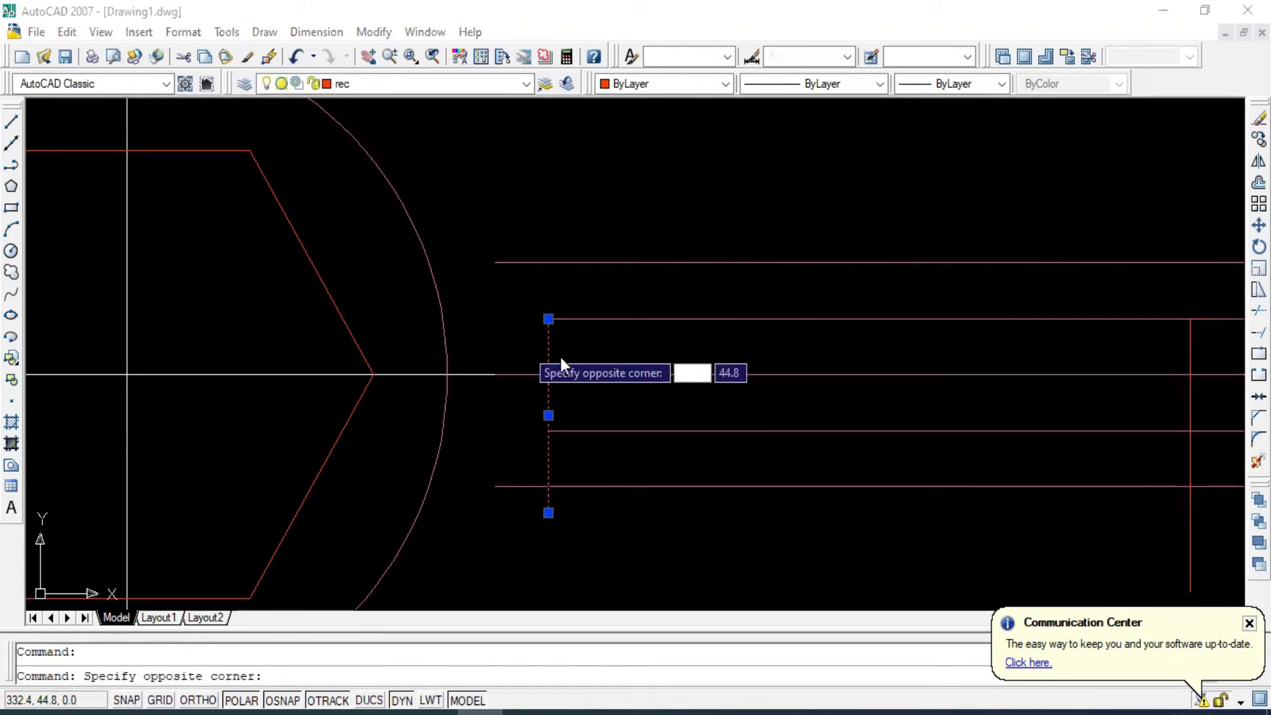
key("Escape")
key("Delete")
Bring the pentagon end into view and try a trim on the vertical line, then cancel.
scroll(522, 350, "down", 2)
middle_click_drag(677, 315, 601, 329)
scroll(724, 375, "up", 2)
scroll(724, 375, "up", 2)
scroll(697, 343, "up", 2)
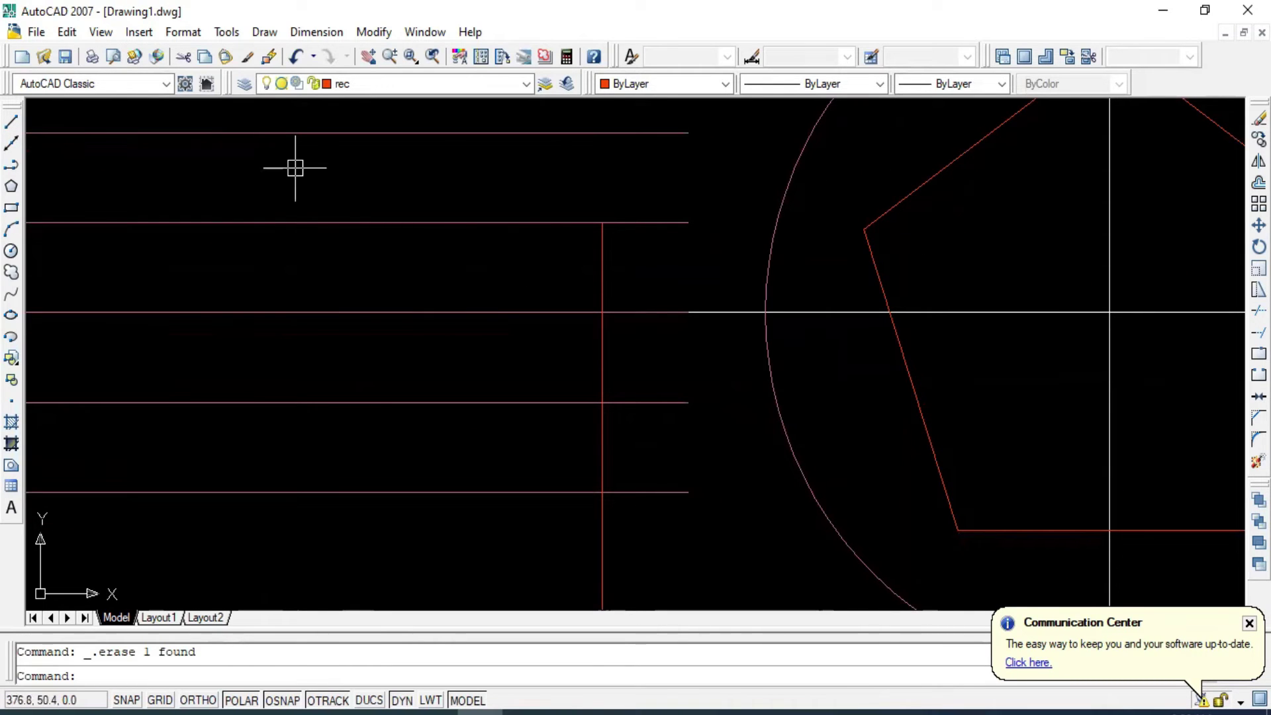
type("t")
key("Return")
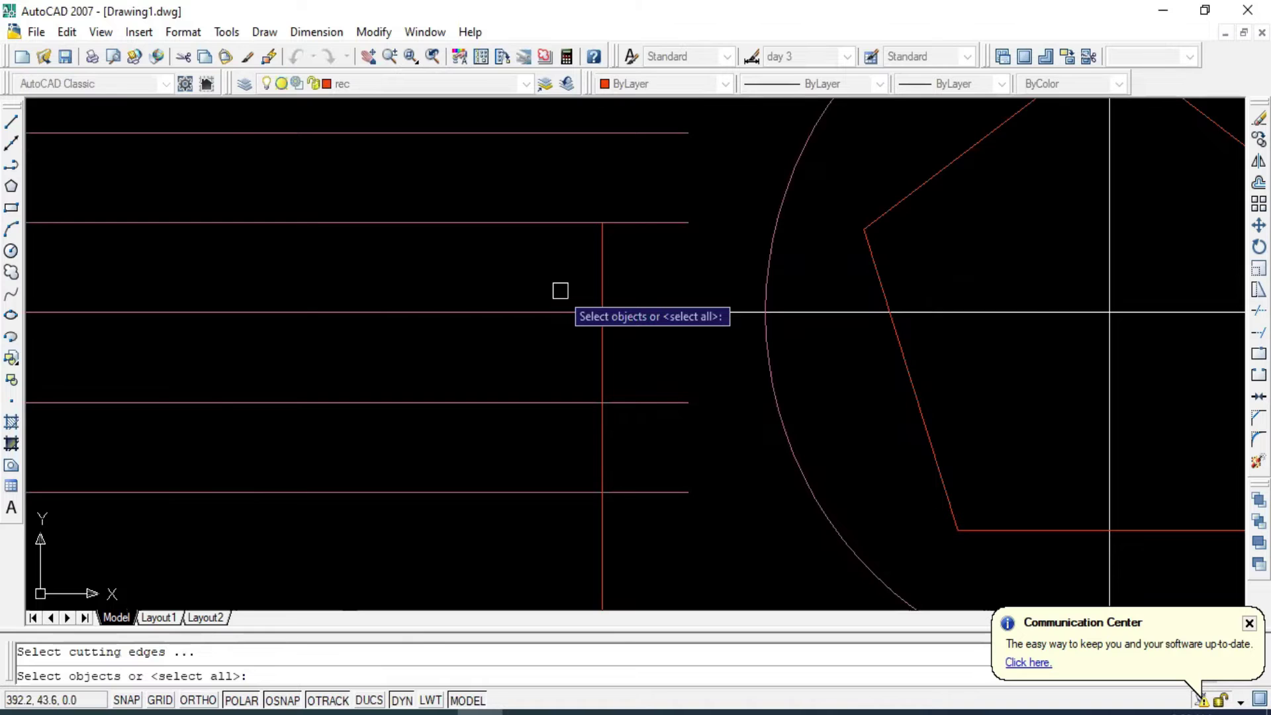
scroll(560, 291, "down", 1)
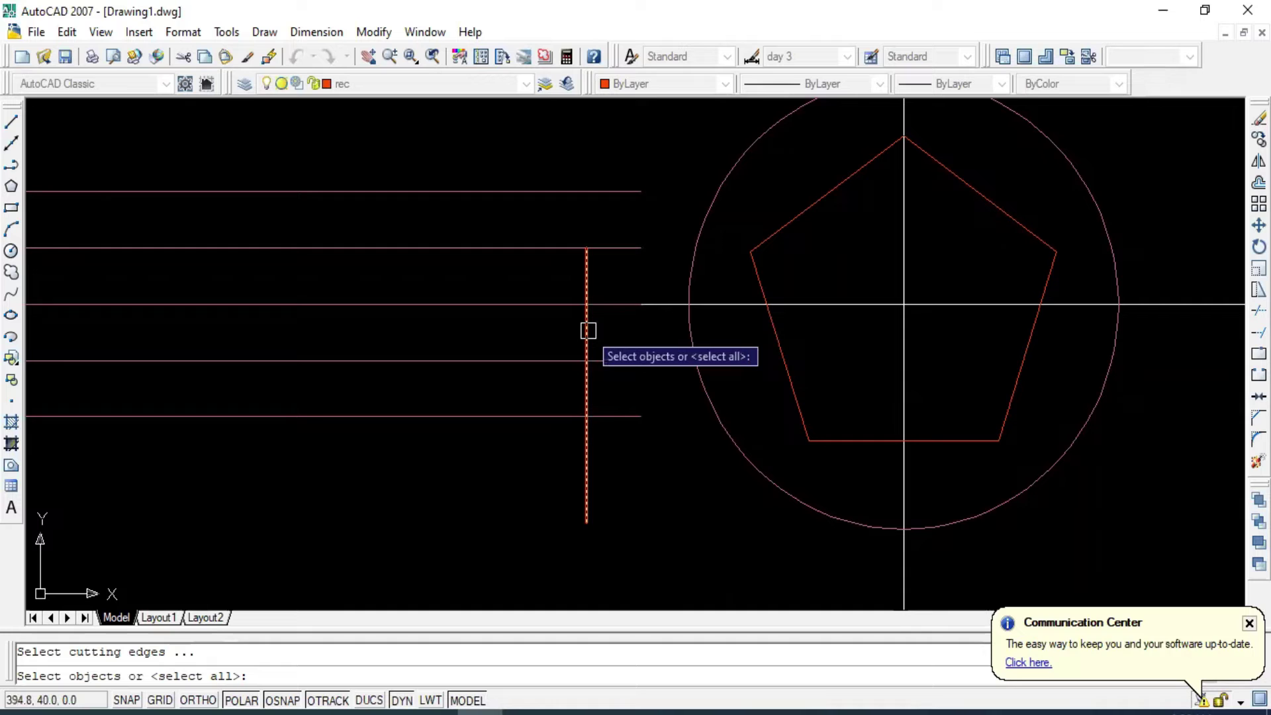
left_click(588, 330)
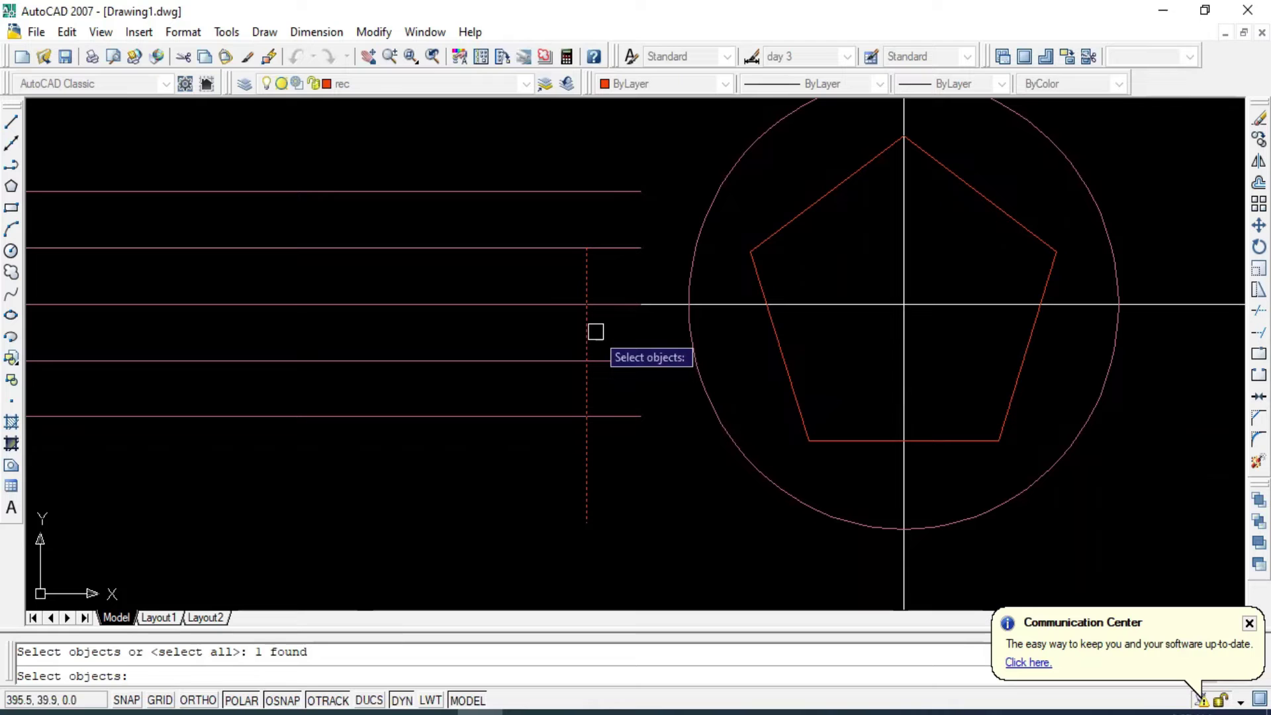
key("Return")
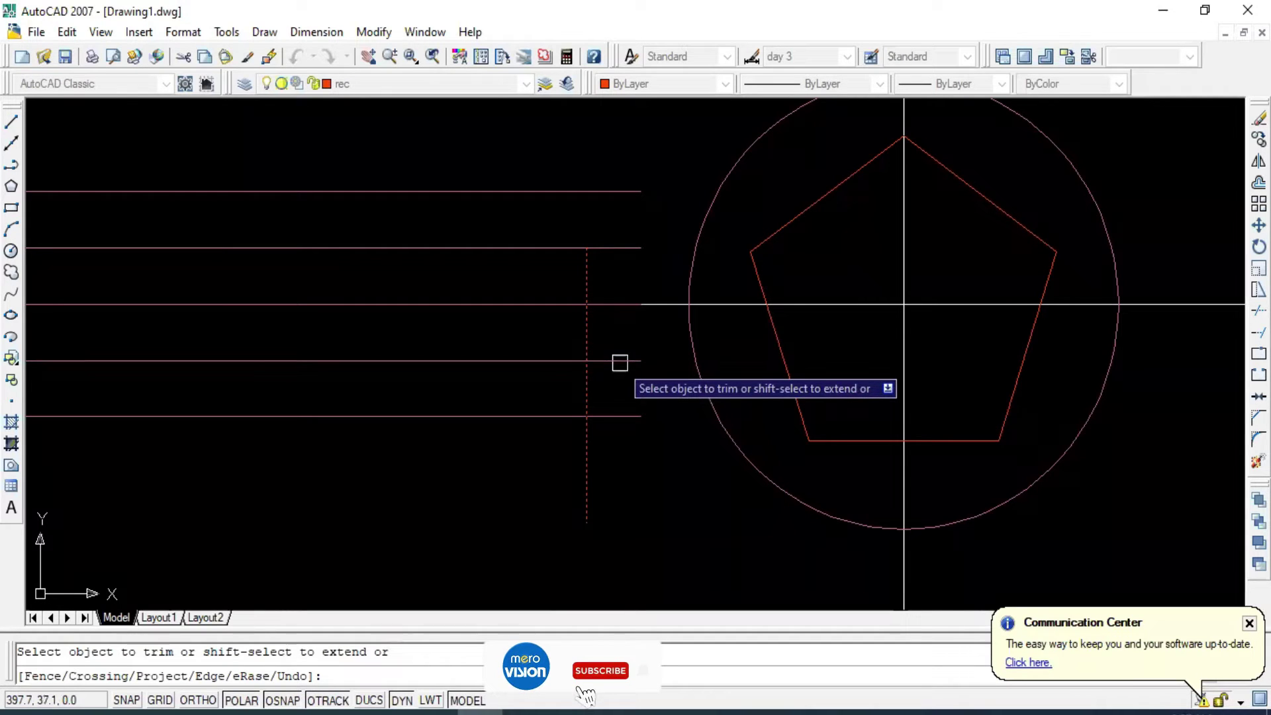
key("Escape")
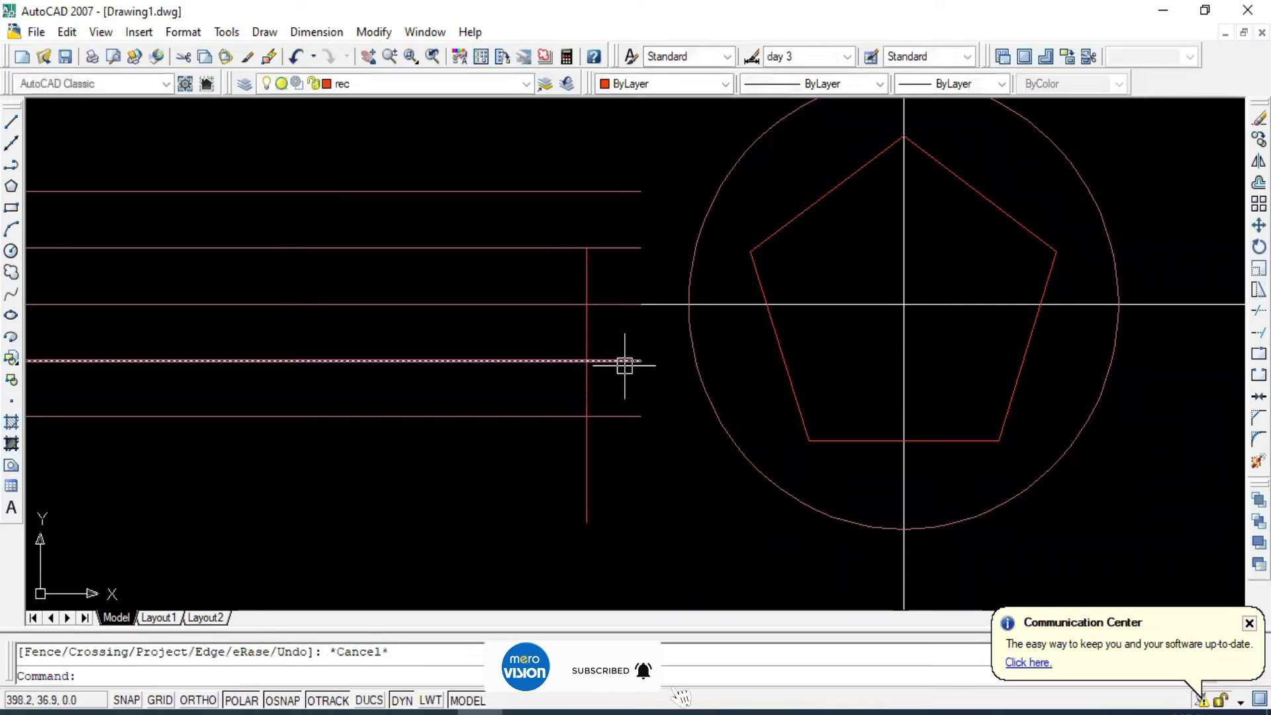
Trim the lower inner handle line at the vertical line and delete the leftover stub.
type("tri")
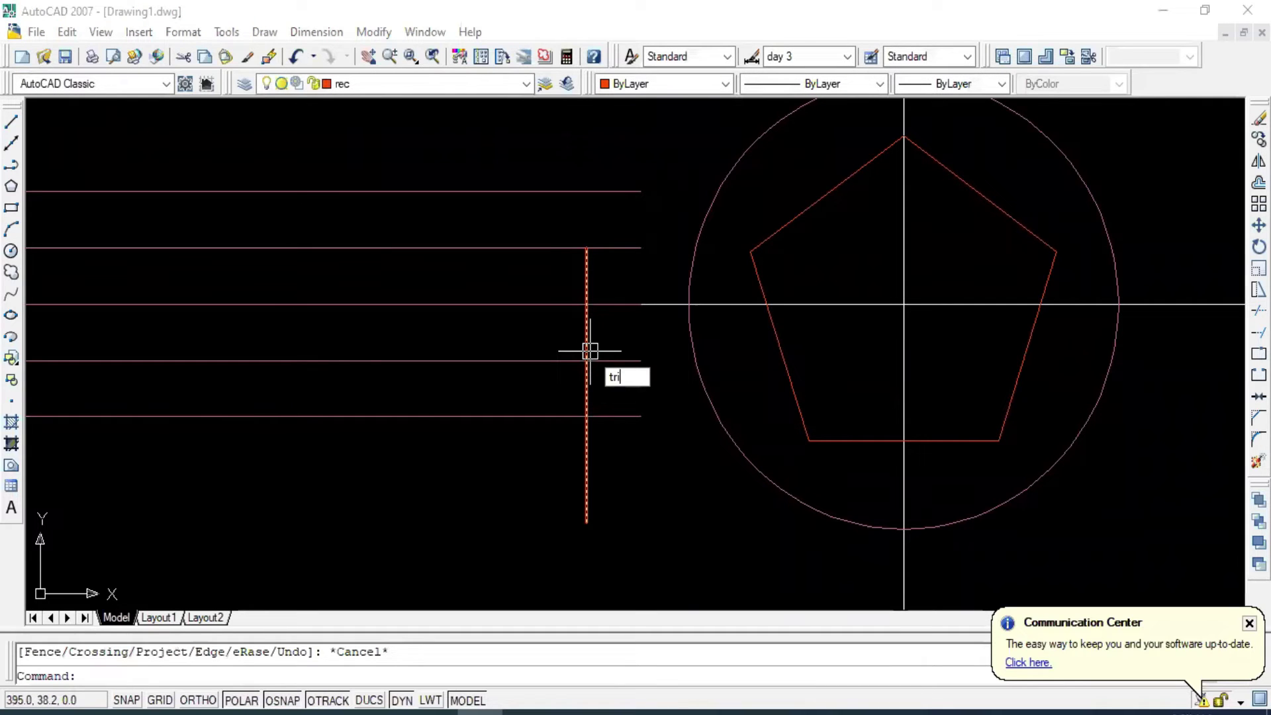
key("Return")
left_click(586, 320)
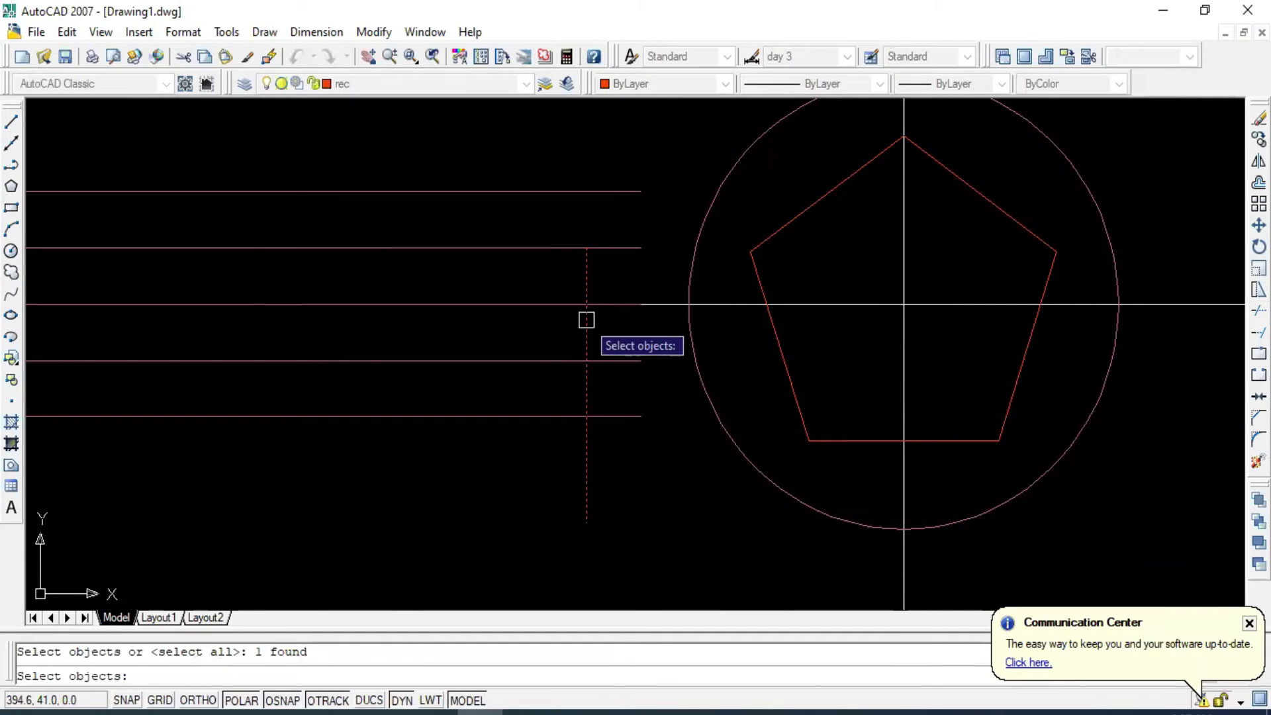
key("Return")
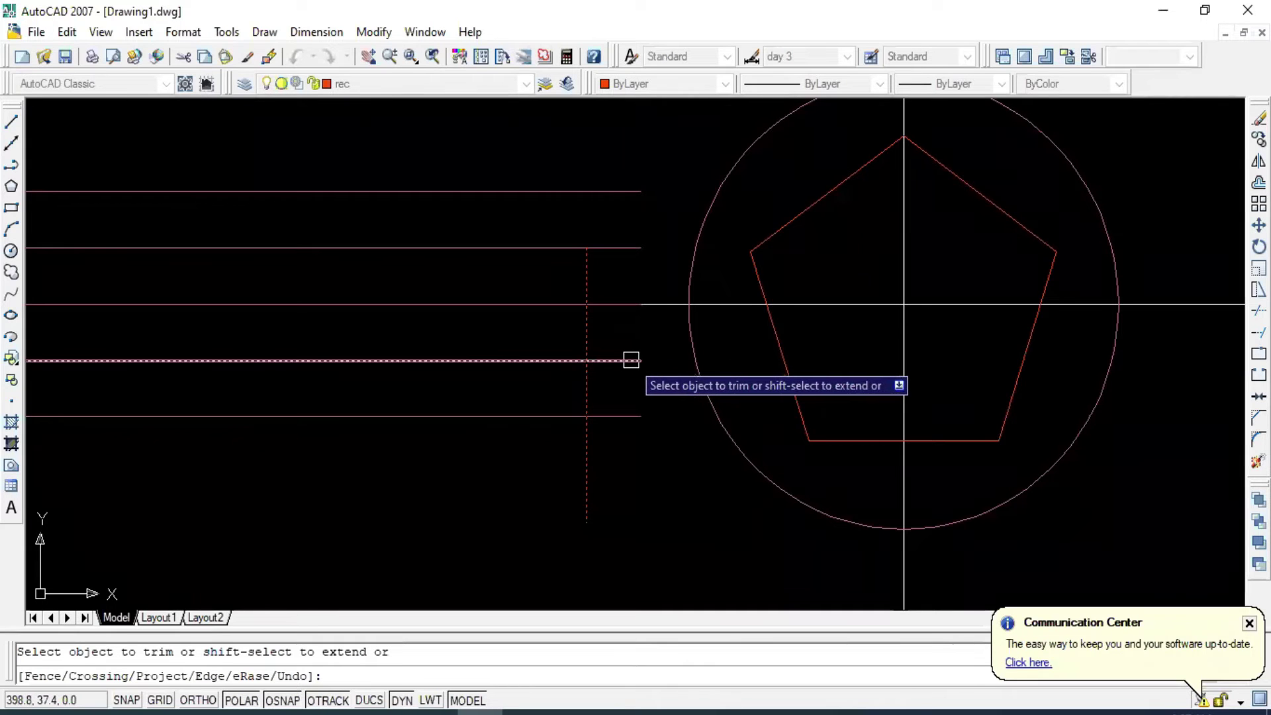
left_click(631, 360)
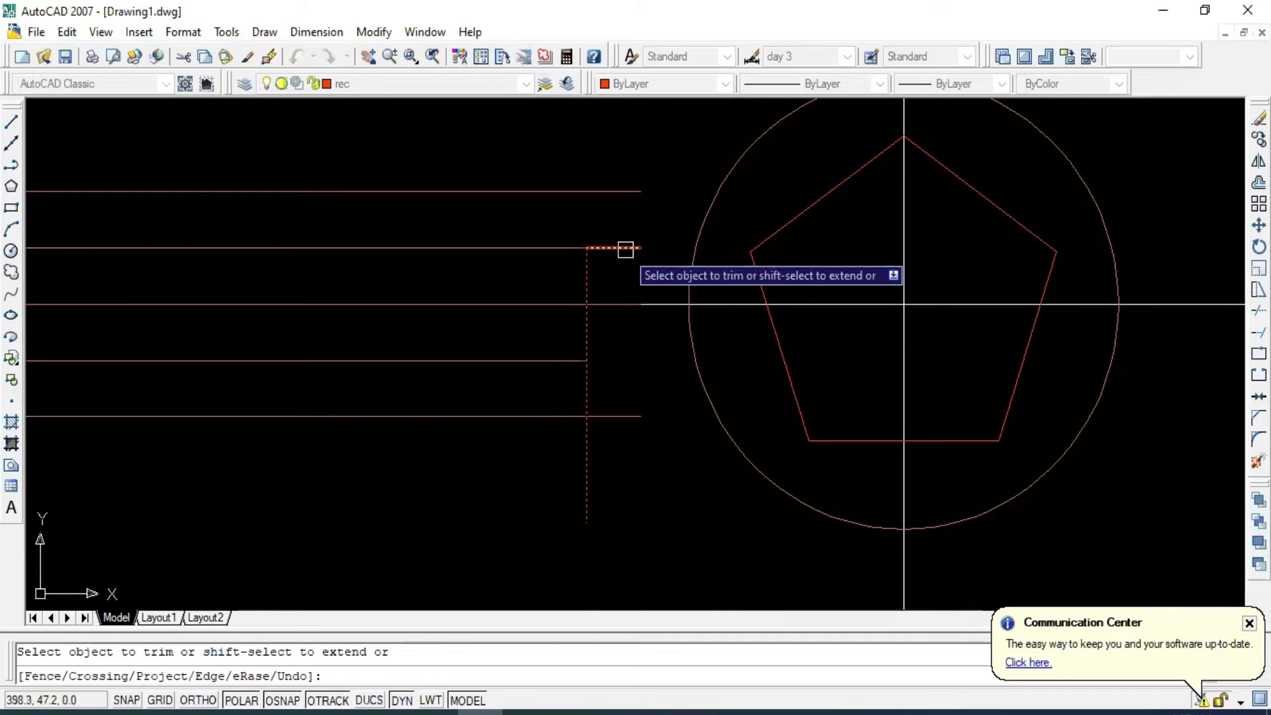
key("Escape")
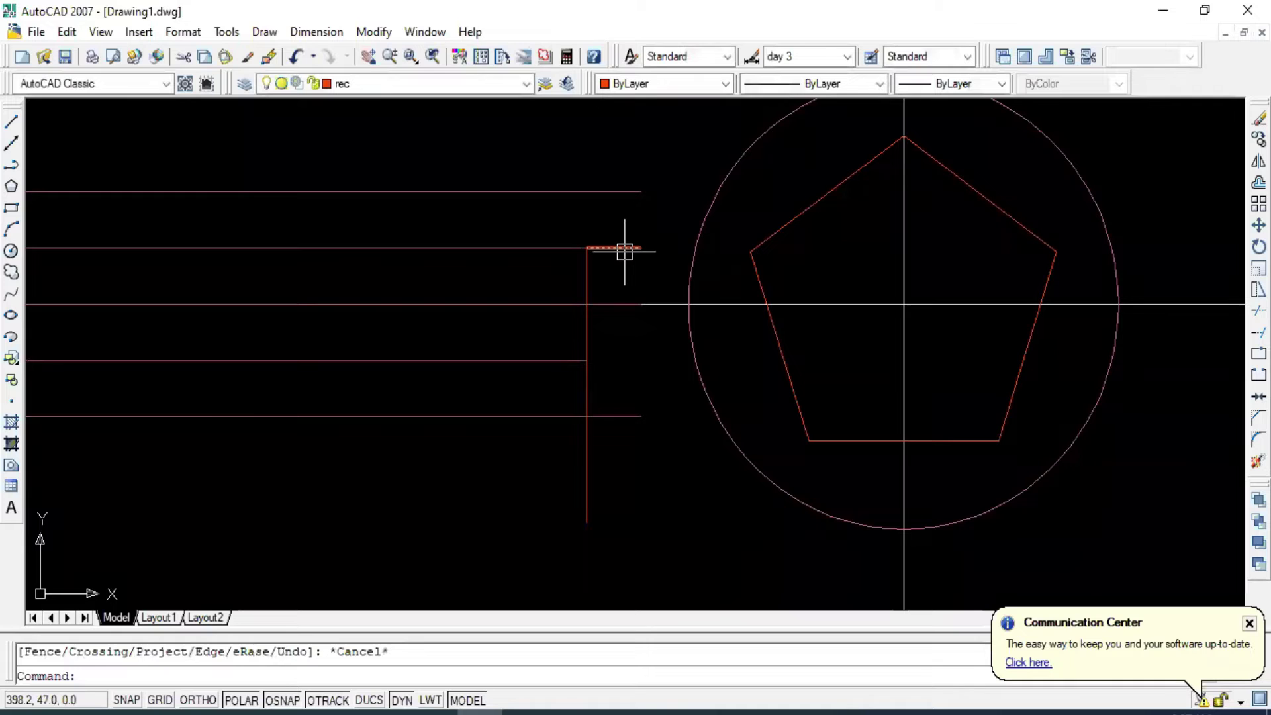
left_click(622, 248)
key("Delete")
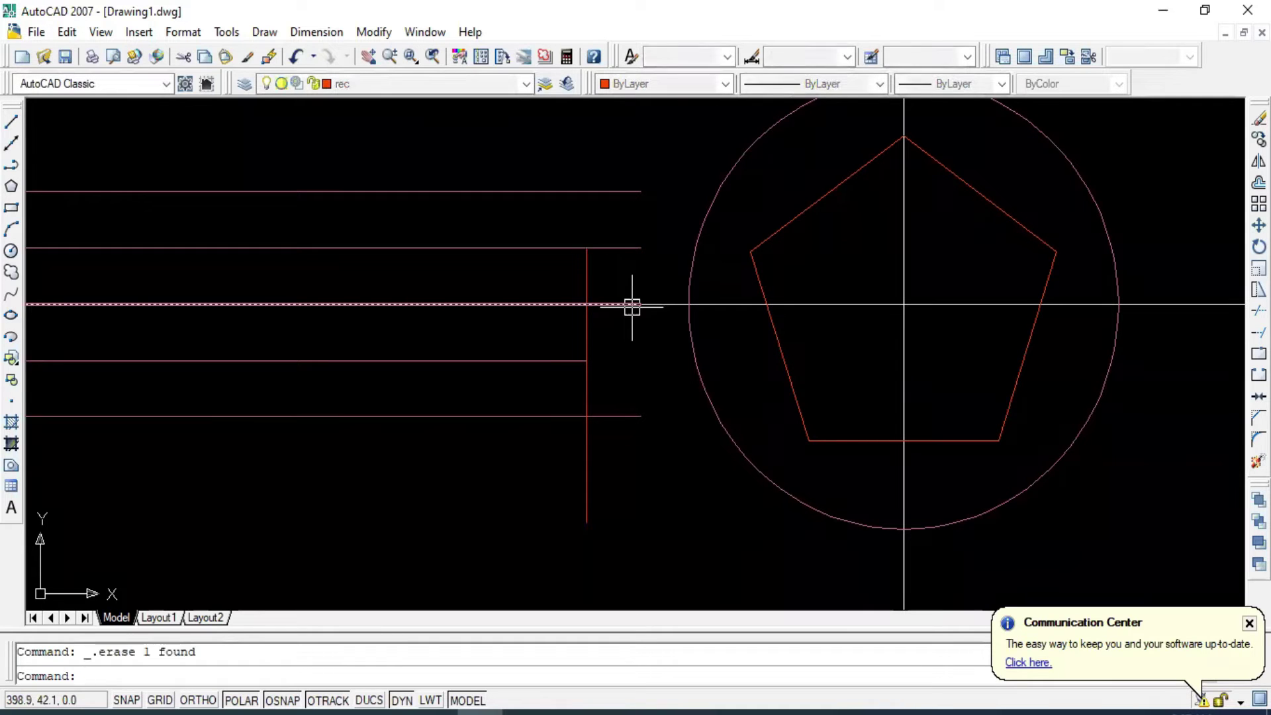
Trim the upper inner handle line back to the vertical line.
key("Return")
left_click(587, 270)
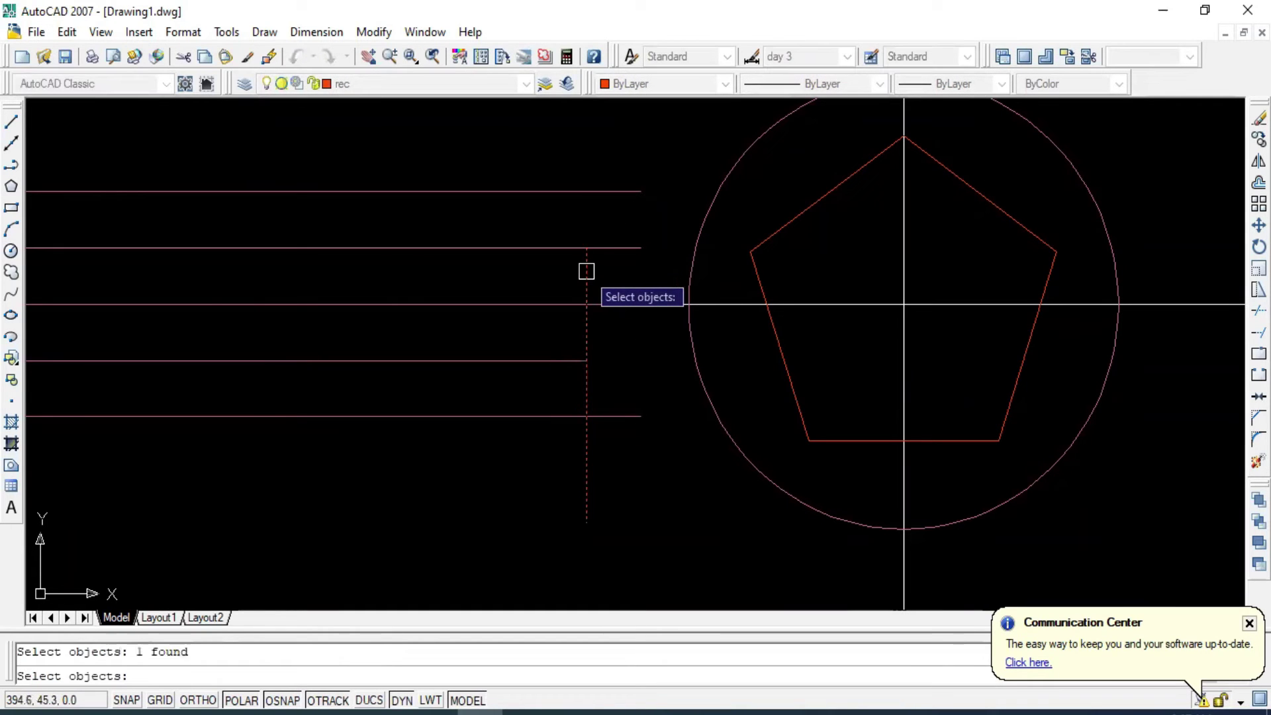
key("Return")
key("ctrl+z")
type("trim")
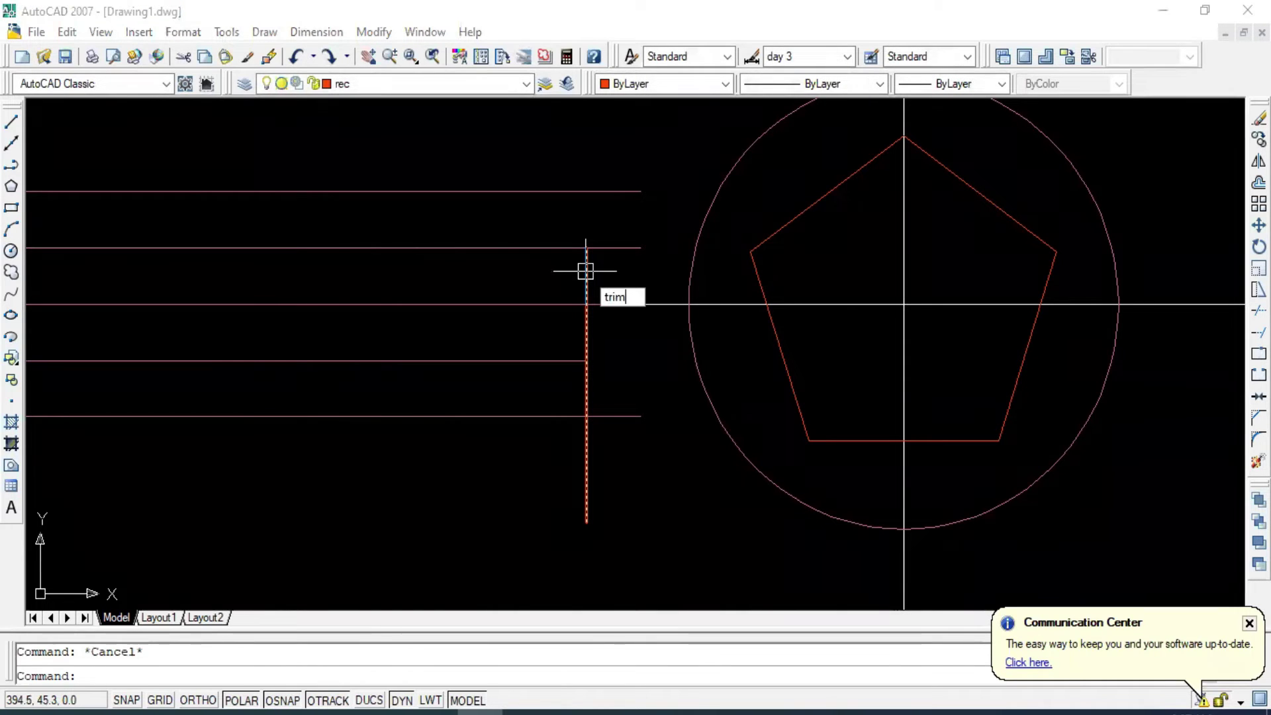
key("Return")
left_click(584, 269)
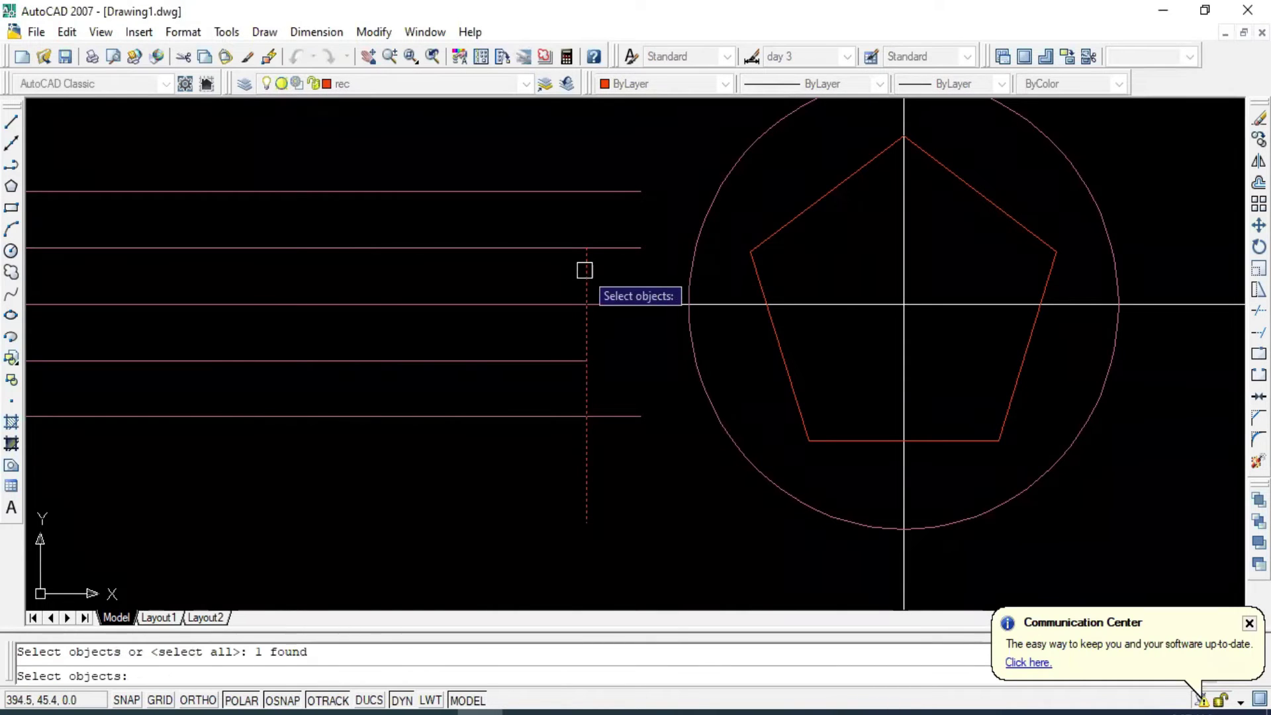
key("Return")
left_click(622, 252)
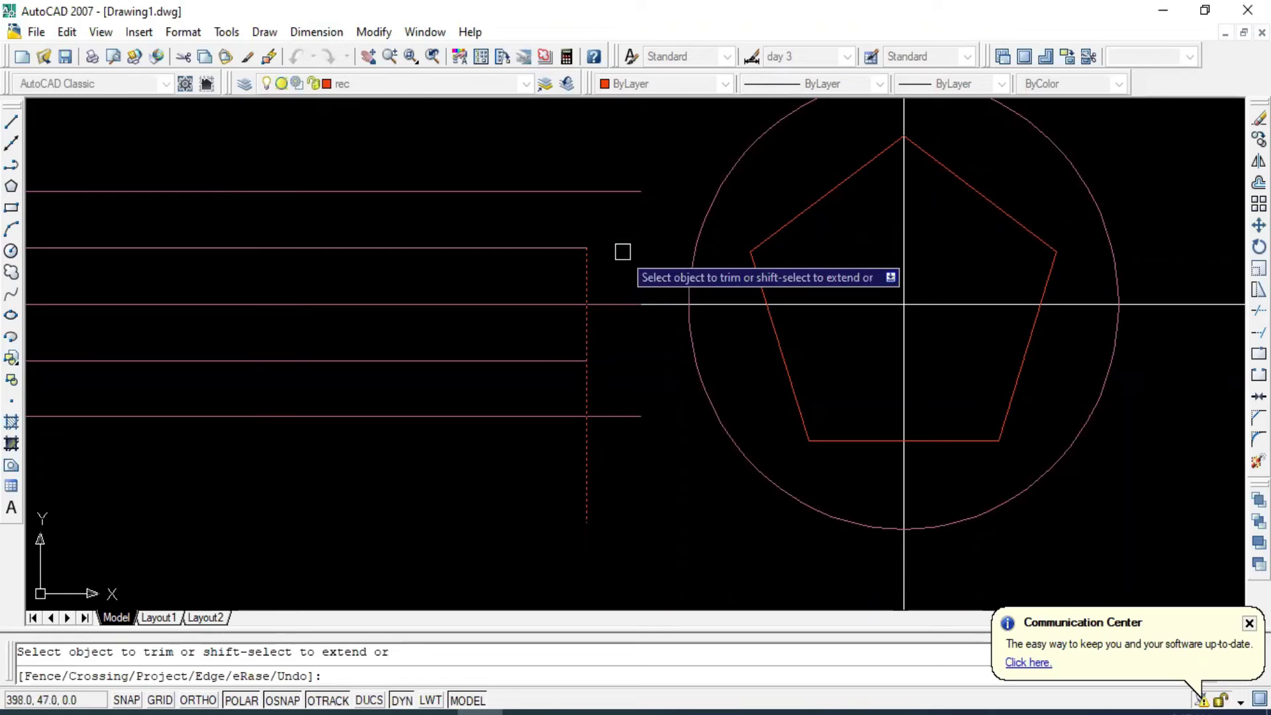
key("Escape")
Delete the vertical construction line and the centre line between the two heads.
left_click_drag(618, 249, 582, 283)
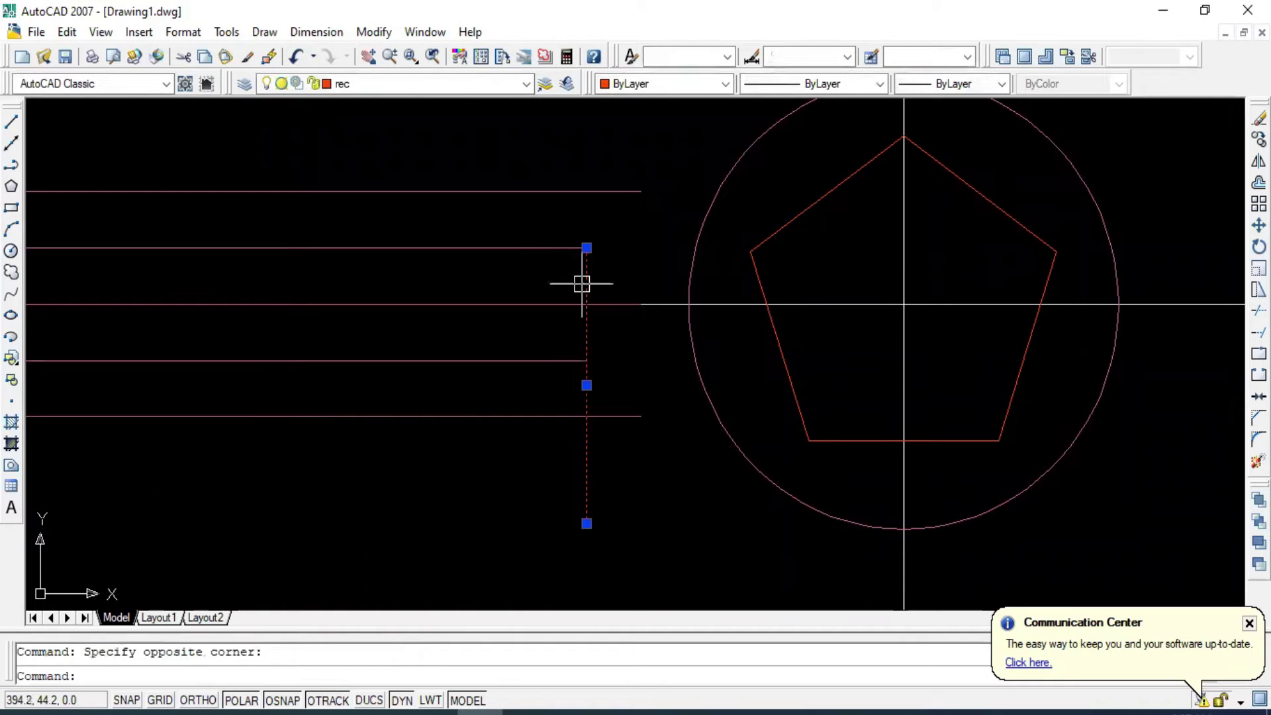
key("Delete")
scroll(607, 360, "down", 3)
scroll(607, 360, "down", 1)
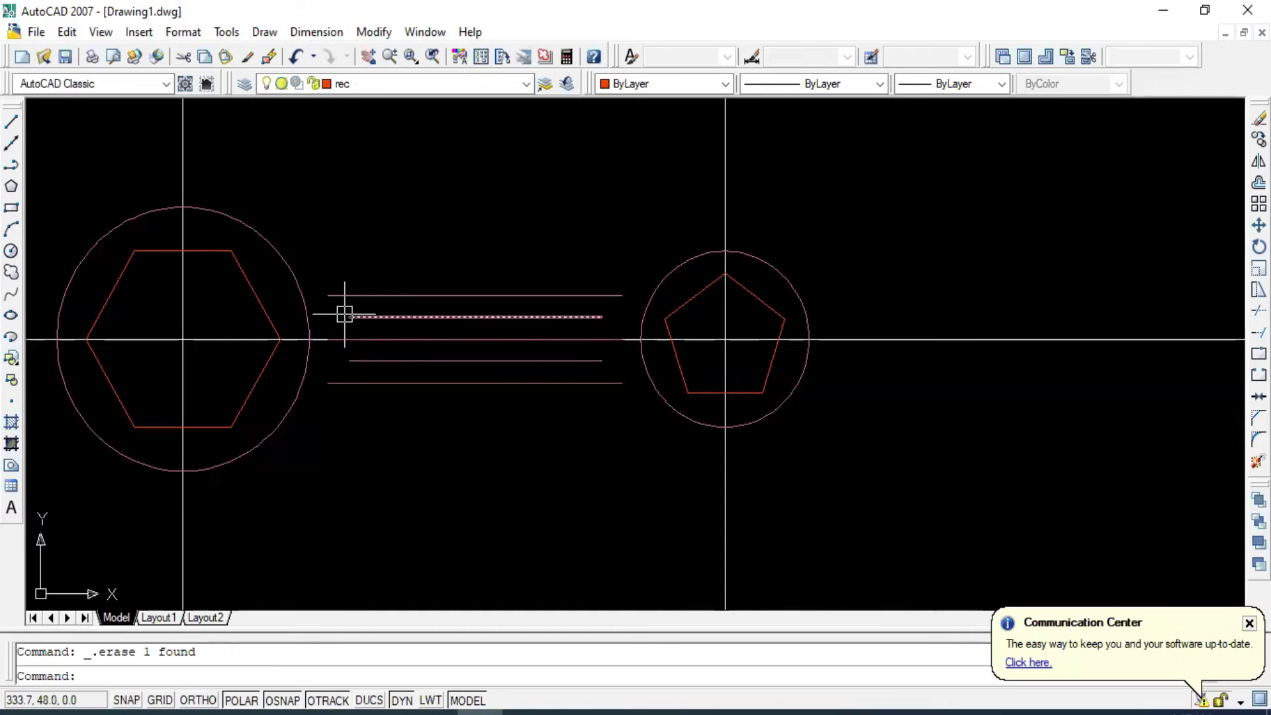
scroll(348, 317, "up", 3)
left_click(398, 358)
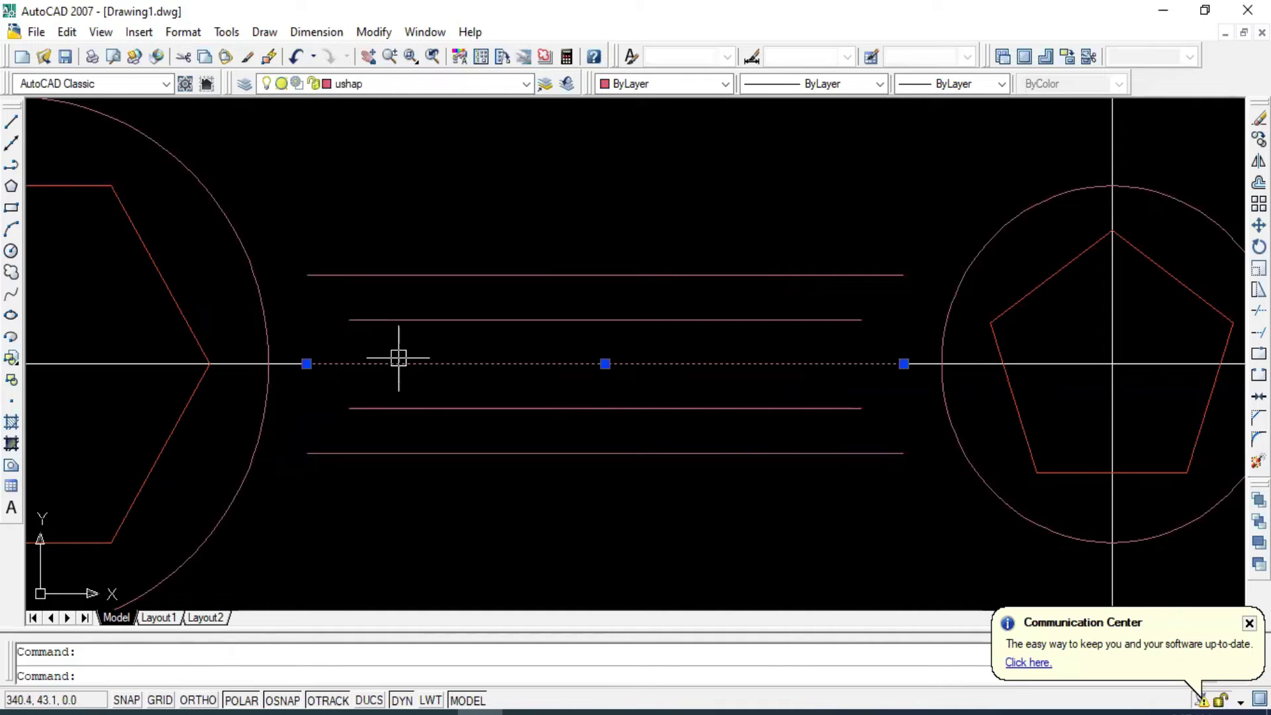
key("Delete")
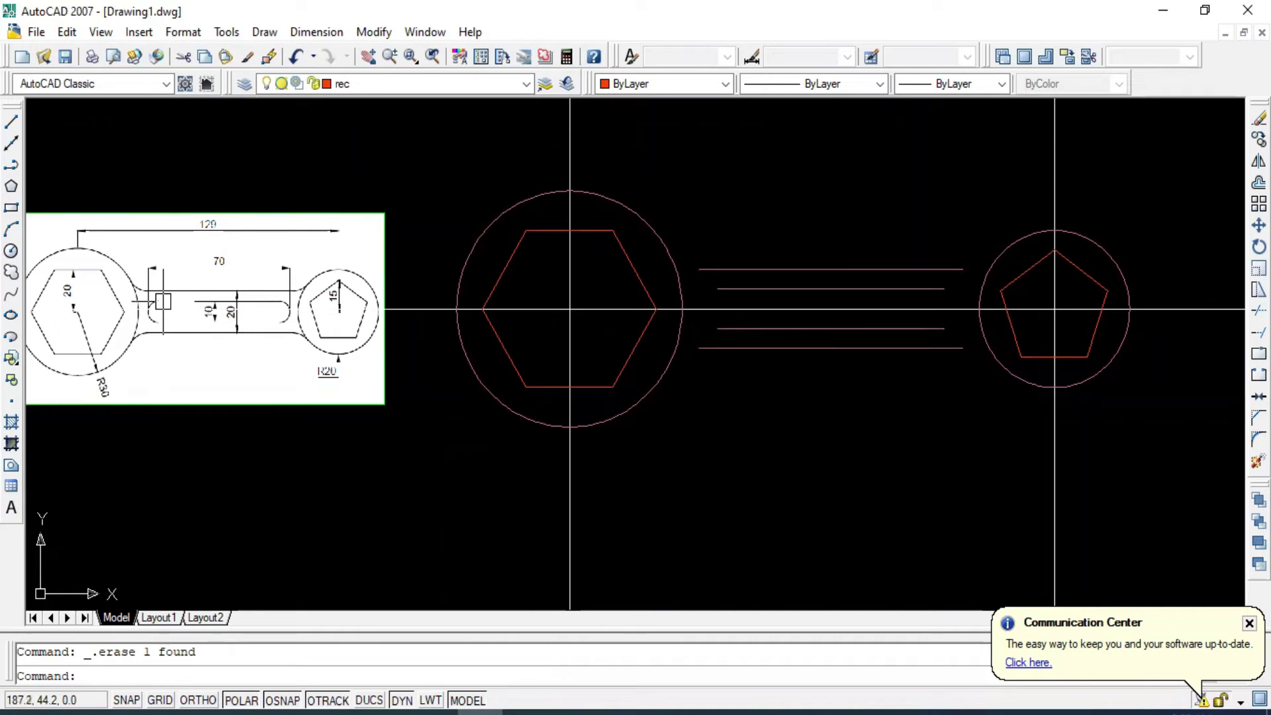
scroll(156, 319, "up", 2)
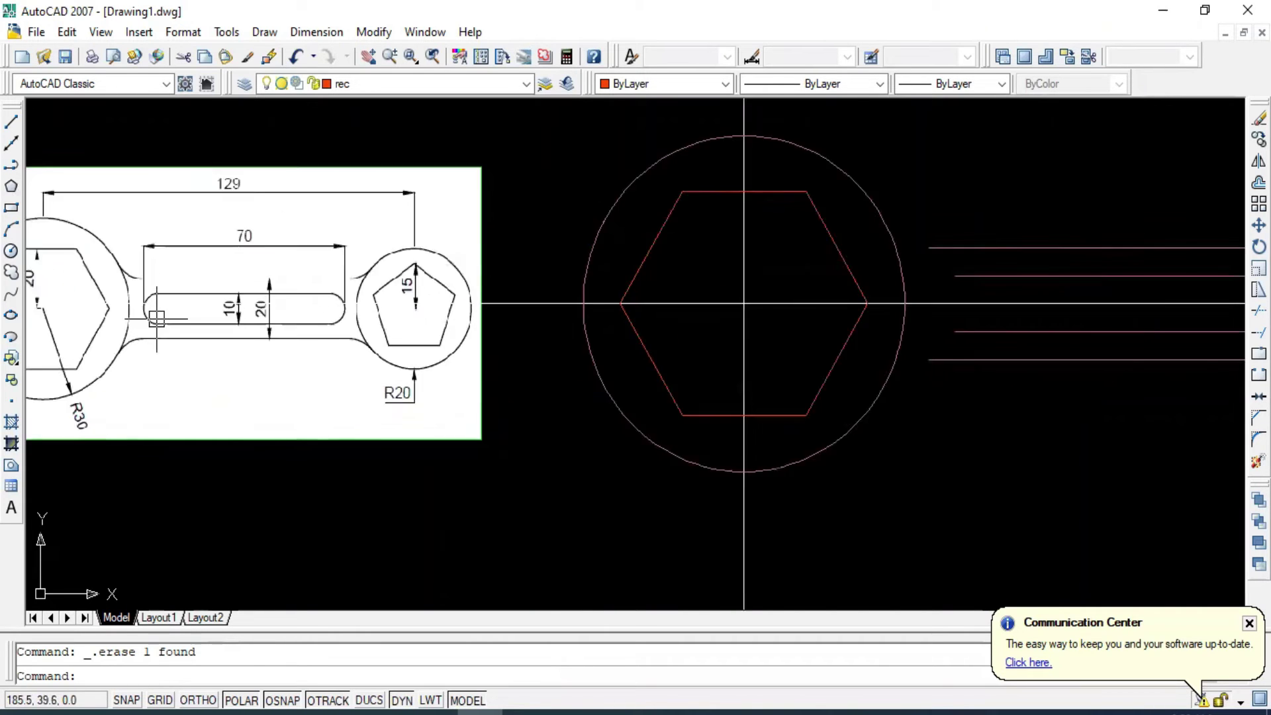
scroll(156, 319, "up", 2)
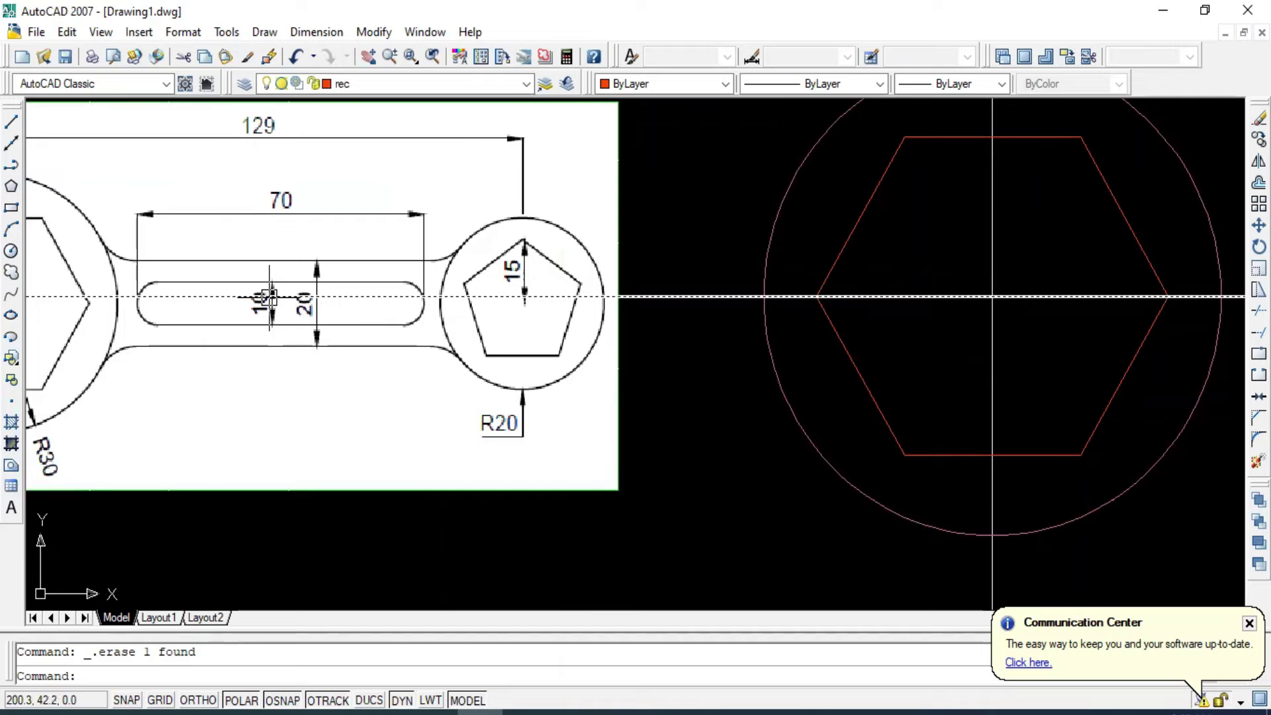
scroll(276, 302, "down", 4)
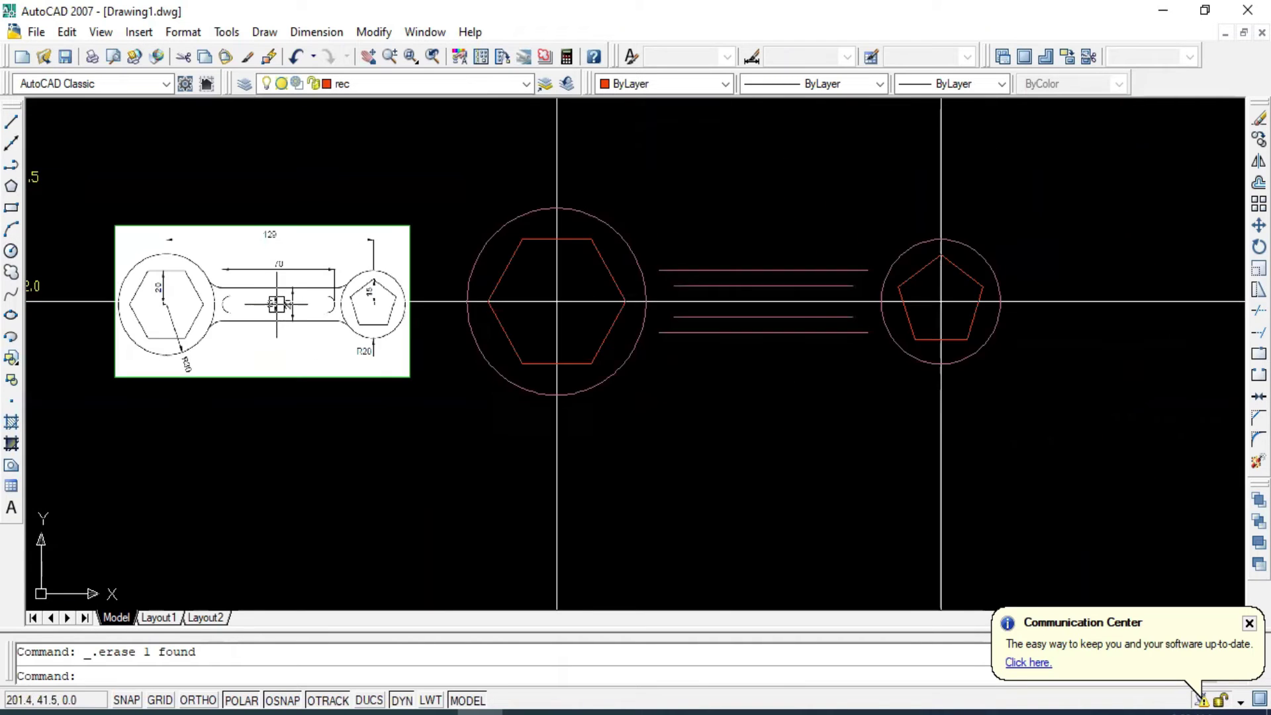
middle_click_drag(605, 327, 583, 344)
scroll(589, 299, "up", 2)
Join the inner handle lines with radius-5 fillets at both ends into a round-ended slot.
type("f")
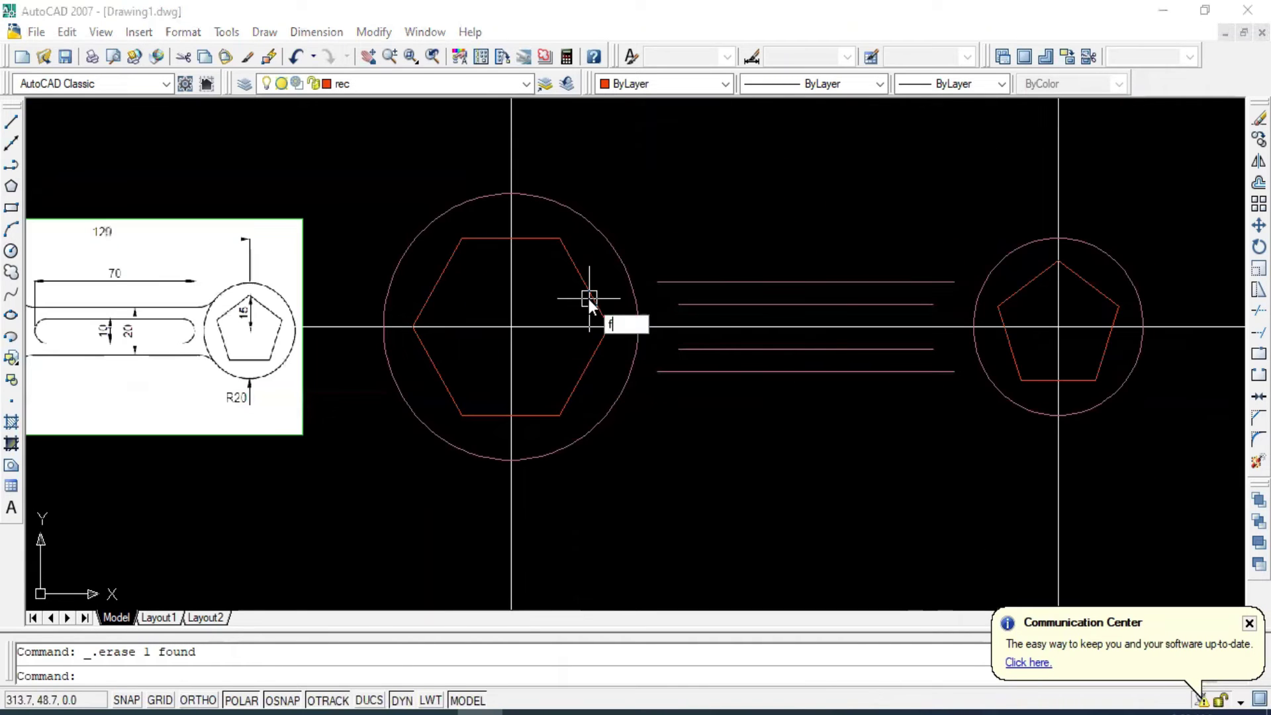
key("Return")
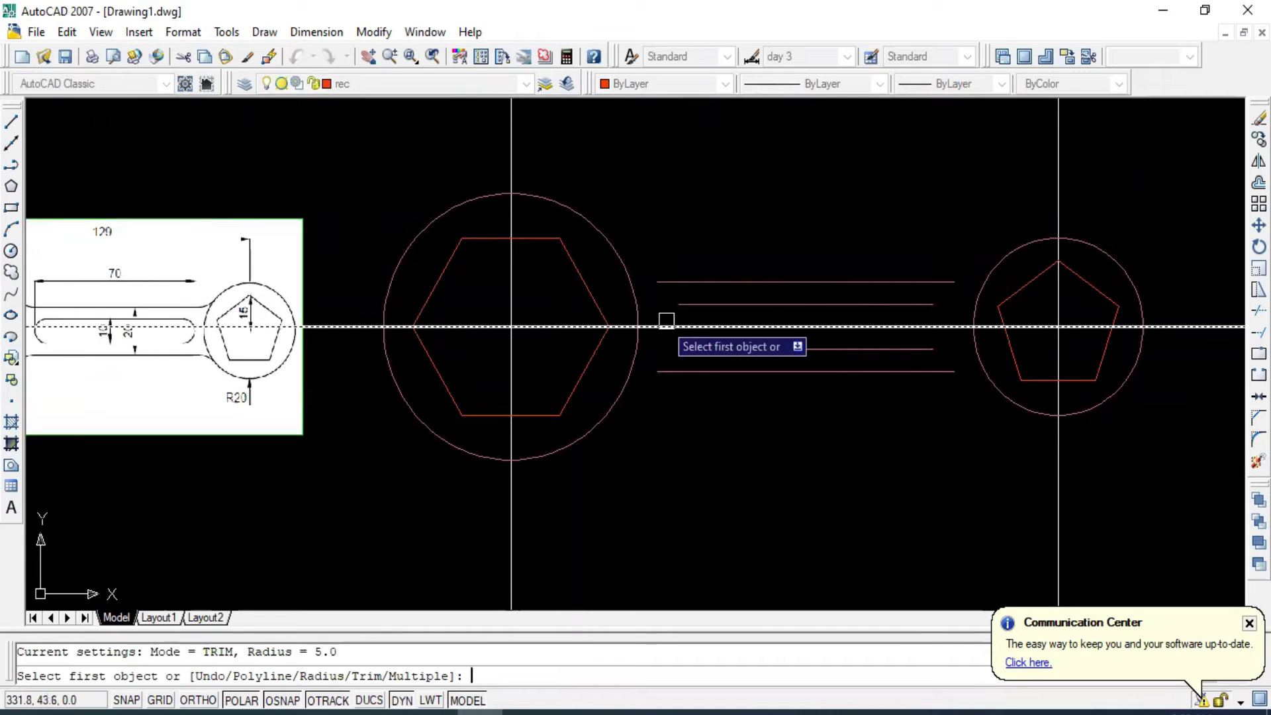
type("r")
key("Return")
type("5")
key("Return")
left_click(672, 310)
left_click(680, 347)
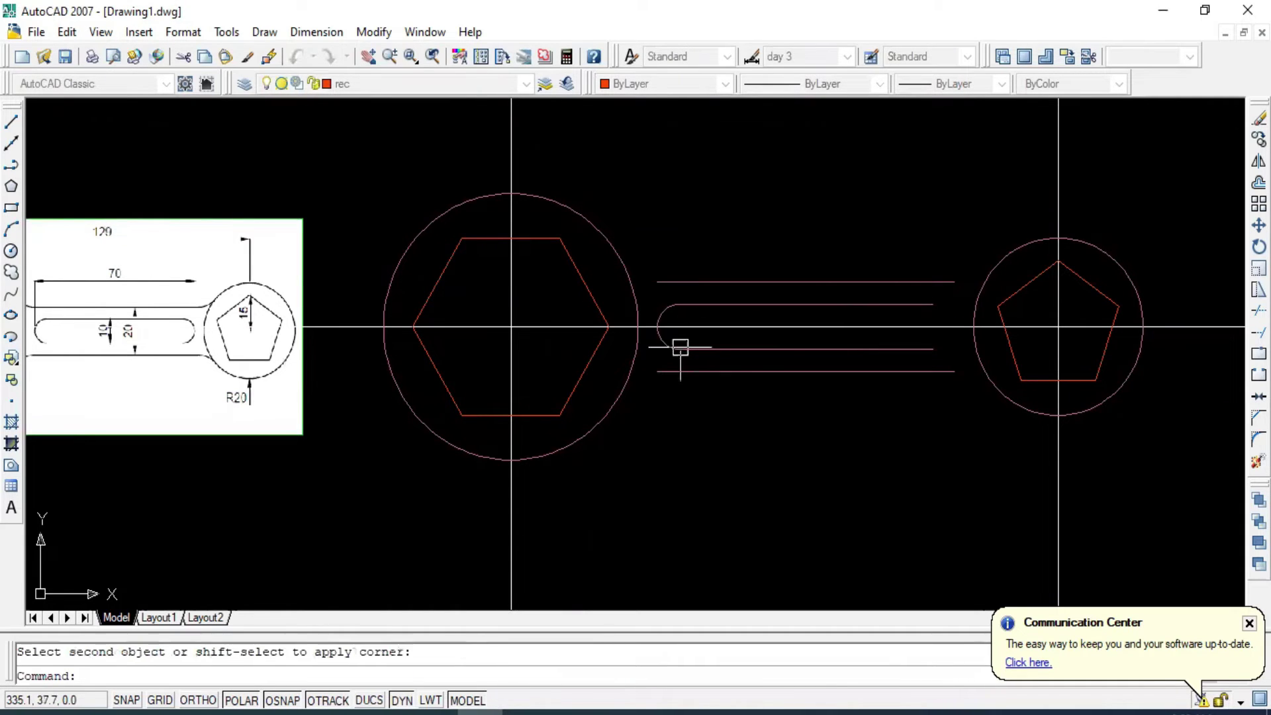
key("Return")
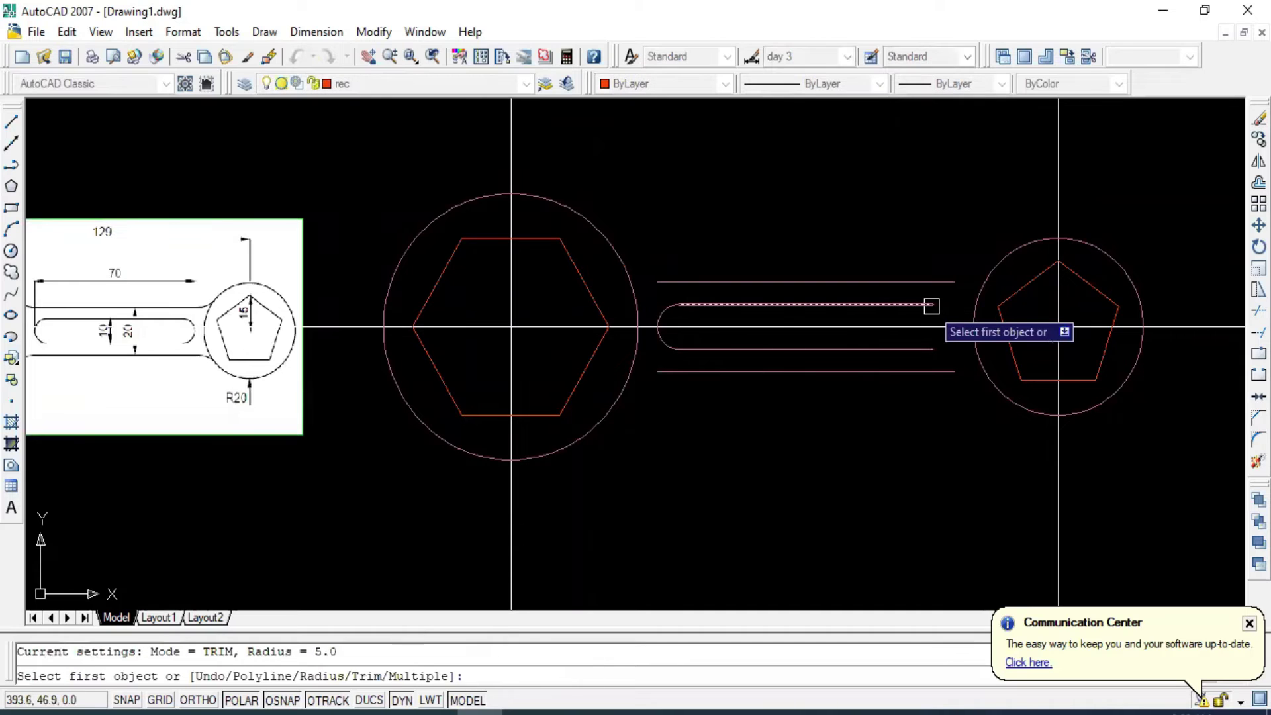
left_click(929, 305)
left_click(907, 351)
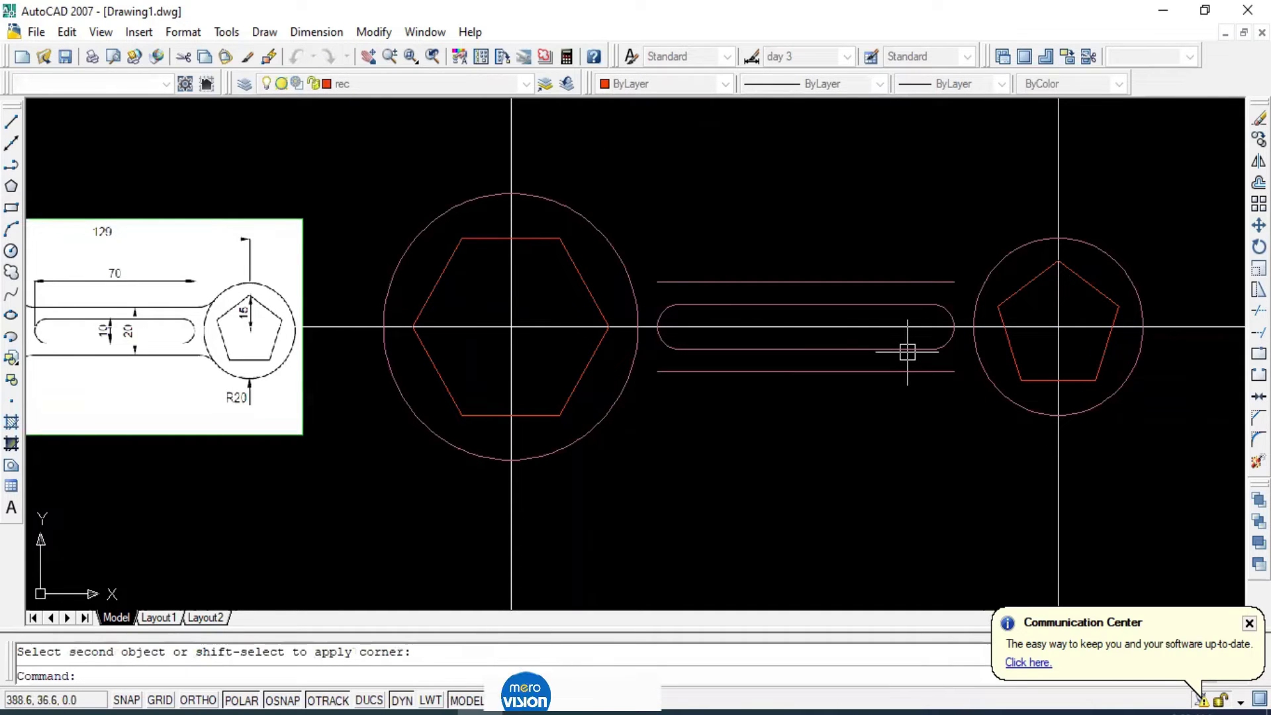
key("Escape")
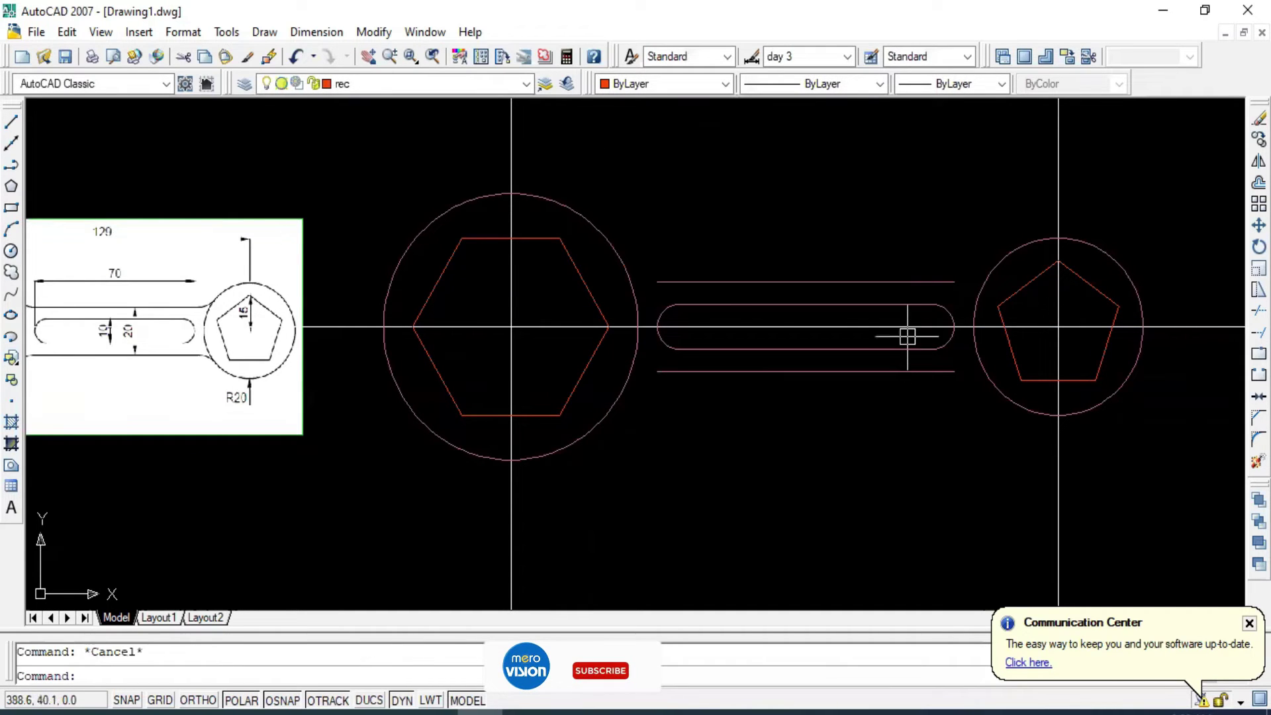
Pan and zoom until both spanner ends and the reference image are visible.
scroll(945, 315, "down", 1)
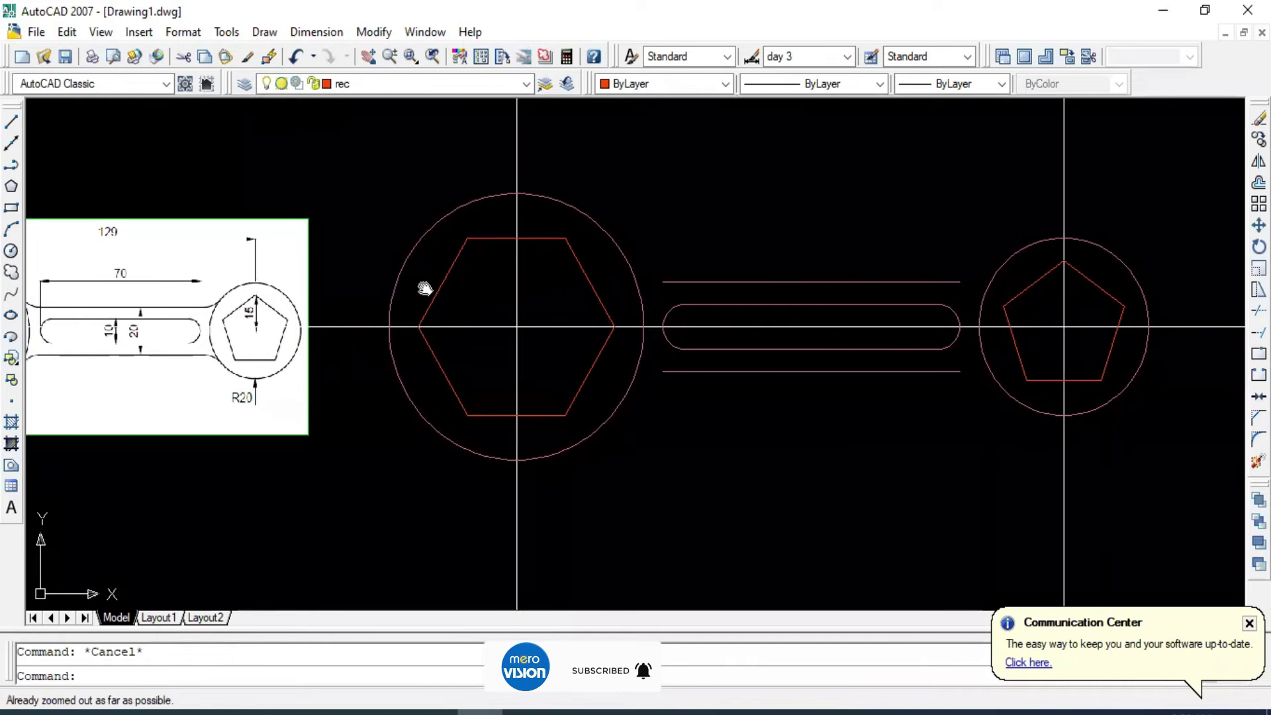
middle_click_drag(420, 283, 551, 258)
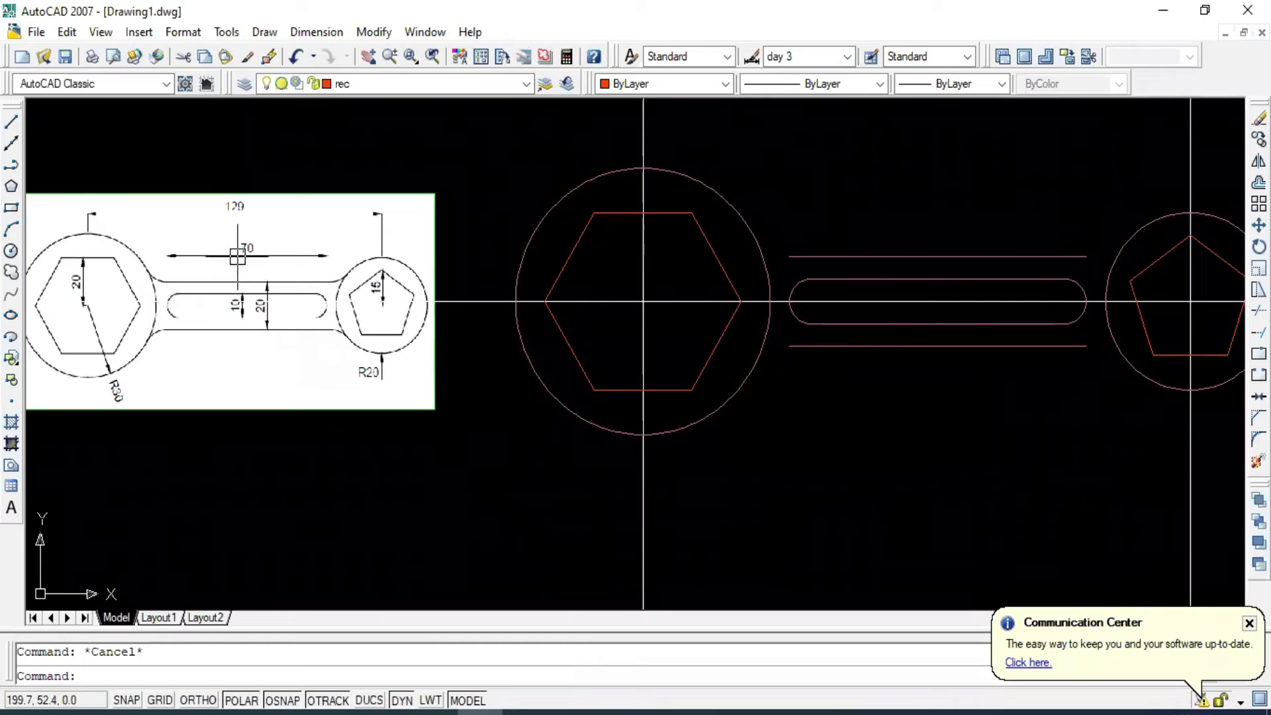
scroll(159, 263, "up", 3)
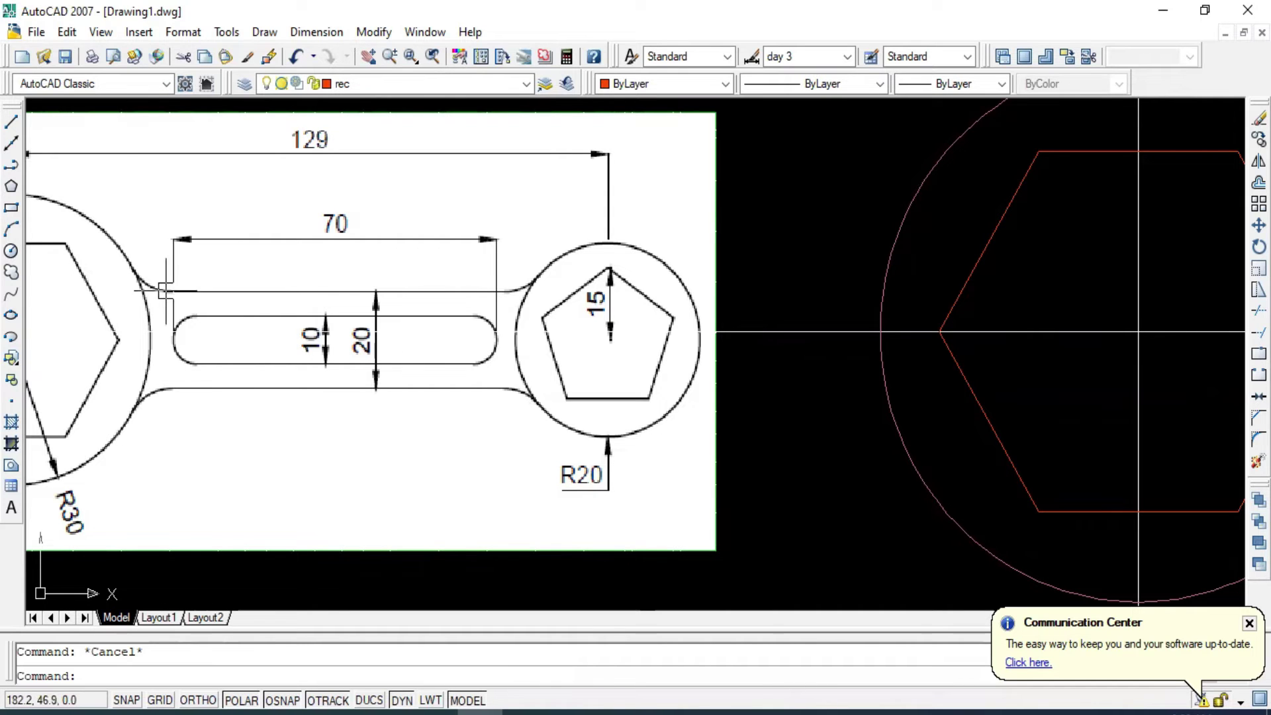
scroll(163, 361, "down", 4)
middle_click_drag(708, 275, 556, 275)
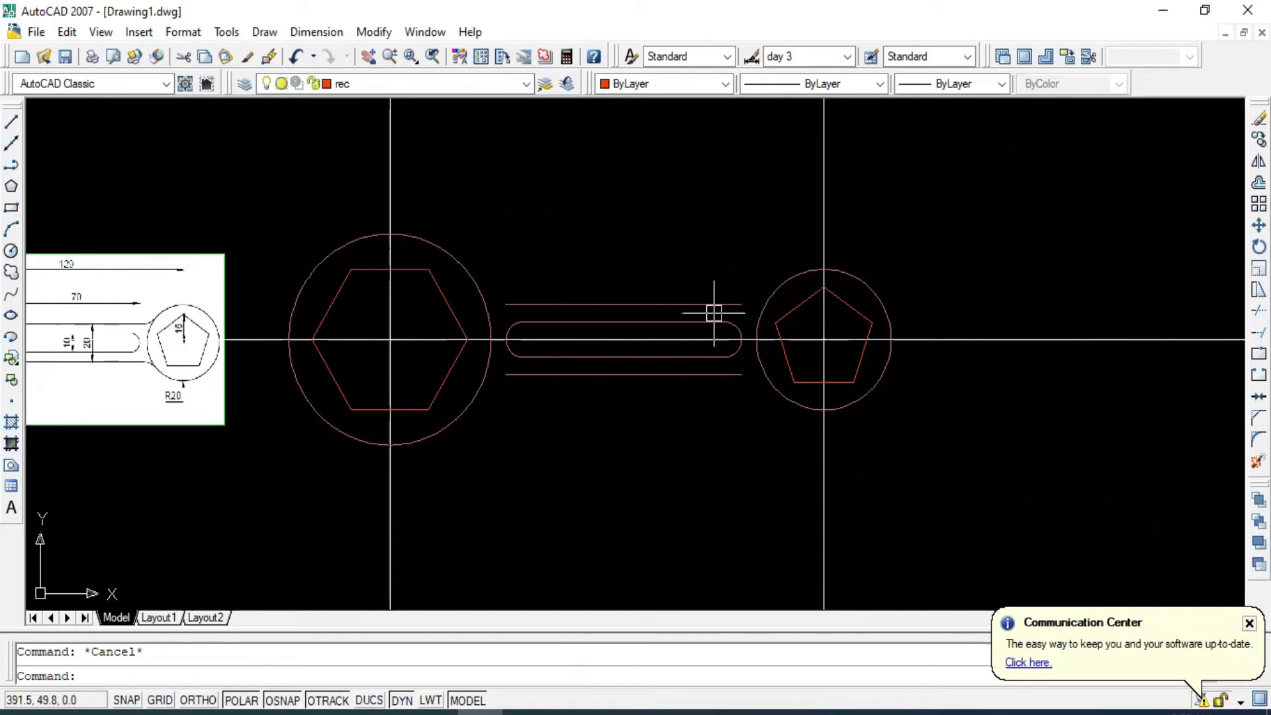
Fillet the upper handle line into the left and right circles with radius 10.
type("f")
key("Return")
type("r5")
key("Return")
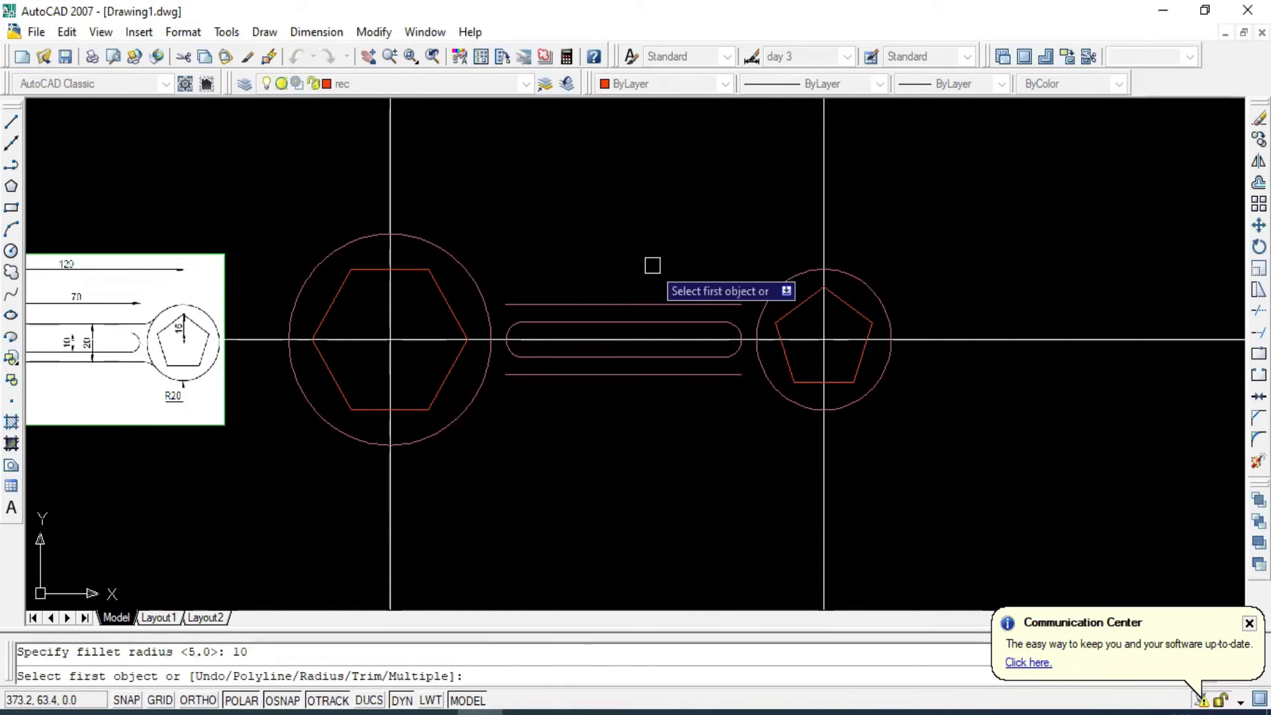
scroll(653, 264, "up", 3)
left_click(544, 334)
left_click(460, 287)
key("Return")
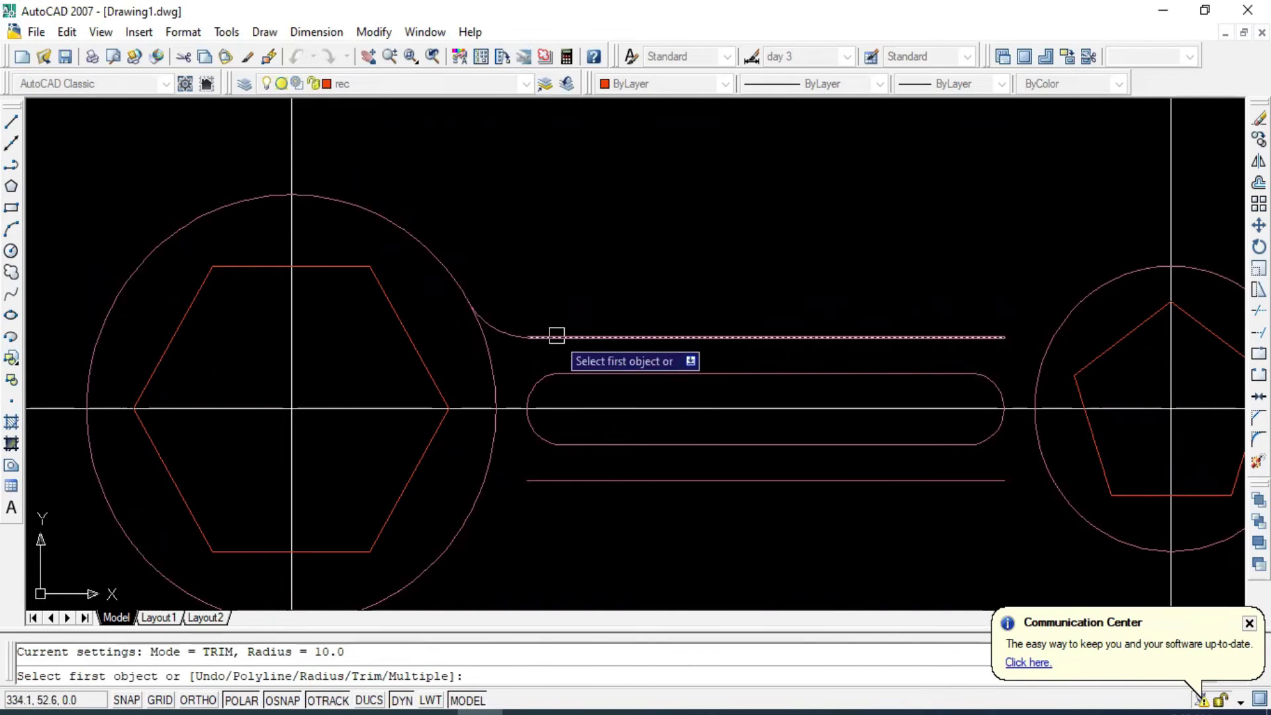
key("Escape")
key("Return")
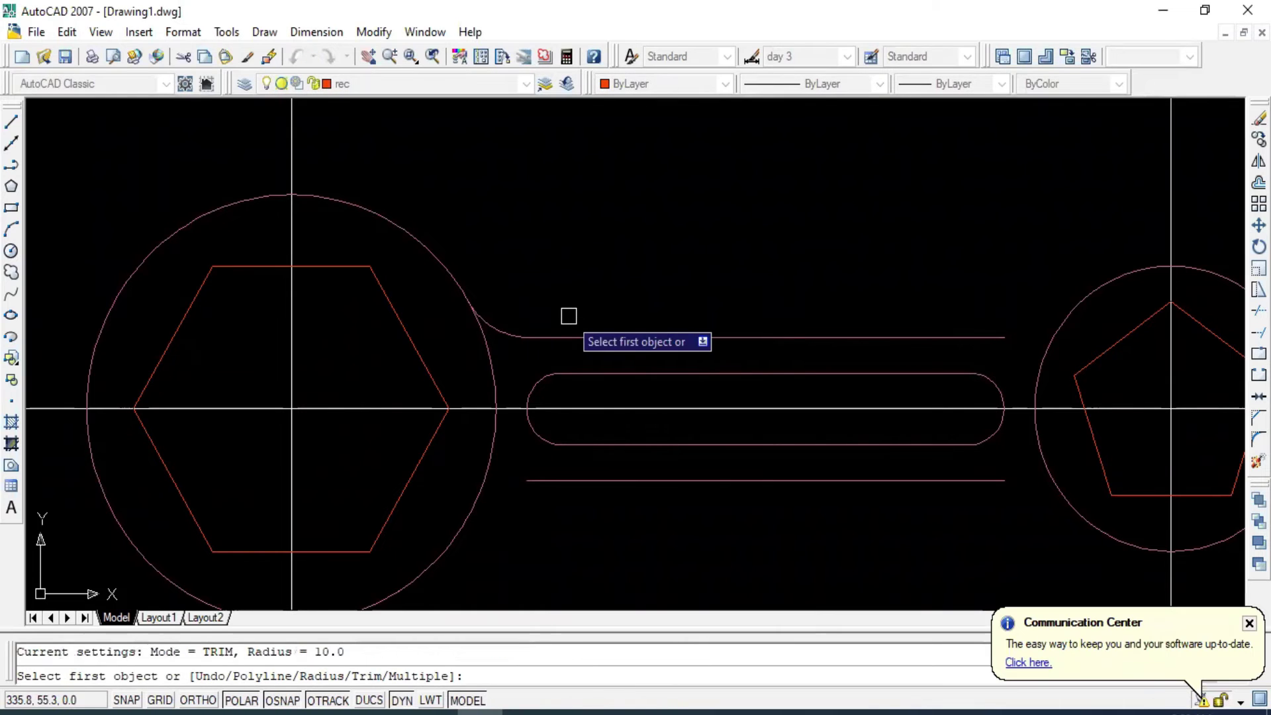
left_click(966, 337)
left_click(1077, 296)
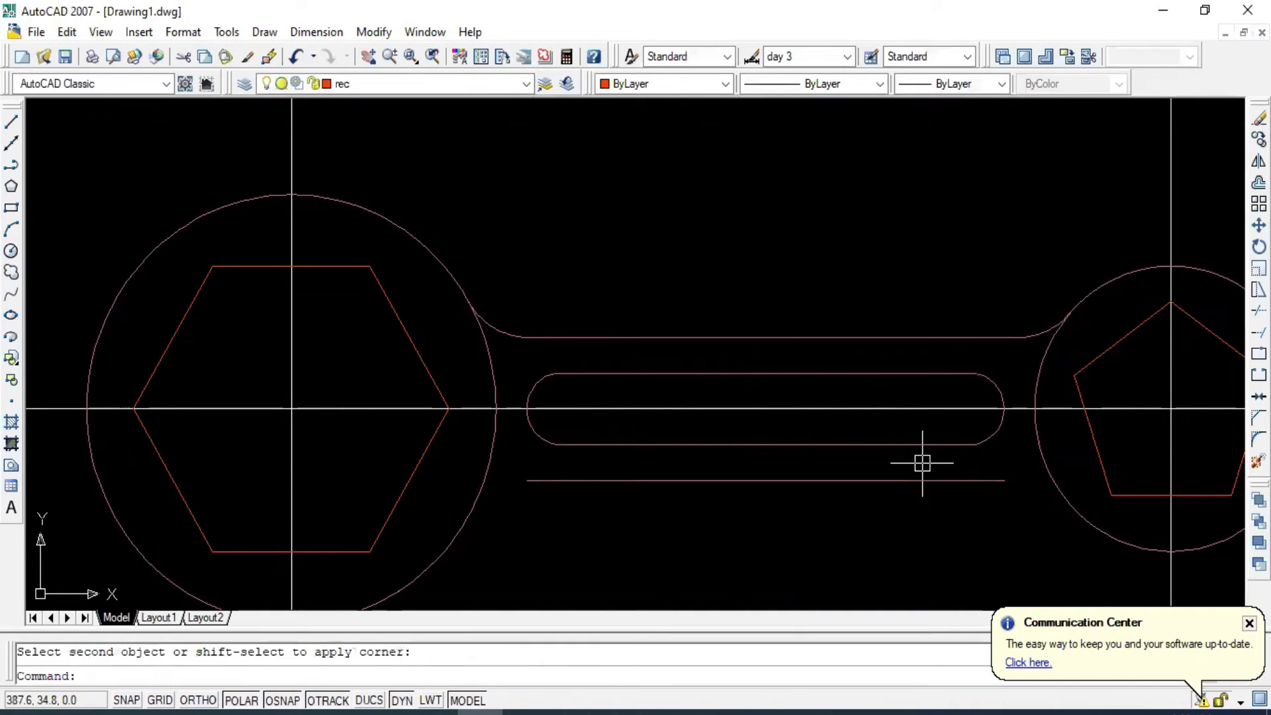
Fillet the lower handle line into the right and left circles.
key("Return")
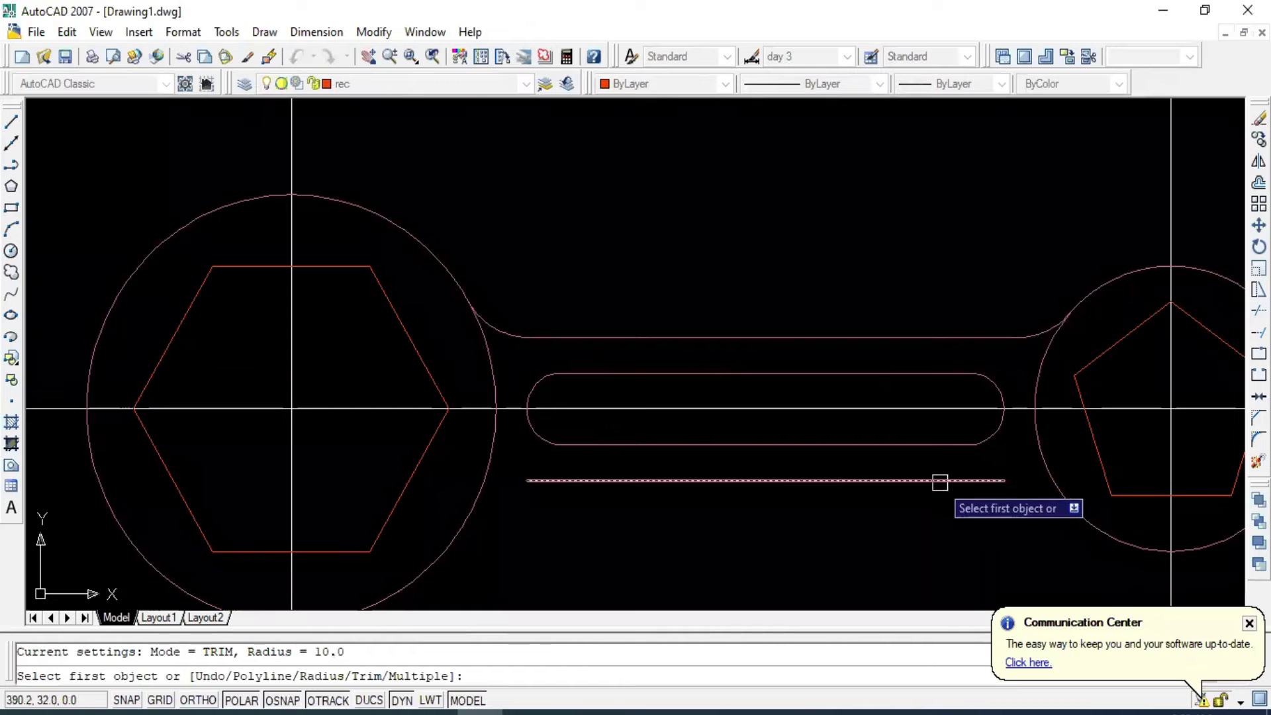
left_click(940, 481)
left_click(1087, 521)
key("Return")
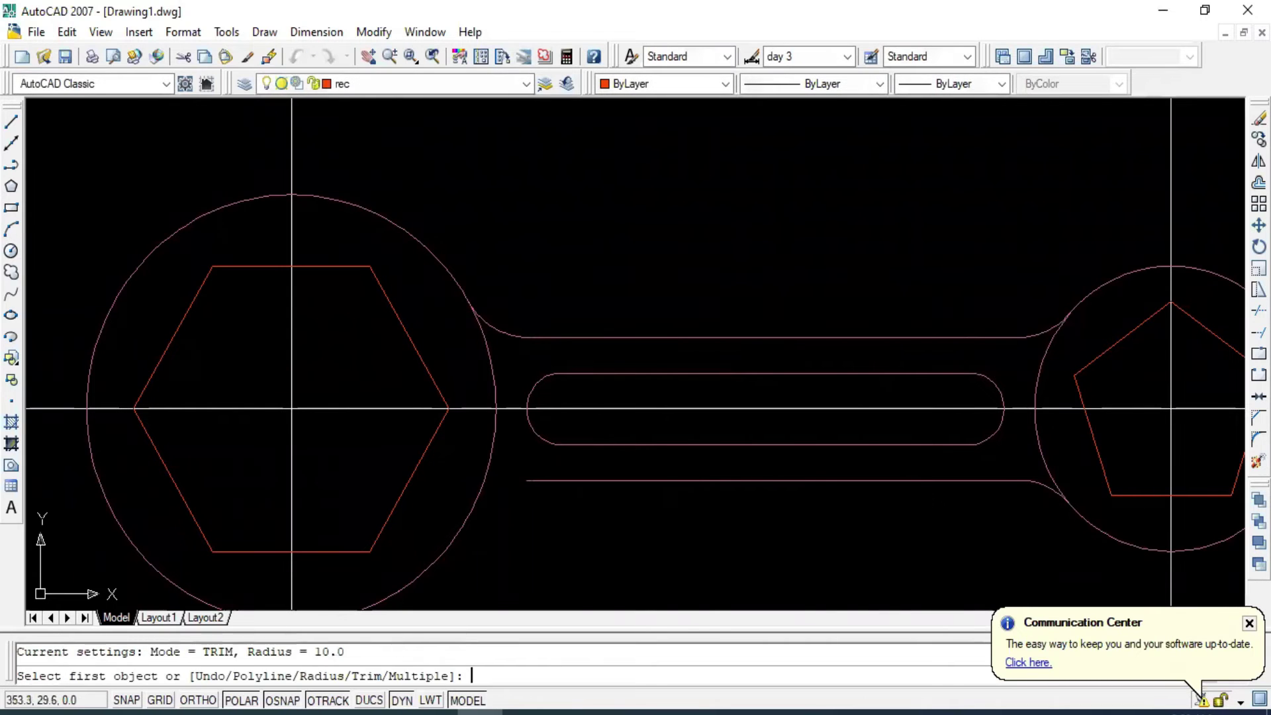
left_click(608, 487)
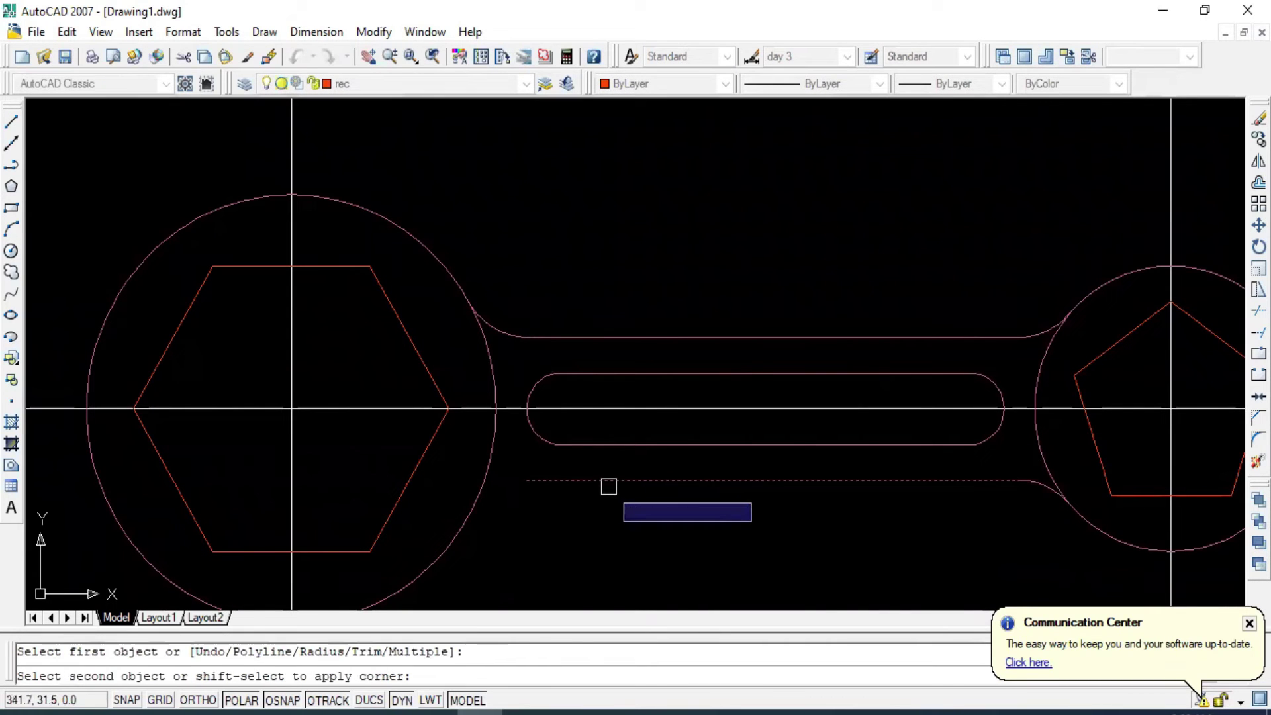
left_click(476, 504)
key("Escape")
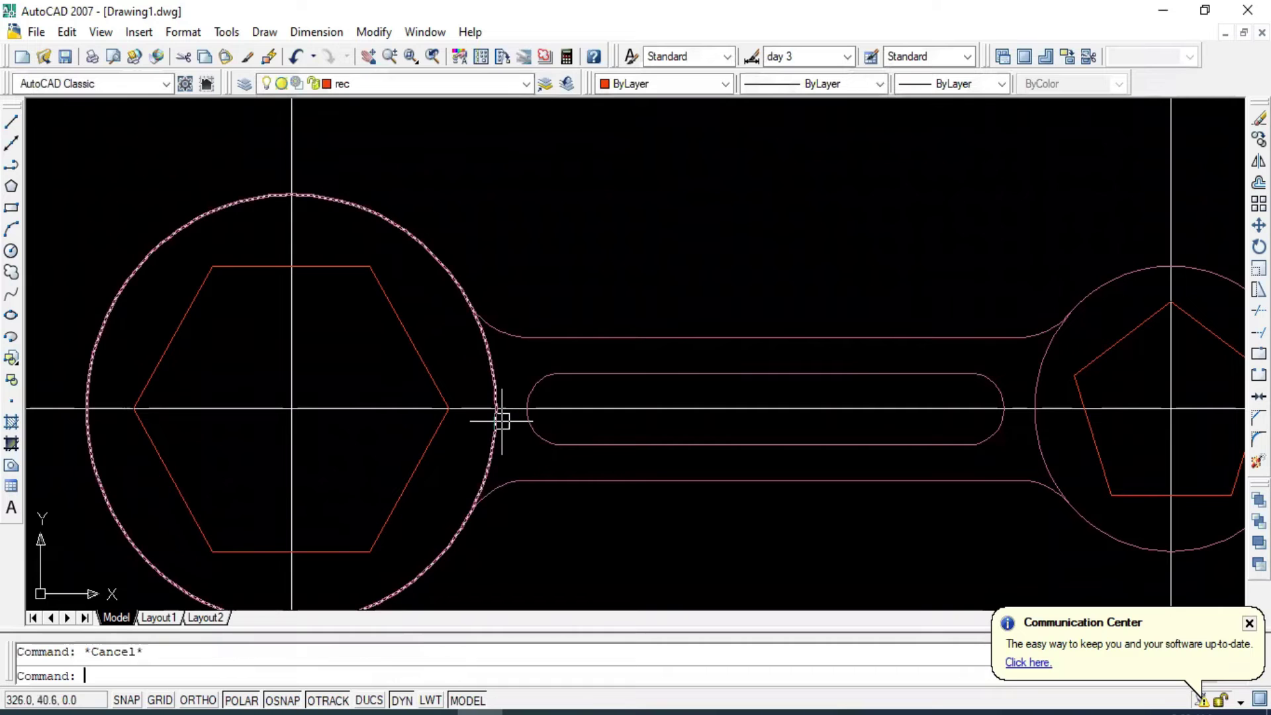
scroll(498, 430, "down", 2)
Pan and zoom so the whole spanner sits centred in view.
scroll(749, 400, "down", 1)
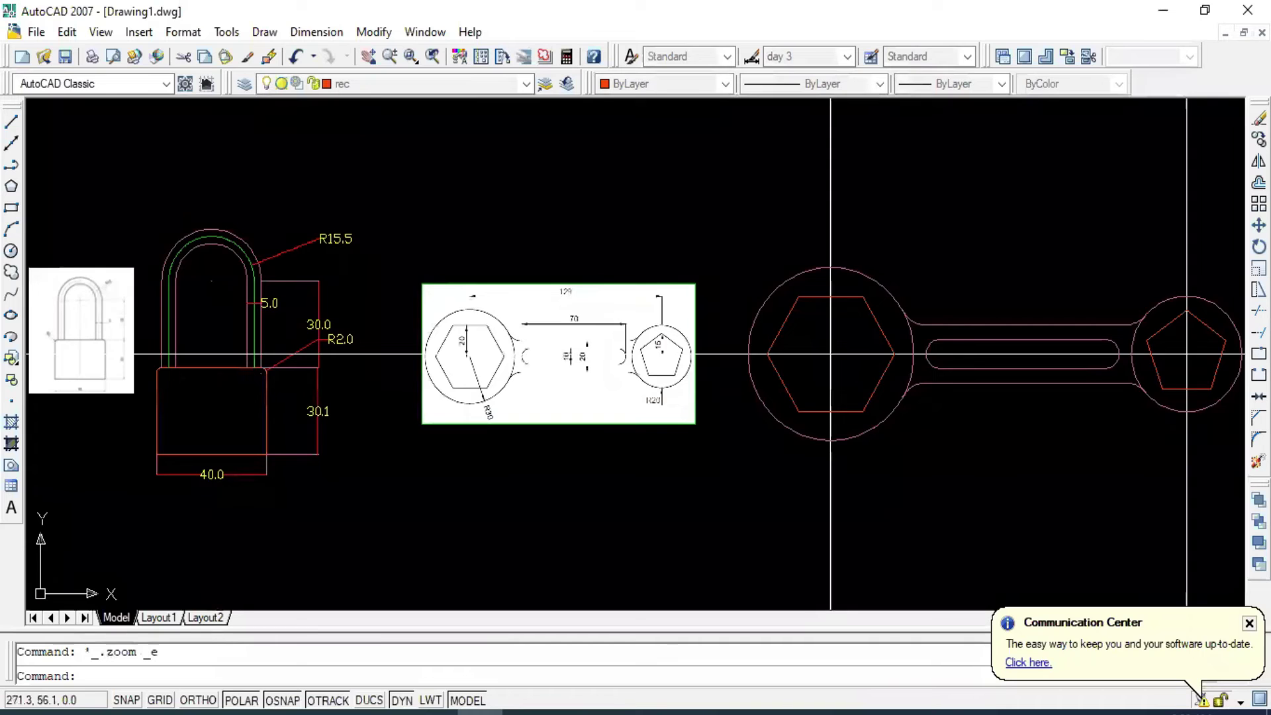
middle_click_drag(870, 352, 451, 334)
scroll(461, 334, "up", 3)
scroll(462, 334, "down", 2)
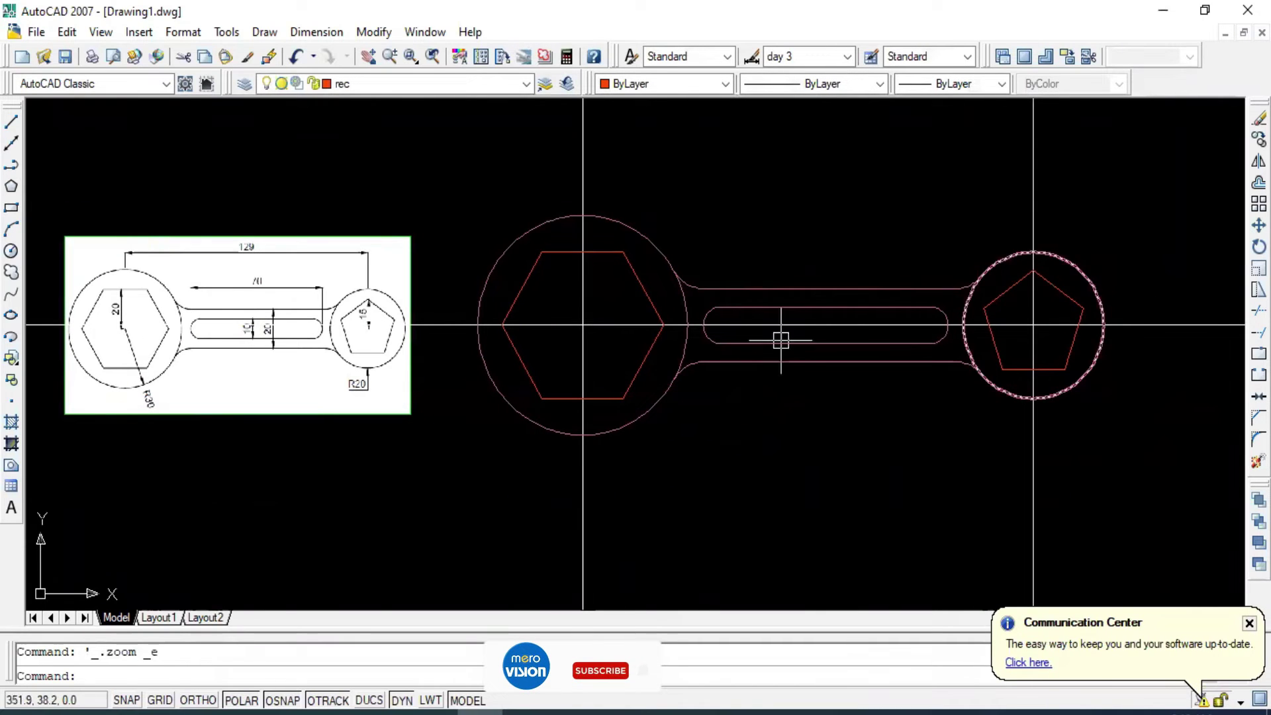
middle_click_drag(781, 340, 840, 324)
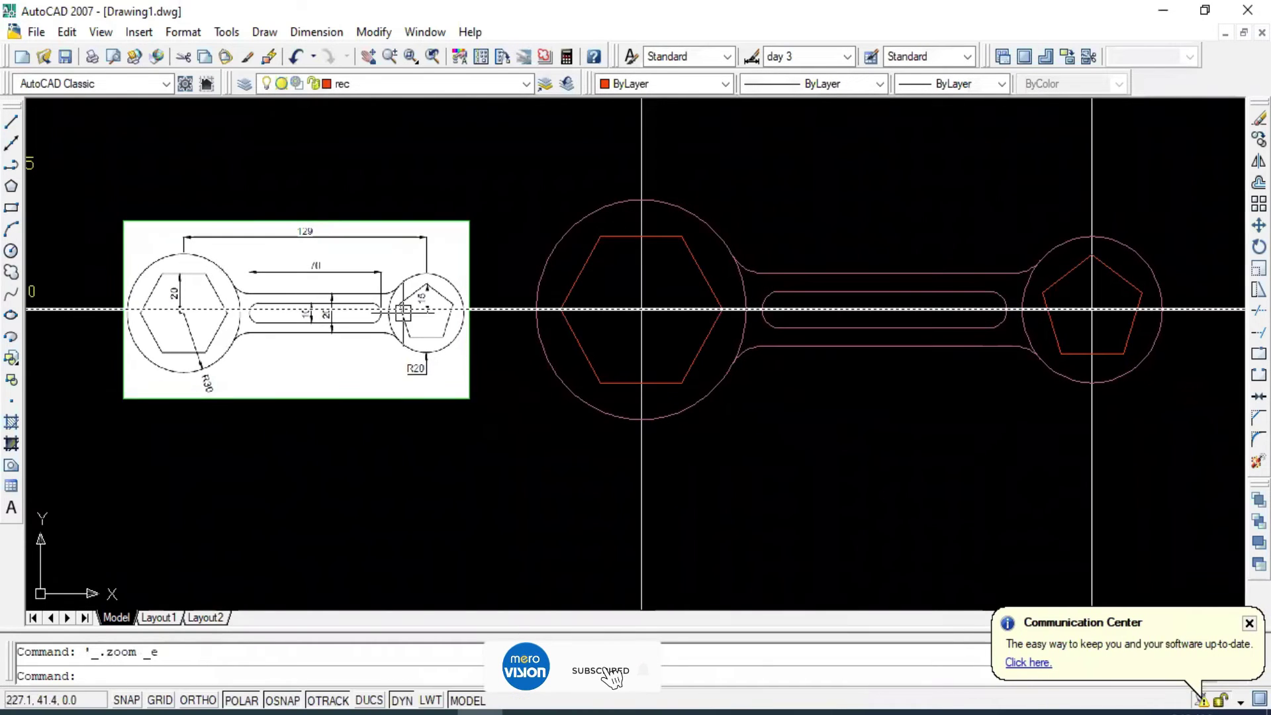
middle_click_drag(665, 294, 564, 293)
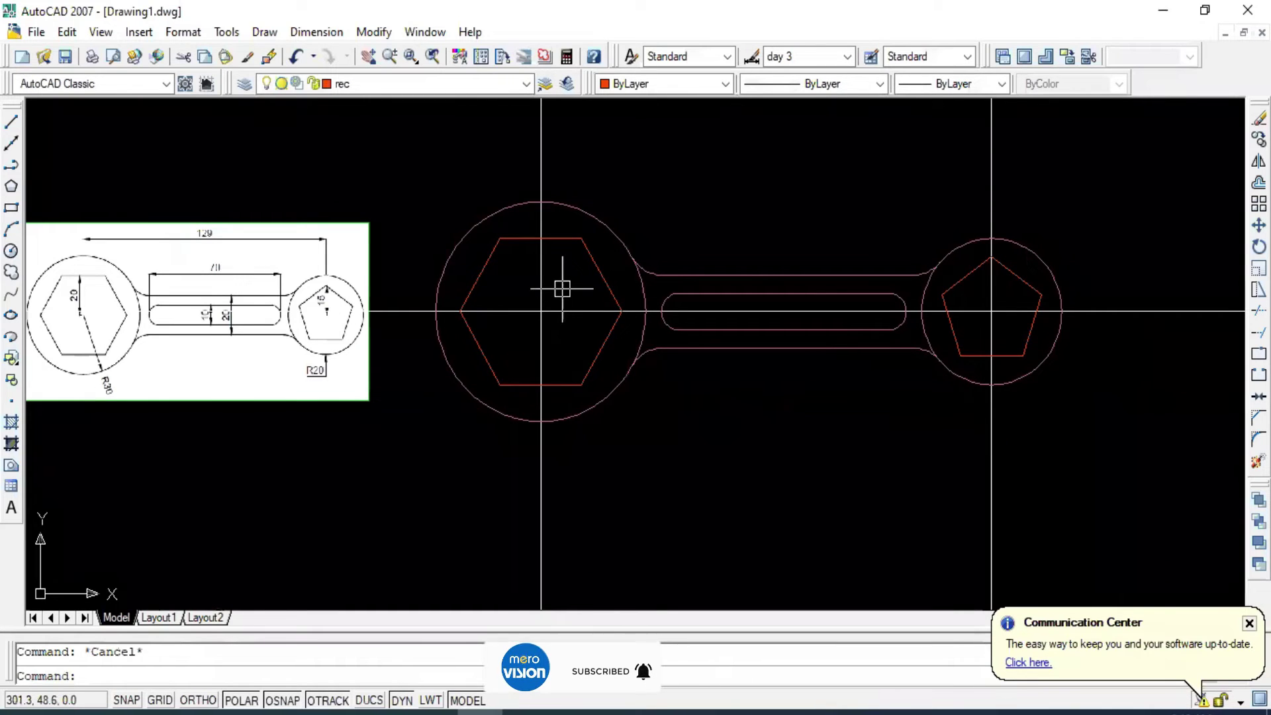
Start FILLET and its radius option, then abandon it with Esc.
type("f")
key("Return")
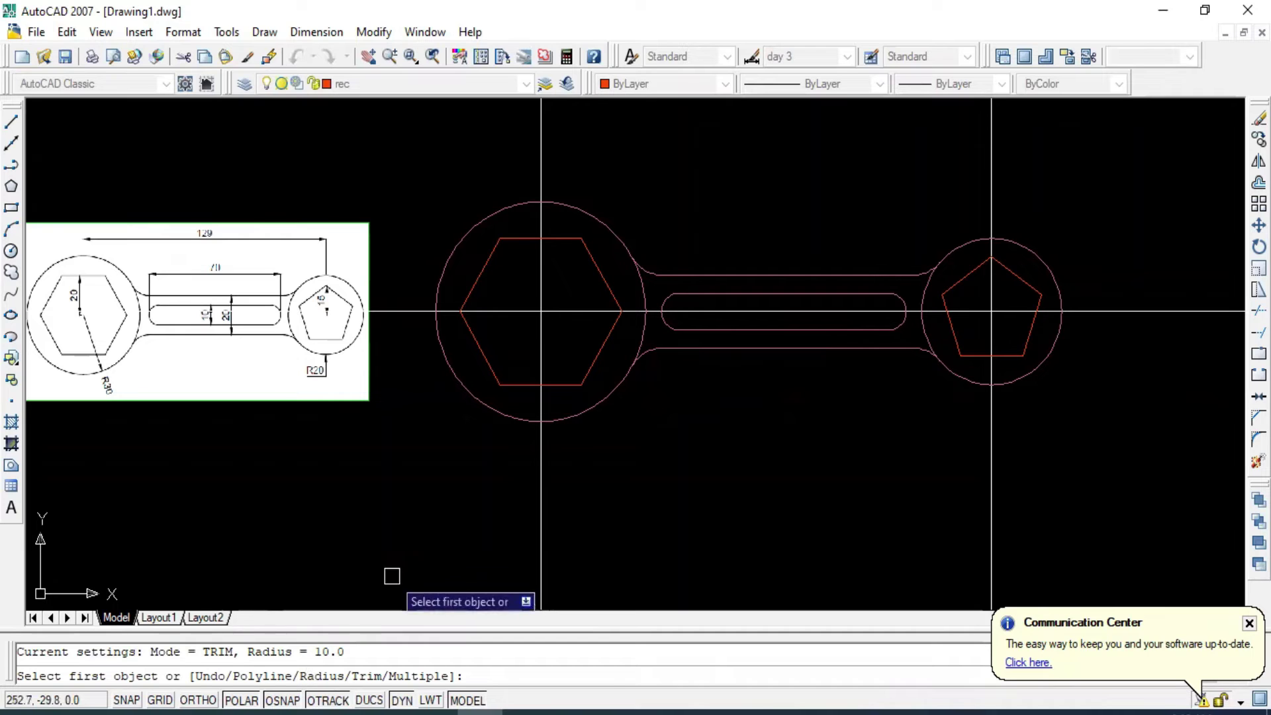
type("r")
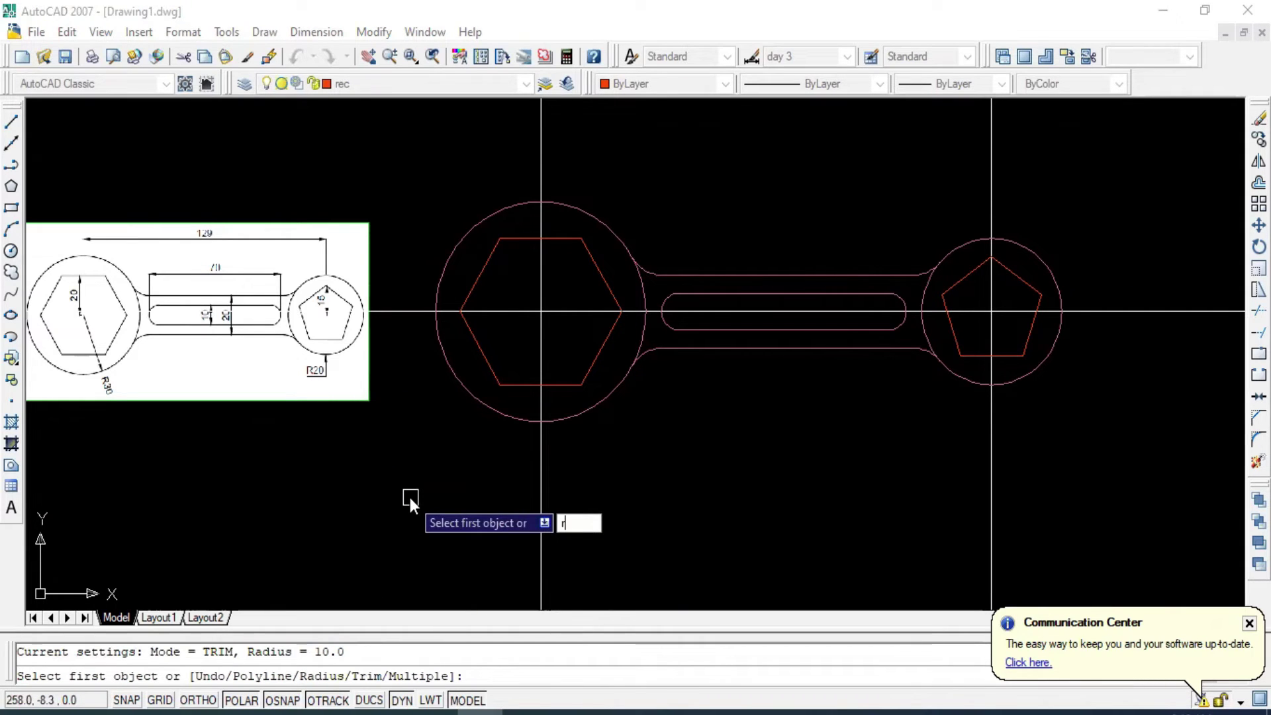
key("Return")
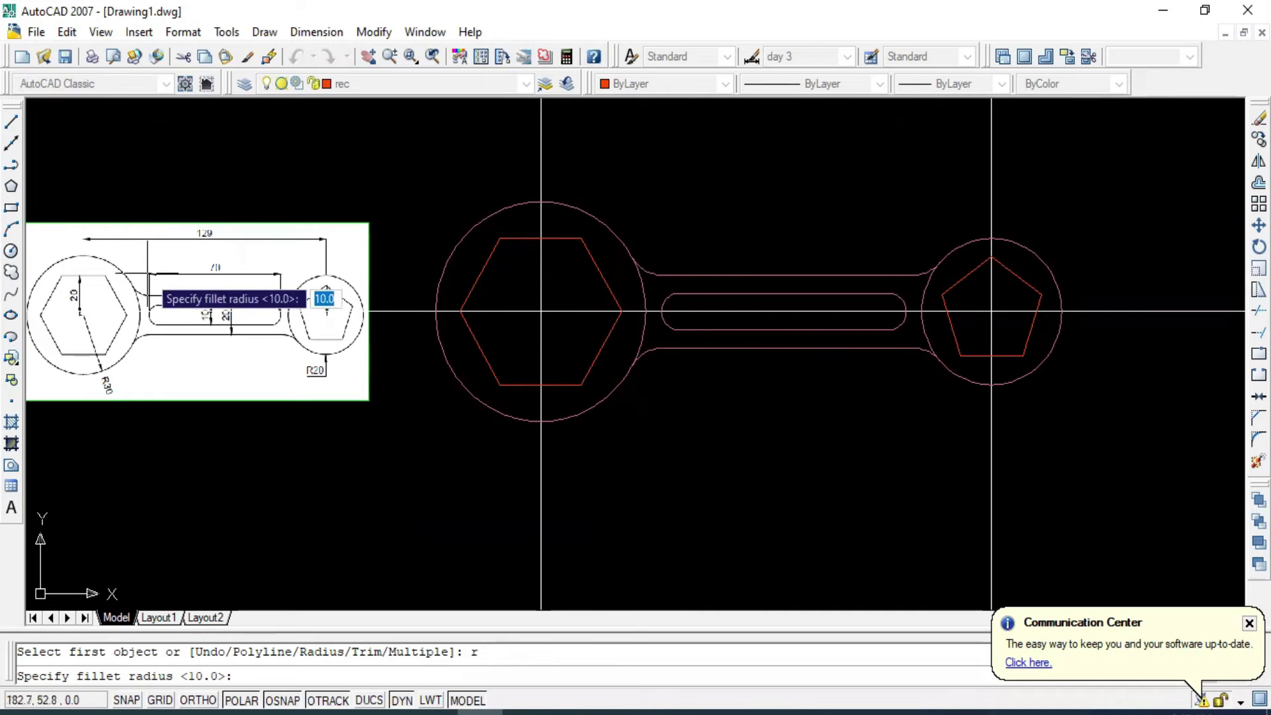
scroll(139, 291, "up", 2)
scroll(139, 291, "up", 2)
scroll(139, 291, "down", 3)
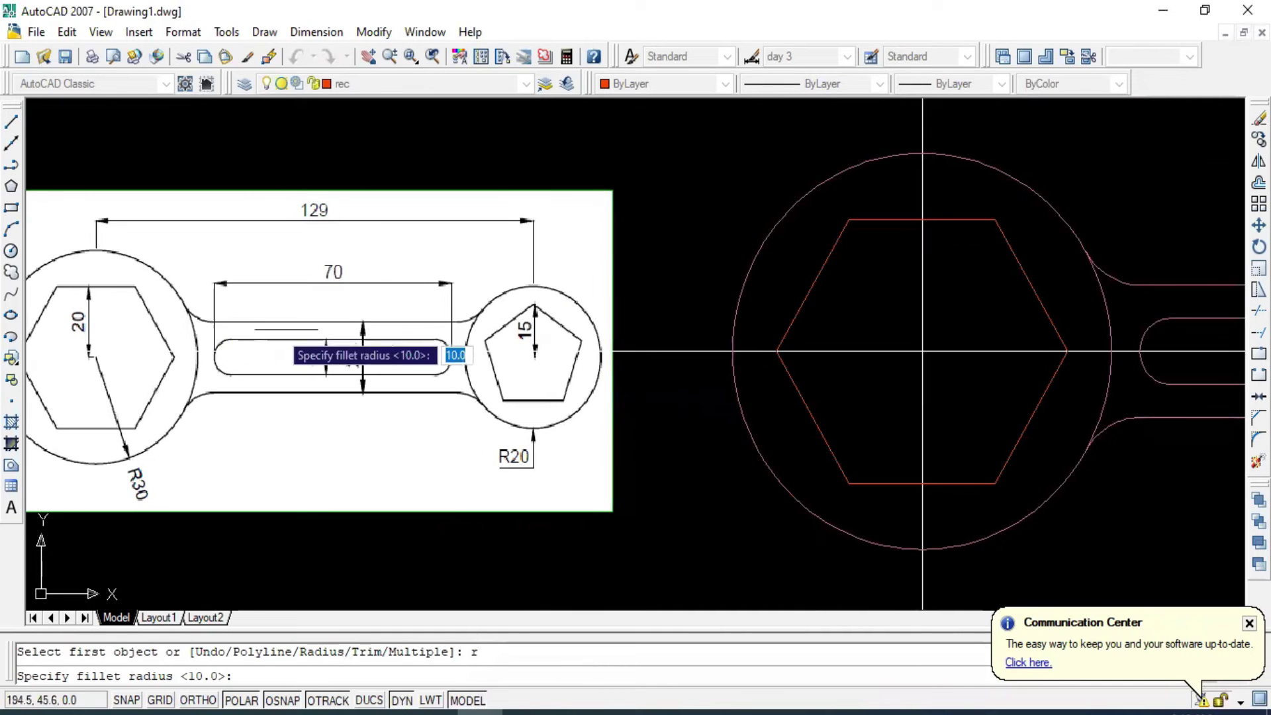
scroll(470, 323, "up", 2)
scroll(463, 327, "down", 1)
scroll(480, 331, "down", 1)
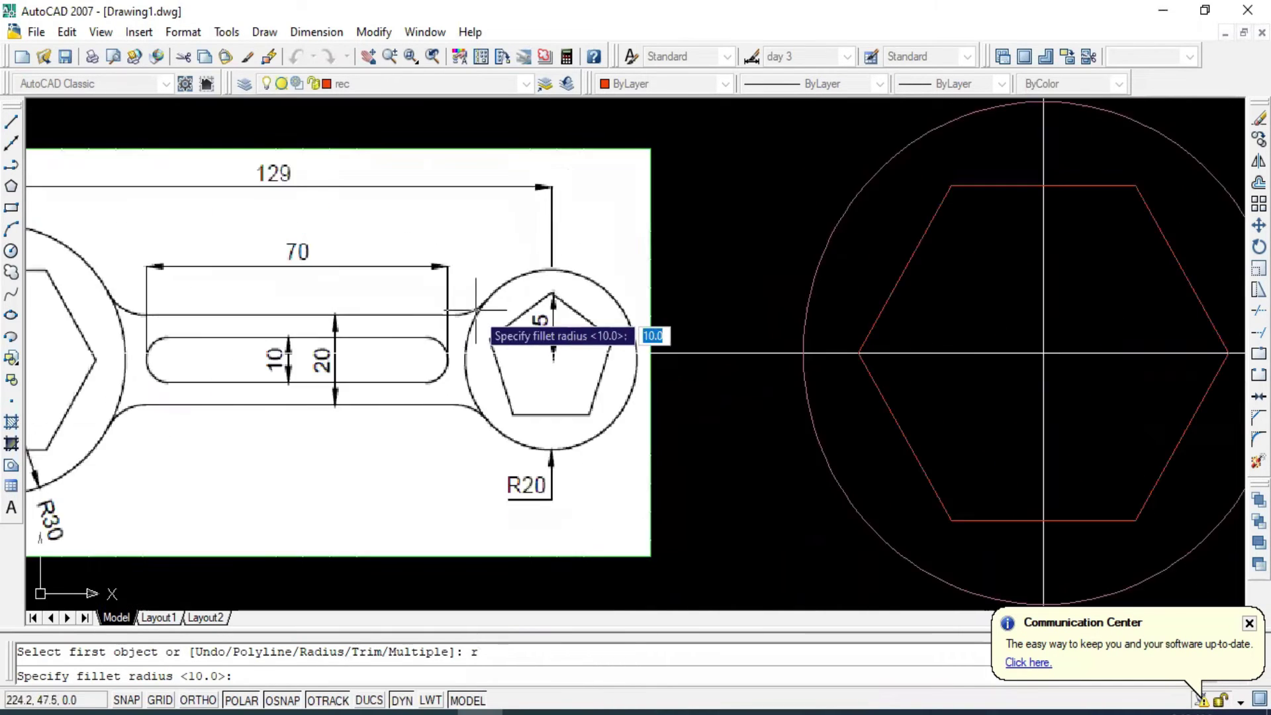
scroll(529, 347, "down", 1)
middle_click_drag(556, 358, 413, 333)
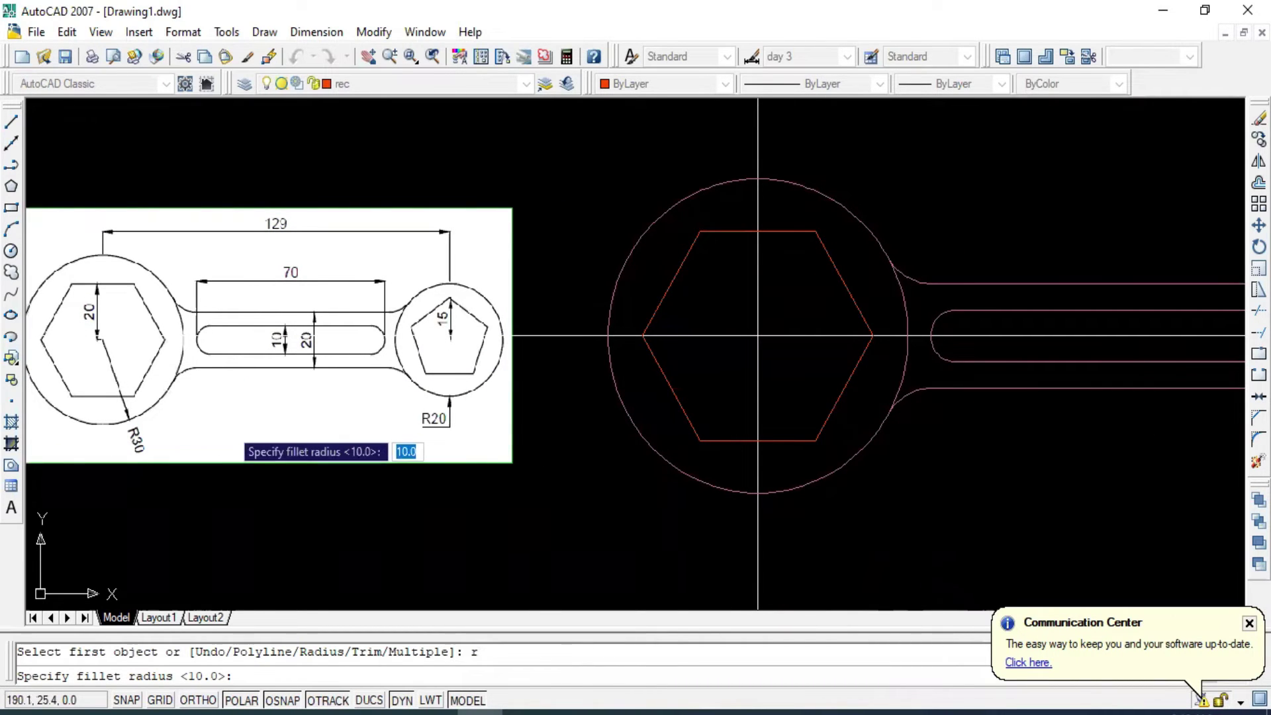
key("Escape")
Window-select the centre construction xlines, delete them, and review the clean outline.
scroll(613, 373, "down", 2)
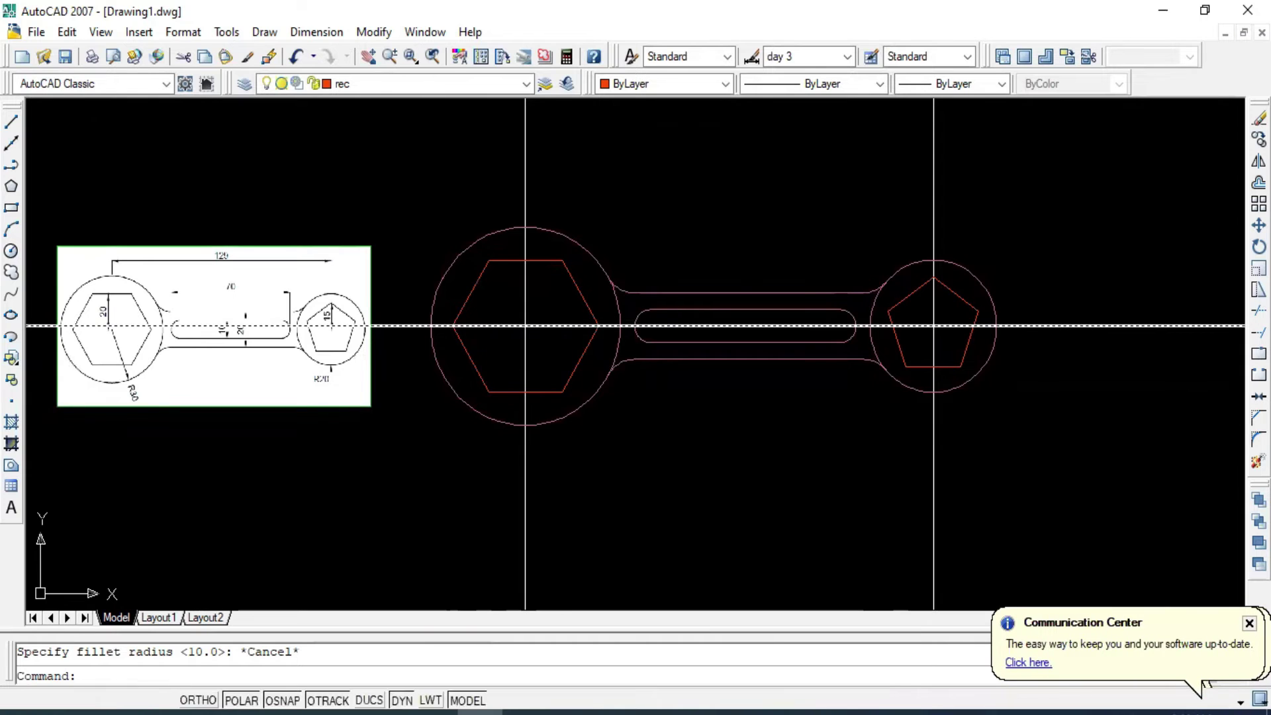
left_click(973, 206)
left_click(351, 160)
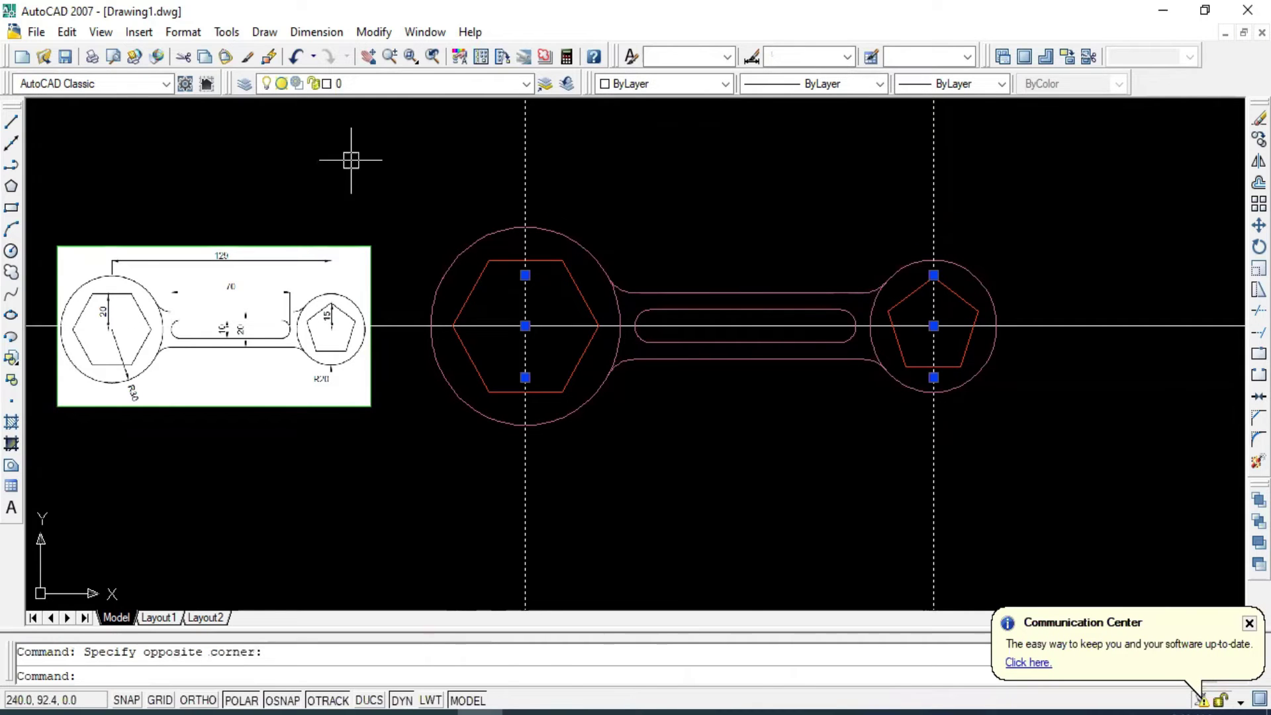
key("Delete")
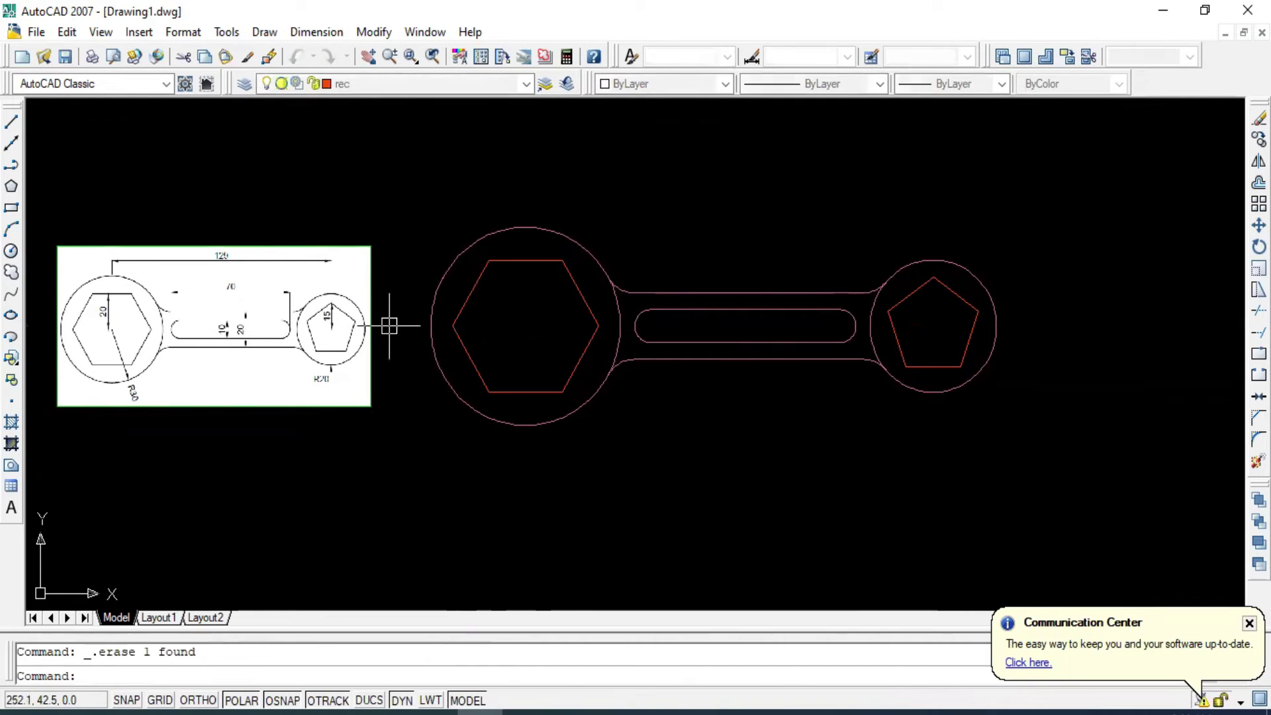
scroll(486, 406, "down", 1)
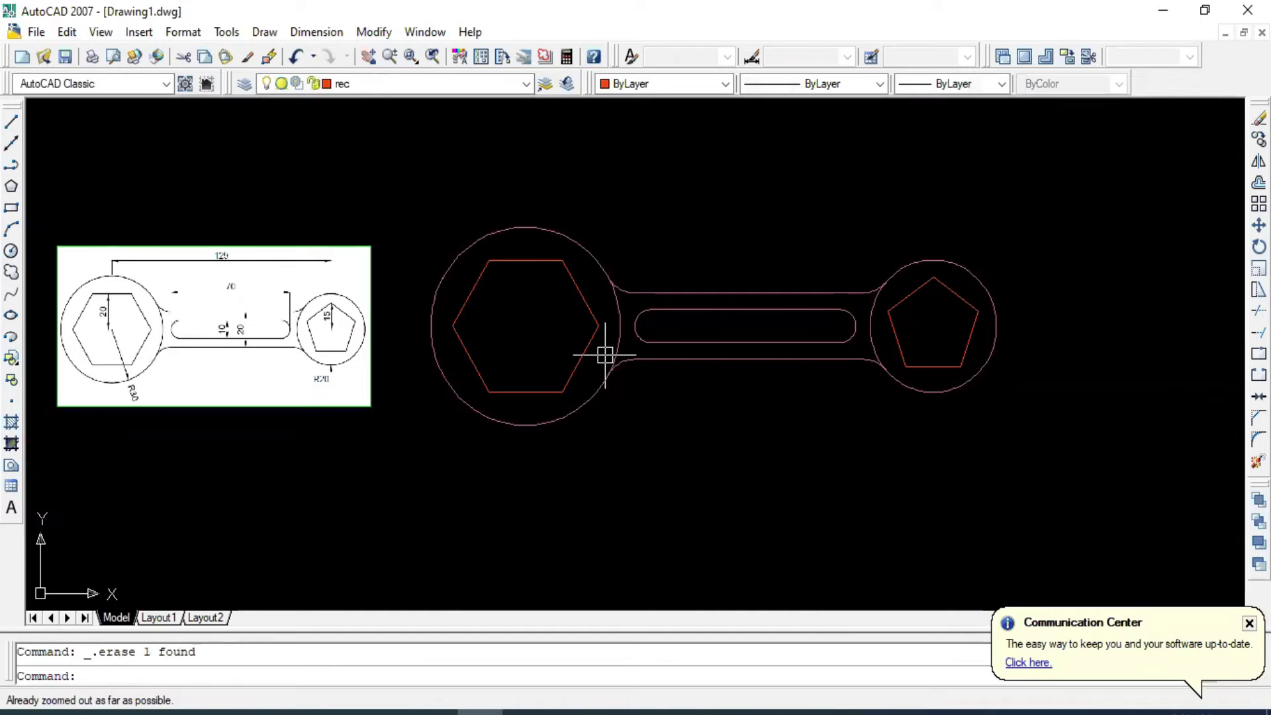
scroll(248, 298, "up", 2)
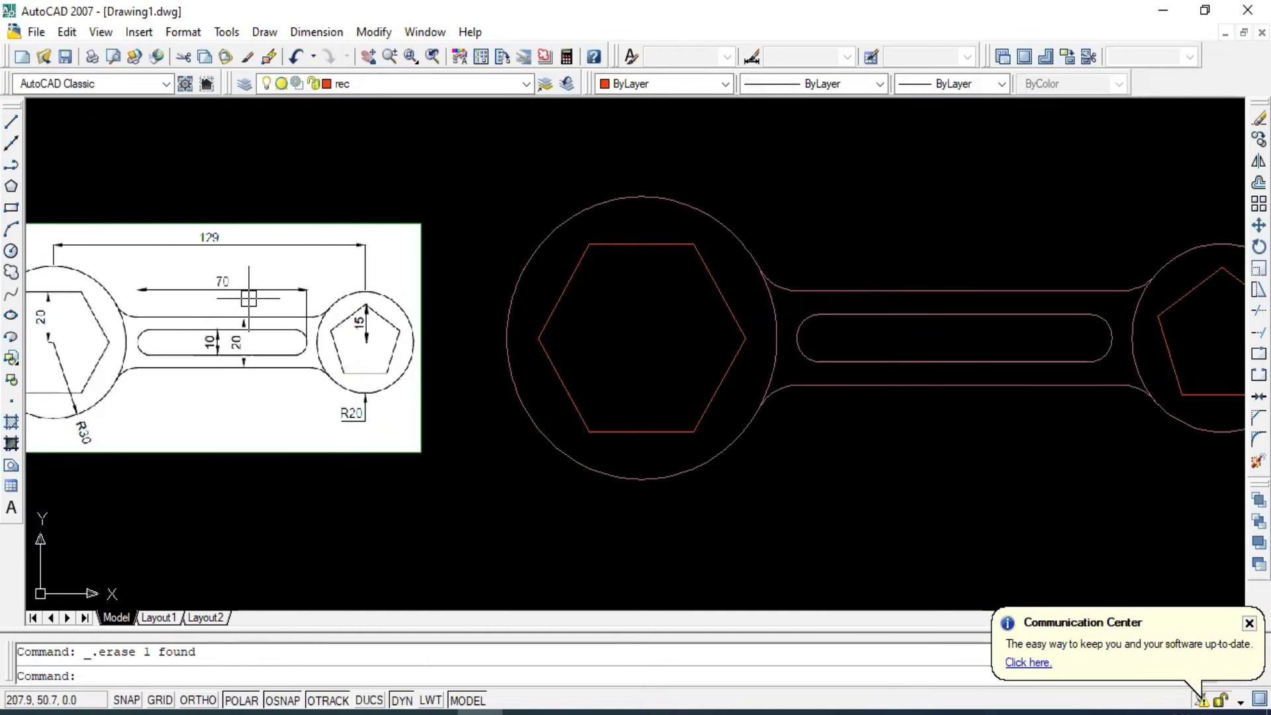
scroll(687, 239, "down", 2)
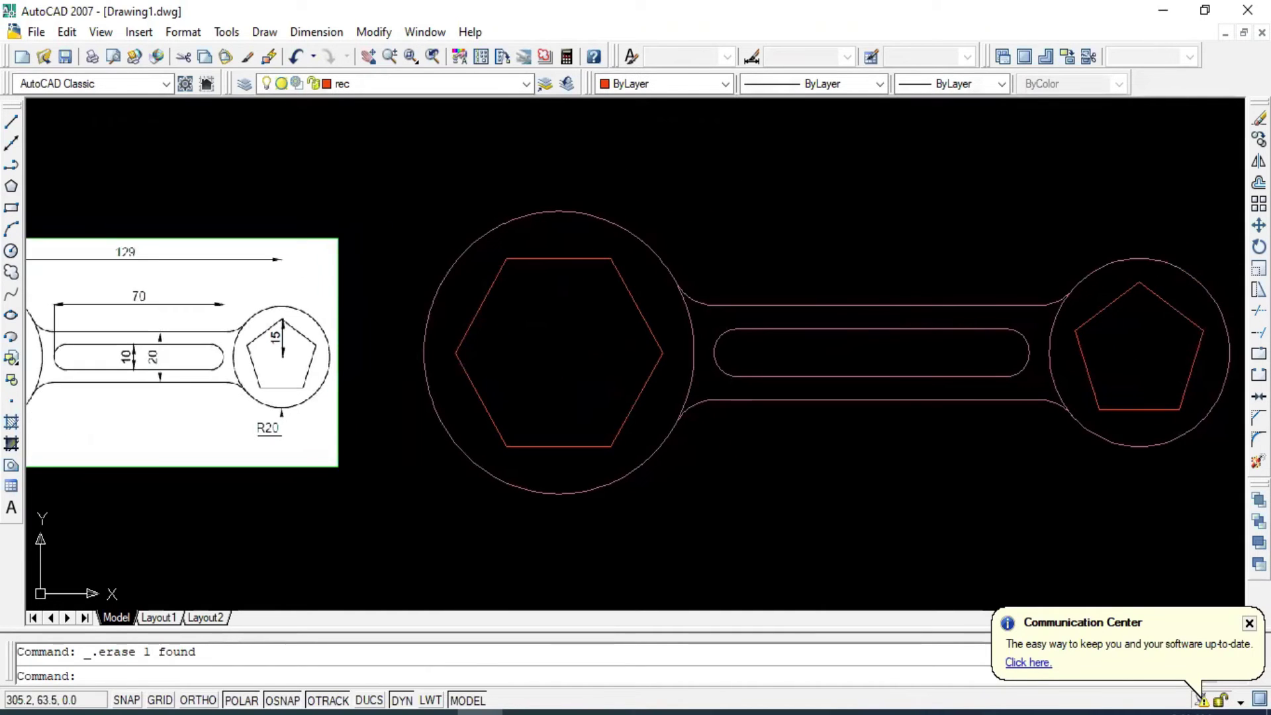
scroll(604, 253, "down", 1)
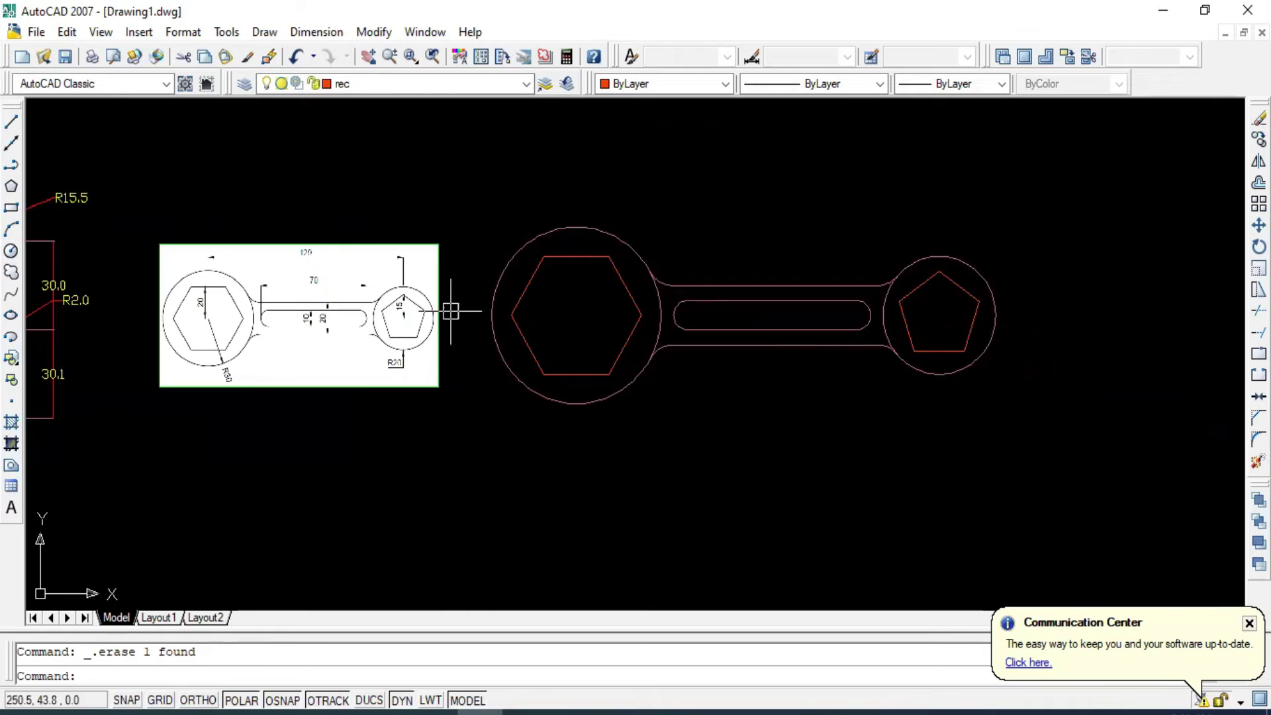
Dimension the 129.0 distance between the hexagon and pentagon centres above the spanner.
scroll(399, 304, "up", 3)
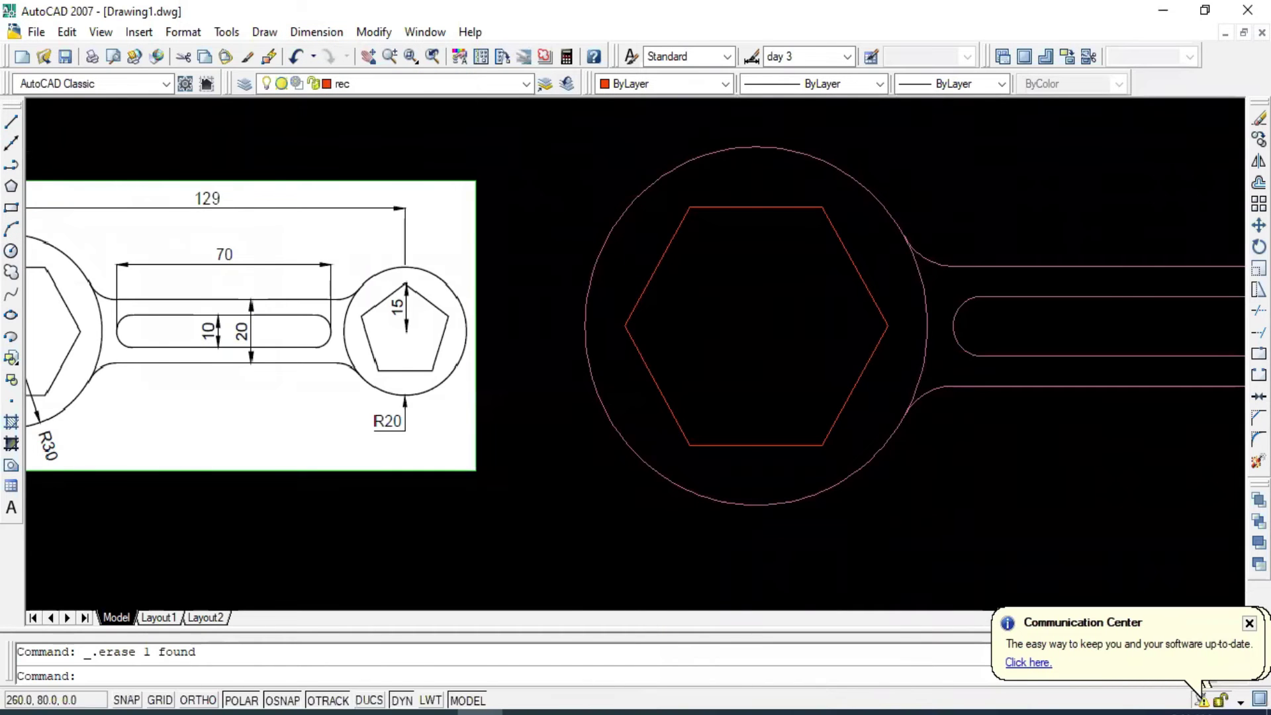
scroll(688, 344, "down", 2)
middle_click_drag(879, 360, 809, 349)
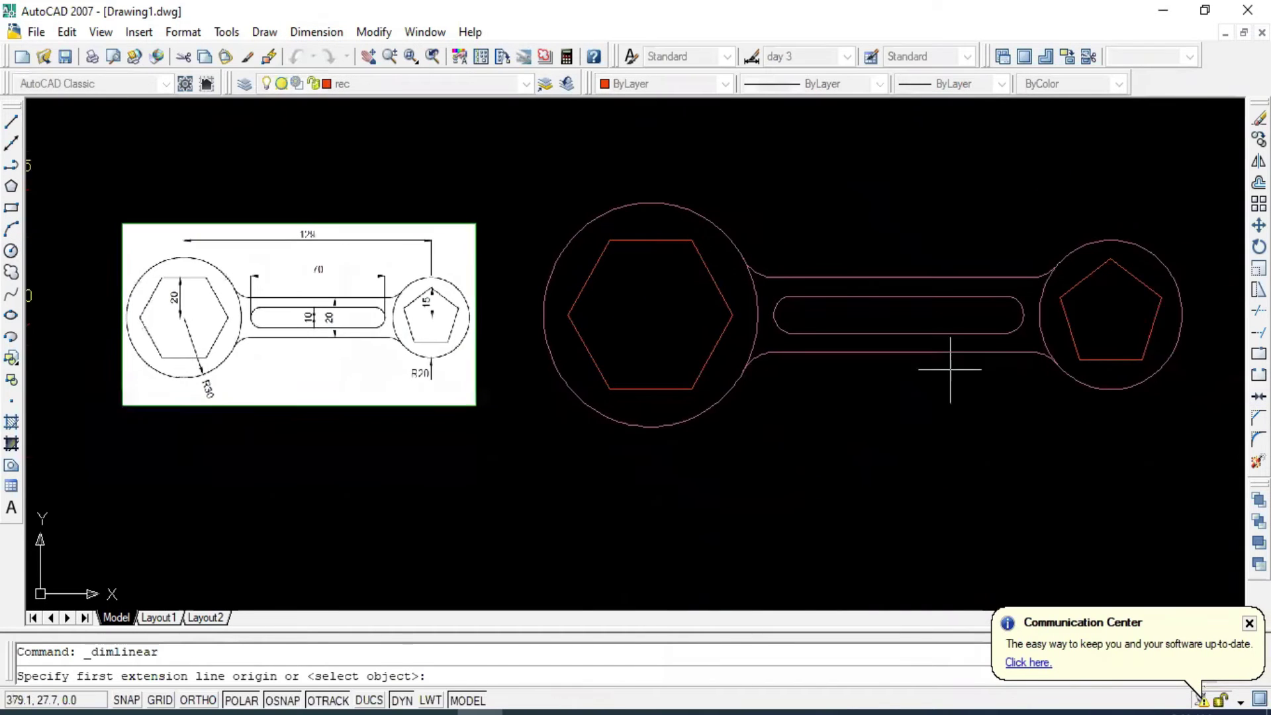
middle_click_drag(950, 369, 934, 370)
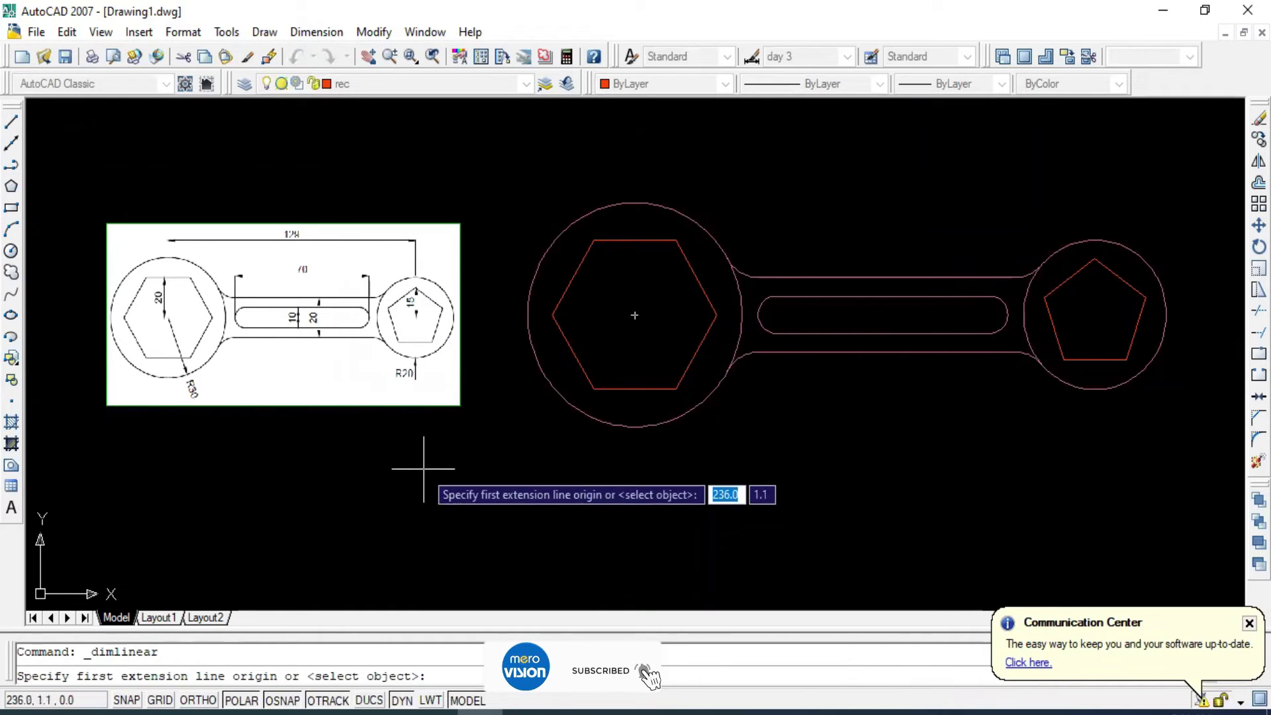
key("Escape")
key("Return")
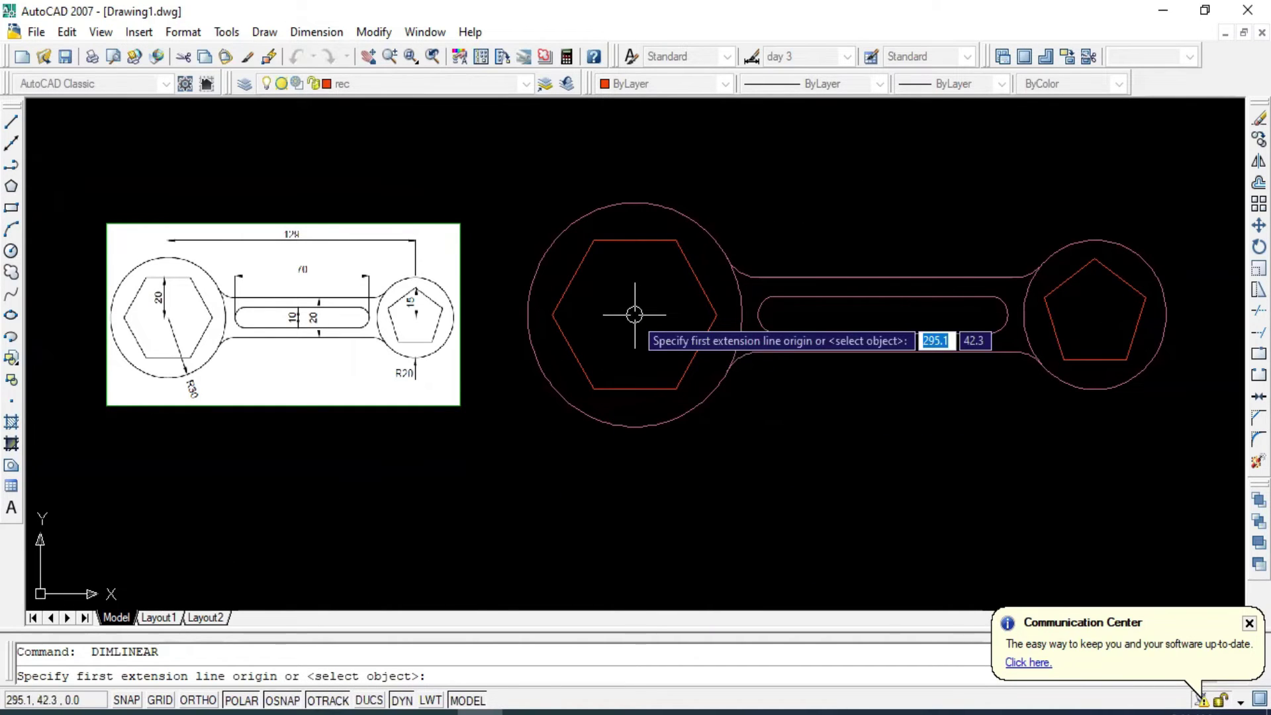
left_click(634, 314)
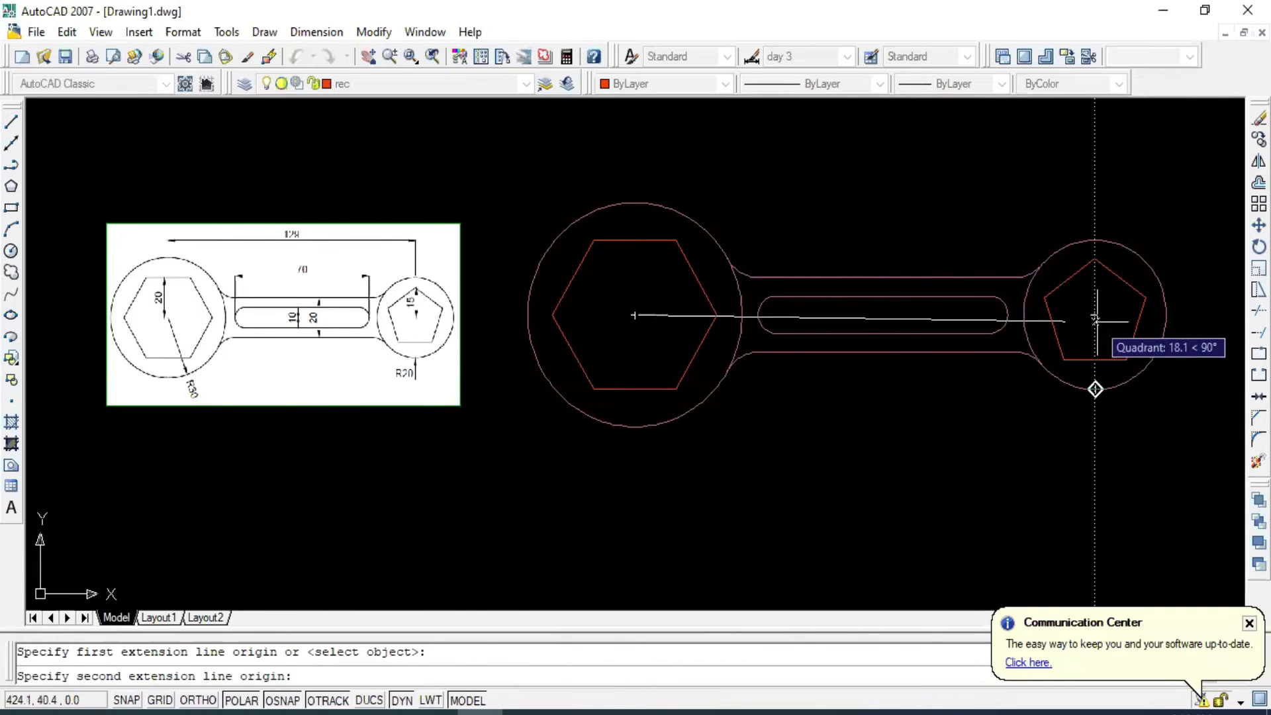
left_click(1096, 317)
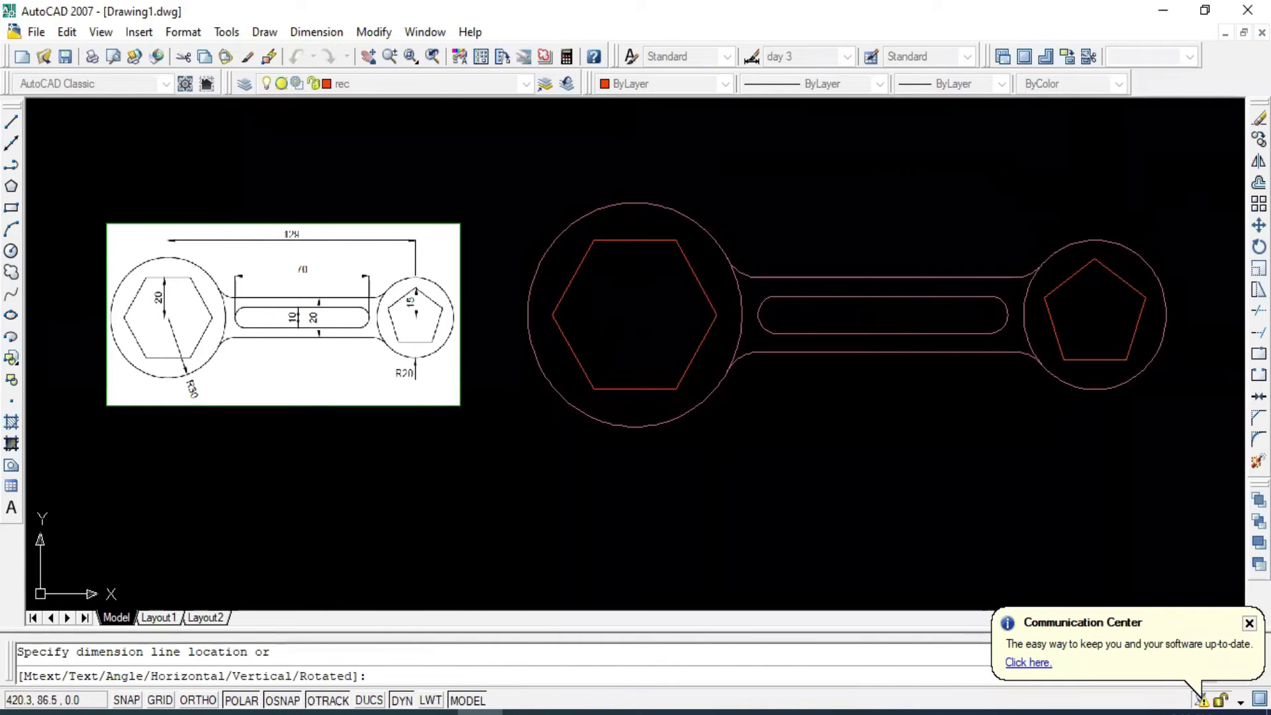
middle_click_drag(1081, 144, 1046, 284)
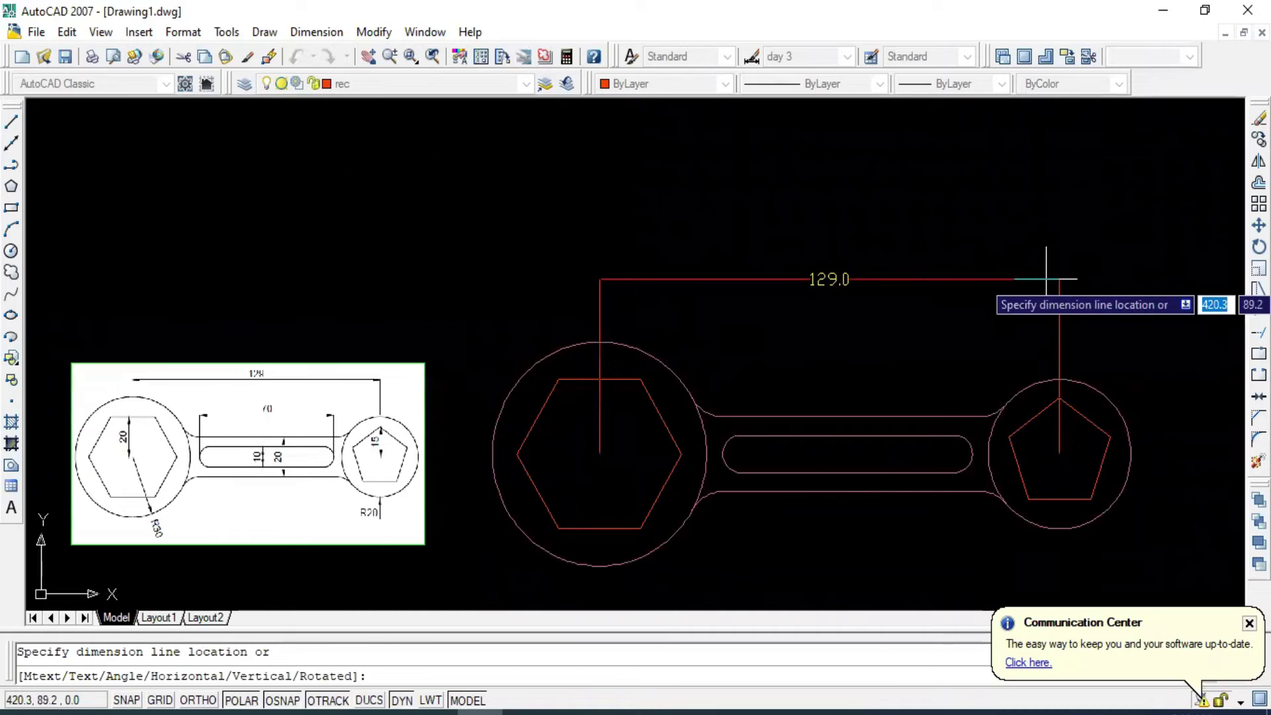
left_click(1053, 283)
middle_click_drag(873, 326, 885, 261)
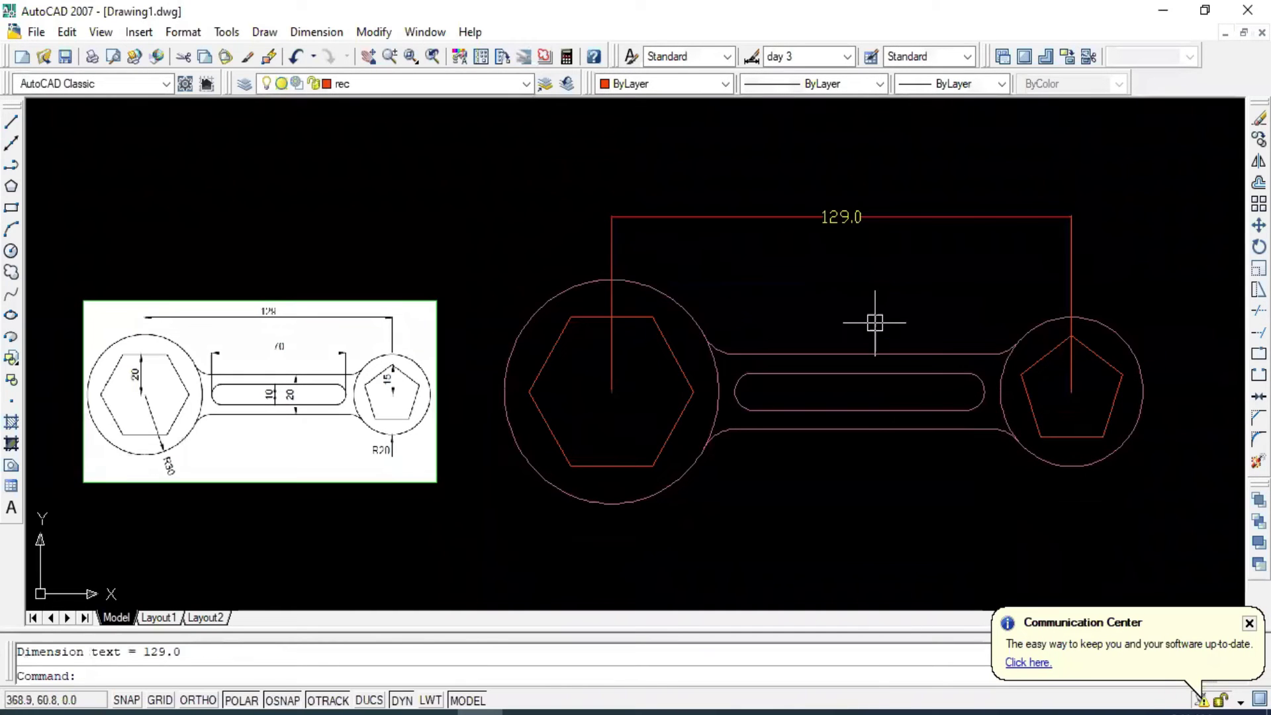
Add the 70.0 linear dimension across the slot ends, placed above the slot.
key("Return")
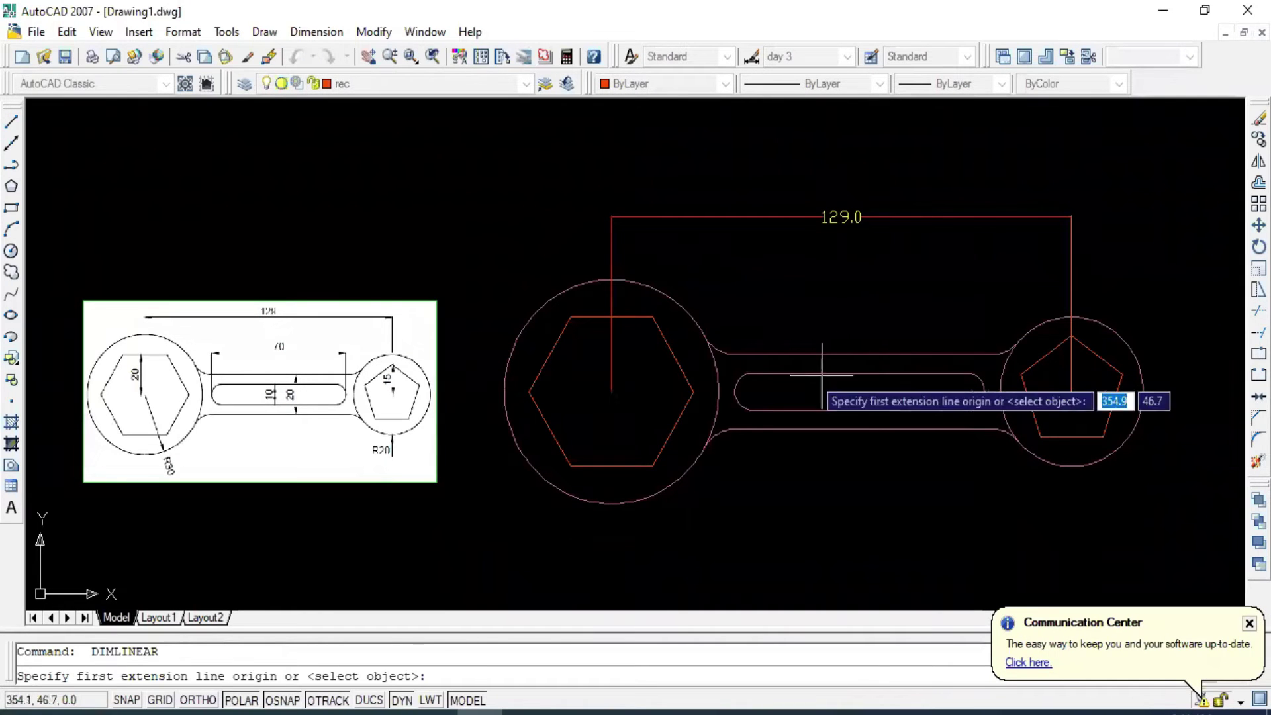
scroll(741, 391, "up", 2)
scroll(727, 390, "up", 3)
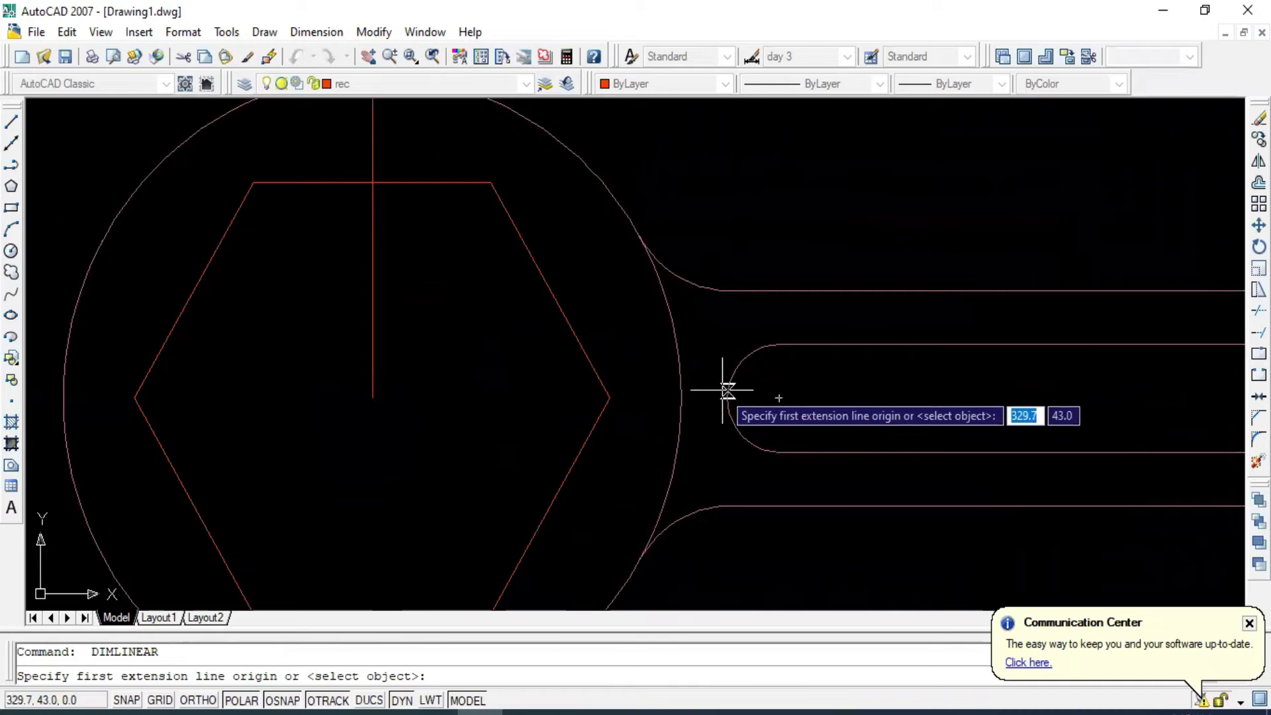
left_click(727, 401)
scroll(735, 405, "down", 4)
middle_click_drag(766, 397, 500, 415)
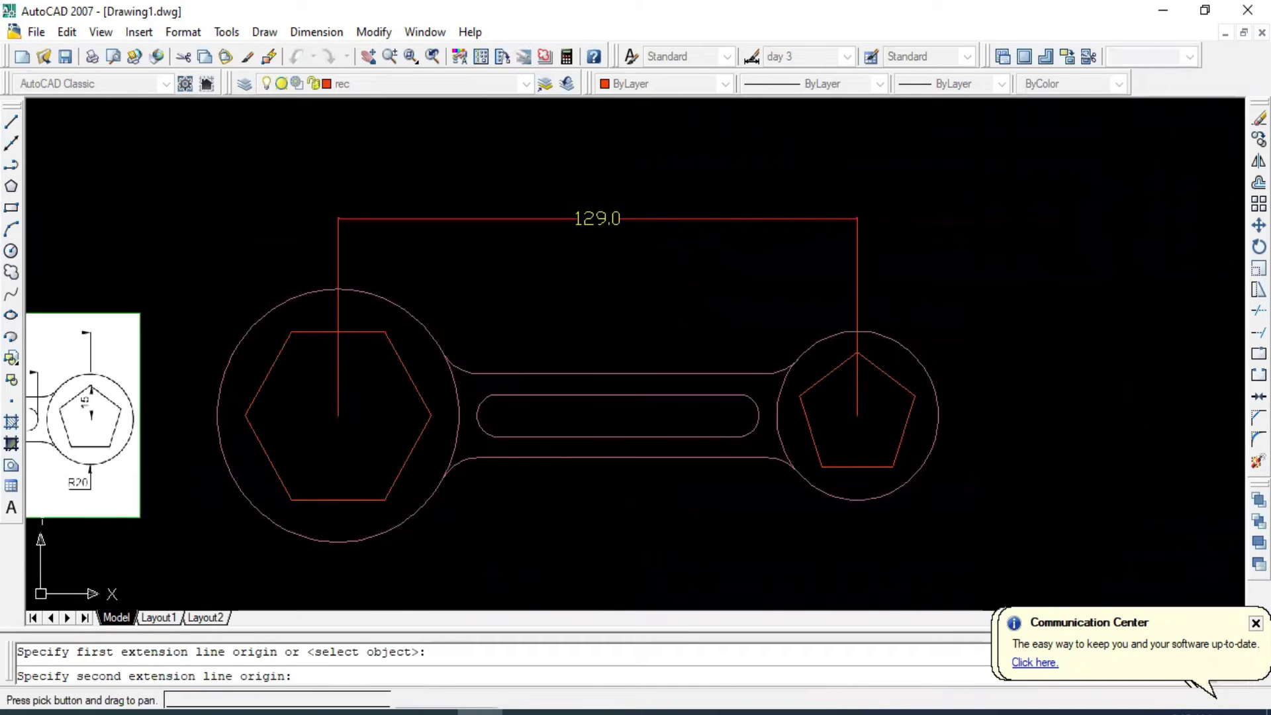
left_click(758, 416)
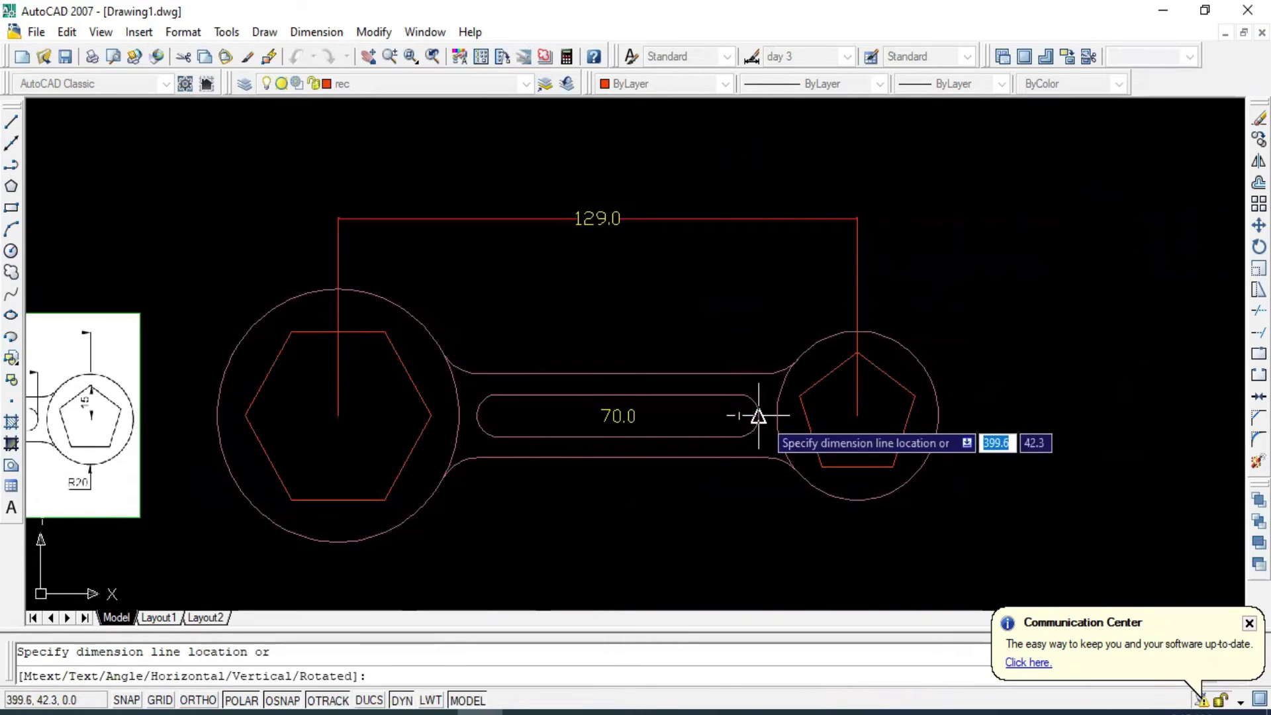
left_click(752, 273)
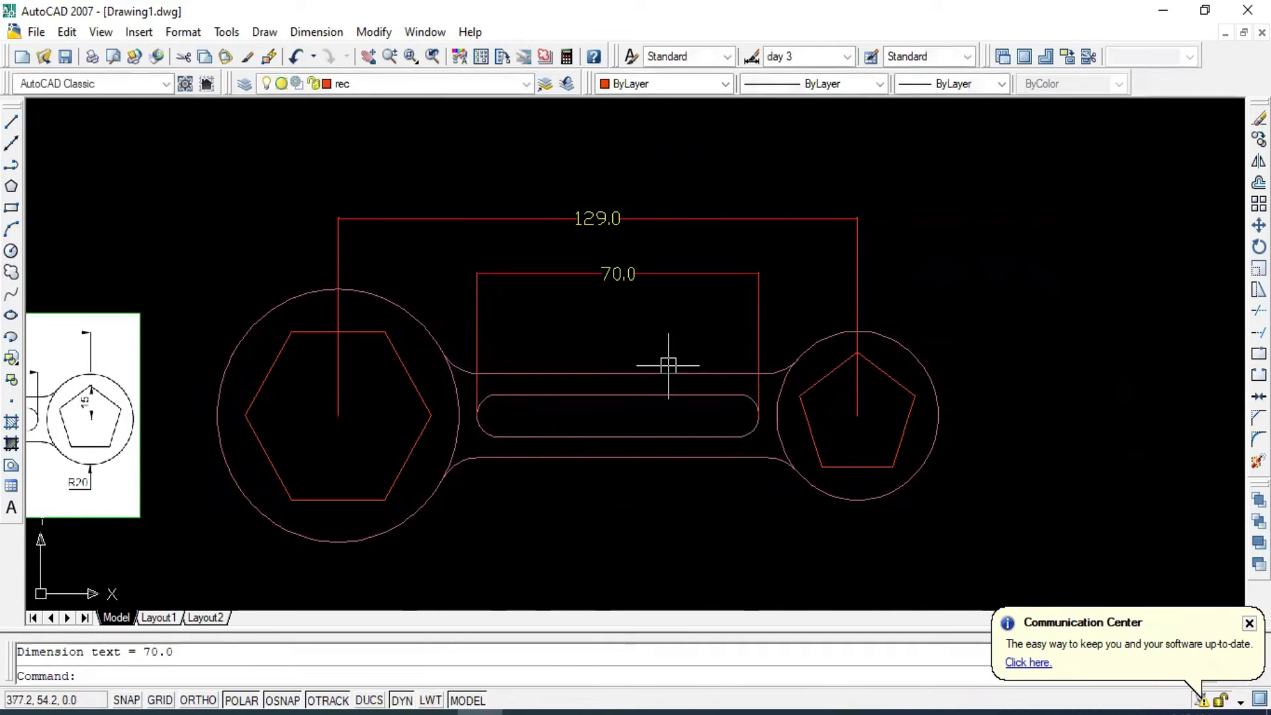
middle_click_drag(667, 355, 781, 321)
scroll(781, 321, "down", 2)
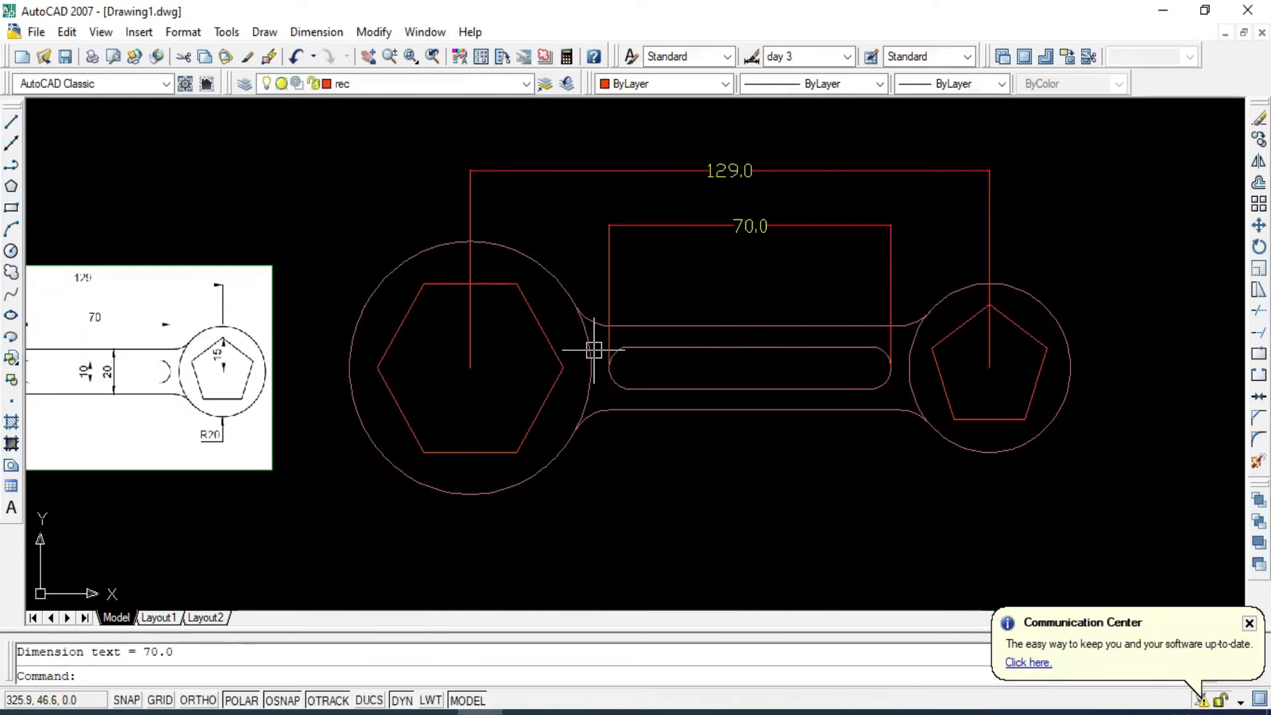
mouse_move(517, 351)
middle_mouse_down()
mouse_move(745, 303)
mouse_move(592, 283)
middle_mouse_up()
Draw a trial vertical line across the handle, then undo it.
left_click(11, 122)
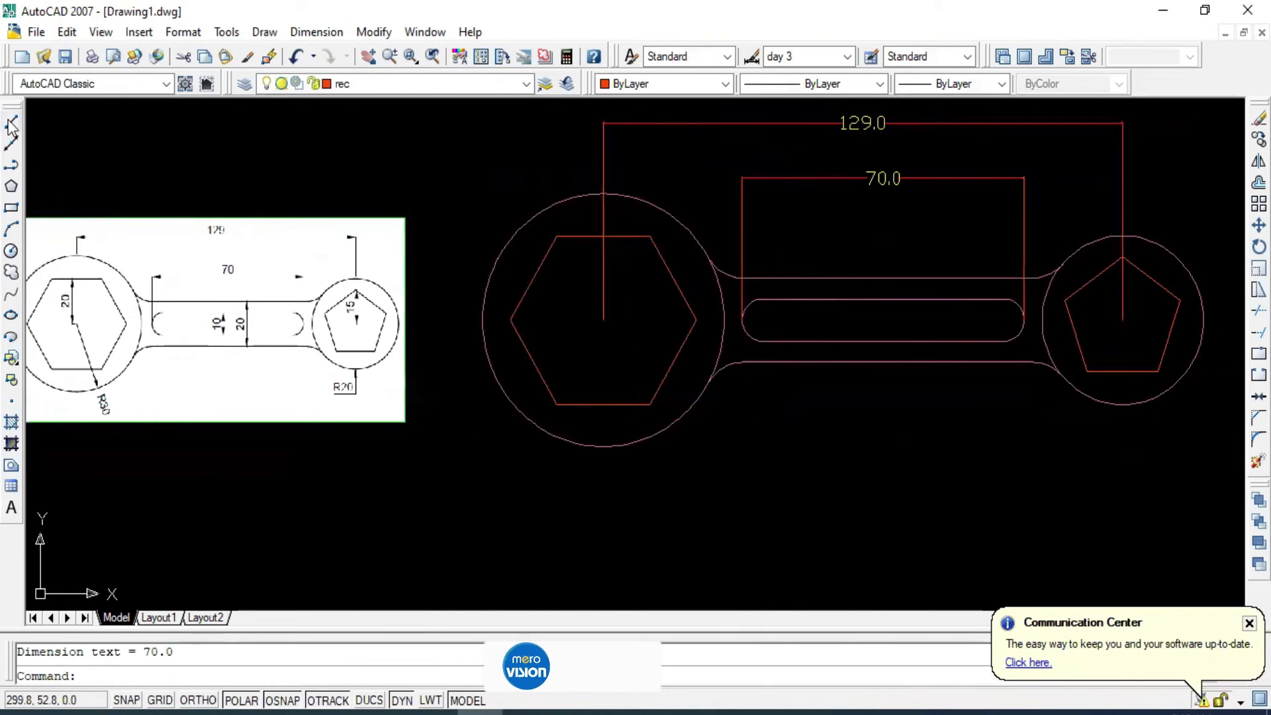
left_click(926, 277)
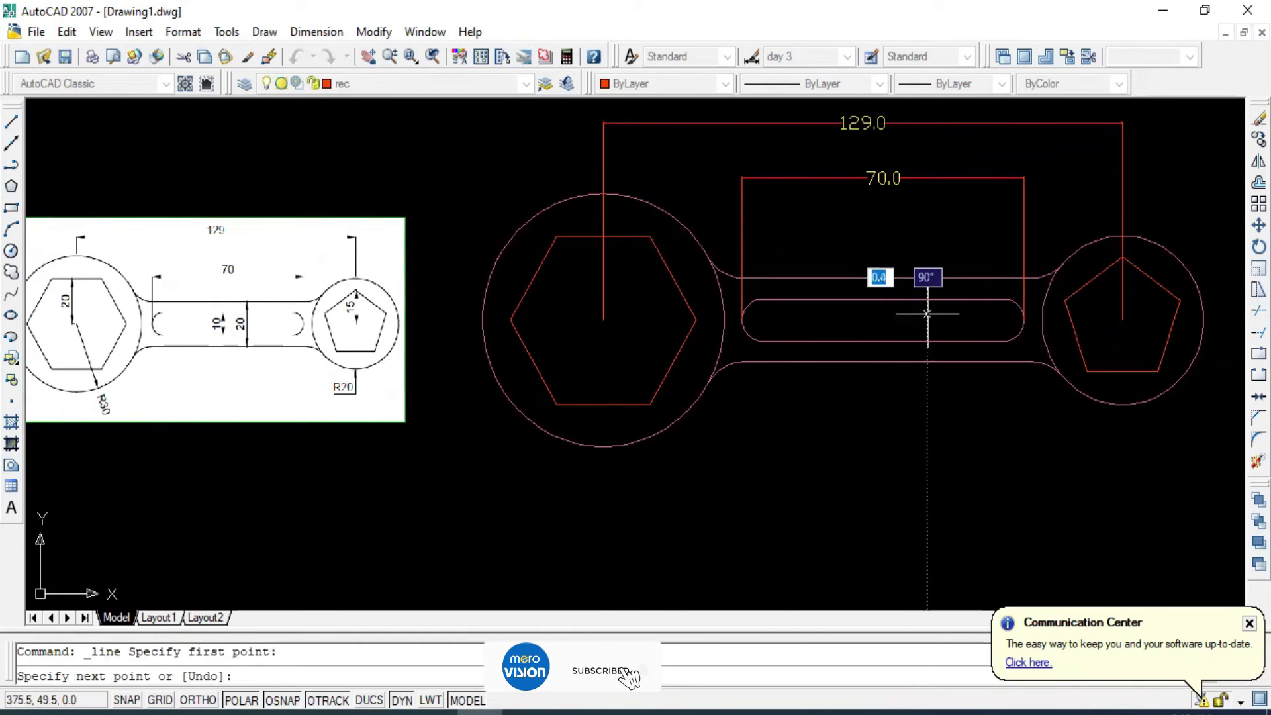
left_click(926, 363)
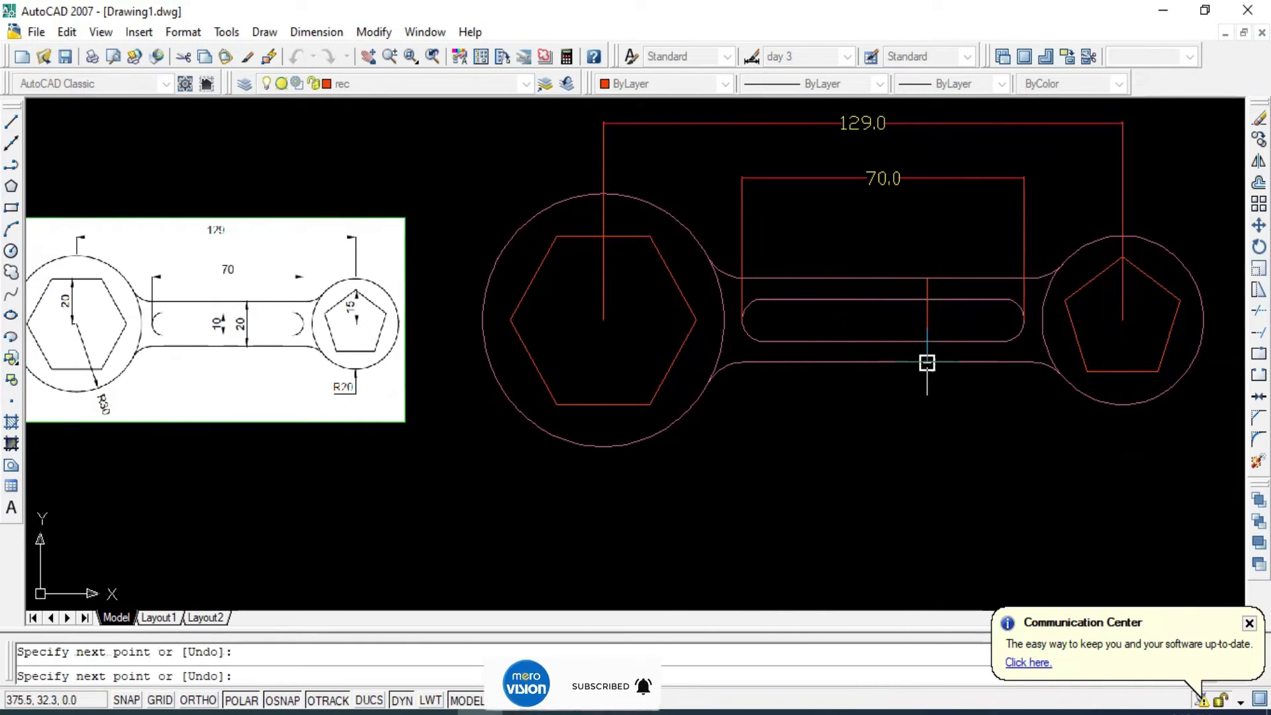
key("Escape")
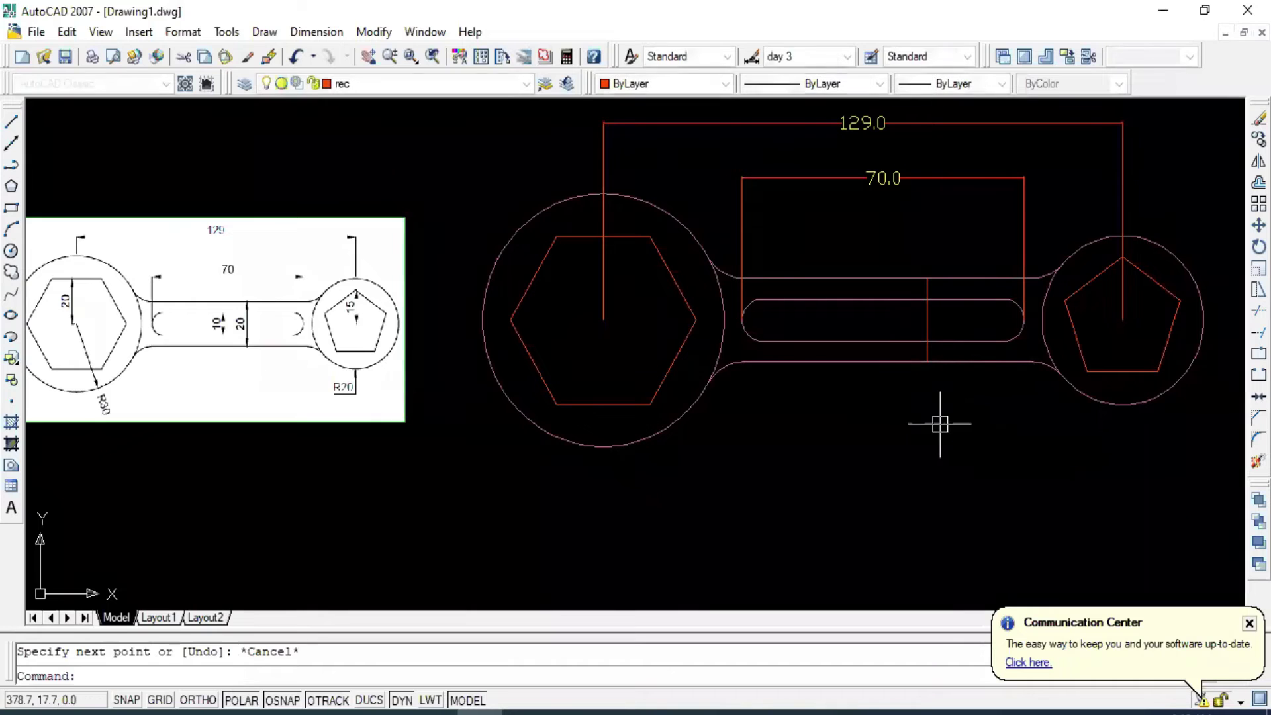
key("ctrl+z")
Add vertical linear dimensions: 20.0 across the handle and 10.0 across the slot.
left_click(316, 32)
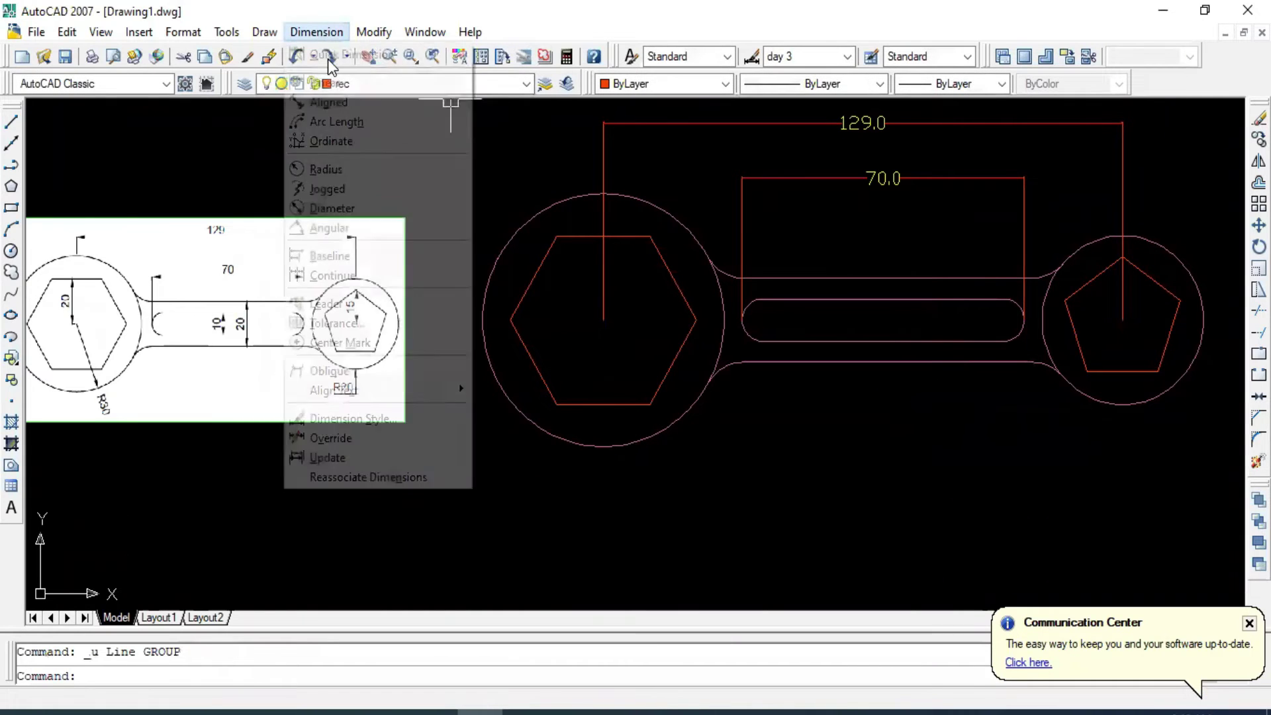
left_click(324, 78)
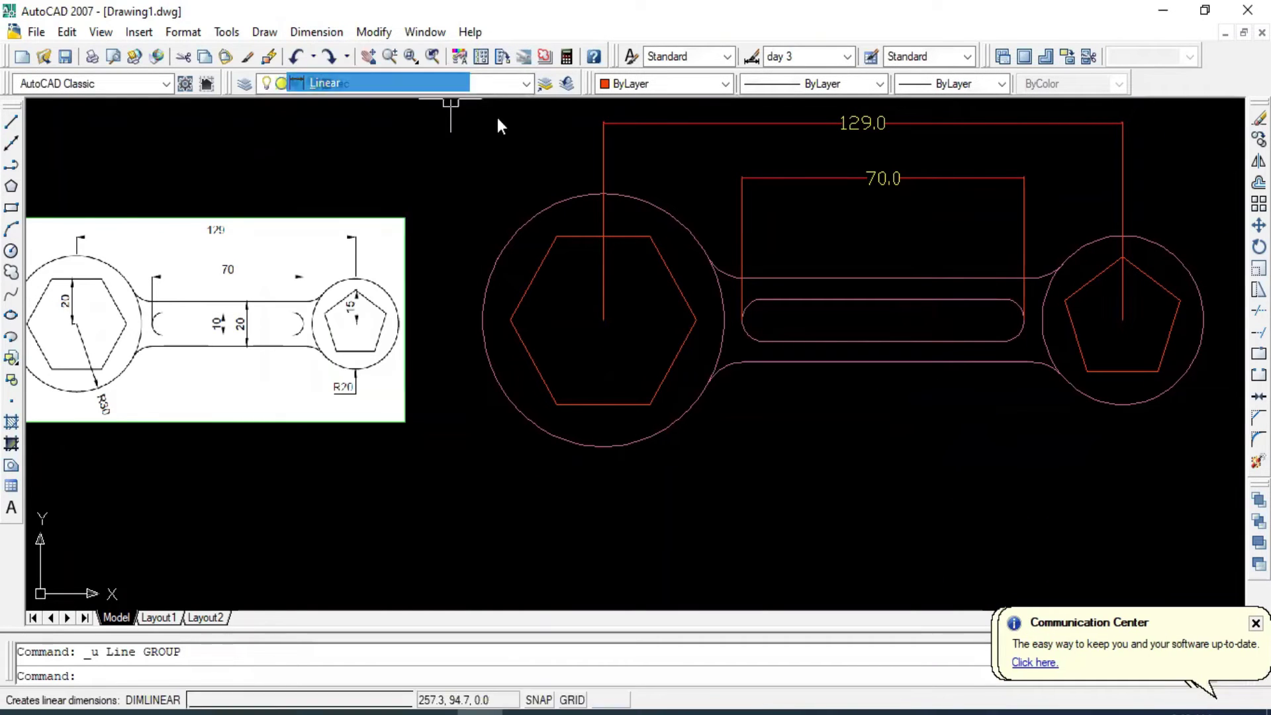
left_click(940, 278)
left_click(940, 361)
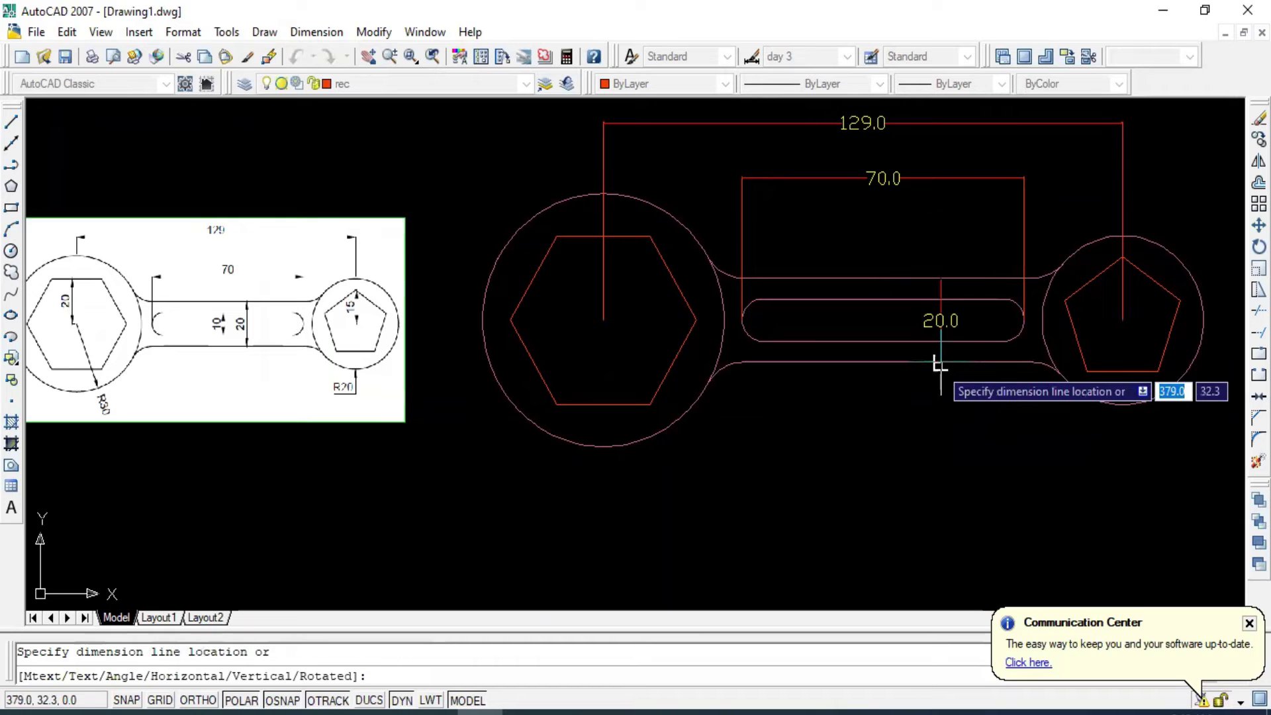
left_click(940, 361)
key("Return")
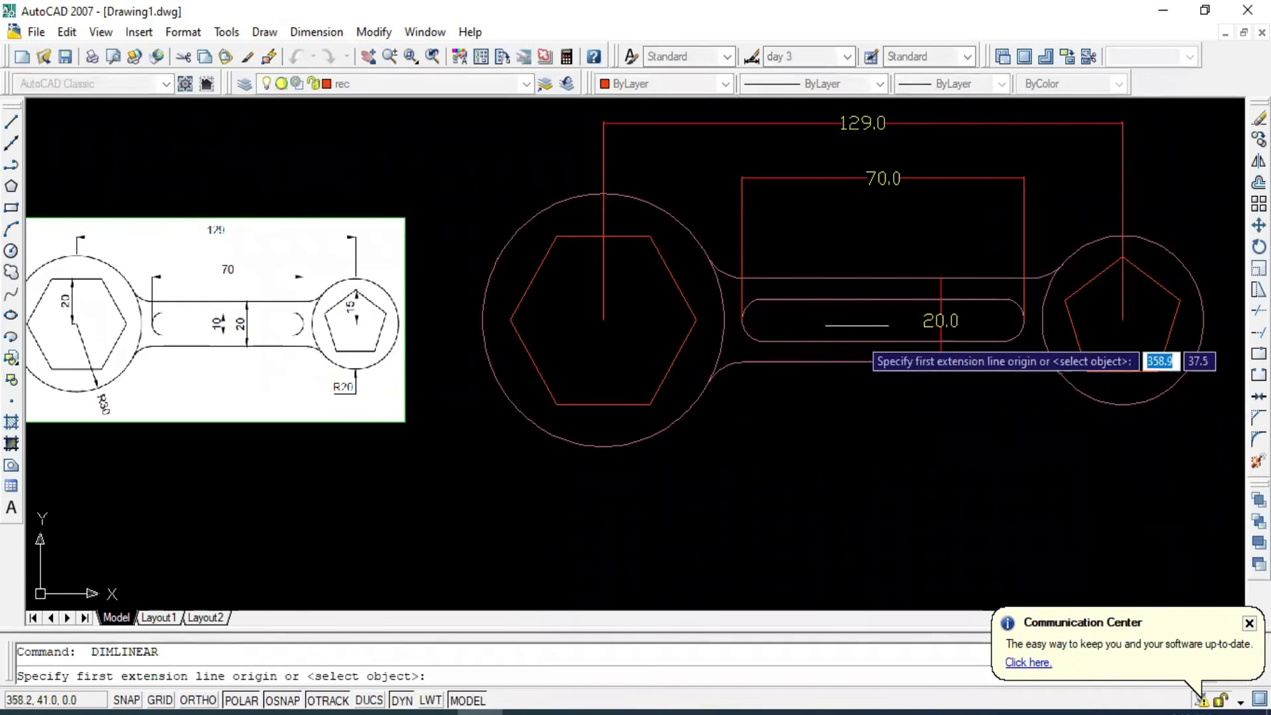
left_click(874, 300)
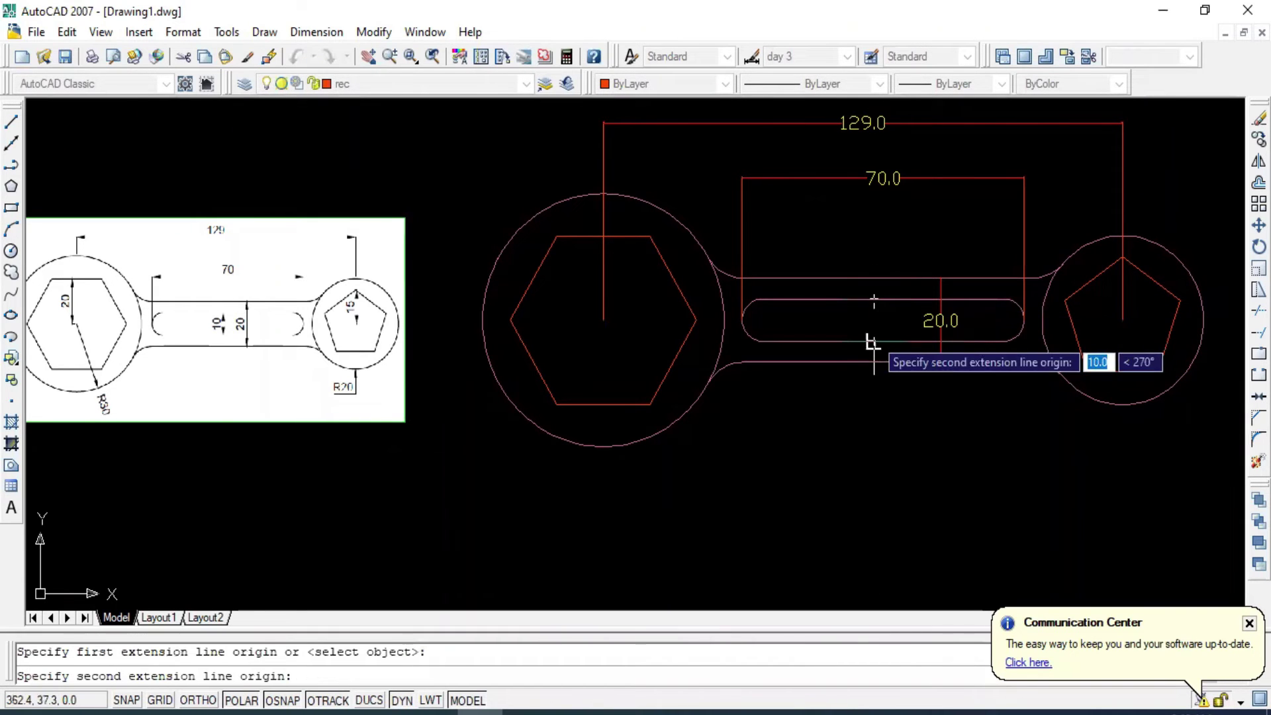
left_click(873, 340)
left_click(853, 342)
key("Escape")
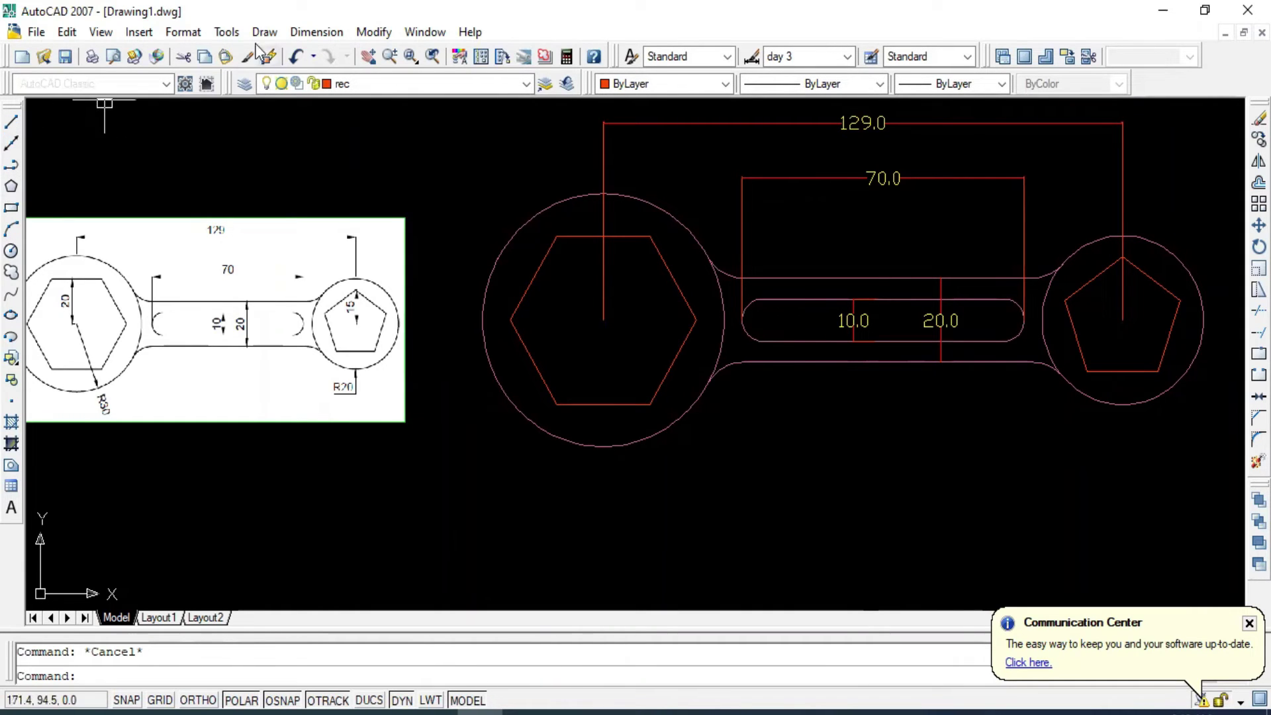
Add an R10.0 radius dimension to the fillet arc, placed below it.
left_click(328, 35)
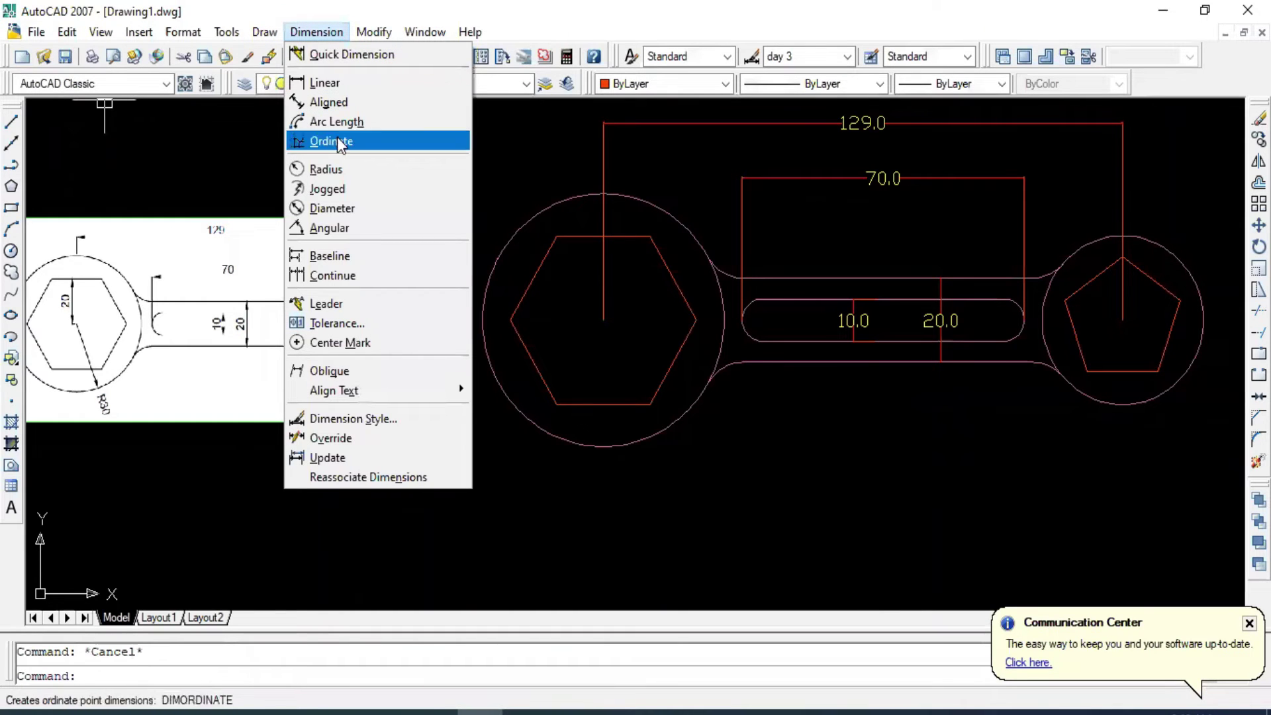
left_click(328, 170)
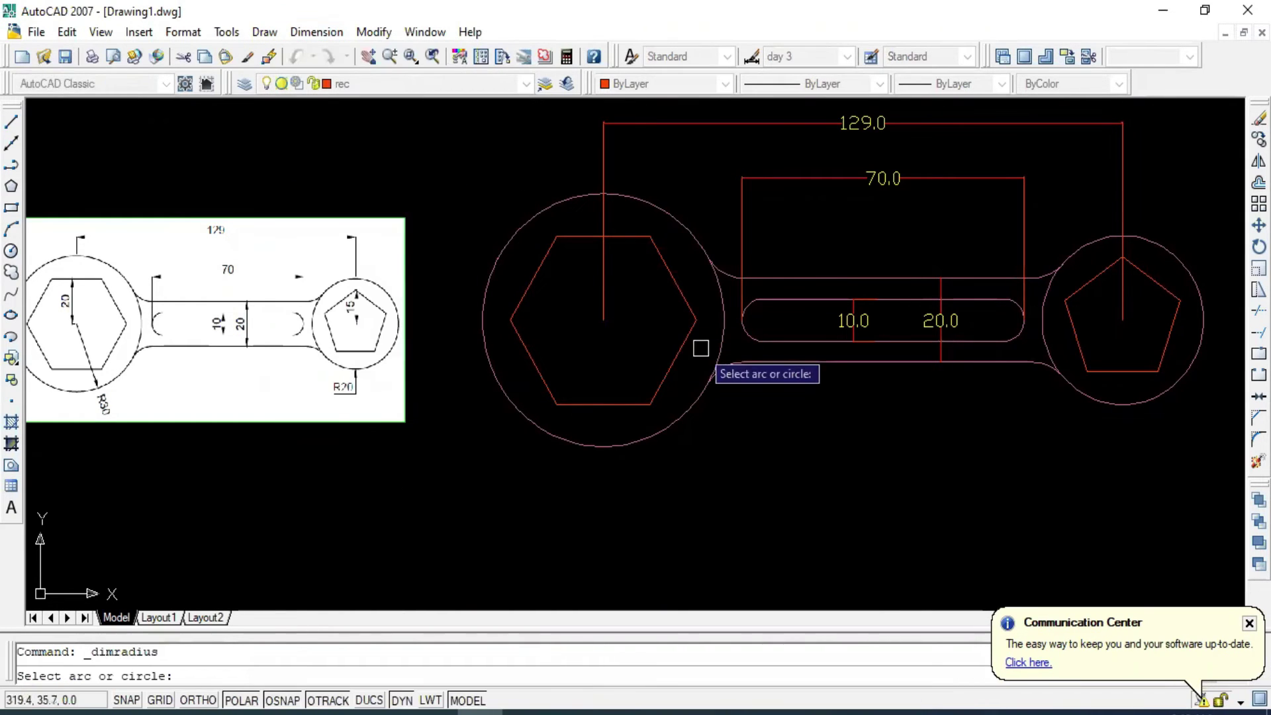
left_click(727, 368)
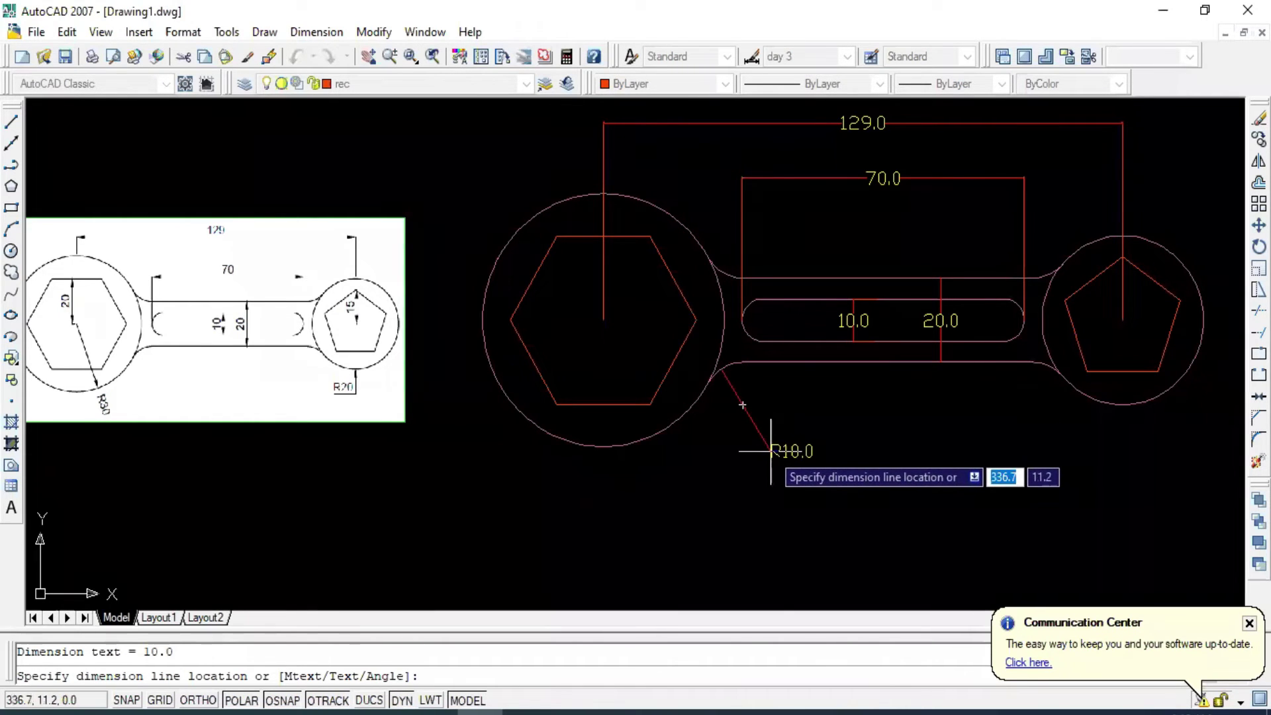
left_click(766, 450)
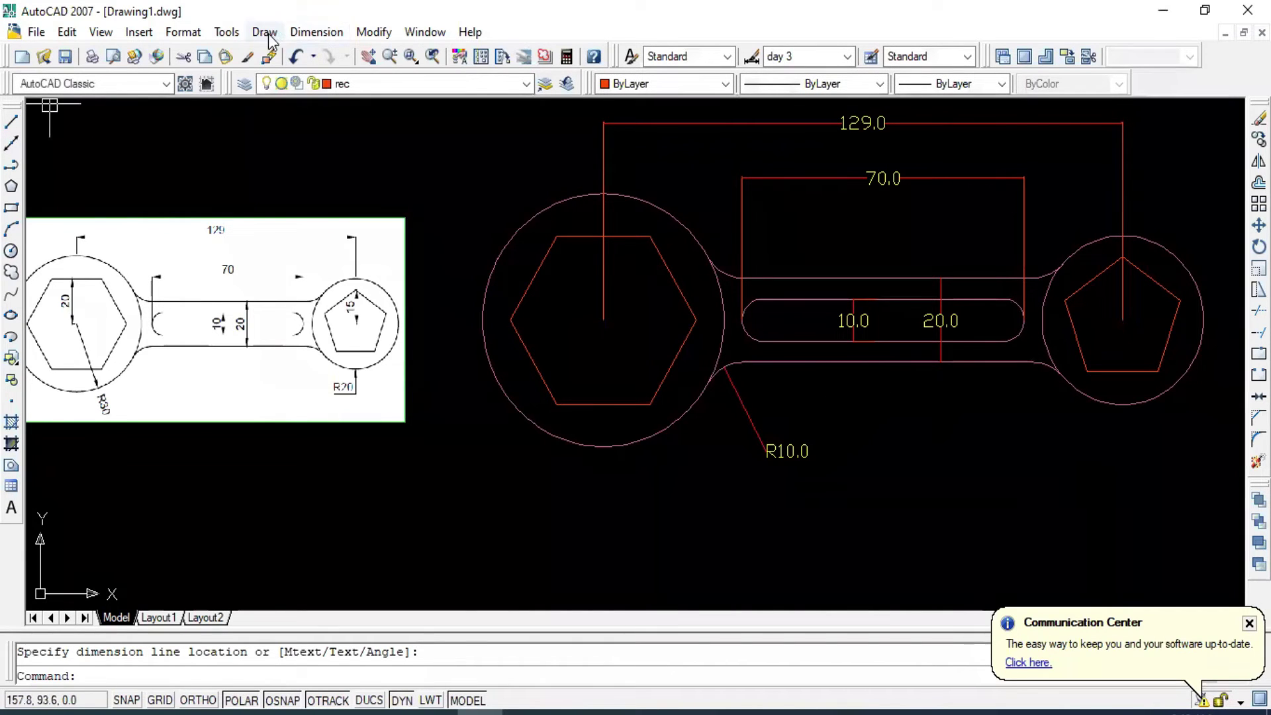
Add a 20.0 linear dimension from the hexagon centre to its top edge.
left_click(316, 31)
left_click(324, 80)
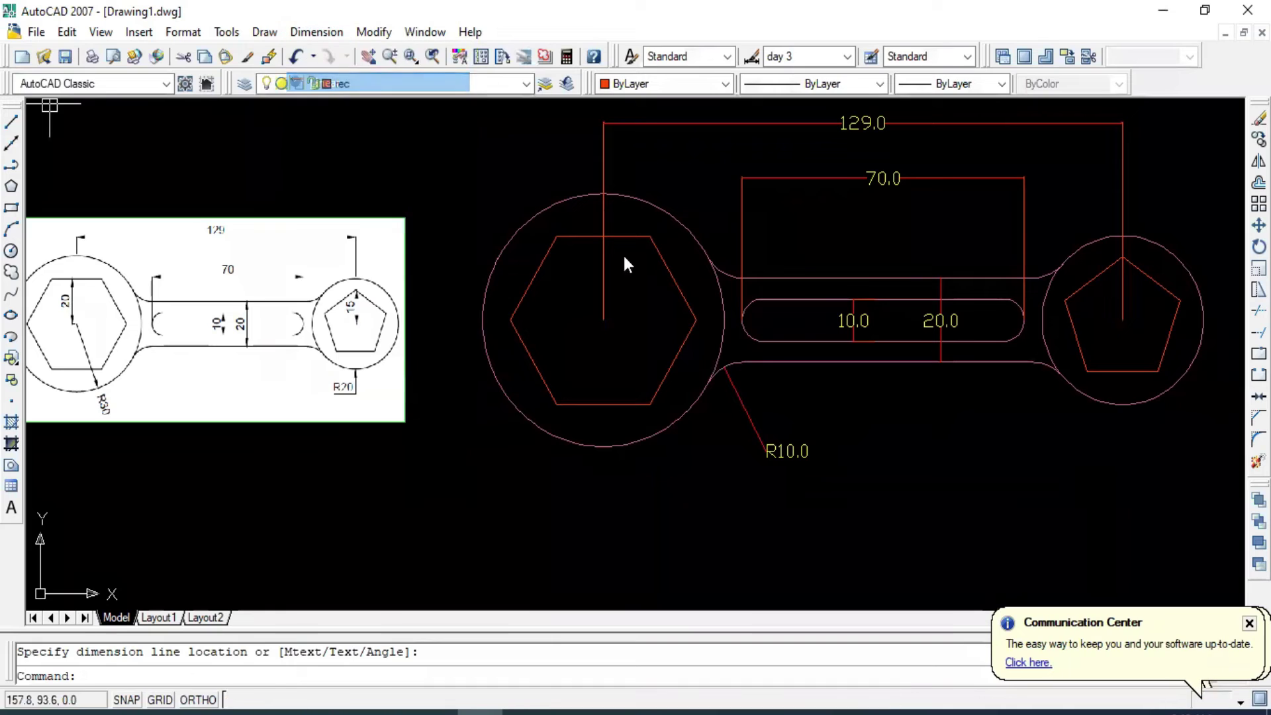
left_click(603, 321)
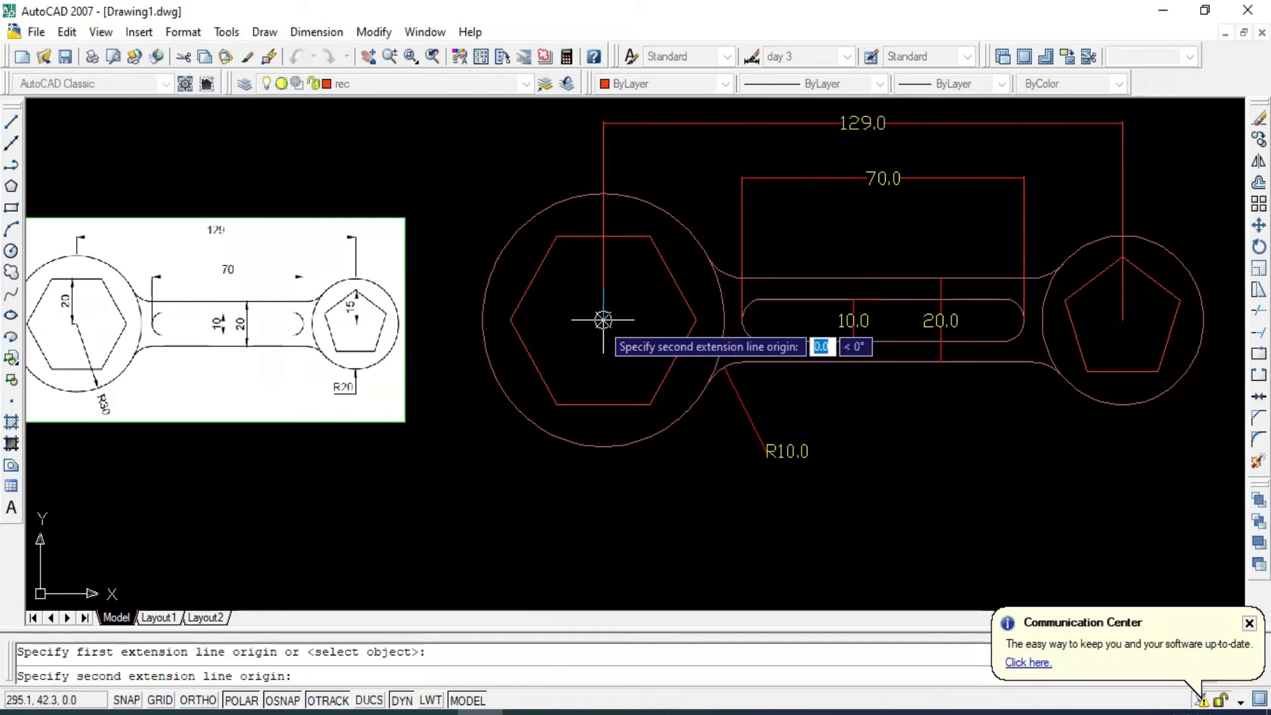
left_click(603, 236)
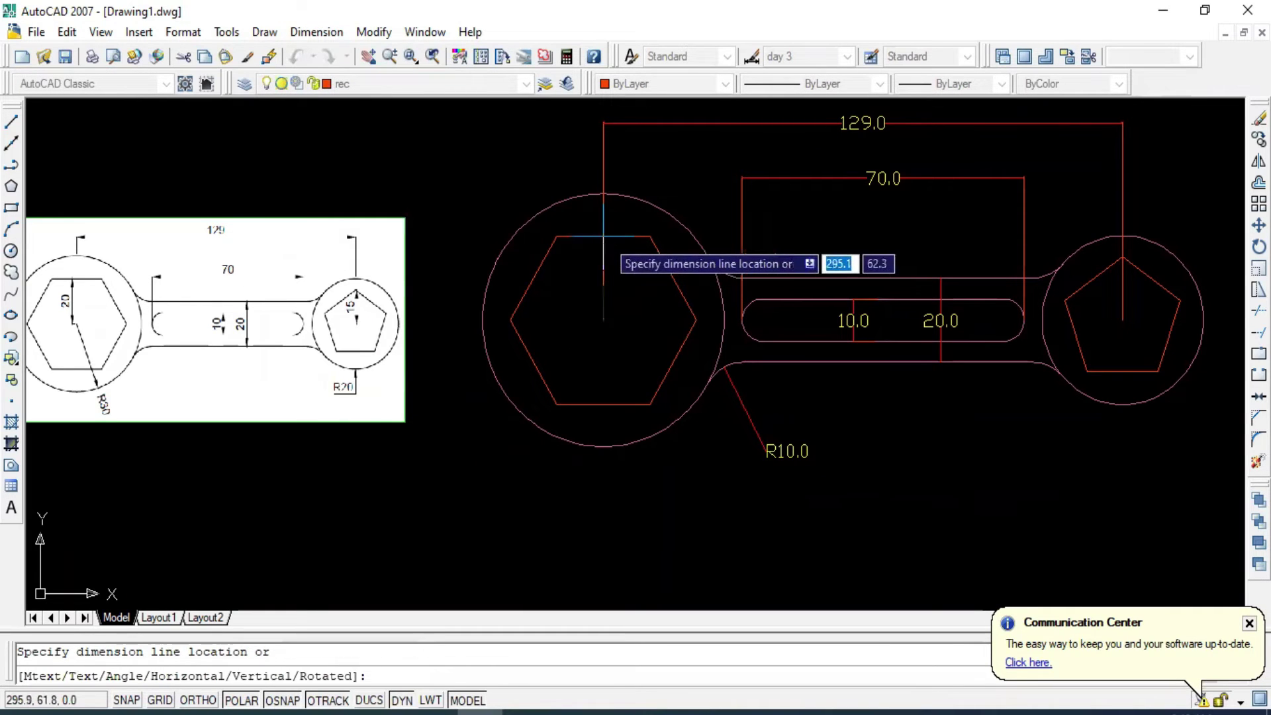
left_click(627, 245)
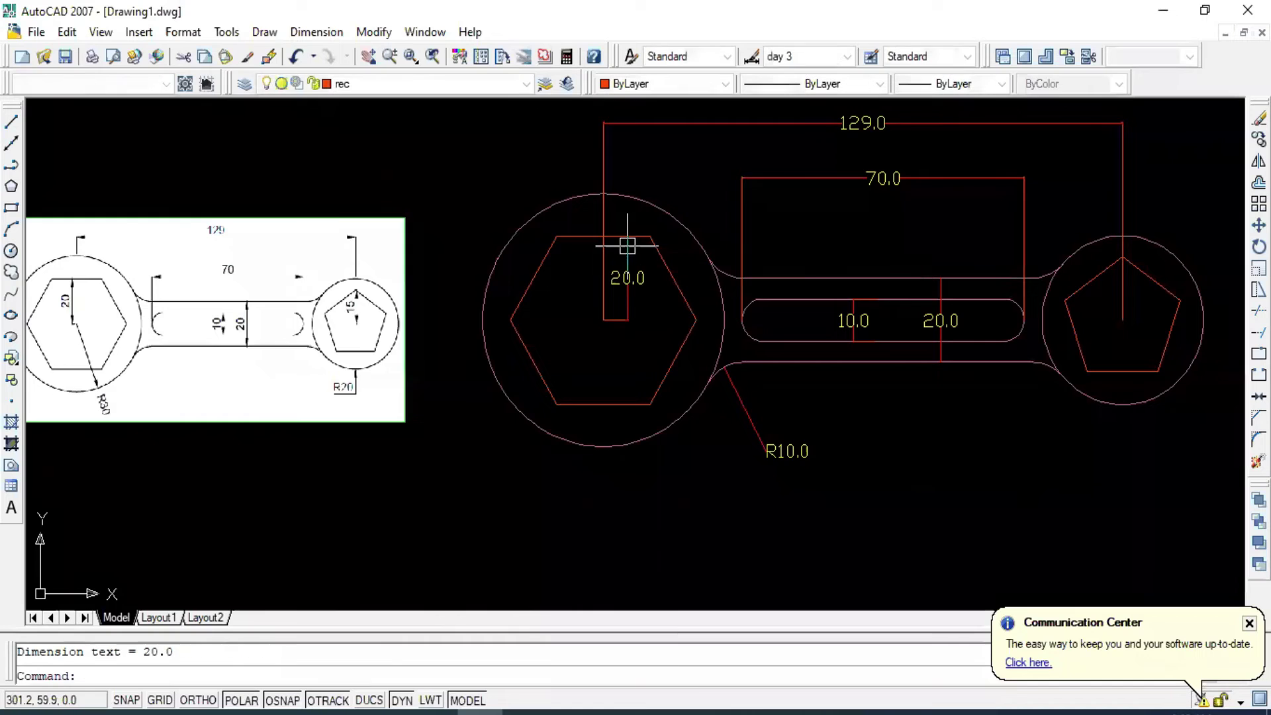
scroll(845, 320, "up", 3)
scroll(674, 317, "down", 3)
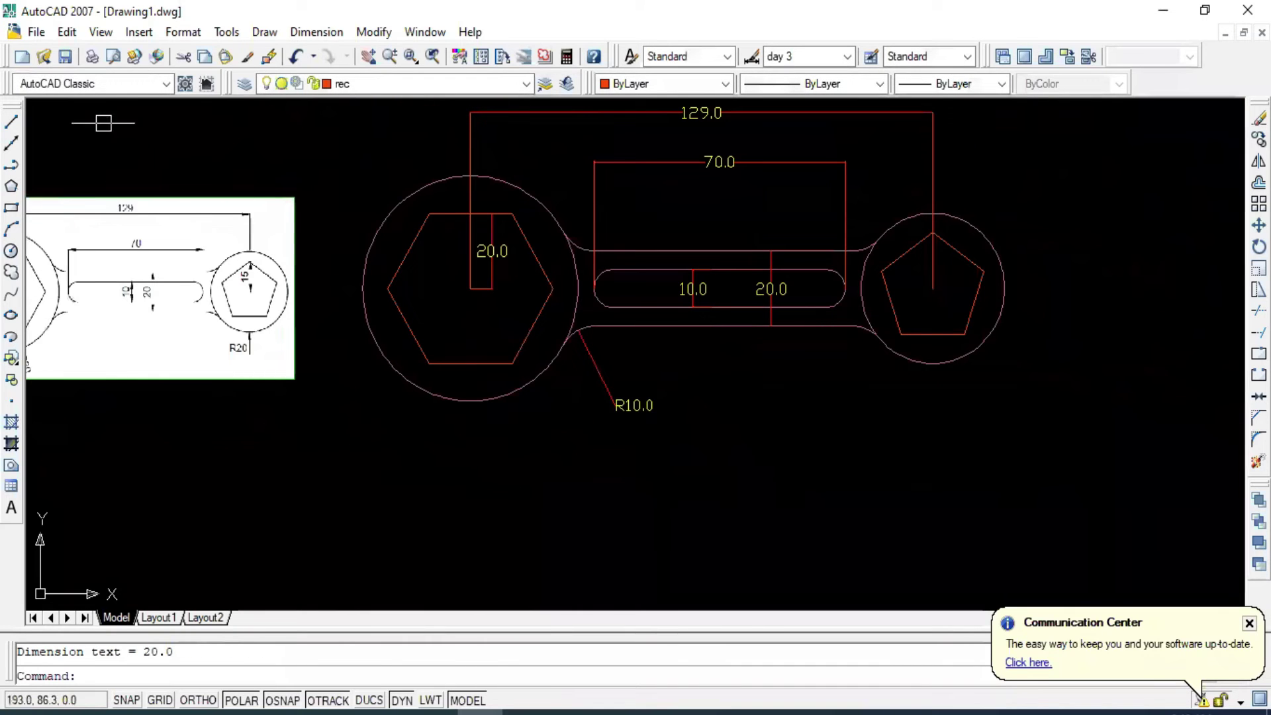
Add a 15.0 aligned dimension inside the pentagon from its top vertex.
left_click(314, 32)
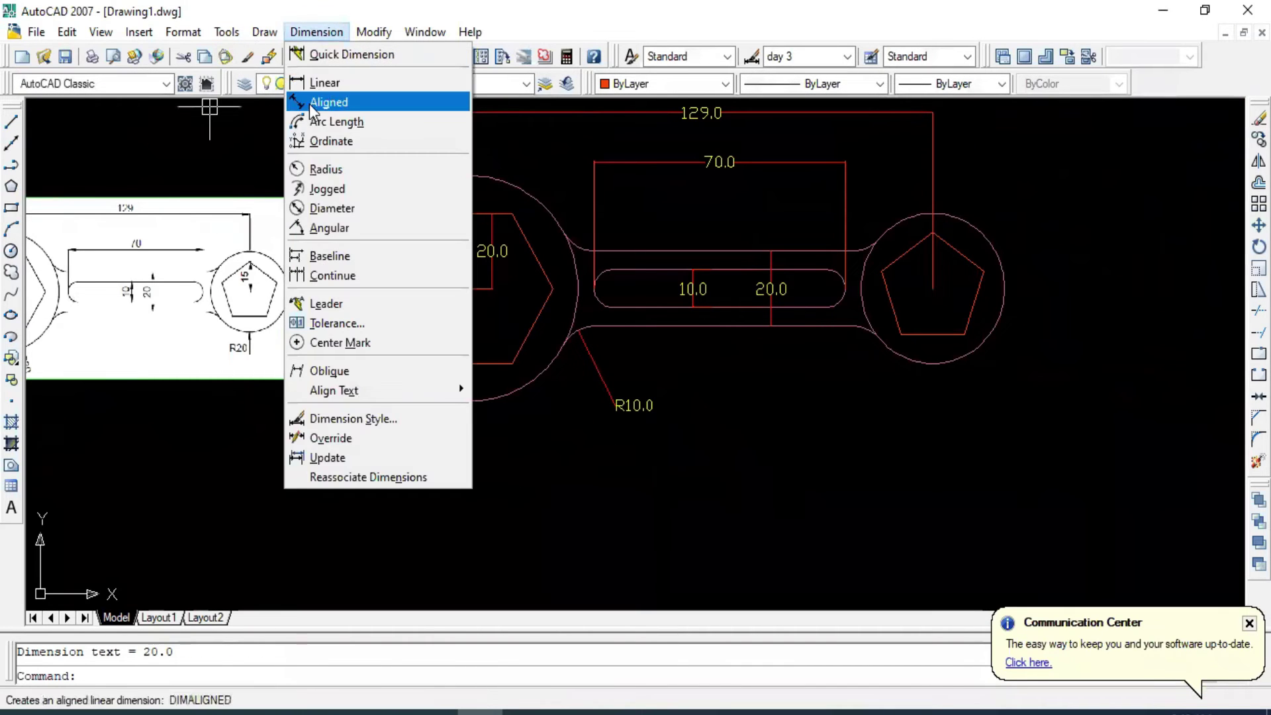
left_click(313, 82)
left_click(932, 242)
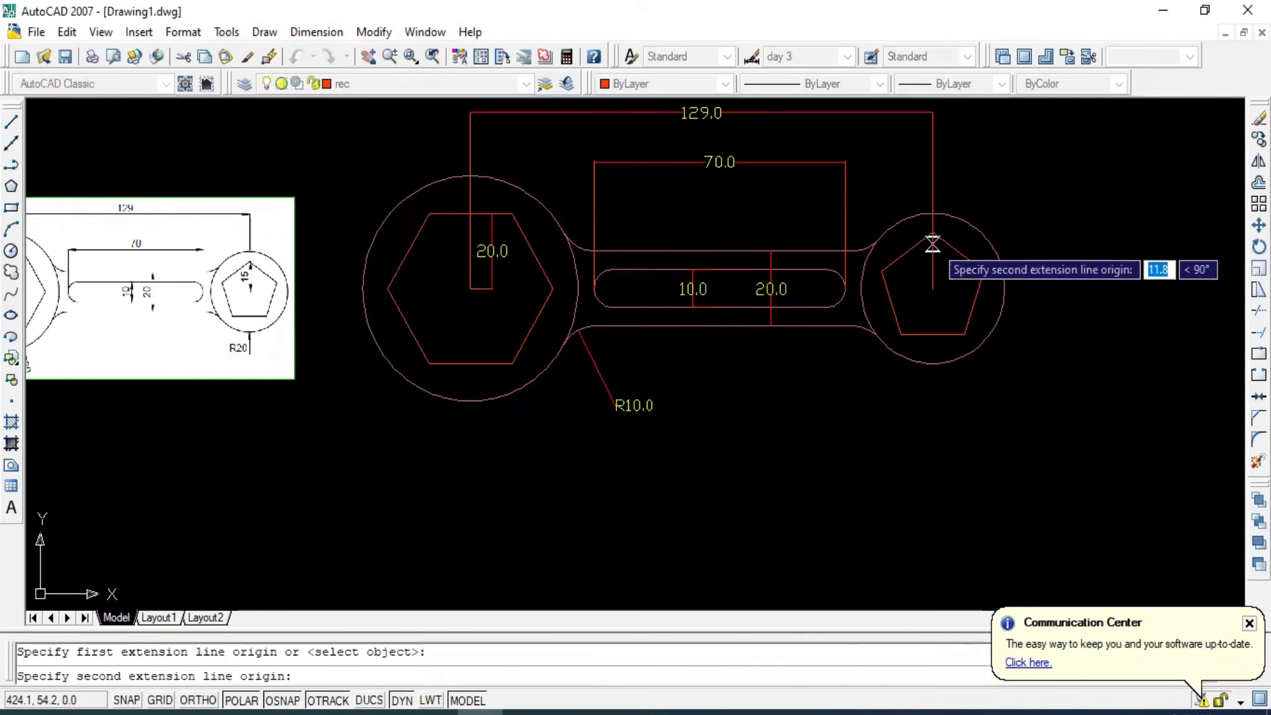
left_click(933, 232)
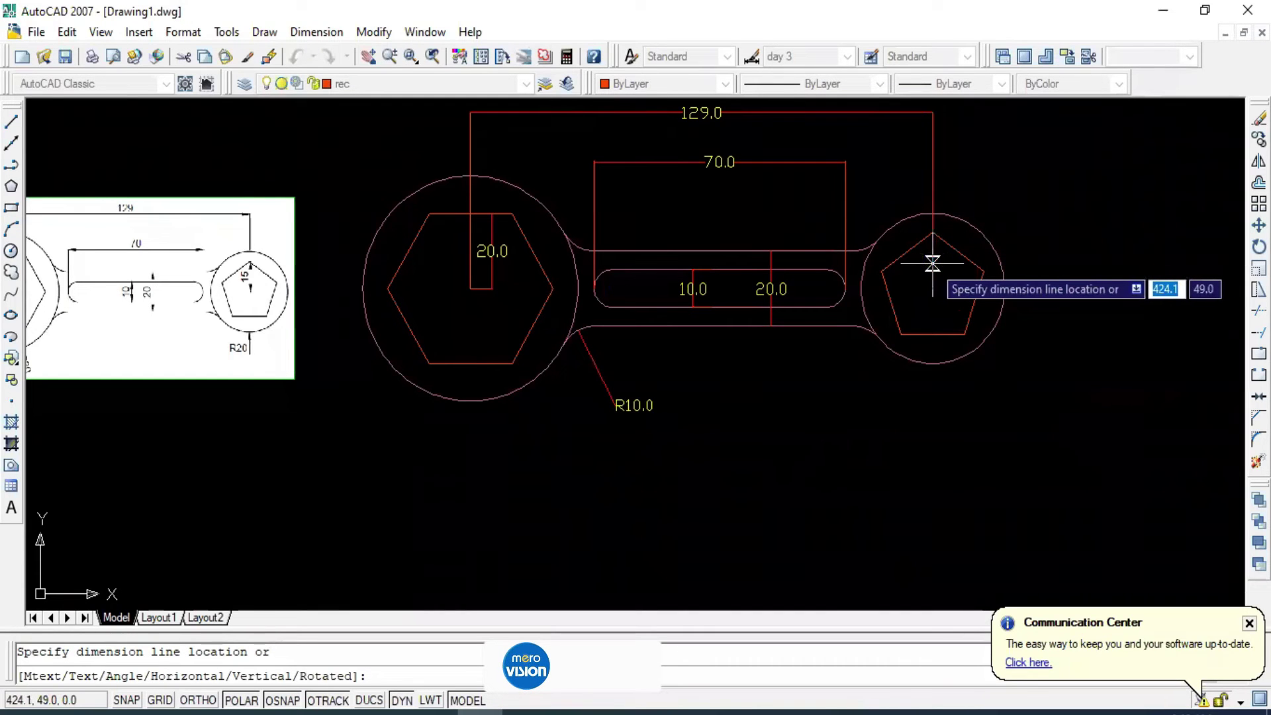
left_click(933, 262)
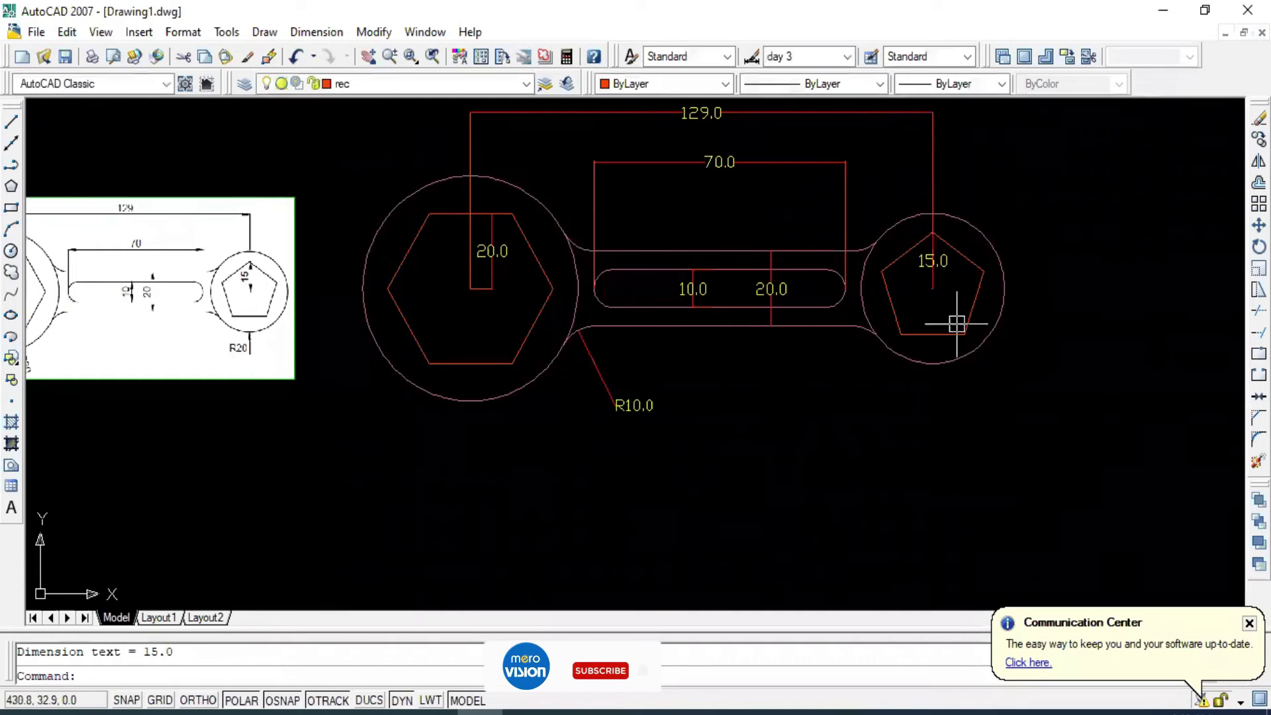
key("Escape")
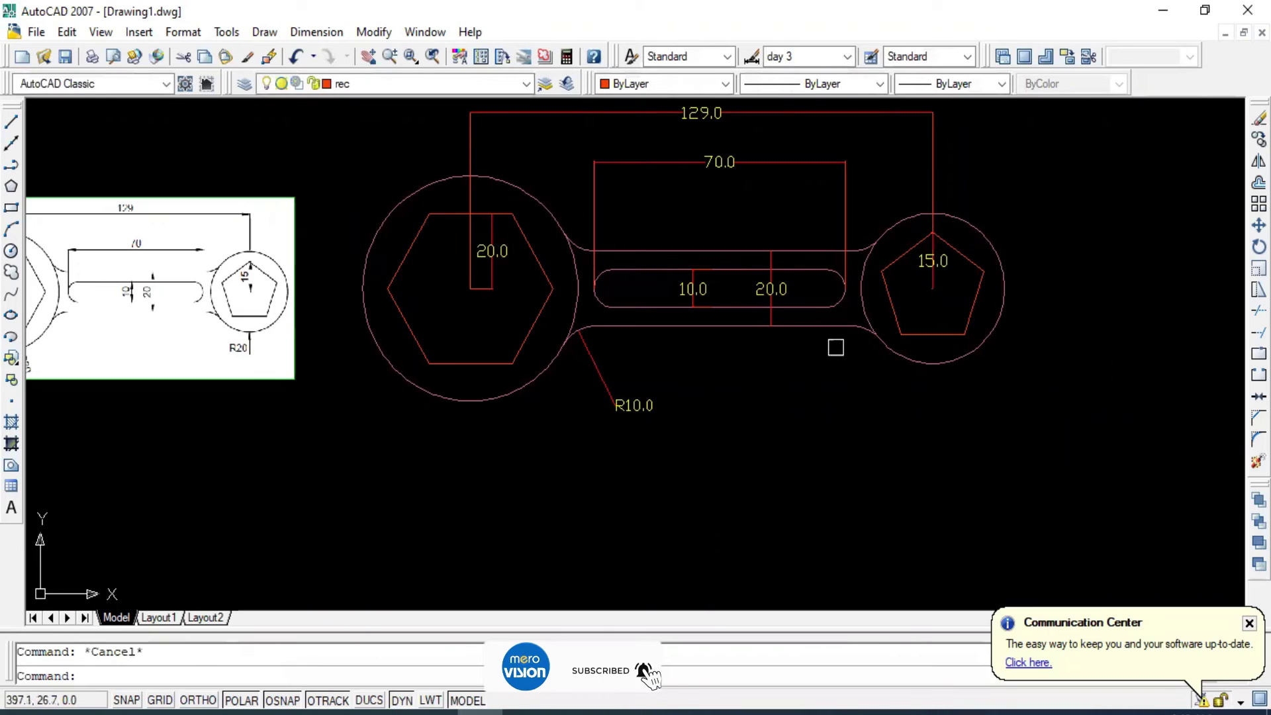
Zoom to the full drawing and launch AutoCAD online Help.
middle_click(737, 382)
middle_click(738, 382)
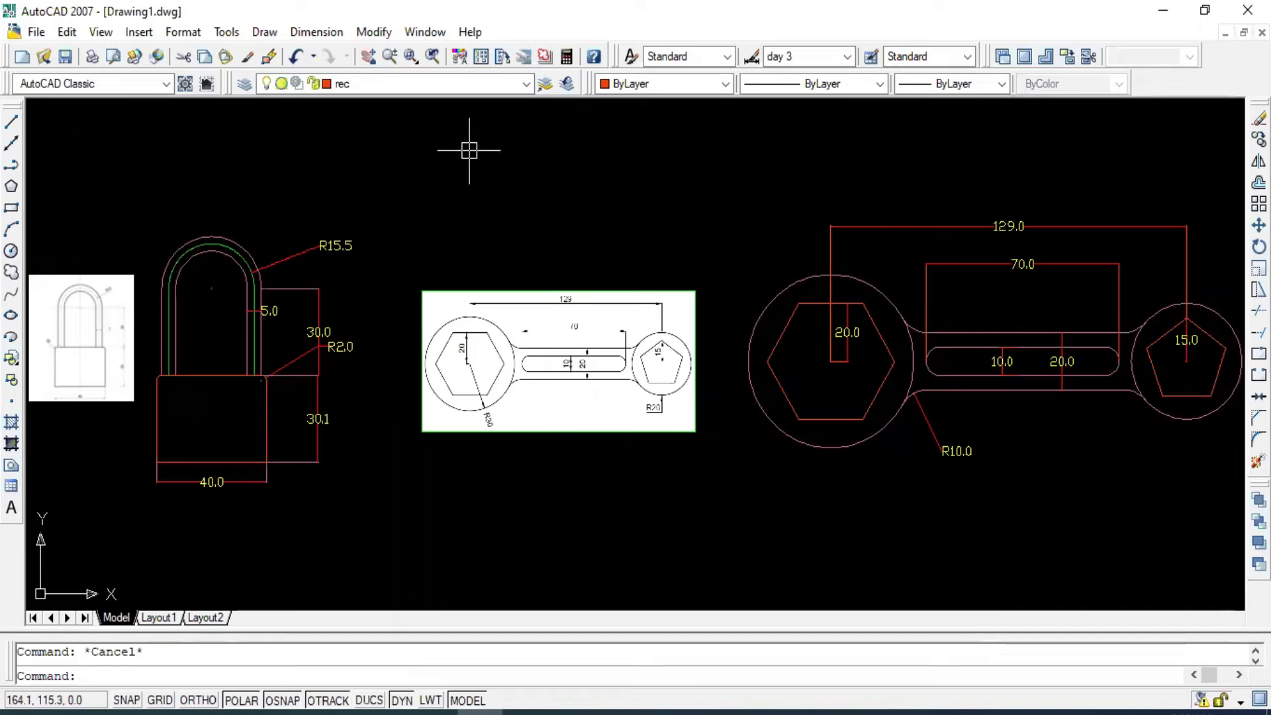
left_click(468, 31)
left_click(466, 32)
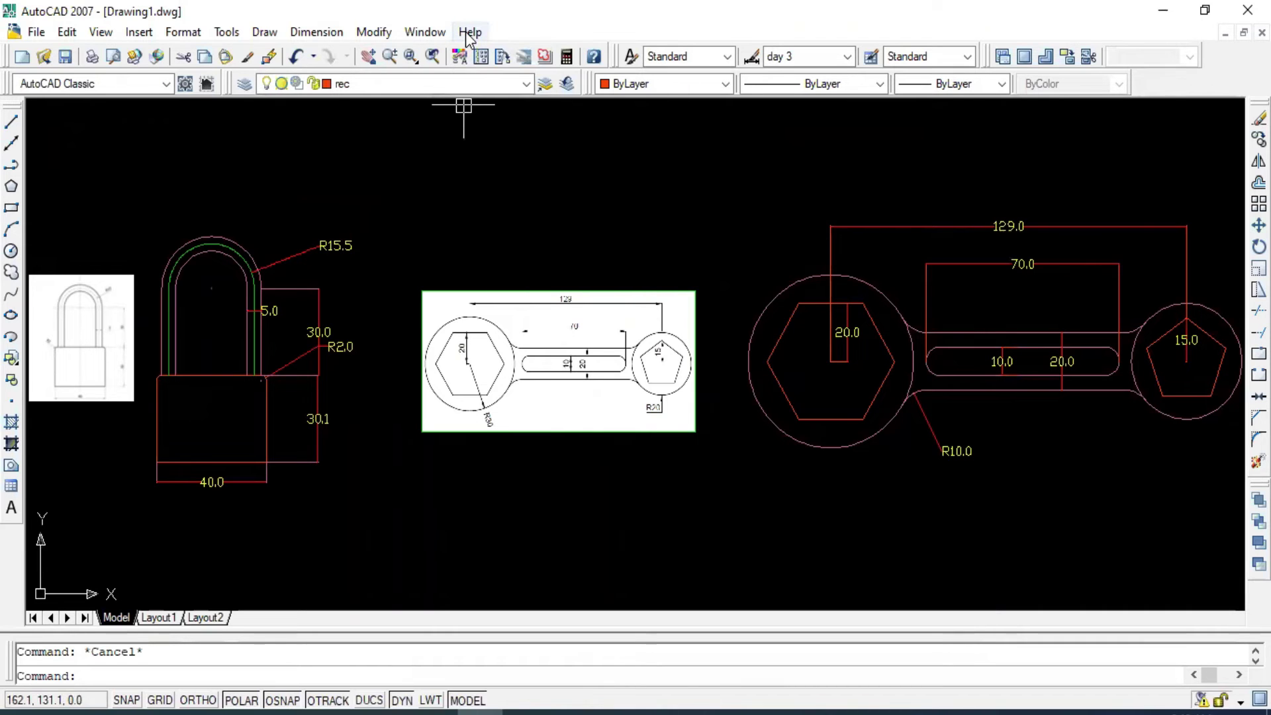
left_click(466, 32)
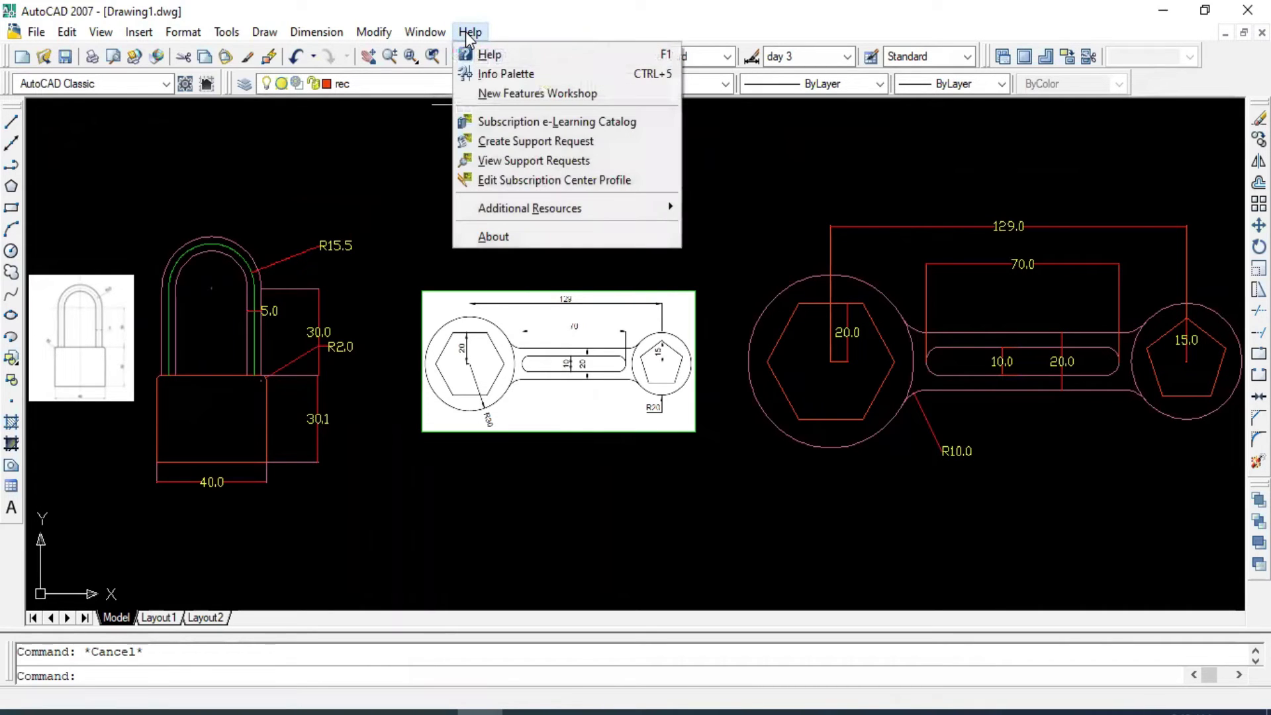
left_click(466, 32)
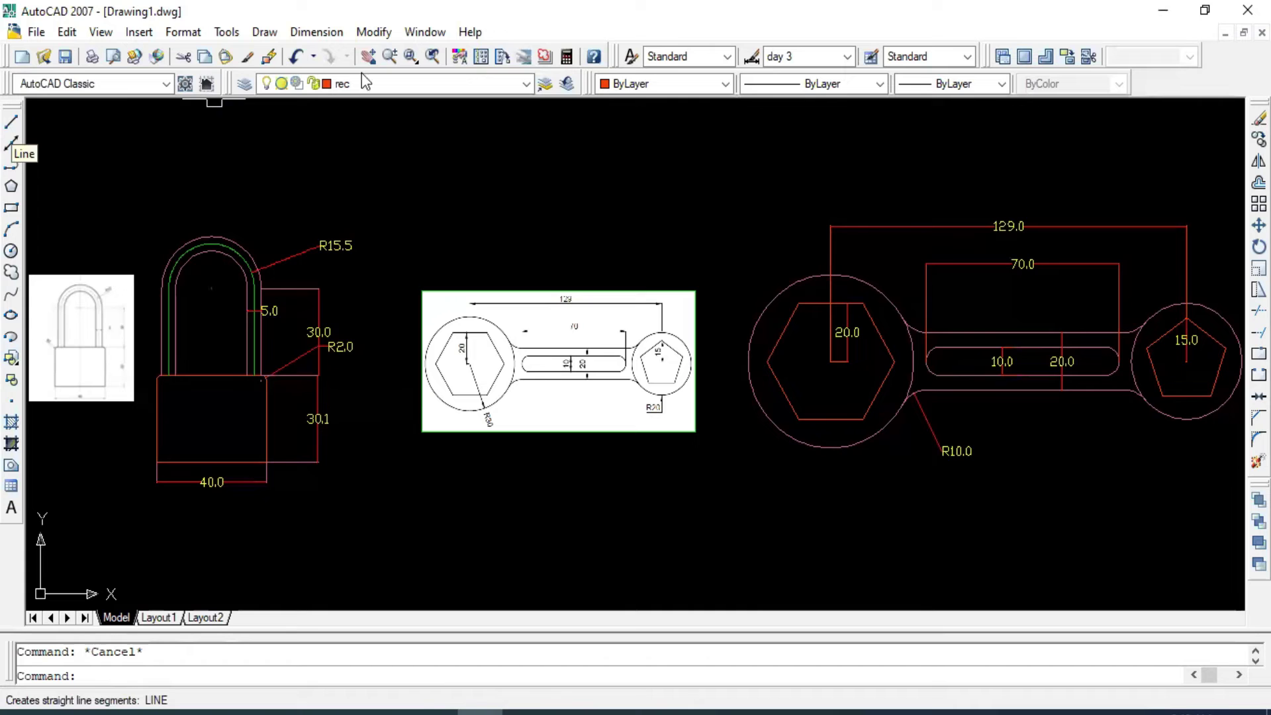
left_click(468, 32)
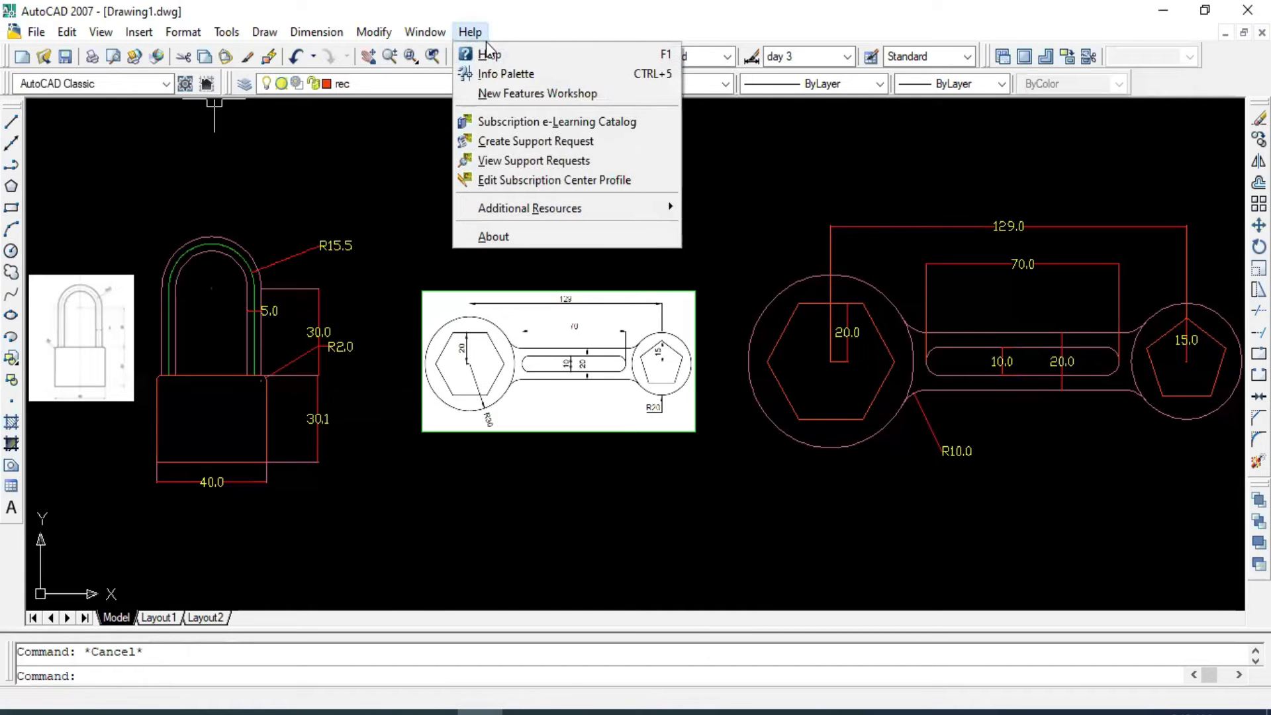
left_click(496, 48)
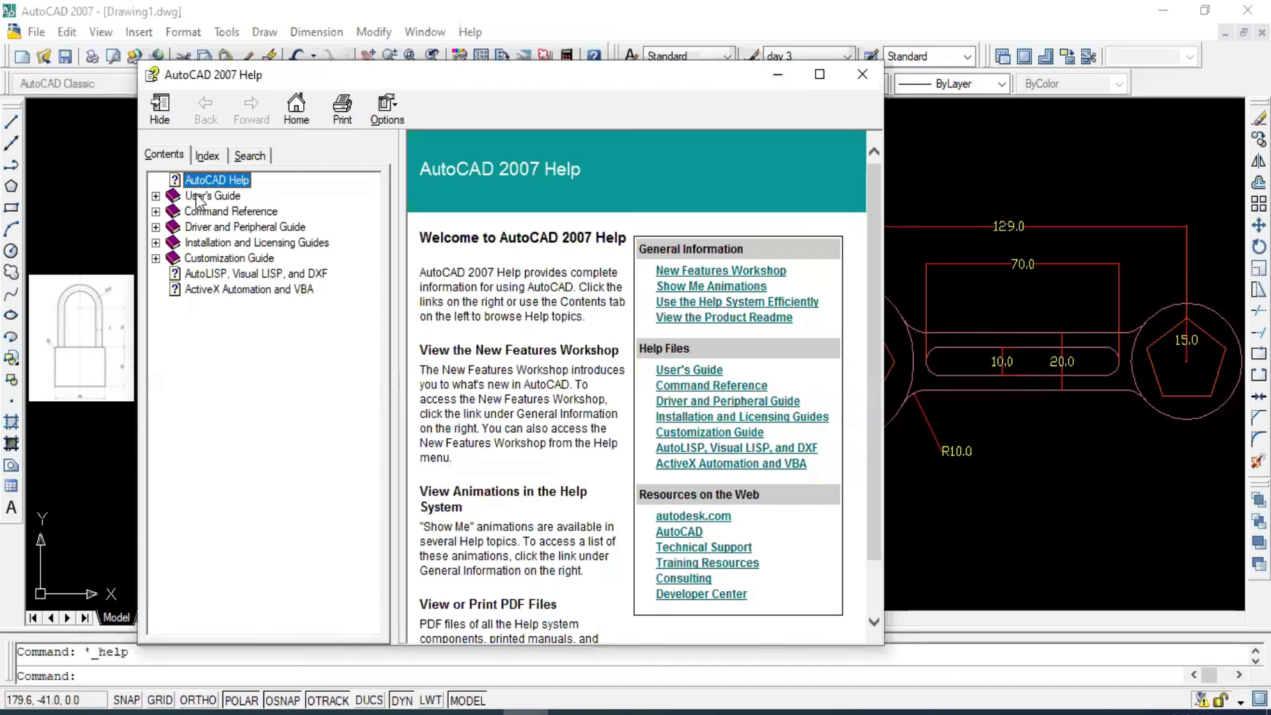
Expand Command Reference > Commands > F Commands in the Help contents.
left_click(155, 212)
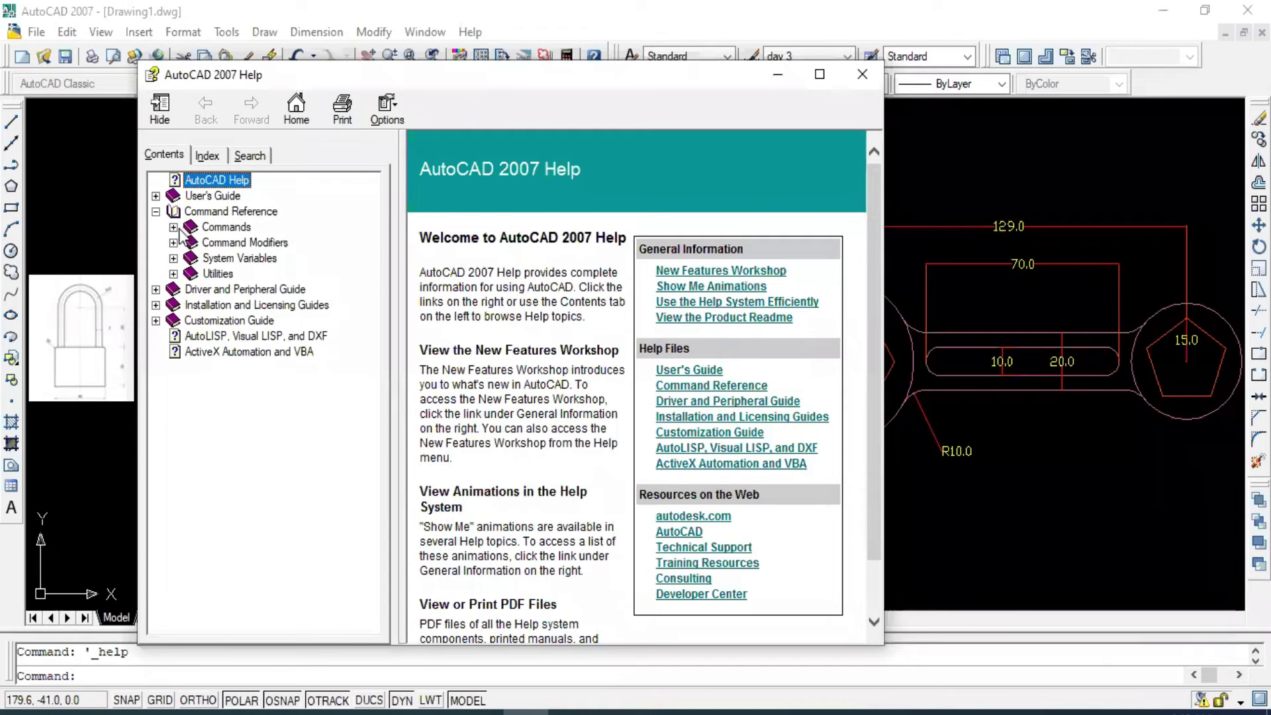
left_click(174, 227)
scroll(233, 274, "down", 2)
scroll(235, 275, "up", 2)
scroll(236, 277, "down", 2)
scroll(214, 299, "up", 1)
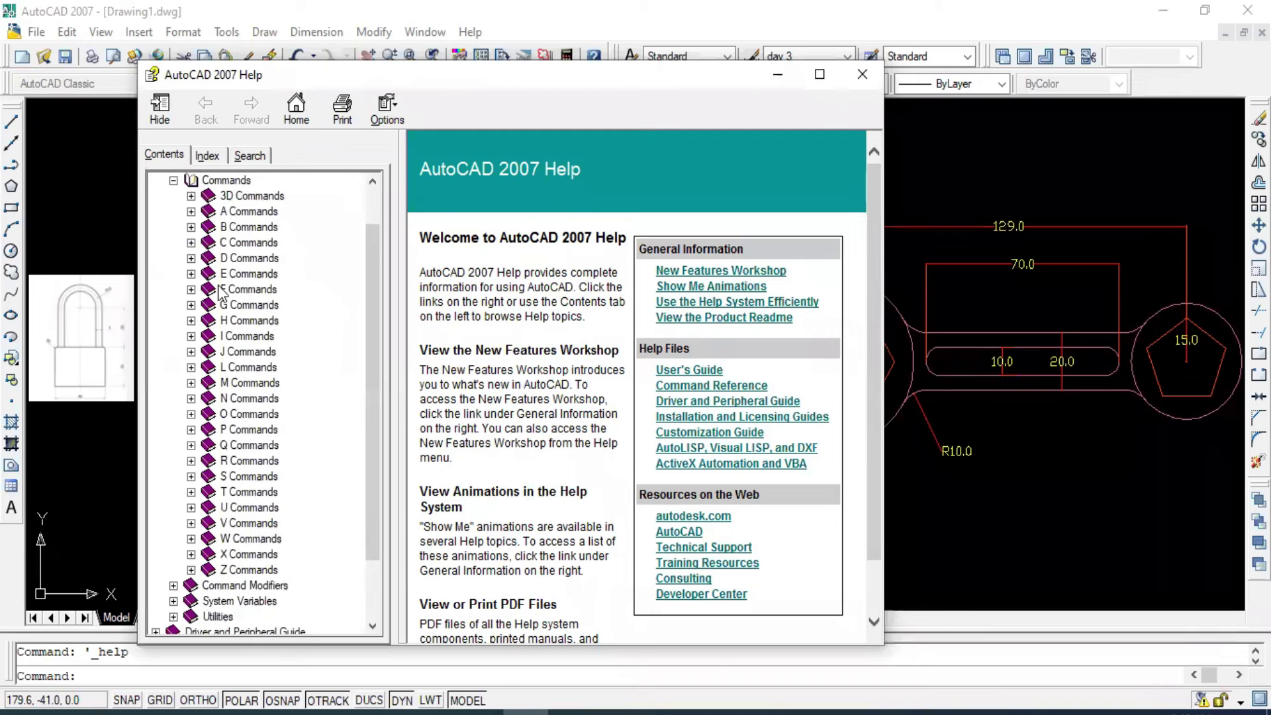
left_click(192, 290)
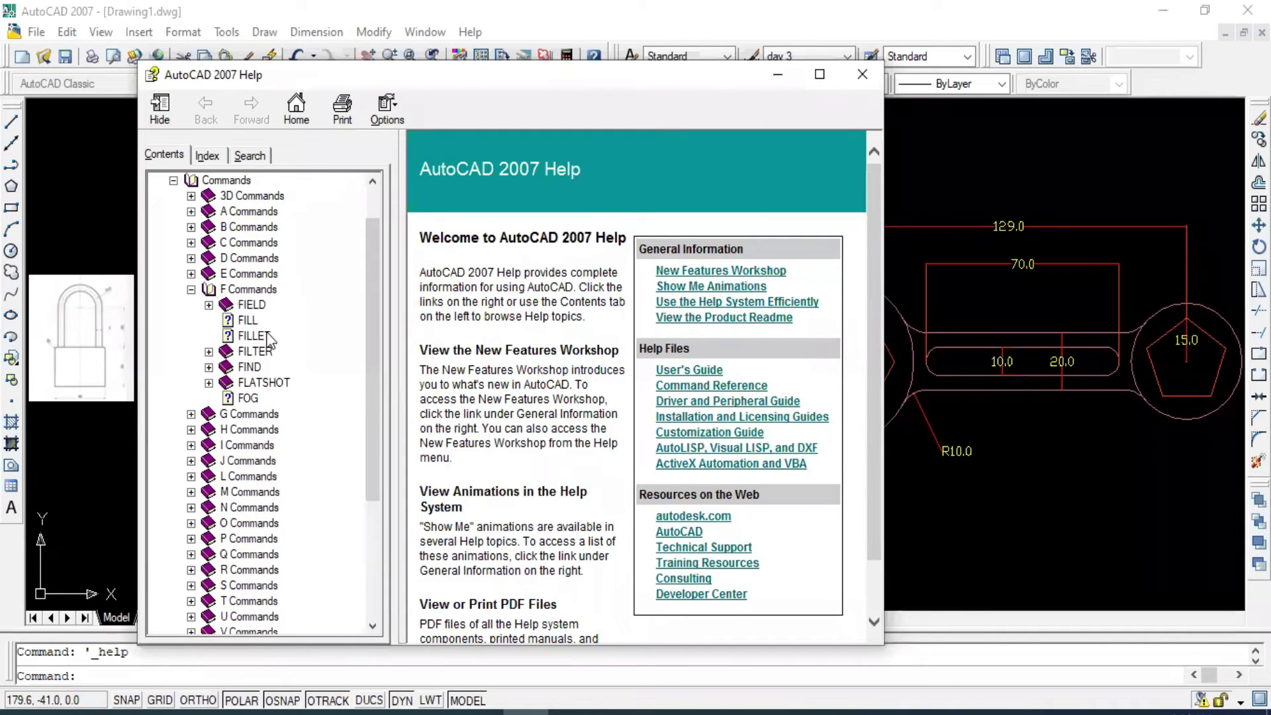
Scroll through the FILLET entry, then close the Help window.
scroll(513, 324, "down", 2)
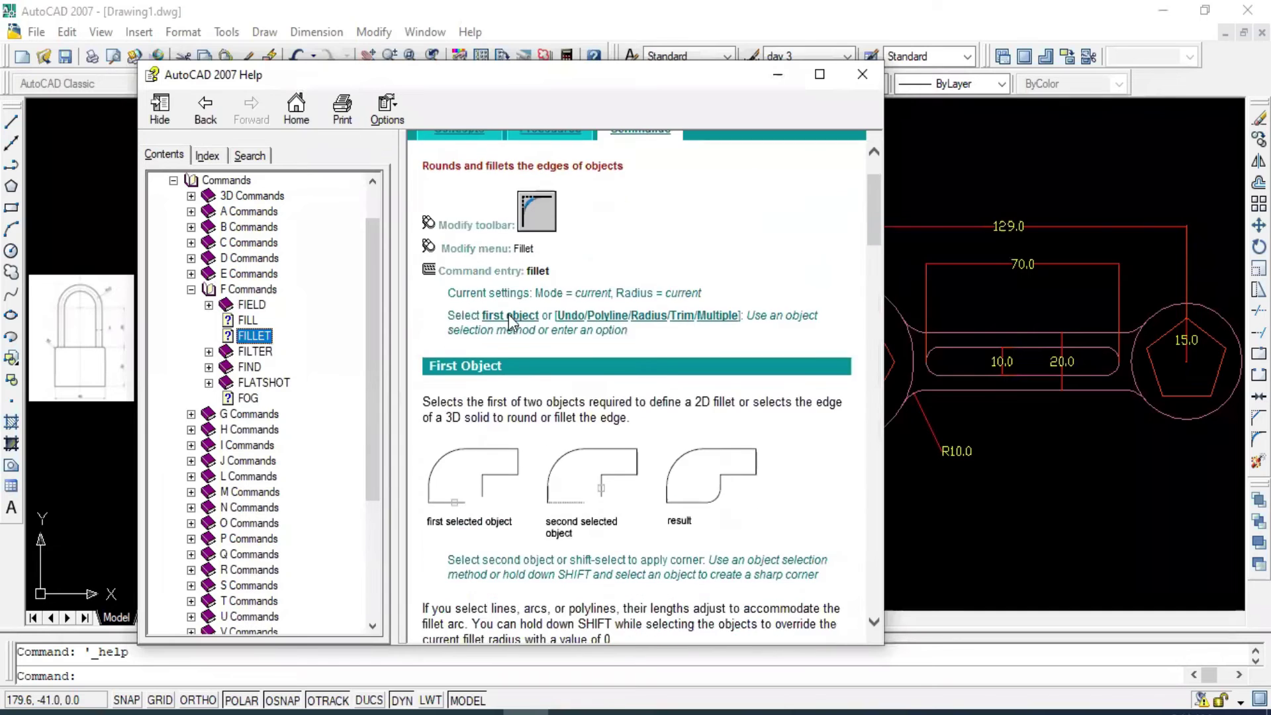
scroll(463, 310, "down", 6)
scroll(626, 316, "down", 5)
scroll(626, 316, "down", 5)
scroll(695, 265, "up", 3)
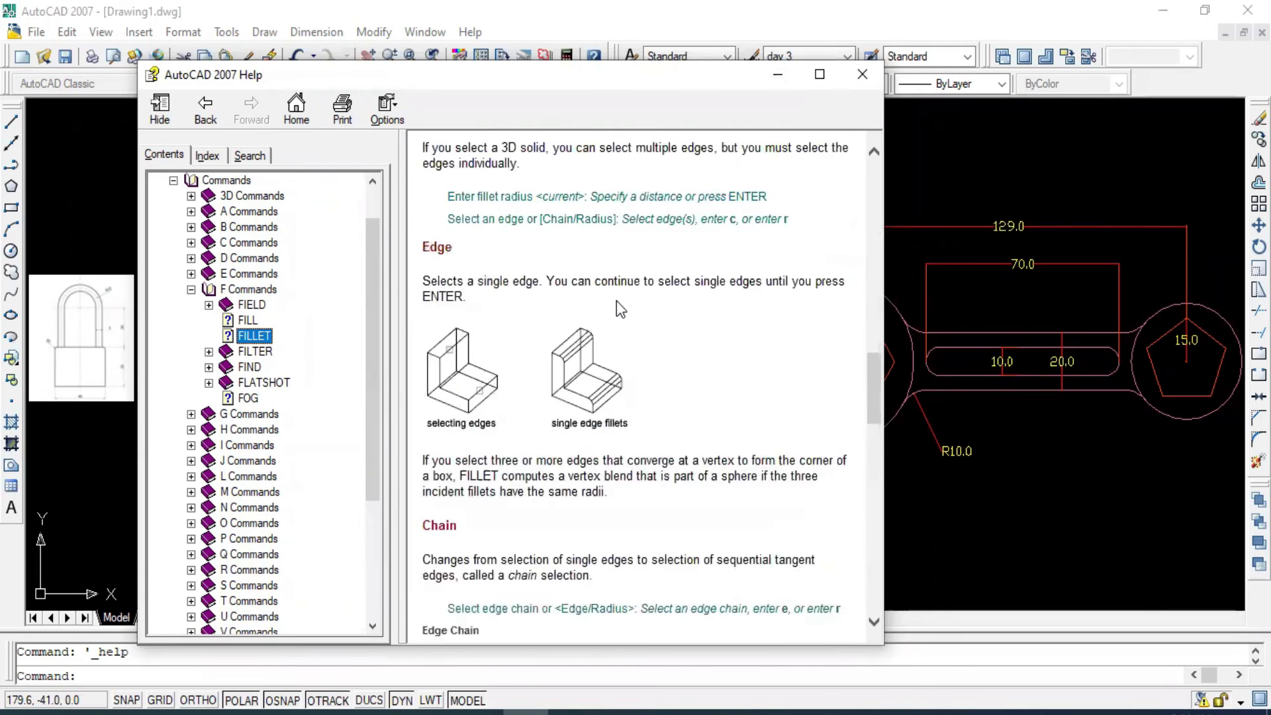
scroll(794, 166, "up", 5)
scroll(854, 106, "up", 3)
left_click(855, 84)
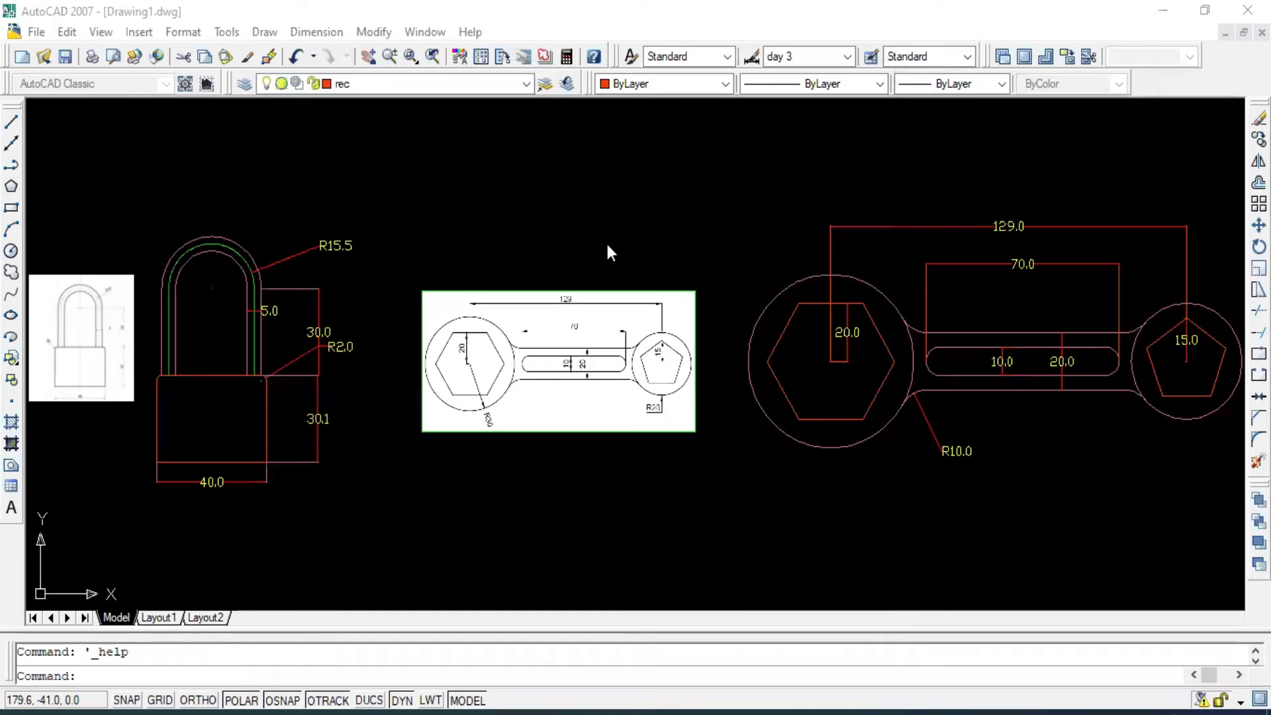
Cancel the pending help command and browse the Insert menu toward Raster Image Reference.
scroll(442, 269, "up", 1)
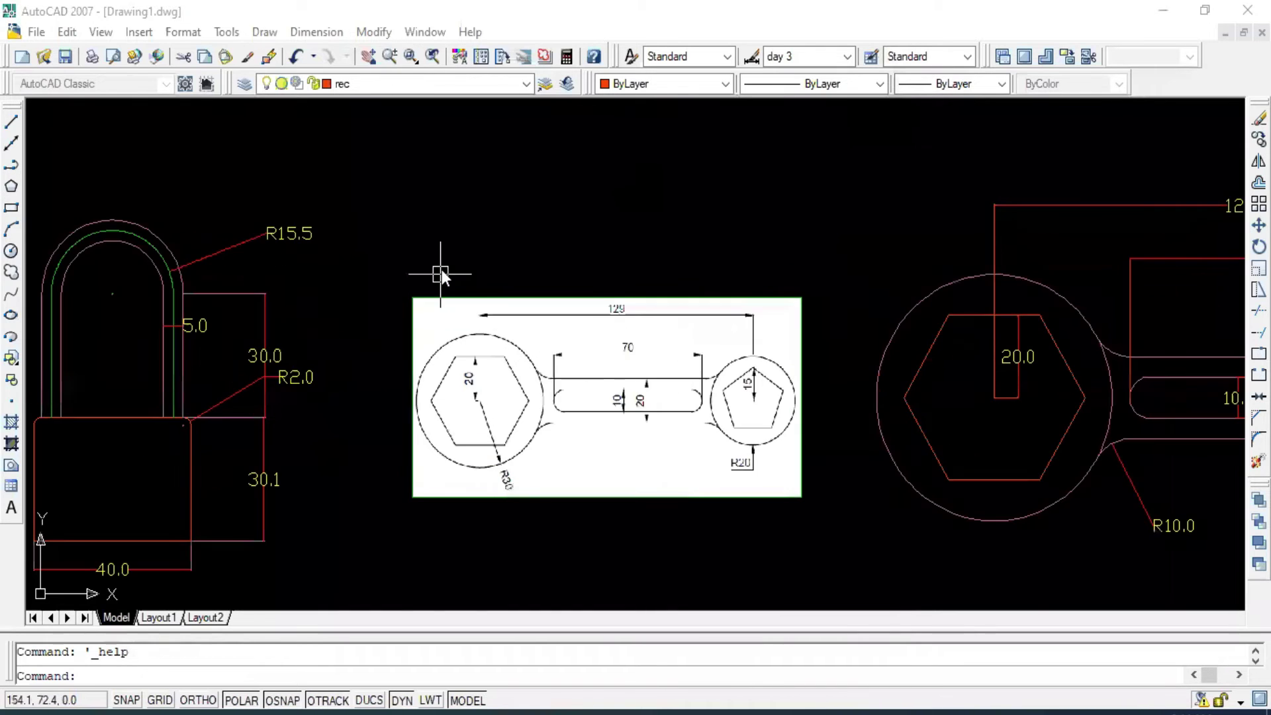
scroll(442, 268, "down", 2)
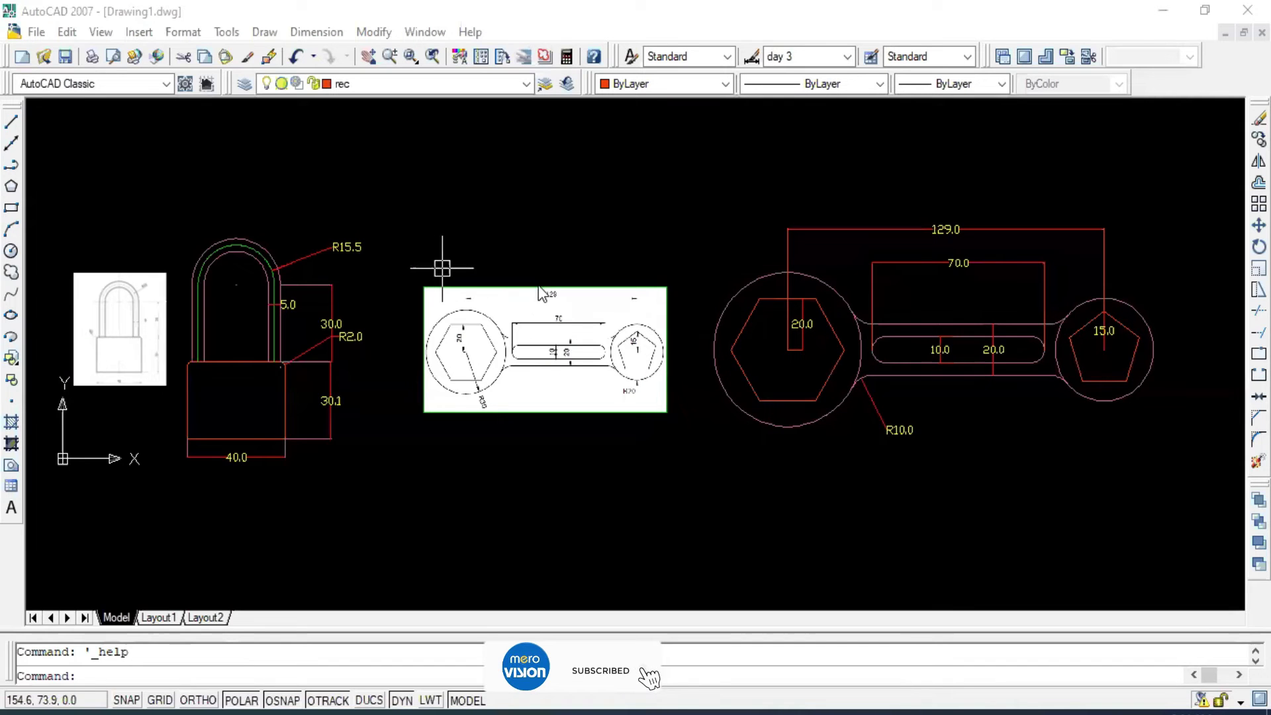
key("Escape")
middle_click_drag(298, 122, 281, 106)
left_click(138, 33)
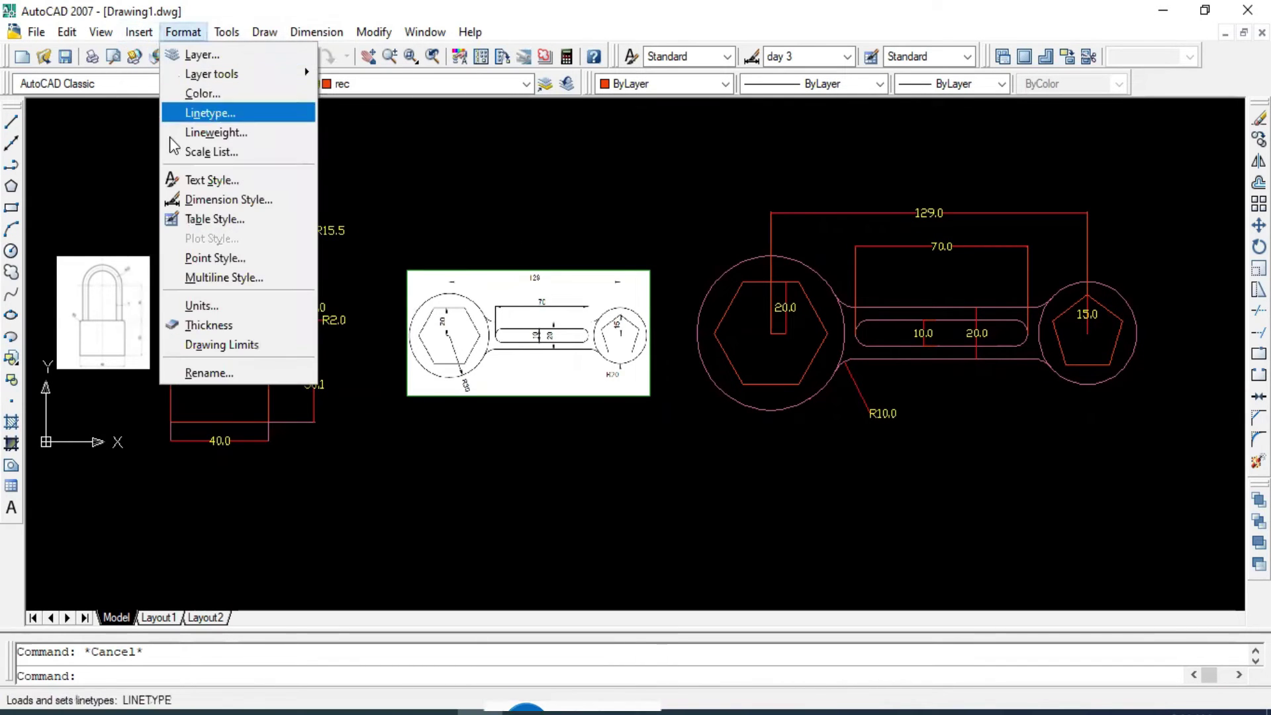
left_click(137, 33)
left_click(138, 33)
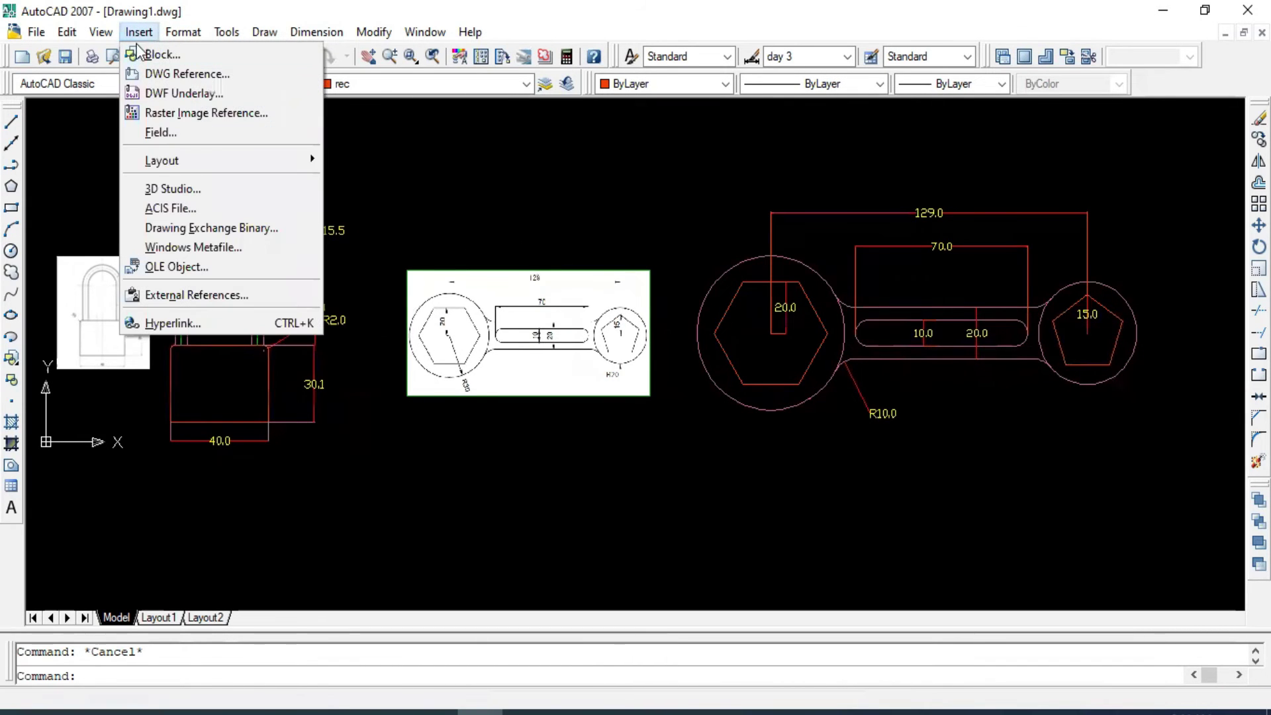
left_click(174, 119)
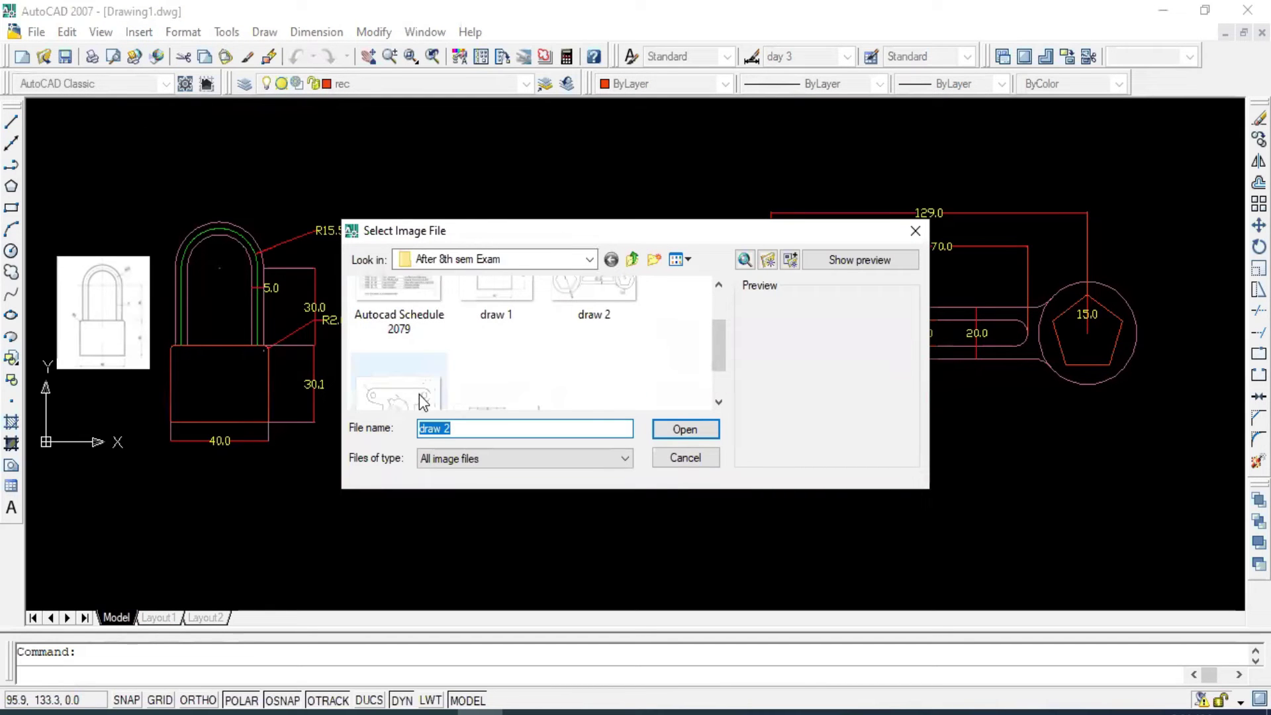
scroll(661, 328, "down", 2)
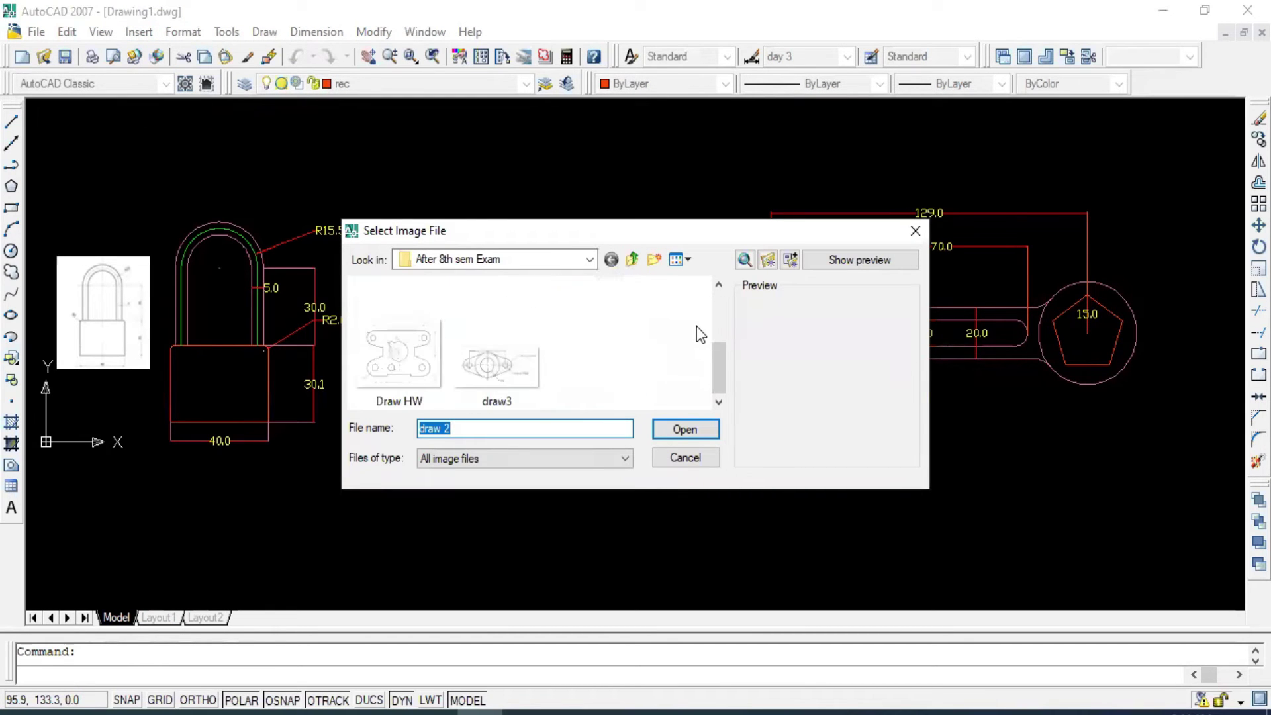
left_click(492, 376)
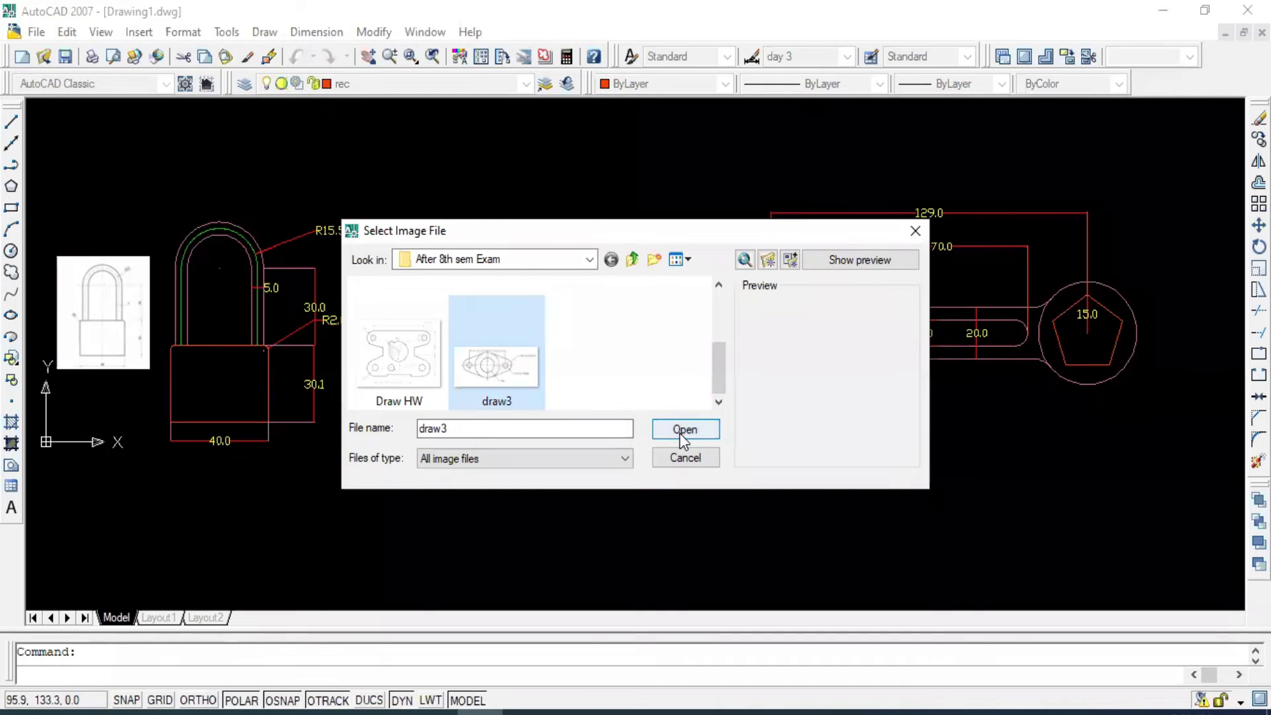
left_click(684, 430)
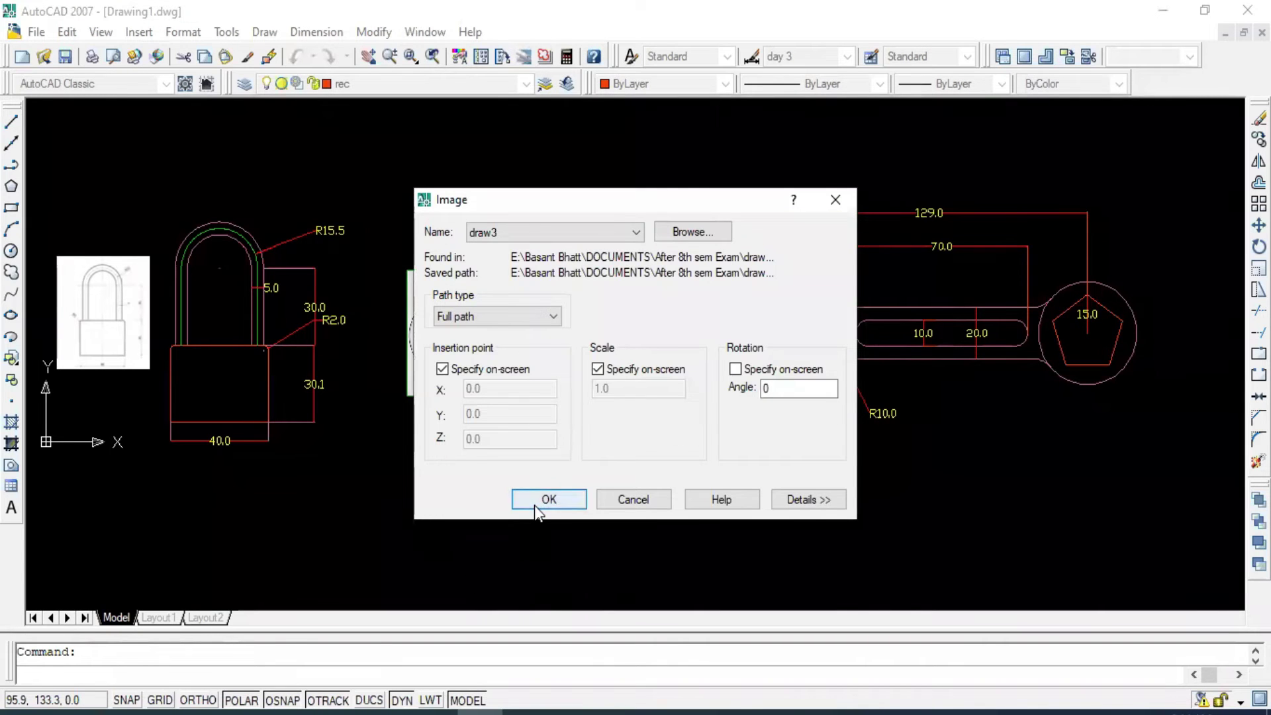
left_click(539, 500)
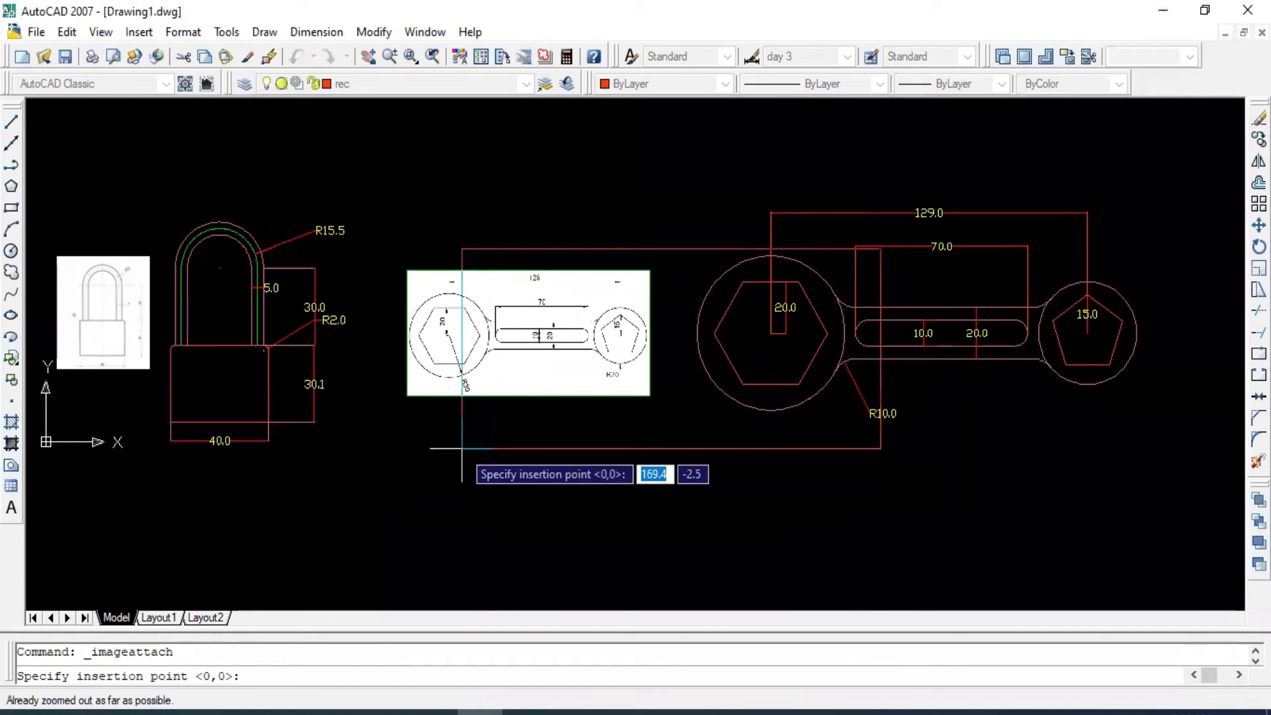
scroll(559, 384, "up", 1)
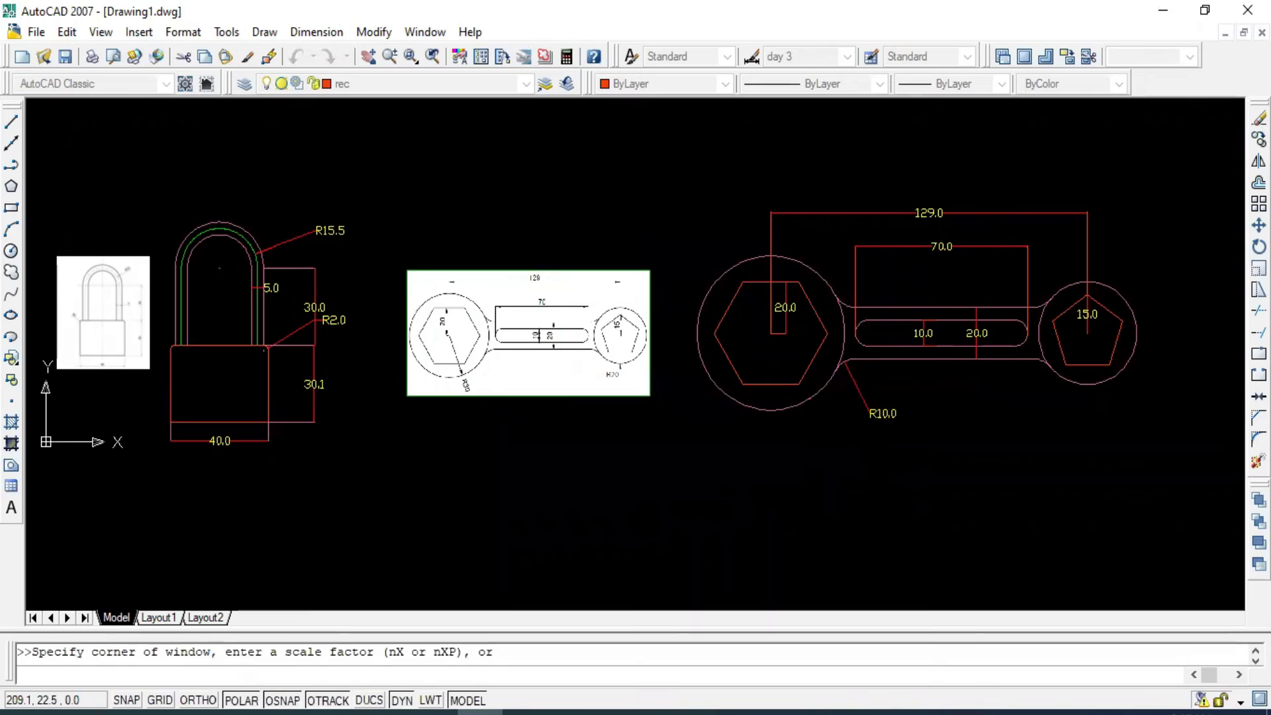
scroll(516, 450, "up", 2)
scroll(522, 488, "up", 6)
scroll(522, 488, "down", 5)
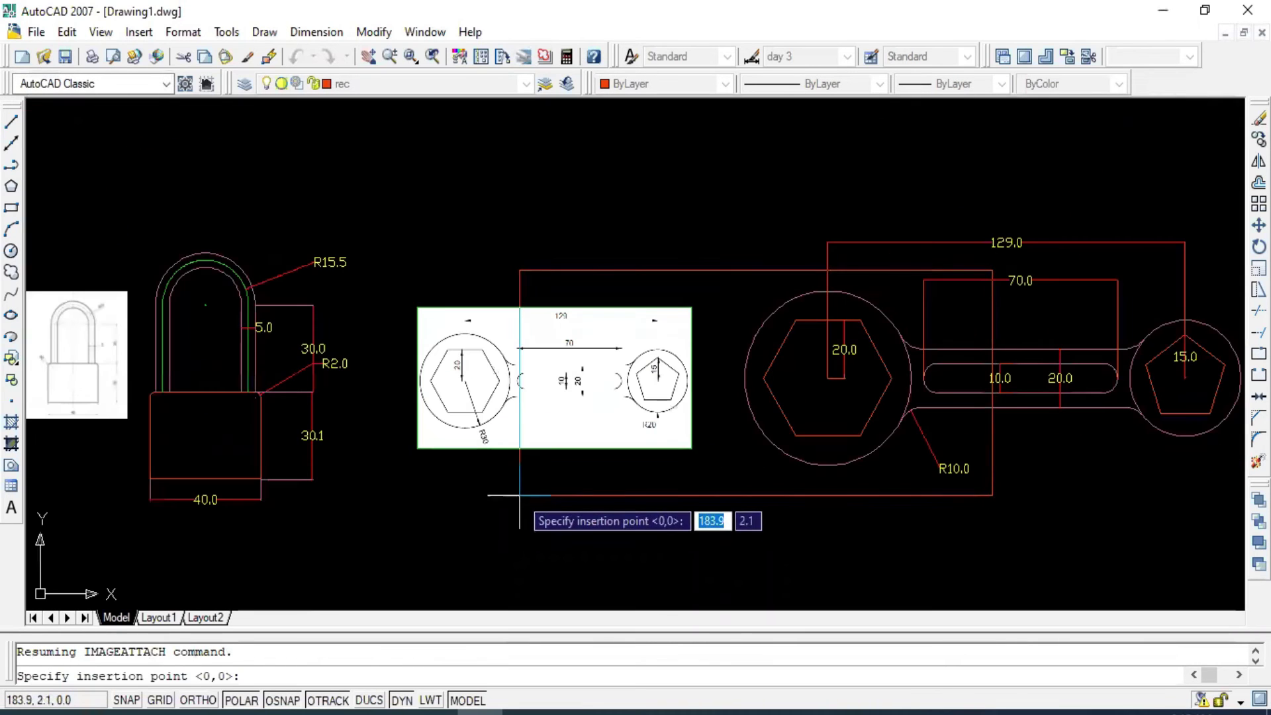
scroll(459, 363, "up", 2)
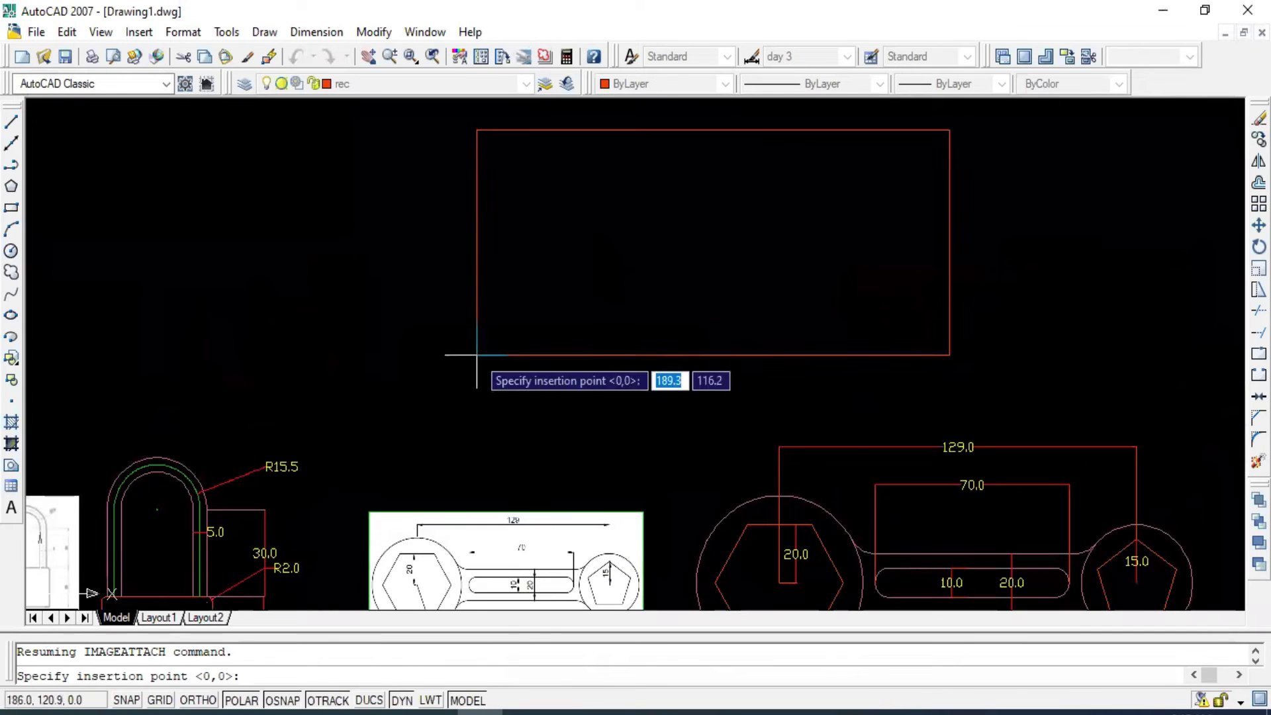
left_click(369, 361)
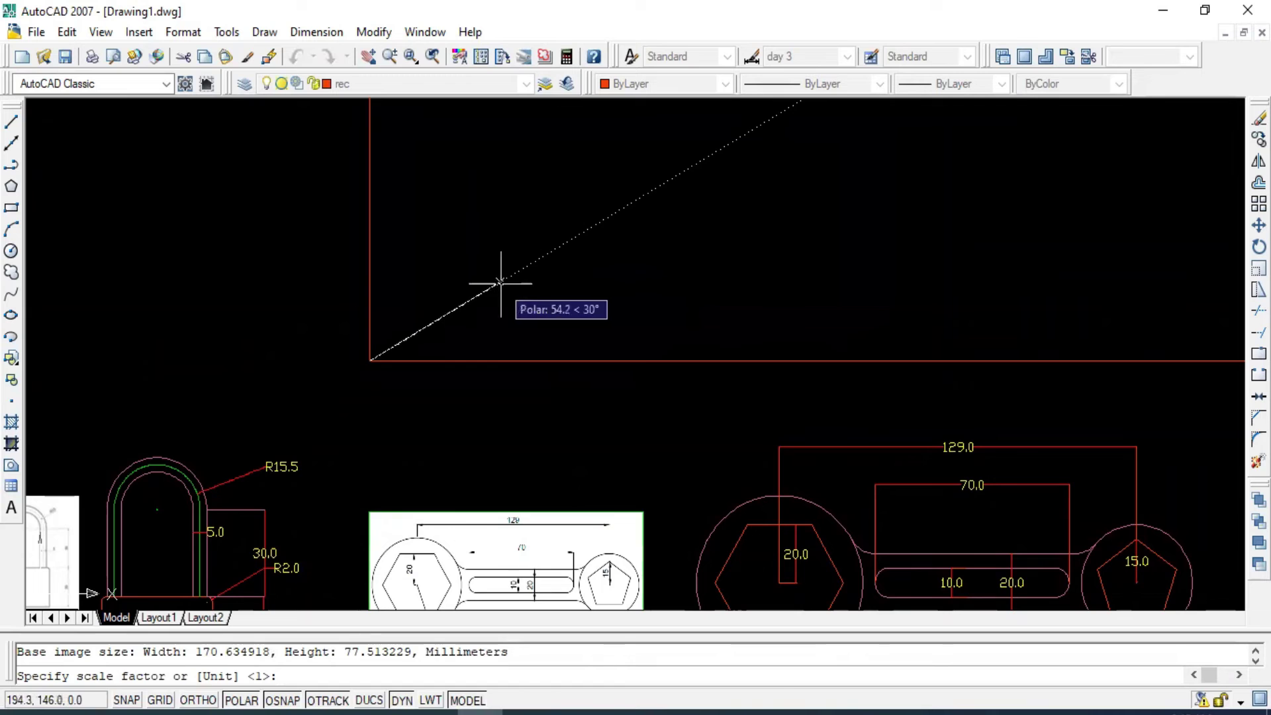
middle_click(473, 334)
scroll(474, 334, "down", 2)
mouse_move(661, 128)
middle_mouse_down()
mouse_move(593, 320)
mouse_move(405, 360)
middle_mouse_up()
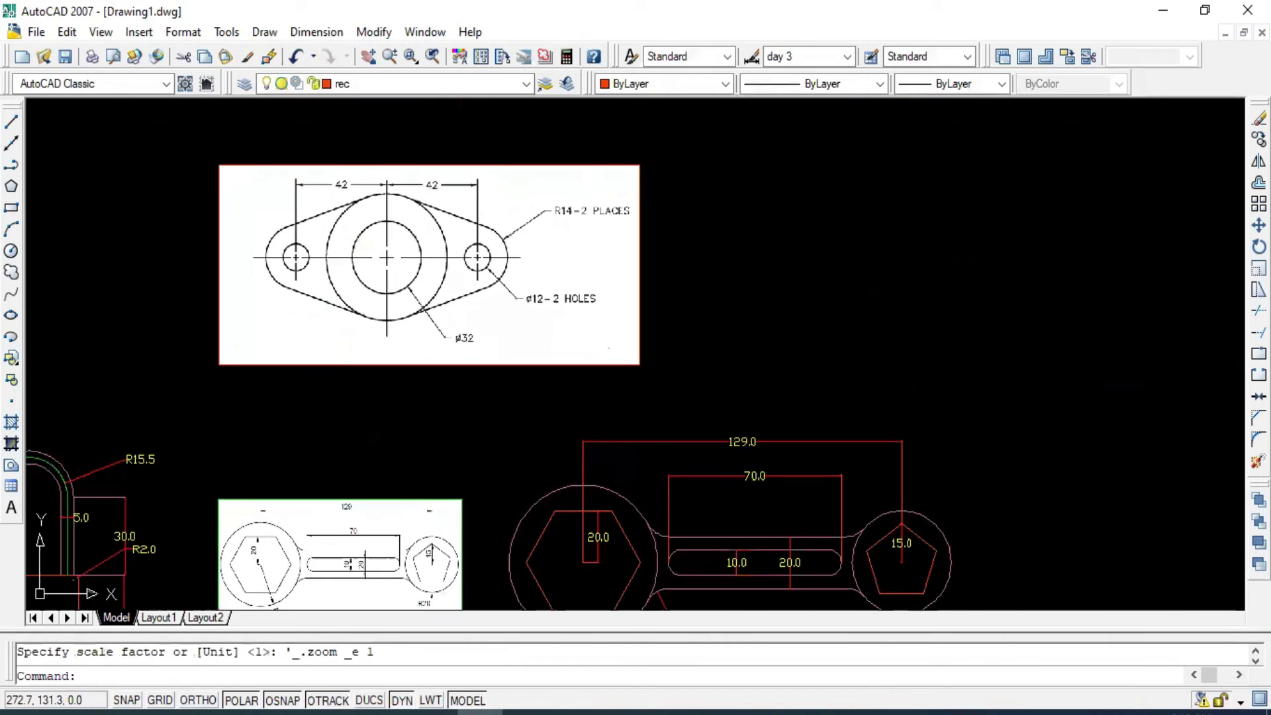
middle_click_drag(527, 299, 513, 305)
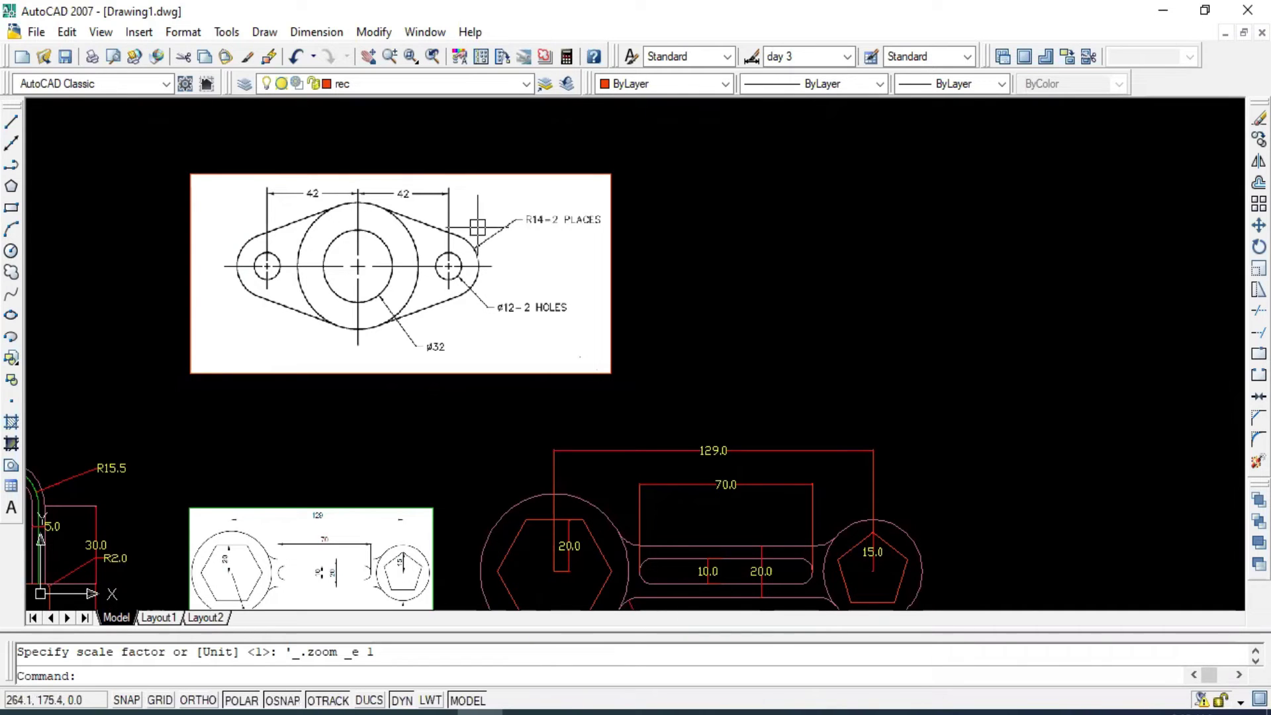
scroll(534, 207, "up", 1)
On layer 0, draw crossing horizontal and vertical xlines right of the flange, then restore ushap.
left_click(11, 142)
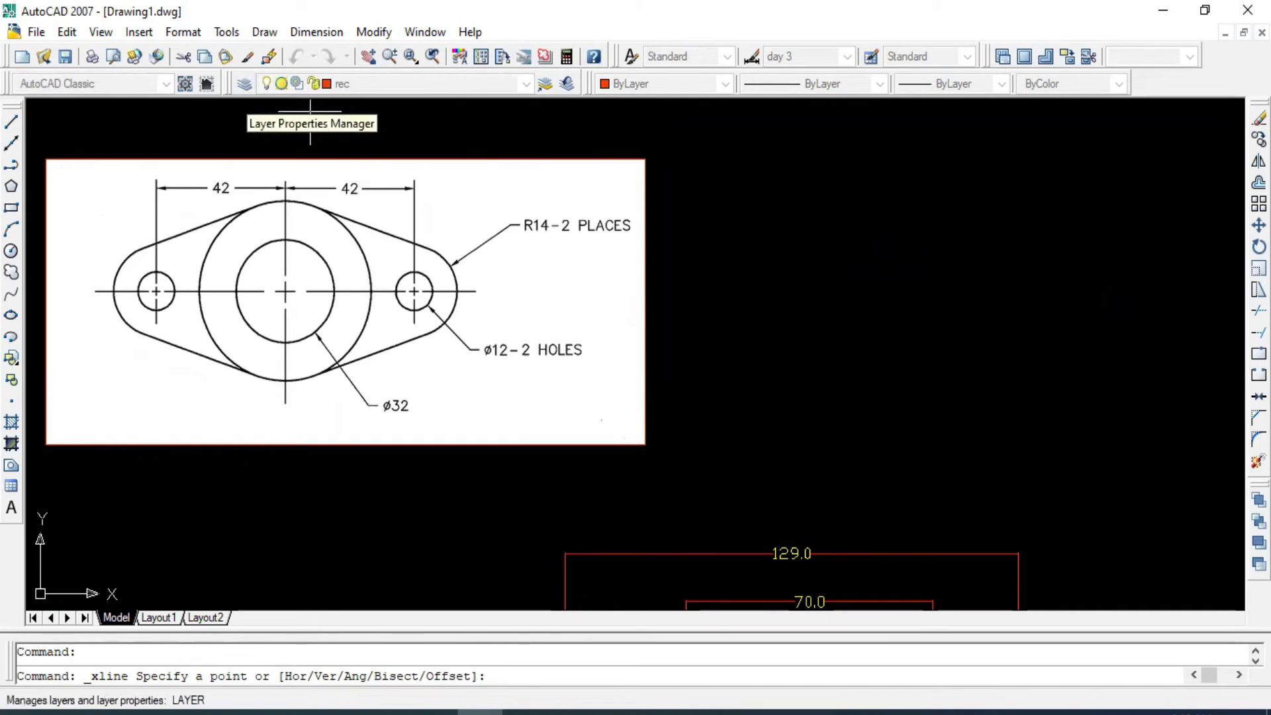
key("Escape")
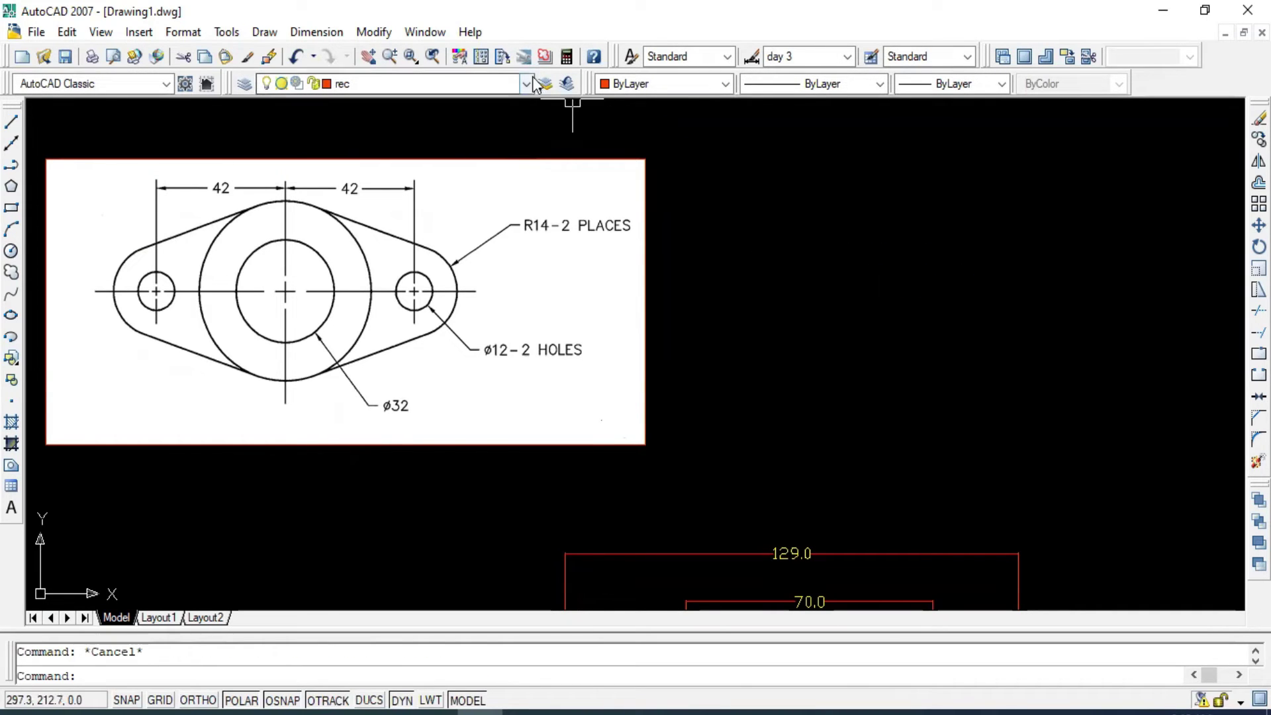
left_click(444, 84)
left_click(374, 102)
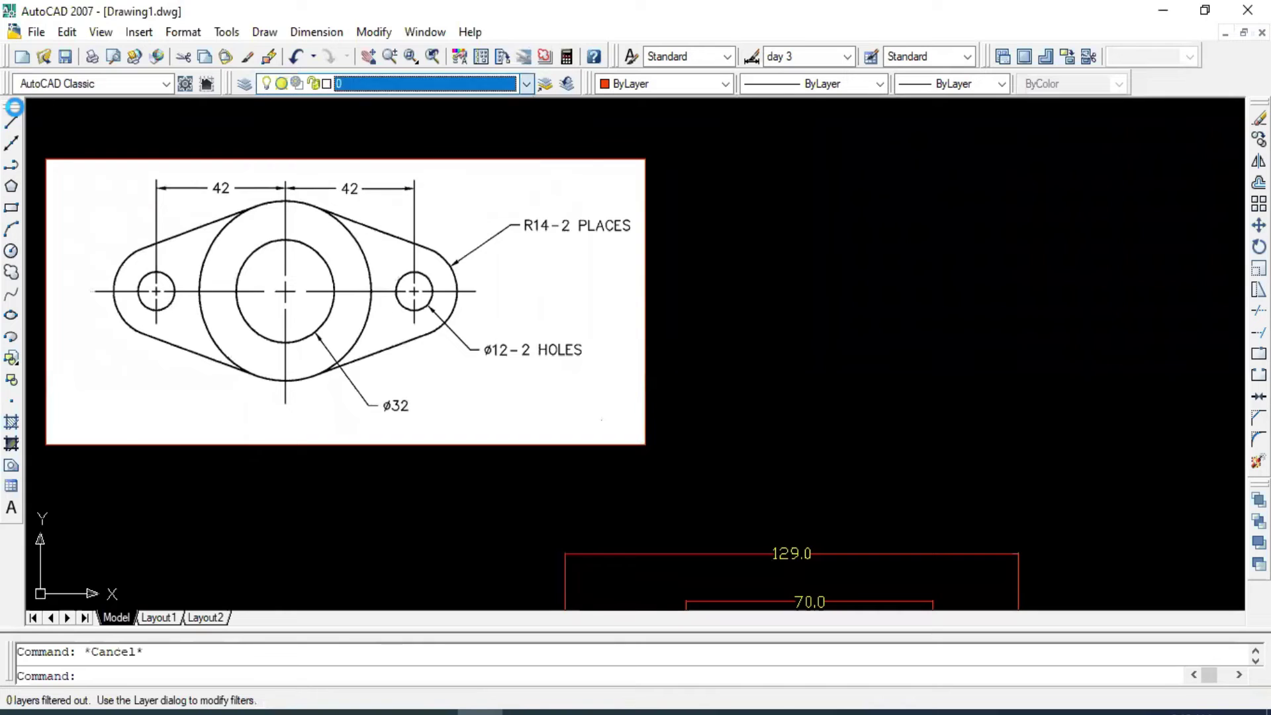
key("Return")
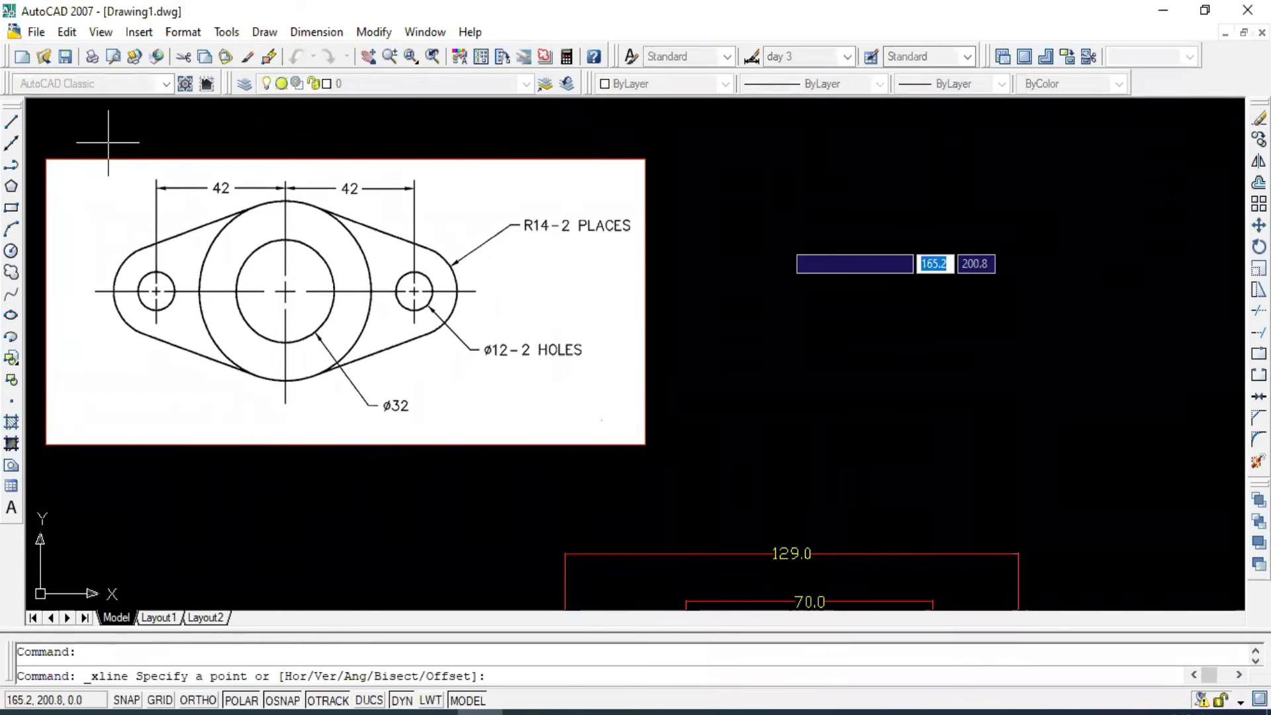
left_click(975, 285)
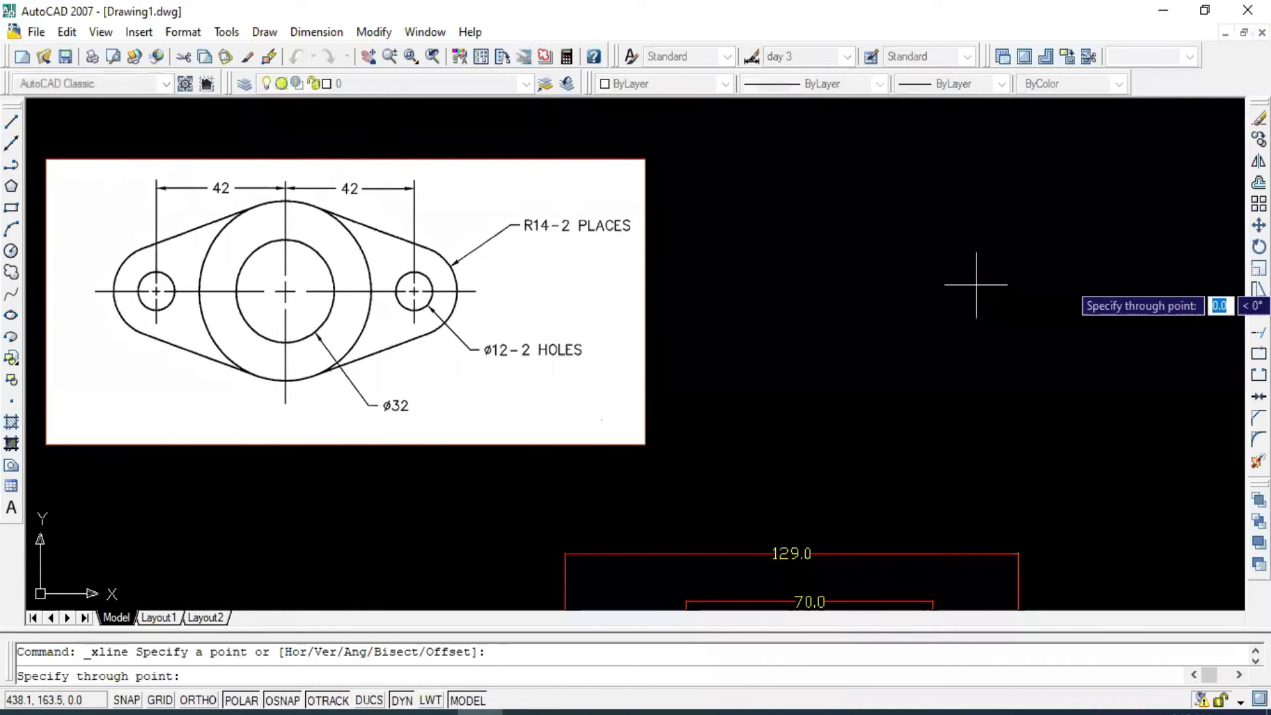
left_click(1078, 285)
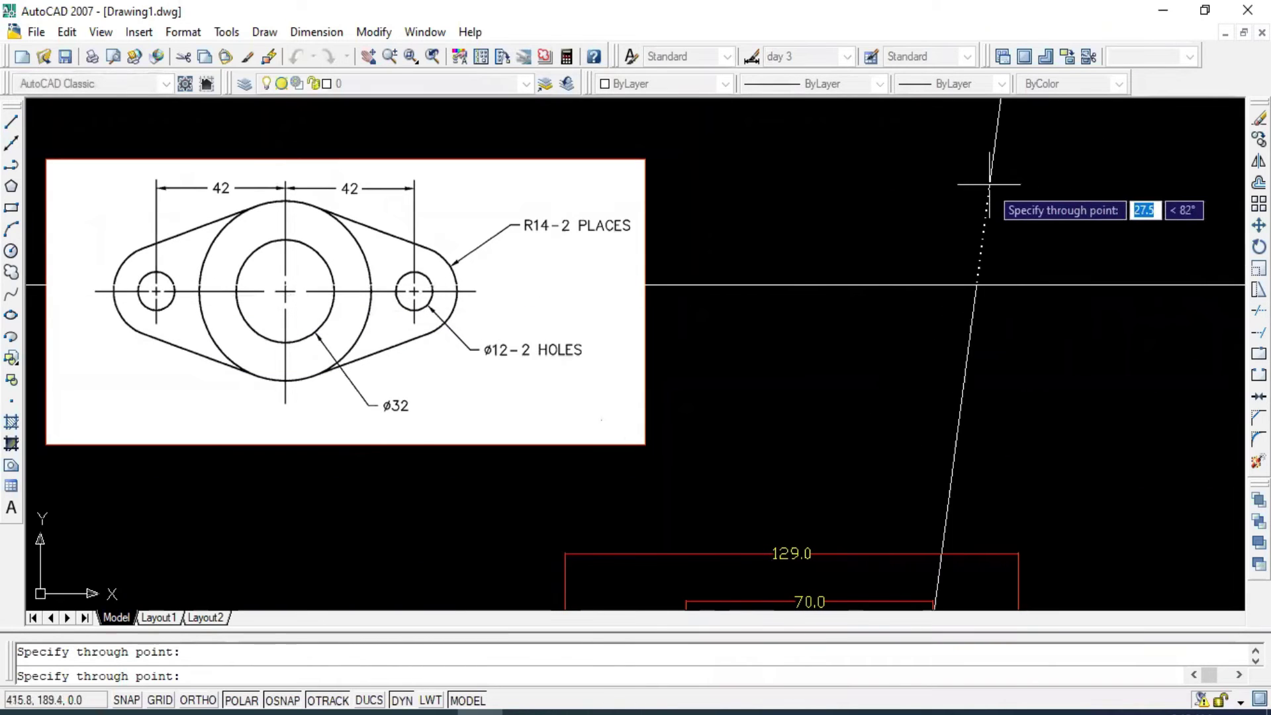
left_click(952, 198)
key("Escape")
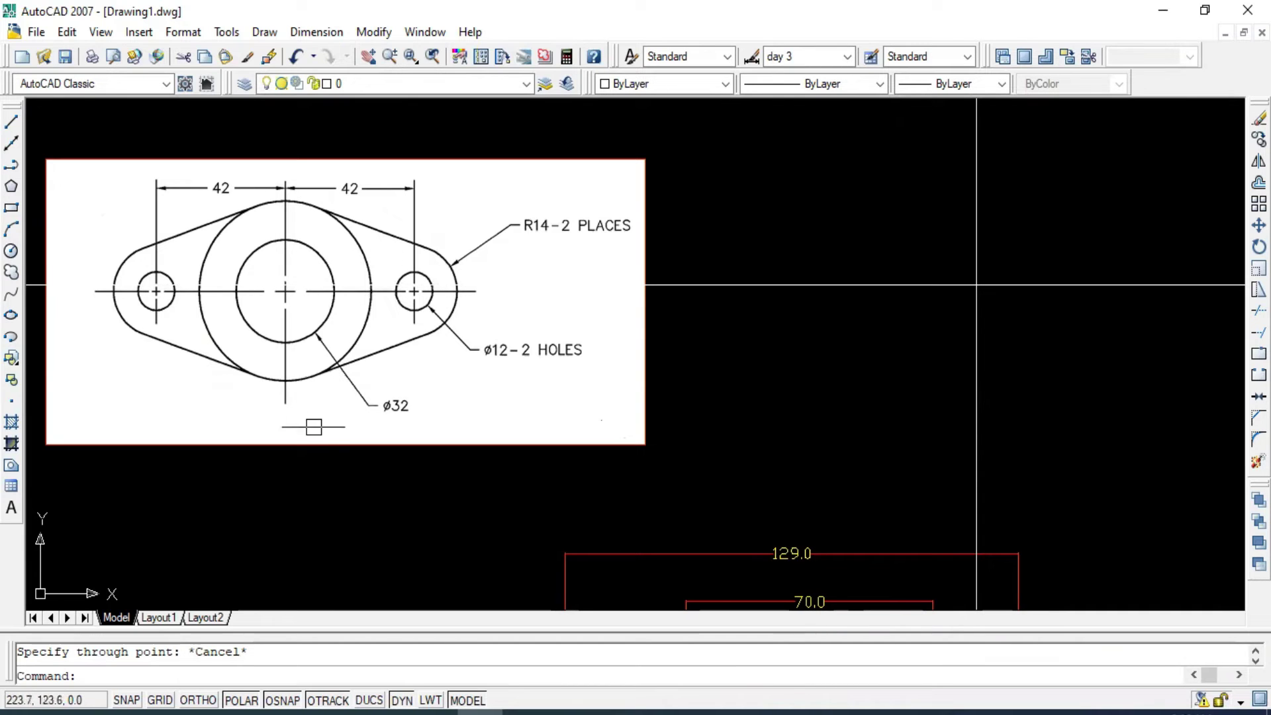
key("Escape")
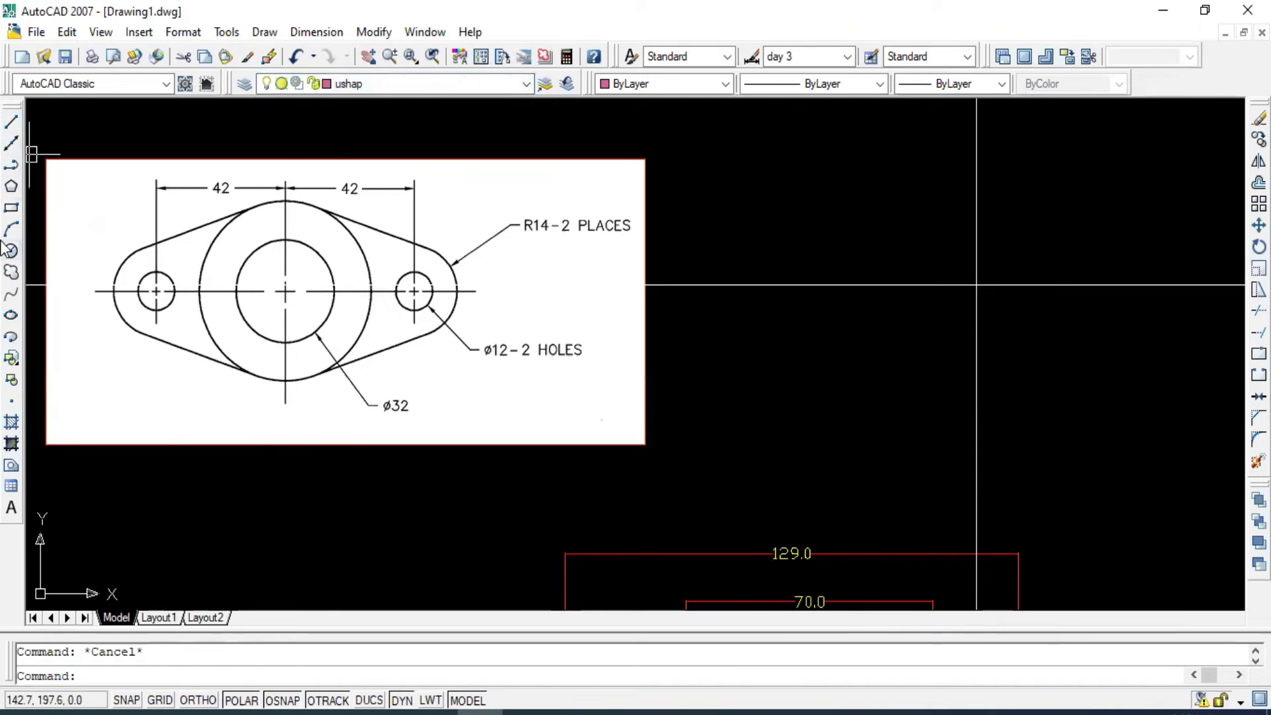
Draw a circle of diameter 32 centred on the construction-line crossing.
left_click(10, 250)
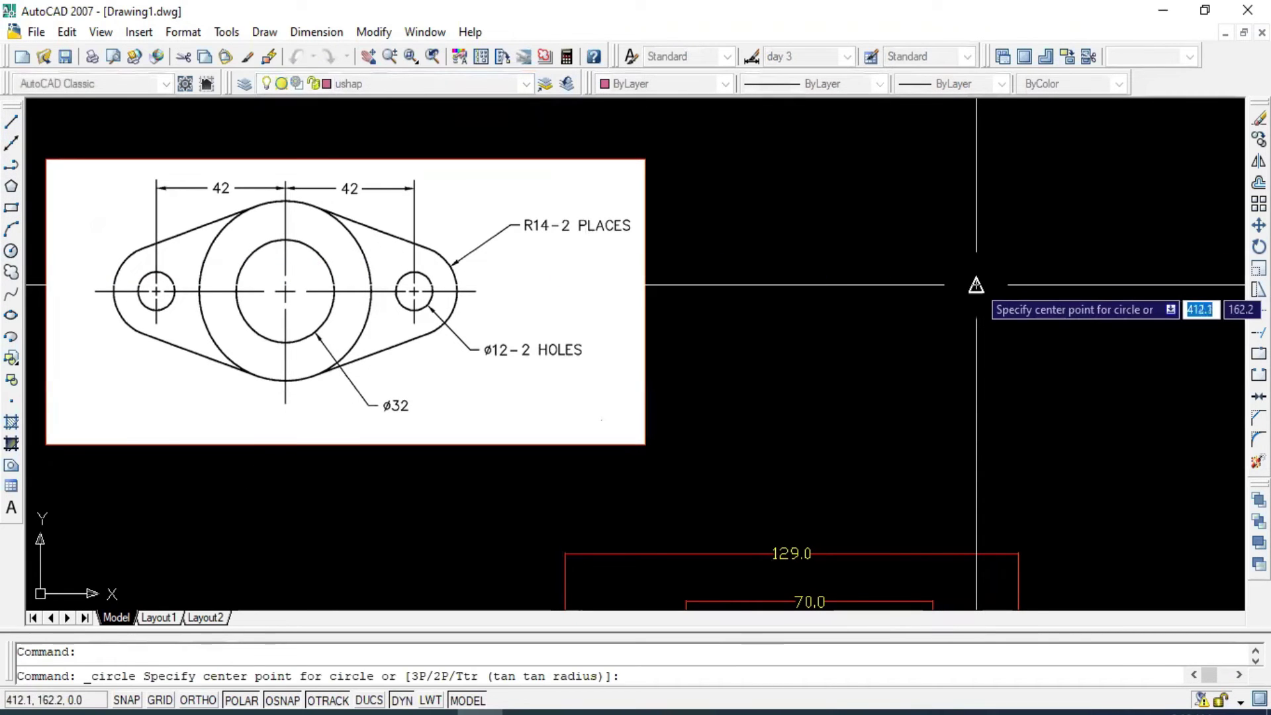
left_click(976, 284)
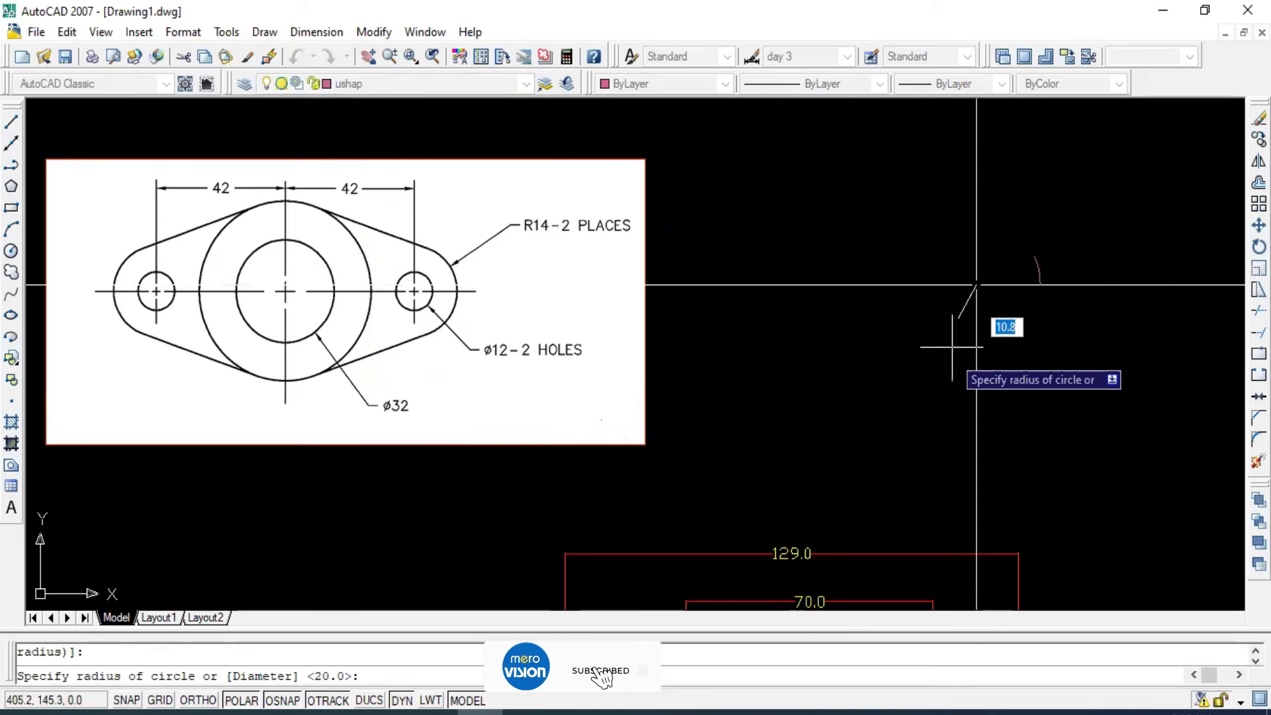
type("32")
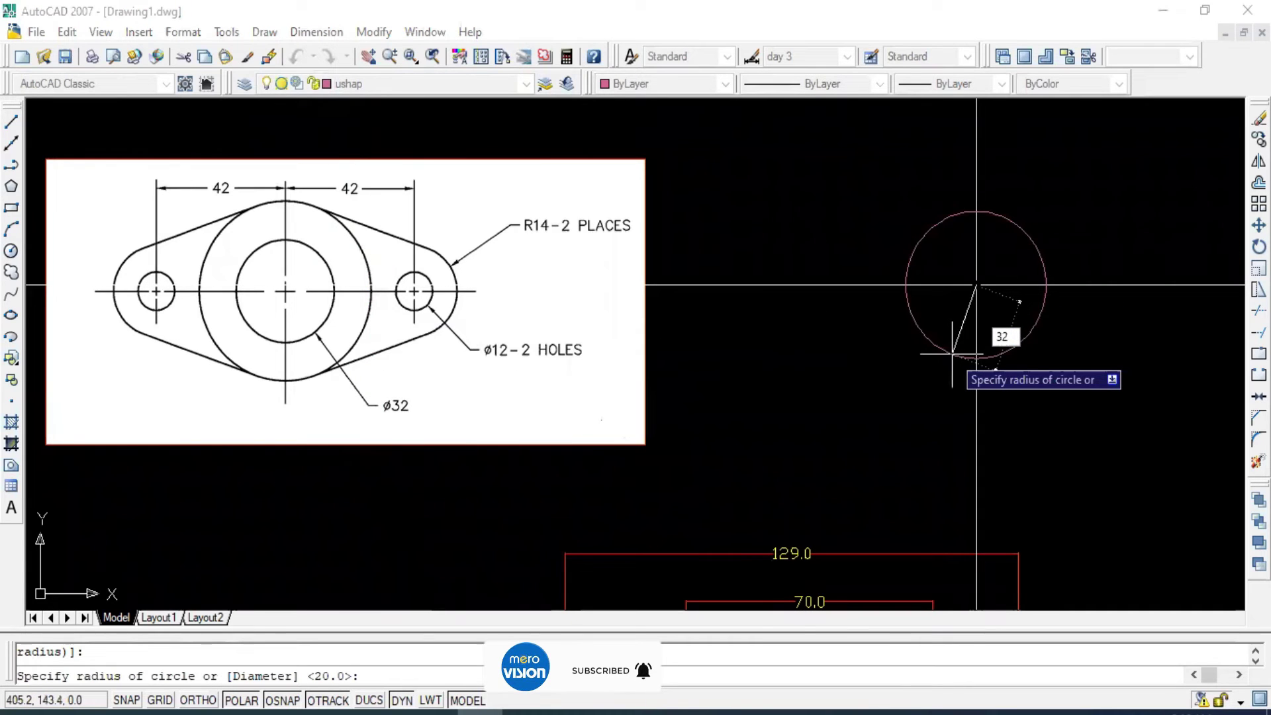
key("BackSpace")
key("BackSpace")
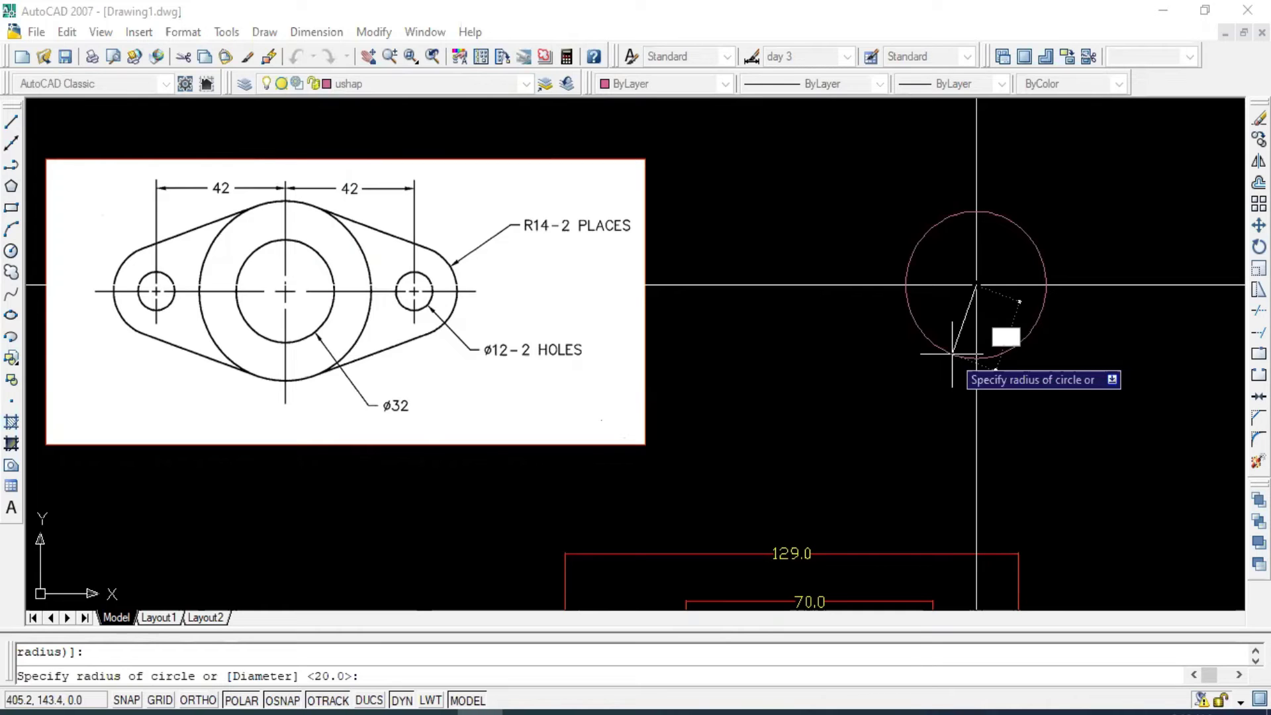
type("d")
key("Return")
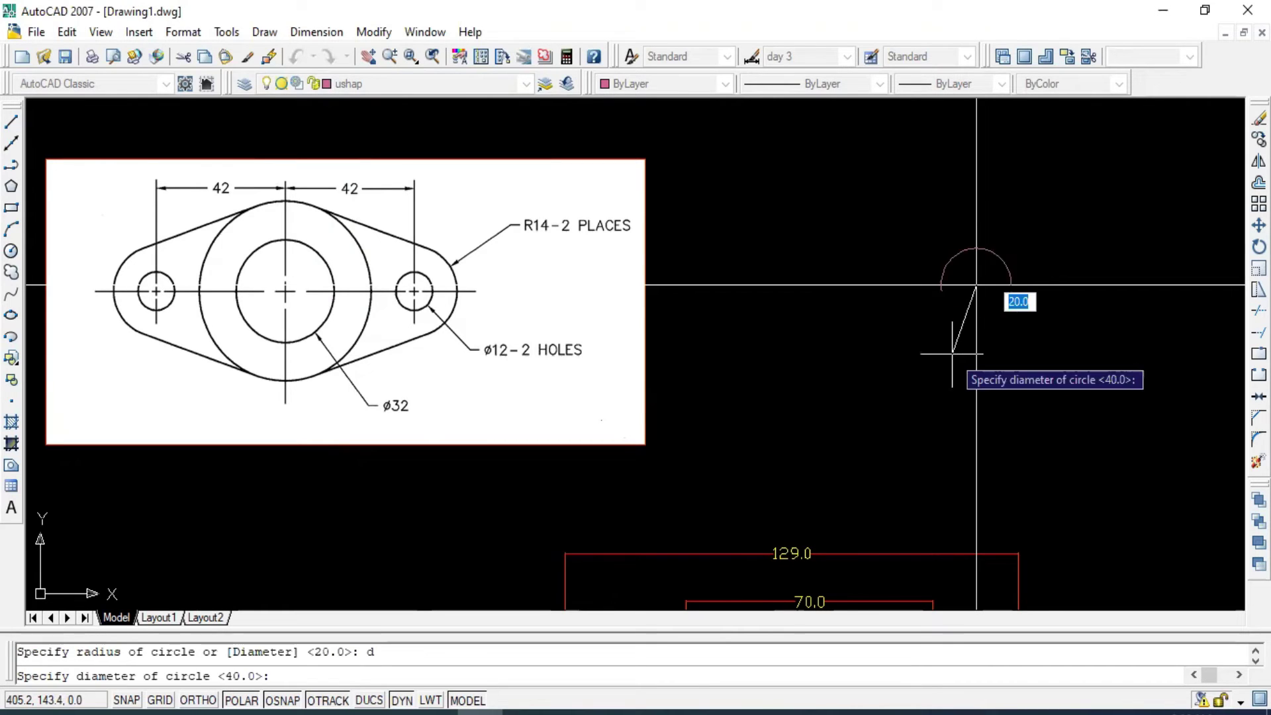
type("32")
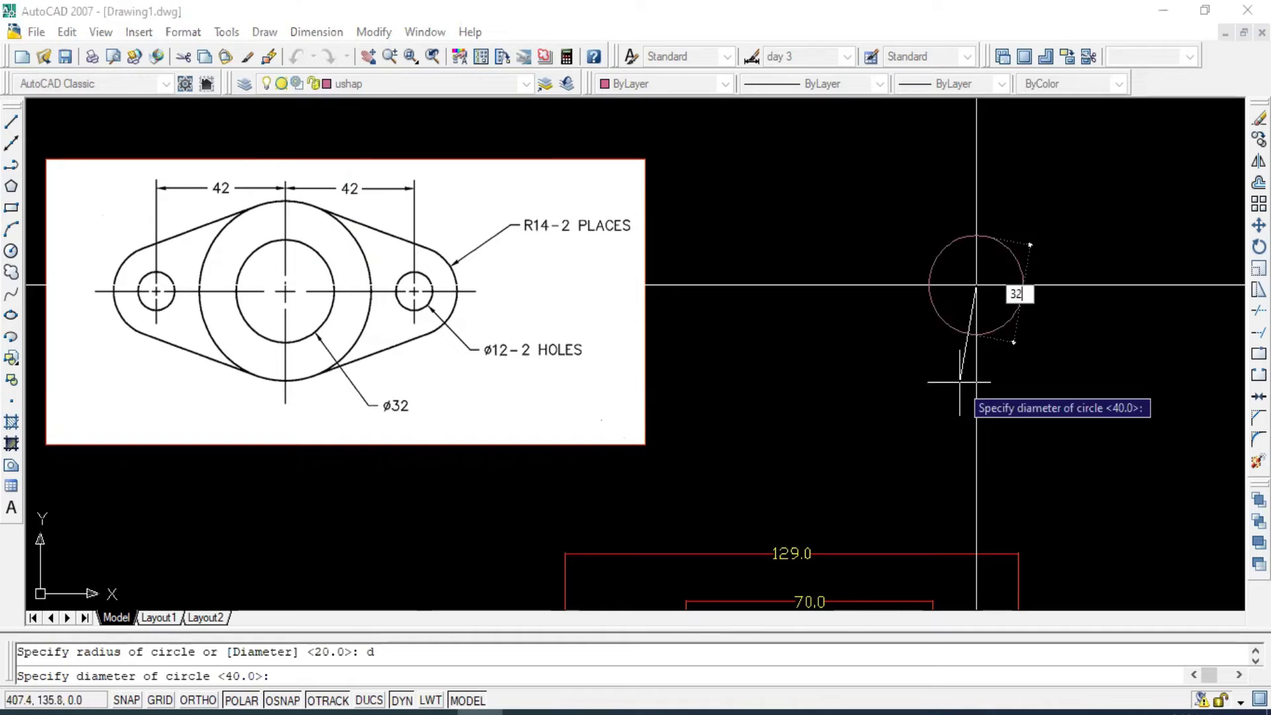
key("Return")
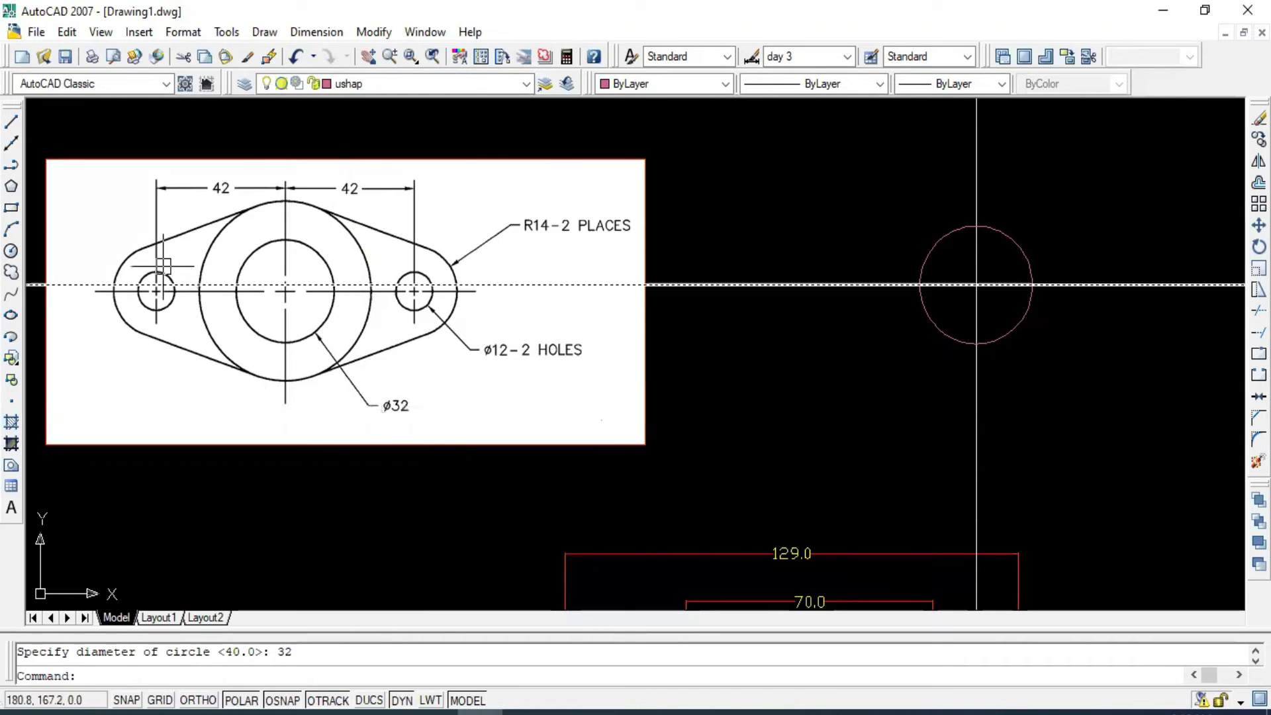
Add a concentric radius-25 circle, then start another circle at the left xline crossing.
left_click(11, 250)
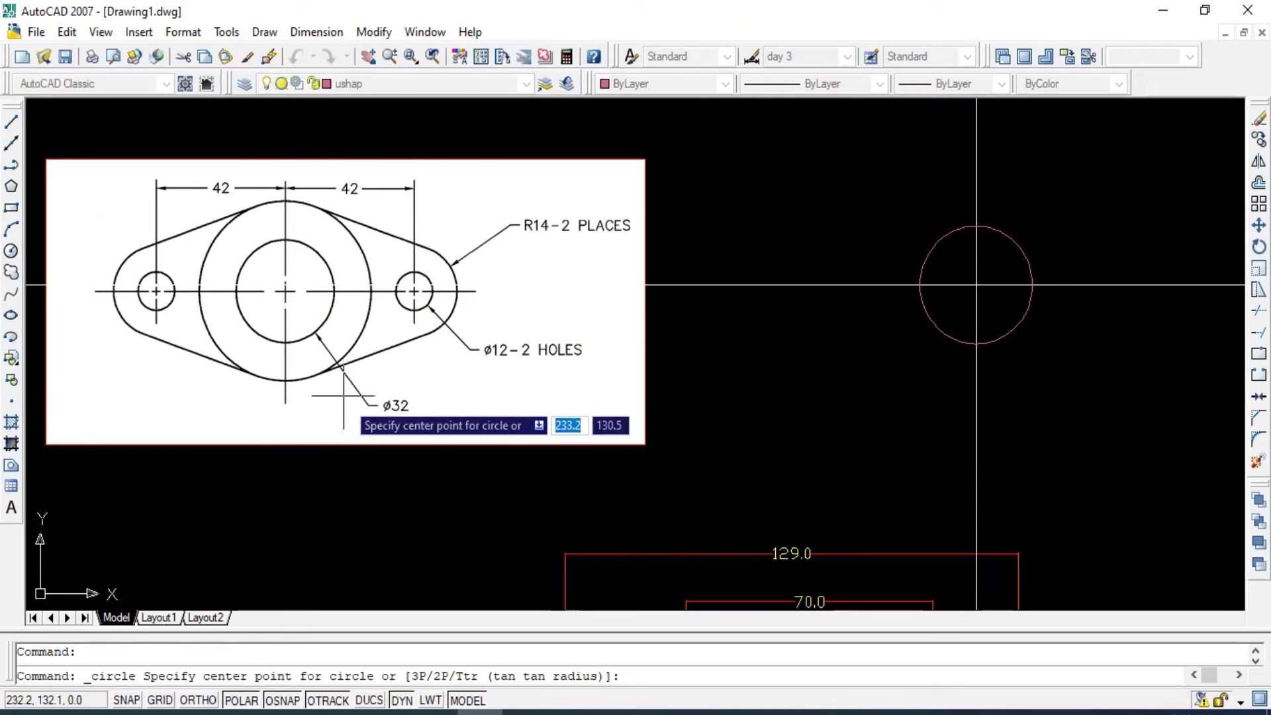
key("Escape")
middle_click_drag(335, 351, 360, 341)
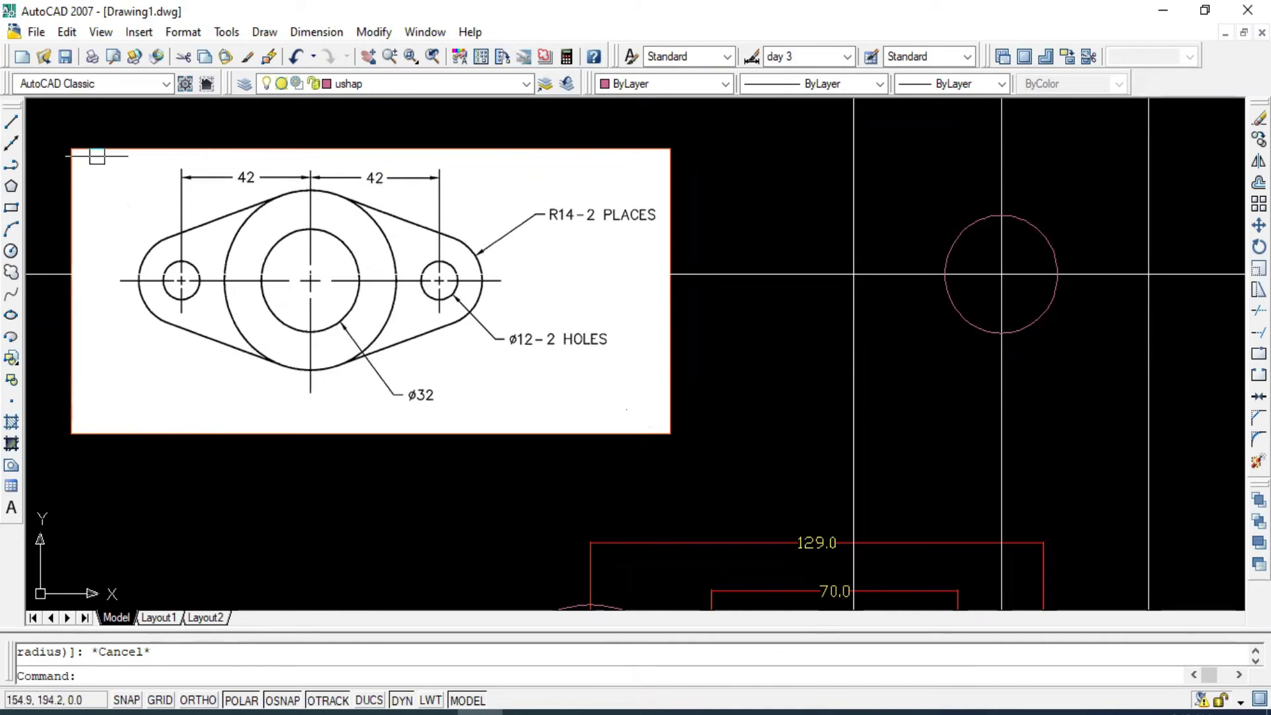
left_click(11, 252)
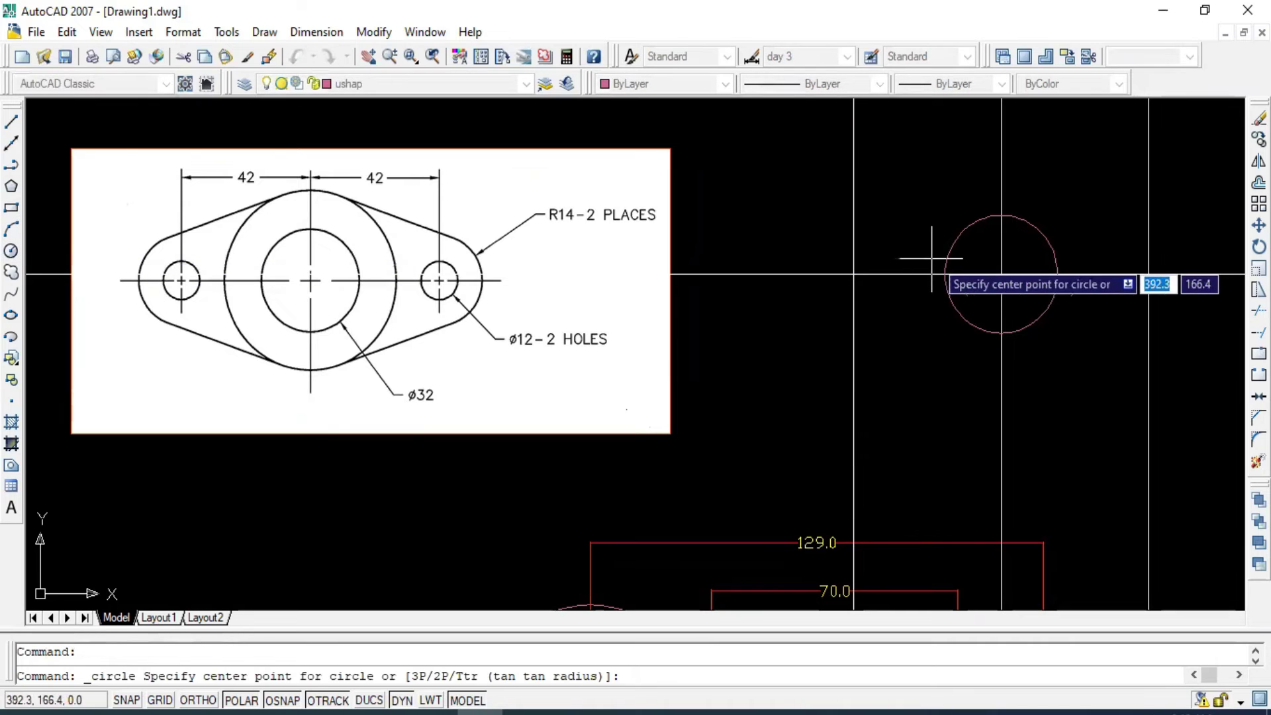
left_click(1001, 274)
type("25")
key("Return")
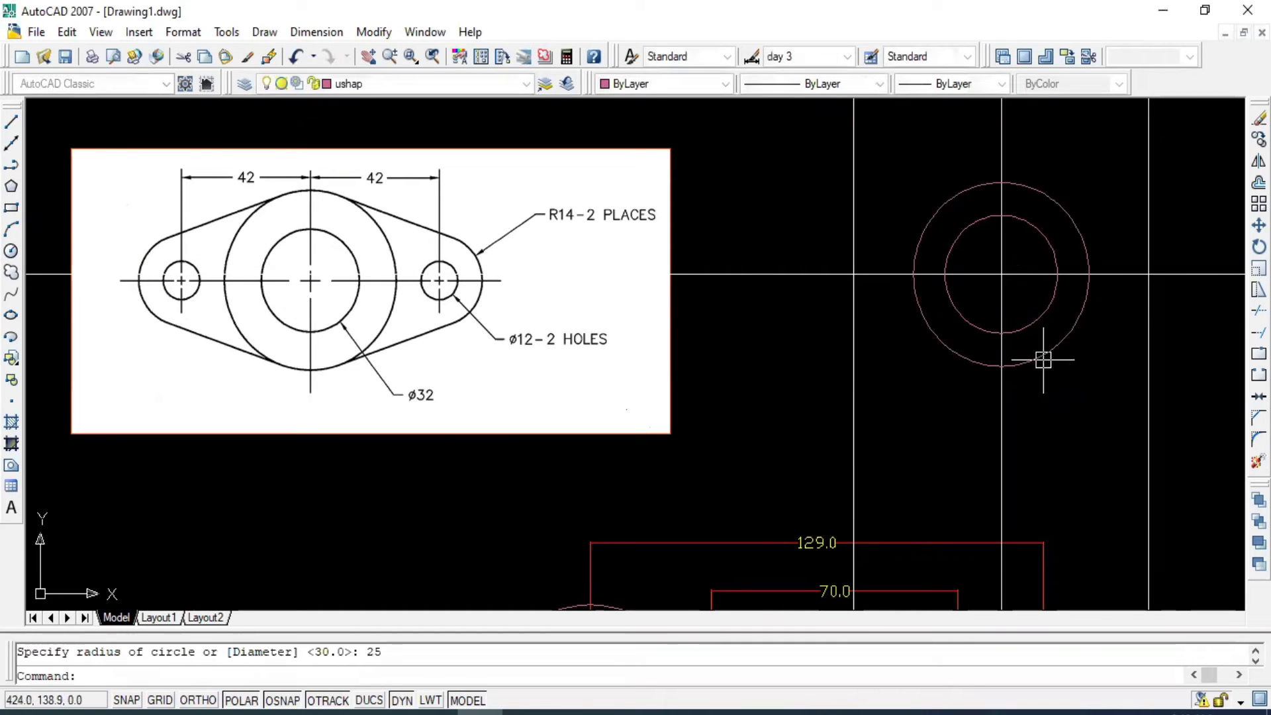
key("Escape")
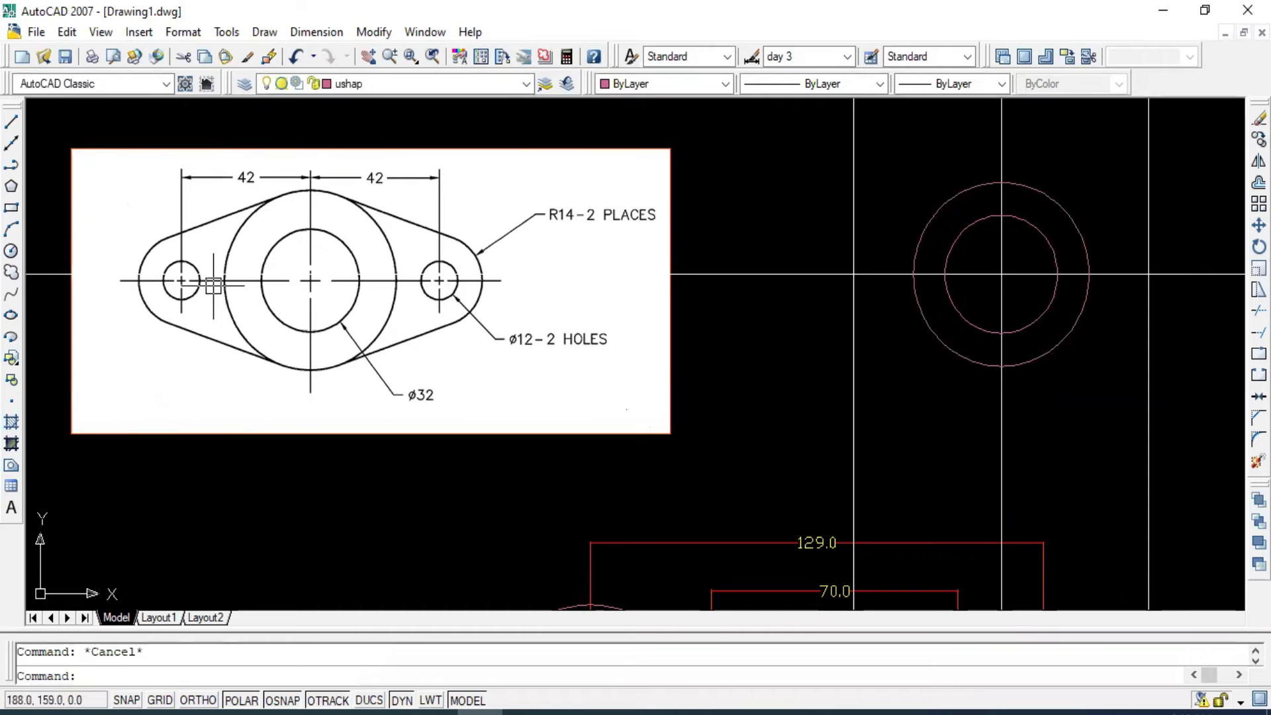
left_click(12, 252)
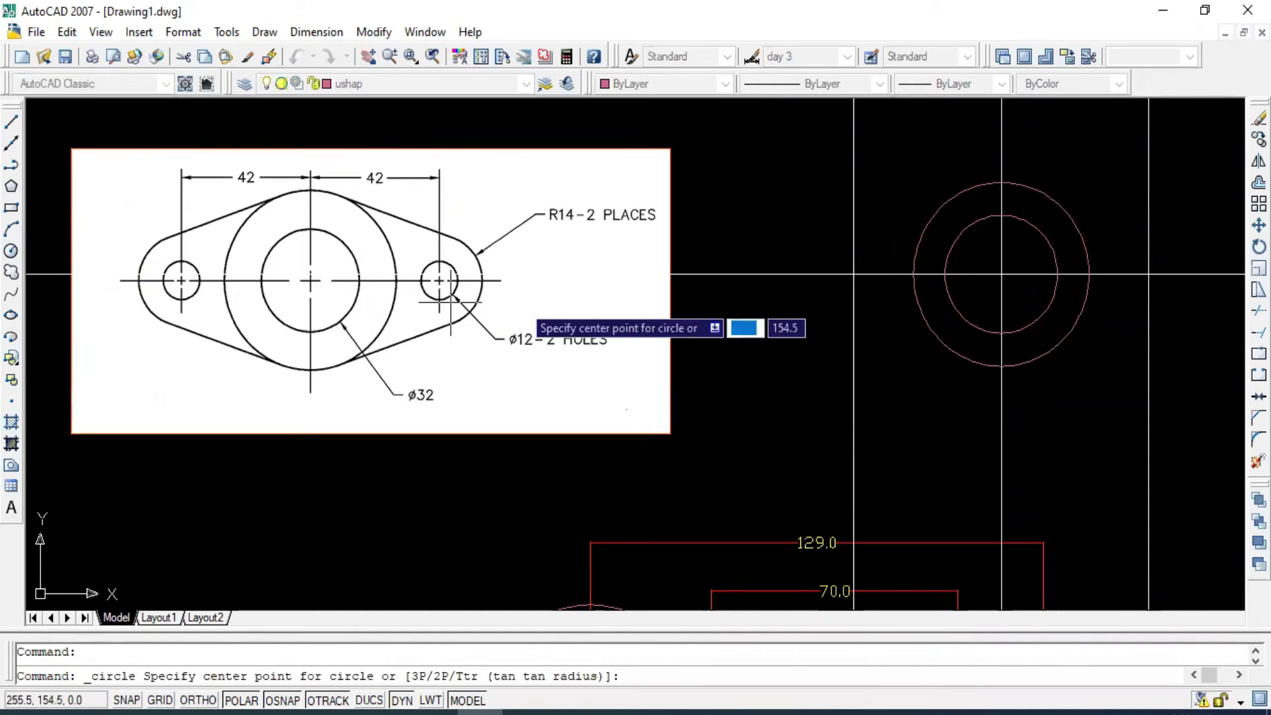
left_click(853, 268)
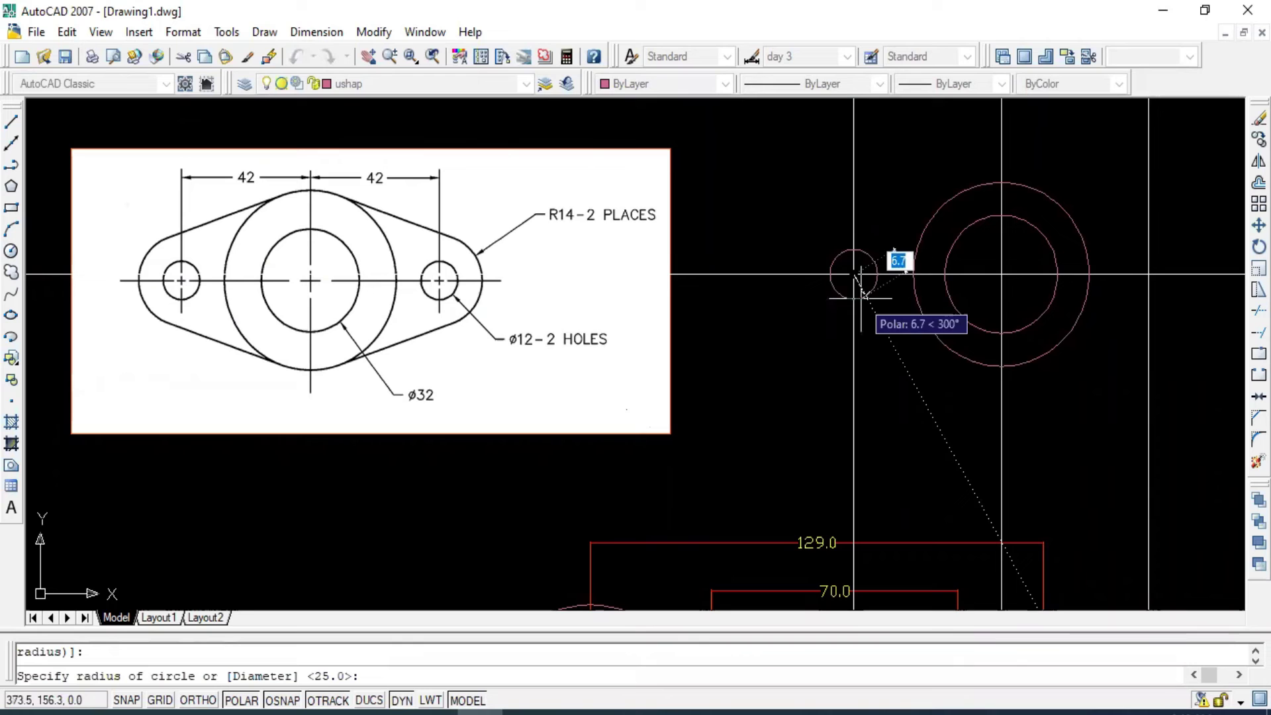
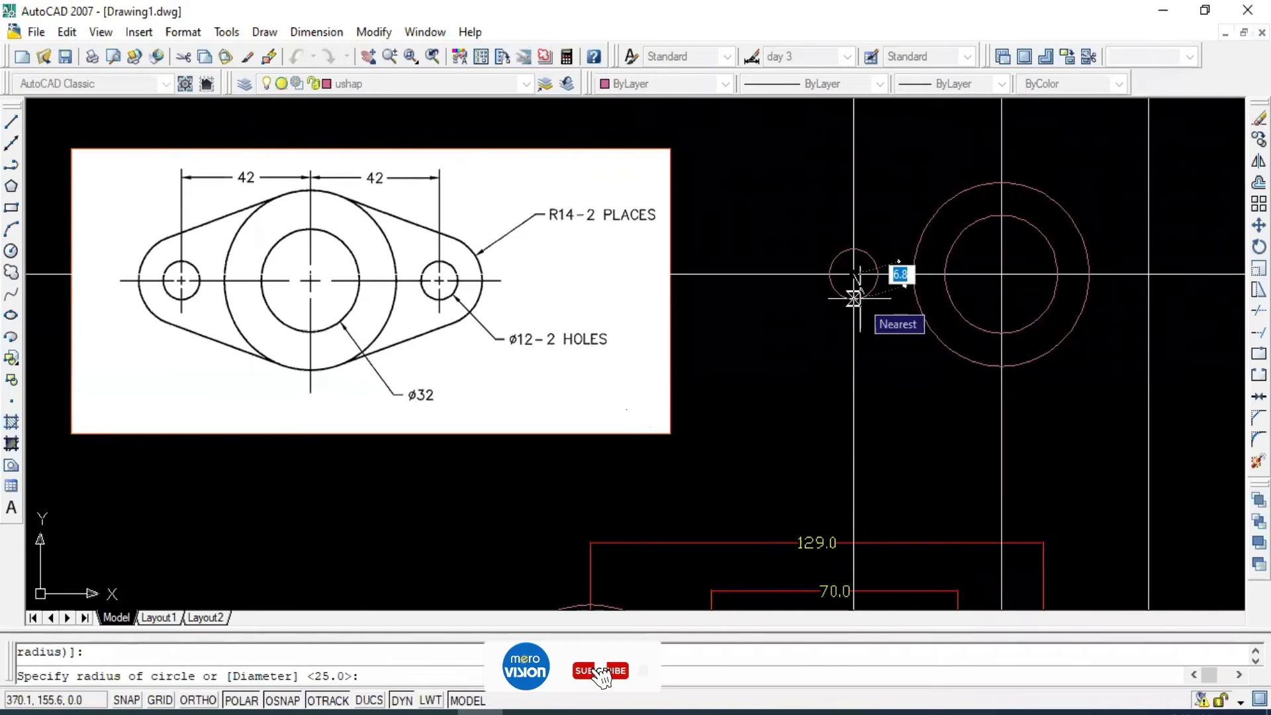
Draw a 12 mm diameter hole circle at the left centreline intersection.
type("d")
key("Return")
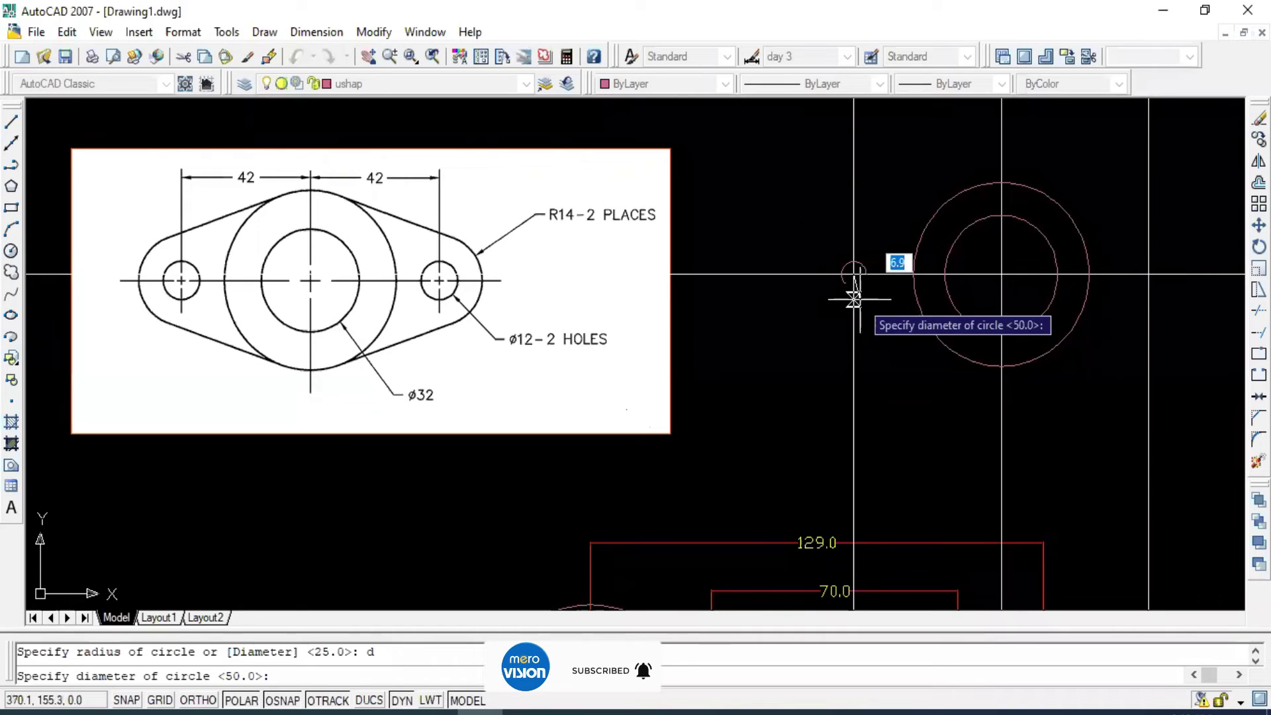
type("12")
key("Return")
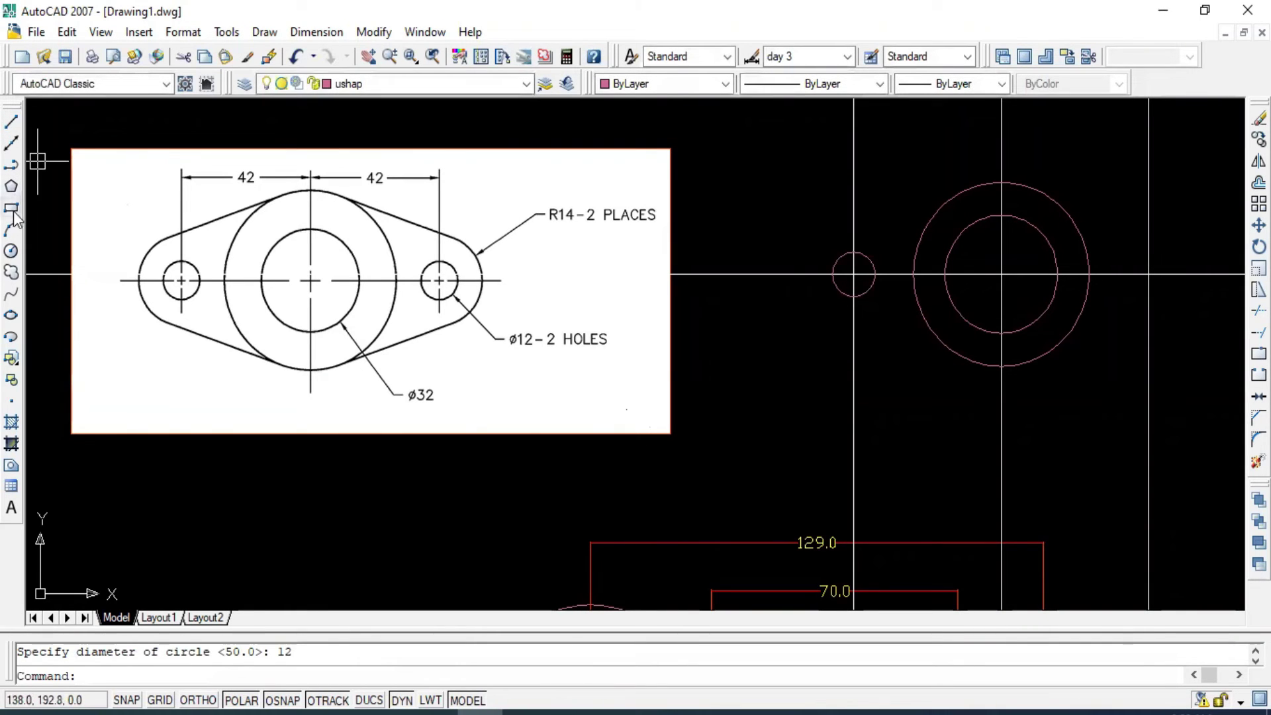
key("Return")
mouse_move(982, 313)
middle_mouse_down()
mouse_move(826, 286)
mouse_move(846, 292)
middle_mouse_up()
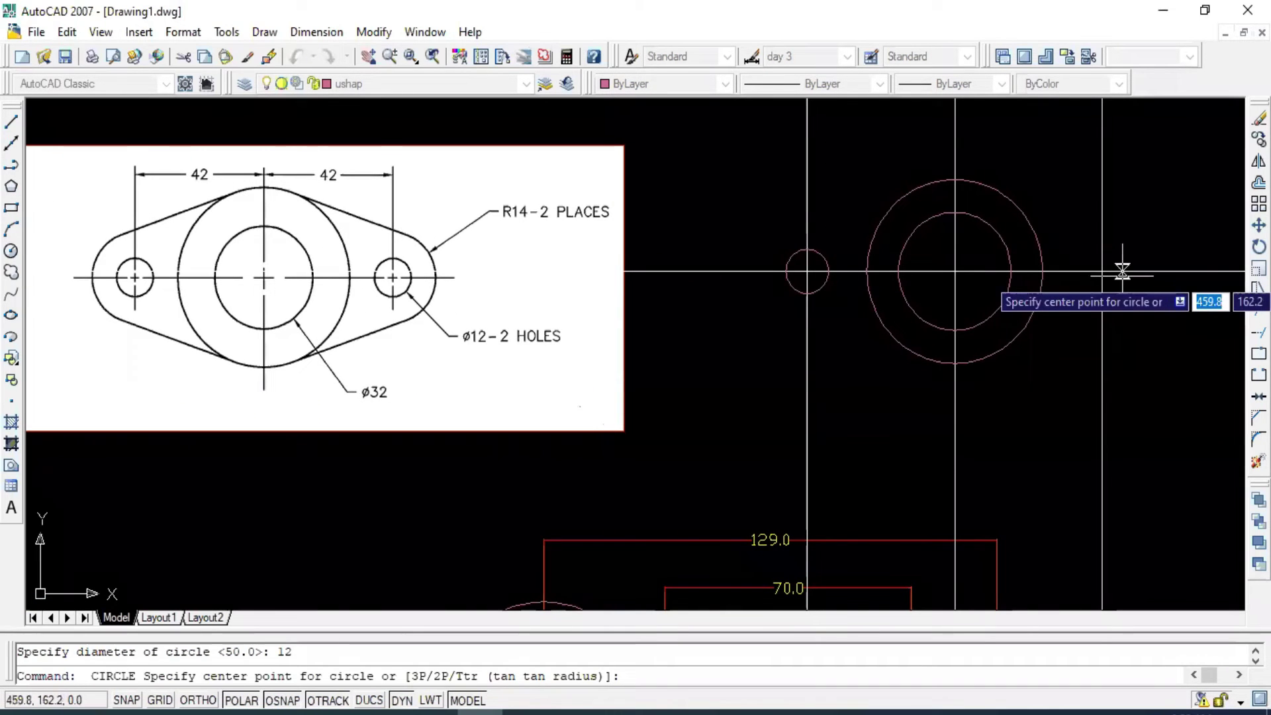
key("Escape")
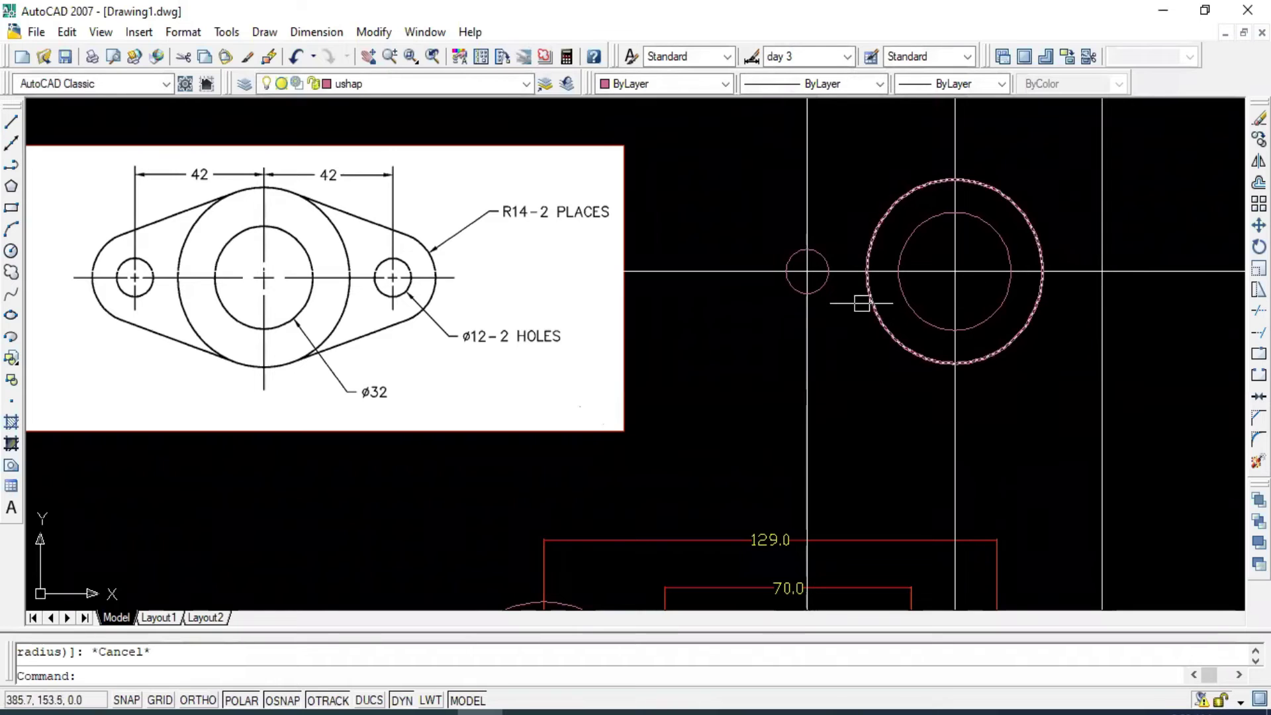
left_click(821, 286)
key("Escape")
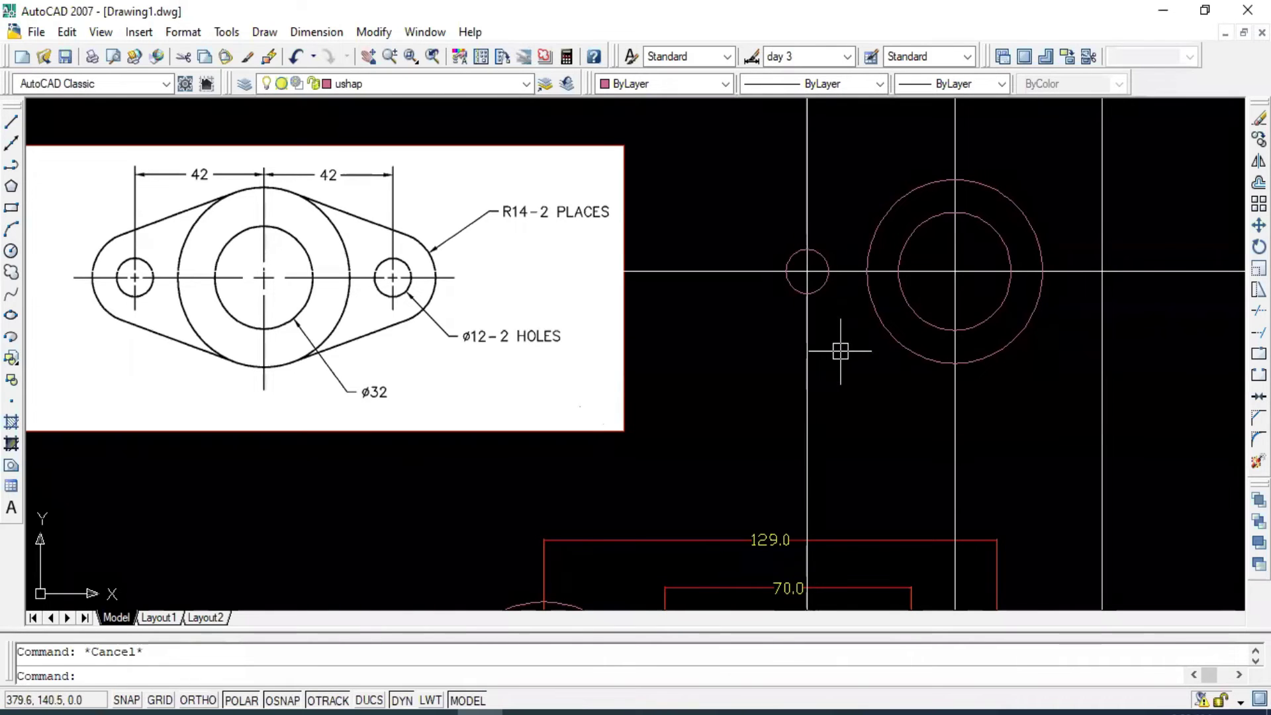
Mirror the ø12 hole about the vertical line through the large circle's centre, keeping the original.
type("m")
key("Return")
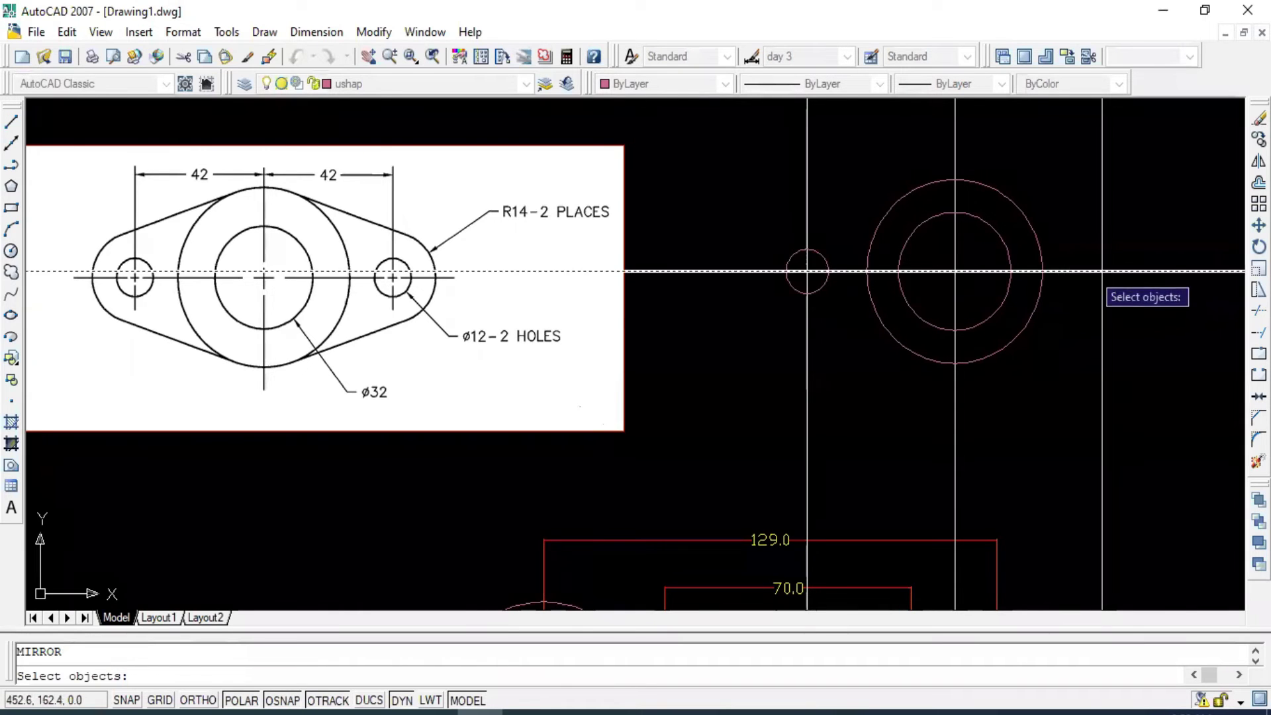
left_click(828, 283)
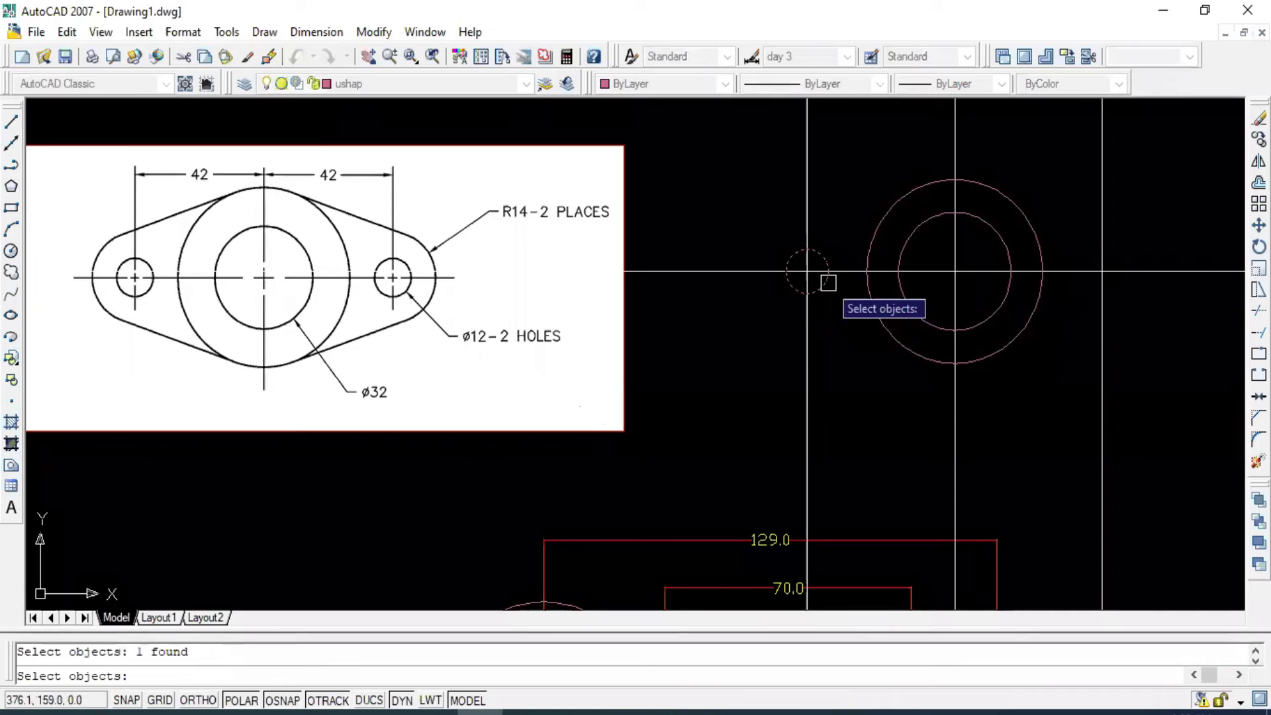
key("Return")
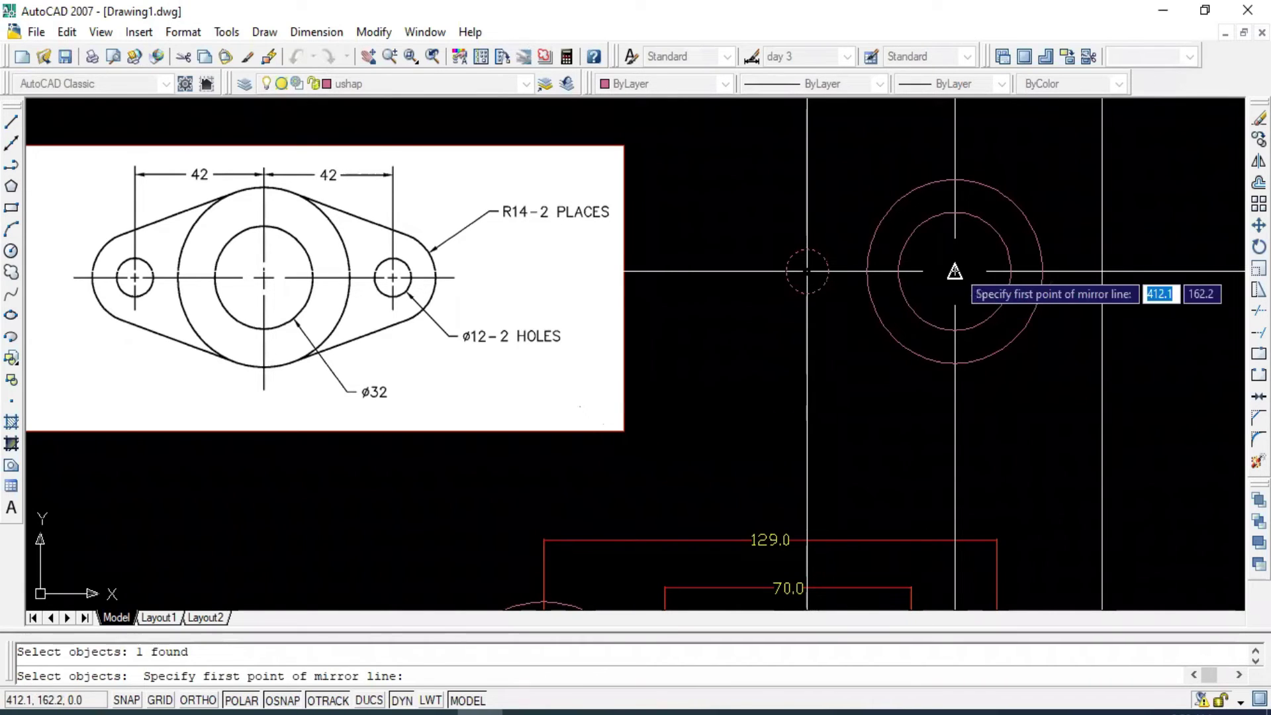
left_click(954, 271)
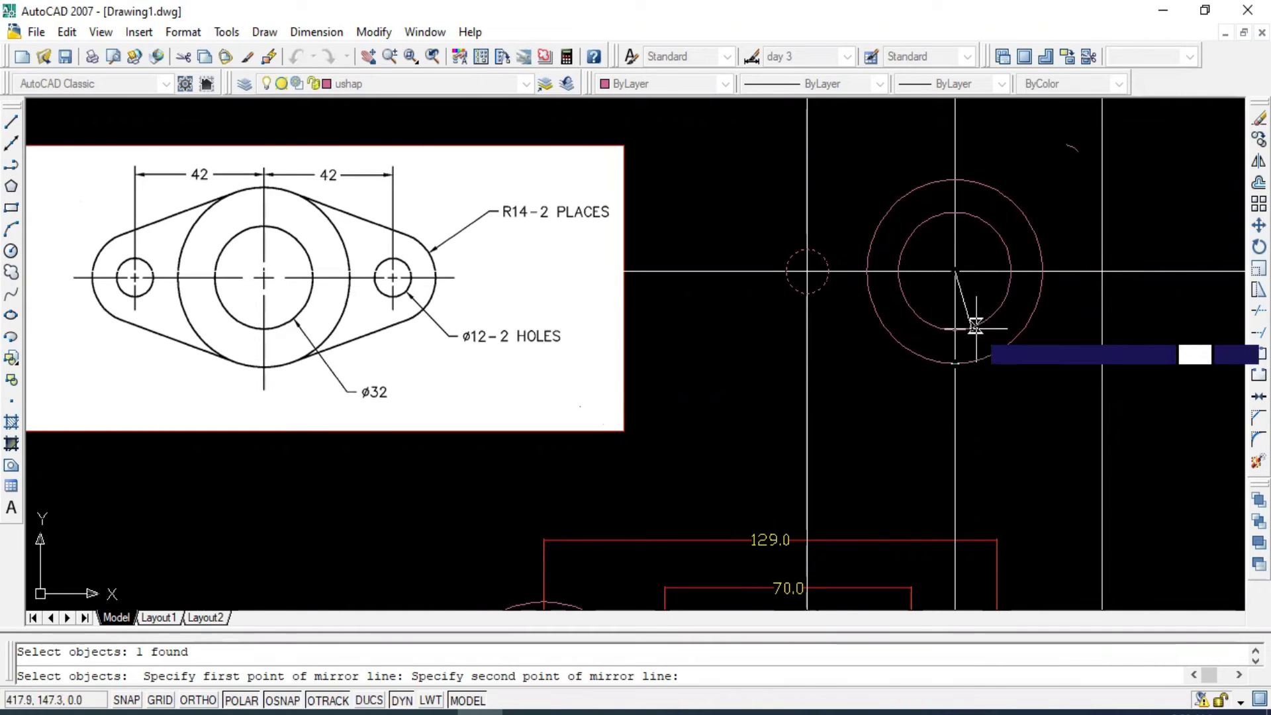
left_click(954, 364)
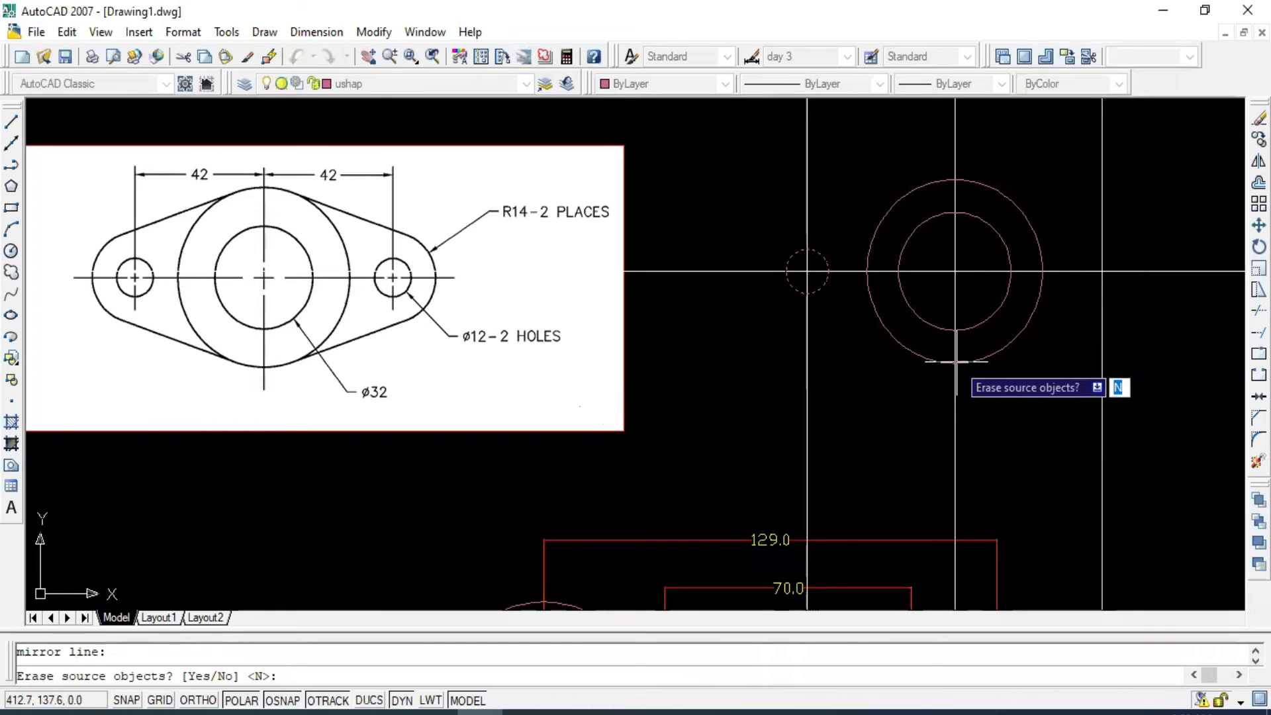
type("n")
key("Return")
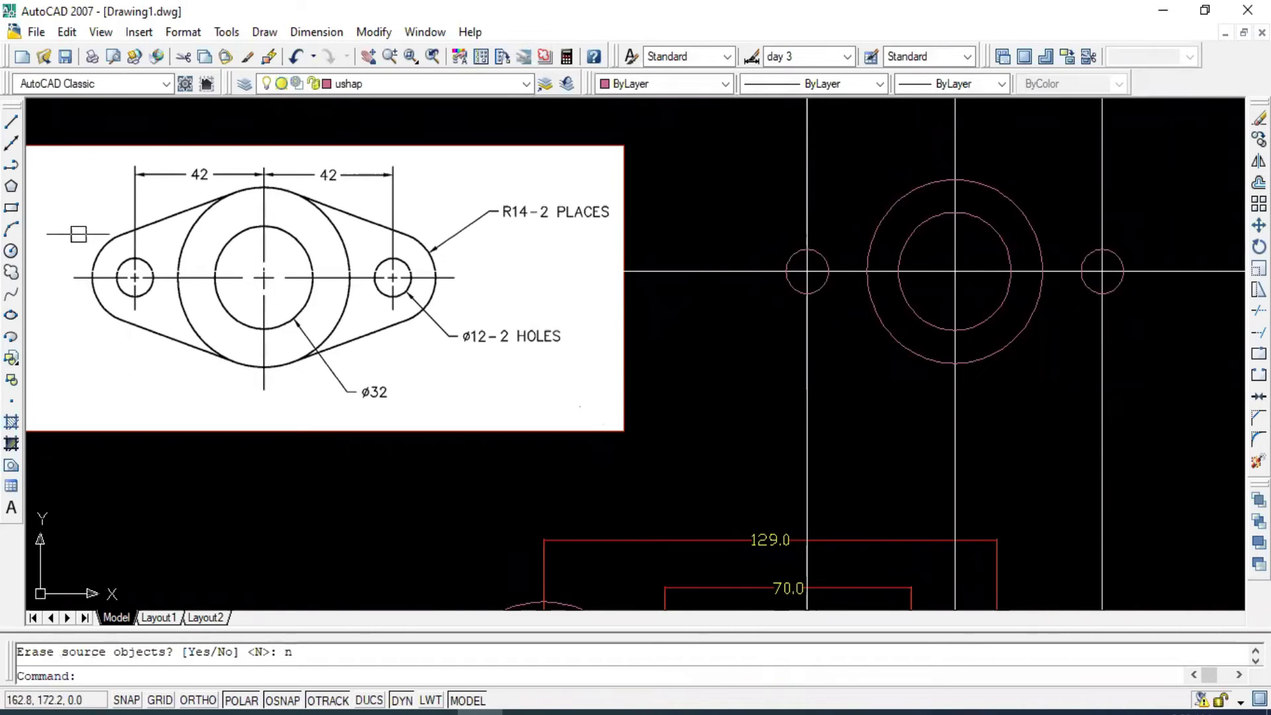
scroll(210, 291, "down", 1)
Draw radius 14 circles centred on the left and right ø12 holes.
middle_click_drag(210, 291, 192, 303)
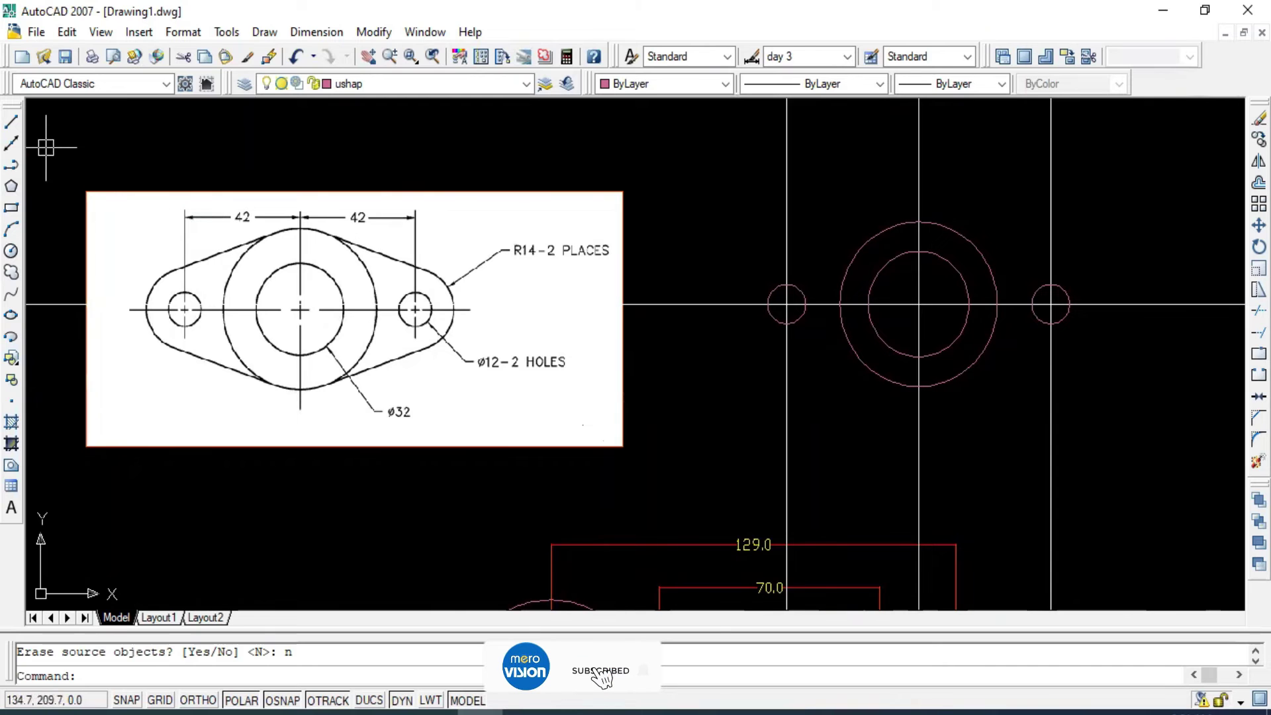
left_click(11, 250)
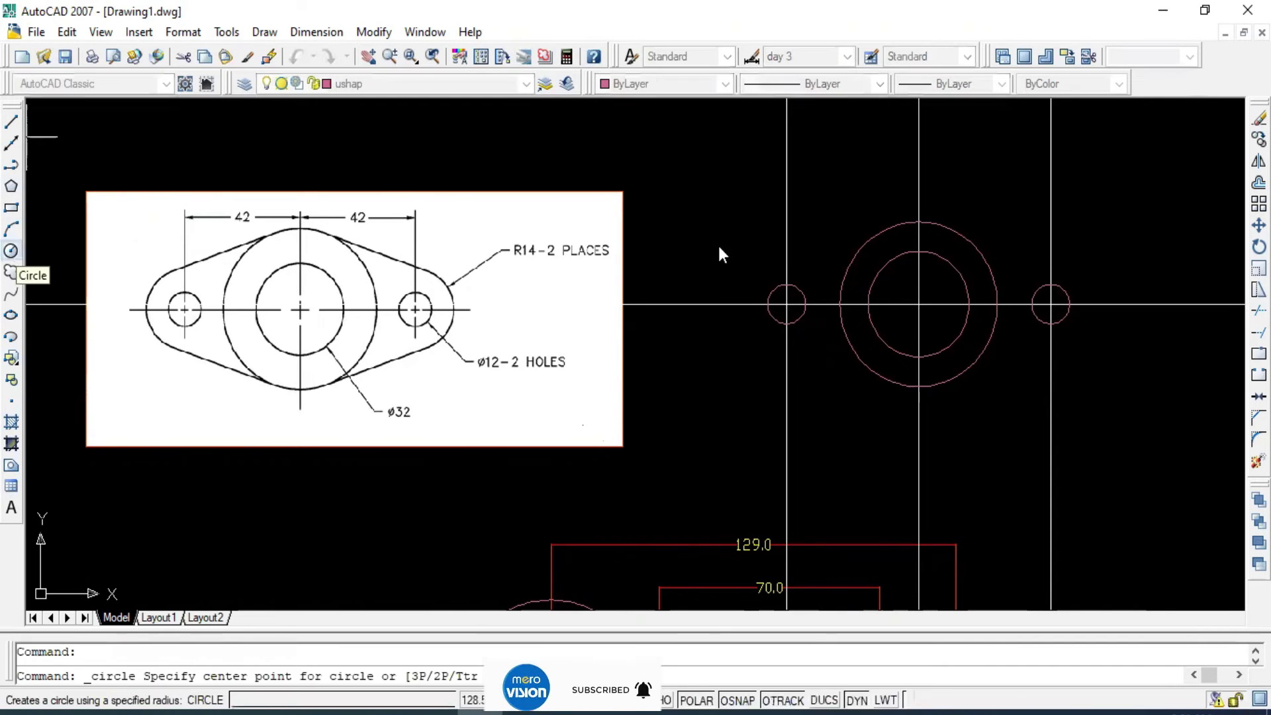
left_click(786, 305)
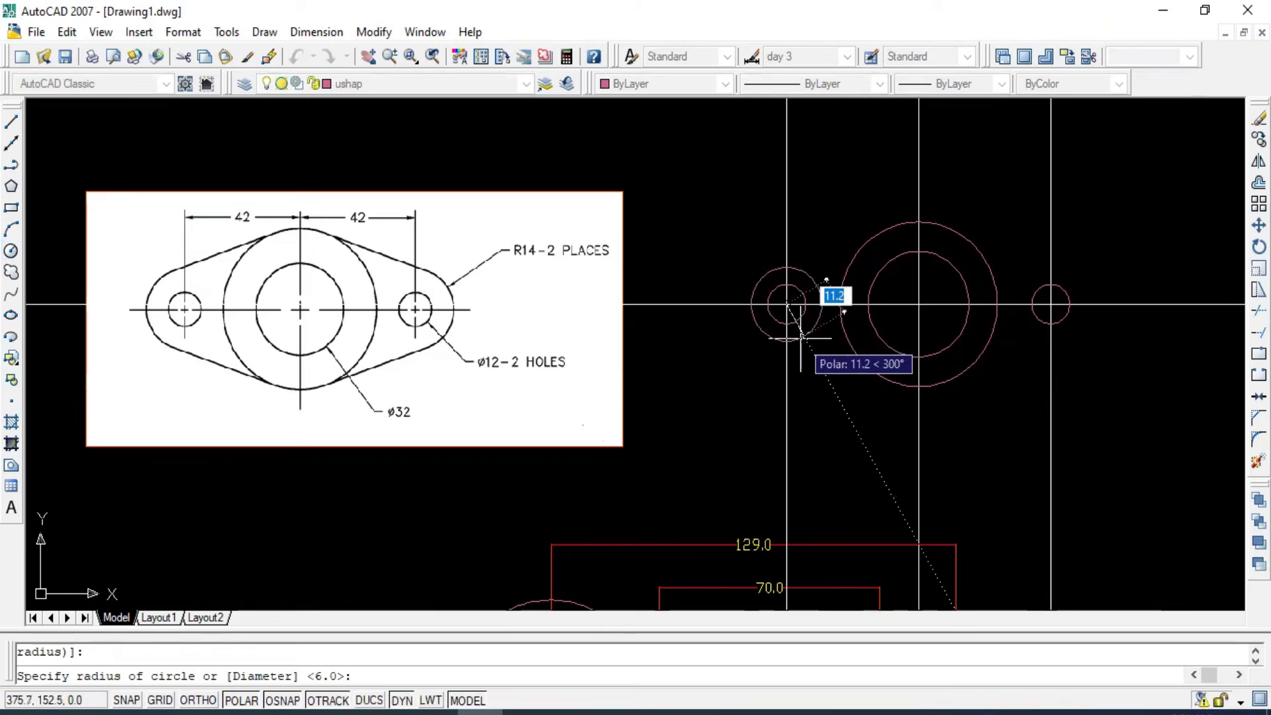
type("14")
key("Return")
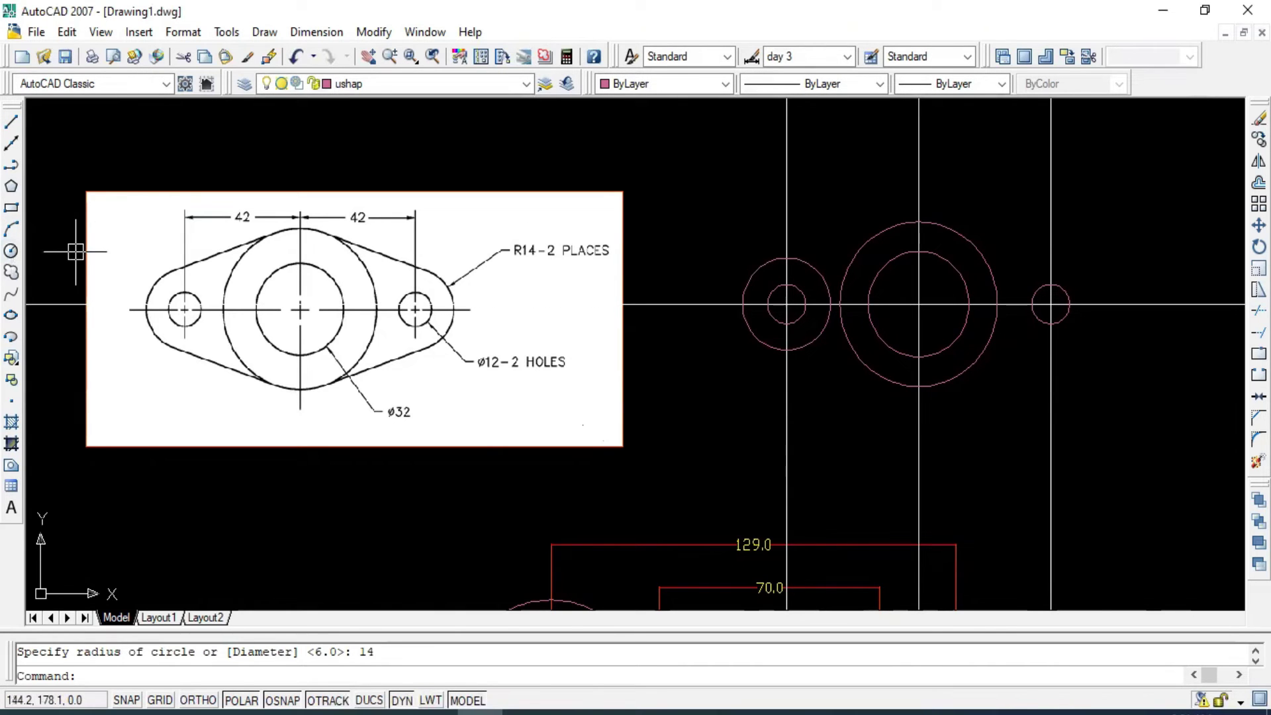
key("Return")
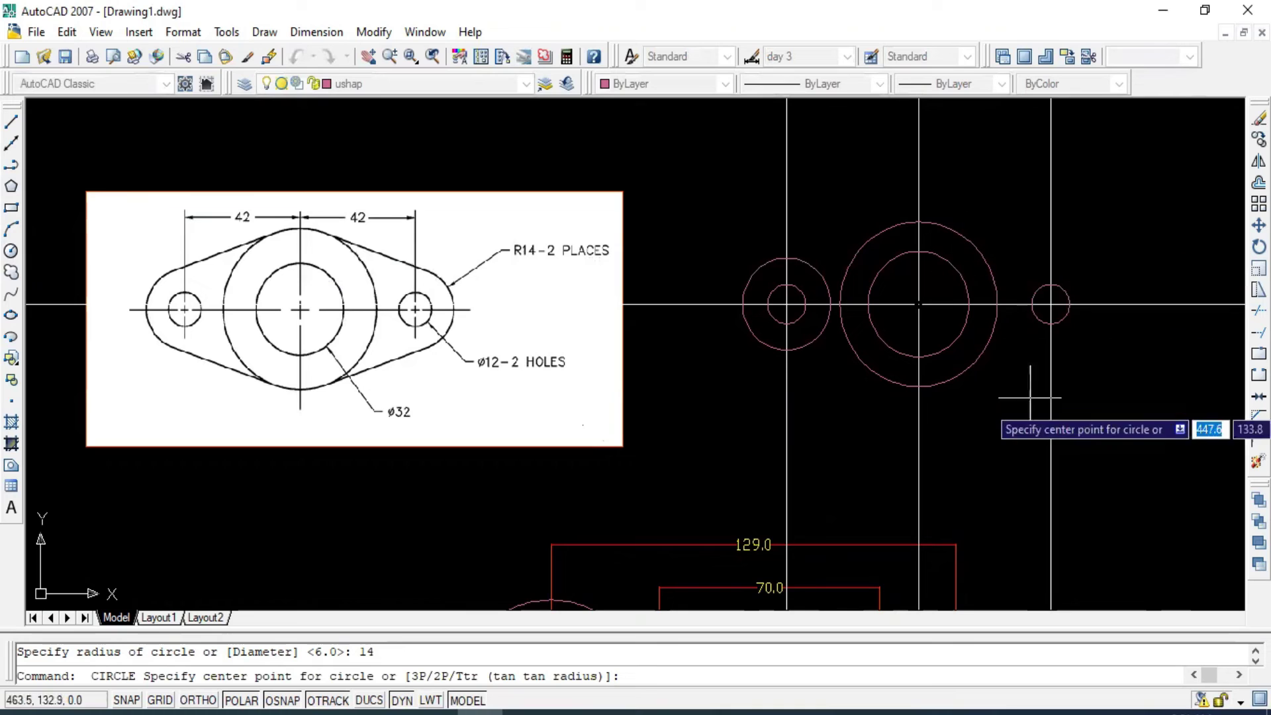
left_click(1050, 304)
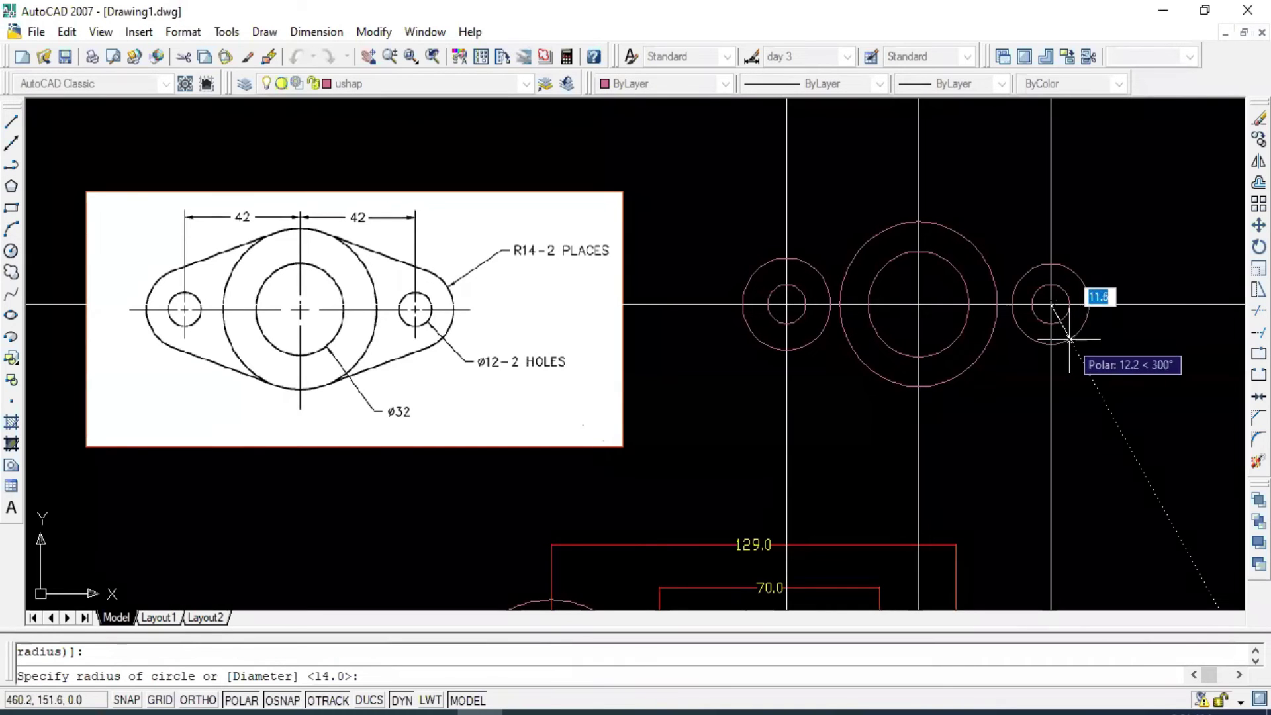
type("14")
key("Return")
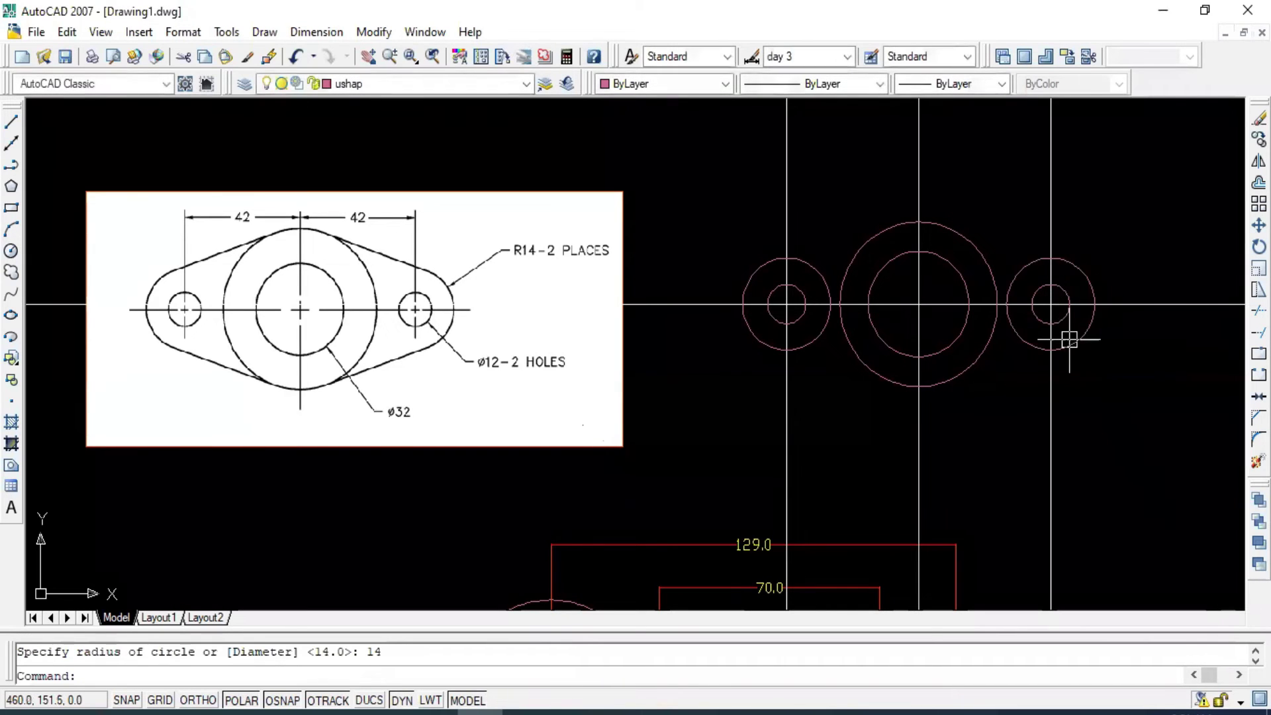
key("Escape")
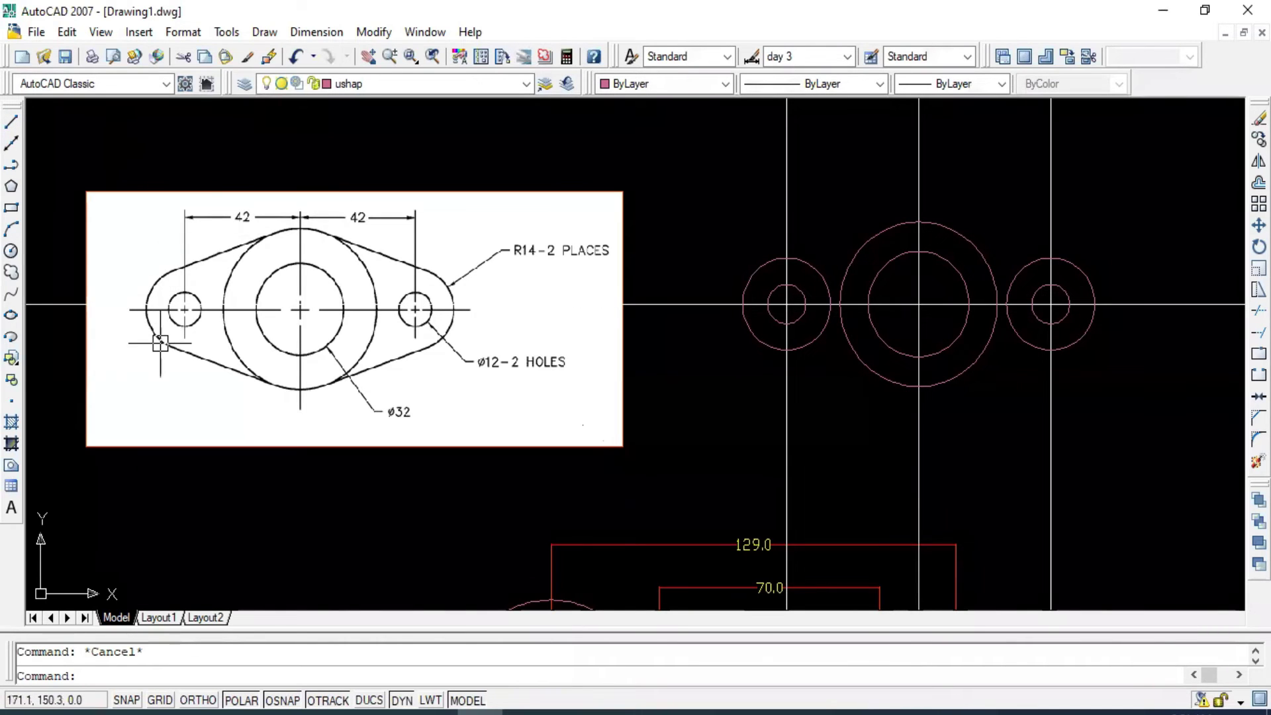
Draw an upper tangent line from the large central circle to the left R14 circle.
left_click(12, 121)
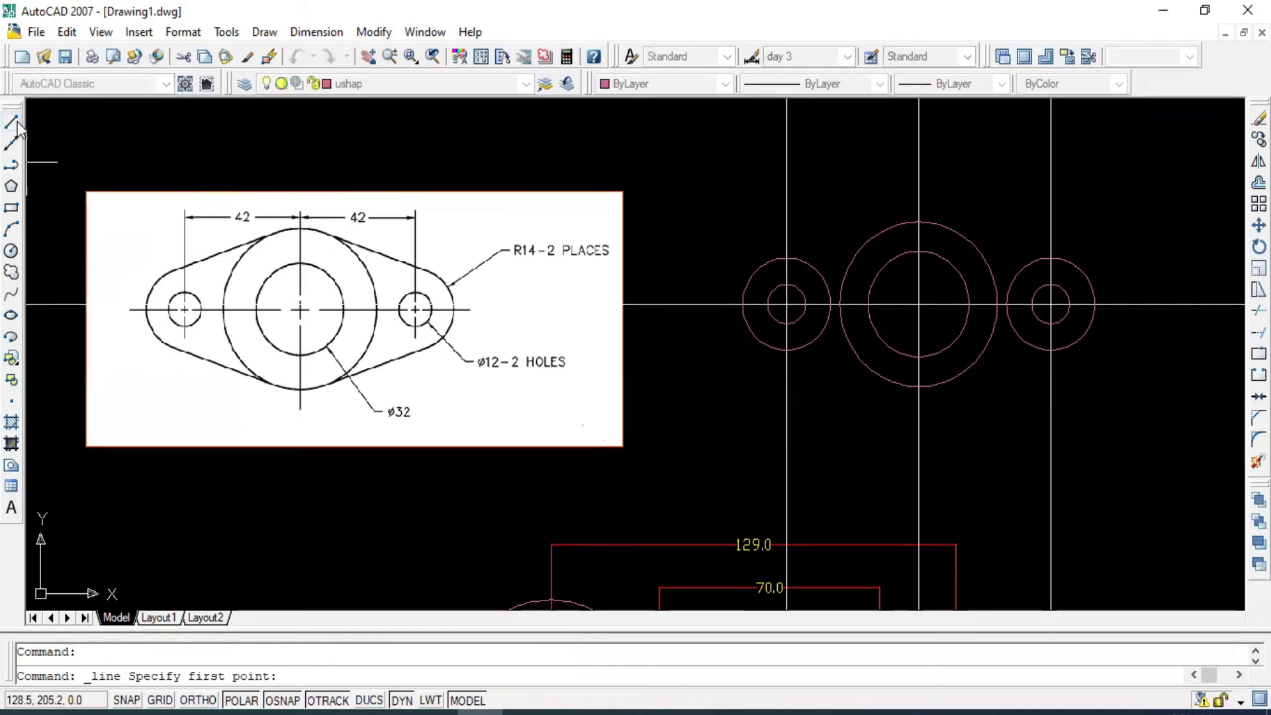
scroll(804, 258, "up", 3)
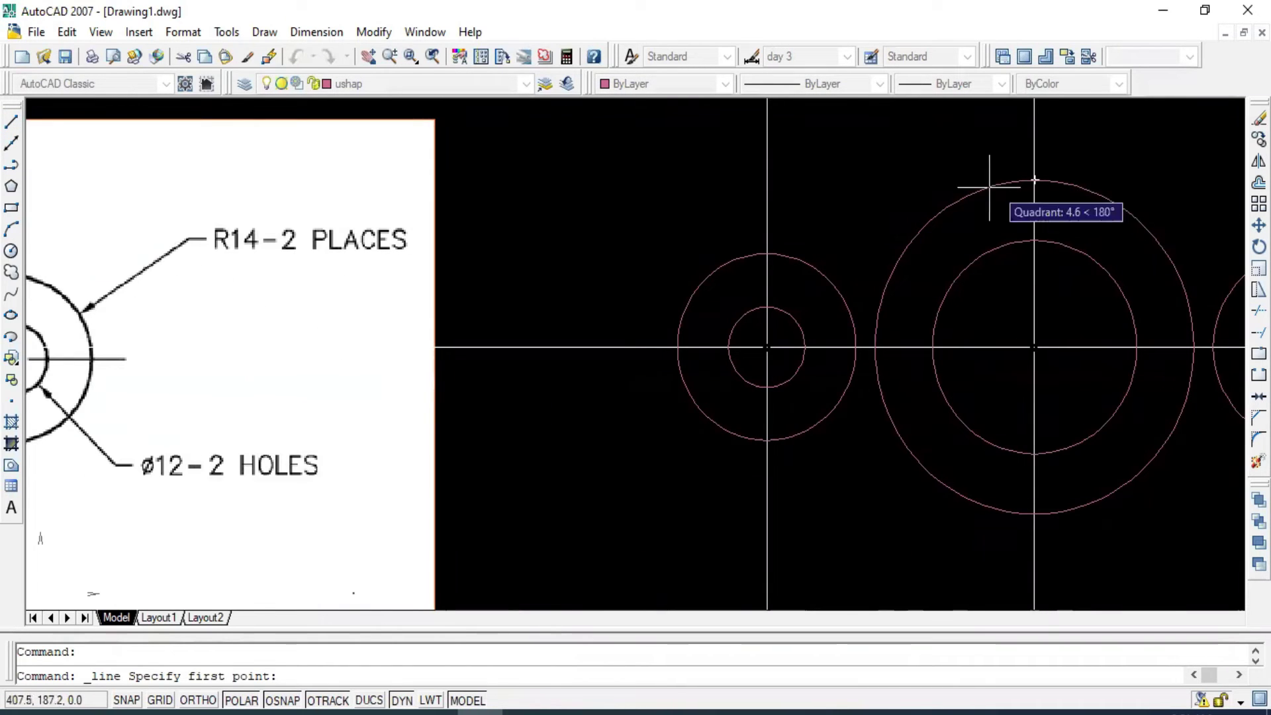
key("Escape")
scroll(522, 247, "down", 2)
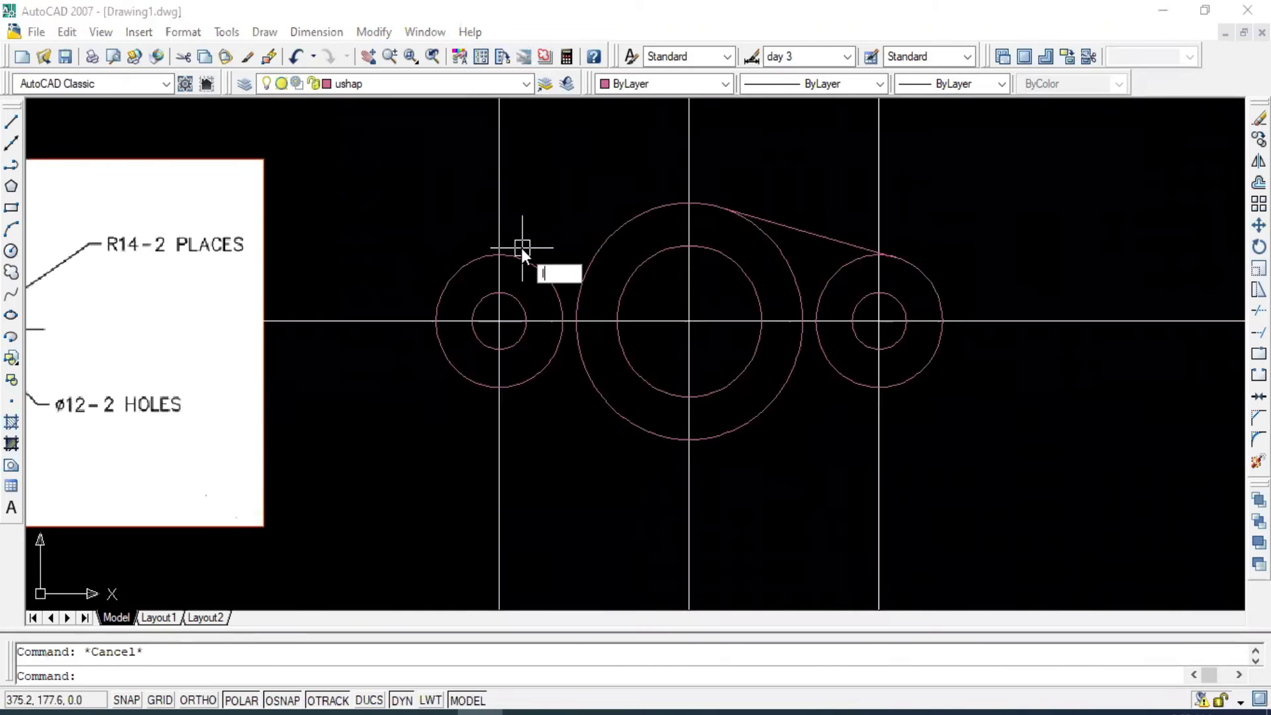
type("l")
key("Return")
type("tange")
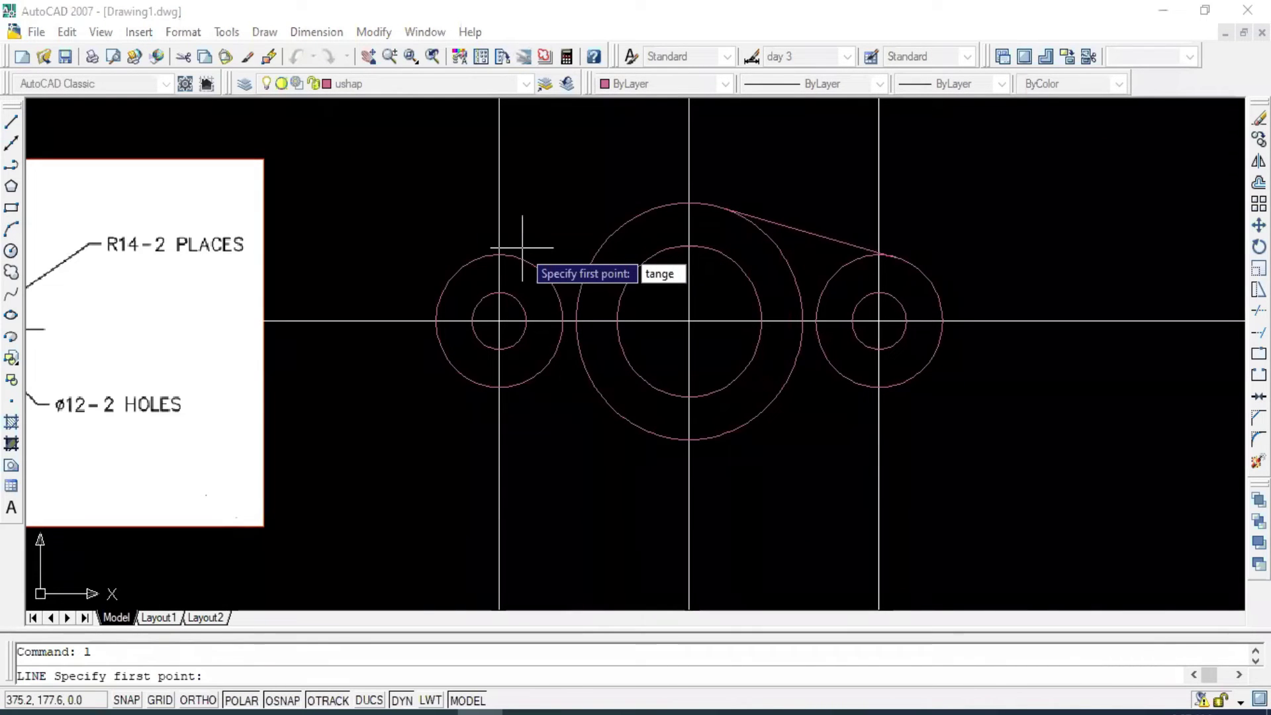
type("nt")
key("Return")
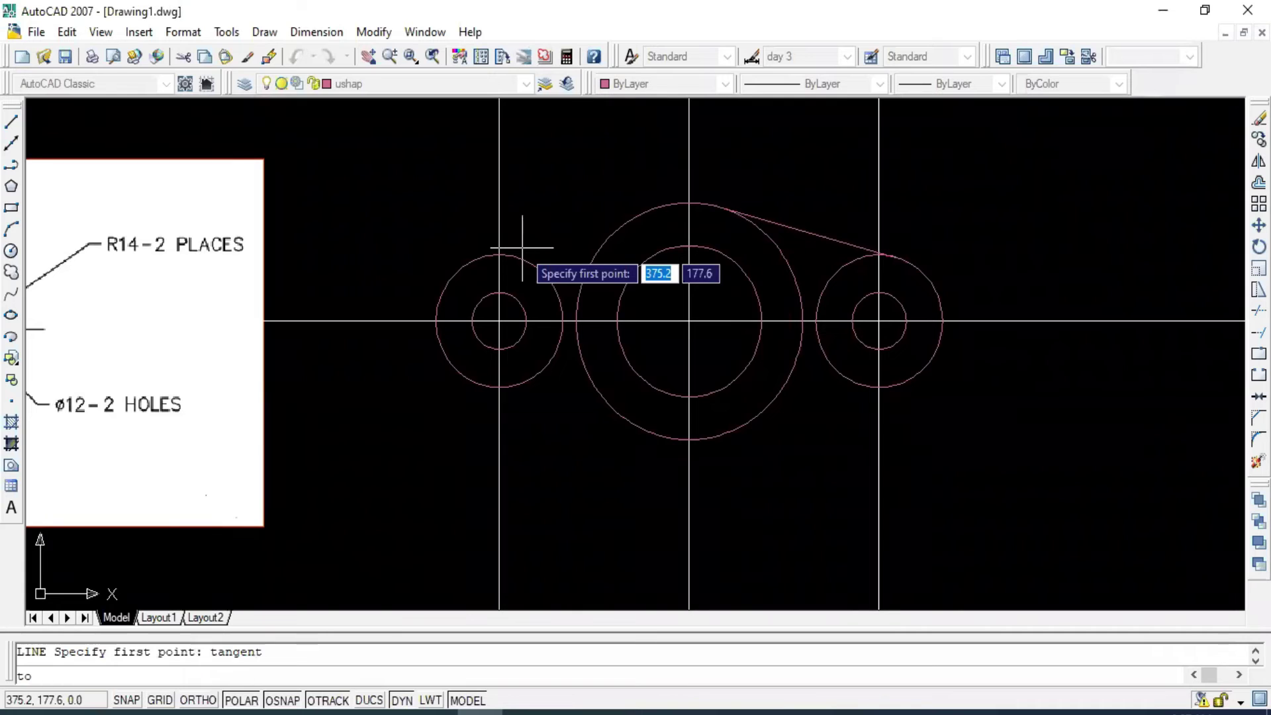
left_click(689, 200)
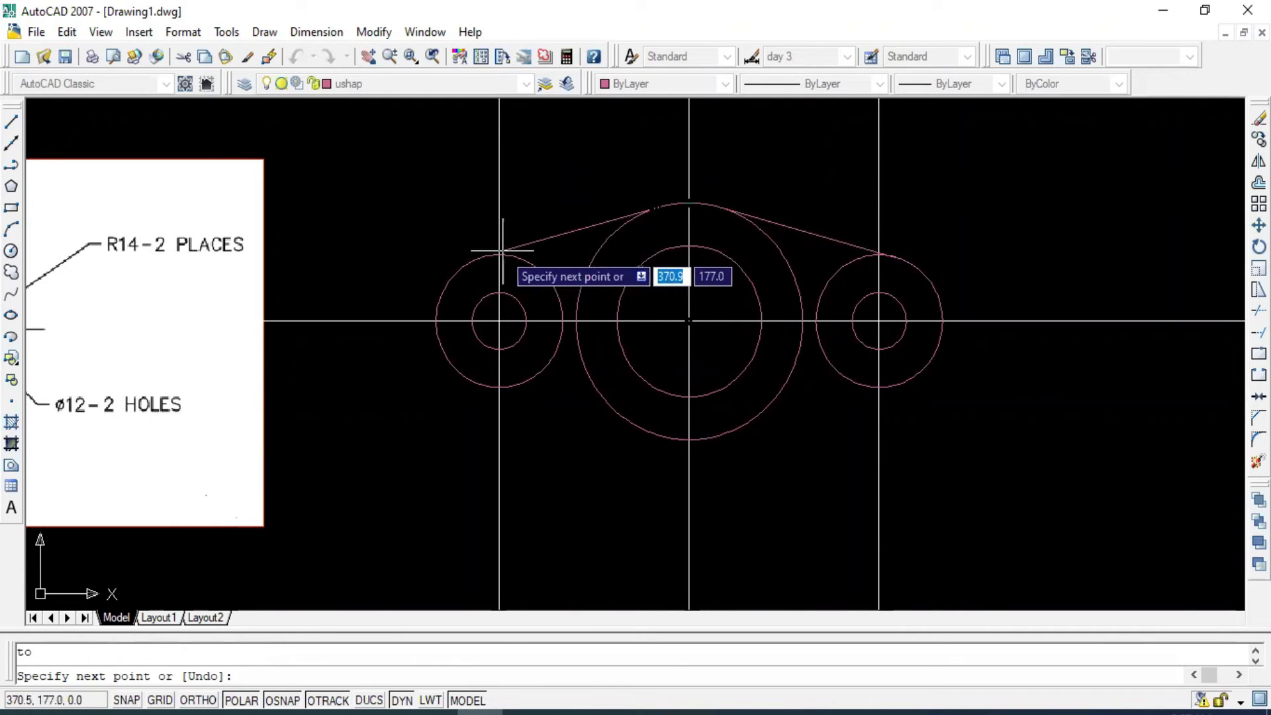
scroll(493, 255, "up", 3)
type("tangent")
key("Return")
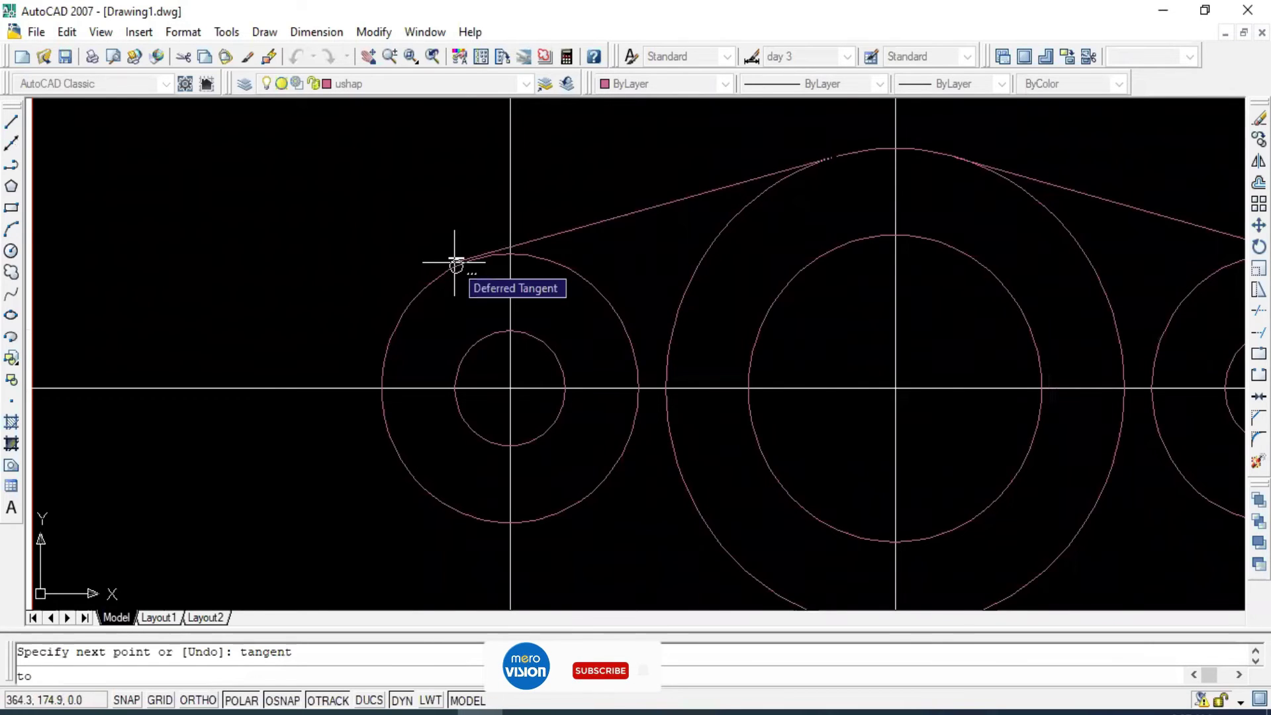
scroll(455, 264, "up", 2)
scroll(454, 268, "up", 2)
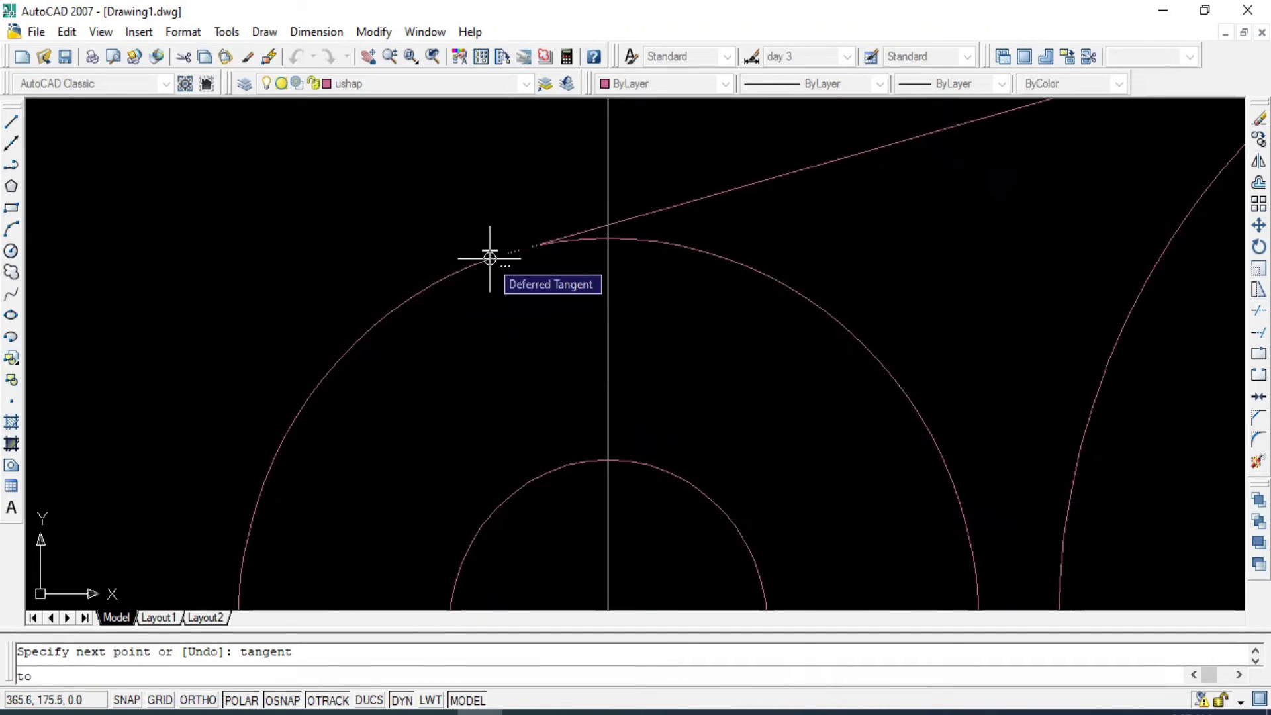
left_click(490, 258)
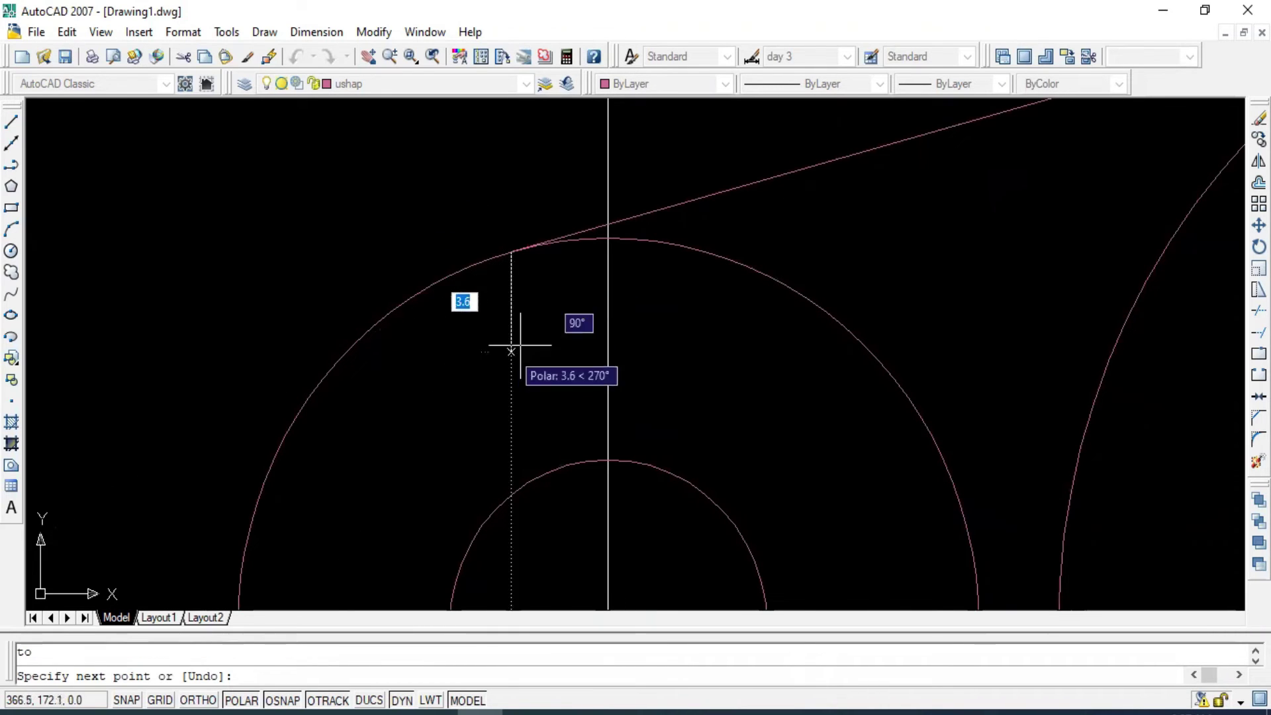
key("Escape")
scroll(544, 329, "down", 5)
Draw a lower tangent line from the large central circle to the left outer circle.
middle_click(756, 341)
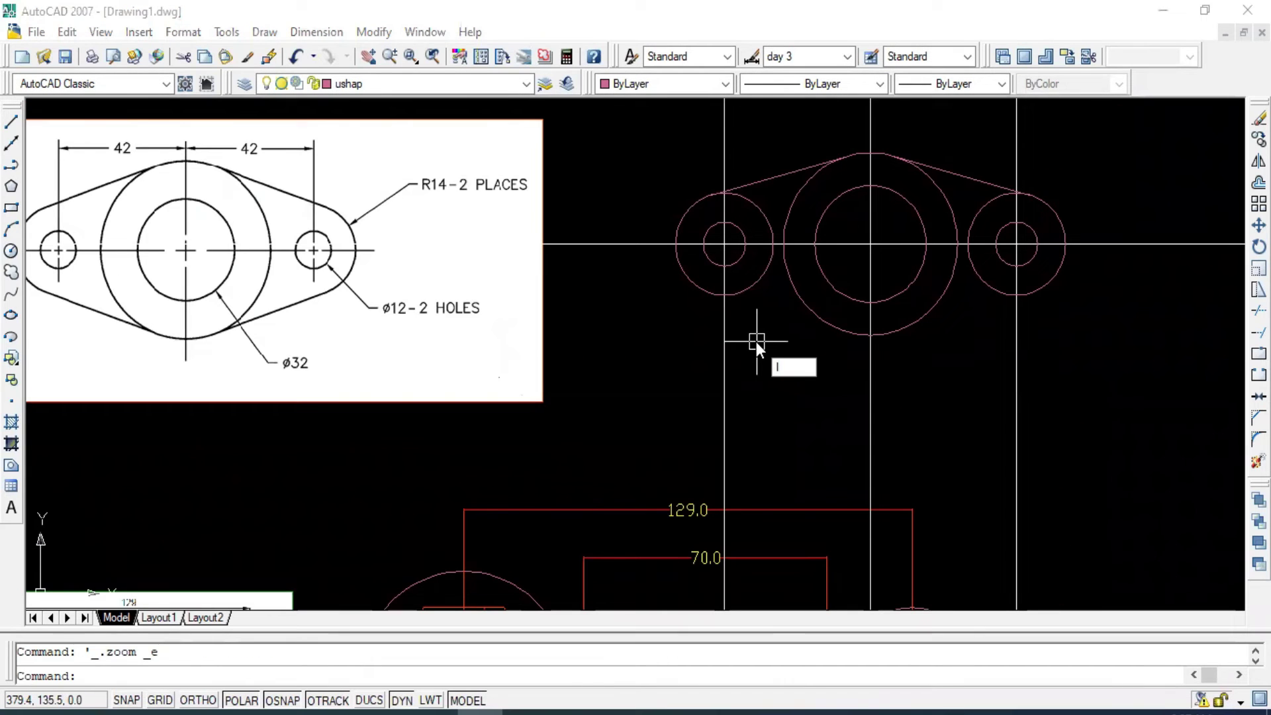
key("Return")
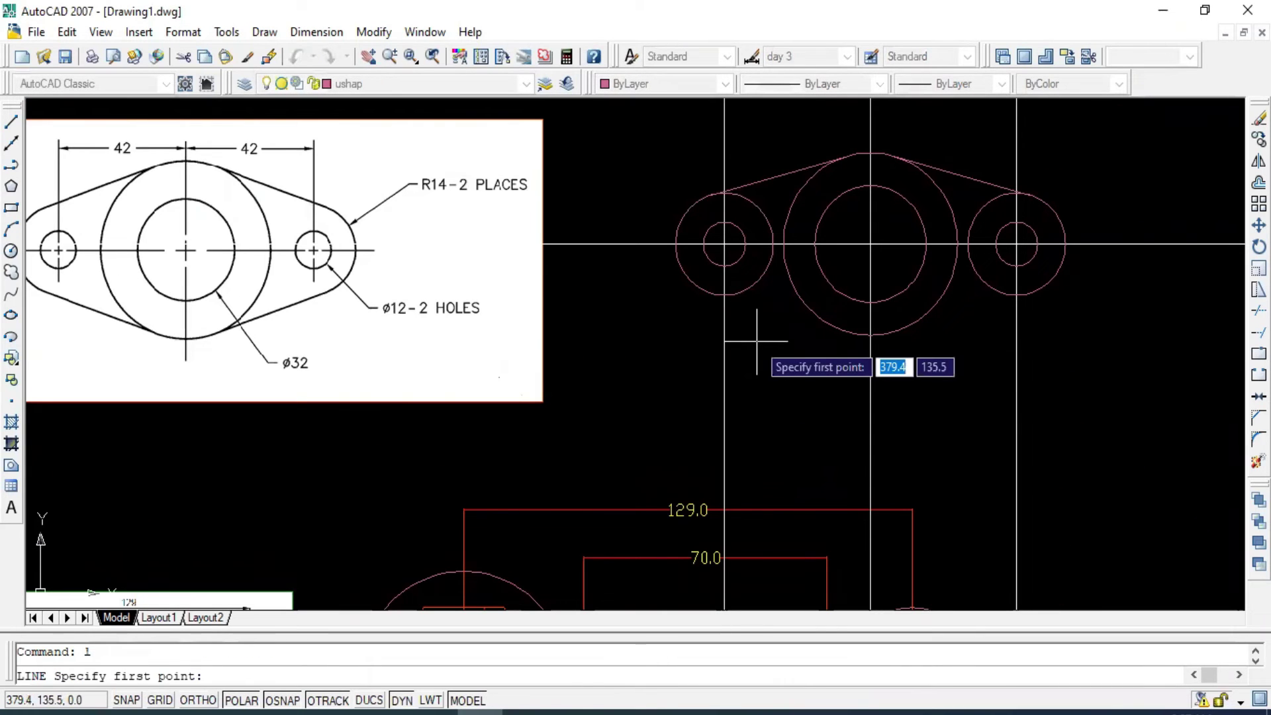
type("tan")
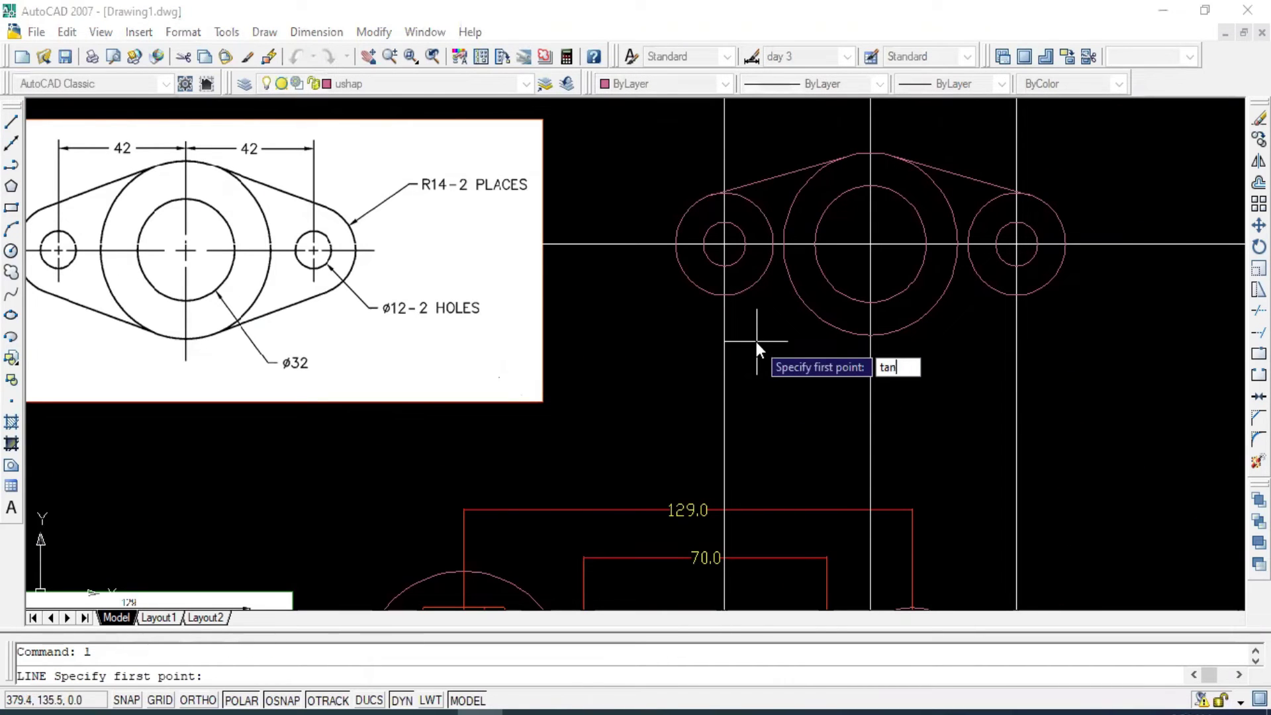
type("gent")
key("Return")
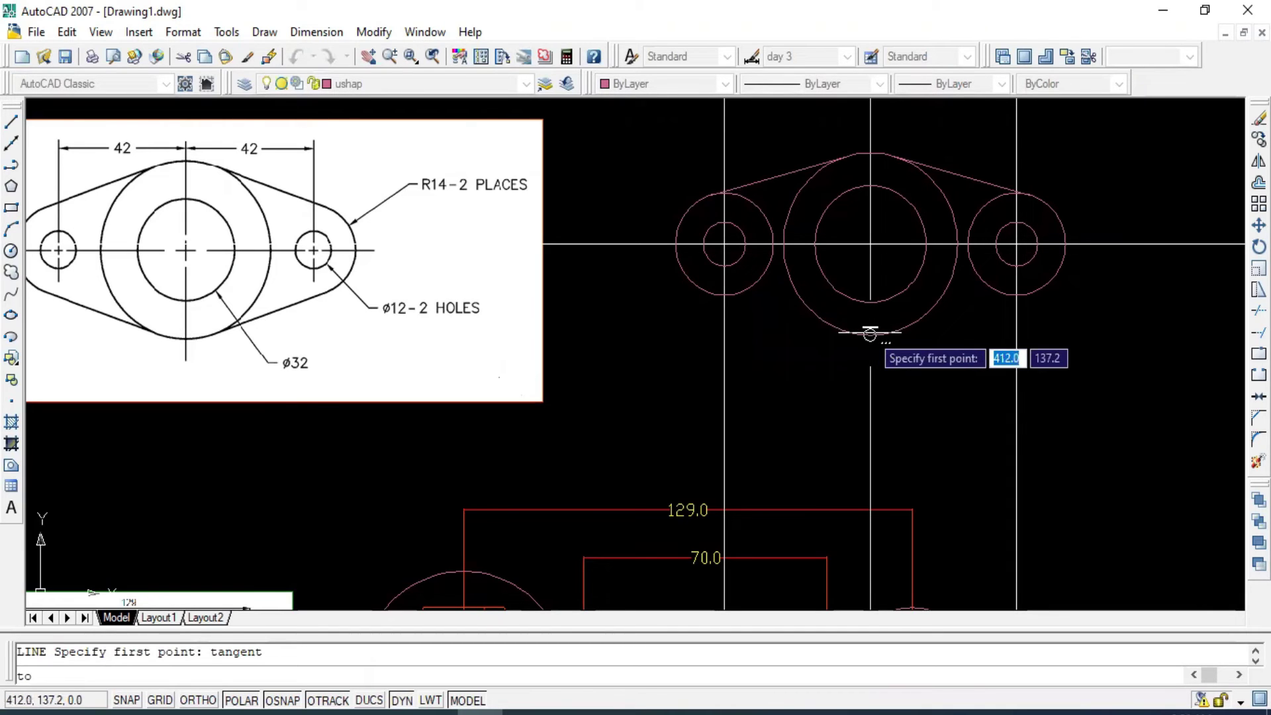
left_click(870, 334)
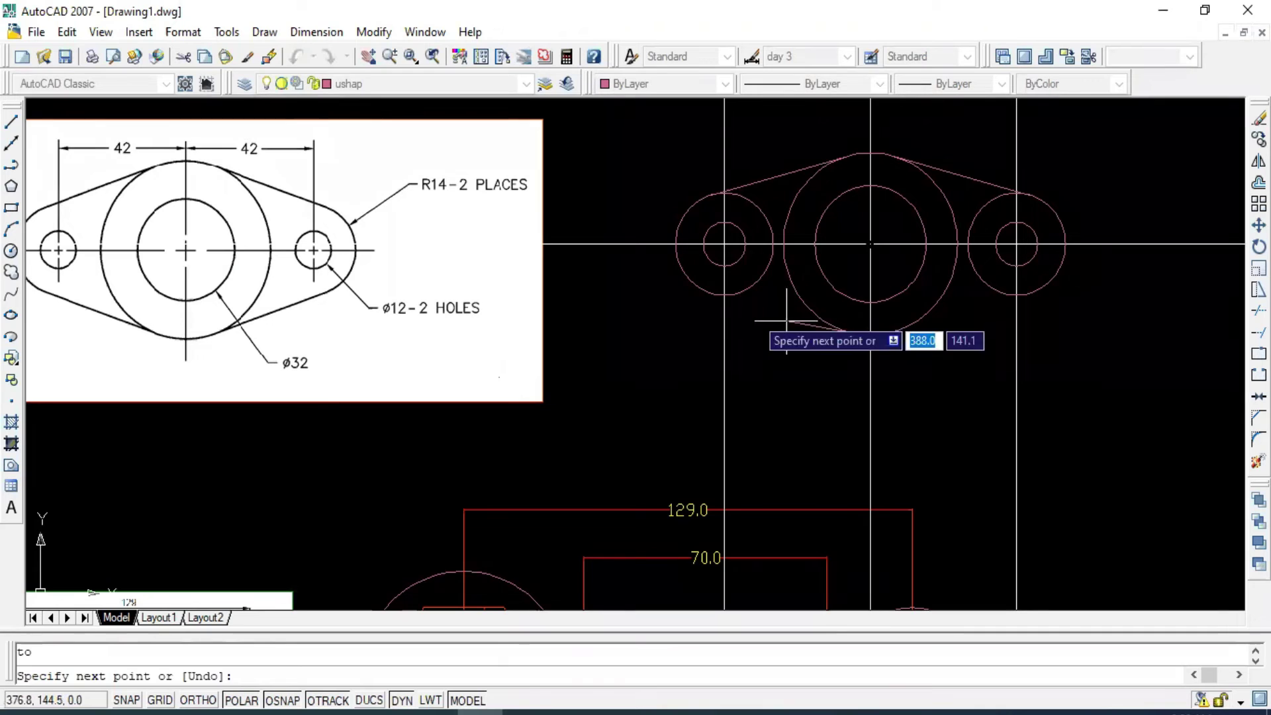
type("ta")
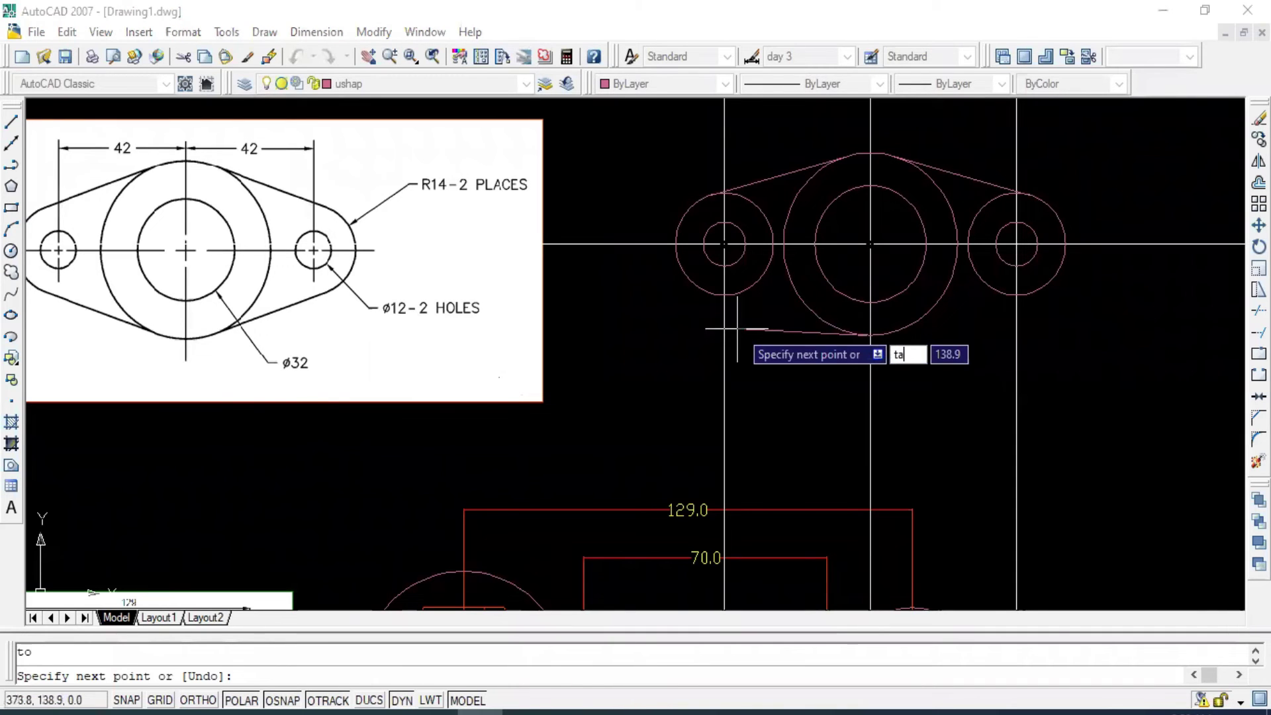
type("ngent")
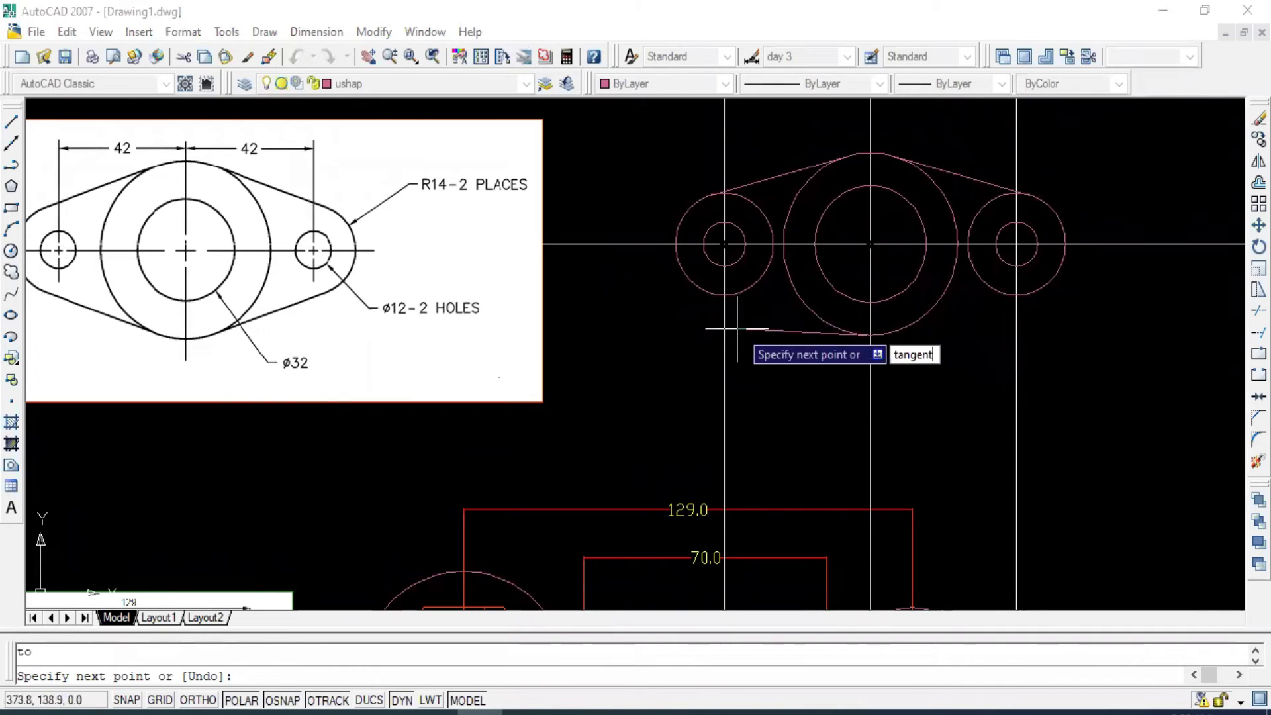
key("Return")
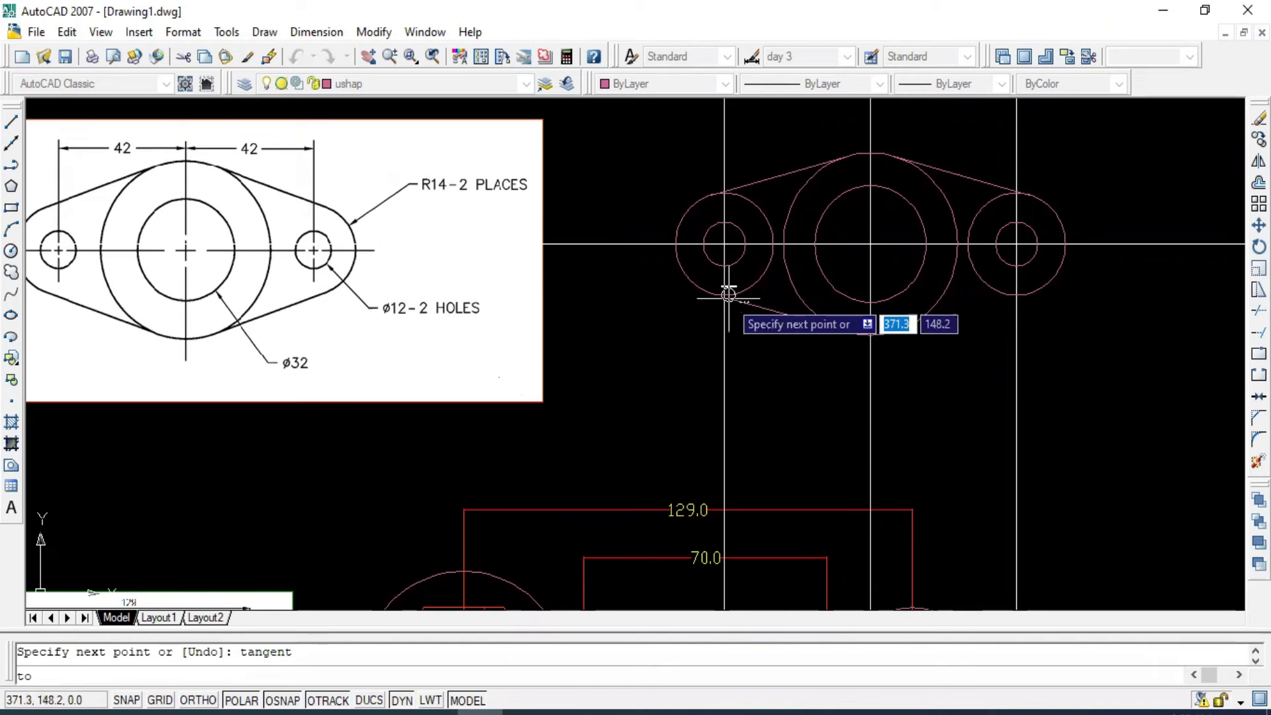
scroll(728, 294, "up", 5)
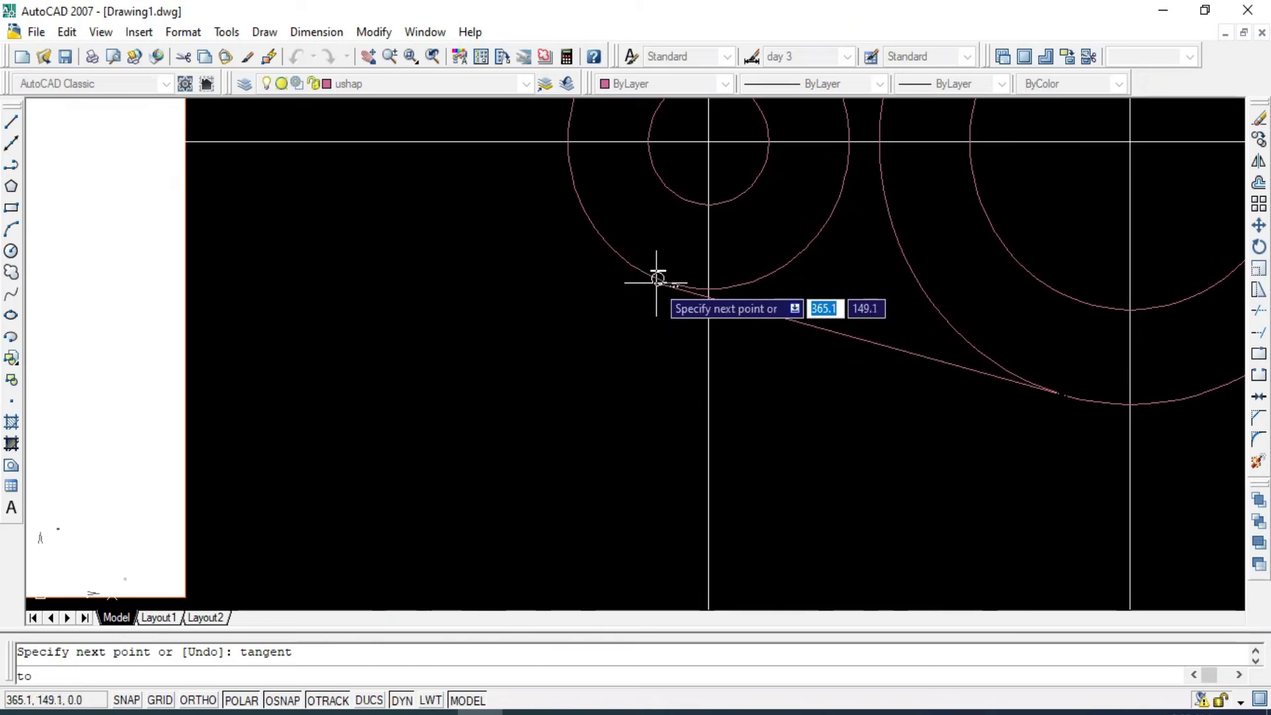
left_click(657, 278)
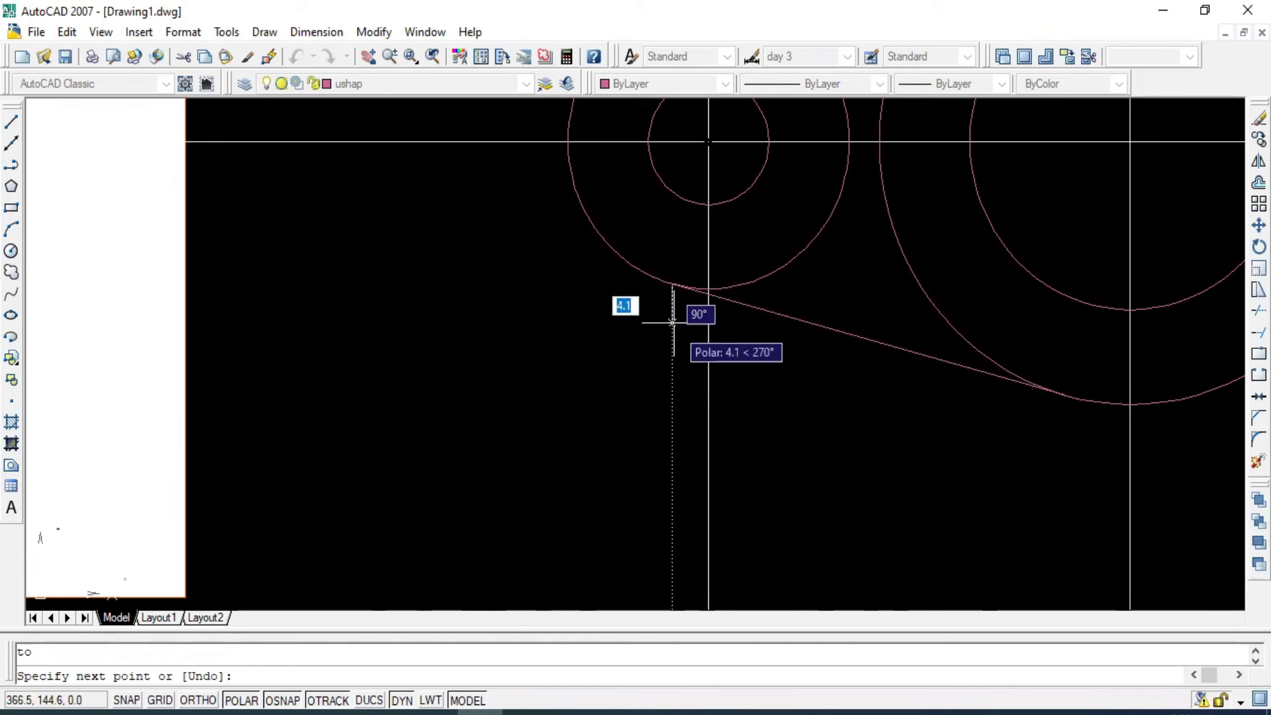
key("Escape")
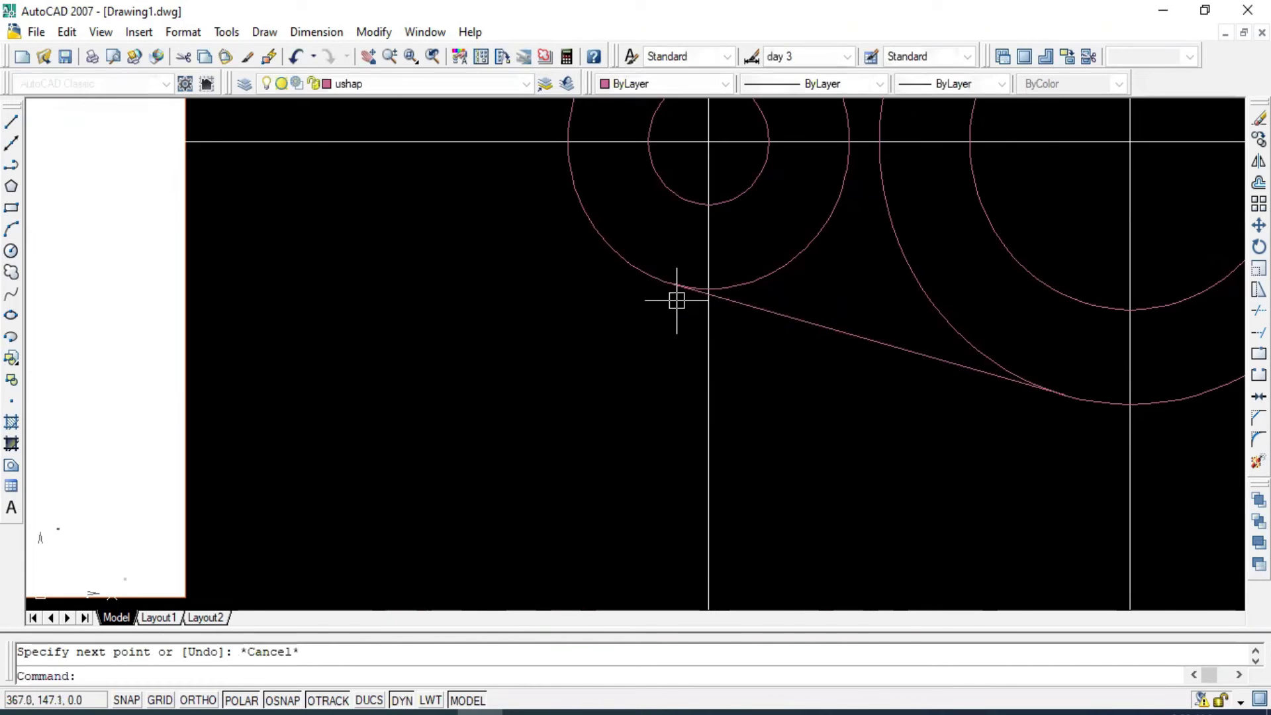
Draw a lower tangent line from the large central circle to the right outer circle.
scroll(678, 295, "up", 3)
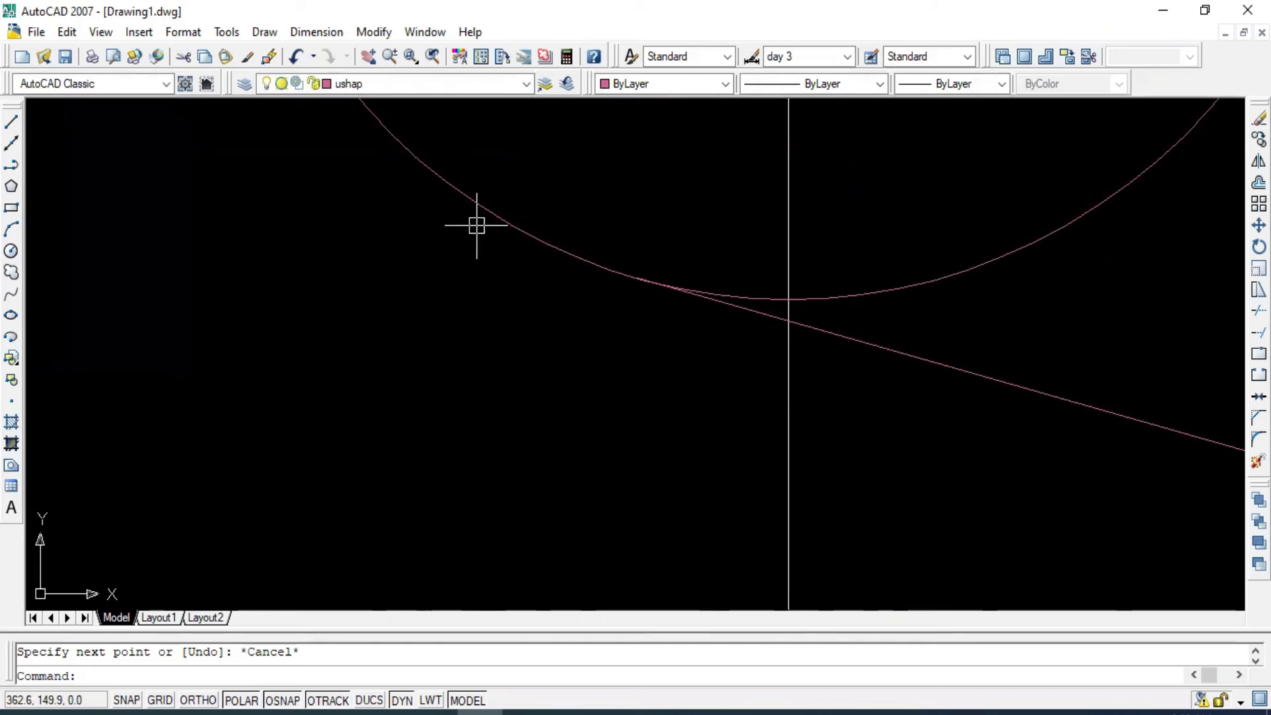
scroll(519, 333, "down", 3)
scroll(602, 357, "down", 3)
scroll(601, 357, "down", 3)
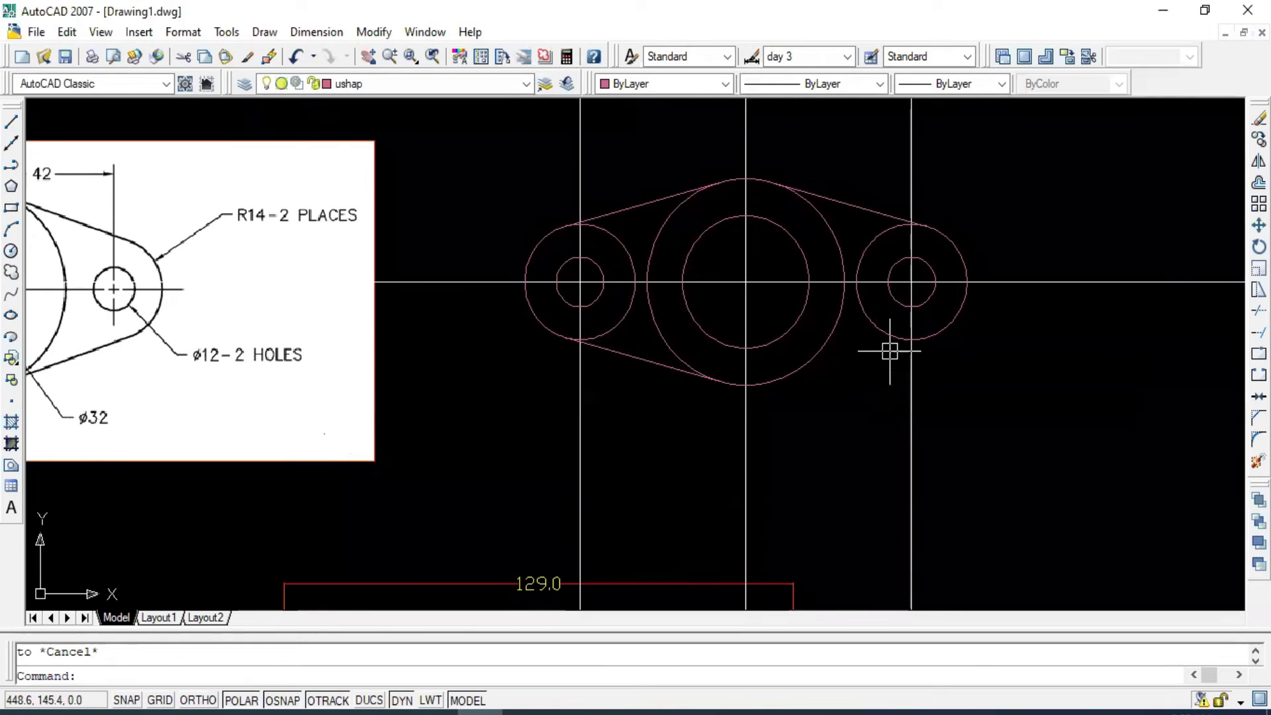
type("l")
key("Return")
type("t")
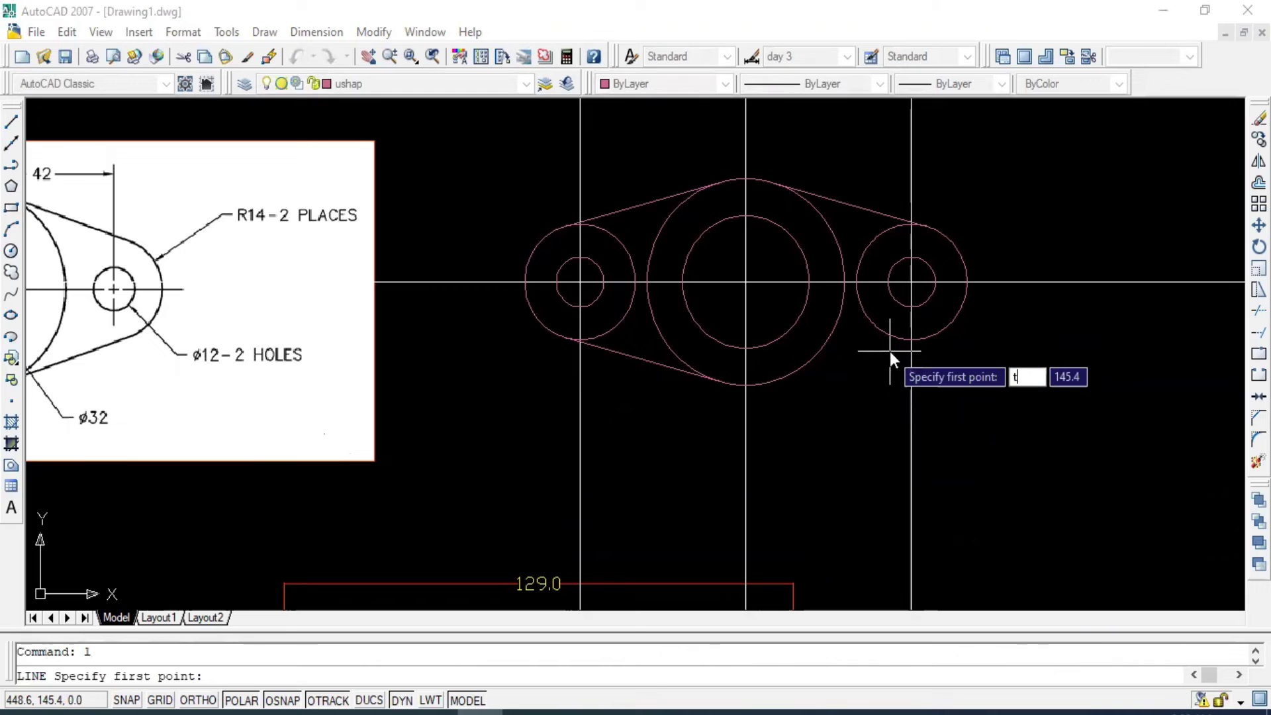
type("angent")
key("Return")
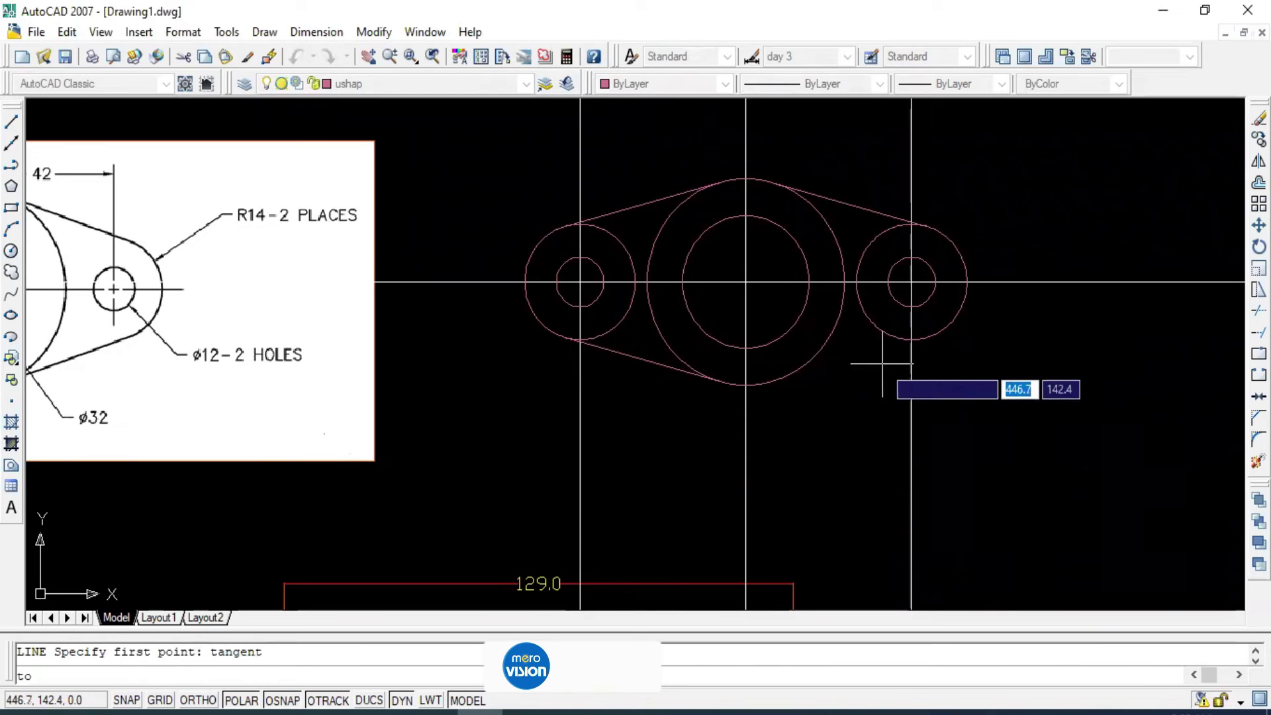
left_click(745, 385)
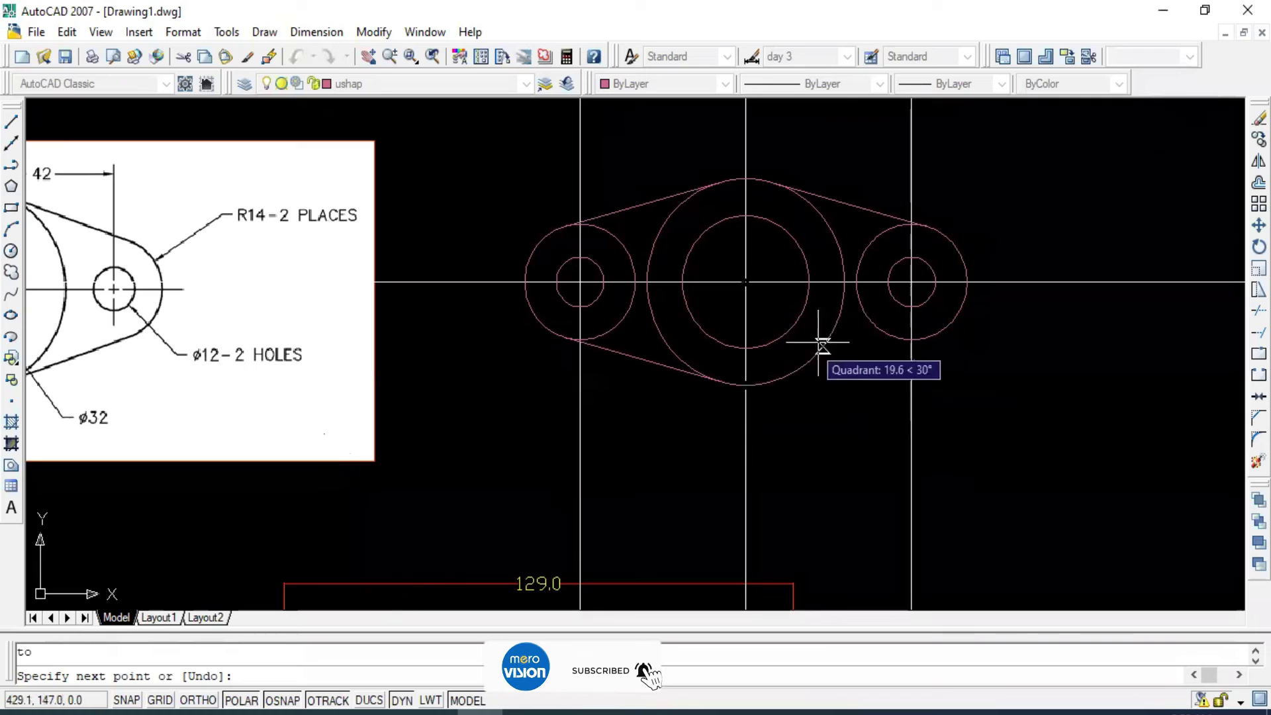
type("tangent")
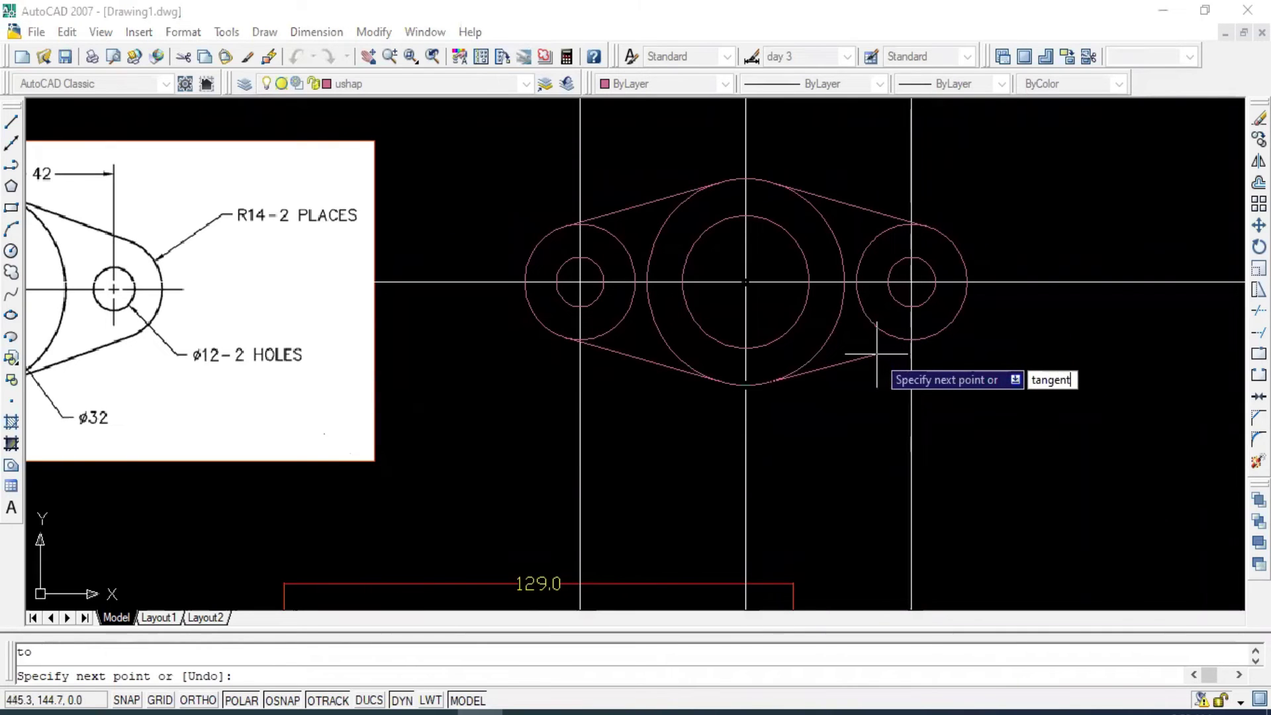
key("Return")
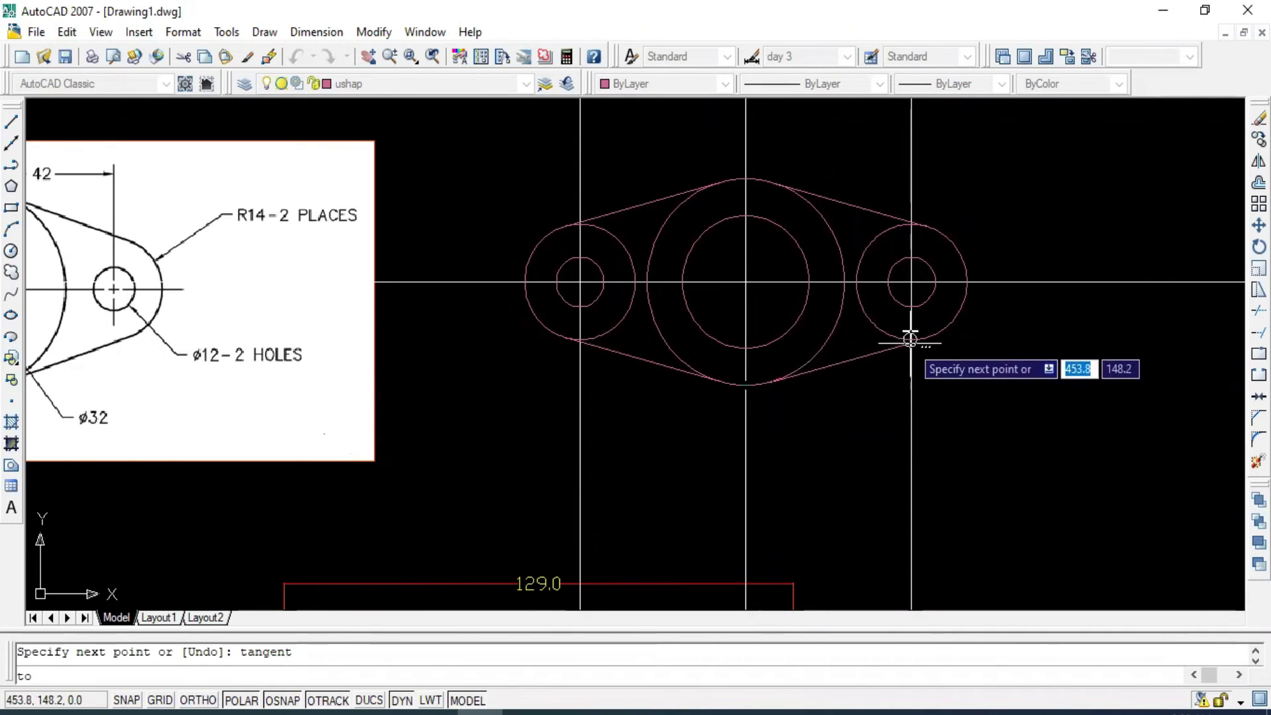
scroll(910, 339, "up", 2)
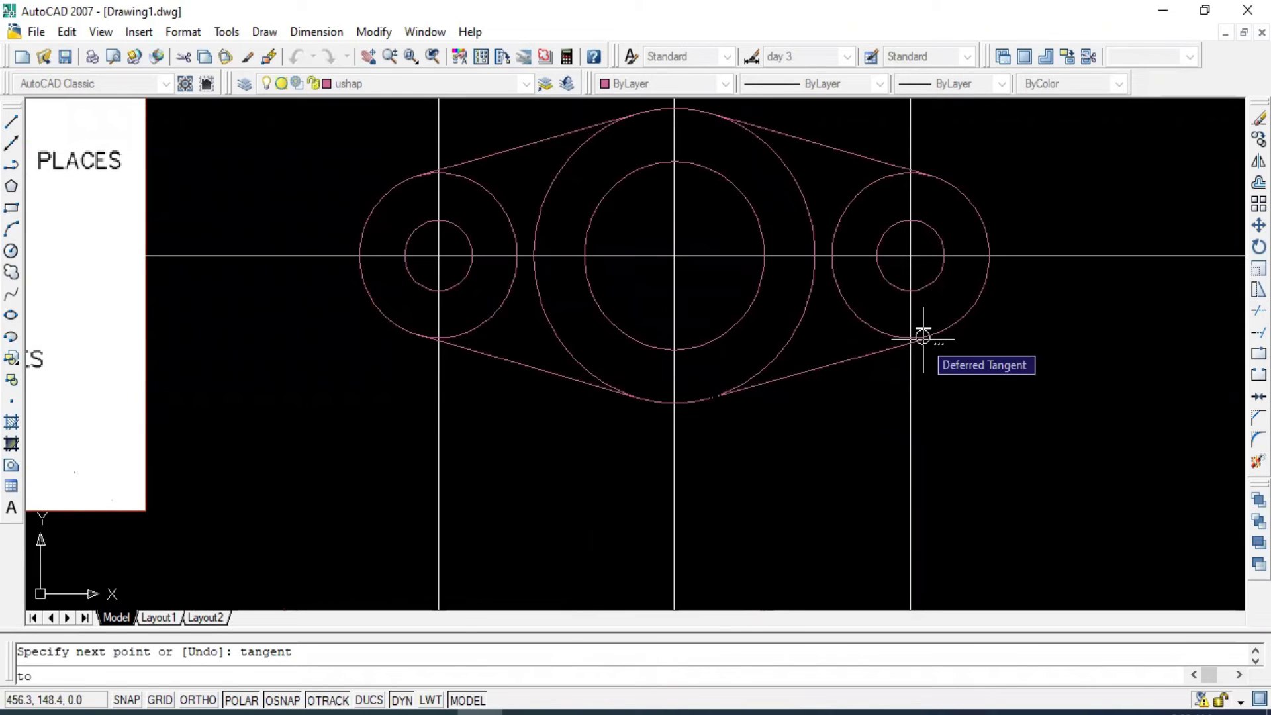
left_click(922, 338)
key("Escape")
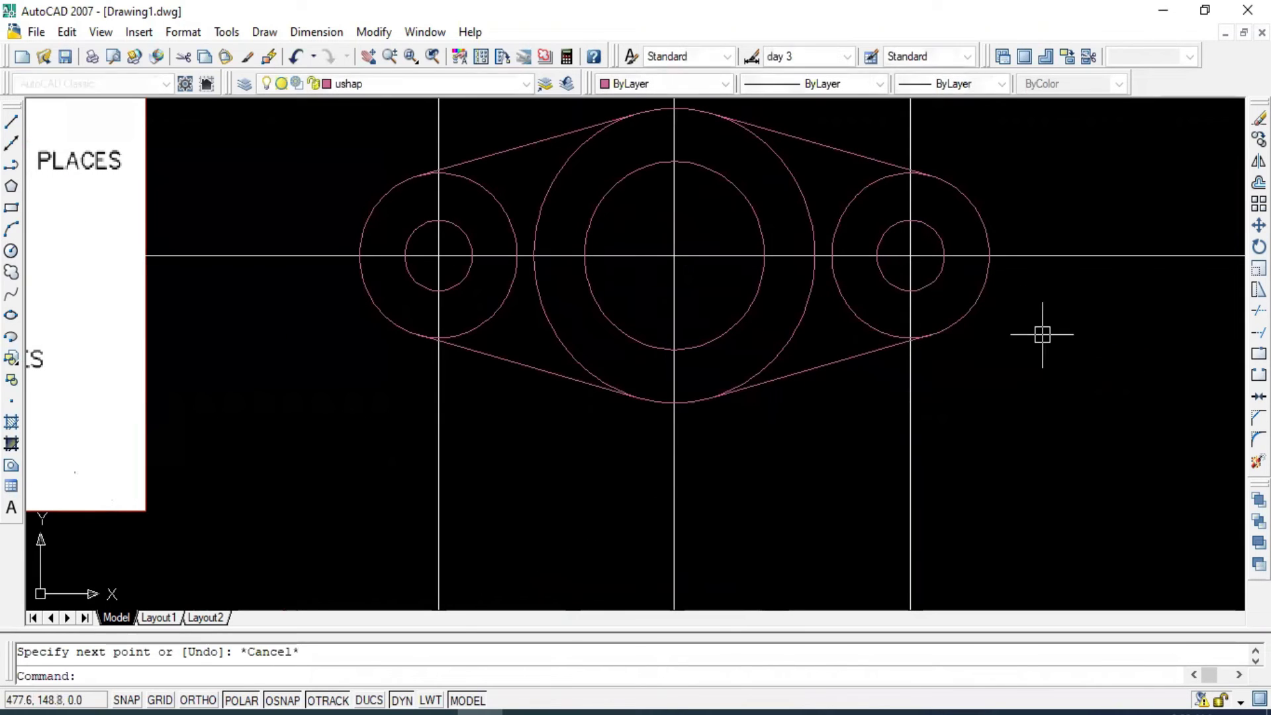
key("Escape")
mouse_move(992, 332)
middle_mouse_down()
mouse_move(1019, 339)
mouse_move(1066, 296)
middle_mouse_up()
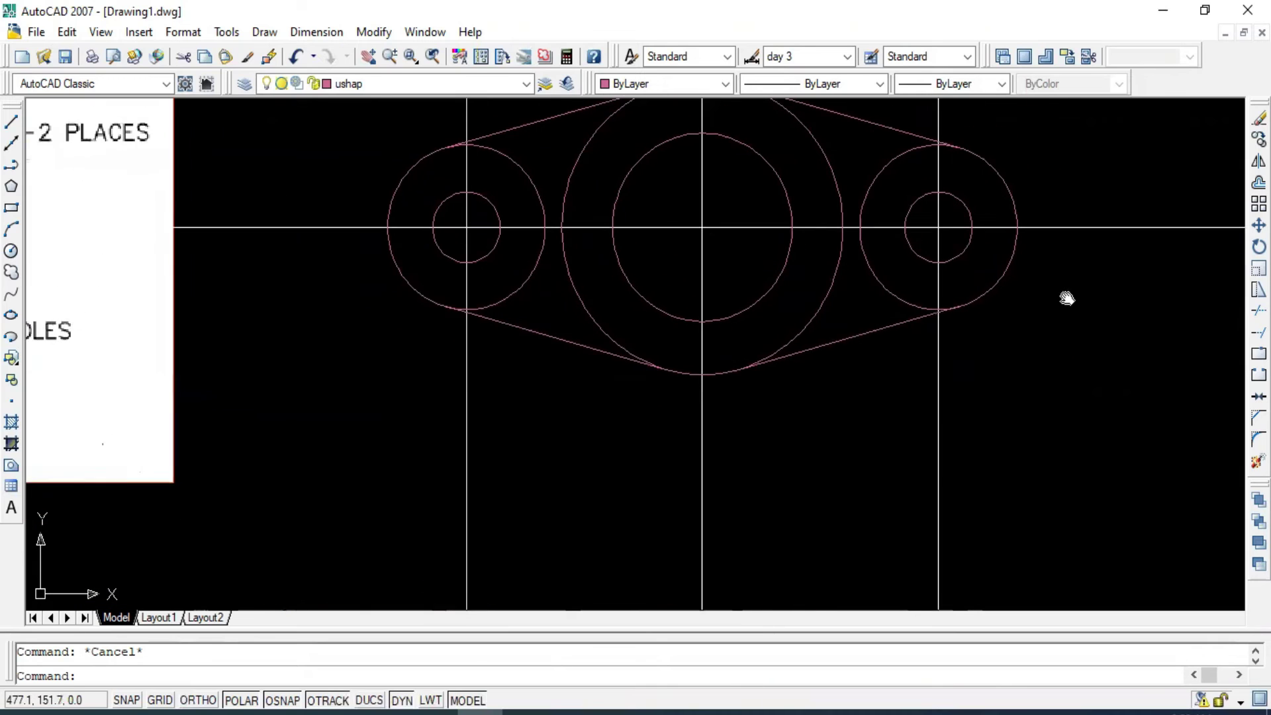
scroll(1028, 258, "down", 1)
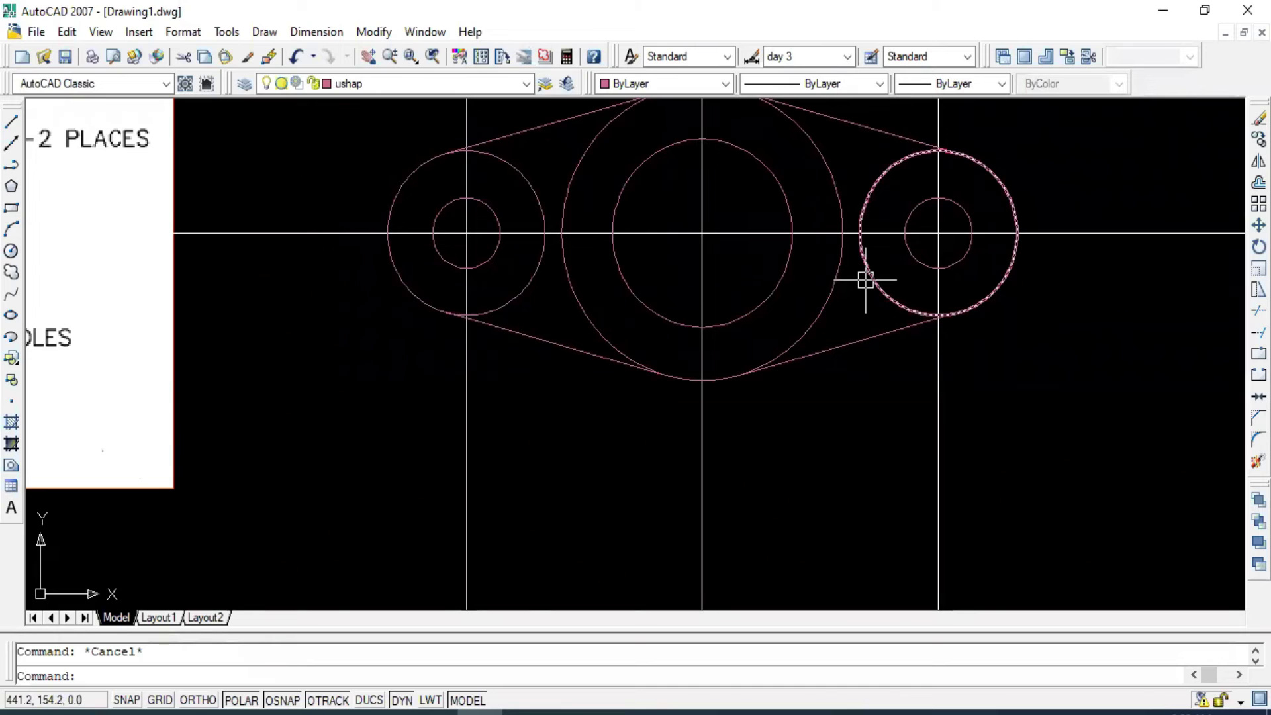
Trim the right R14 circle's inner arc between its two tangent lines.
type("tr")
type("m")
key("Return")
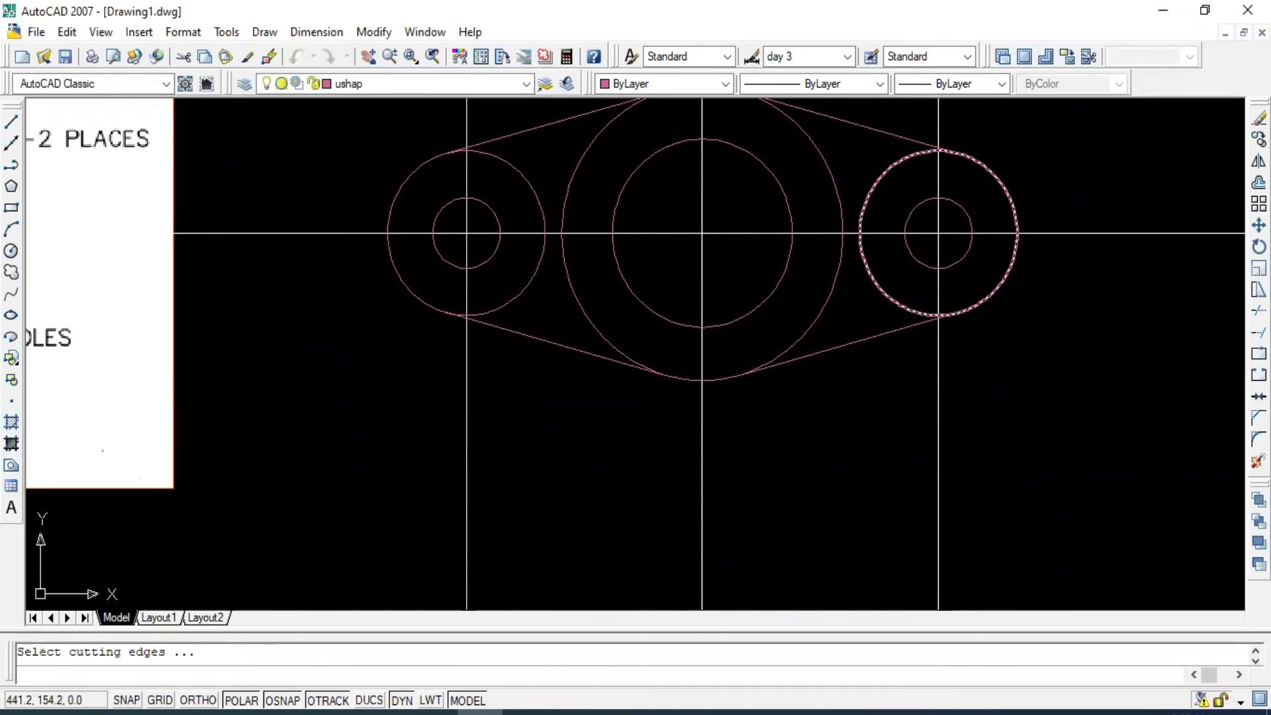
scroll(850, 381, "up", 2)
scroll(863, 390, "down", 3)
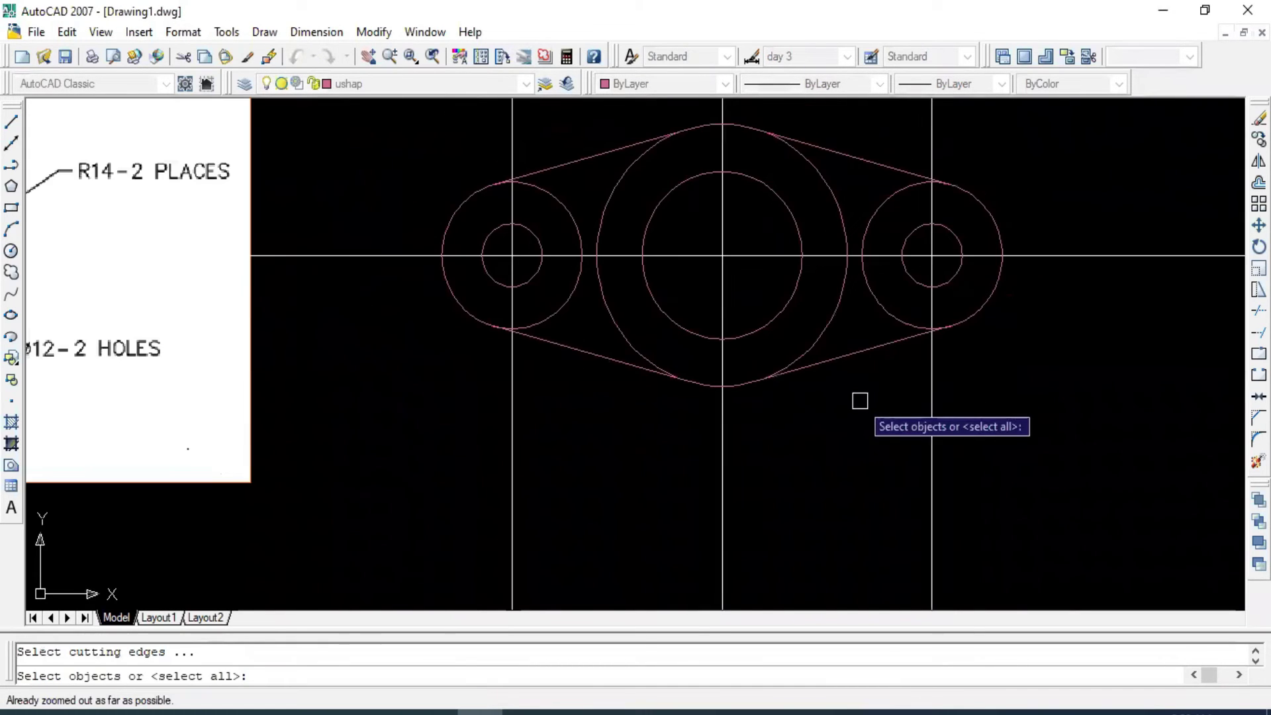
scroll(850, 391, "up", 1)
scroll(841, 381, "up", 1)
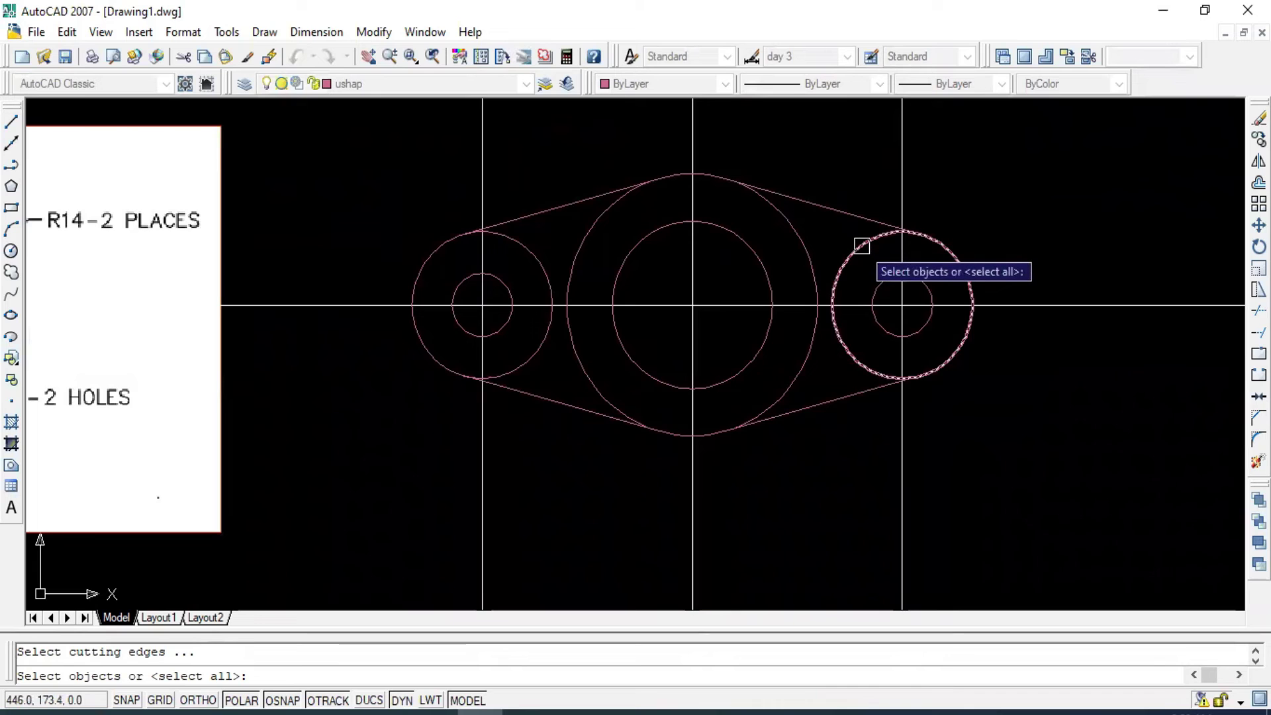
scroll(864, 238, "up", 2)
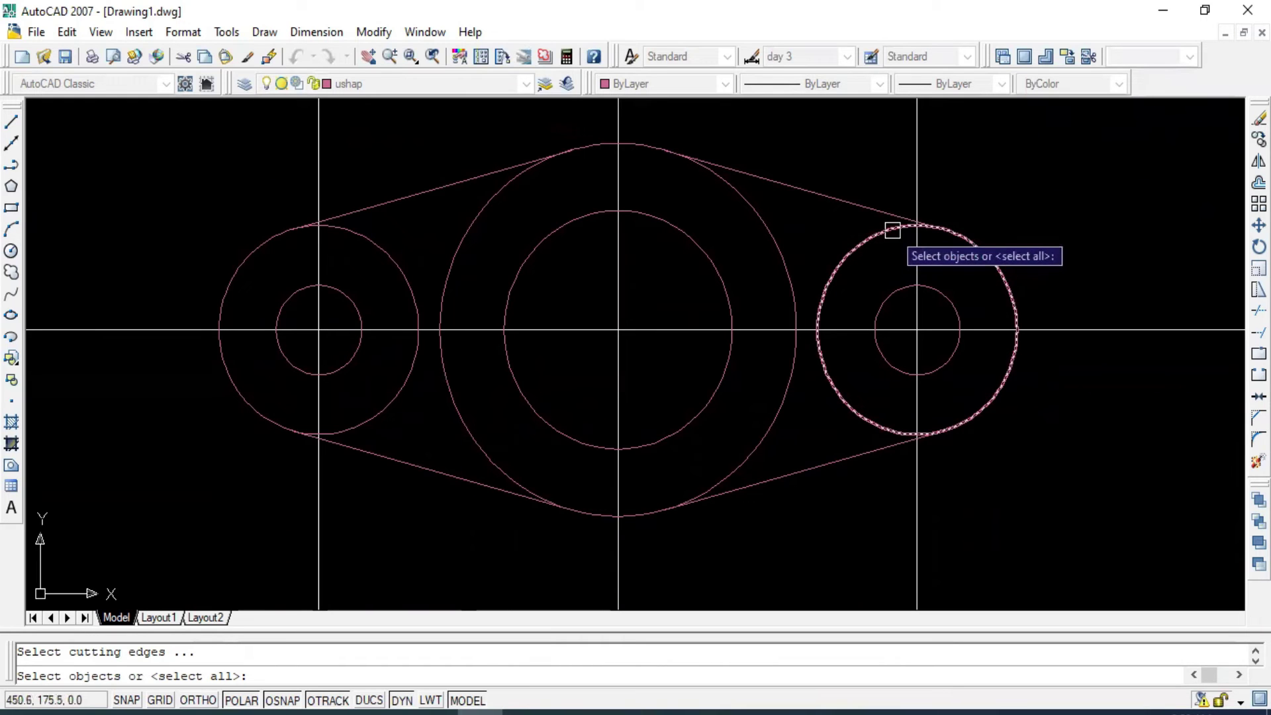
left_click(876, 455)
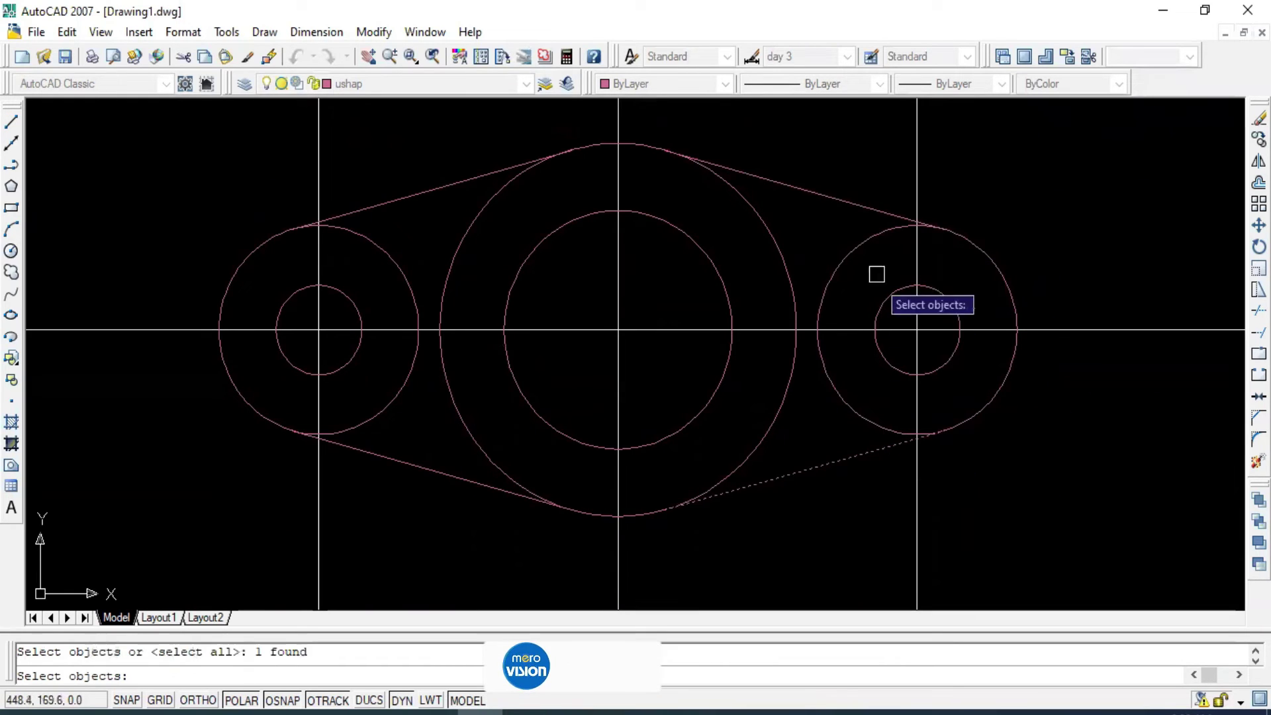
left_click(857, 205)
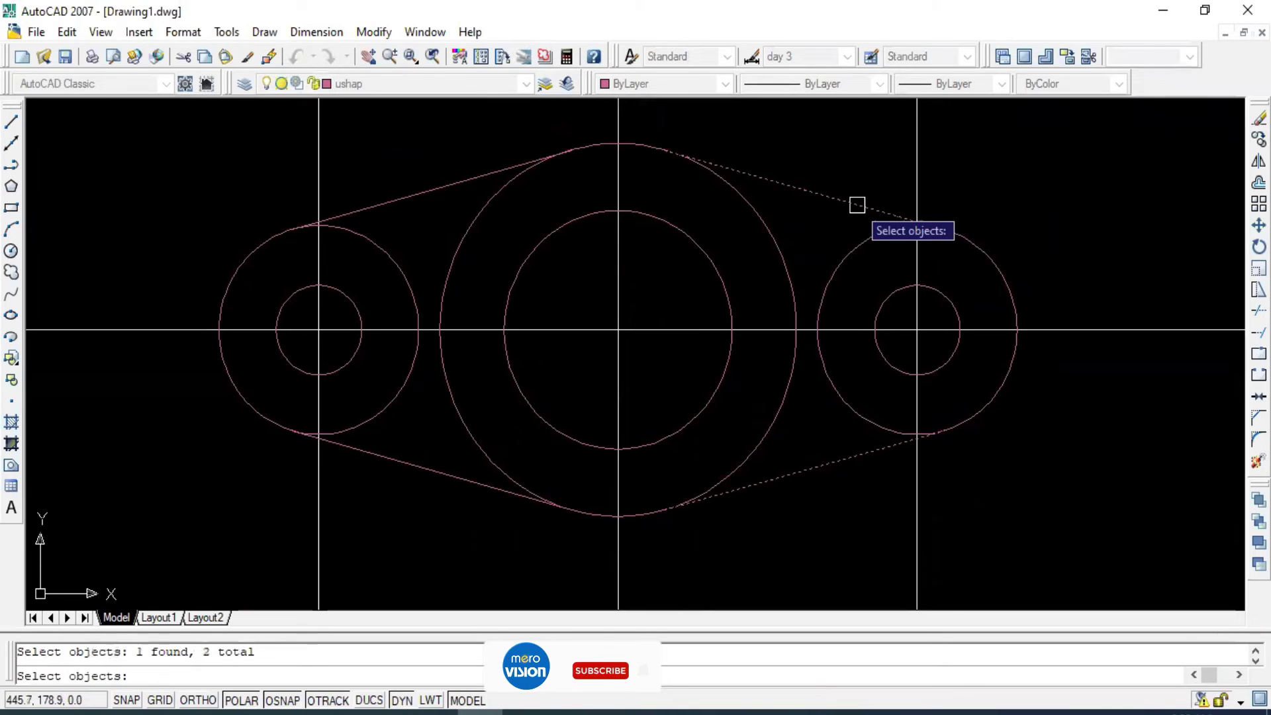
key("Return")
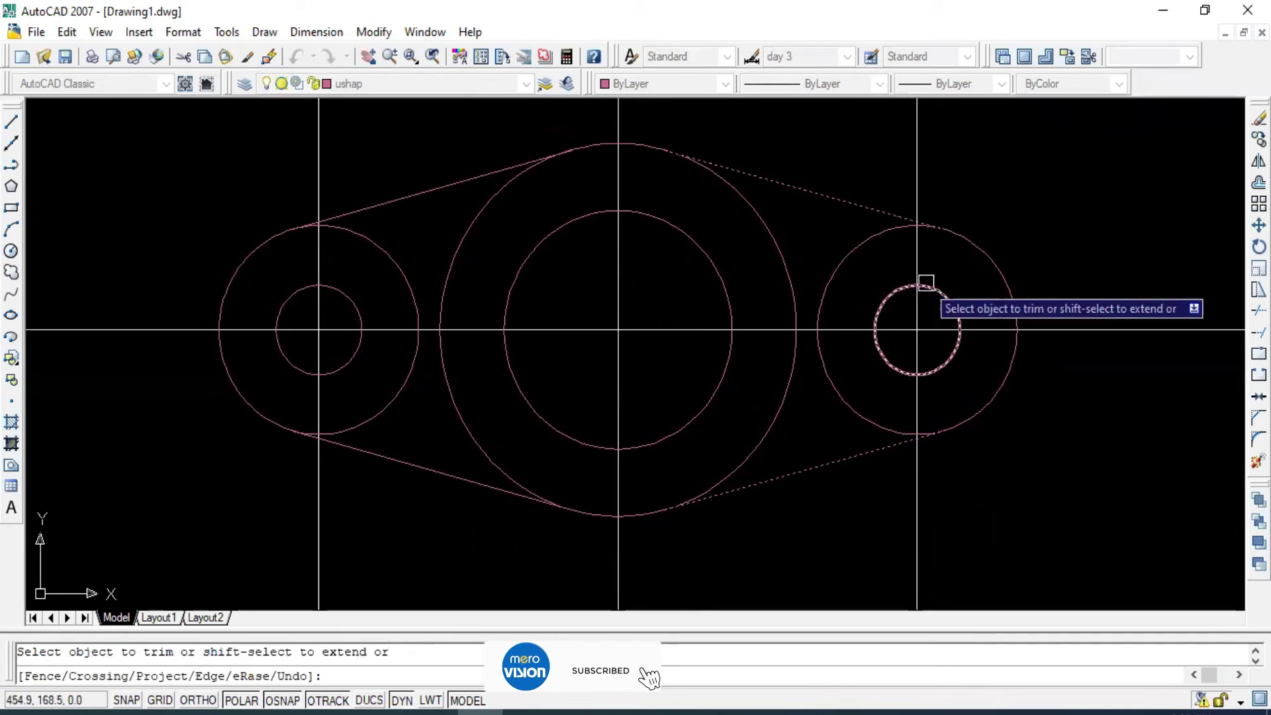
left_click(862, 247)
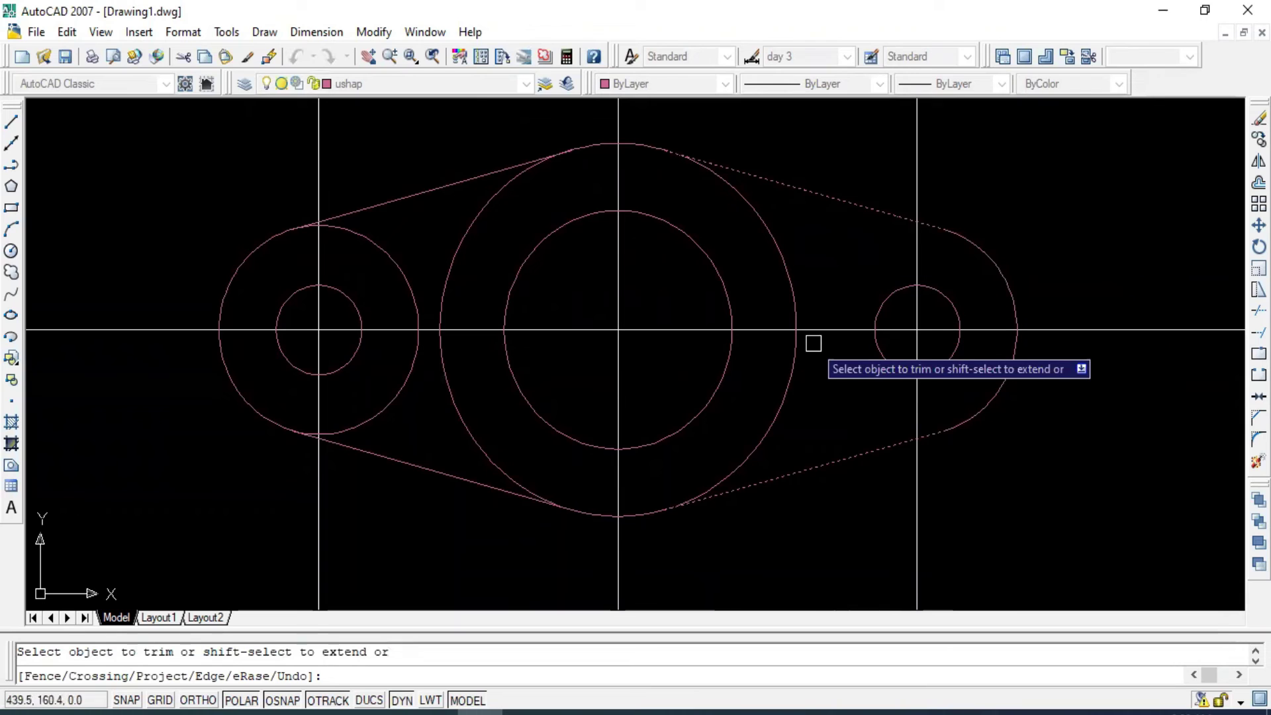
key("Escape")
key("Return")
Trim the left R14 circle's inner arc between its two tangent lines.
type("trim")
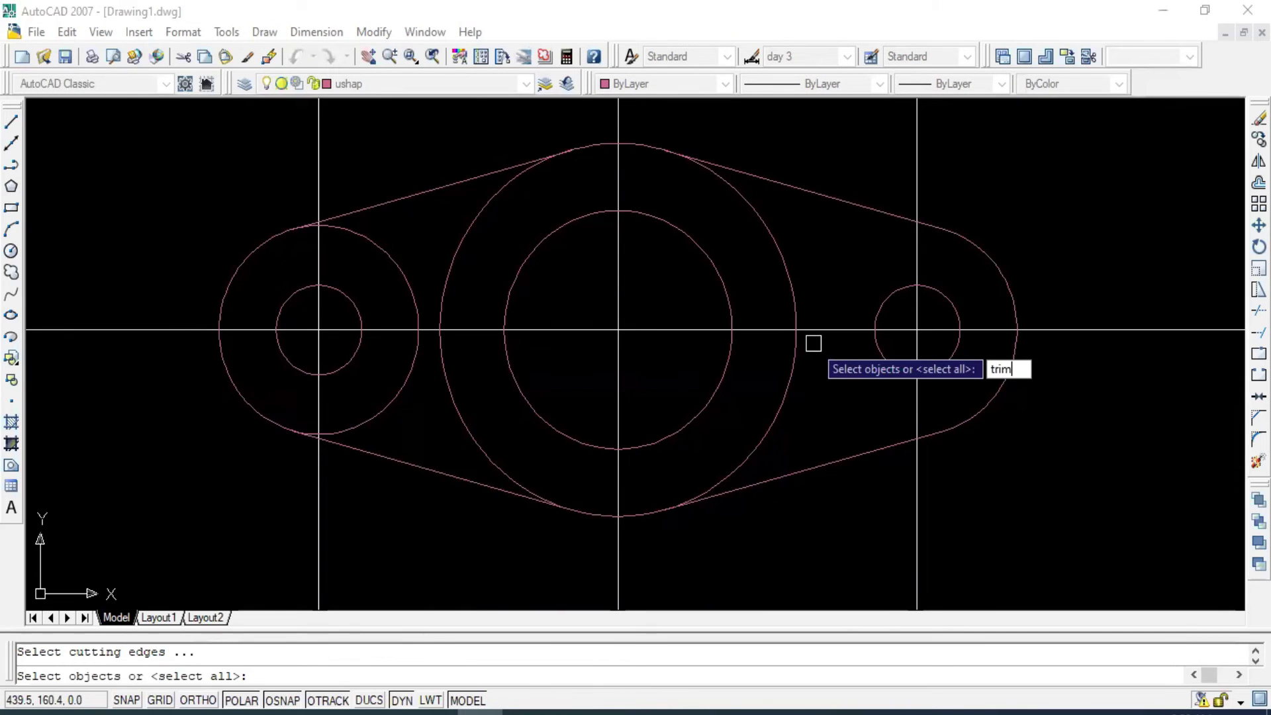
key("Return")
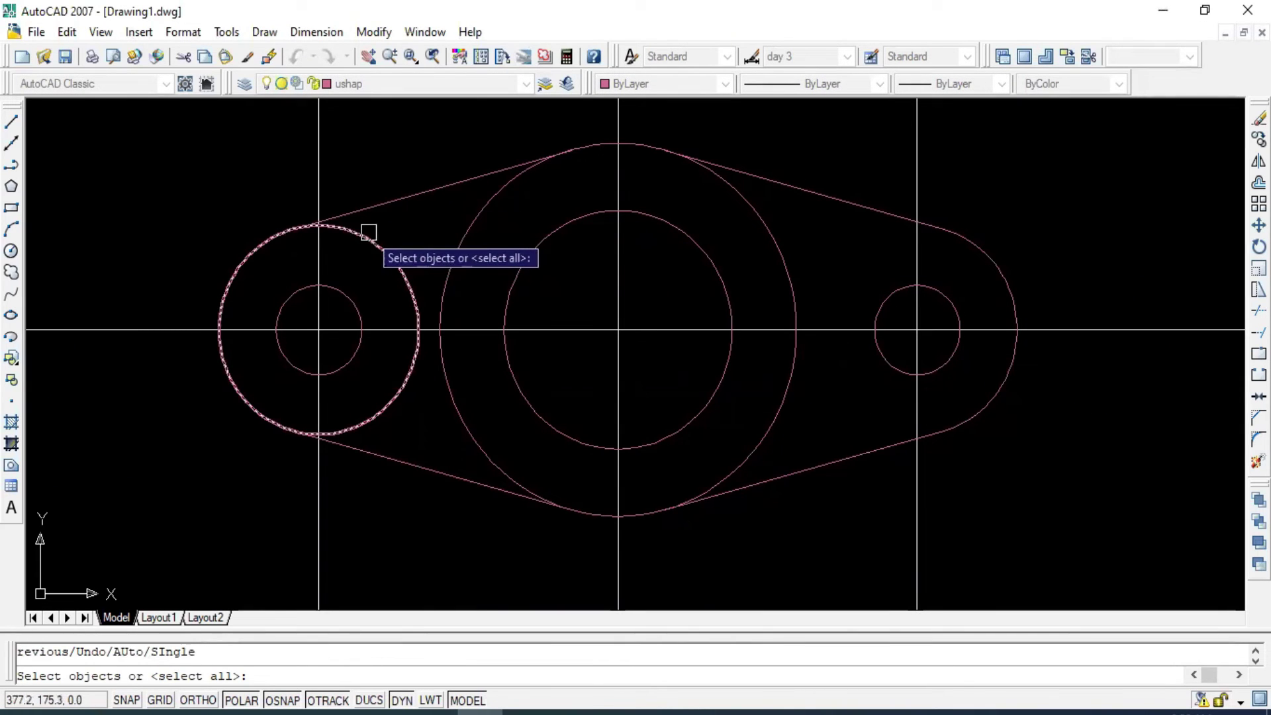
left_click(407, 196)
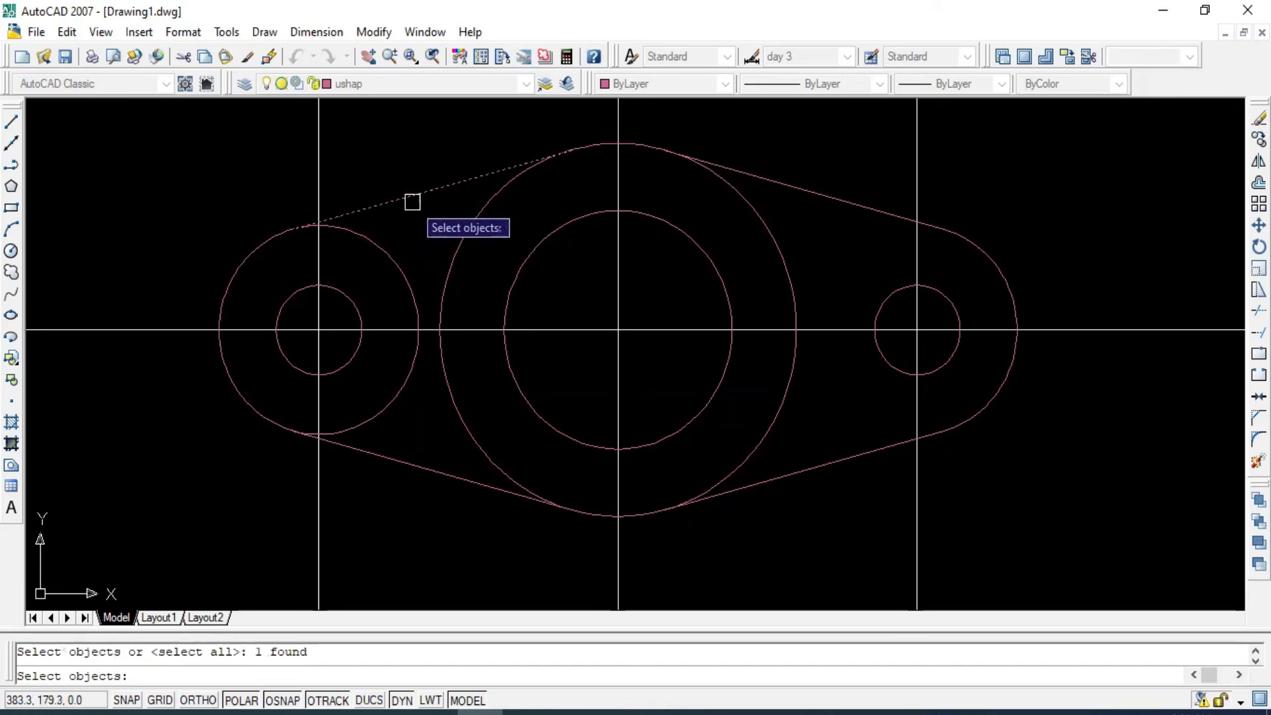
left_click(405, 458)
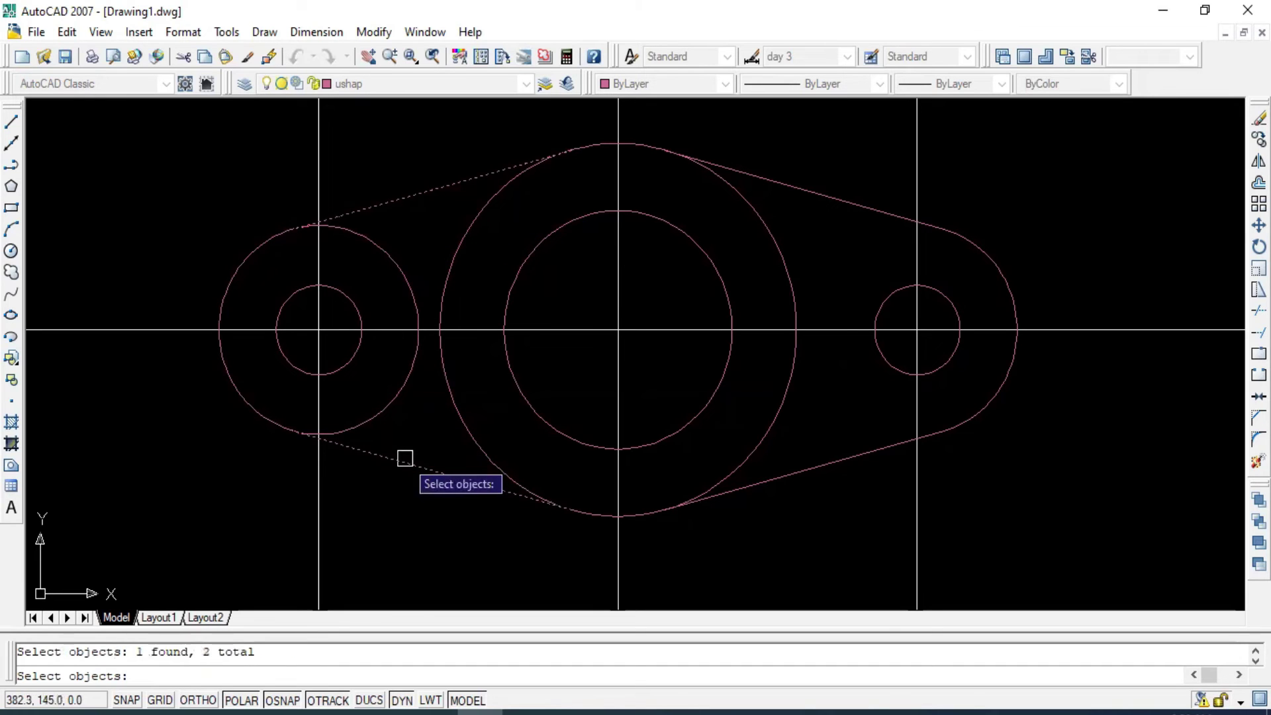
key("Return")
left_click(404, 285)
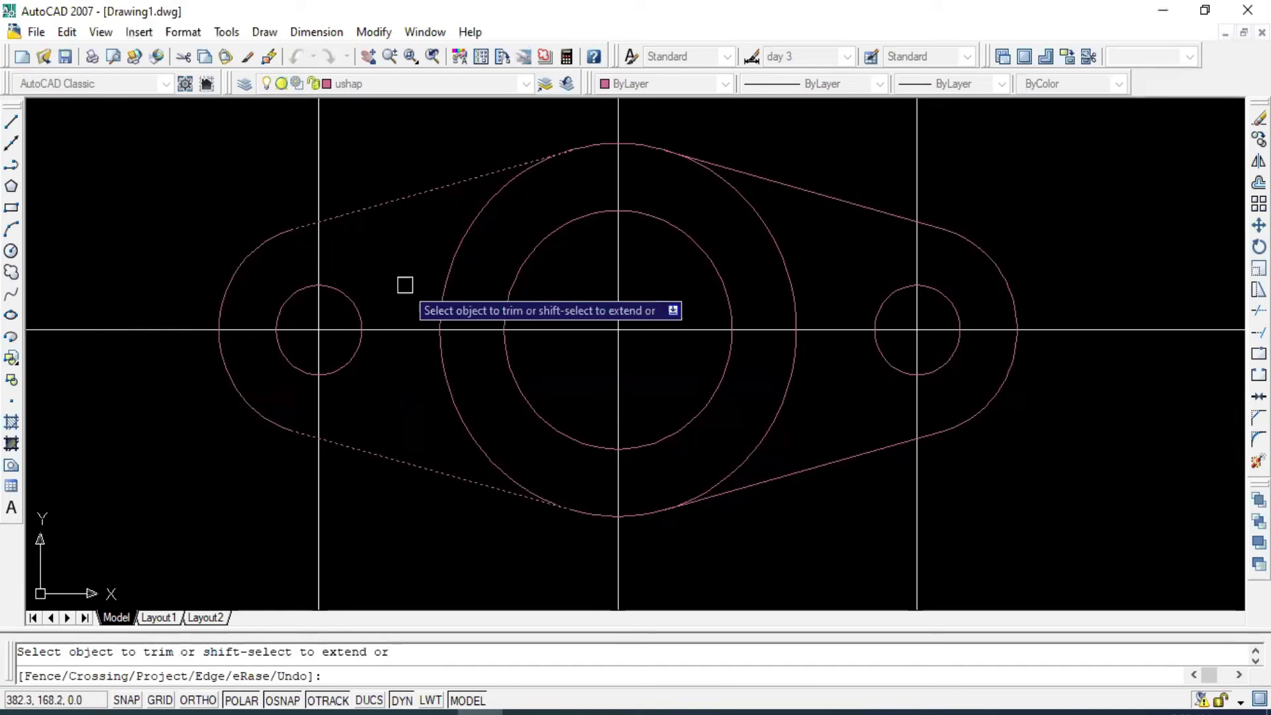
key("Escape")
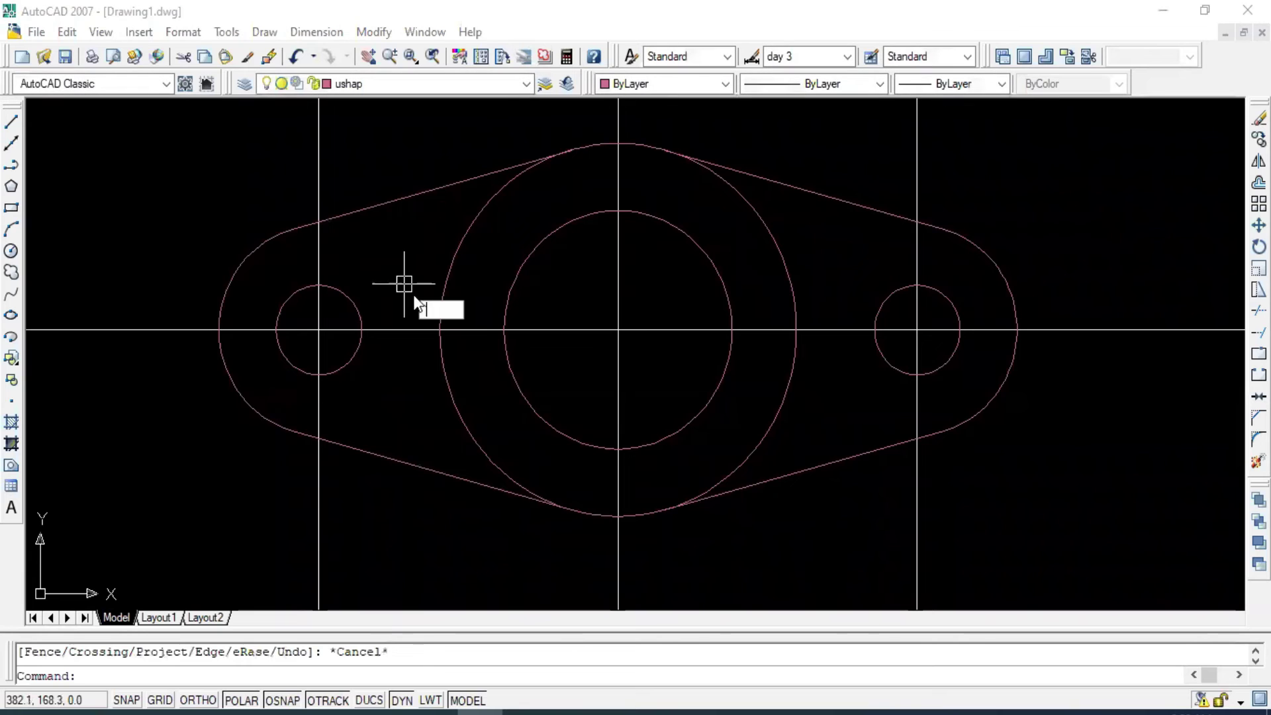
Erase the three vertical construction centrelines of the link.
scroll(404, 284, "down", 2)
middle_click_drag(554, 304, 729, 307)
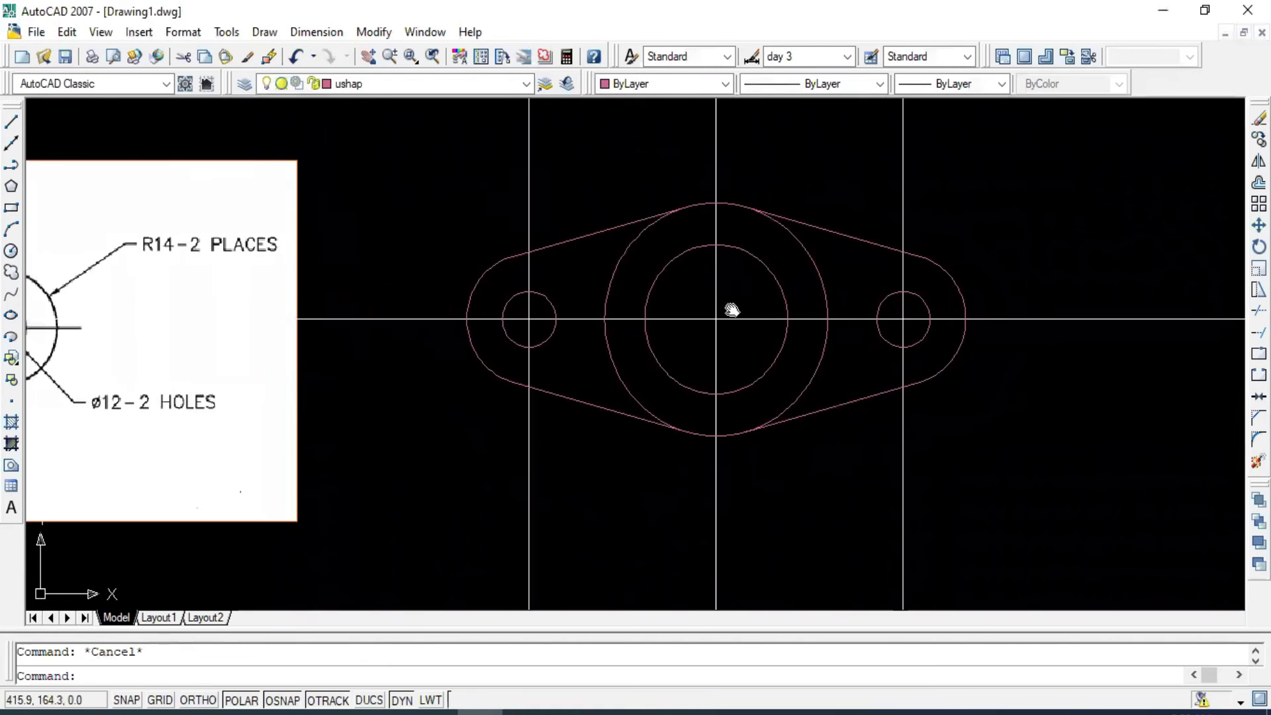
scroll(731, 306, "down", 1)
middle_click(703, 391)
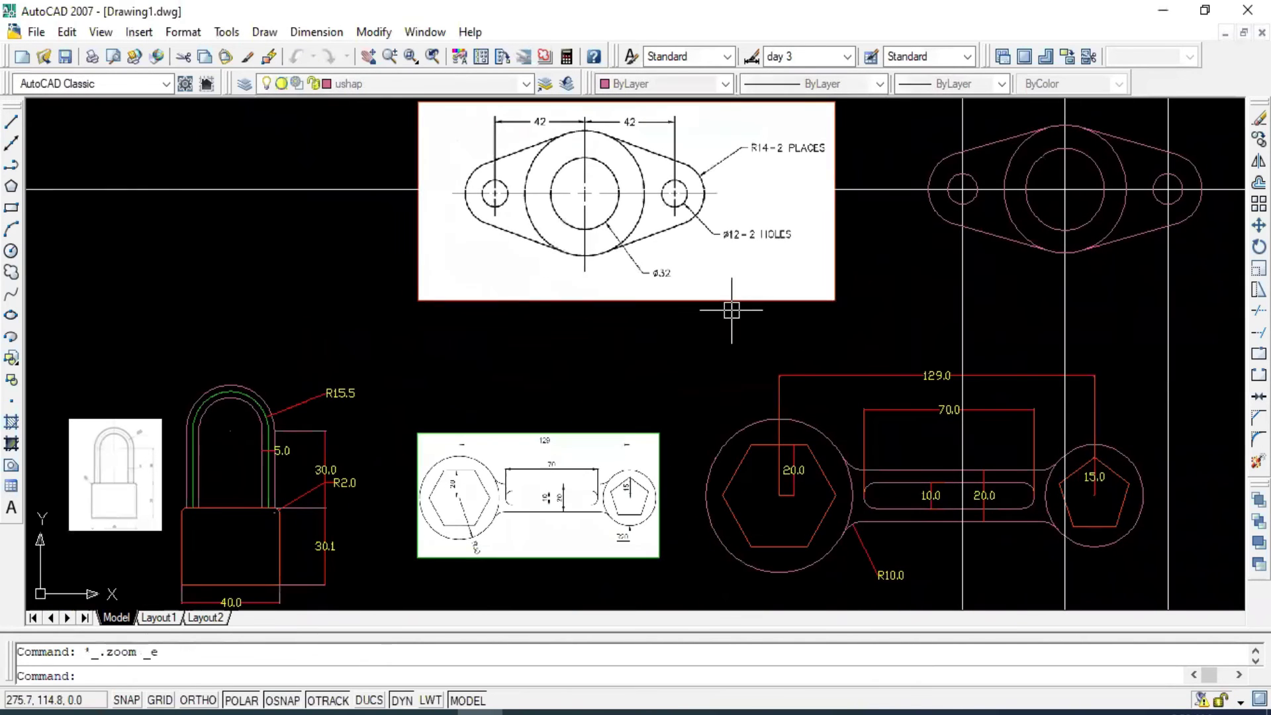
middle_click_drag(704, 392, 653, 369)
middle_click_drag(729, 316, 720, 315)
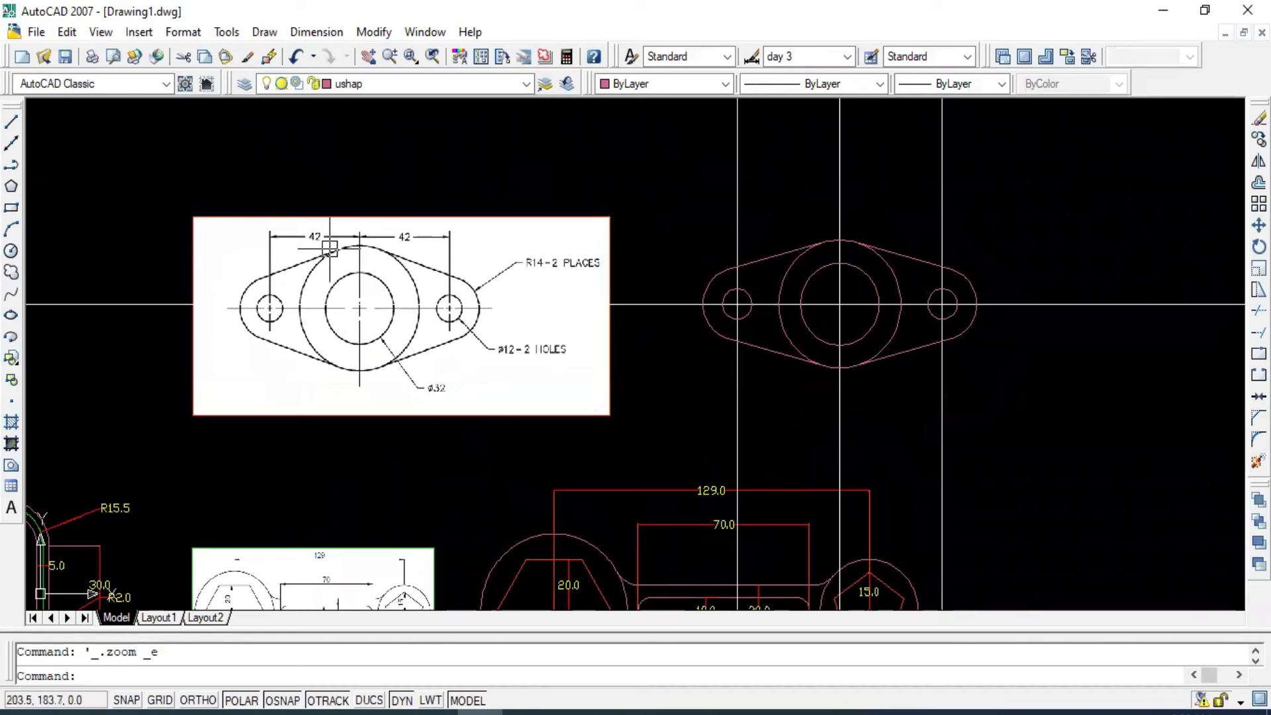
left_click(1013, 177)
left_click(665, 181)
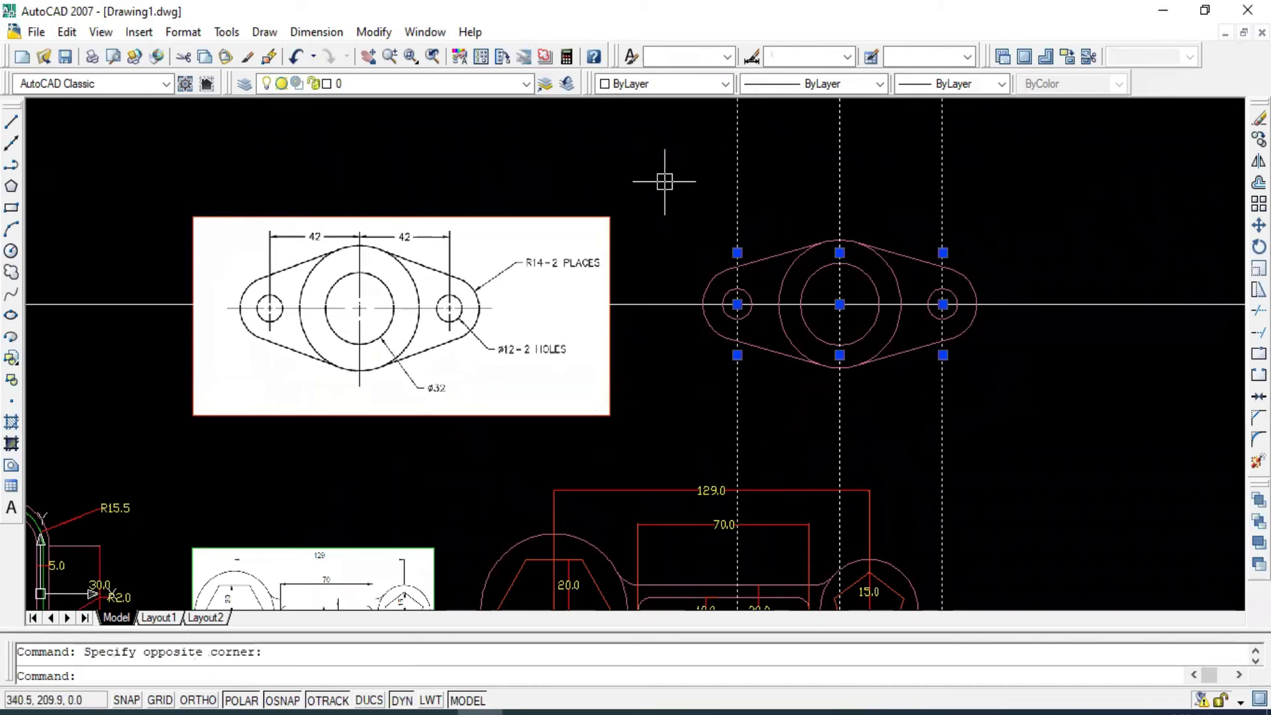
key("Delete")
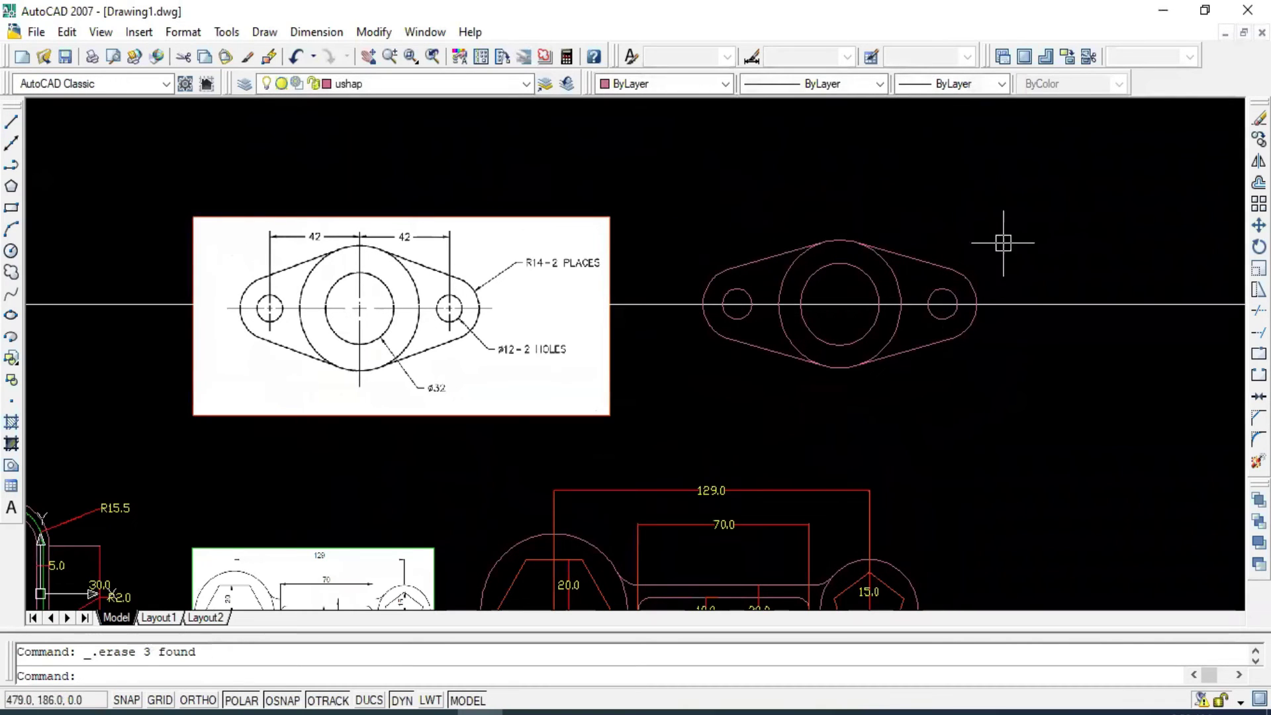
Erase the horizontal construction centreline of the link.
left_click(1092, 218)
left_click(1050, 398)
key("Delete")
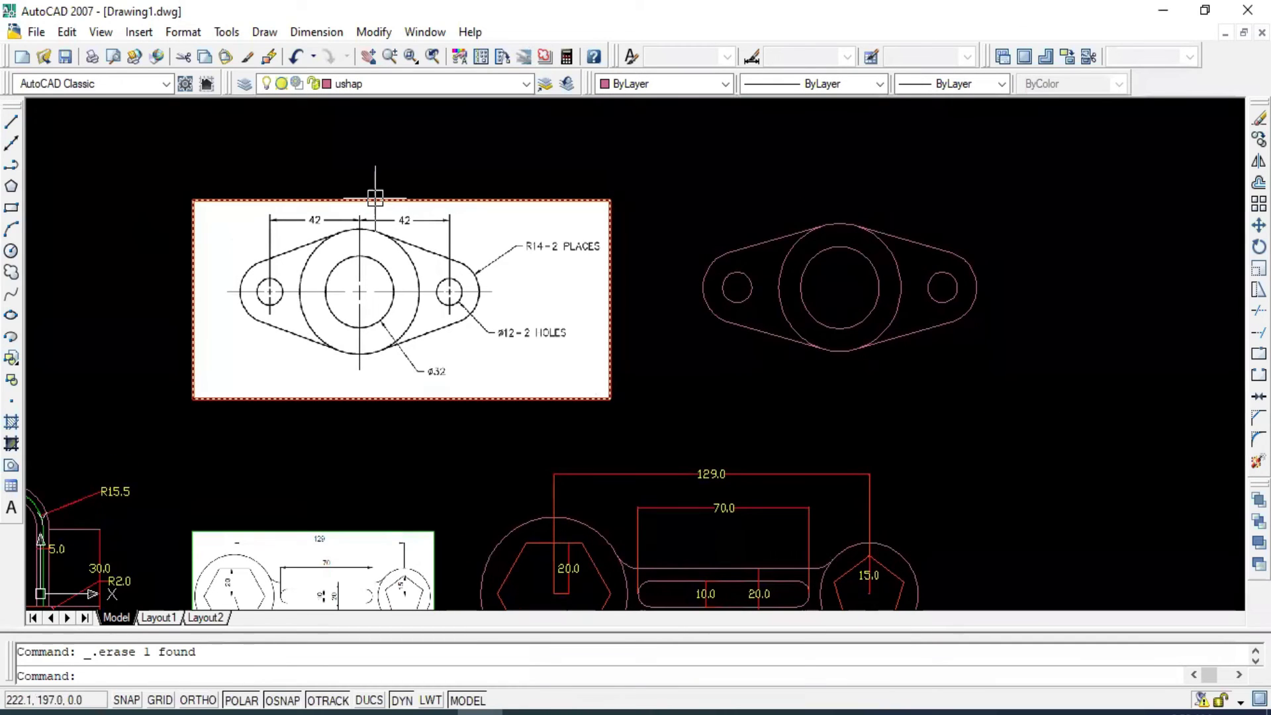
left_click(321, 33)
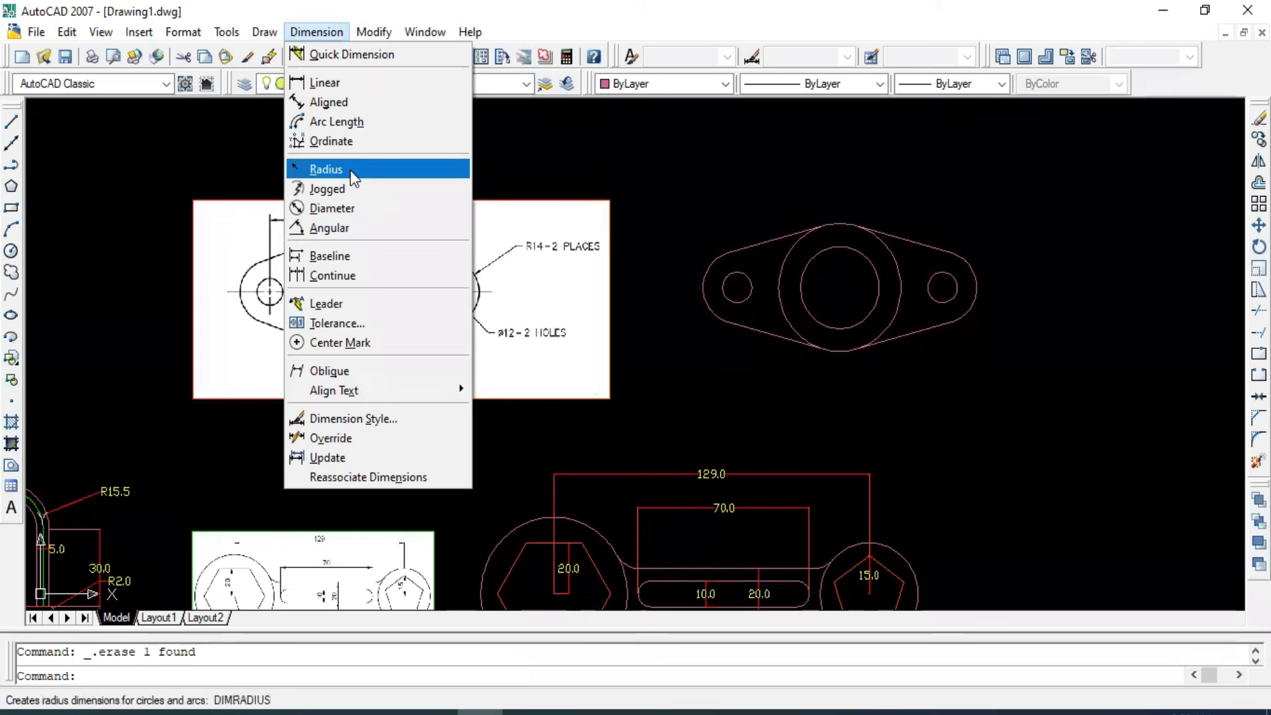
Label the inner and outer central circles R16.0 and R25.0, the right hole R6.0, and the right lobe R14.0.
left_click(330, 169)
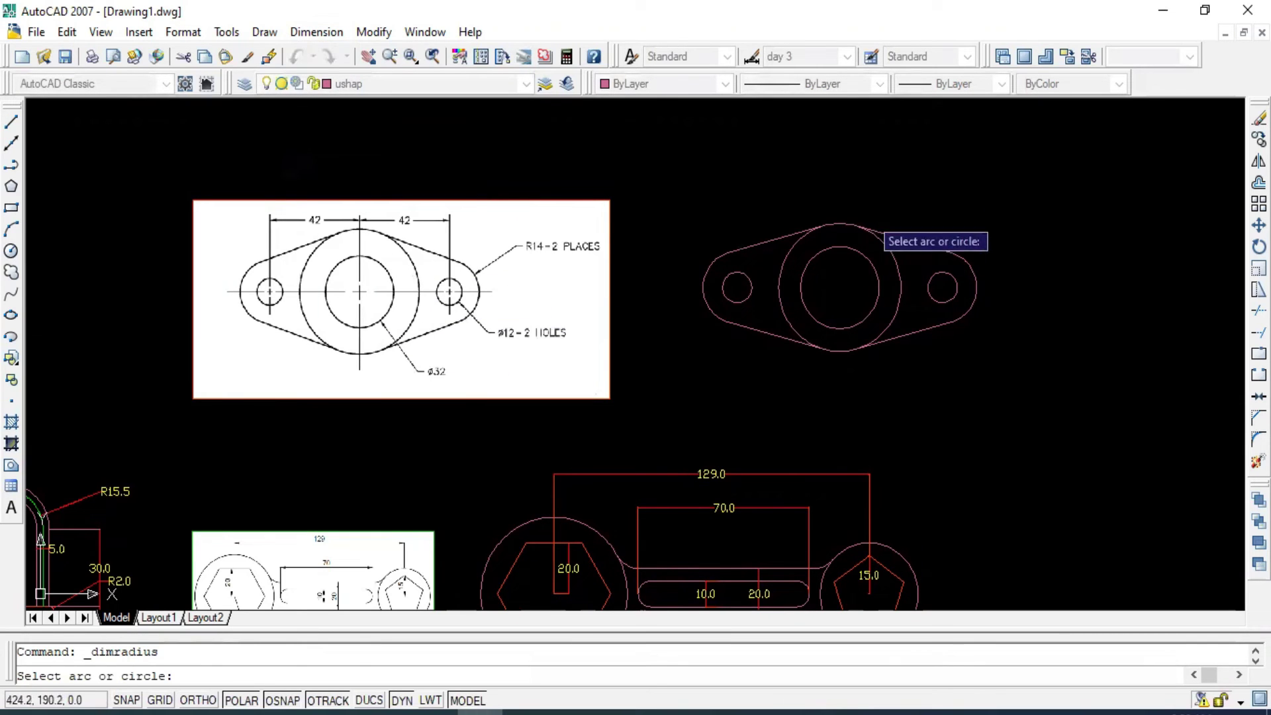
left_click(853, 326)
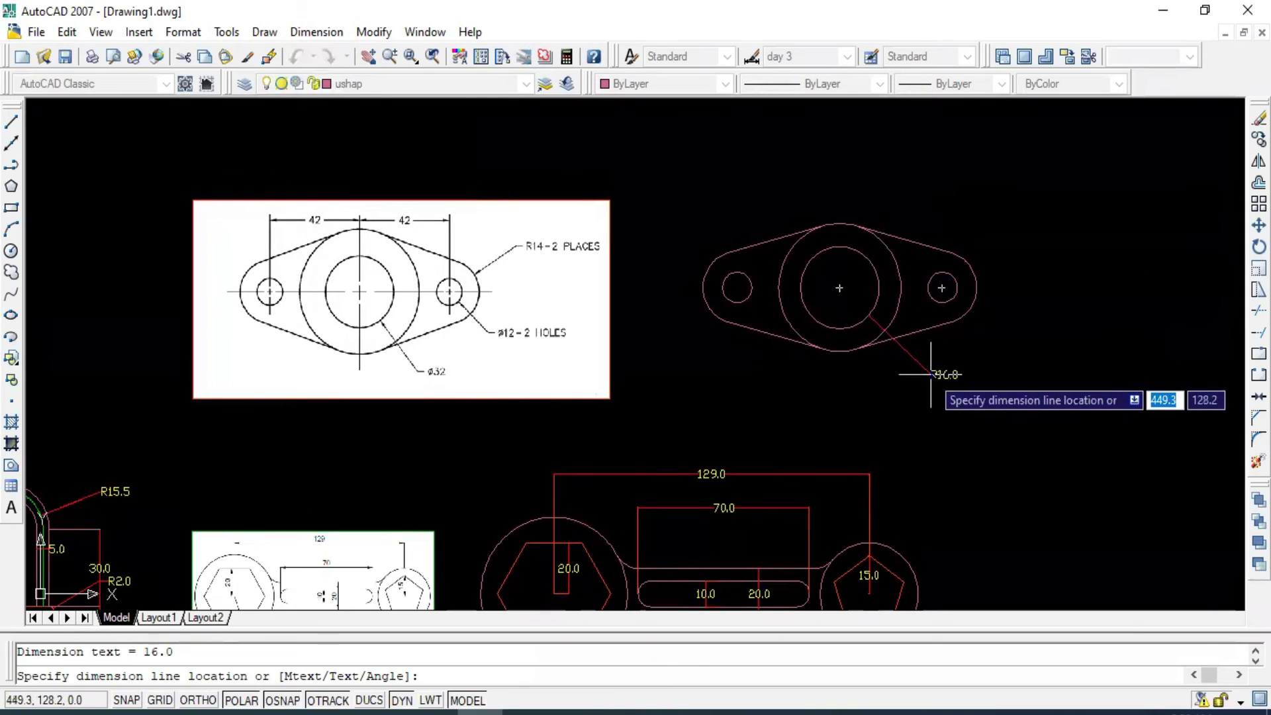
left_click(931, 373)
key("Return")
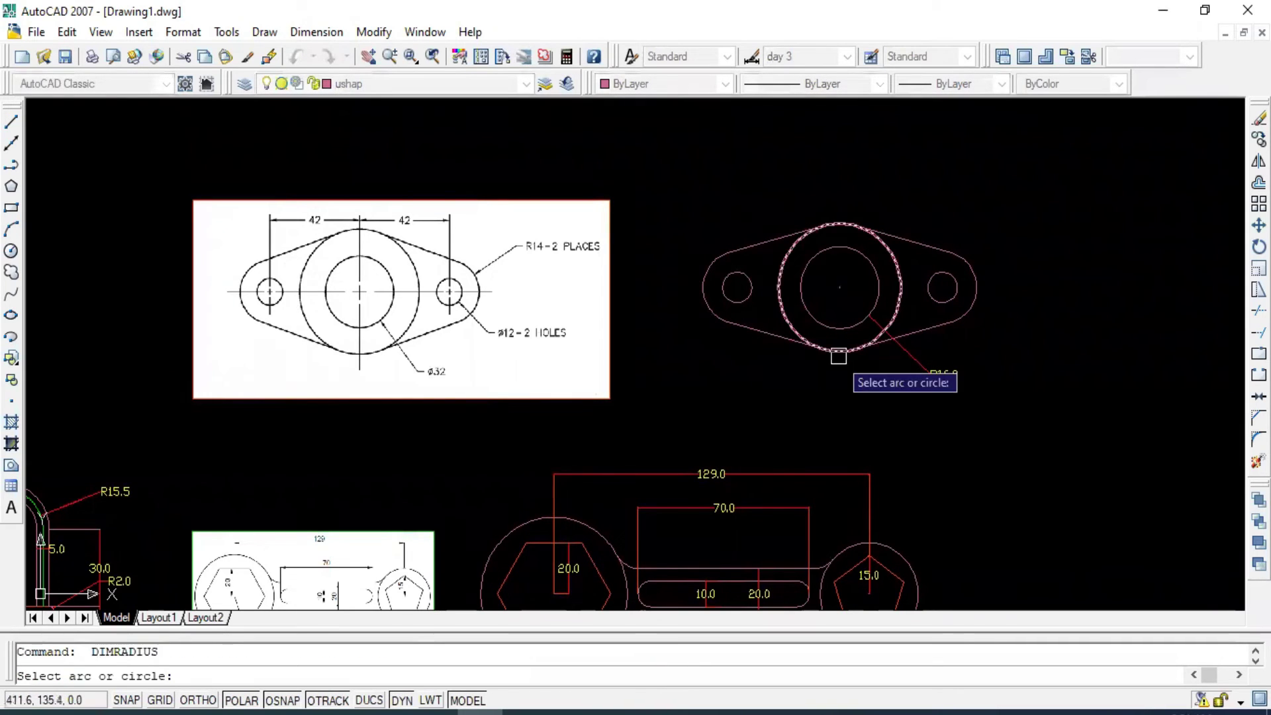
left_click(899, 299)
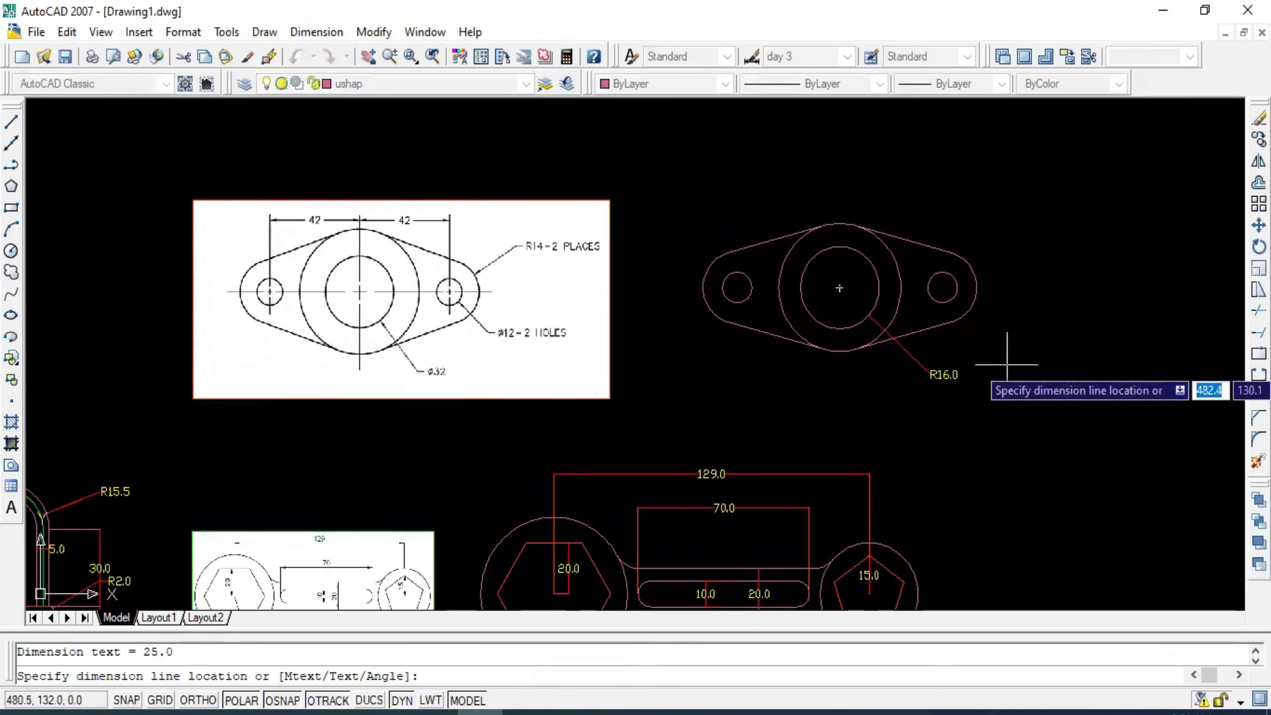
left_click(973, 359)
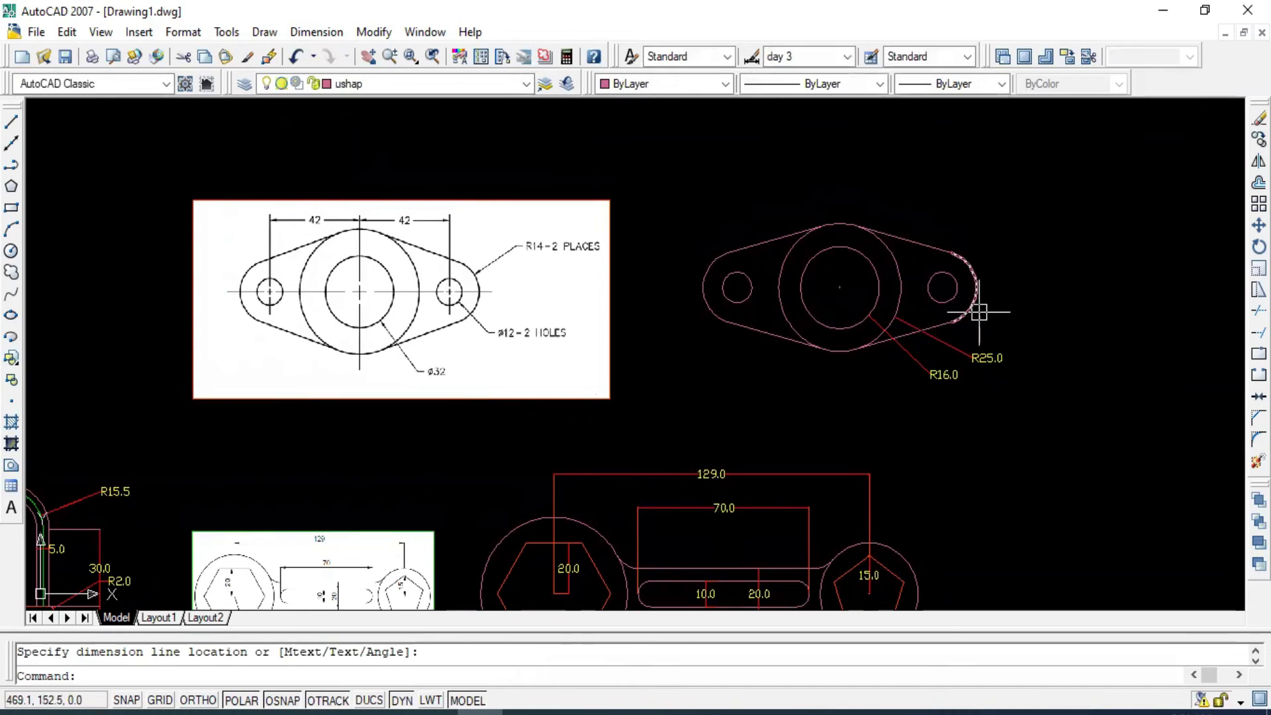
key("Return")
left_click(962, 291)
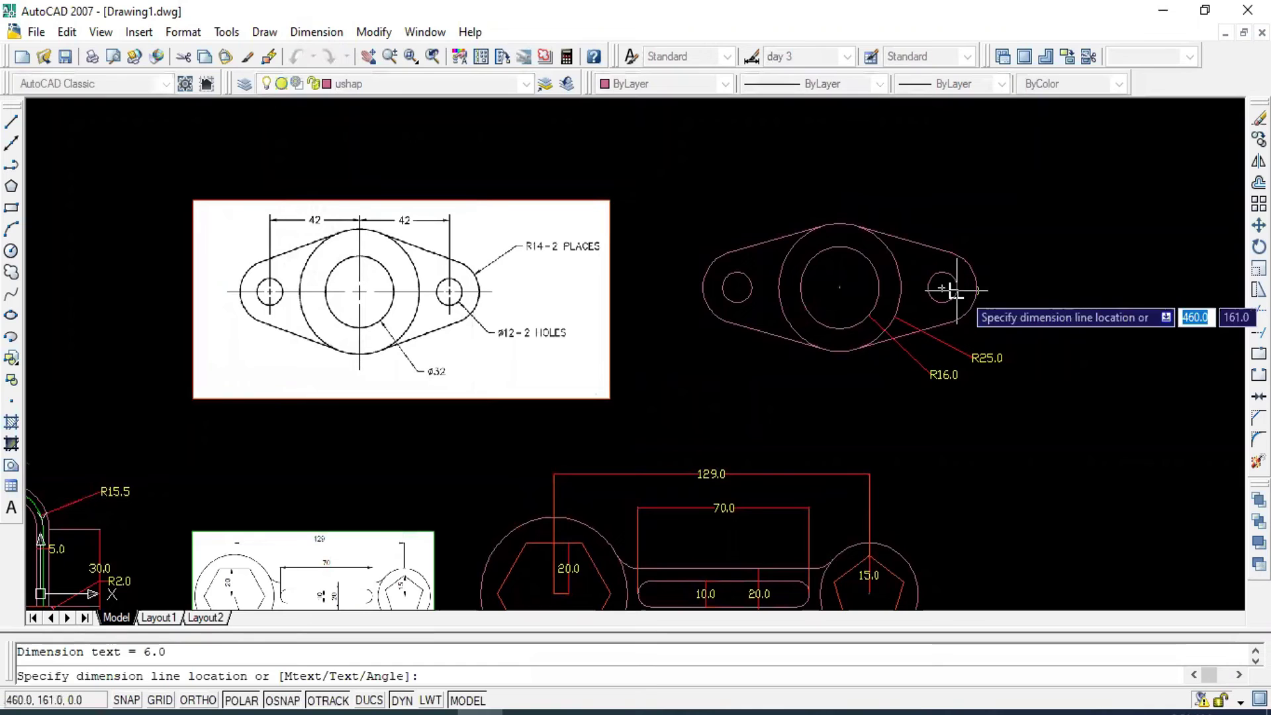
left_click(1044, 338)
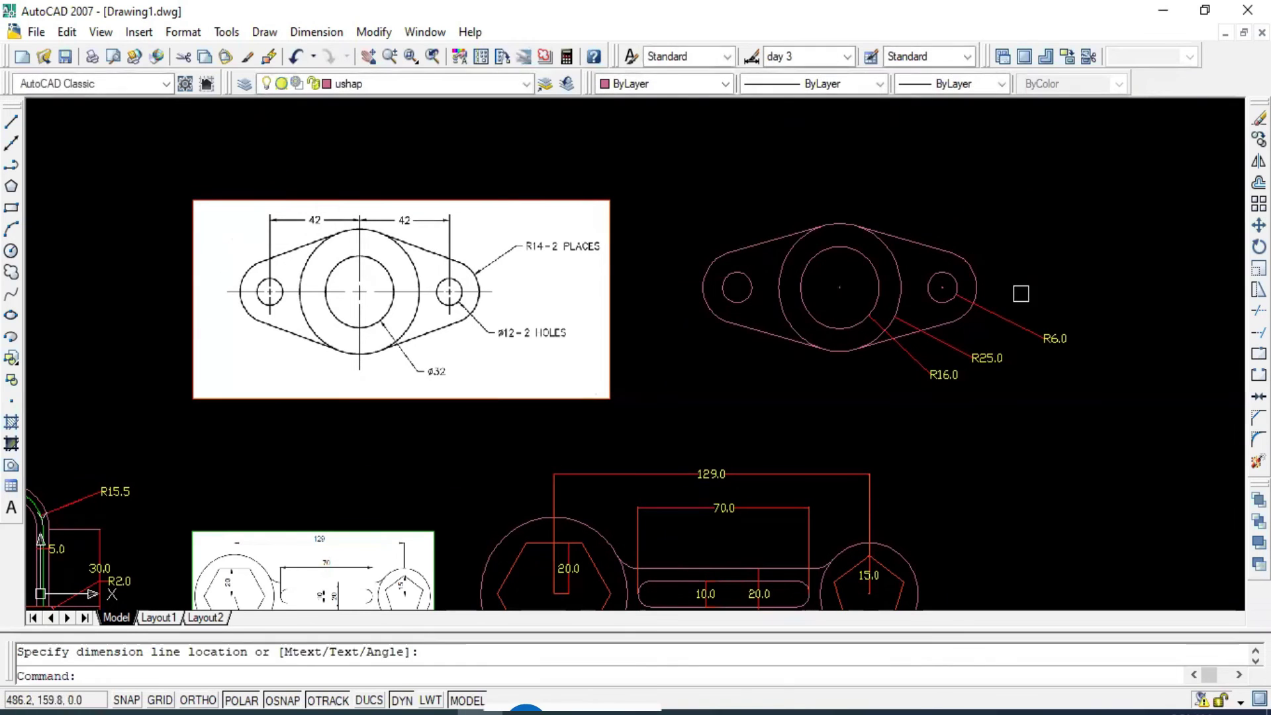
key("Return")
left_click(976, 272)
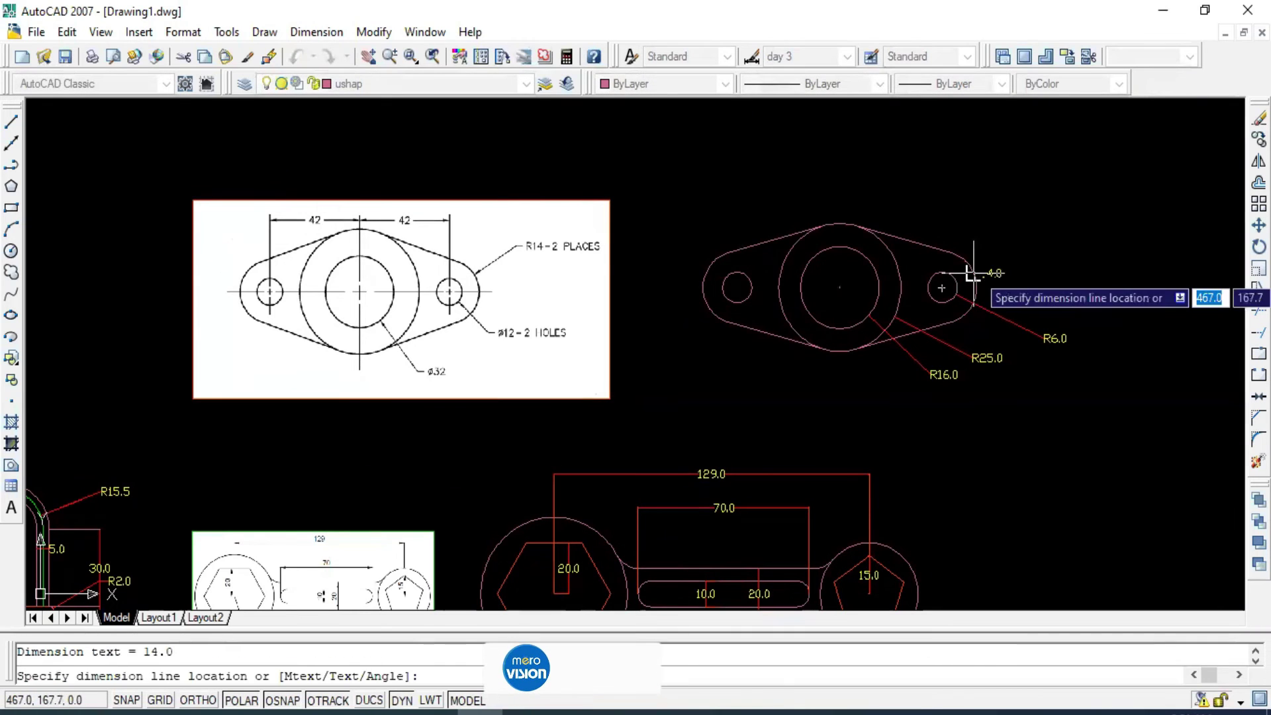
left_click(1006, 207)
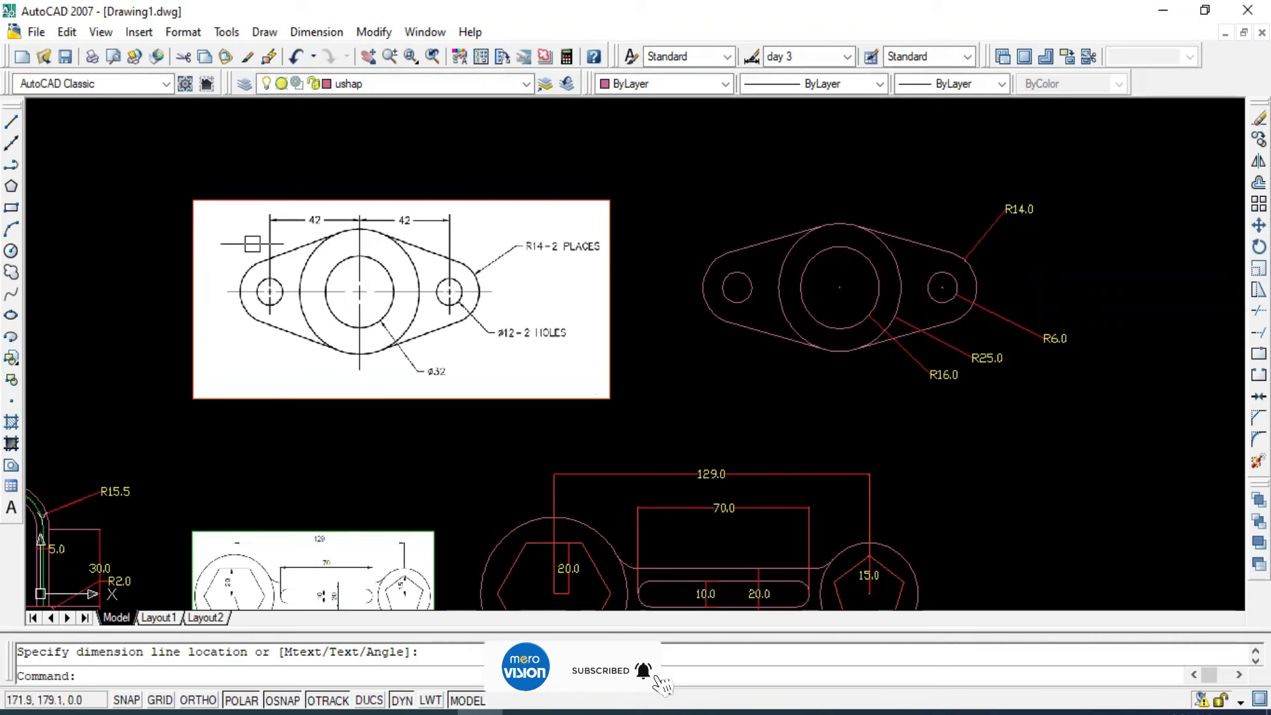
left_click(309, 34)
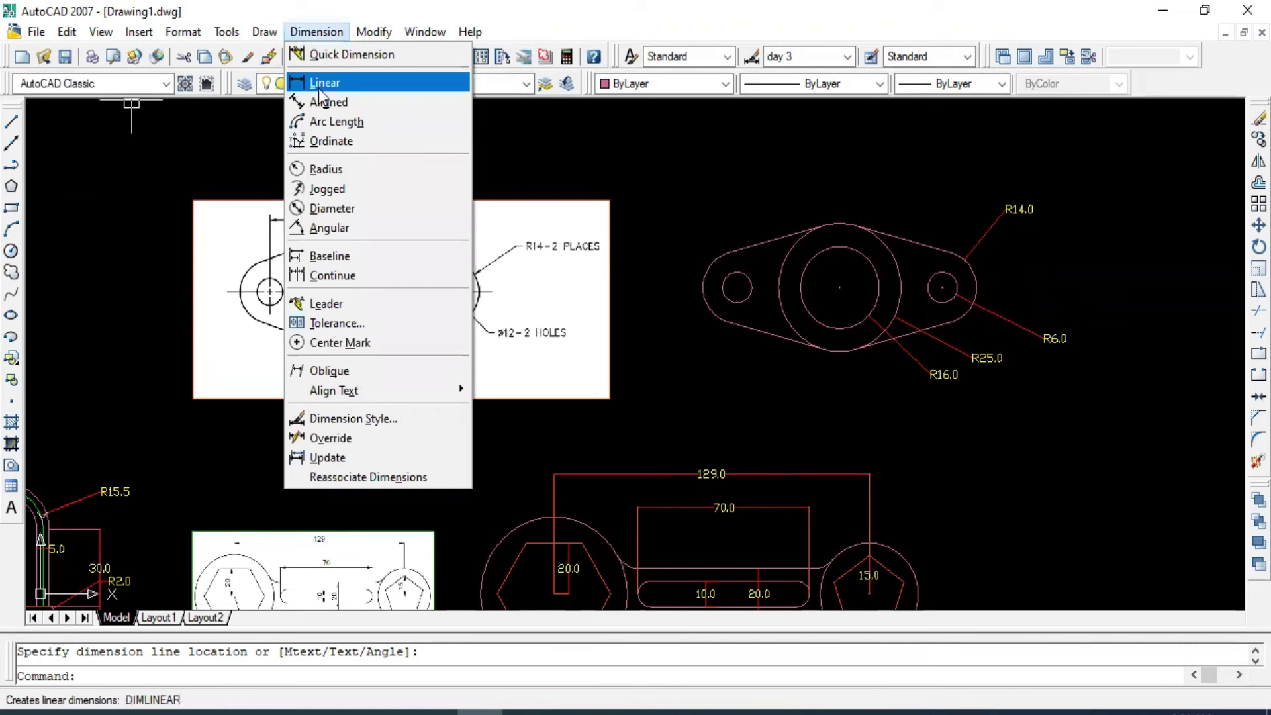
Add a linear dimension of 84.0 between the two hole centres, placed above the link.
left_click(319, 86)
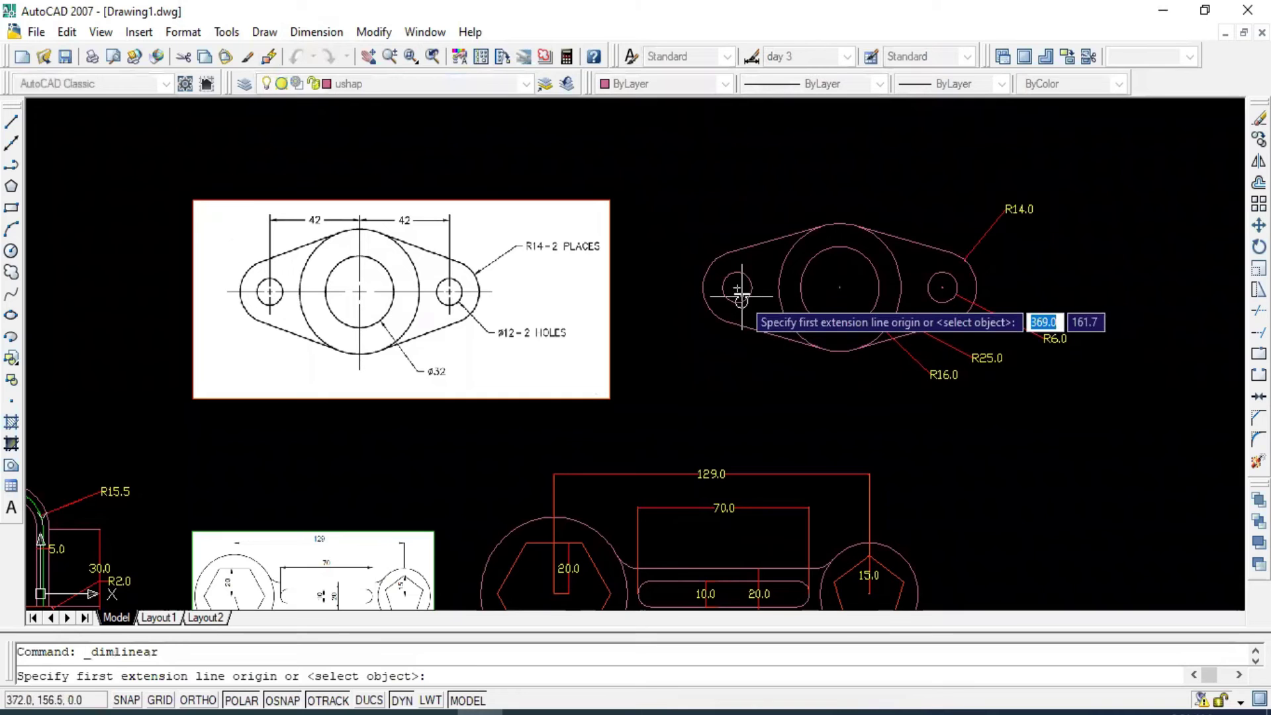
scroll(741, 292, "up", 2)
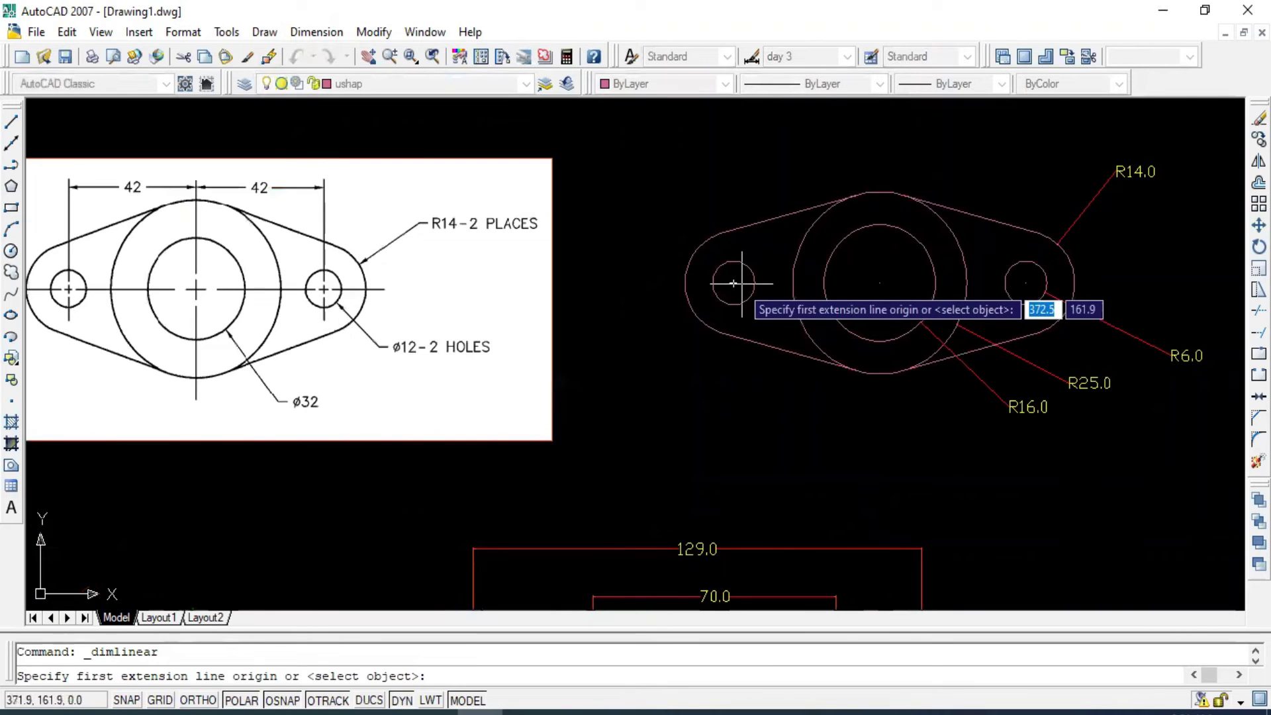
left_click(742, 284)
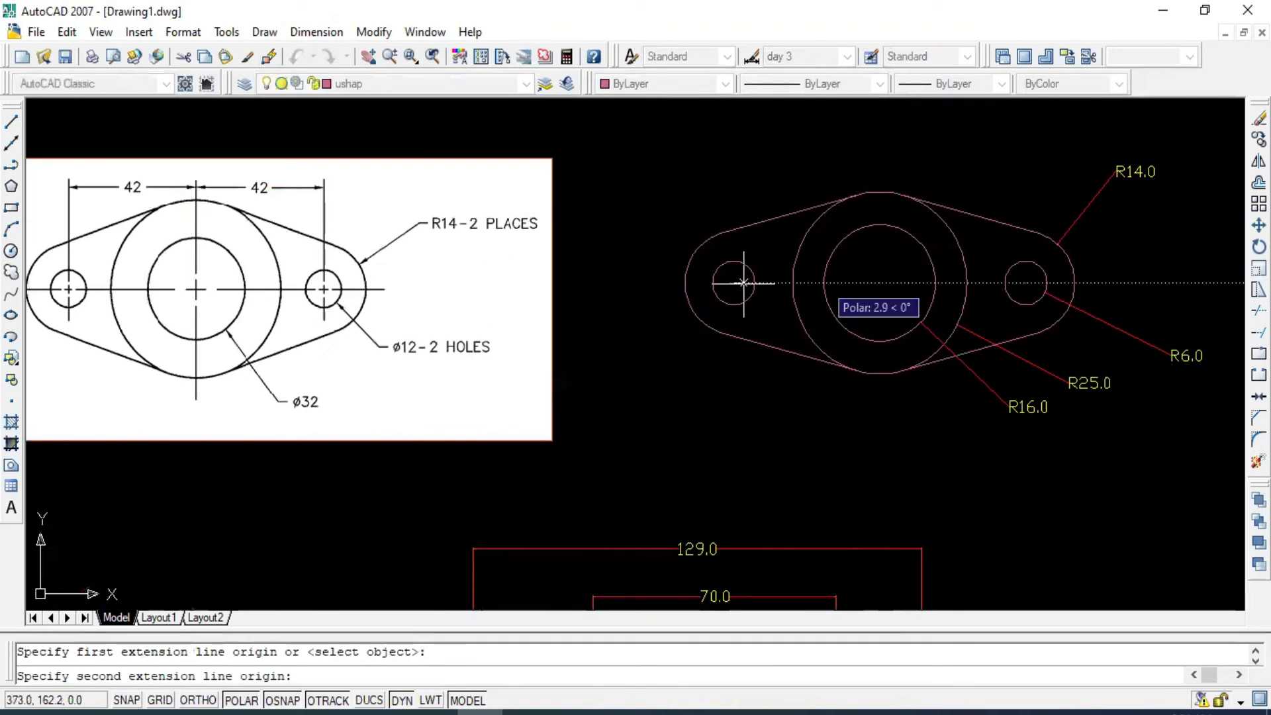
left_click(1026, 283)
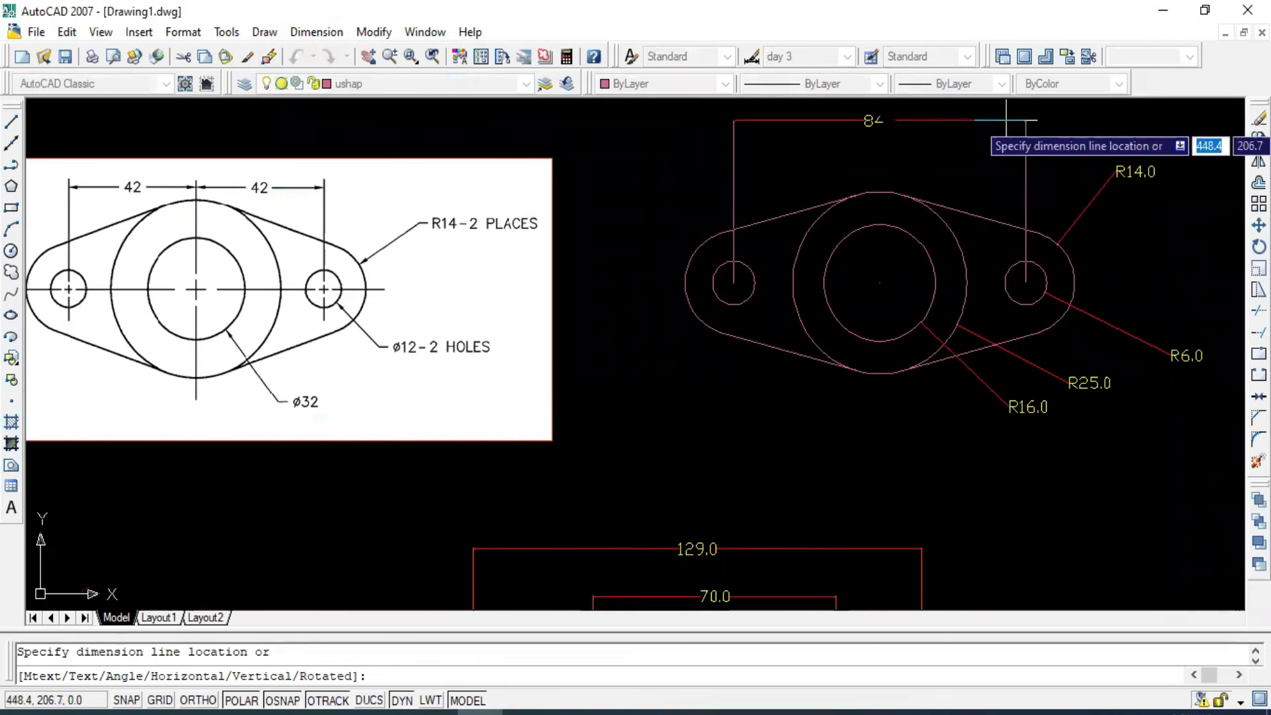
middle_click_drag(1003, 121, 1002, 169)
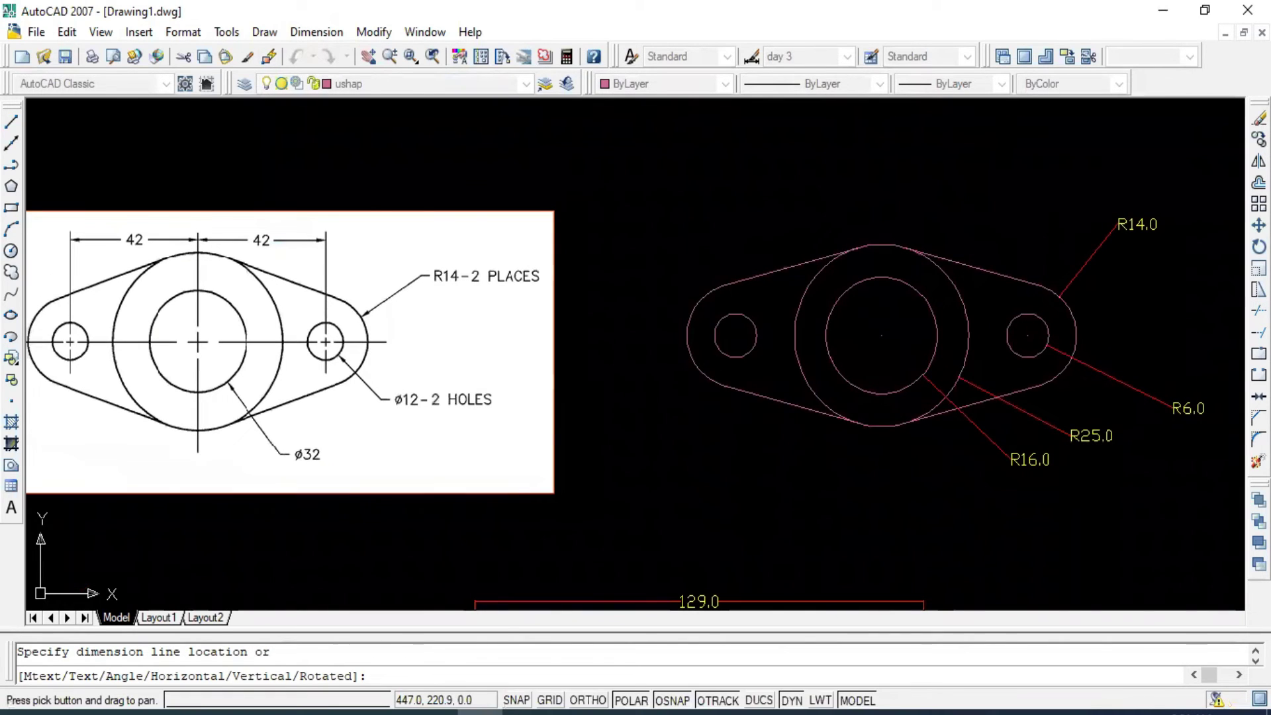
left_click(1001, 168)
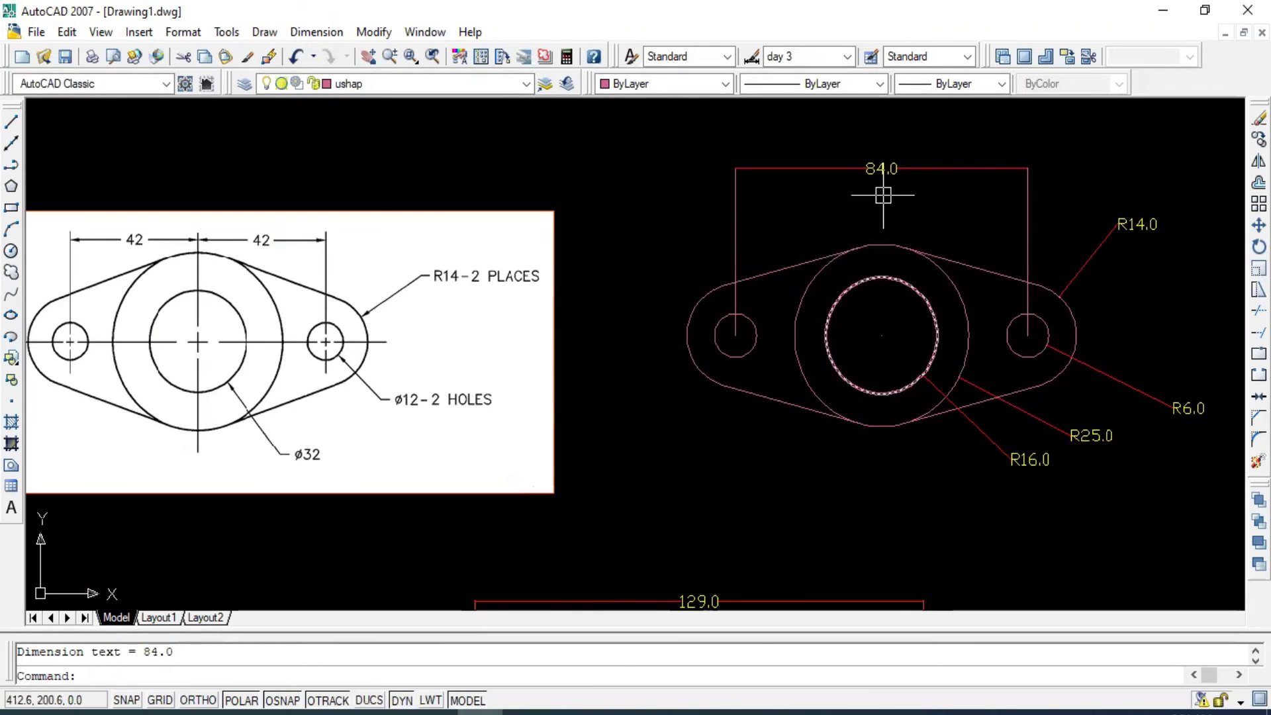
scroll(882, 326, "down", 1)
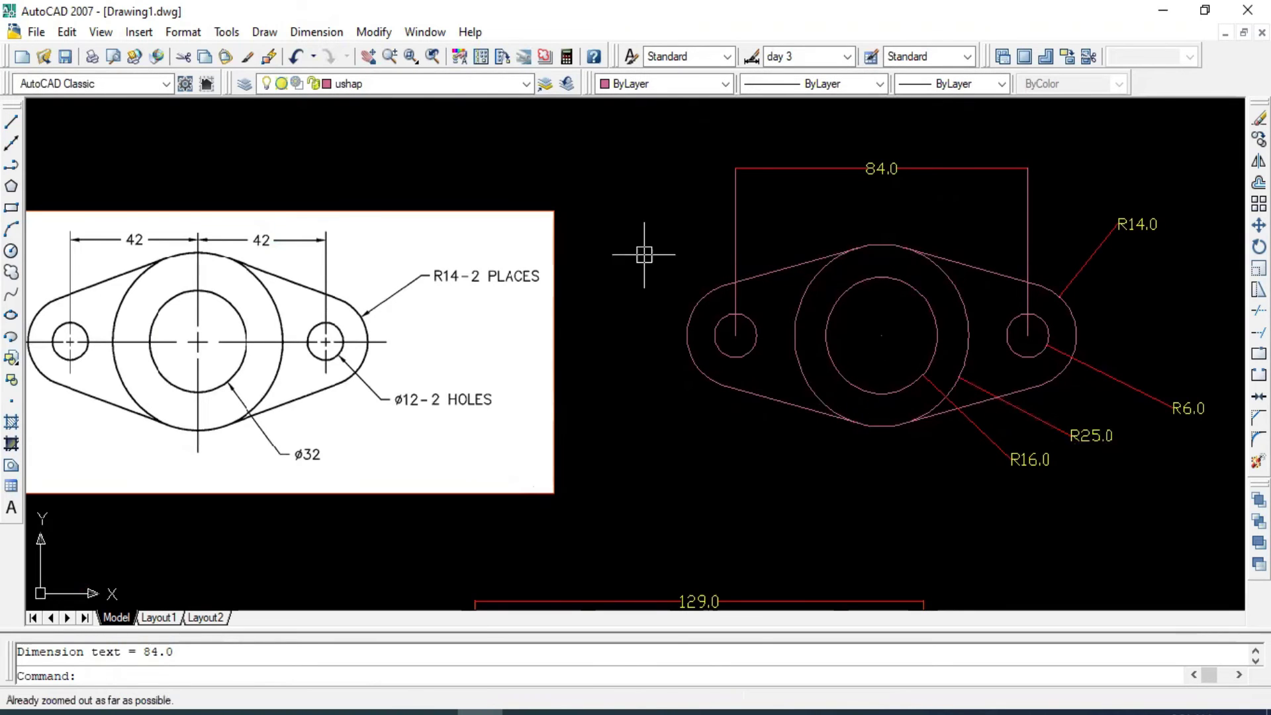
Add a 41.9 linear dimension from the large circles' centre to the left hole centre.
key("Return")
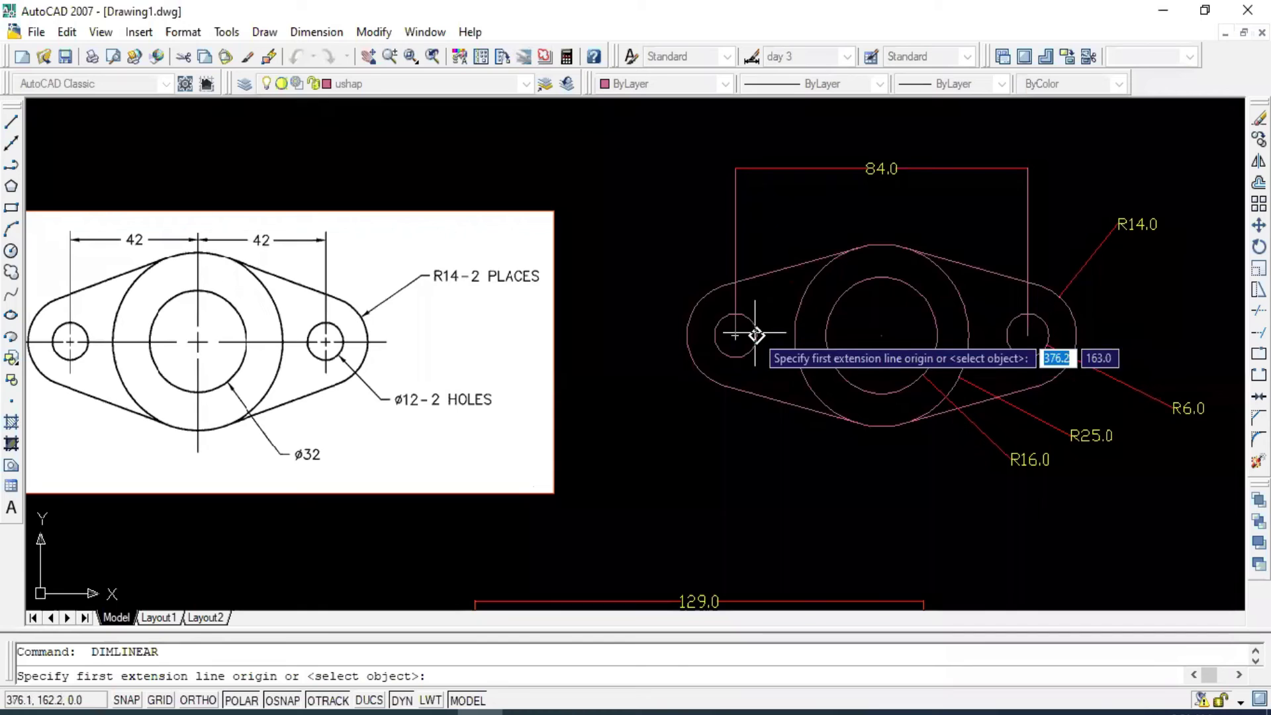
left_click(881, 336)
left_click(735, 336)
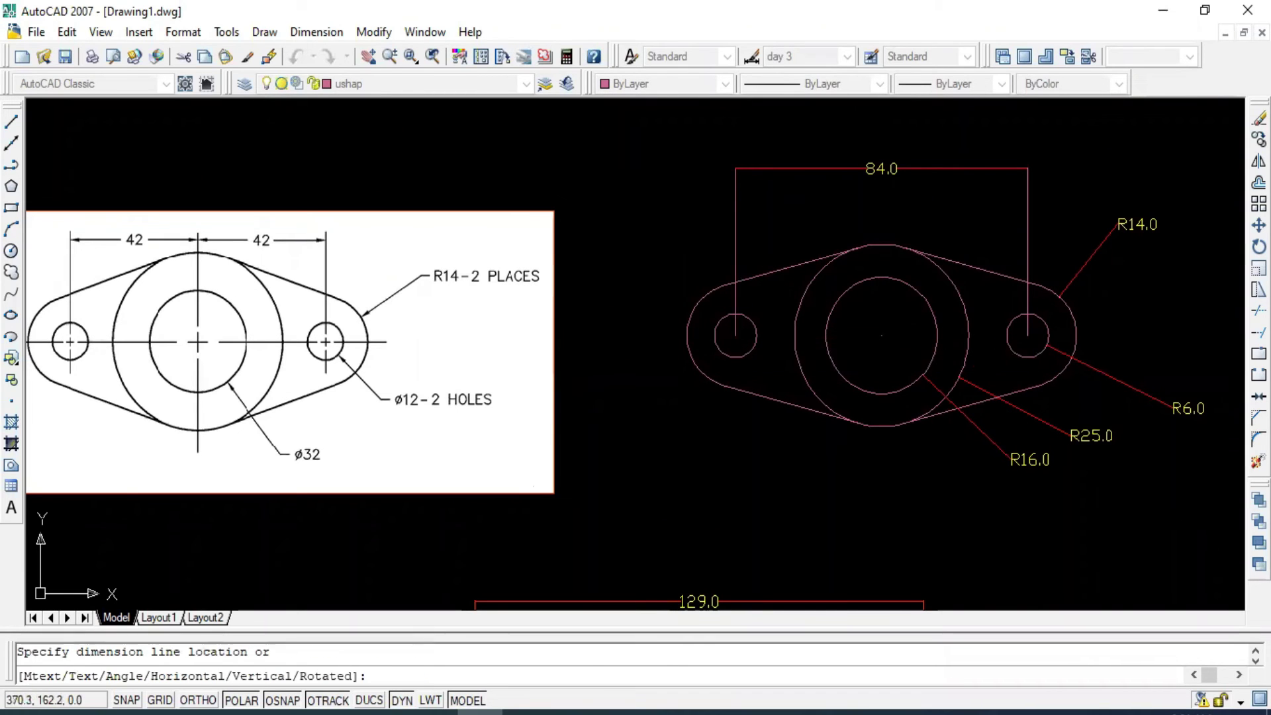
left_click(811, 209)
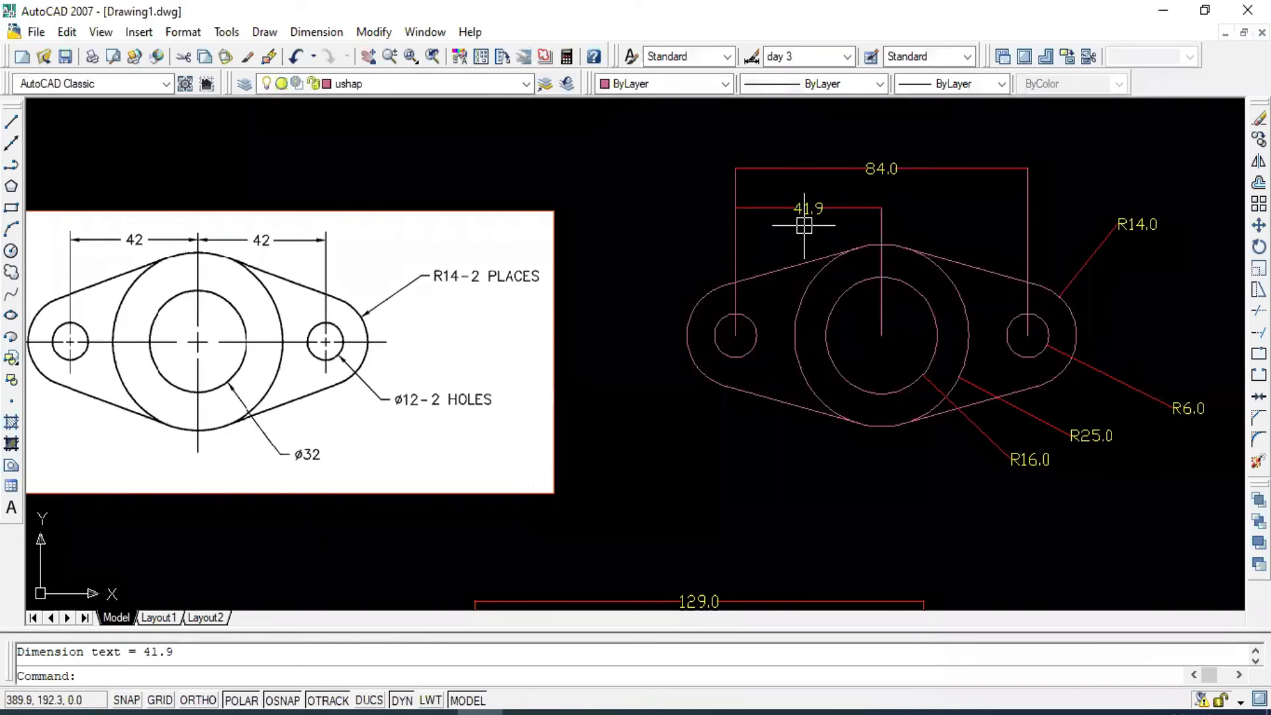
scroll(816, 211, "up", 5)
scroll(814, 207, "up", 2)
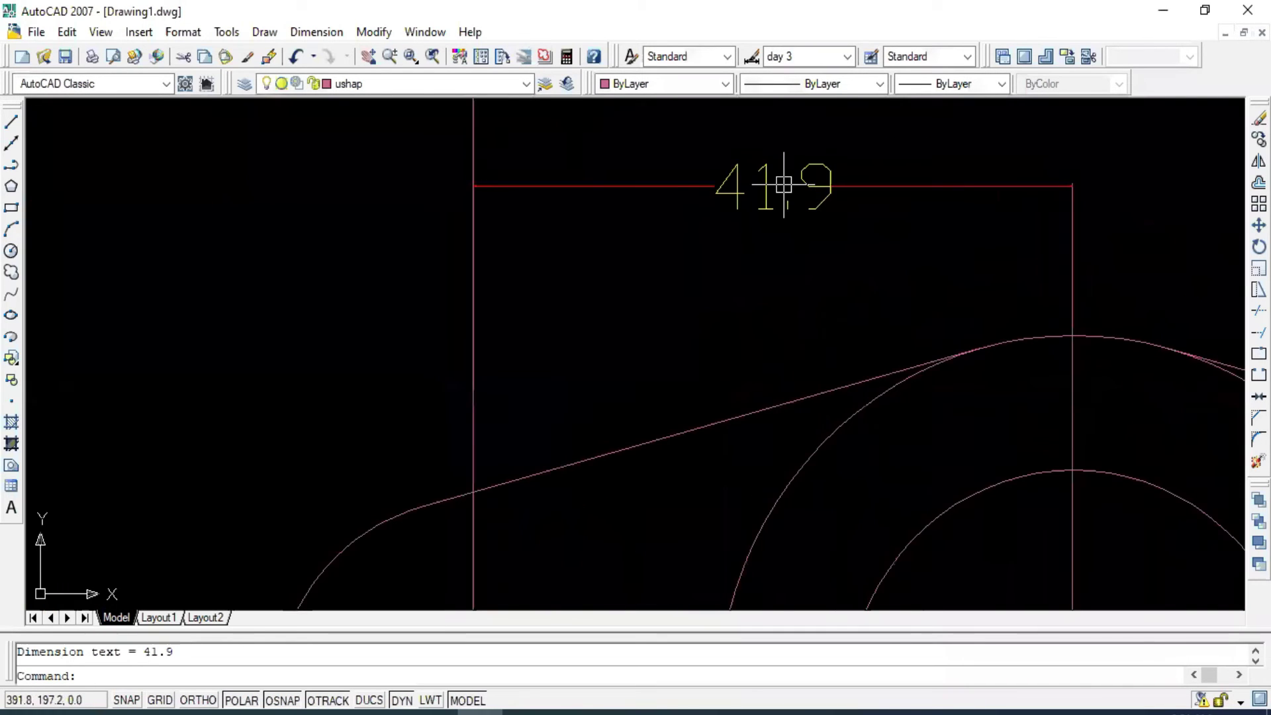
scroll(784, 185, "down", 3)
scroll(782, 185, "down", 2)
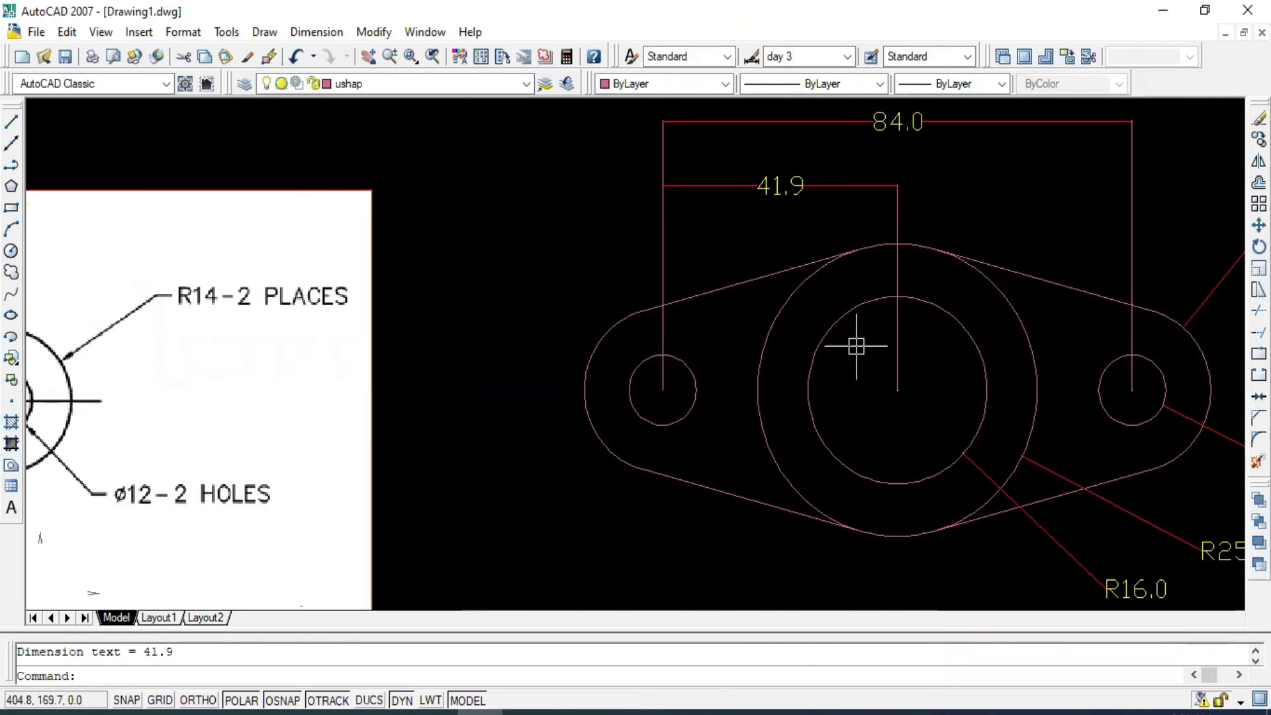
scroll(655, 374, "up", 2)
scroll(653, 375, "up", 2)
scroll(596, 367, "up", 1)
scroll(580, 365, "up", 1)
scroll(581, 365, "down", 2)
scroll(583, 365, "down", 2)
scroll(861, 380, "up", 3)
scroll(922, 377, "up", 1)
left_click(892, 392)
scroll(853, 403, "up", 1)
left_click(860, 240)
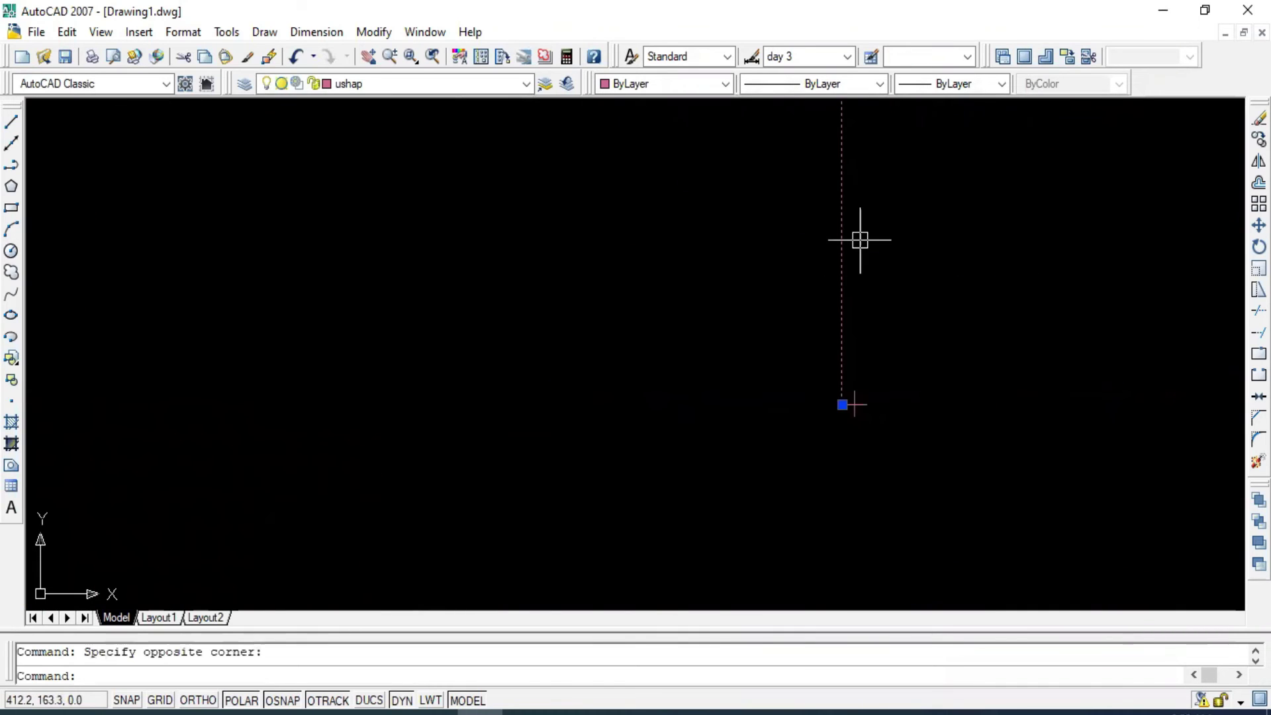
key("Delete")
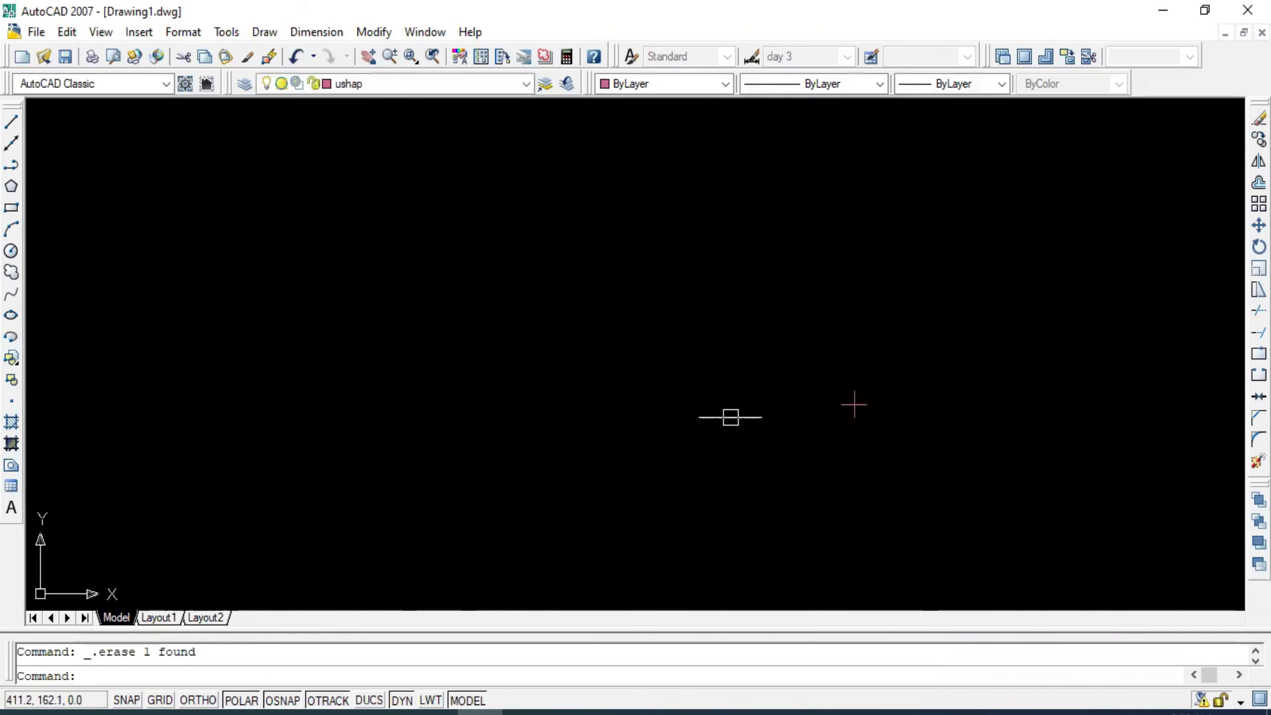
scroll(775, 414, "down", 3)
scroll(803, 406, "down", 3)
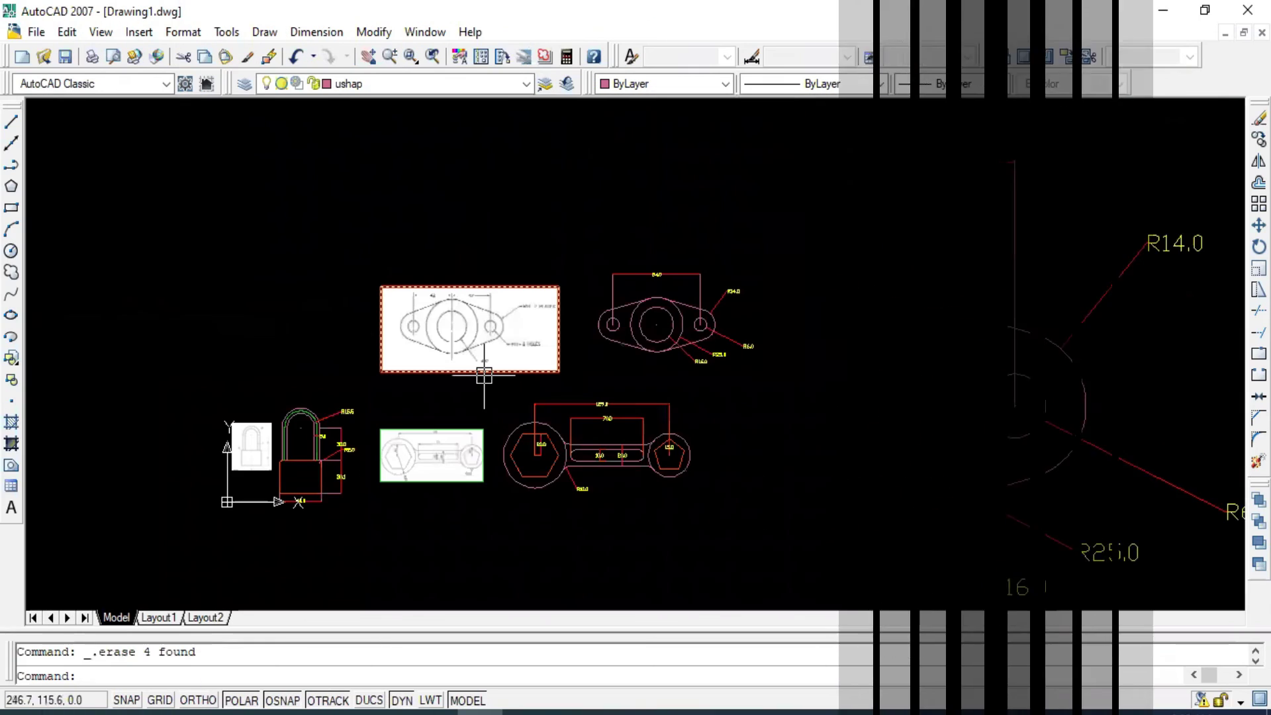
left_click(521, 346)
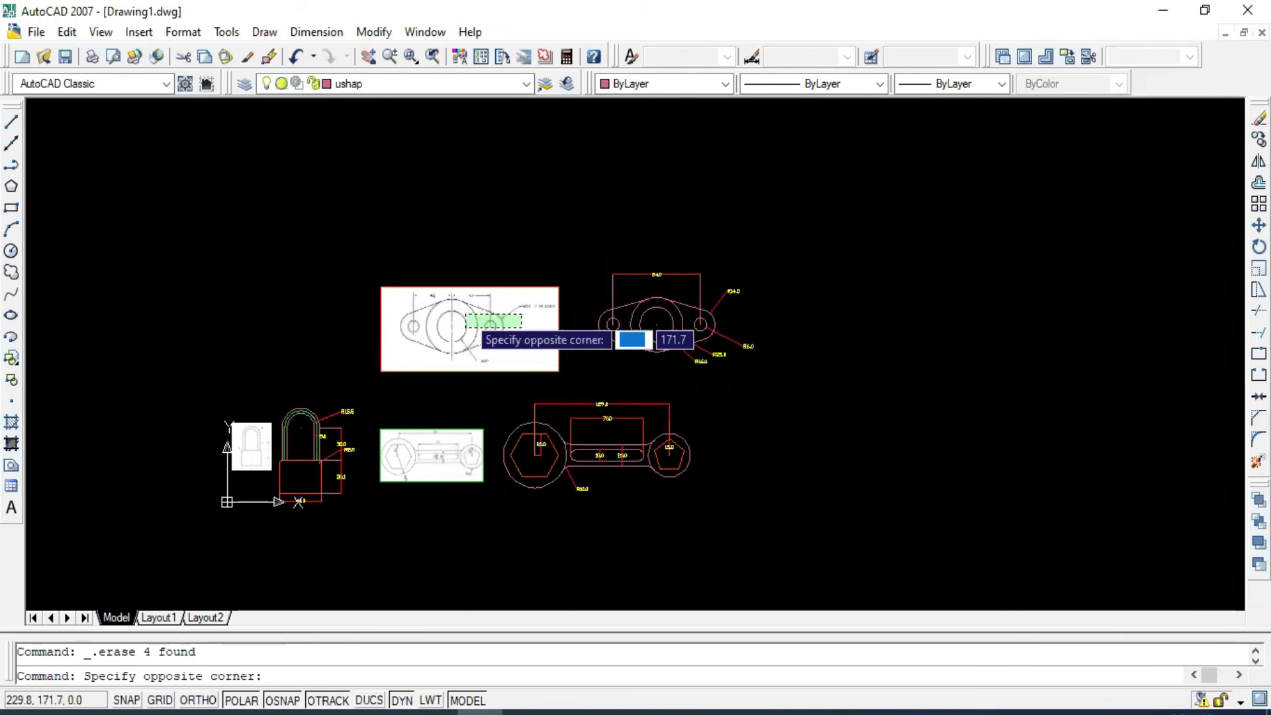
left_click(466, 315)
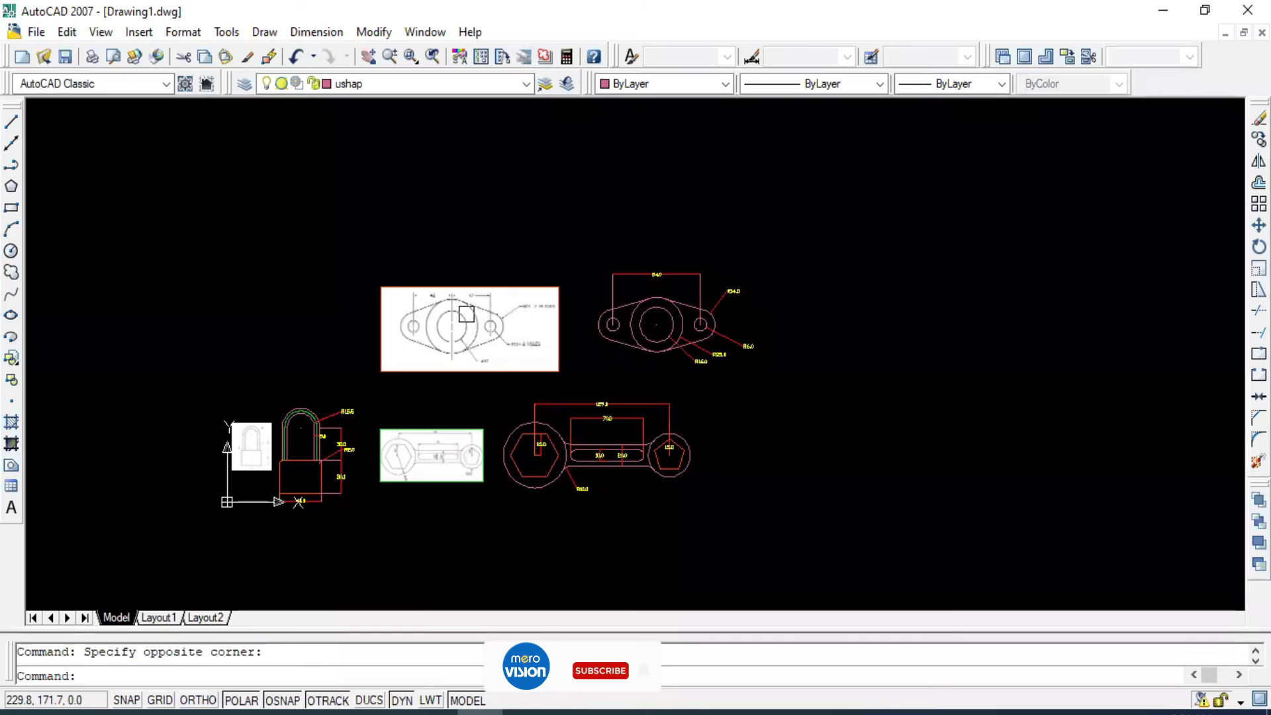
Save the drawing to the Desktop as 'first drawing' in AutoCAD 2007 Drawing format.
key("ctrl+s")
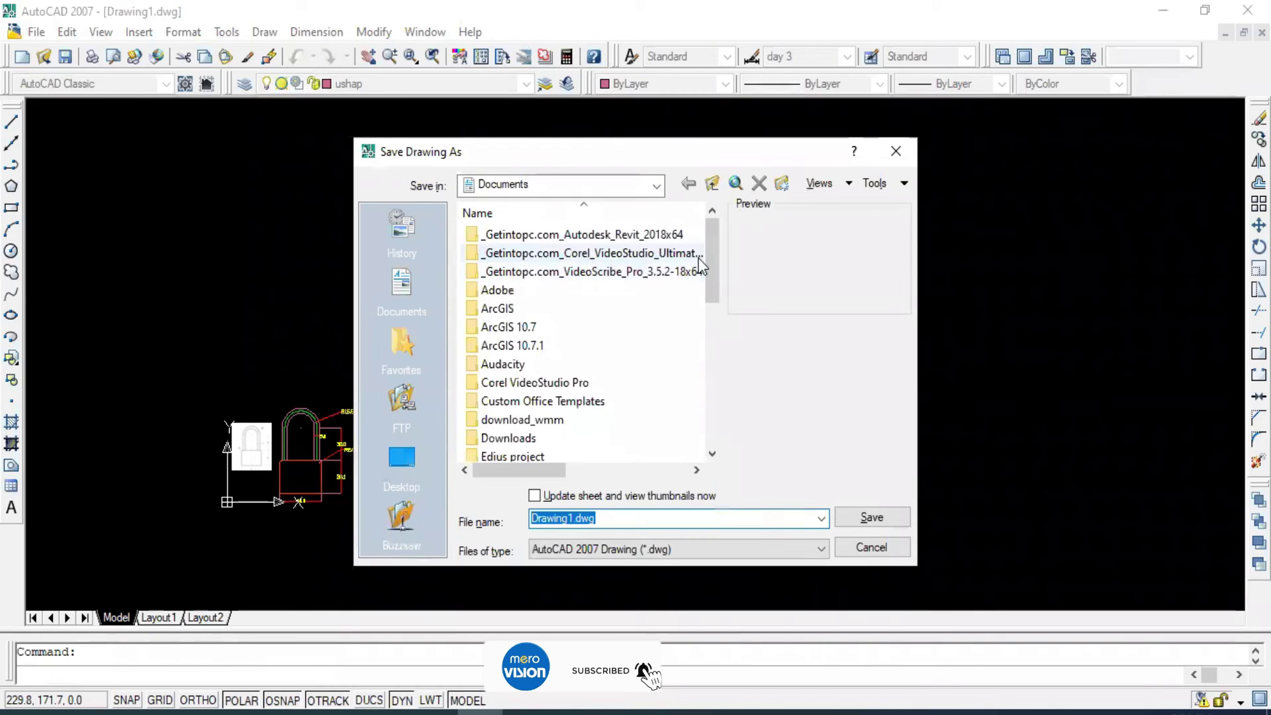
left_click_drag(716, 242, 706, 285)
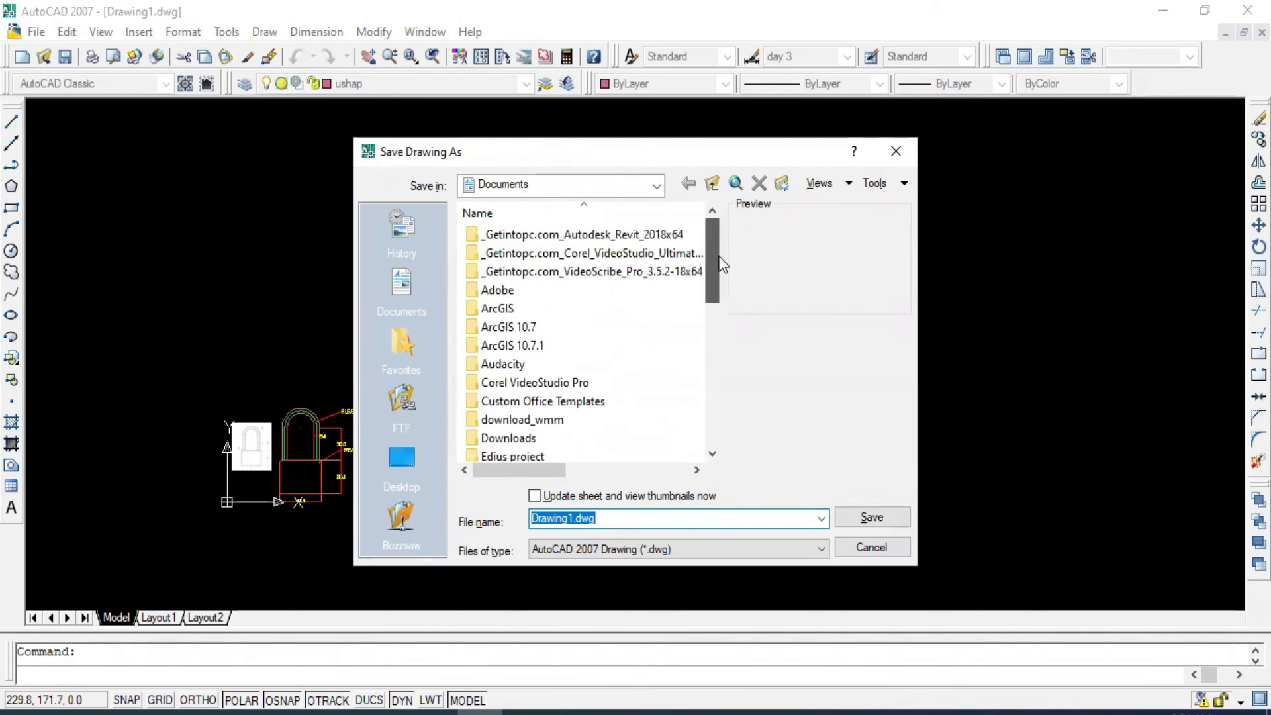
left_click(410, 447)
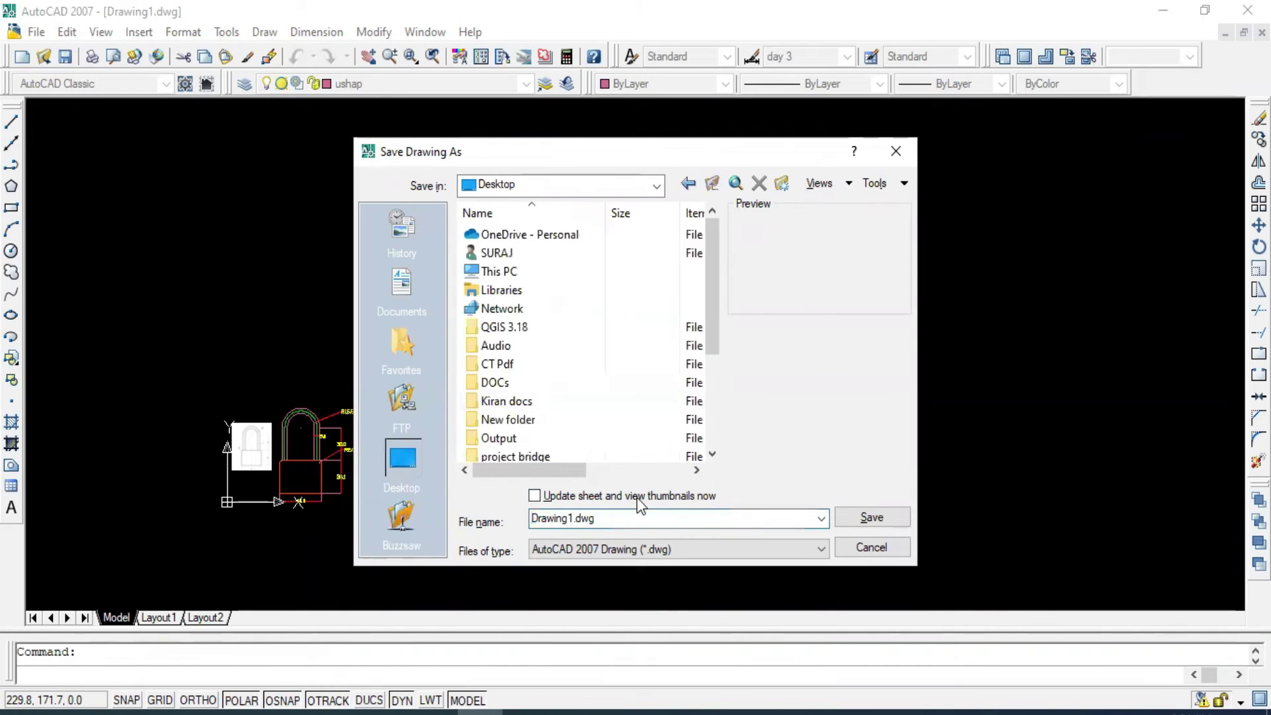
scroll(702, 375, "down", 3)
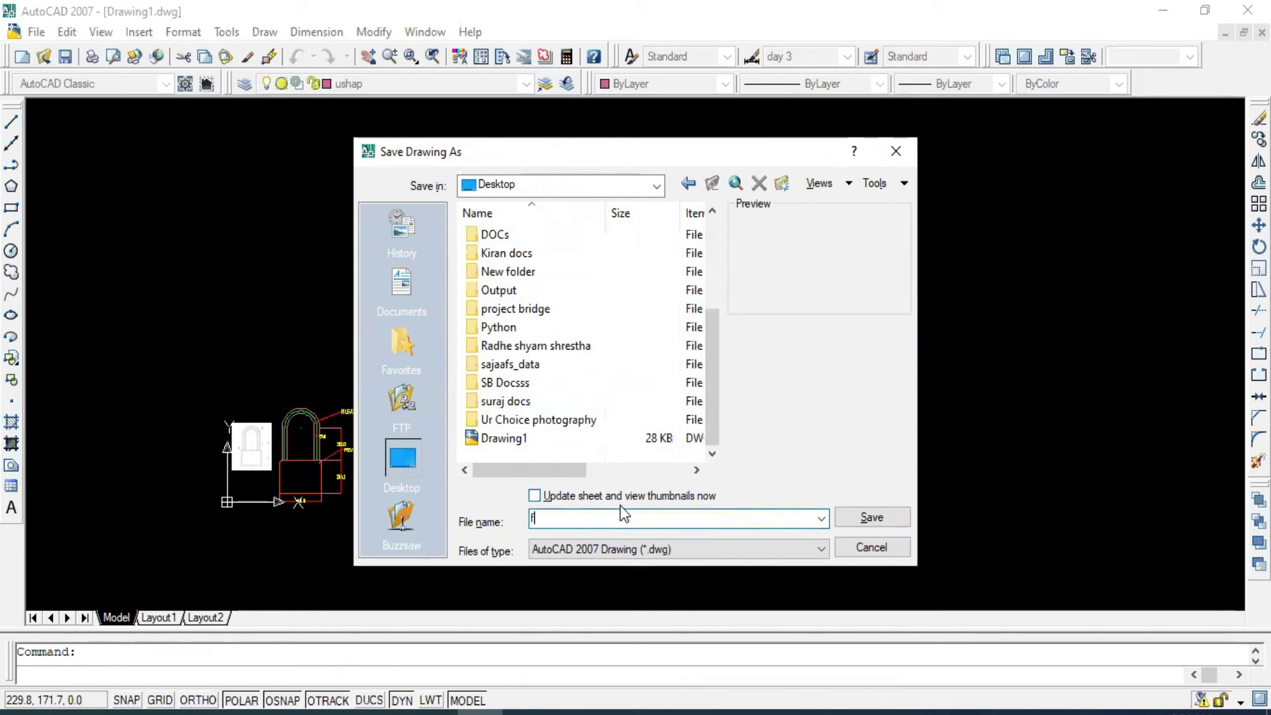
type("irst drawing")
left_click(676, 552)
left_click(675, 552)
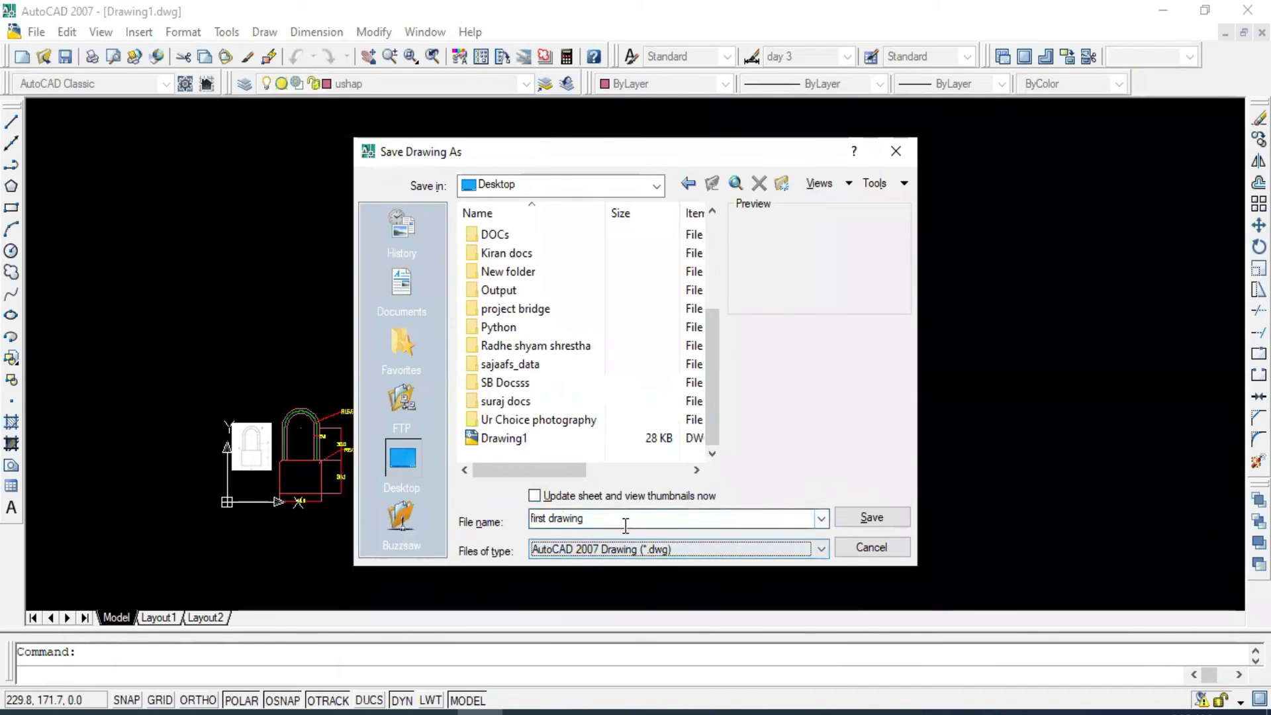
left_click(869, 550)
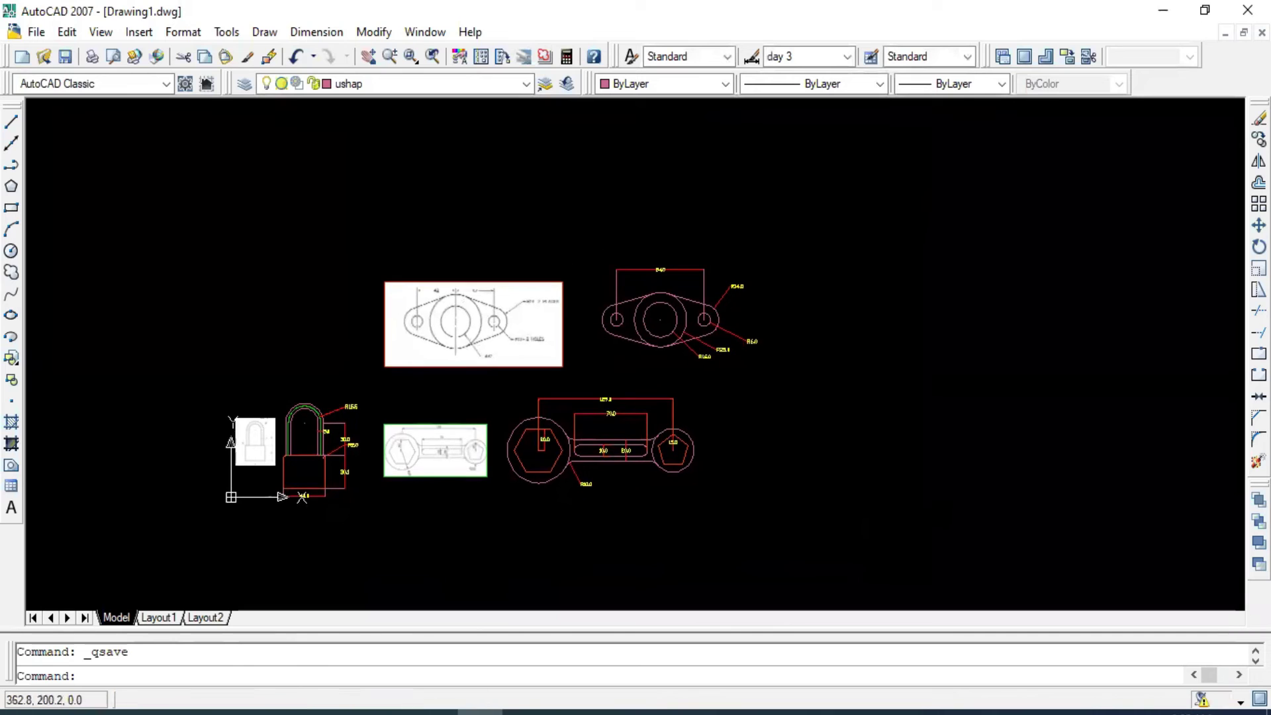
Erase the flange and wrench reference images.
middle_click_drag(596, 275, 634, 241)
left_click(589, 327)
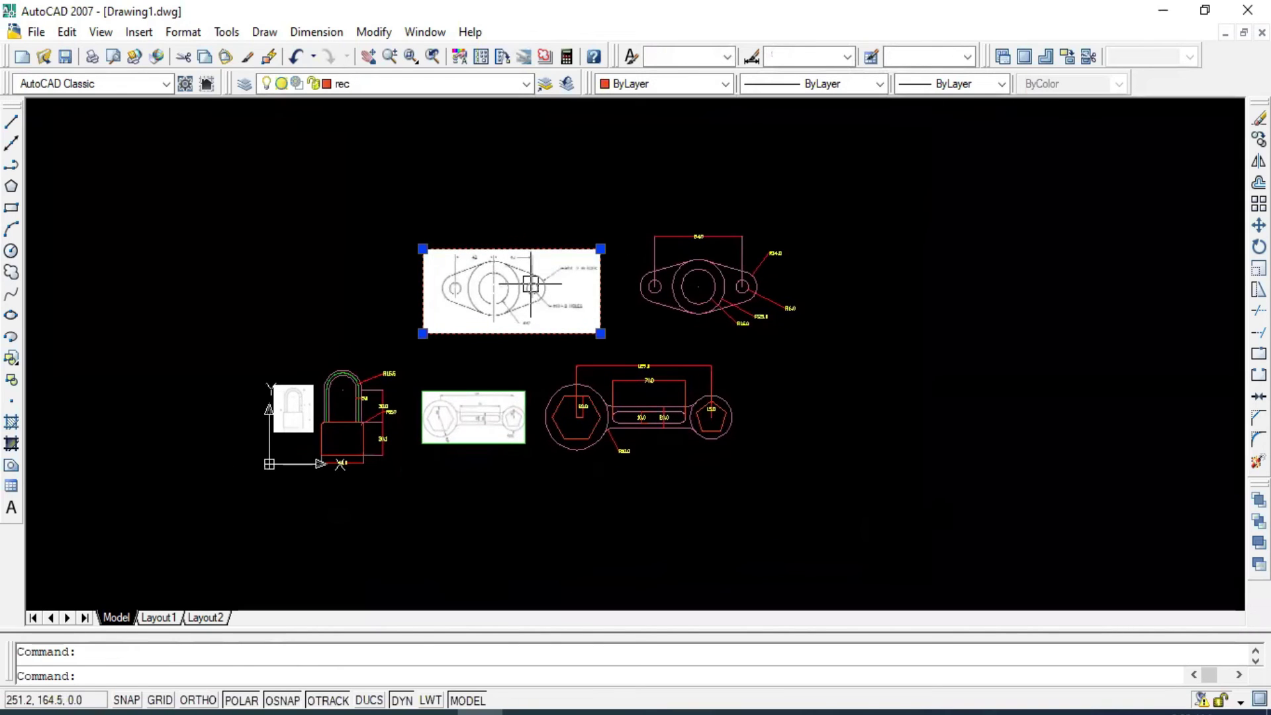
key("Delete")
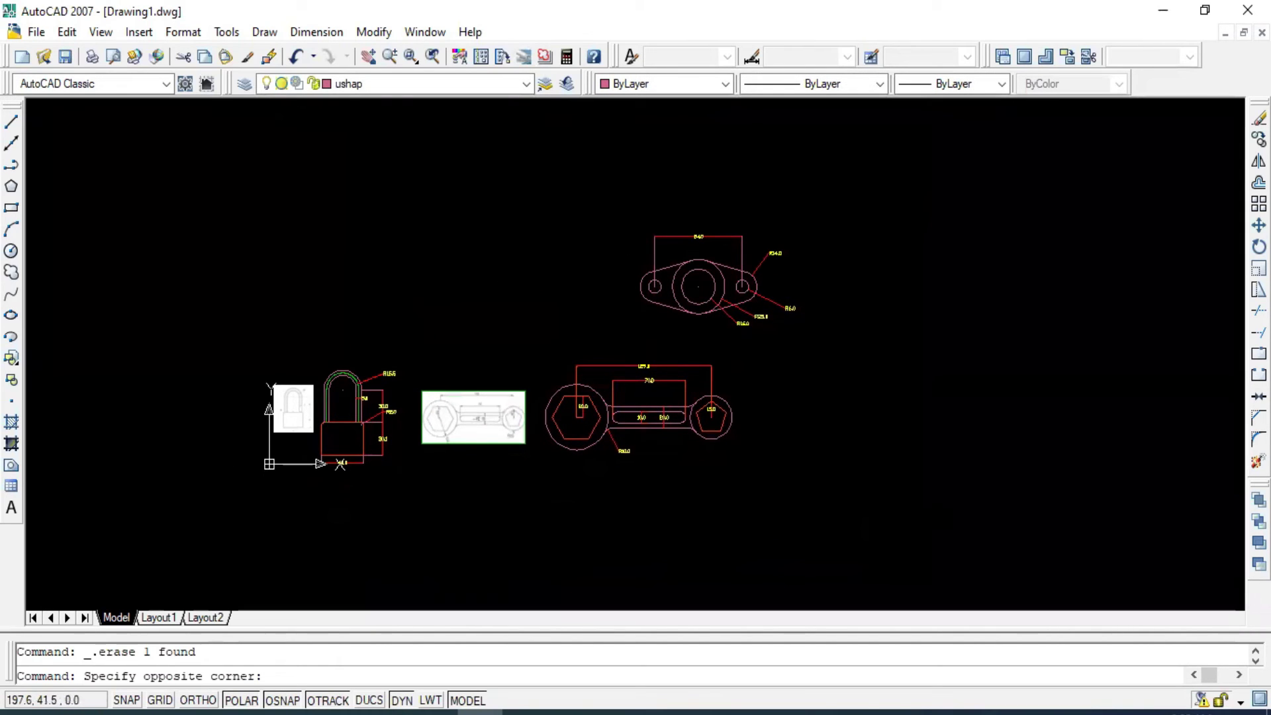
key("Delete")
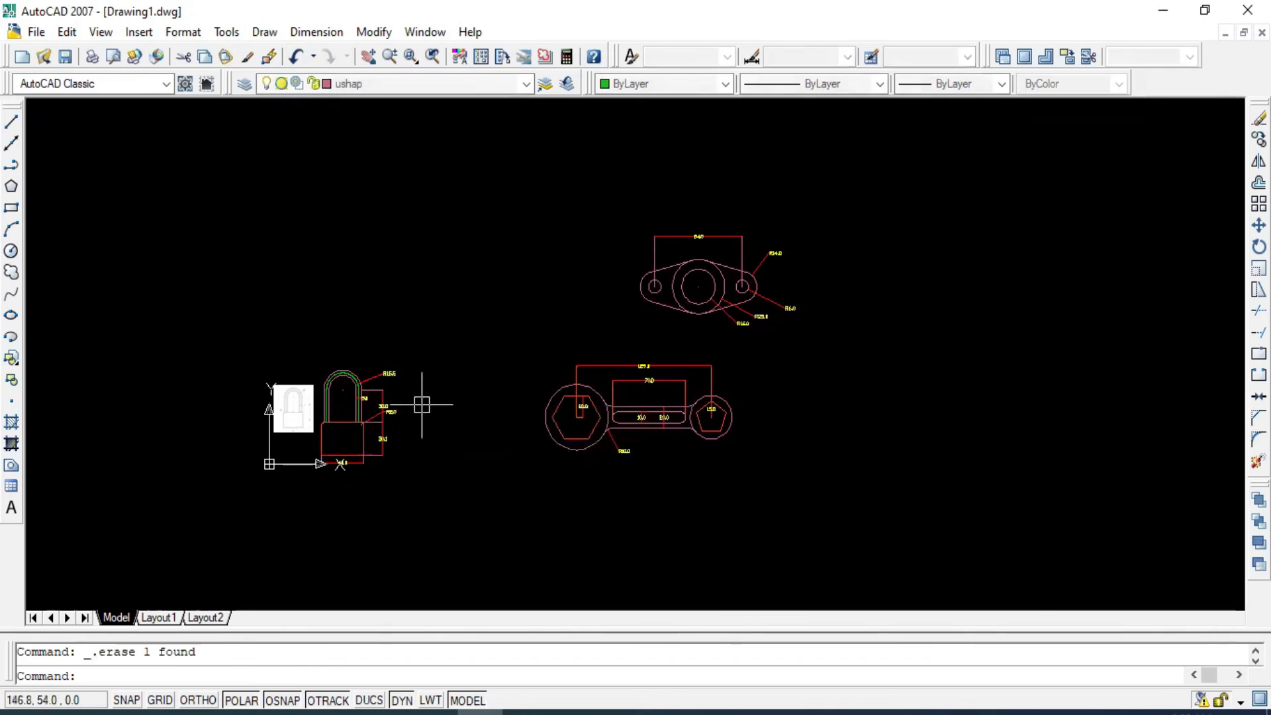
Crossing-select the padlock reference image and re-centre the view on the padlock.
left_click(294, 411)
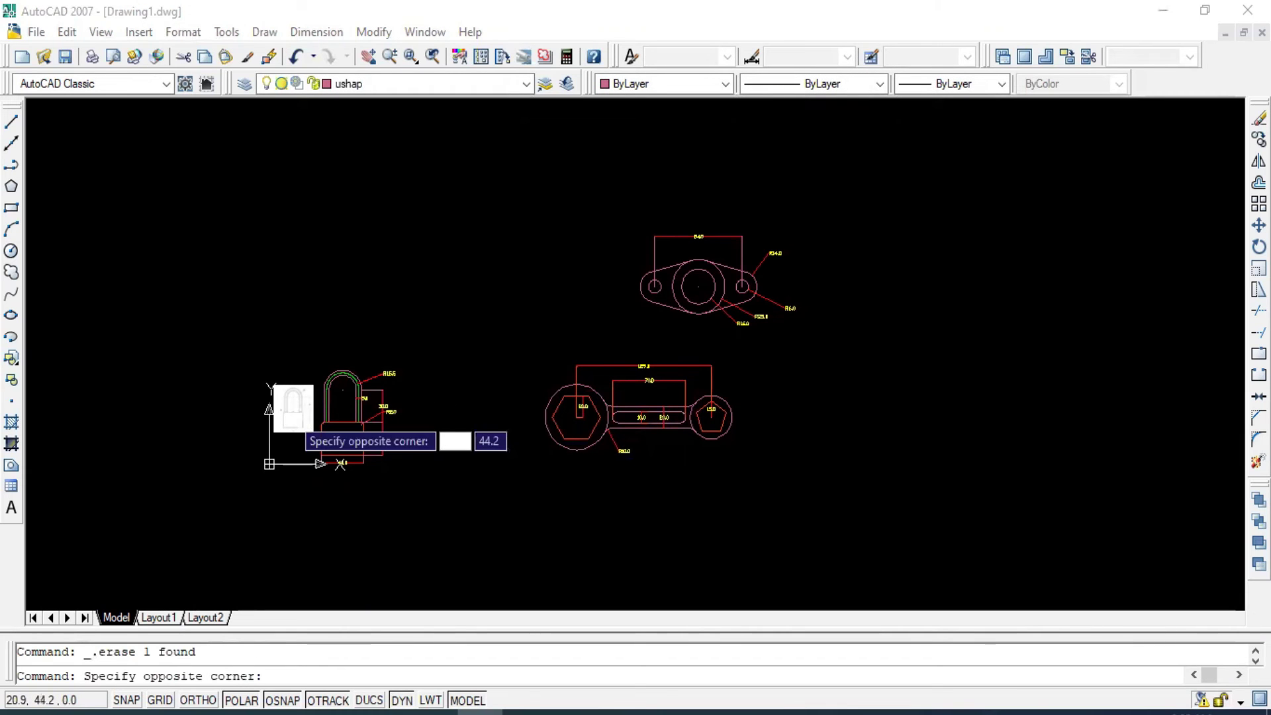
key("Escape")
left_click(296, 409)
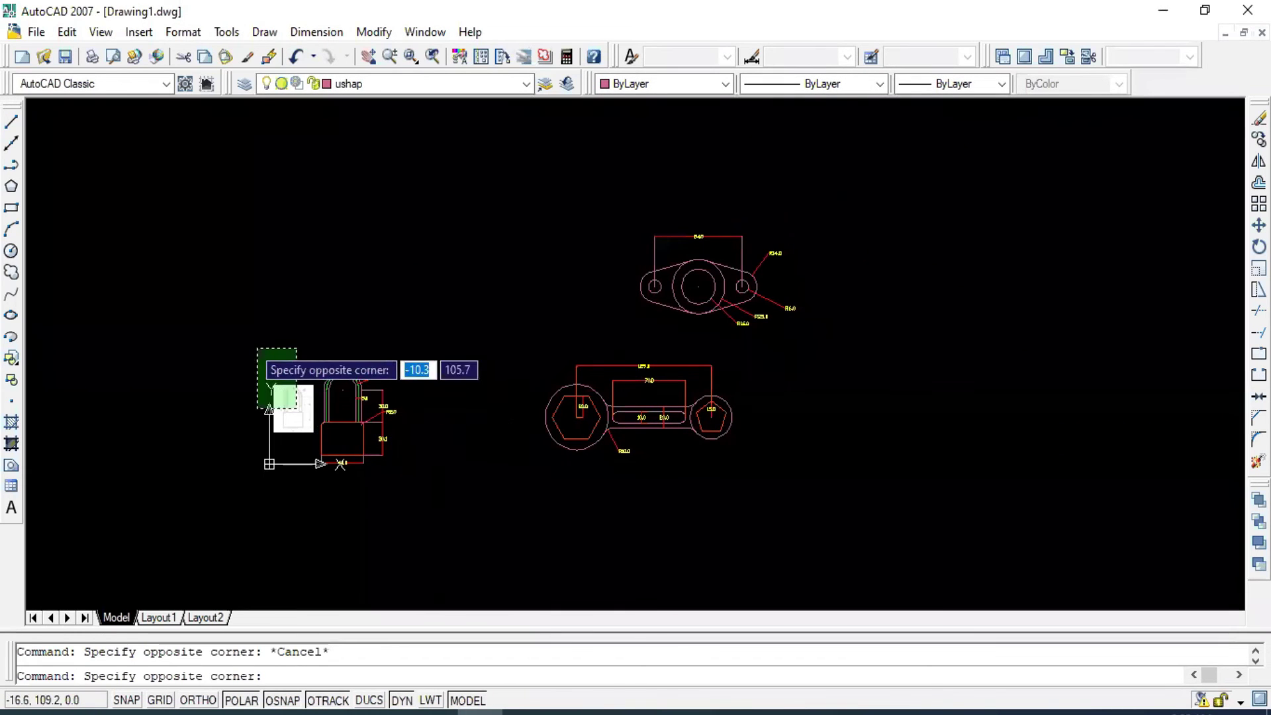
left_click(258, 349)
scroll(391, 384, "up", 3)
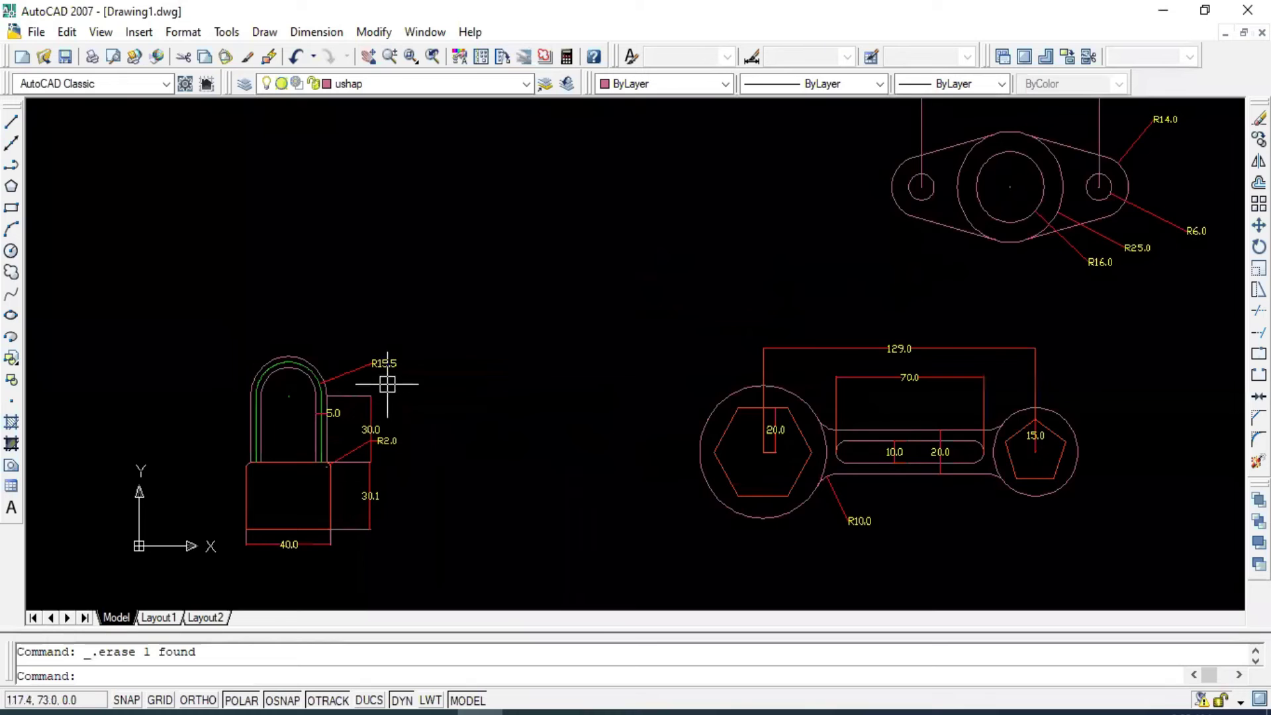
scroll(387, 380, "down", 2)
middle_click_drag(426, 355, 452, 341)
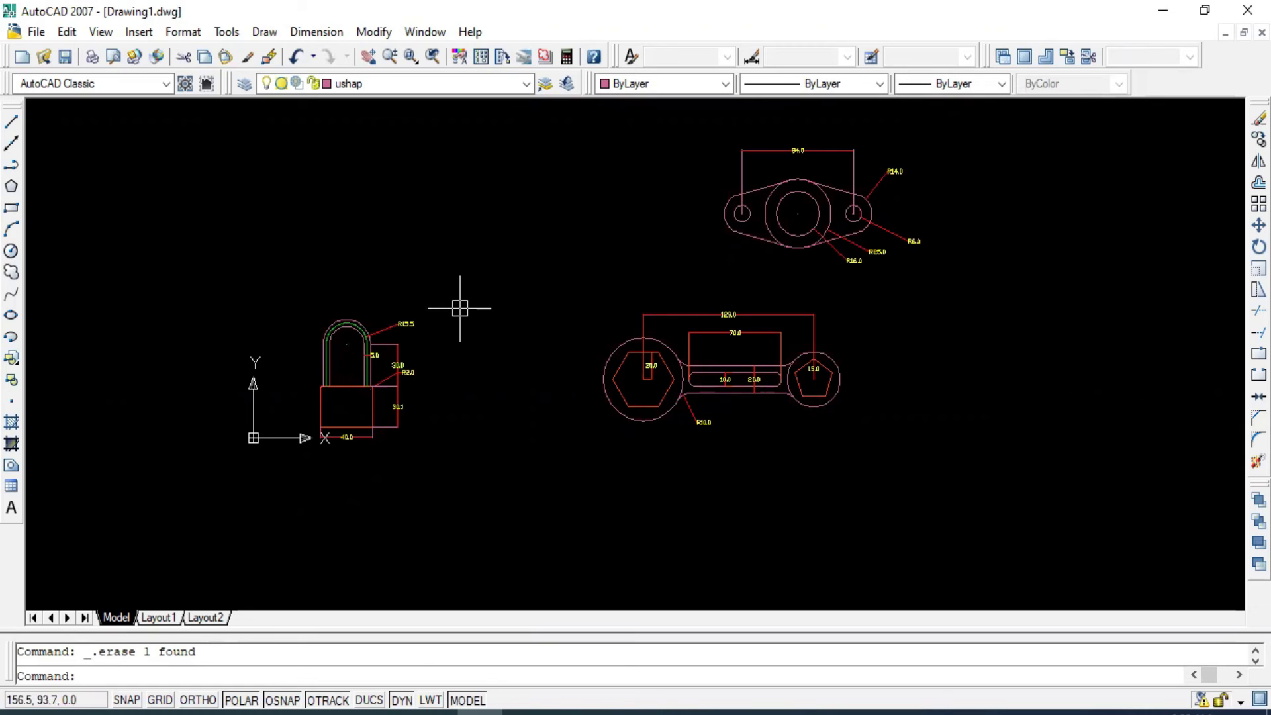
scroll(397, 361, "up", 2)
middle_click_drag(397, 360, 442, 337)
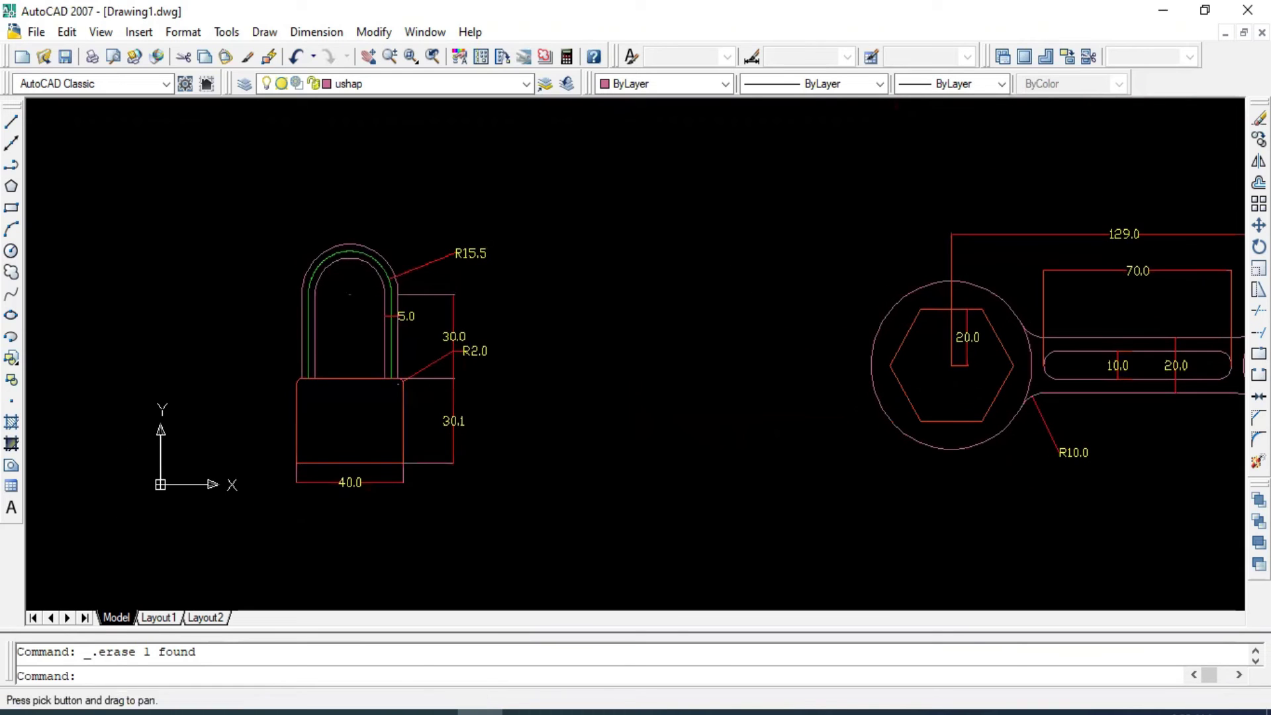
scroll(385, 435, "down", 4)
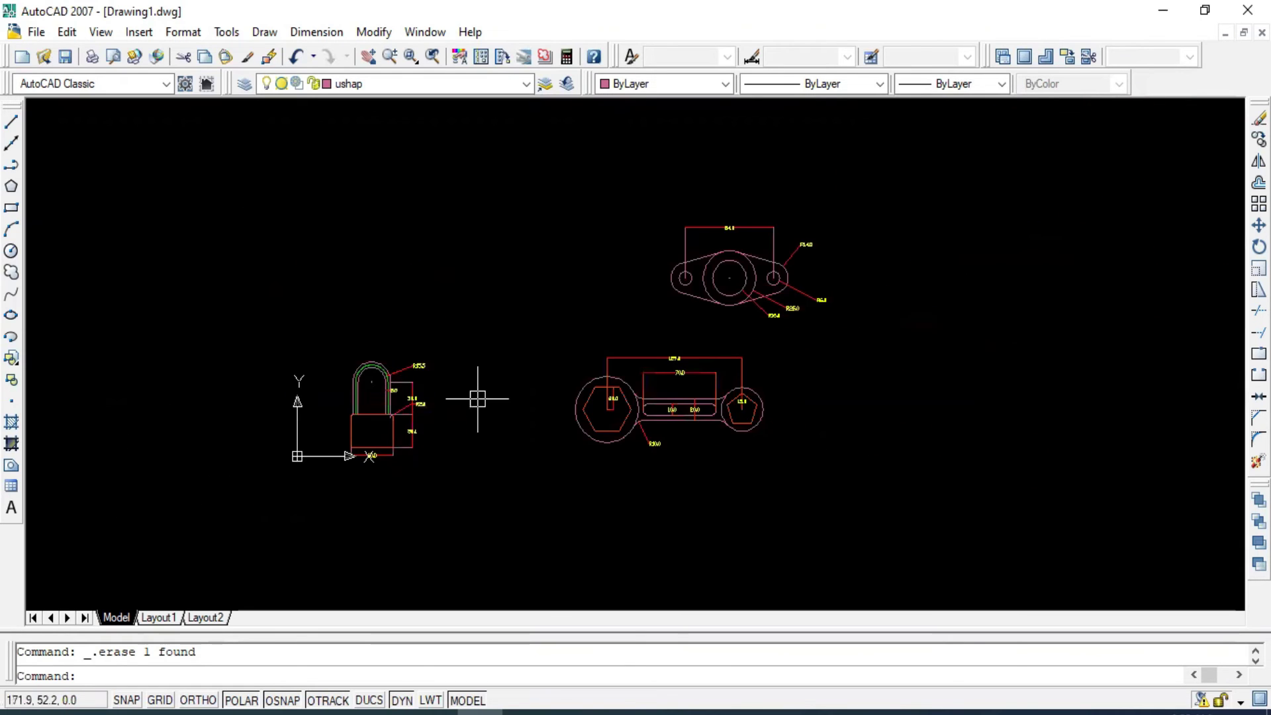
scroll(478, 398, "up", 2)
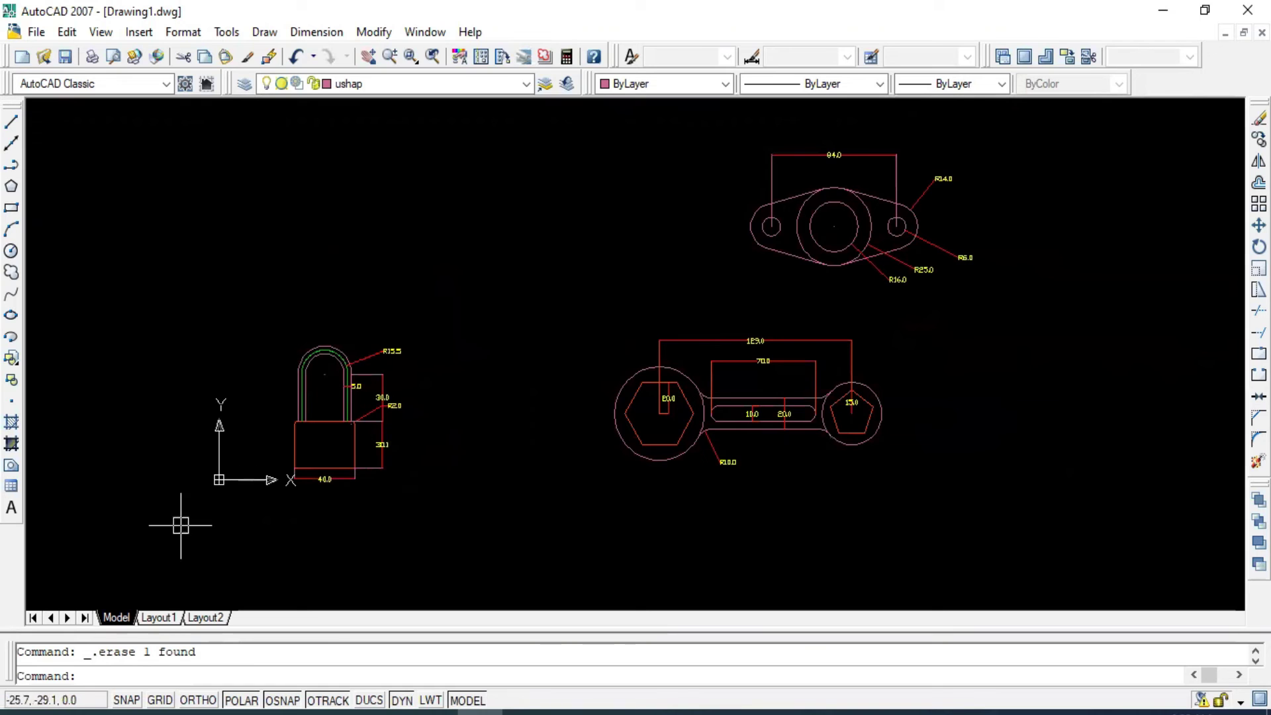
Back in model space, window-select the entire dimensioned wrench drawing.
left_click(157, 617)
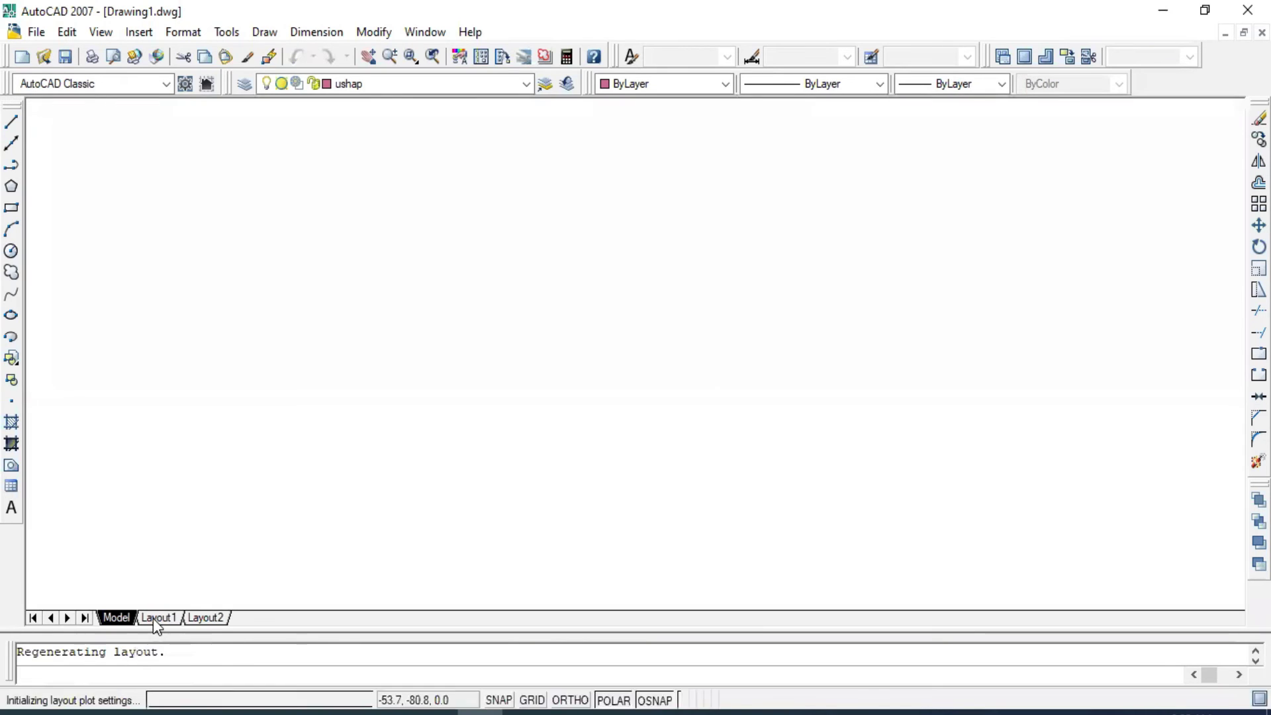
left_click(116, 617)
left_click(1001, 315)
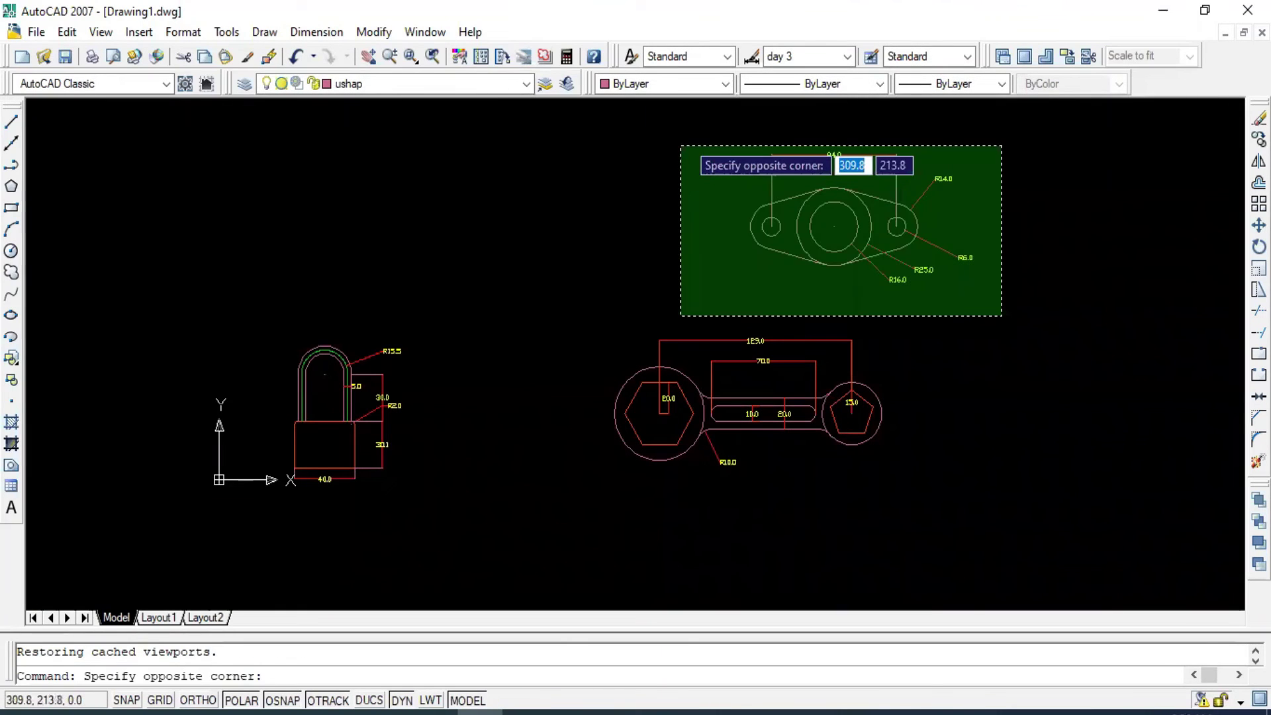
left_click(892, 320)
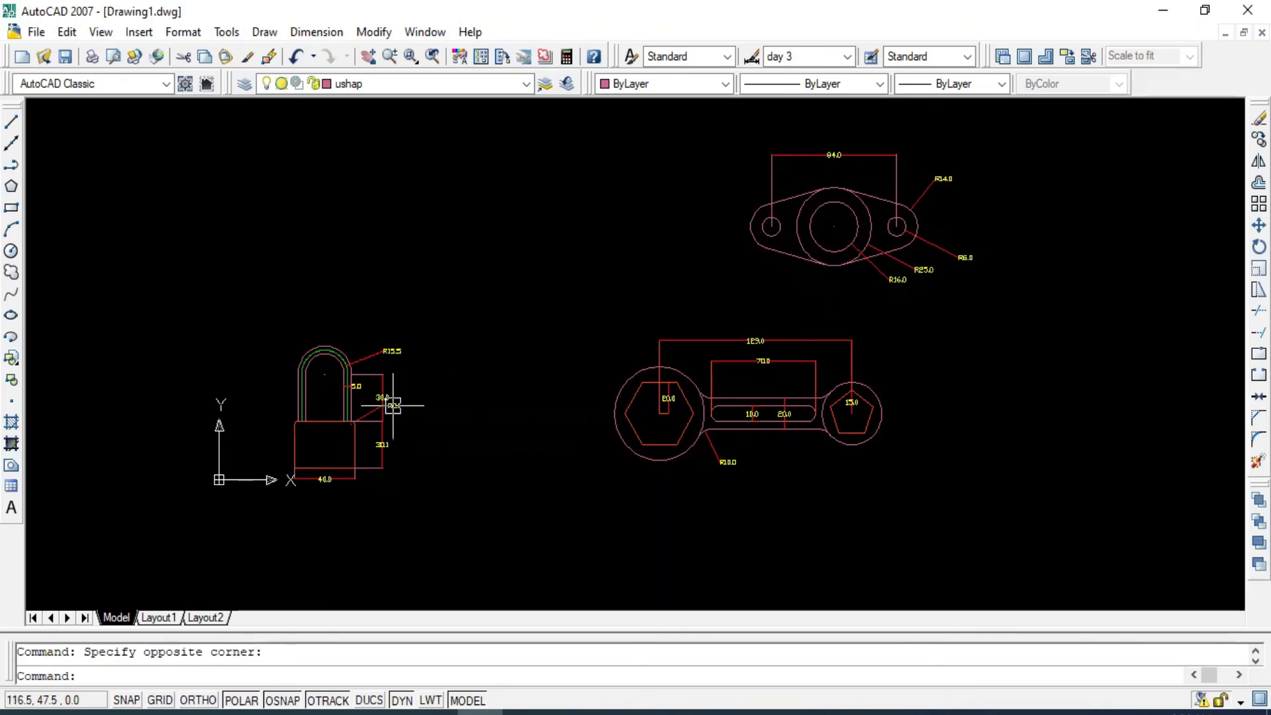
scroll(365, 394, "up", 2)
scroll(365, 394, "up", 2)
scroll(437, 344, "down", 2)
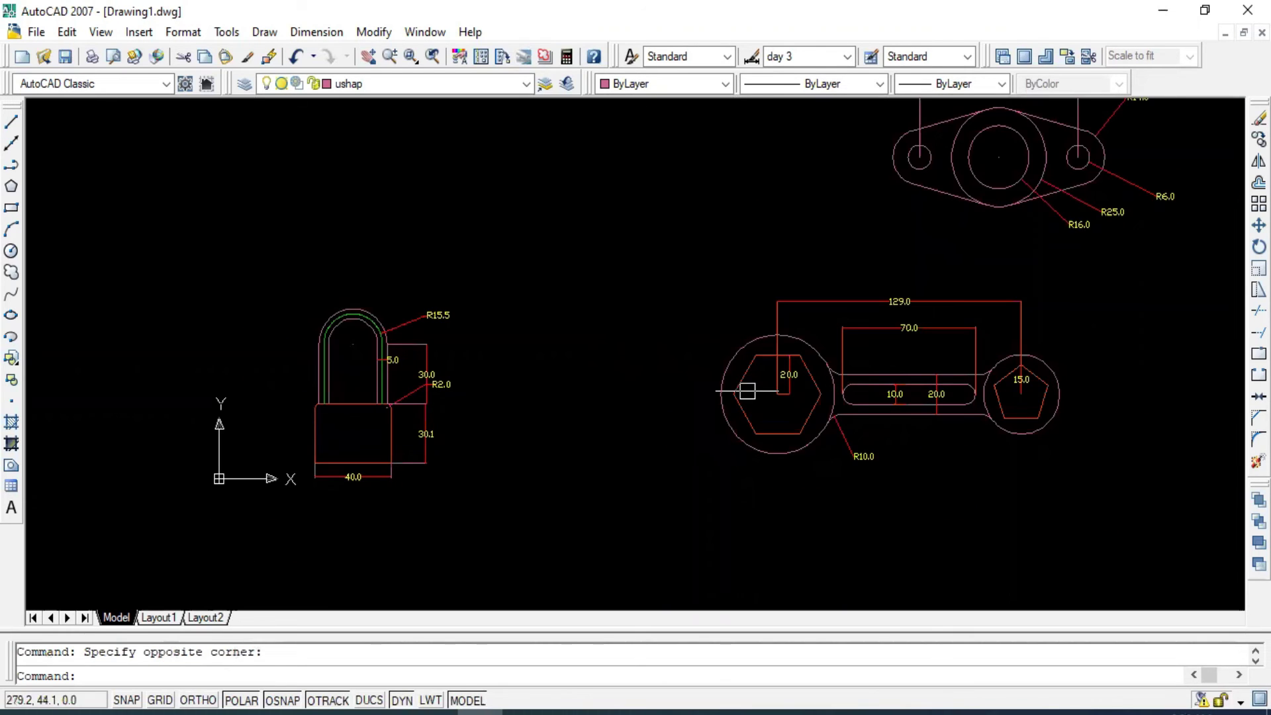
scroll(748, 391, "down", 2)
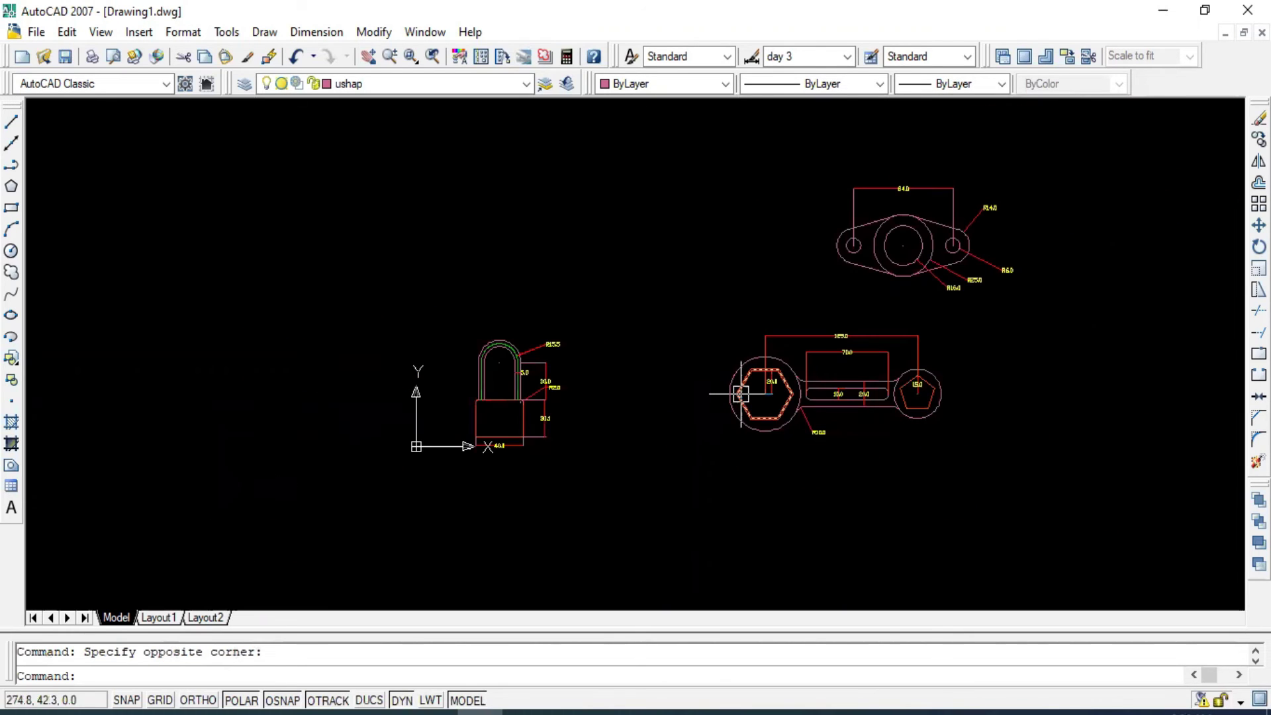
left_click(712, 317)
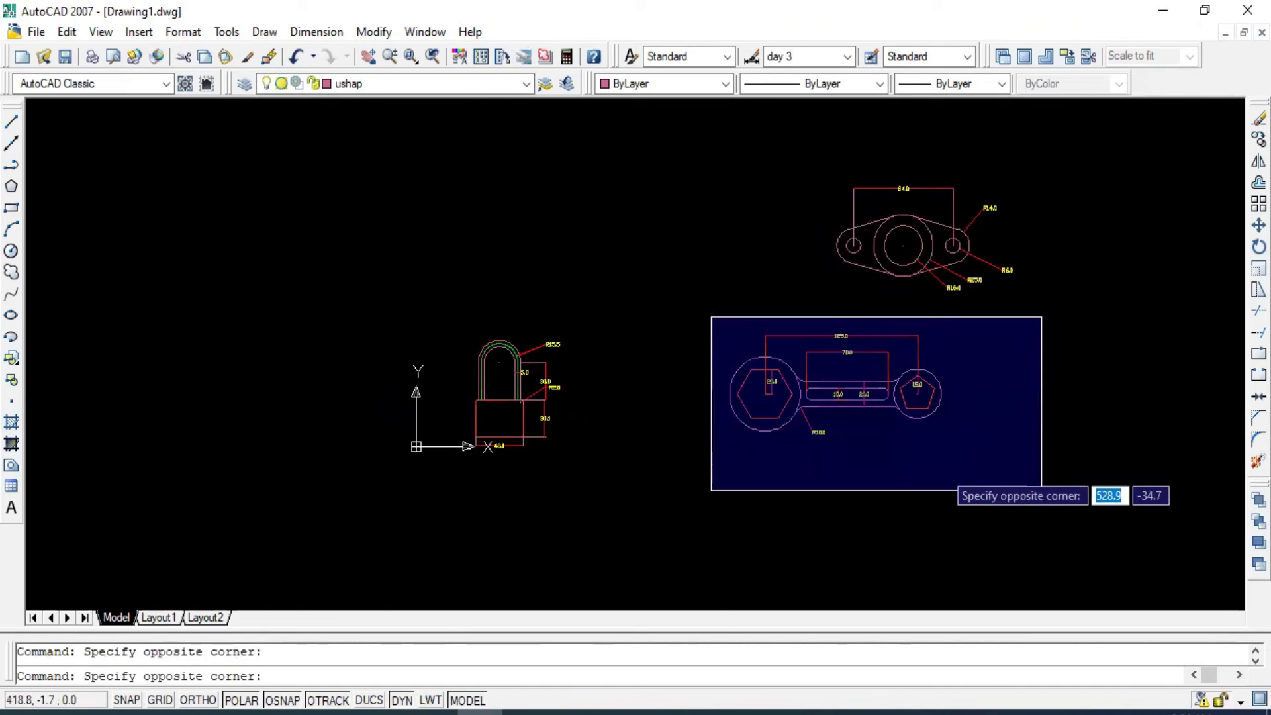
left_click(963, 462)
Move the selected wrench drawing up above the padlock.
right_click(917, 376)
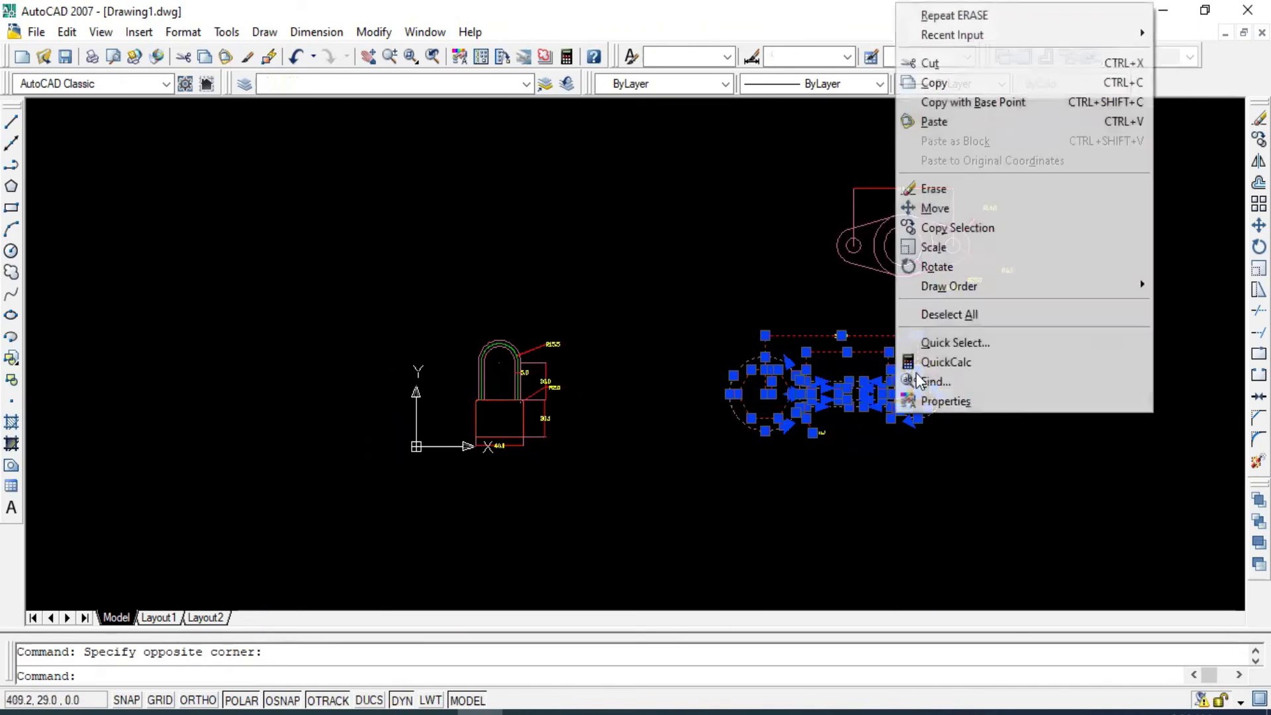
left_click(939, 212)
left_click(837, 395)
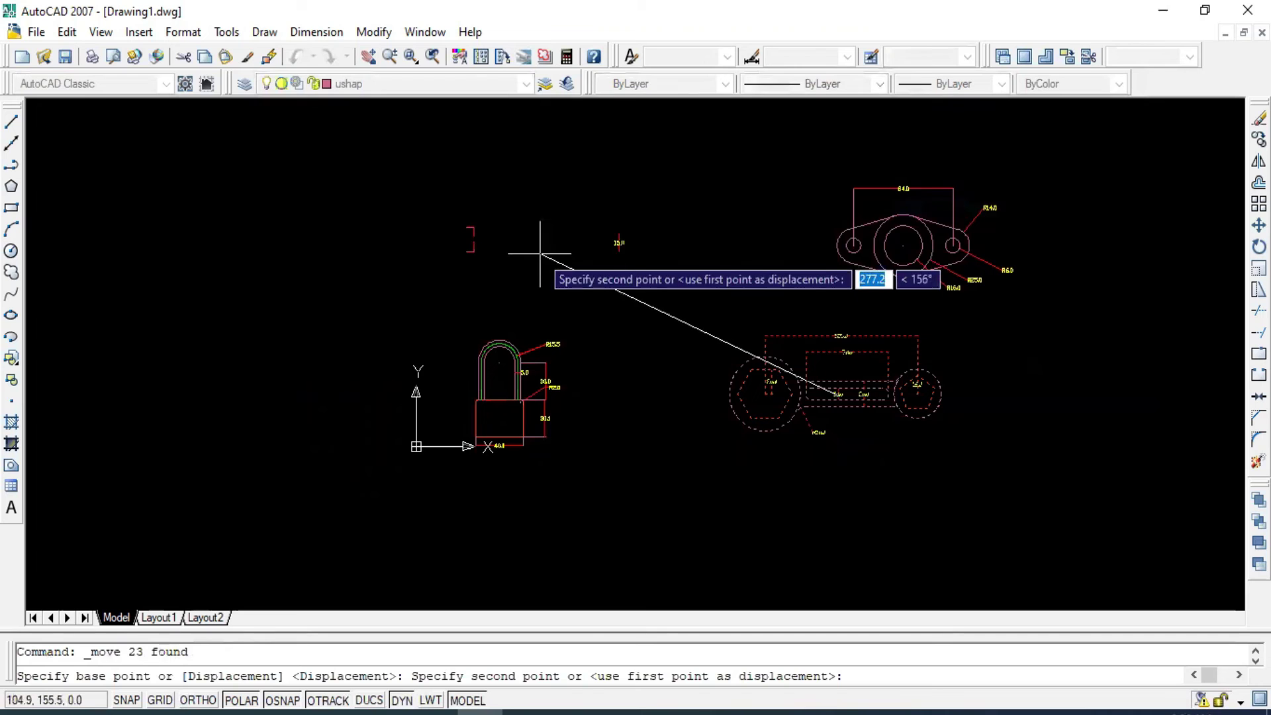
left_click(600, 262)
Move the flanged link by its large circle's centre to the right of the padlock.
left_click(880, 196)
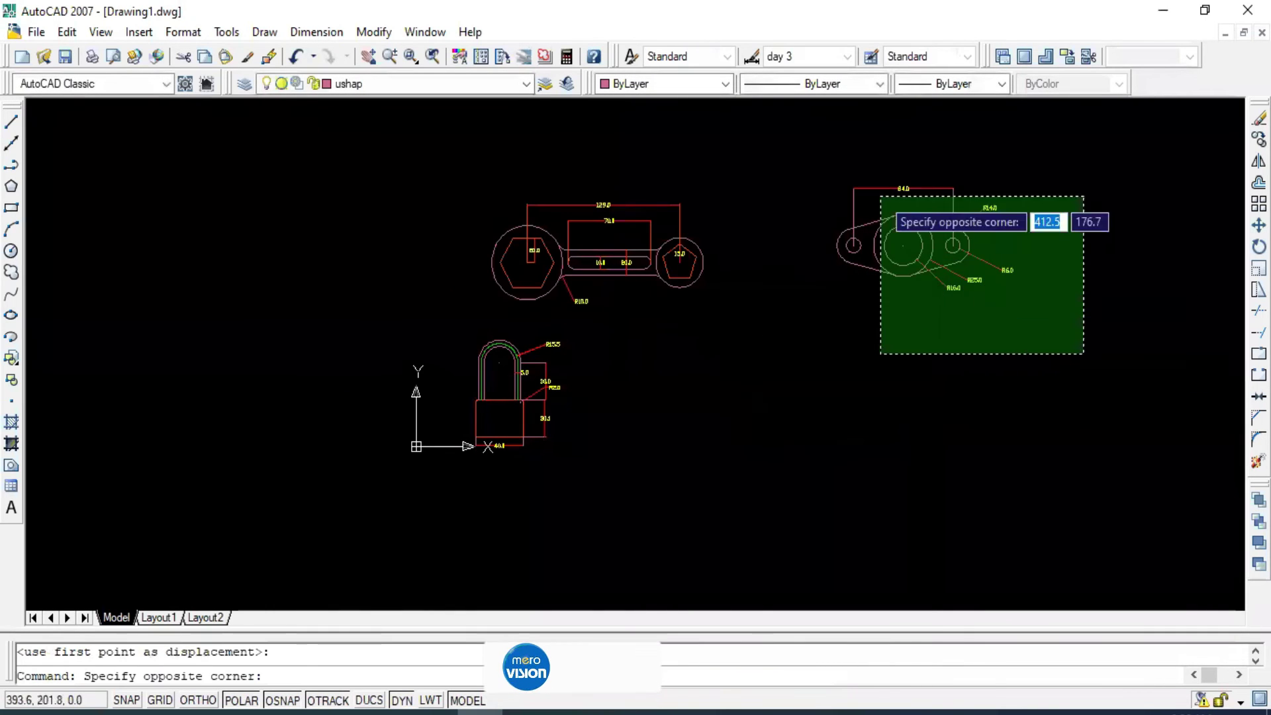
left_click(829, 189)
right_click(826, 206)
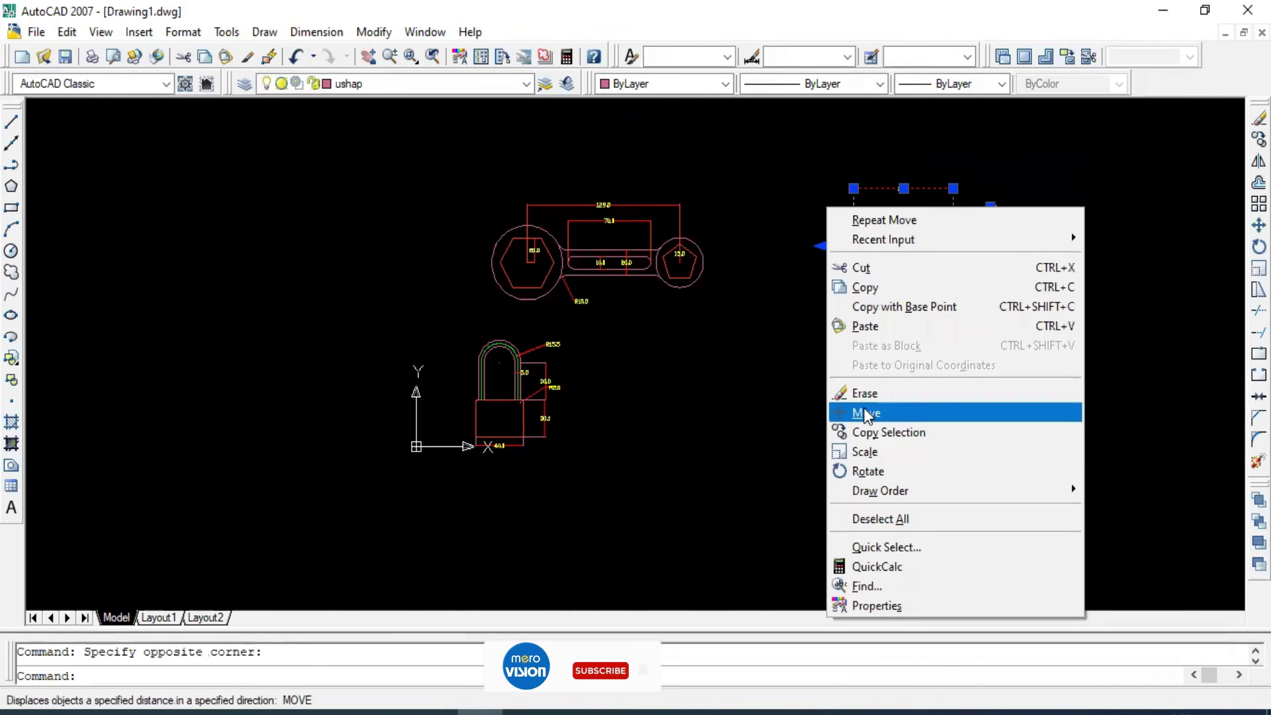
left_click(866, 413)
left_click(903, 245)
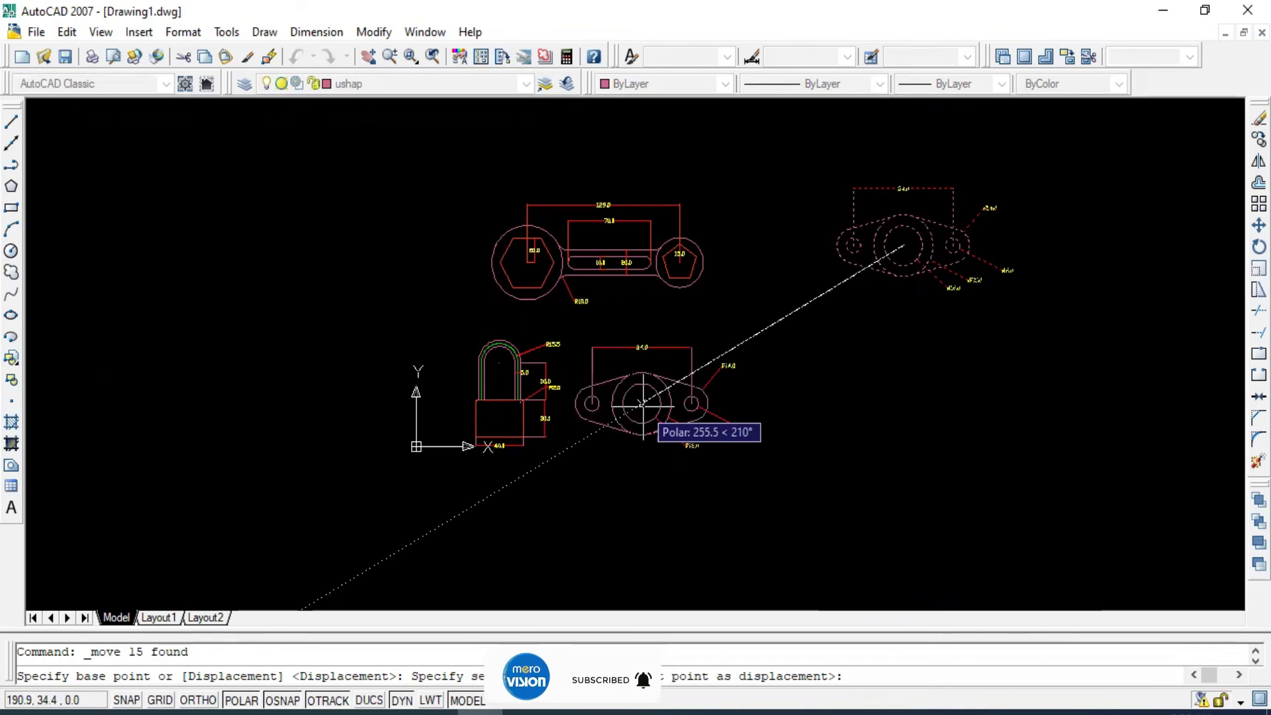
left_click(642, 402)
scroll(629, 302, "up", 2)
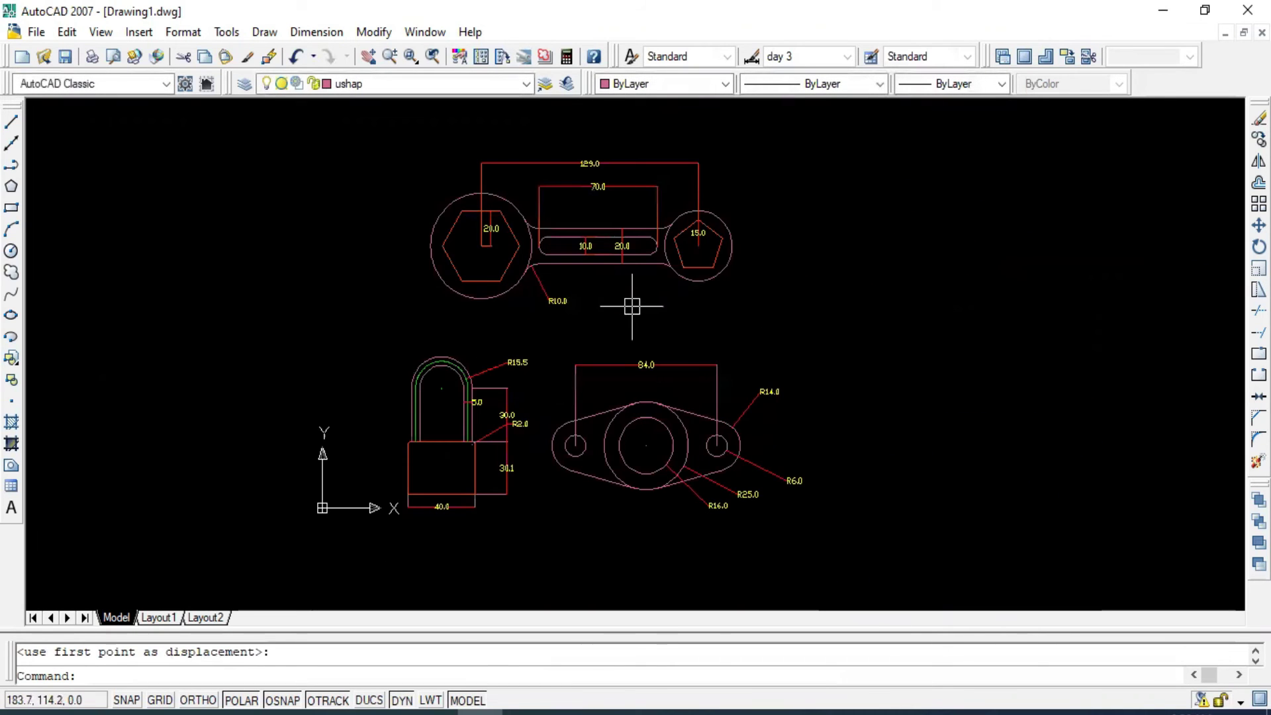
scroll(599, 284, "down", 2)
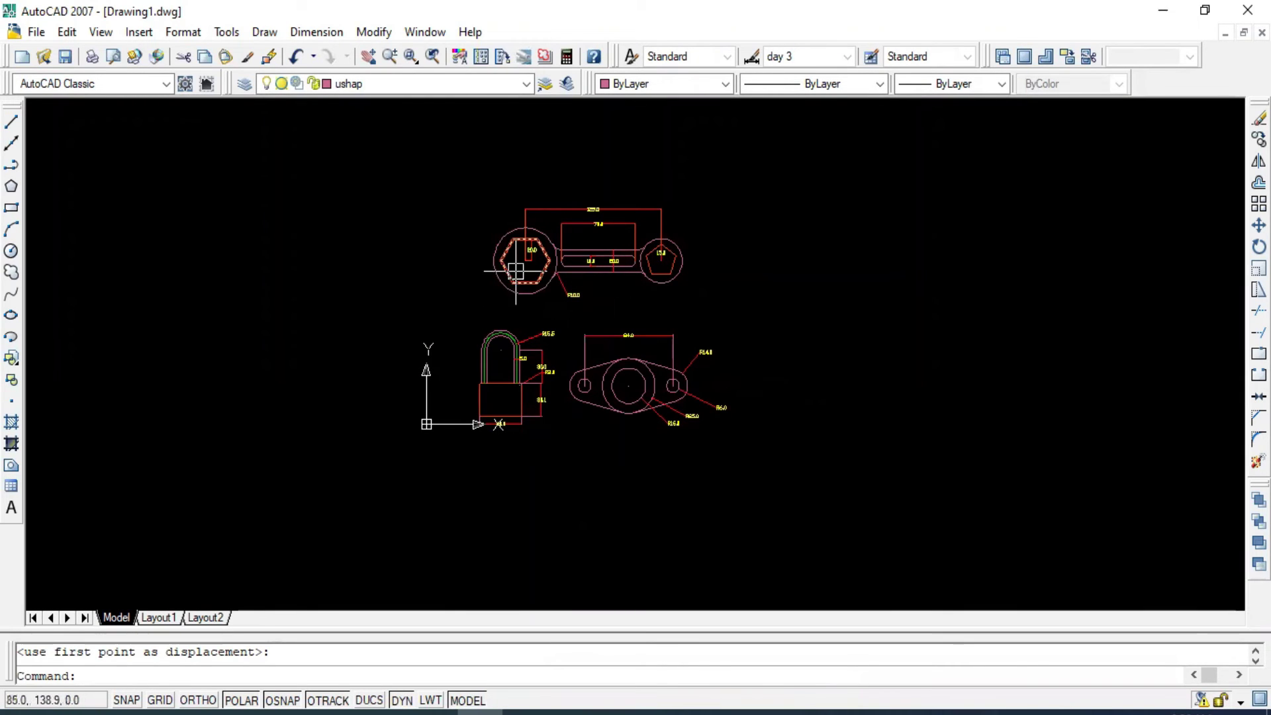
scroll(632, 324, "up", 2)
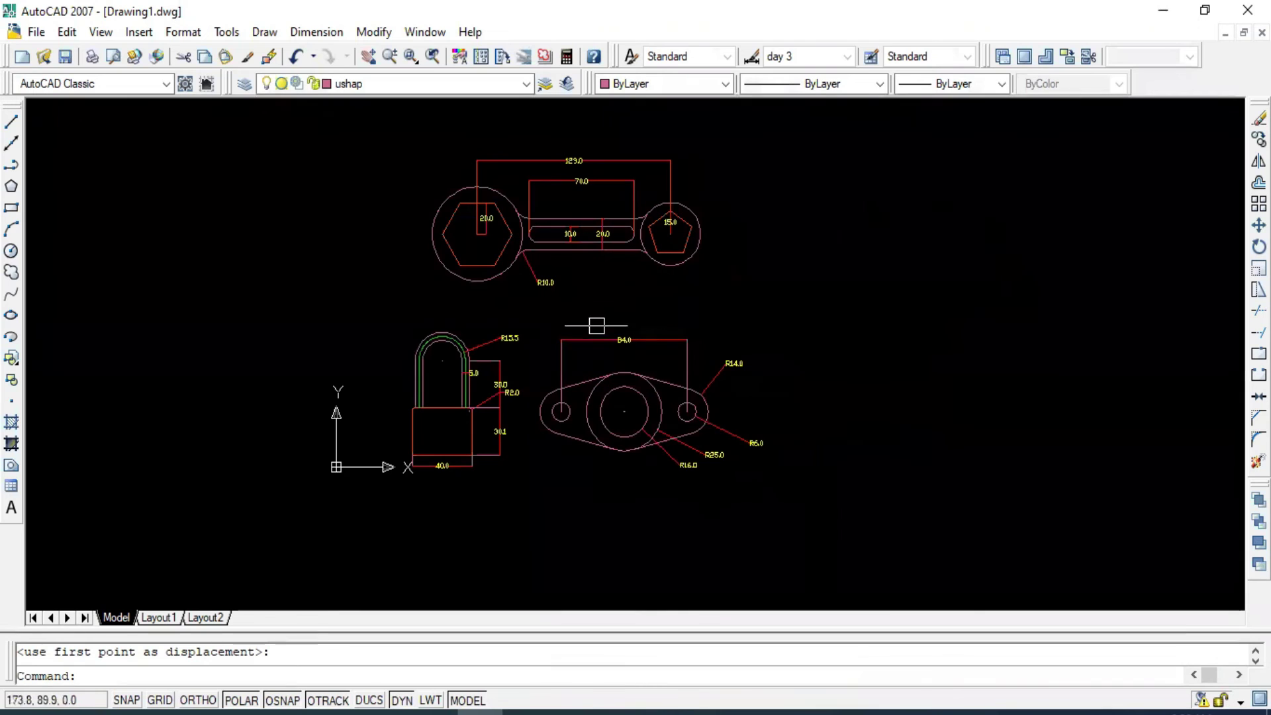
Nudge the flanged link and its dimensions slightly further right.
left_click(534, 331)
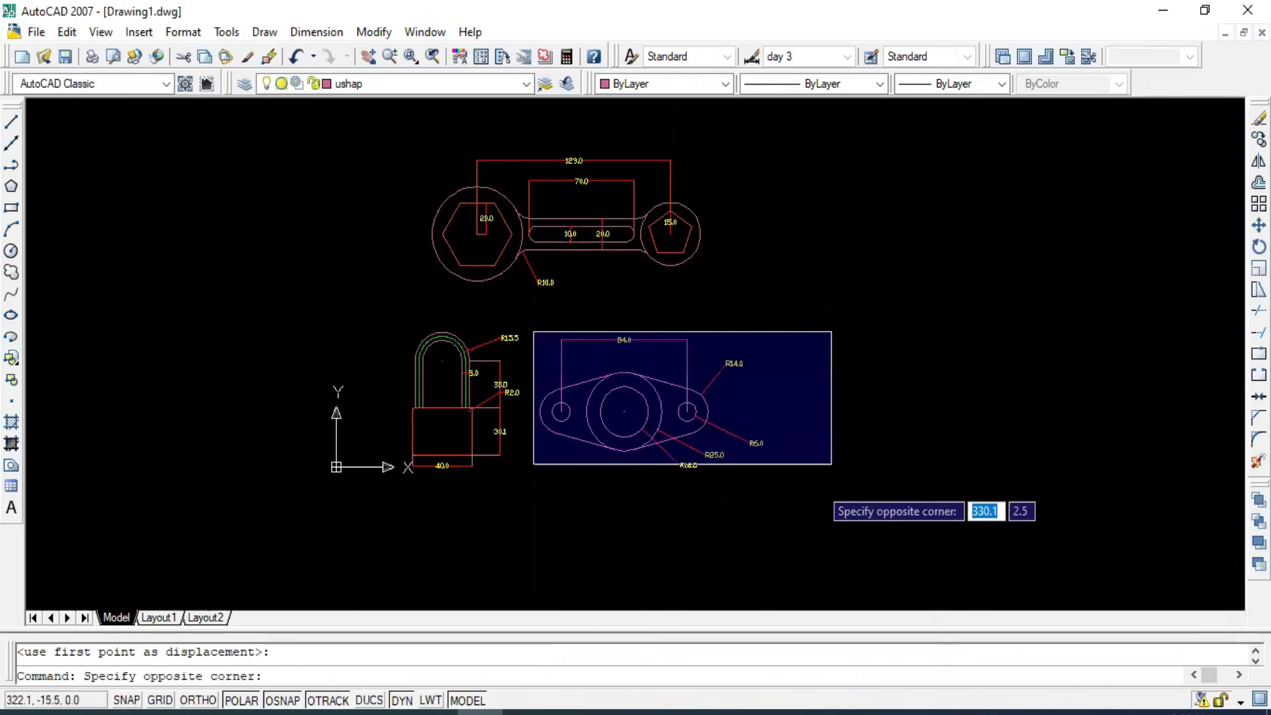
left_click(819, 493)
right_click(645, 328)
key("Return")
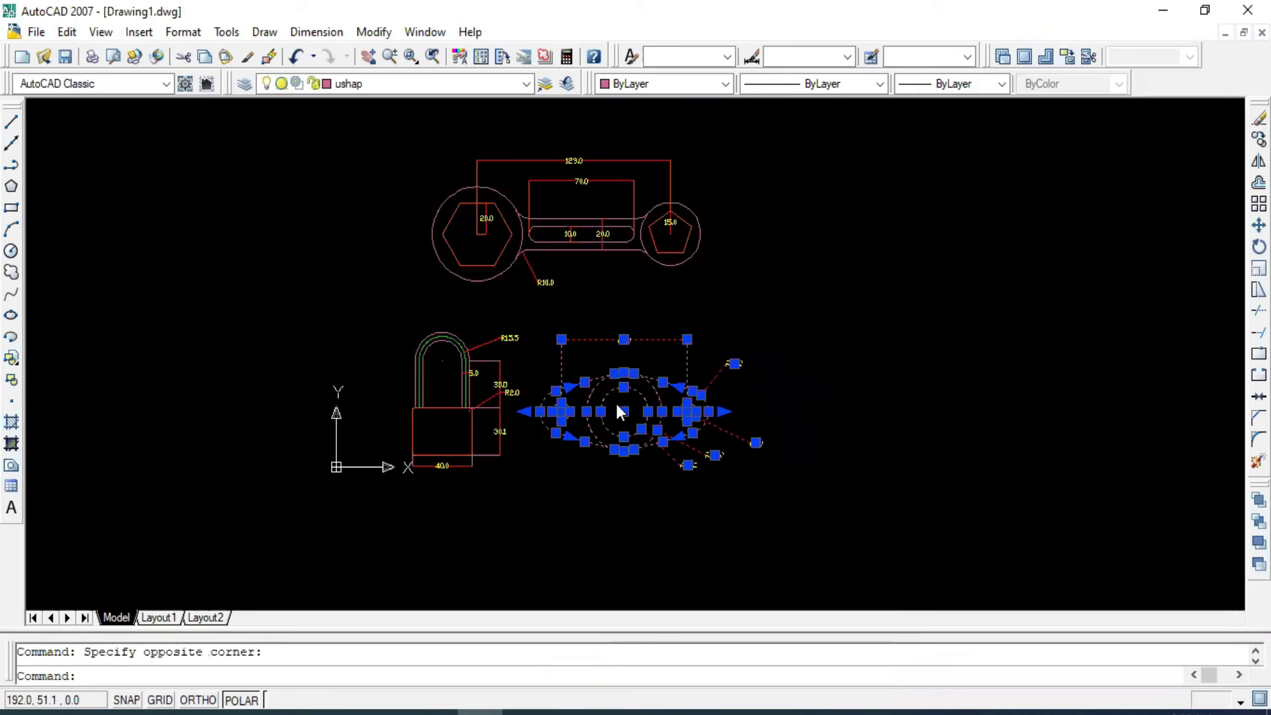
left_click(625, 414)
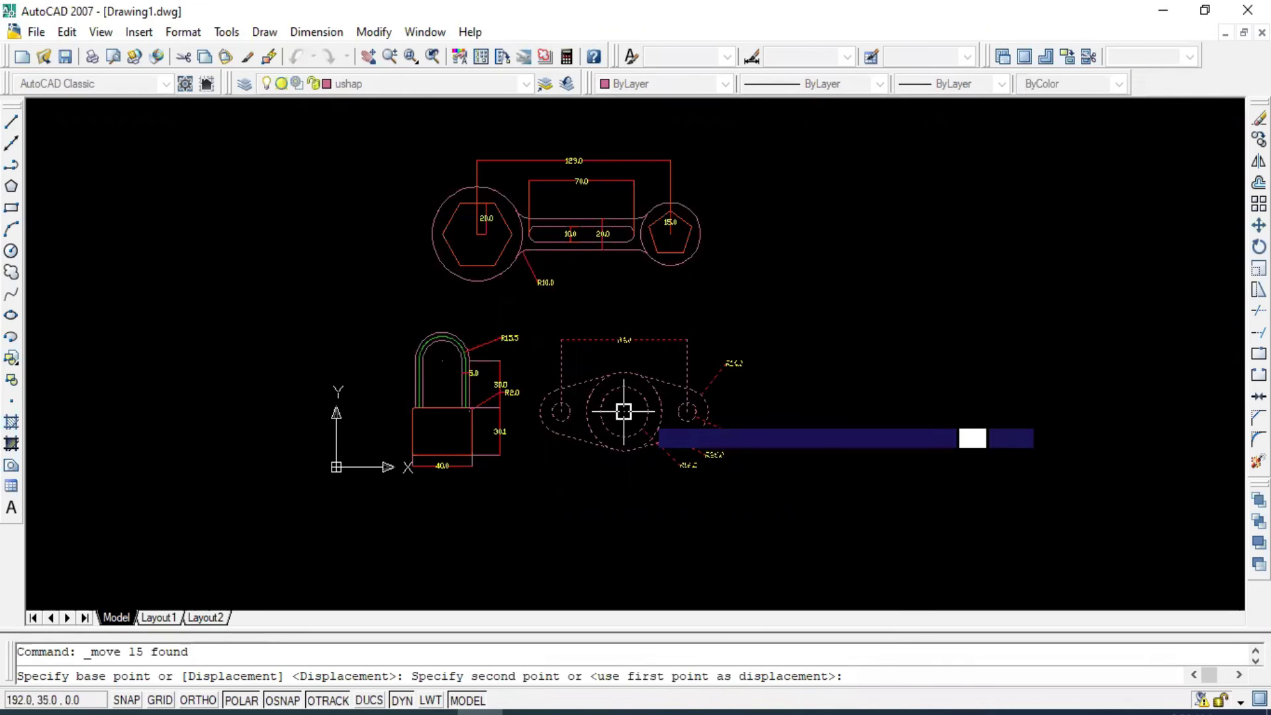
left_click(648, 412)
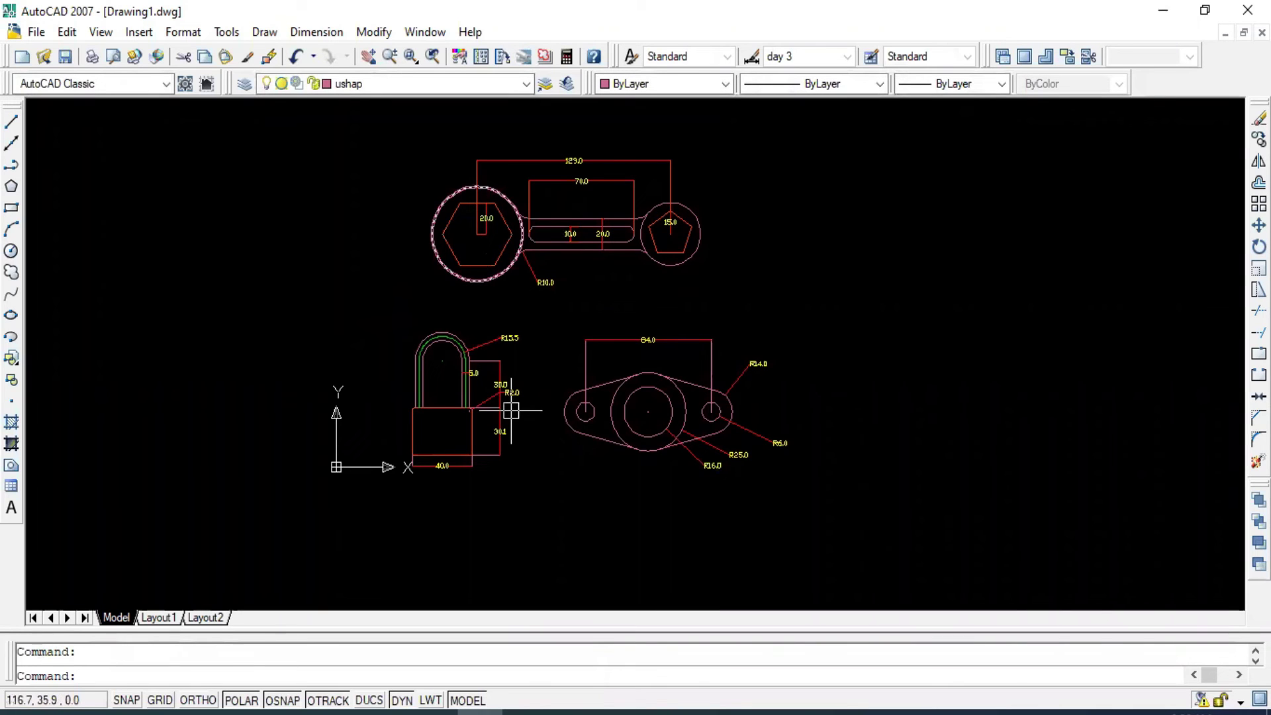
Move all three dimensioned parts higher up the drawing together.
left_click(370, 117)
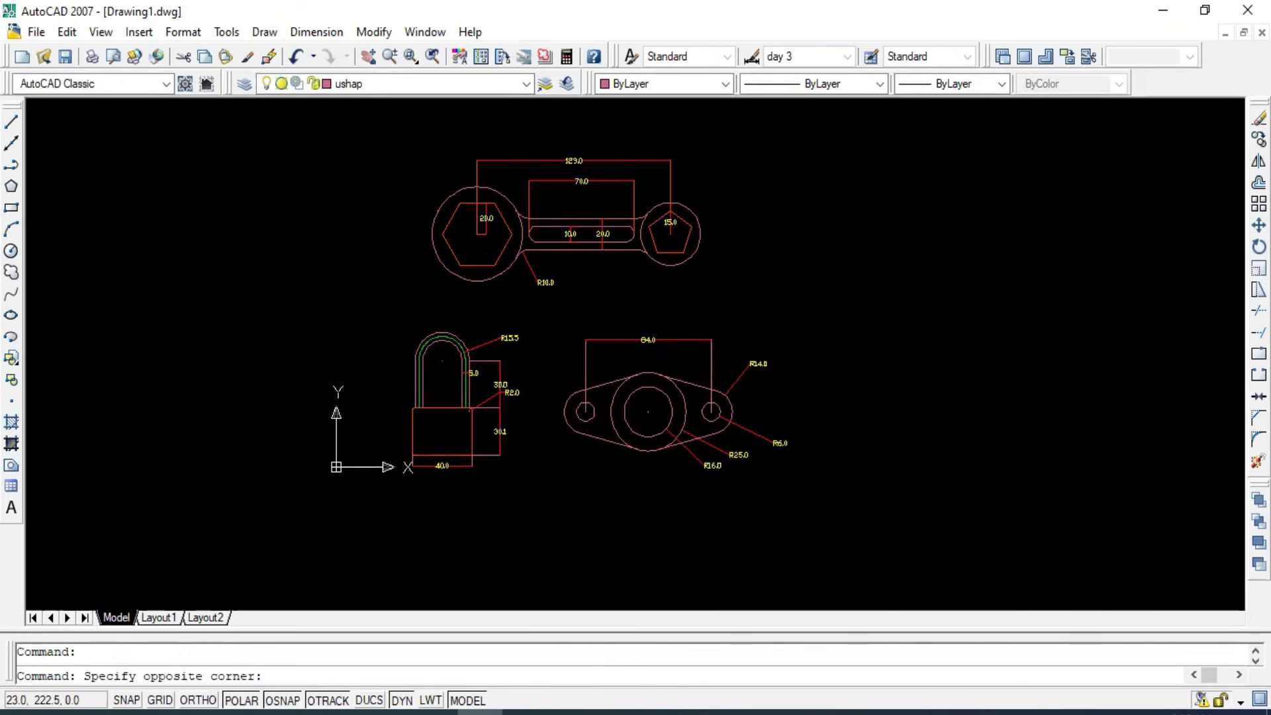
left_click(1023, 573)
right_click(648, 411)
left_click(662, 210)
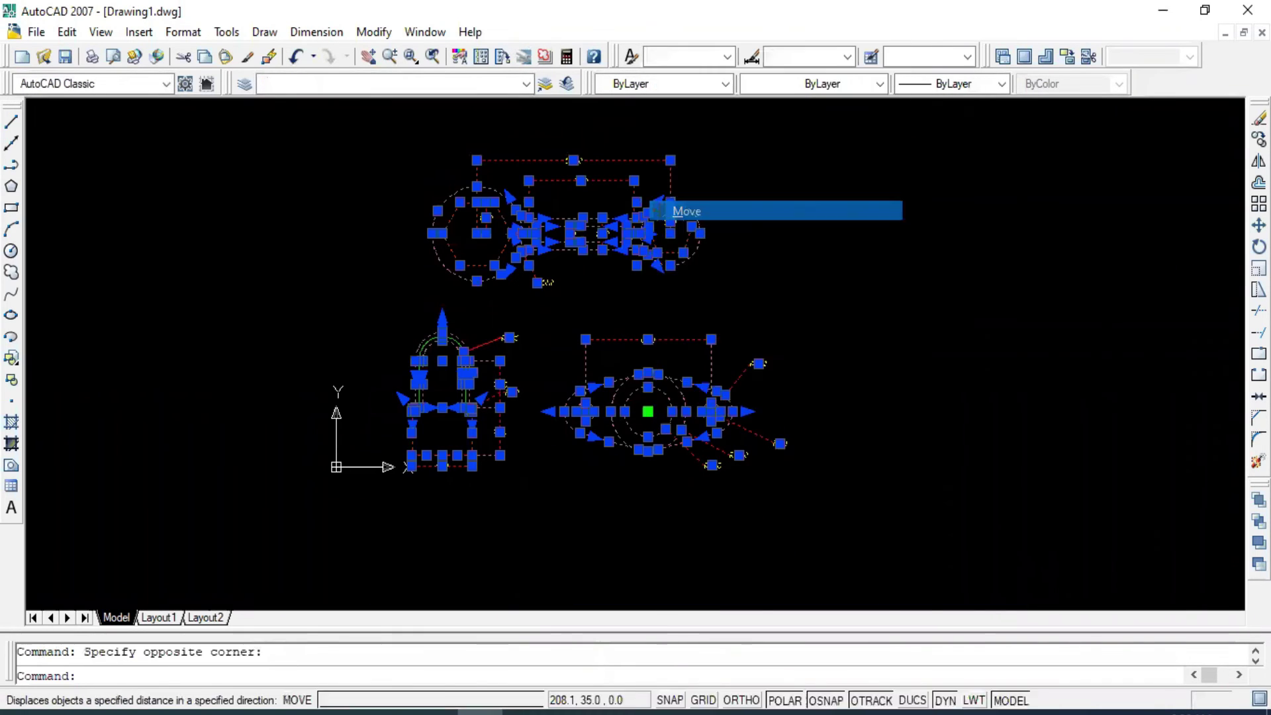
left_click(600, 354)
left_click(608, 305)
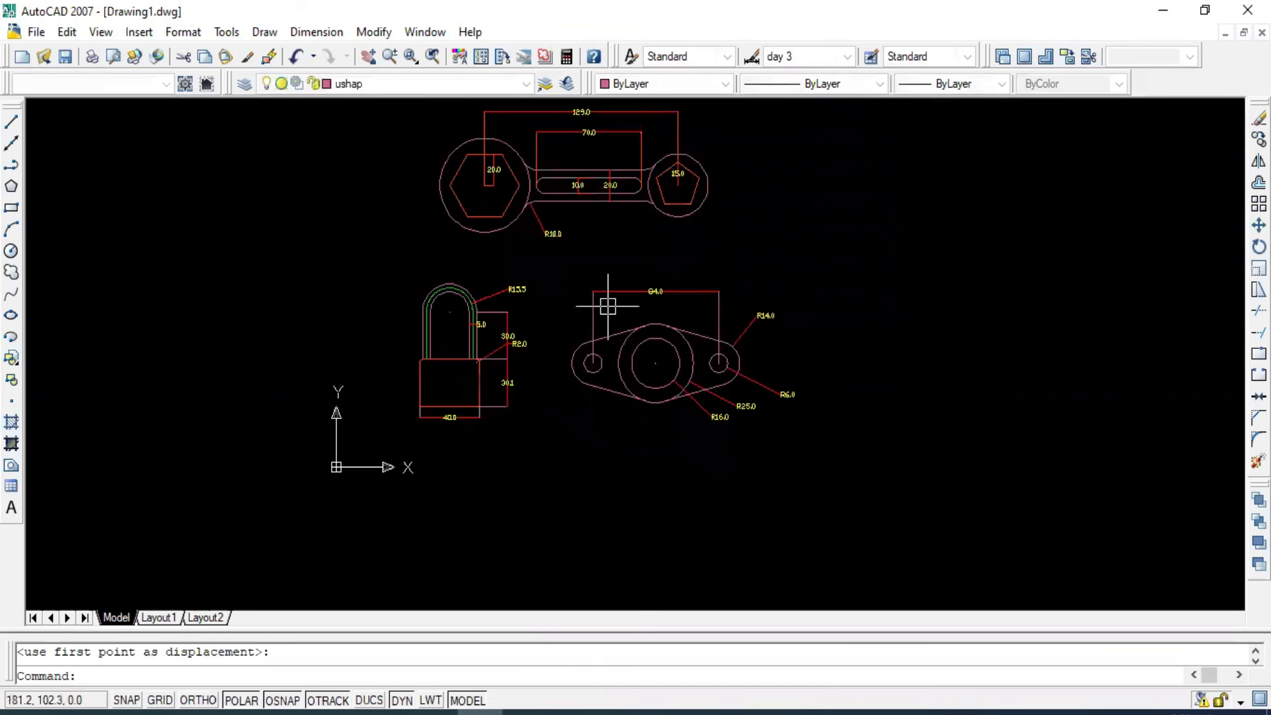
middle_click_drag(562, 252, 576, 292)
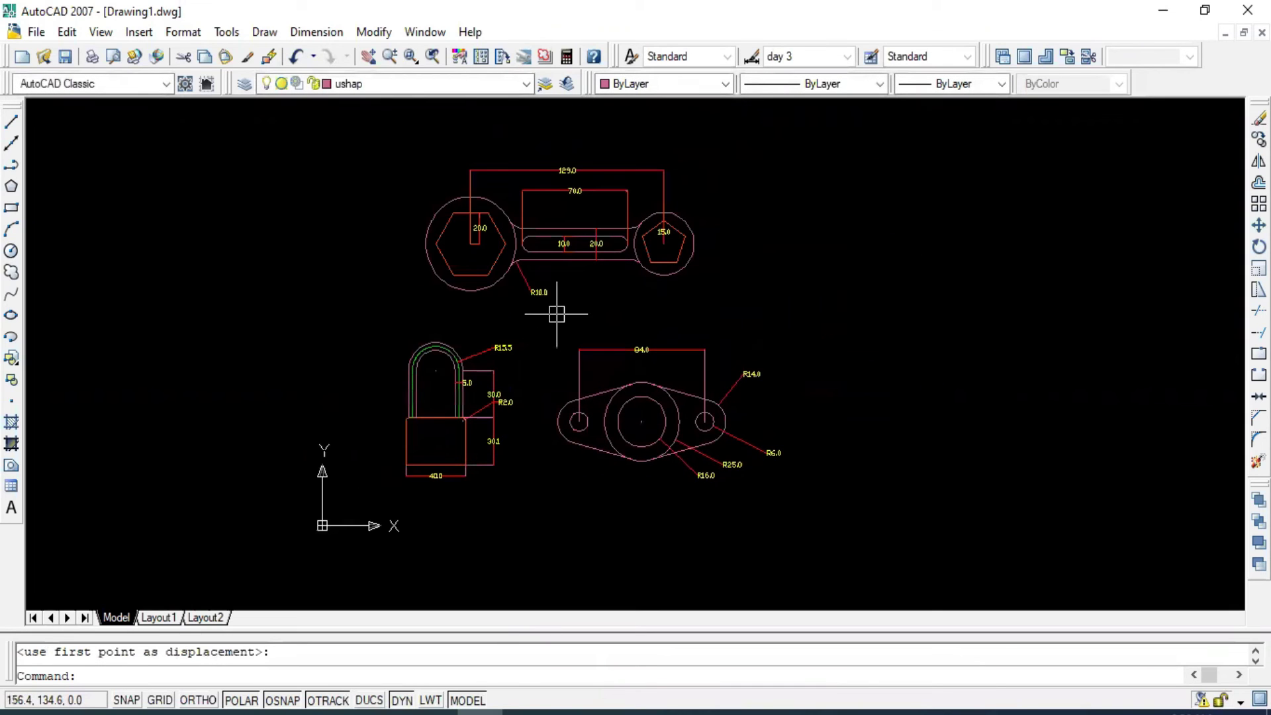
scroll(513, 318, "up", 2)
scroll(513, 318, "down", 2)
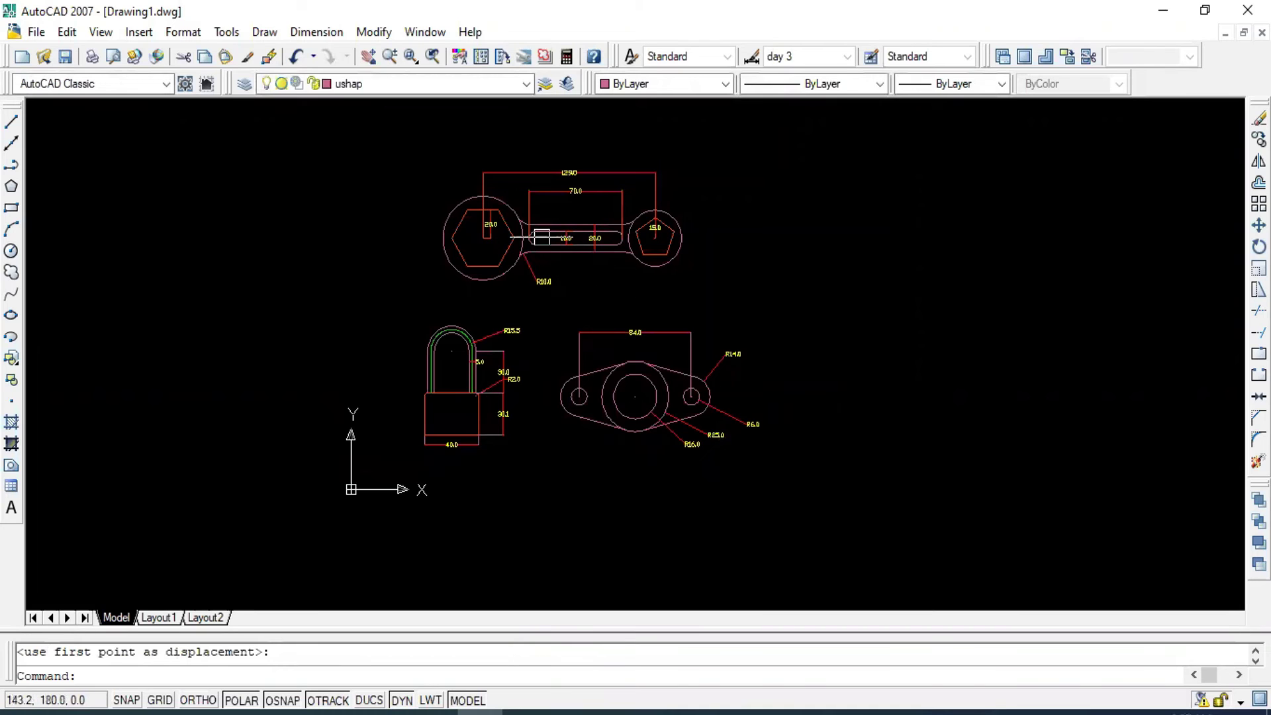
scroll(564, 170, "up", 3)
scroll(618, 180, "up", 2)
scroll(586, 146, "down", 3)
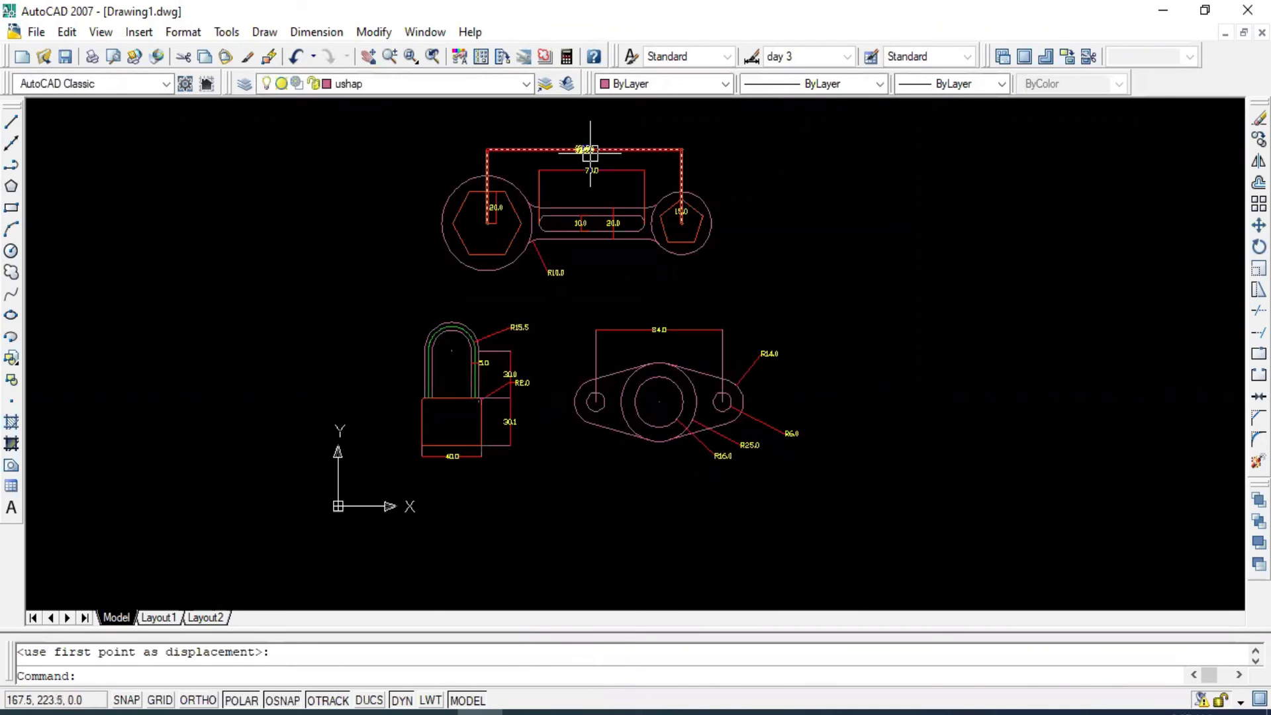
scroll(540, 274, "up", 1)
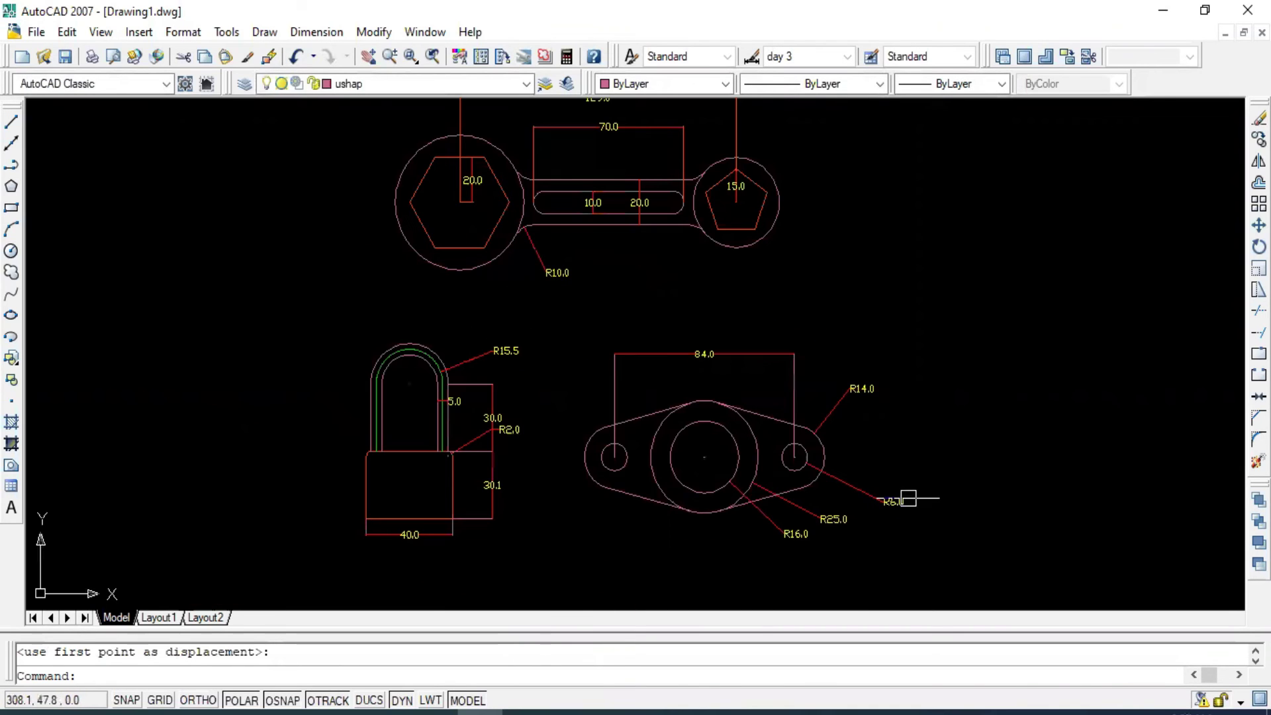
scroll(587, 327, "down", 1)
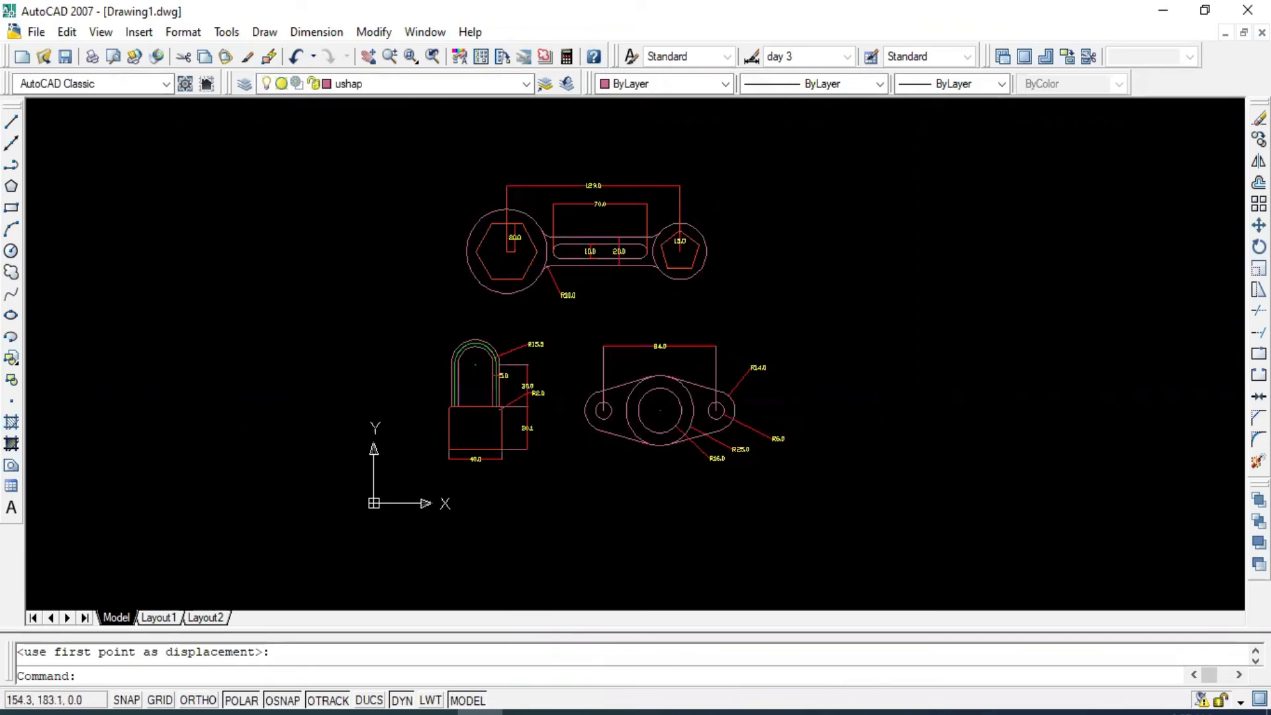
scroll(652, 286, "up", 1)
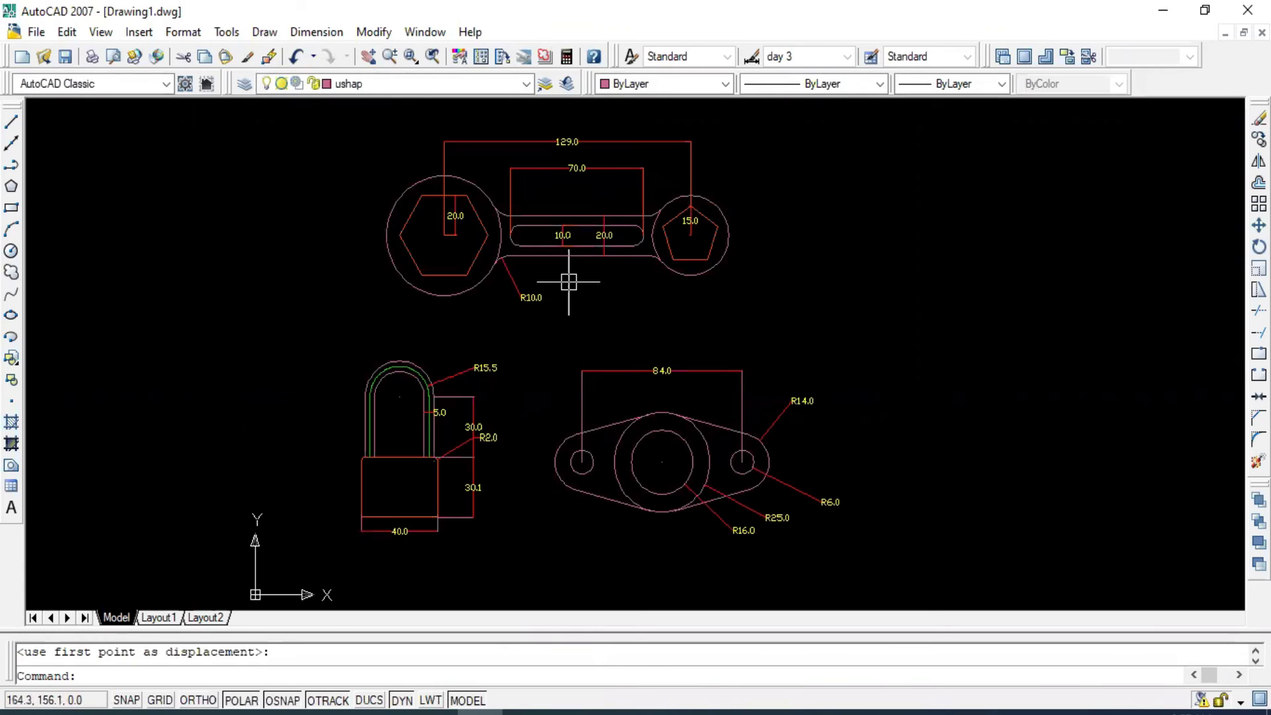
Draw a rectangle around the wrench and check its layer in the layer list.
left_click(11, 209)
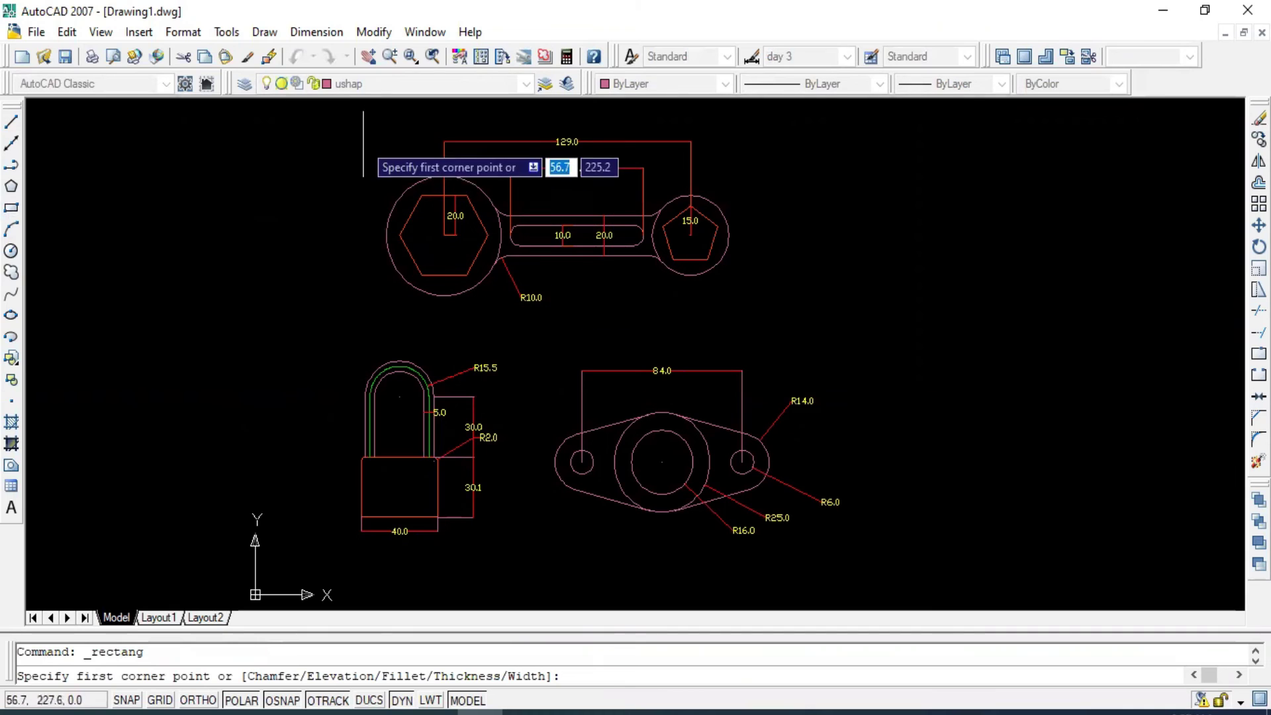
left_click(373, 126)
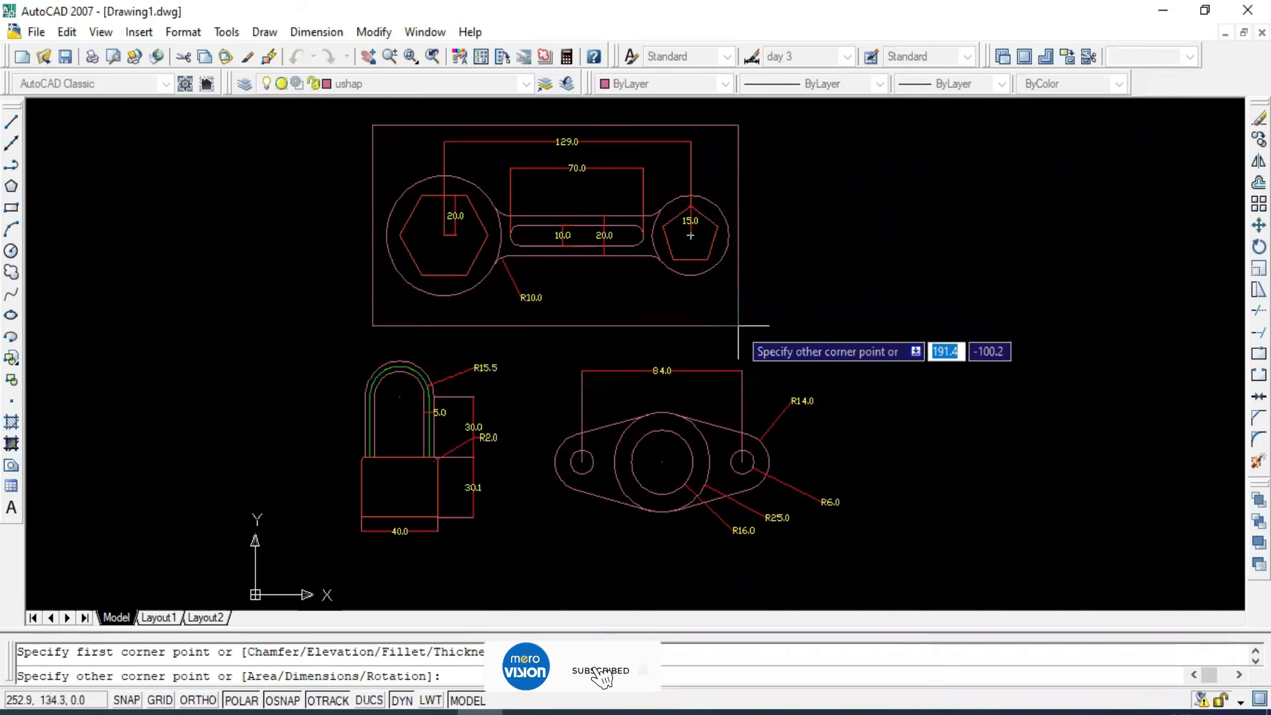
left_click(738, 325)
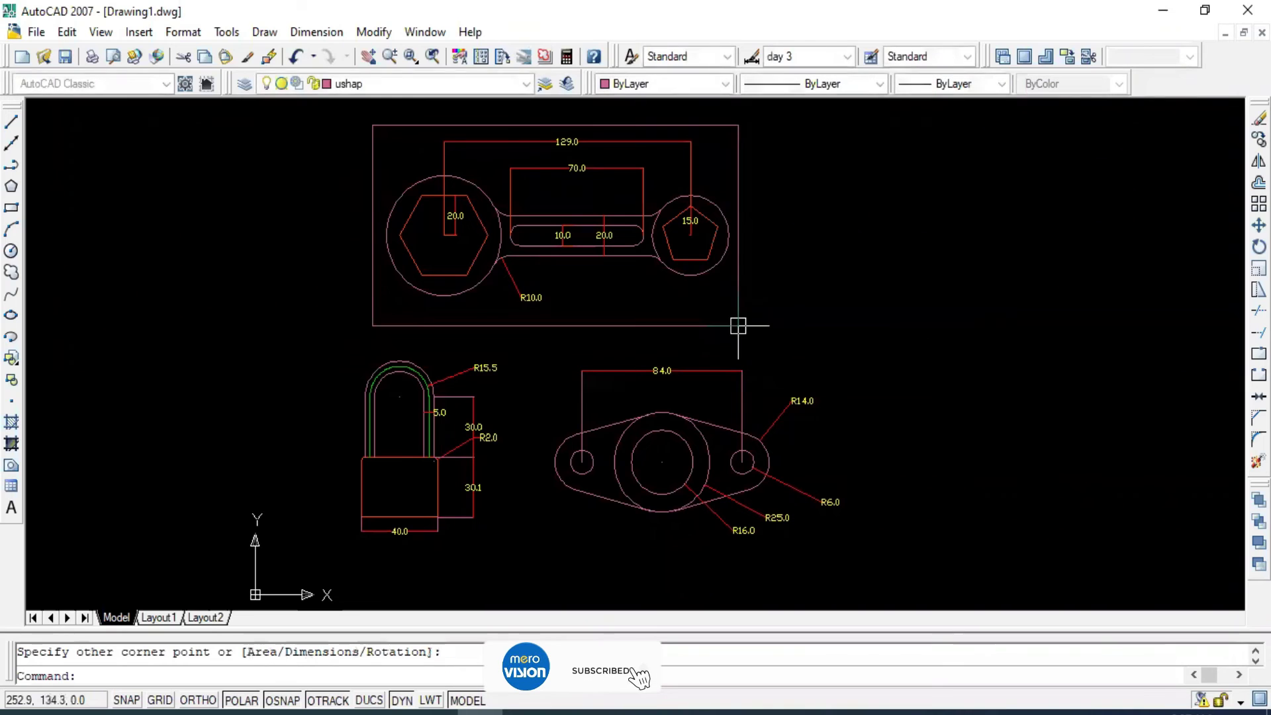
left_click(527, 84)
left_click(738, 325)
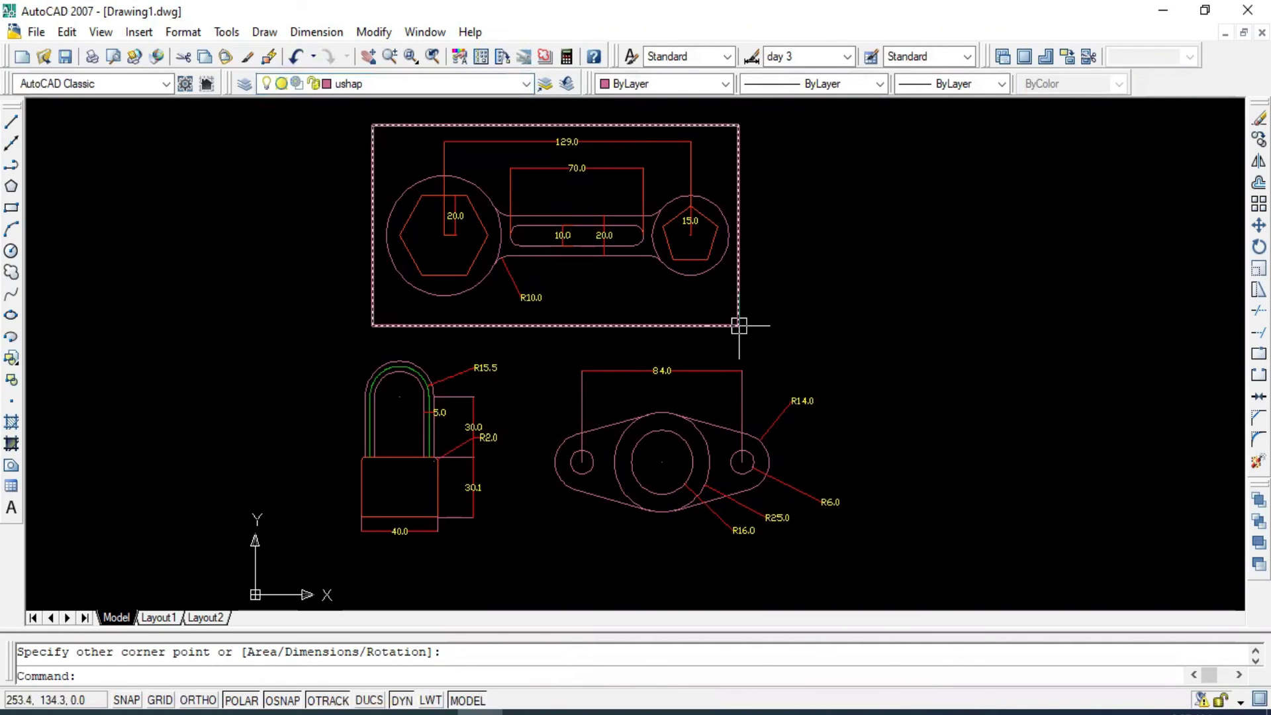
left_click(526, 84)
left_click(423, 162)
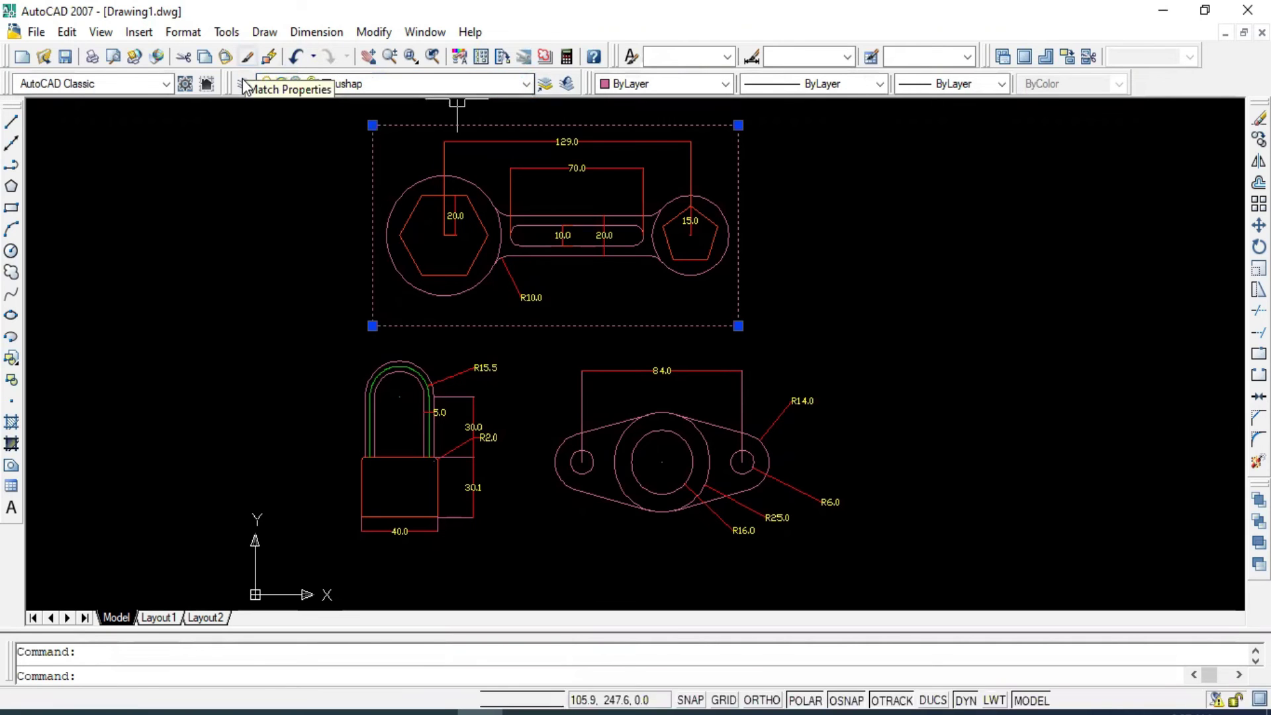
Draw a boundary rectangle around the flanged link.
left_click(11, 207)
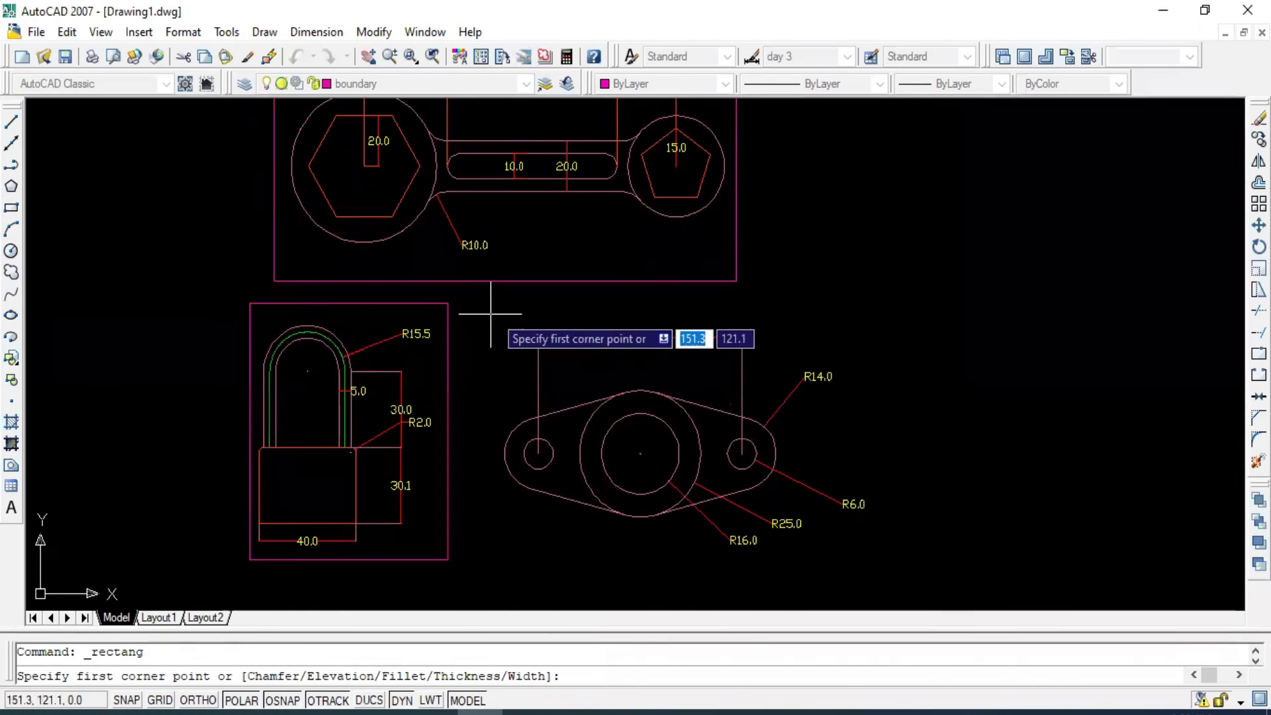
left_click(494, 310)
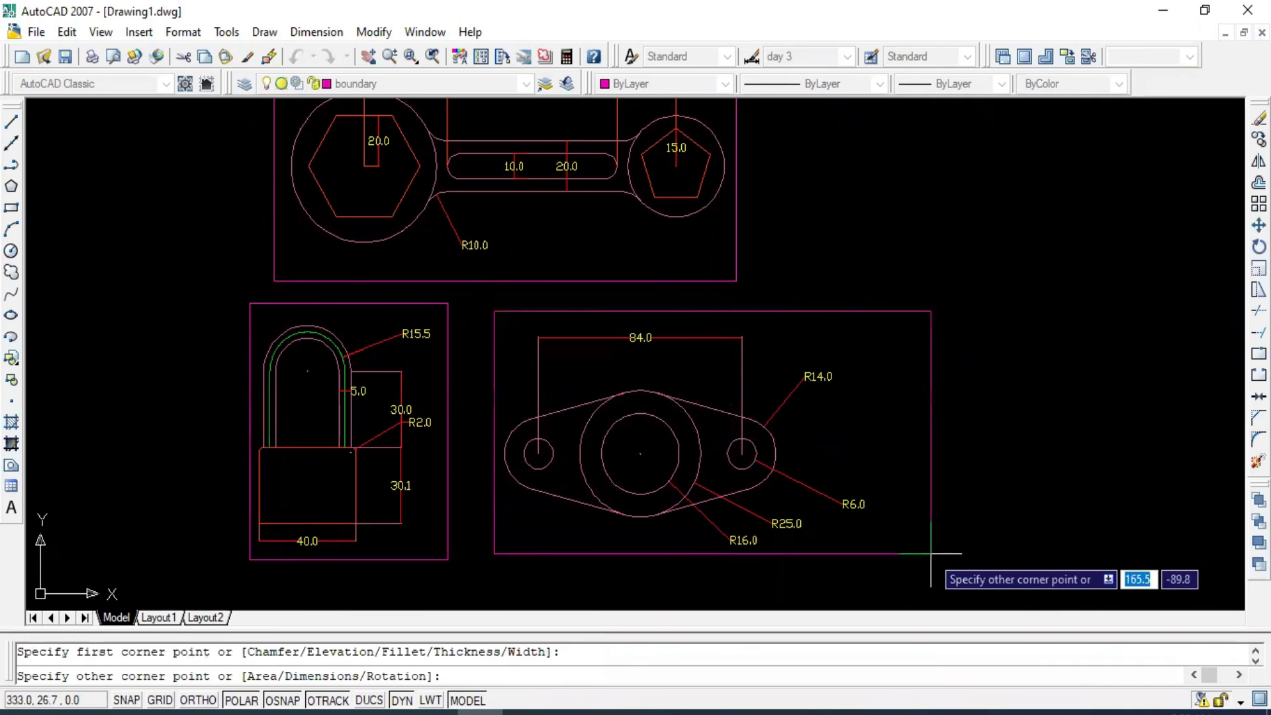
left_click(869, 555)
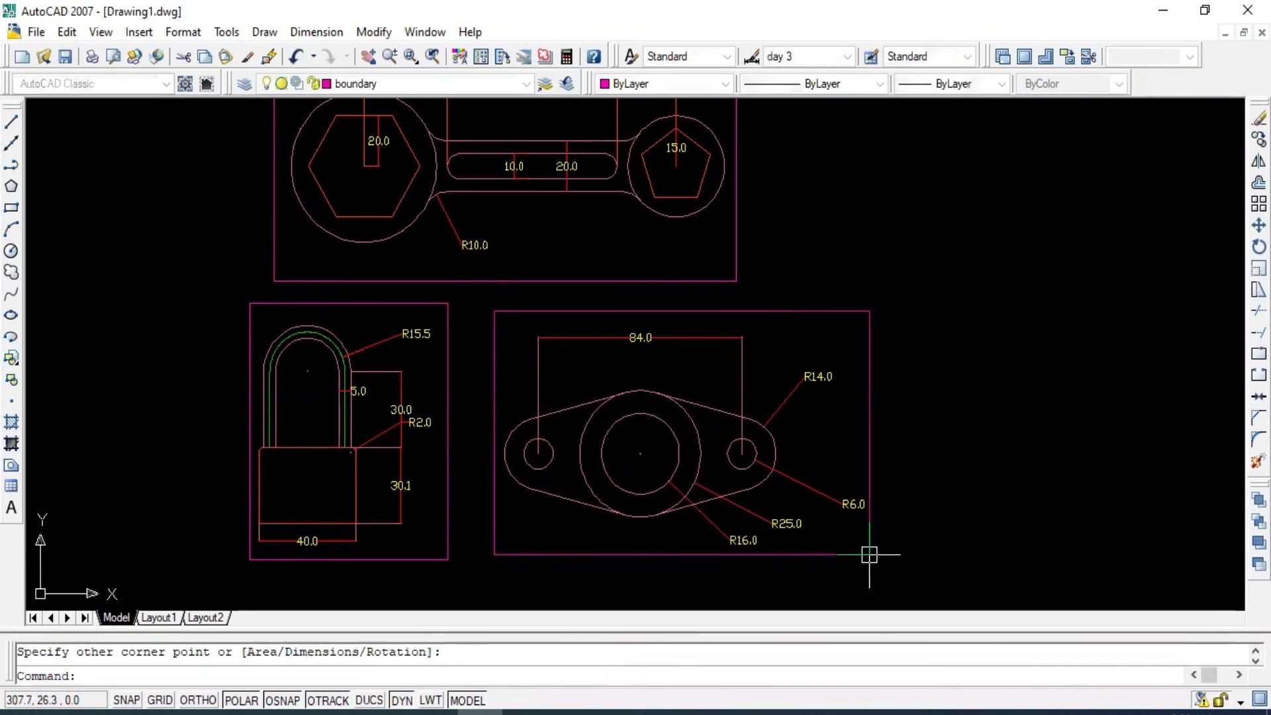
key("Escape")
scroll(708, 320, "down", 2)
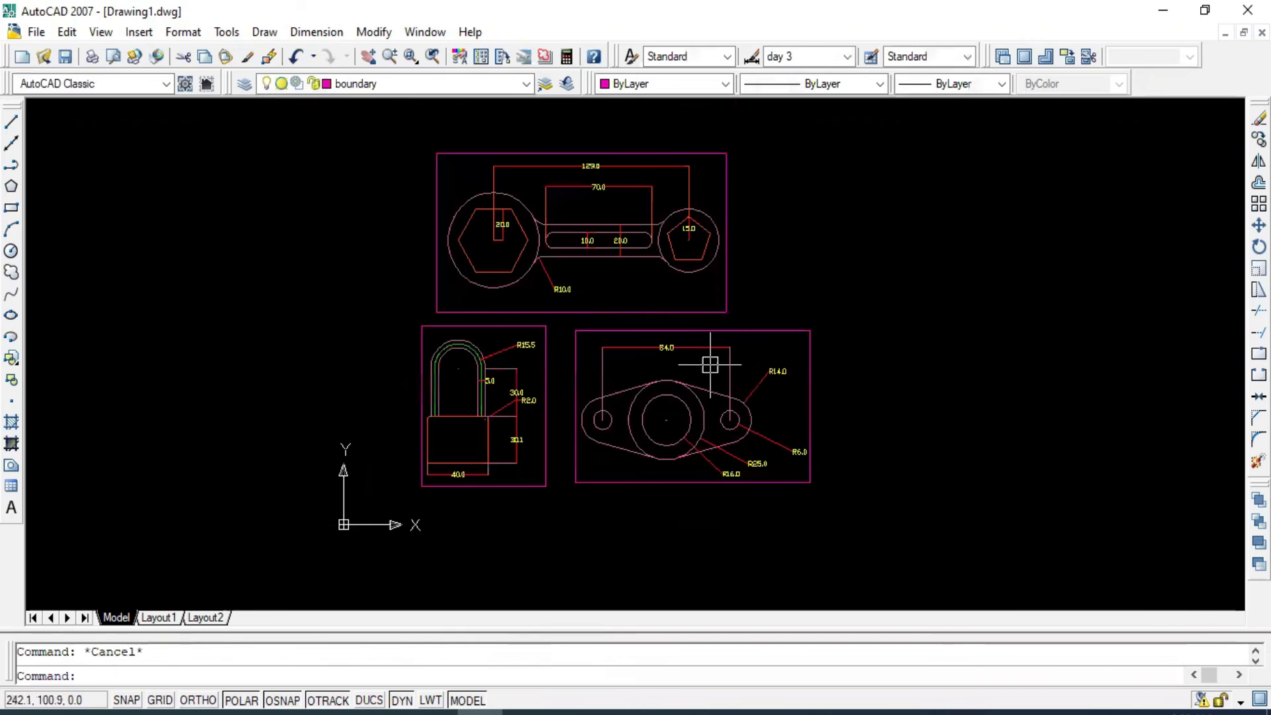
Move the wrench and its frame slightly right, centring it over the padlock and link.
left_click(698, 299)
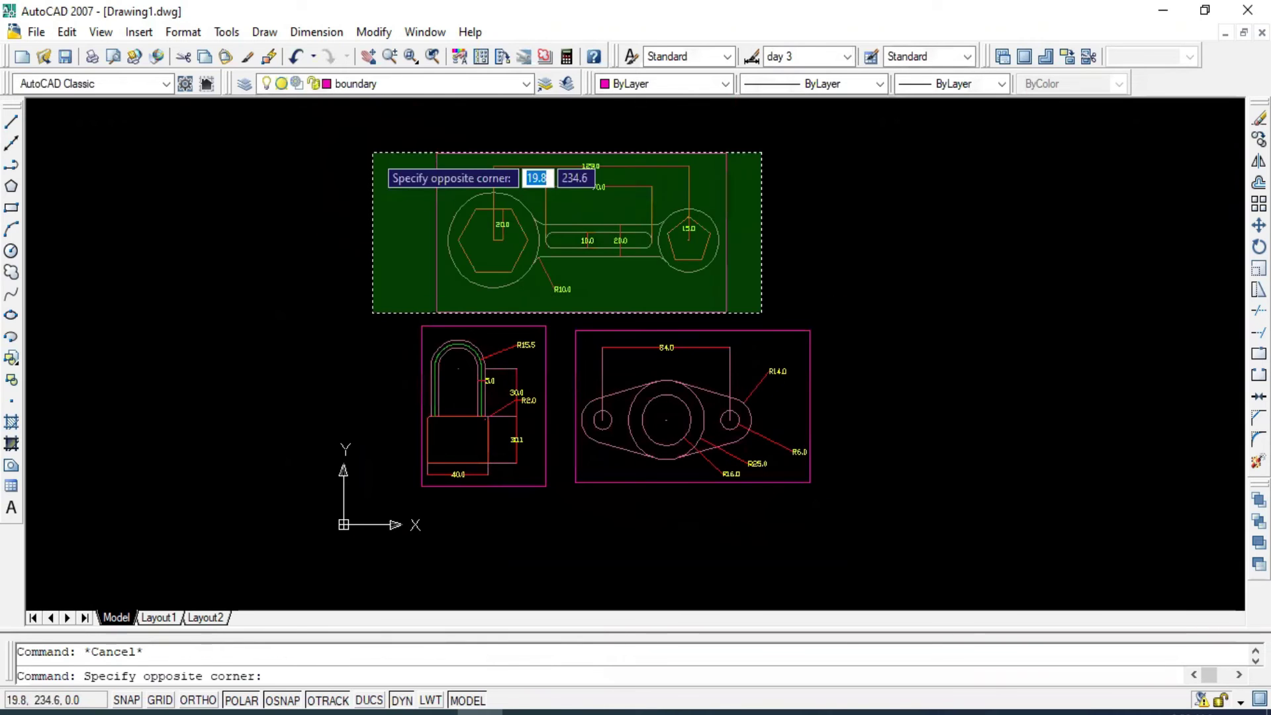
left_click(374, 149)
right_click(611, 249)
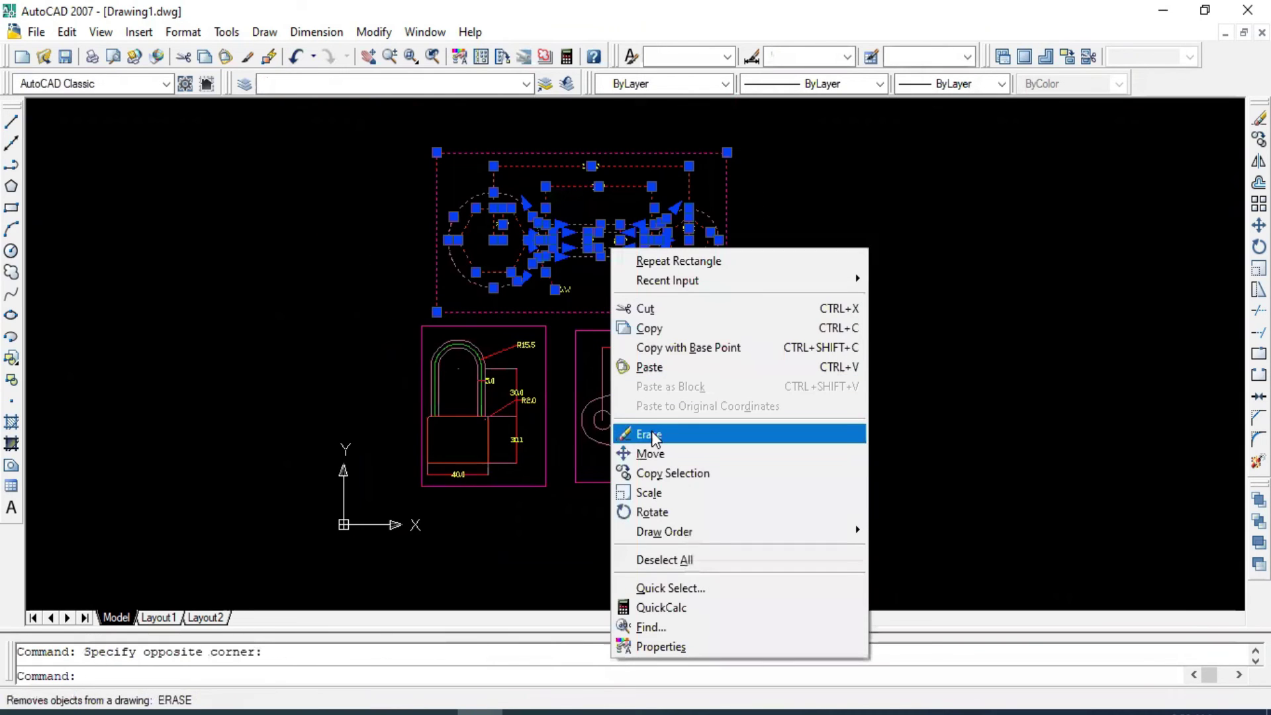
left_click(635, 454)
left_click(578, 300)
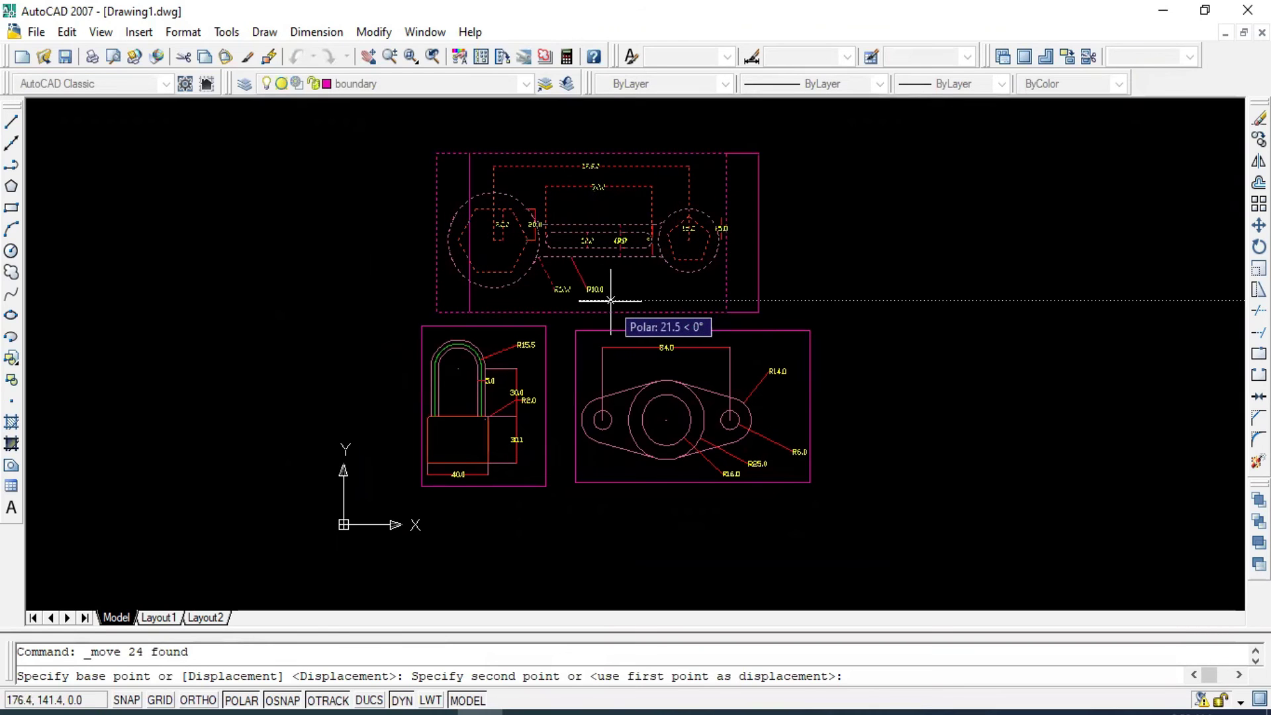
left_click(610, 300)
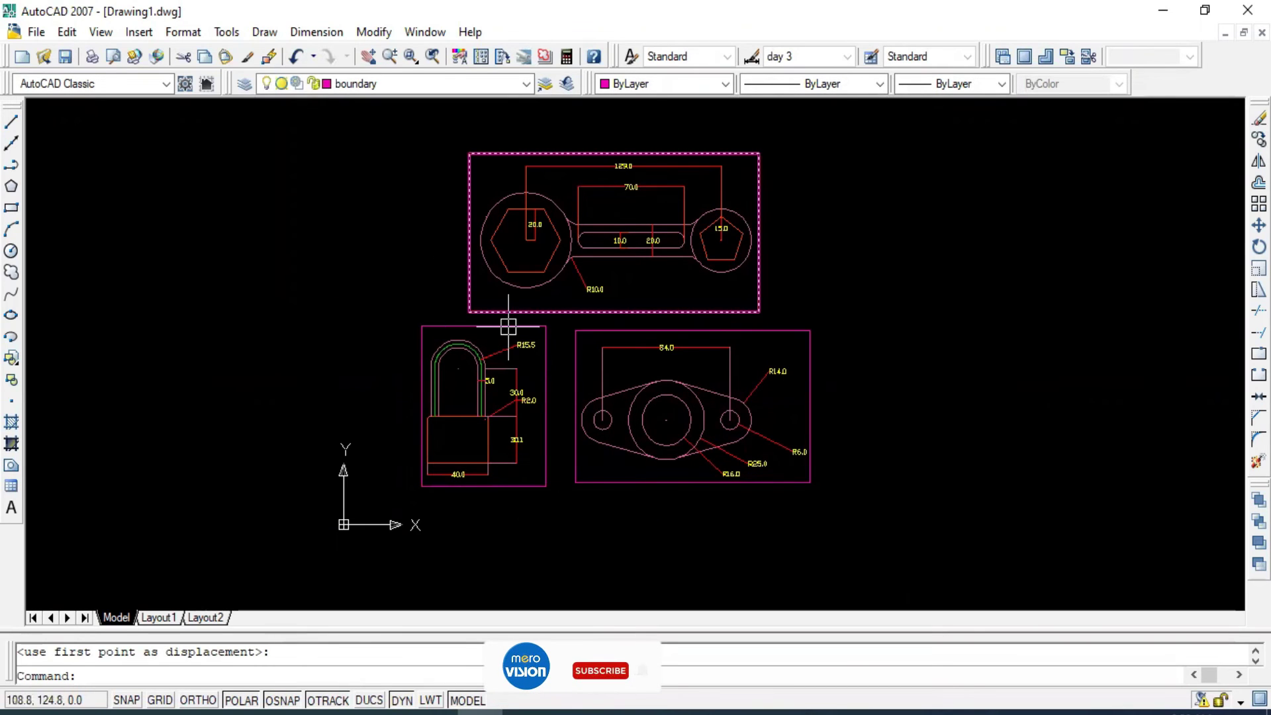
middle_click_drag(505, 331, 482, 352)
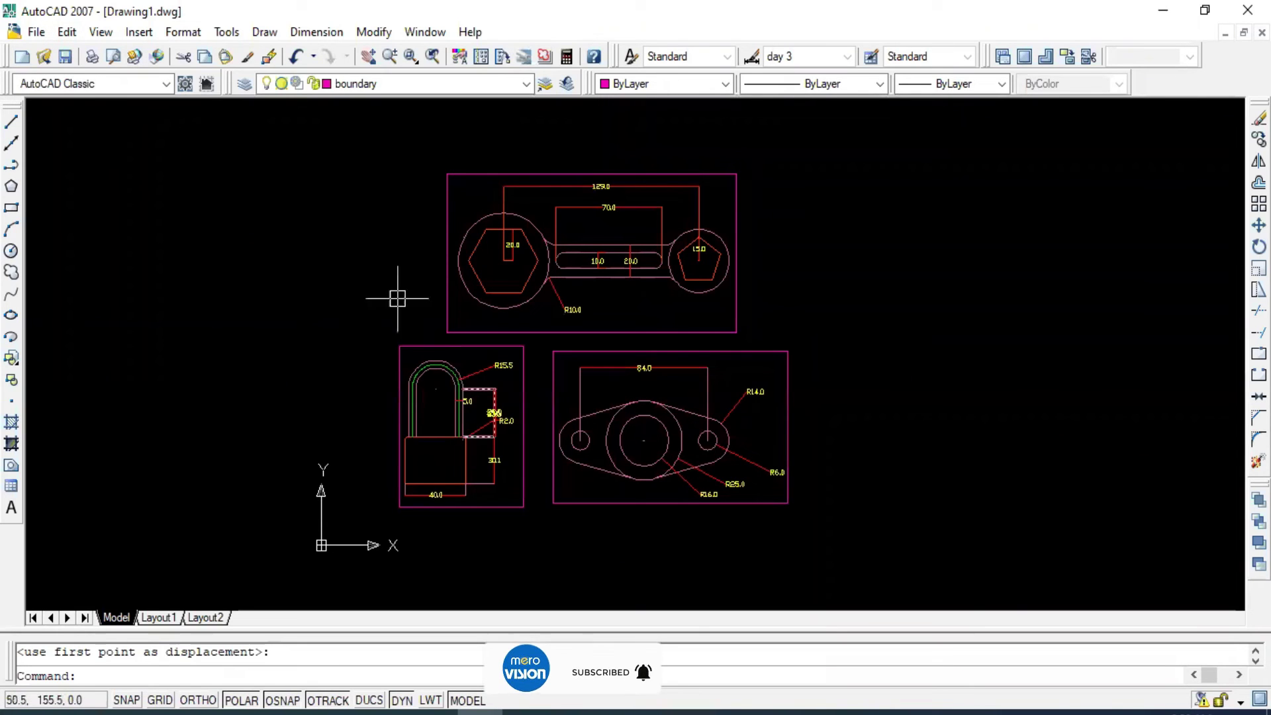
Open the Plot - Model dialog with Ctrl+P and expand the page setup list.
left_click(47, 34)
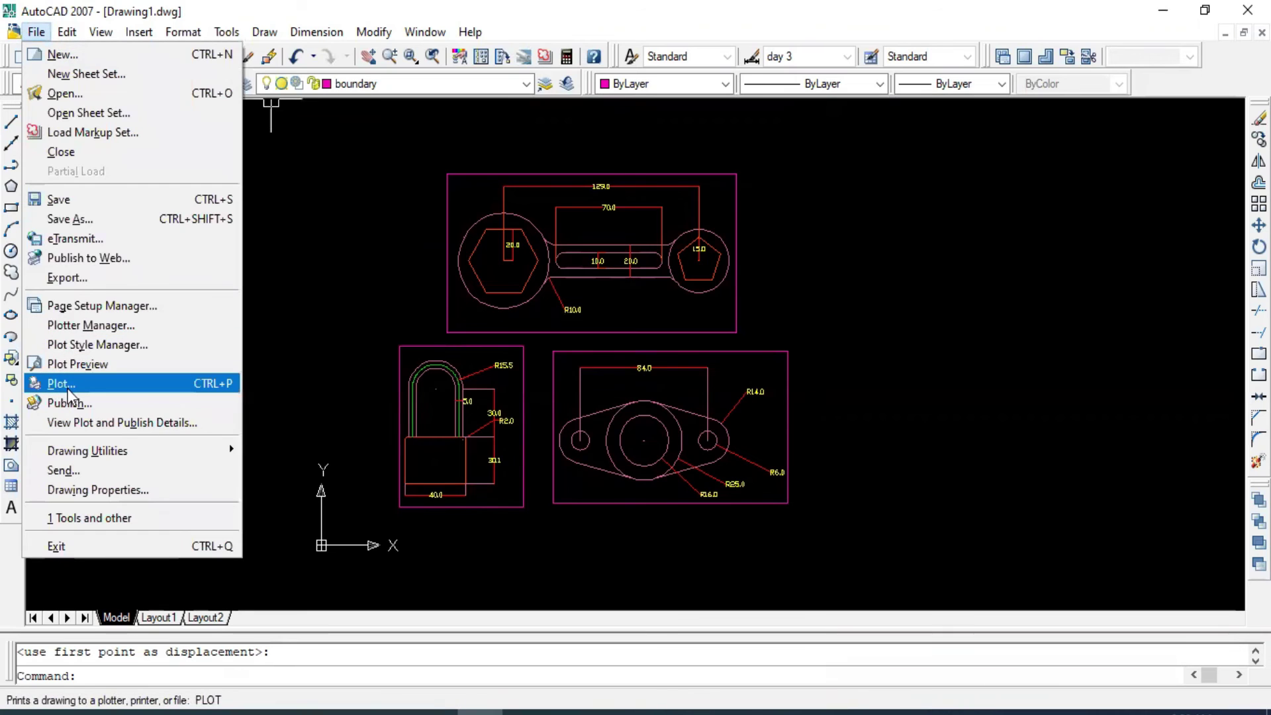
left_click(296, 344)
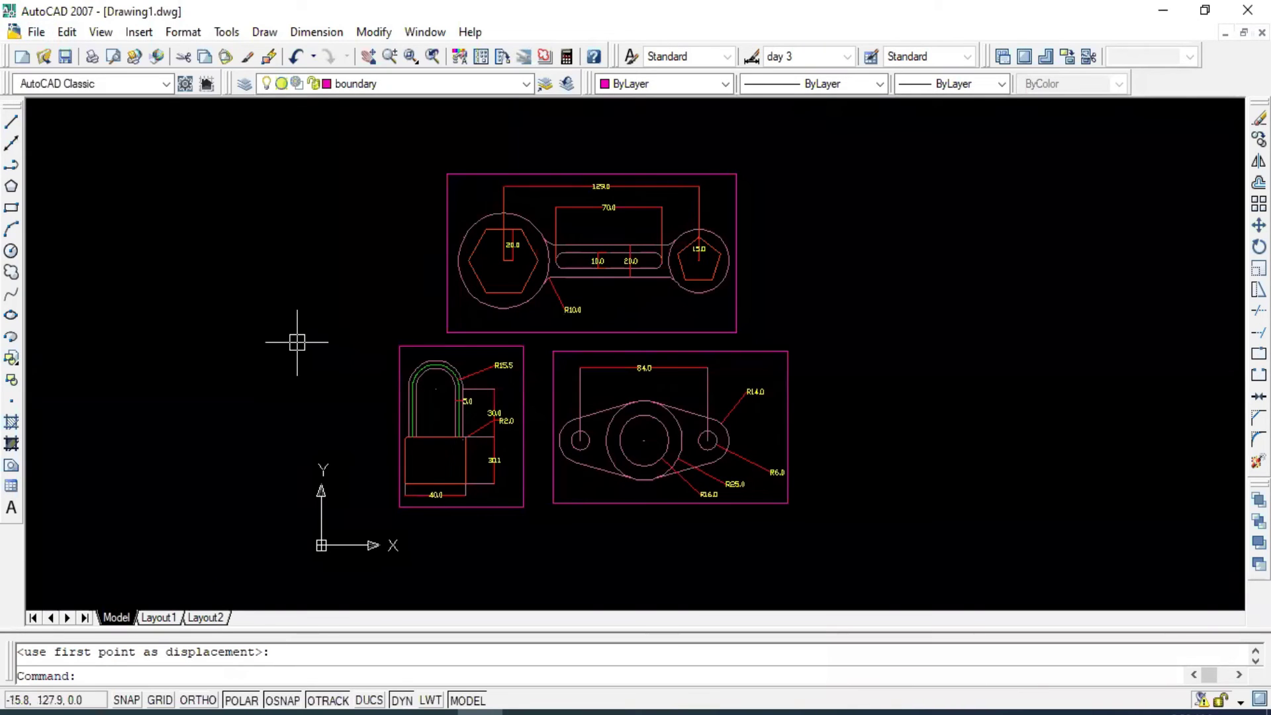
key("Escape")
key("ctrl+p")
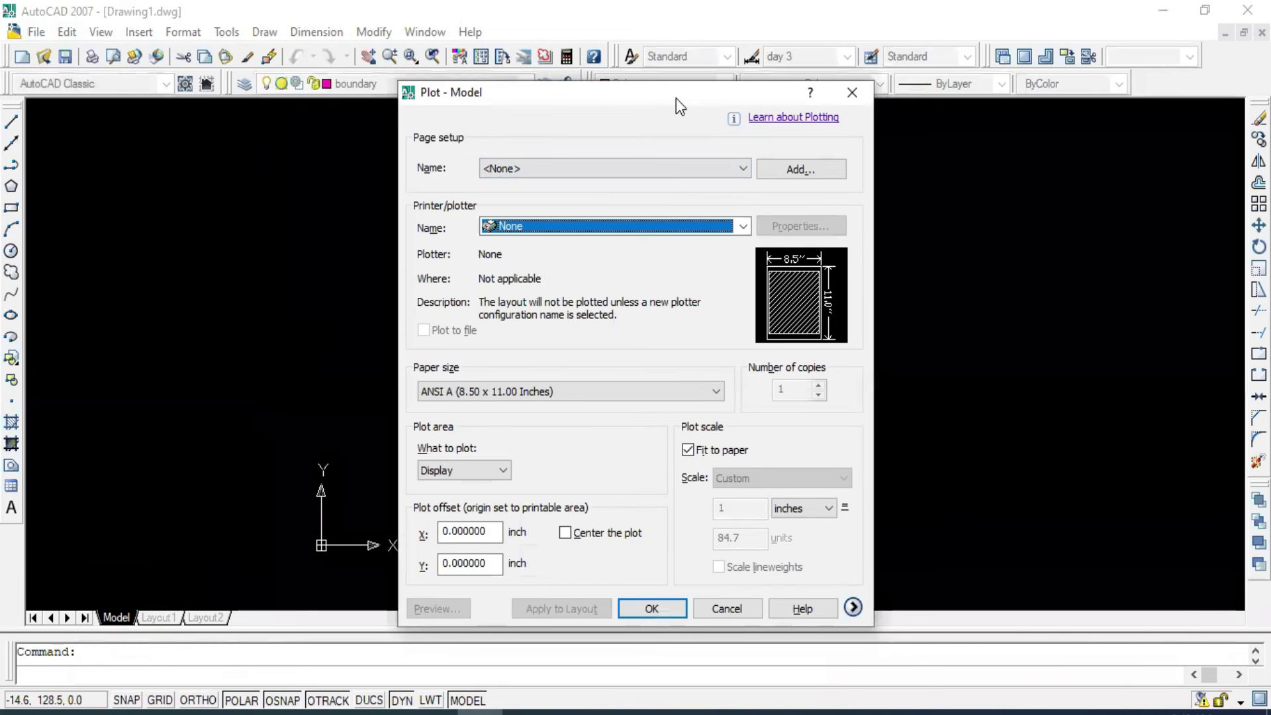
mouse_move(677, 98)
left_mouse_down()
mouse_move(931, 66)
mouse_move(872, 66)
left_mouse_up()
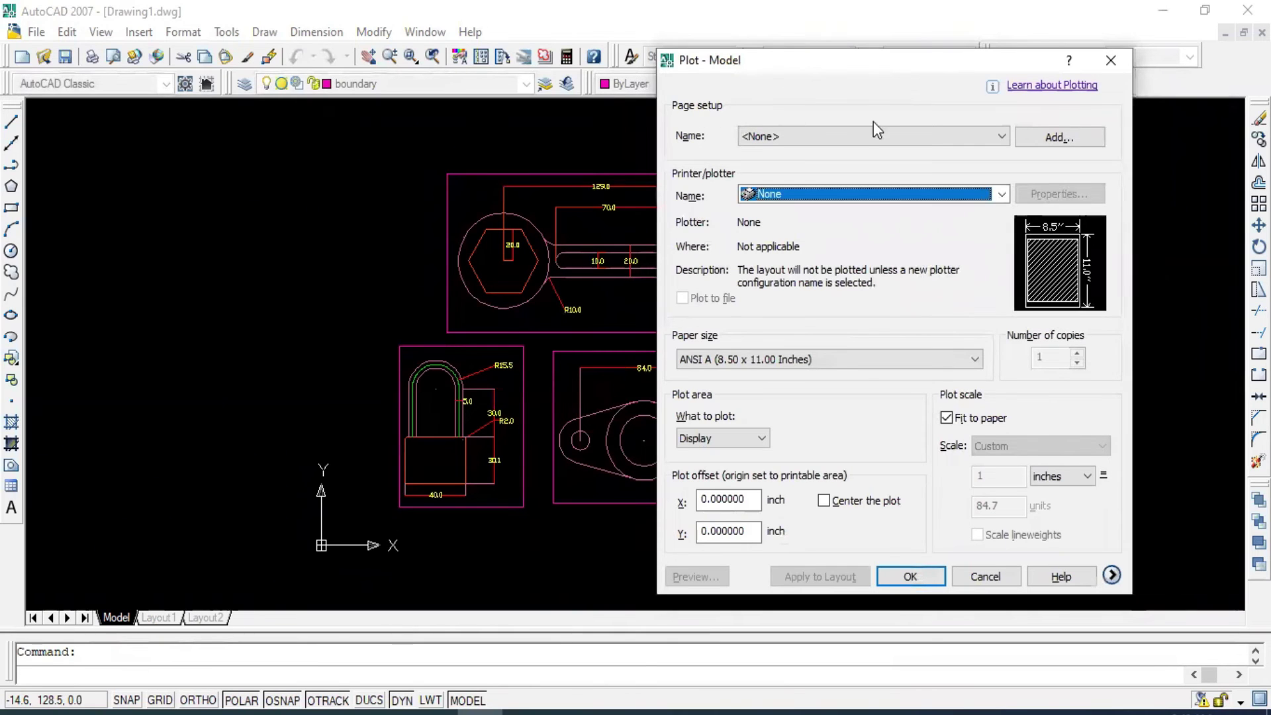
left_click(971, 133)
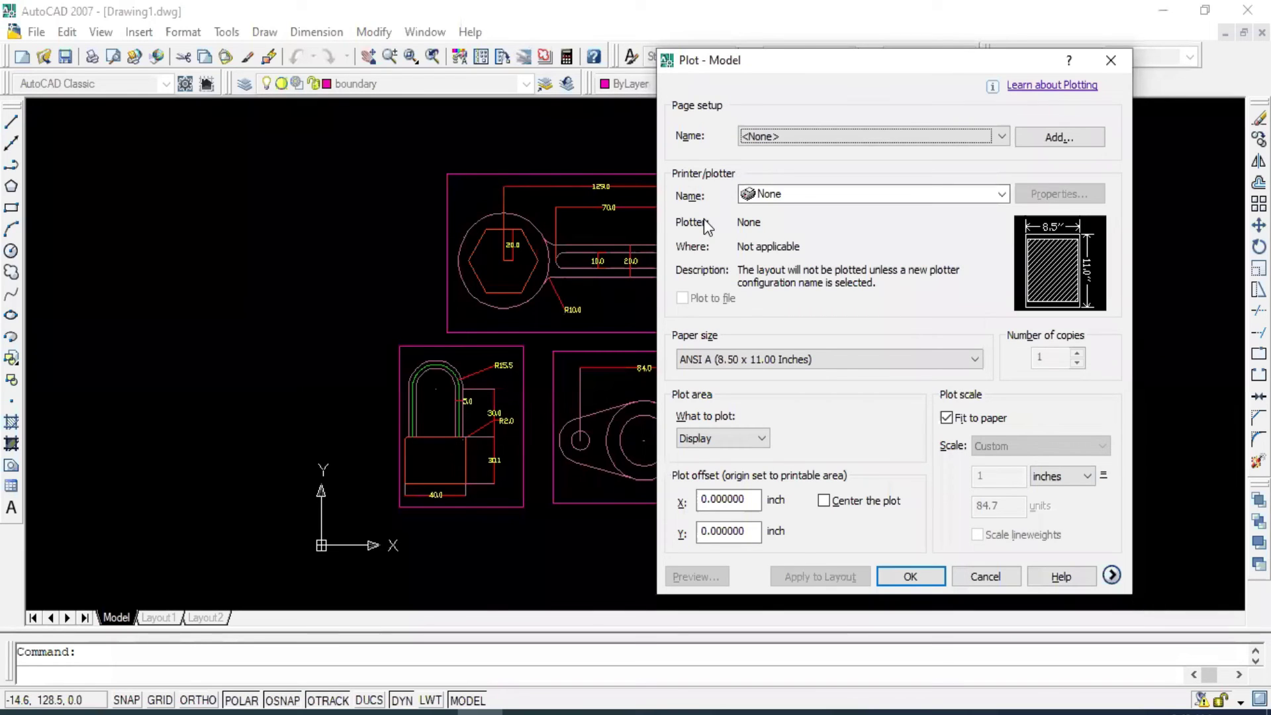
Select DWG To PDF.pc3 as the printer/plotter.
left_click(1000, 194)
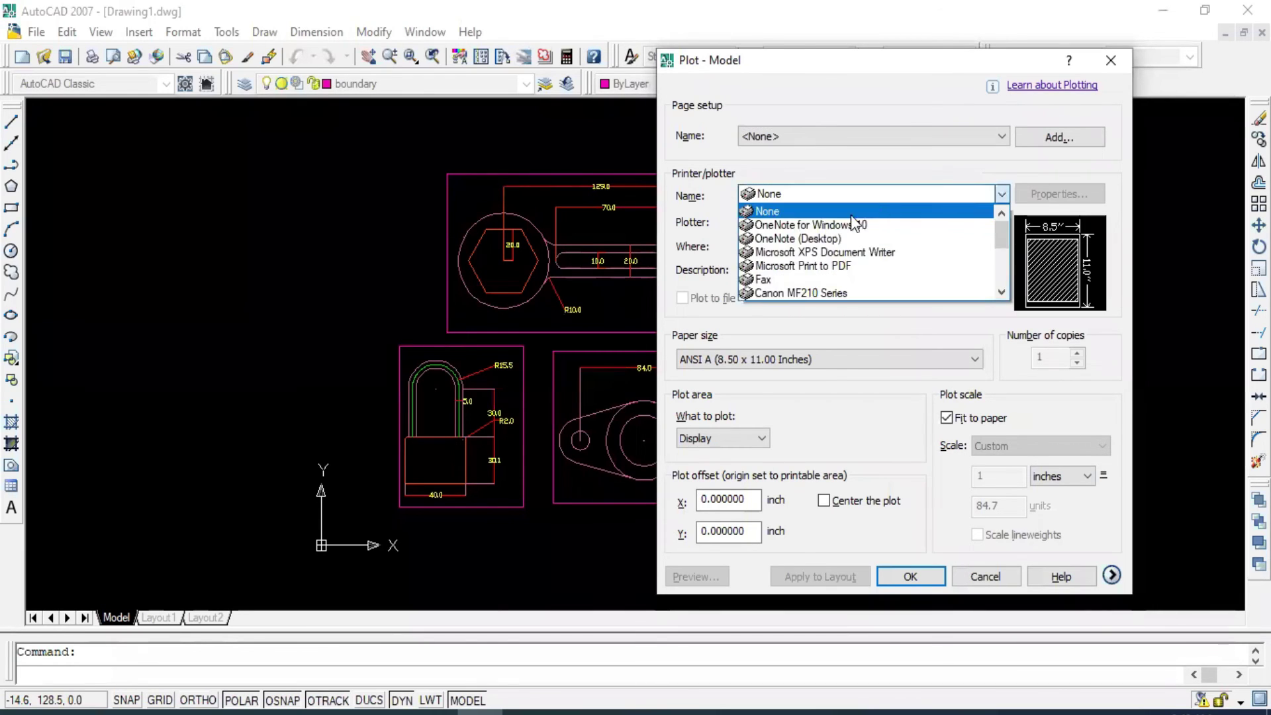
scroll(821, 239, "down", 1)
scroll(817, 239, "down", 1)
scroll(813, 239, "down", 1)
scroll(880, 262, "down", 1)
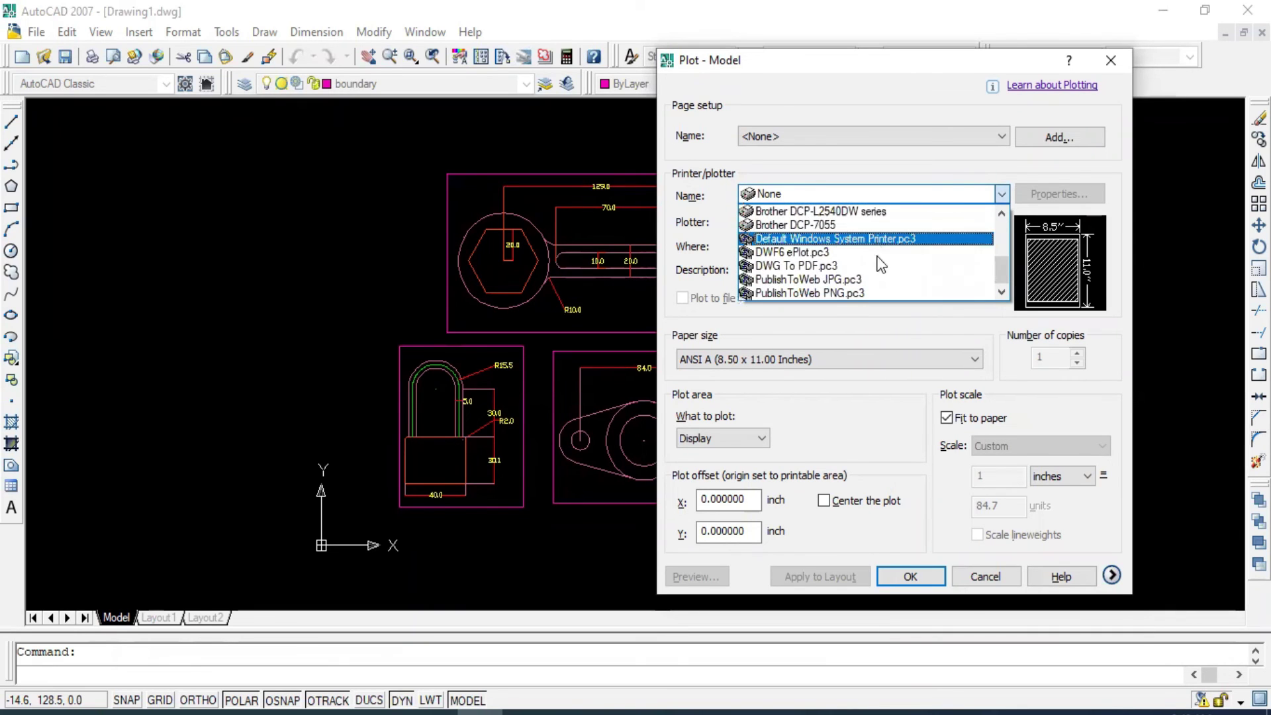
scroll(801, 268, "up", 2)
scroll(803, 270, "up", 1)
scroll(805, 271, "down", 3)
left_click(806, 272)
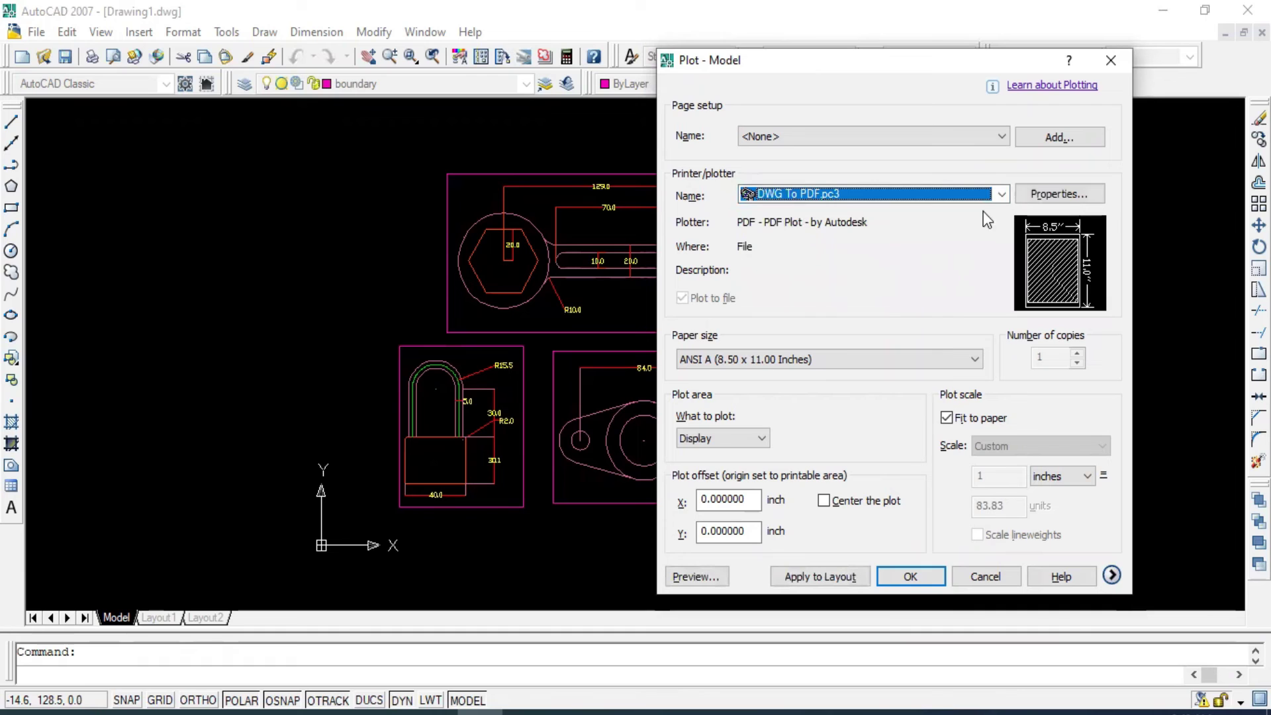
left_click(1001, 193)
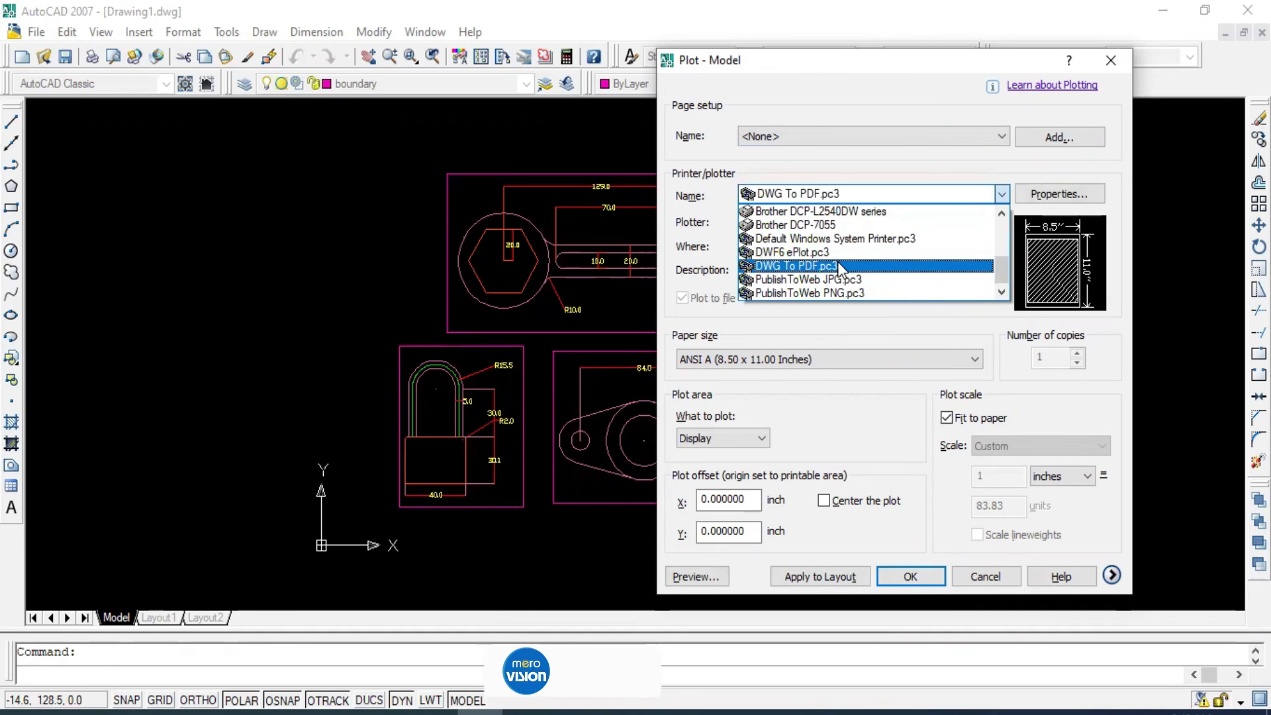
left_click(821, 265)
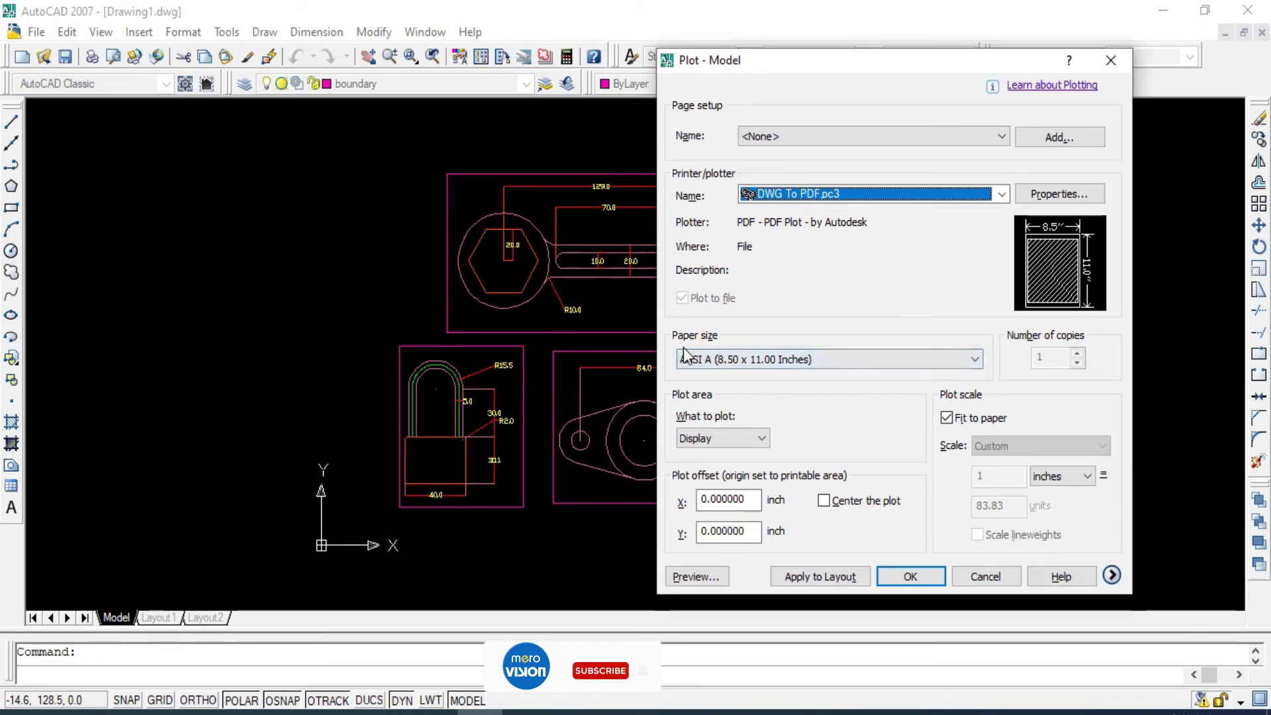
Set the paper size to ISO A3, trying both 297 x 420 and 420 x 297 mm.
left_click(787, 364)
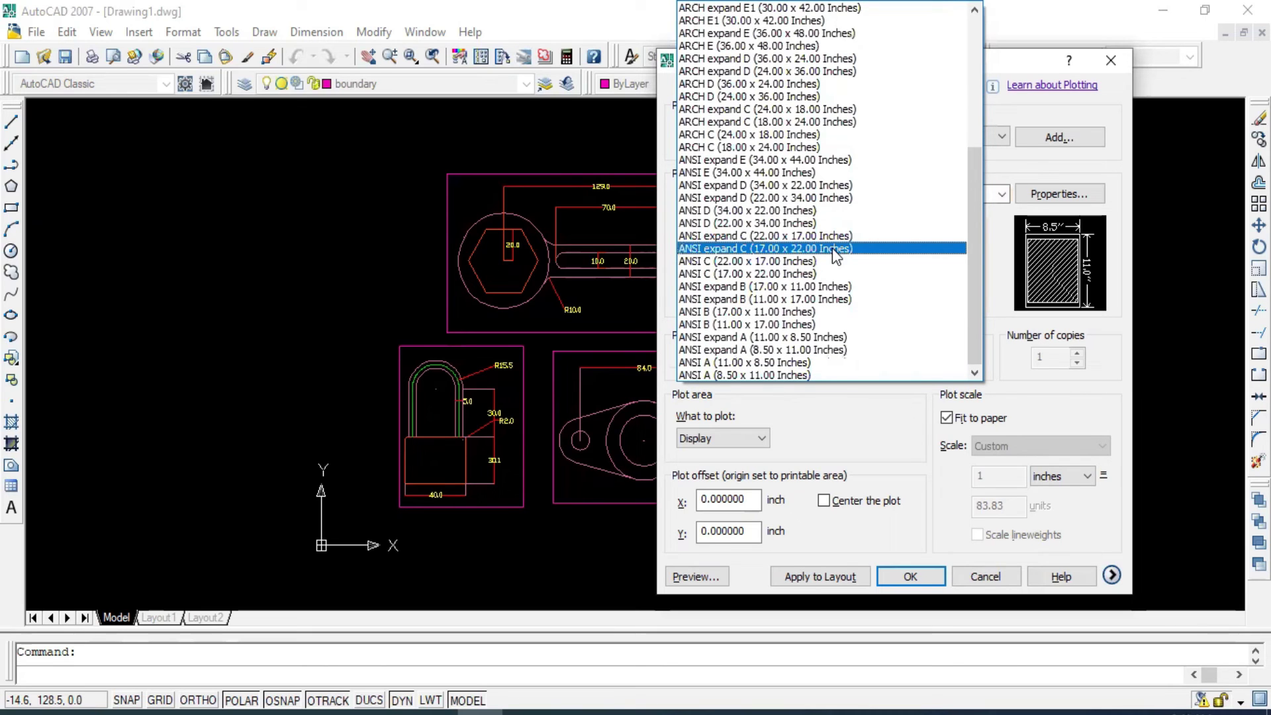
scroll(833, 250, "up", 3)
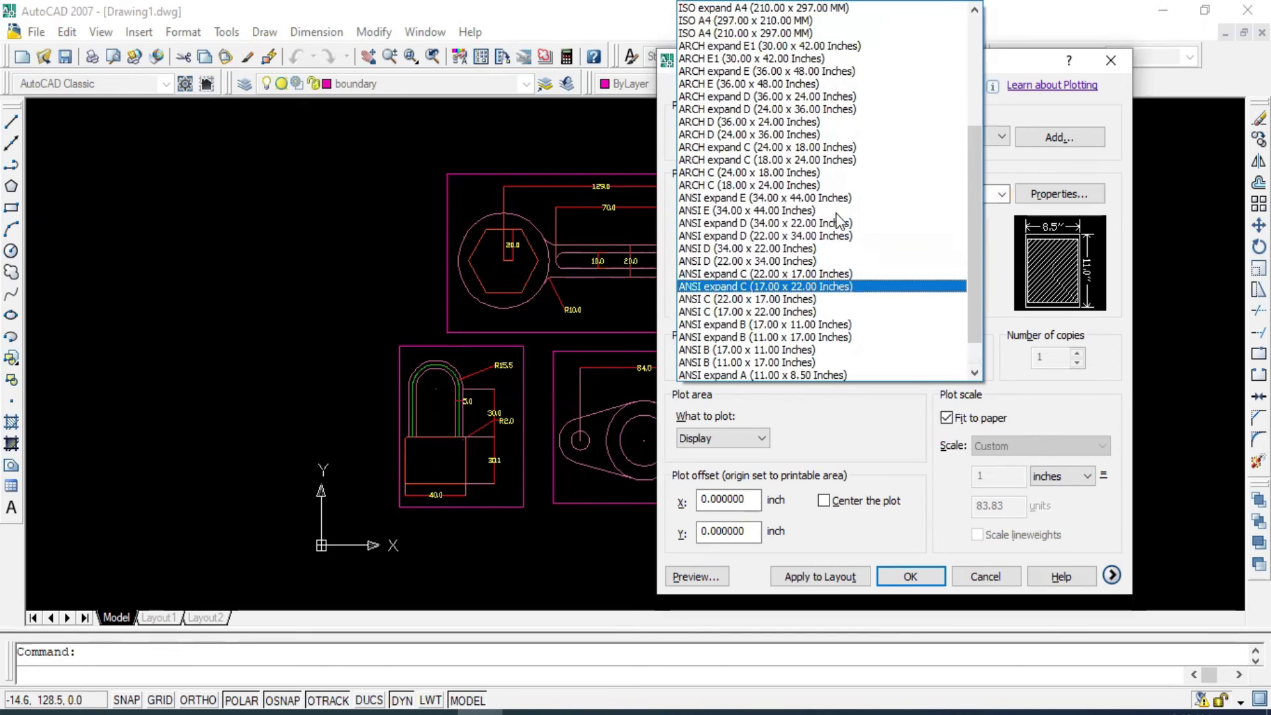
scroll(841, 212, "down", 1)
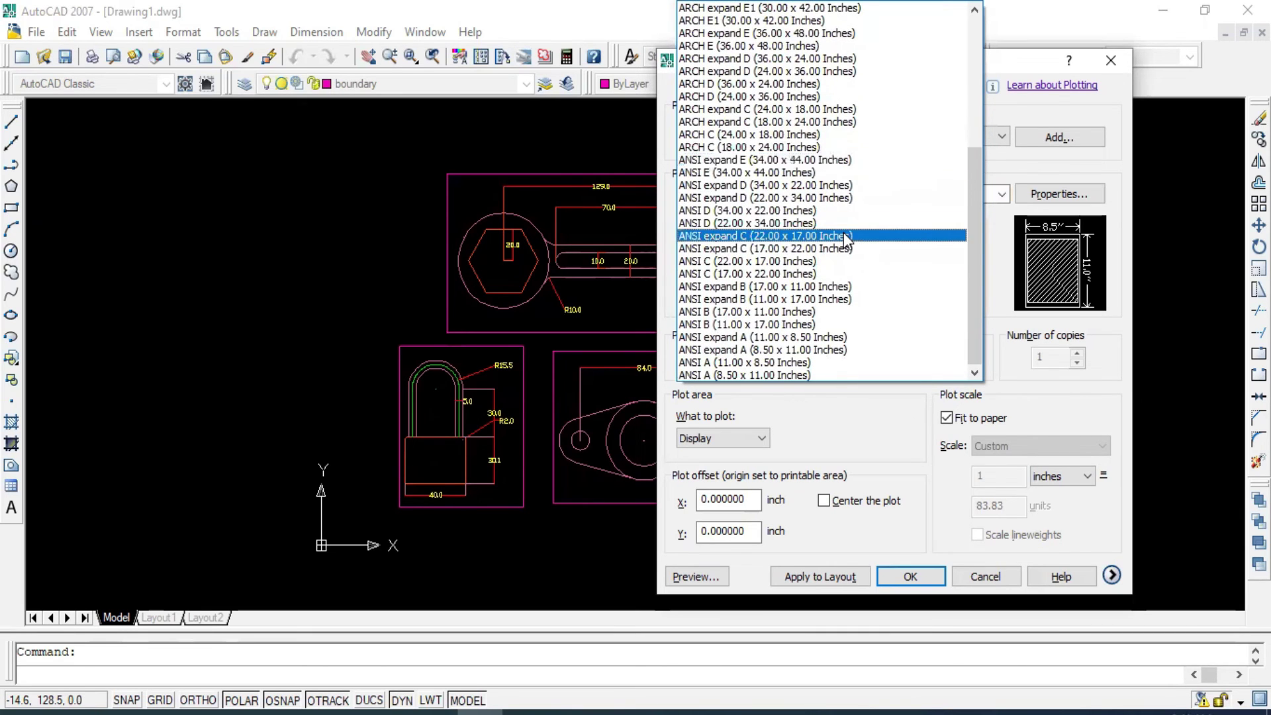
scroll(845, 235, "up", 1)
scroll(843, 232, "up", 2)
scroll(843, 233, "up", 1)
scroll(853, 215, "up", 1)
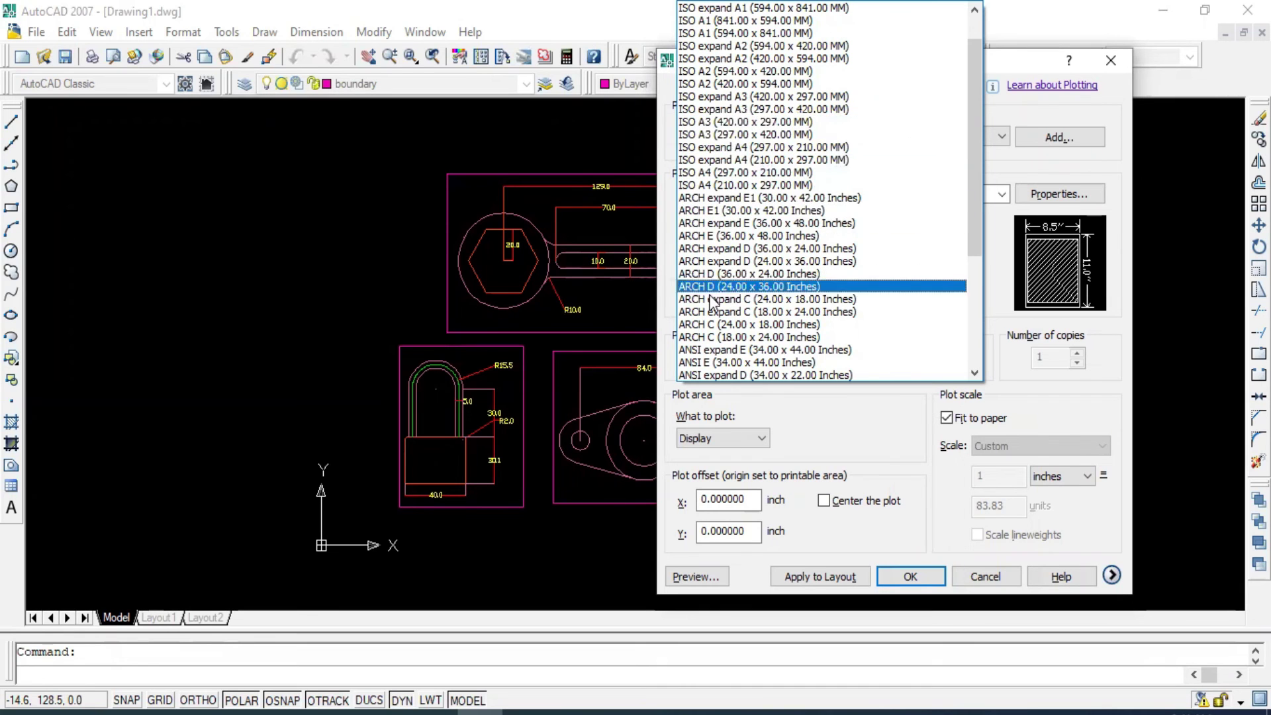
scroll(749, 300, "down", 2)
scroll(749, 299, "up", 2)
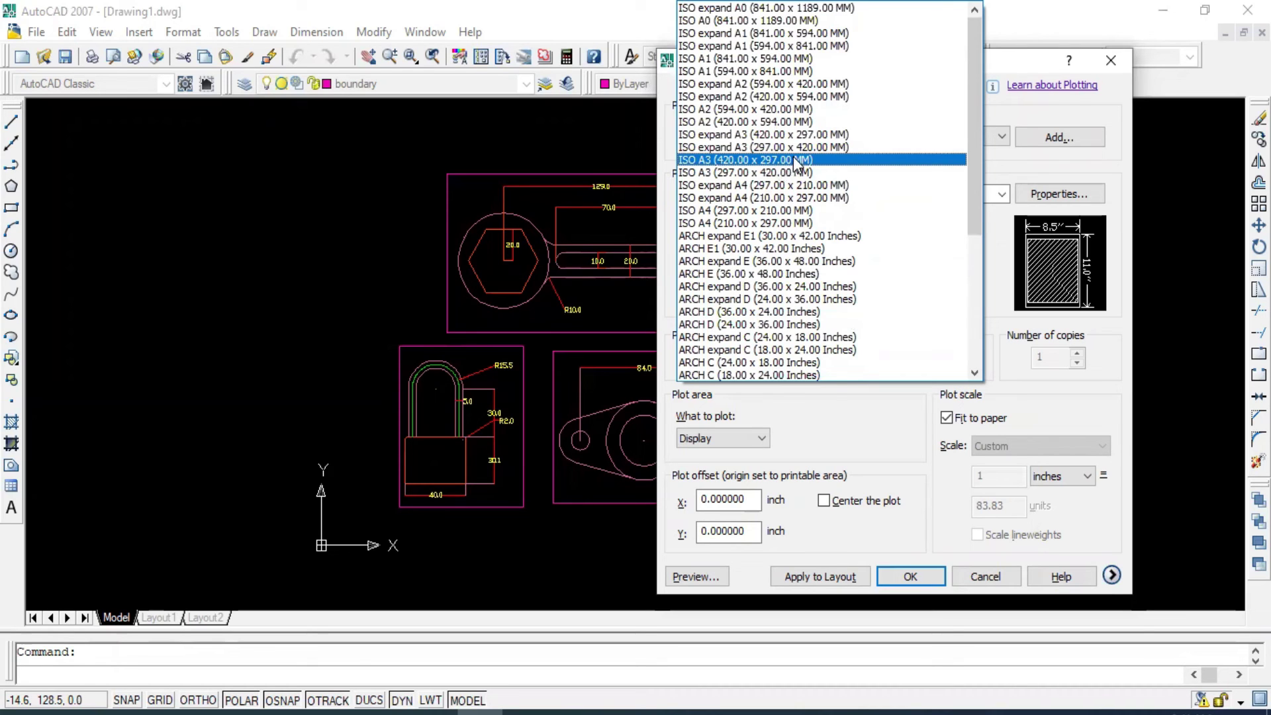
left_click(722, 178)
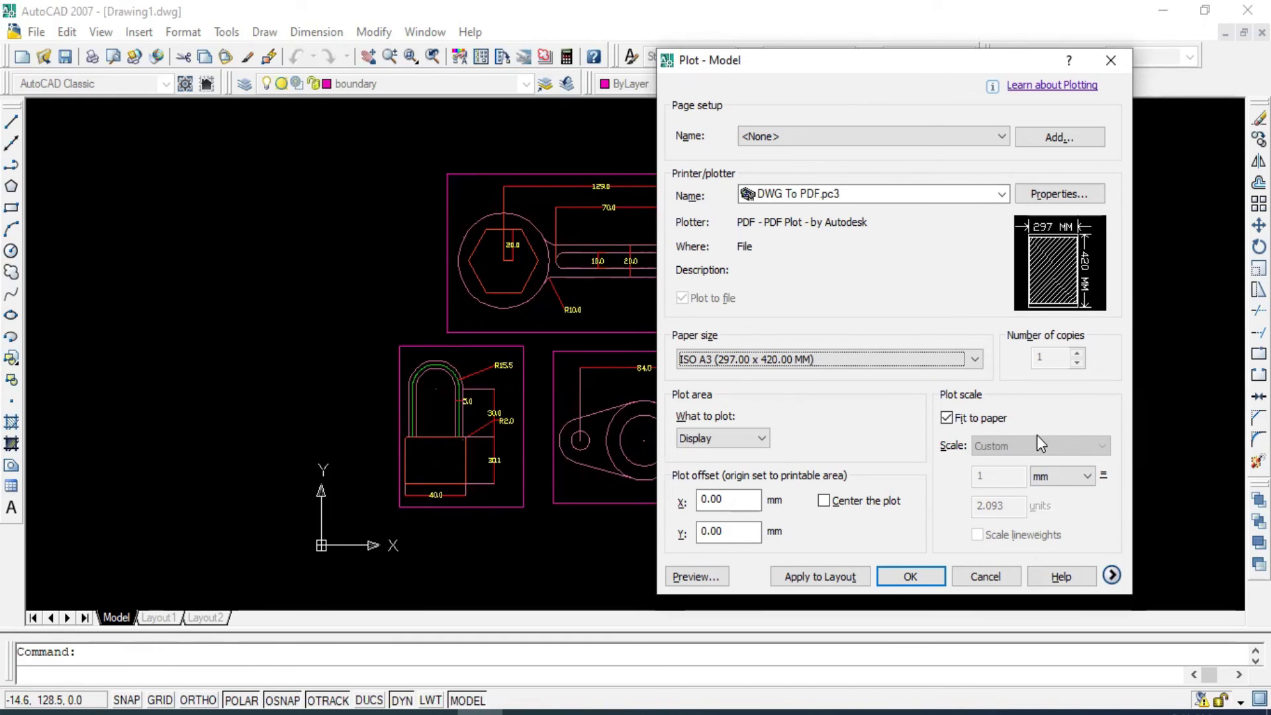
left_click(975, 360)
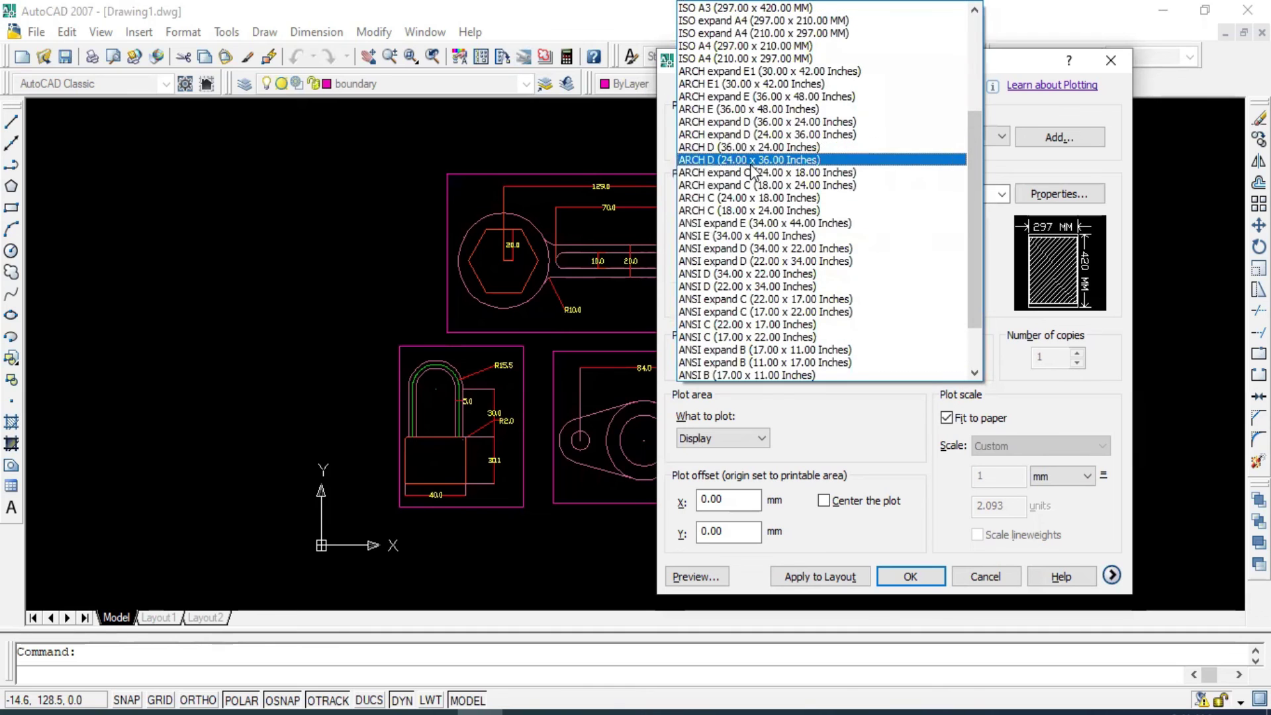
scroll(757, 214, "up", 2)
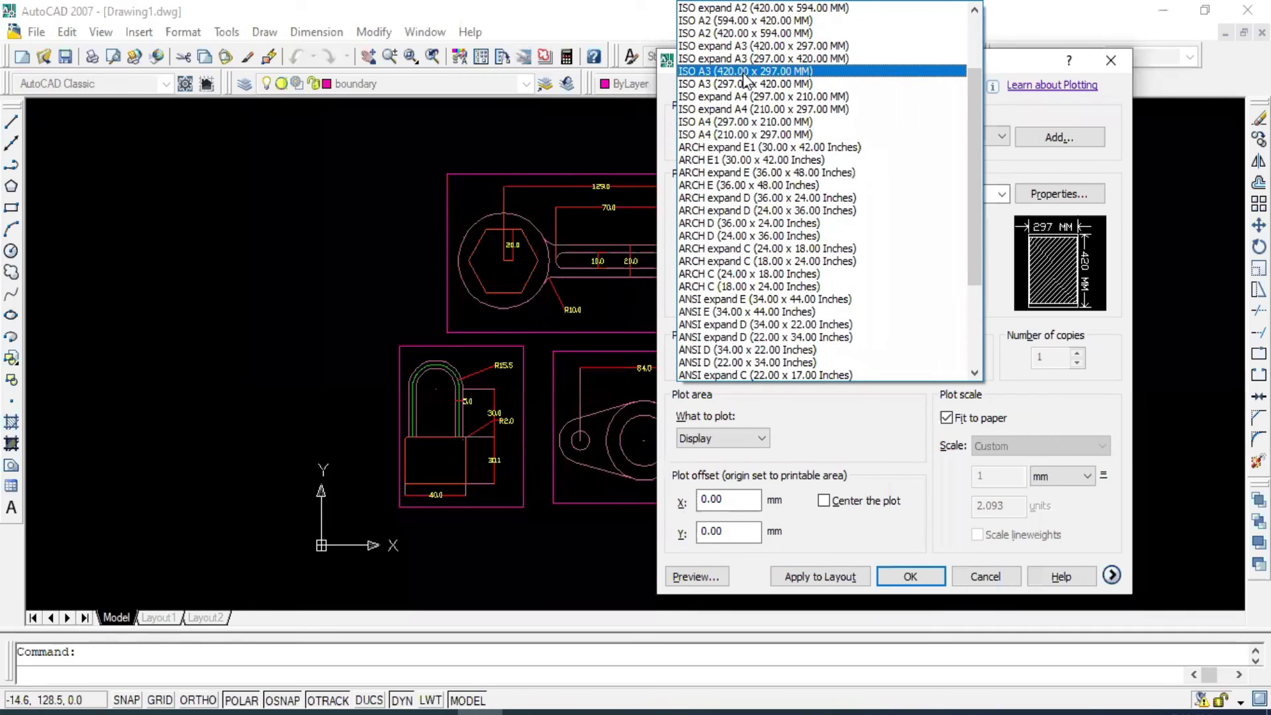
left_click(745, 71)
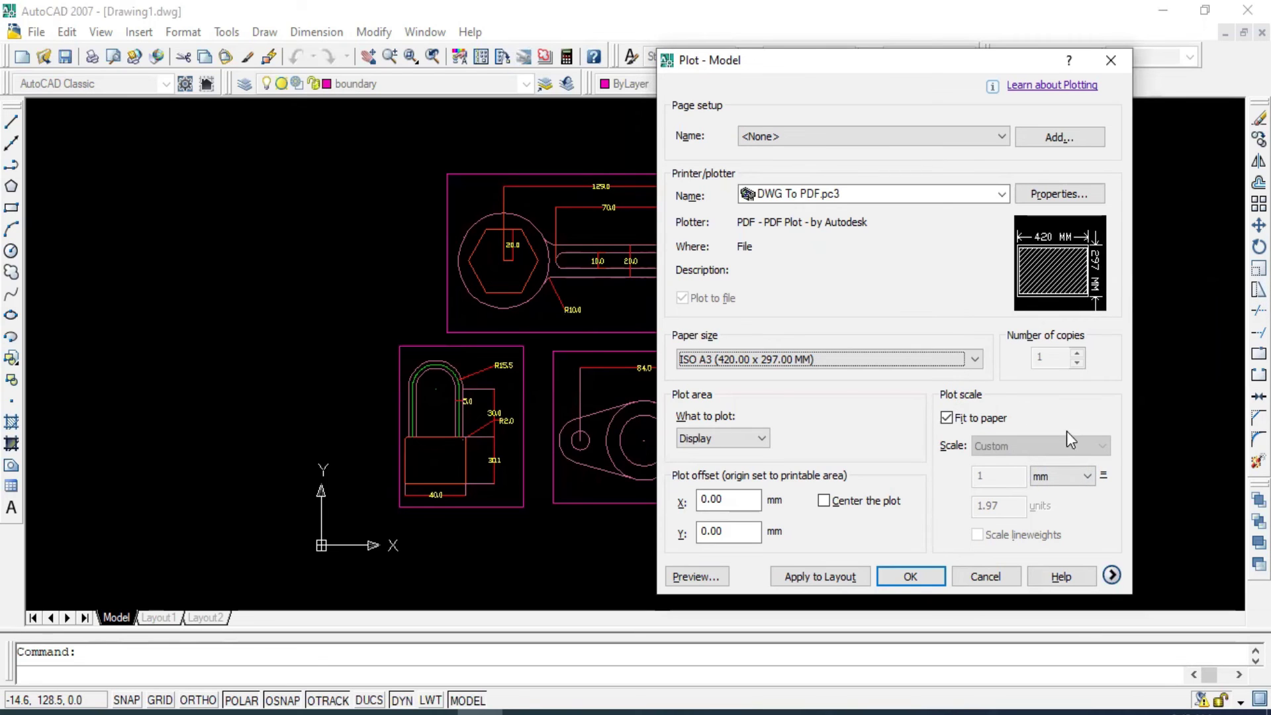
left_click(1068, 475)
left_click(1067, 495)
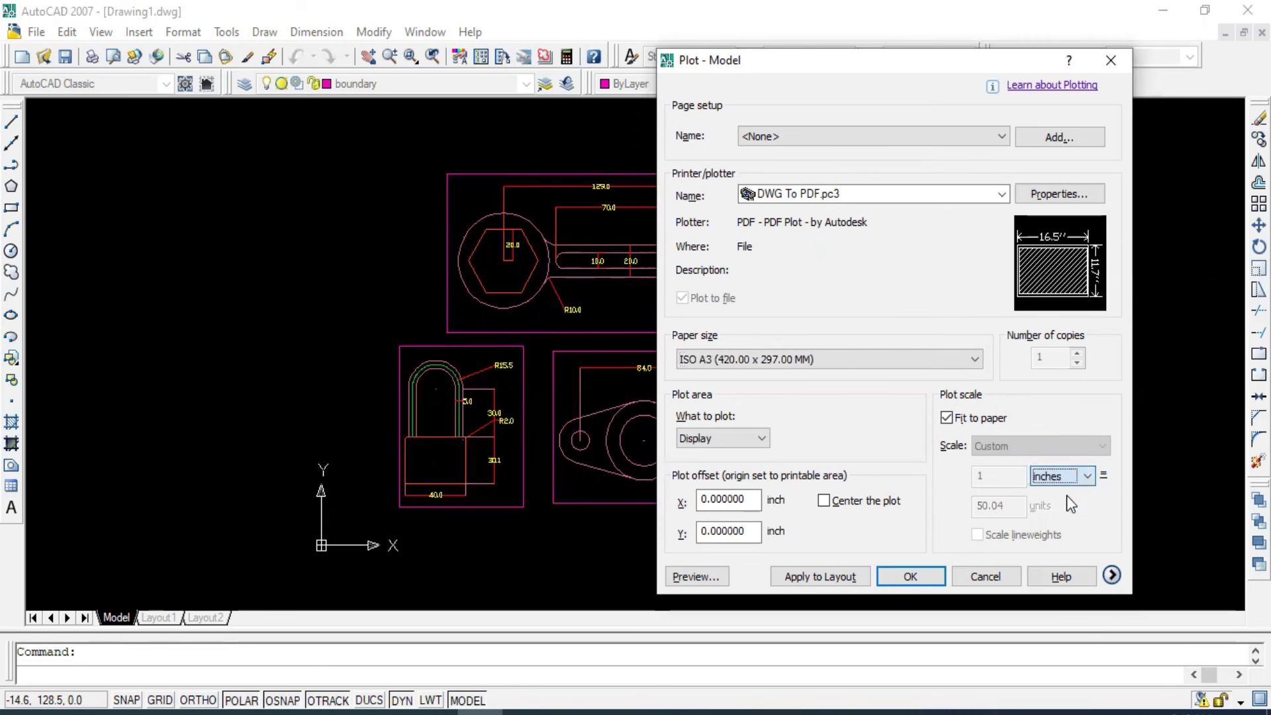
left_click(1080, 475)
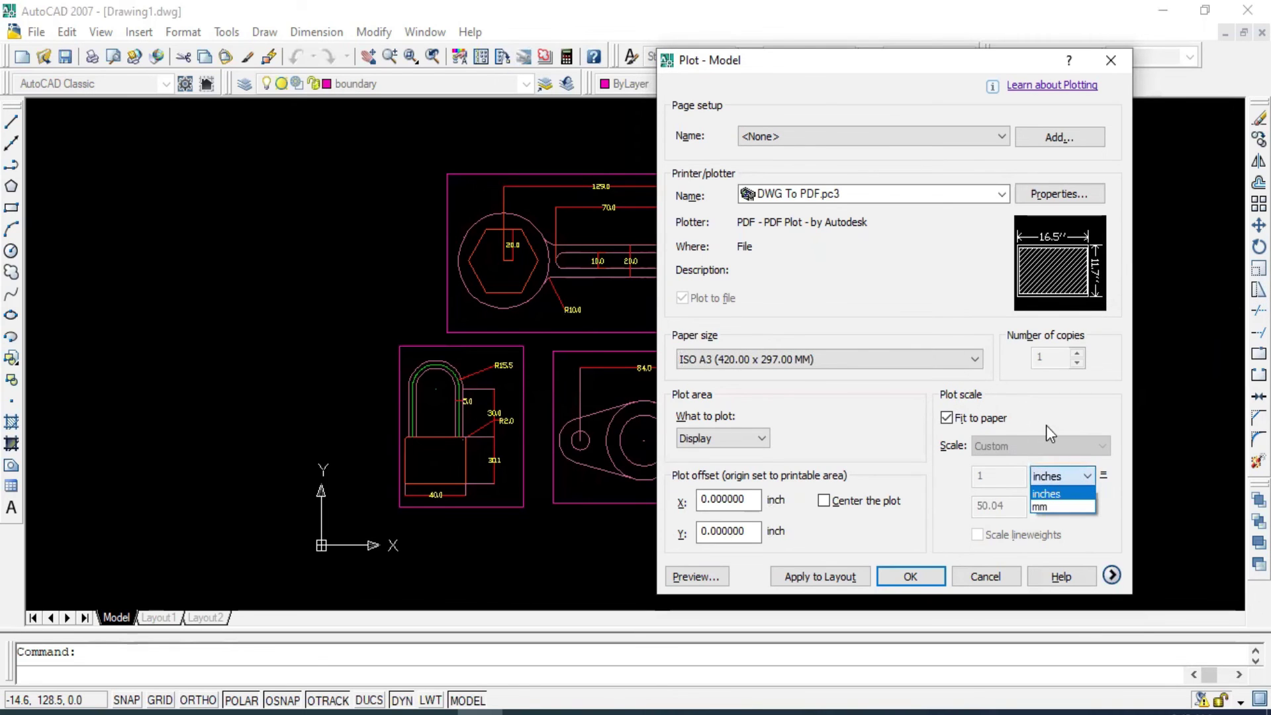
left_click(1053, 508)
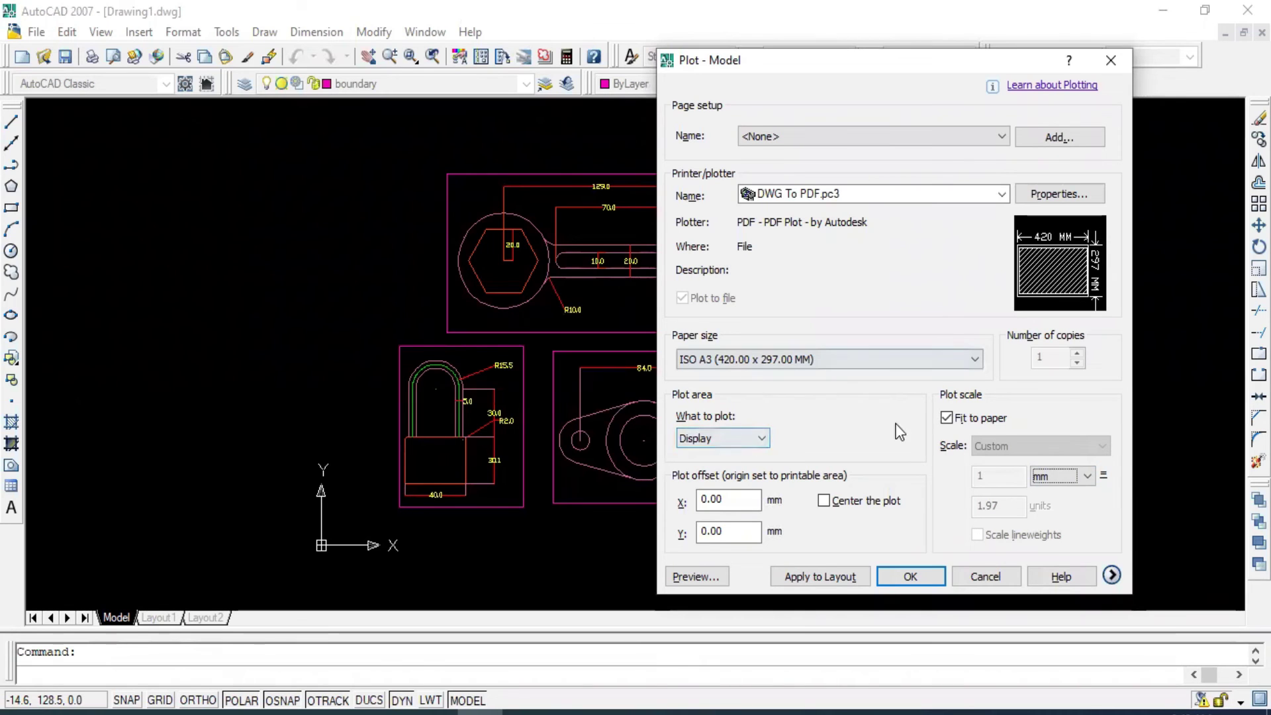
Set the plot area to Window after trying Extents and Limits.
left_click(765, 434)
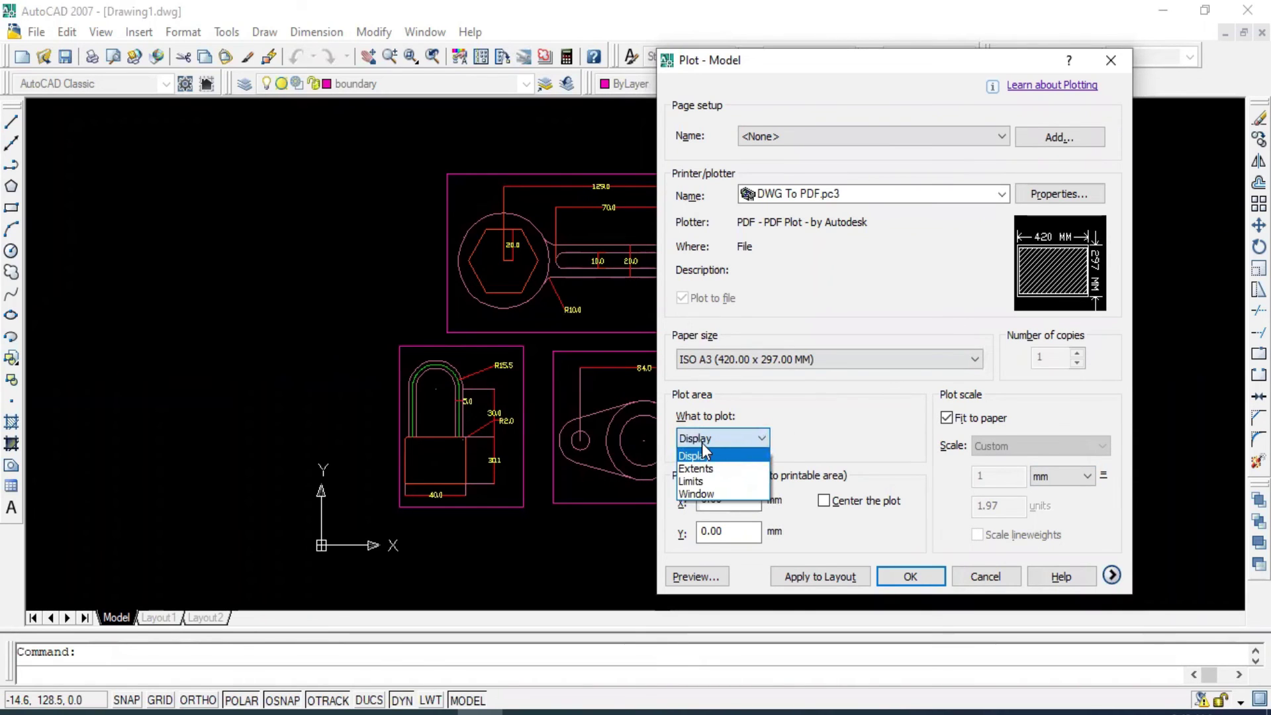
left_click(792, 419)
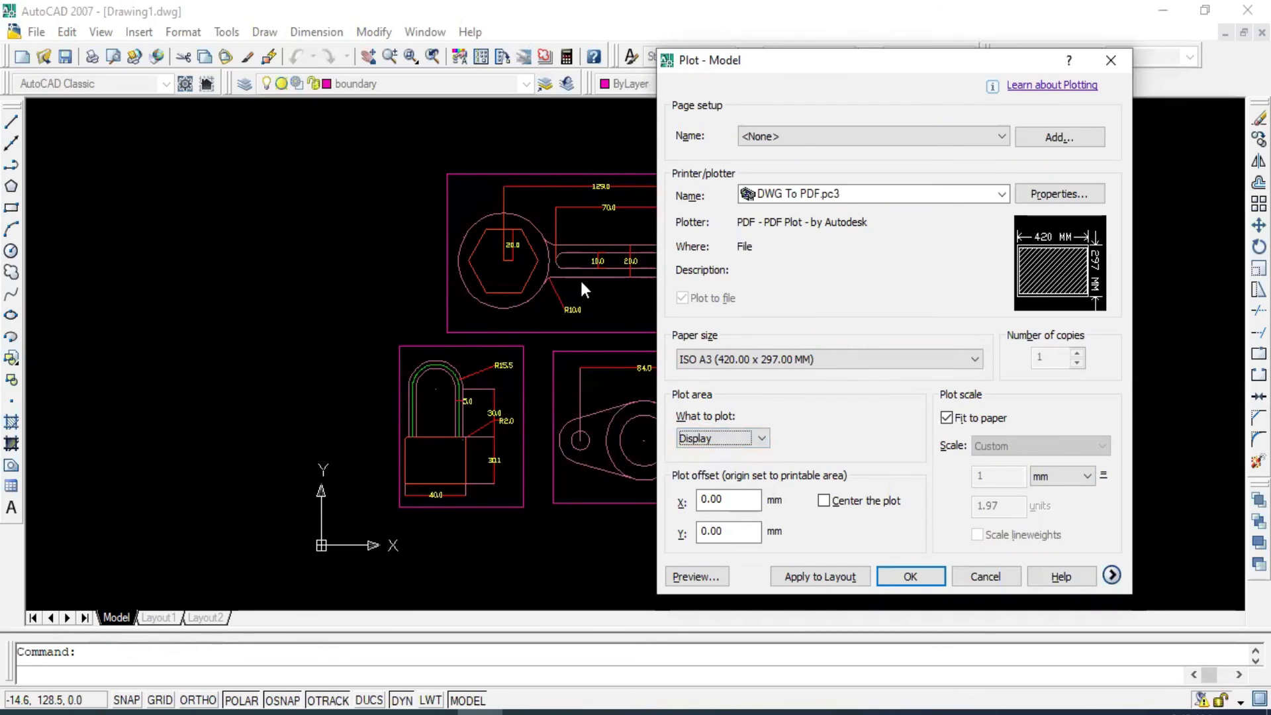
left_click(751, 442)
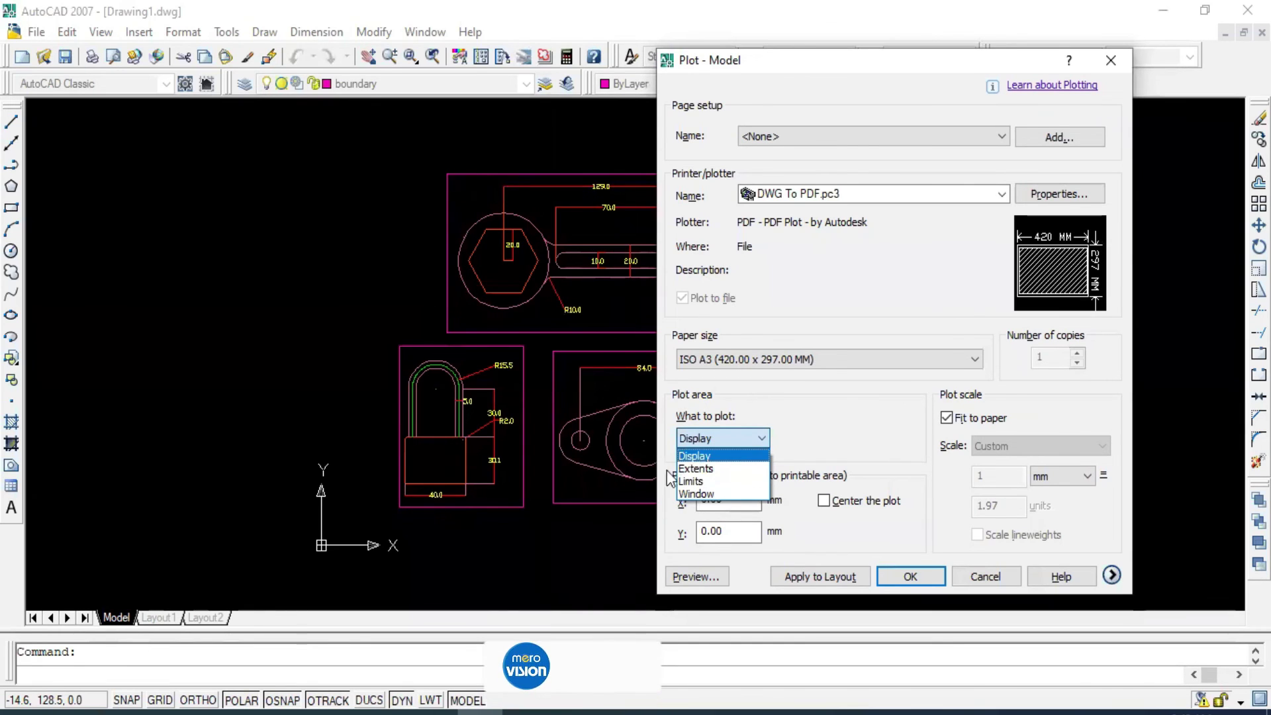
left_click(691, 467)
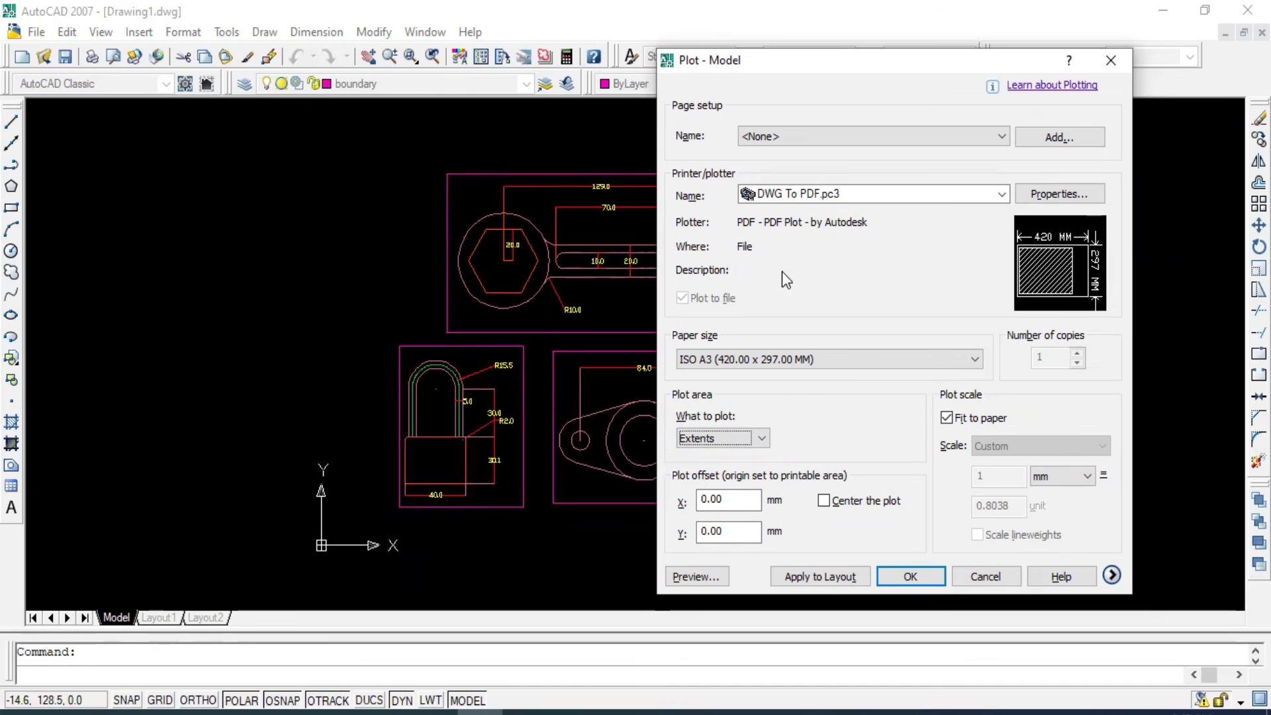
left_click(761, 438)
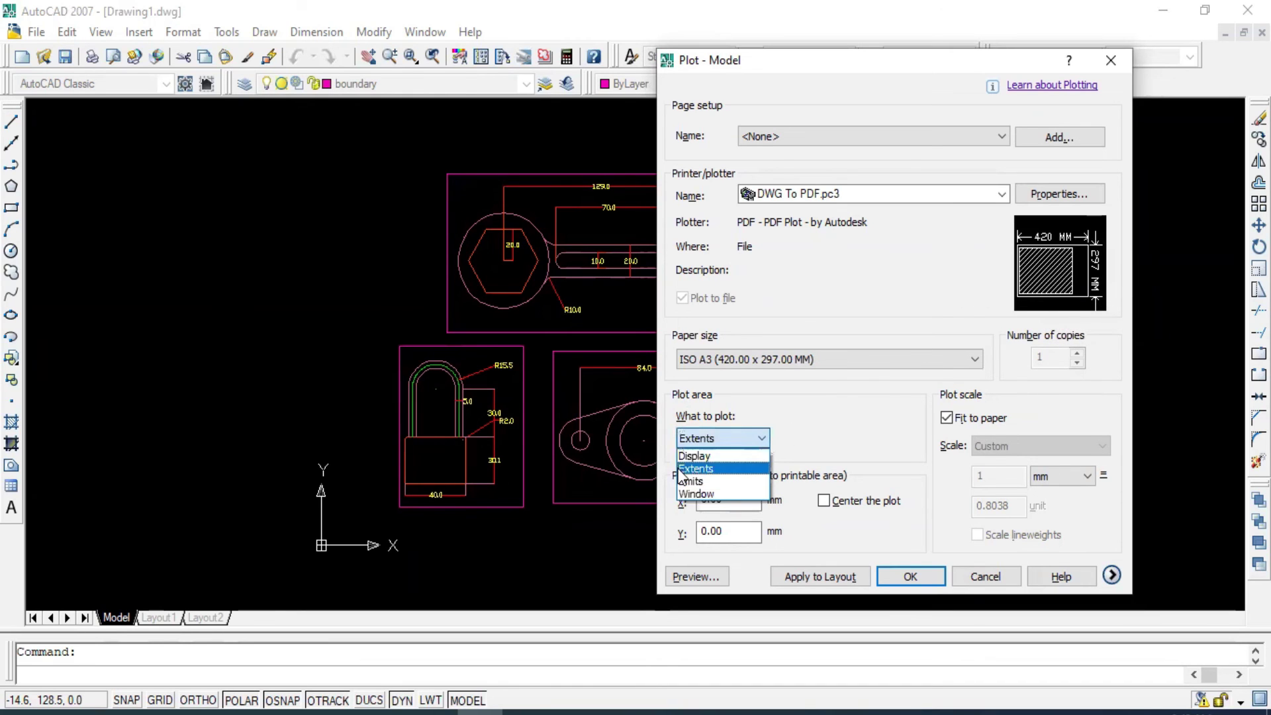
left_click(704, 482)
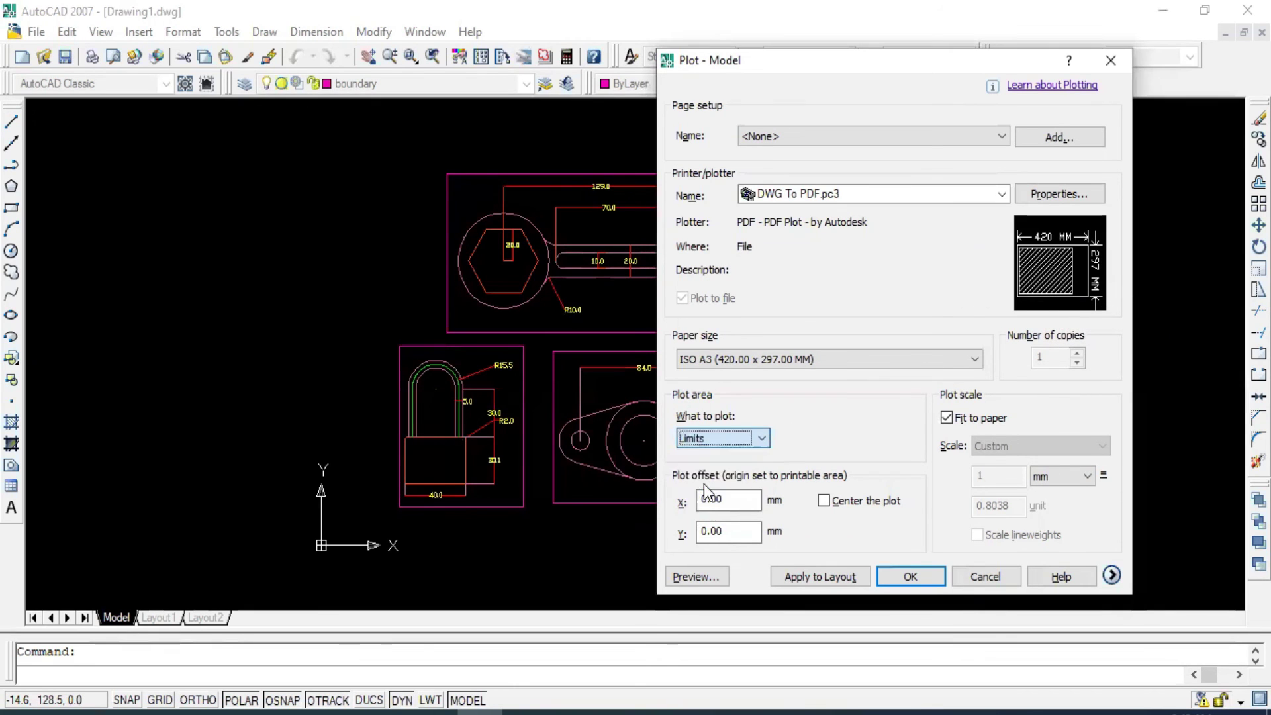
left_click(752, 439)
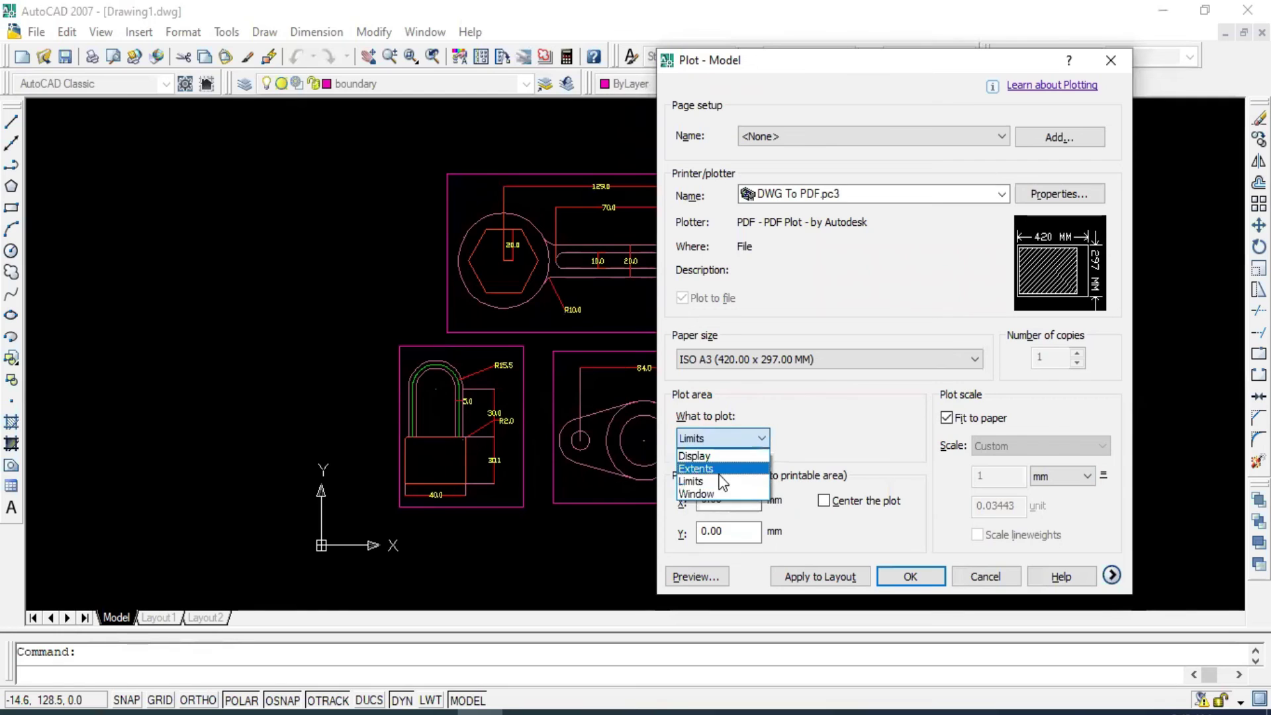
left_click(799, 530)
left_click(753, 439)
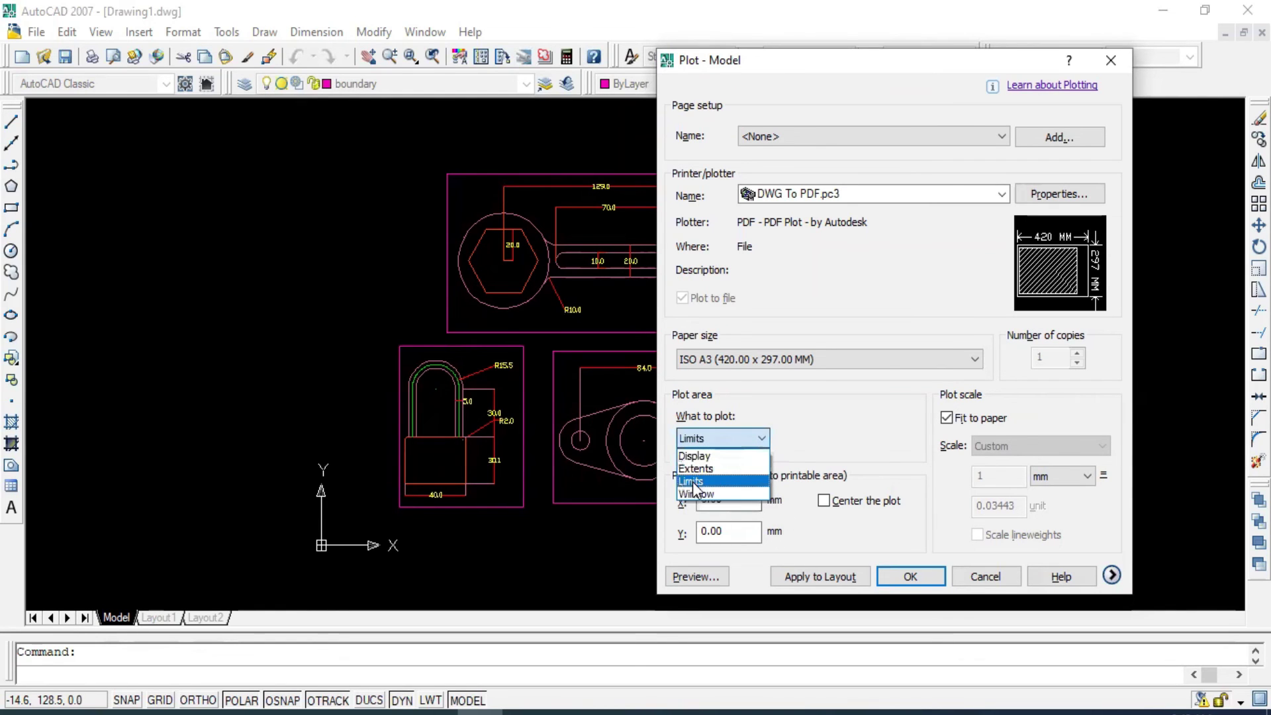
left_click(693, 493)
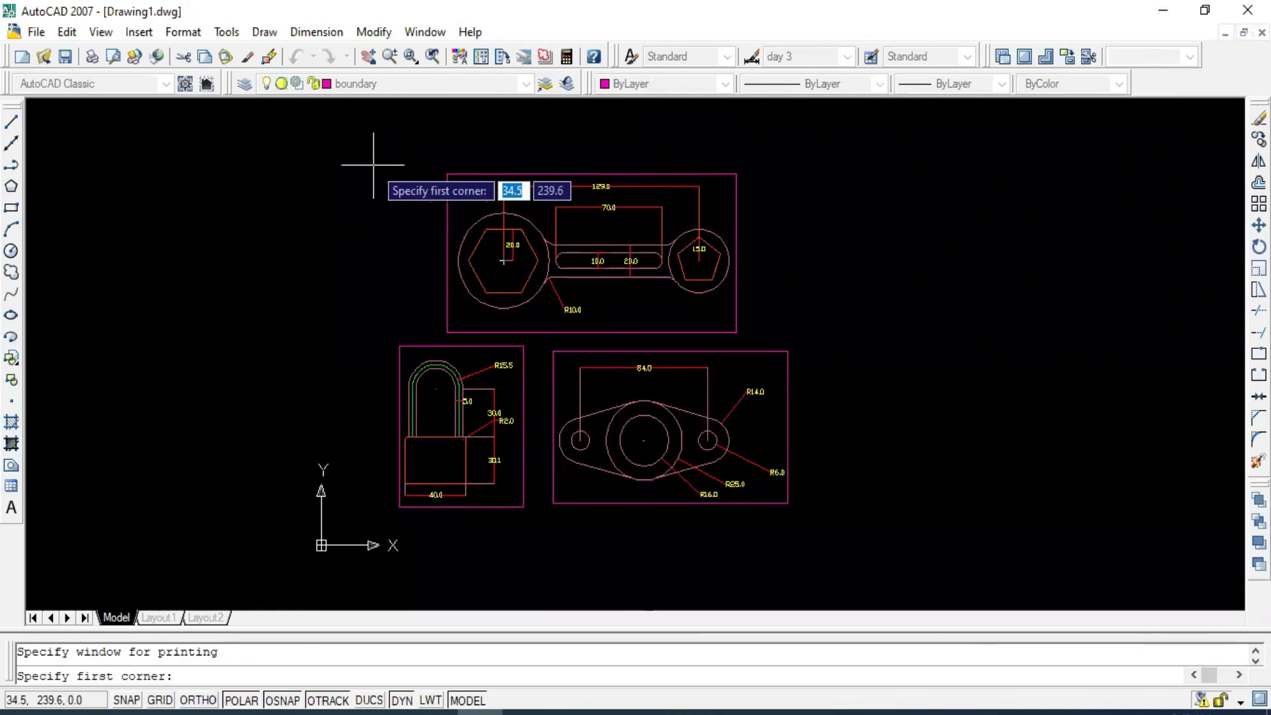
Pick the plot window from above-left of the wrench to below-right of the flanged link.
left_click(376, 167)
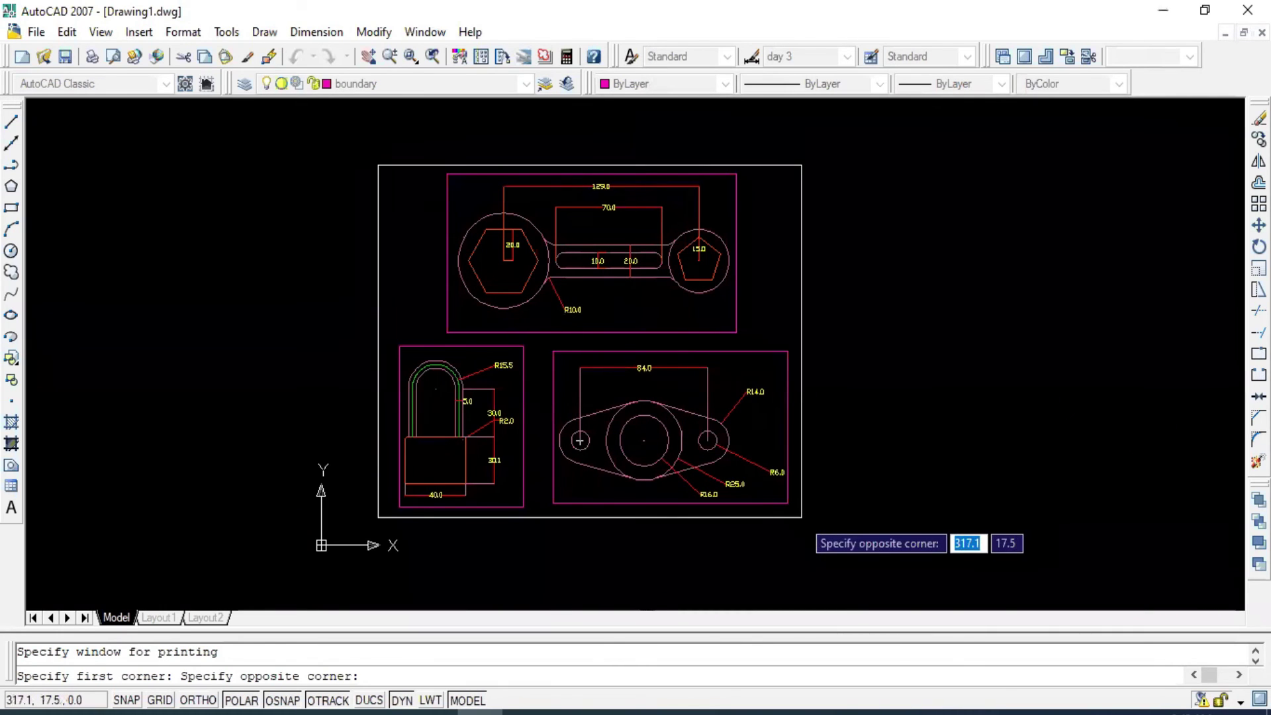
left_click(802, 517)
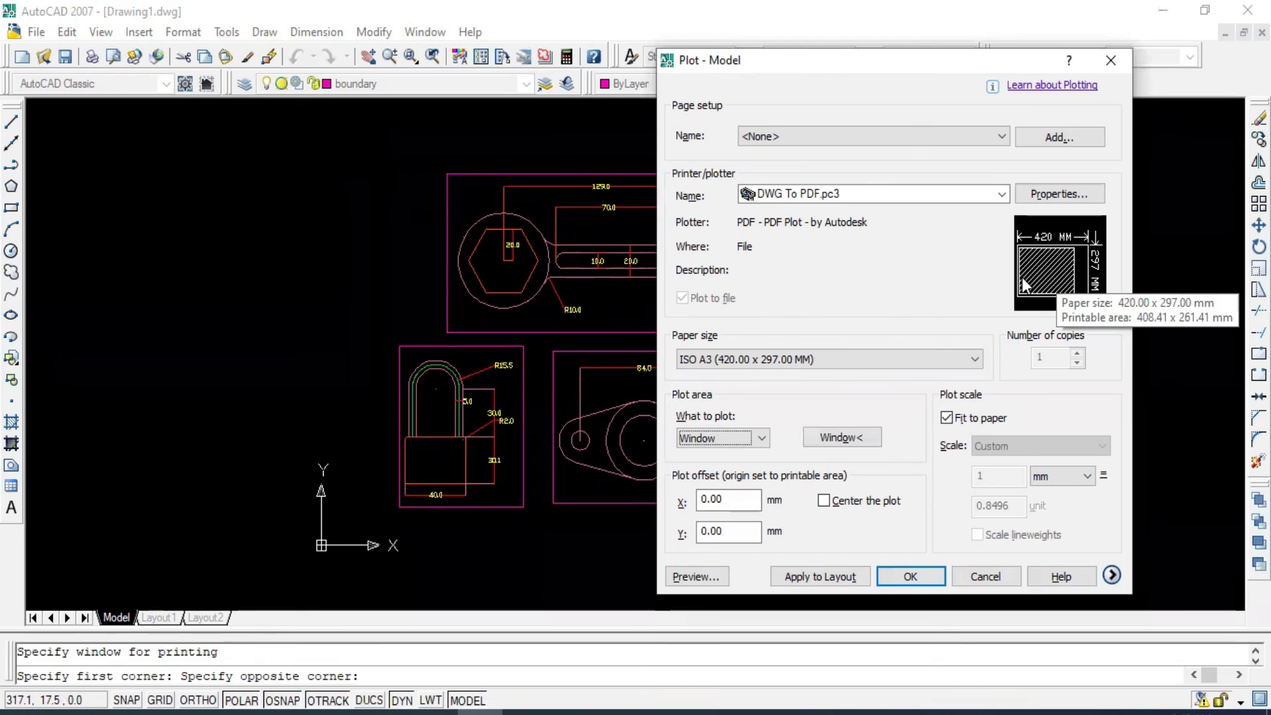
mouse_move(1059, 263)
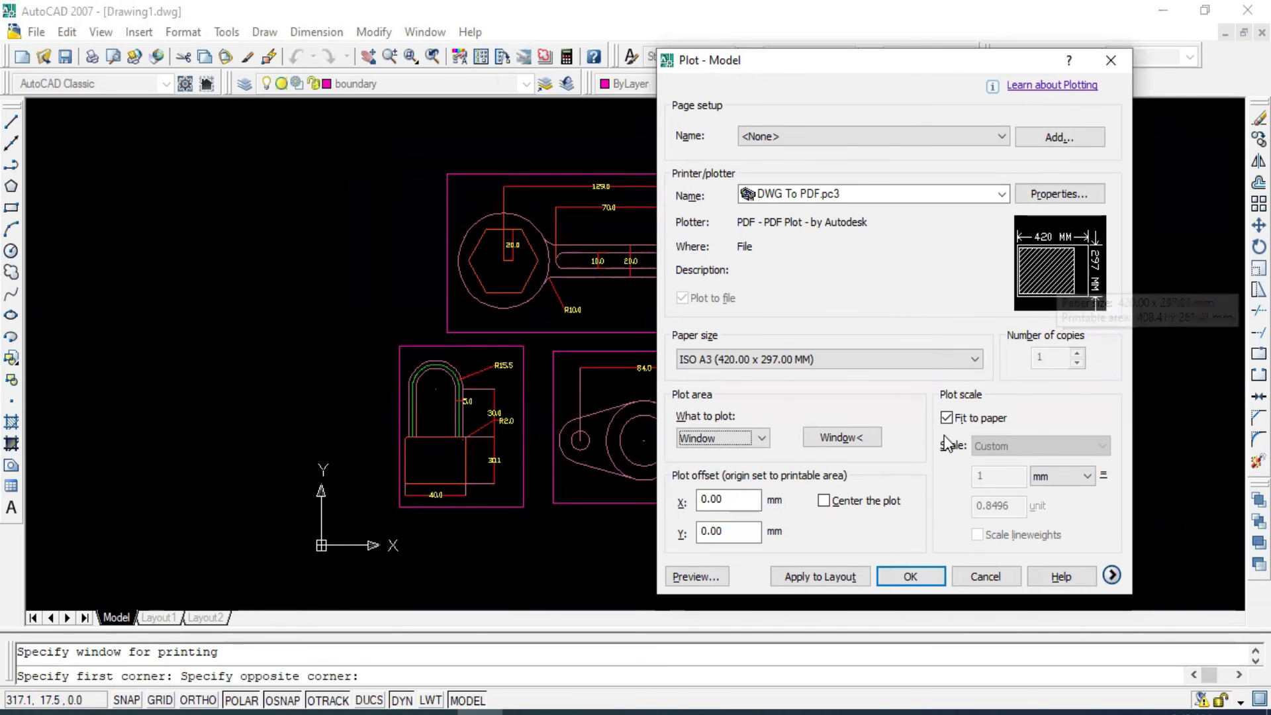
Centre the plot and untick Fit to paper, leaving a custom 1 mm = 0.8496 unit scale.
left_click(823, 501)
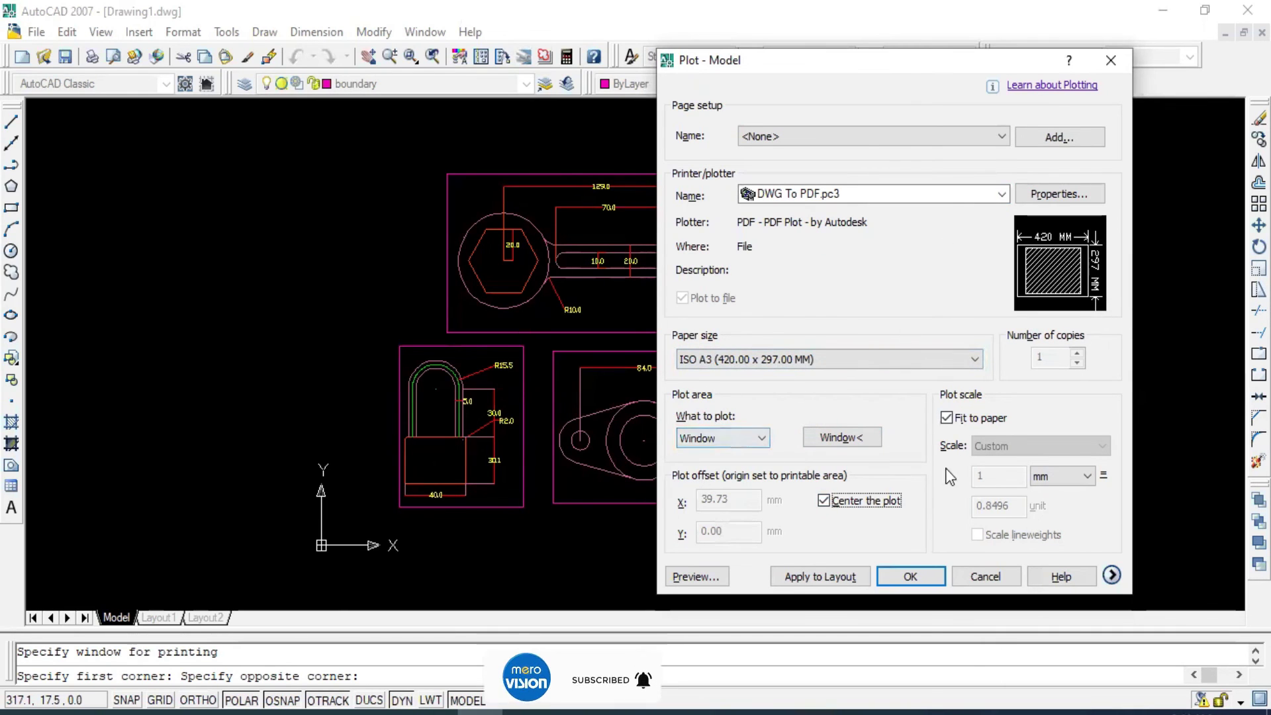
left_click(947, 418)
left_click(946, 418)
left_click(947, 418)
left_click(945, 418)
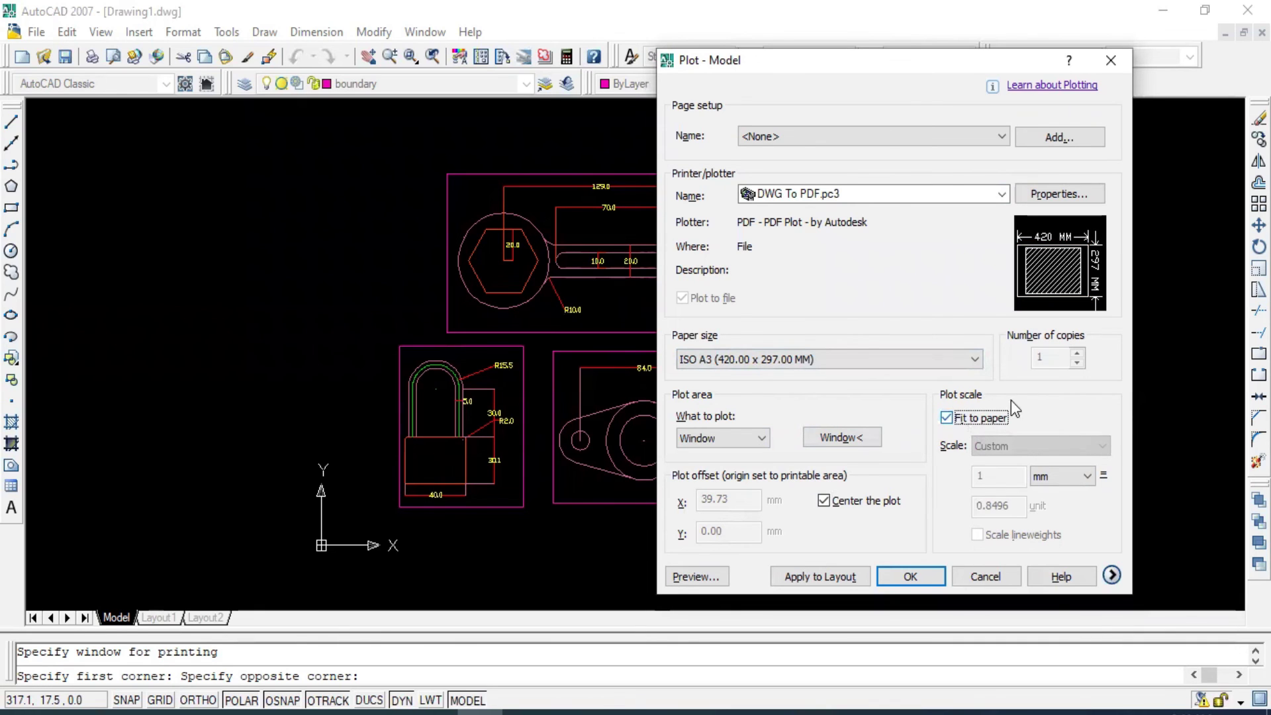
left_click(951, 419)
mouse_move(1059, 263)
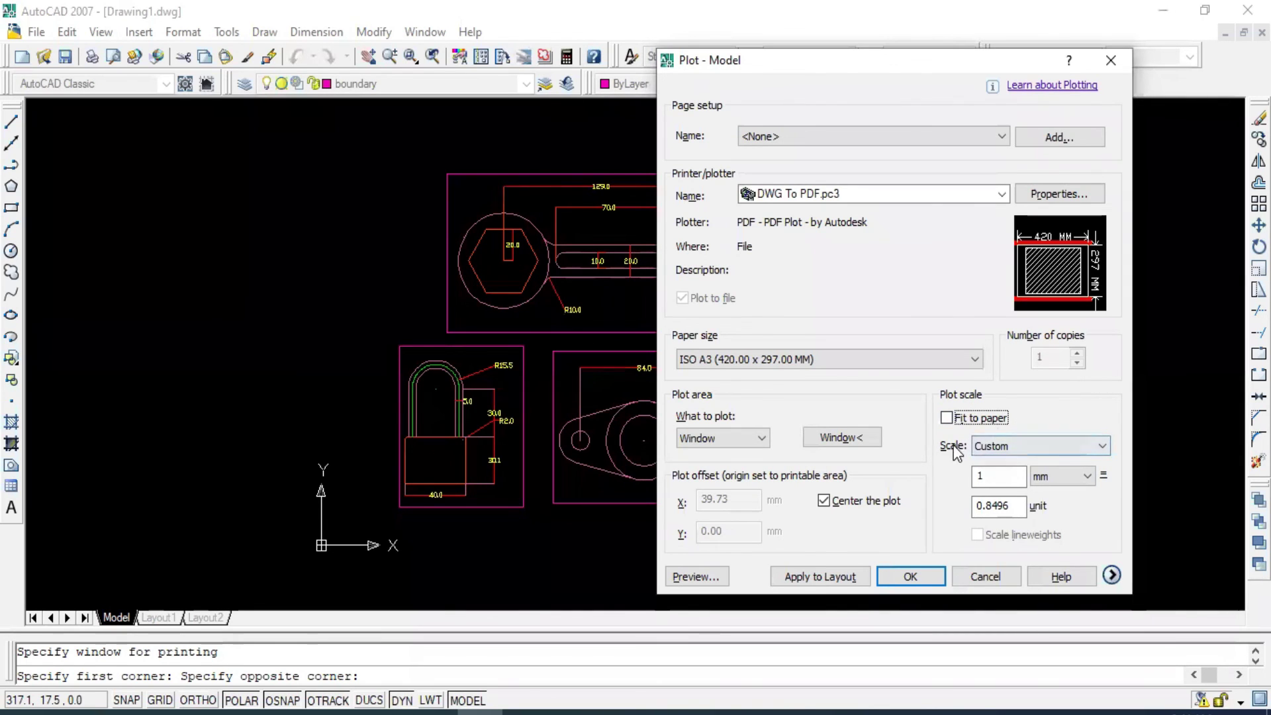
Open the plot Scale list to choose 1:2.
left_click(992, 445)
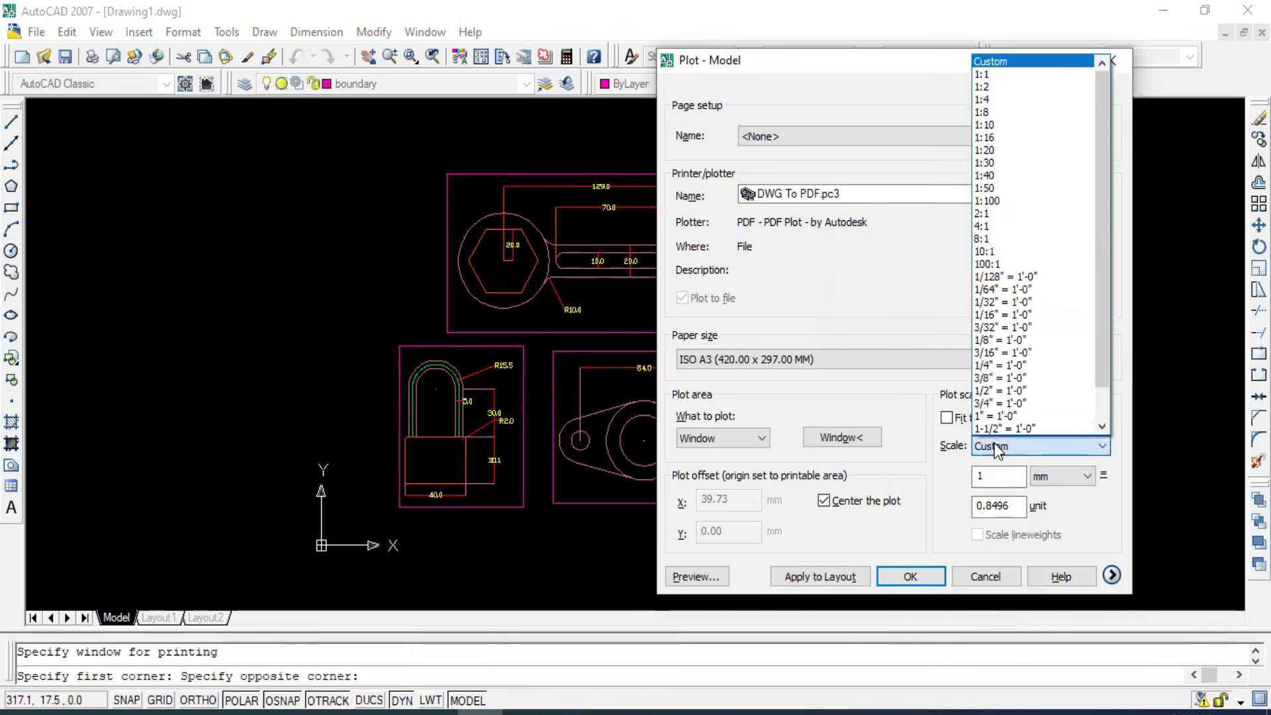
left_click(993, 445)
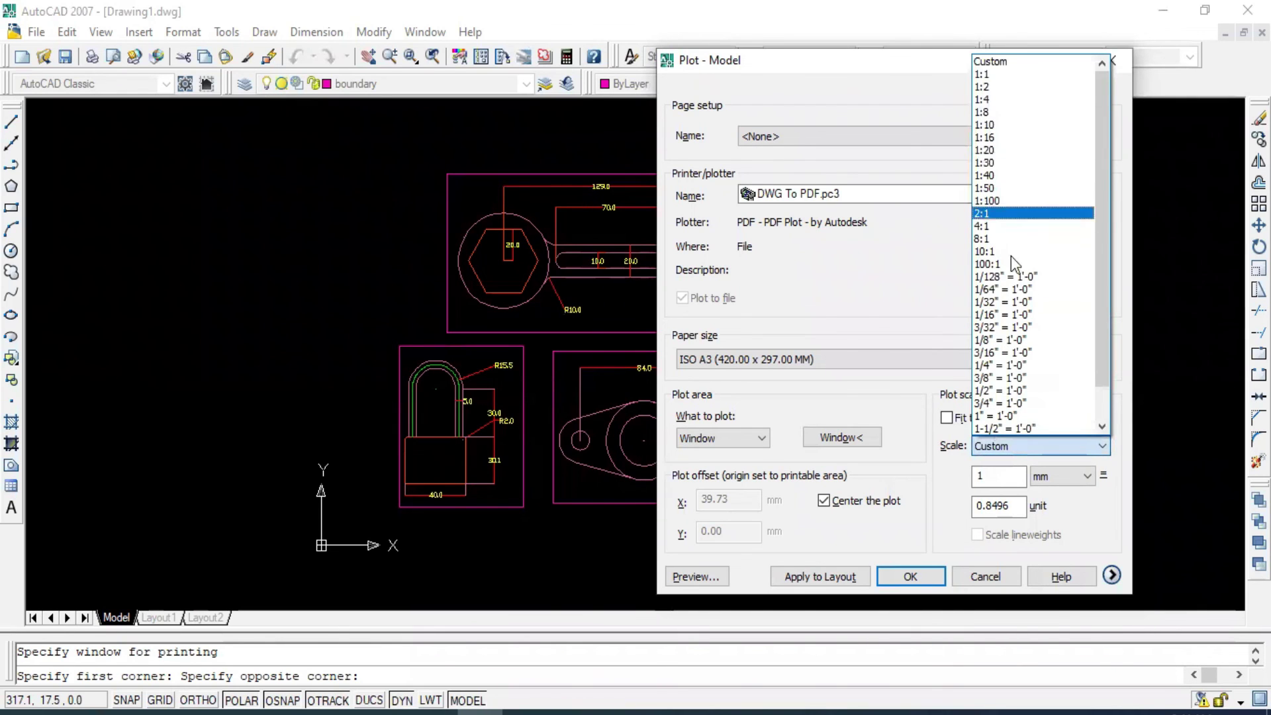
left_click(967, 462)
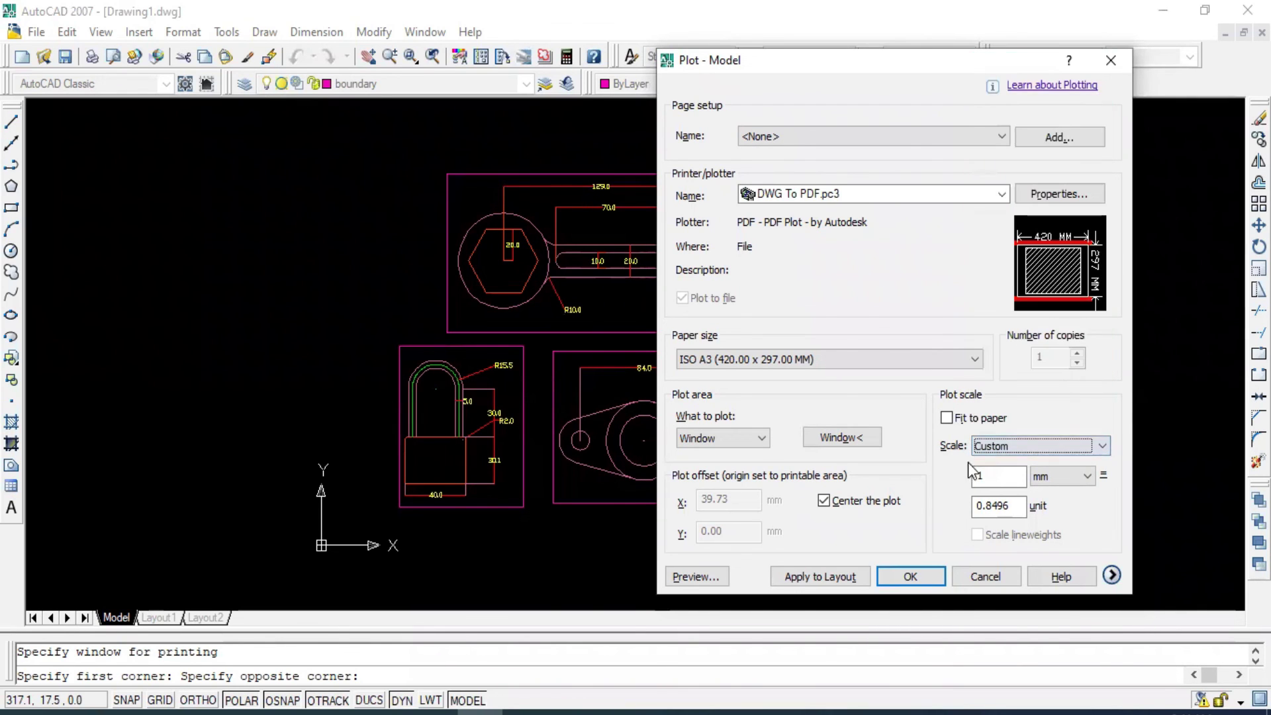
left_click(998, 446)
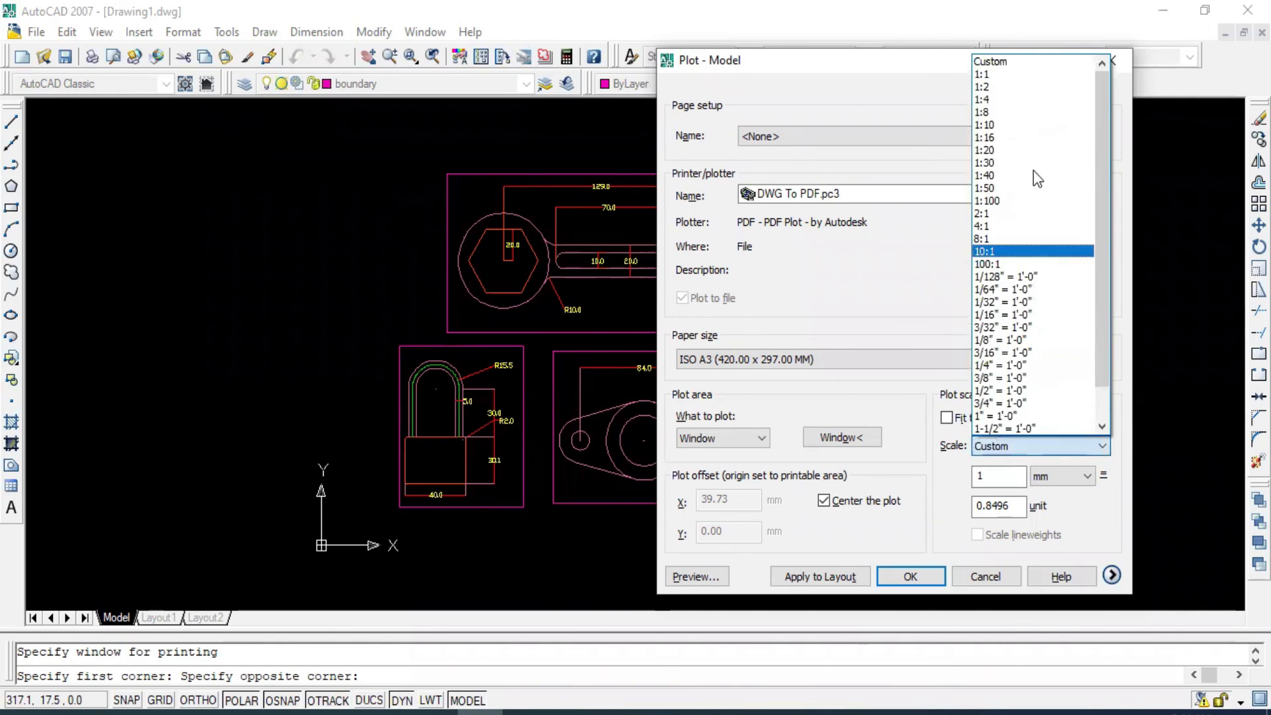
left_click(995, 91)
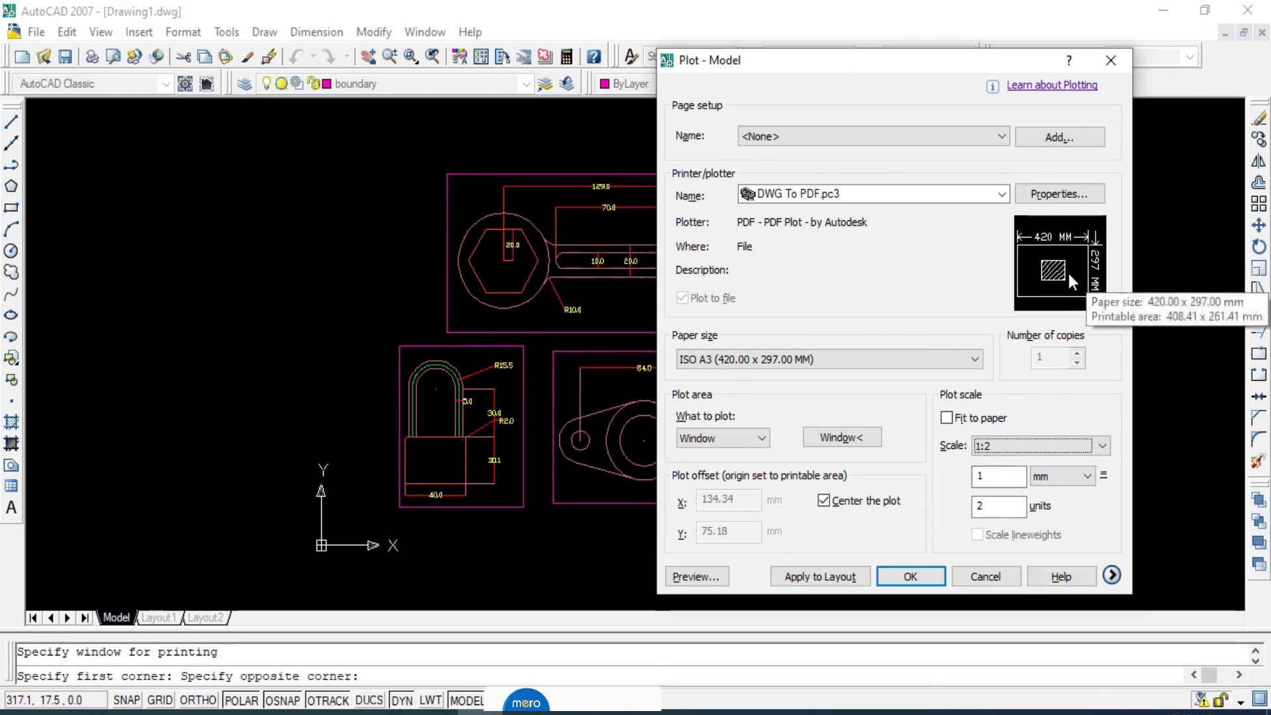
mouse_move(1059, 263)
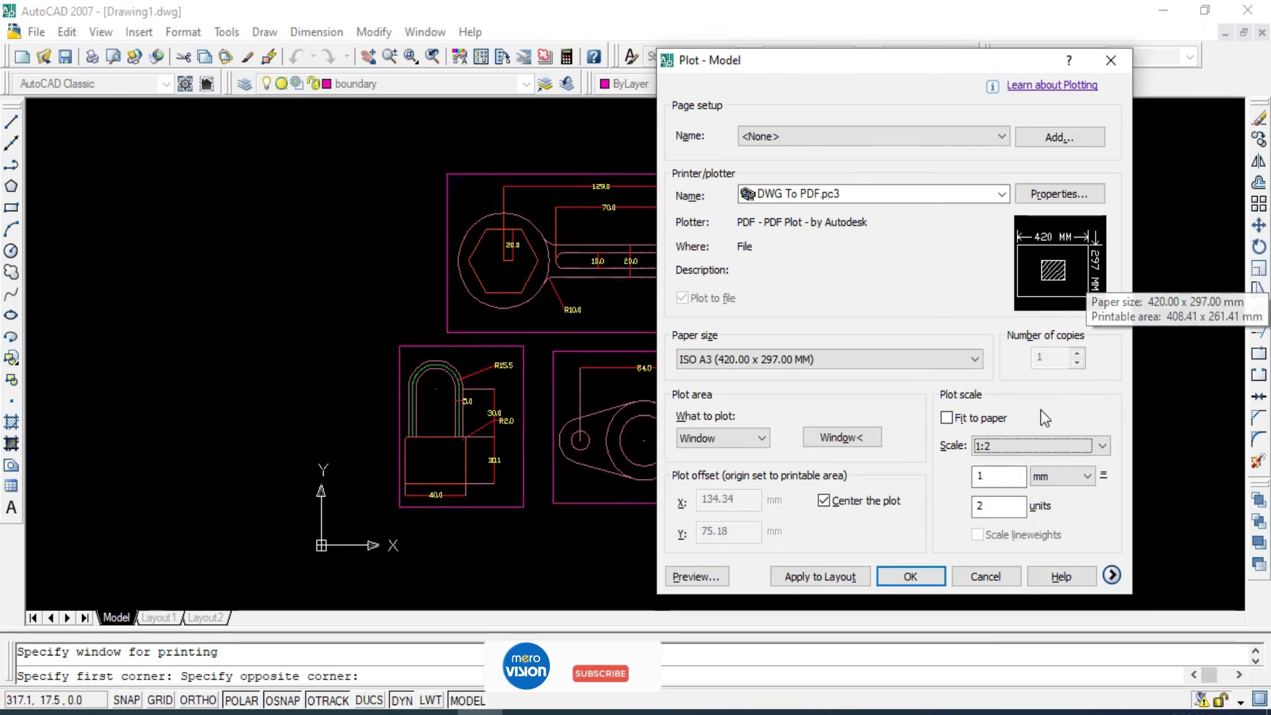
left_click(1101, 448)
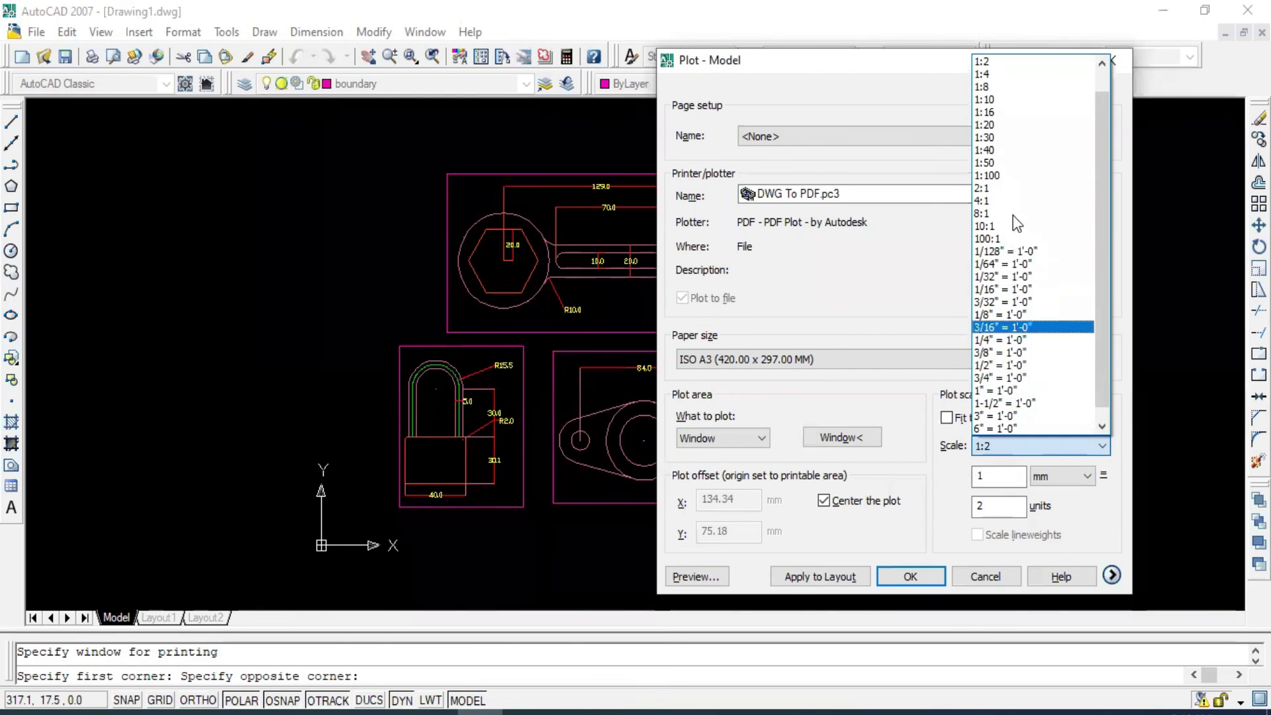
left_click(998, 90)
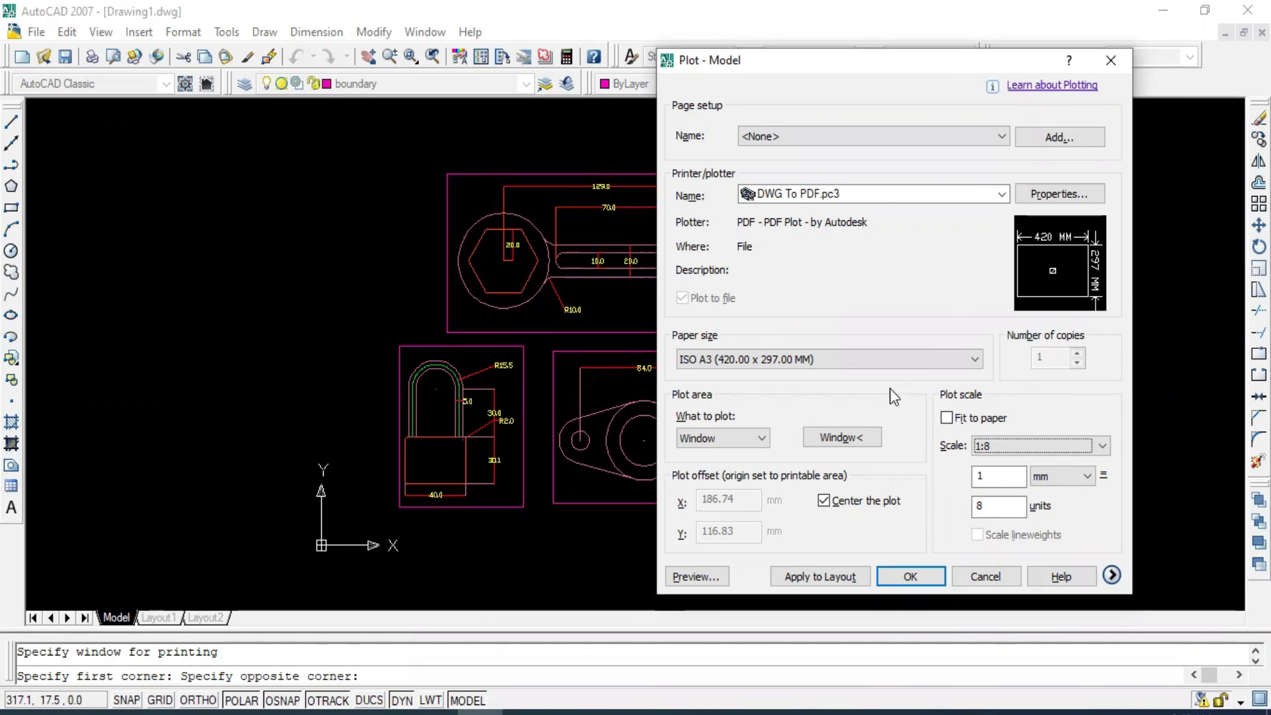
left_click(1040, 446)
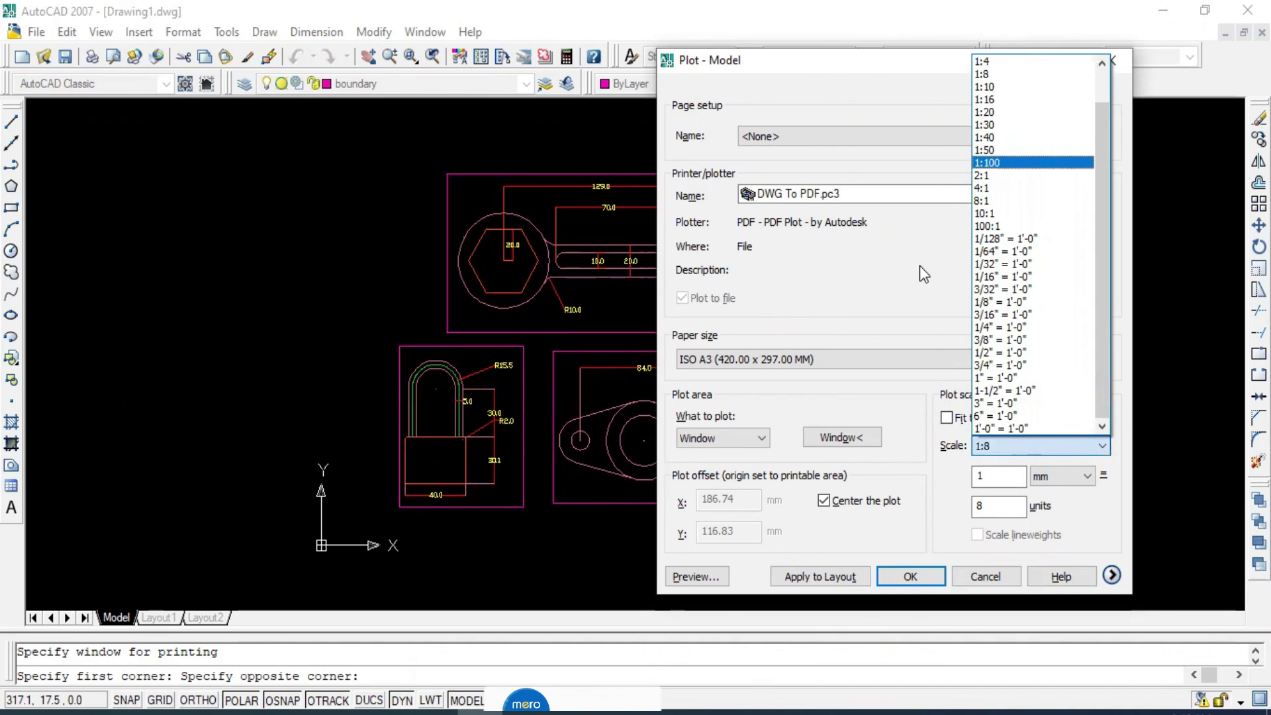
left_click(990, 163)
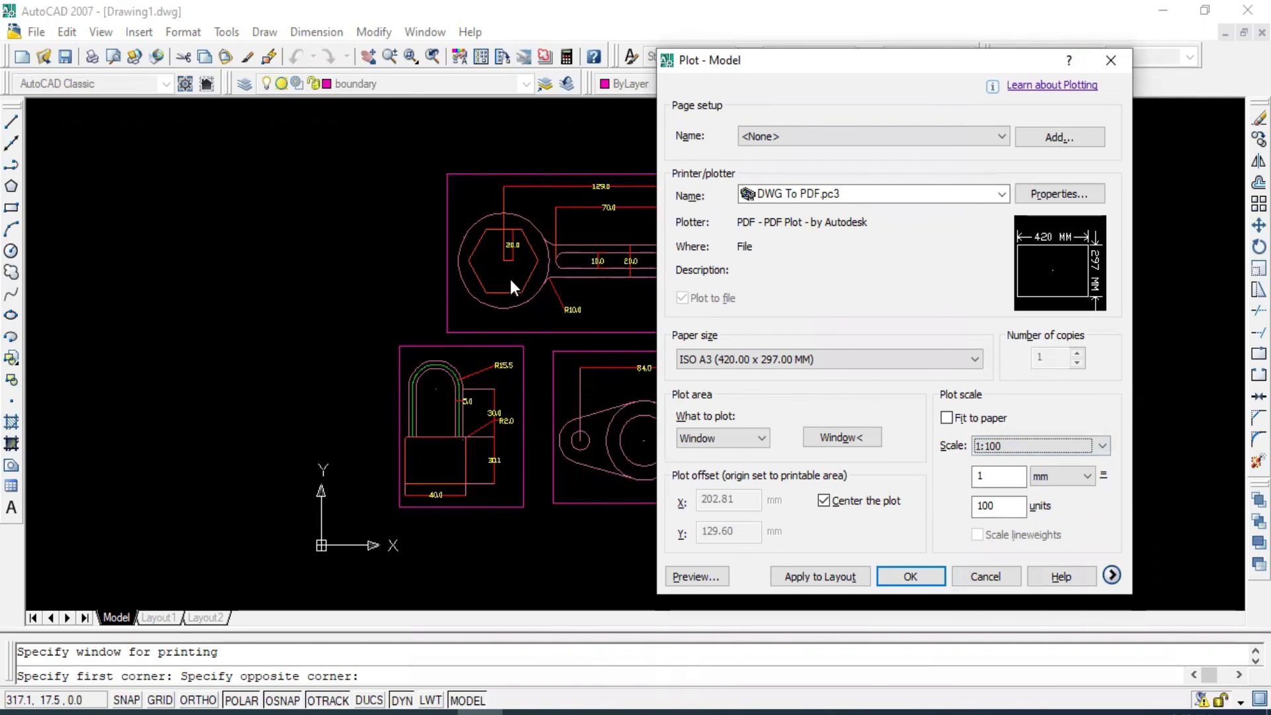
left_click(1032, 447)
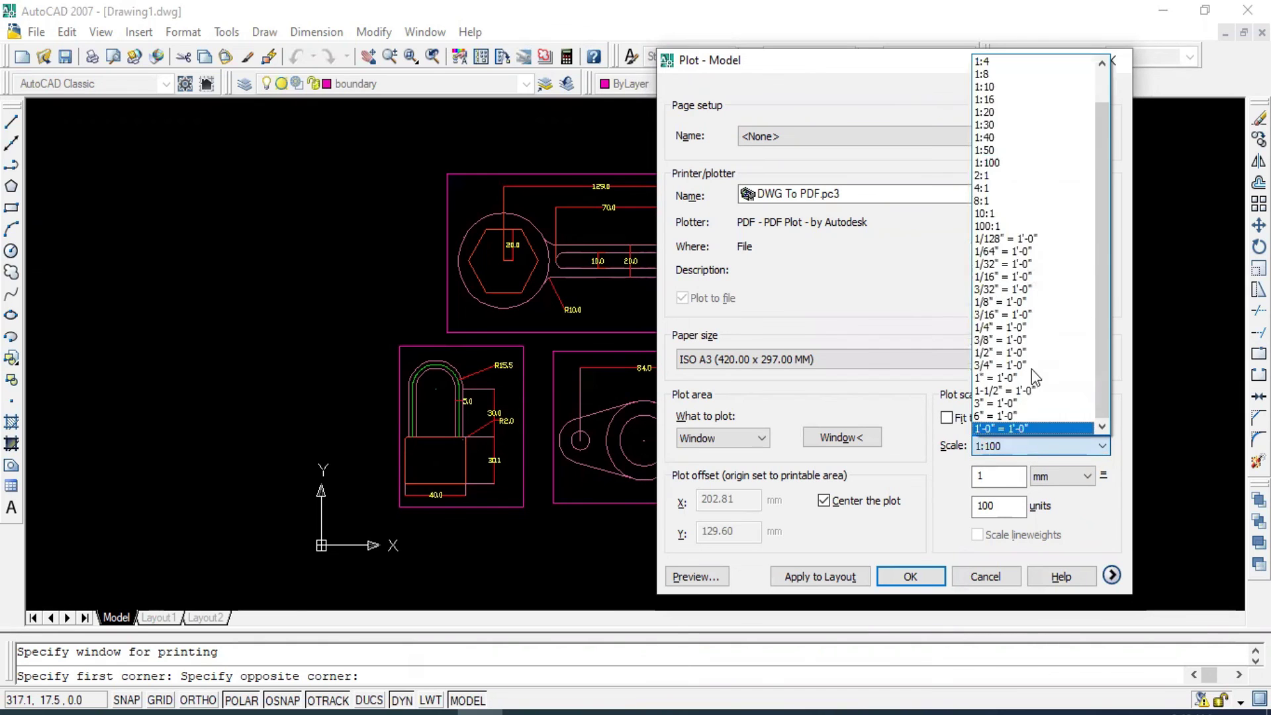
left_click(1032, 74)
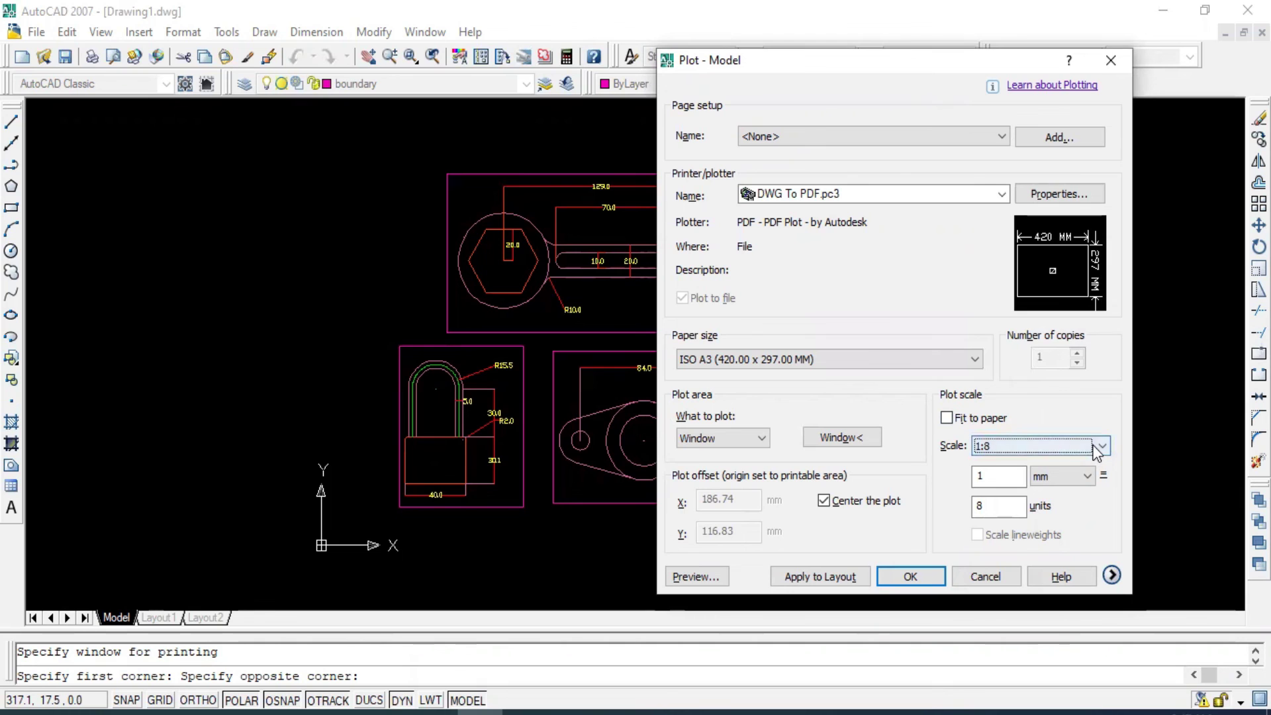
left_click(1057, 442)
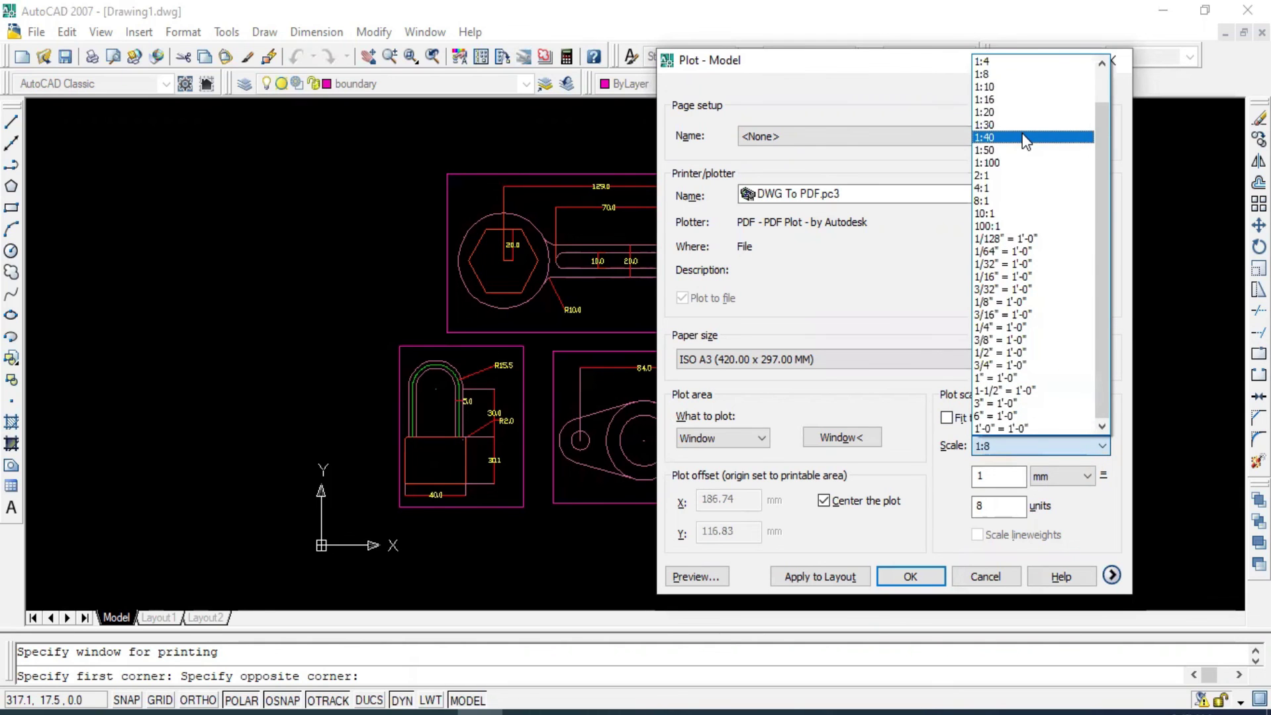
scroll(1025, 140, "up", 2)
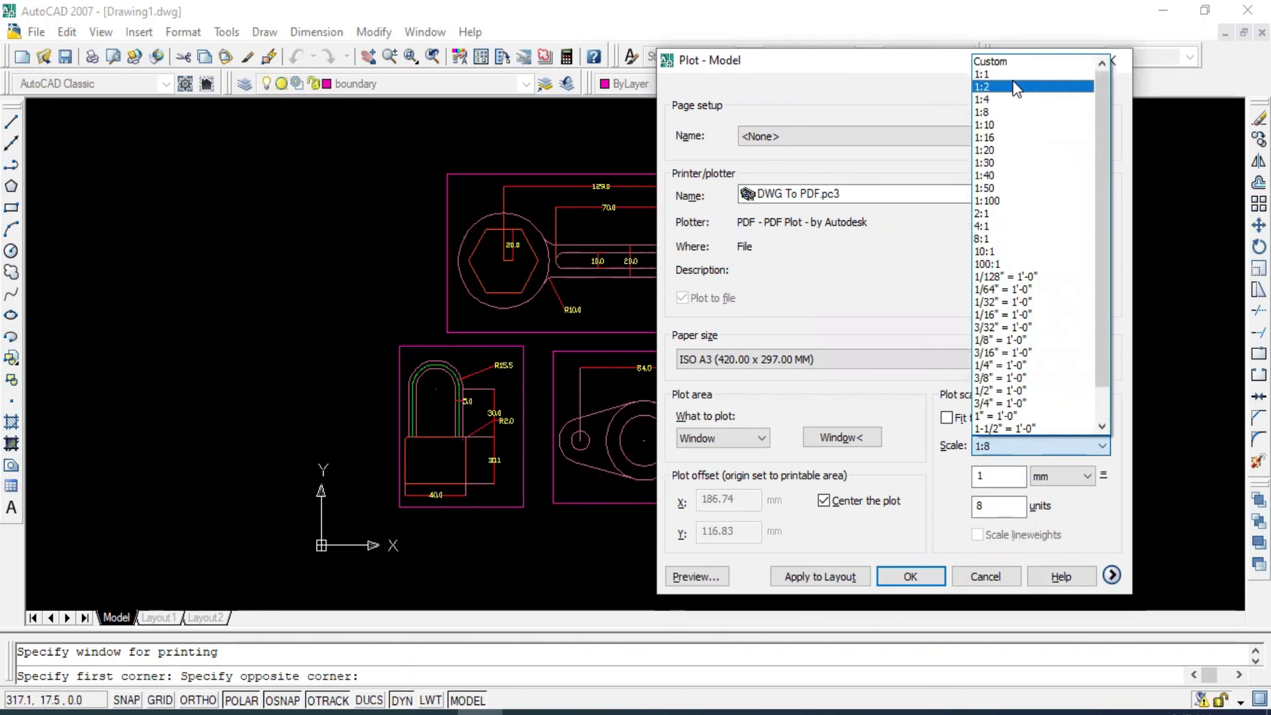
left_click(1014, 74)
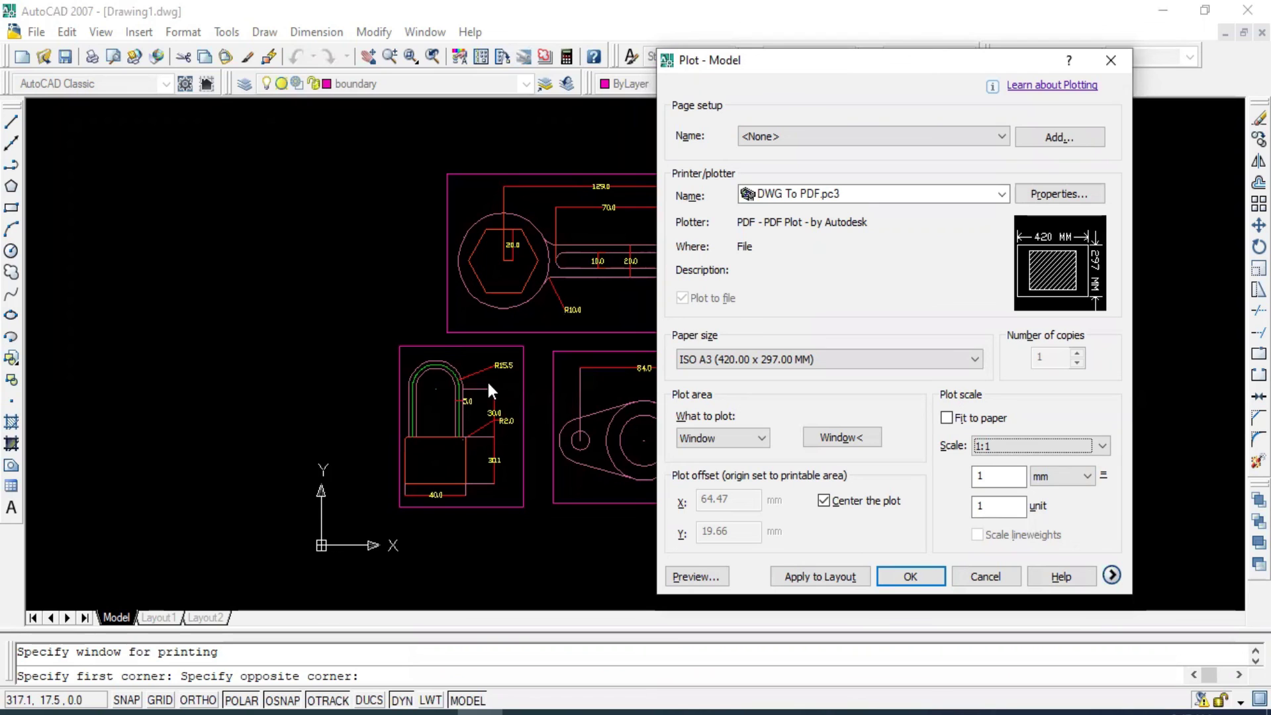
left_click(1007, 444)
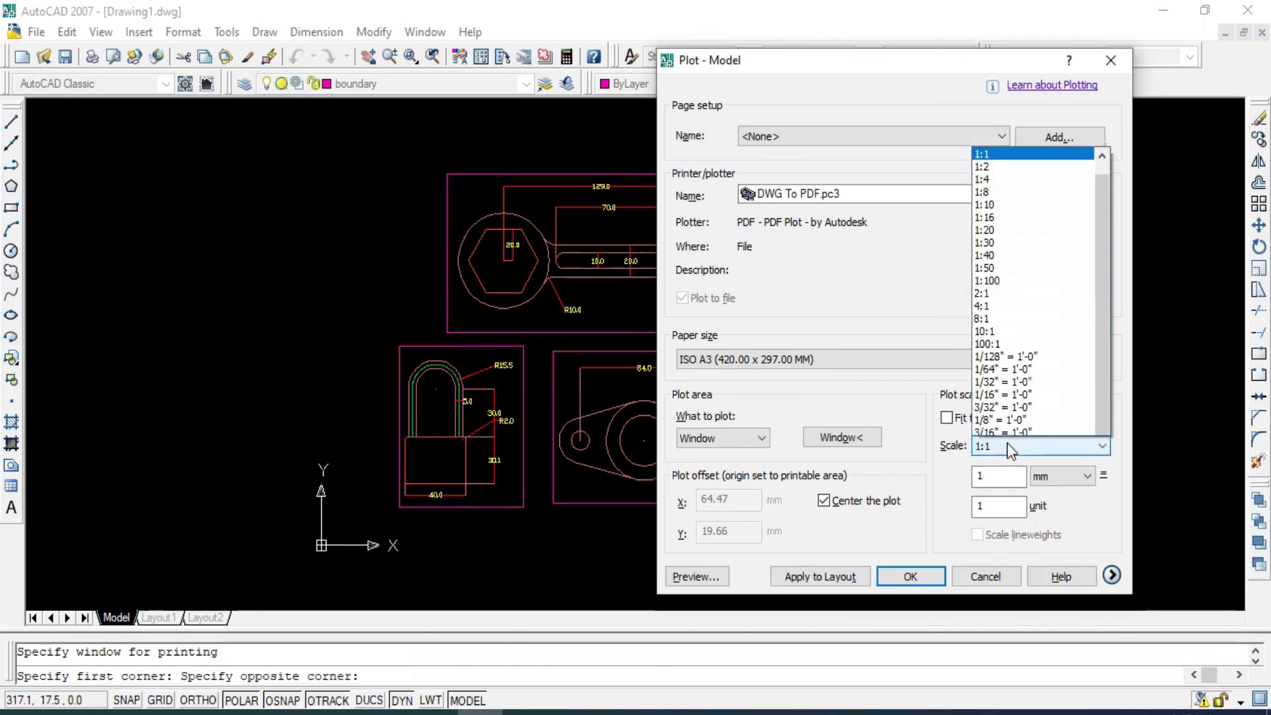
left_click(1012, 74)
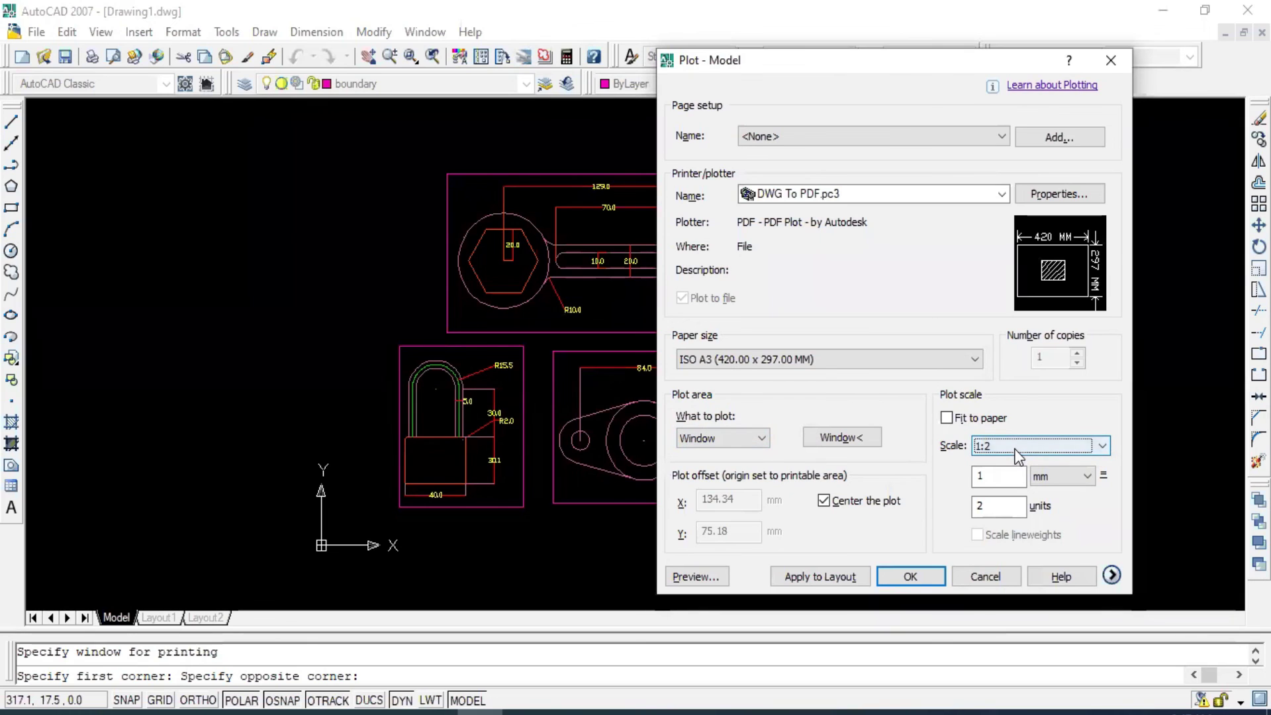
Try plot scales 2:1, 4:1 and 1:4, then set the scale to 1:1.
left_click(1059, 446)
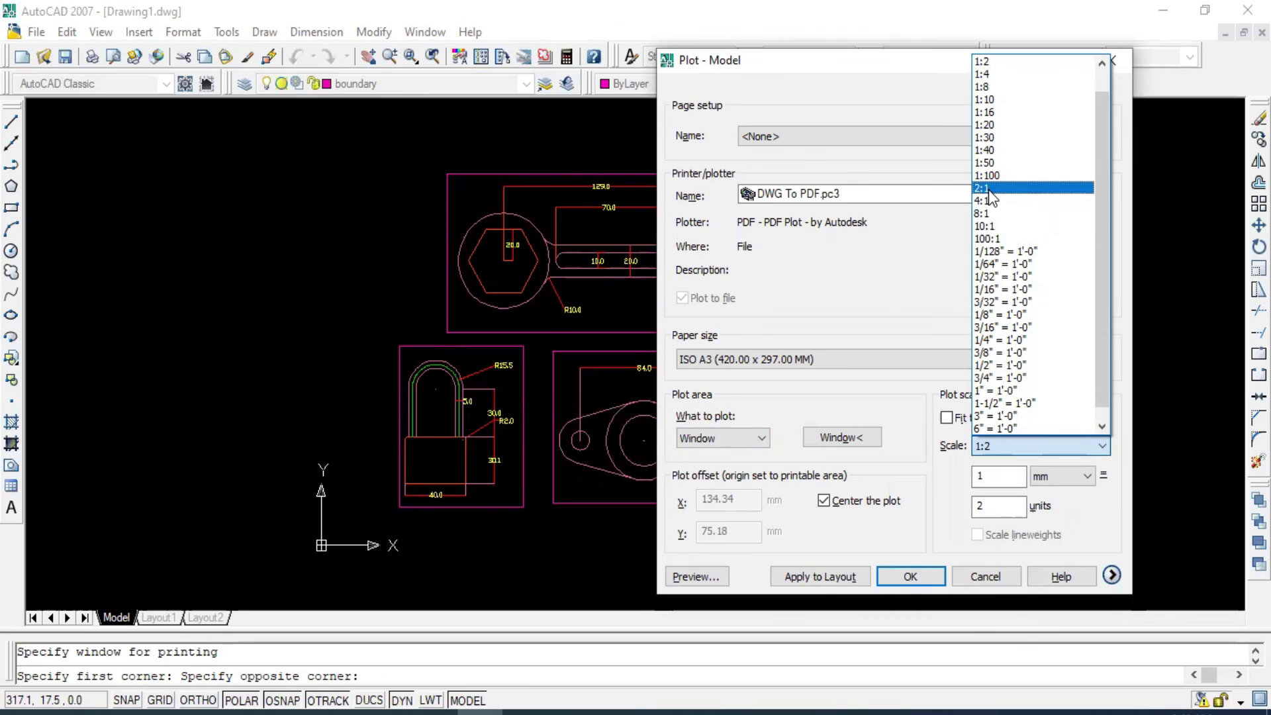
left_click(988, 190)
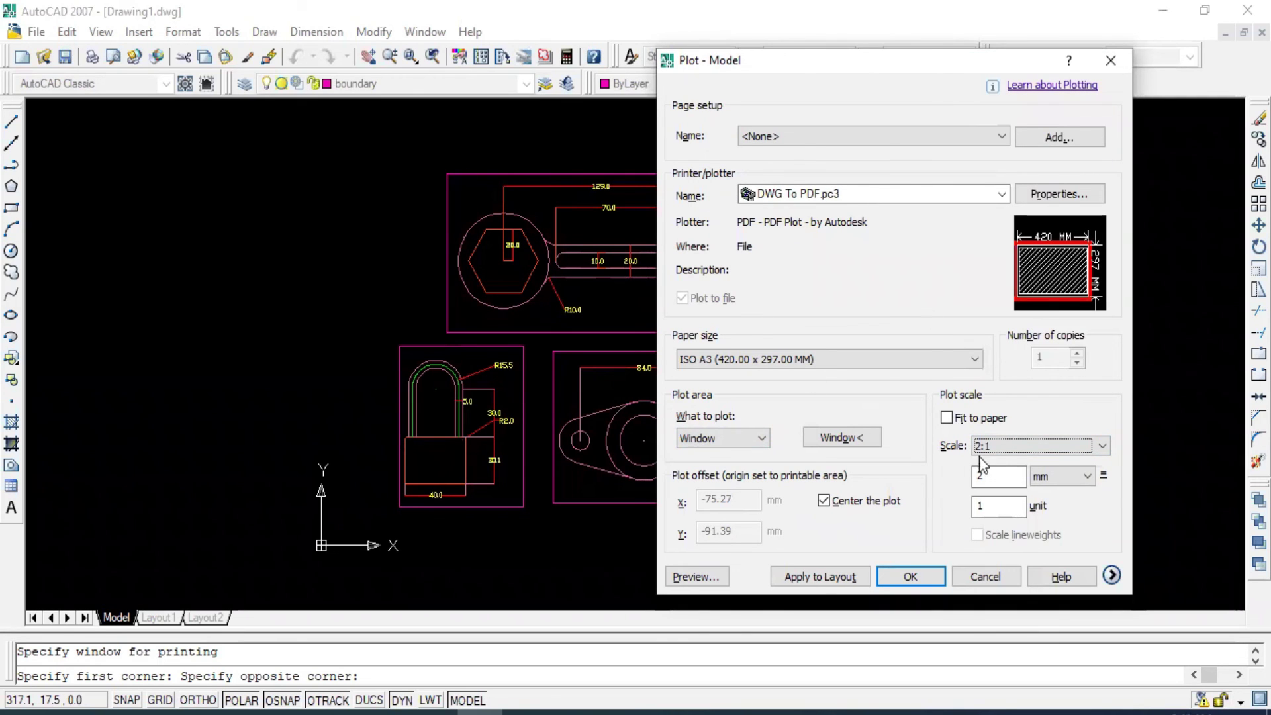
left_click(1002, 475)
key("BackSpace")
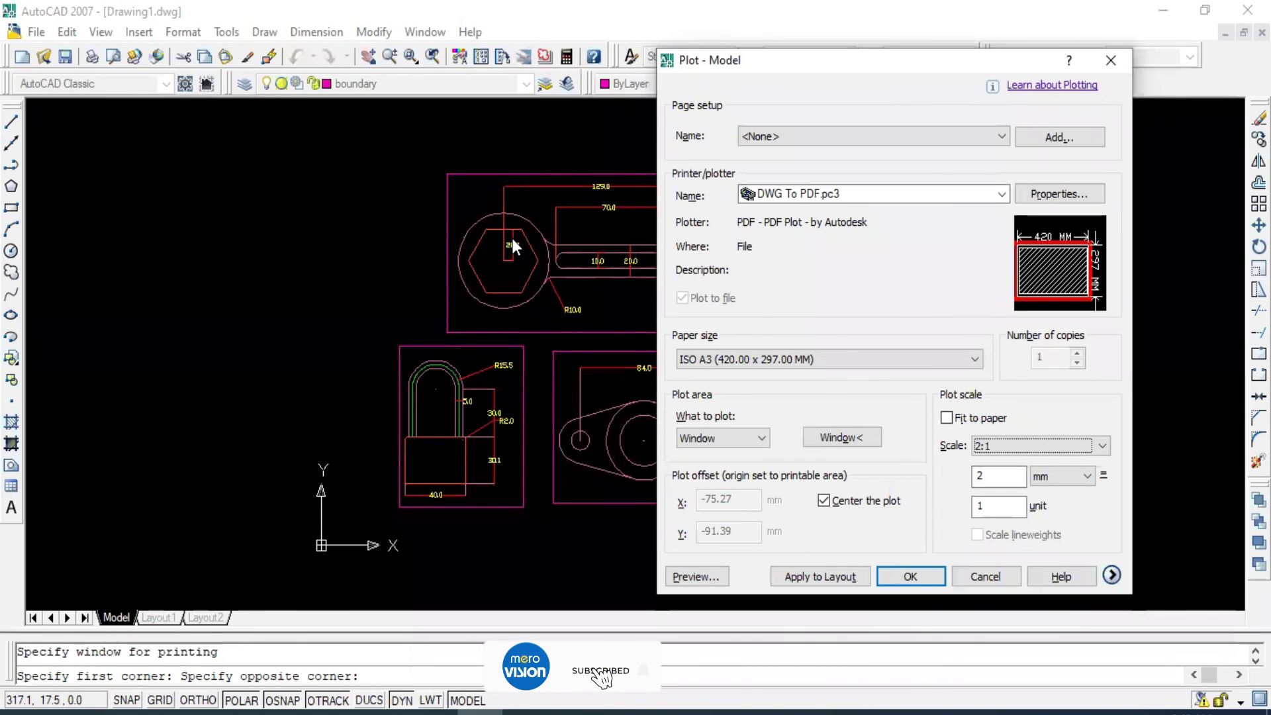
left_click(1013, 446)
left_click(995, 190)
left_click(1009, 445)
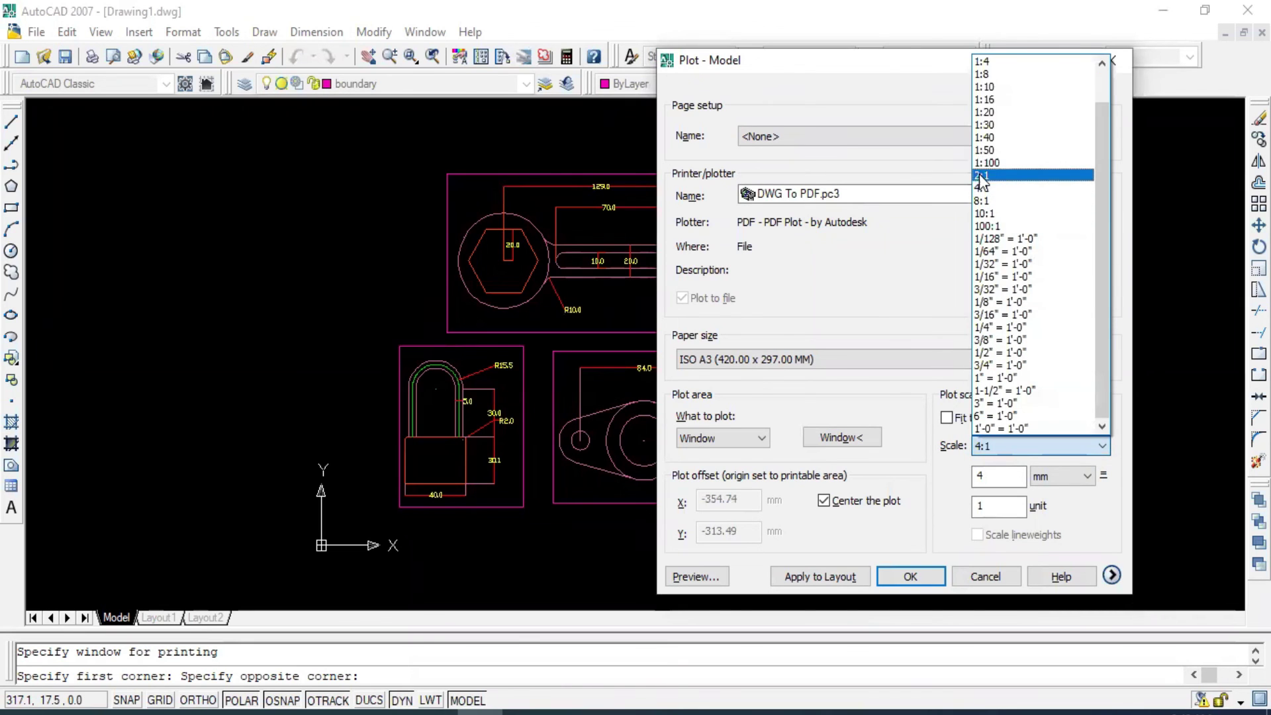
left_click(993, 61)
key("Up")
key("Up")
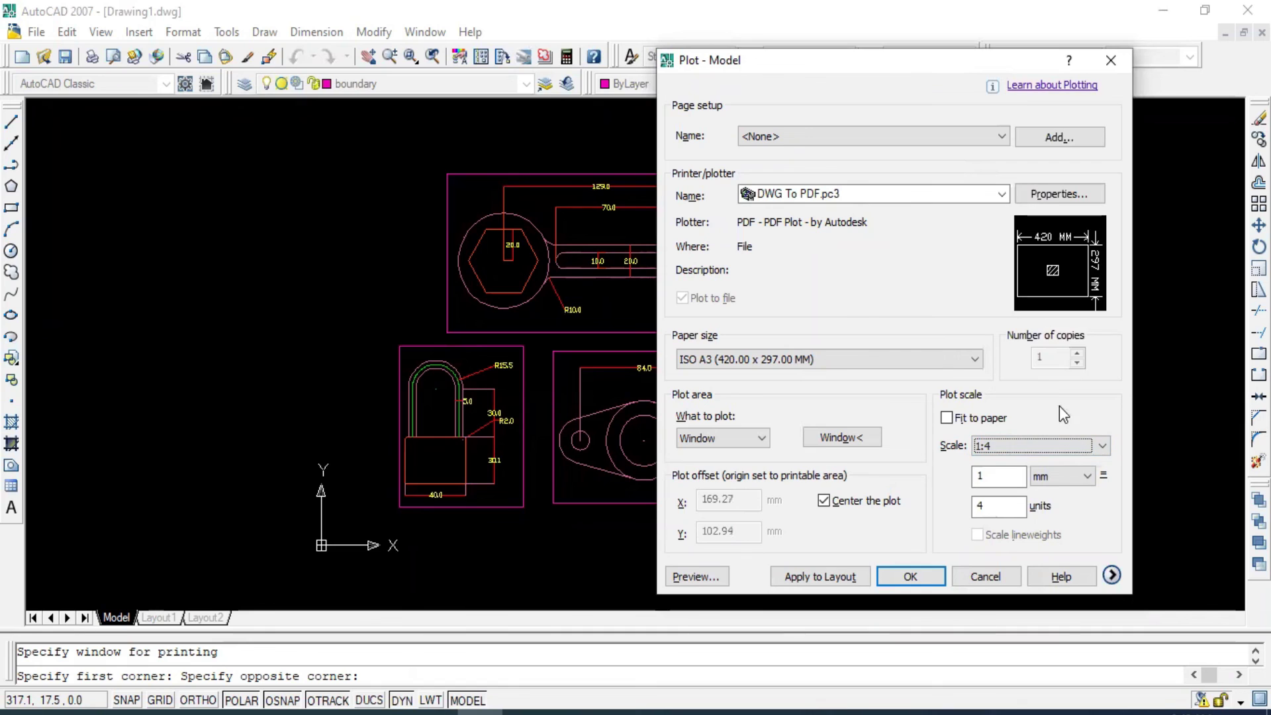
left_click_drag(884, 61, 626, 94)
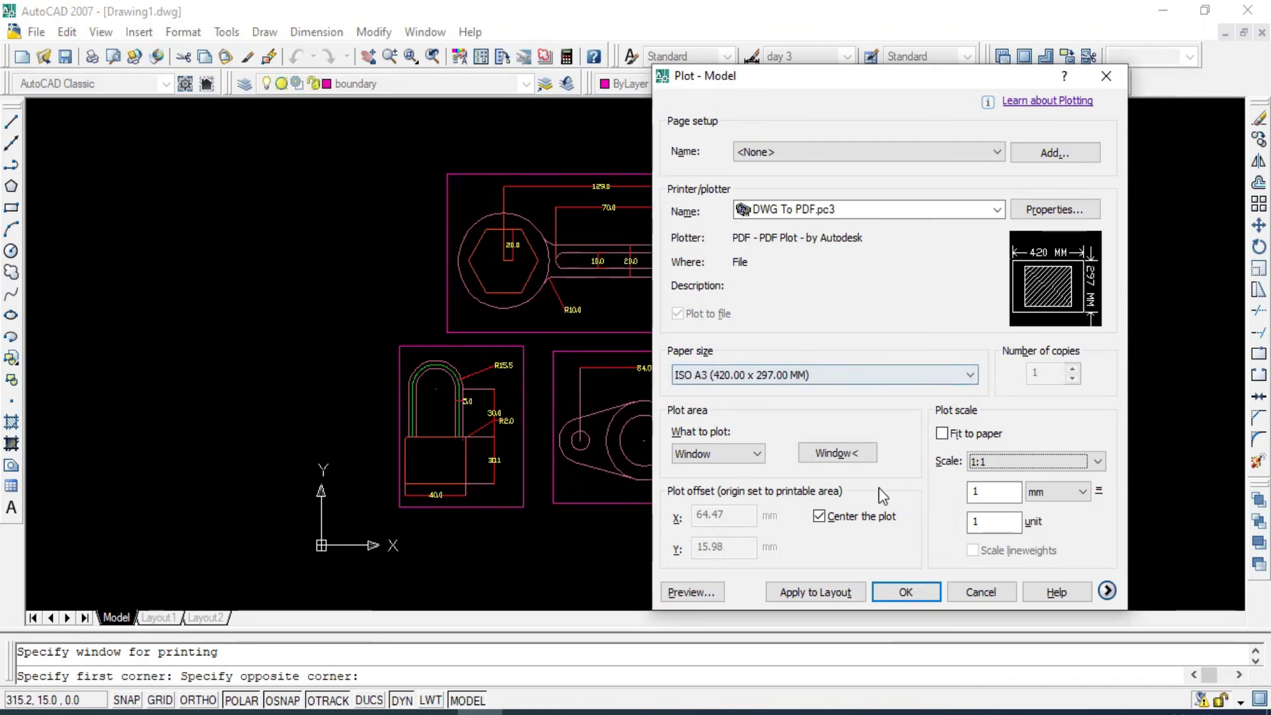
Plot to a PDF named 'My first drawing' saved on the Desktop.
left_click_drag(949, 77, 820, 42)
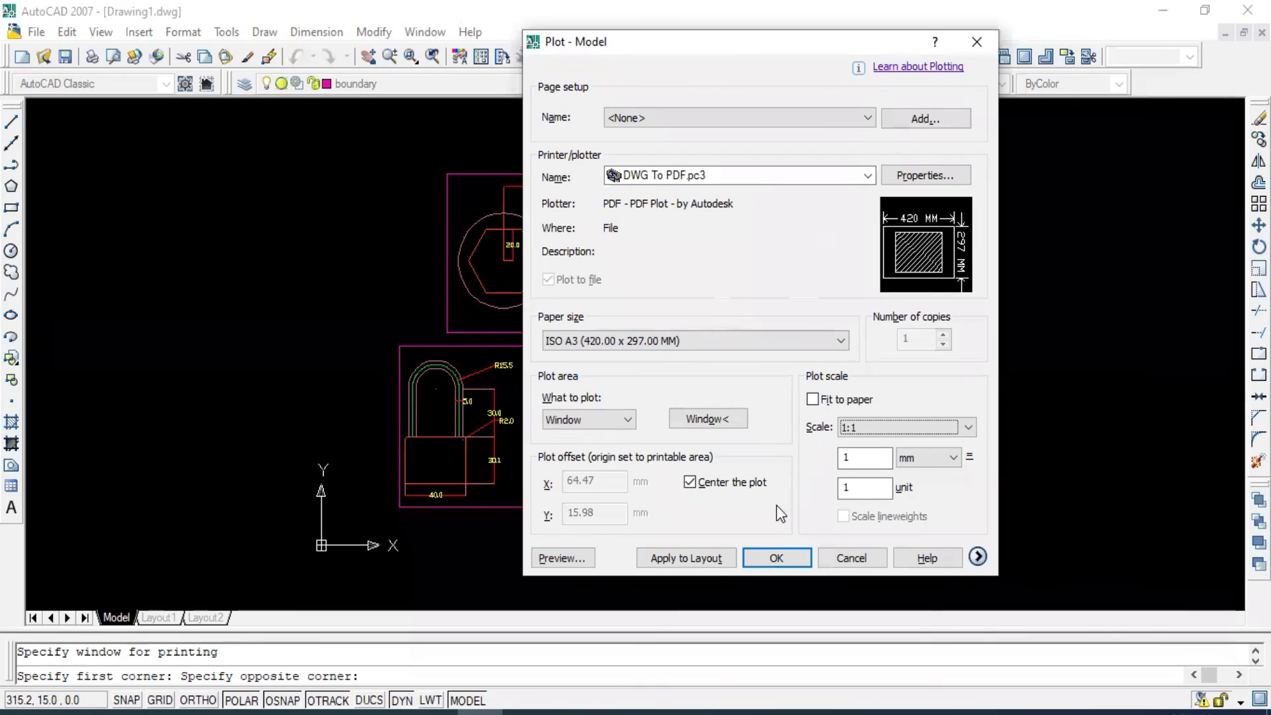
left_click(772, 559)
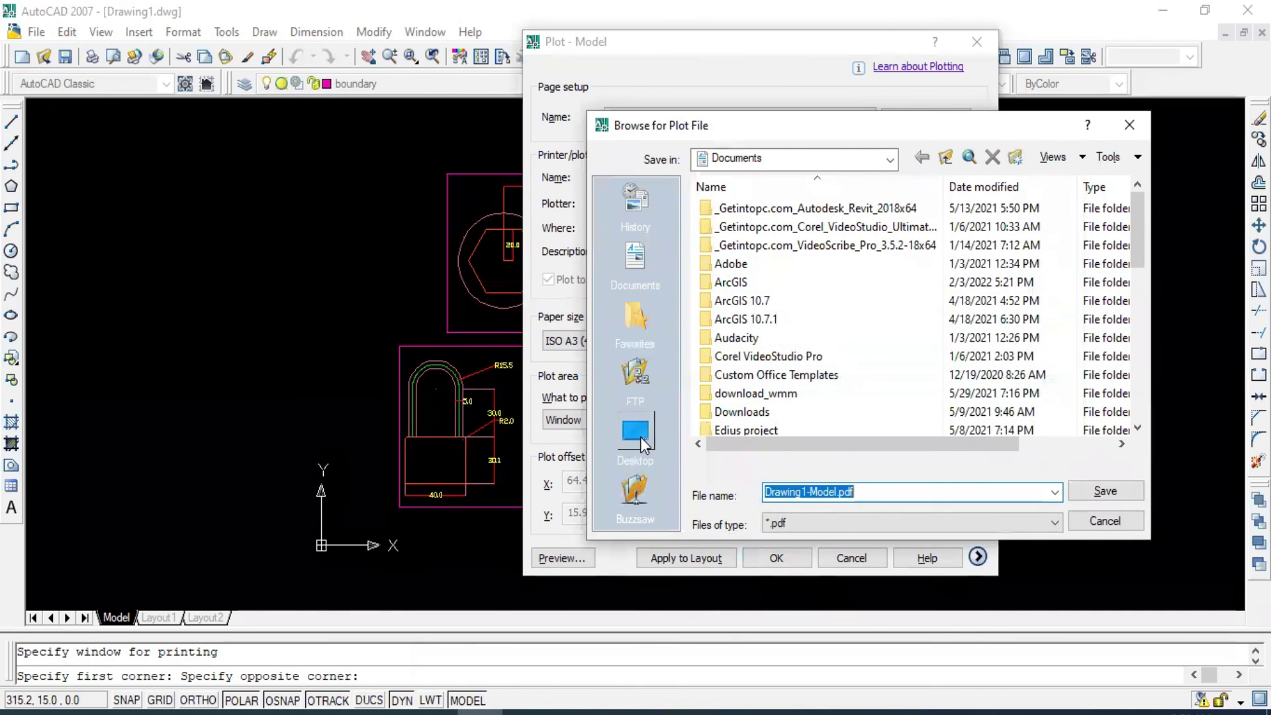
left_click(637, 434)
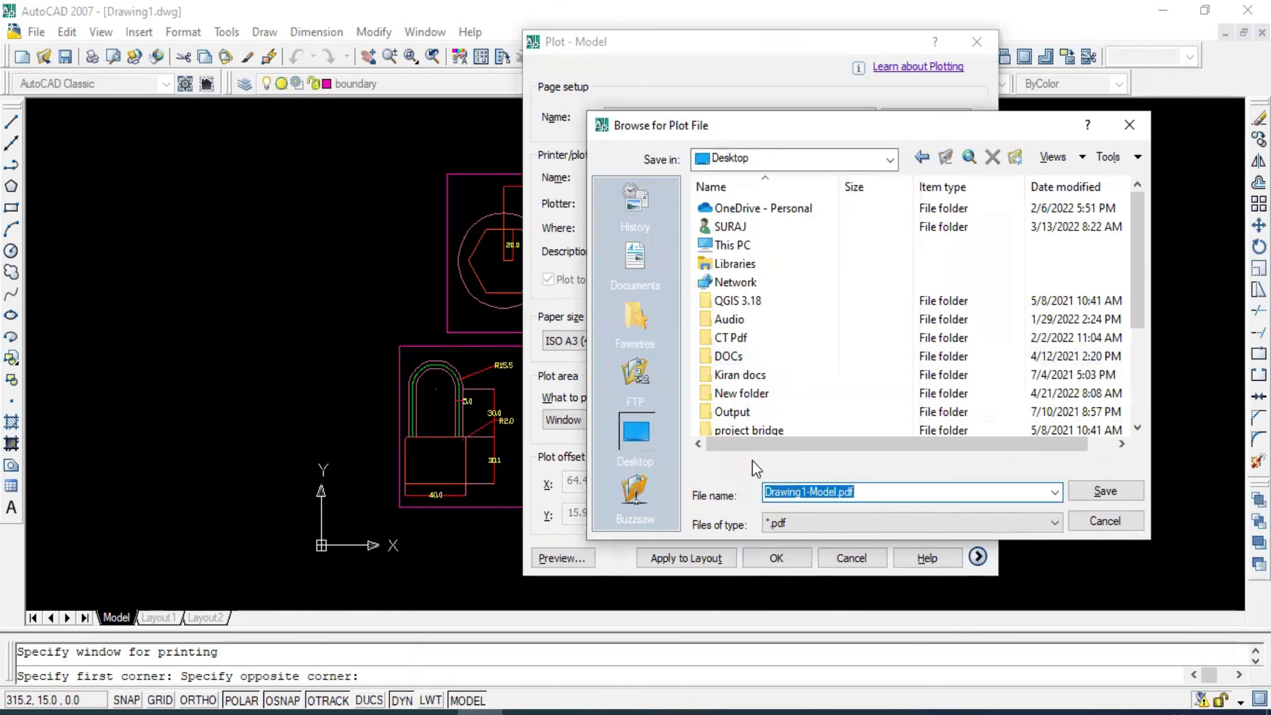
type("My first drawing")
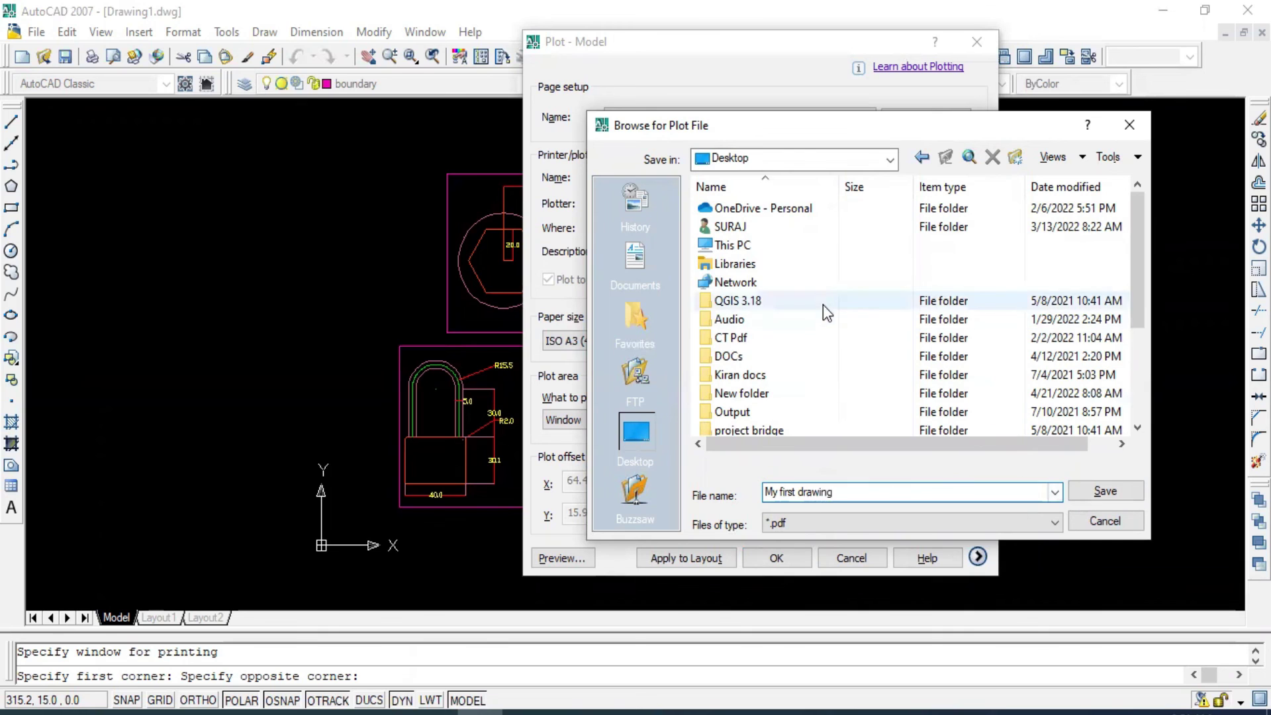
scroll(880, 335, "down", 3)
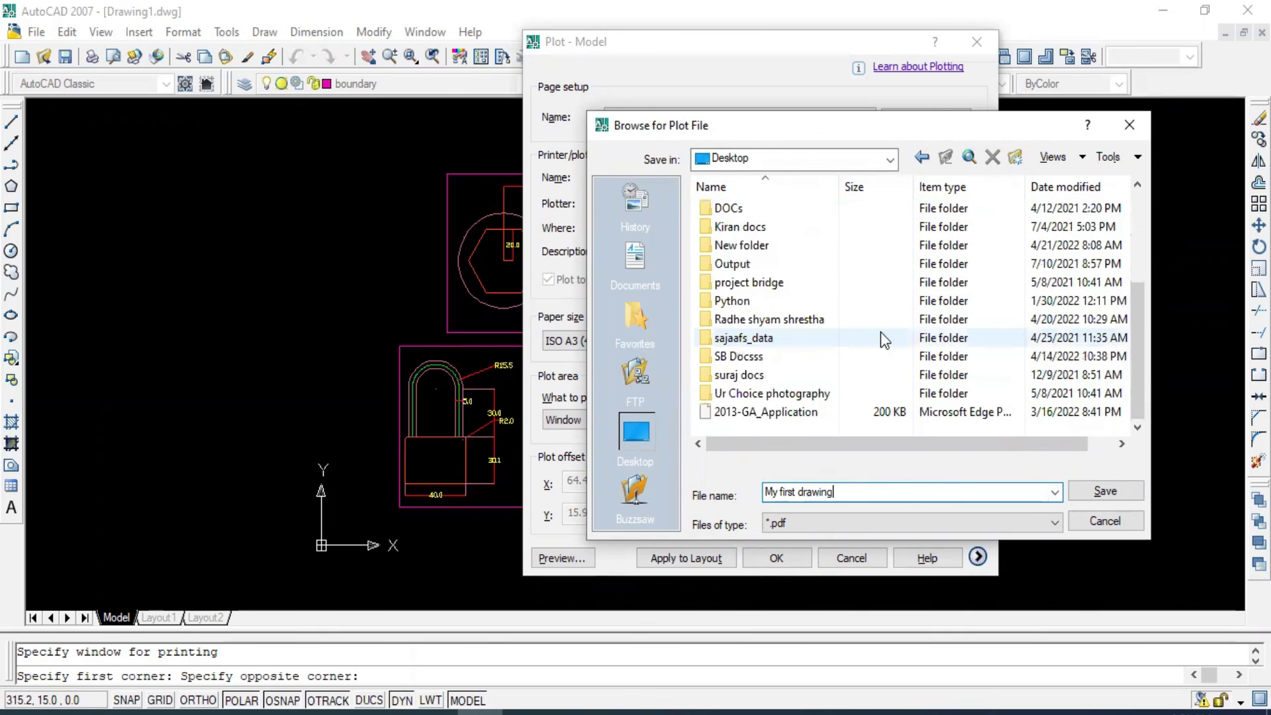
left_click(1105, 491)
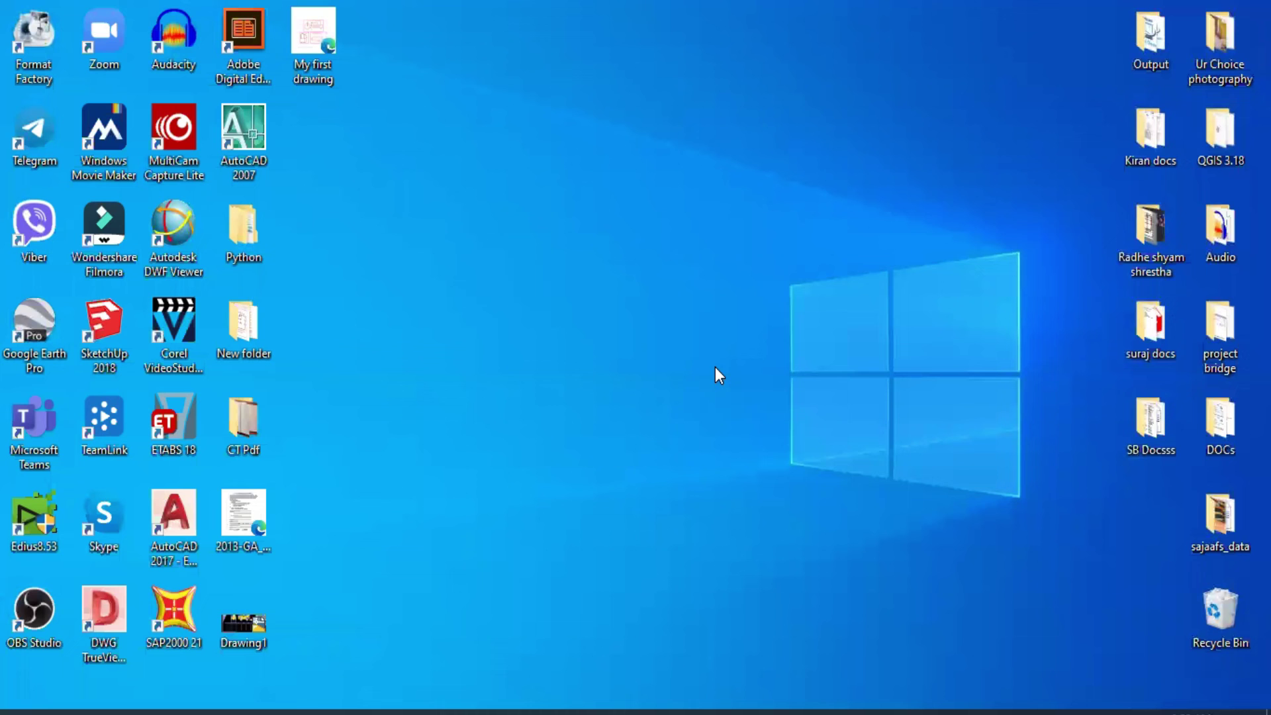
Refresh the desktop and open My first drawing.pdf in Edge, zoomed out twice.
right_click(682, 313)
left_click(721, 370)
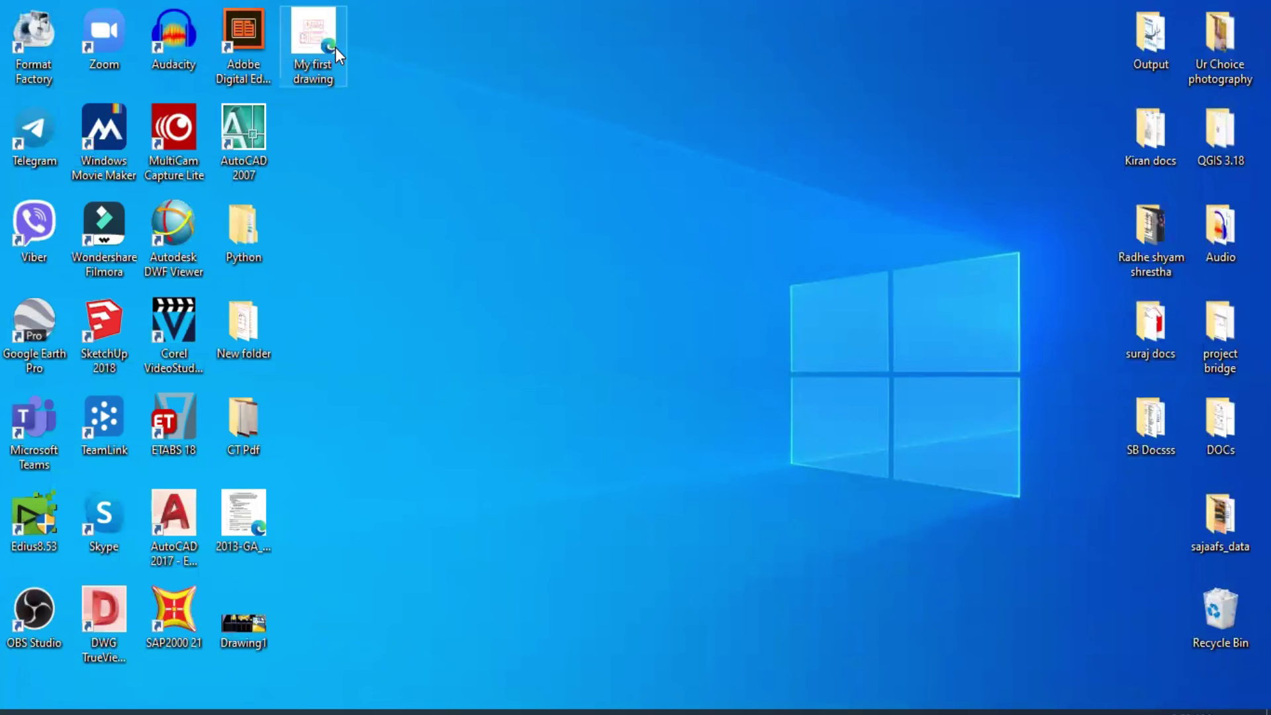
double_click(336, 47)
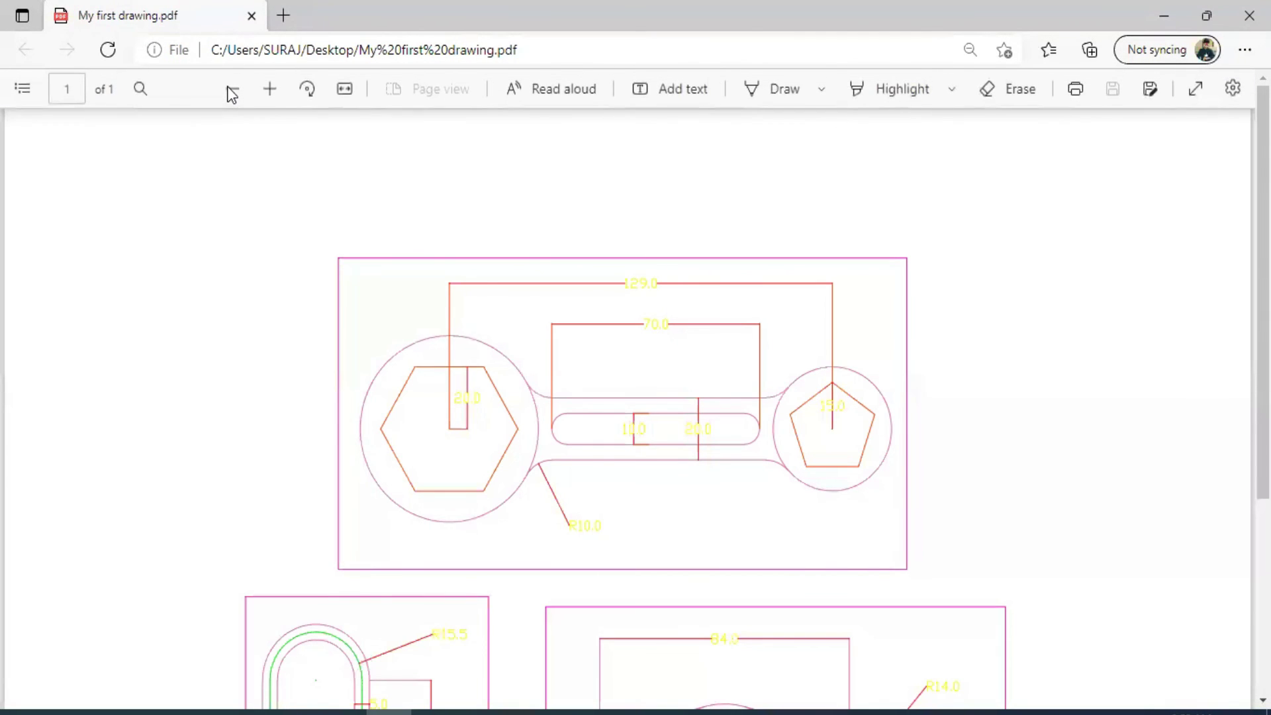
left_click(230, 88)
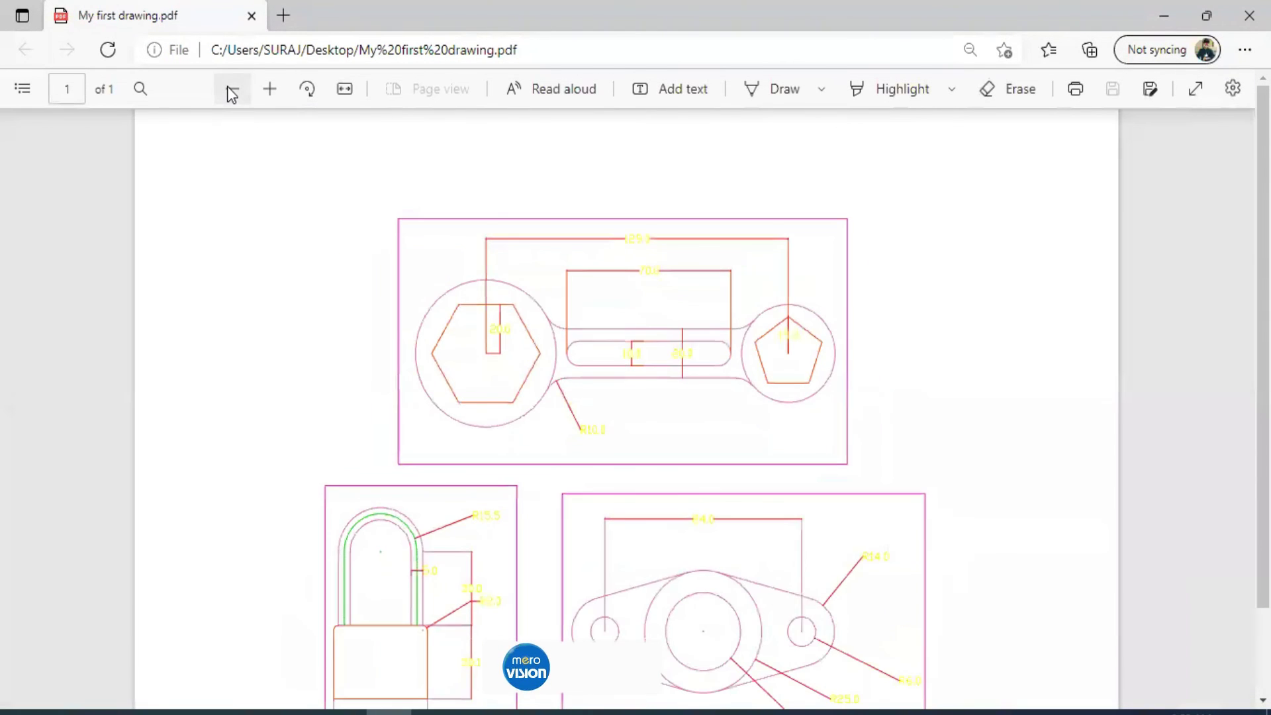
left_click(230, 88)
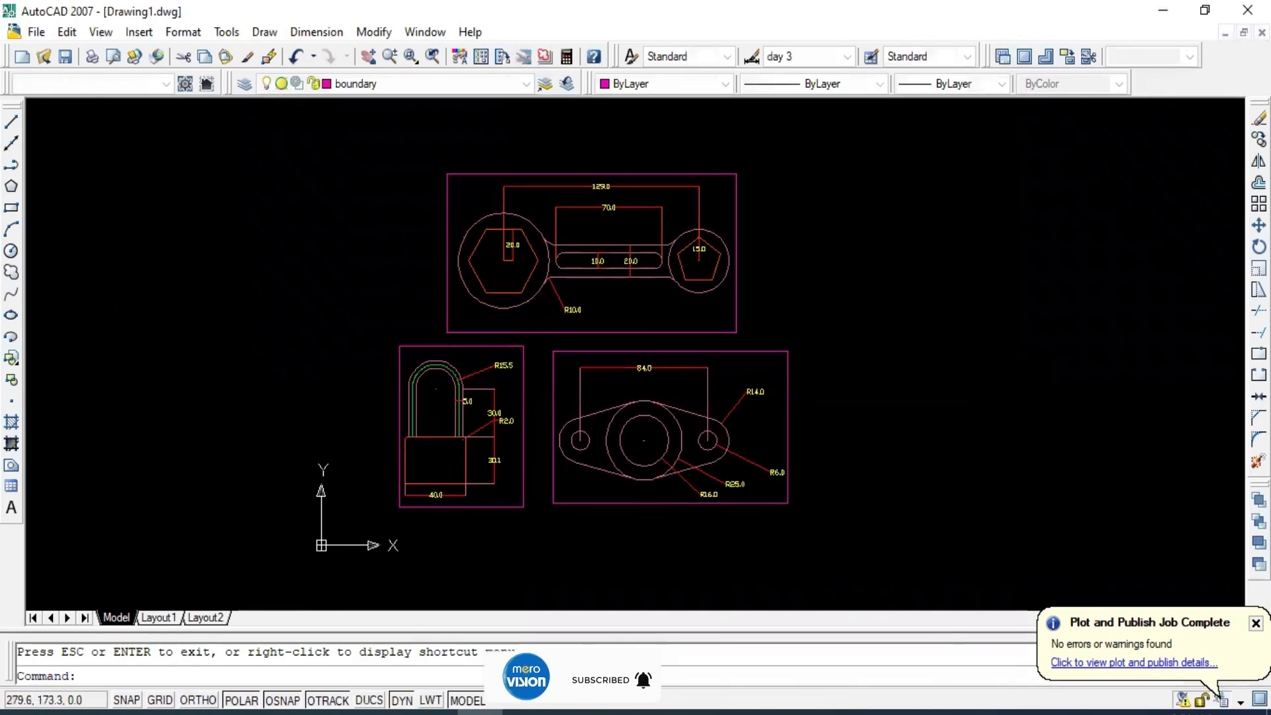
Move every object in the three framed parts onto layer 0.
left_click(351, 145)
left_click(893, 520)
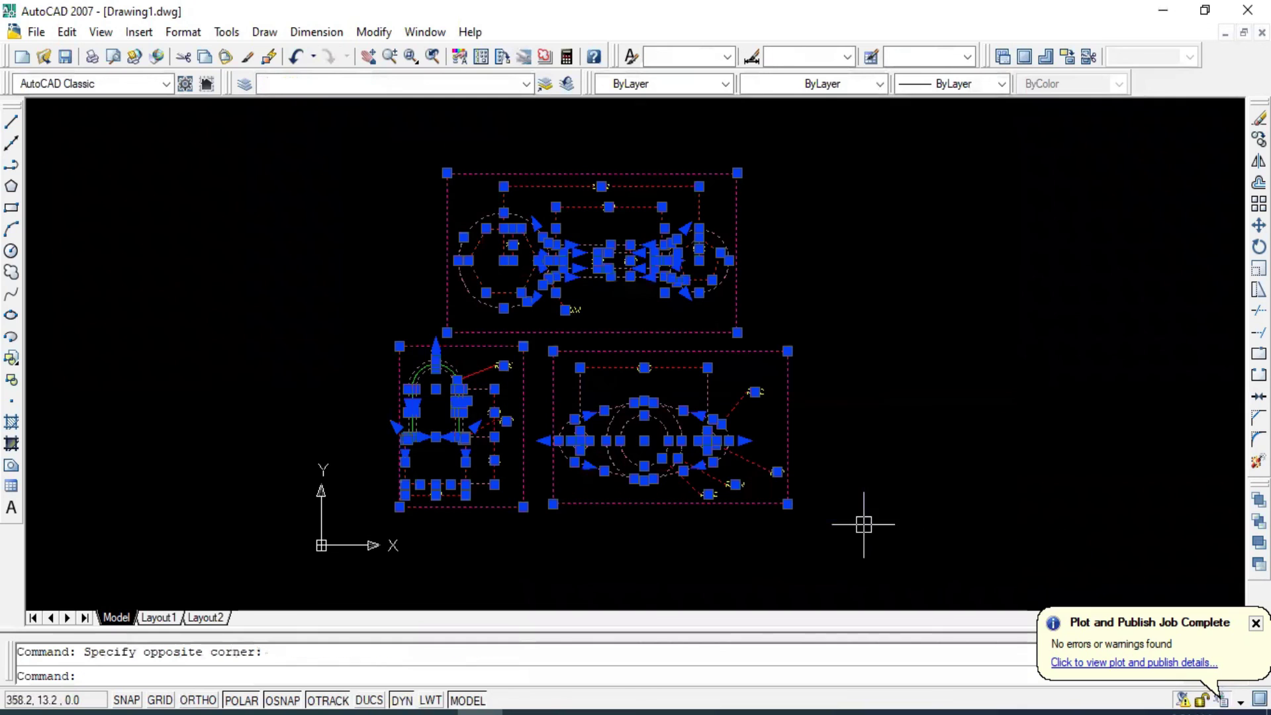
left_click(528, 84)
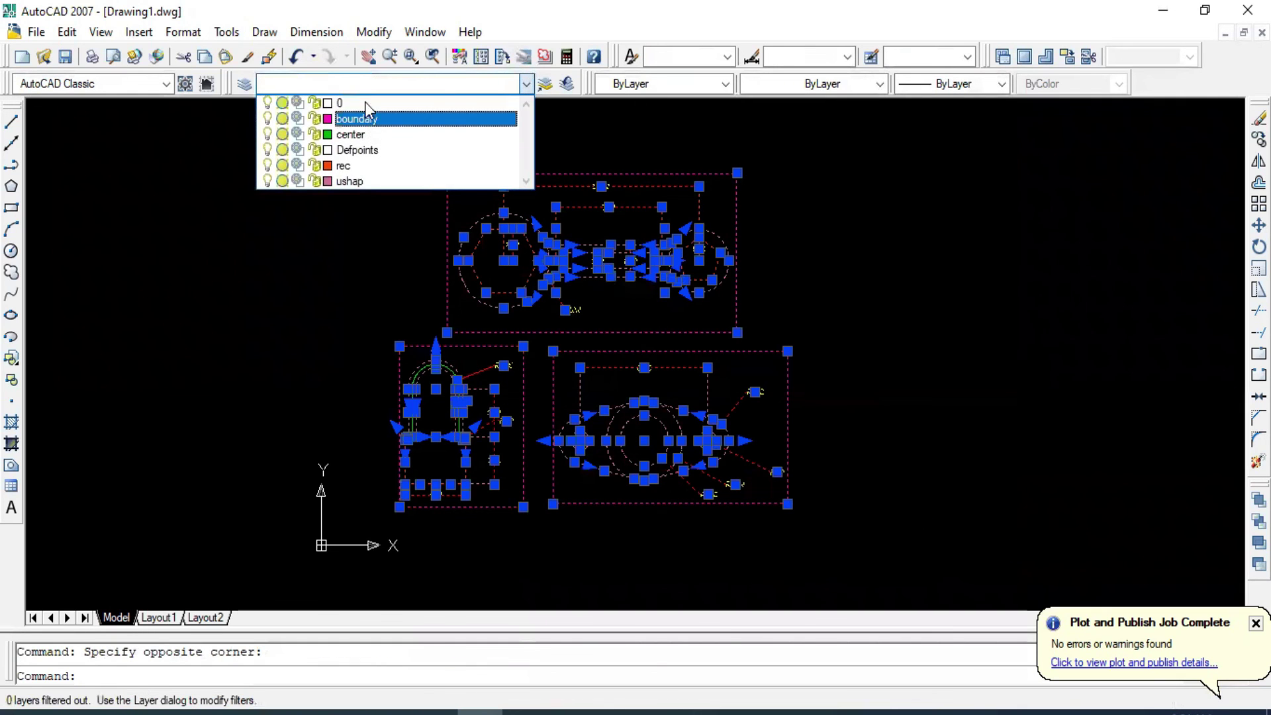
left_click(367, 98)
key("Escape")
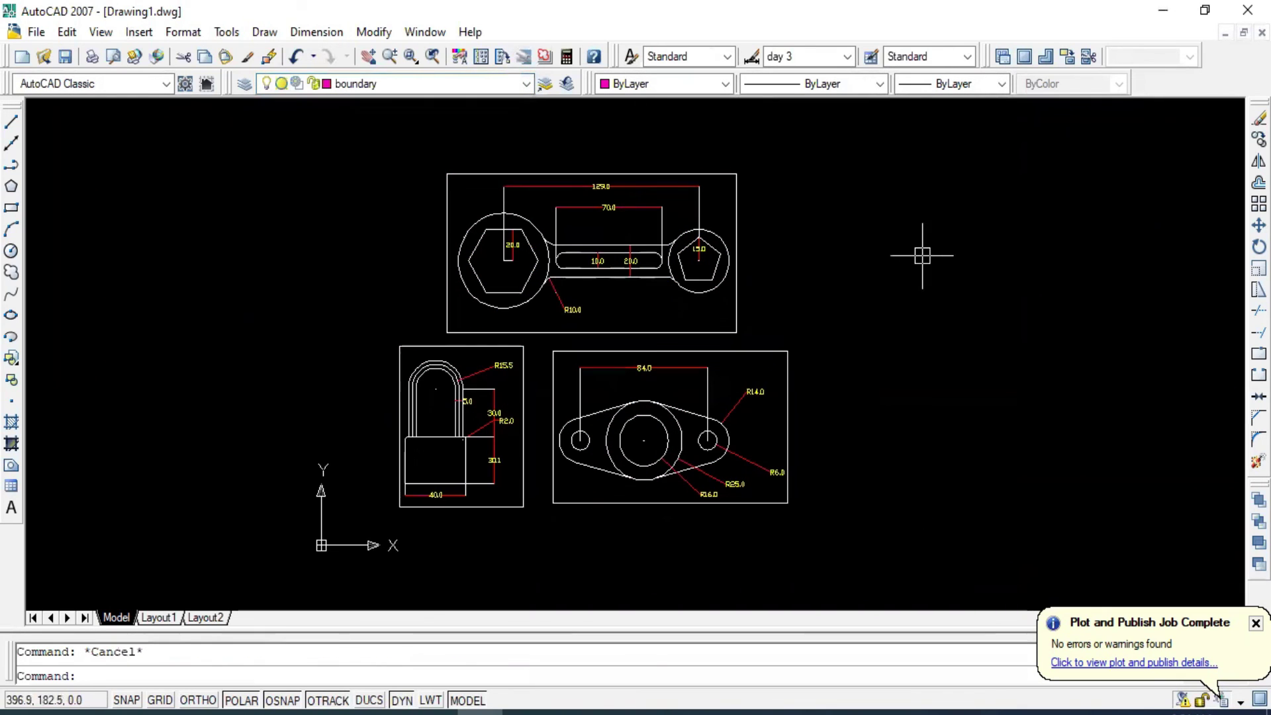
Apply the Standard dimension style to all dimensions, giving four-decimal values.
left_click(358, 137)
left_click(882, 527)
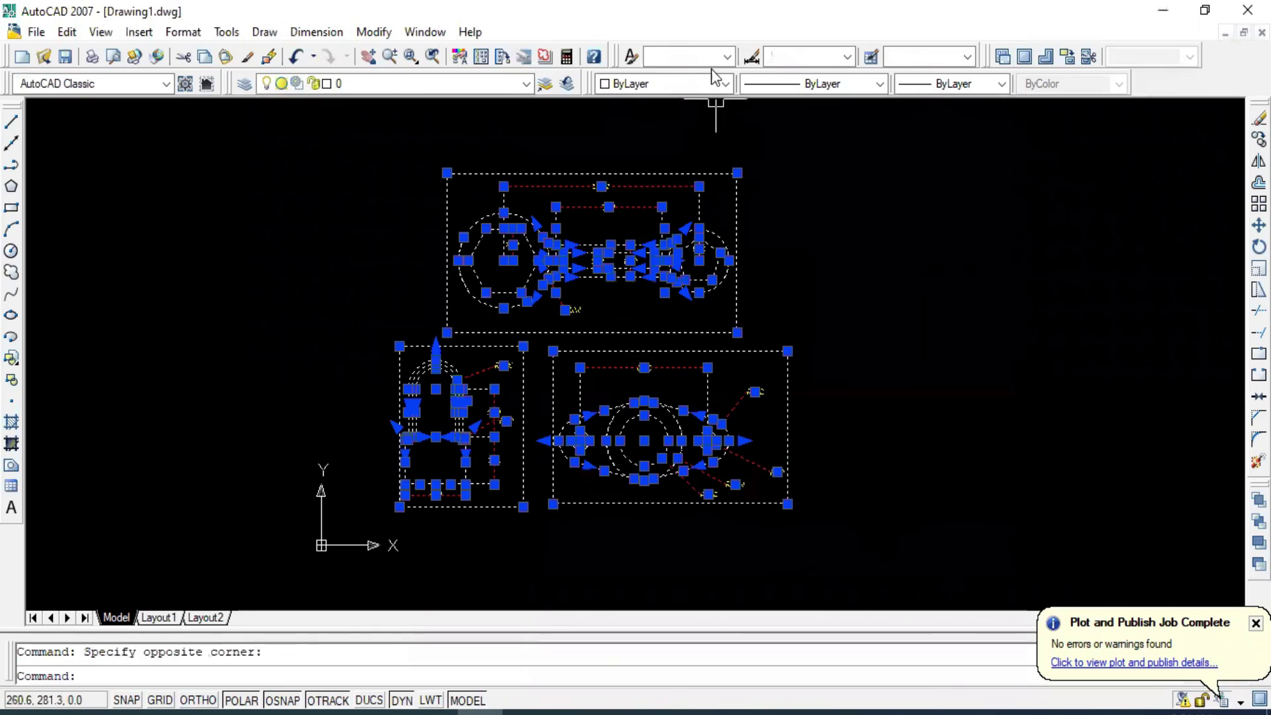
left_click(751, 57)
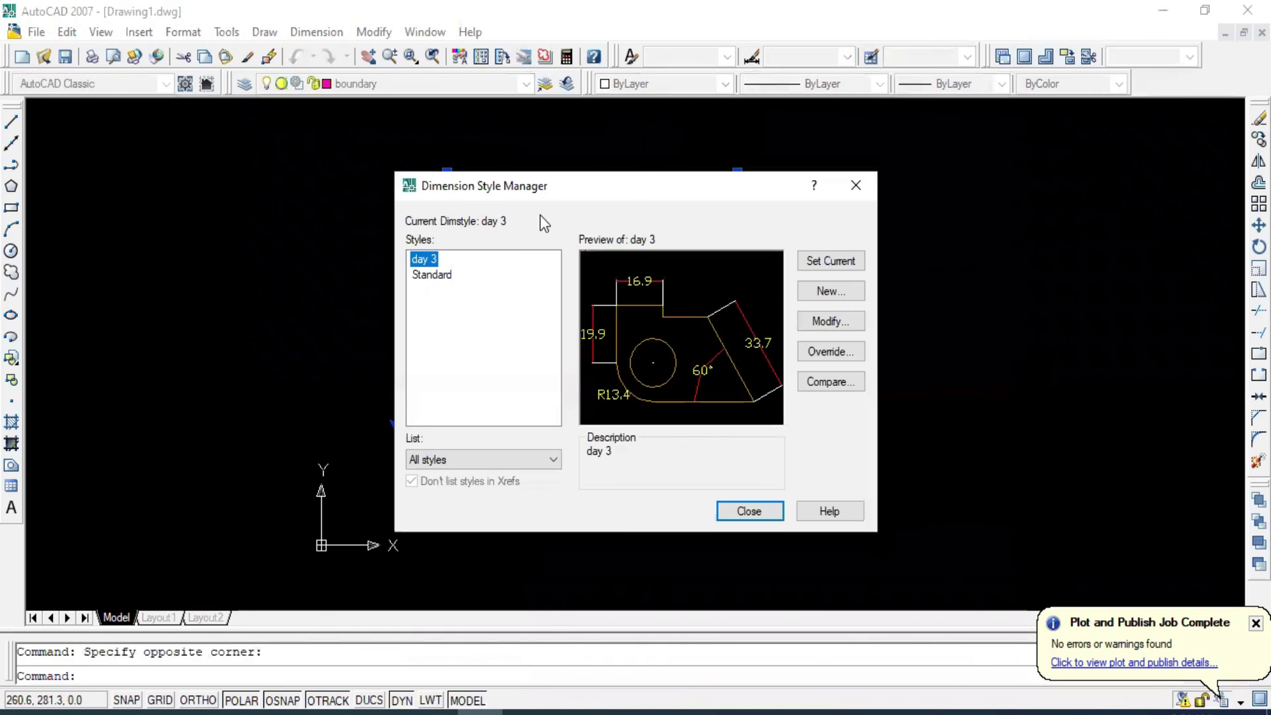
left_click(445, 275)
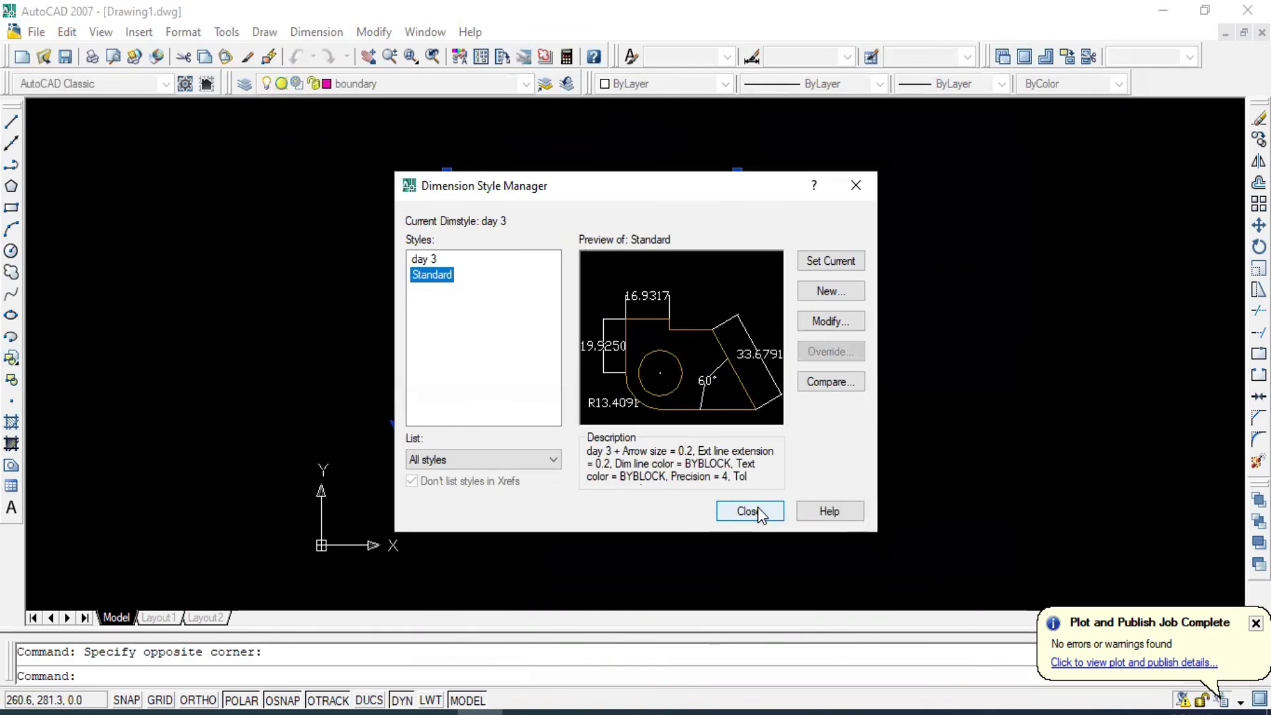
left_click(759, 515)
left_click(847, 56)
left_click(780, 86)
key("Escape")
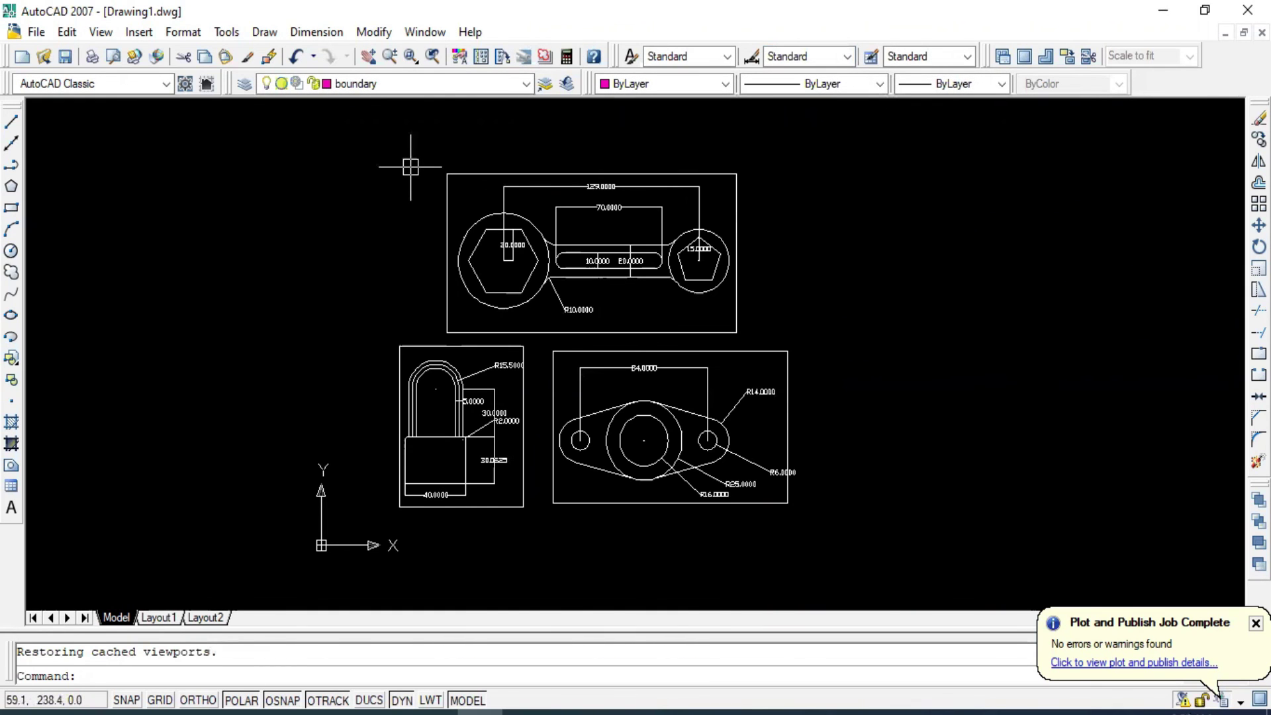
Start a new plot with ISO A3 paper size.
key("ctrl+p")
left_click(716, 392)
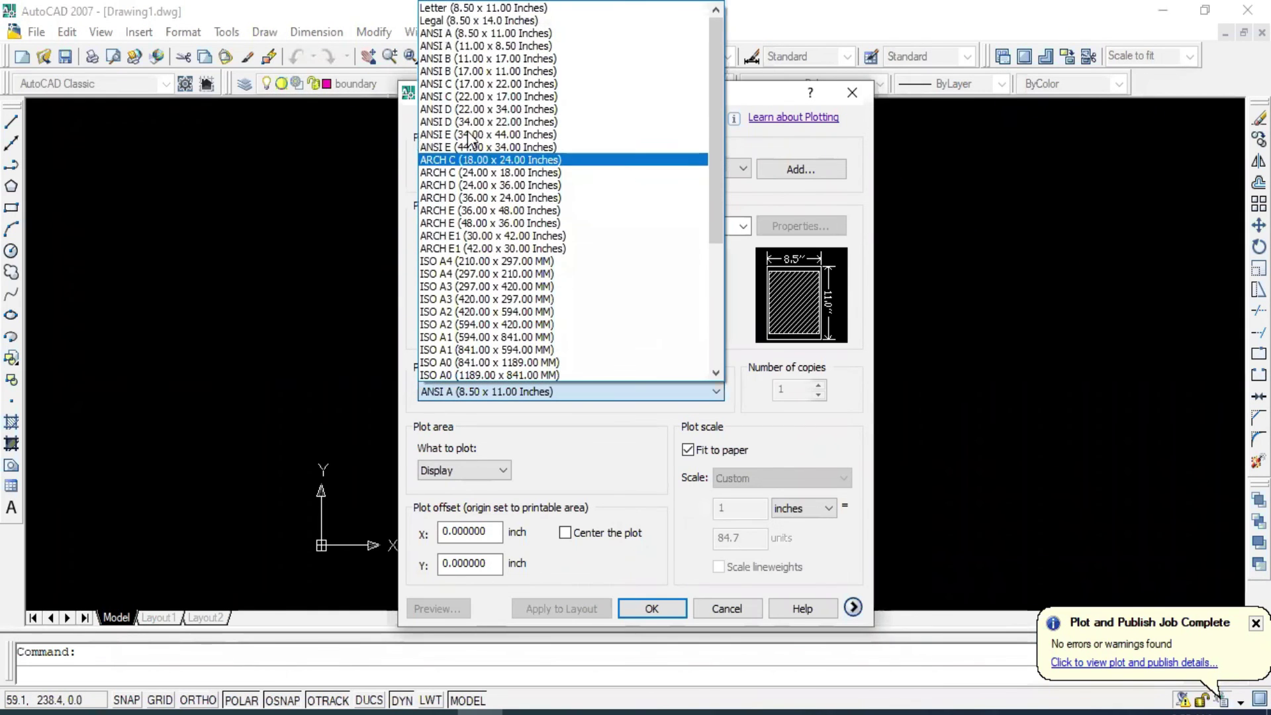
scroll(463, 165, "down", 3)
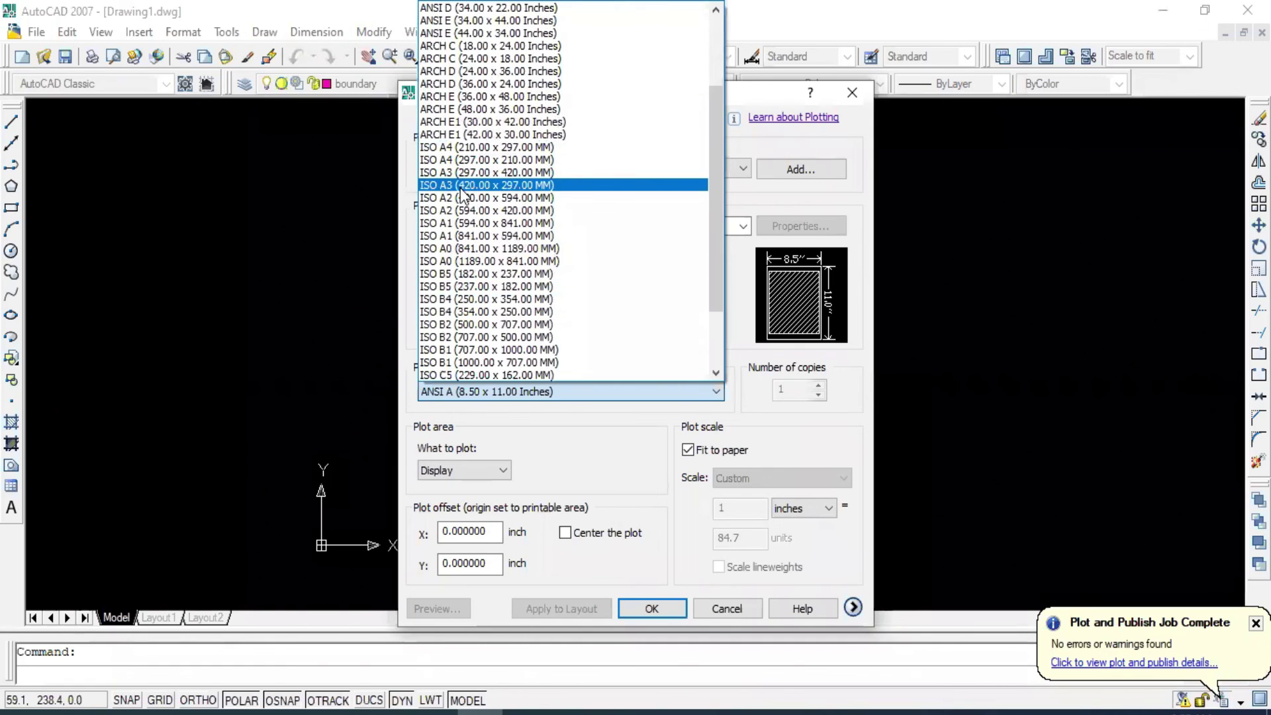
left_click(461, 188)
left_click(748, 174)
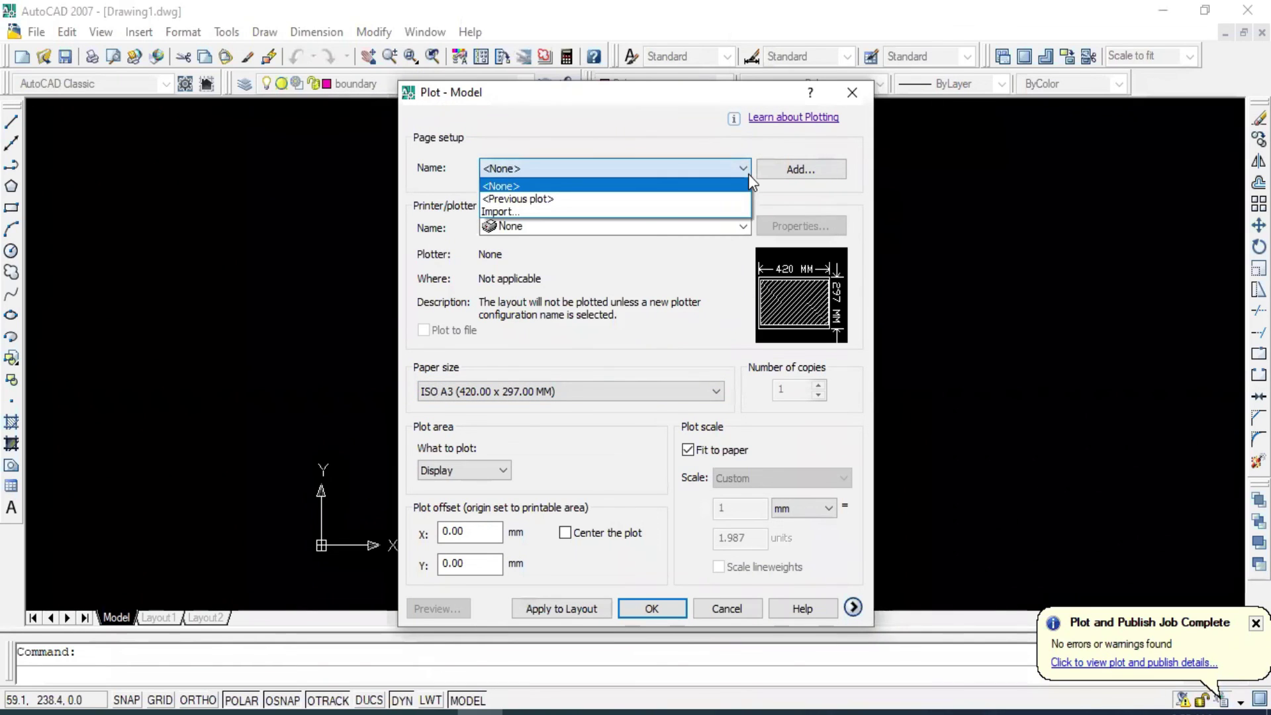
left_click(742, 170)
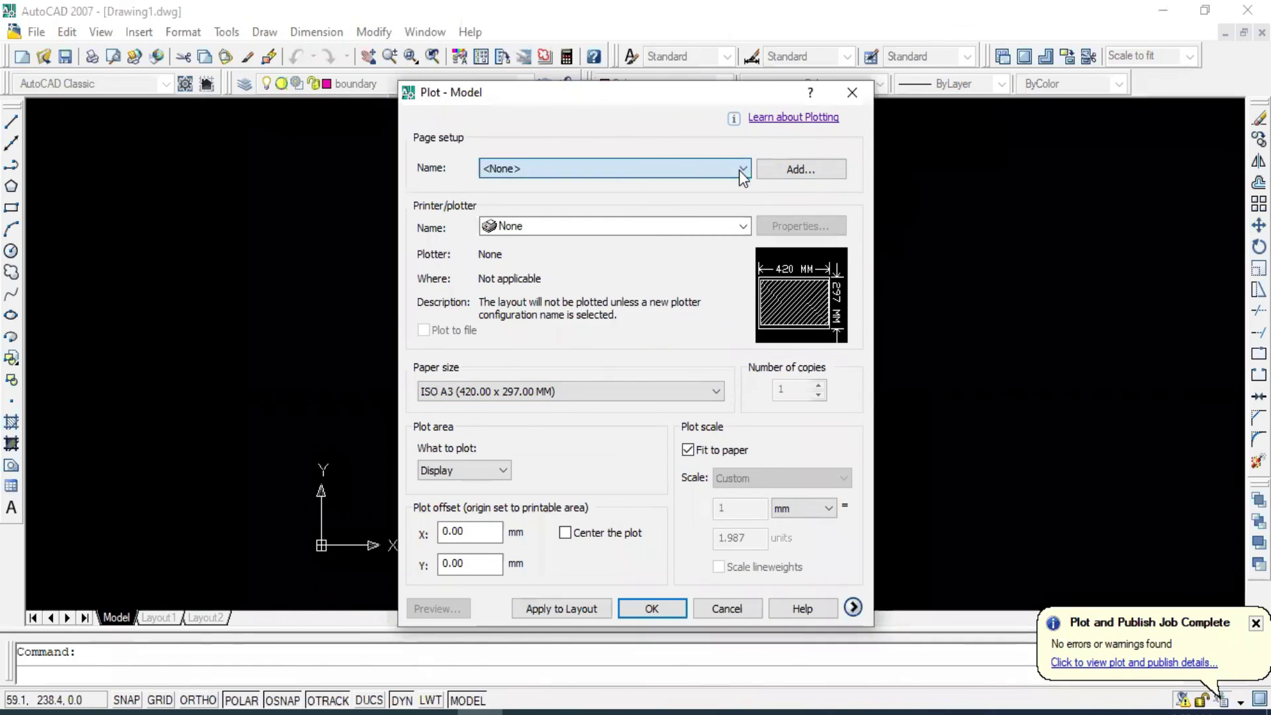
Set the plot area to a window enclosing the three framed parts.
left_click(499, 470)
left_click(463, 526)
left_click(367, 152)
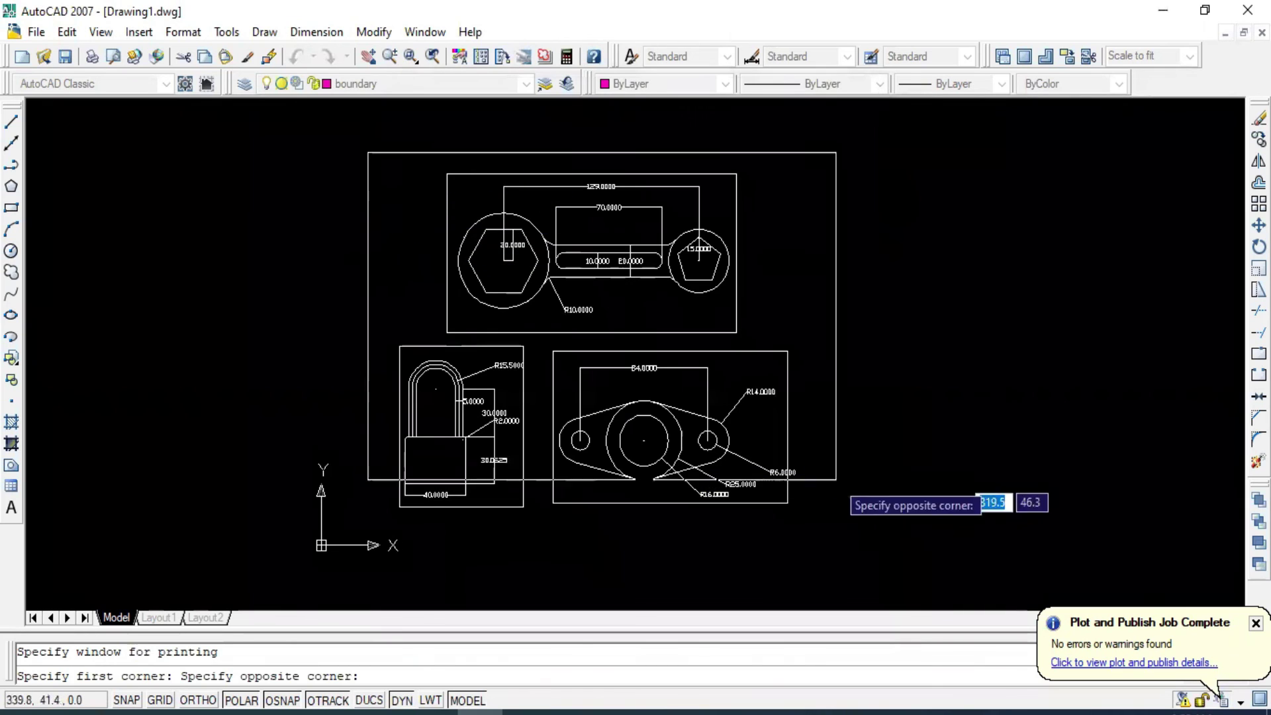
left_click(824, 526)
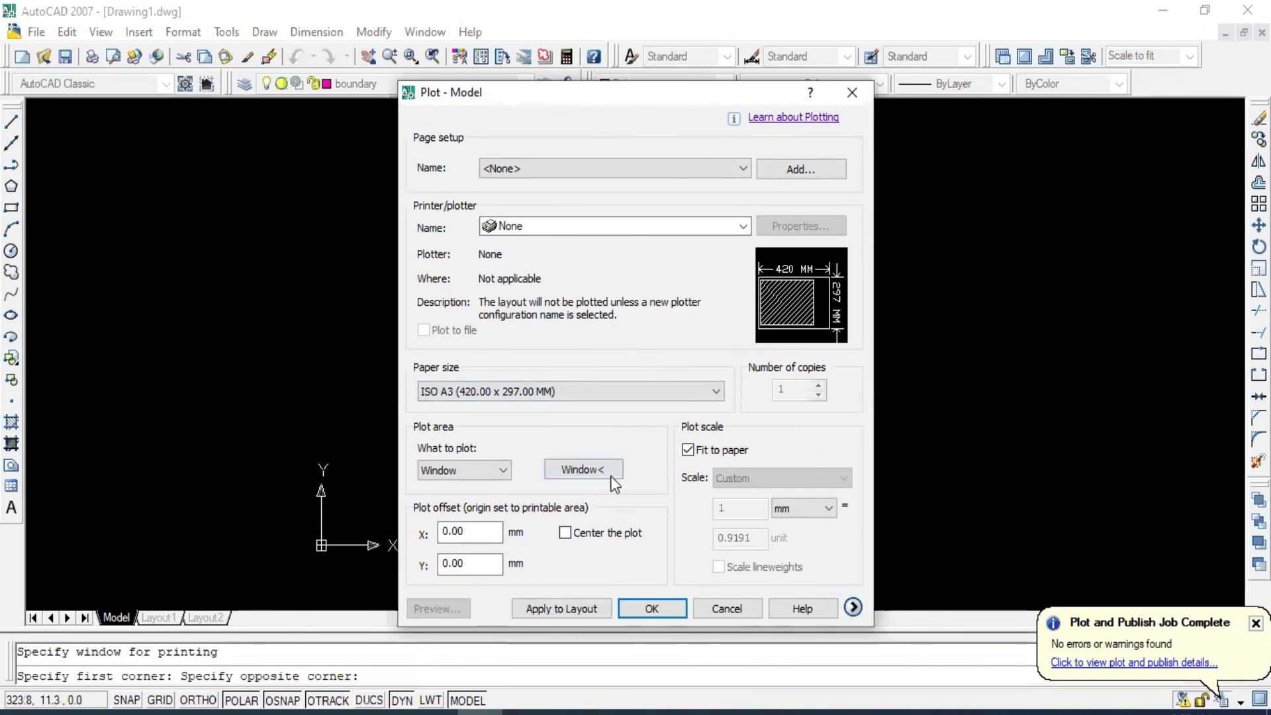
left_click(611, 477)
left_click(378, 166)
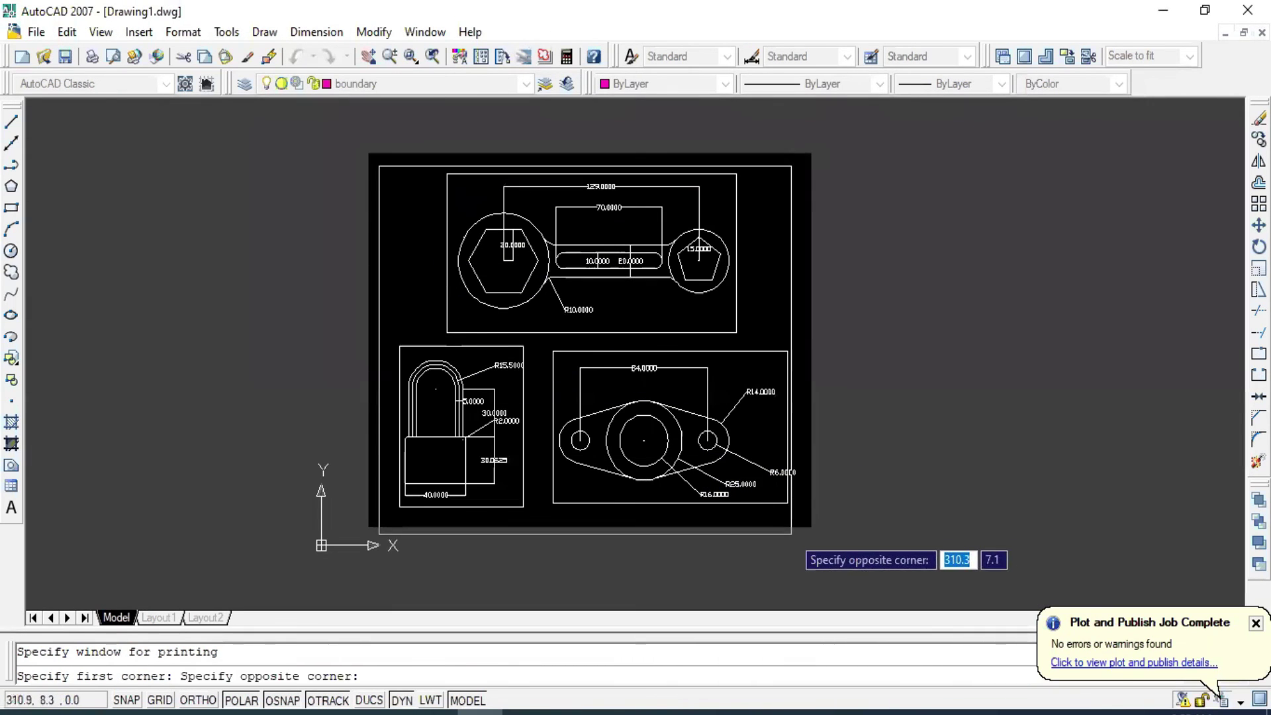
left_click(791, 533)
Centre the plot, turn off Fit to paper and set scale 1:1.
left_click(564, 532)
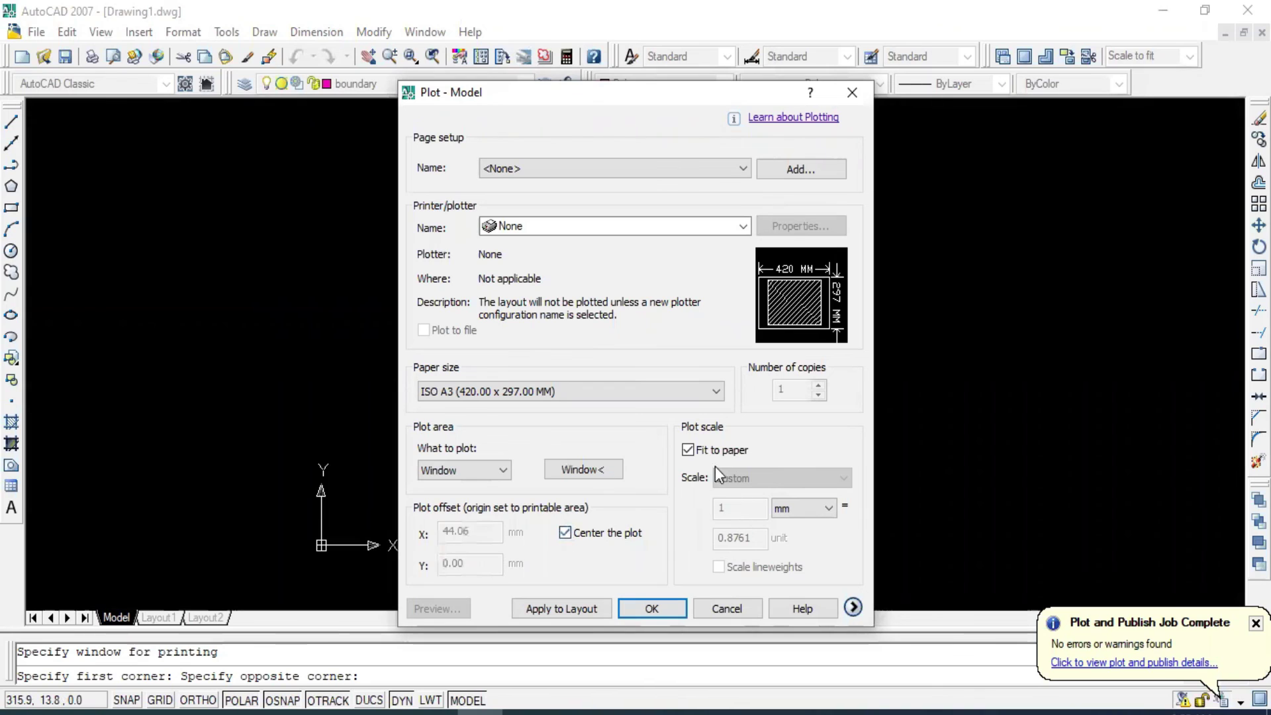
left_click(688, 449)
left_click(761, 477)
left_click(735, 113)
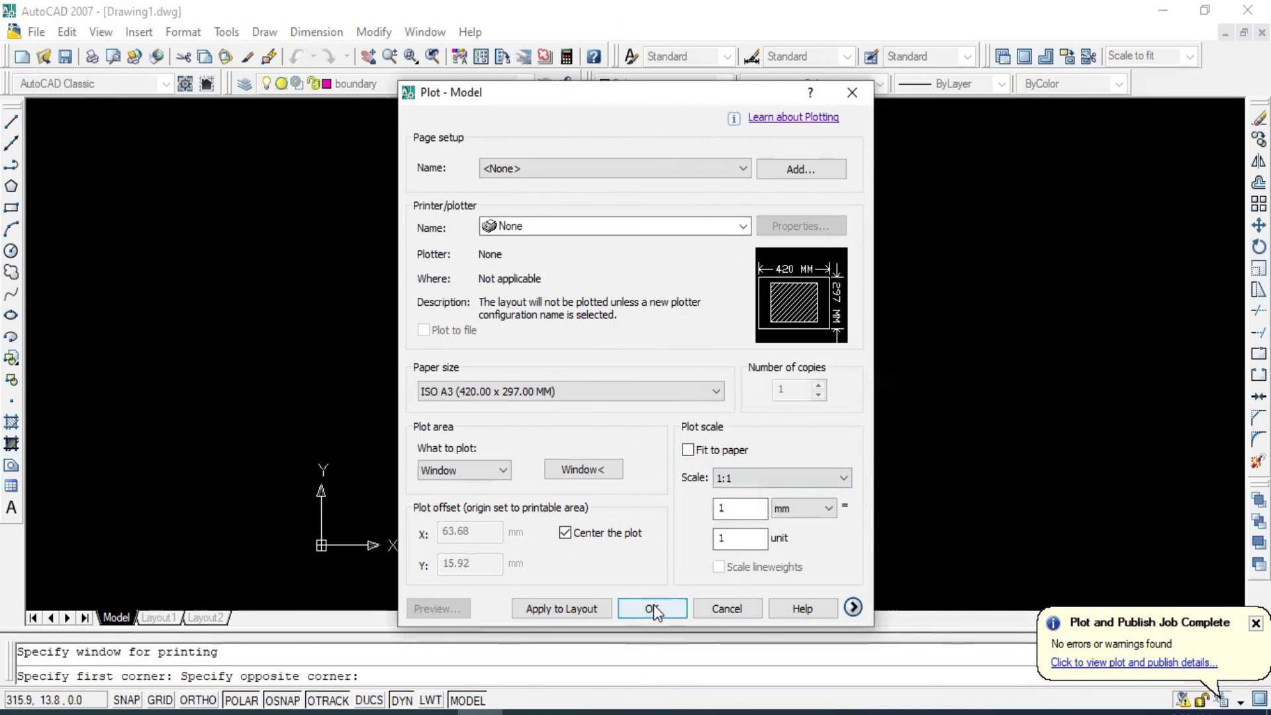
Select the DWG To PDF plotter after the missing plot device warning.
left_click(652, 608)
left_click(767, 404)
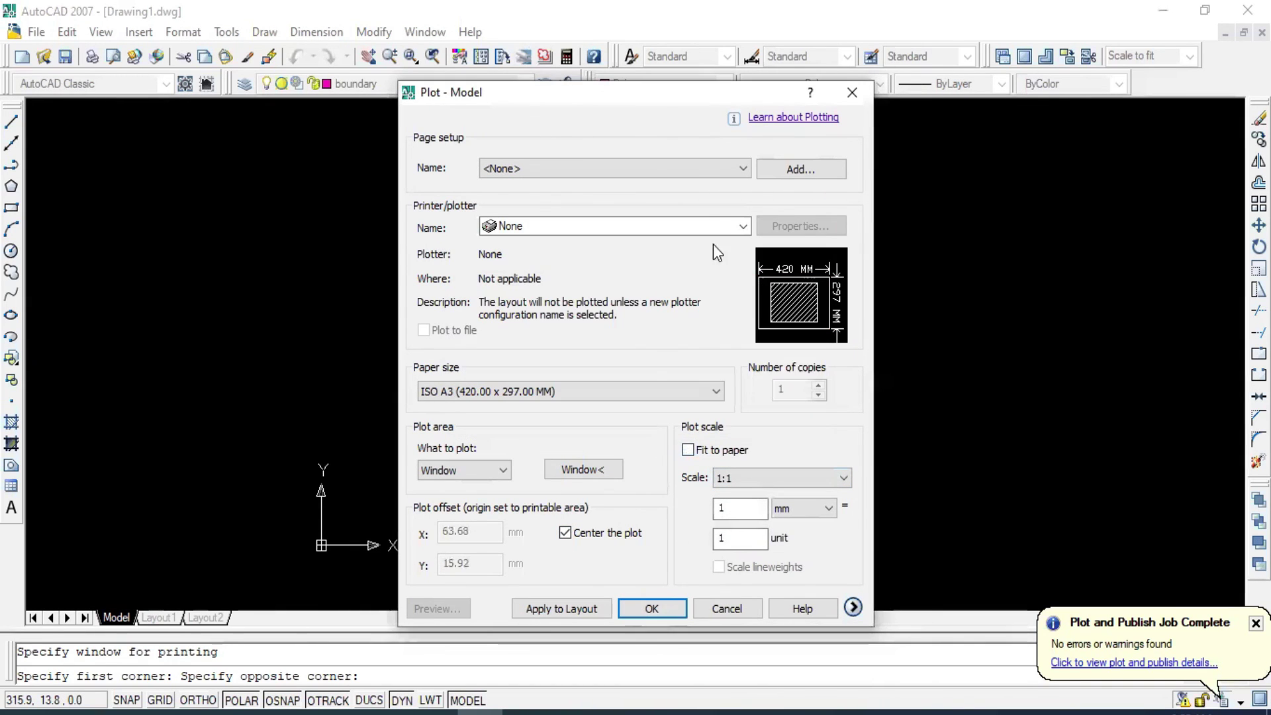
left_click(742, 227)
scroll(596, 311, "down", 2)
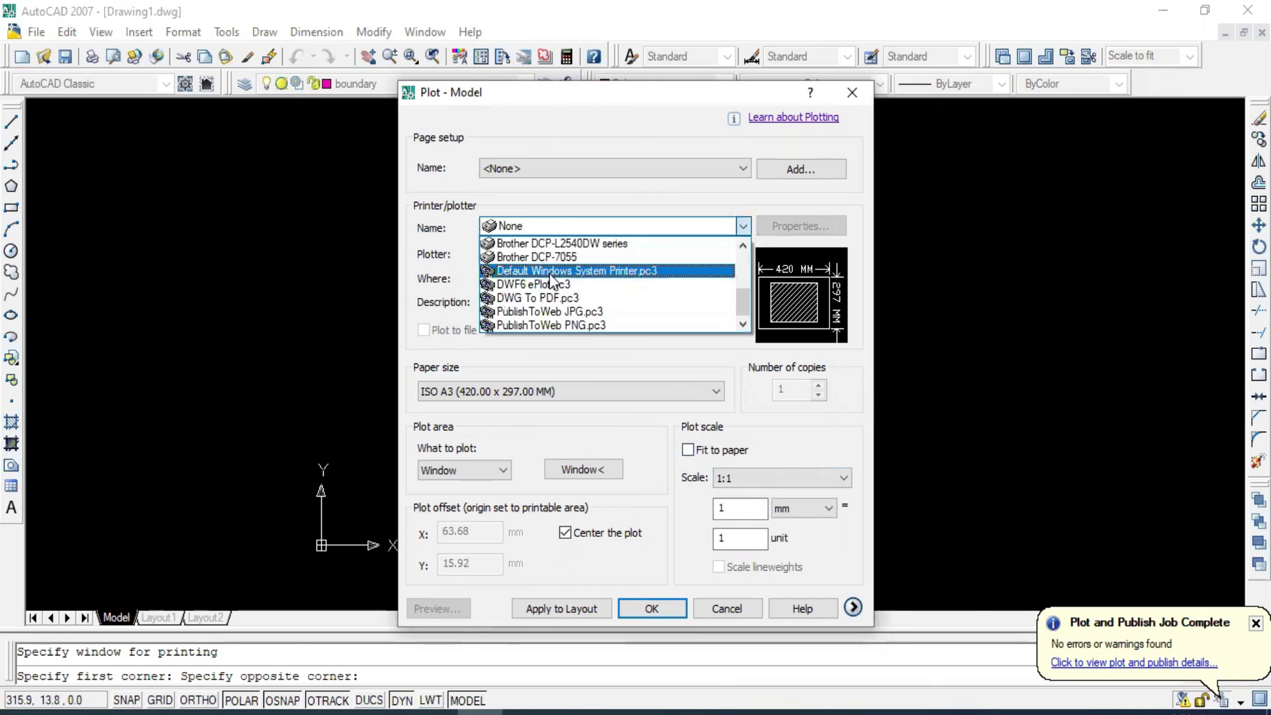
left_click(530, 302)
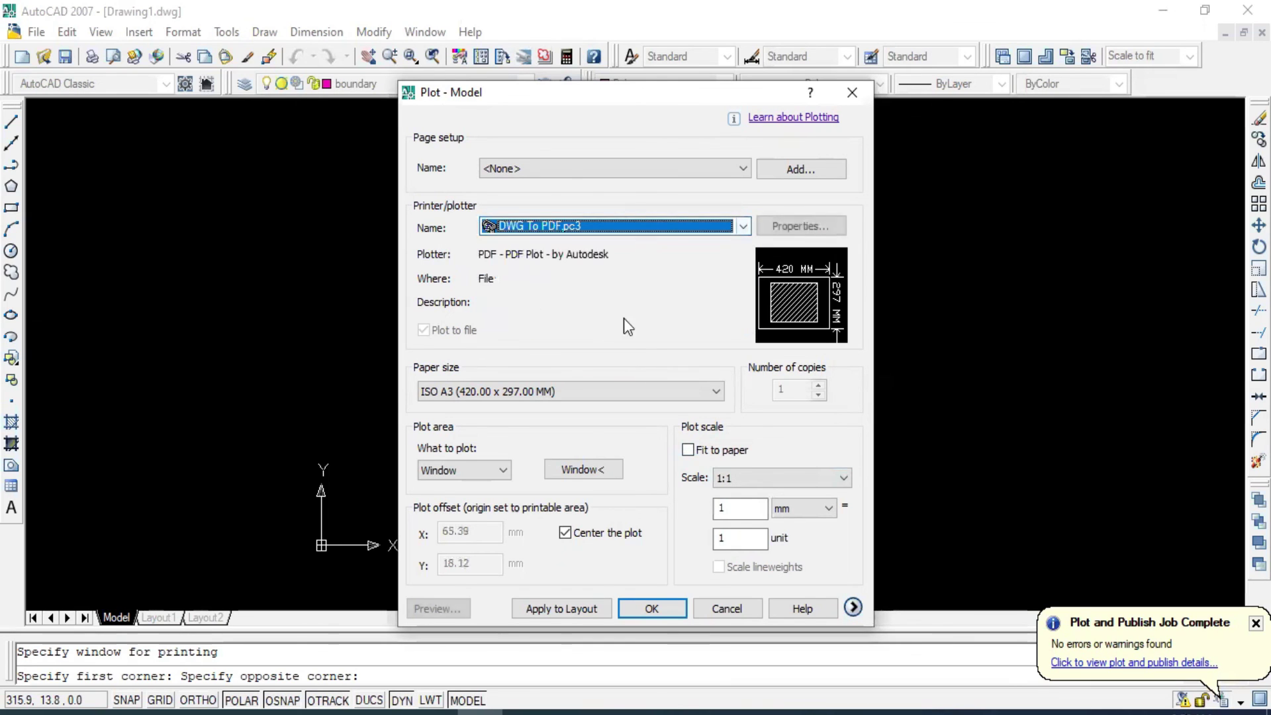
Plot and save the PDF as 'drawing'.
left_click(655, 608)
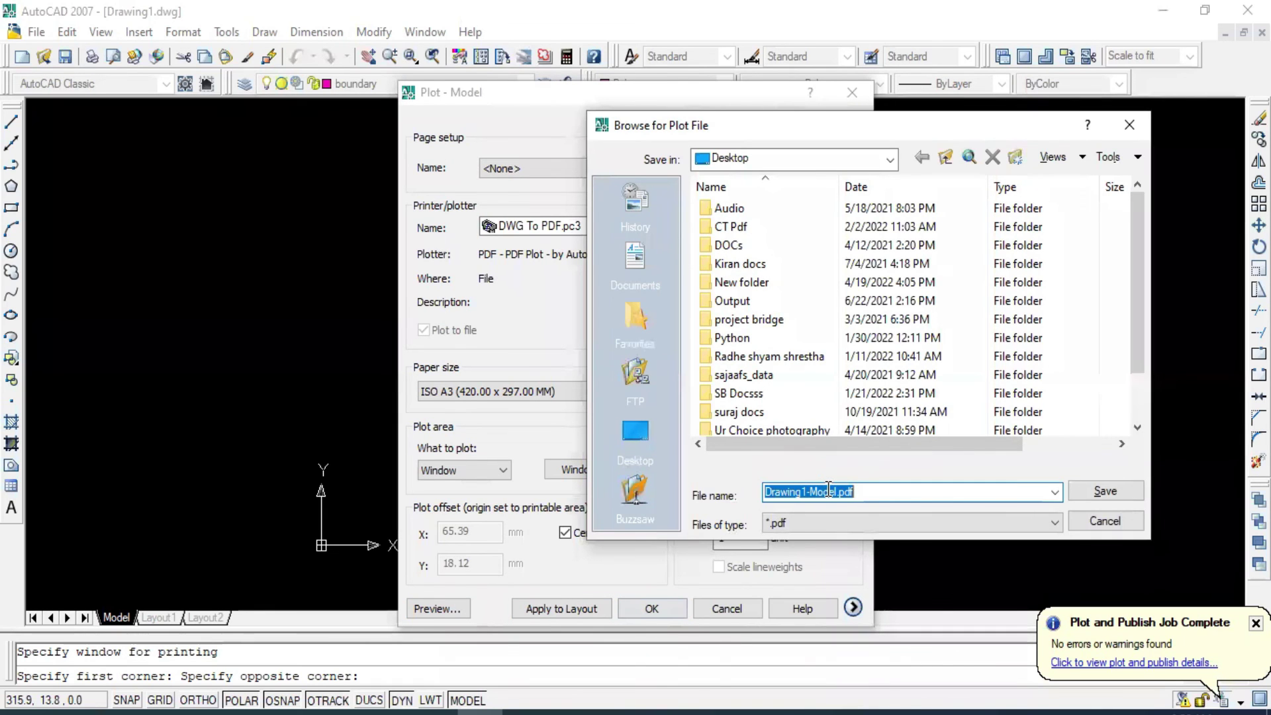
type("drawing")
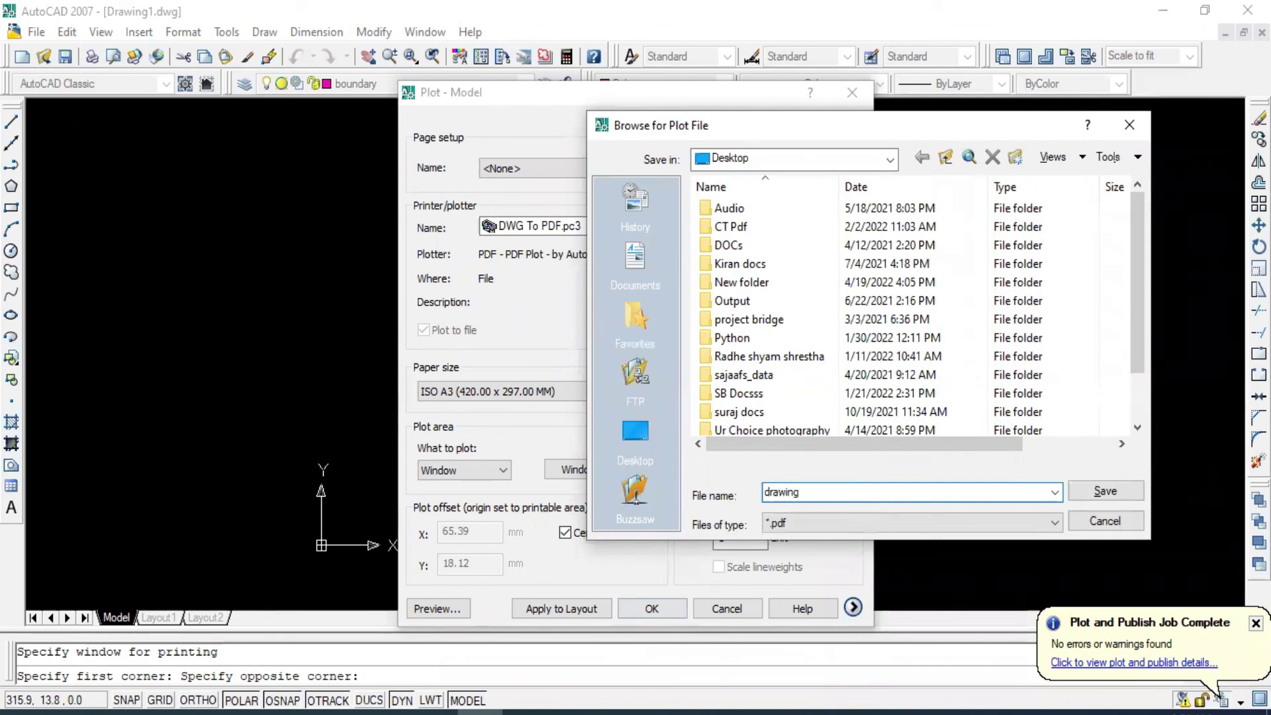
left_click(1104, 490)
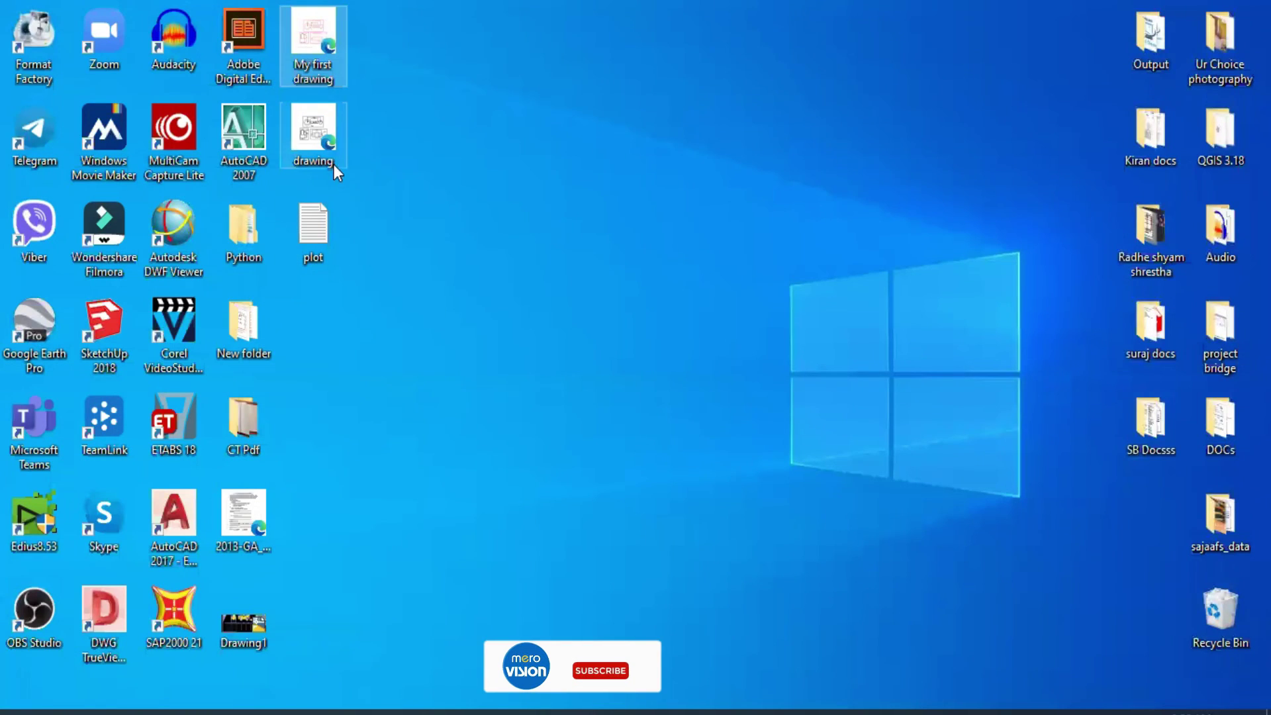
View drawing.pdf zoomed out in Edge, then return to AutoCAD and cancel any command.
double_click(333, 165)
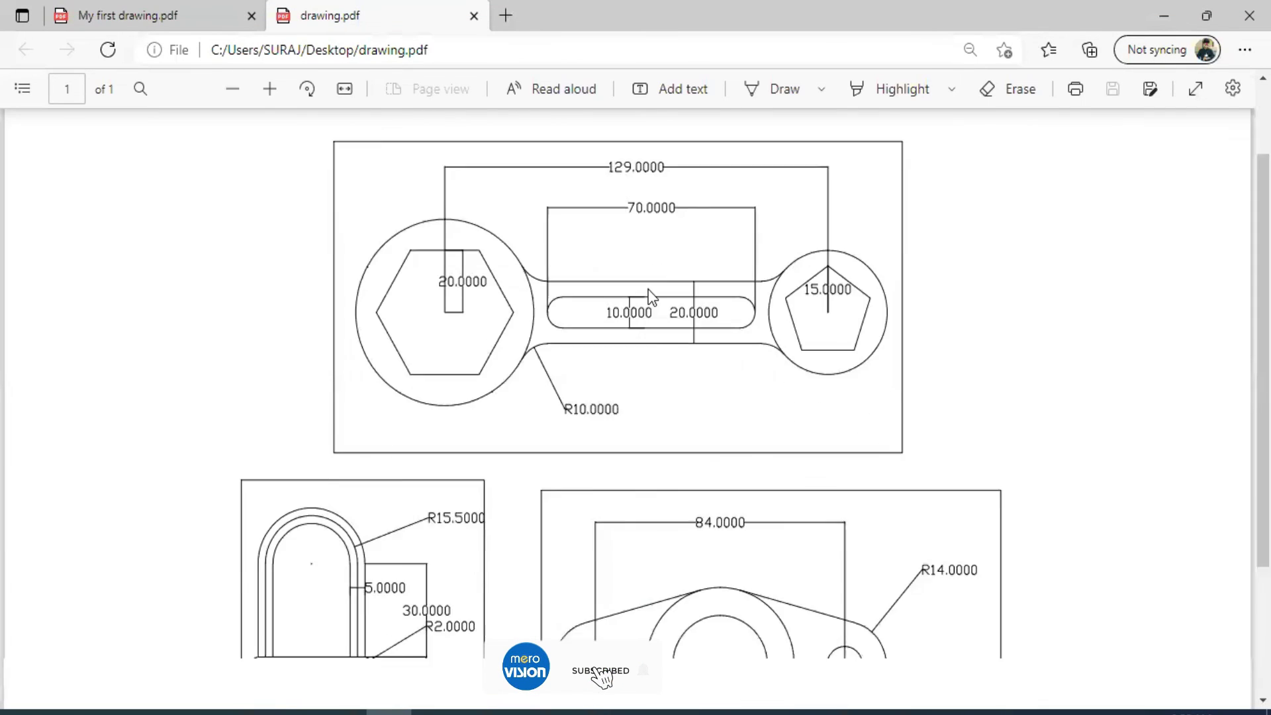
scroll(649, 296, "down", 3)
scroll(647, 291, "up", 3)
left_click(232, 88)
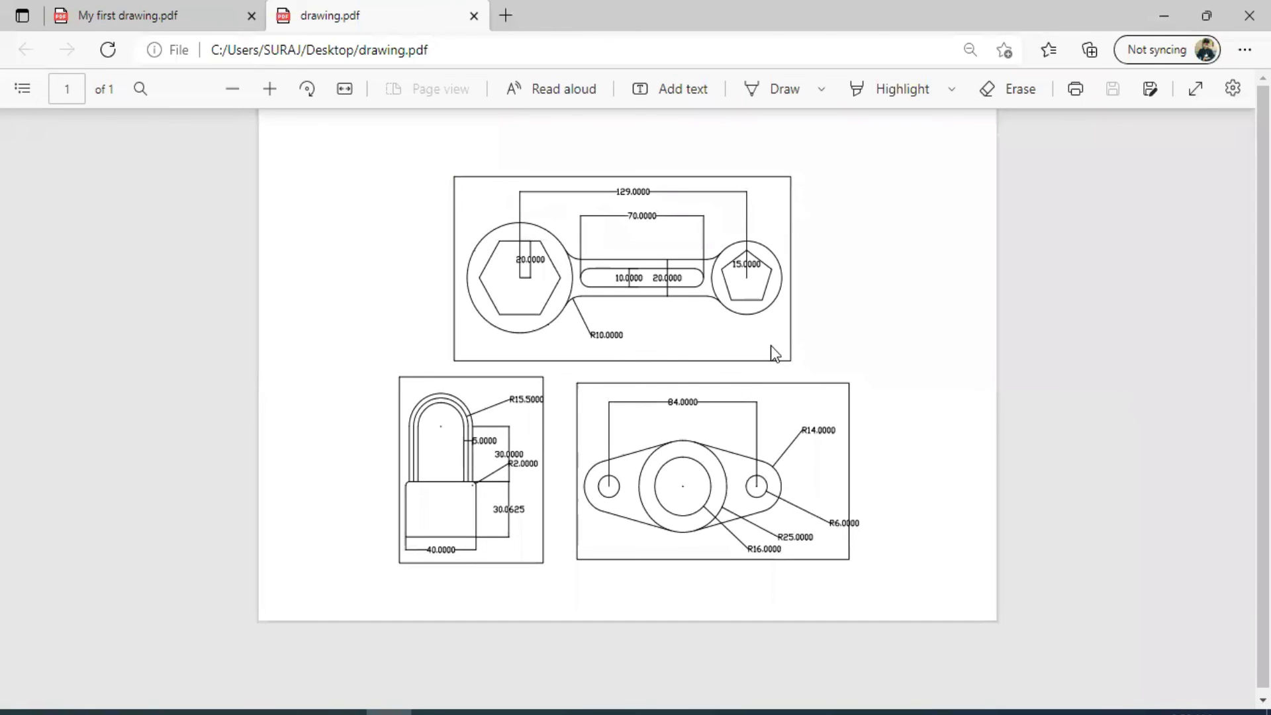
key("alt+Tab")
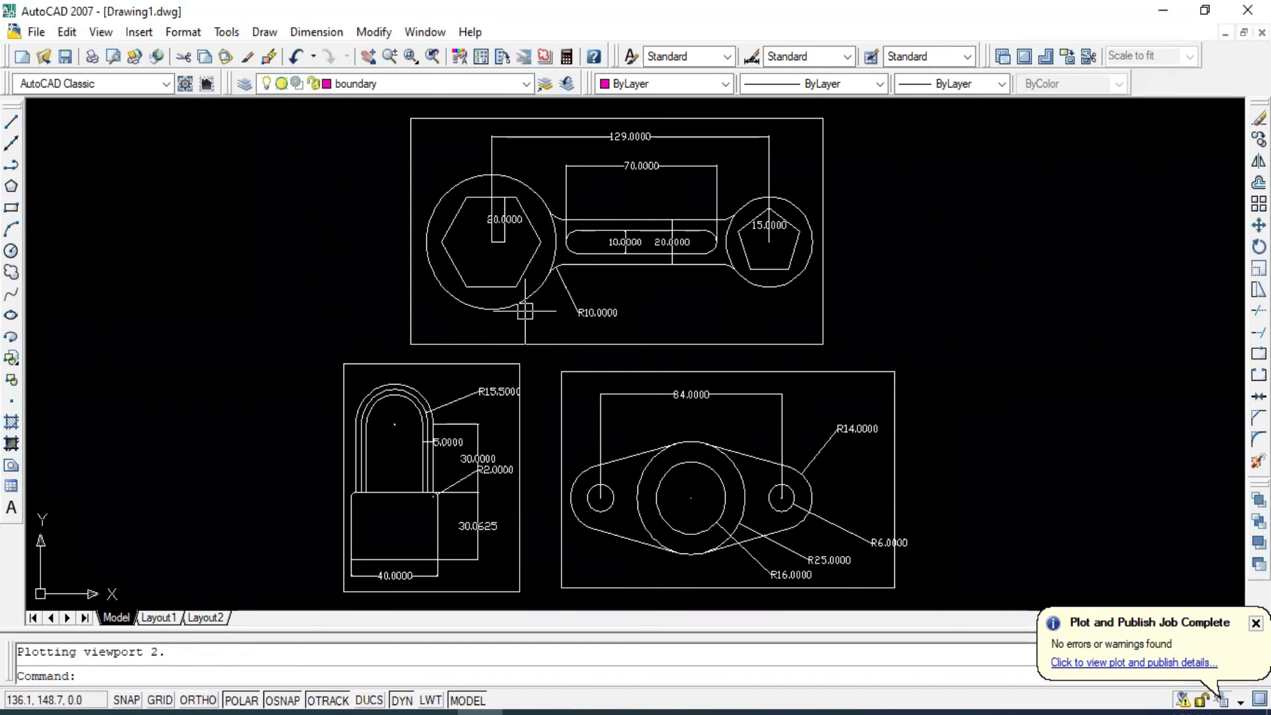
key("Escape")
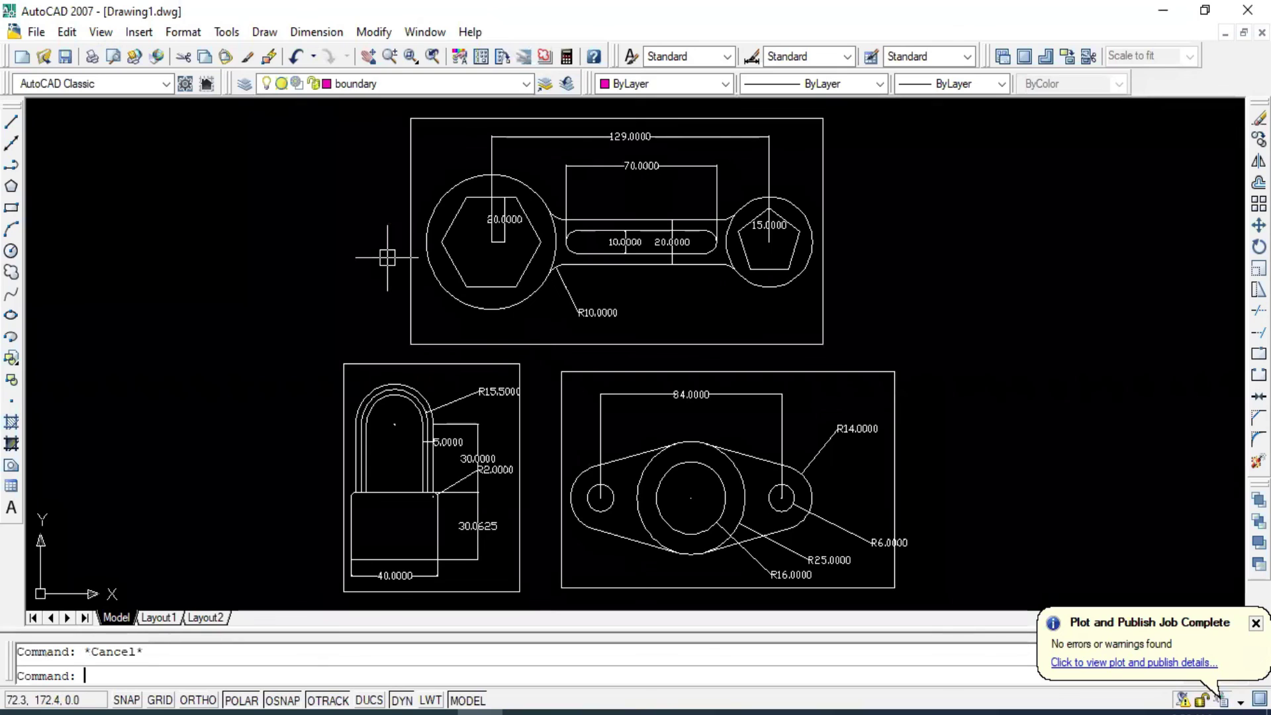